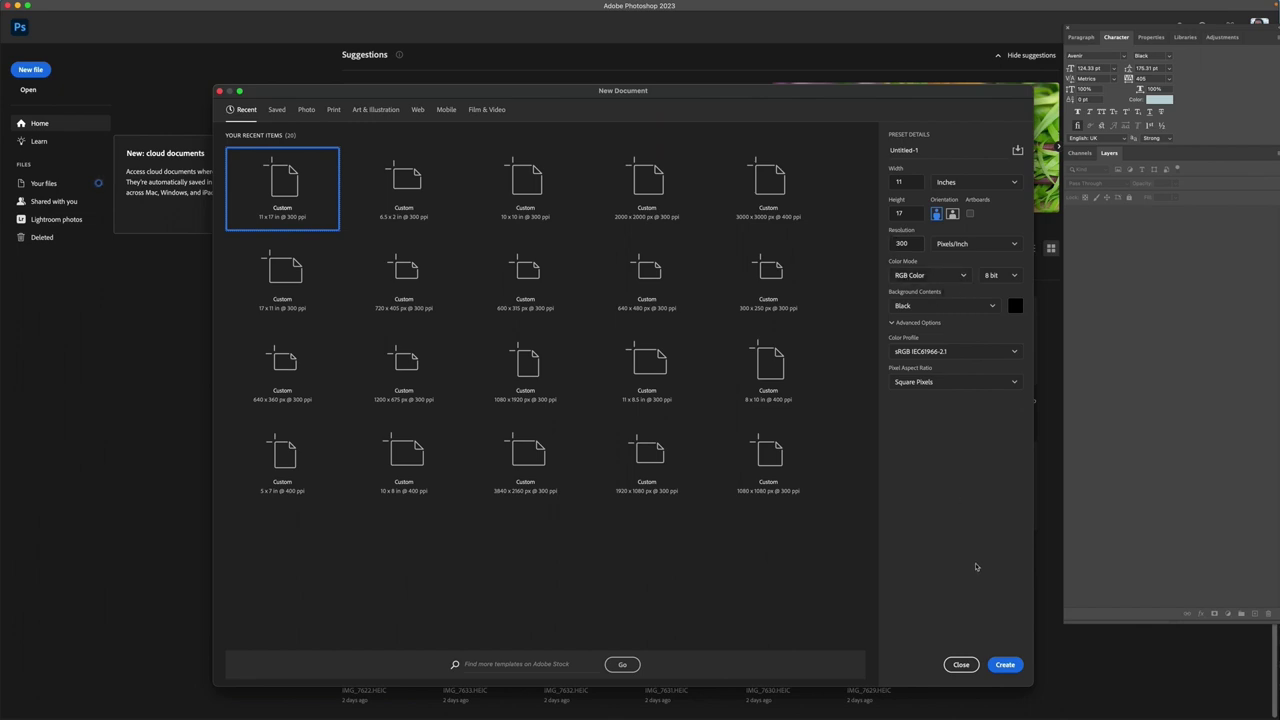
# Create the 11 × 17 in, 300 ppi document with Black background contents
pyautogui.click(1006, 665)
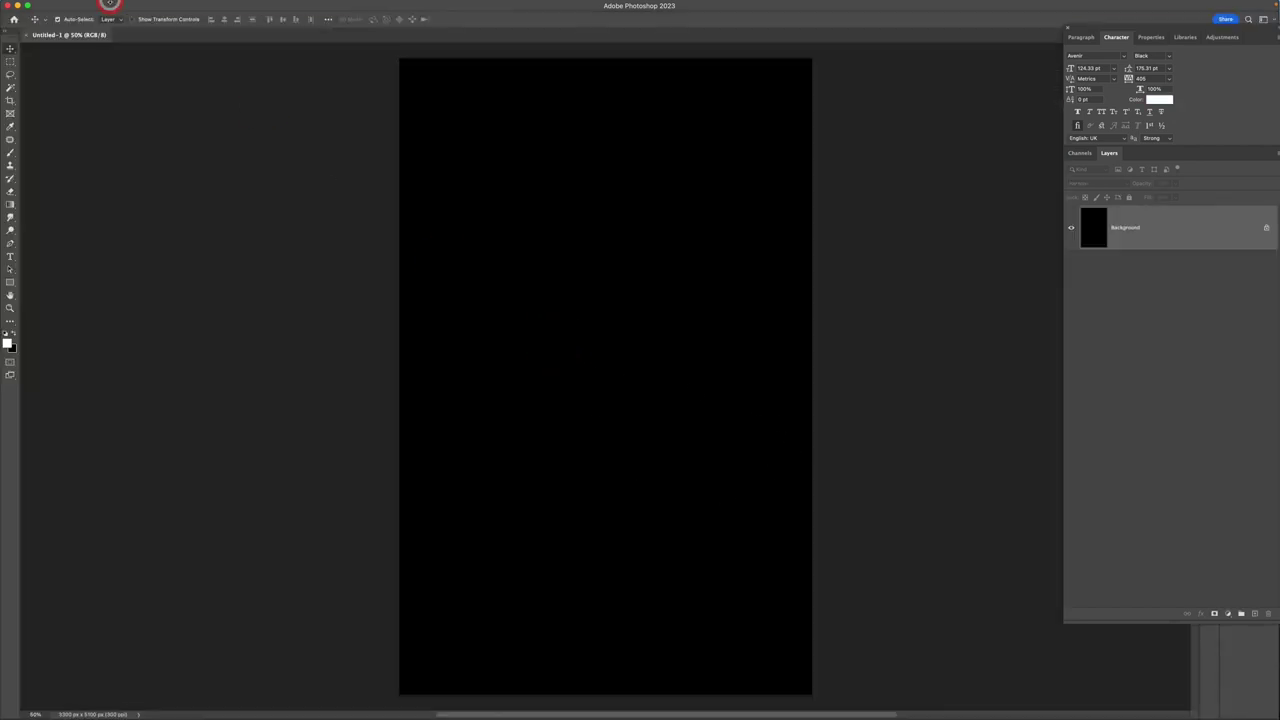
# Place pexels-valiantsin-konan-10662819.jpg as an embedded layer and commit it
pyautogui.moveTo(128, 5)
pyautogui.click(76, 5)
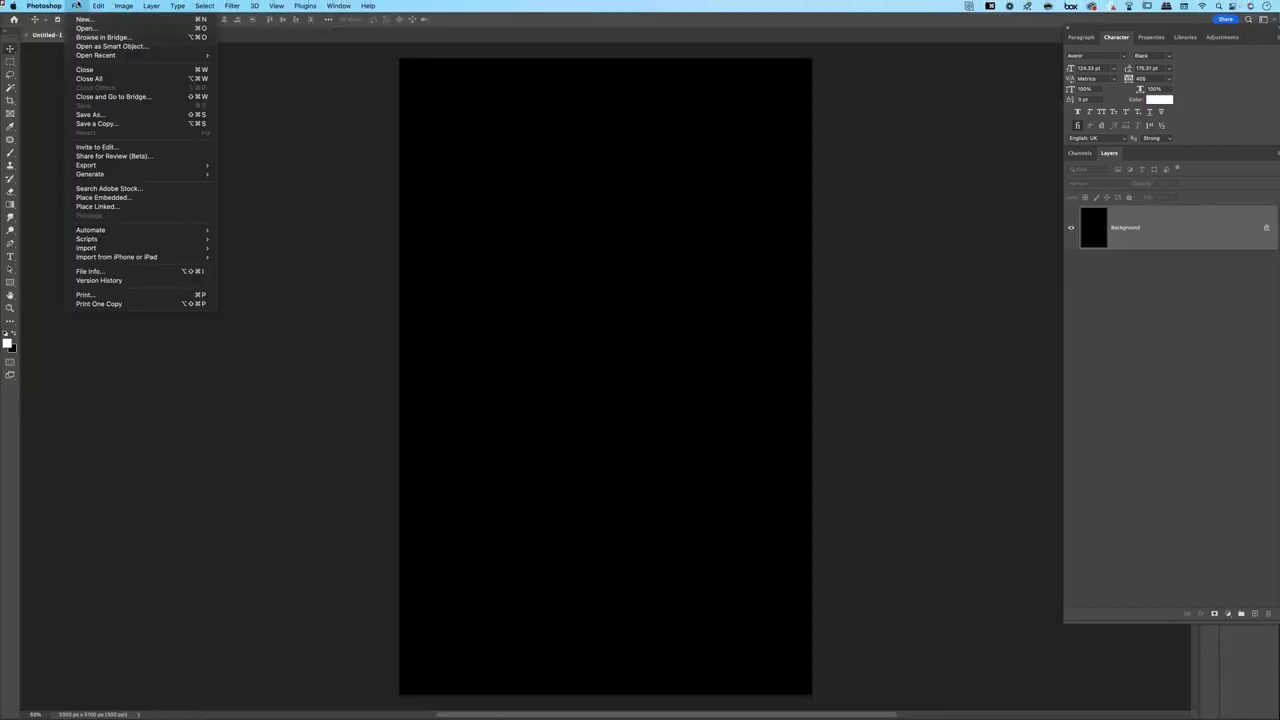
pyautogui.click(146, 198)
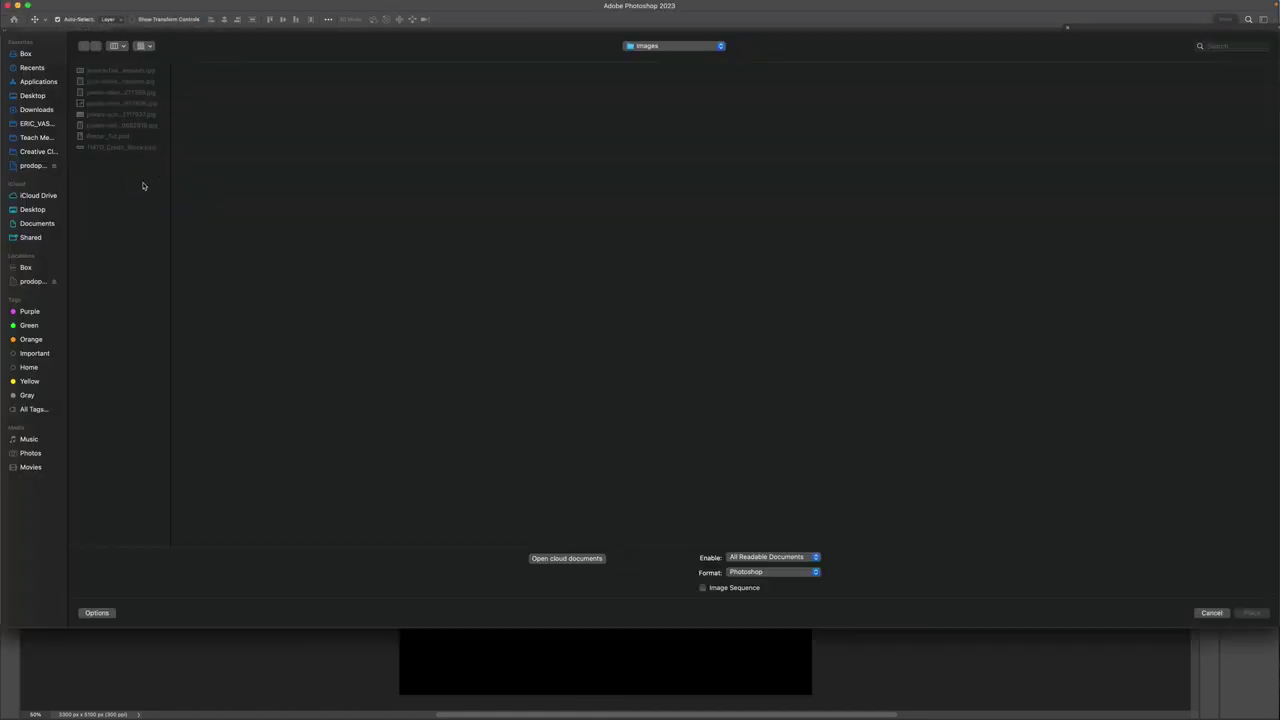
pyautogui.click(133, 125)
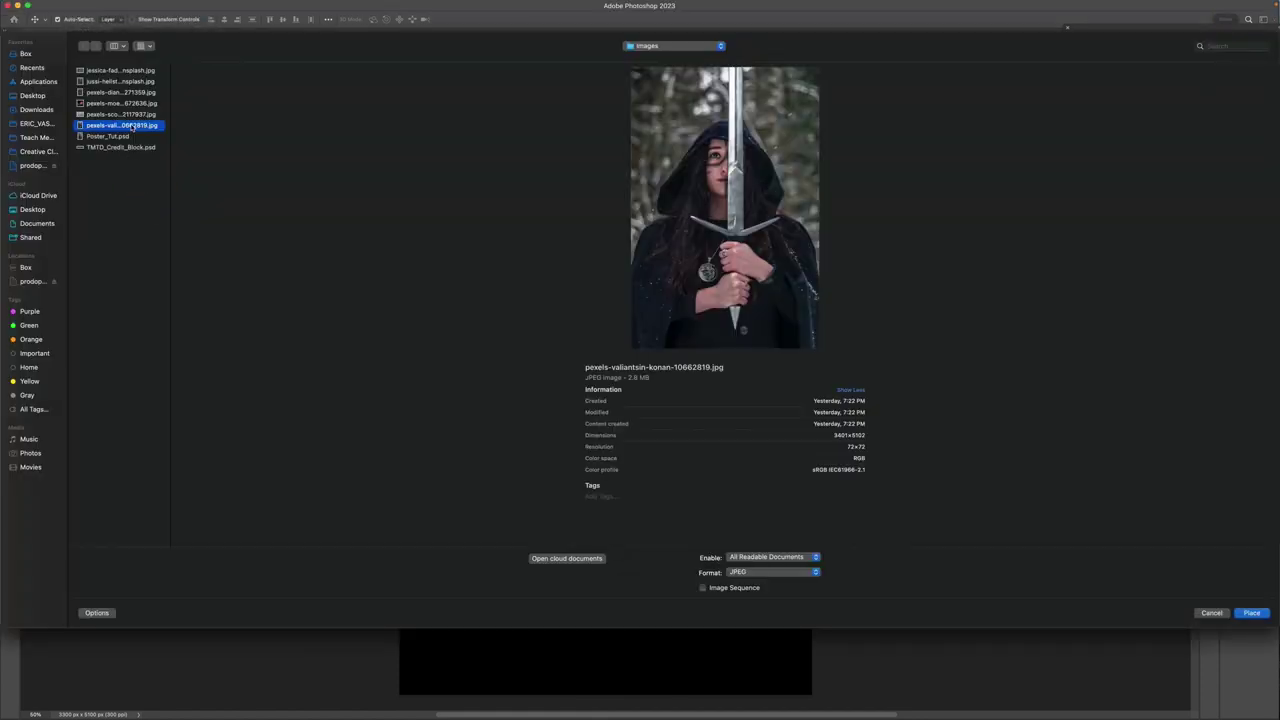
pyautogui.doubleClick(133, 125)
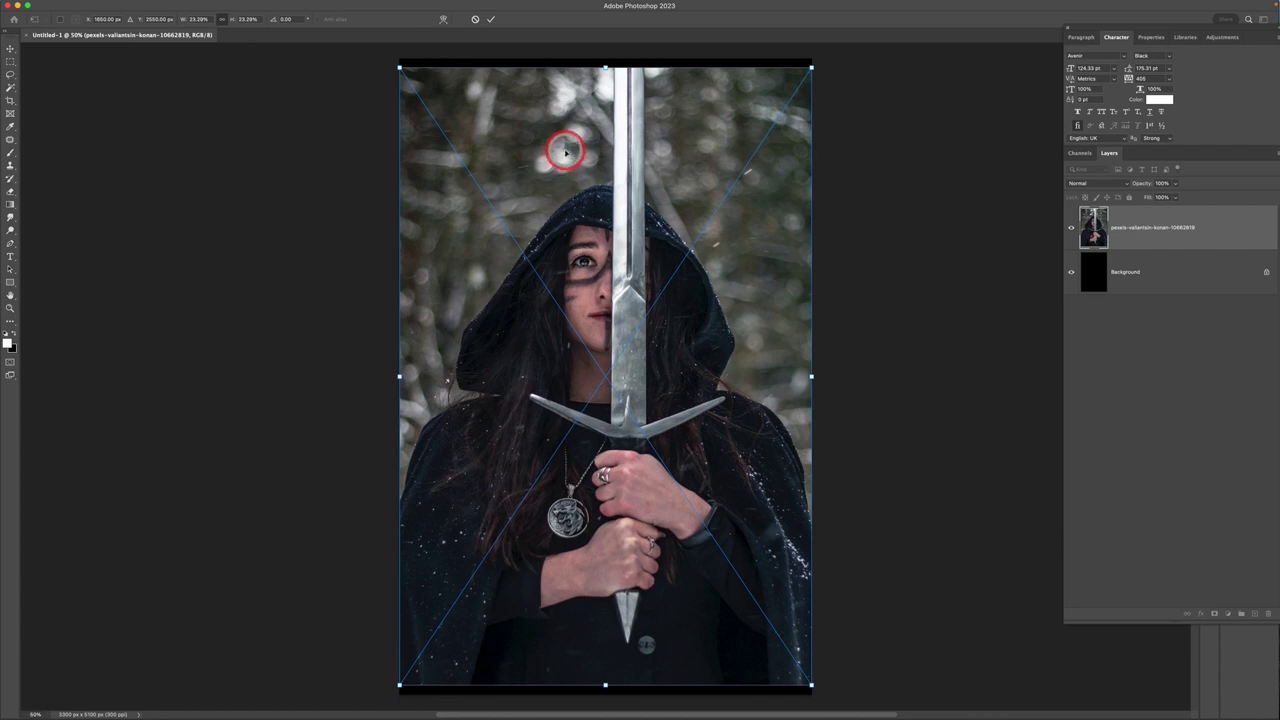
pyautogui.press('Return')
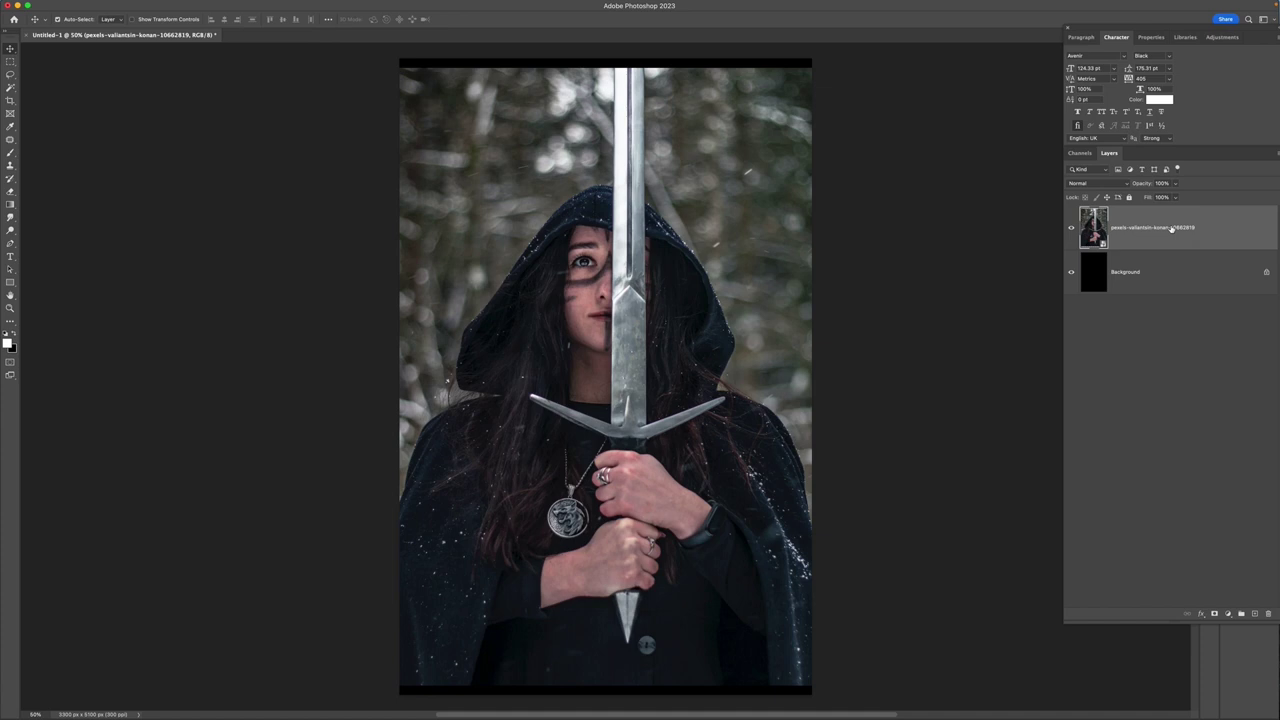
# Select the photo layer, take the Pen tool and zoom to 200% on the hands
pyautogui.click(1168, 225)
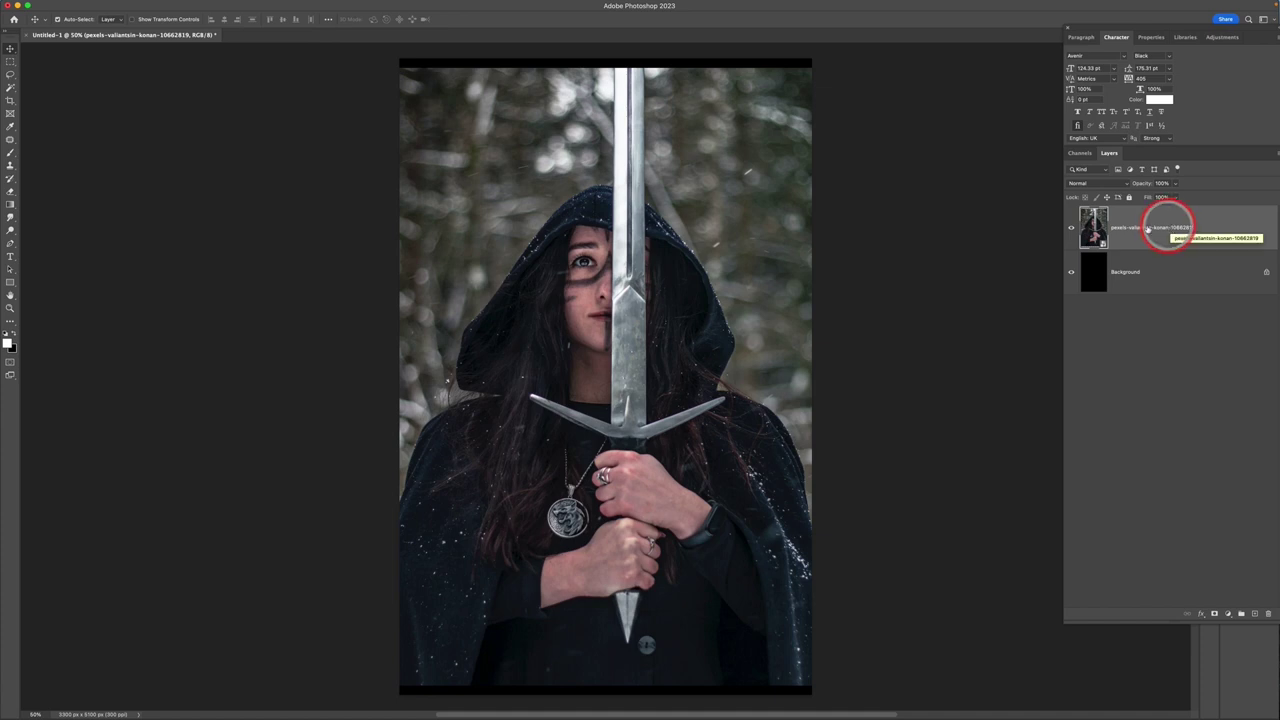
pyautogui.click(714, 262)
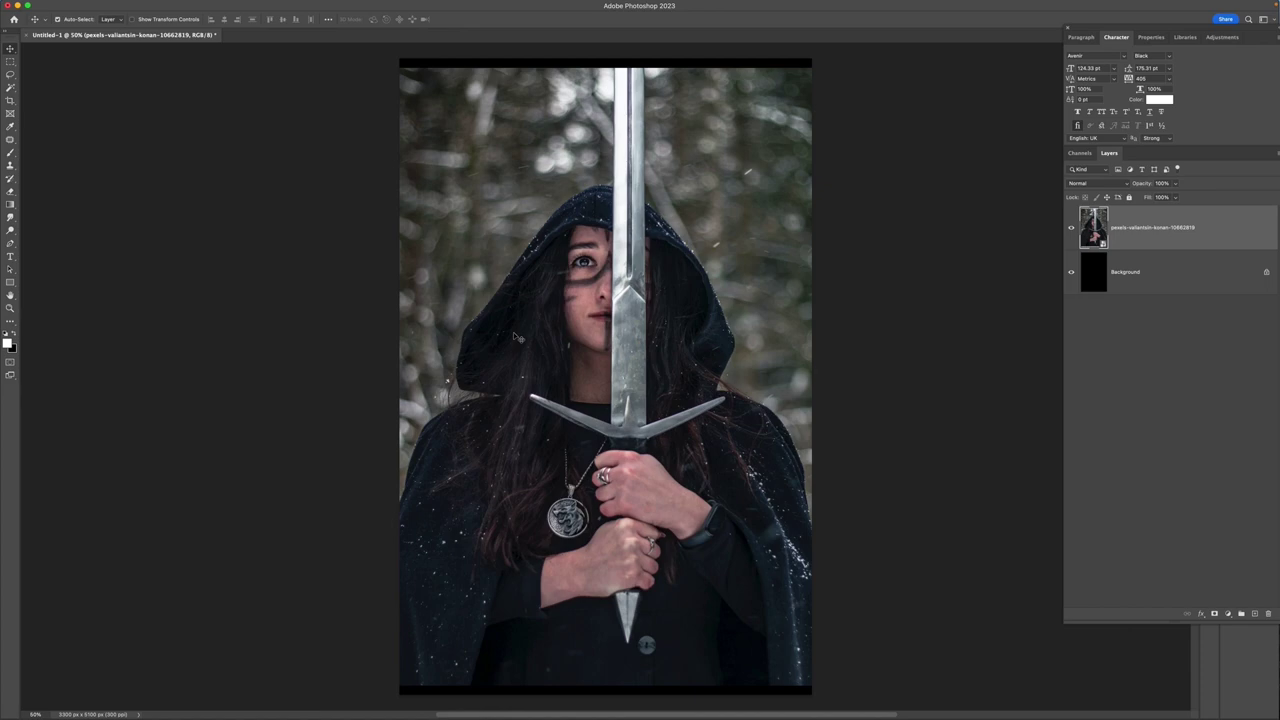
pyautogui.click(534, 343)
pyautogui.press('p')
pyautogui.press('super+equal')
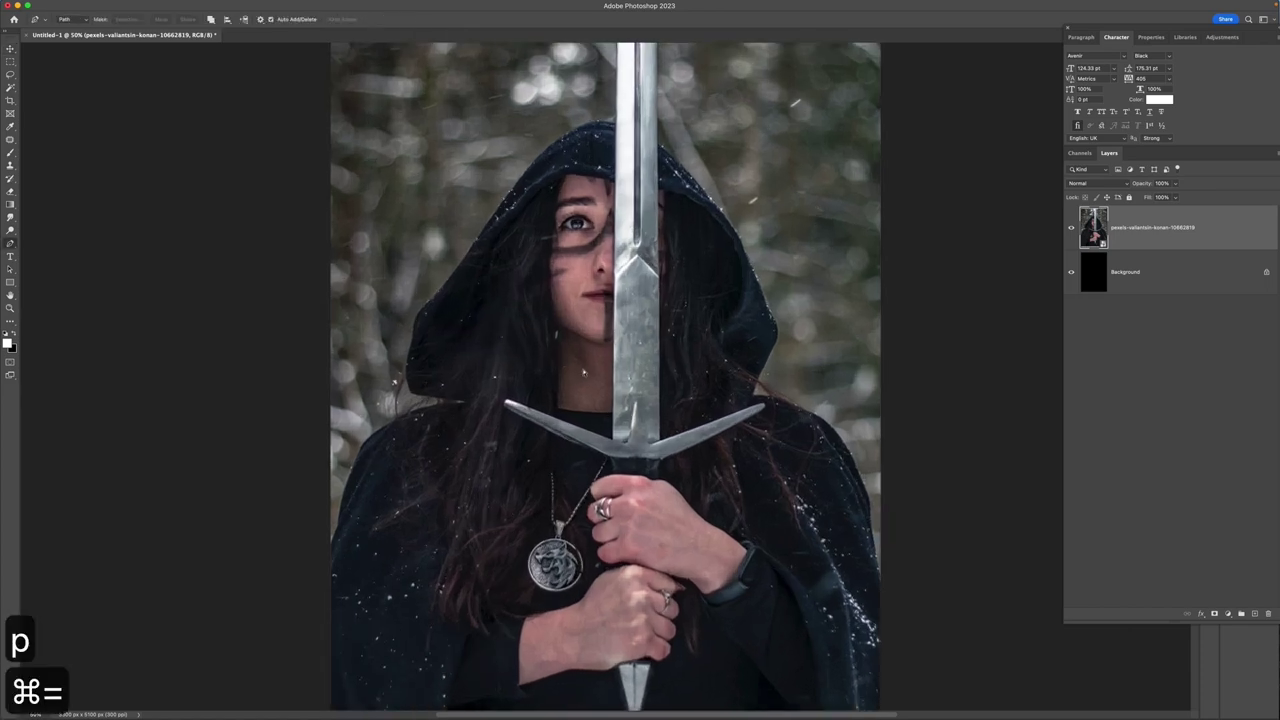
pyautogui.press('super+equal')
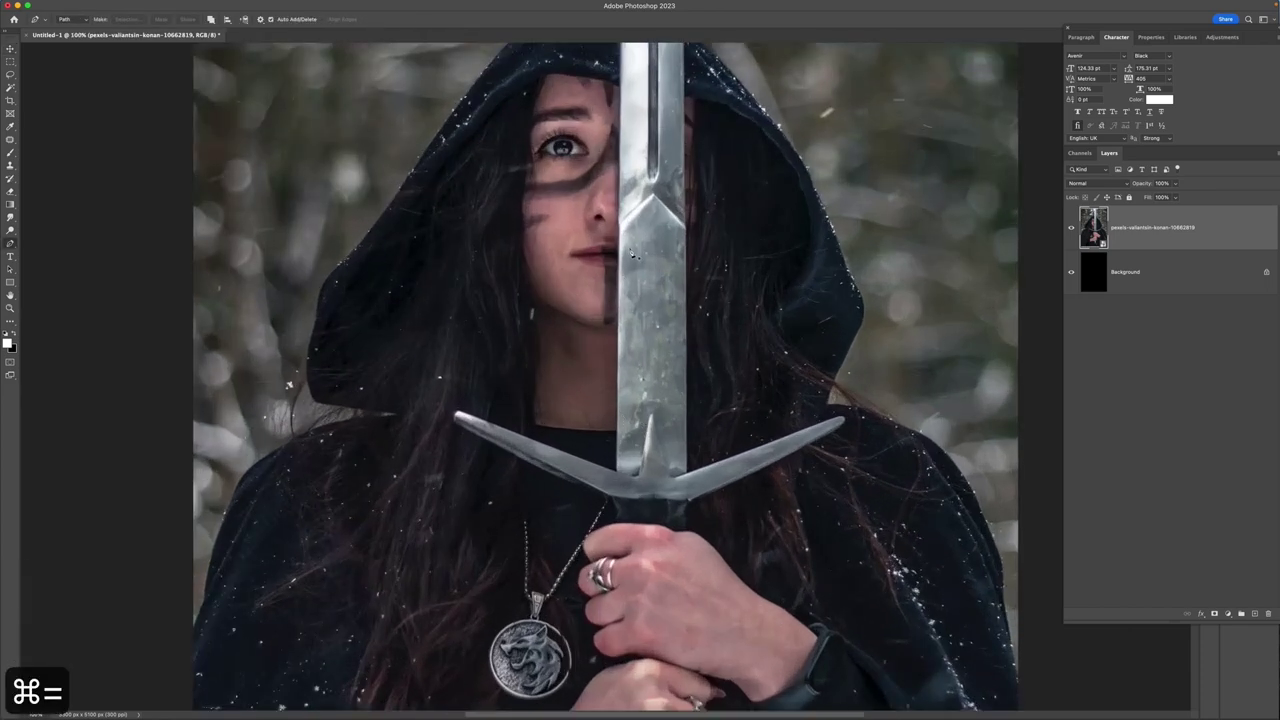
pyautogui.press('space')
pyautogui.moveTo(671, 517); pyautogui.dragTo(750, 332)
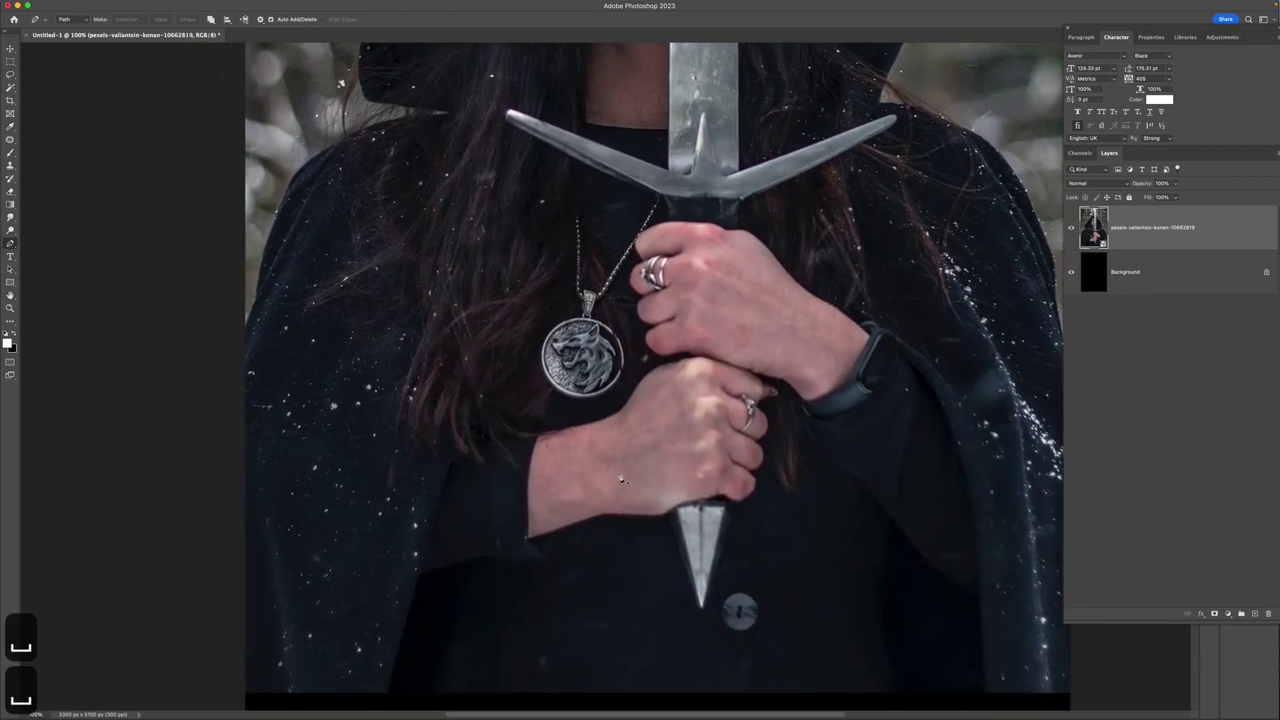
pyautogui.press('super+equal')
pyautogui.press('space')
pyautogui.moveTo(563, 551); pyautogui.dragTo(618, 386)
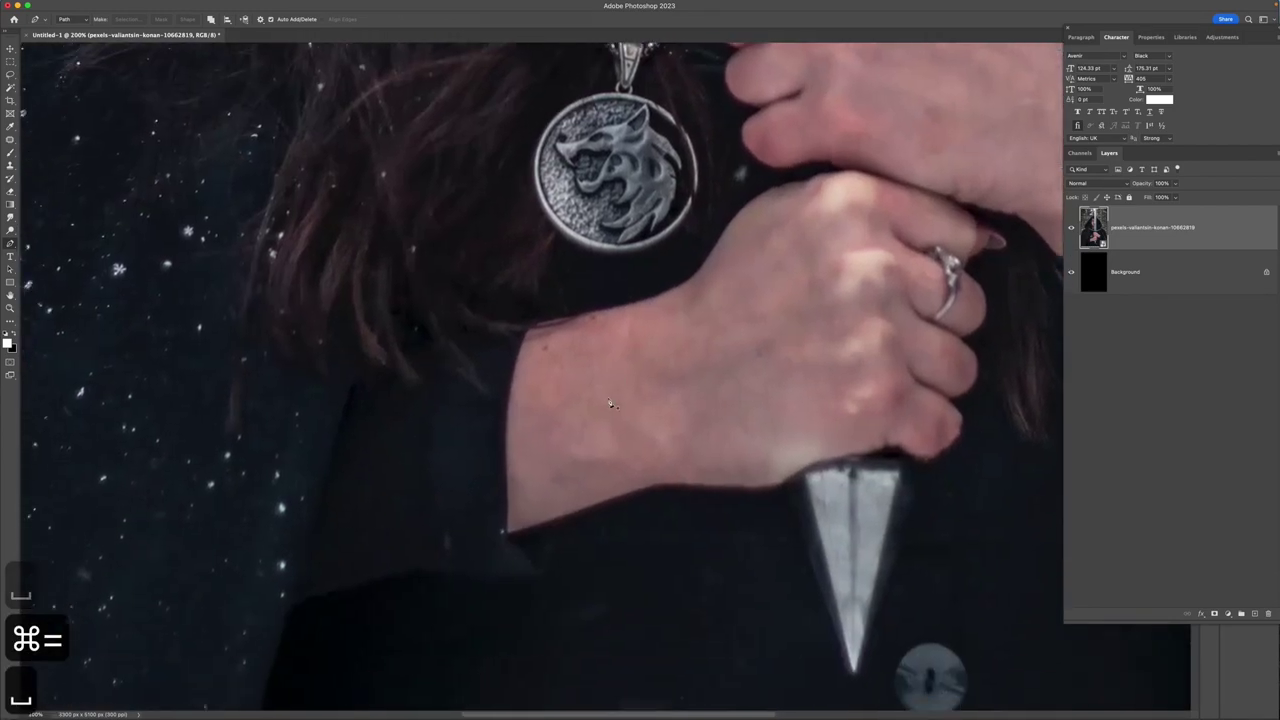
# Start the path along the forearm edge and across the knuckles
pyautogui.click(536, 323)
pyautogui.click(502, 352)
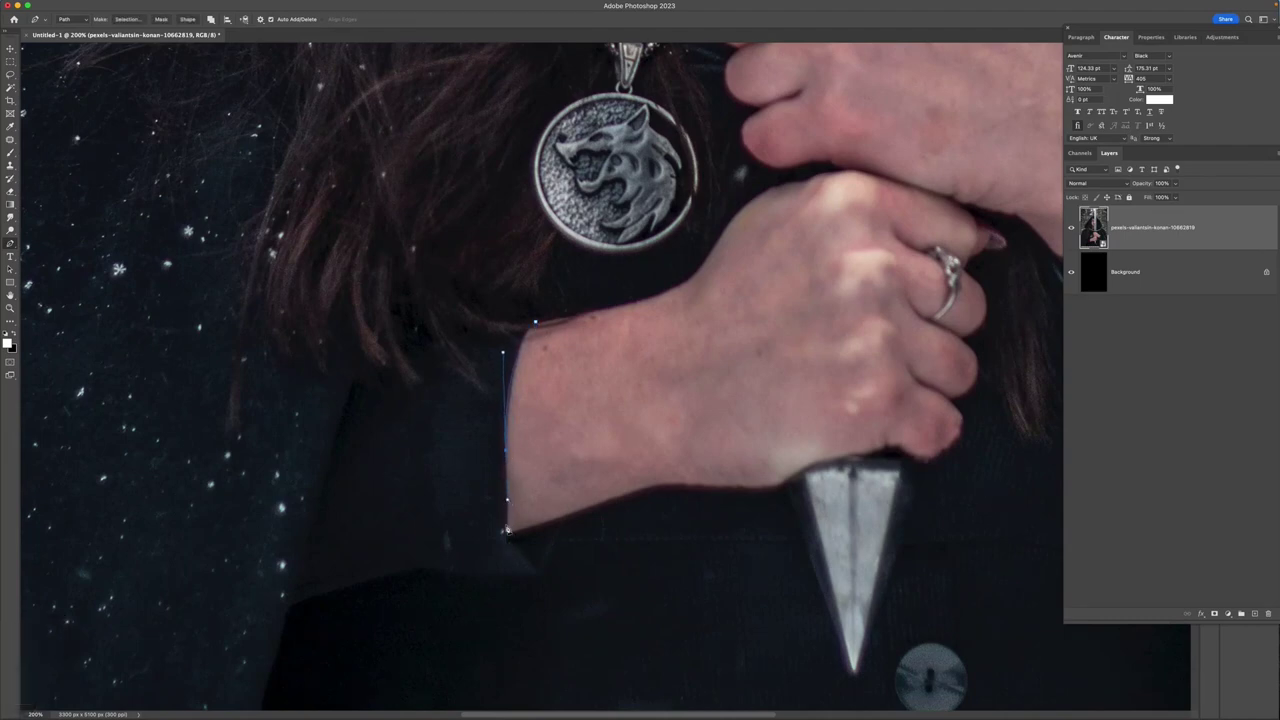
pyautogui.click(506, 533)
pyautogui.click(653, 486)
pyautogui.click(722, 486)
pyautogui.click(750, 487)
pyautogui.click(768, 497)
pyautogui.click(791, 513)
pyautogui.hotkey('ctrl', 'z')
pyautogui.hotkey('ctrl', 'z')
pyautogui.hotkey('ctrl', 'z')
# Extend the path down to the dagger tip and back up the fingers
pyautogui.click(782, 484)
pyautogui.click(852, 673)
pyautogui.click(928, 461)
pyautogui.click(959, 431)
pyautogui.click(948, 398)
pyautogui.click(976, 376)
pyautogui.click(961, 340)
pyautogui.click(985, 248)
pyautogui.click(1003, 236)
# Trace the wrist and upper hand out to the crossguard tip
pyautogui.hscroll(5, 1000, 240)
pyautogui.scroll(3, 1000, 240)
pyautogui.click(793, 381)
pyautogui.click(853, 383)
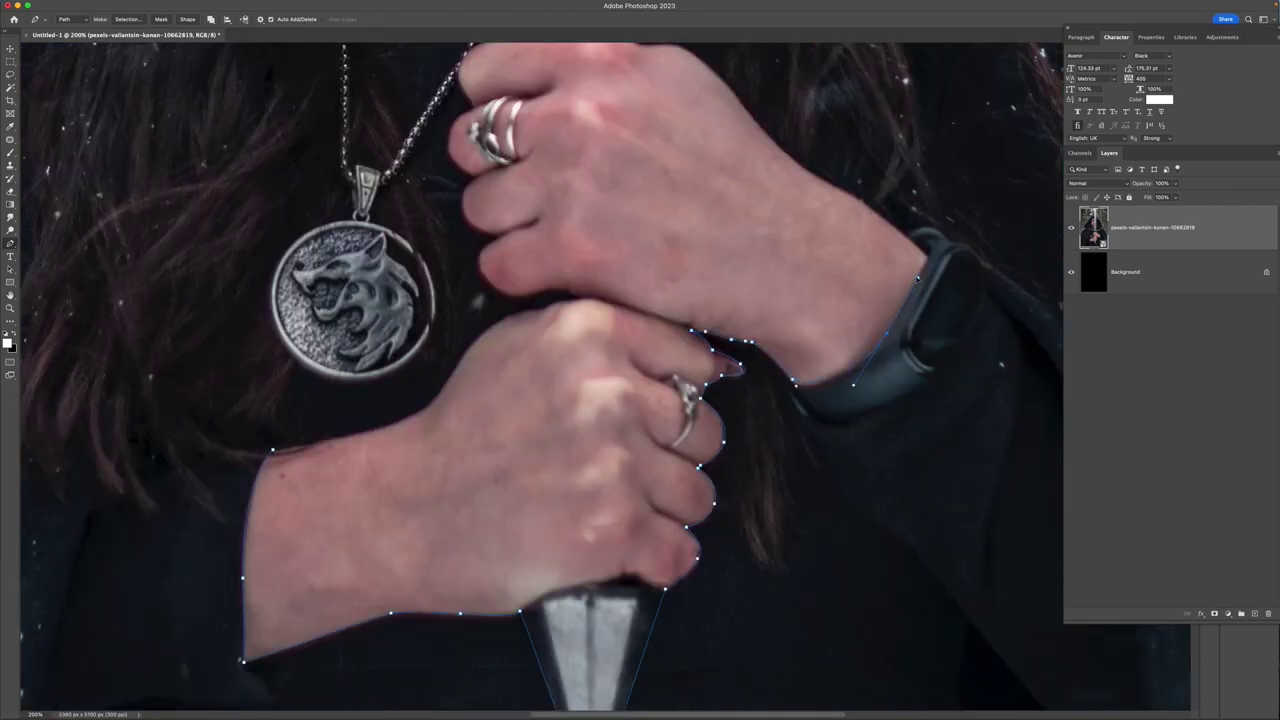
pyautogui.scroll(3, 920, 282)
pyautogui.hscroll(-2, 920, 282)
pyautogui.click(869, 330)
pyautogui.click(783, 222)
pyautogui.hotkey('ctrl', '-')
pyautogui.click(638, 366)
pyautogui.click(780, 280)
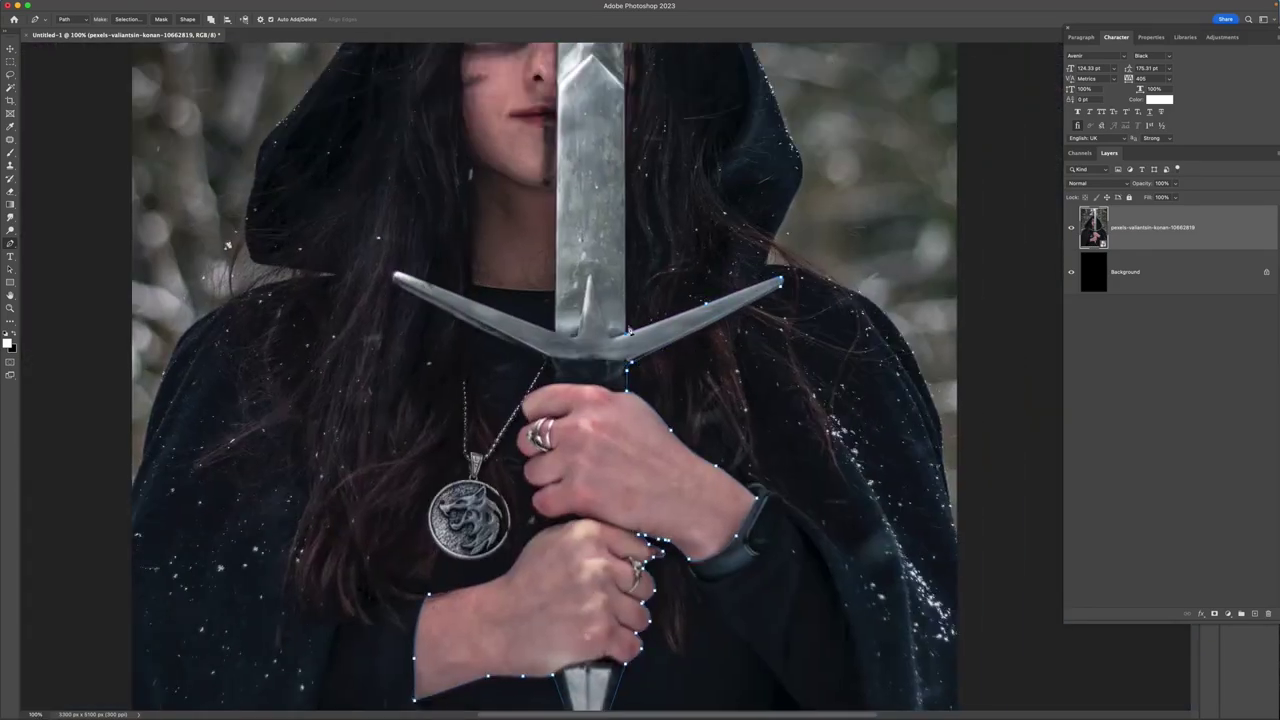
# Continue the path up the sword blade's edge
pyautogui.scroll(10, 627, 340)
pyautogui.click(612, 604)
pyautogui.click(620, 470)
pyautogui.click(610, 416)
pyautogui.scroll(3, 610, 416)
# Trace along the hood and down the visible face to the crossguard and grip
pyautogui.hotkey('ctrl', '+')
pyautogui.click(605, 265)
pyautogui.click(528, 245)
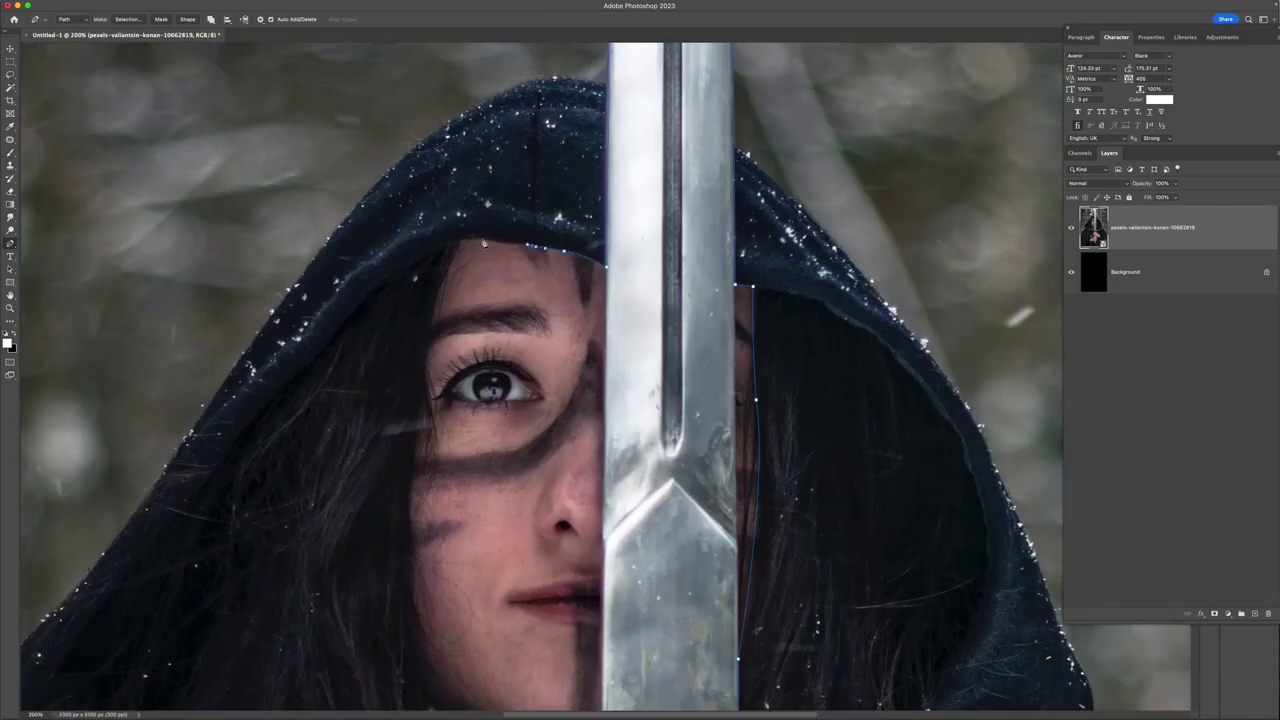
pyautogui.click(446, 245)
pyautogui.scroll(-3, 483, 247)
pyautogui.click(469, 287)
pyautogui.click(473, 547)
pyautogui.hotkey('ctrl', '-')
pyautogui.click(545, 470)
pyautogui.click(467, 466)
pyautogui.click(623, 549)
# Outline both hands to close the path, then convert it to a selection
pyautogui.hotkey('ctrl', '+')
pyautogui.click(599, 587)
pyautogui.click(590, 631)
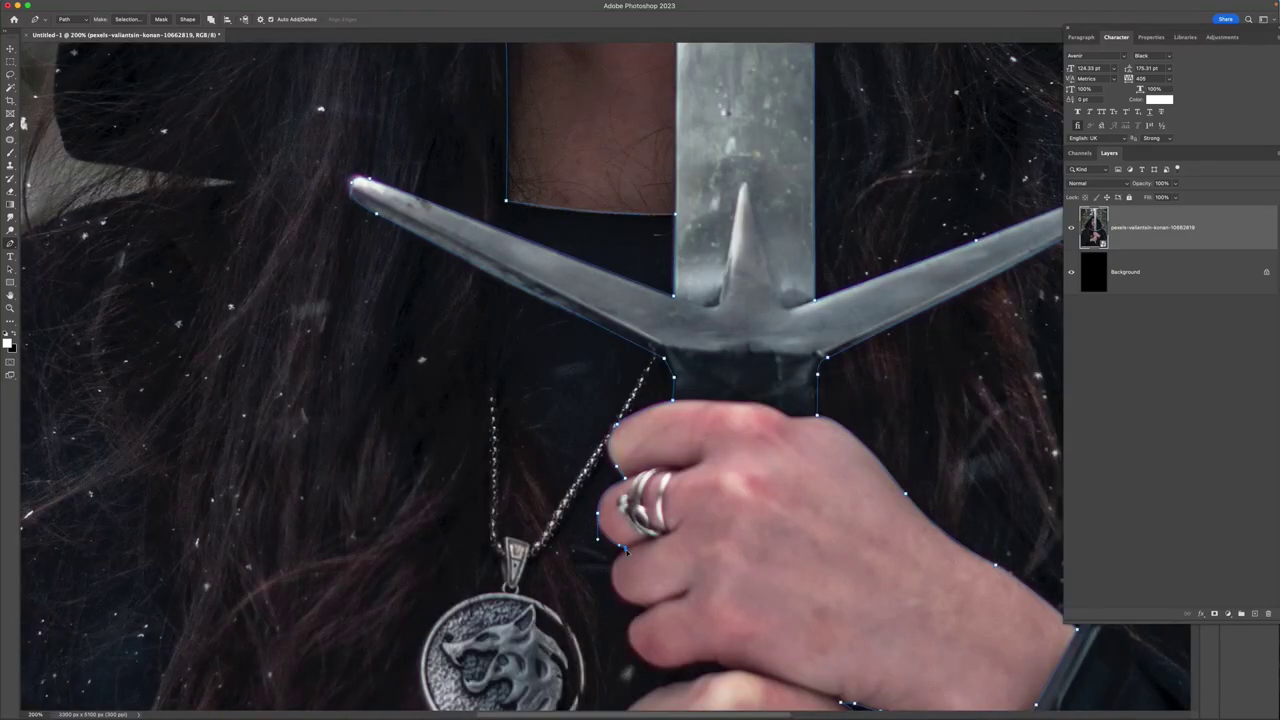
pyautogui.scroll(-5, 624, 552)
pyautogui.click(692, 463)
pyautogui.click(736, 462)
pyautogui.click(645, 487)
pyautogui.click(599, 551)
pyautogui.click(556, 585)
pyautogui.click(424, 614)
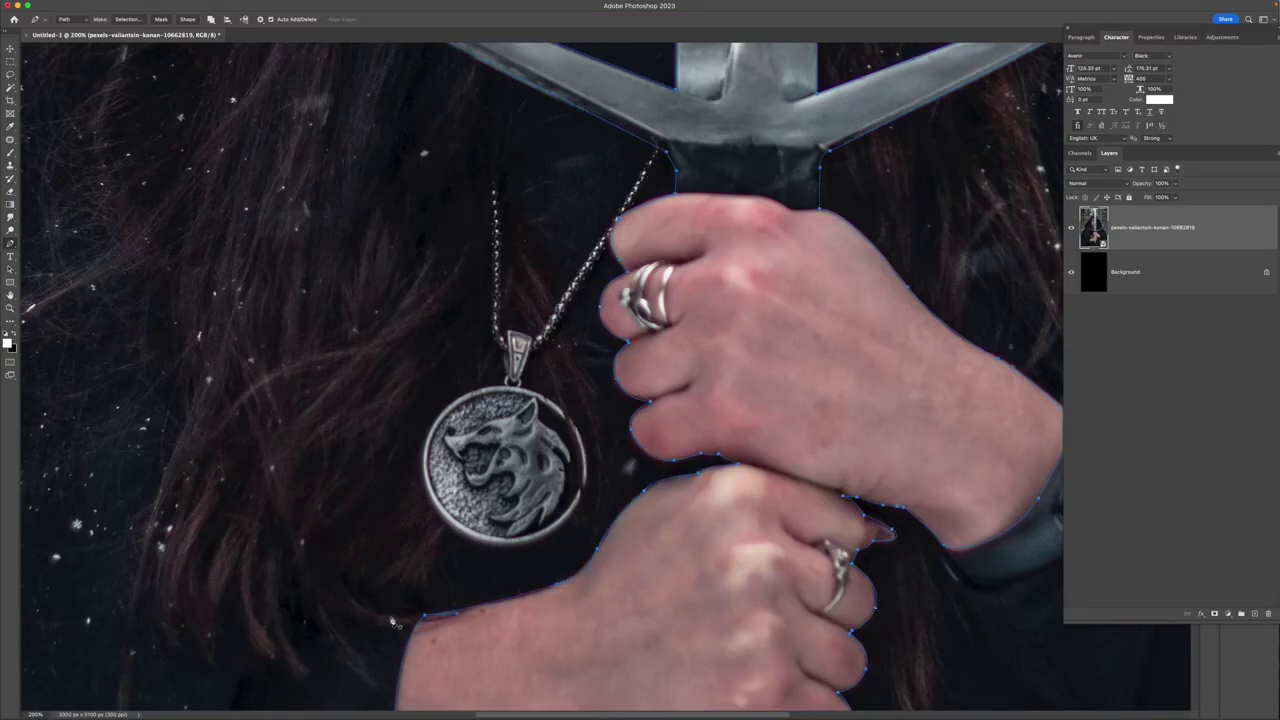
pyautogui.hotkey('ctrl', '0')
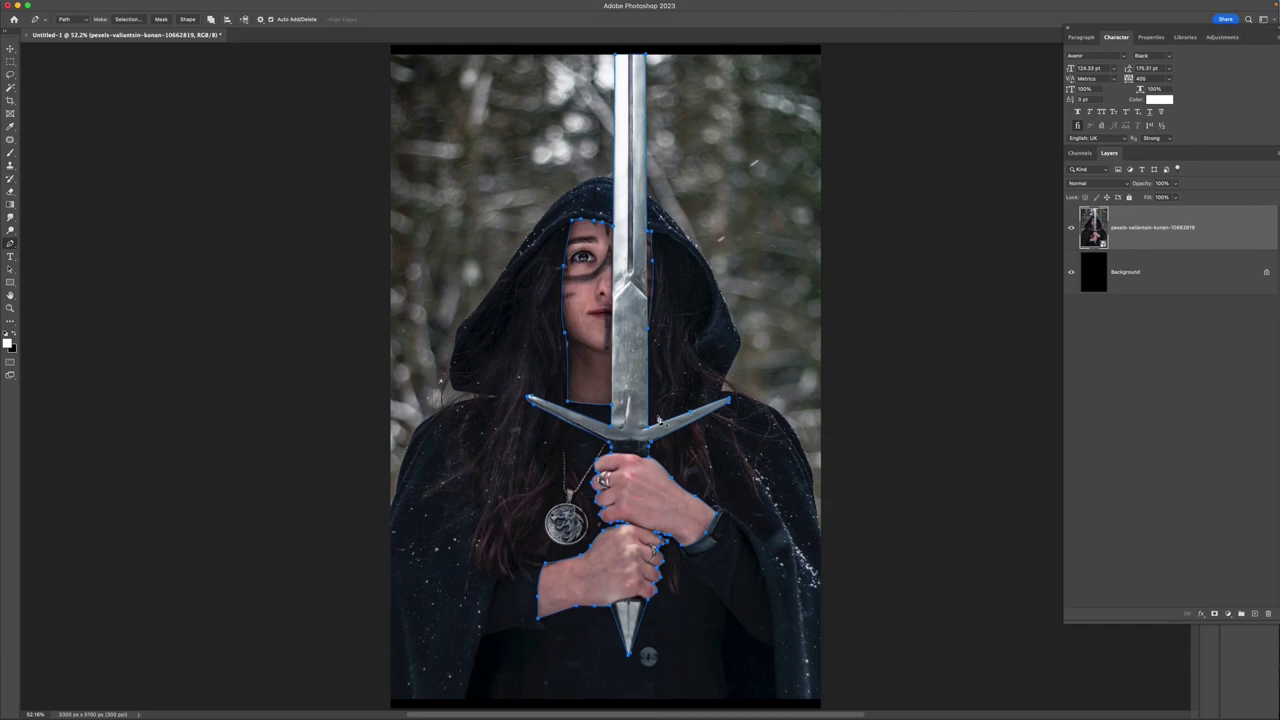
pyautogui.hotkey('ctrl', 'Return')
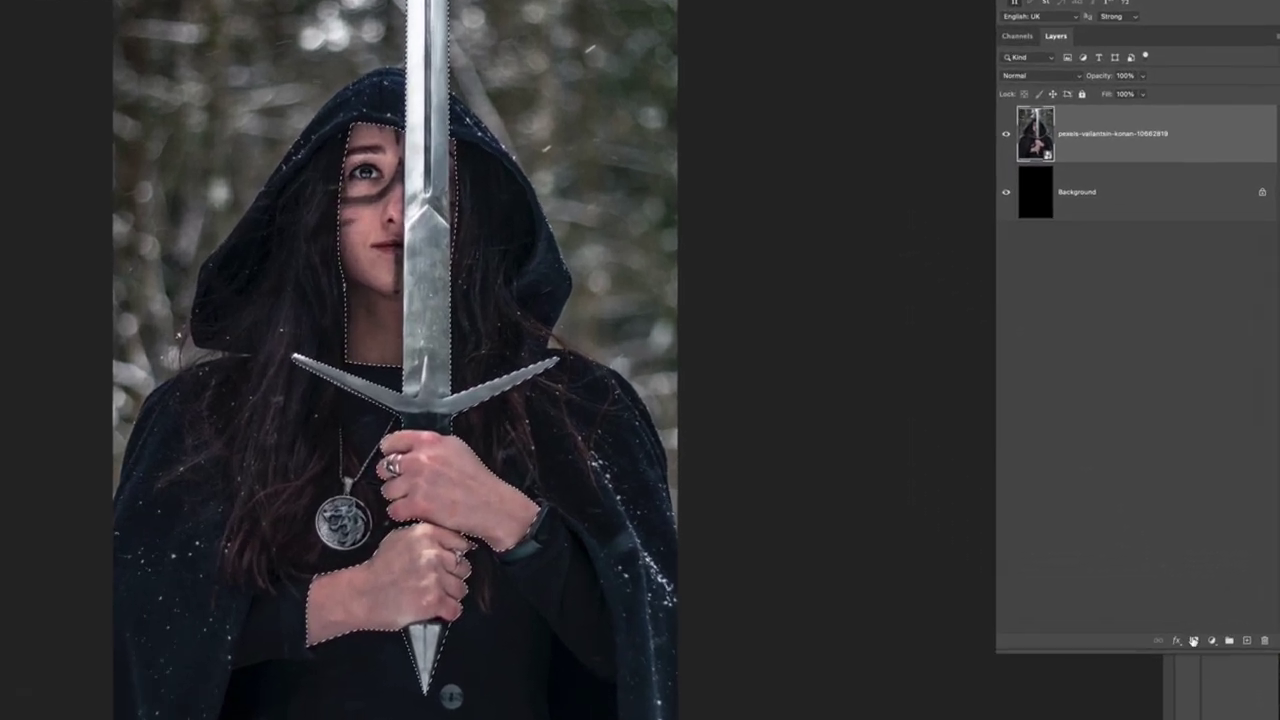
# Add a layer mask from the sword, face and hands selection
pyautogui.click(1194, 637)
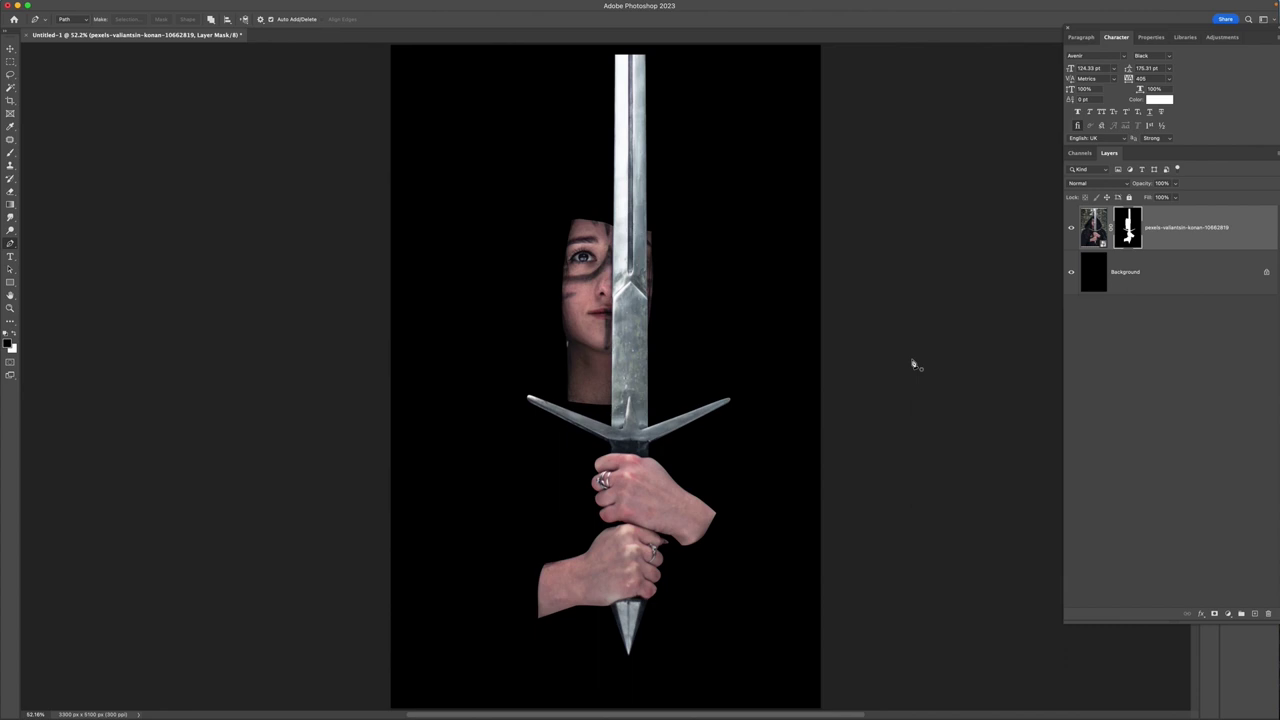
pyautogui.click(1227, 614)
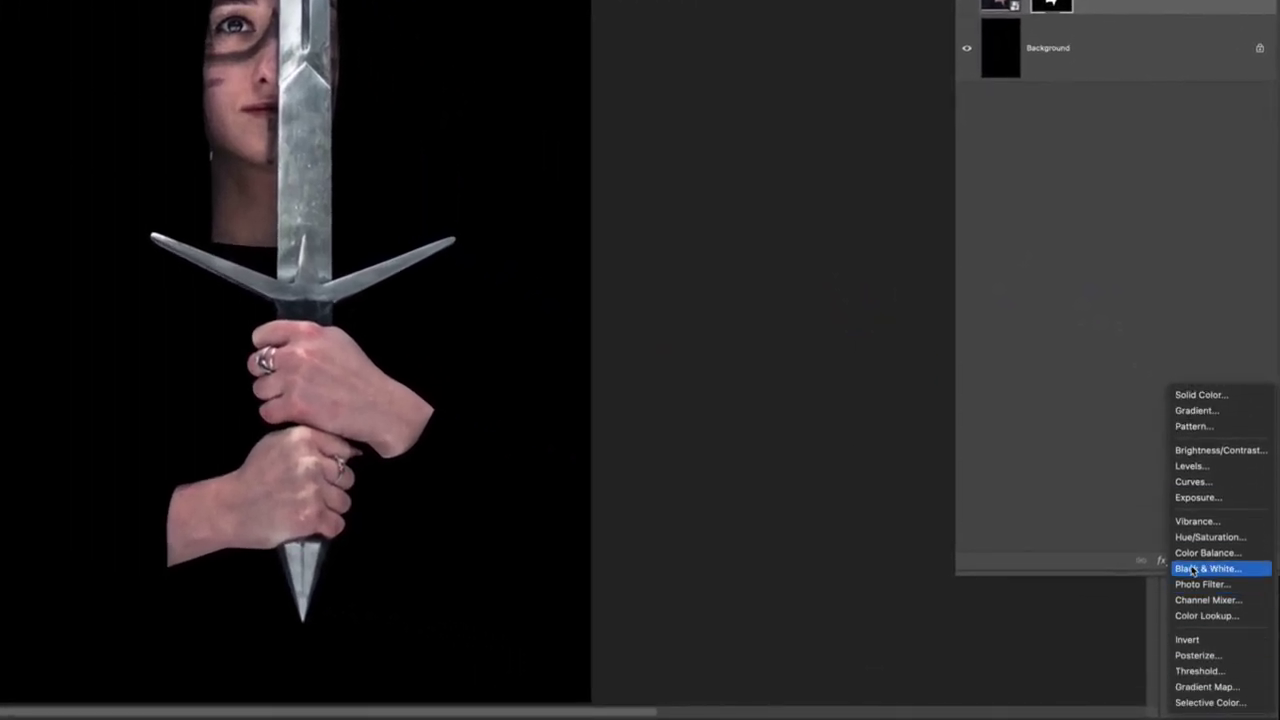
# Add a Black & White adjustment clipped to the photo, set to 20% opacity
pyautogui.keyDown('alt'); pyautogui.click(1207, 568); pyautogui.keyUp('alt')
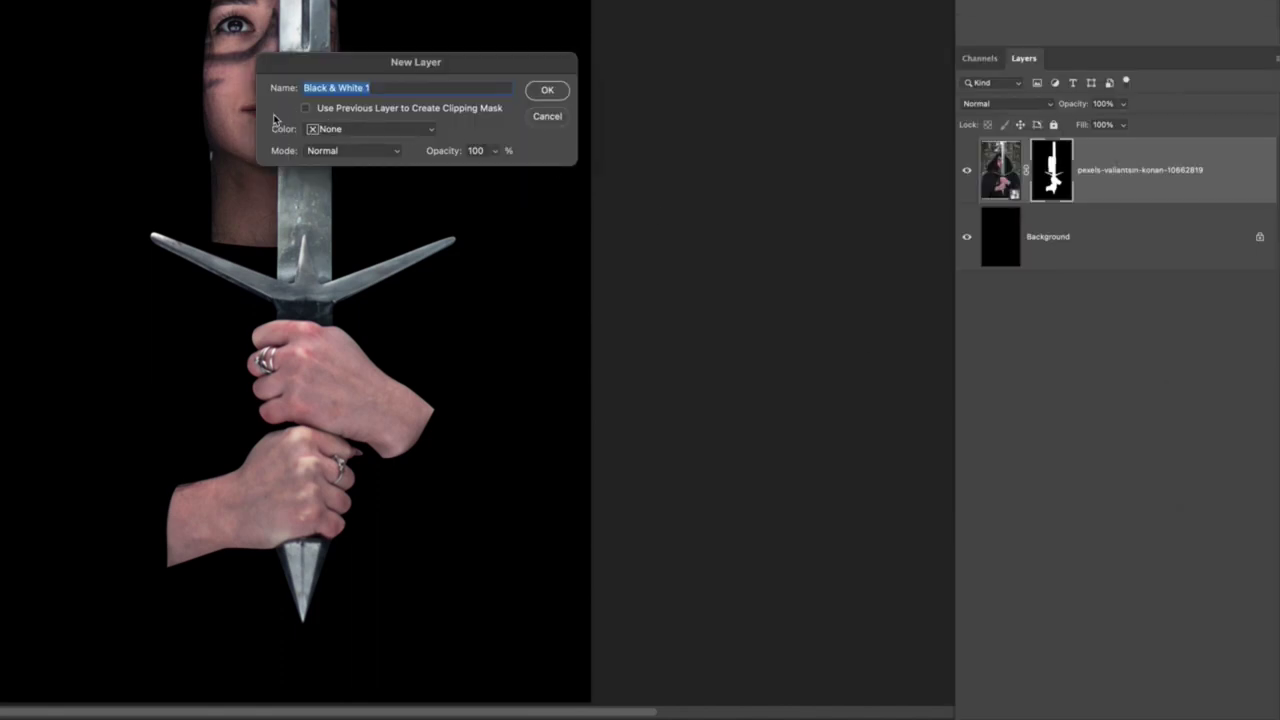
pyautogui.click(320, 112)
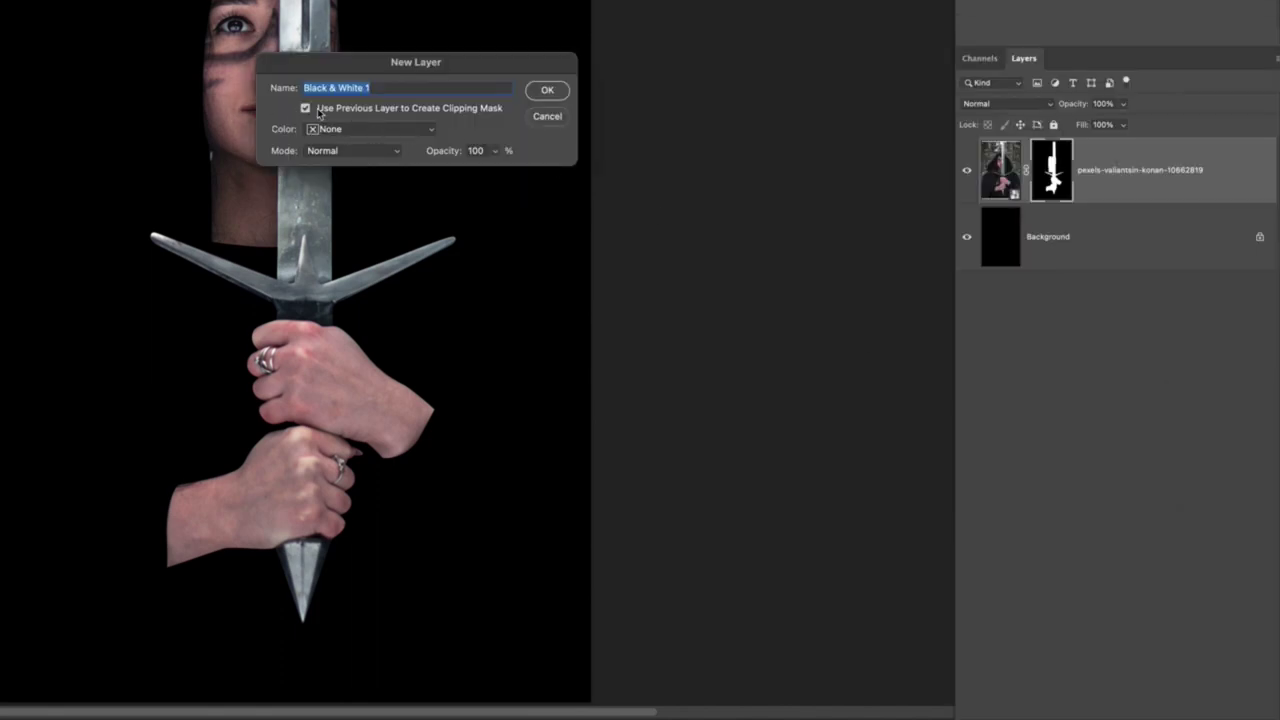
pyautogui.click(549, 91)
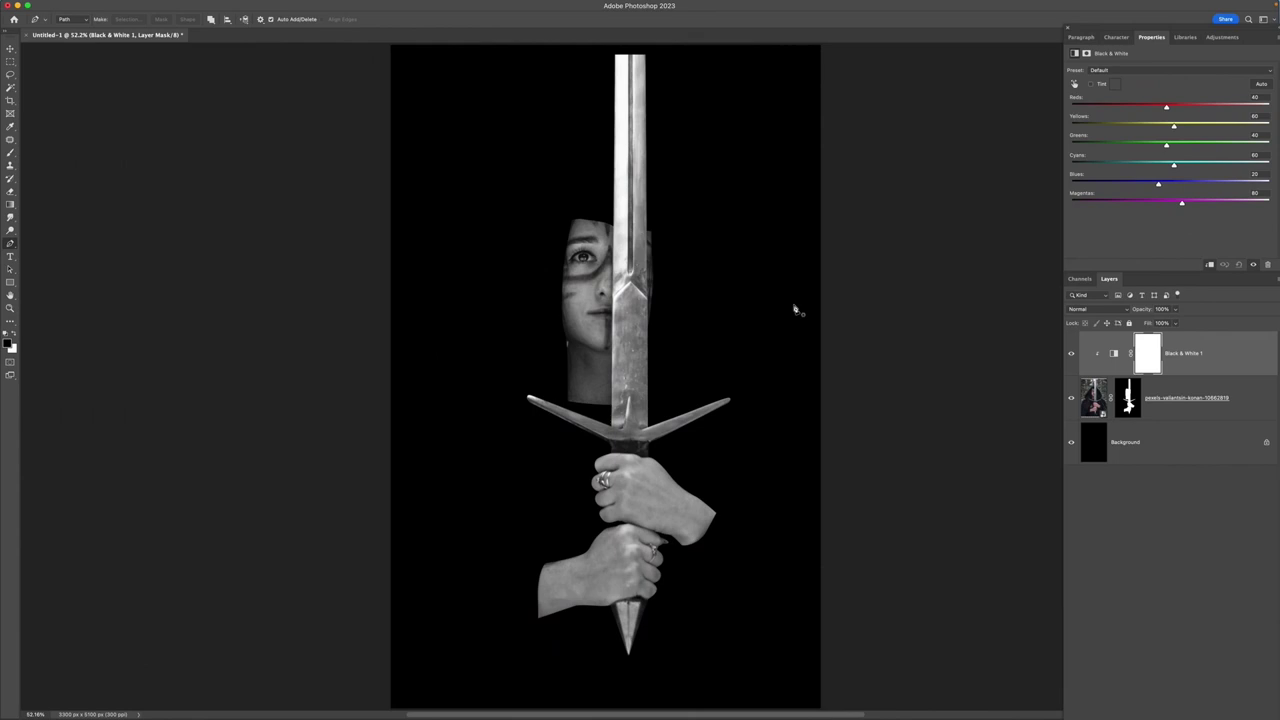
pyautogui.press('v')
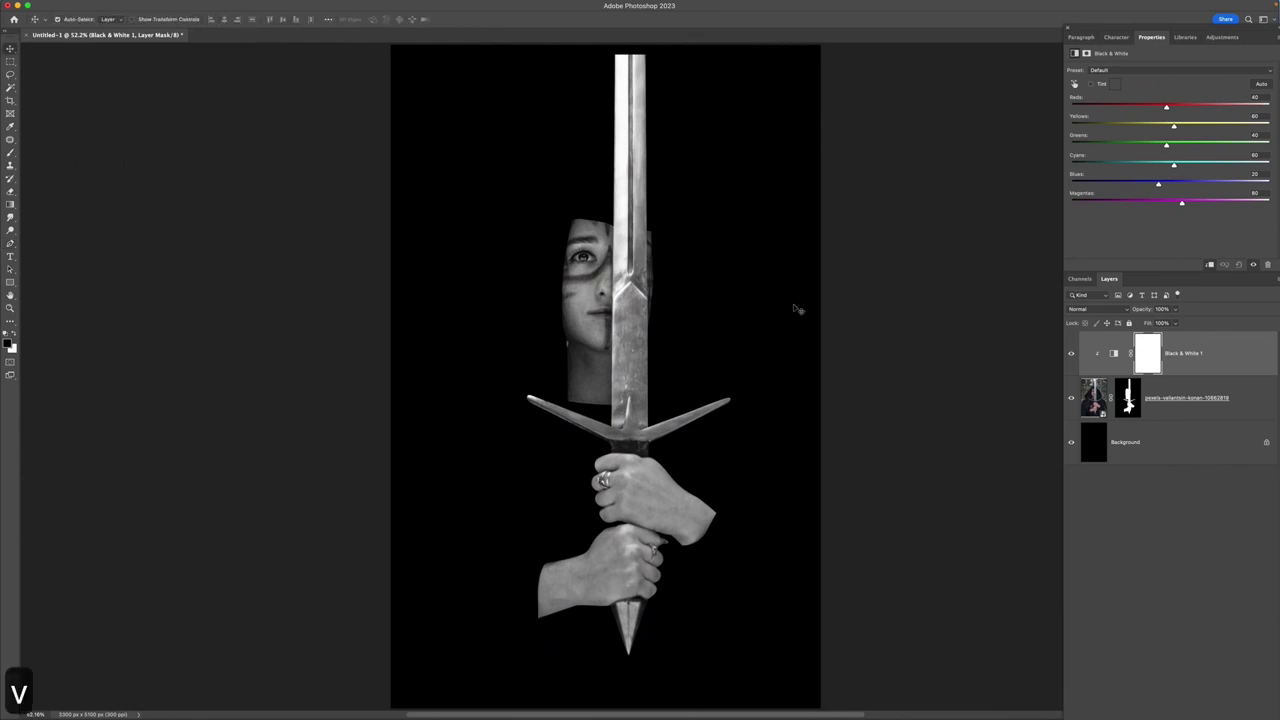
pyautogui.press('2')
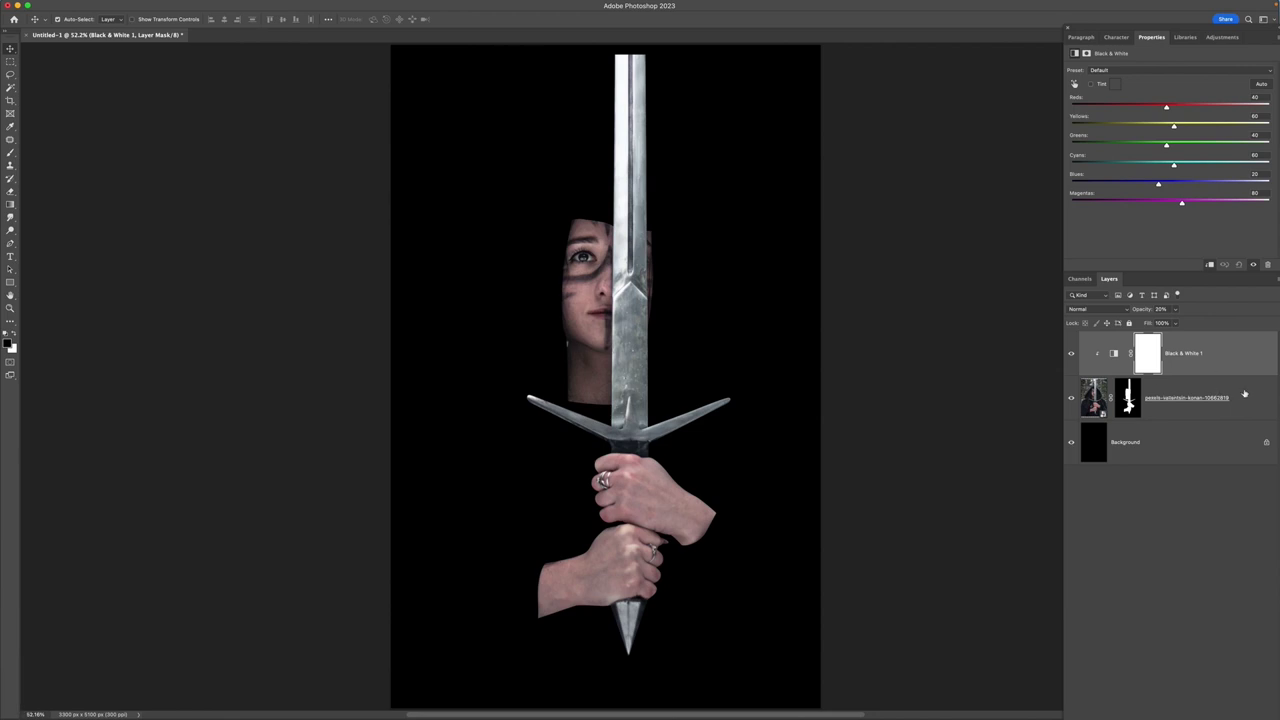
pyautogui.click(1244, 393)
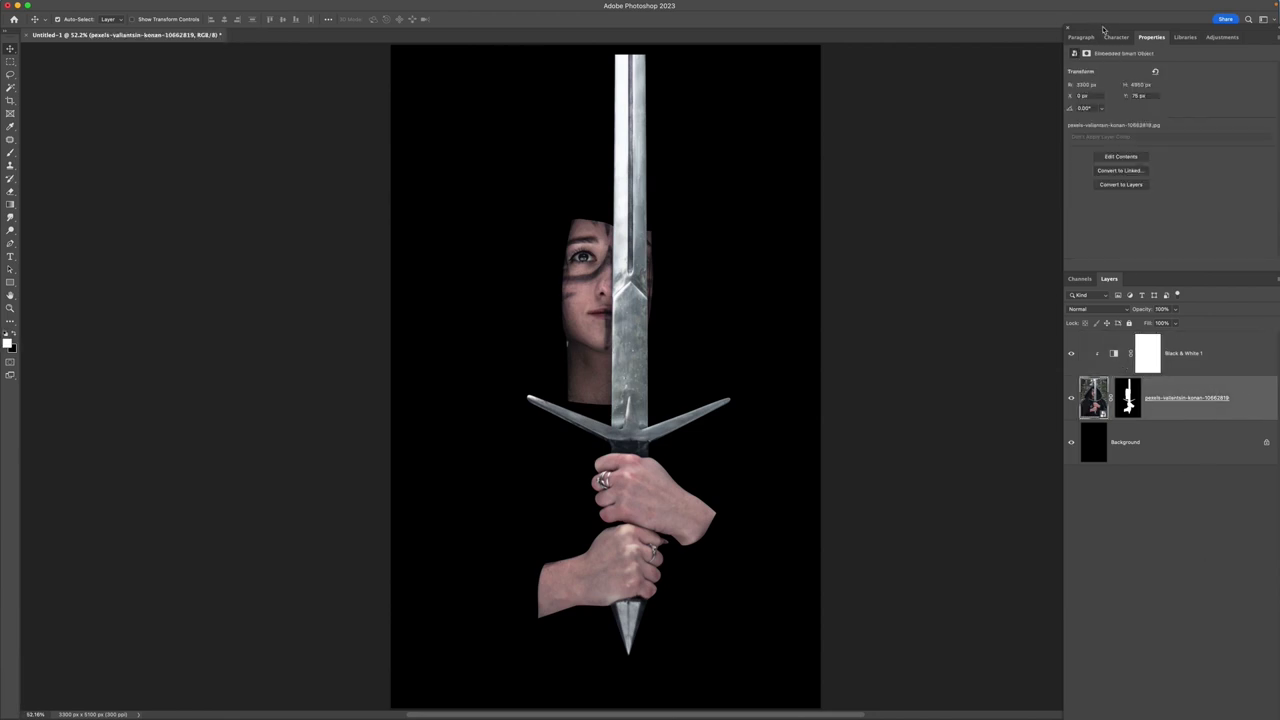
# Add a second Black & White adjustment layer with Soft Light blend mode
pyautogui.moveTo(1104, 30); pyautogui.dragTo(1062, 6)
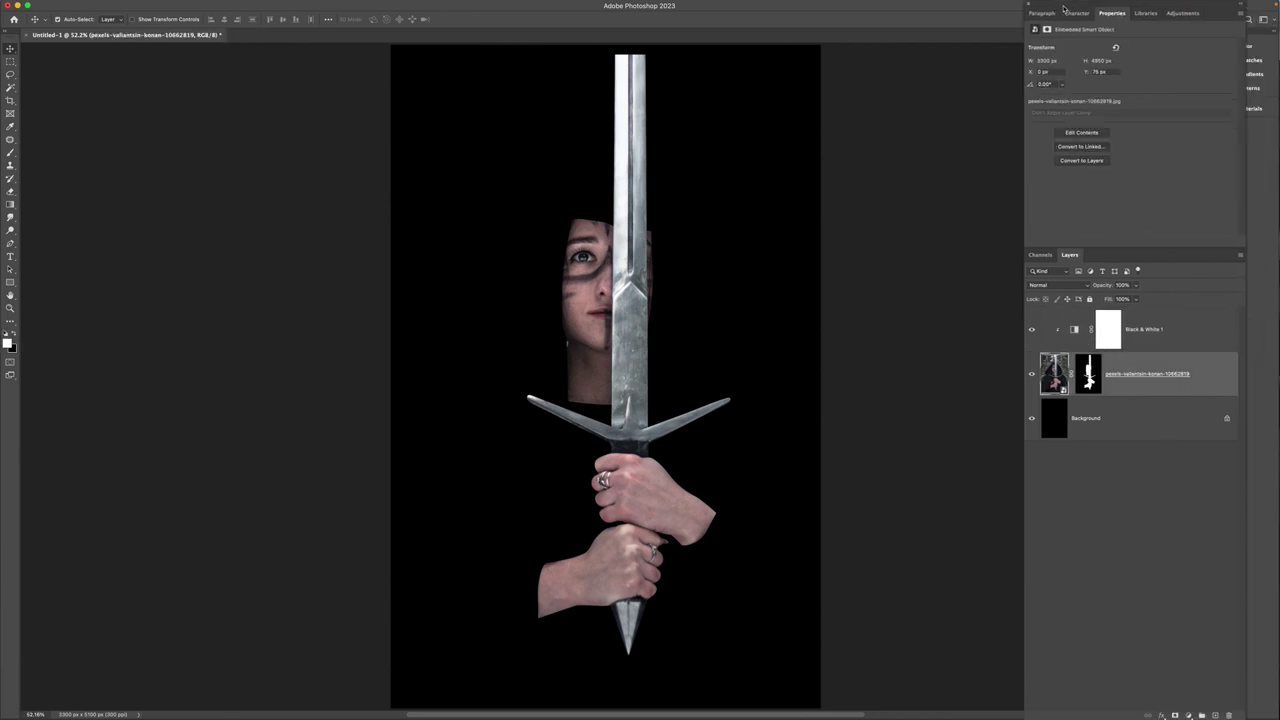
pyautogui.click(1189, 712)
pyautogui.click(1199, 609)
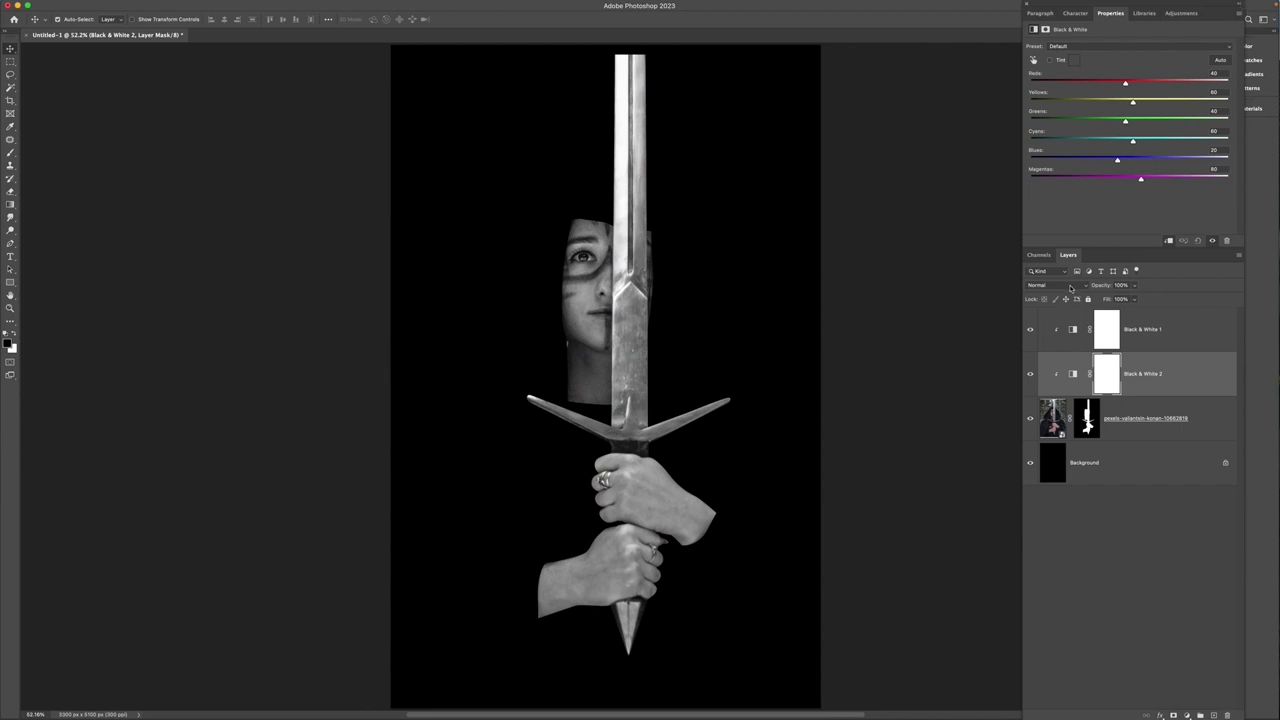
pyautogui.click(1052, 285)
pyautogui.click(1041, 430)
pyautogui.press('v')
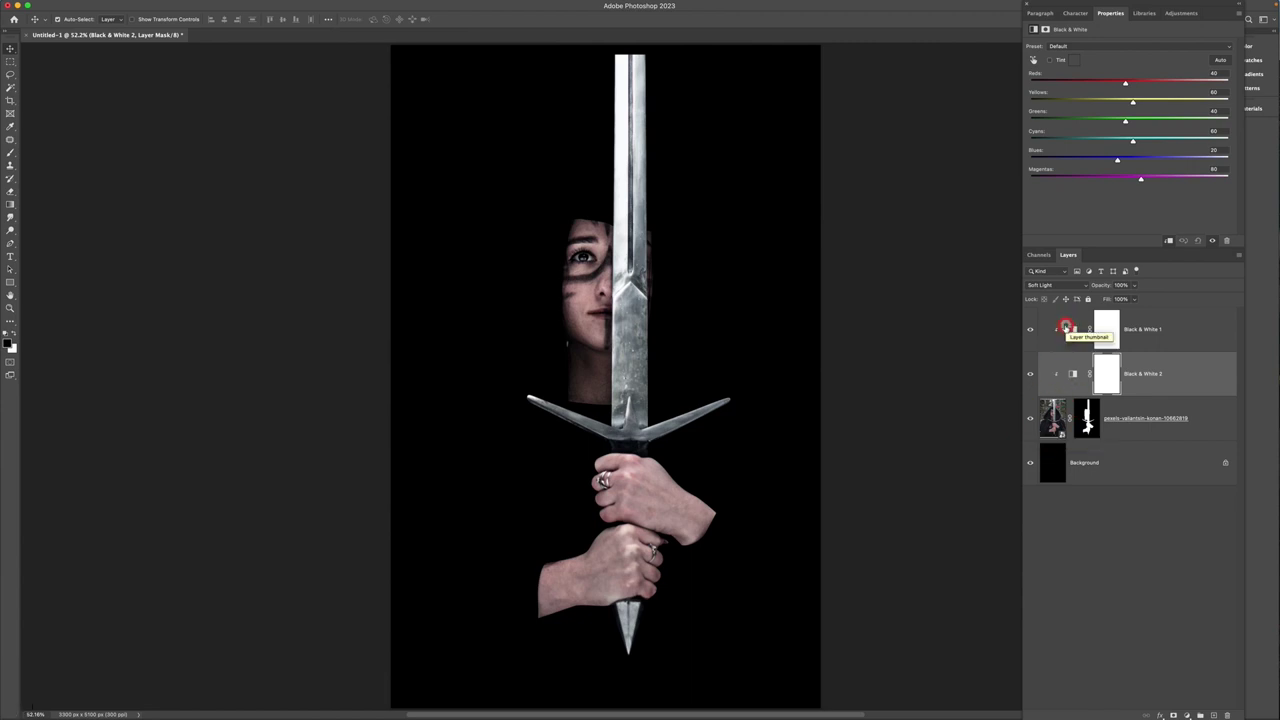
# Compare Black & White 2 on and off, then turn Black & White 1 back on
pyautogui.click(1146, 366)
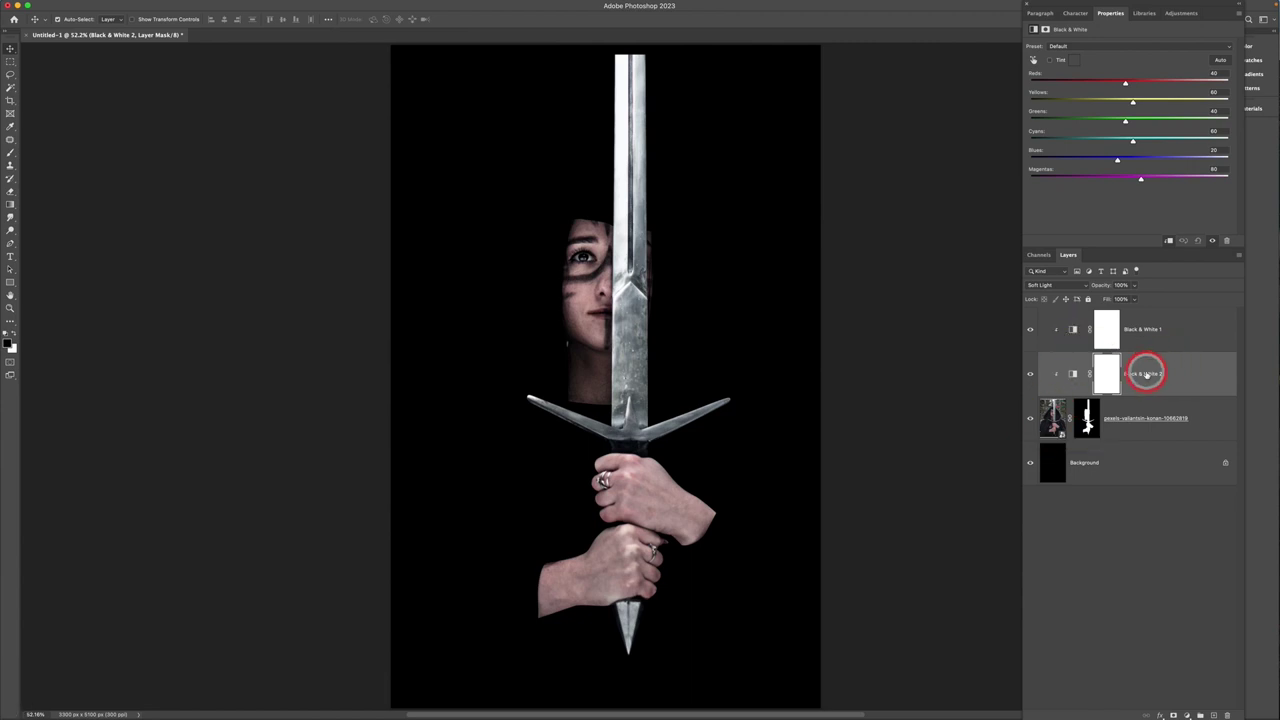
pyautogui.click(1031, 375)
pyautogui.click(1031, 375)
pyautogui.click(1031, 375)
pyautogui.click(1031, 375)
pyautogui.click(1145, 332)
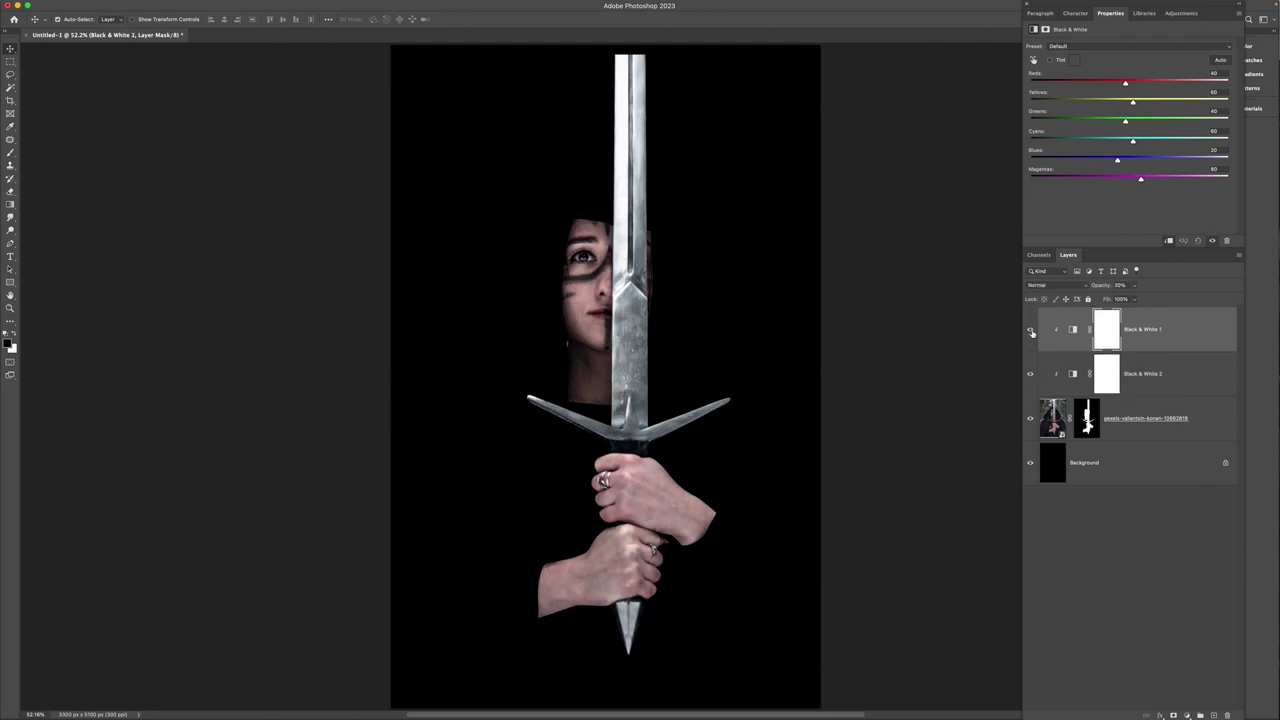
pyautogui.click(1031, 331)
# Group the photo and both Black & White layers as 'SKIN & SWORD' and expand it
pyautogui.press('super+2')
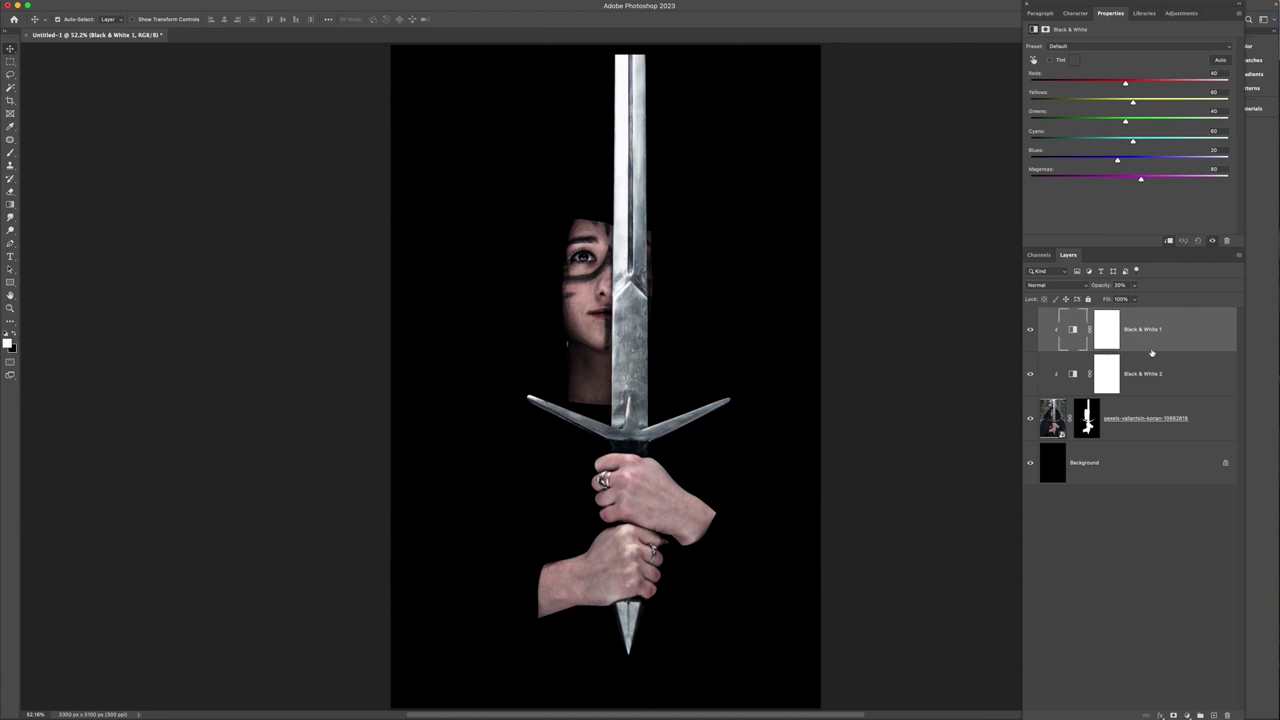
pyautogui.keyDown('shift'); pyautogui.click(1201, 423); pyautogui.keyUp('shift')
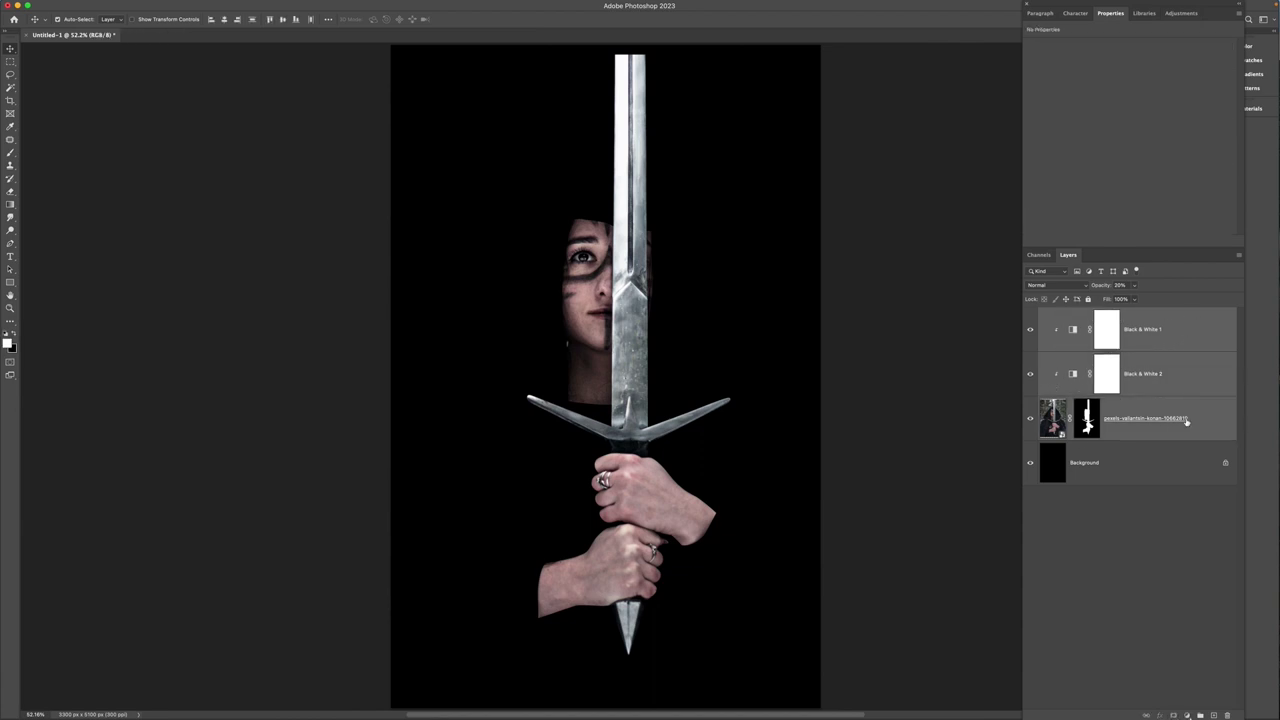
pyautogui.press('super+g')
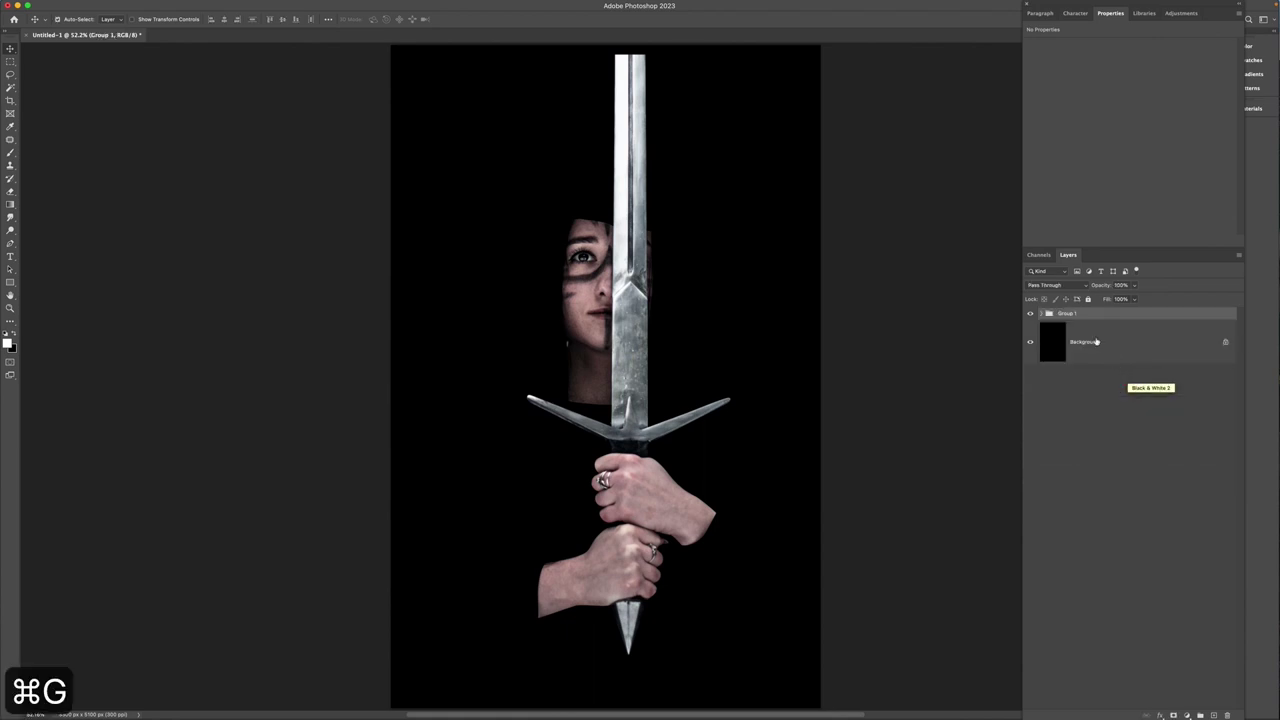
pyautogui.doubleClick(1068, 314)
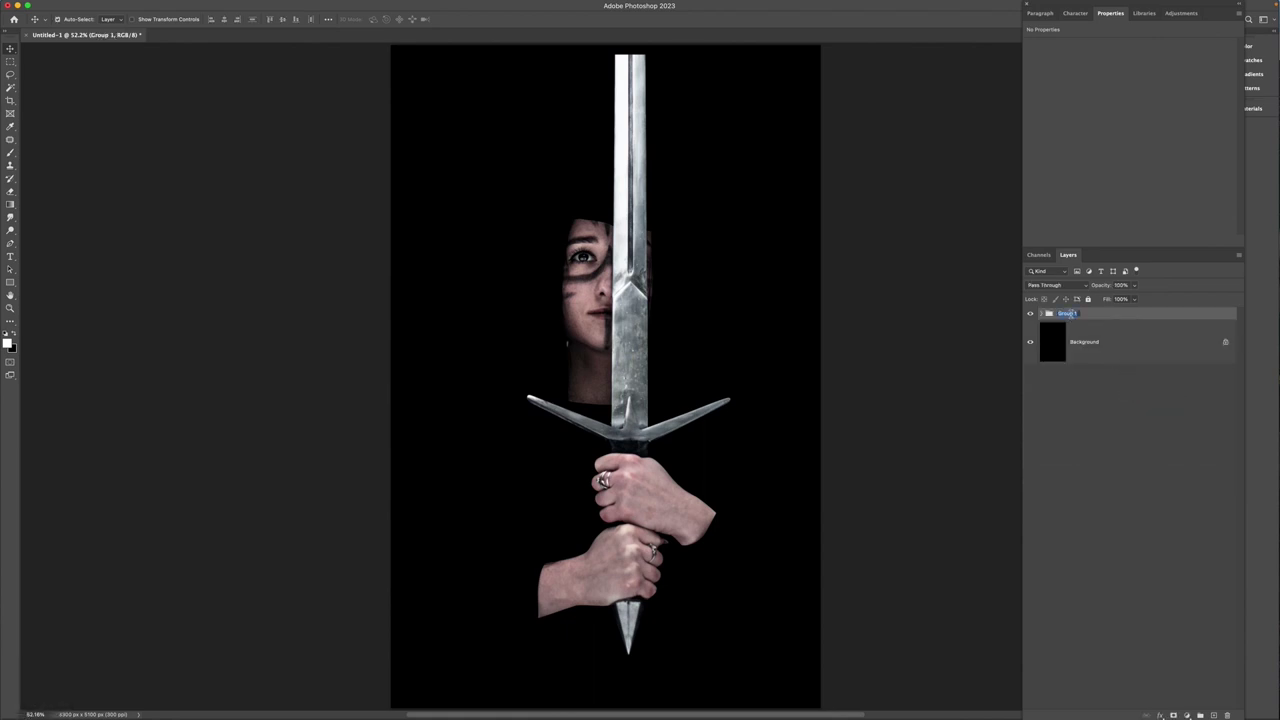
pyautogui.write('SKIN ')
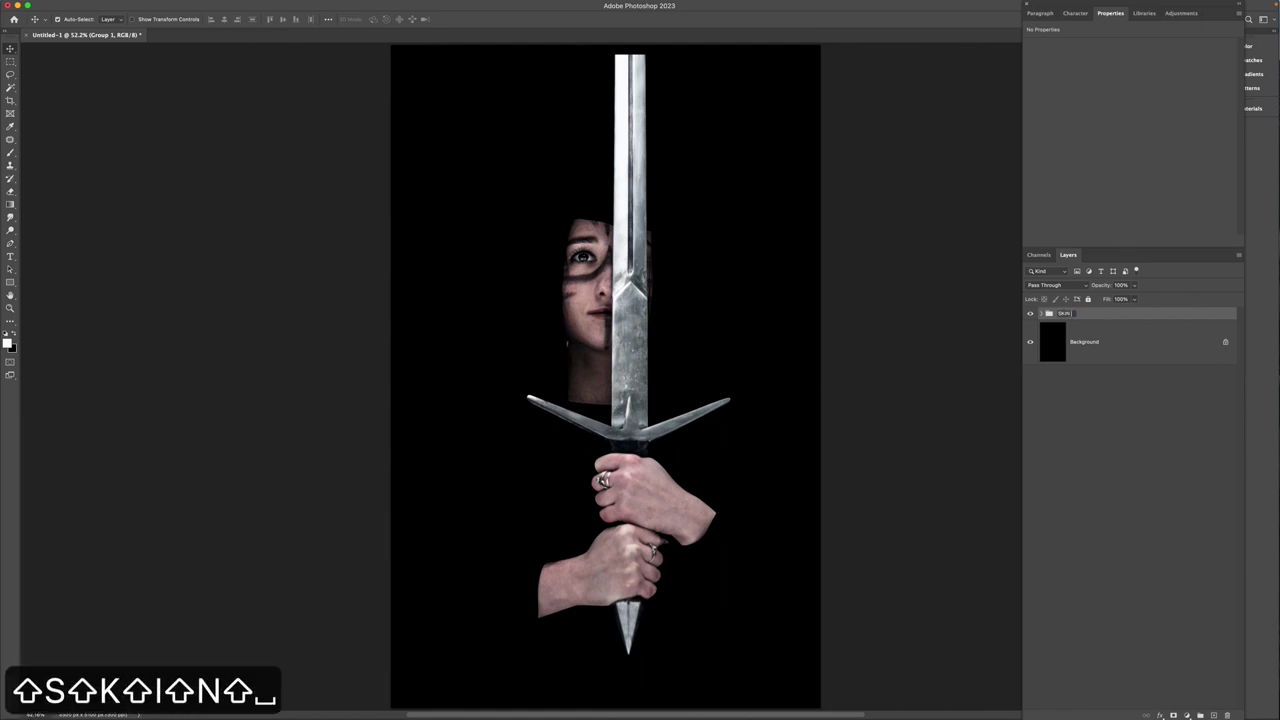
pyautogui.write('& SWORD')
pyautogui.press('Return')
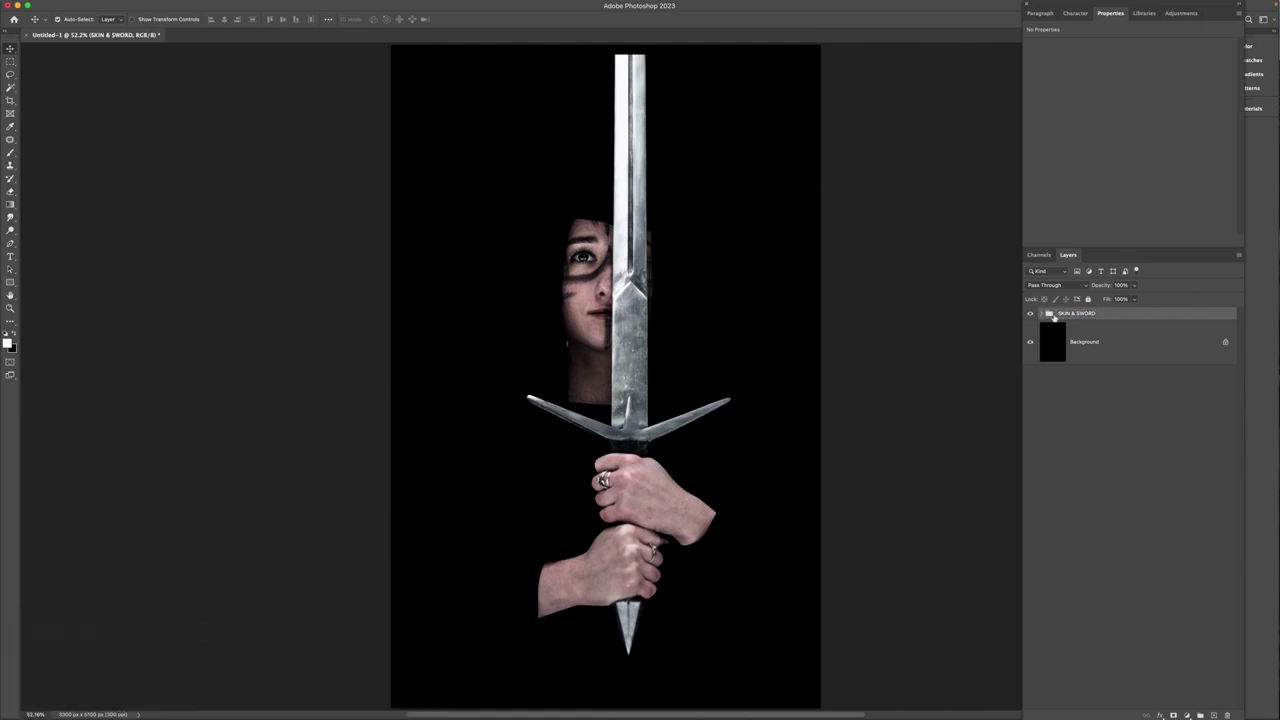
pyautogui.click(1043, 314)
pyautogui.click(1165, 437)
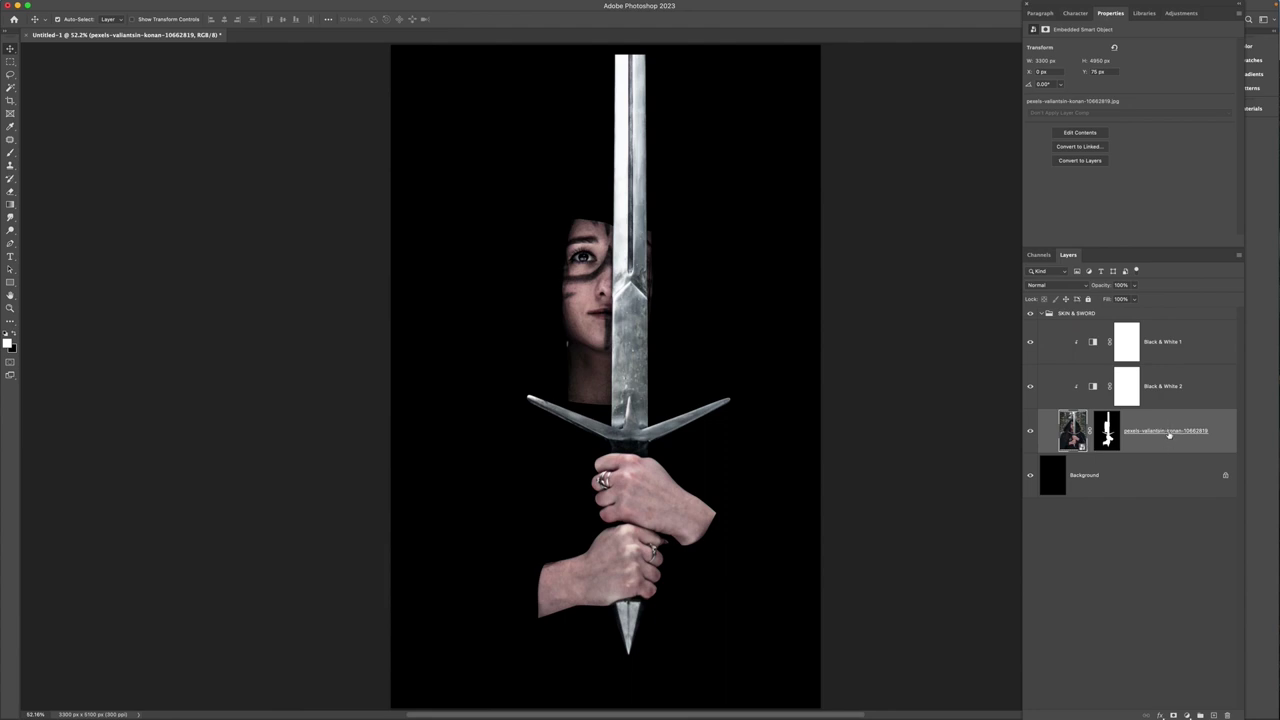
# Duplicate the photo layer and move the copy out of SKIN & SWORD, just beneath it
pyautogui.moveTo(1168, 435); pyautogui.dragTo(1166, 455)
pyautogui.click(1043, 314)
pyautogui.click(1043, 314)
pyautogui.click(1153, 478)
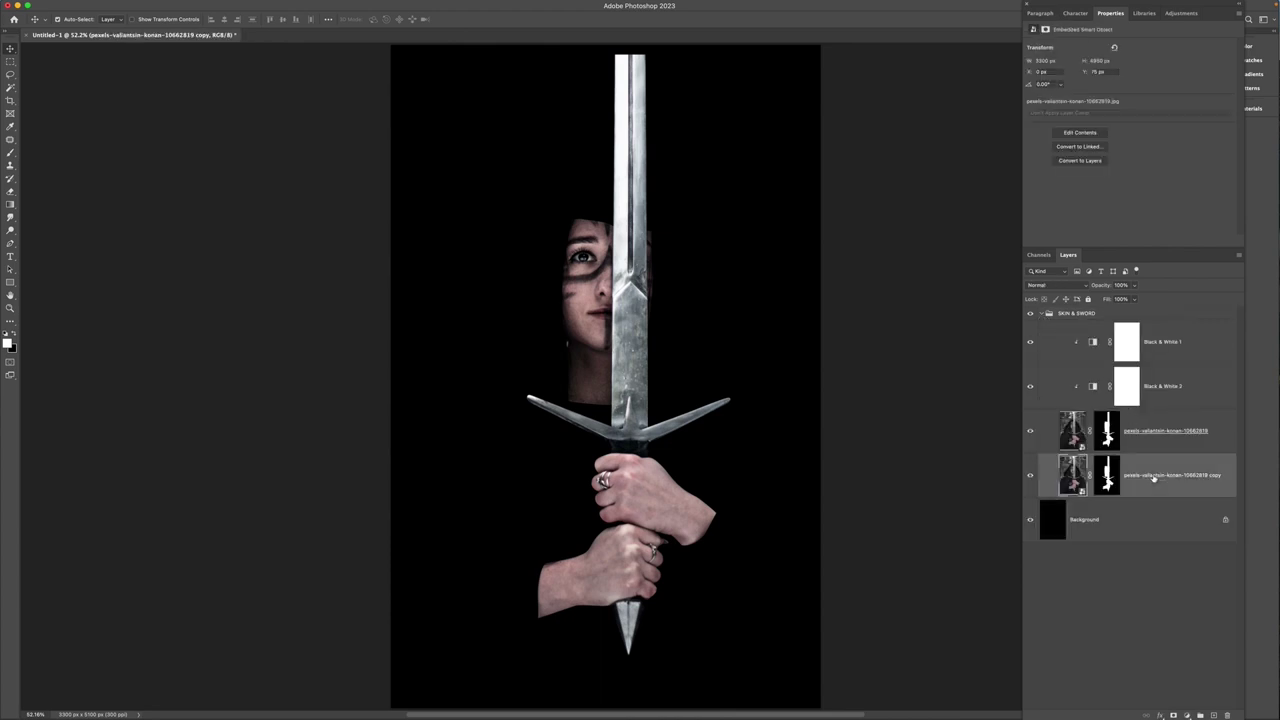
pyautogui.press('super+bracketleft')
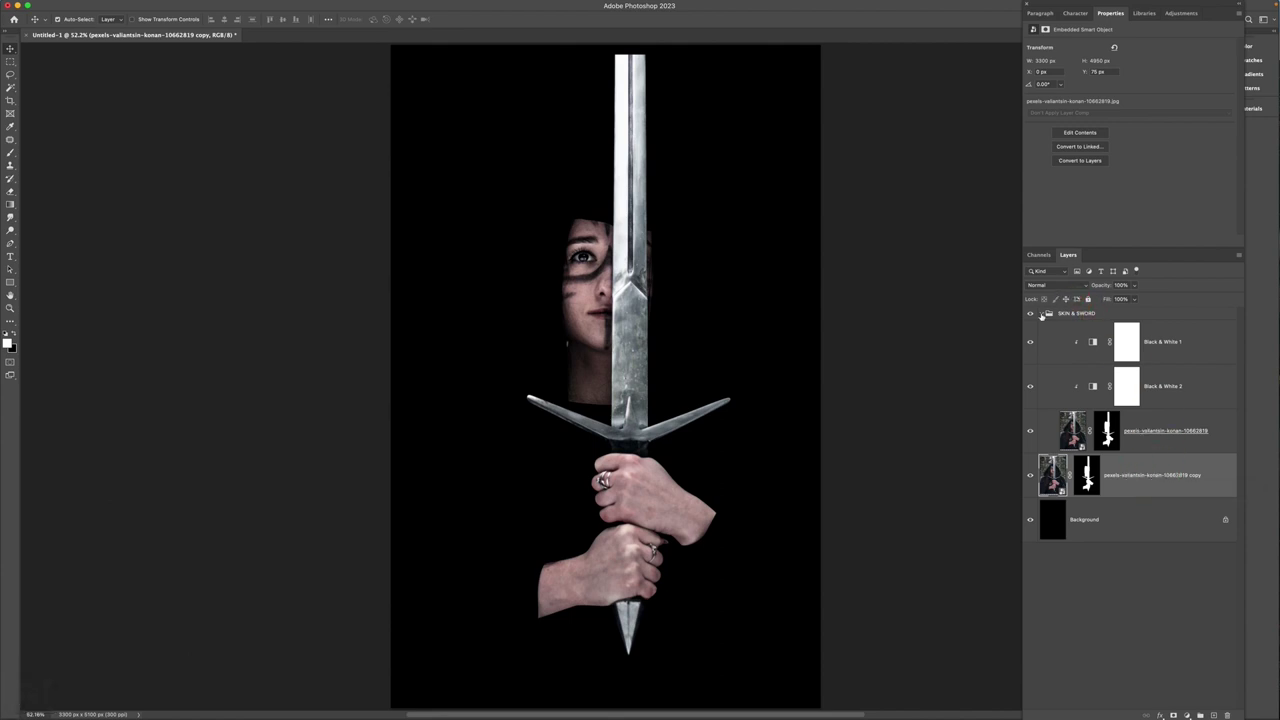
pyautogui.click(1040, 313)
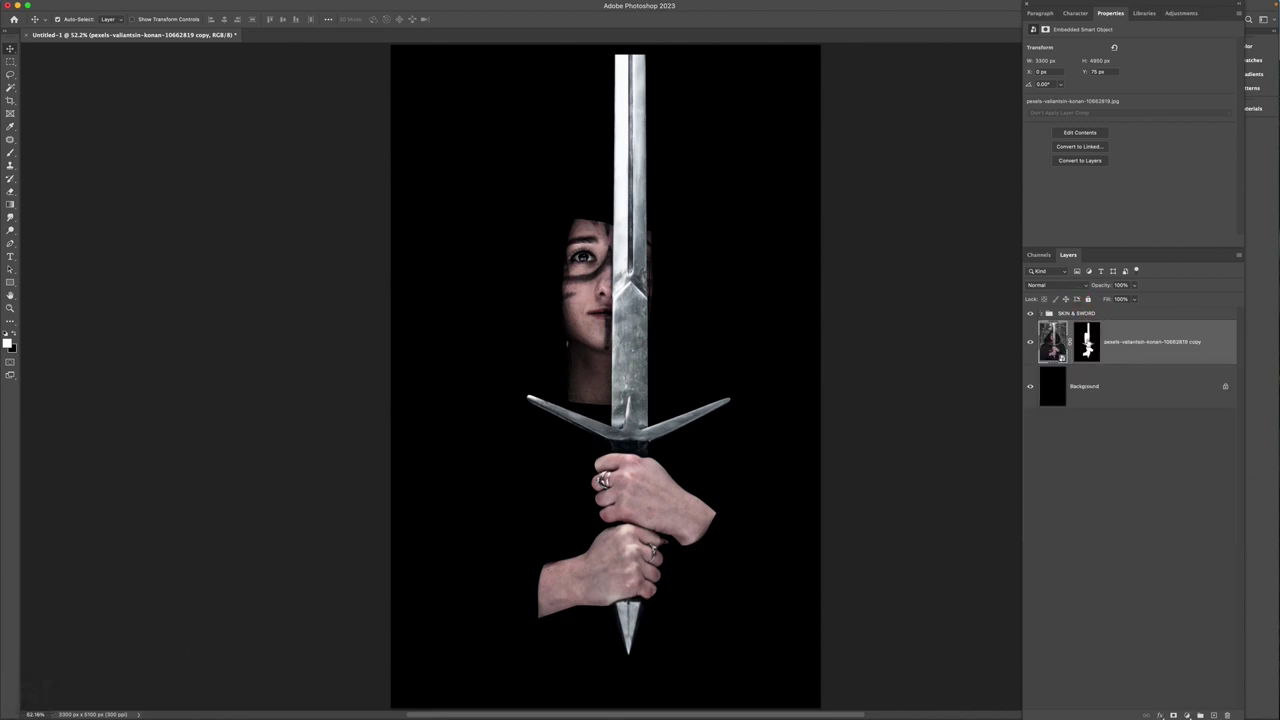
# Delete the layer mask from the photo copy
pyautogui.rightClick(1087, 341)
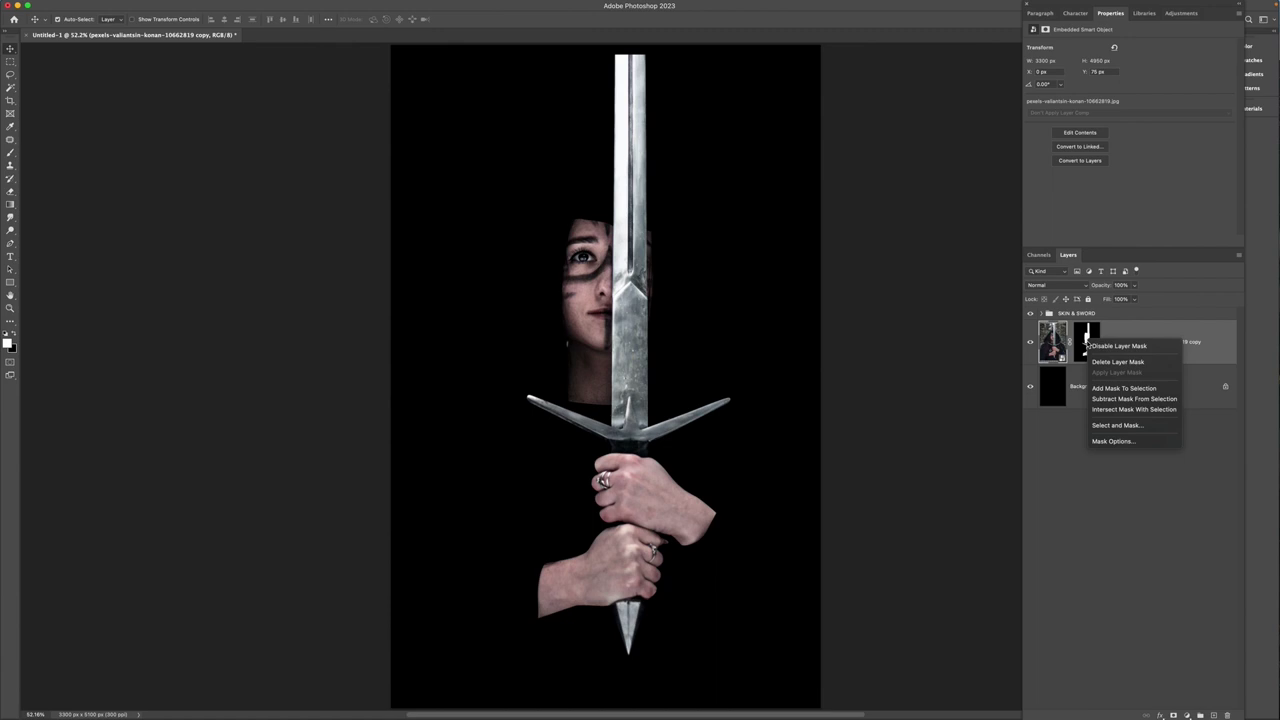
pyautogui.click(1101, 363)
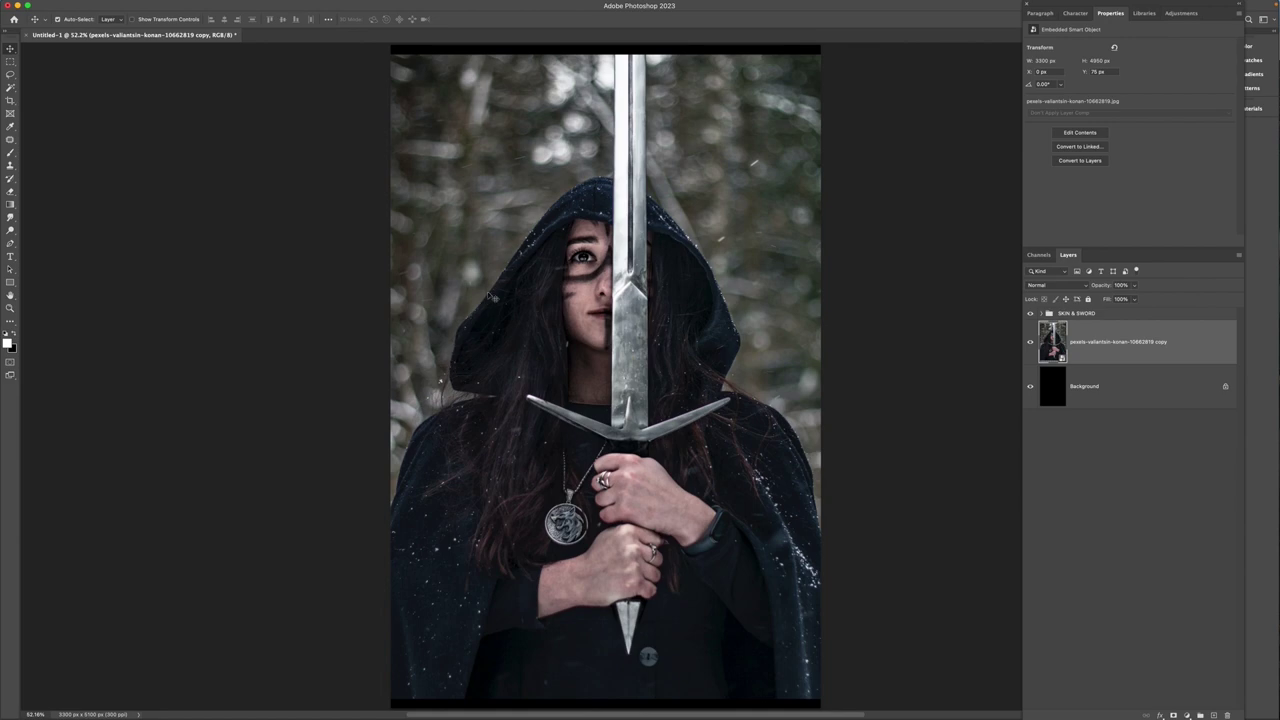
pyautogui.hscroll(-2, 484, 300)
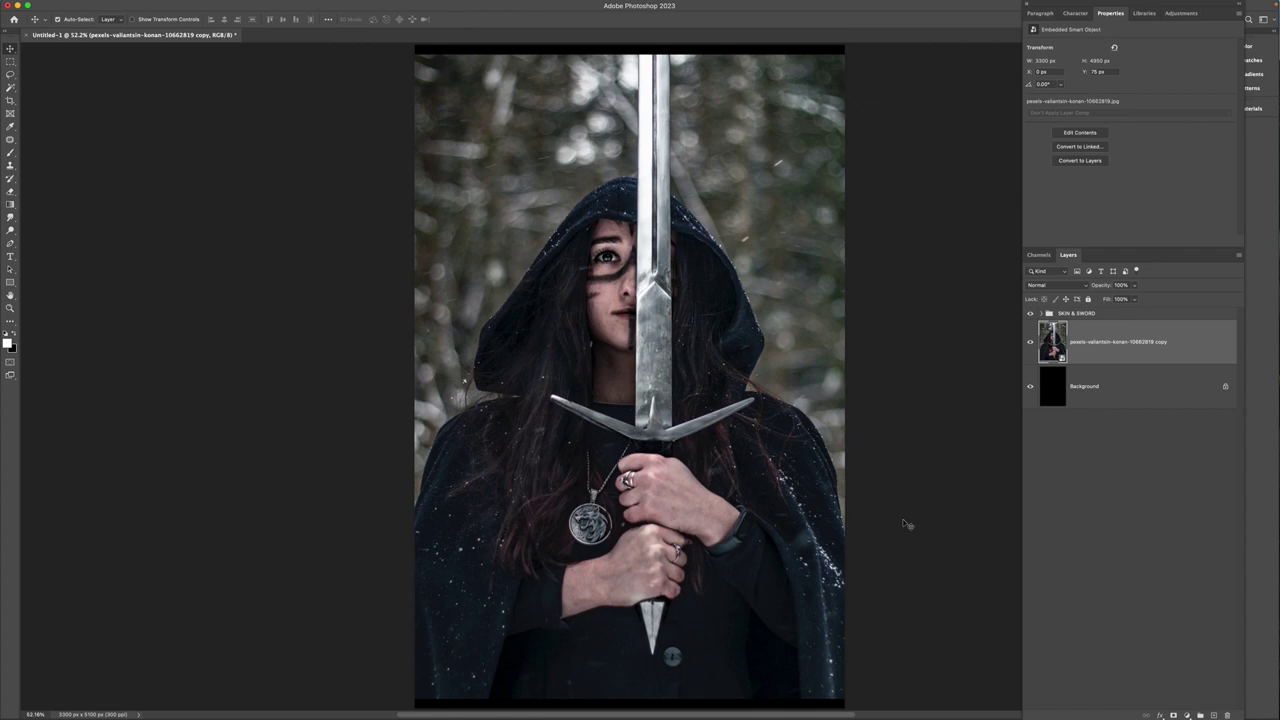
# Trace the hood and cloak with the Pen tool and mask the photo copy to it
pyautogui.press('p')
pyautogui.press('super+equal')
pyautogui.press('super+equal')
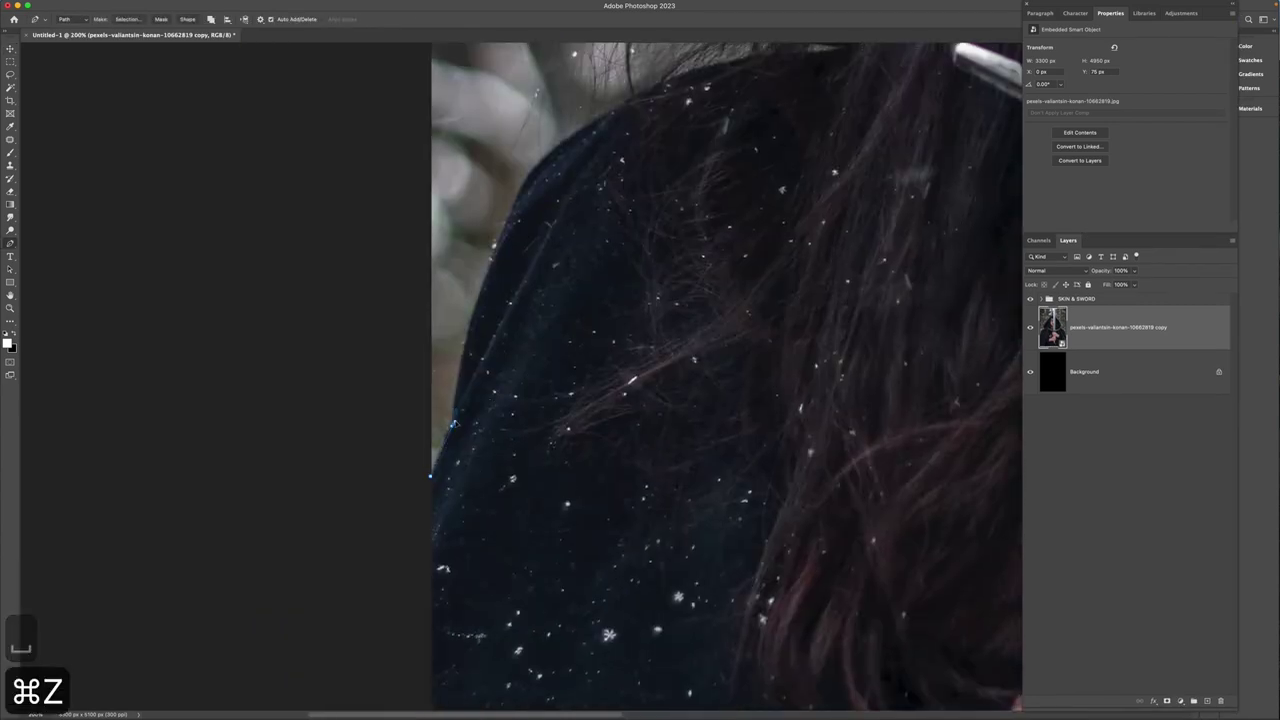
pyautogui.scroll(3, 579, 197)
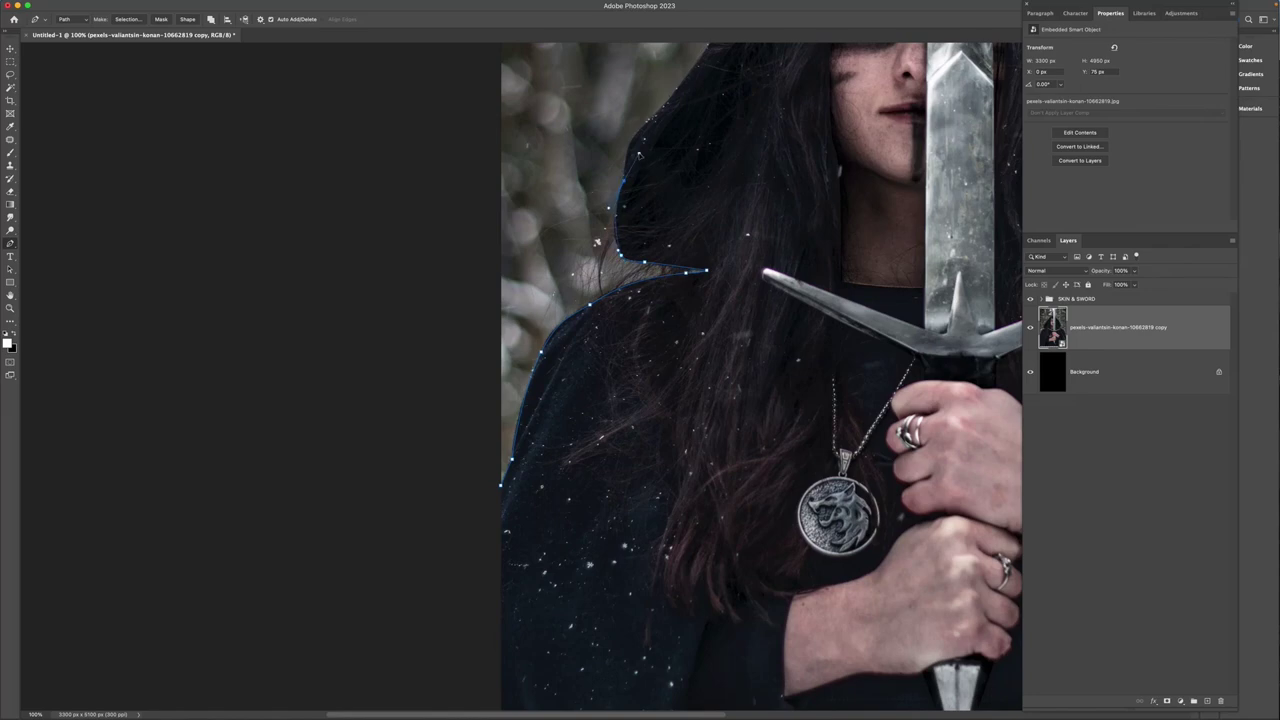
pyautogui.scroll(10, 457, 466)
pyautogui.hscroll(6, 457, 466)
pyautogui.moveTo(457, 466); pyautogui.dragTo(155, 283)
pyautogui.press('super+z')
pyautogui.press('super+0')
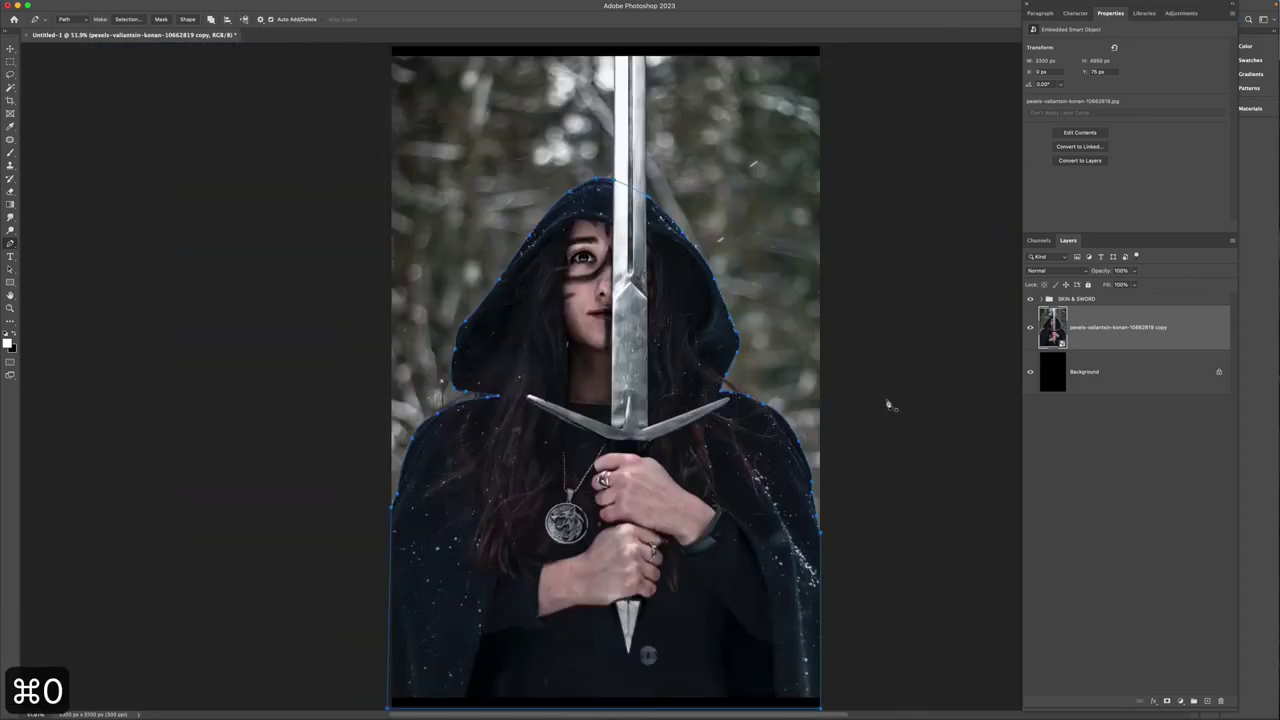
pyautogui.click(857, 471)
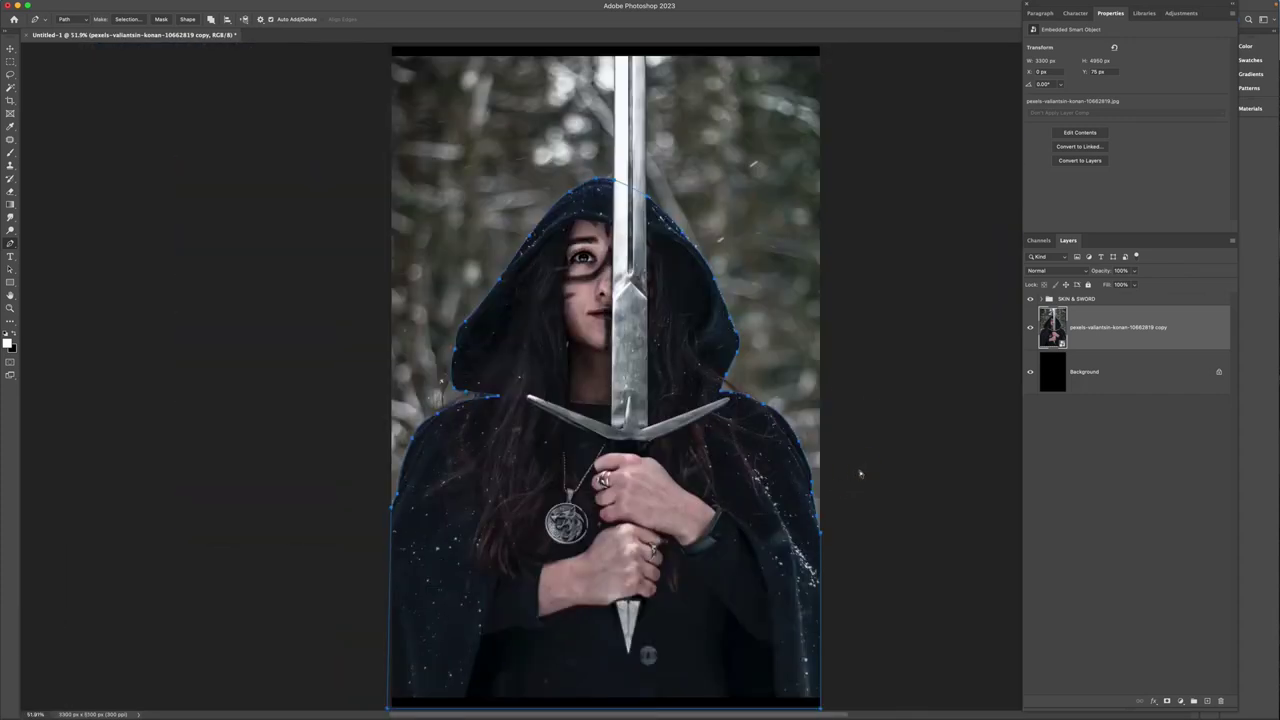
pyautogui.press('super+Return')
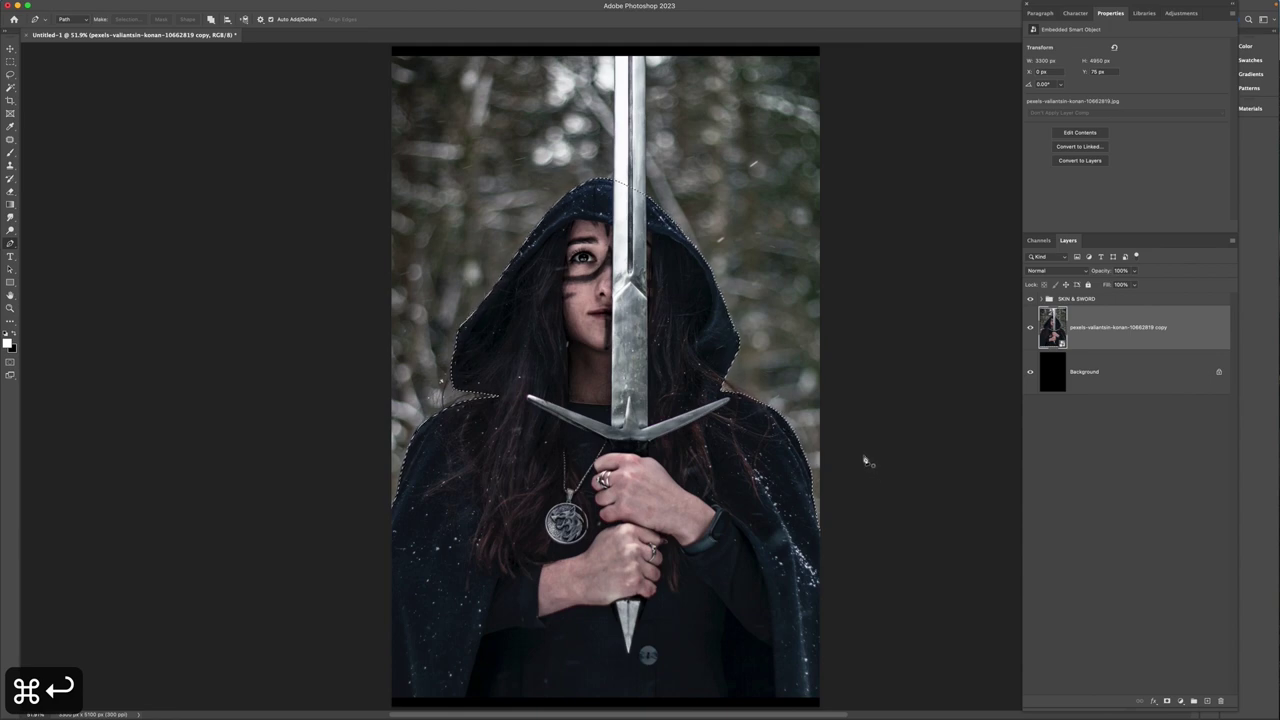
pyautogui.click(1166, 701)
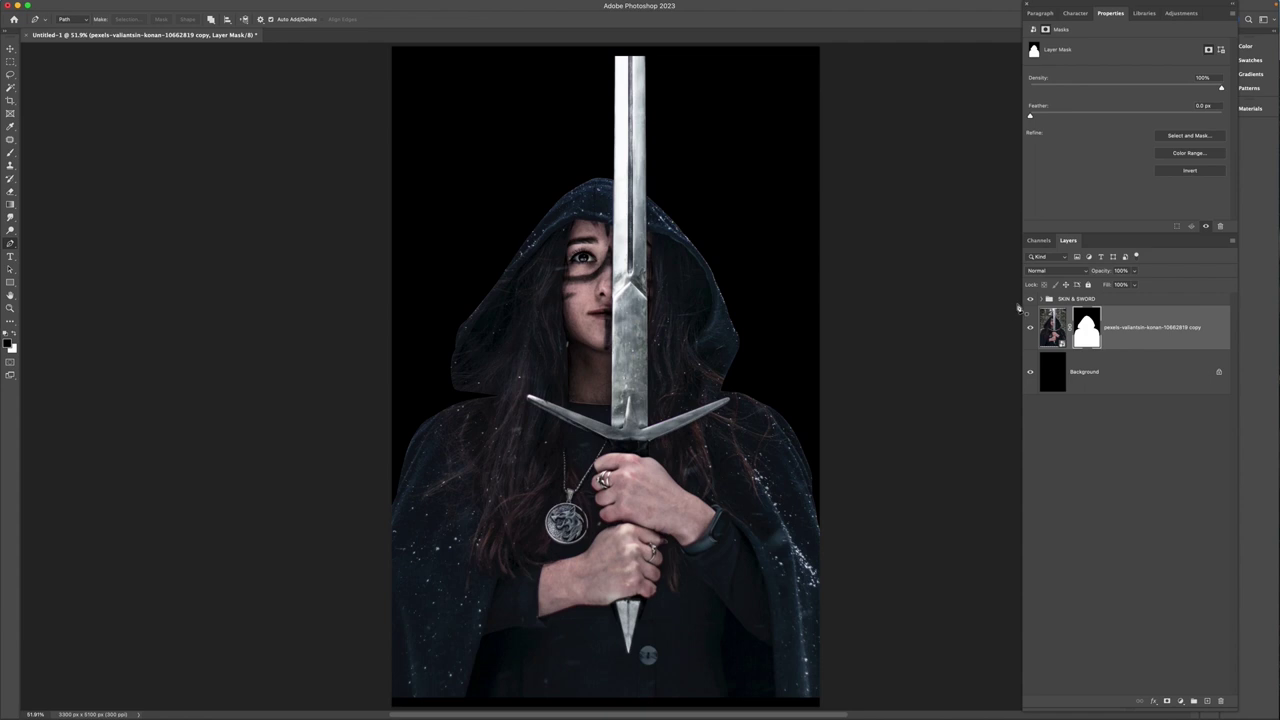
# Toggle the cloak layer's visibility off and back on to compare the group
pyautogui.click(1030, 328)
pyautogui.click(1030, 330)
pyautogui.click(1030, 330)
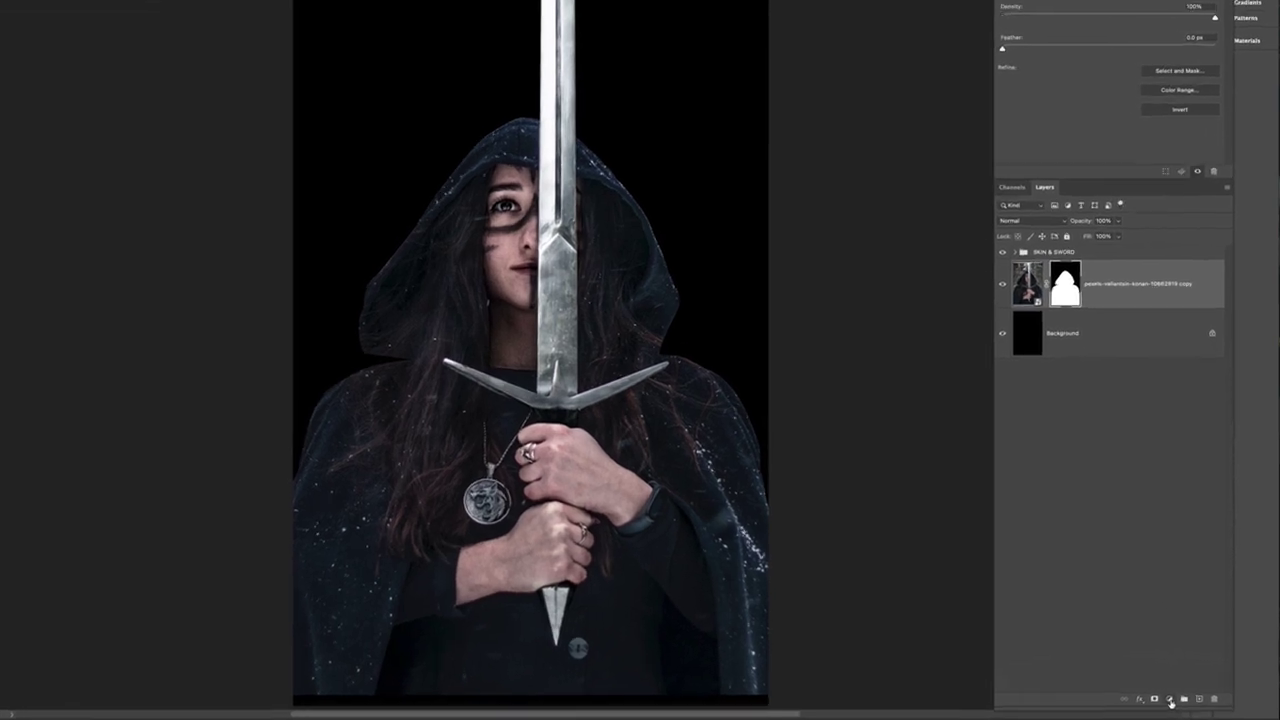
# Add a Levels adjustment clipped to the woman's photo layer
pyautogui.click(1192, 701)
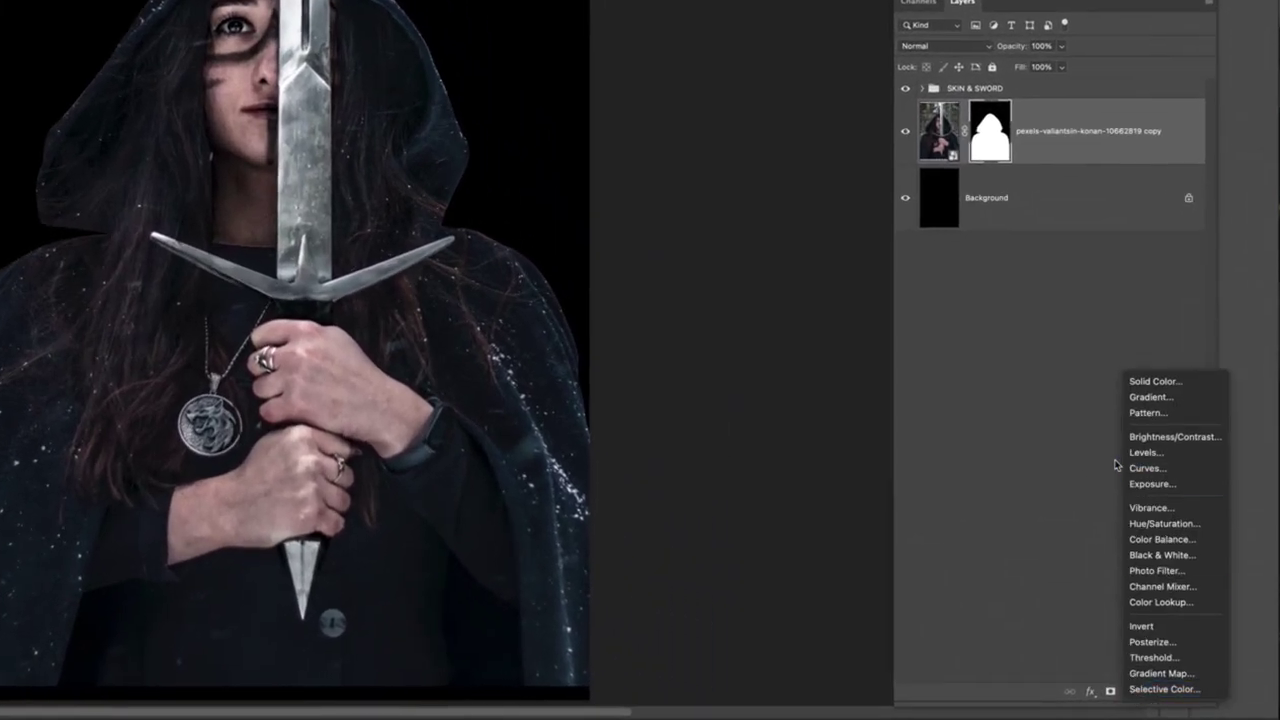
pyautogui.keyDown('alt'); pyautogui.click(1156, 455); pyautogui.keyUp('alt')
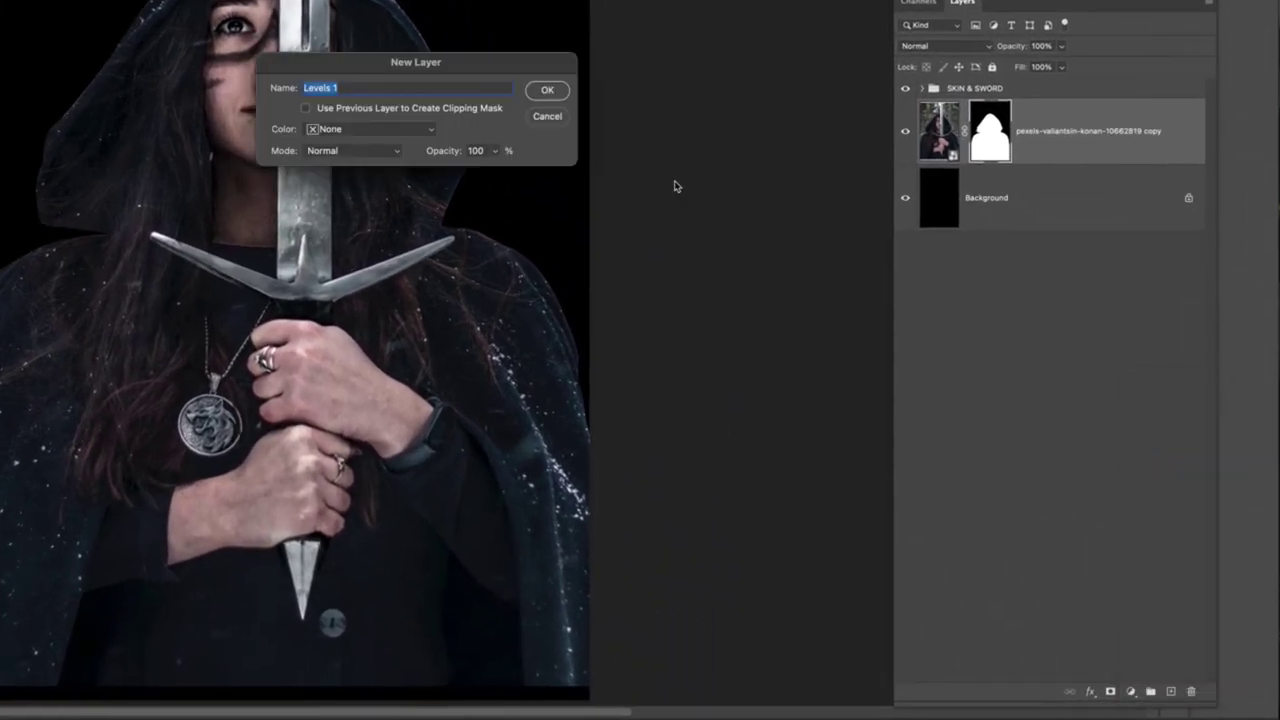
pyautogui.click(425, 108)
pyautogui.click(545, 90)
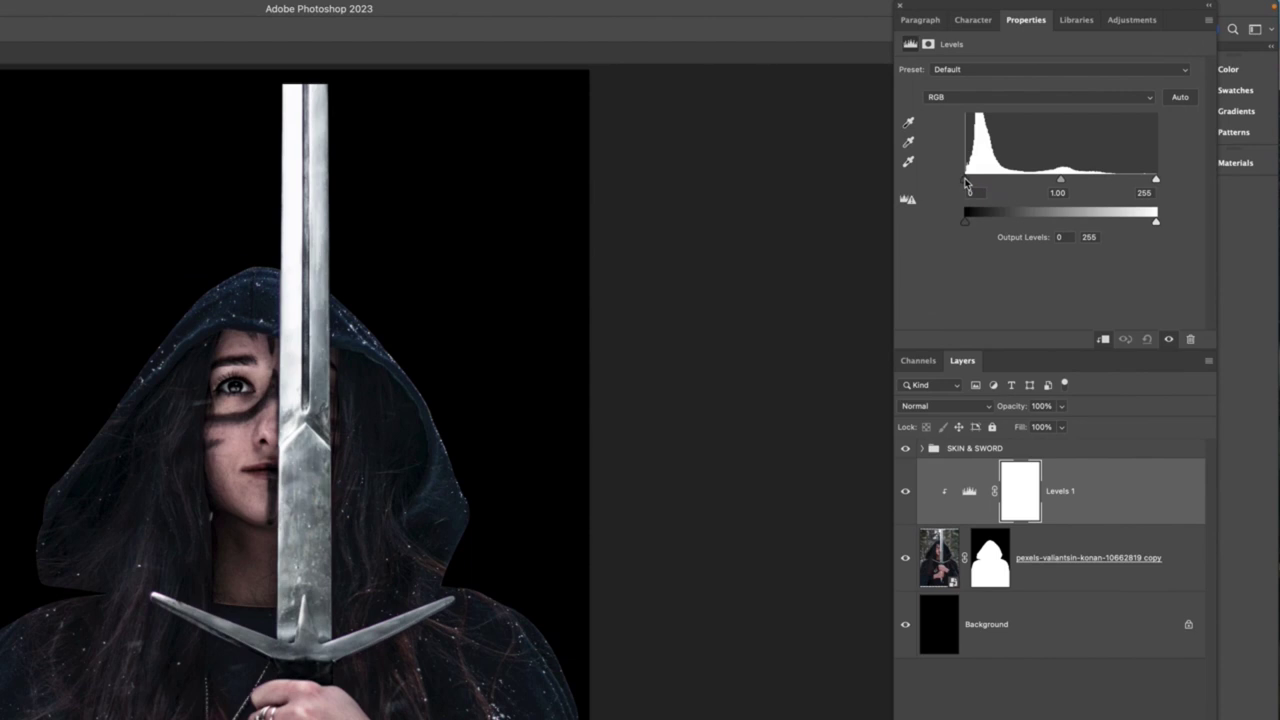
# Raise the Levels black input to 22 to deepen the shadows
pyautogui.moveTo(969, 182); pyautogui.dragTo(972, 183)
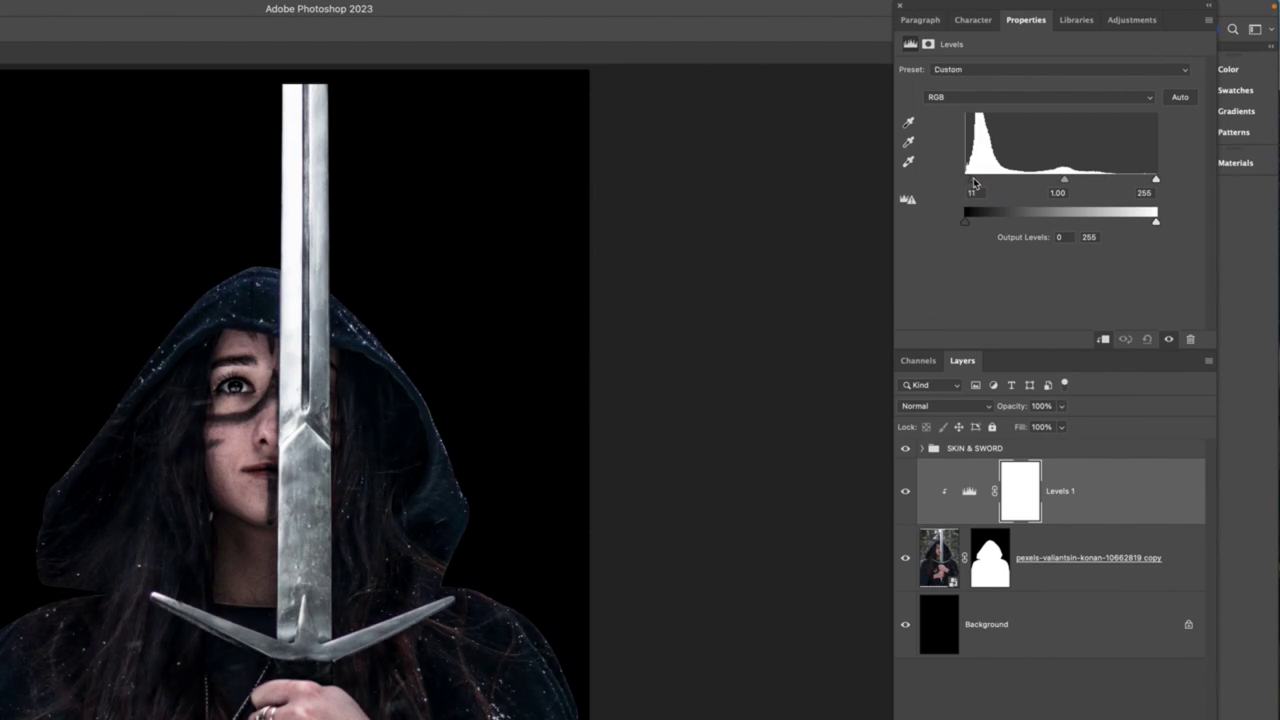
pyautogui.moveTo(980, 182); pyautogui.dragTo(983, 183)
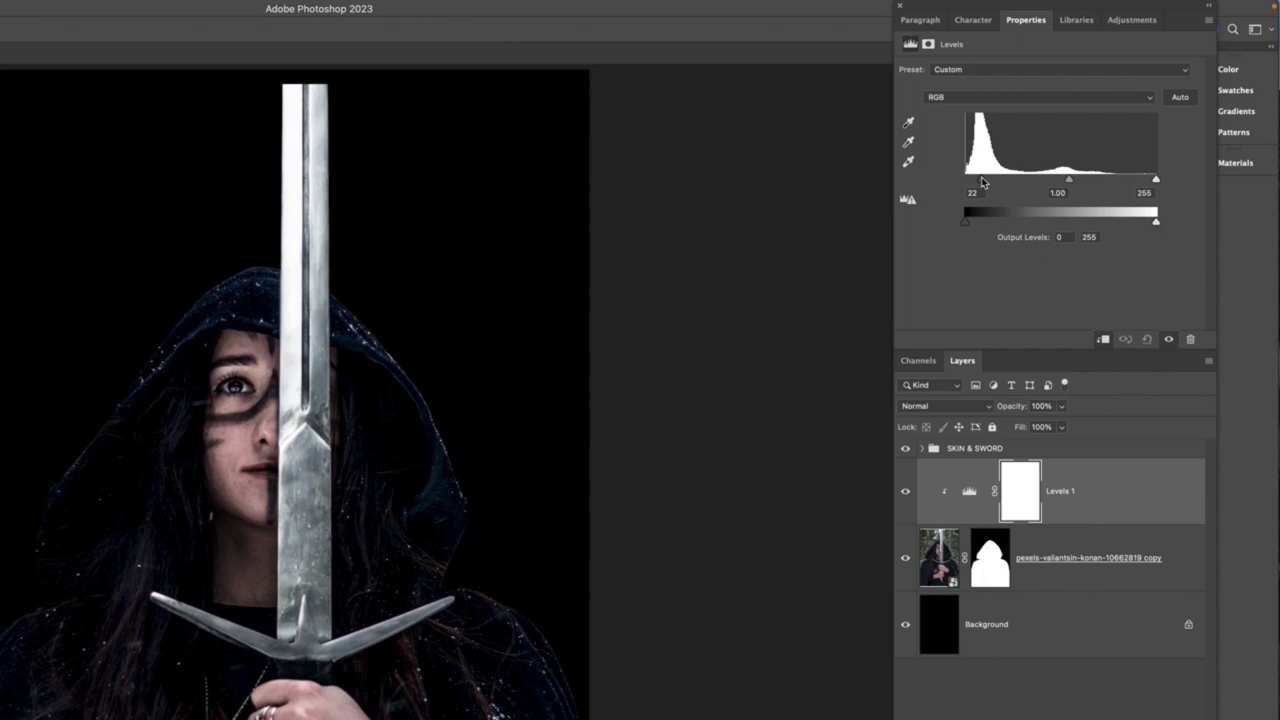
pyautogui.click(1084, 576)
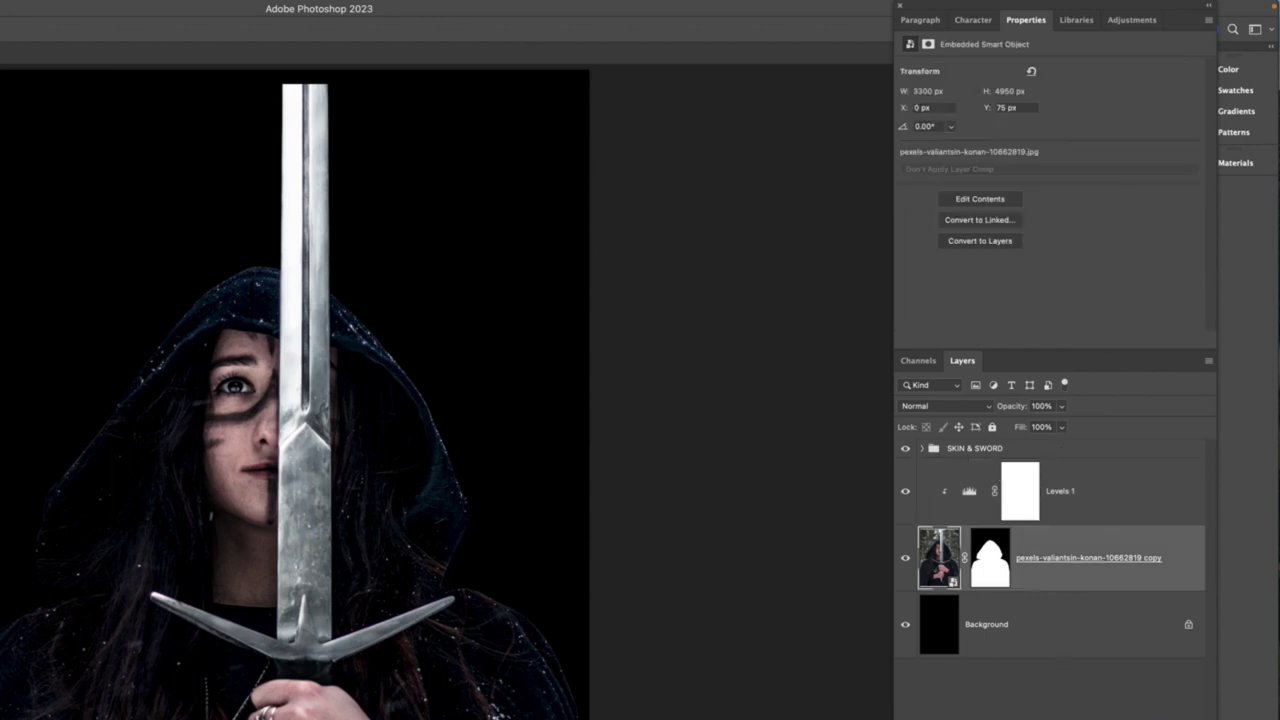
# Add a Black & White adjustment to the photo and move it above Levels 1
pyautogui.click(1110, 691)
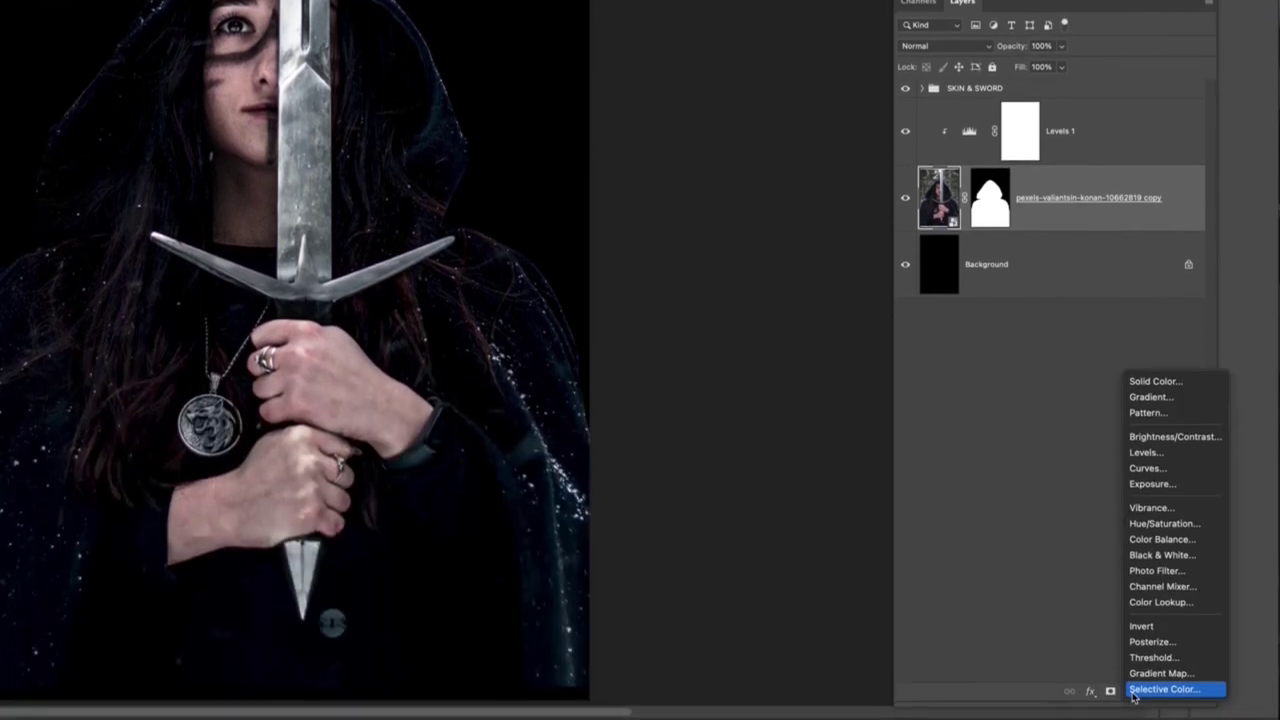
pyautogui.click(1155, 556)
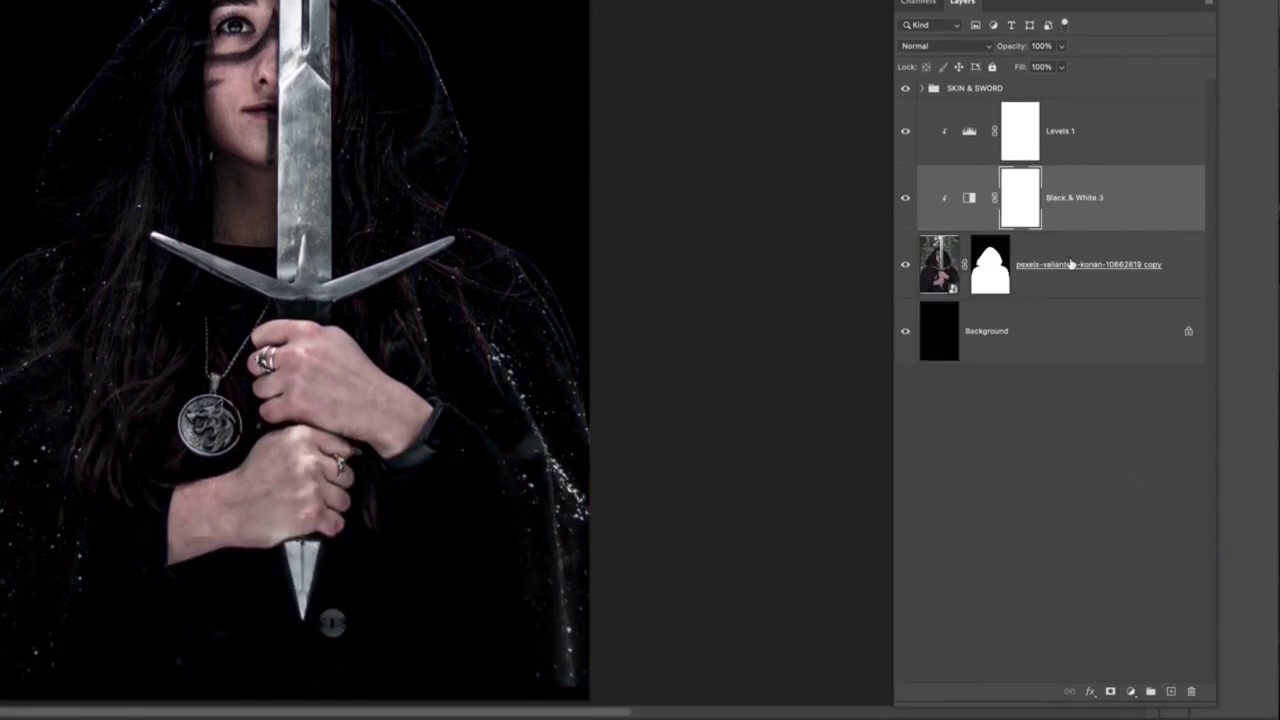
pyautogui.moveTo(1075, 198); pyautogui.dragTo(1060, 130)
# Select the woman's photo together with Levels 1 and Black & White 3
pyautogui.click(1099, 168)
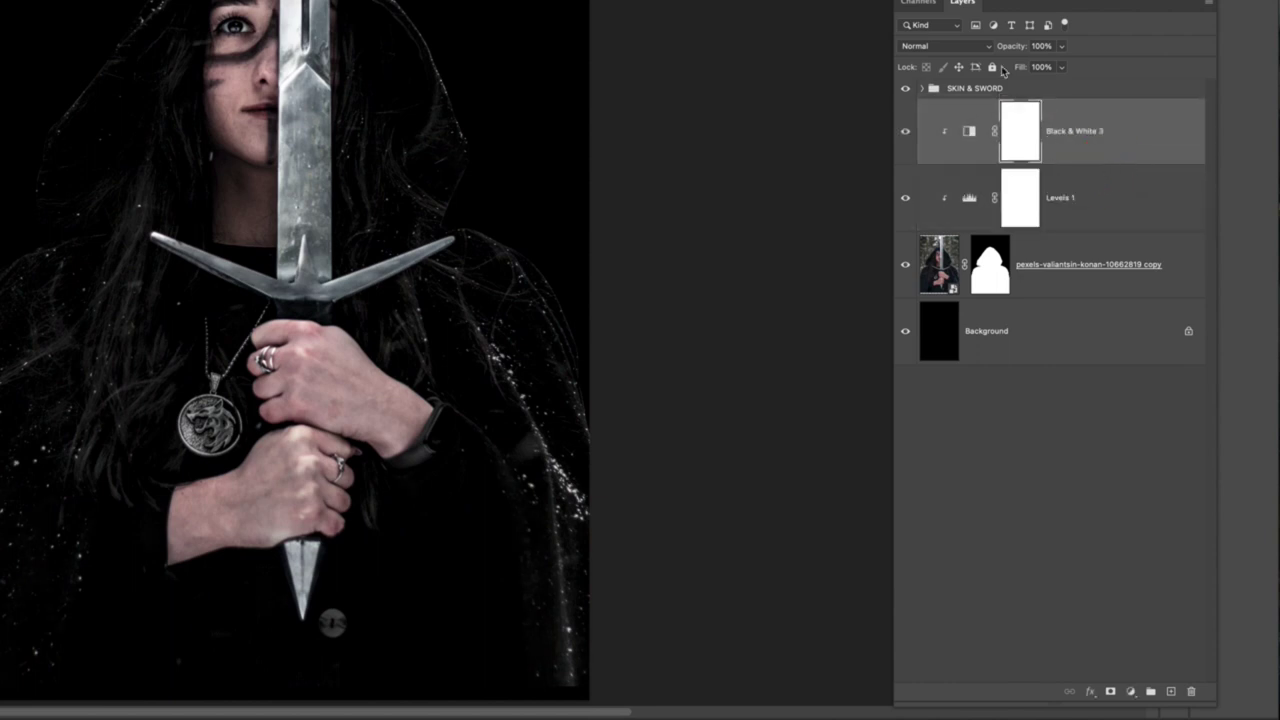
pyautogui.click(906, 133)
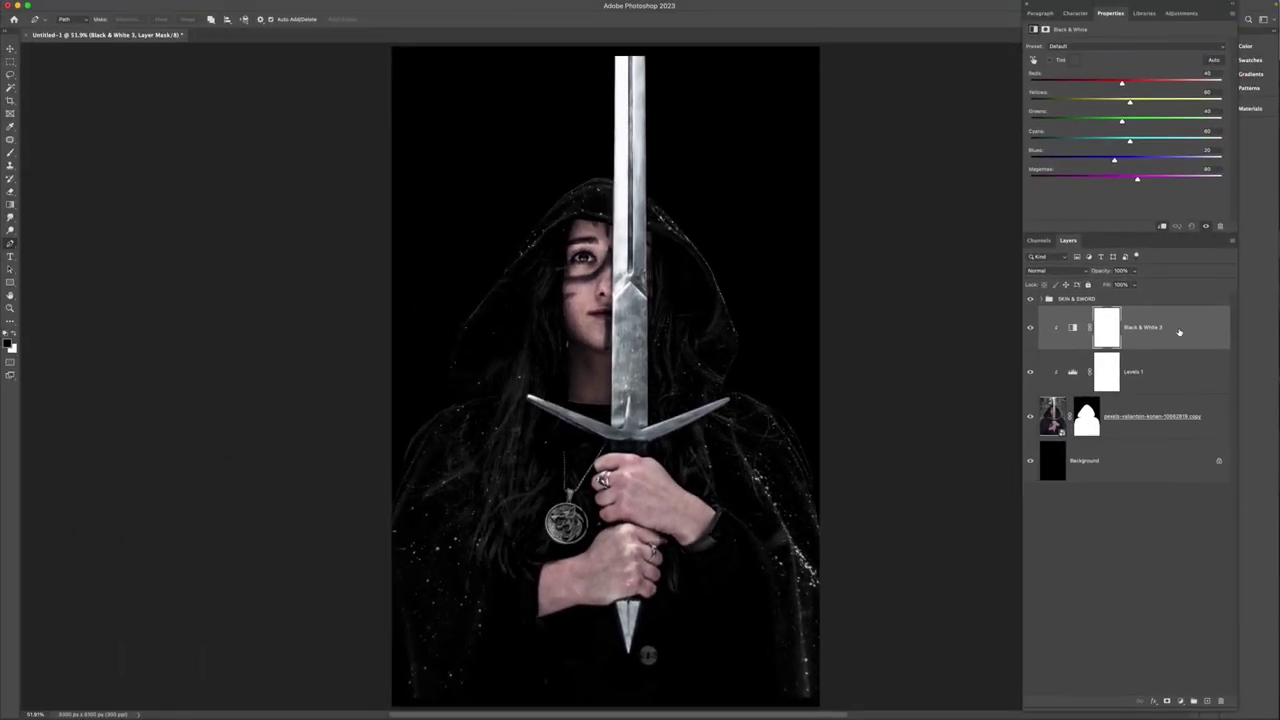
pyautogui.click(1177, 332)
pyautogui.click(1175, 331)
pyautogui.keyDown('shift'); pyautogui.click(1137, 436); pyautogui.keyUp('shift')
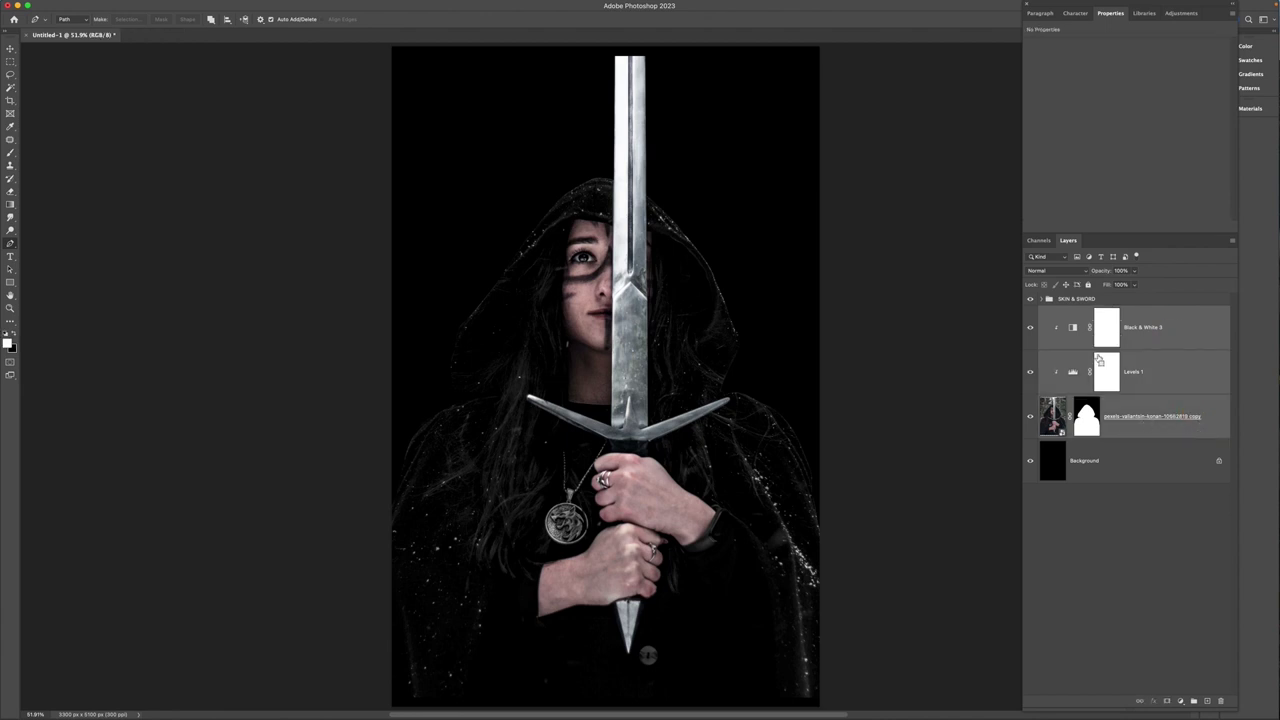
# Group the photo and its two adjustments and name the group CLOAK
pyautogui.press('super+g')
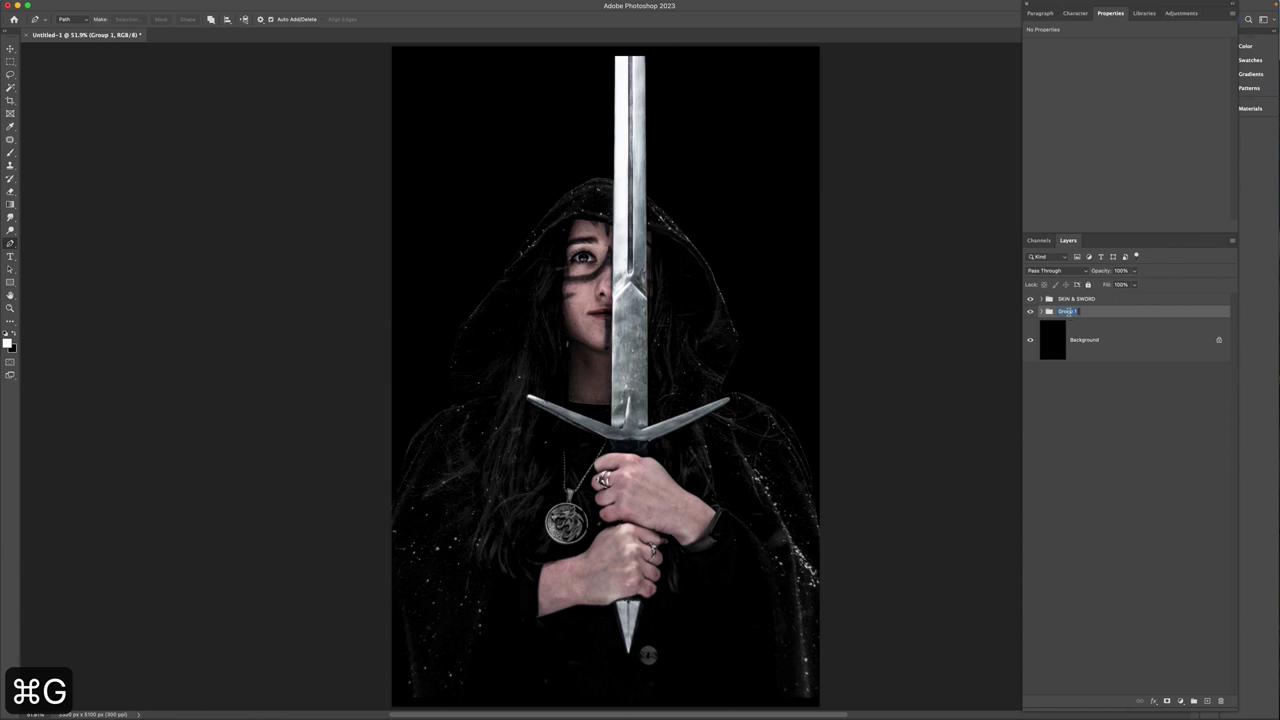
pyautogui.write('CLOAK')
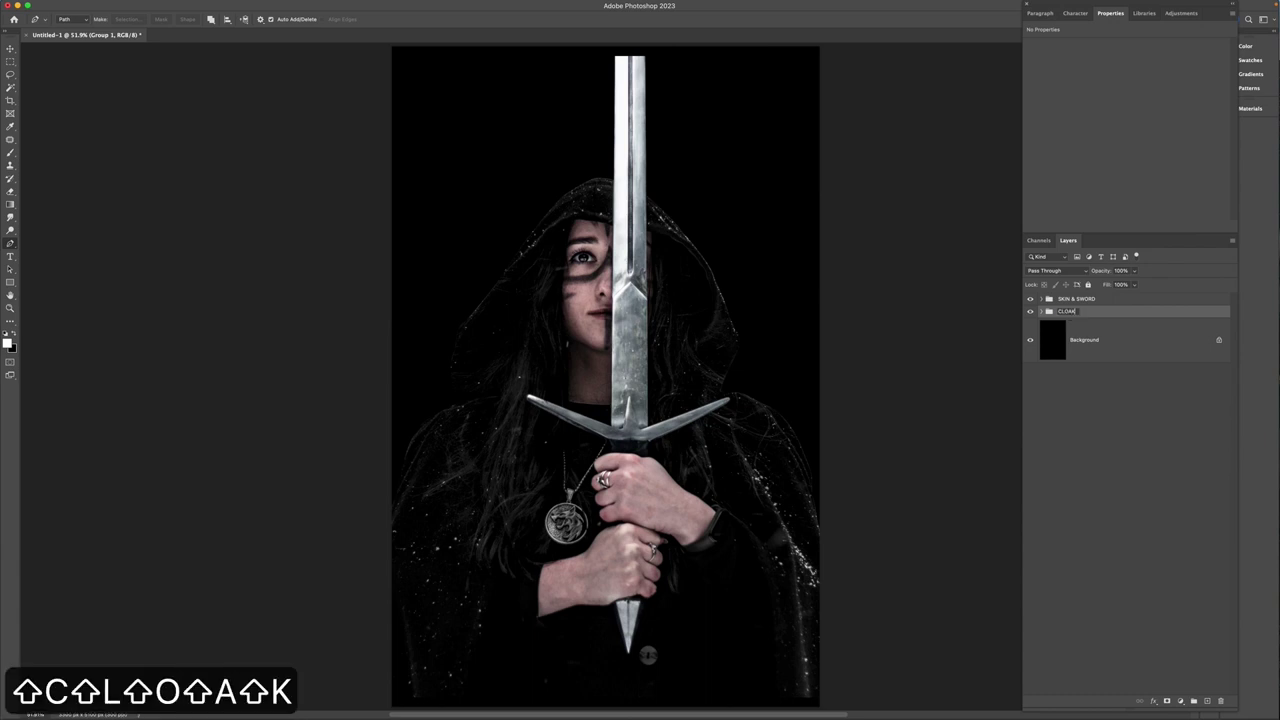
pyautogui.press('Return')
pyautogui.press('v')
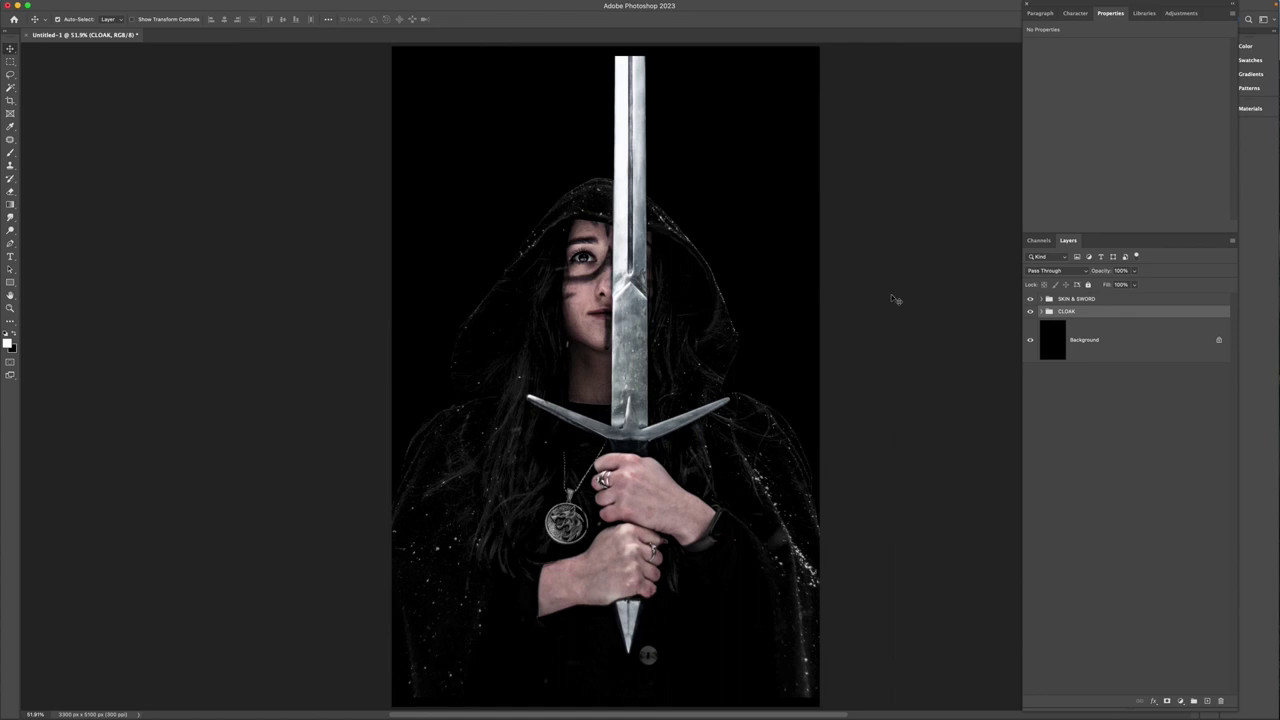
# Save the document to the Desktop as Spellbound_Movie_Poster_Tut.psd
pyautogui.press('cmd+shift+s')
pyautogui.press('cmd+d')
pyautogui.write('Spellbound_Movie_Poster_Tut')
pyautogui.press('cmd+d')
pyautogui.press('Return')
pyautogui.press('Return')
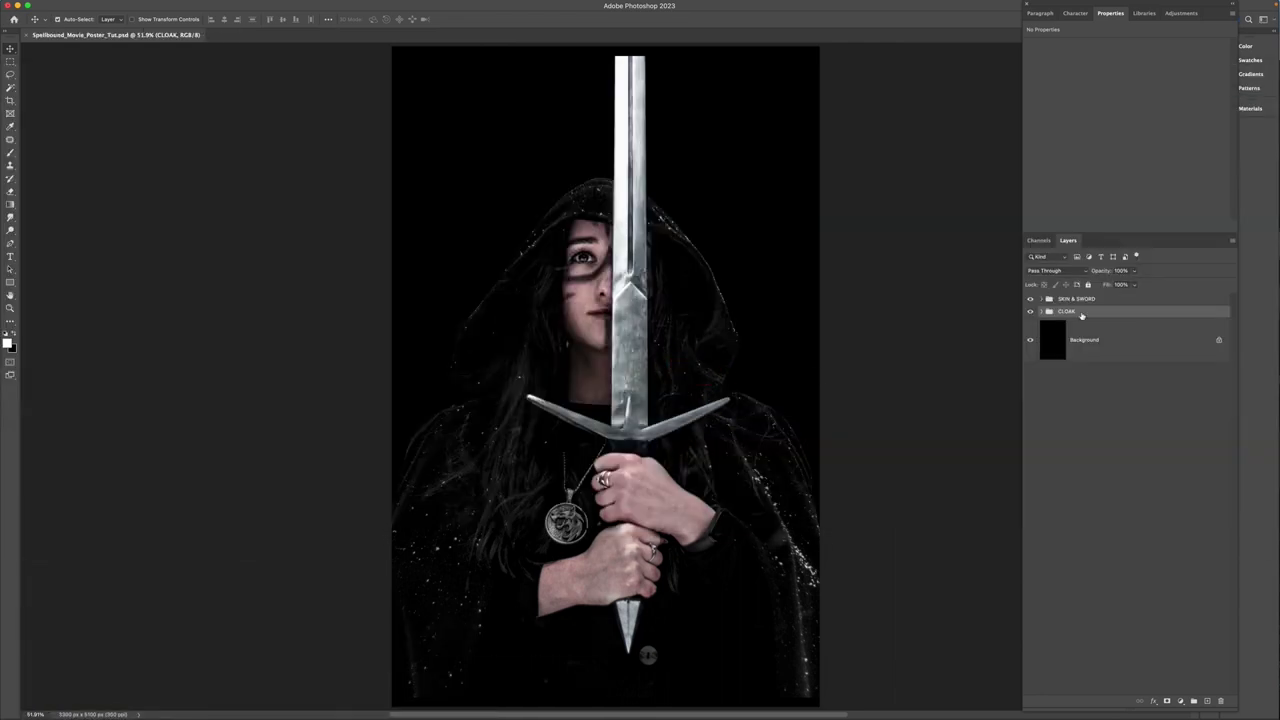
# Duplicate the SKIN & SWORD and CLOAK groups and convert the copies into one smart object
pyautogui.keyDown('shift'); pyautogui.click(1114, 301); pyautogui.keyUp('shift')
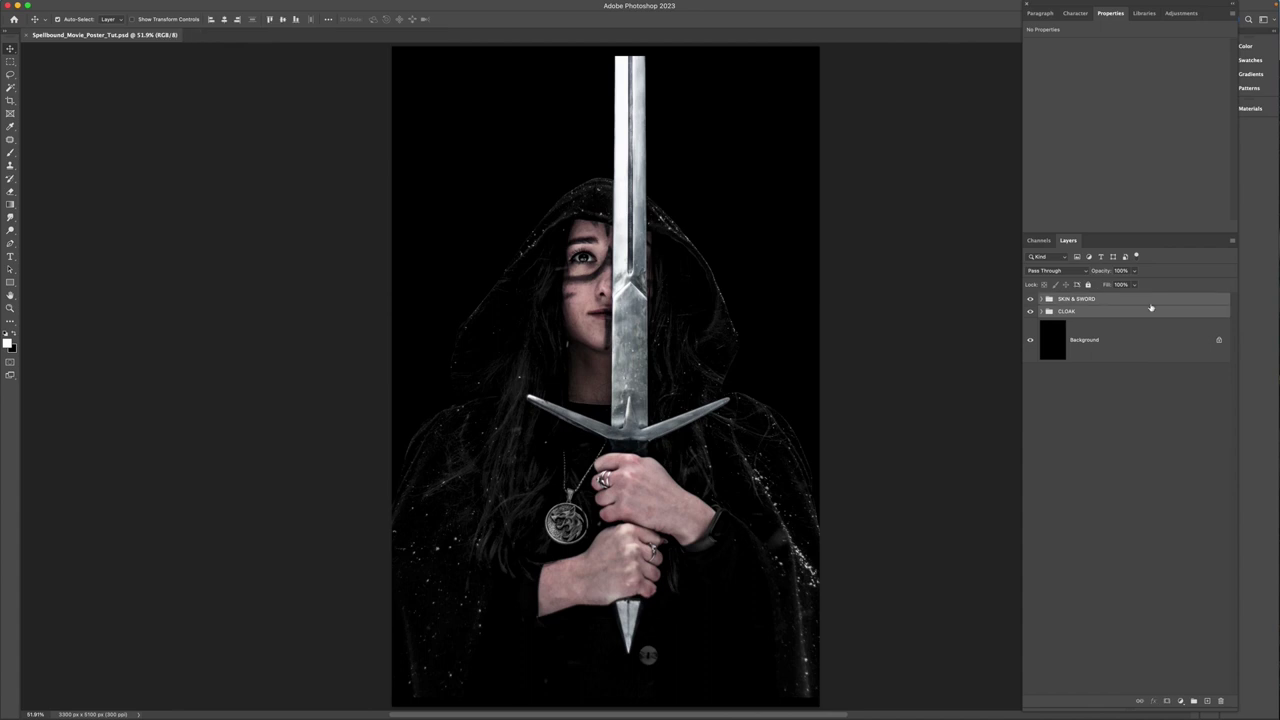
pyautogui.press('cmd+j')
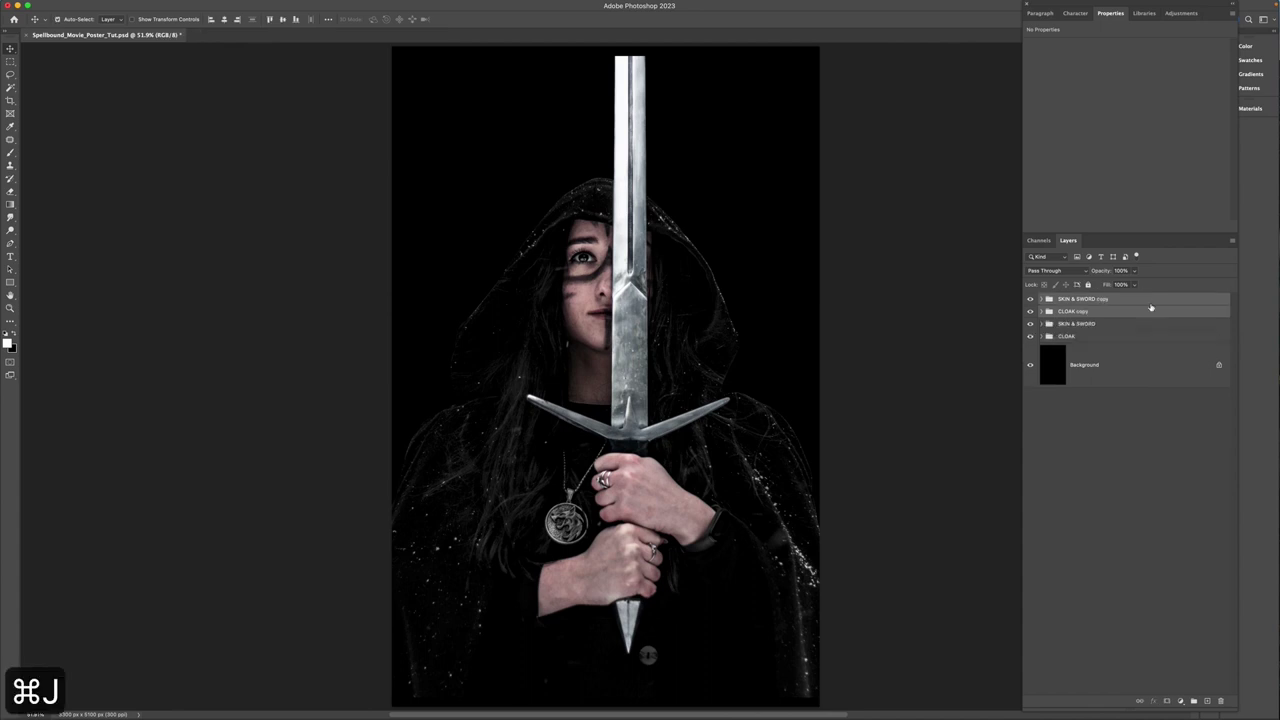
pyautogui.rightClick(1147, 306)
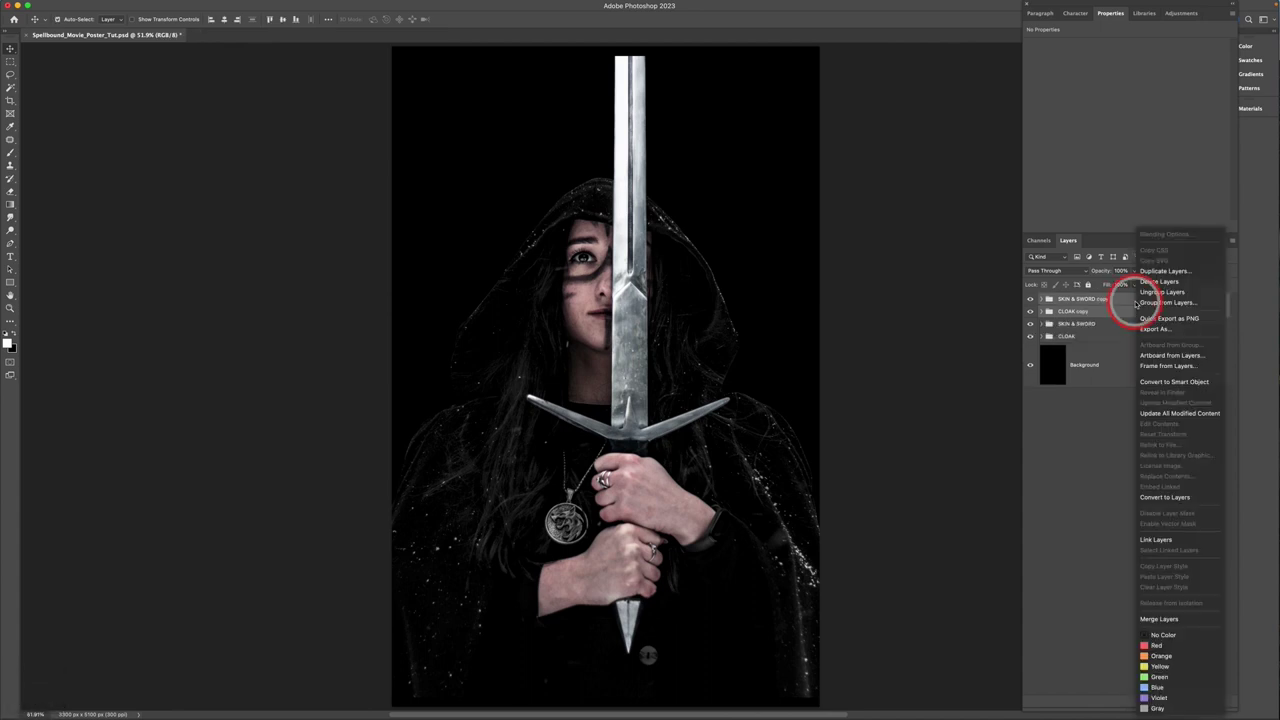
pyautogui.click(1166, 381)
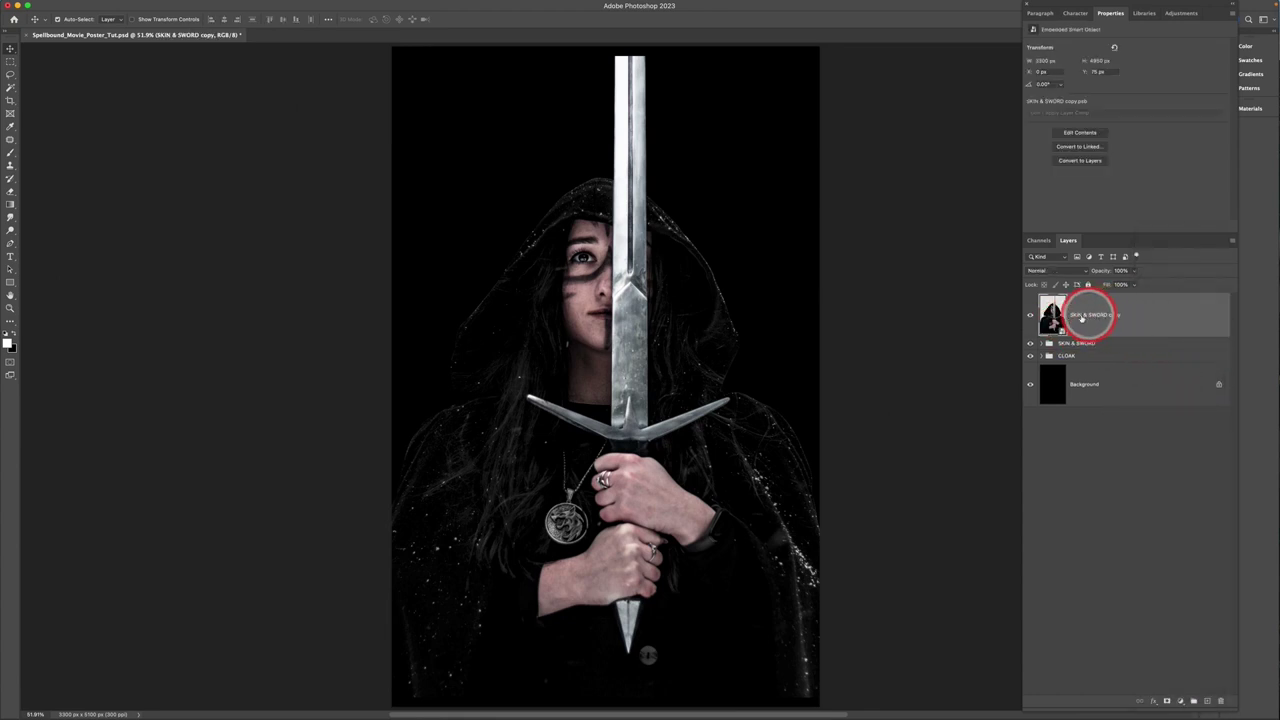
# Hide the original SKIN & SWORD and CLOAK groups
pyautogui.moveTo(1031, 344); pyautogui.dragTo(1031, 356)
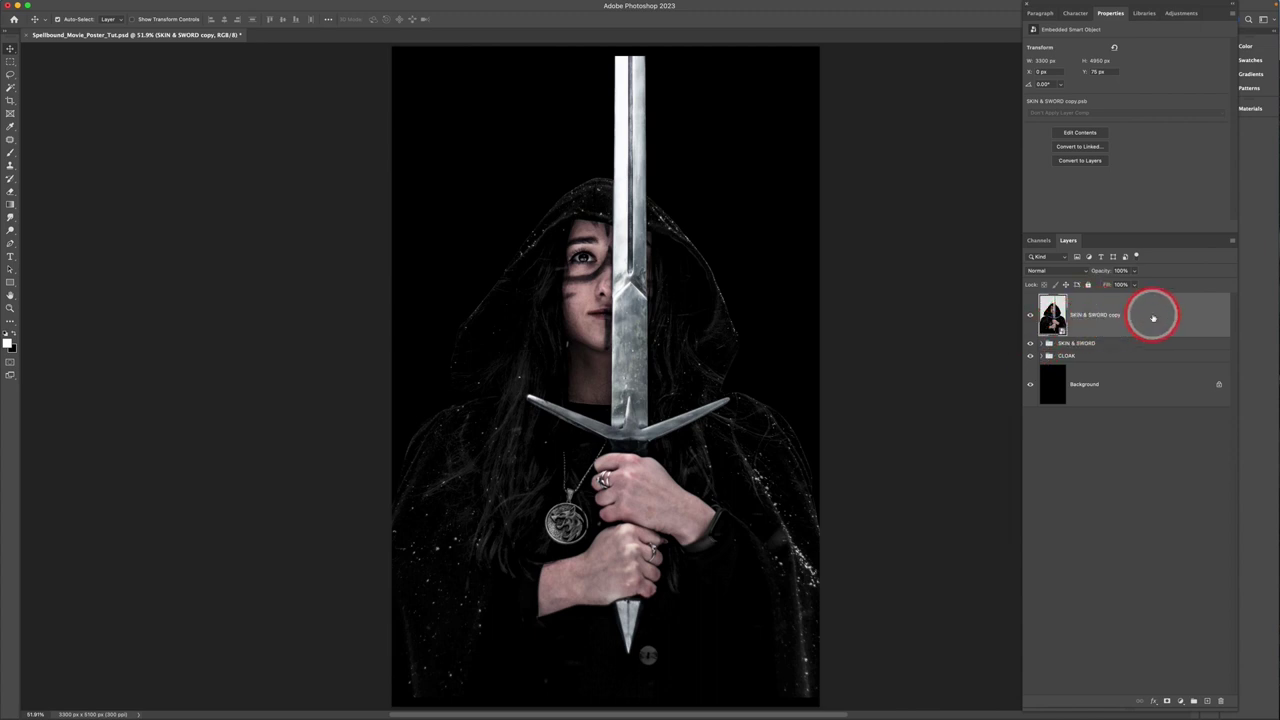
pyautogui.press('v')
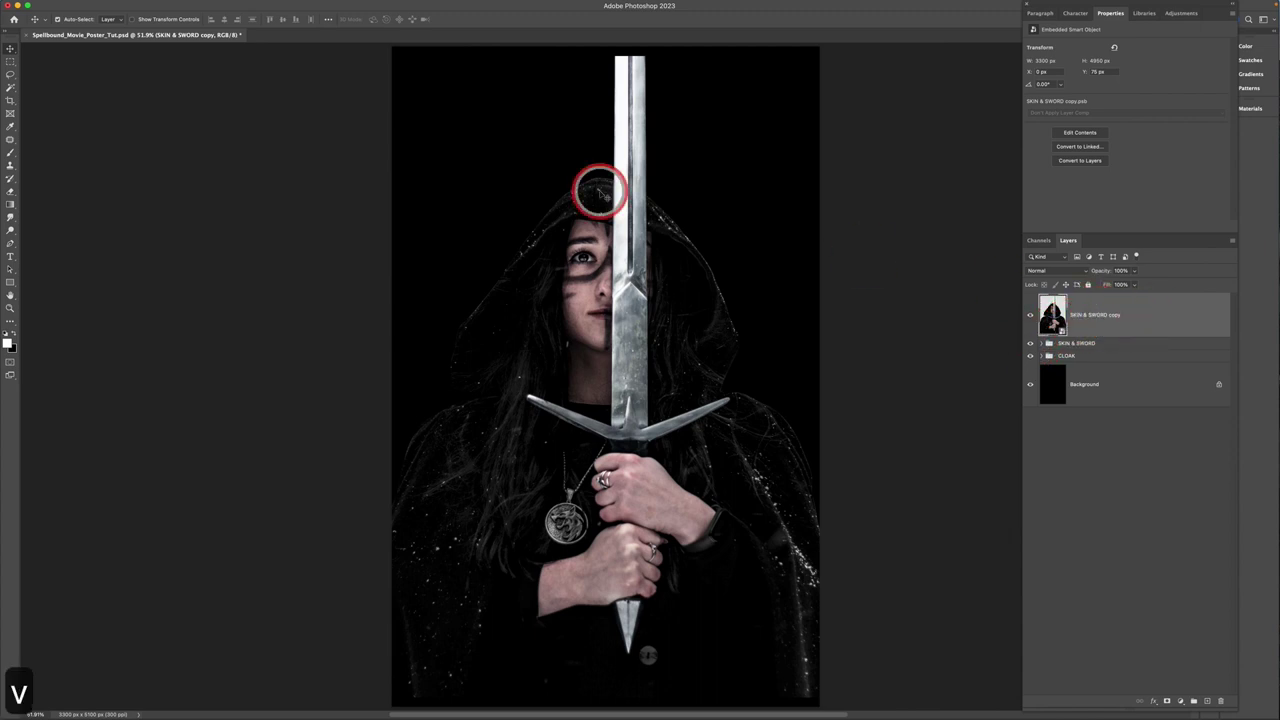
pyautogui.click(126, 7)
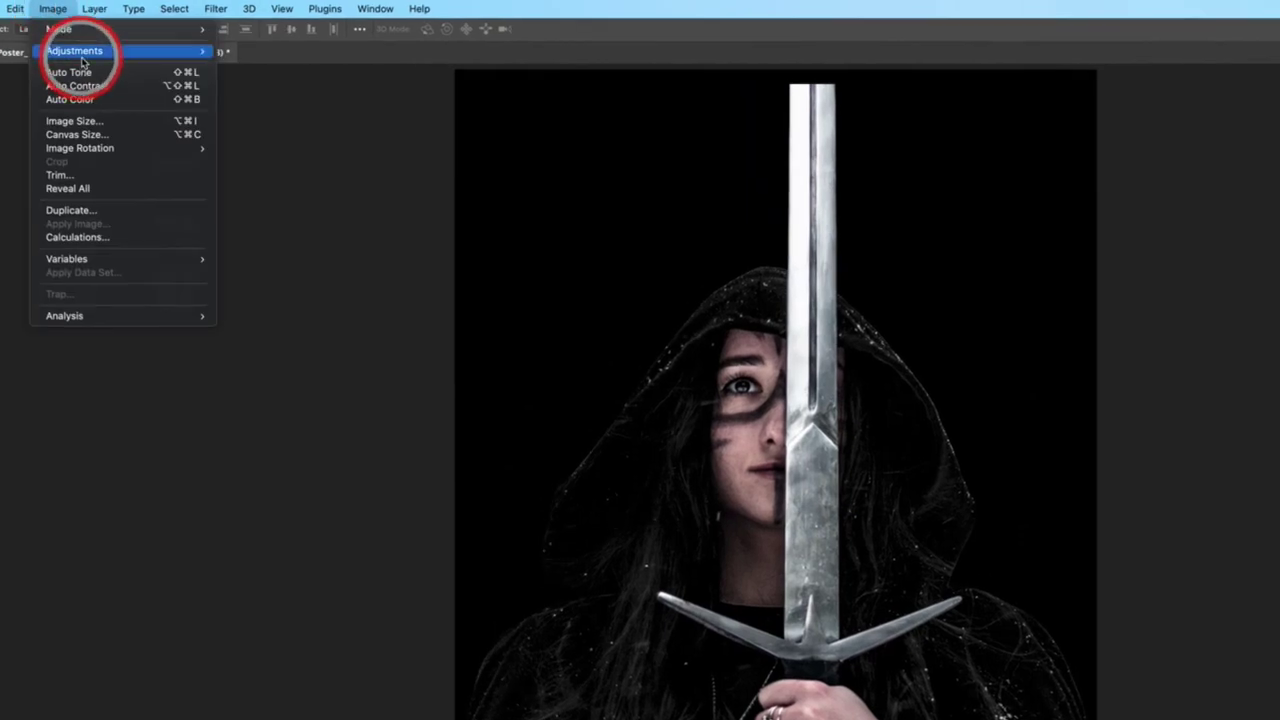
pyautogui.moveTo(90, 50)
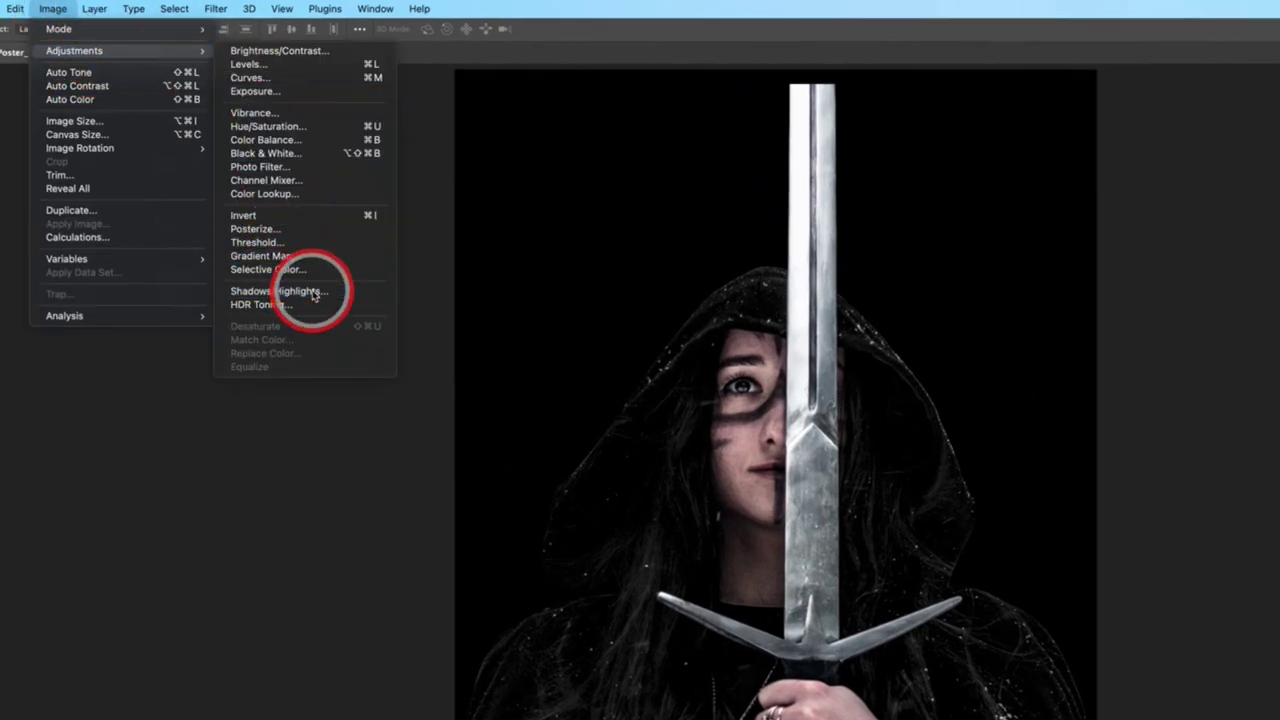
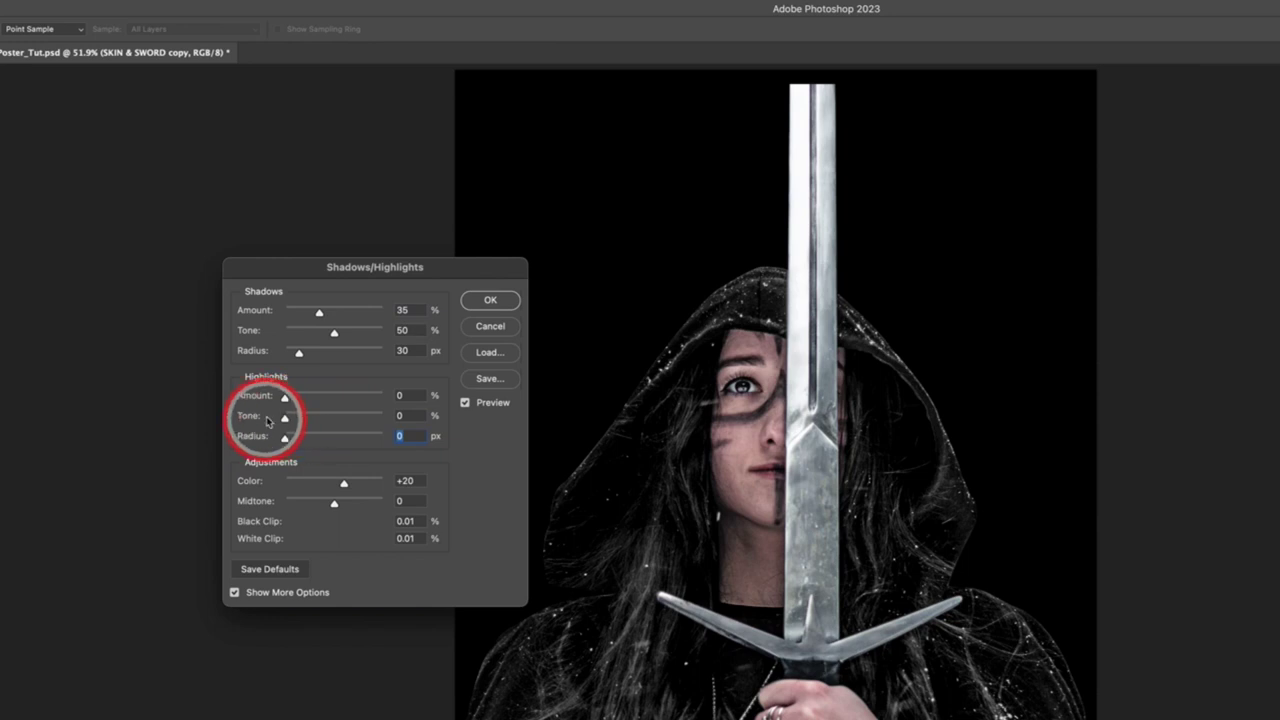
pyautogui.hotkey('shift', 'Tab')
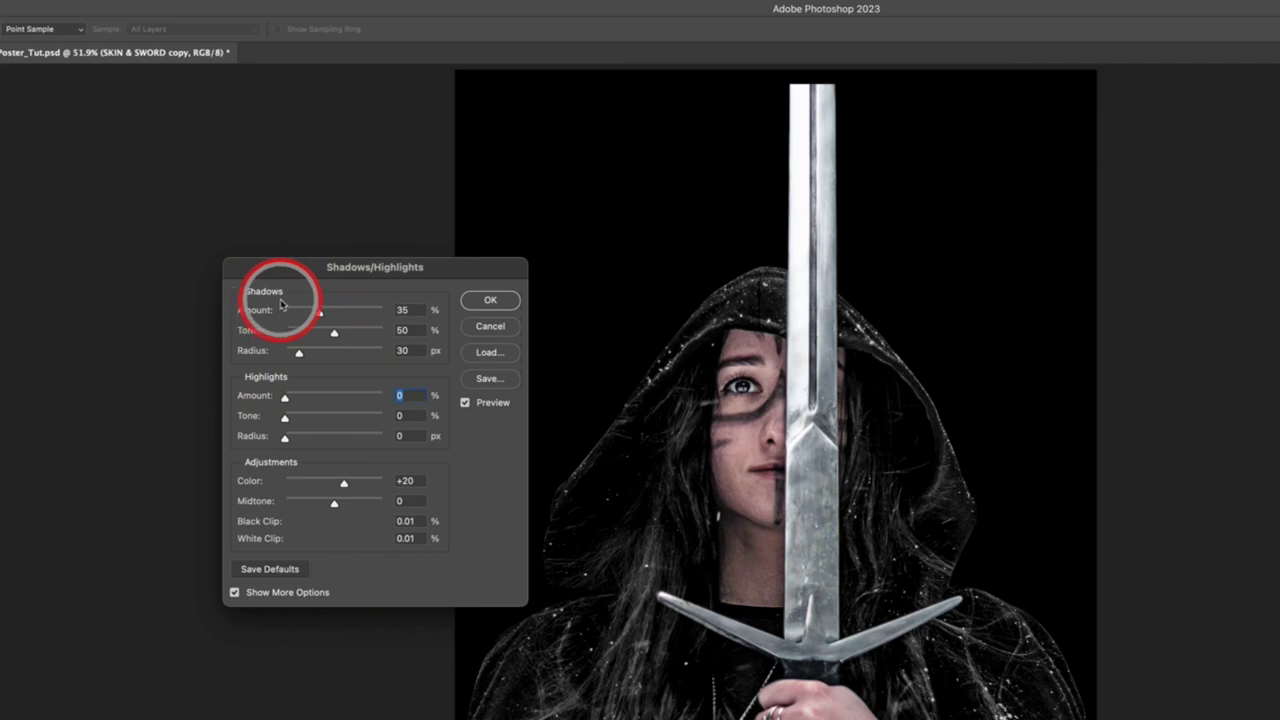
# Lower Shadows Amount to 15%, apply Shadows/Highlights, and fit the poster on screen
pyautogui.moveTo(332, 316); pyautogui.dragTo(305, 317)
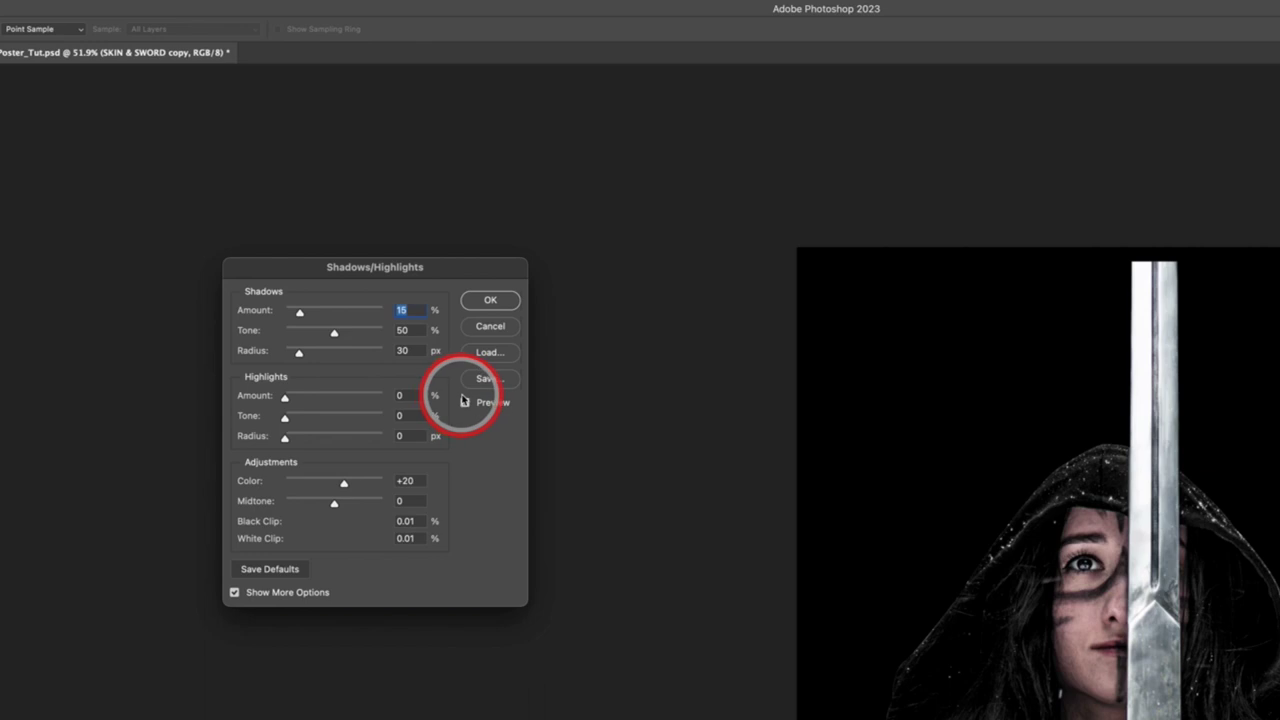
pyautogui.click(490, 300)
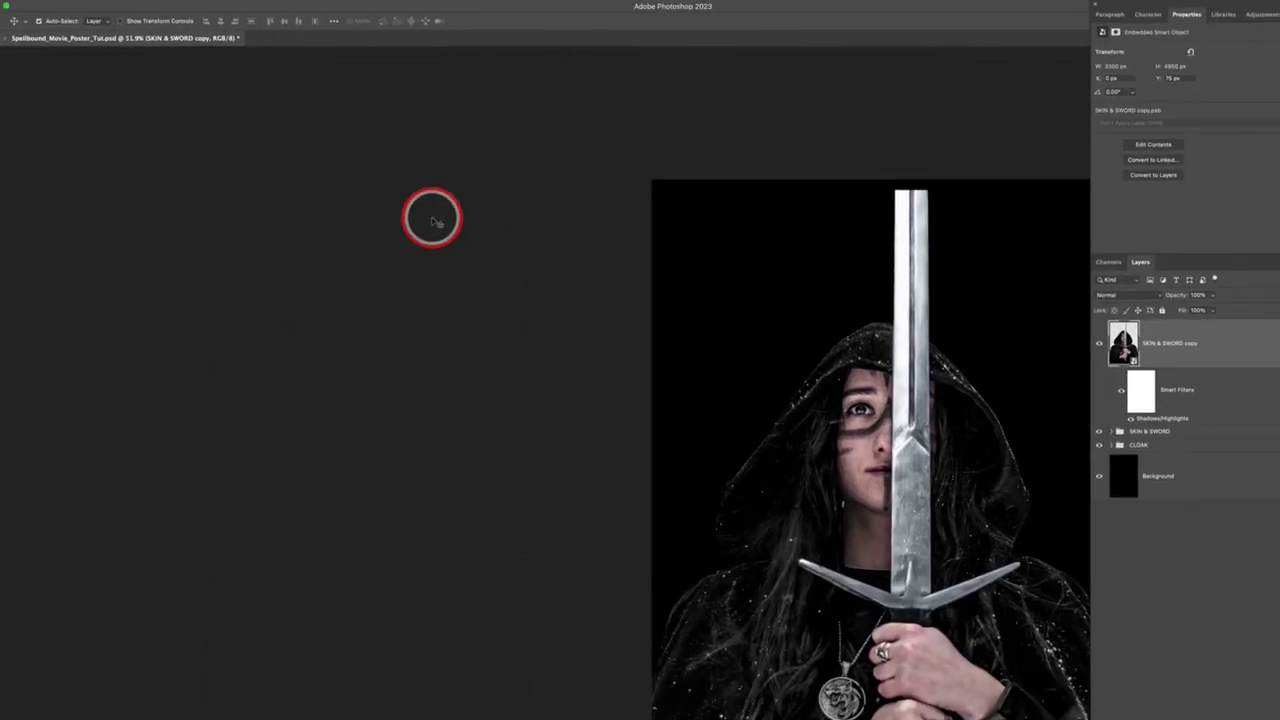
pyautogui.press('super+0')
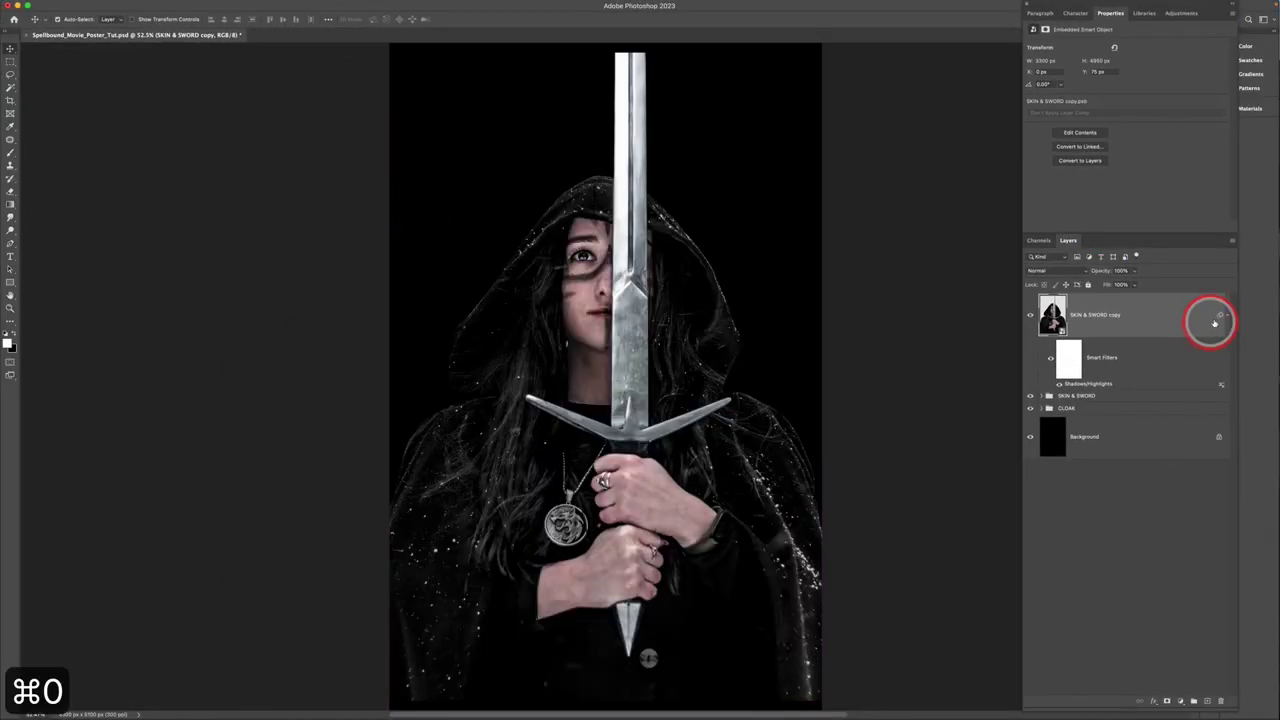
# Collapse the smart filter list and toggle the brightening on and off to compare
pyautogui.click(1223, 315)
pyautogui.click(1030, 315)
pyautogui.click(1030, 315)
pyautogui.click(1030, 316)
pyautogui.click(1030, 316)
pyautogui.click(1030, 316)
pyautogui.click(1030, 316)
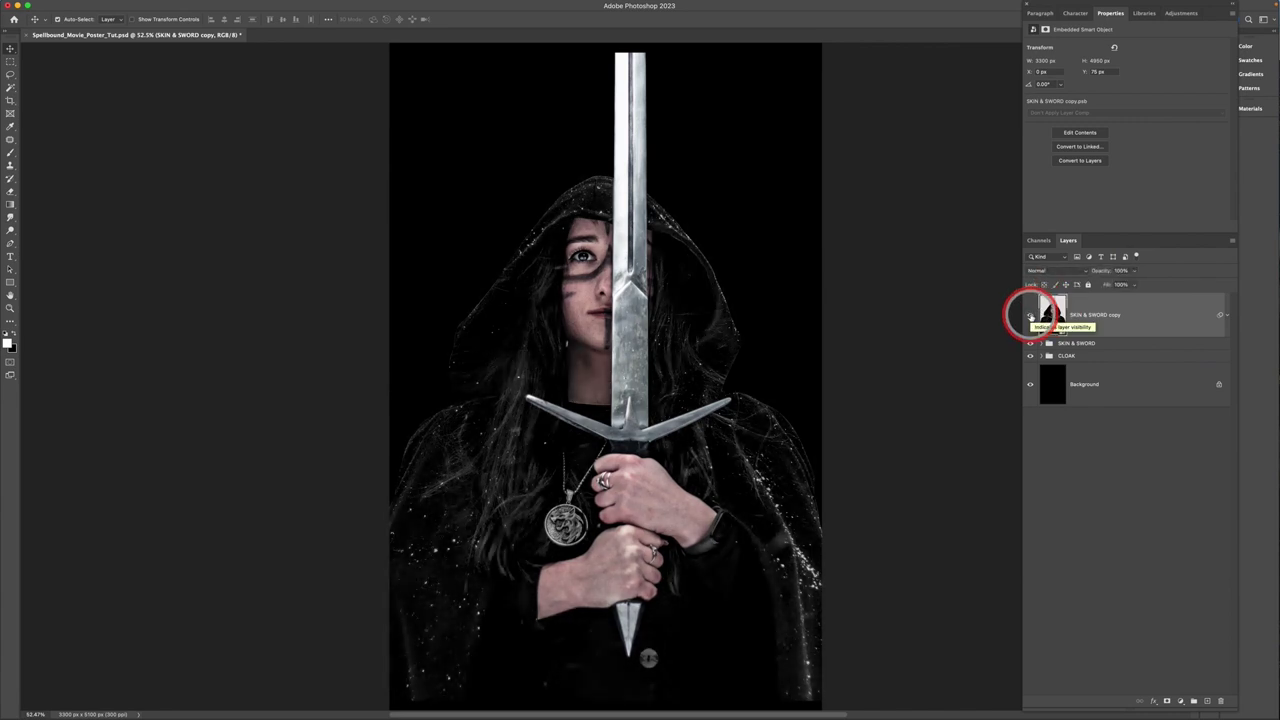
# Add a layer mask and brush over the edges and lower-left to hide the brightening
pyautogui.click(1167, 701)
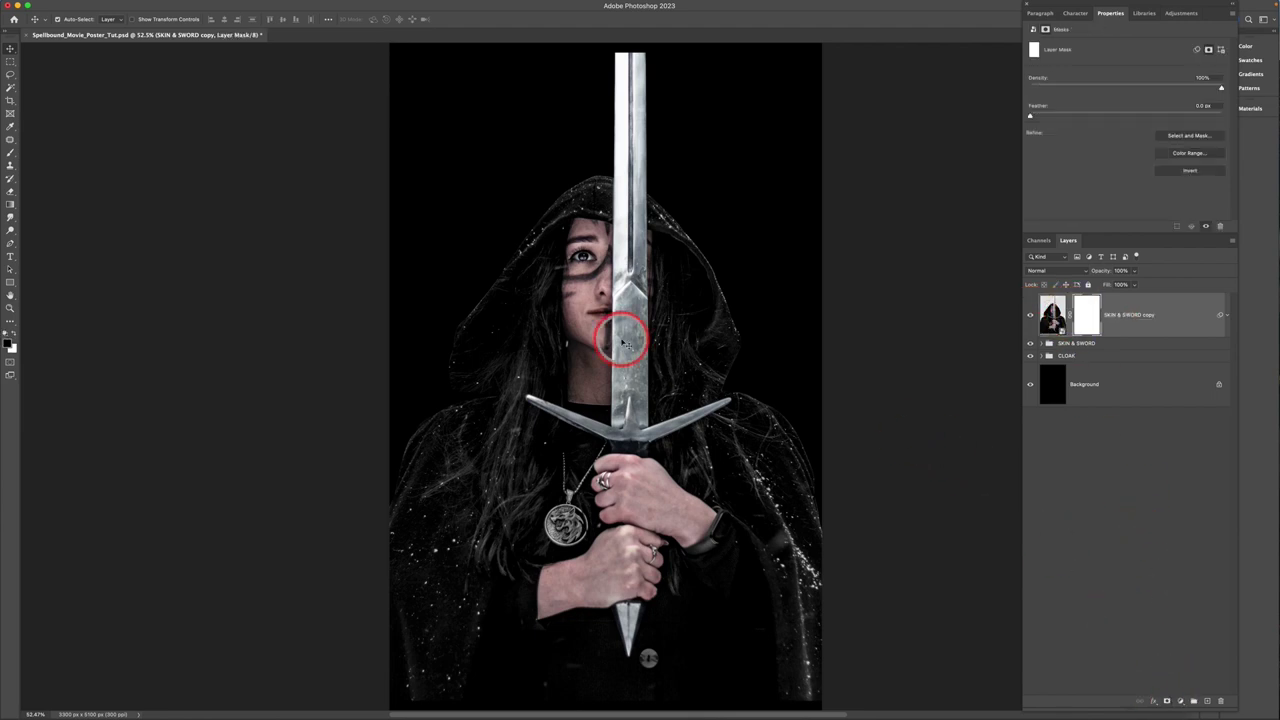
pyautogui.press('b')
pyautogui.moveTo(612, 318)
pyautogui.mouseDown()
pyautogui.moveTo(550, 237)
pyautogui.moveTo(525, 329)
pyautogui.moveTo(473, 315)
pyautogui.moveTo(489, 283)
pyautogui.moveTo(503, 310)
pyautogui.mouseUp()
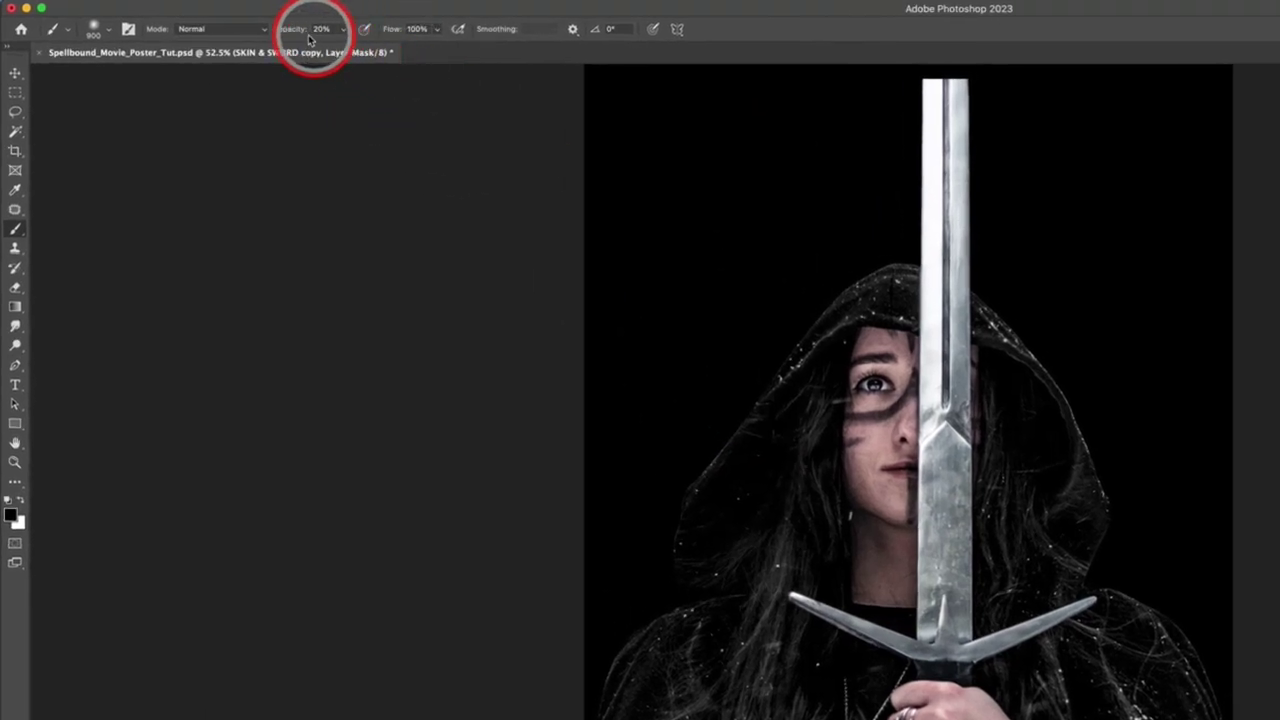
pyautogui.moveTo(574, 569); pyautogui.dragTo(619, 606)
pyautogui.press(']')
pyautogui.press(']')
pyautogui.press('super+minus')
pyautogui.press('super+minus')
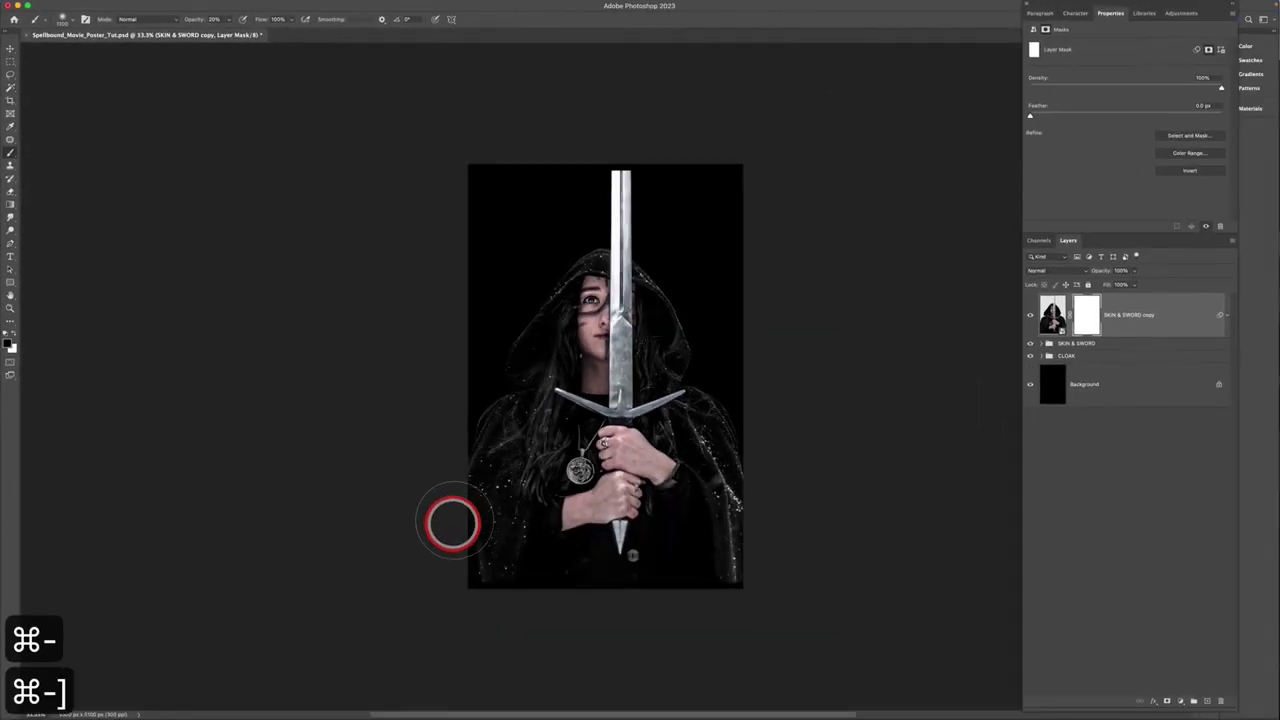
pyautogui.press(']')
pyautogui.press(']')
pyautogui.press(']')
pyautogui.moveTo(453, 523)
pyautogui.mouseDown()
pyautogui.moveTo(473, 484)
pyautogui.moveTo(477, 498)
pyautogui.moveTo(483, 489)
pyautogui.moveTo(490, 545)
pyautogui.moveTo(497, 479)
pyautogui.moveTo(511, 515)
pyautogui.moveTo(575, 512)
pyautogui.moveTo(617, 536)
pyautogui.moveTo(678, 492)
pyautogui.moveTo(722, 501)
pyautogui.moveTo(727, 570)
pyautogui.moveTo(743, 562)
pyautogui.moveTo(741, 476)
pyautogui.moveTo(729, 548)
pyautogui.moveTo(727, 479)
pyautogui.moveTo(641, 528)
pyautogui.moveTo(536, 489)
pyautogui.moveTo(501, 516)
pyautogui.moveTo(482, 456)
pyautogui.moveTo(493, 563)
pyautogui.moveTo(479, 457)
pyautogui.moveTo(510, 584)
pyautogui.moveTo(655, 565)
pyautogui.moveTo(638, 587)
pyautogui.moveTo(663, 594)
pyautogui.moveTo(746, 470)
pyautogui.moveTo(737, 516)
pyautogui.moveTo(747, 504)
pyautogui.moveTo(750, 445)
pyautogui.moveTo(742, 543)
pyautogui.moveTo(731, 536)
pyautogui.moveTo(743, 429)
pyautogui.mouseUp()
pyautogui.press(']')
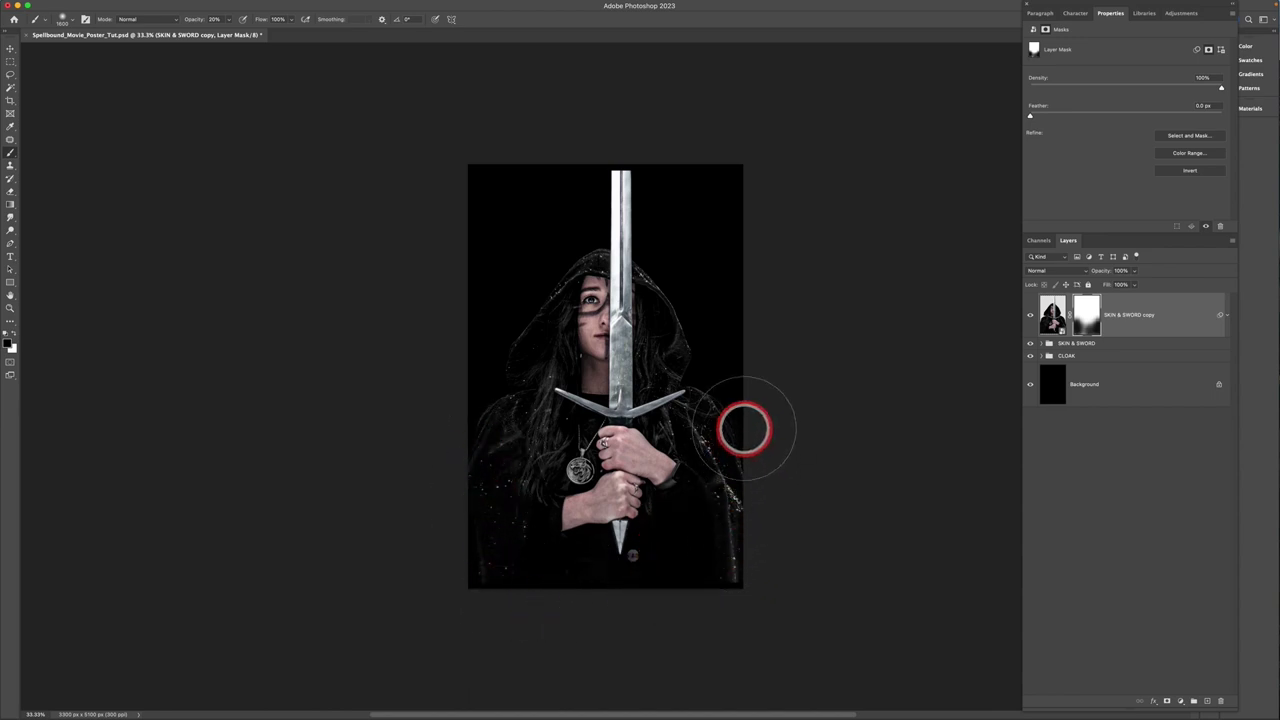
# Toggle the masked SKIN & SWORD copy on and off to check the result
pyautogui.click(1033, 318)
pyautogui.click(1033, 318)
pyautogui.click(1033, 318)
pyautogui.click(1033, 318)
pyautogui.click(1033, 318)
pyautogui.click(1033, 318)
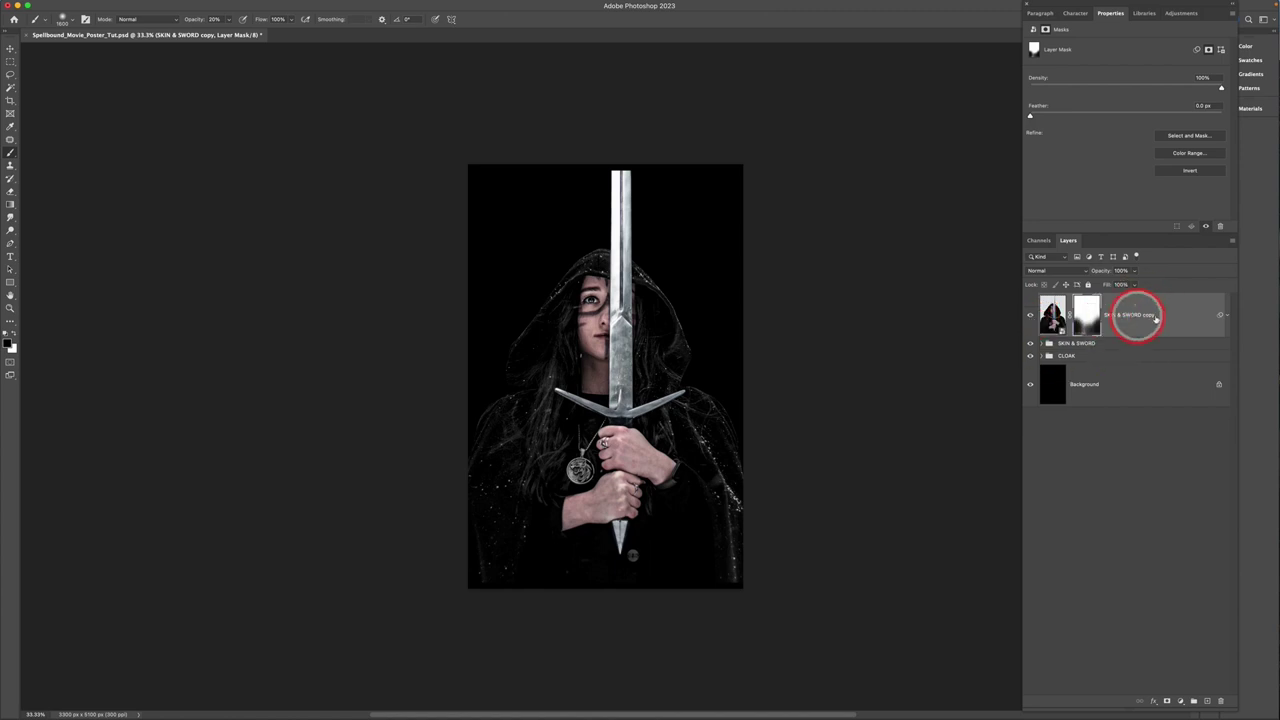
# Group SKIN & SWORD copy and both figure groups as MAIN, then save the poster
pyautogui.keyDown('shift'); pyautogui.click(1126, 357); pyautogui.keyUp('shift')
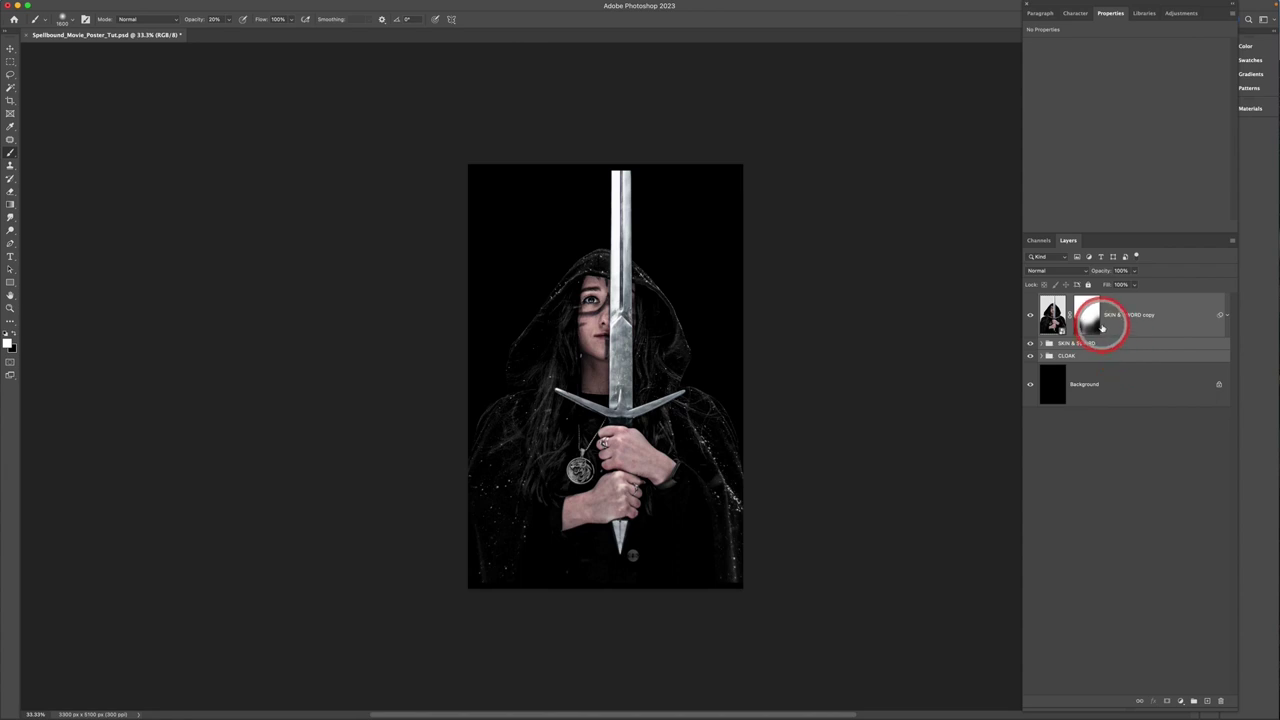
pyautogui.press('super+g')
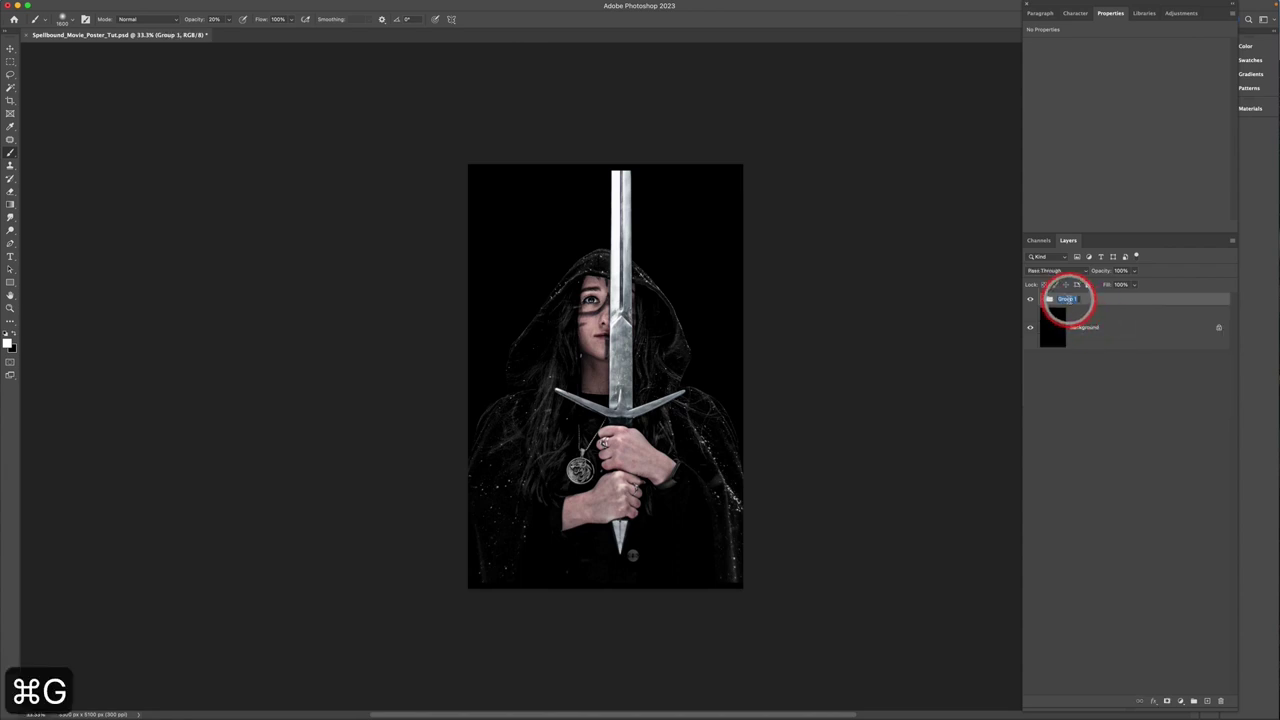
pyautogui.write('MAIN')
pyautogui.press('Return')
pyautogui.press('v')
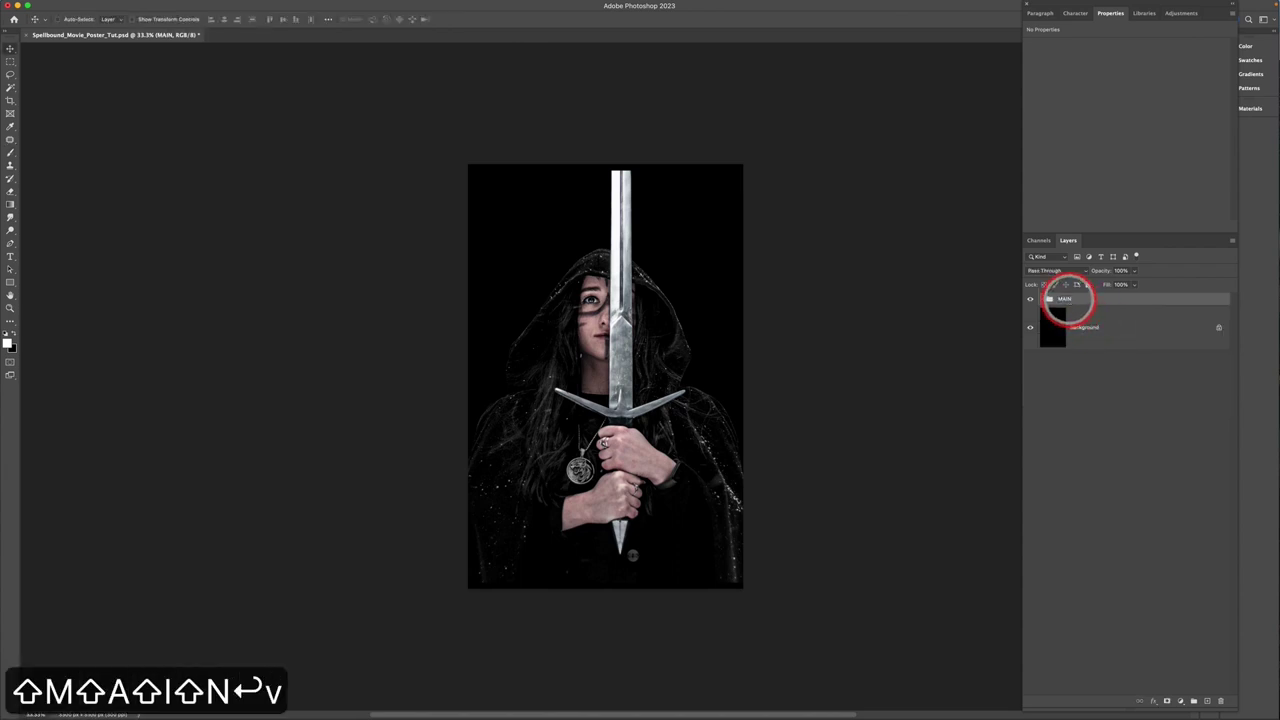
pyautogui.press('super+0')
pyautogui.press('super+s')
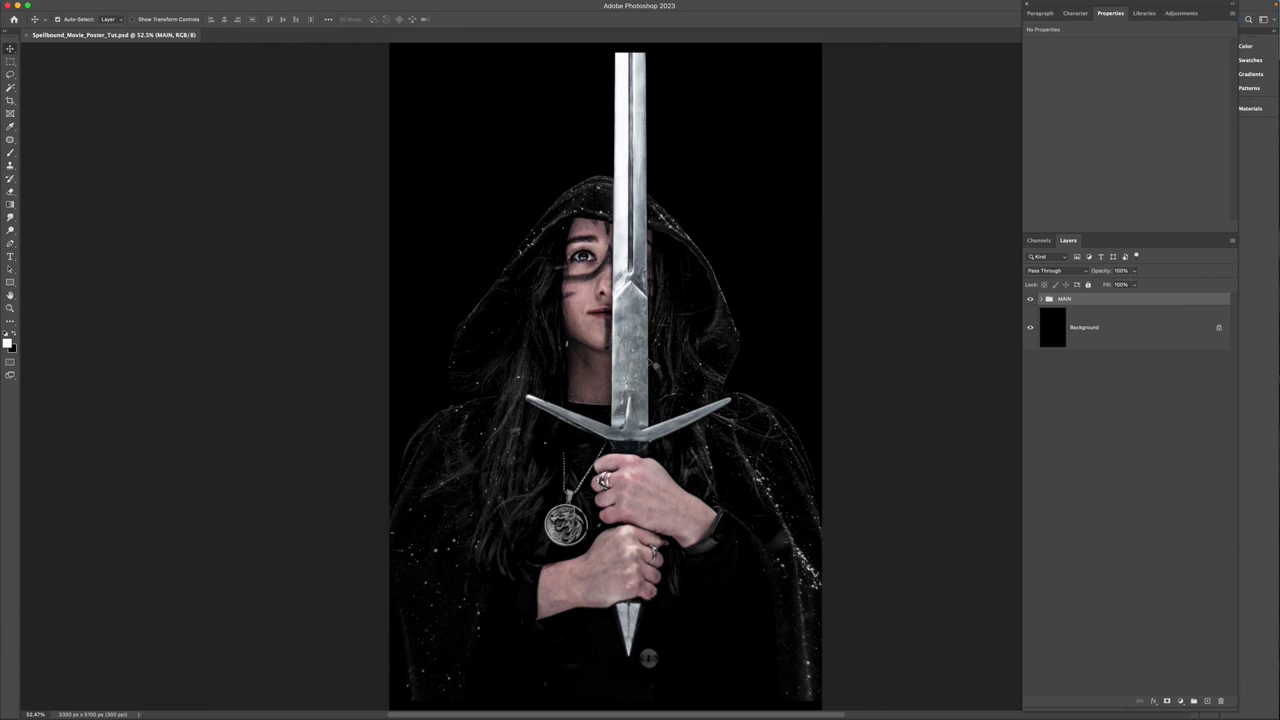
# Place the starry dust photo from the Images folder as an embedded image
pyautogui.click(78, 6)
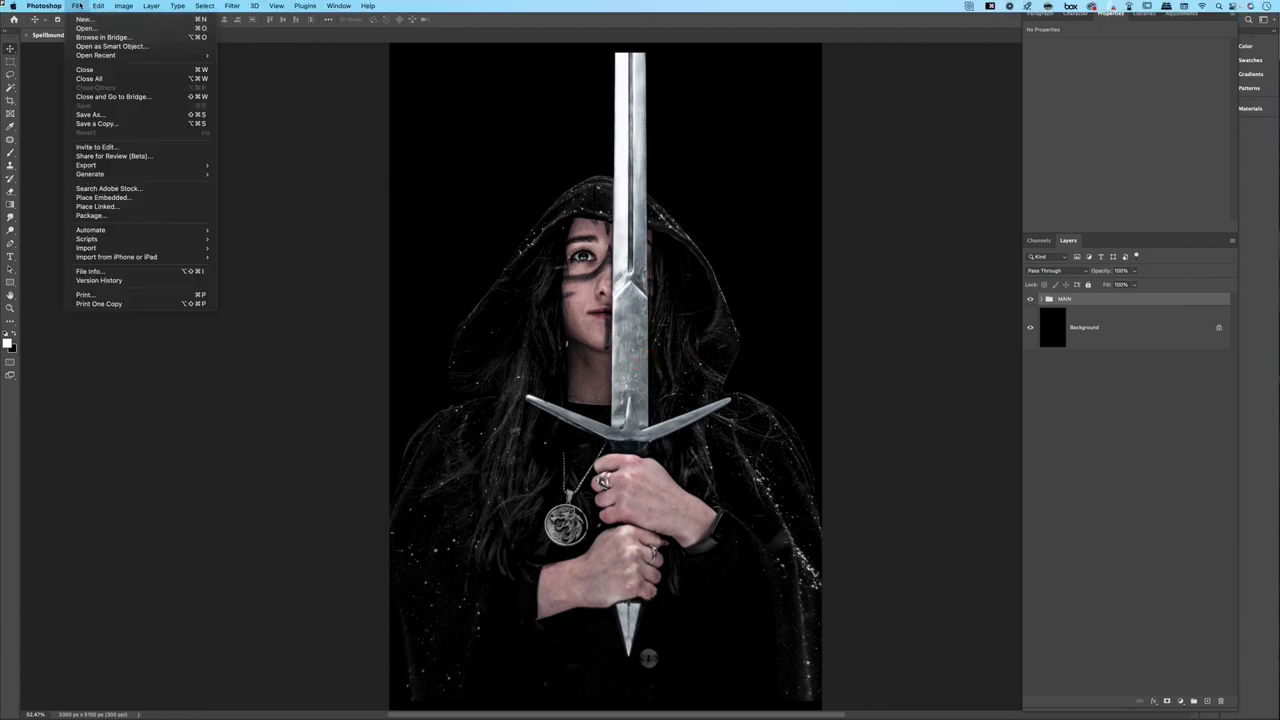
pyautogui.click(98, 200)
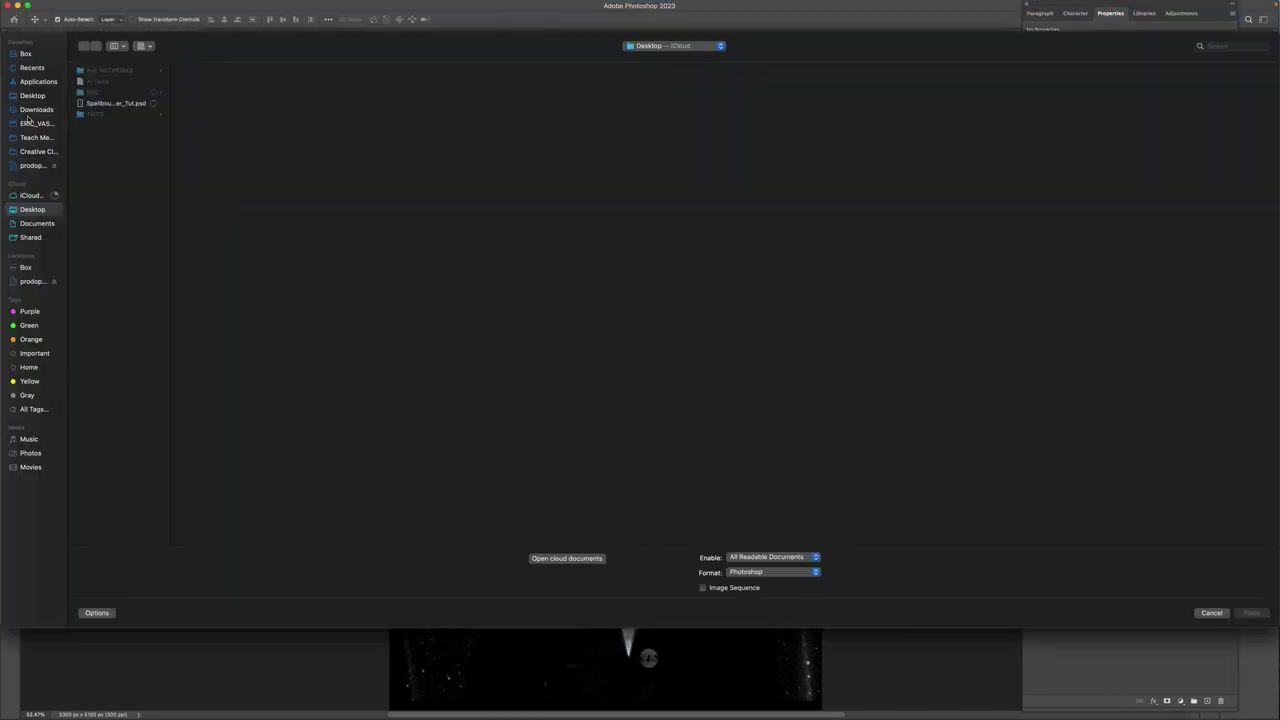
pyautogui.click(674, 45)
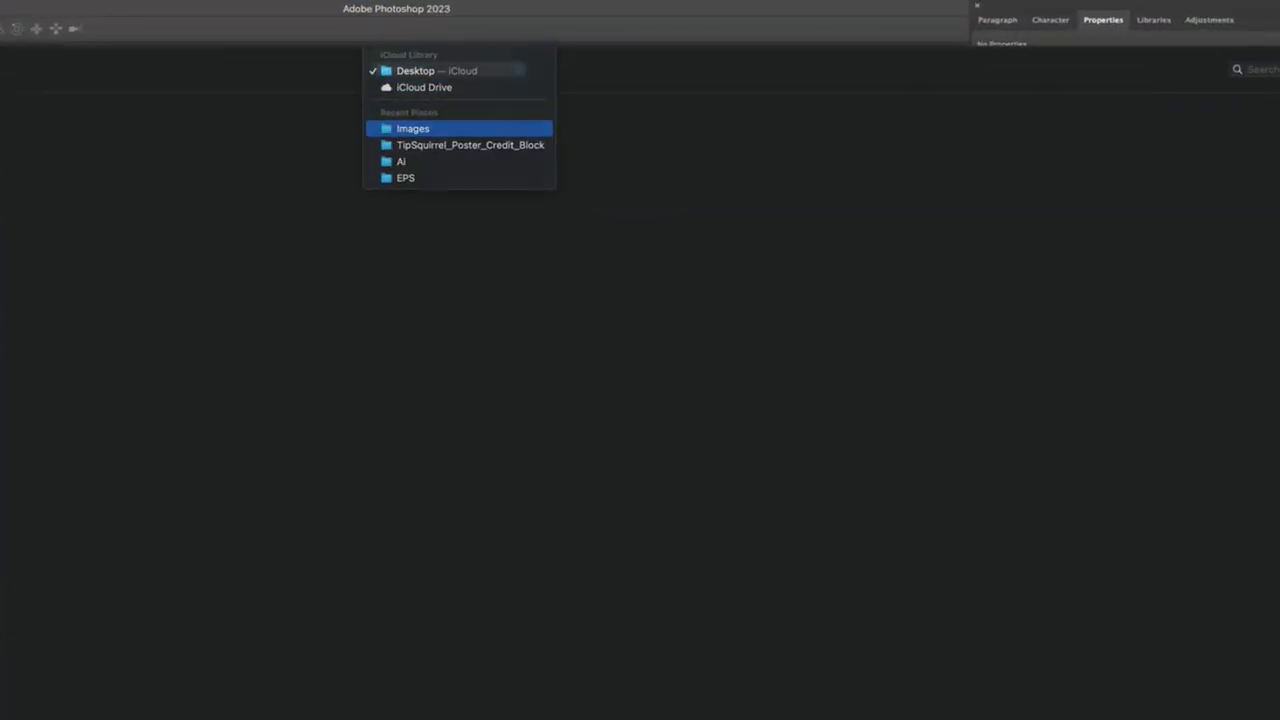
pyautogui.click(412, 128)
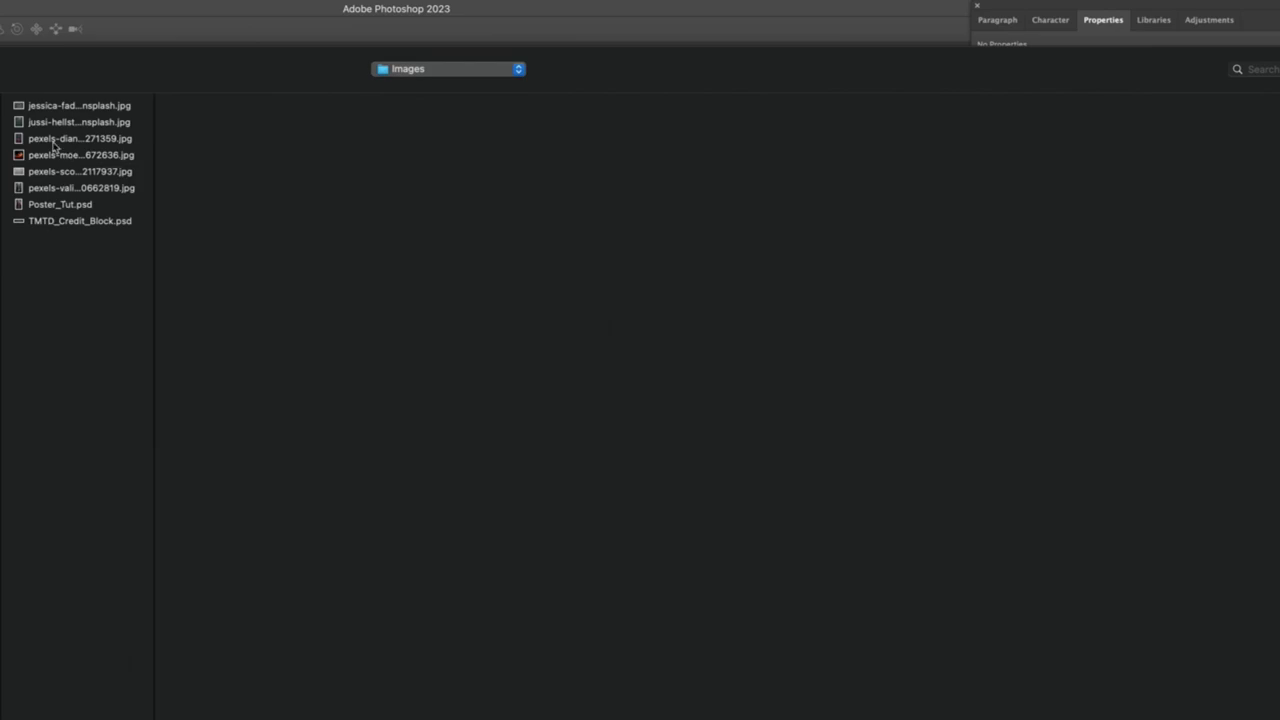
pyautogui.click(57, 107)
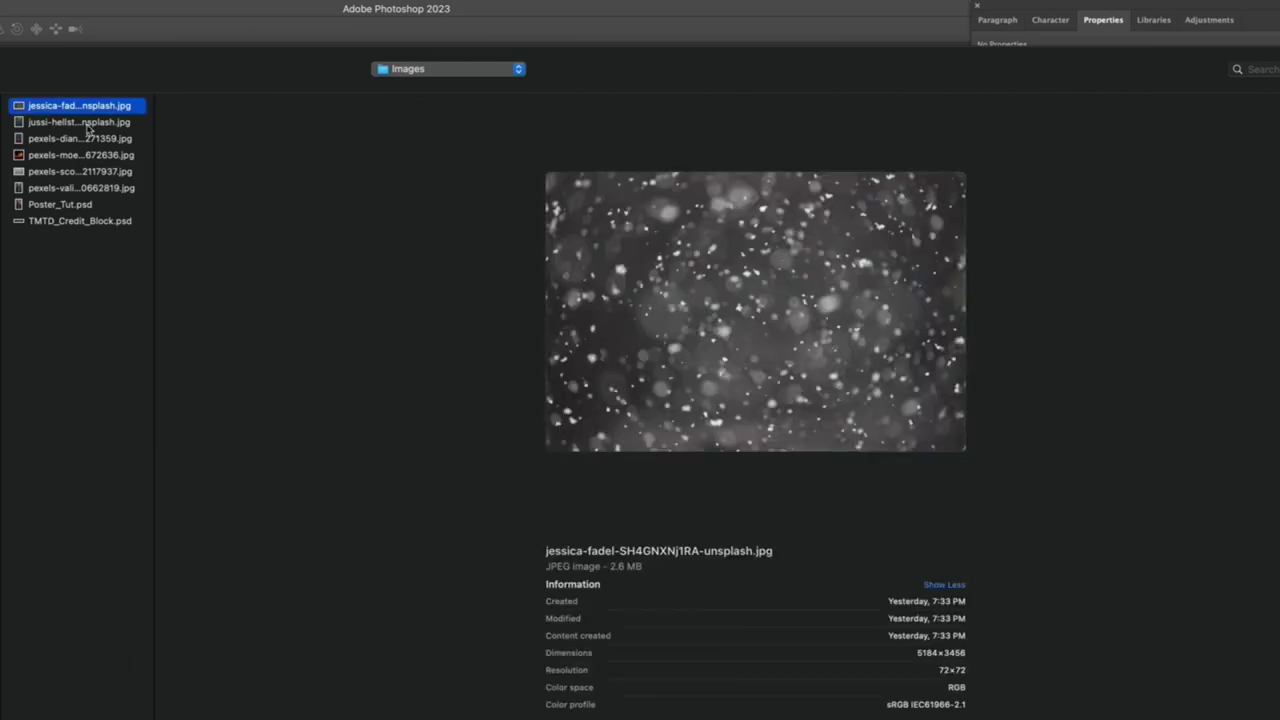
pyautogui.click(87, 127)
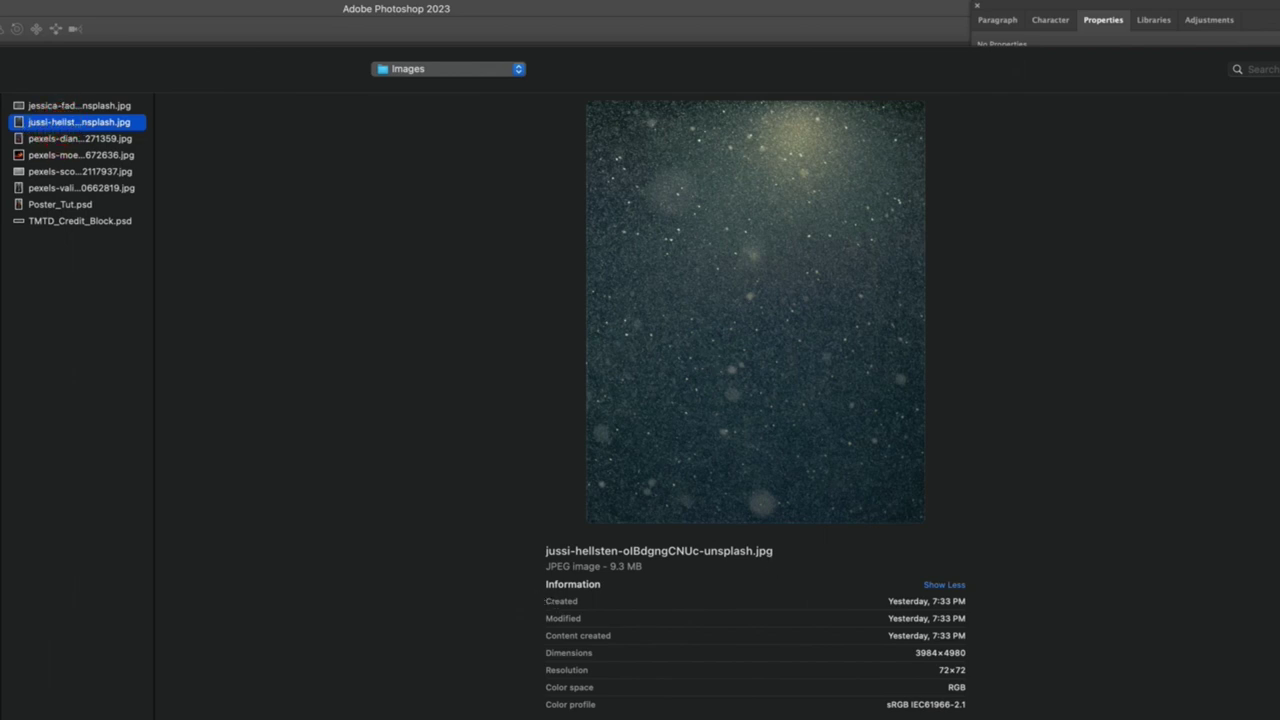
pyautogui.press('Return')
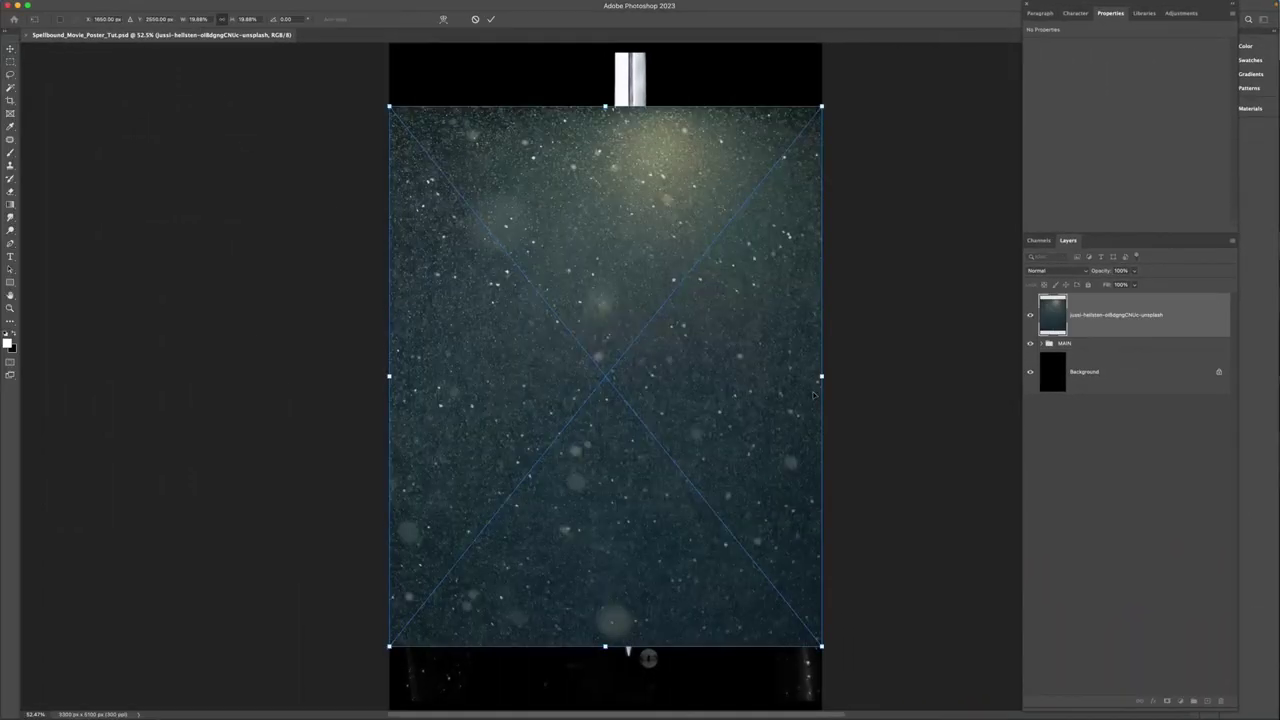
# Scale the starry image to cover the canvas and move it below the MAIN group
pyautogui.press('super+minus')
pyautogui.press('super+minus')
pyautogui.press('v')
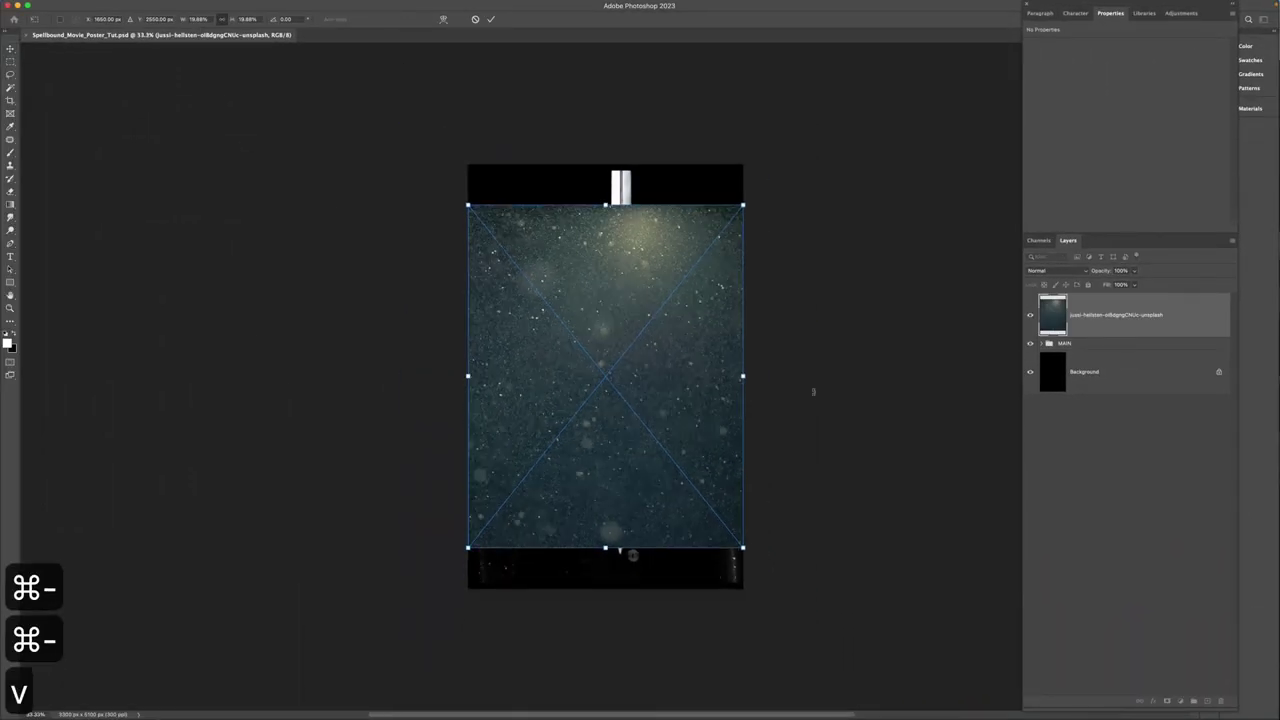
pyautogui.moveTo(745, 204); pyautogui.dragTo(831, 133)
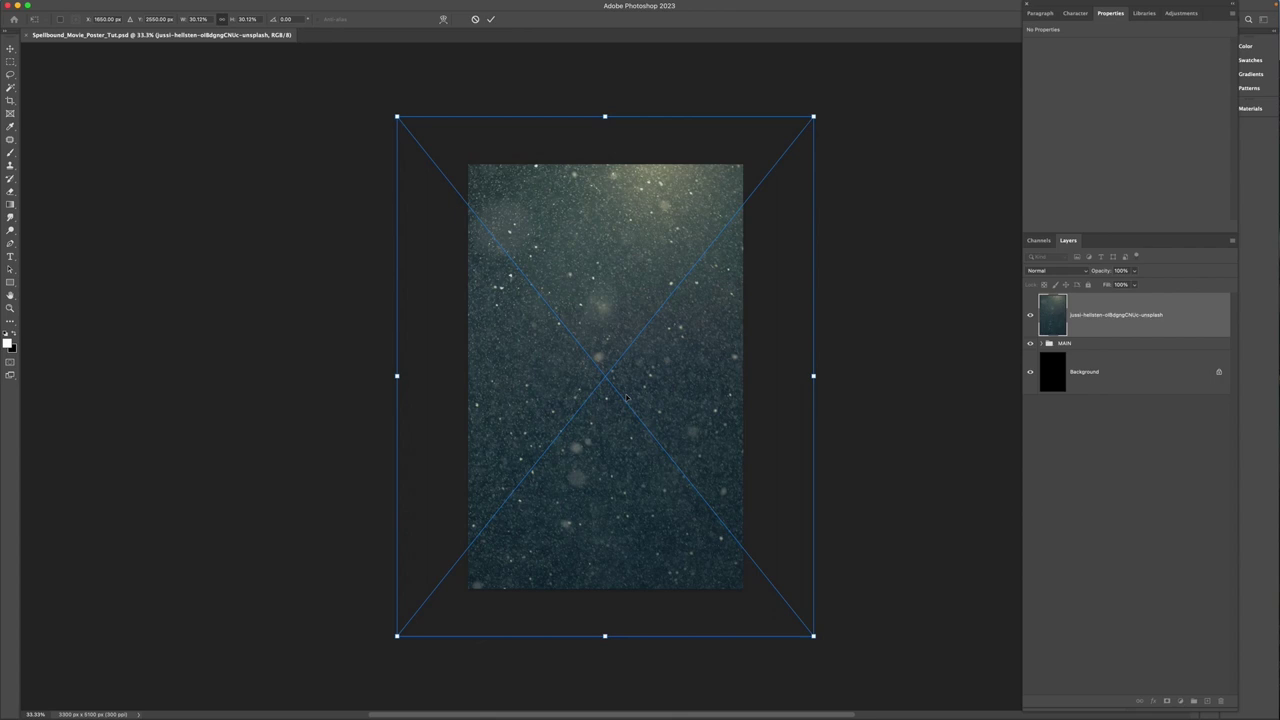
pyautogui.press('Return')
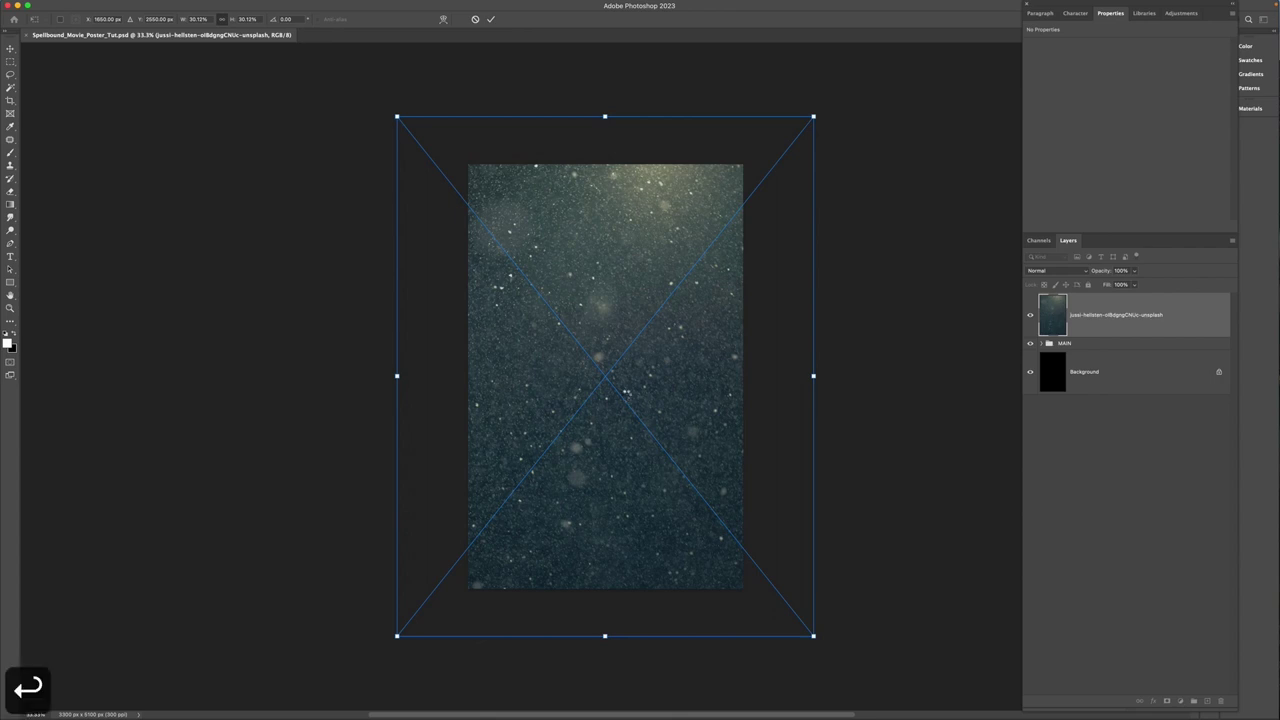
pyautogui.press('super+bracketleft')
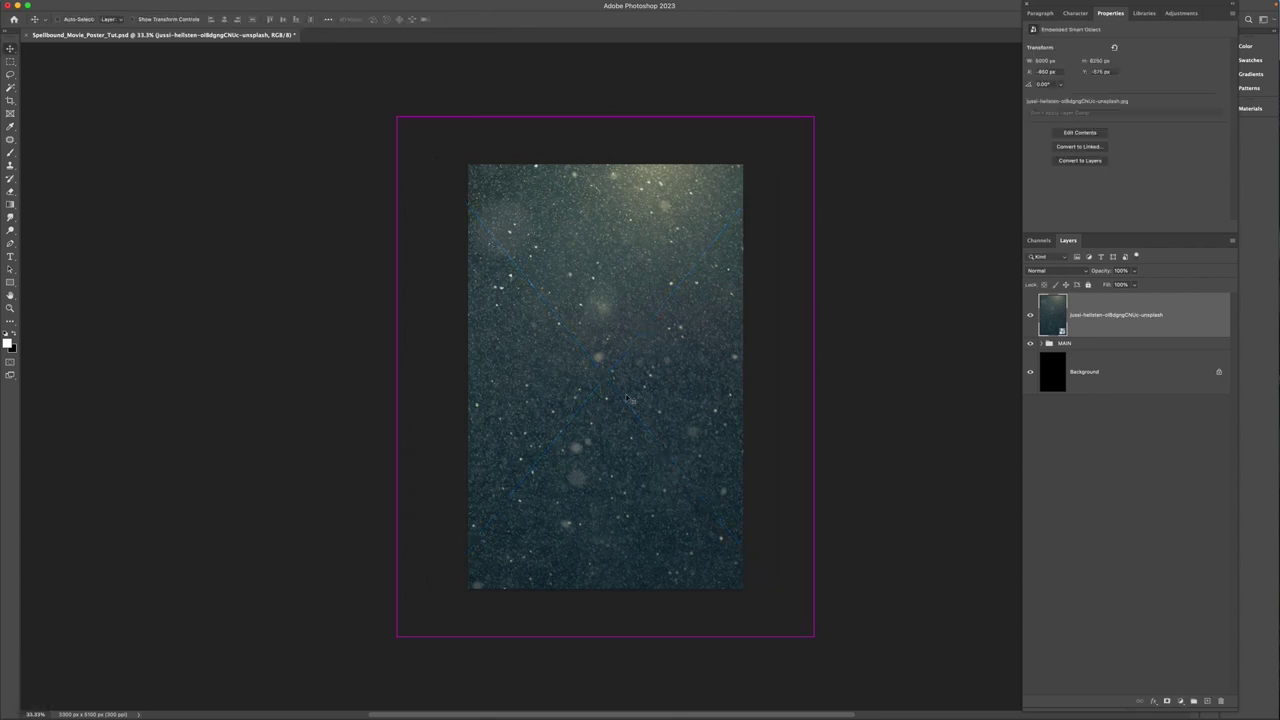
# Set the starry texture to Screen blend mode at 50% opacity
pyautogui.click(1046, 271)
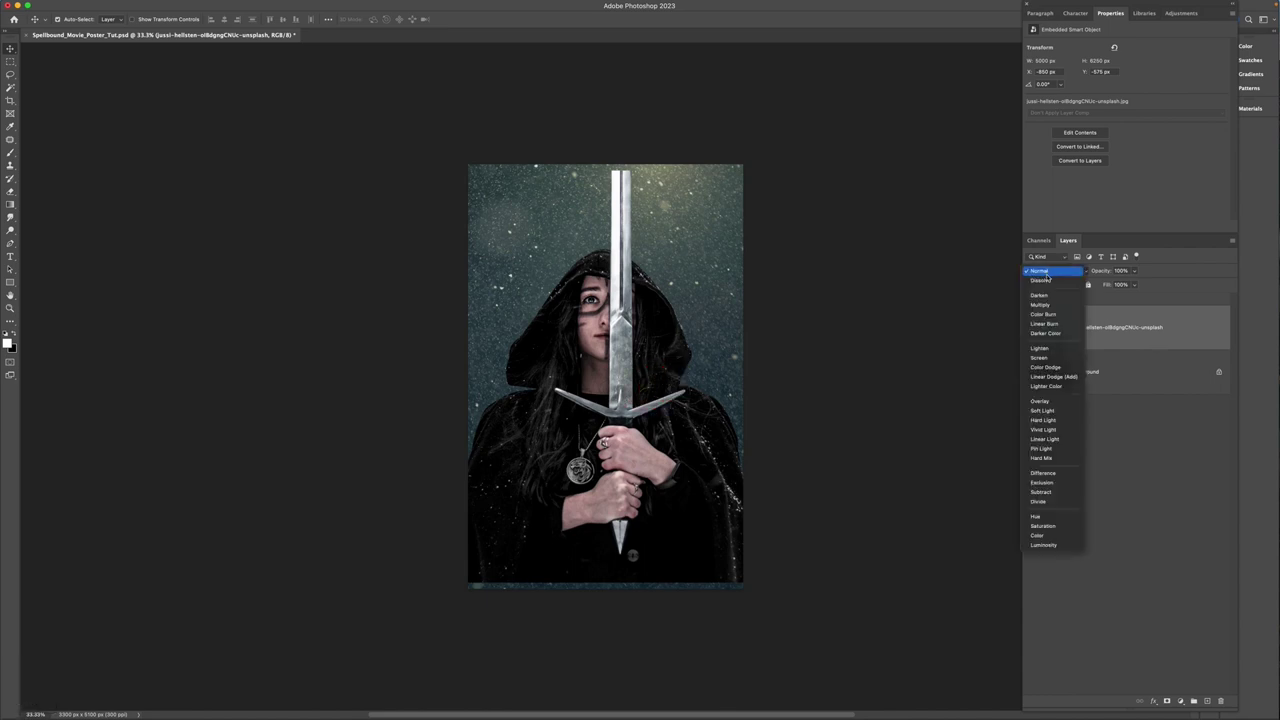
pyautogui.click(1040, 358)
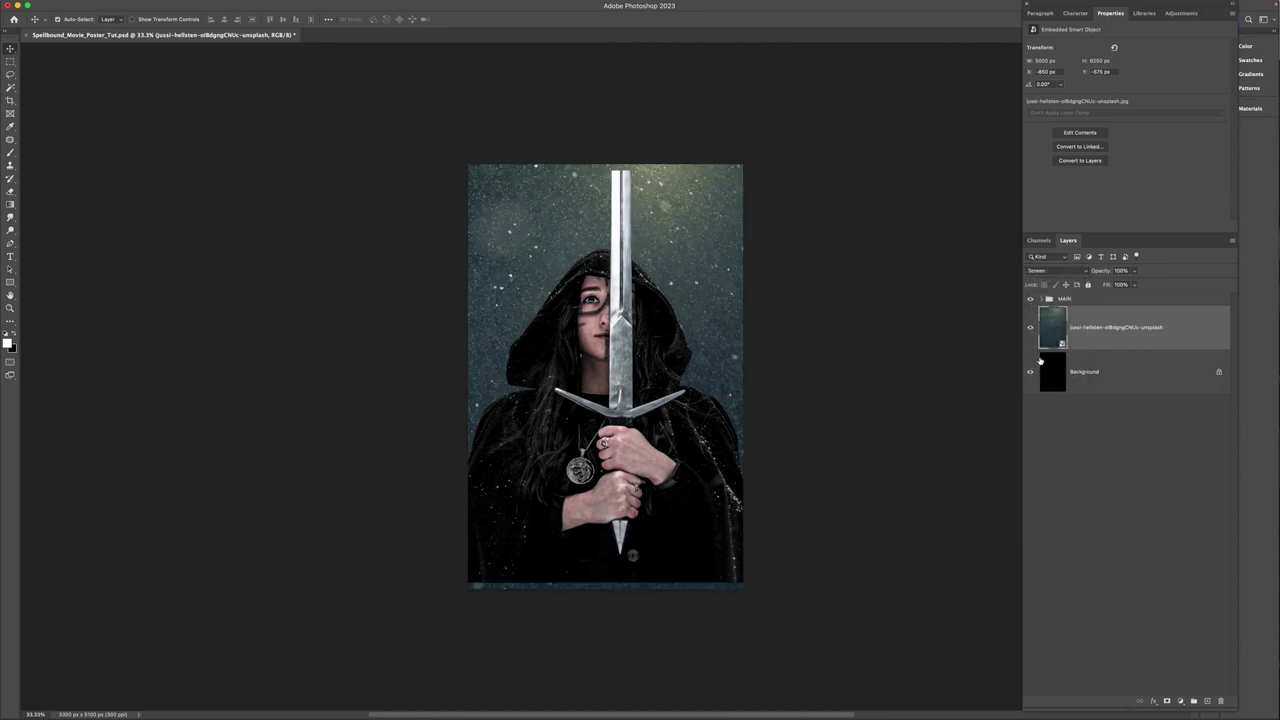
pyautogui.press('v')
pyautogui.press('5')
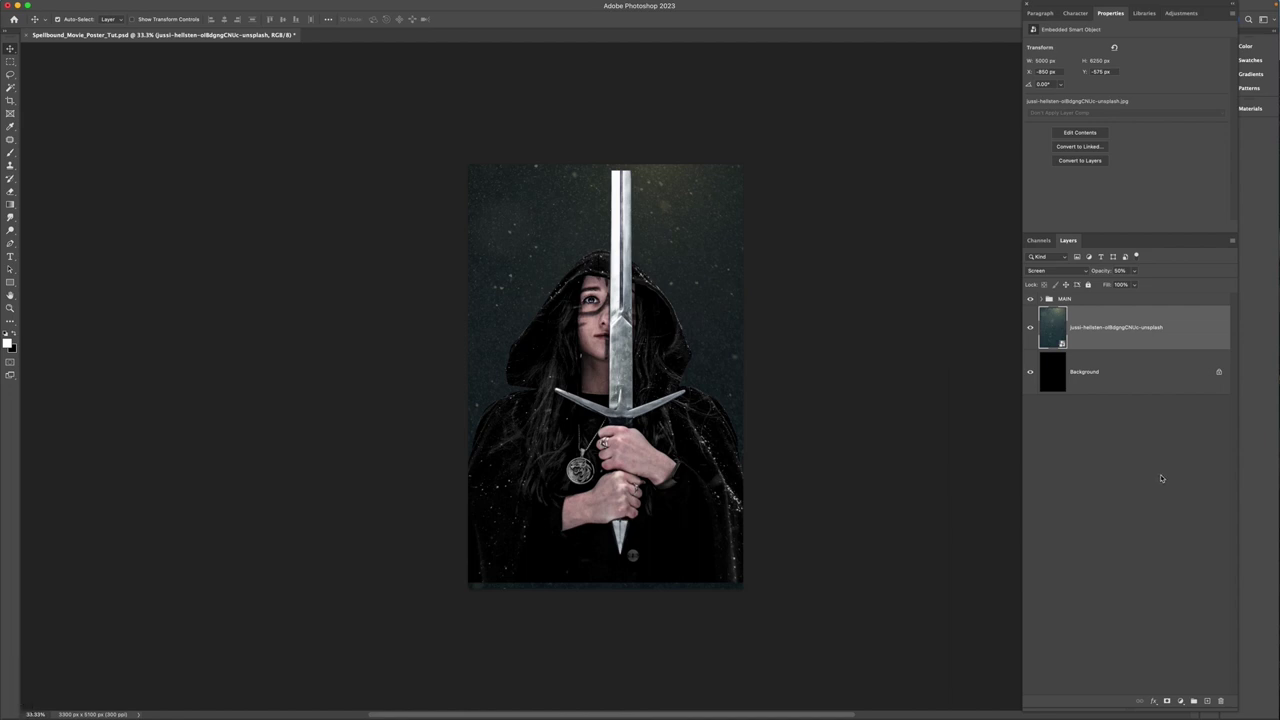
# Add a Black & White adjustment clipped to the texture
pyautogui.click(1180, 701)
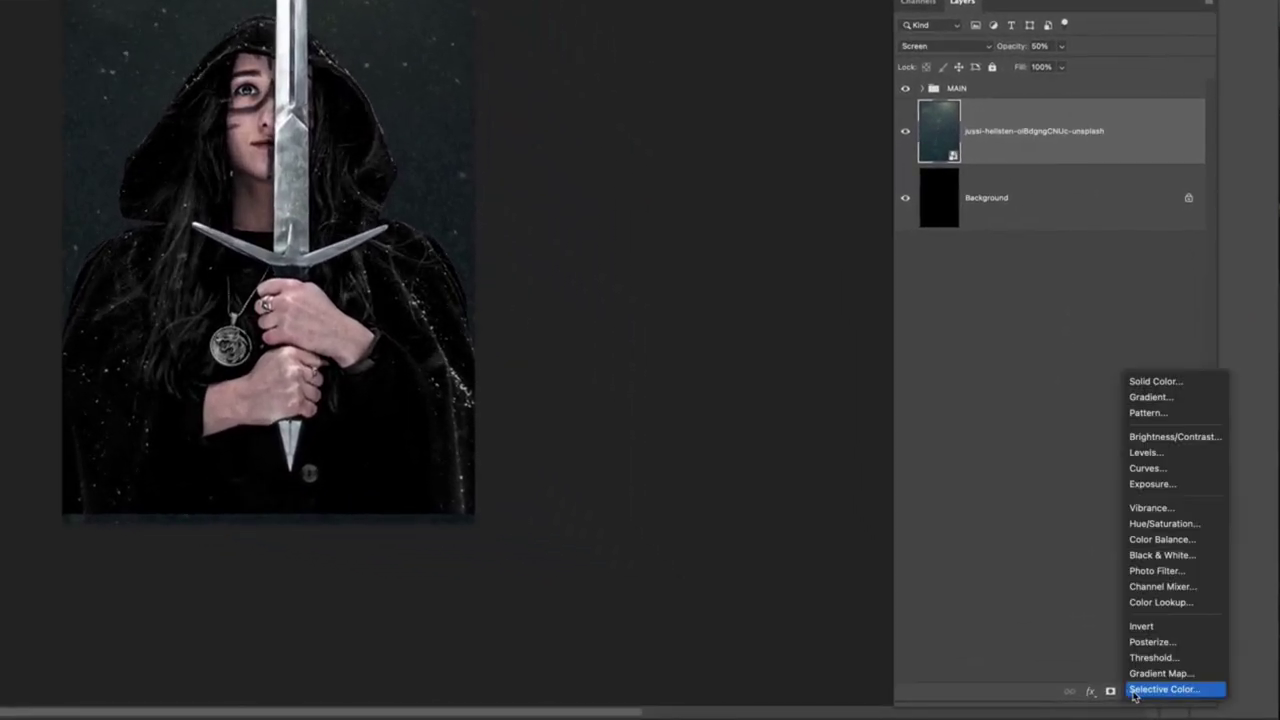
pyautogui.keyDown('alt'); pyautogui.click(1153, 556); pyautogui.keyUp('alt')
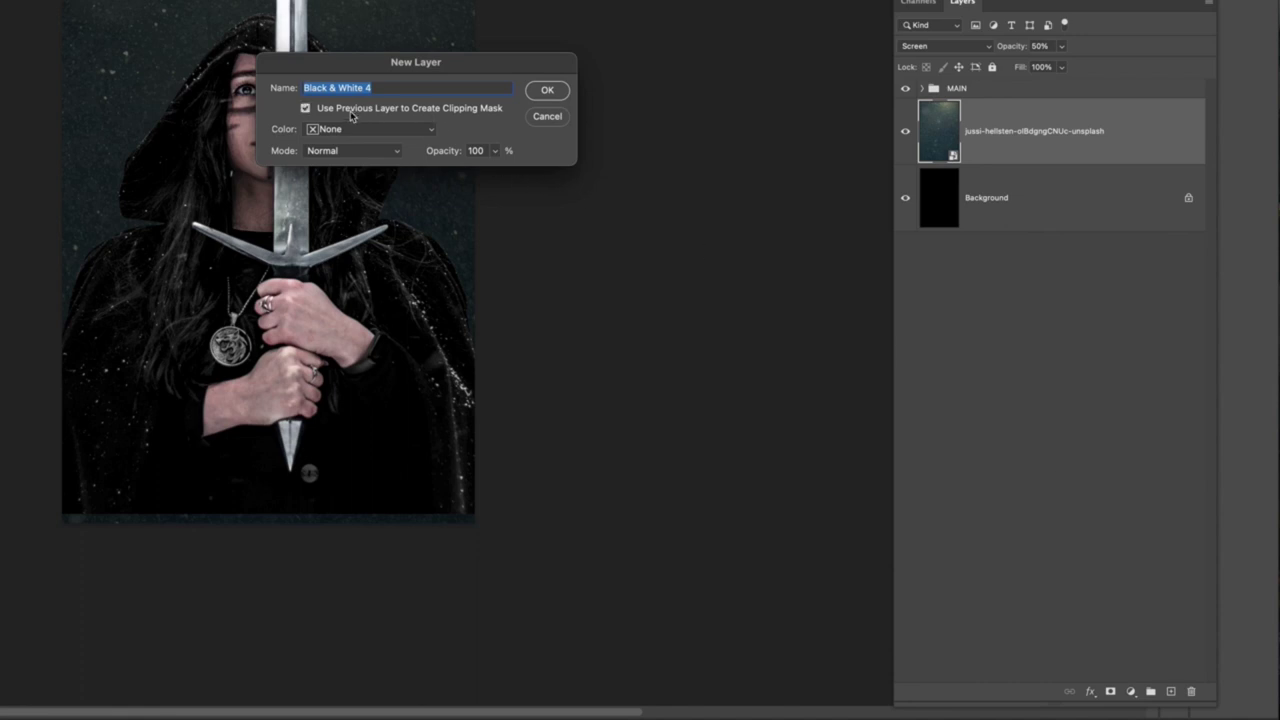
pyautogui.click(547, 91)
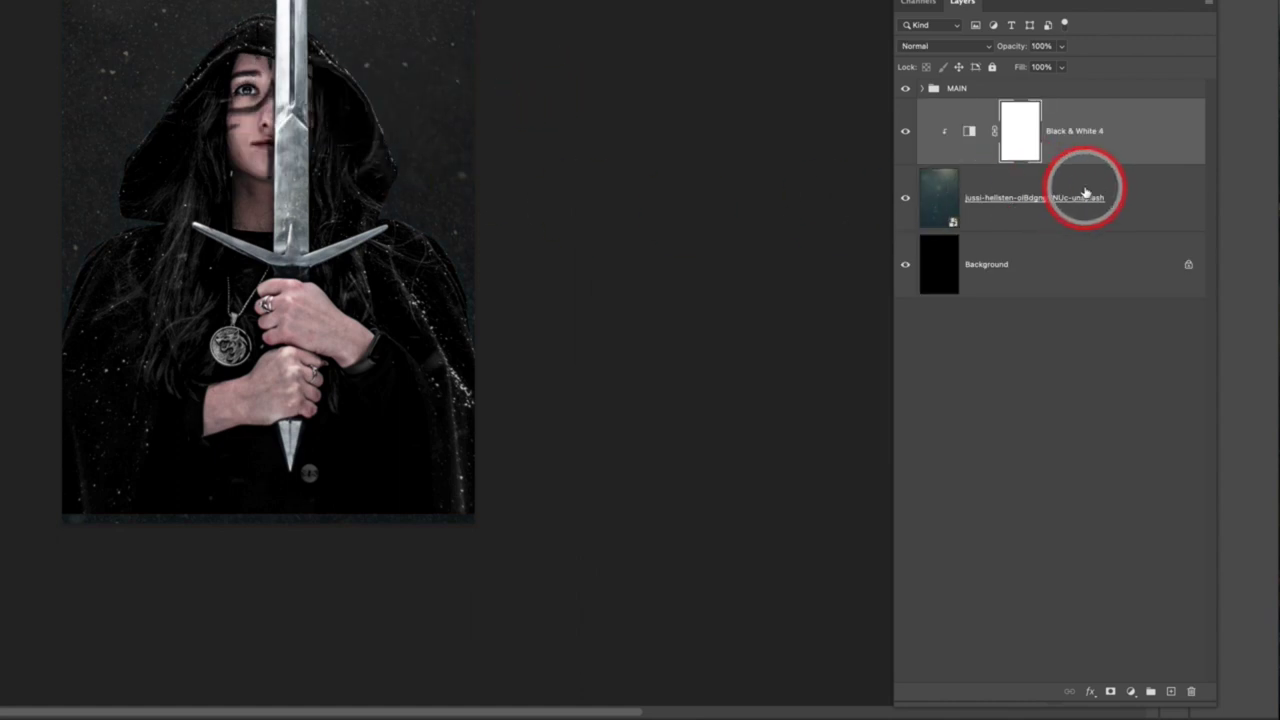
# Add a Levels adjustment to the texture with midtones at 0.59
pyautogui.click(1148, 206)
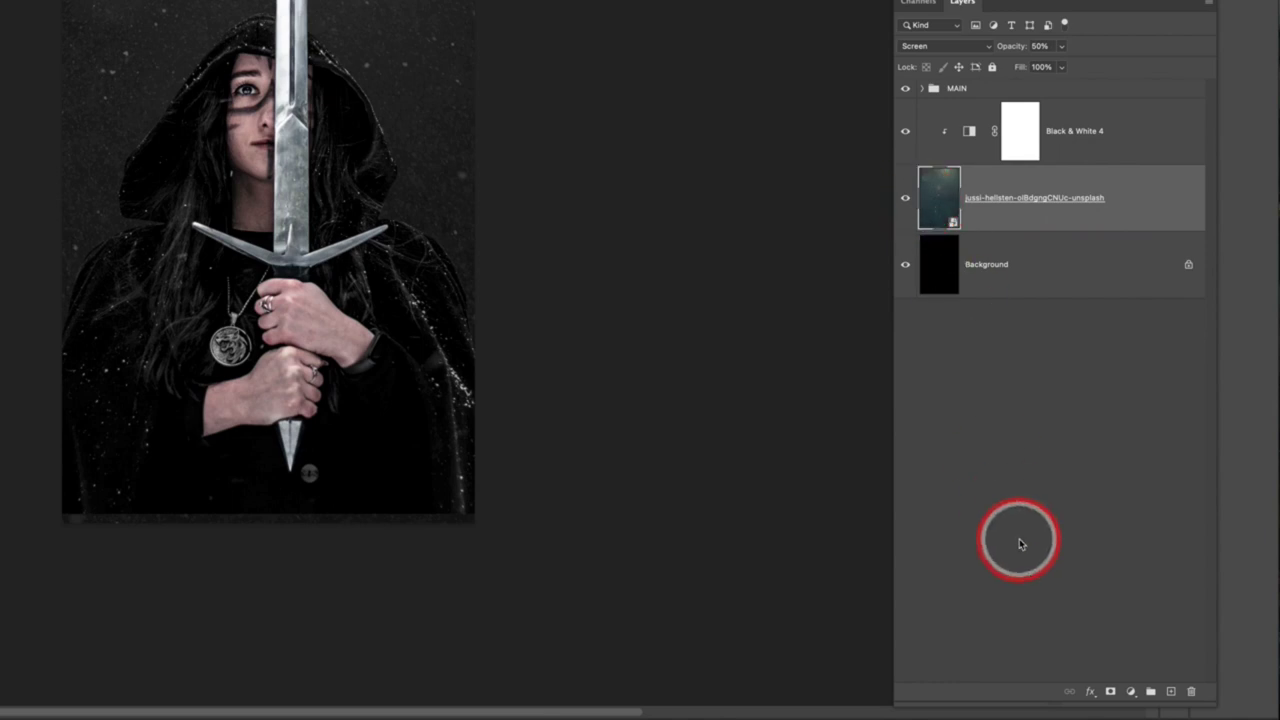
pyautogui.click(1130, 691)
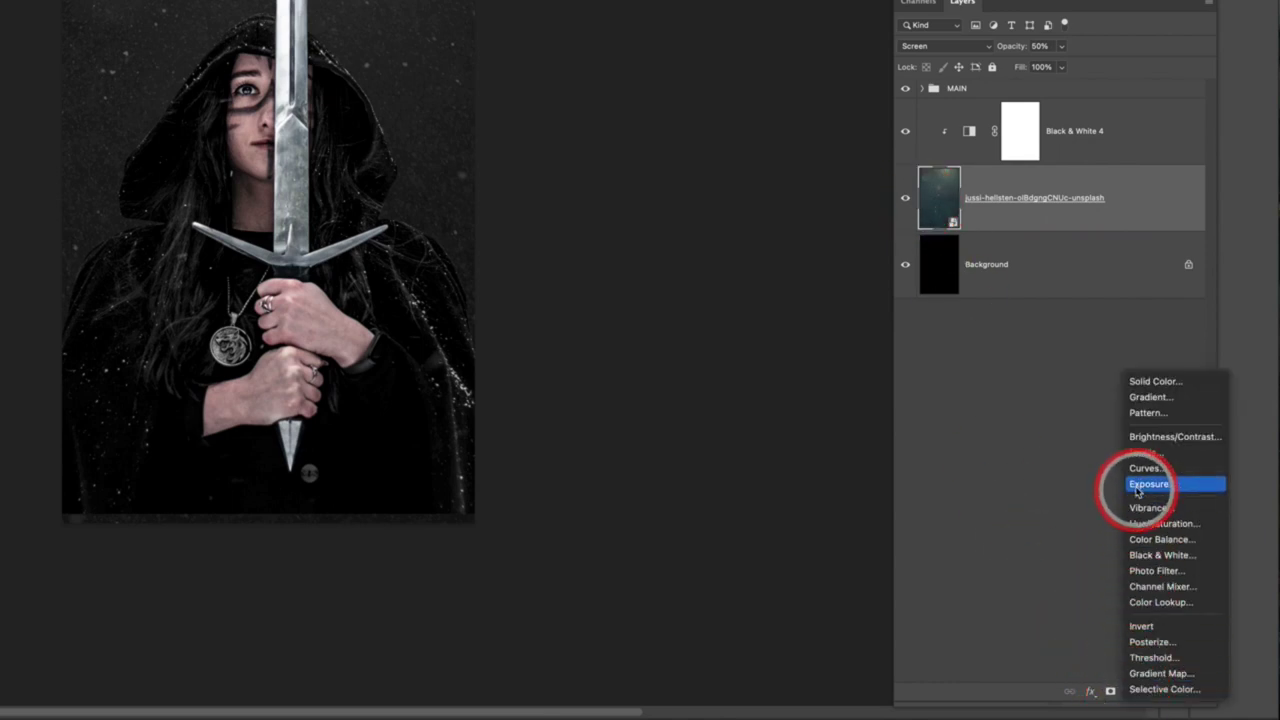
pyautogui.click(1140, 454)
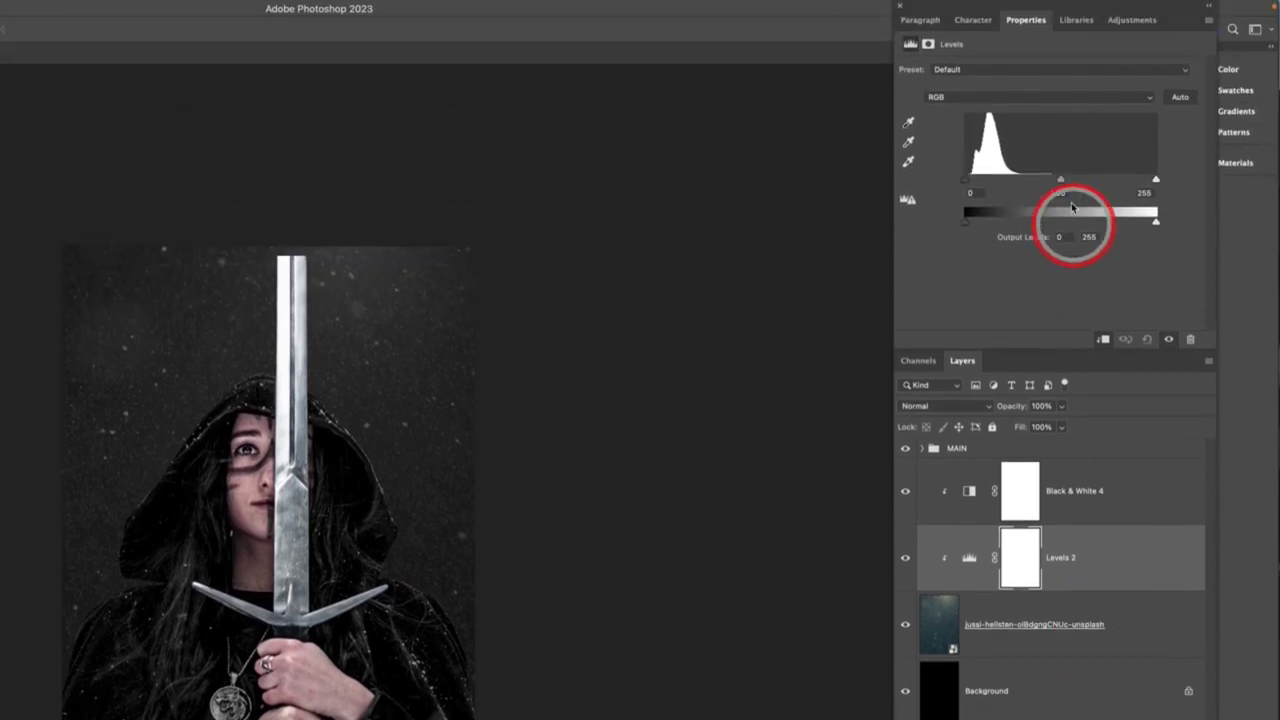
pyautogui.moveTo(1060, 180); pyautogui.dragTo(1093, 182)
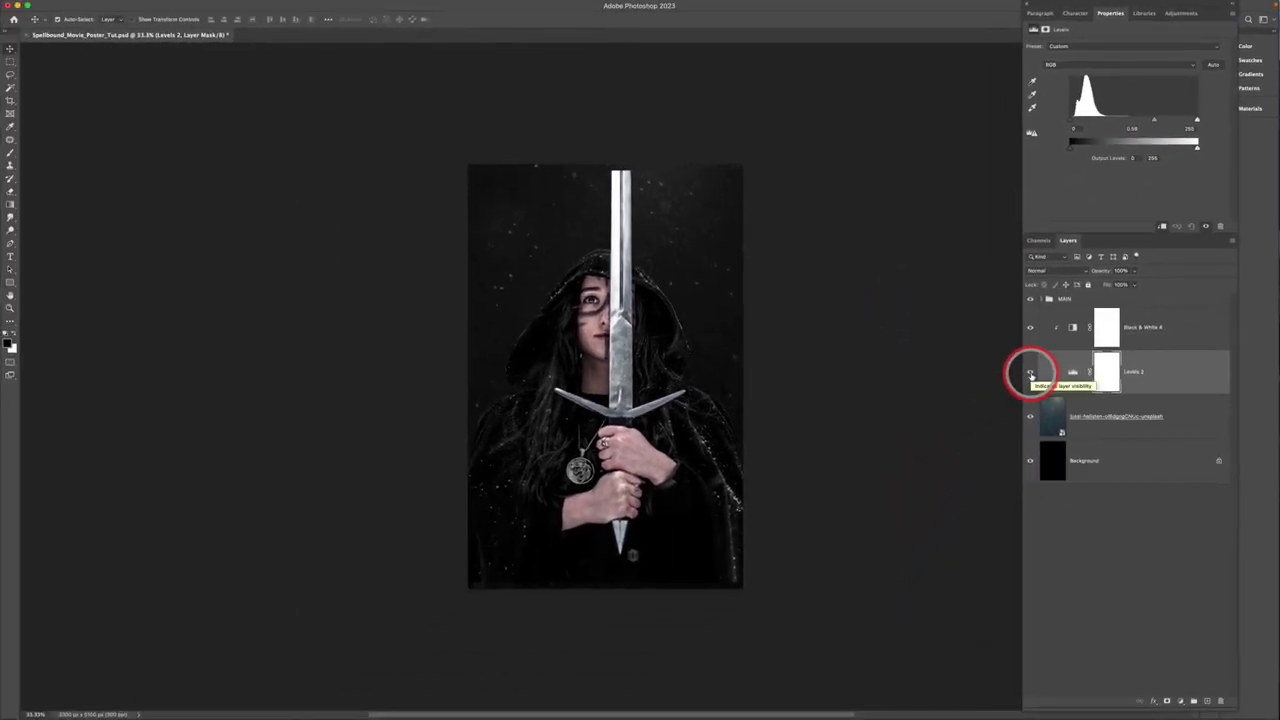
pyautogui.click(1192, 427)
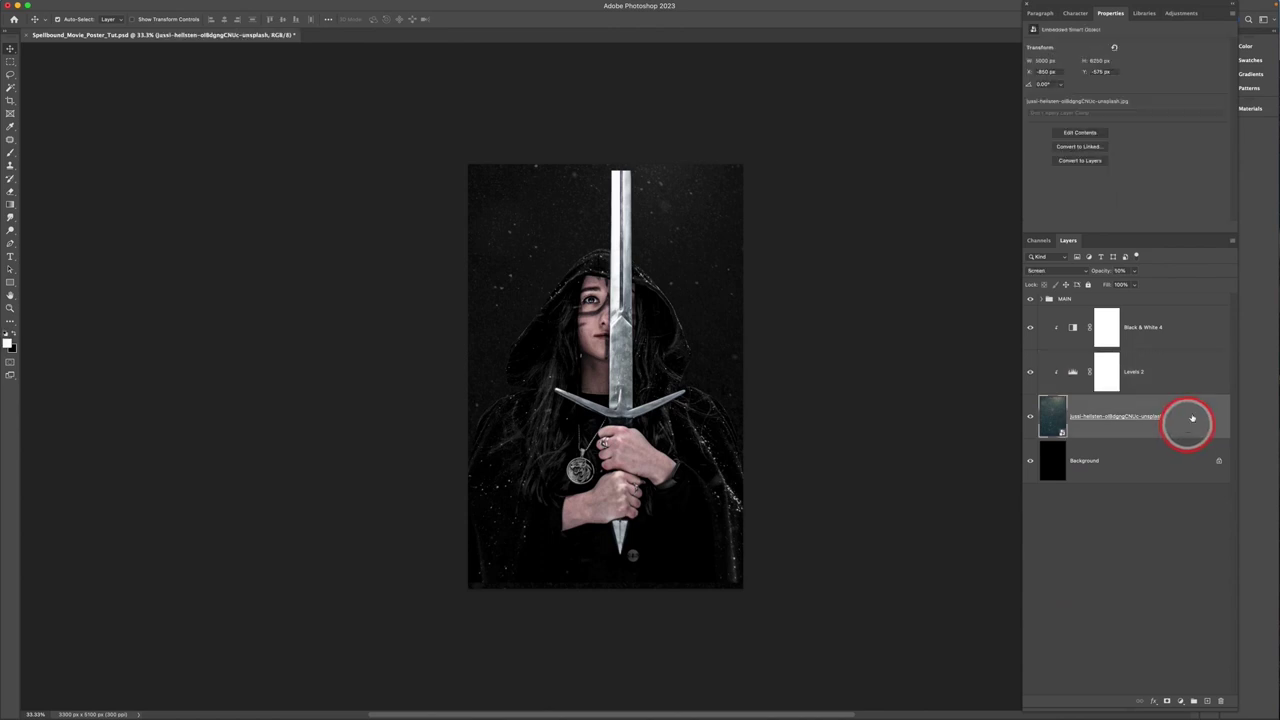
pyautogui.keyDown('shift'); pyautogui.click(1187, 335); pyautogui.keyUp('shift')
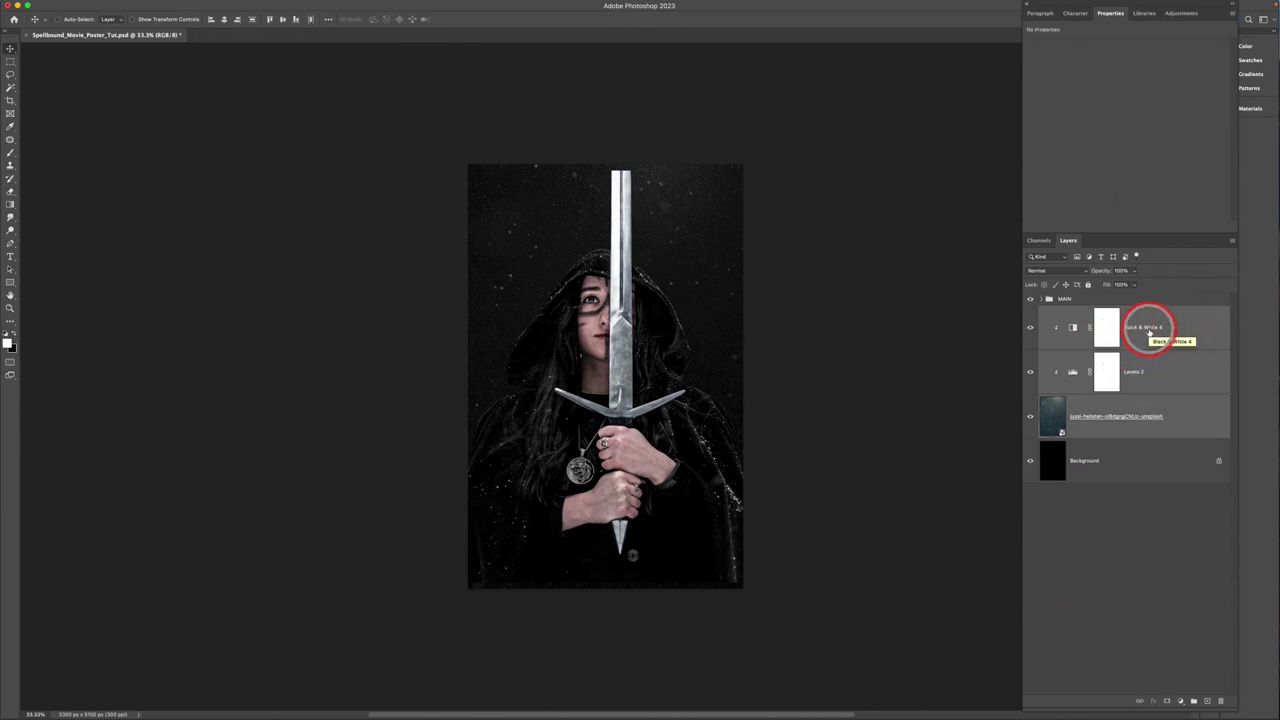
# Group the texture and its two adjustments as SNOW BACK
pyautogui.press('super+g')
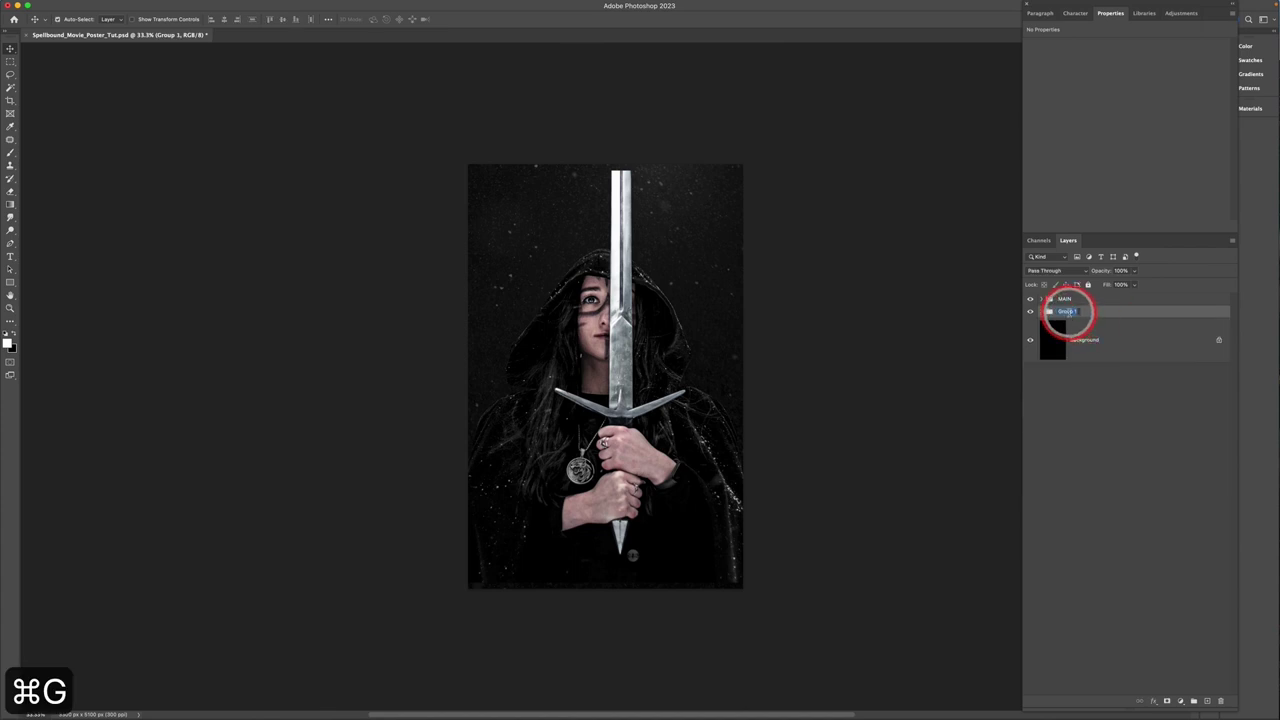
pyautogui.write('SNOW BACK')
pyautogui.press('Return')
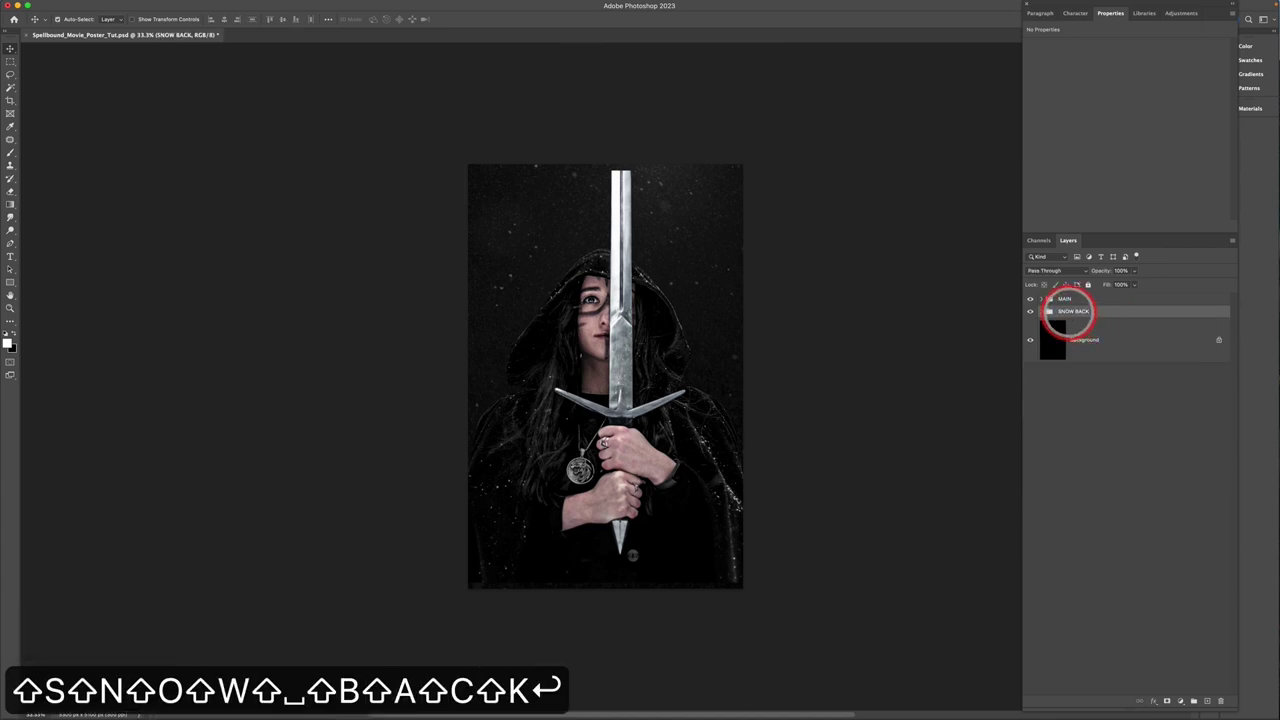
pyautogui.press('v')
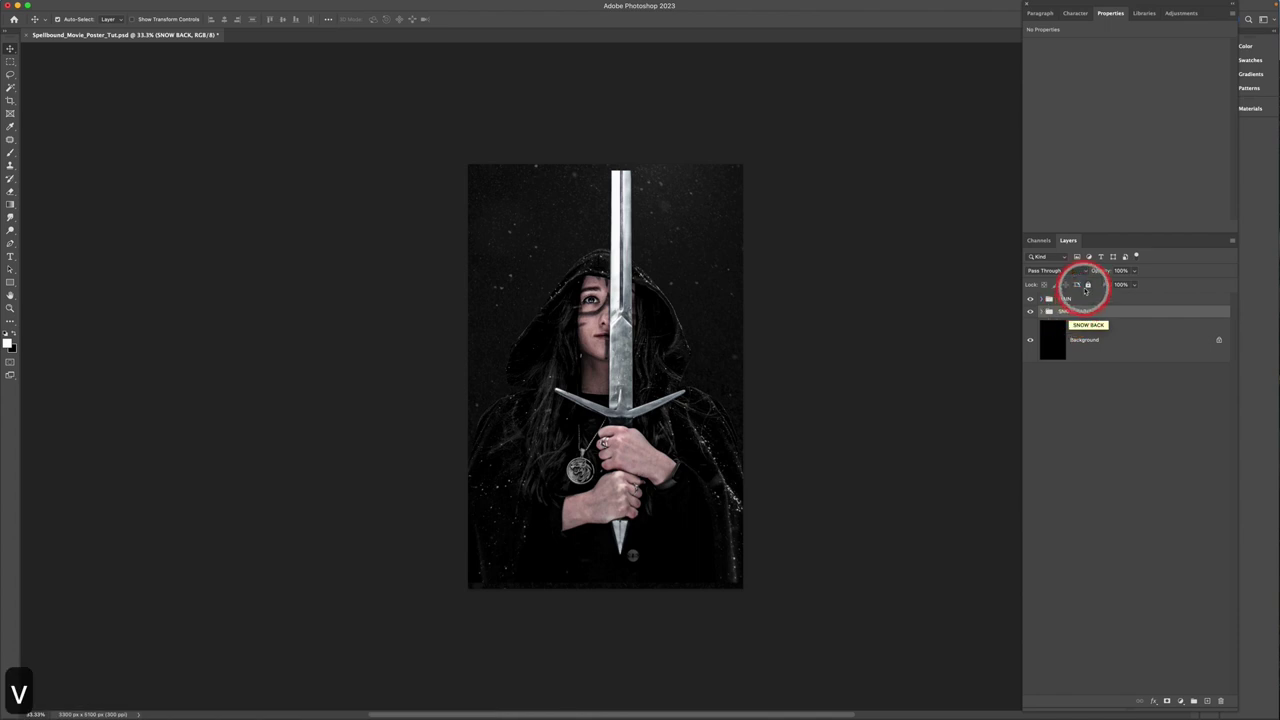
# Enlarge the MAIN group slightly and nudge it upward
pyautogui.click(1088, 298)
pyautogui.press('v')
pyautogui.press('super+t')
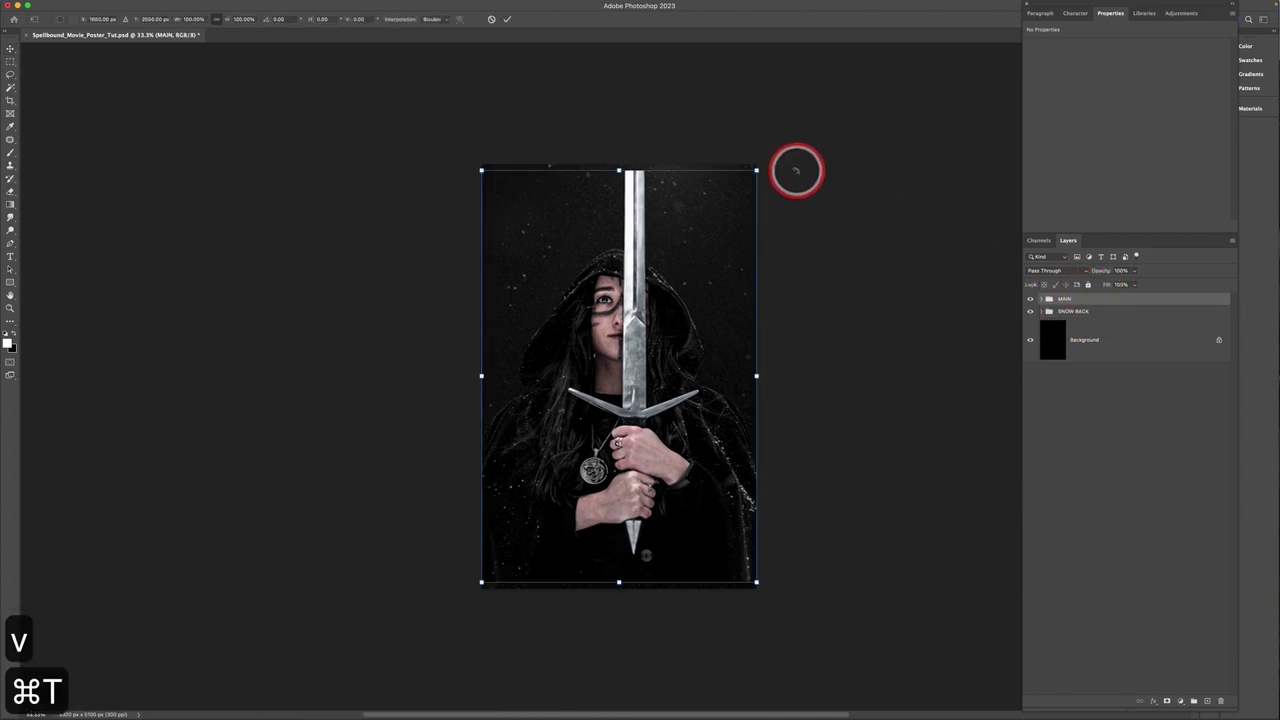
pyautogui.moveTo(757, 170); pyautogui.dragTo(762, 162)
pyautogui.moveTo(740, 246); pyautogui.dragTo(741, 238)
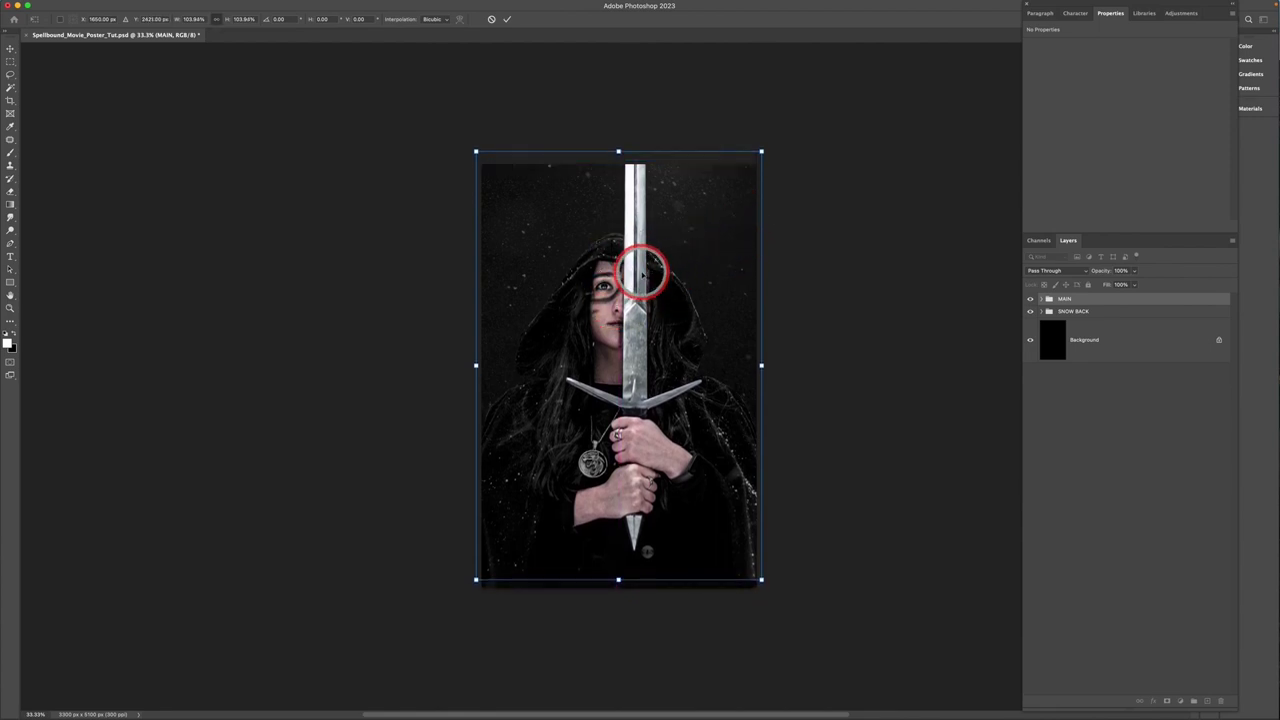
pyautogui.press('Return')
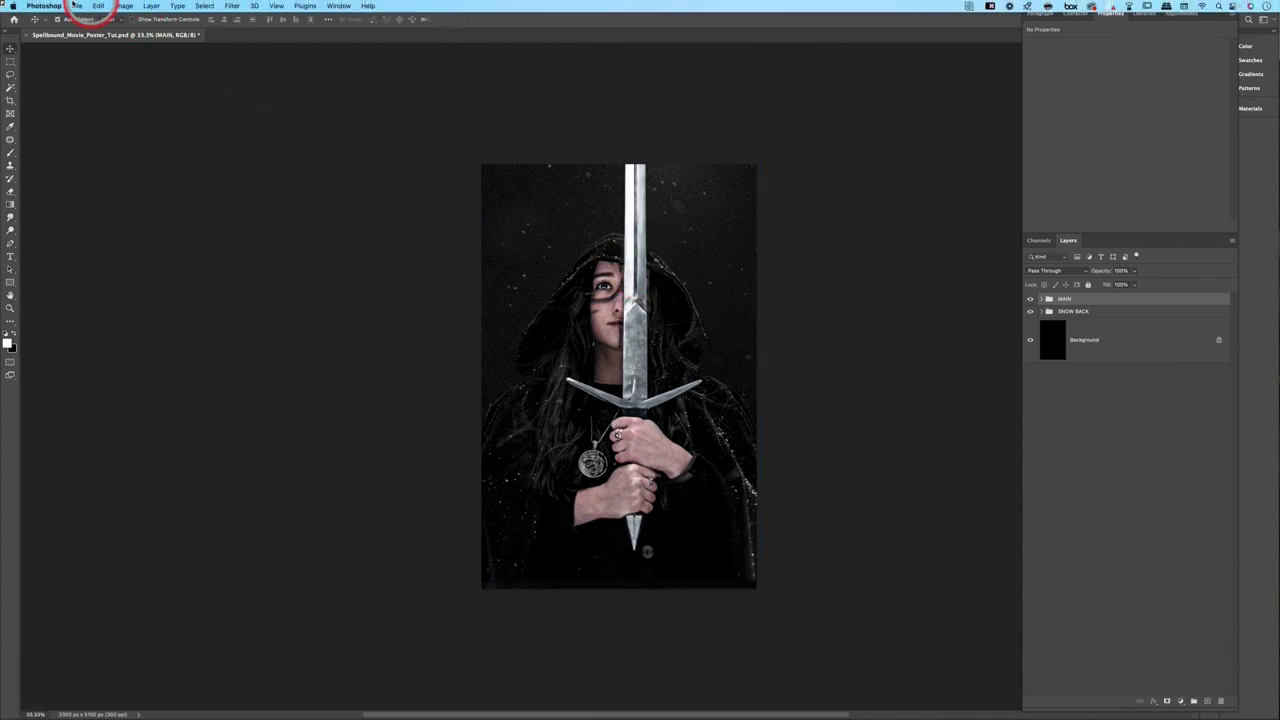
# Place the jessica-fadel snow bokeh photo as an embedded image
pyautogui.click(76, 5)
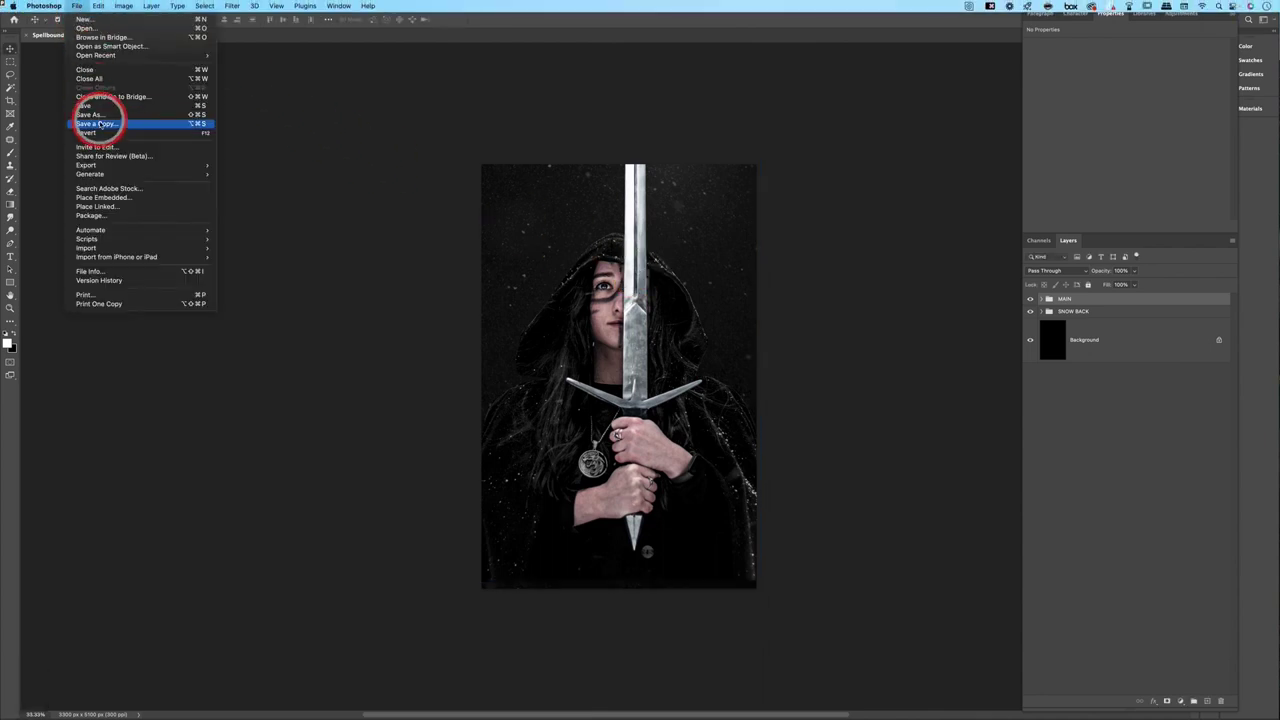
pyautogui.click(100, 198)
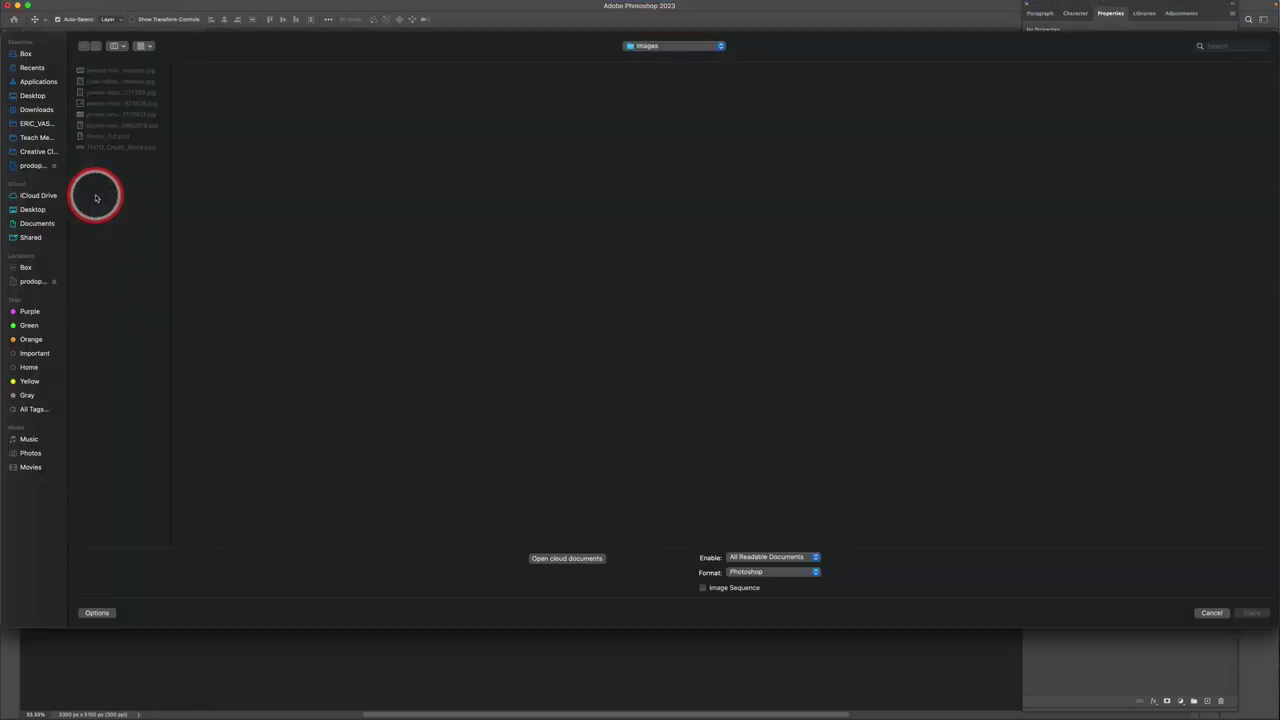
pyautogui.click(120, 71)
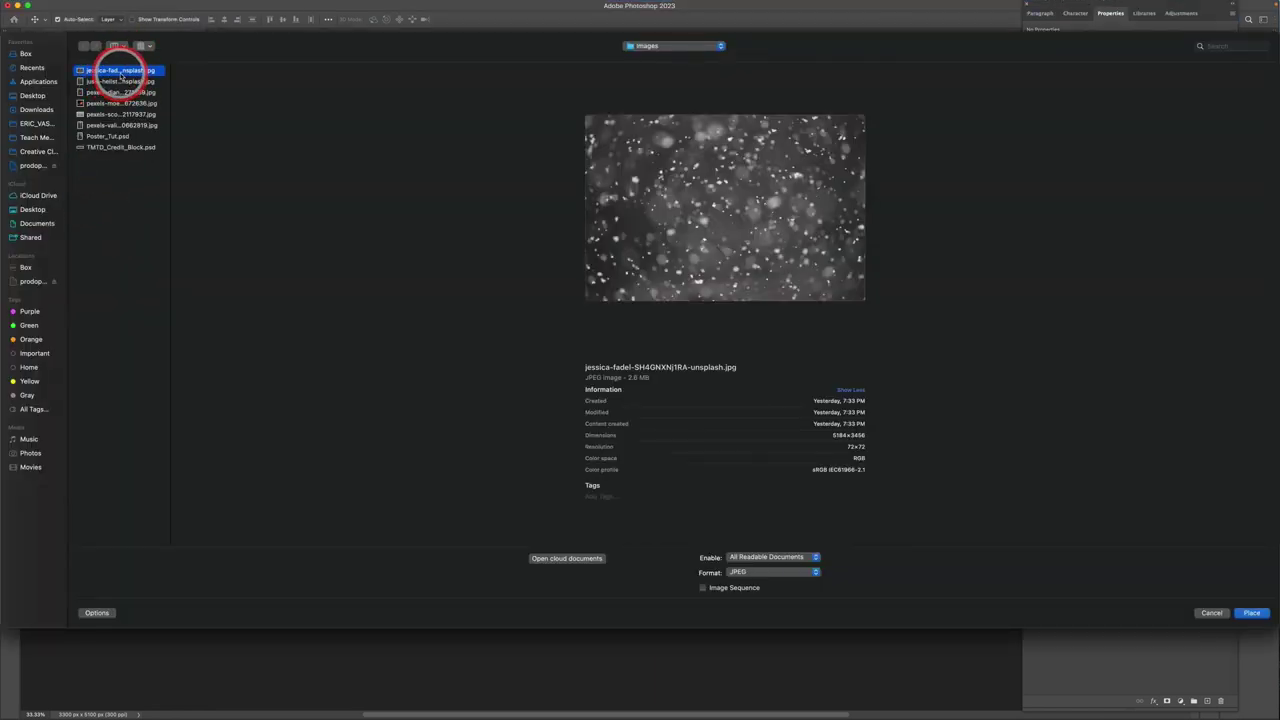
pyautogui.doubleClick(117, 74)
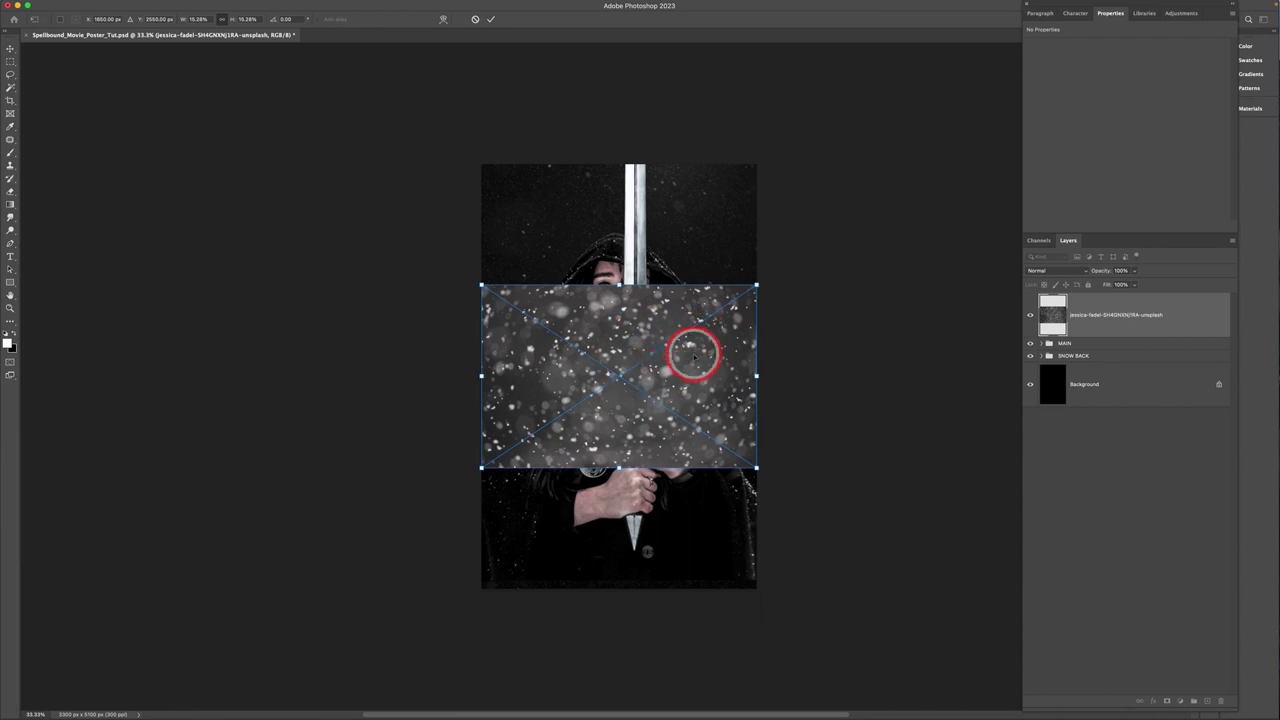
# Rotate the snow photo 90° clockwise and scale it to fill the canvas
pyautogui.rightClick(630, 325)
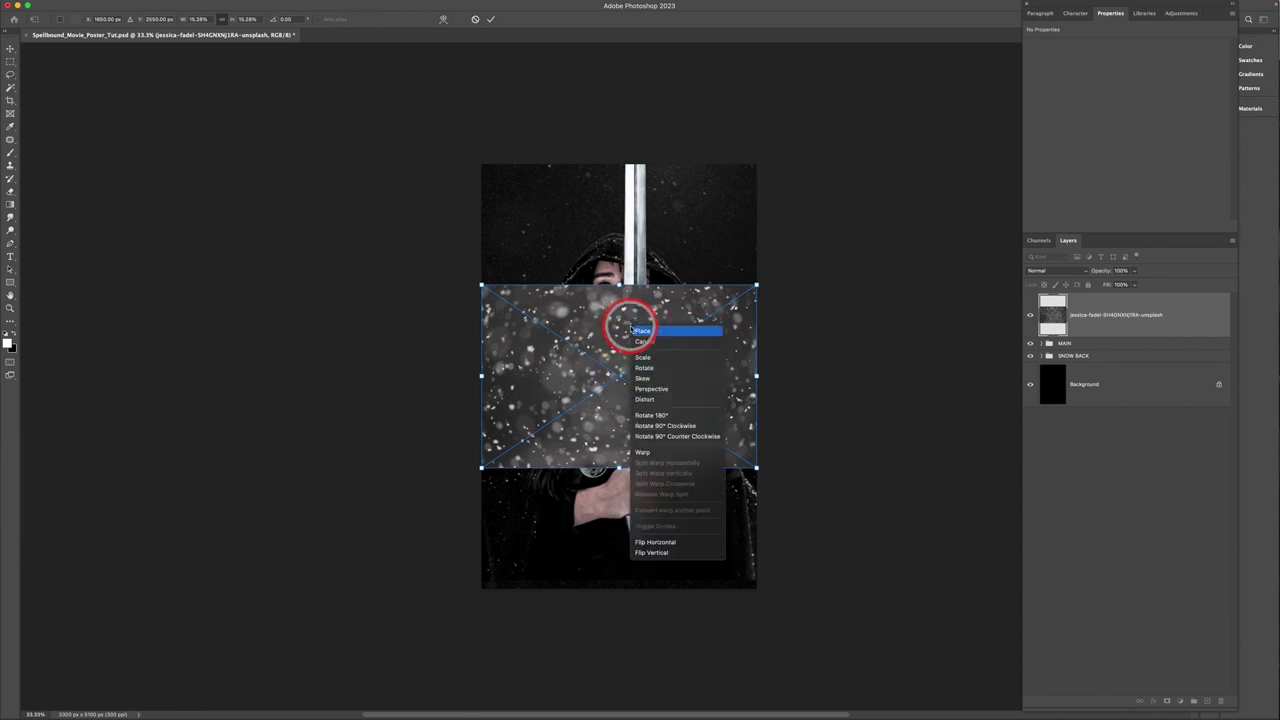
pyautogui.click(680, 428)
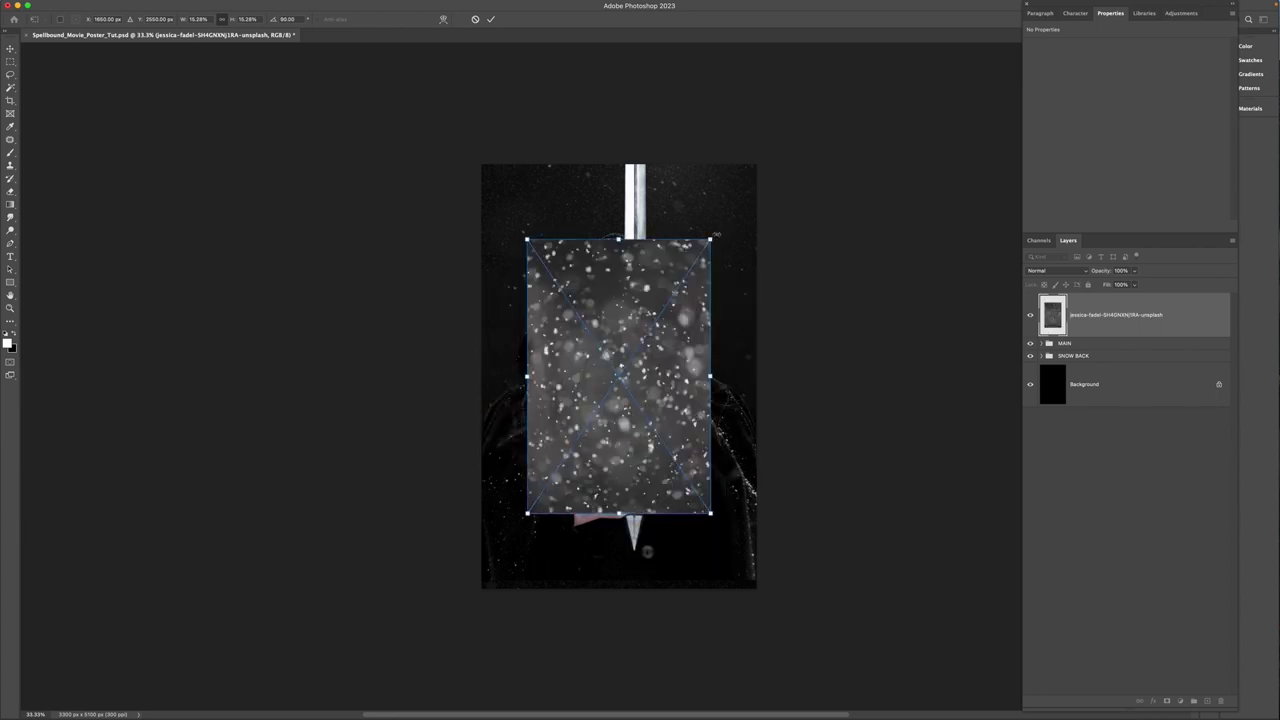
pyautogui.moveTo(712, 241); pyautogui.dragTo(797, 143)
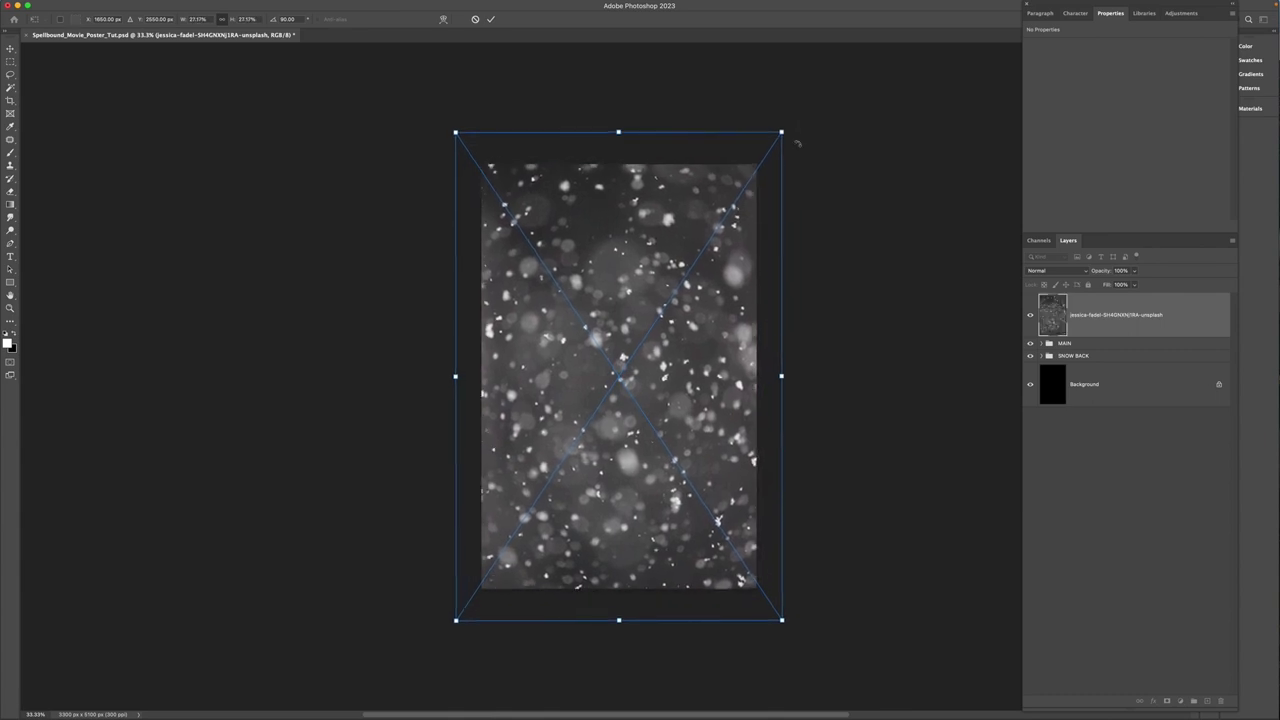
pyautogui.press('Return')
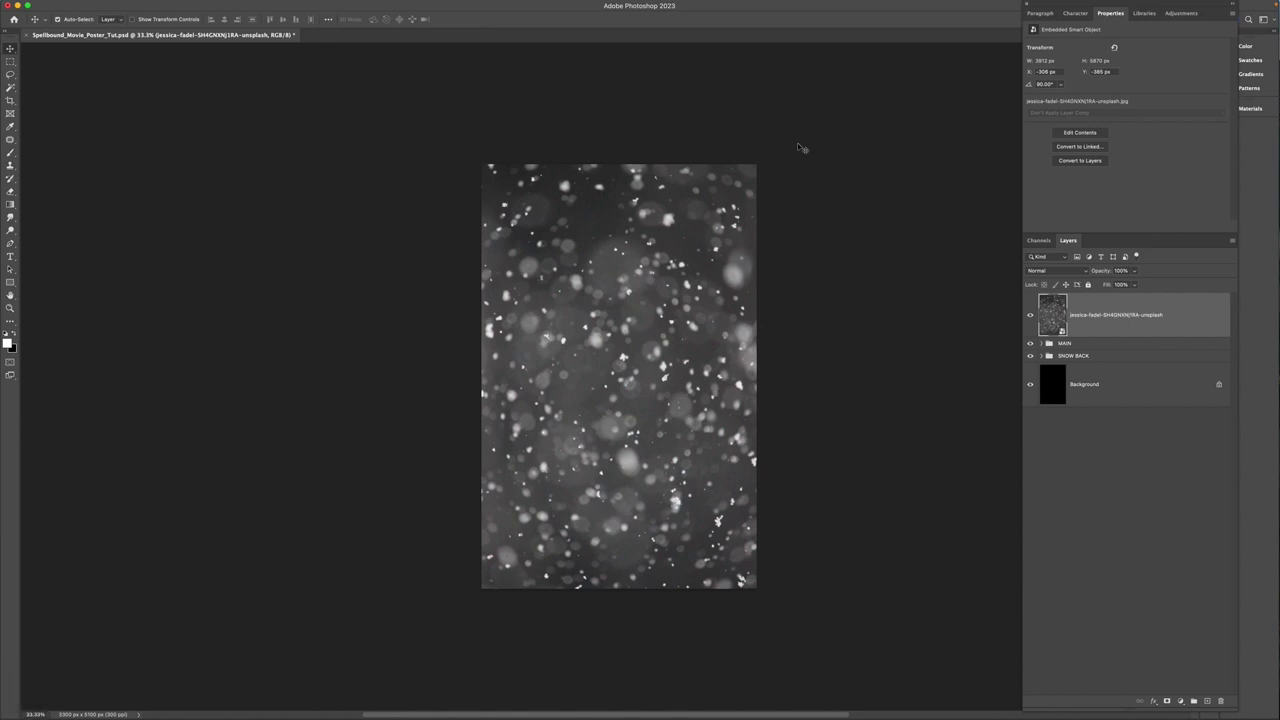
pyautogui.click(1040, 271)
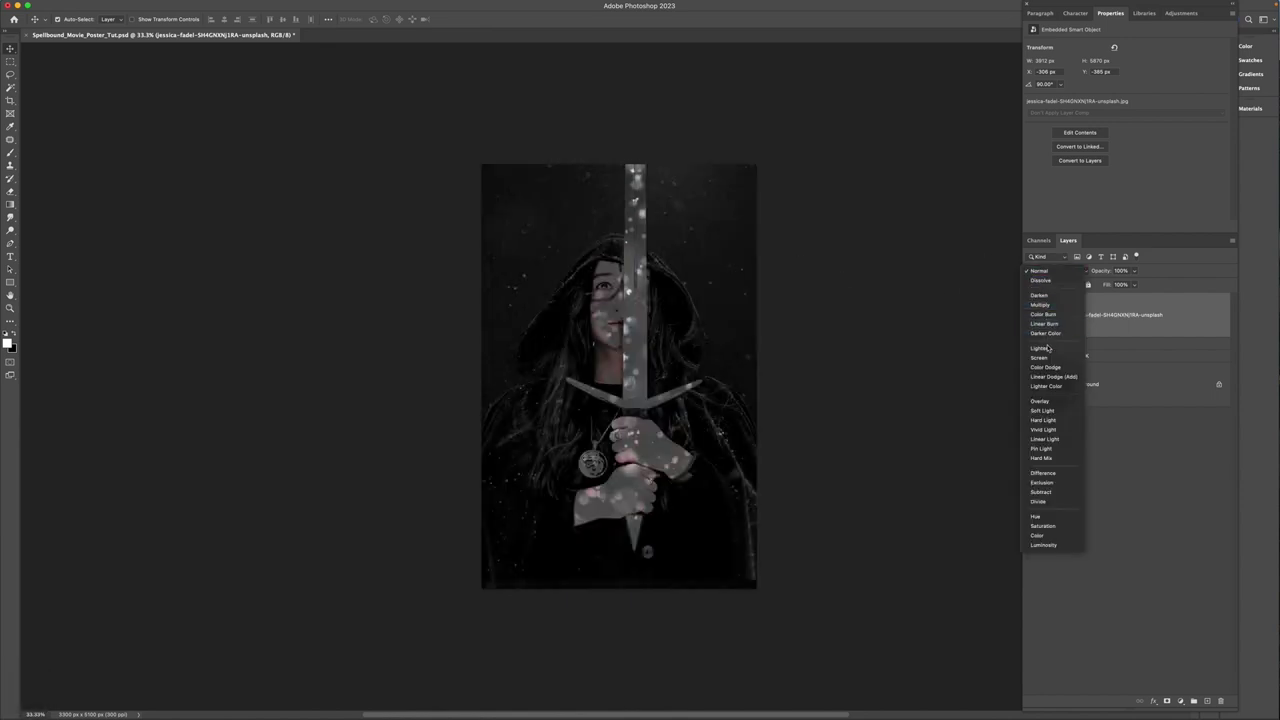
# Set the snow layer to Screen and clip a Levels adjustment at 81, 0.83, 255
pyautogui.click(1045, 359)
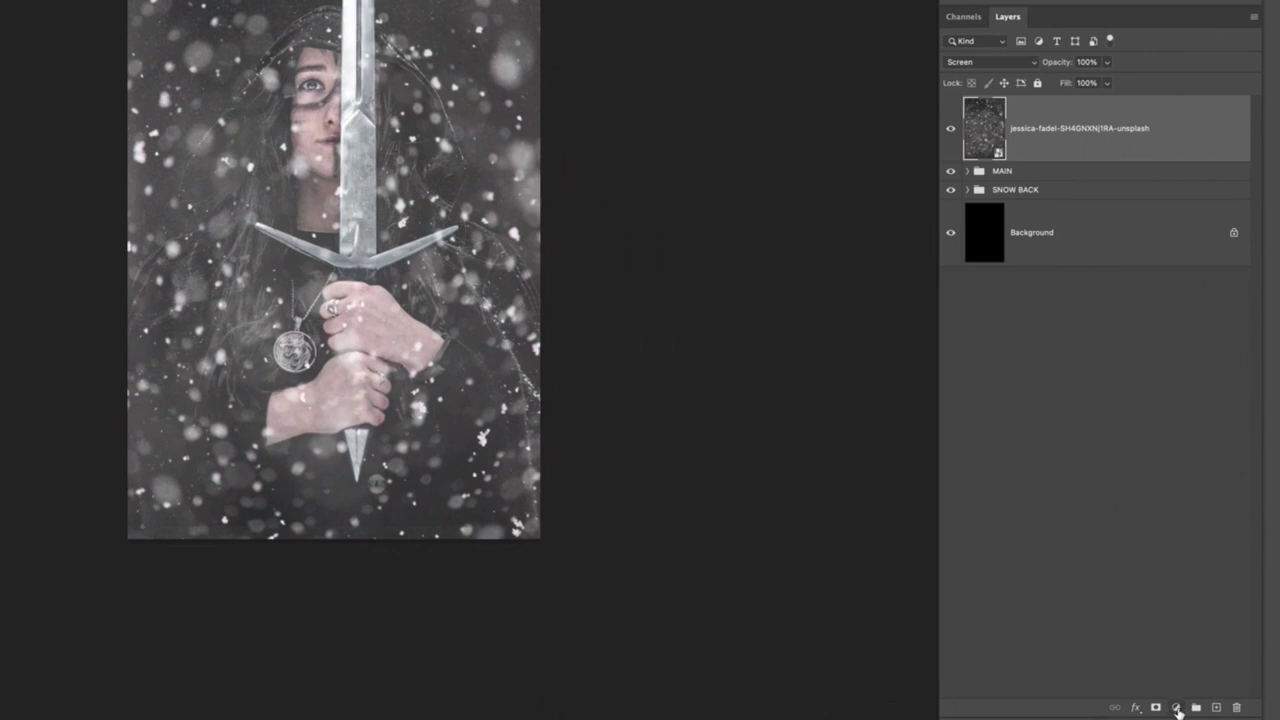
pyautogui.click(1177, 706)
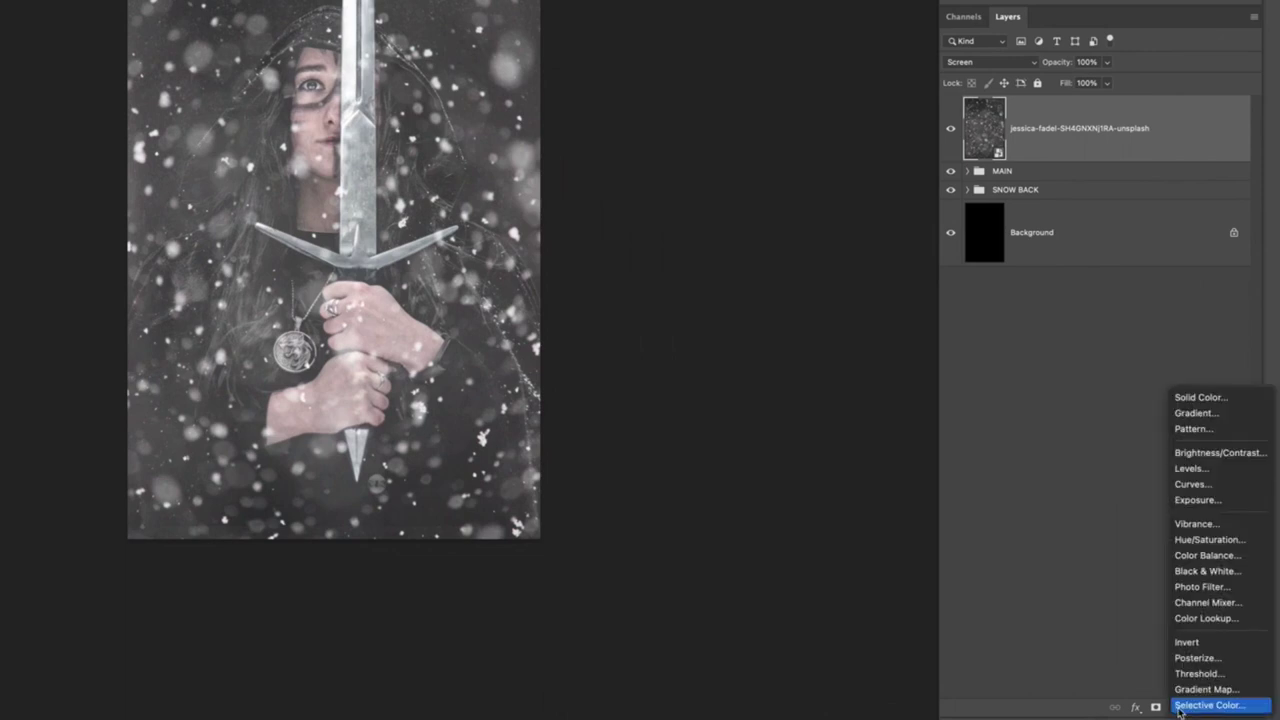
pyautogui.keyDown('alt'); pyautogui.click(1191, 468); pyautogui.keyUp('alt')
pyautogui.click(430, 128)
pyautogui.click(590, 106)
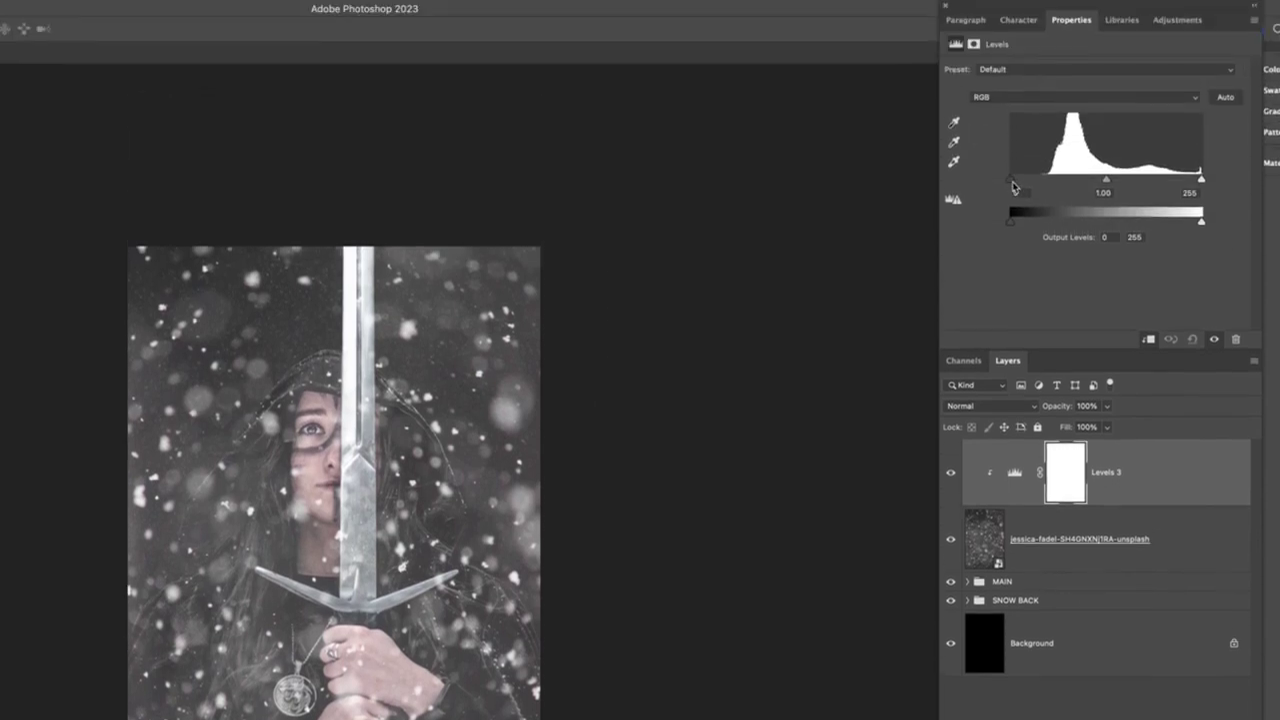
pyautogui.moveTo(1013, 186); pyautogui.dragTo(1071, 179)
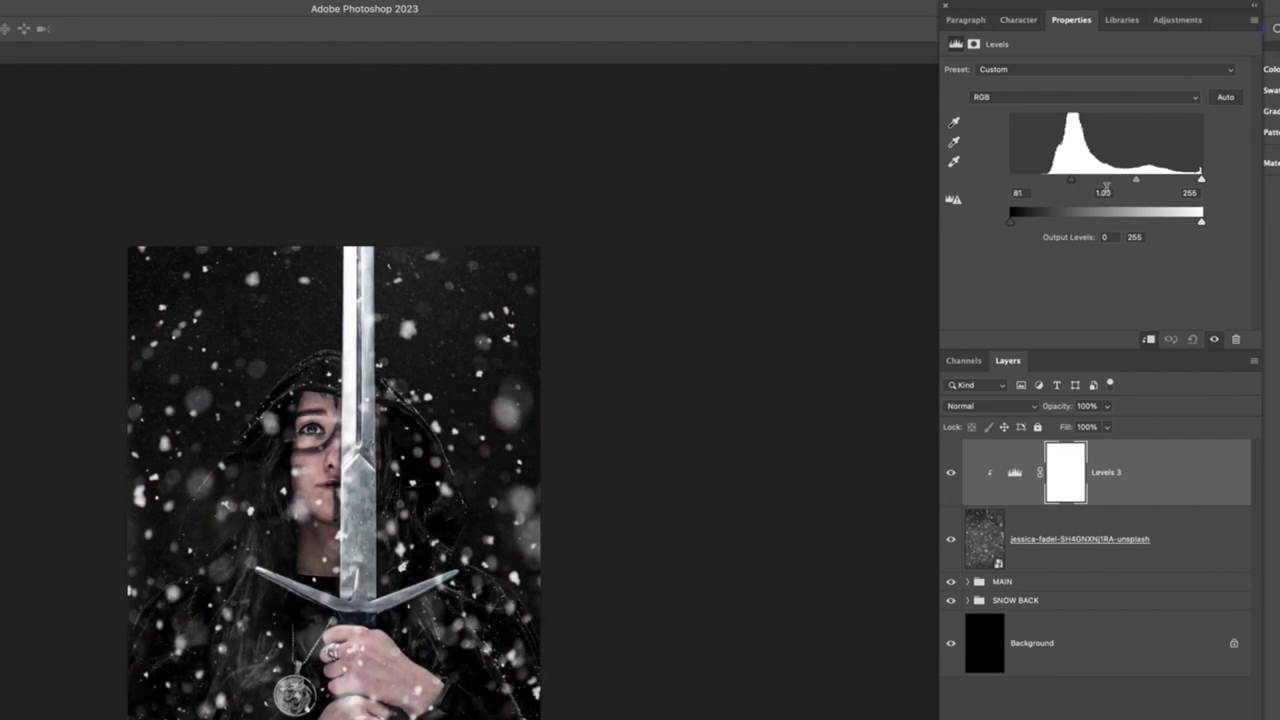
pyautogui.moveTo(1132, 179); pyautogui.dragTo(1145, 183)
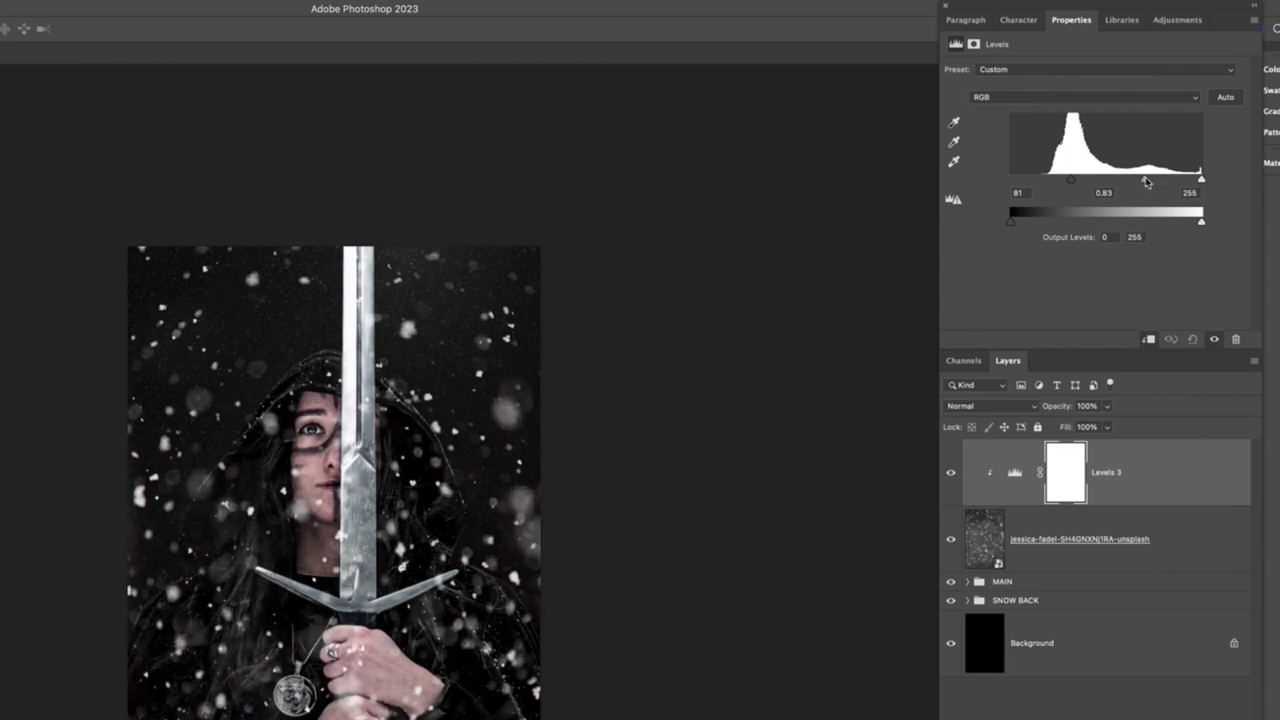
# Toggle Levels 3 on and off to compare the snow before and after
pyautogui.click(950, 474)
pyautogui.click(950, 475)
pyautogui.click(950, 476)
pyautogui.click(950, 476)
pyautogui.click(950, 477)
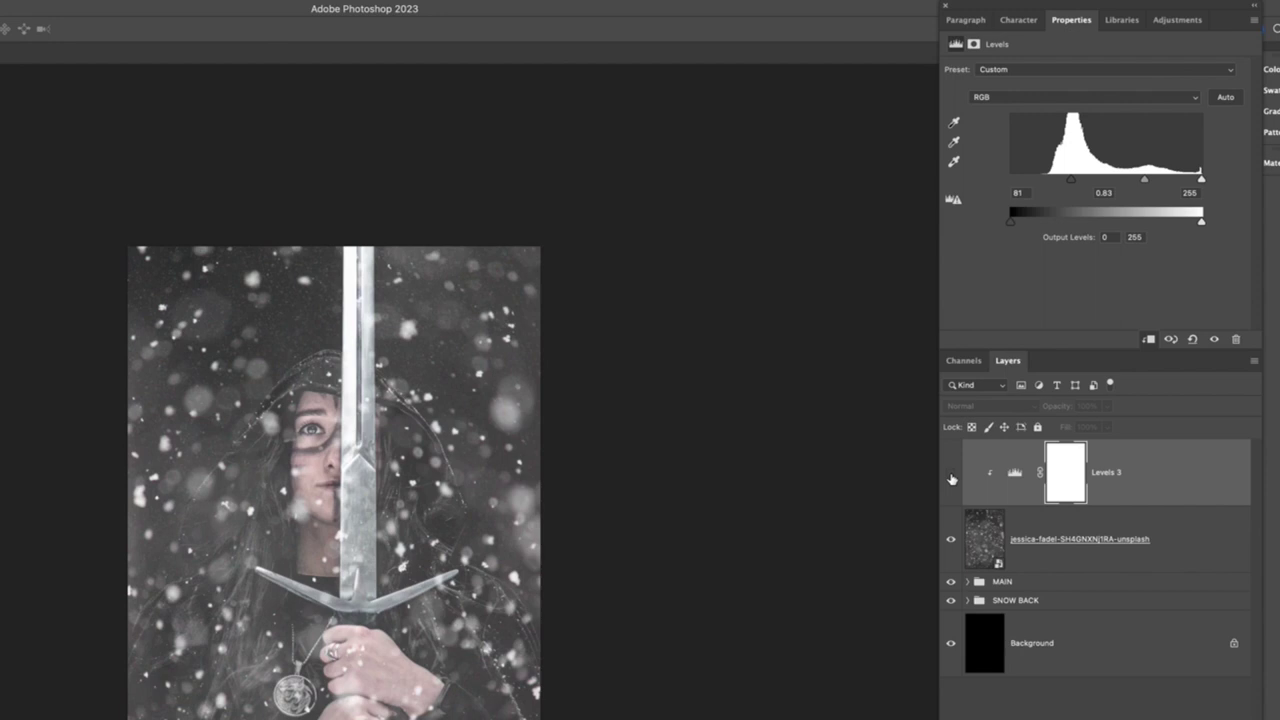
pyautogui.click(951, 477)
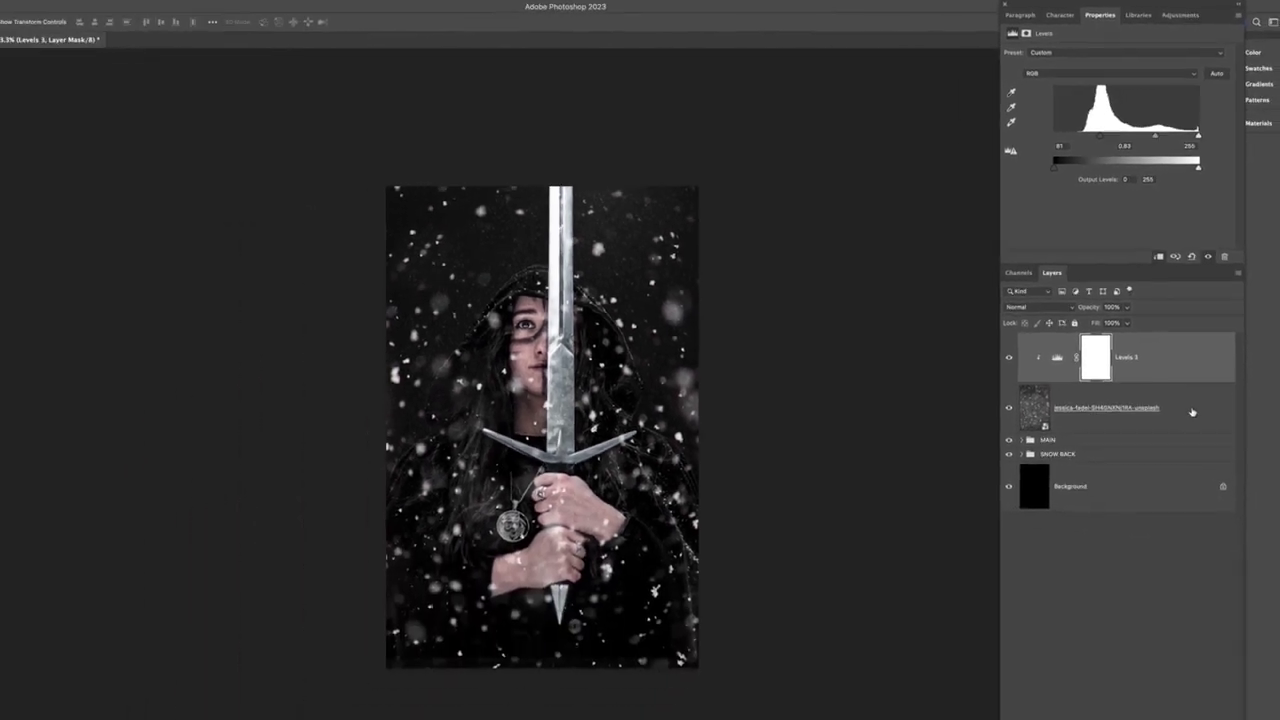
pyautogui.click(1183, 545)
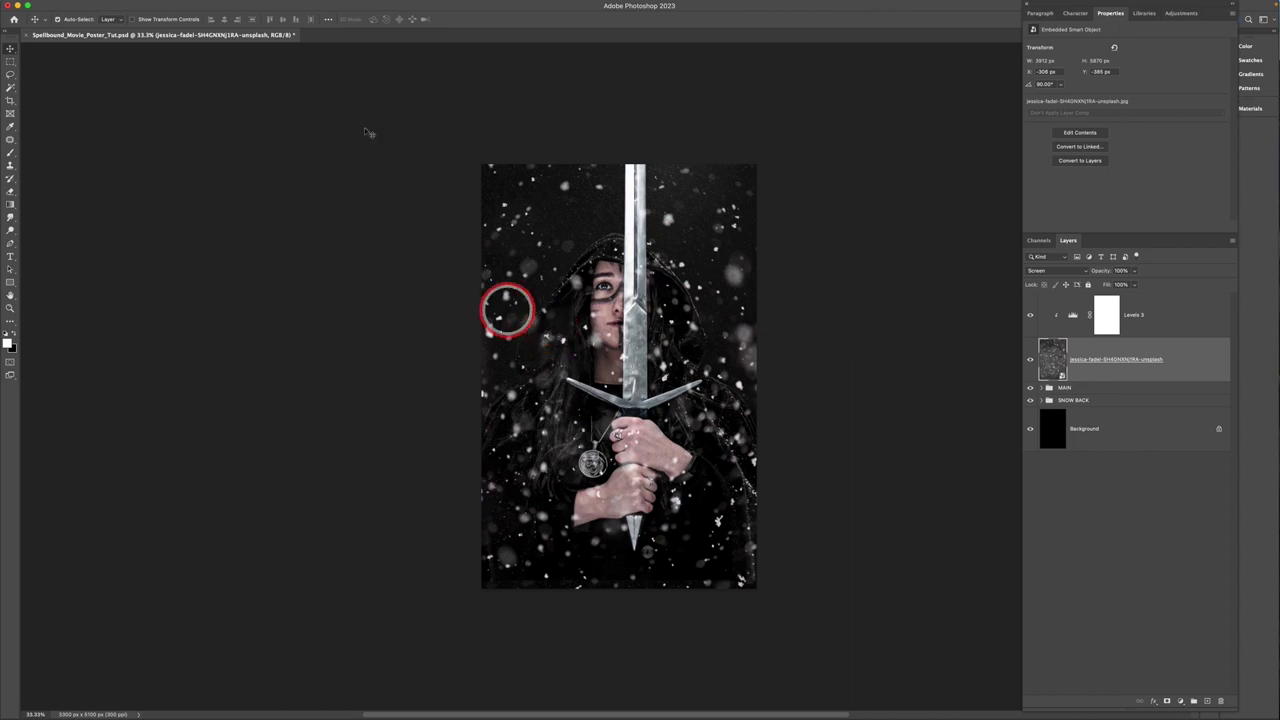
# Apply a 68-pixel Motion Blur to the snow photo
pyautogui.click(238, 6)
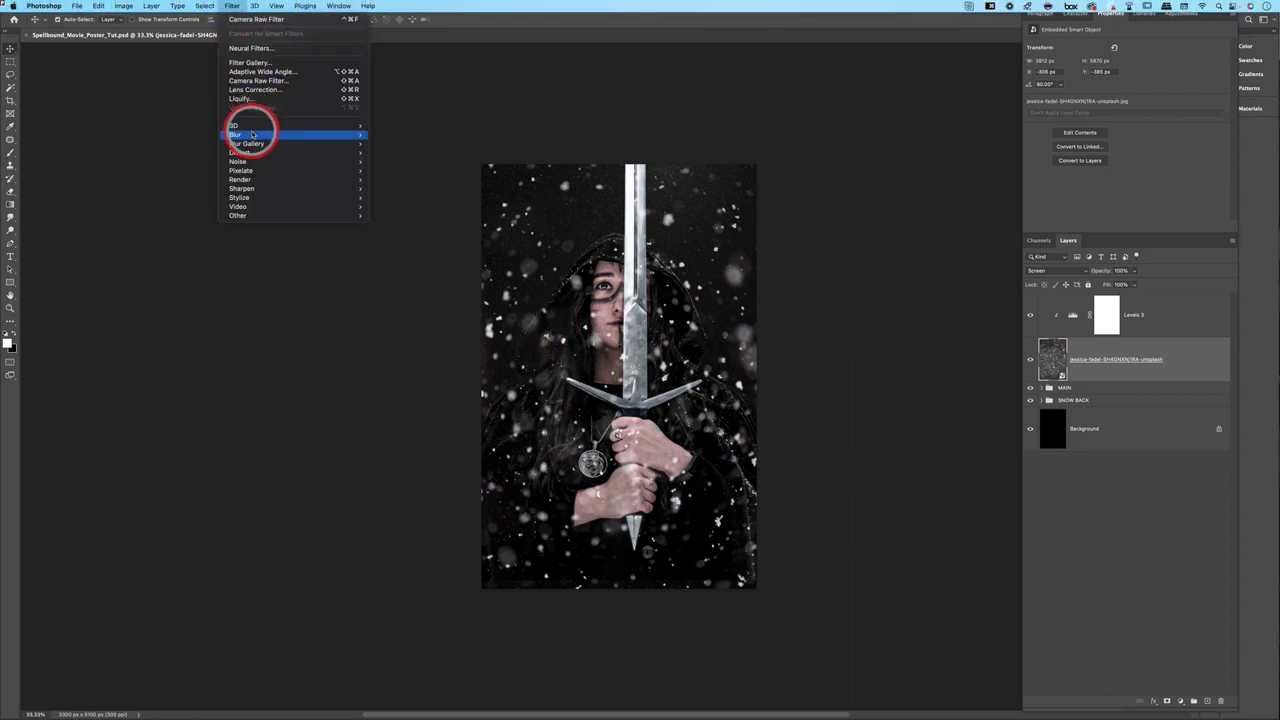
pyautogui.moveTo(250, 135)
pyautogui.click(413, 189)
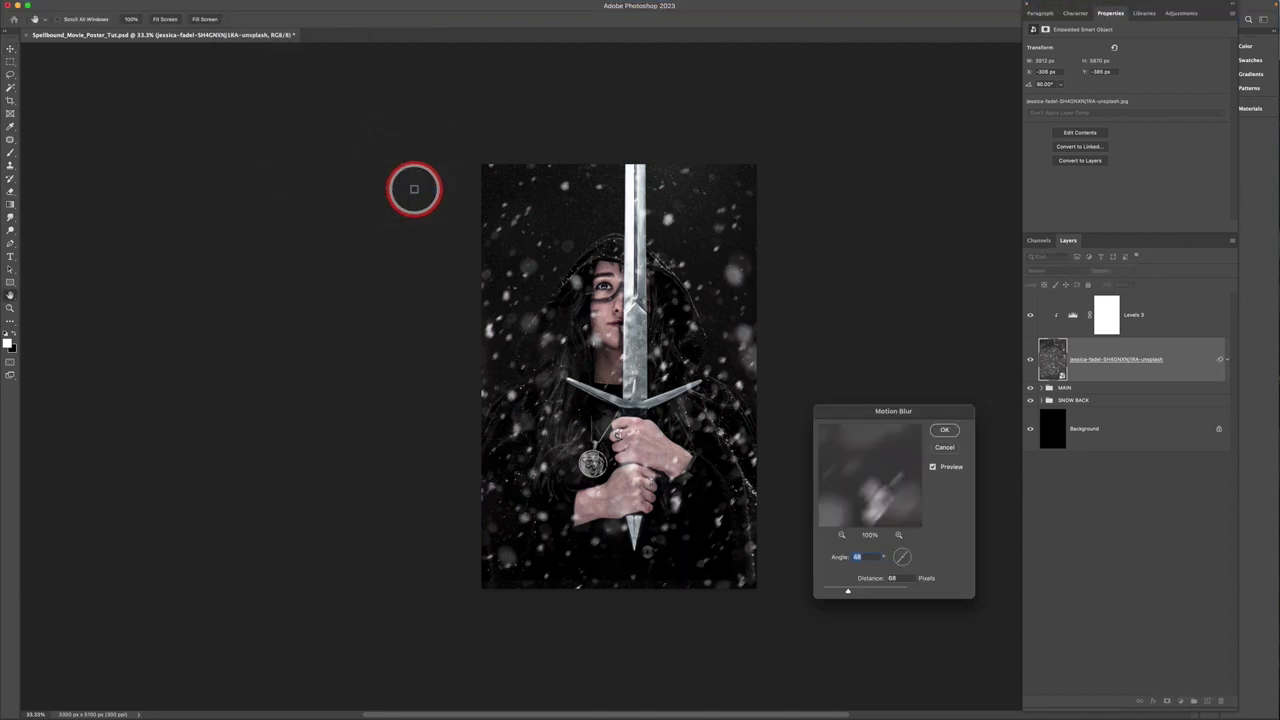
pyautogui.moveTo(866, 410); pyautogui.dragTo(728, 249)
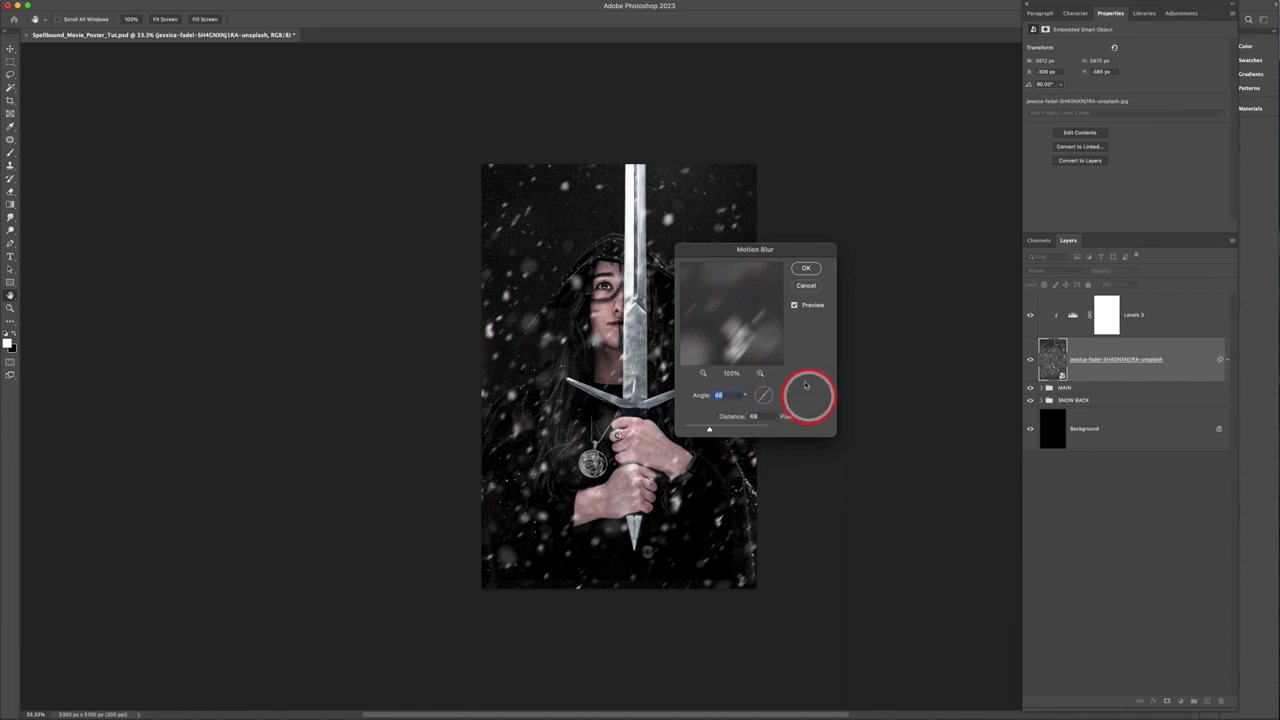
pyautogui.click(806, 268)
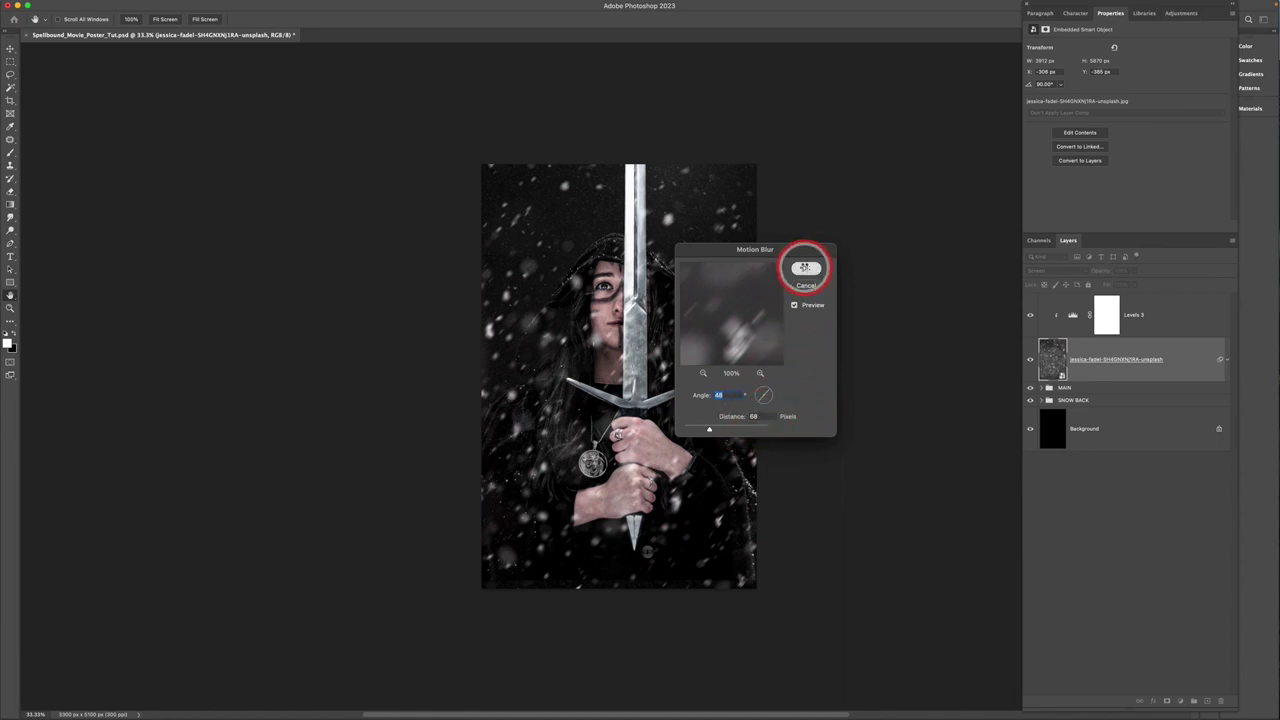
pyautogui.click(1228, 360)
# Group the snow photo and its Levels as SNOW FRONT, then save the poster
pyautogui.keyDown('shift'); pyautogui.click(1162, 318); pyautogui.keyUp('shift')
pyautogui.press('super+g')
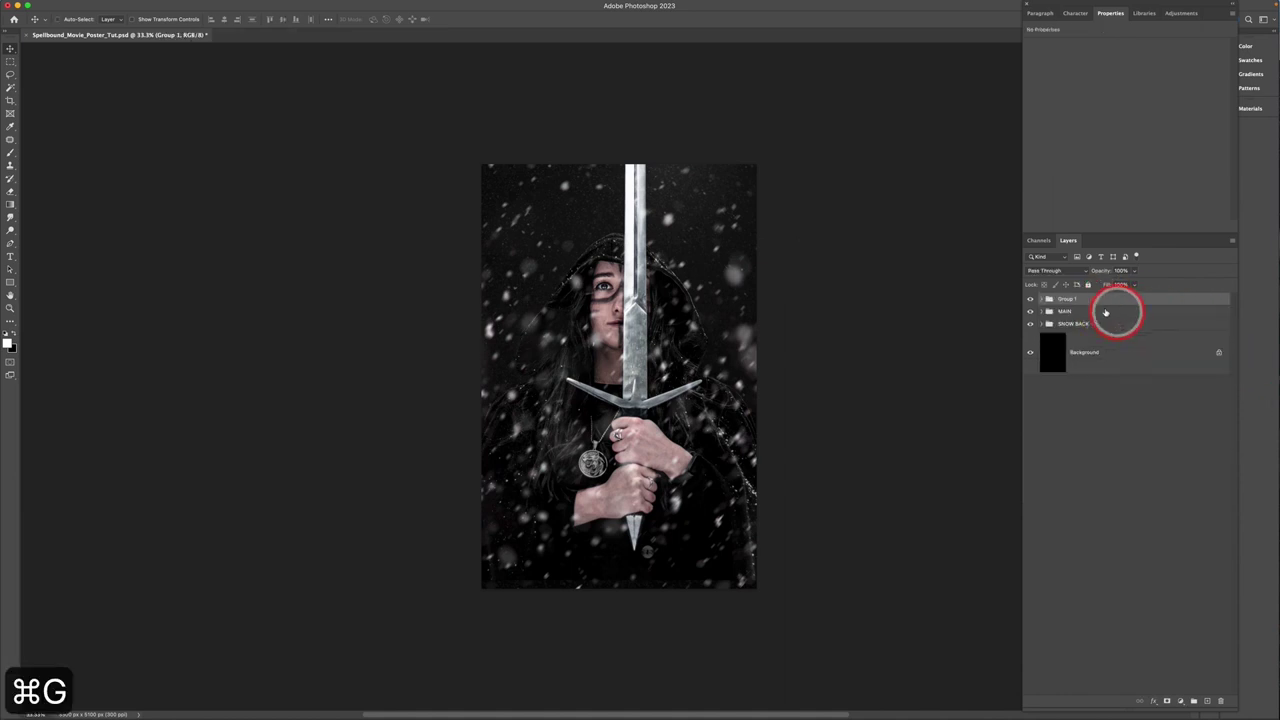
pyautogui.write('SNOW FRONT')
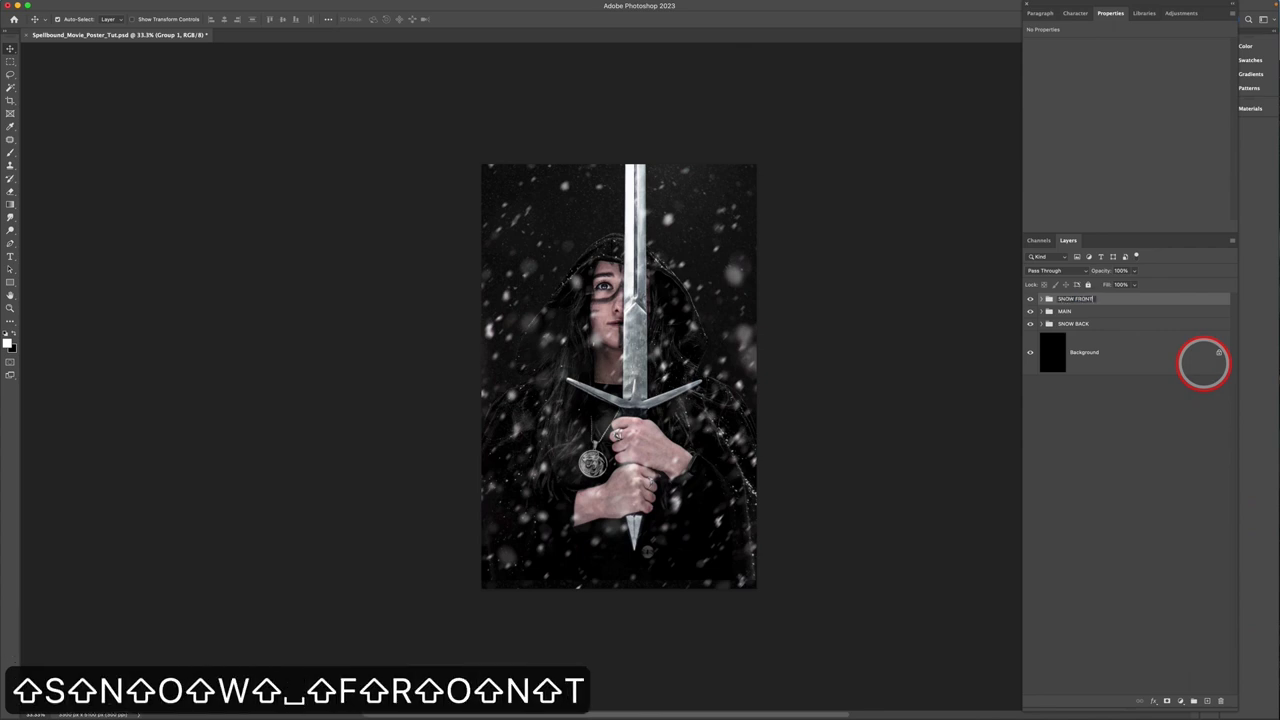
pyautogui.press('Return')
pyautogui.press('v')
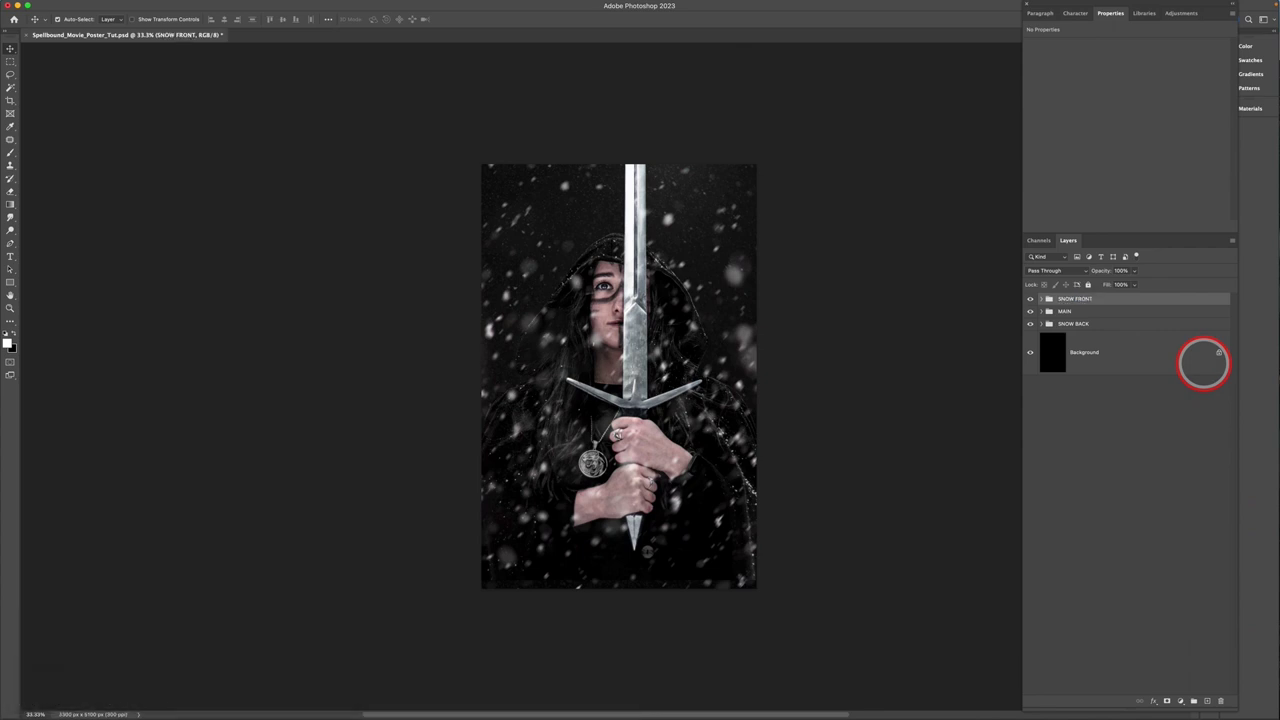
pyautogui.press('super+s')
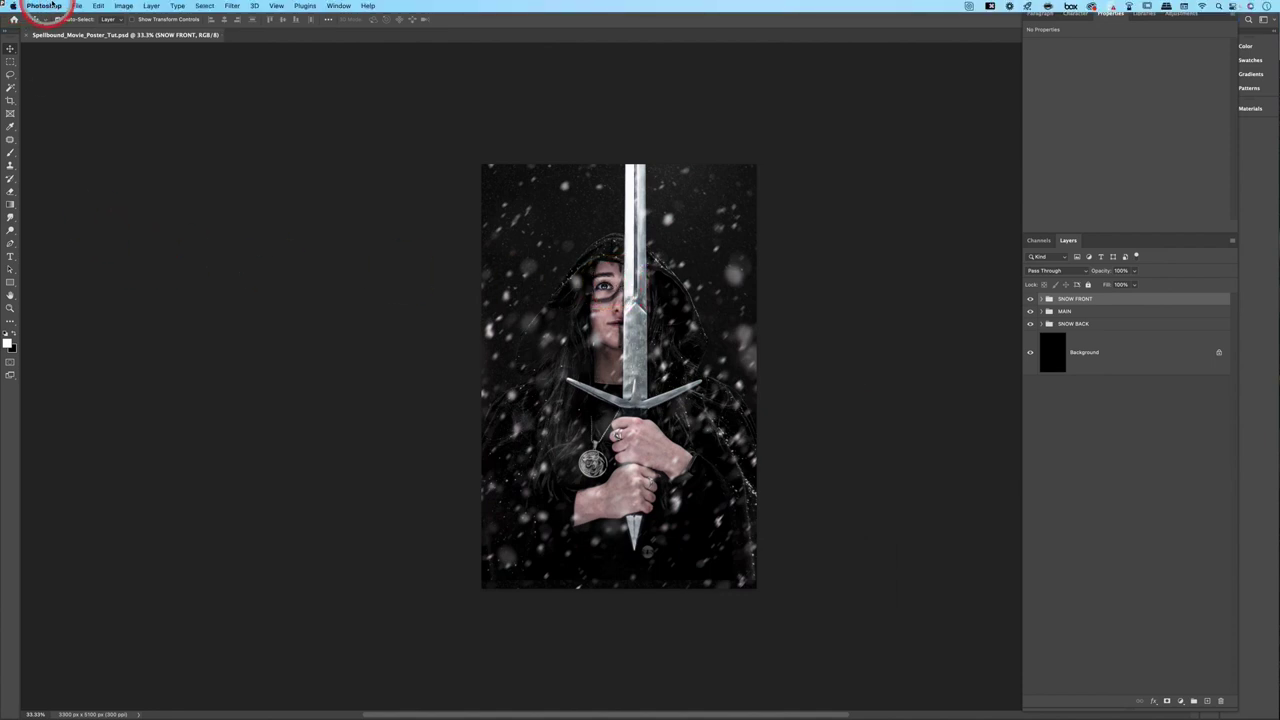
# Place the pexels fire-and-embers JPG as an embedded object, enlarged beyond the canvas edges
pyautogui.click(77, 6)
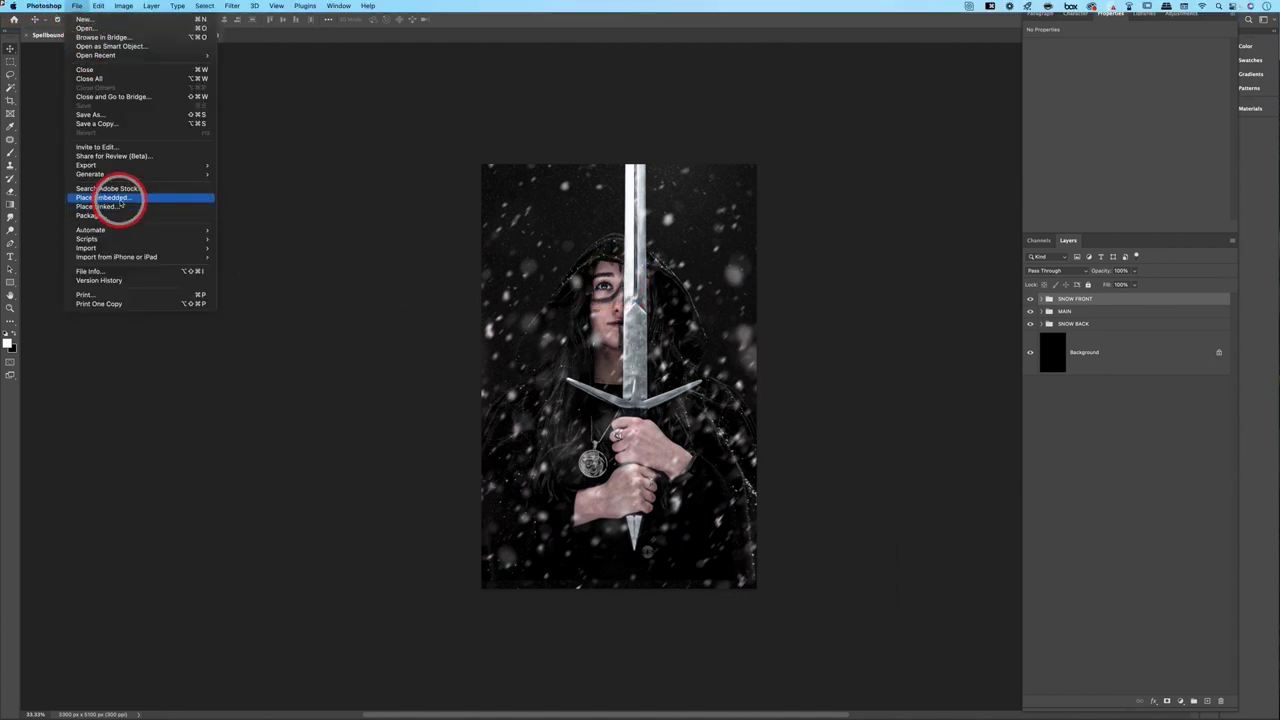
pyautogui.click(119, 199)
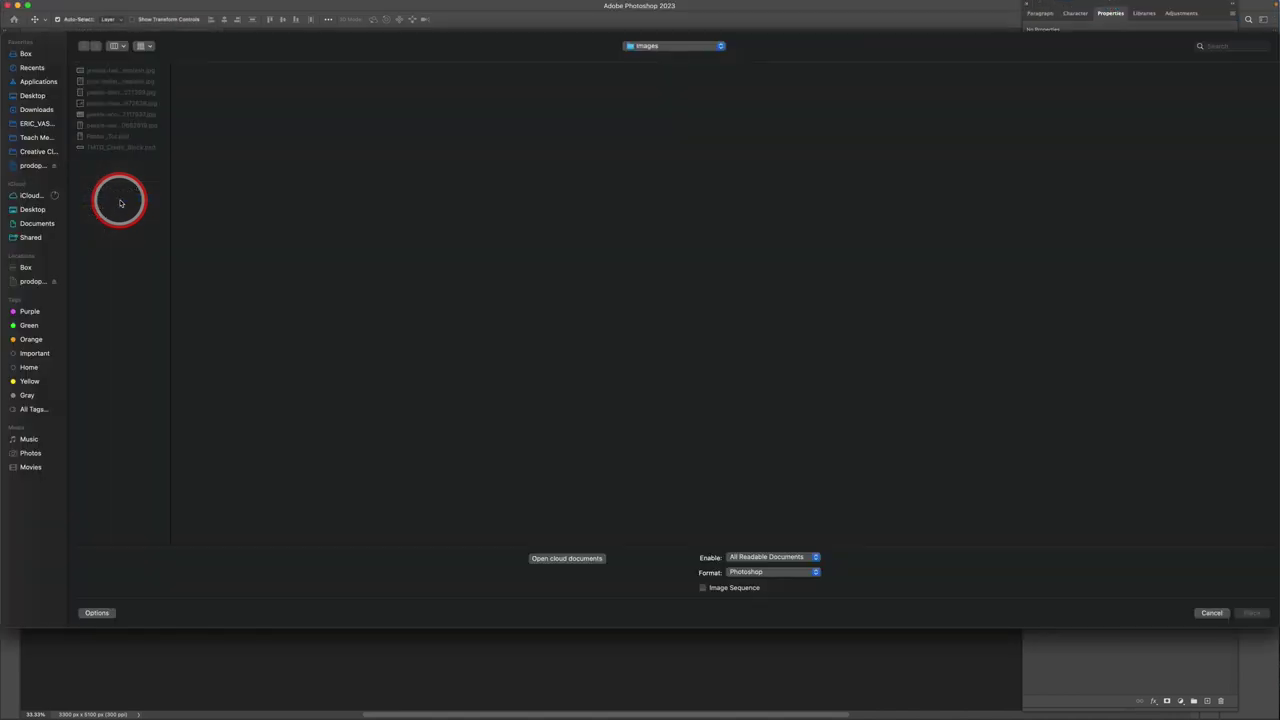
pyautogui.click(118, 92)
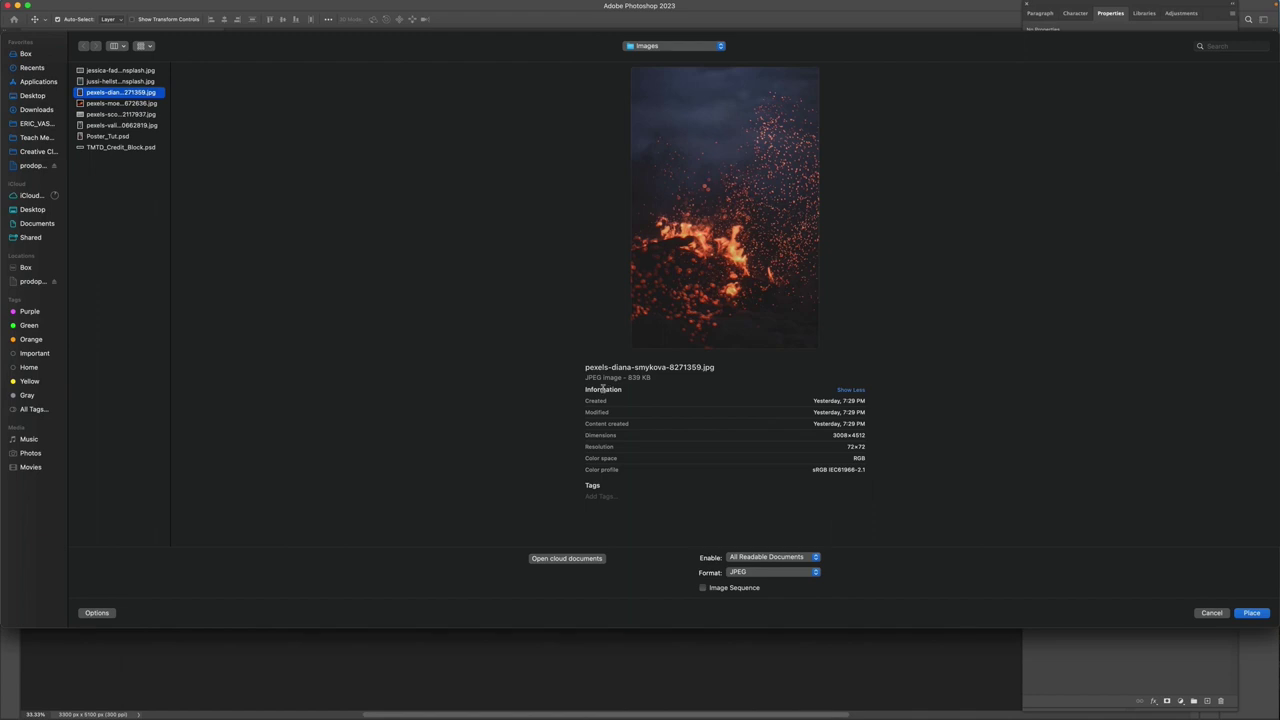
pyautogui.click(1252, 613)
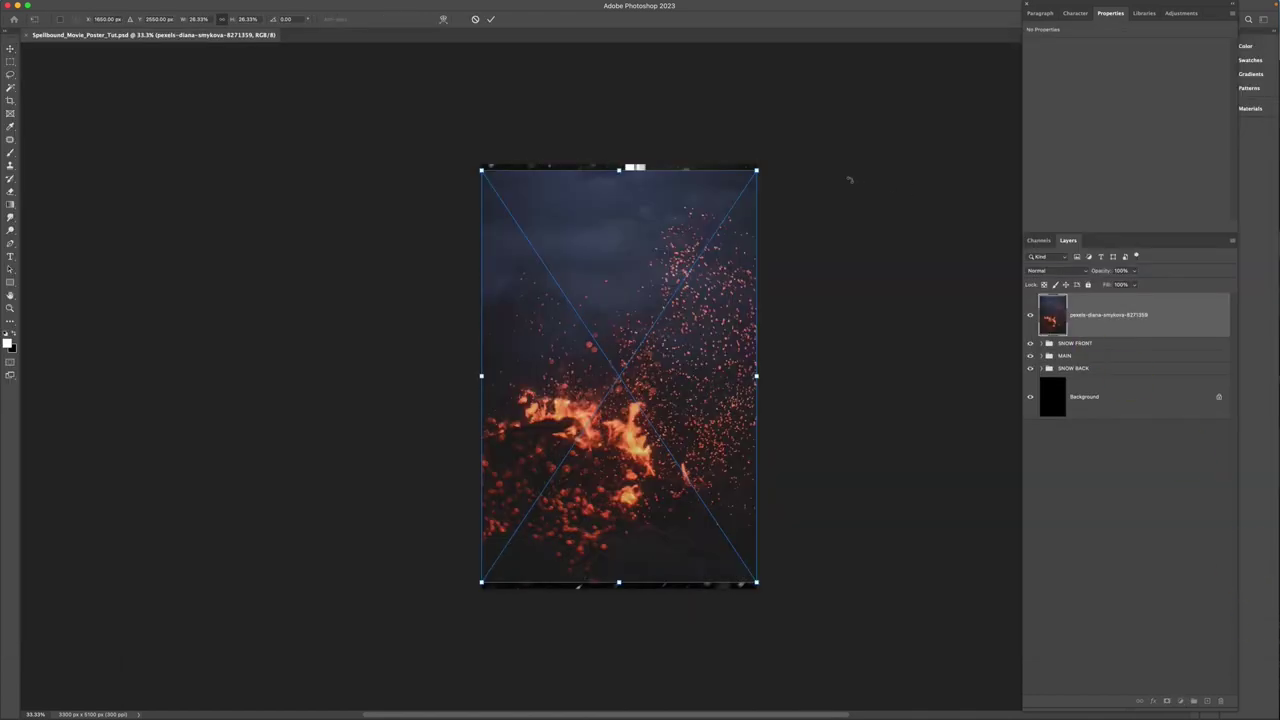
pyautogui.moveTo(757, 171); pyautogui.dragTo(828, 106)
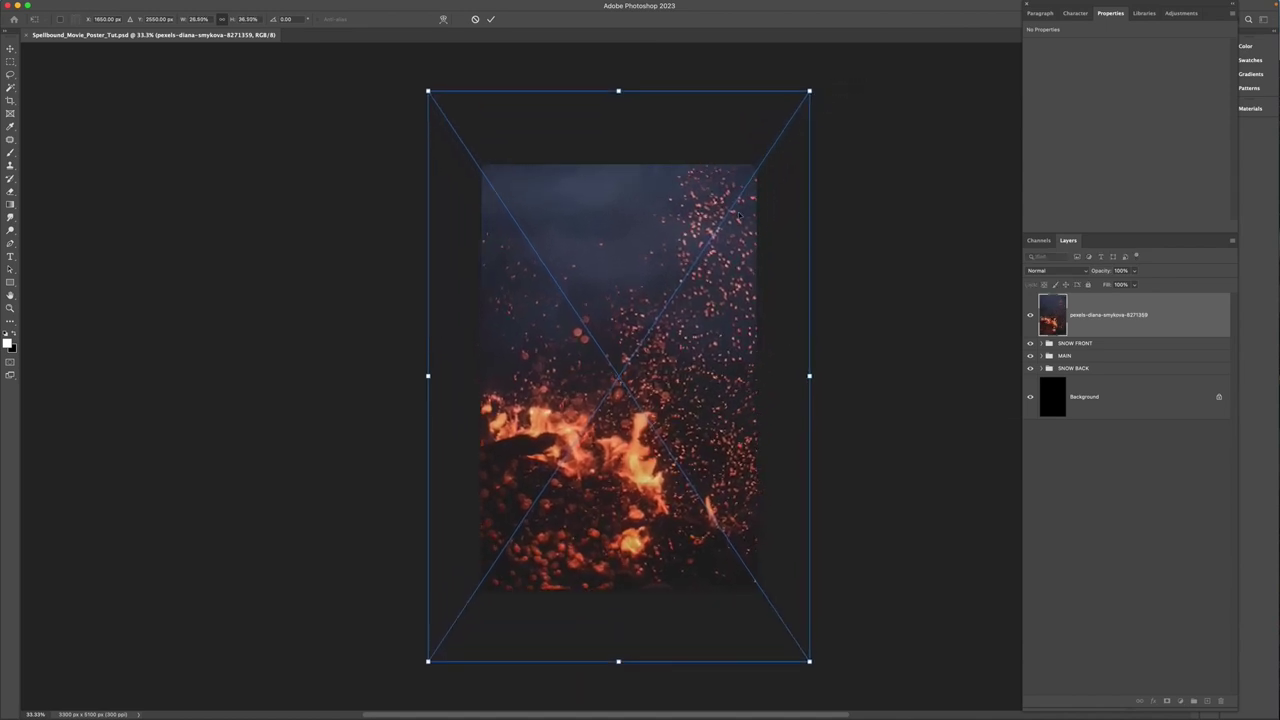
pyautogui.press('Return')
# Move the fire photo below the MAIN and SNOW BACK groups, checking it against the back snow
pyautogui.click(1136, 325)
pyautogui.press('super+bracketleft')
pyautogui.press('super+bracketleft')
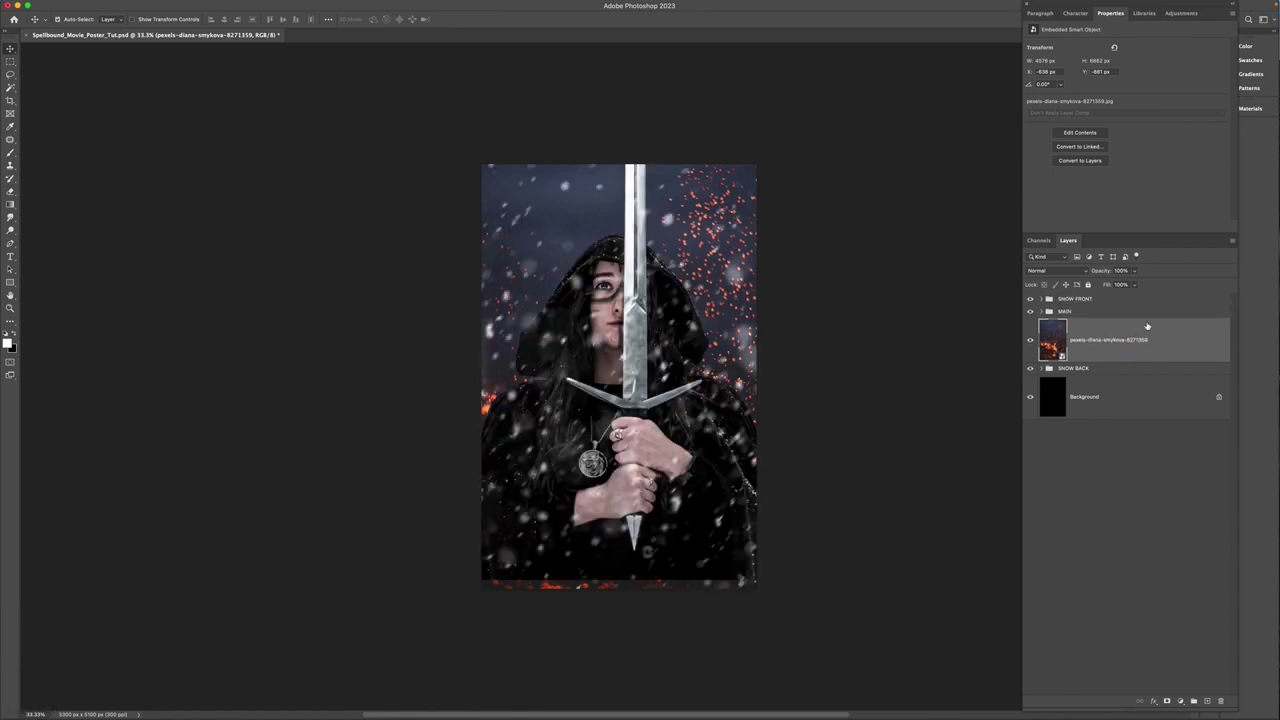
pyautogui.press('super+bracketleft')
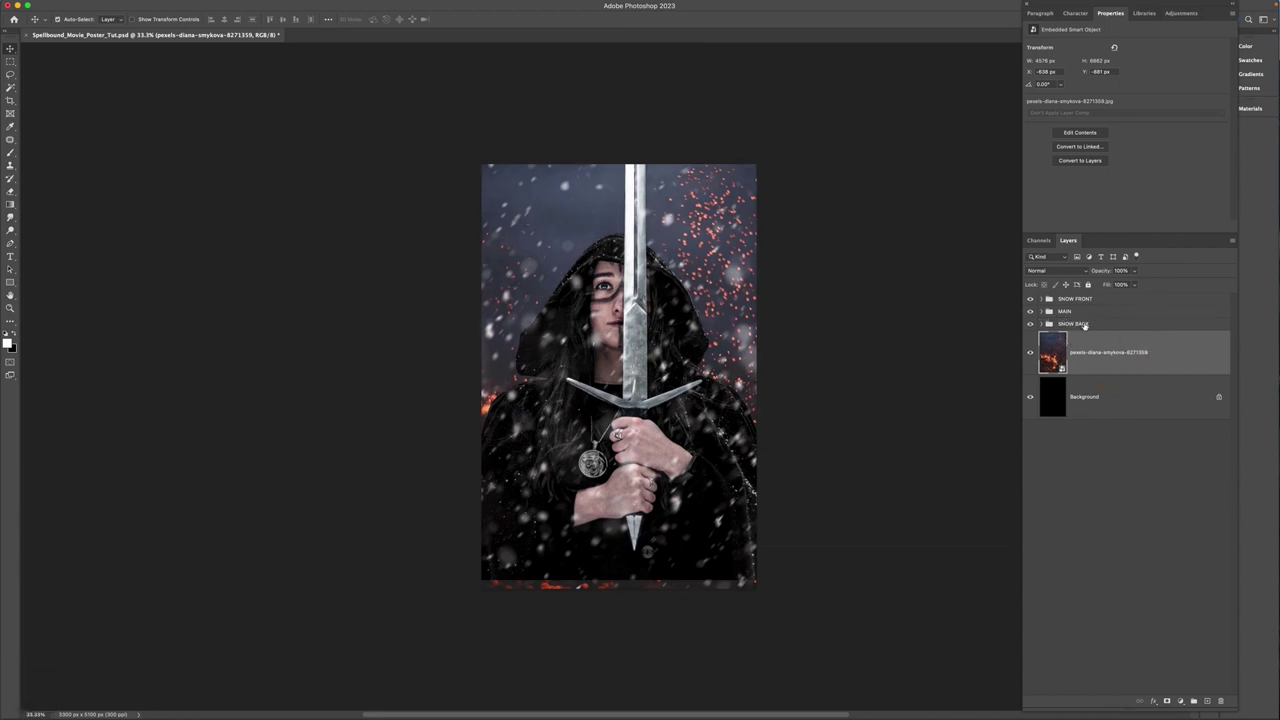
pyautogui.click(1084, 326)
pyautogui.click(1030, 324)
pyautogui.click(1030, 324)
pyautogui.click(1030, 324)
pyautogui.click(1030, 324)
pyautogui.click(1122, 362)
pyautogui.click(1070, 327)
pyautogui.click(1042, 325)
pyautogui.click(1042, 325)
# Raise the fire photo slightly higher on the poster with Free Transform
pyautogui.click(1094, 362)
pyautogui.click(1107, 360)
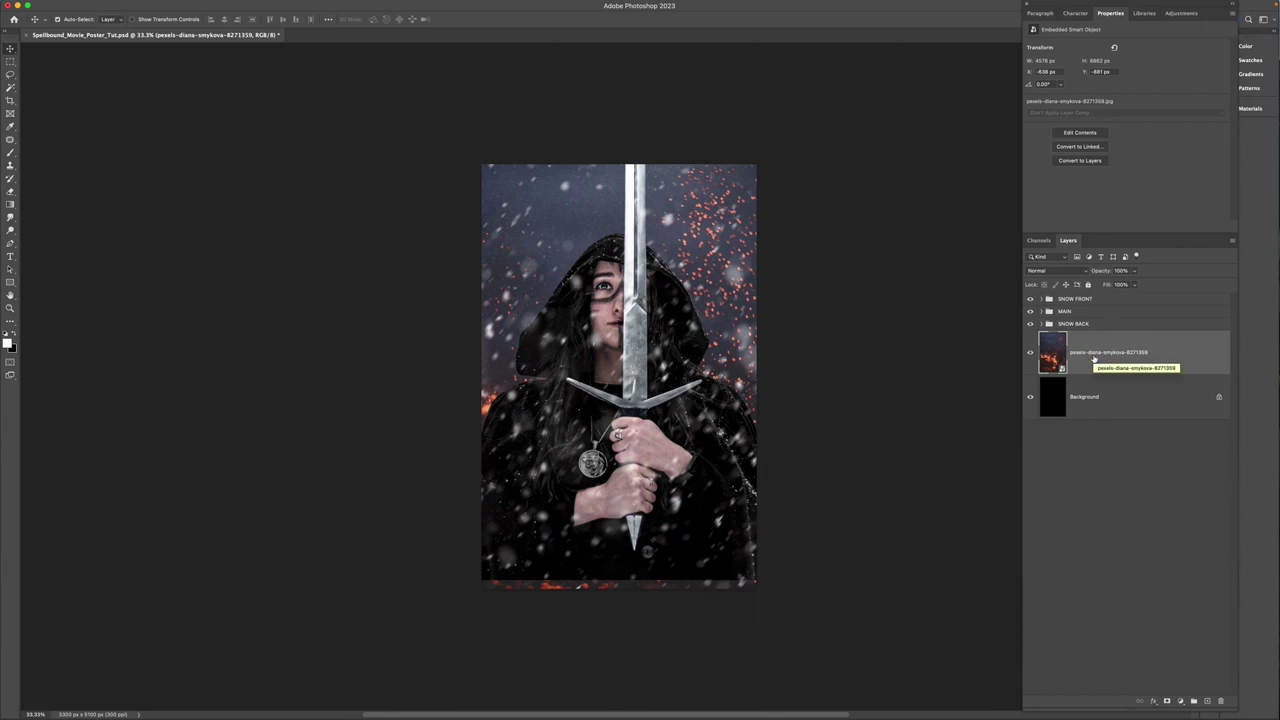
pyautogui.press('v')
pyautogui.press('super+t')
pyautogui.click(809, 417)
pyautogui.moveTo(757, 450); pyautogui.dragTo(746, 427)
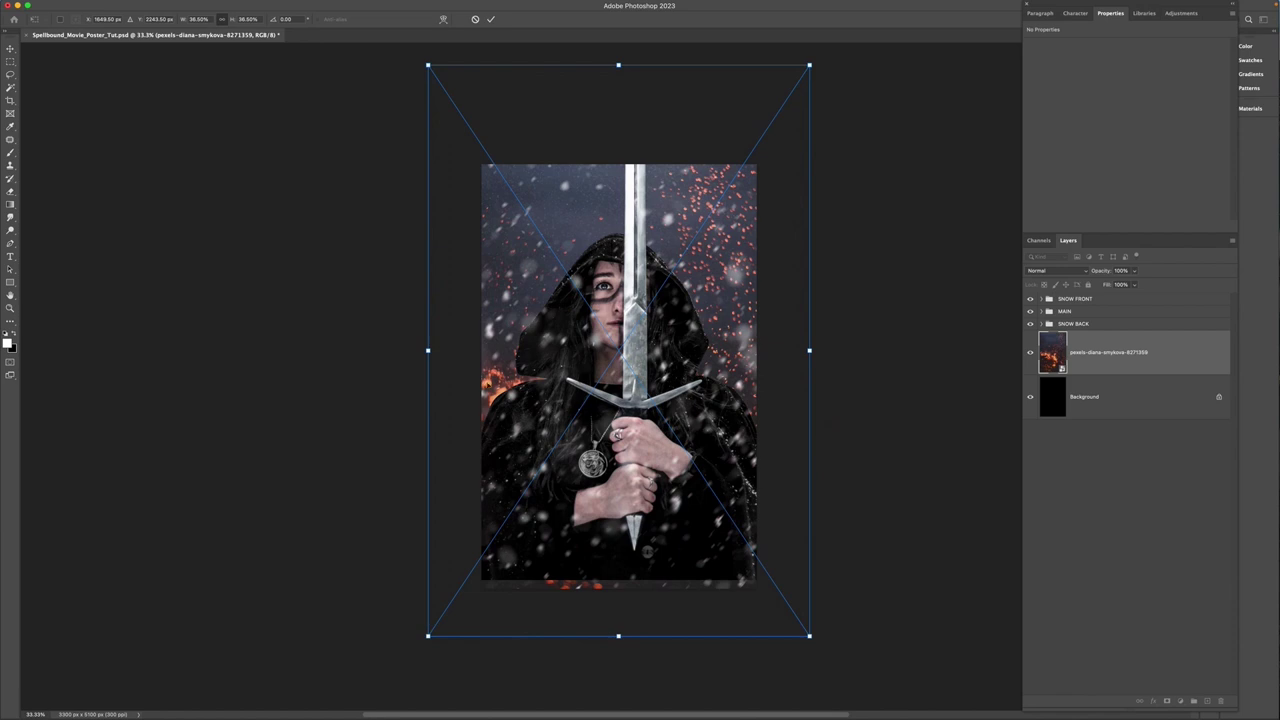
pyautogui.moveTo(546, 437); pyautogui.dragTo(545, 429)
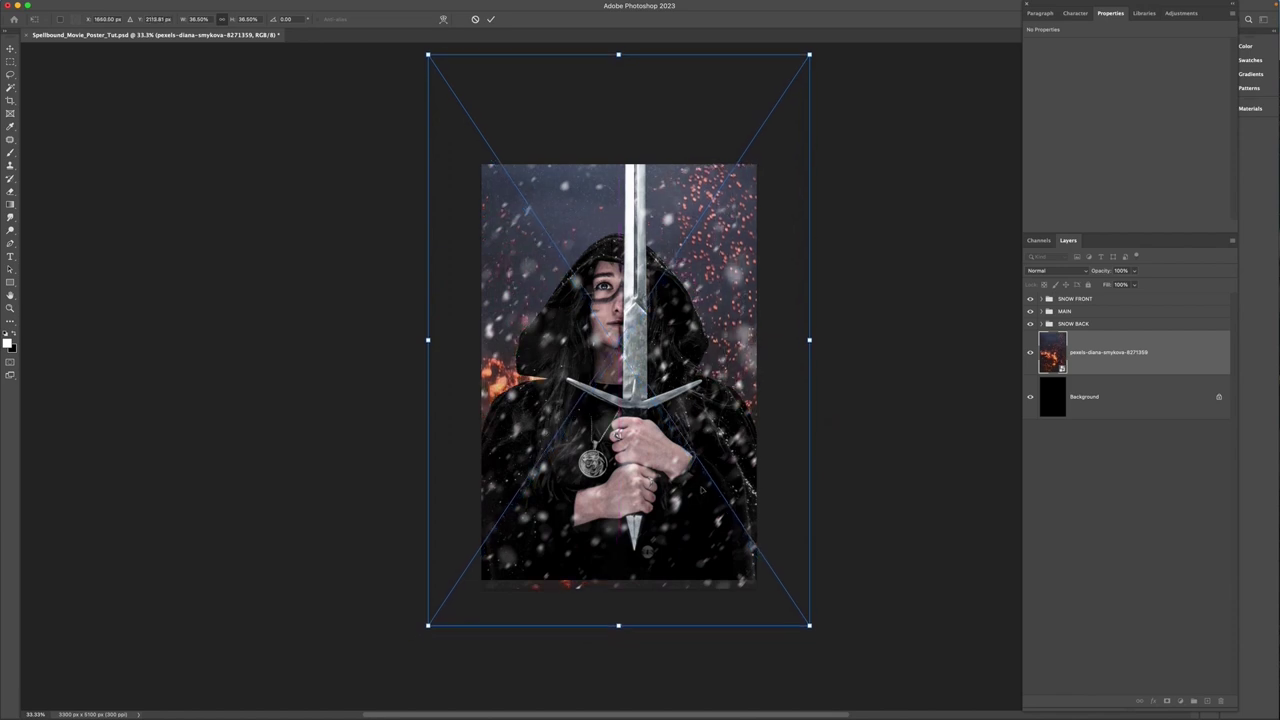
pyautogui.press('Return')
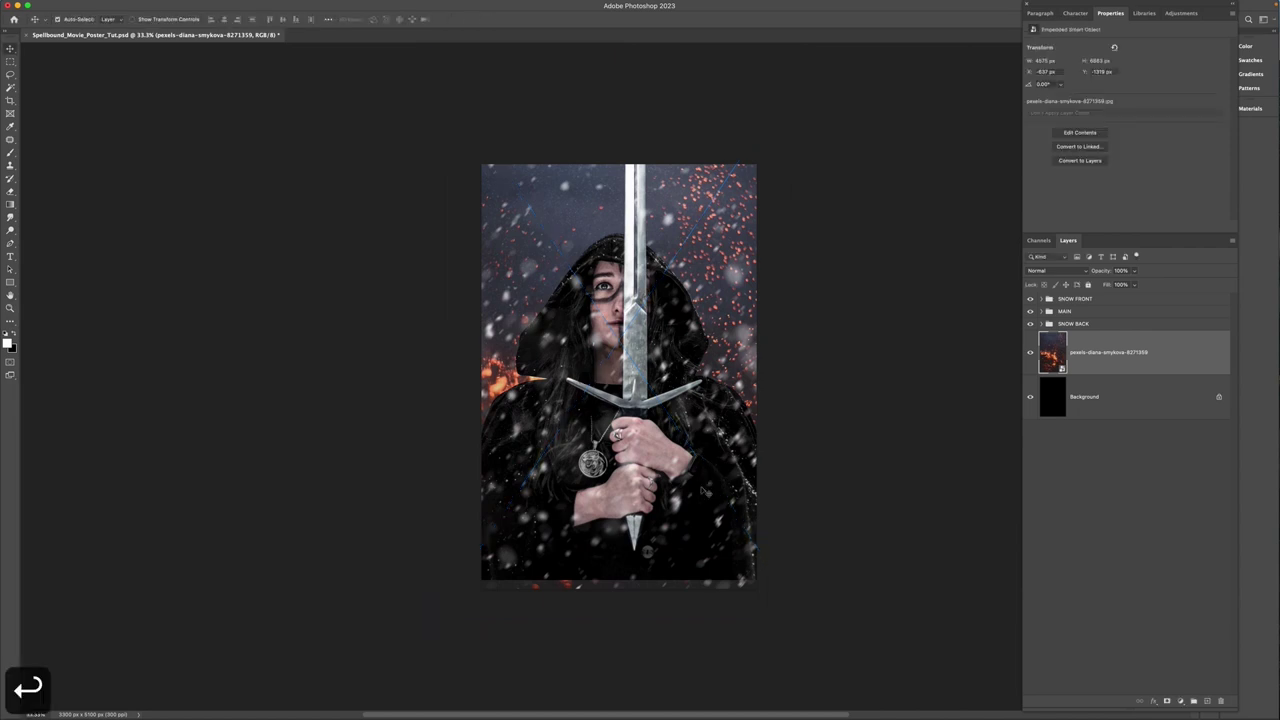
pyautogui.click(714, 486)
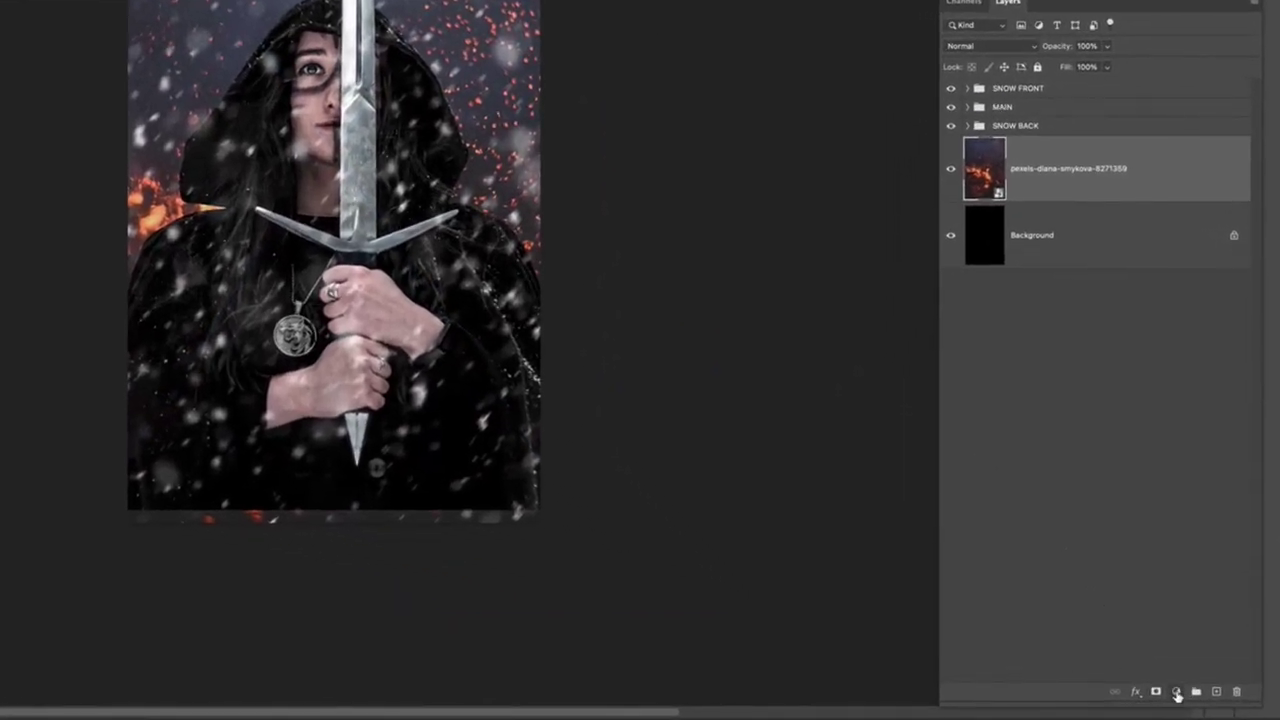
# Clip a Levels adjustment to the fire photo, setting black 17 and midtone 1.51
pyautogui.click(1177, 692)
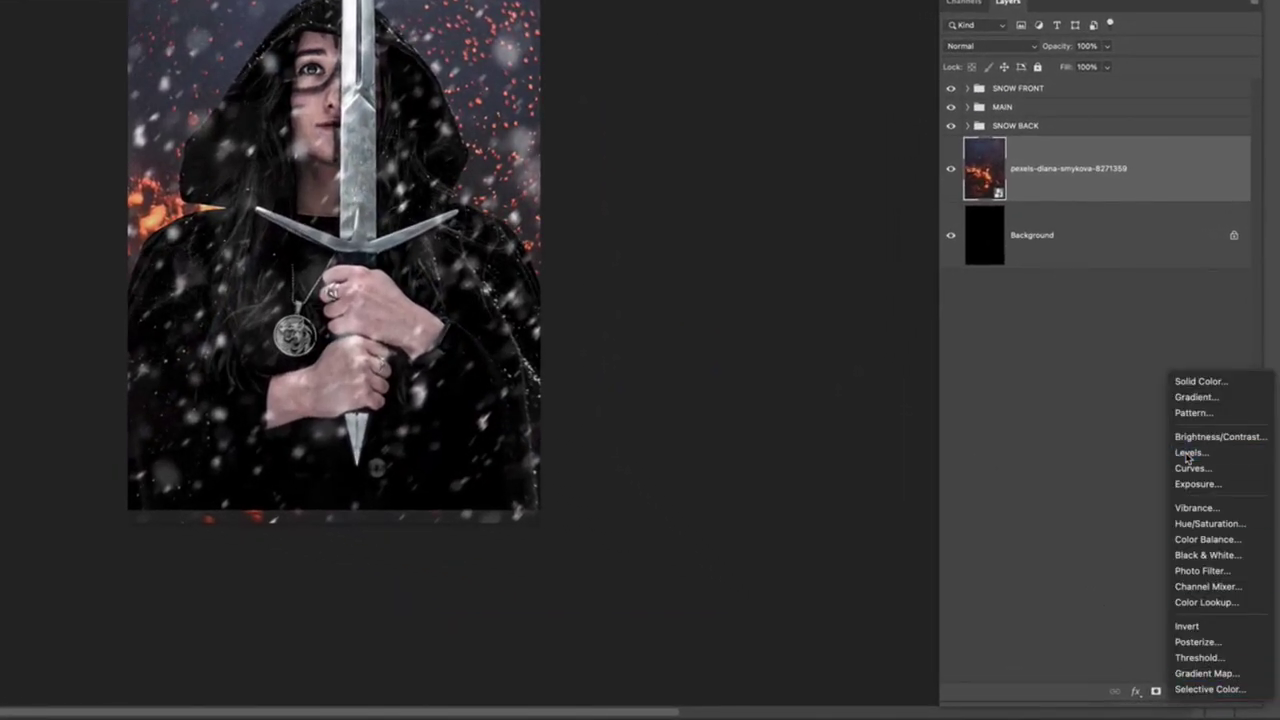
pyautogui.keyDown('alt'); pyautogui.click(1189, 452); pyautogui.keyUp('alt')
pyautogui.click(418, 108)
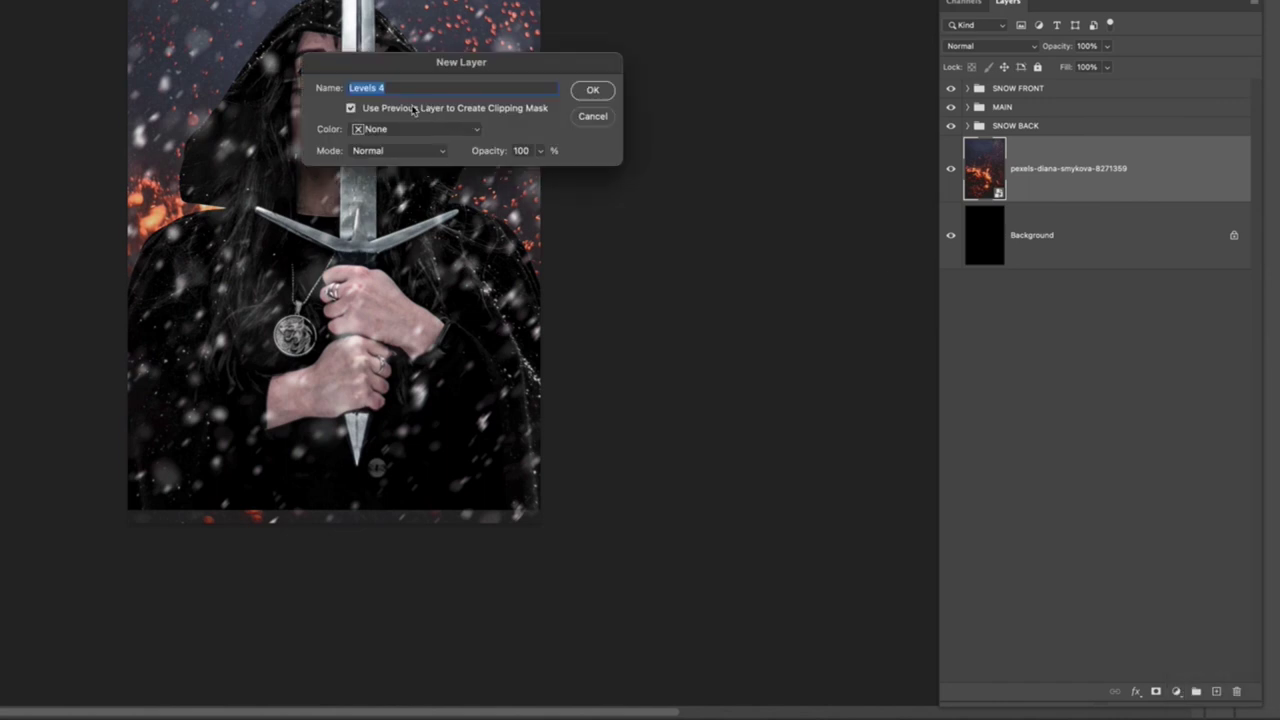
pyautogui.click(590, 95)
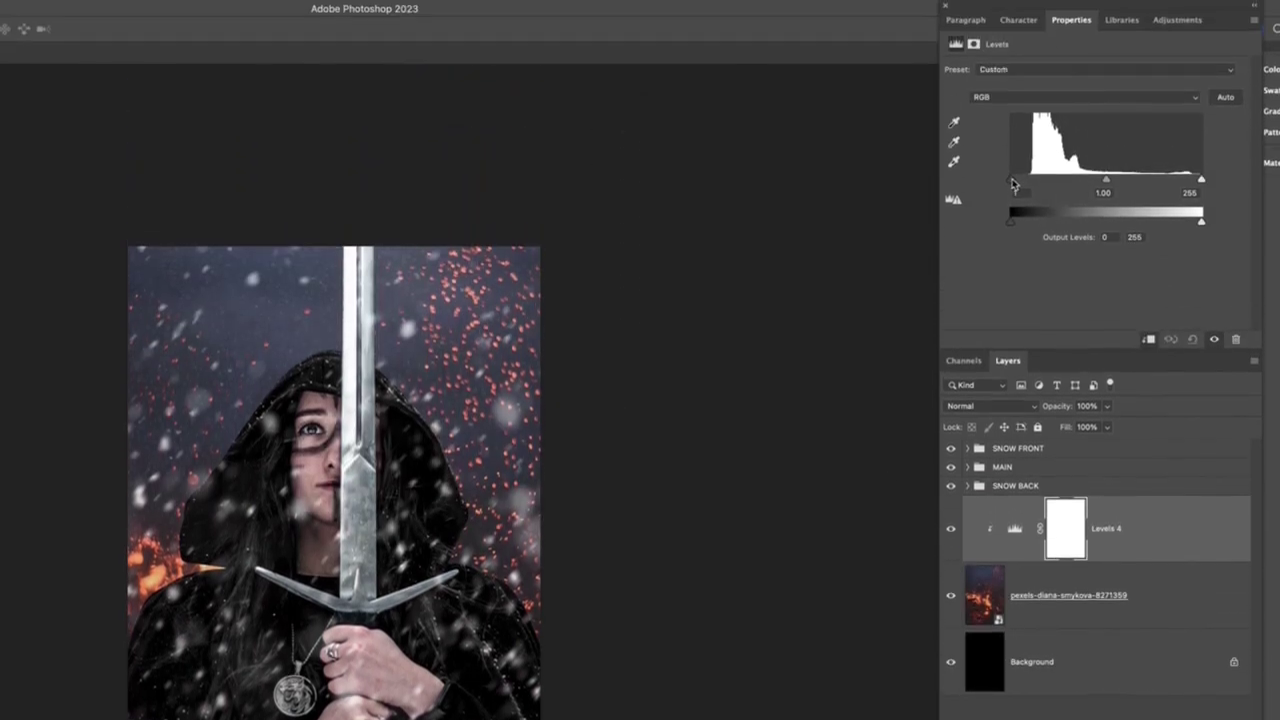
pyautogui.moveTo(1013, 184); pyautogui.dragTo(1021, 183)
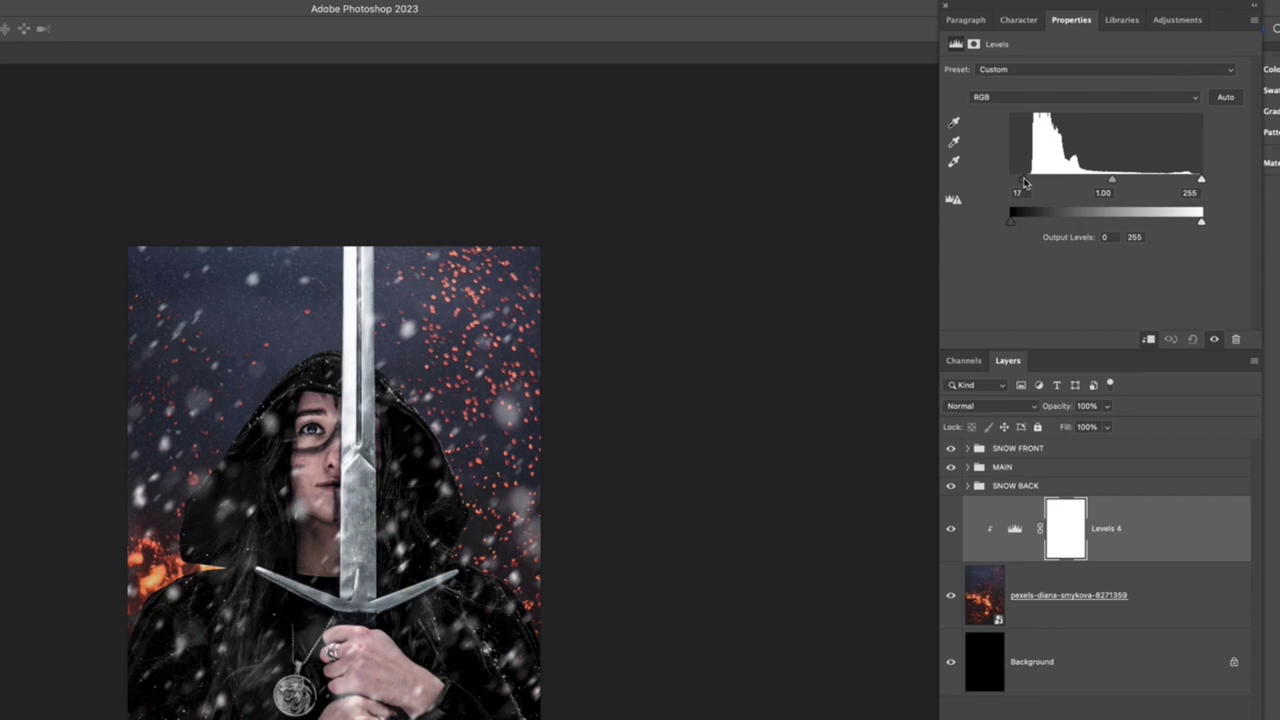
pyautogui.moveTo(1113, 182); pyautogui.dragTo(1091, 181)
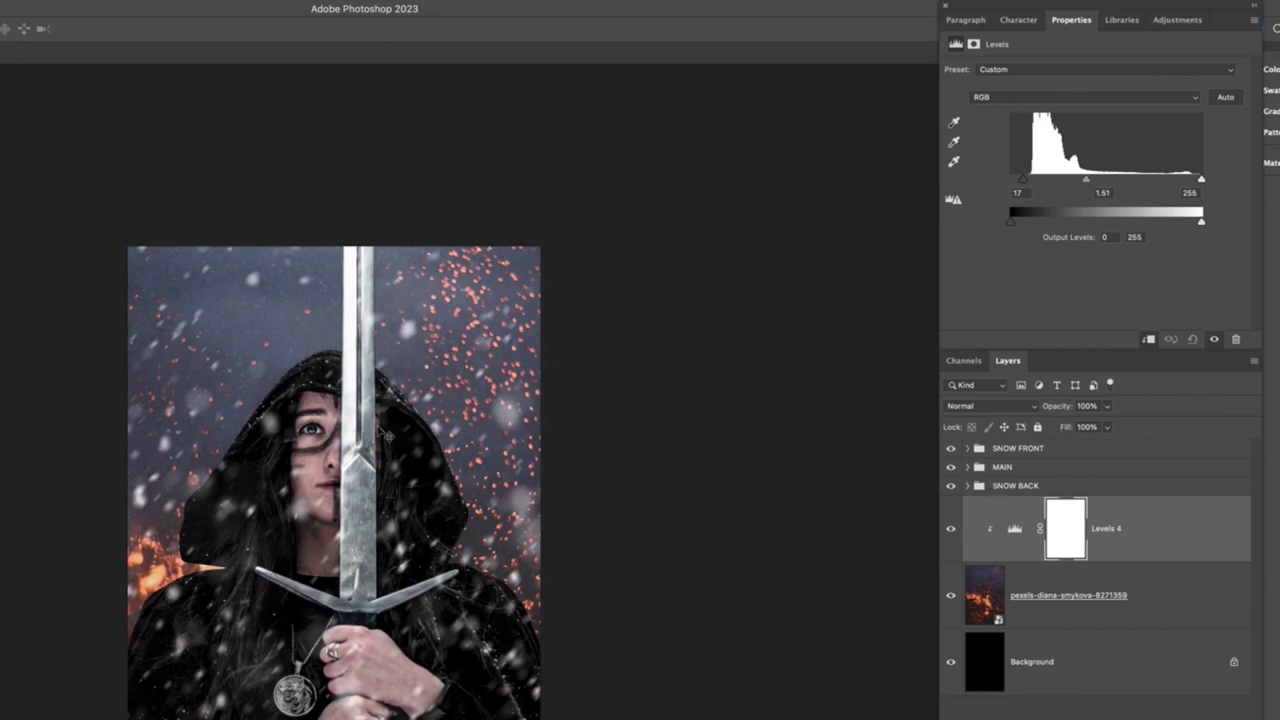
pyautogui.click(950, 530)
pyautogui.click(950, 530)
# Group the fire photo and its Levels into a folder named FIRE, save, and fit the view
pyautogui.click(1088, 578)
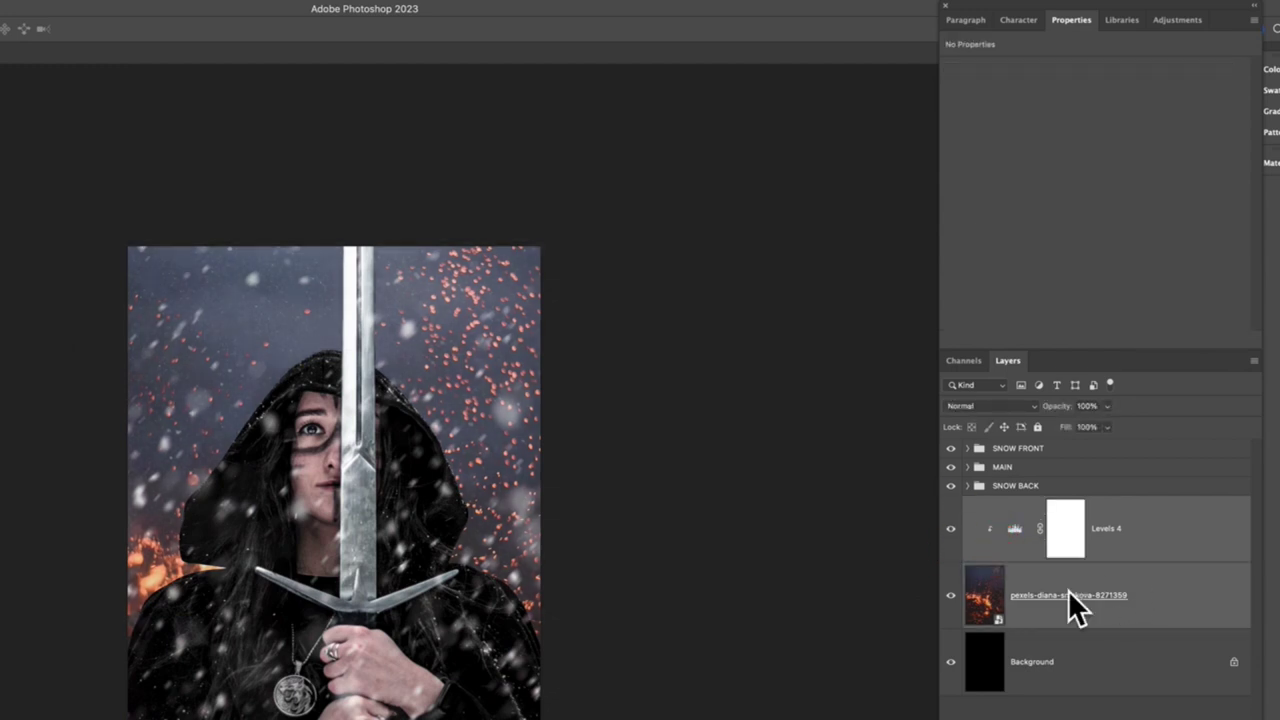
pyautogui.press('super+g')
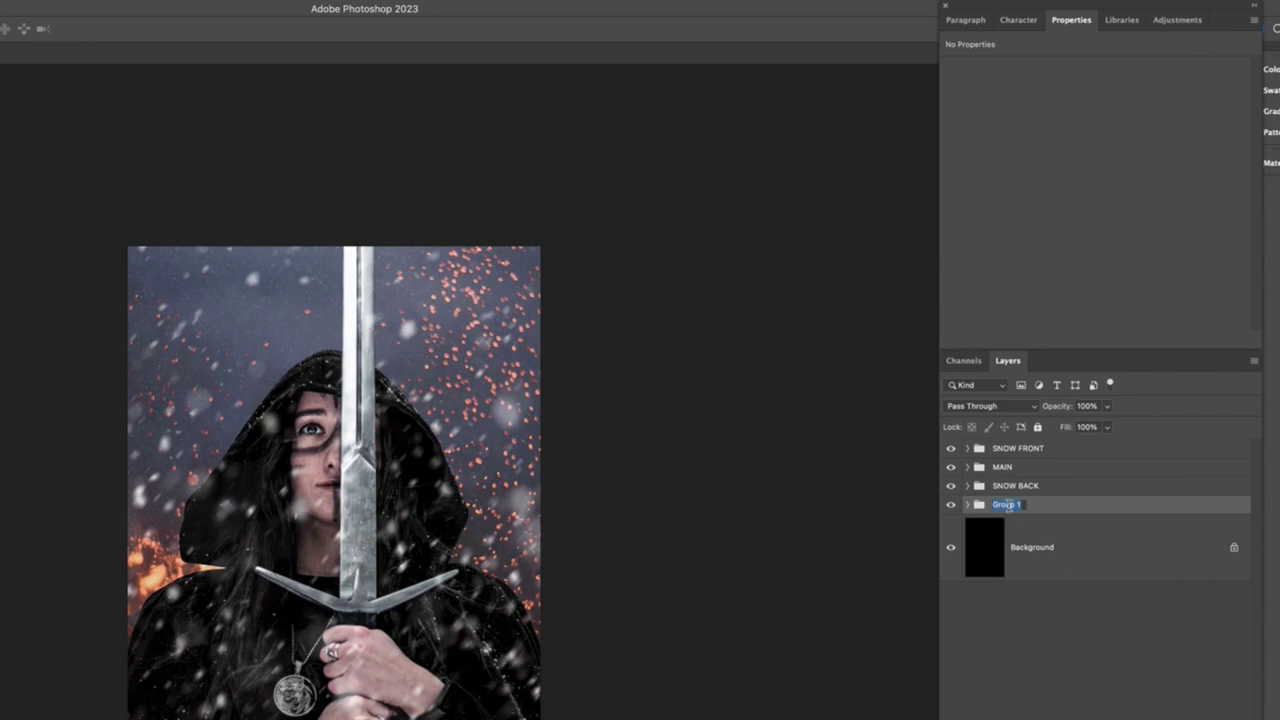
pyautogui.write('FIRE')
pyautogui.press('Return')
pyautogui.press('super+s')
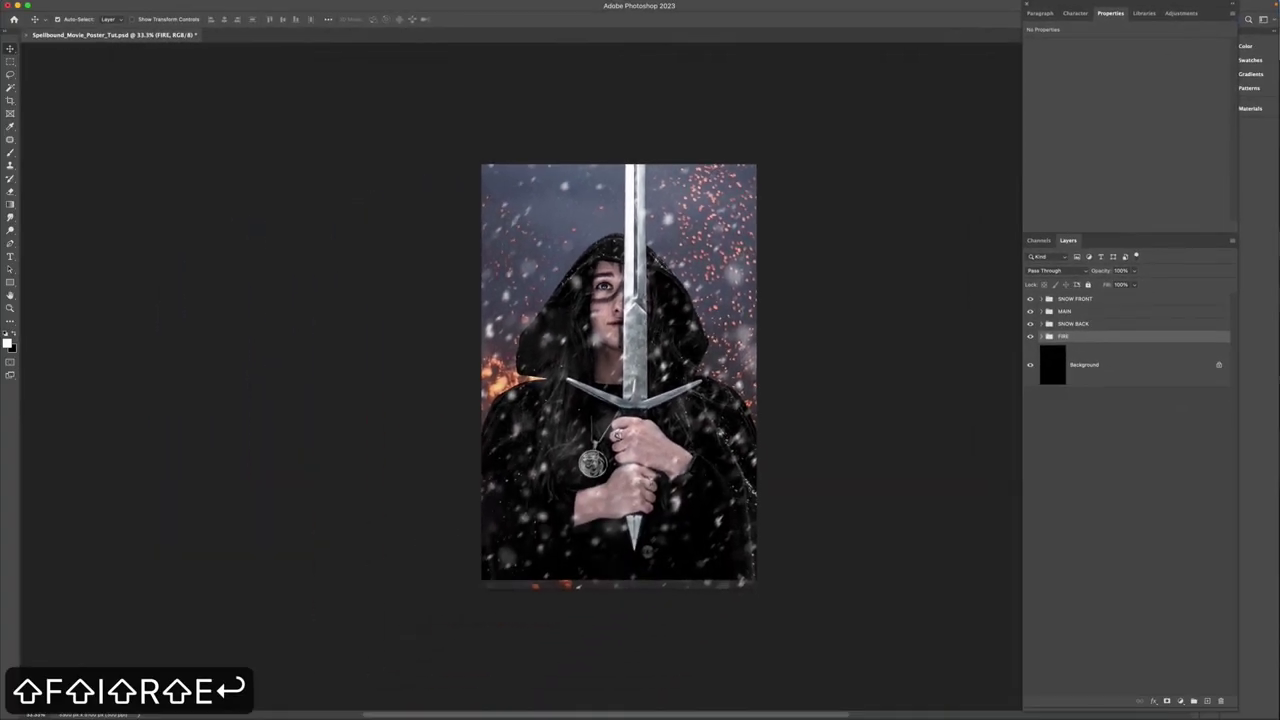
pyautogui.press('super+0')
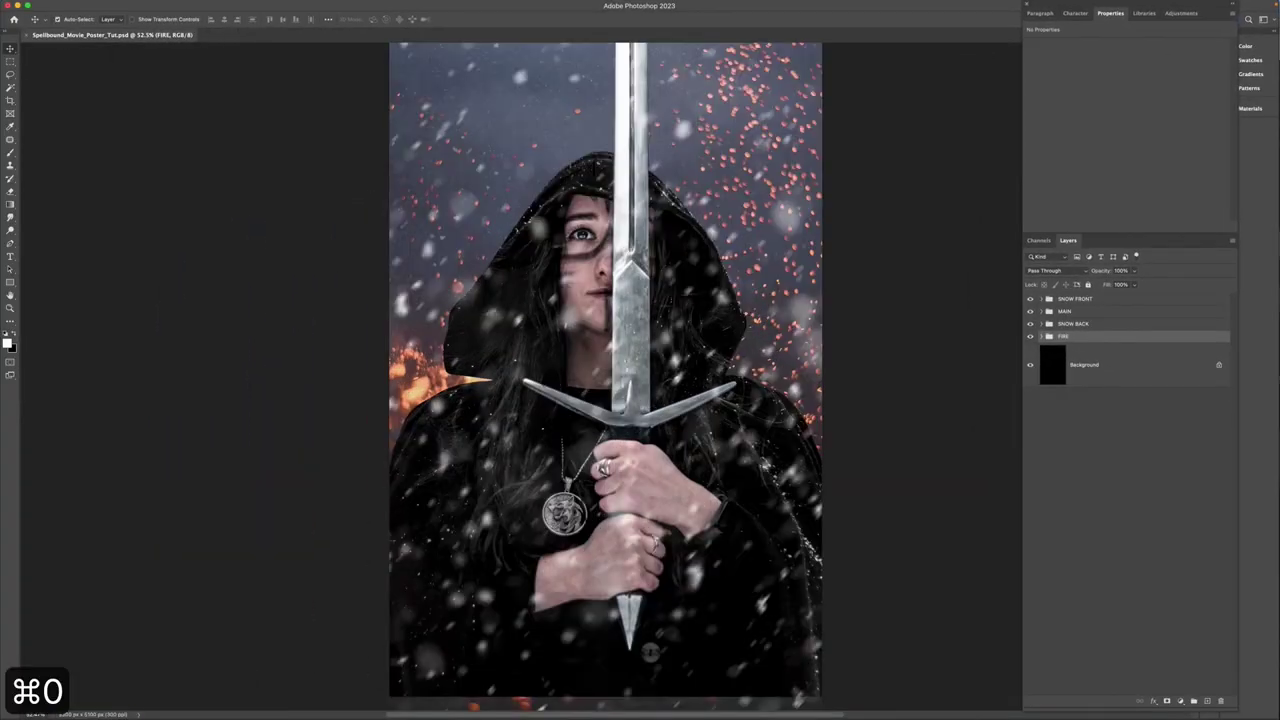
# Add a new layer above FIRE and set a radial gradient with orange ff6600 foreground
pyautogui.press('alt+shift+super+n')
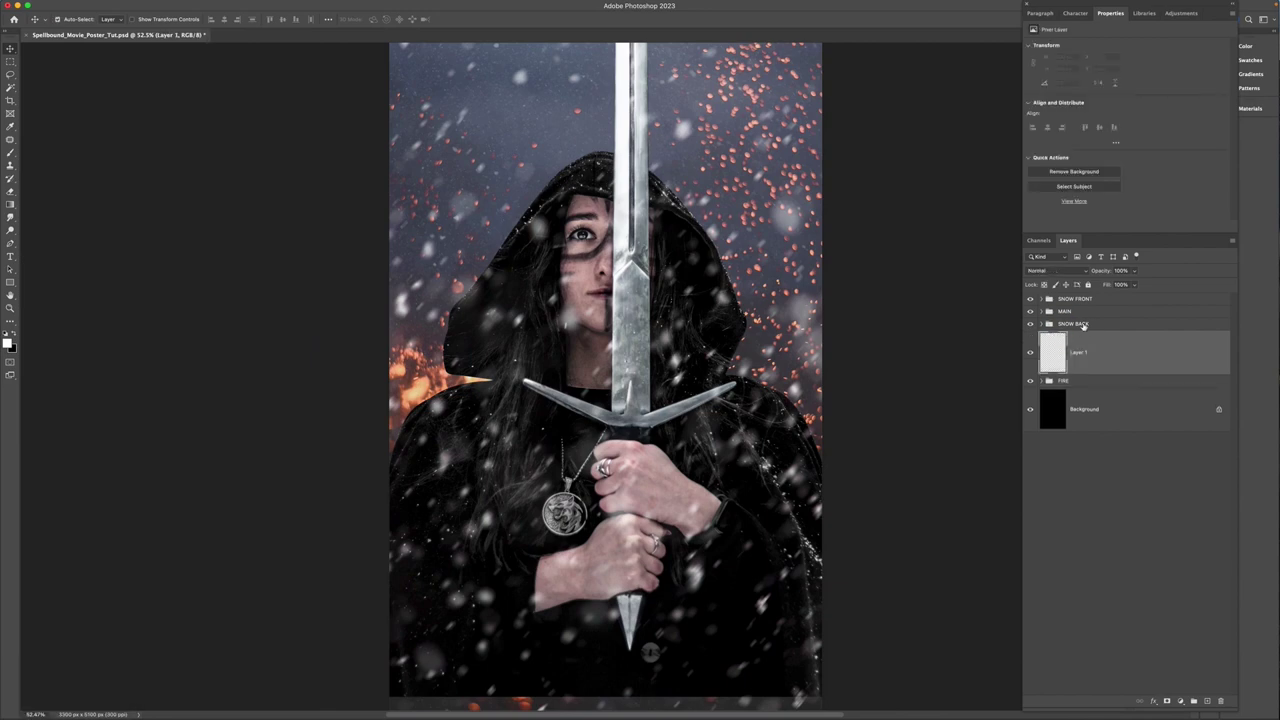
pyautogui.press('g')
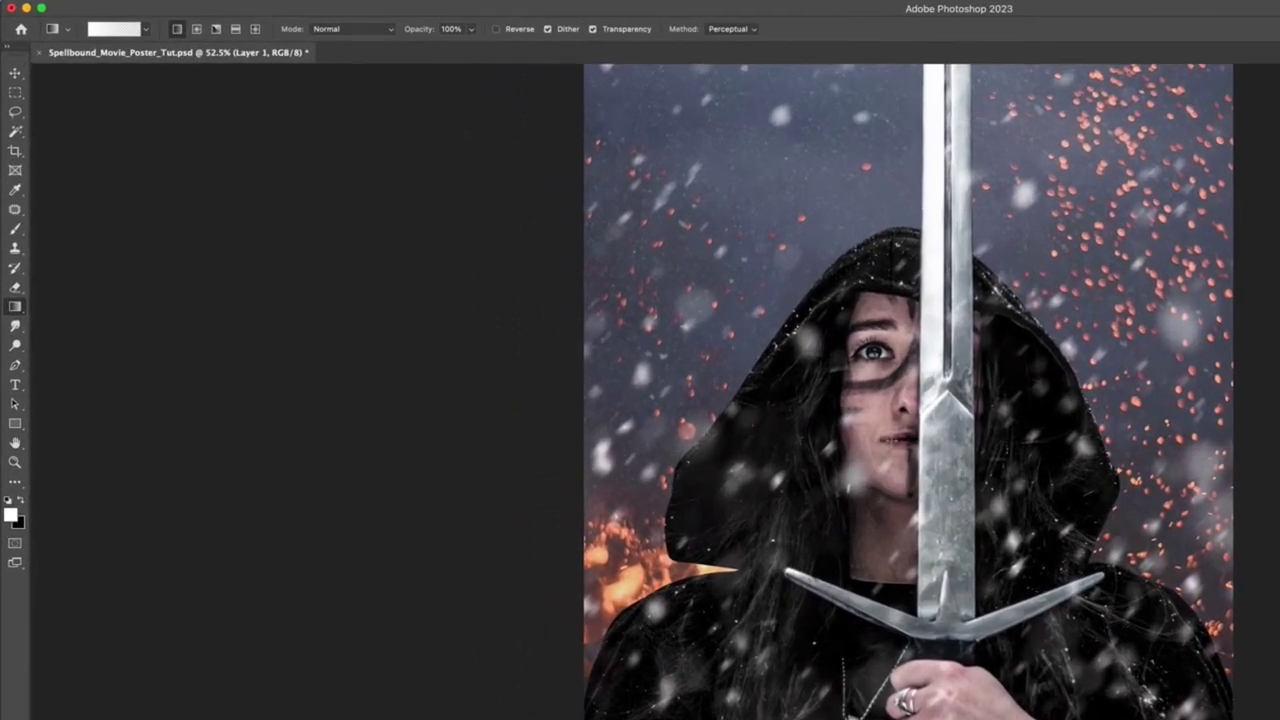
pyautogui.click(197, 32)
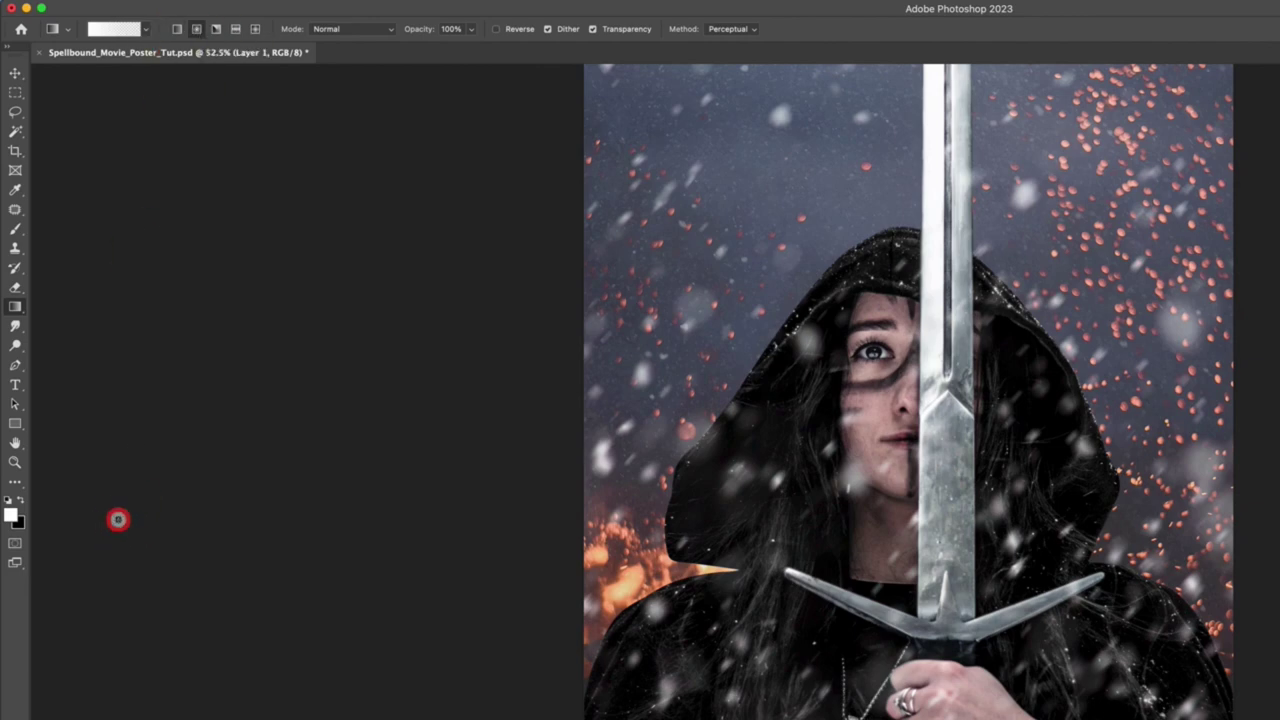
pyautogui.press('d')
pyautogui.click(12, 517)
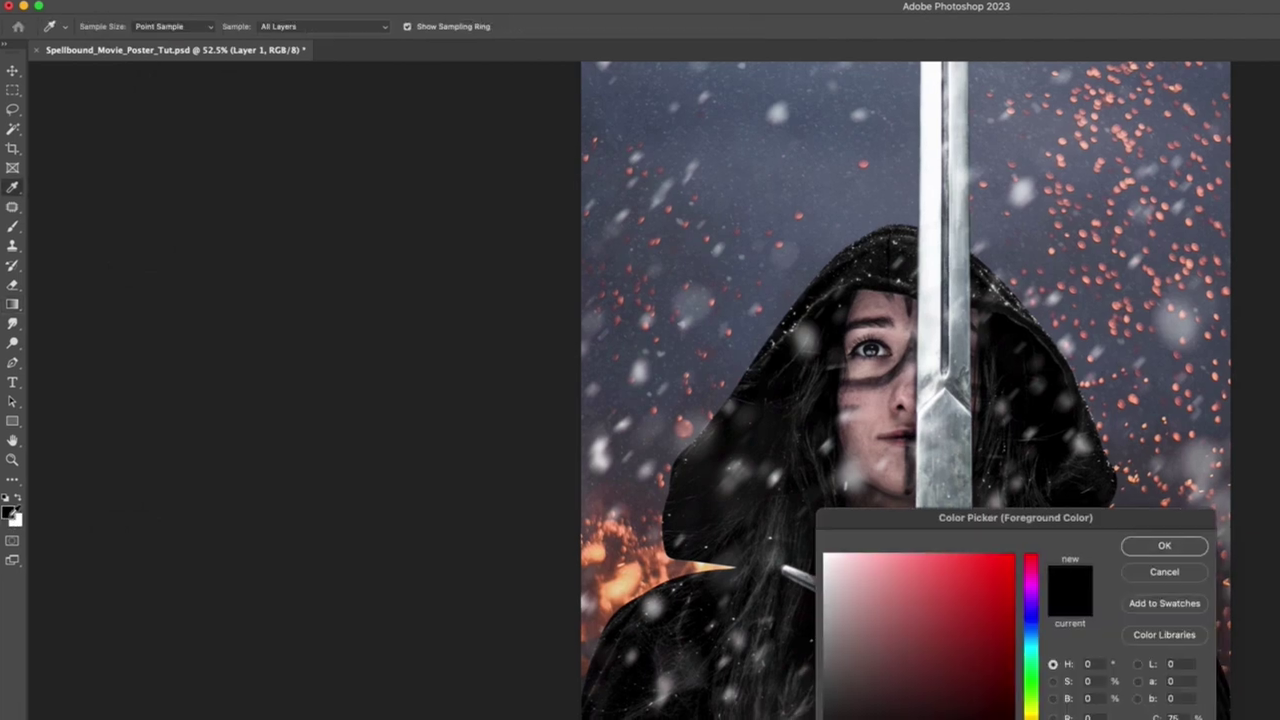
pyautogui.click(1015, 559)
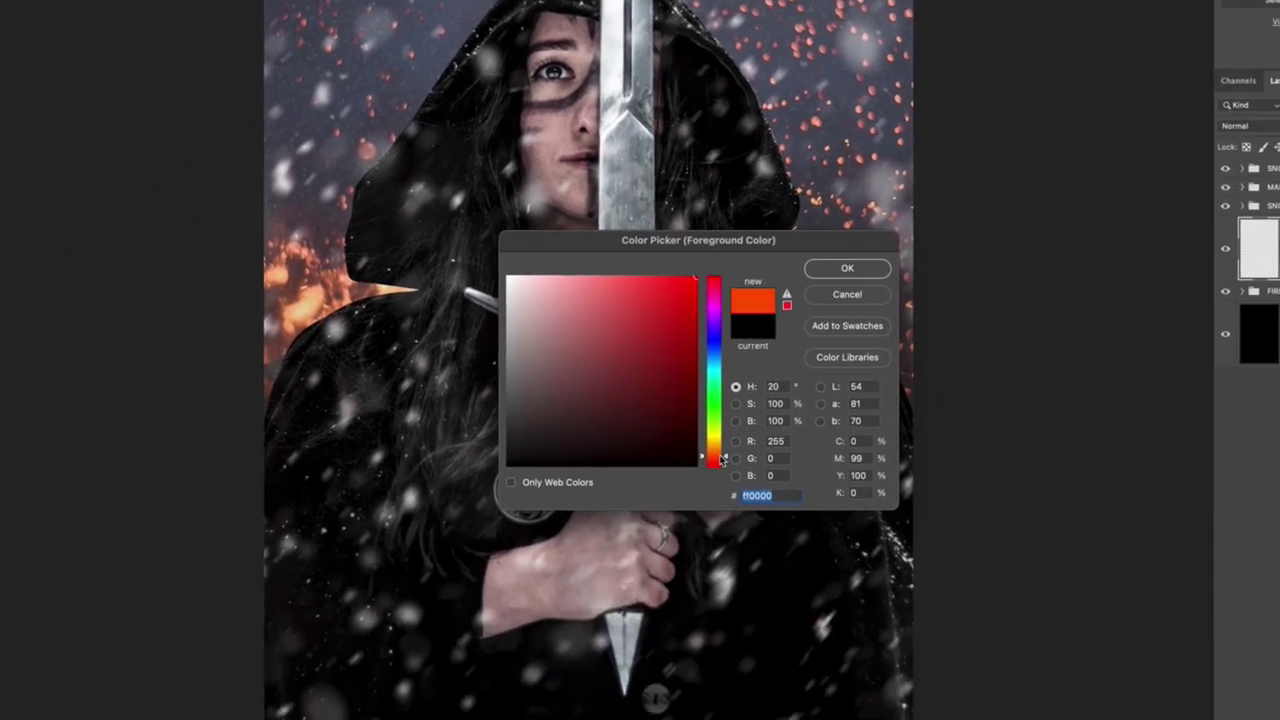
pyautogui.click(717, 457)
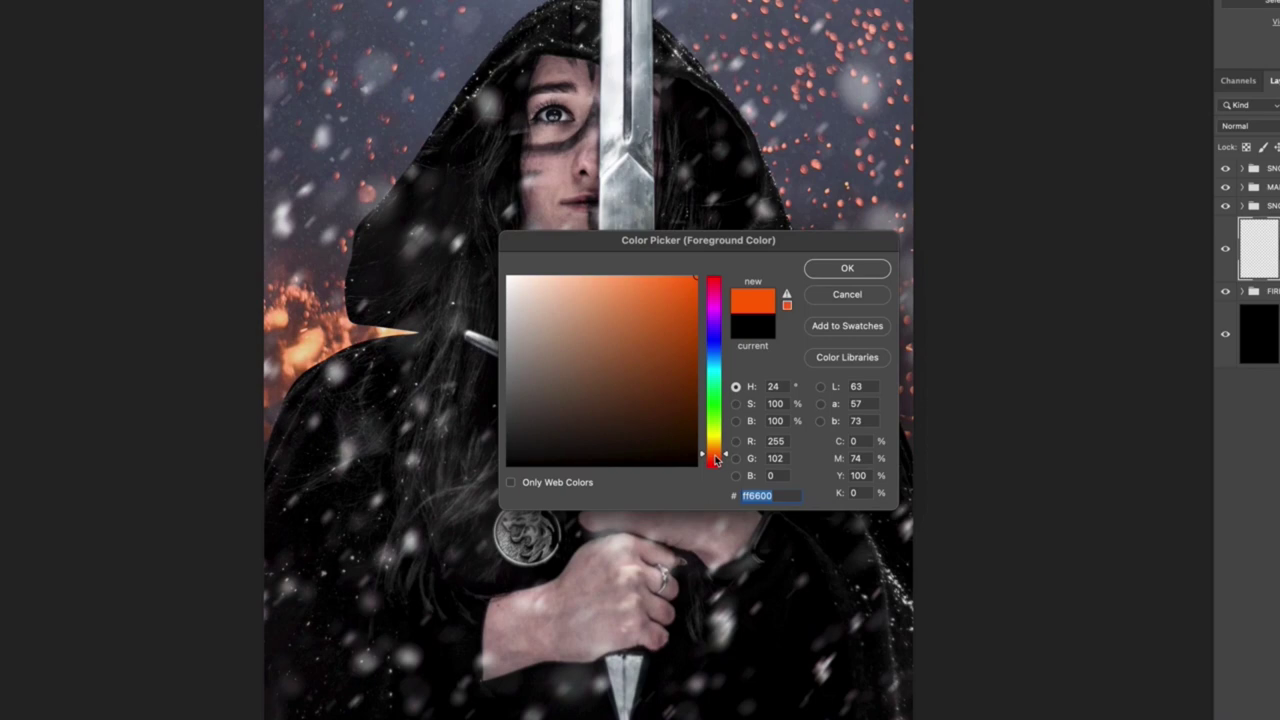
pyautogui.click(745, 507)
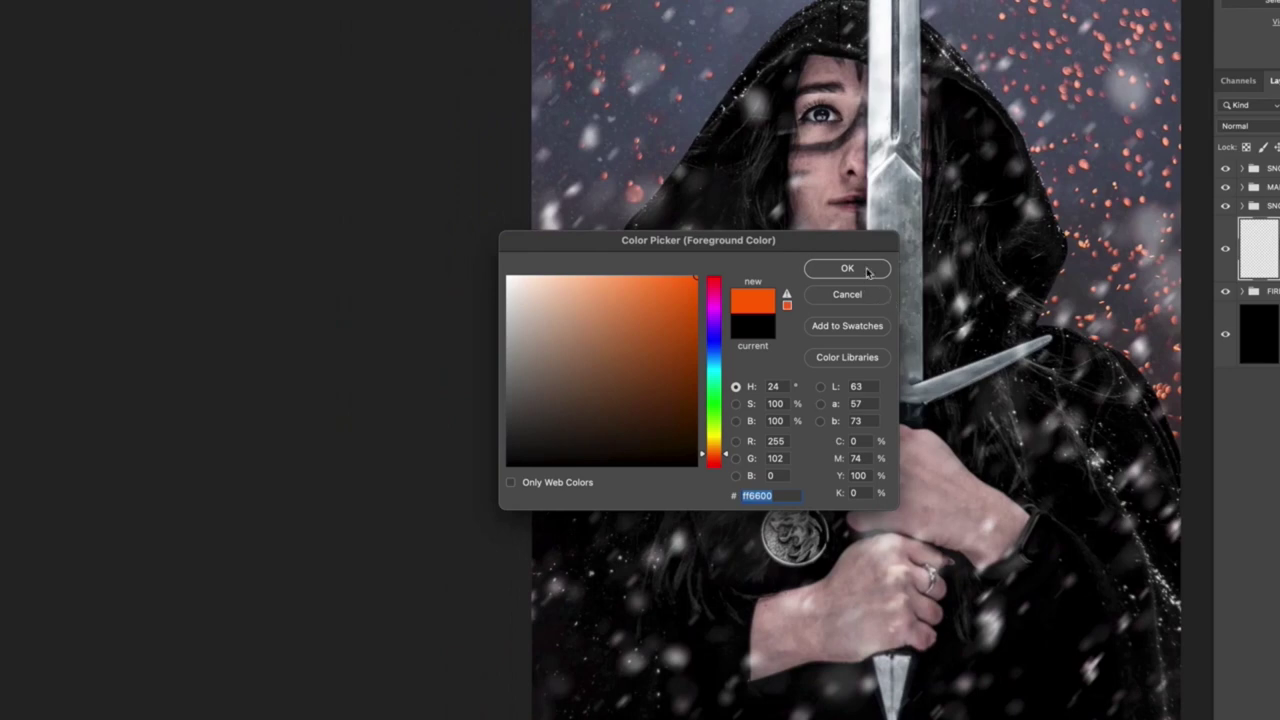
pyautogui.click(866, 272)
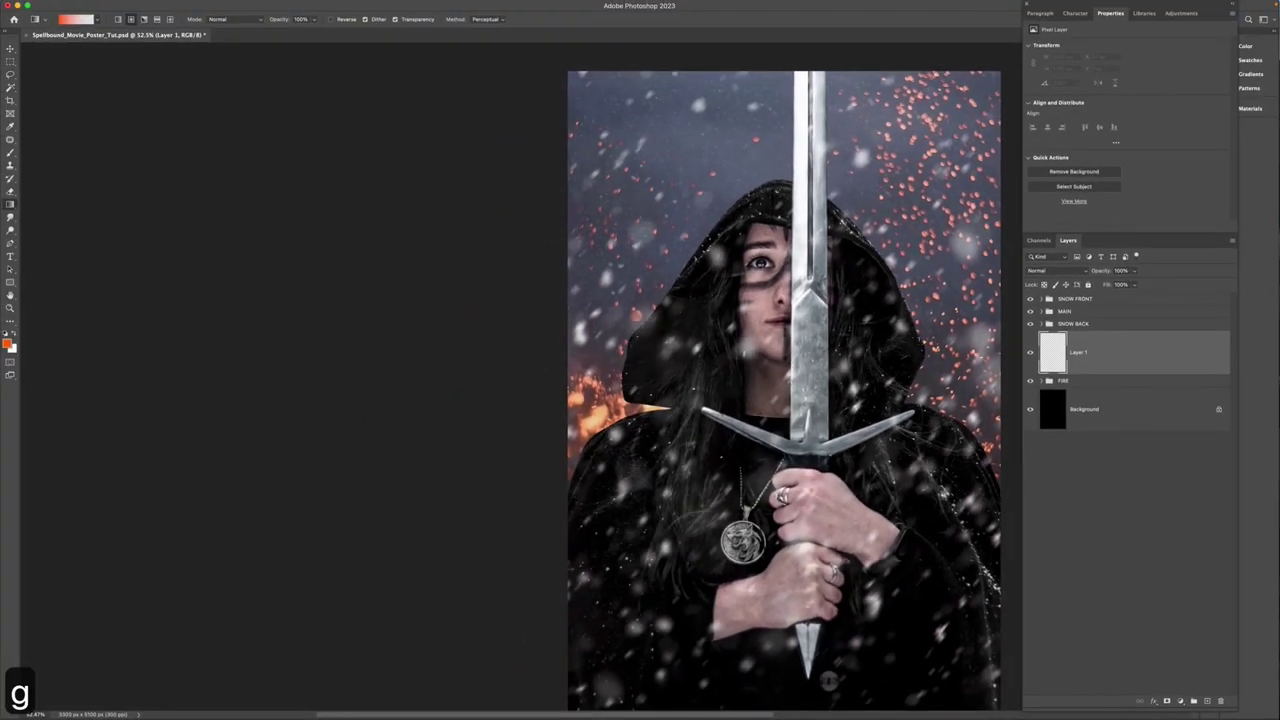
# Enlarge the red glow across the poster and blend it as Soft Light
pyautogui.press('super+minus')
pyautogui.press('super+minus')
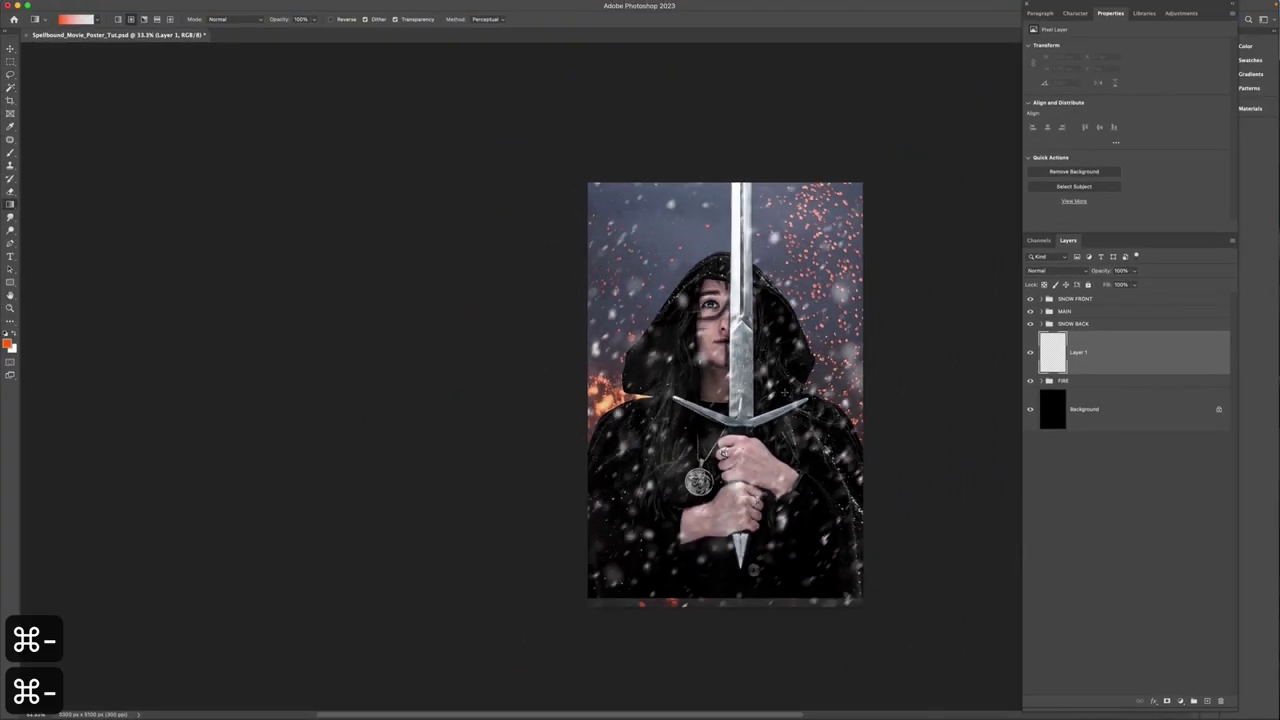
pyautogui.press('space')
pyautogui.moveTo(675, 397); pyautogui.dragTo(631, 397)
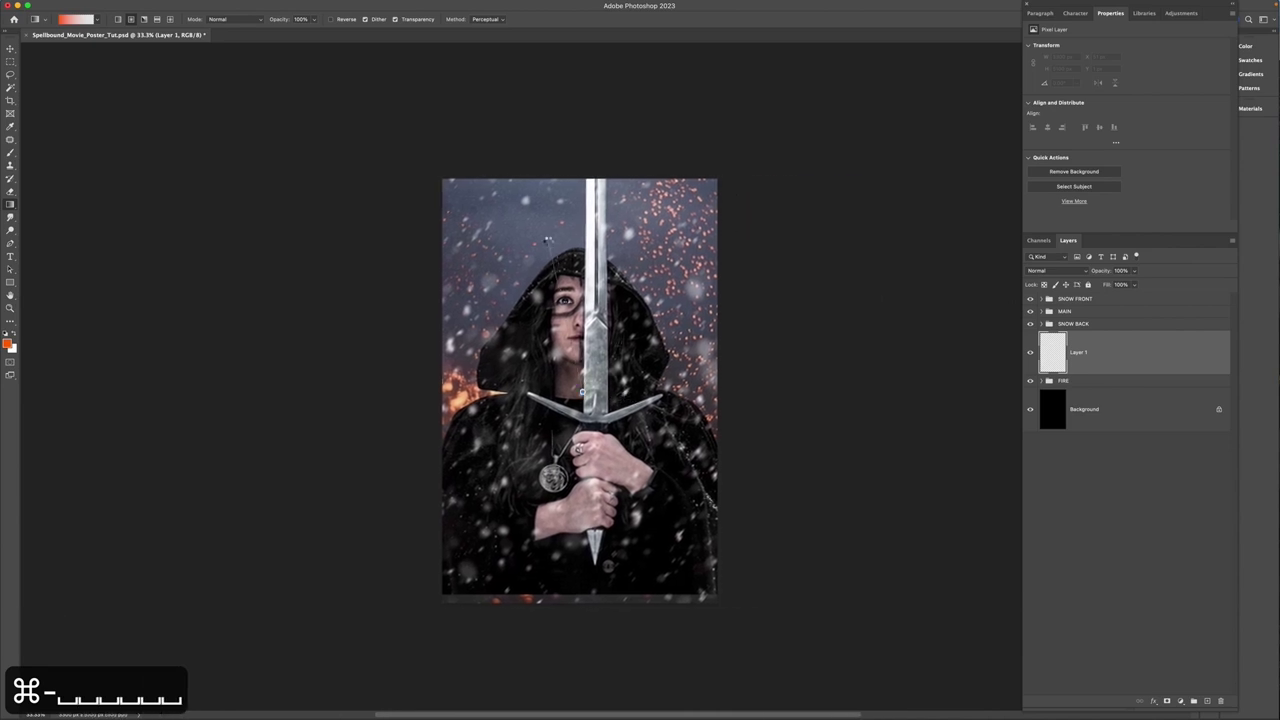
pyautogui.press('v')
pyautogui.press('super+t')
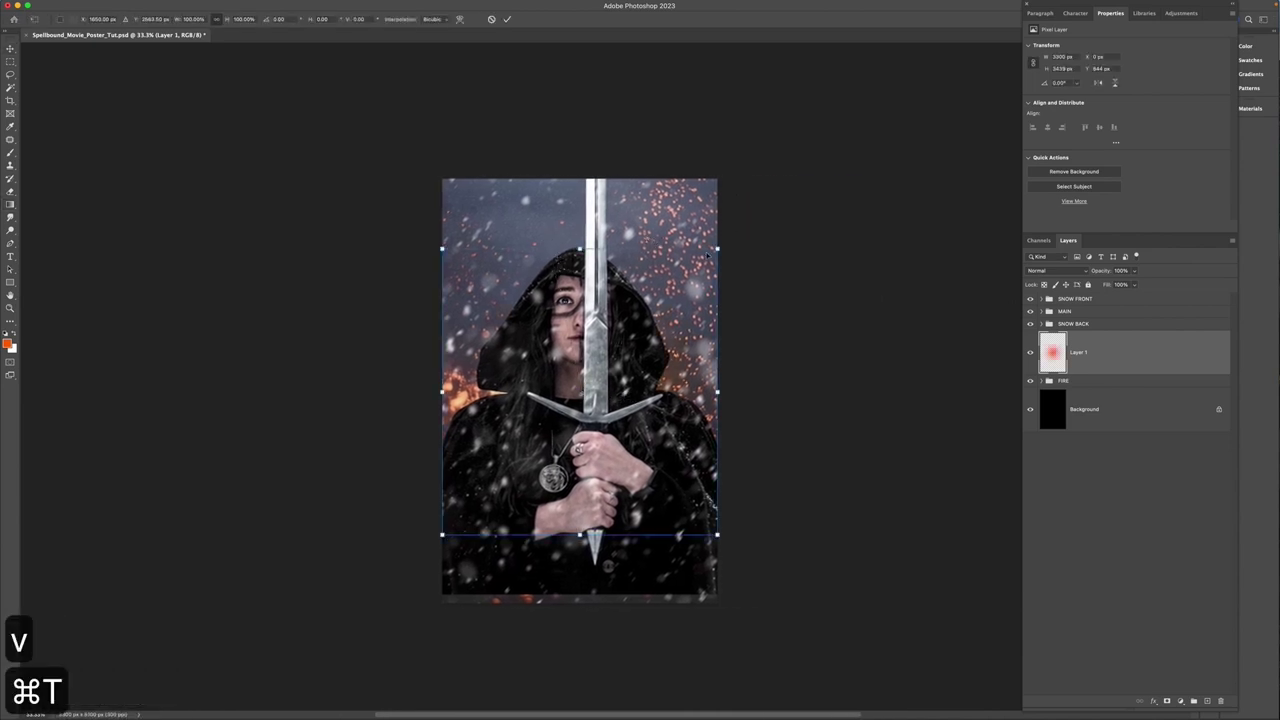
pyautogui.moveTo(717, 248); pyautogui.dragTo(758, 206)
pyautogui.press('Return')
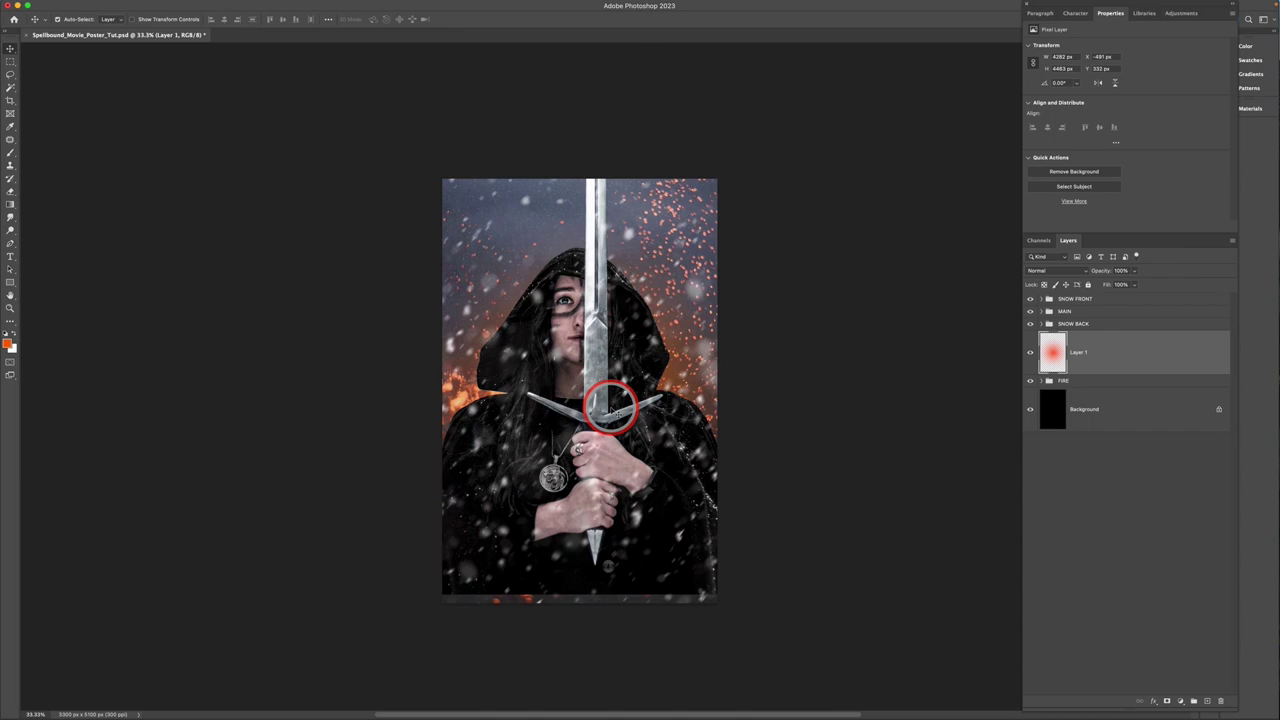
pyautogui.click(1046, 271)
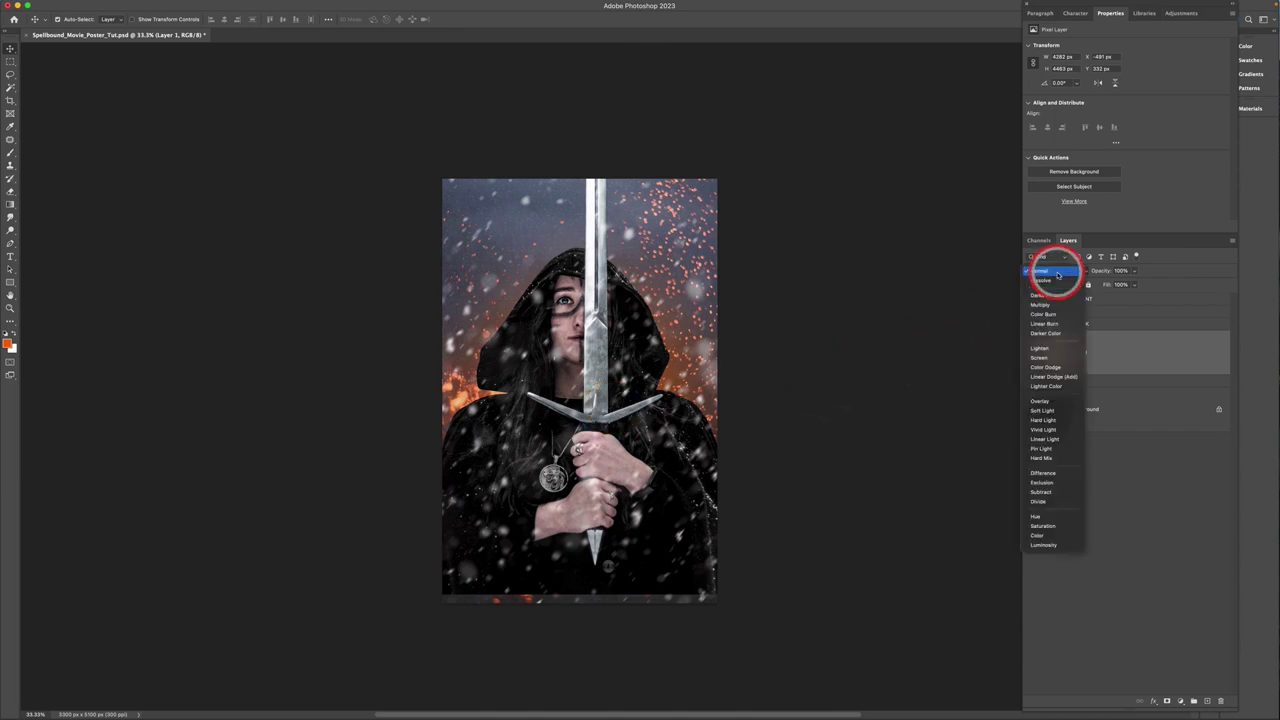
pyautogui.click(1056, 411)
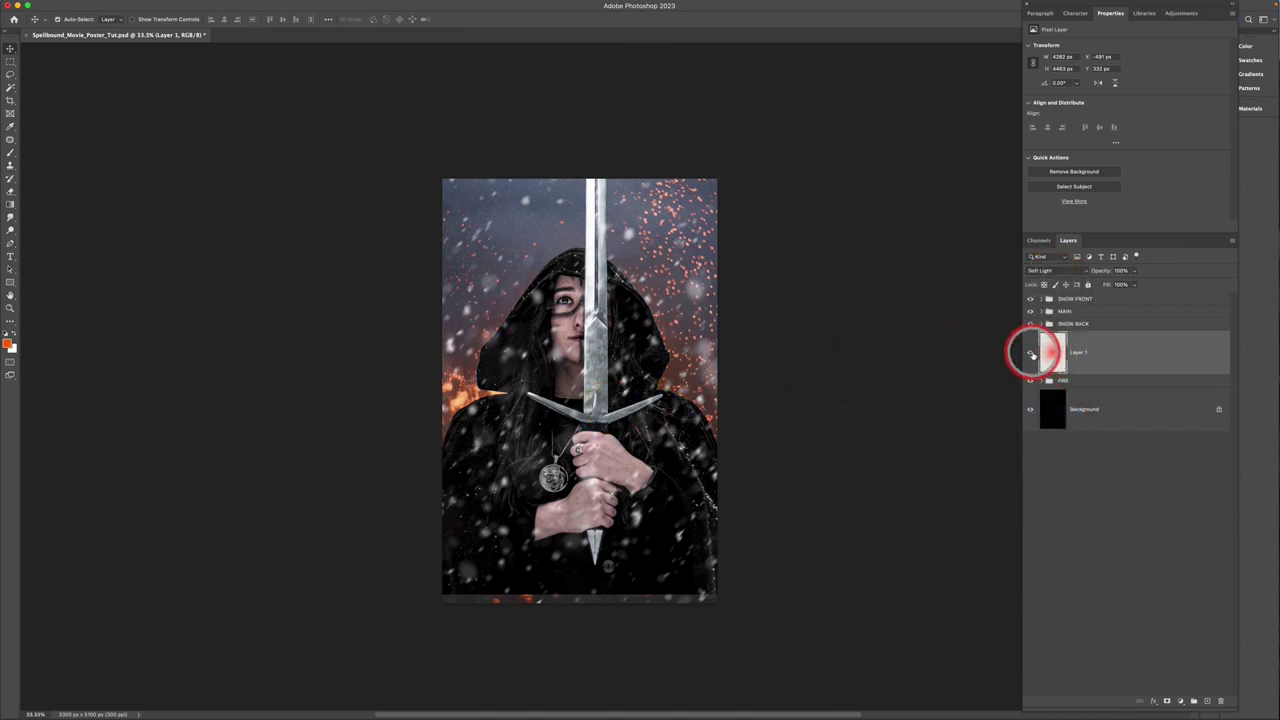
pyautogui.click(1031, 353)
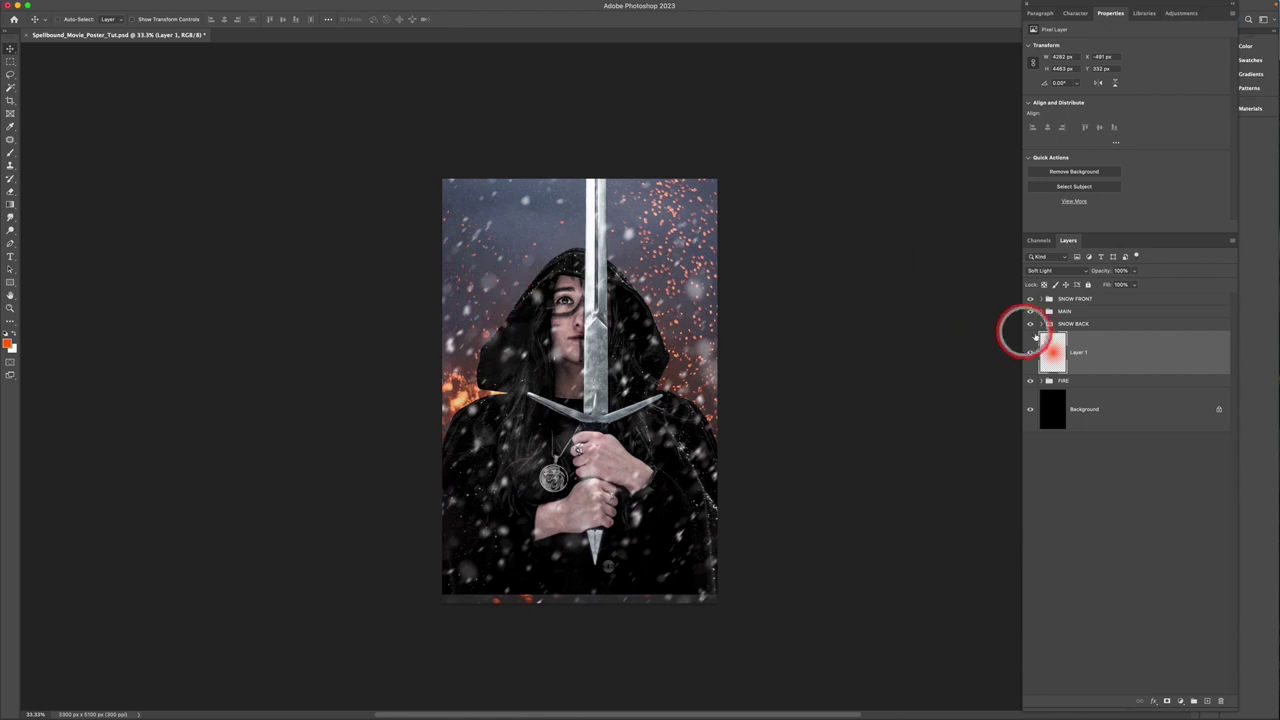
# Group the glow as 'SOFT LIGHT 100%' and add an empty layer above the group
pyautogui.press('super+g')
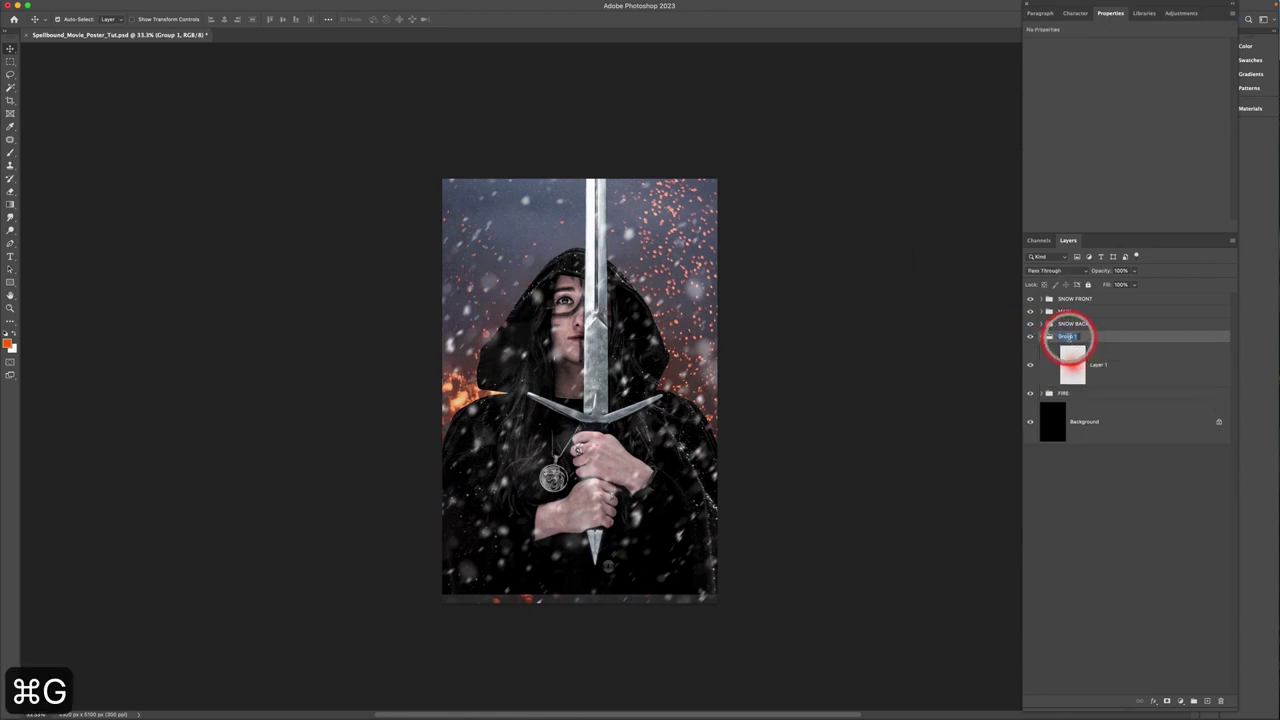
pyautogui.write('SOFT LIGHT')
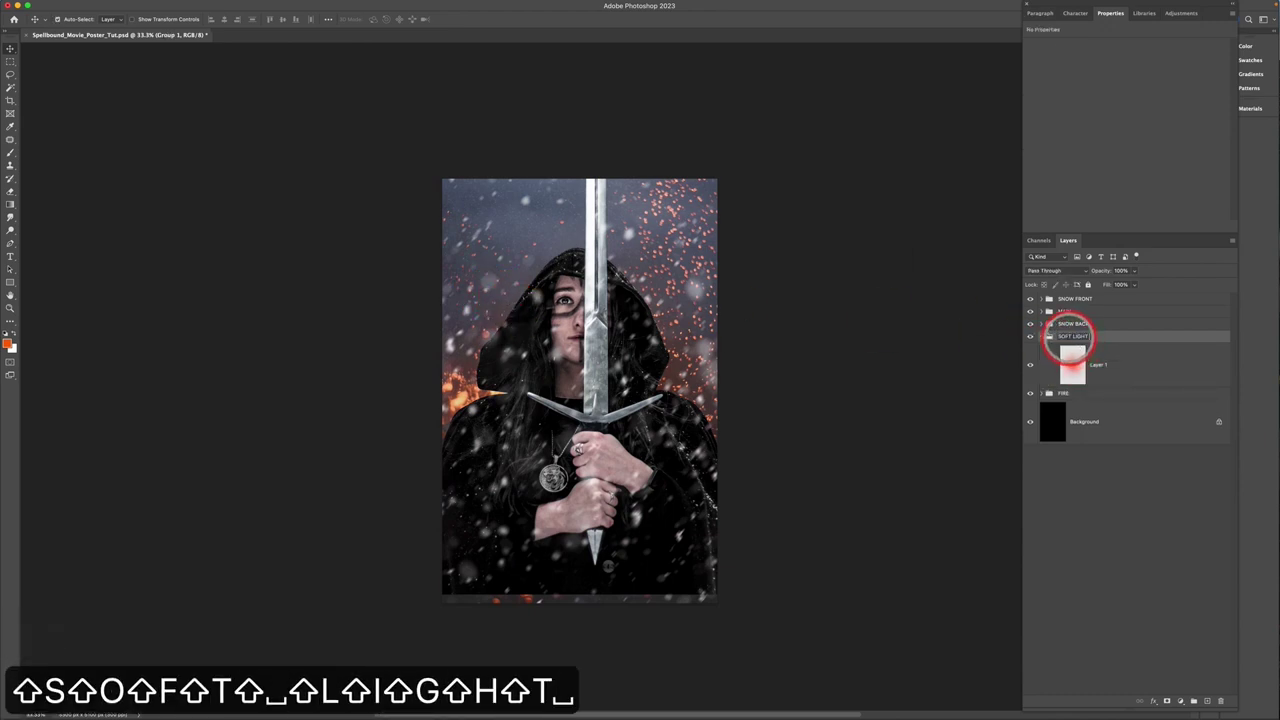
pyautogui.write(' 100%')
pyautogui.press('Return')
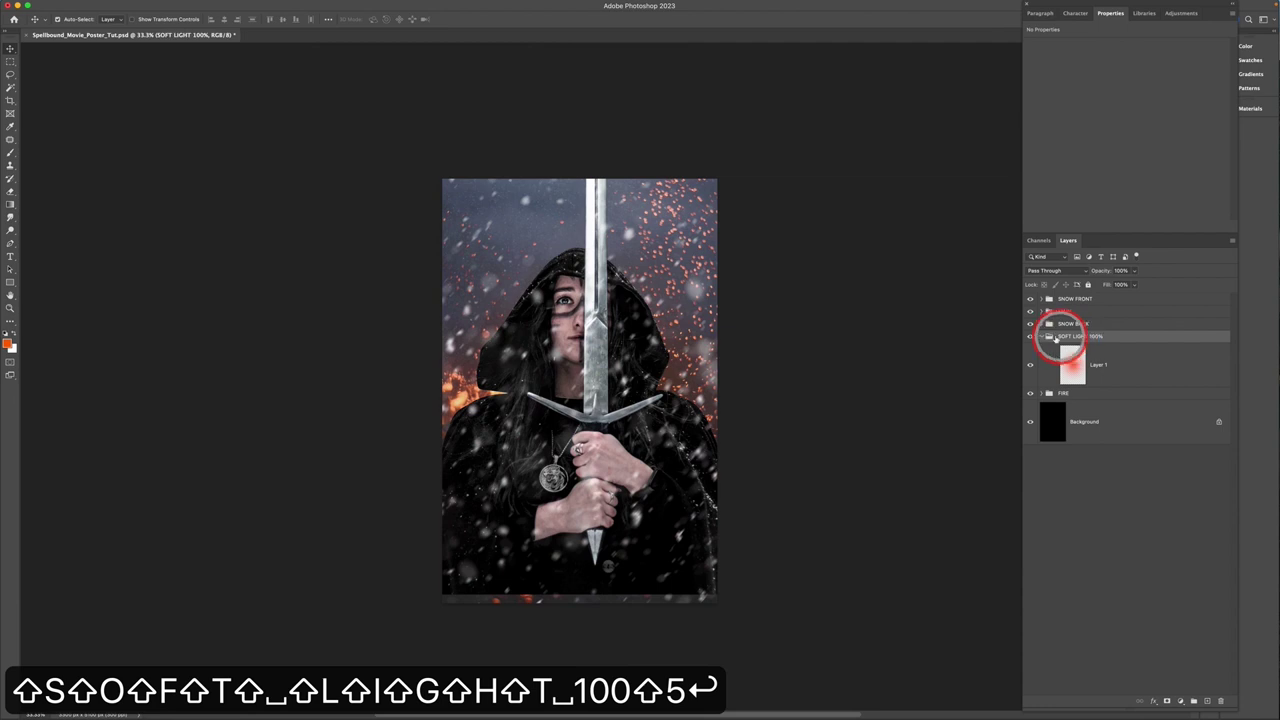
pyautogui.click(1043, 337)
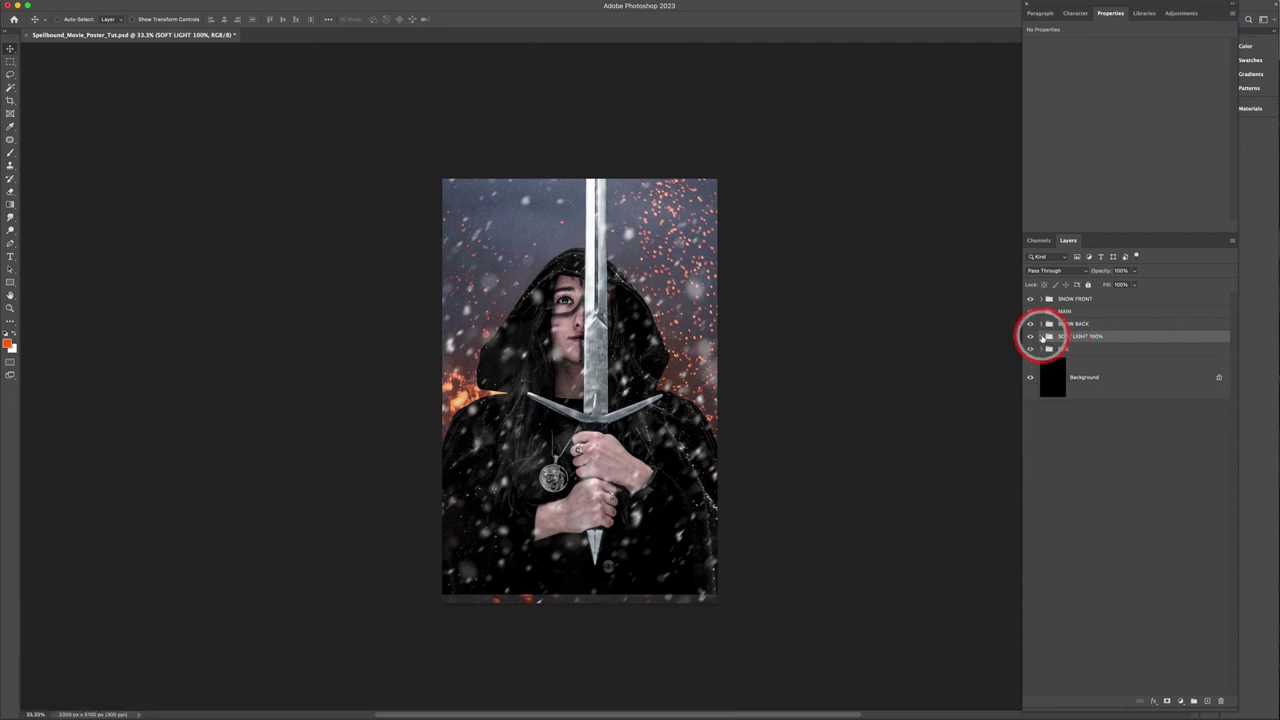
pyautogui.press('alt+shift+super+n')
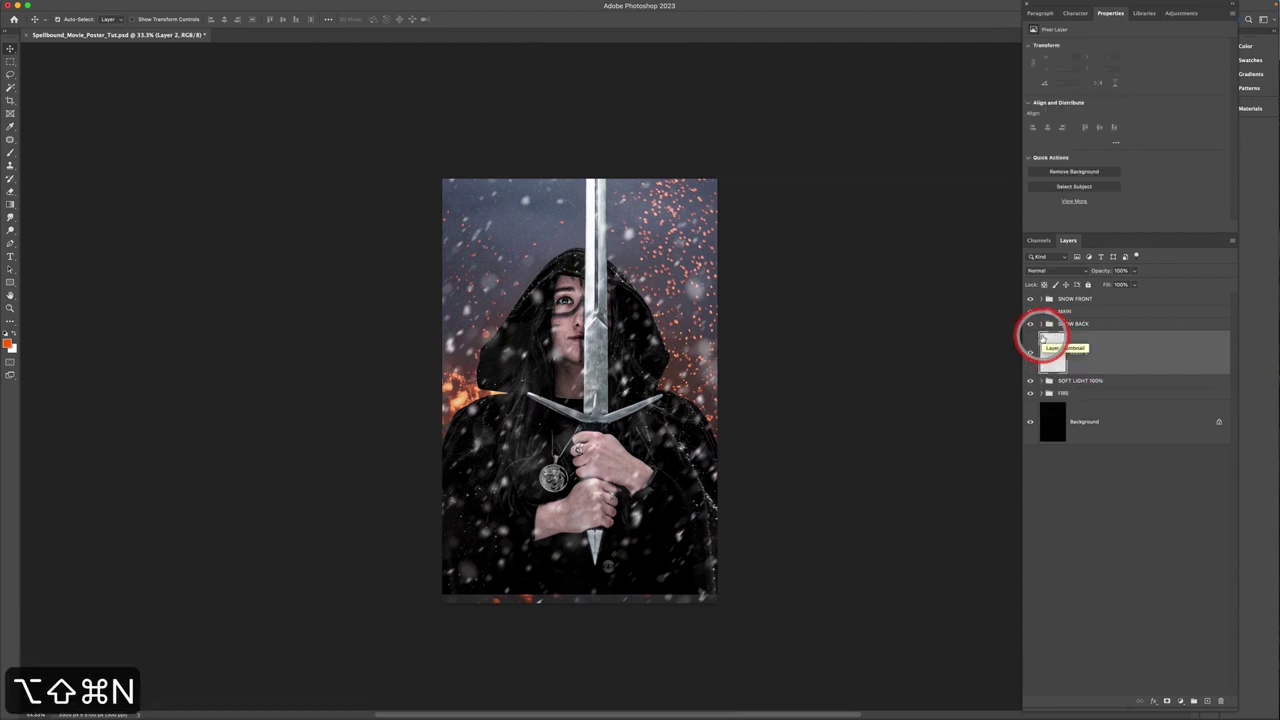
# Draw a darker orange radial gradient over the figure
pyautogui.press('g')
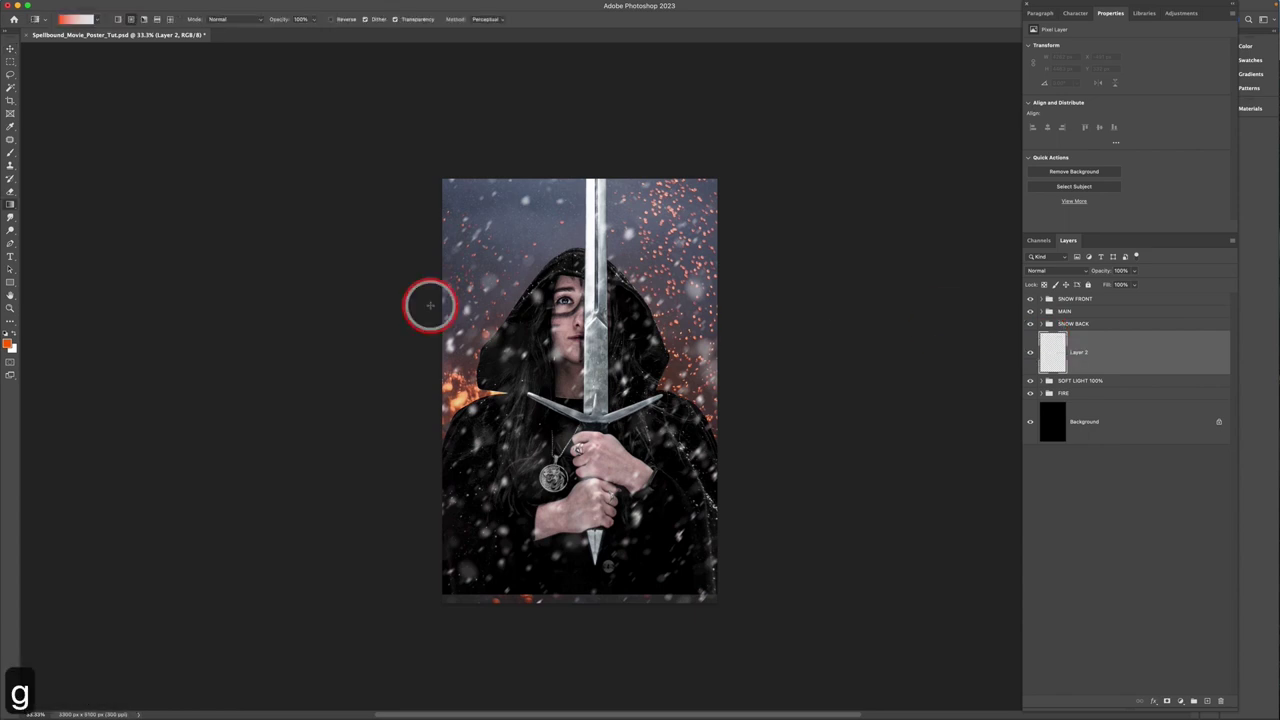
pyautogui.click(9, 344)
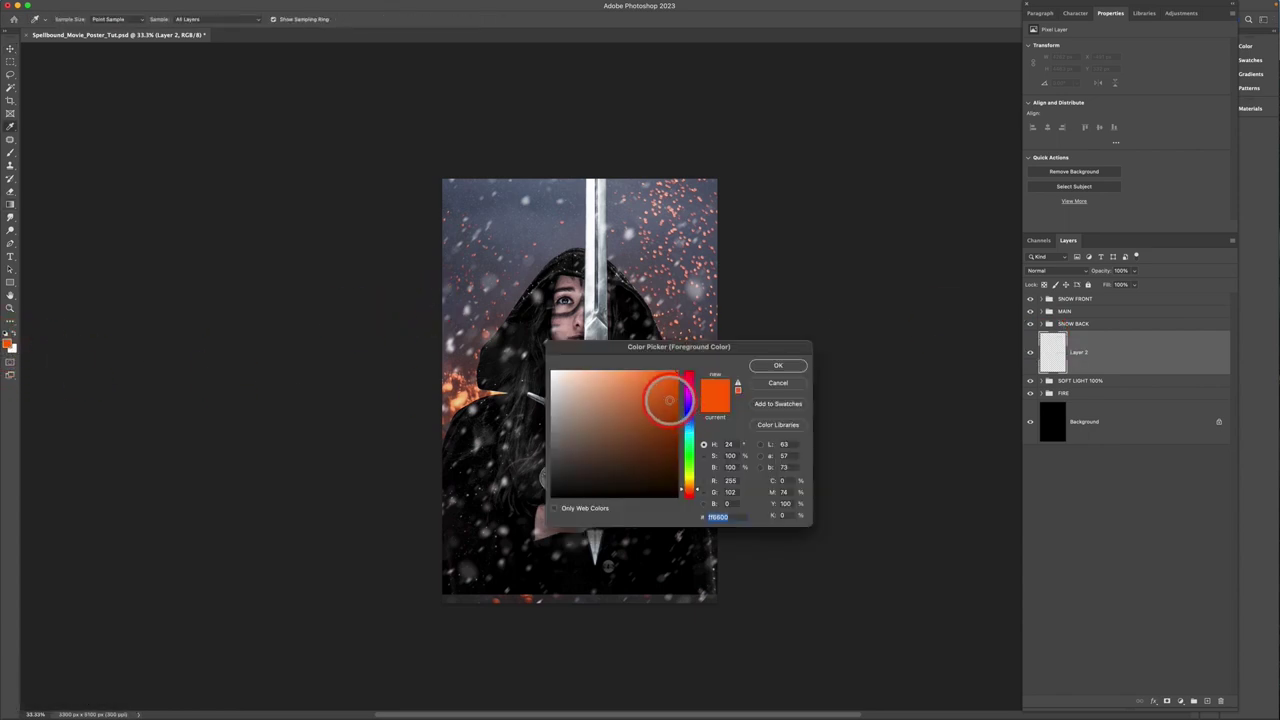
pyautogui.click(713, 518)
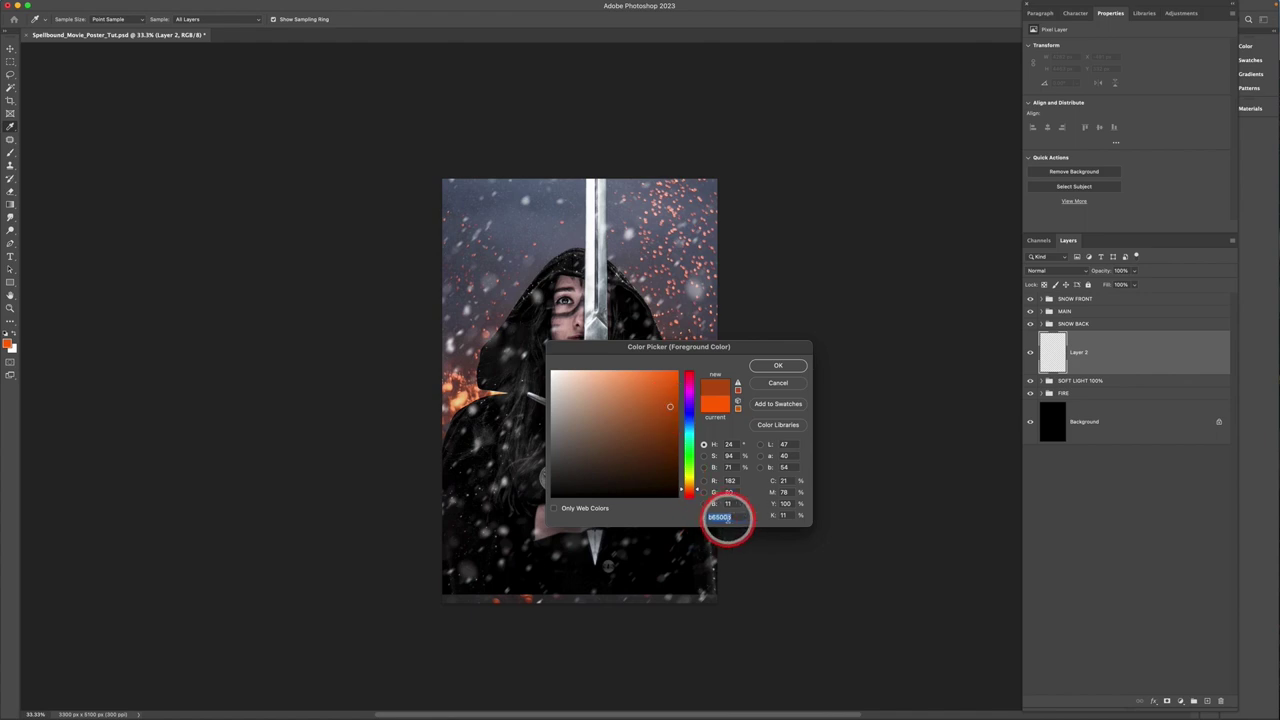
pyautogui.click(778, 365)
pyautogui.moveTo(580, 398); pyautogui.dragTo(529, 315)
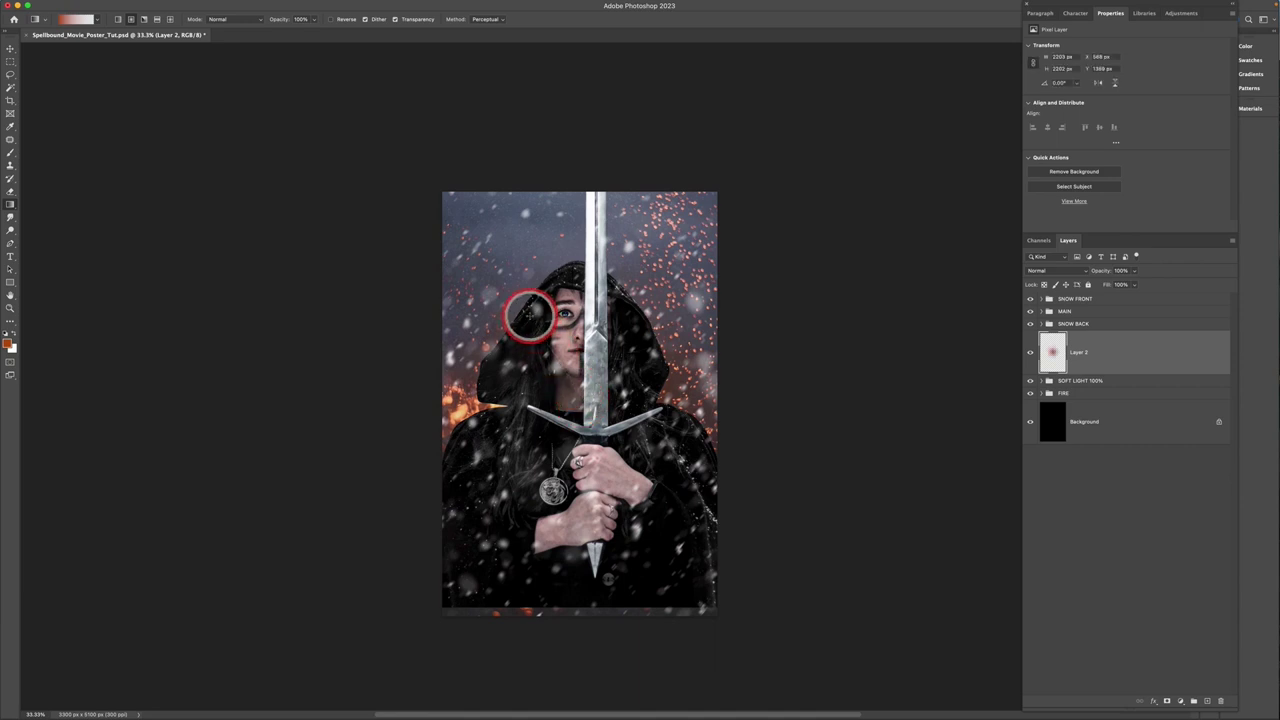
# Enlarge the orange glow and set its blend mode to Color Dodge
pyautogui.press('v')
pyautogui.press('super+t')
pyautogui.moveTo(628, 329); pyautogui.dragTo(677, 297)
pyautogui.press('Return')
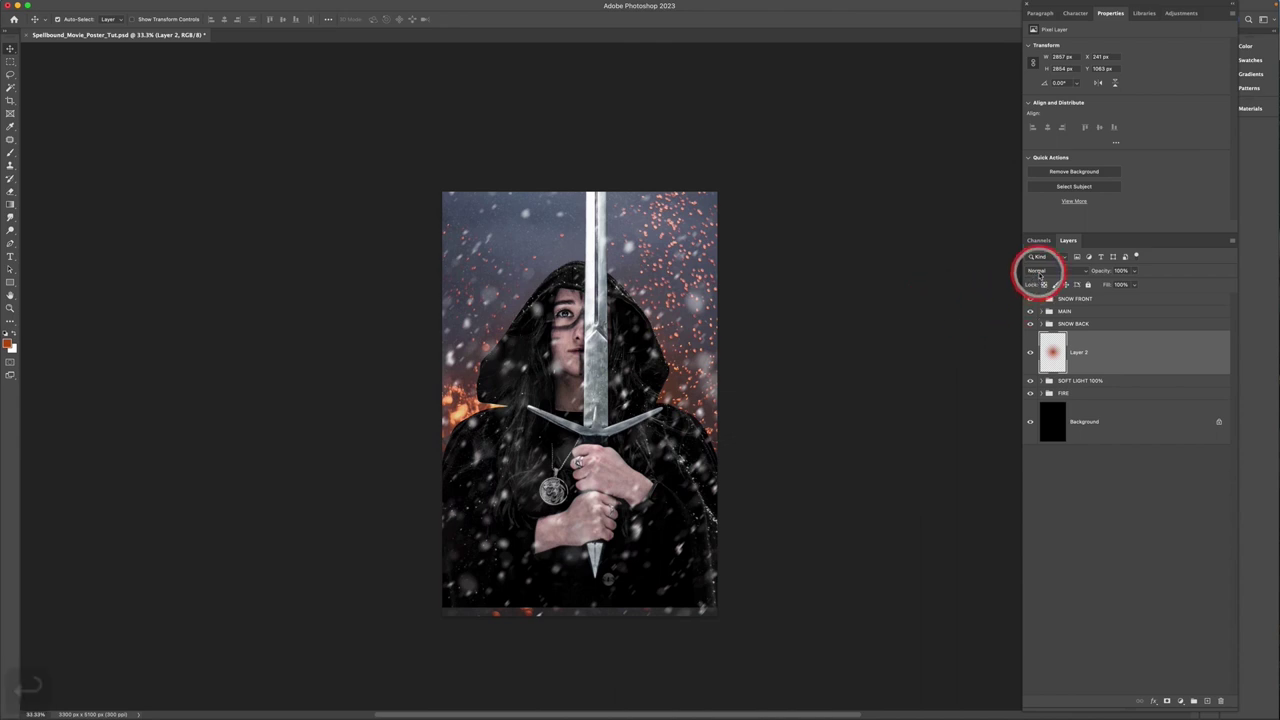
pyautogui.click(1039, 272)
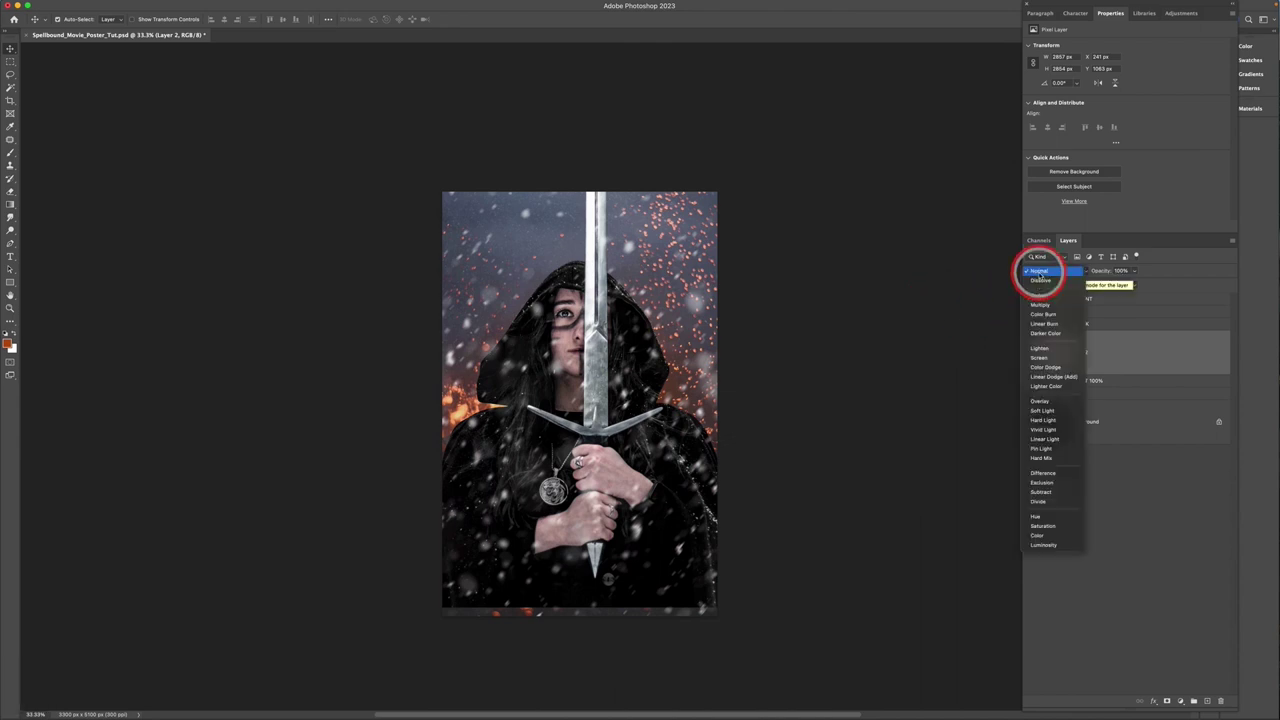
pyautogui.click(1046, 368)
# Lower the orange glow to 50% opacity, enlarge it further, and add empty Layer 3
pyautogui.press('v')
pyautogui.press('5')
pyautogui.press('v')
pyautogui.press('super+t')
pyautogui.moveTo(702, 265); pyautogui.dragTo(776, 205)
pyautogui.press('Return')
pyautogui.click(1030, 354)
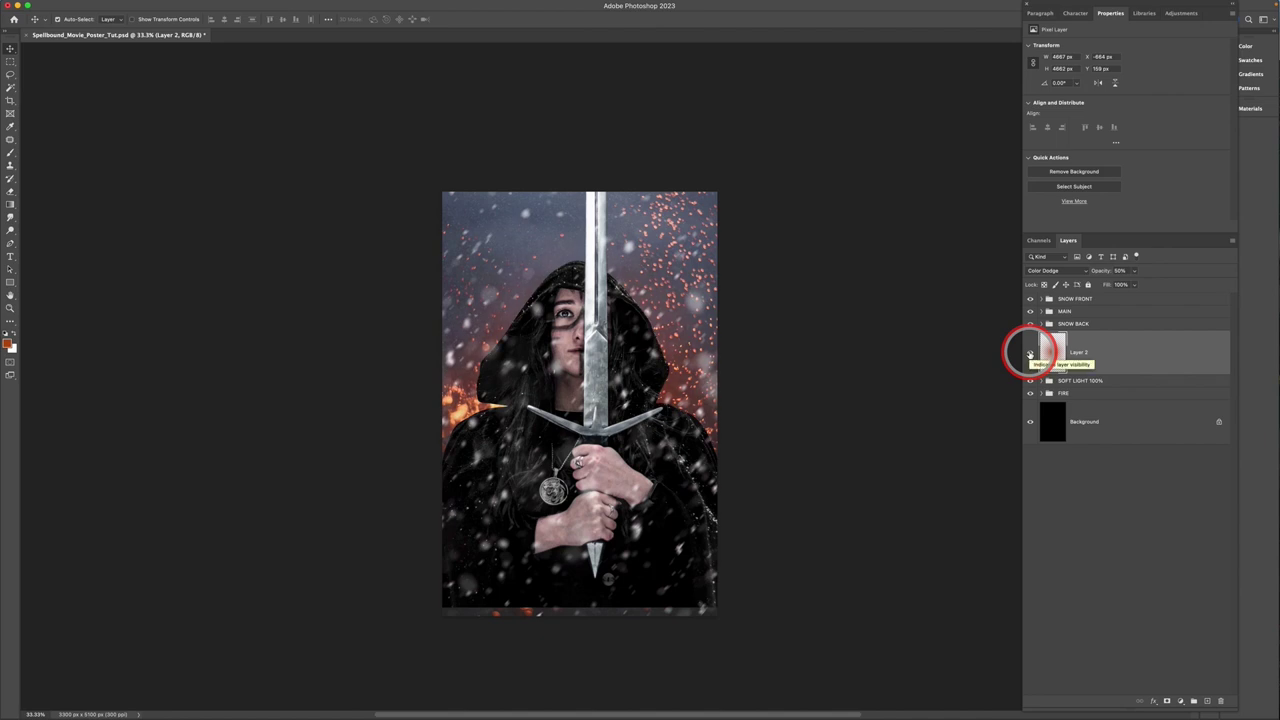
pyautogui.click(1205, 700)
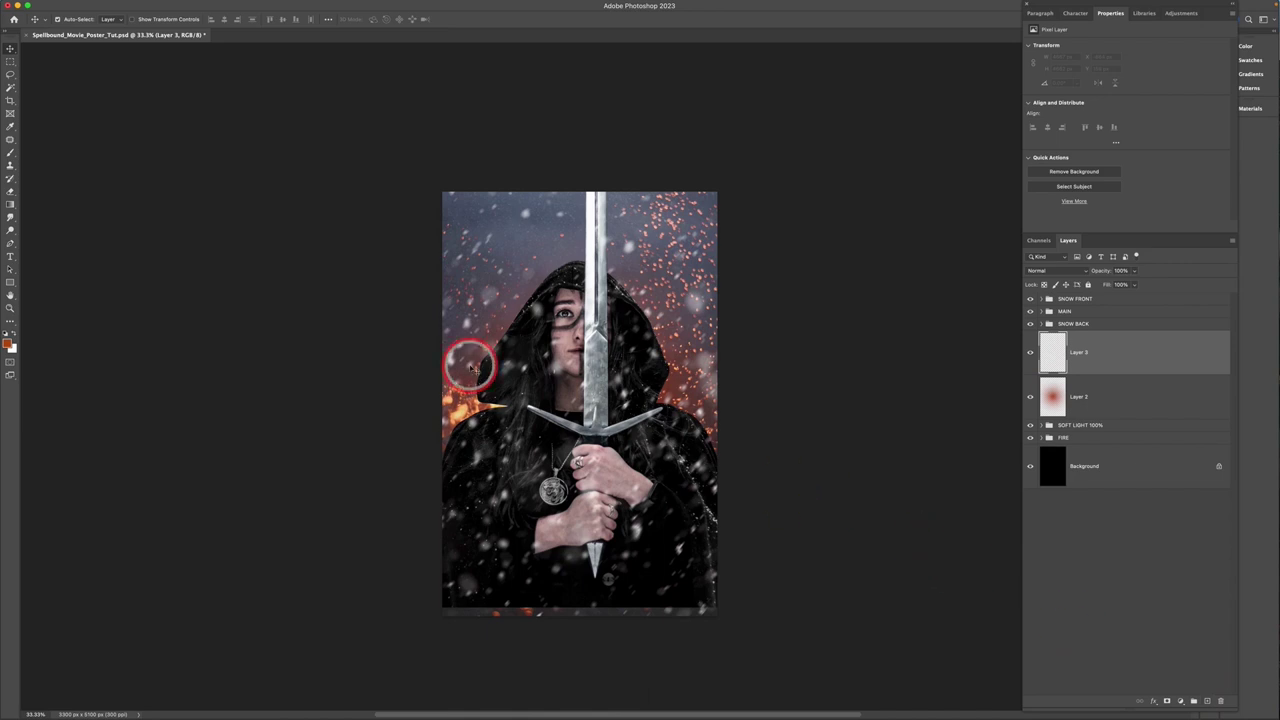
# Make a white radial glow on Layer 3 in Overlay mode, shrunk to about 89%
pyautogui.press('g')
pyautogui.press('d')
pyautogui.press('x')
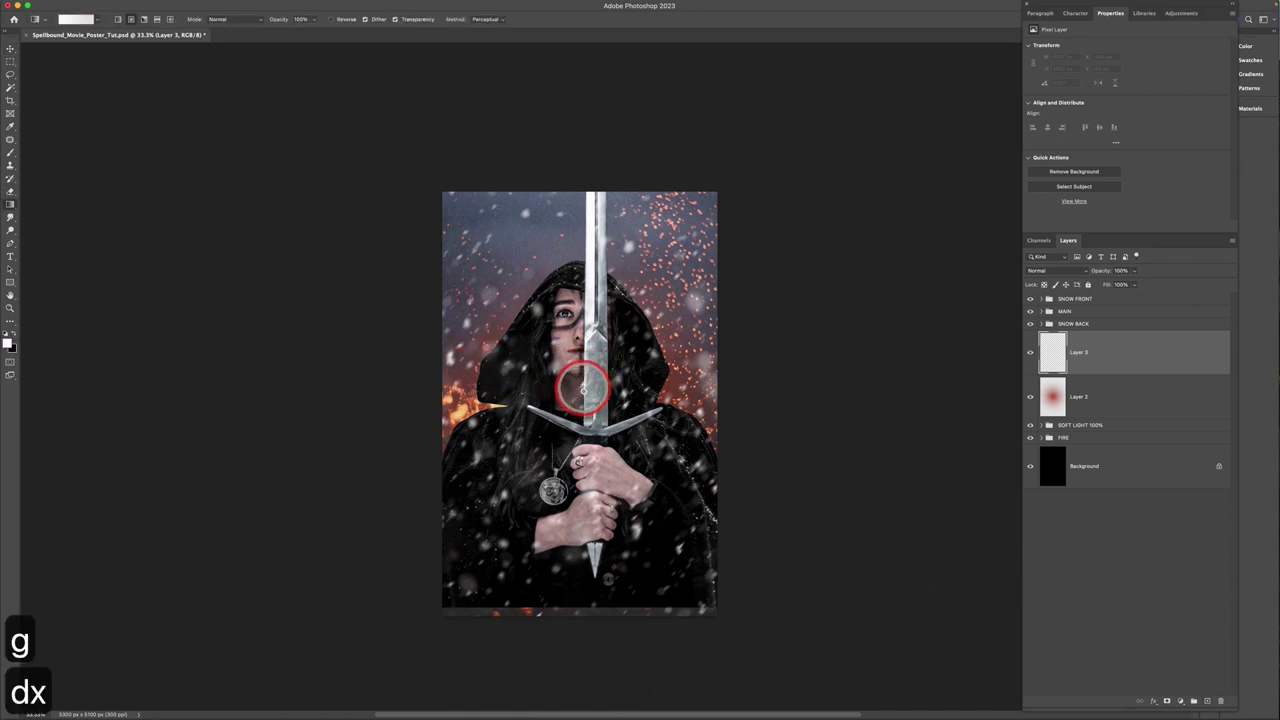
pyautogui.press('v')
pyautogui.click(1056, 271)
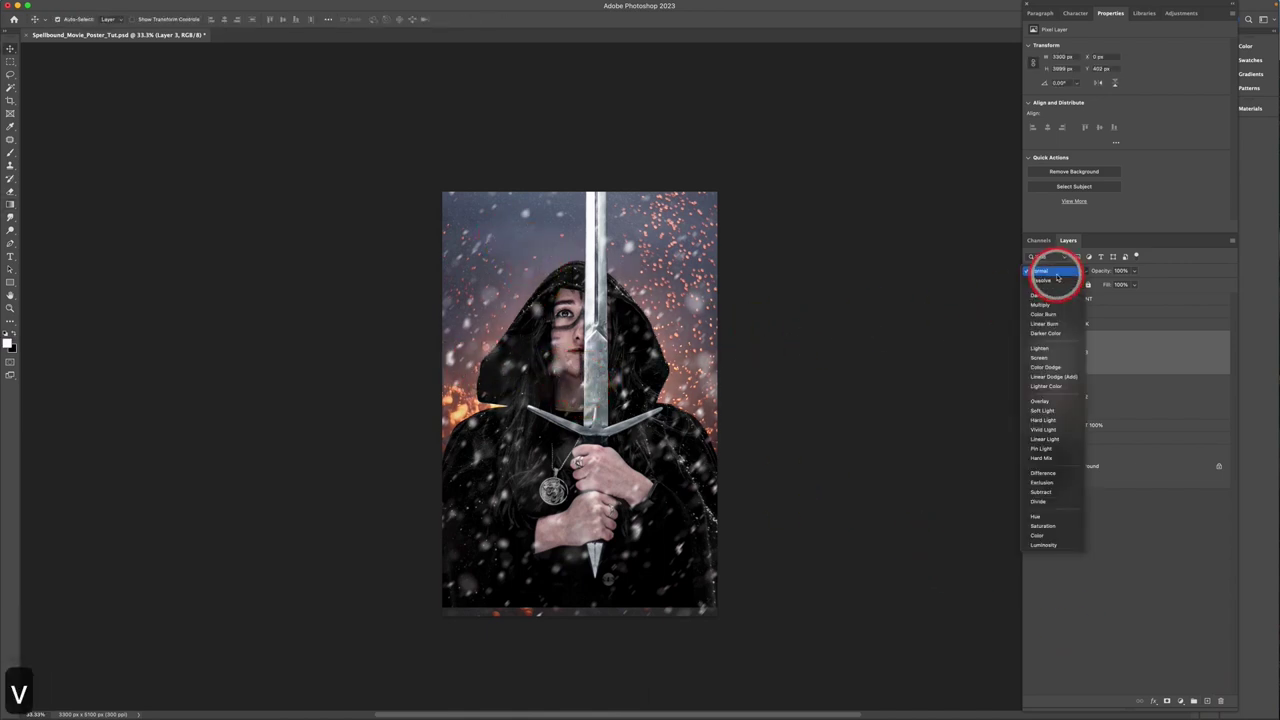
pyautogui.press('Return')
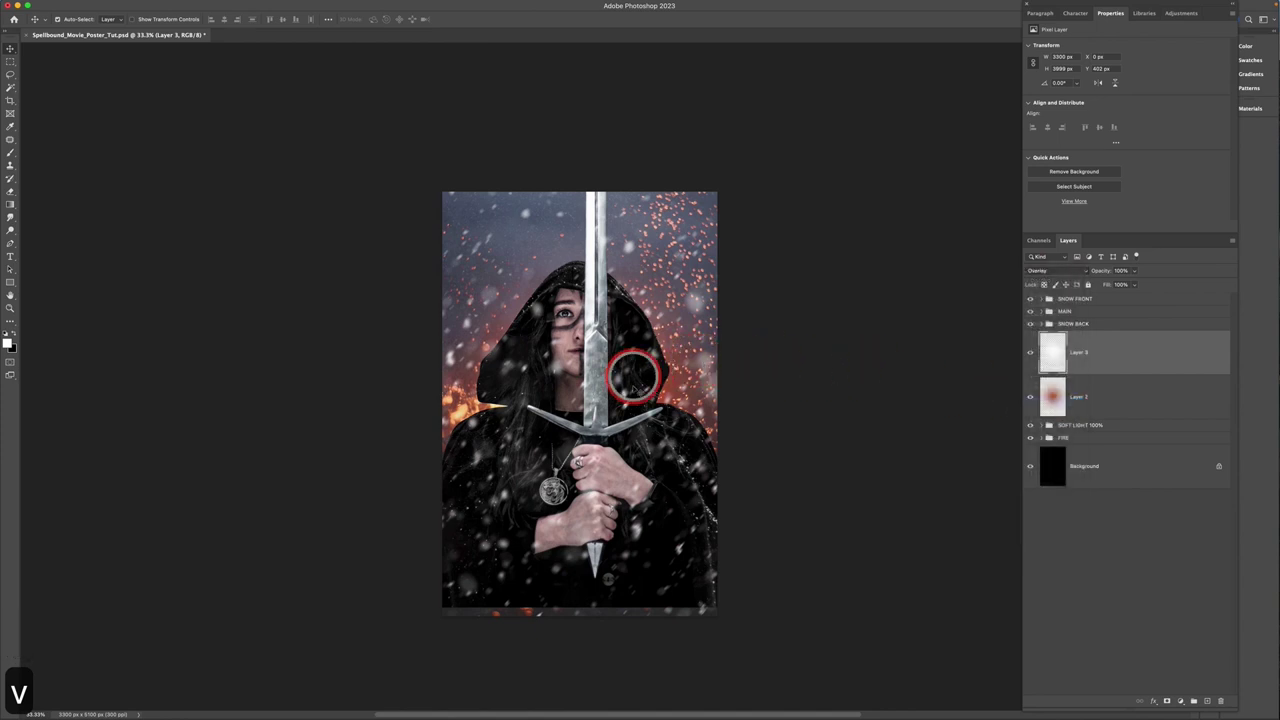
pyautogui.press('super+t')
pyautogui.moveTo(717, 225)
pyautogui.mouseDown()
pyautogui.moveTo(676, 264)
pyautogui.moveTo(786, 157)
pyautogui.moveTo(737, 217)
pyautogui.mouseUp()
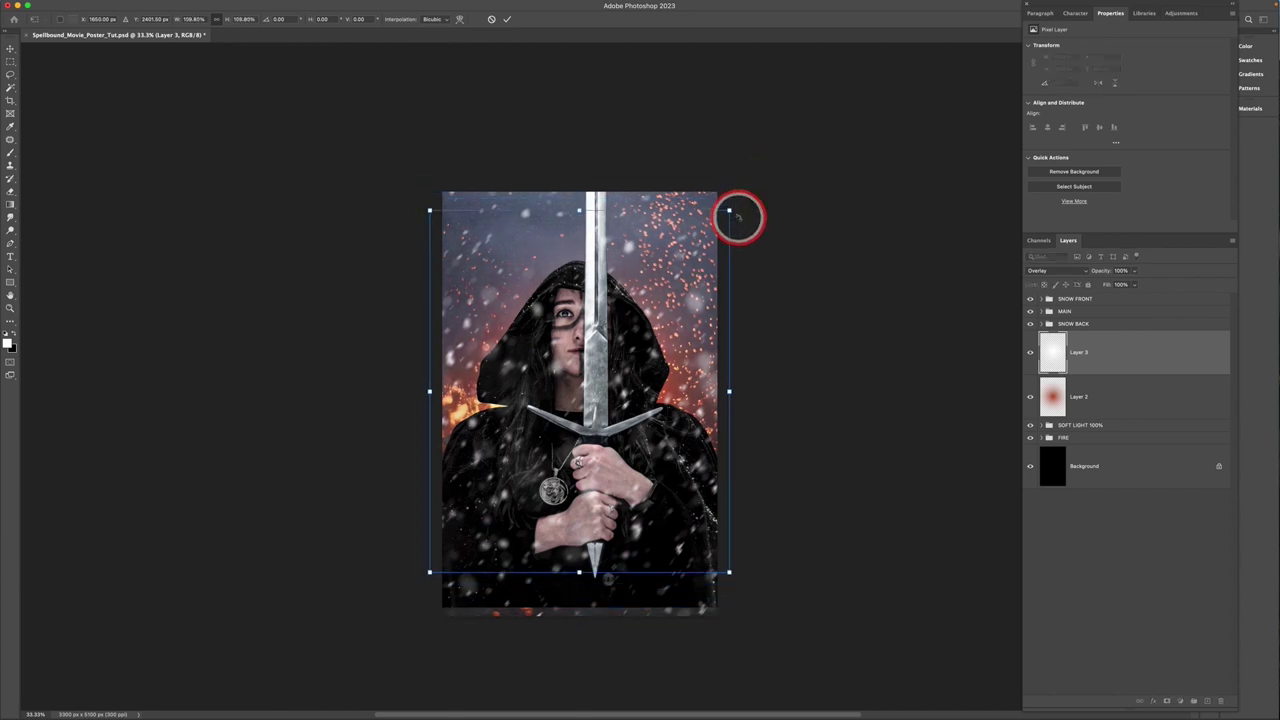
pyautogui.press('Return')
# Duplicate the white glow as Layer 3 copy and scale it to about 2450 px wide
pyautogui.press('v')
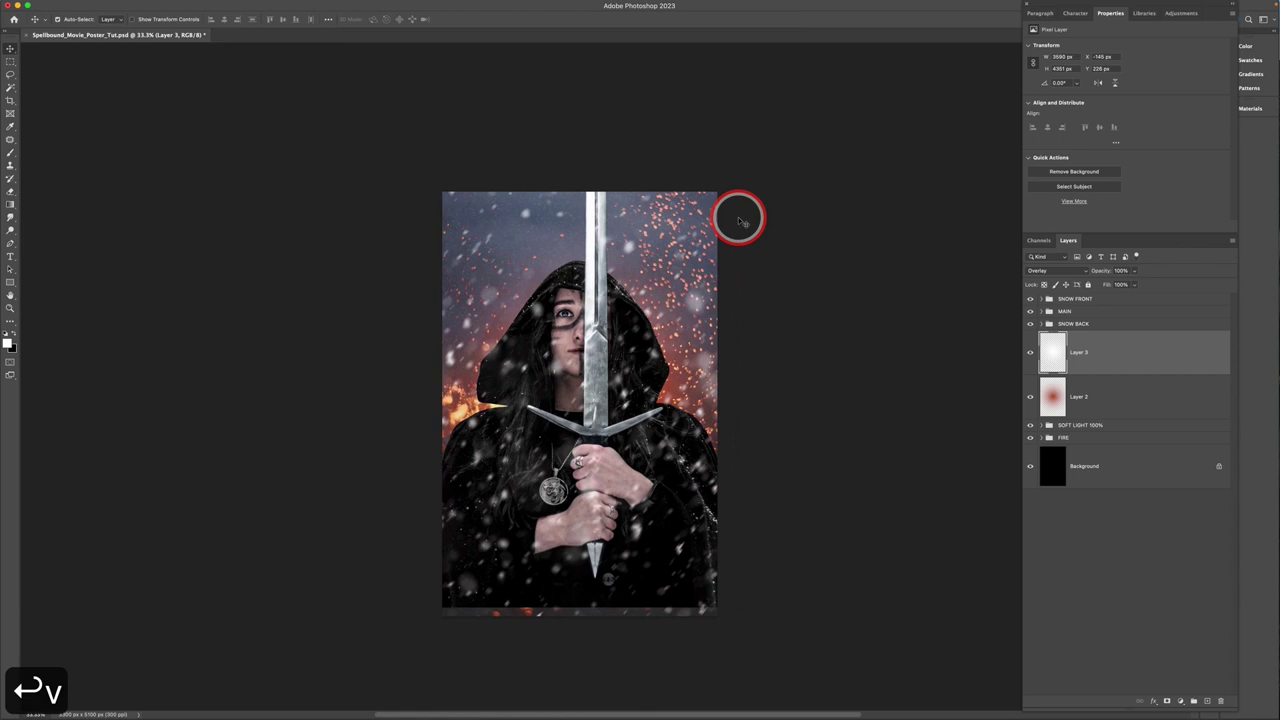
pyautogui.press('super+j')
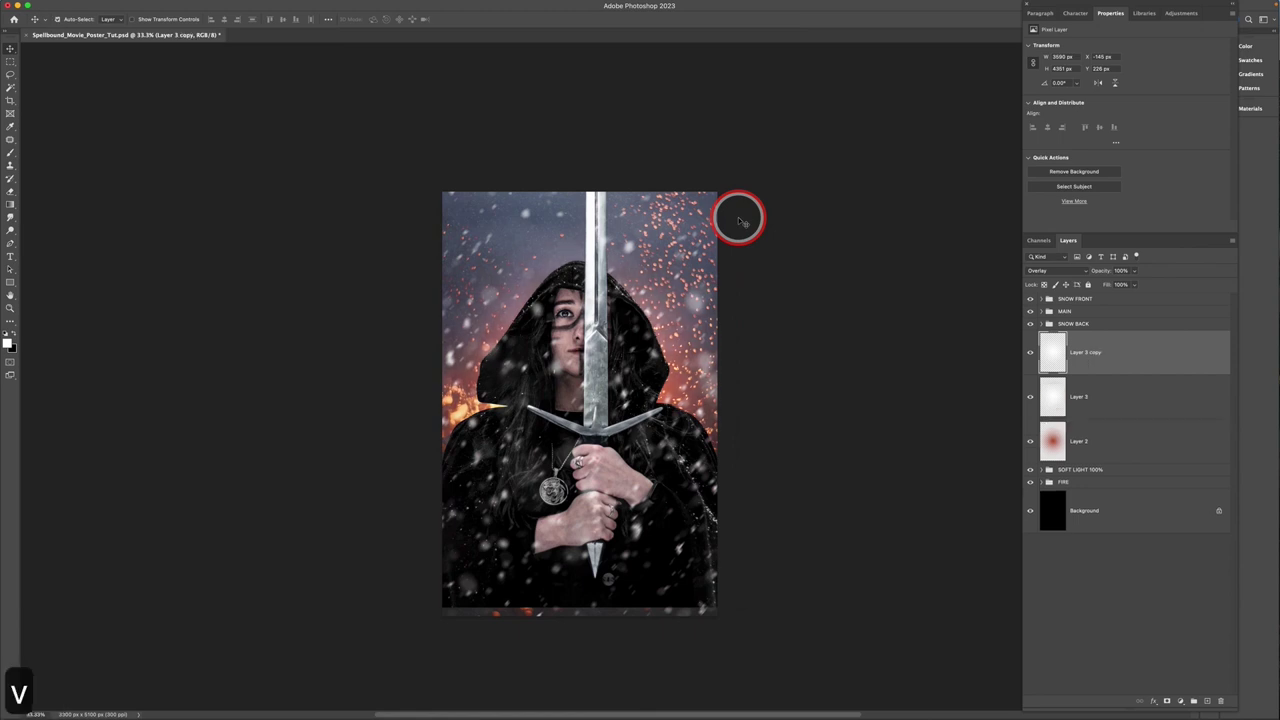
pyautogui.press('v')
pyautogui.press('super+t')
pyautogui.moveTo(734, 206); pyautogui.dragTo(680, 262)
pyautogui.press('Return')
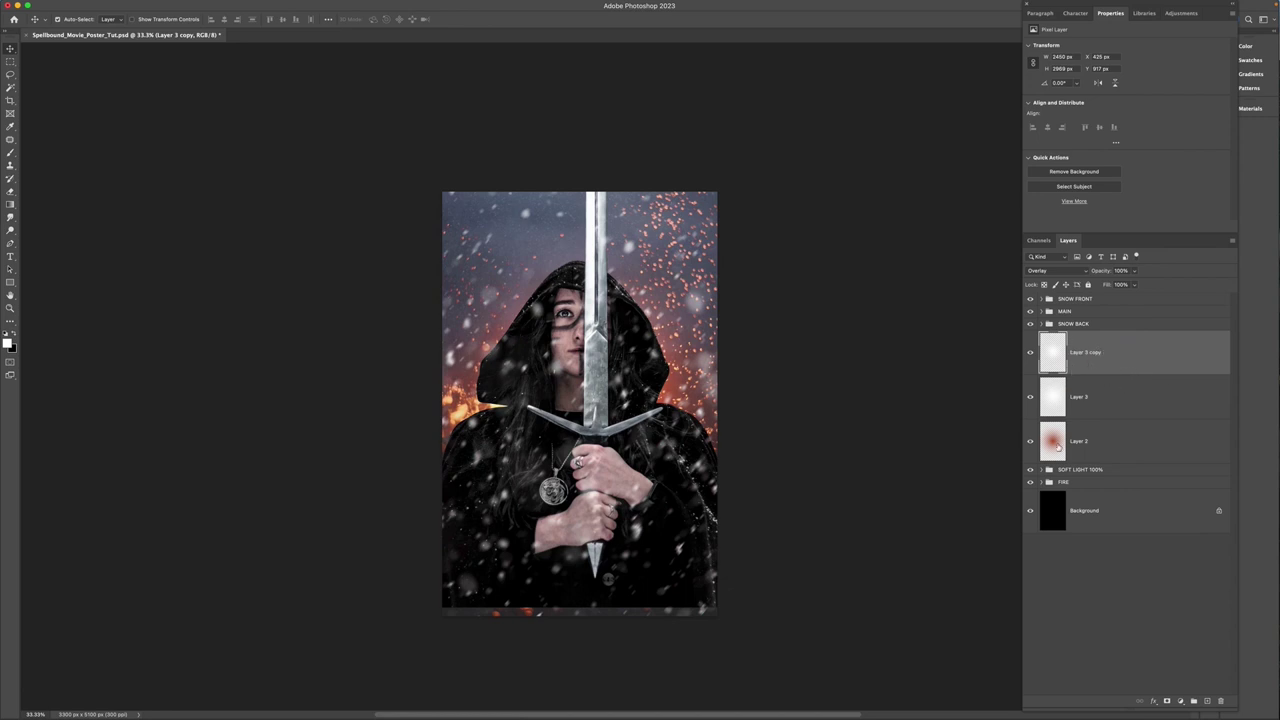
# Group Layer 3 copy through Layer 2 as BACKLIGHT at about 50% opacity, then save
pyautogui.keyDown('shift'); pyautogui.click(1160, 448); pyautogui.keyUp('shift')
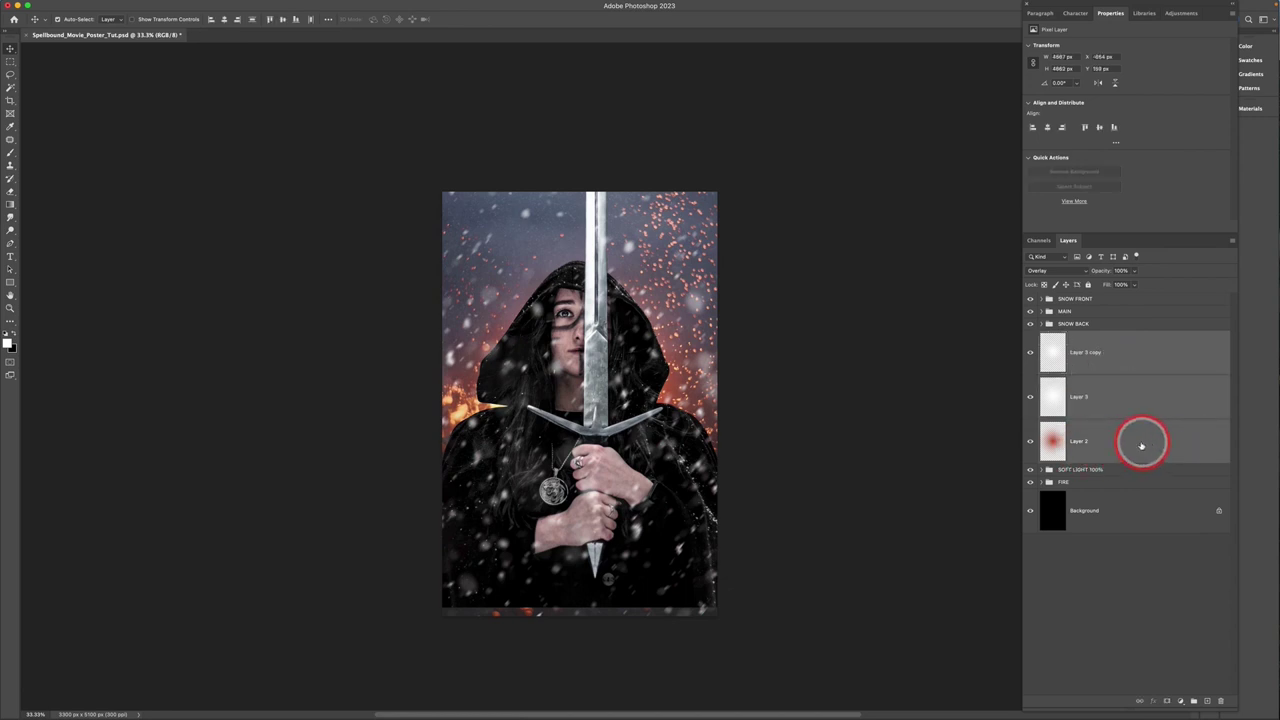
pyautogui.press('super+g')
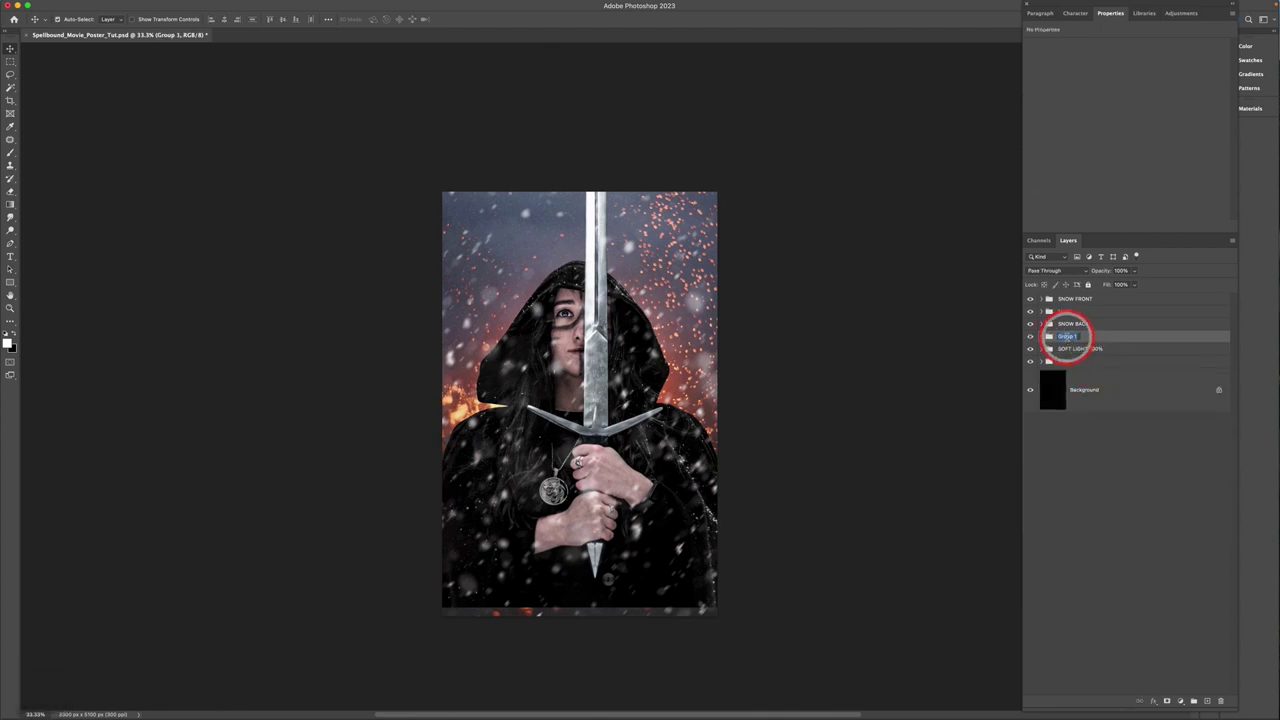
pyautogui.write('BACKLIGHT')
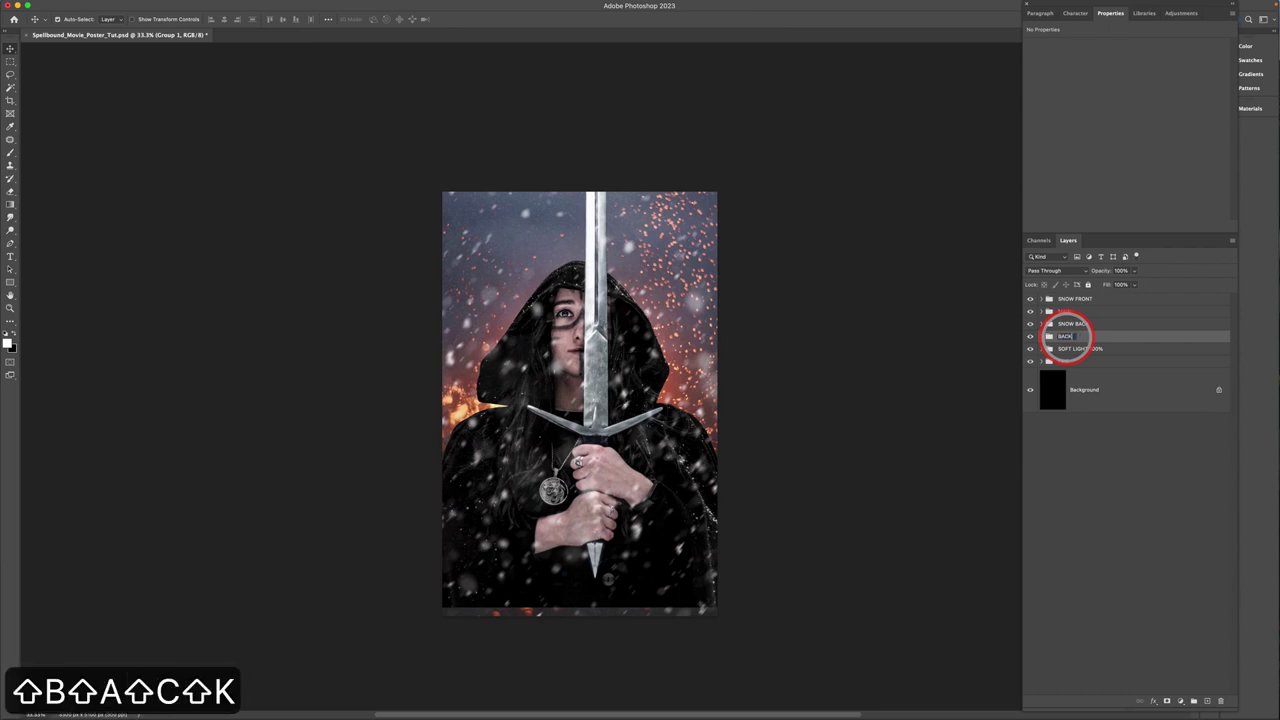
pyautogui.press('Return')
pyautogui.click(1136, 271)
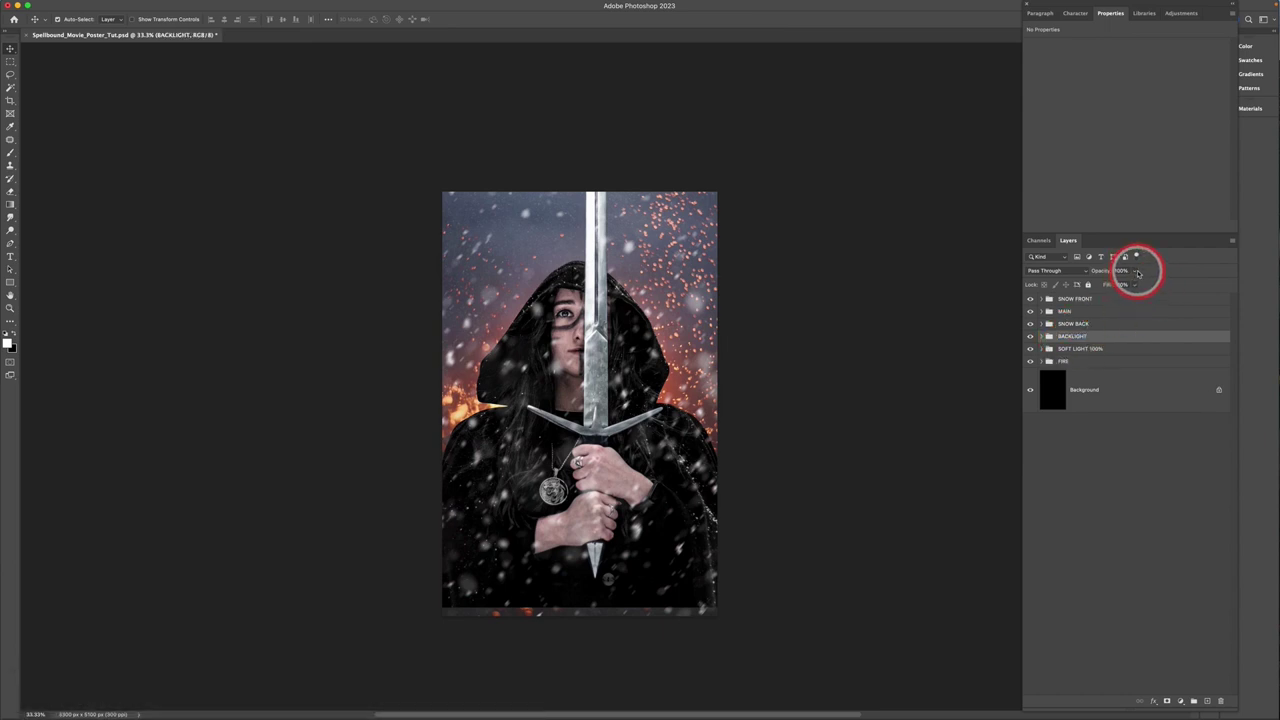
pyautogui.moveTo(1135, 285); pyautogui.dragTo(1119, 284)
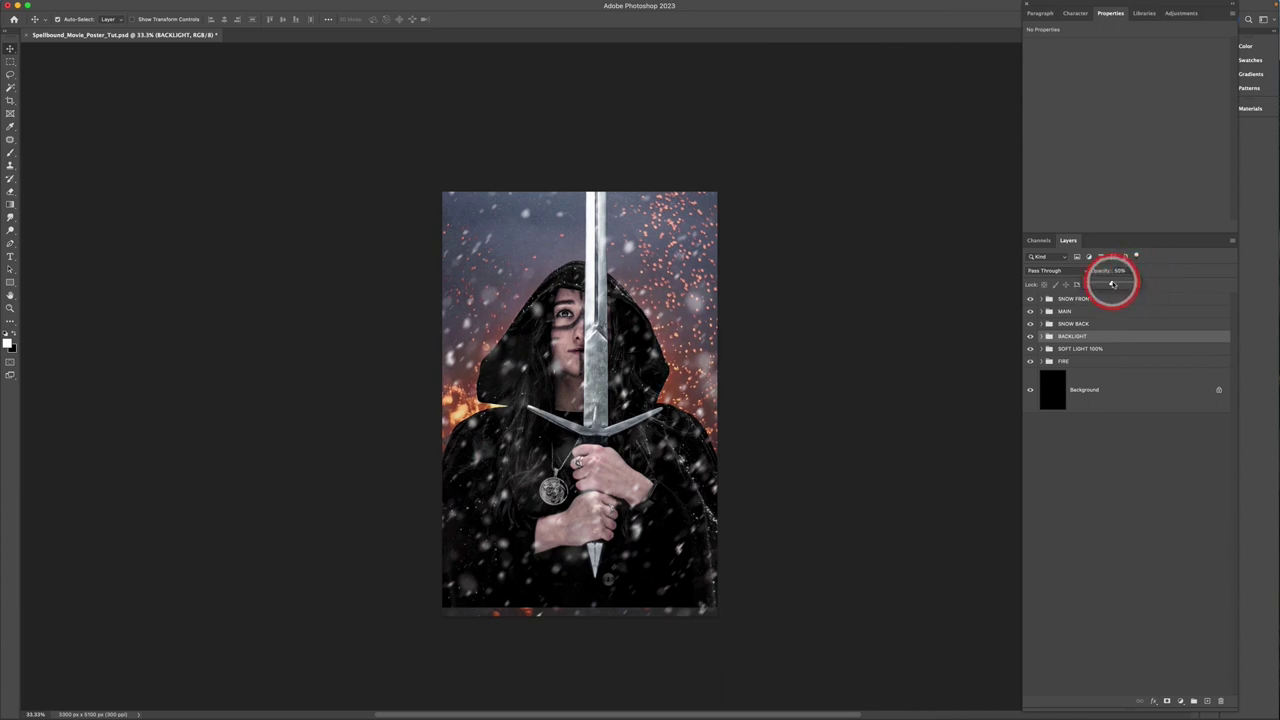
pyautogui.moveTo(1112, 285); pyautogui.dragTo(1112, 285)
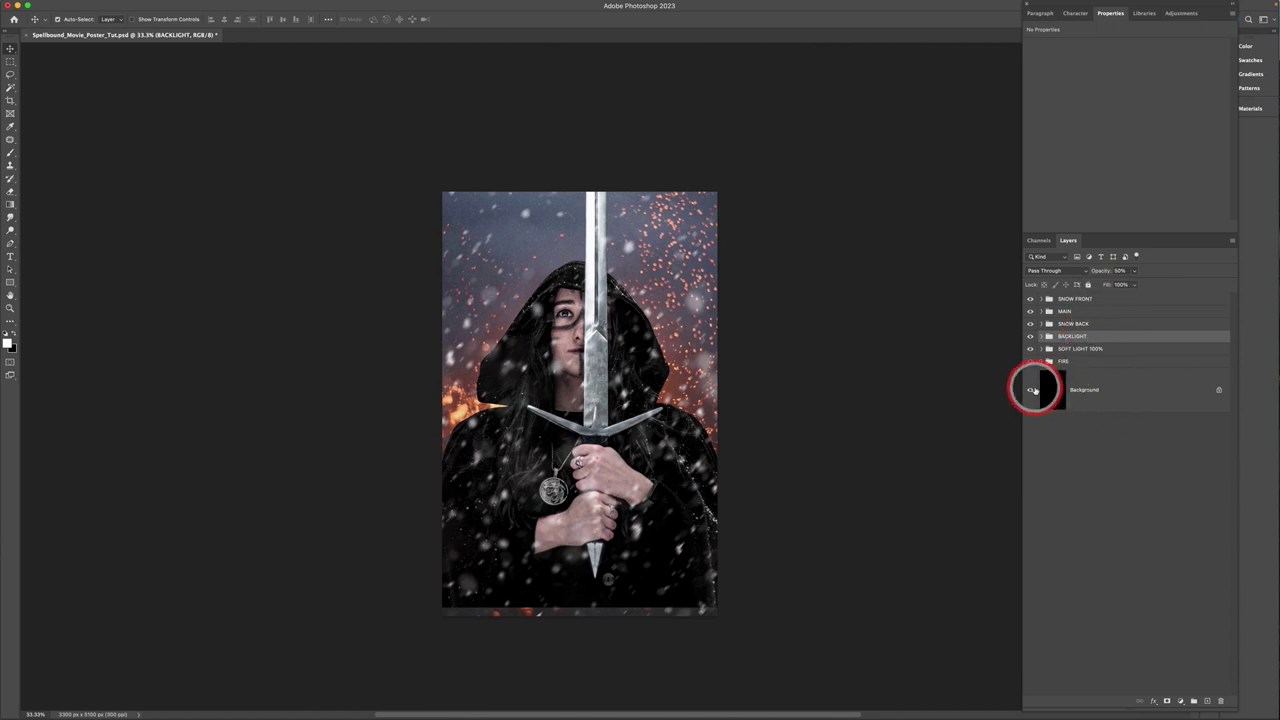
pyautogui.press('super+0')
pyautogui.press('super+s')
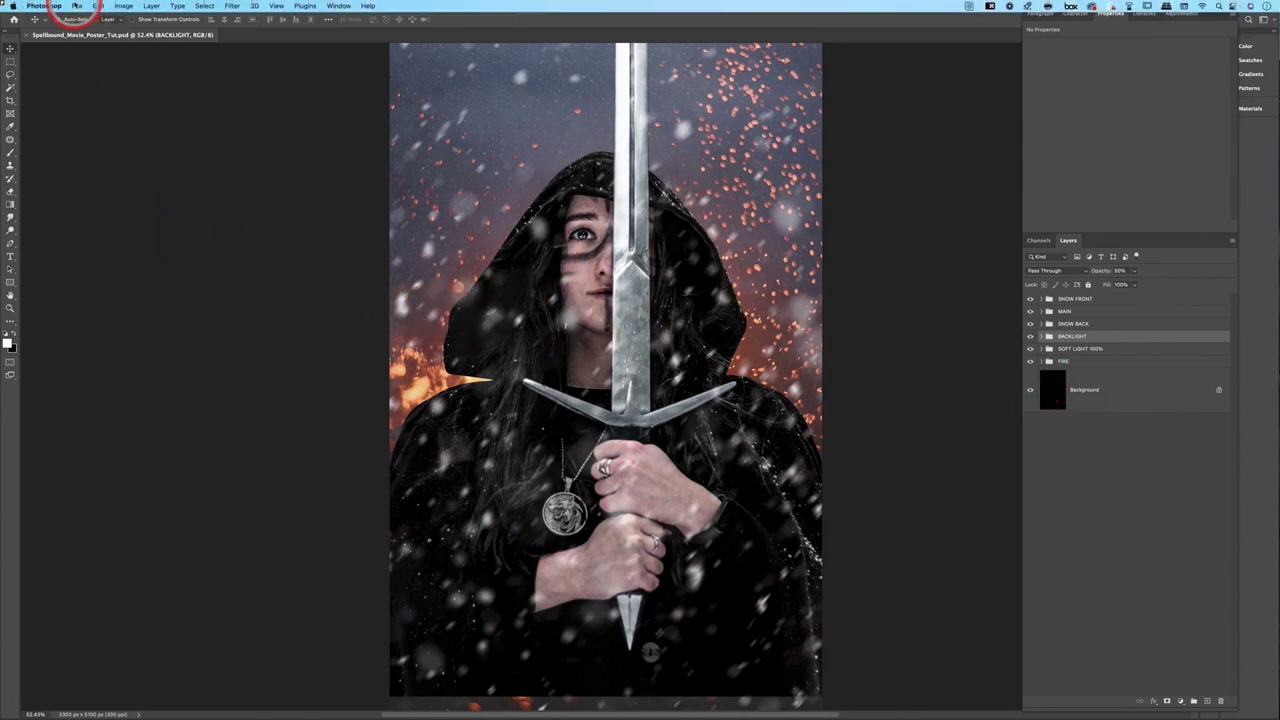
# Place pexels-moein-moradi-672636.jpg embedded, scaled and shifted so flames rise behind the woman
pyautogui.click(77, 6)
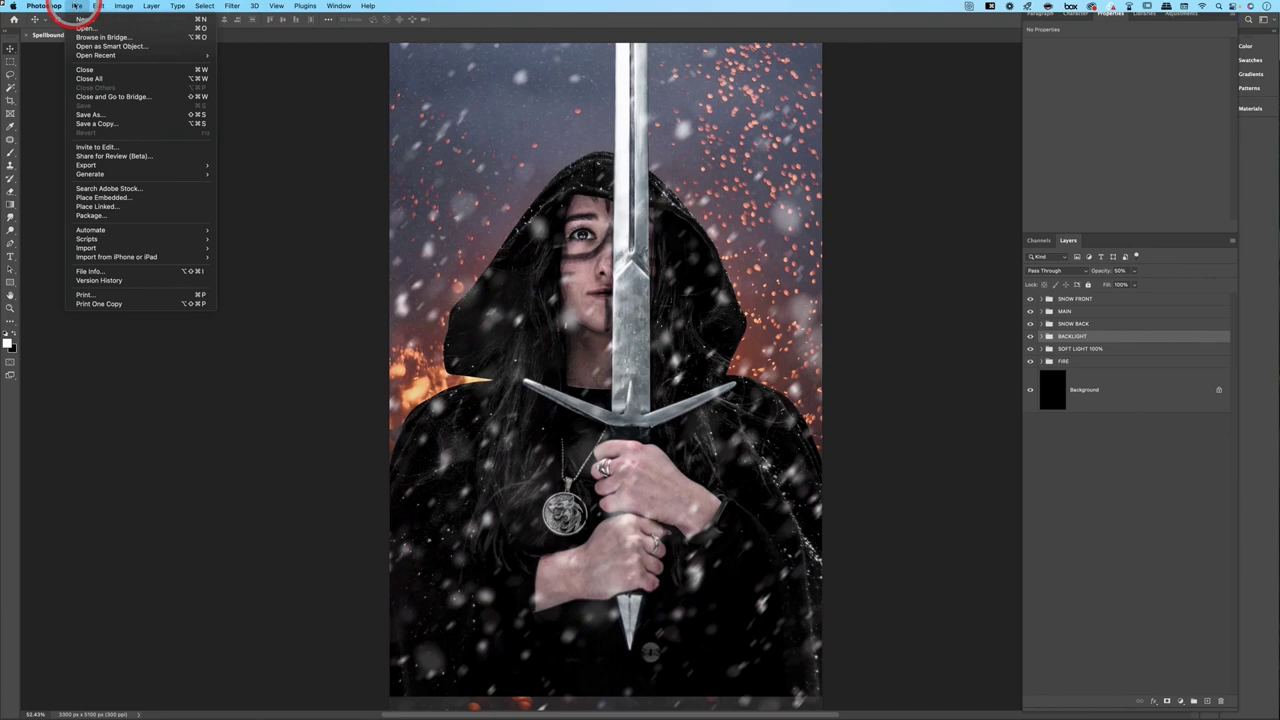
pyautogui.click(114, 199)
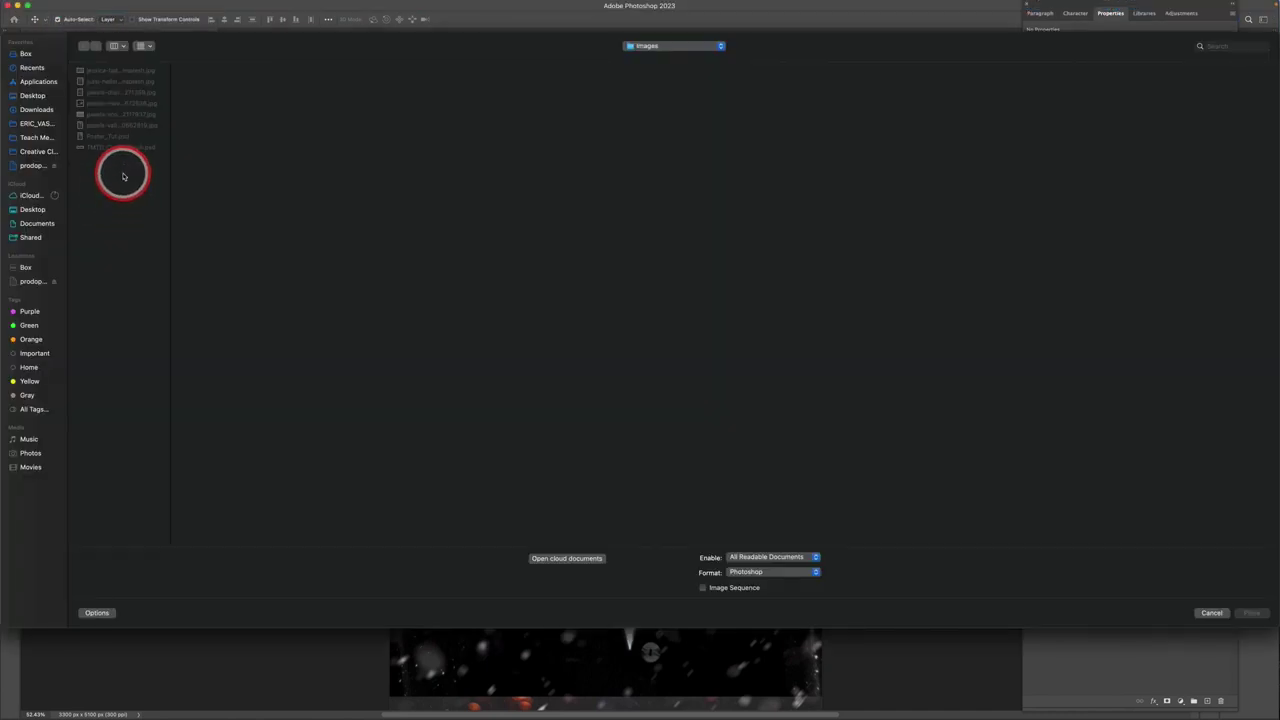
pyautogui.click(115, 104)
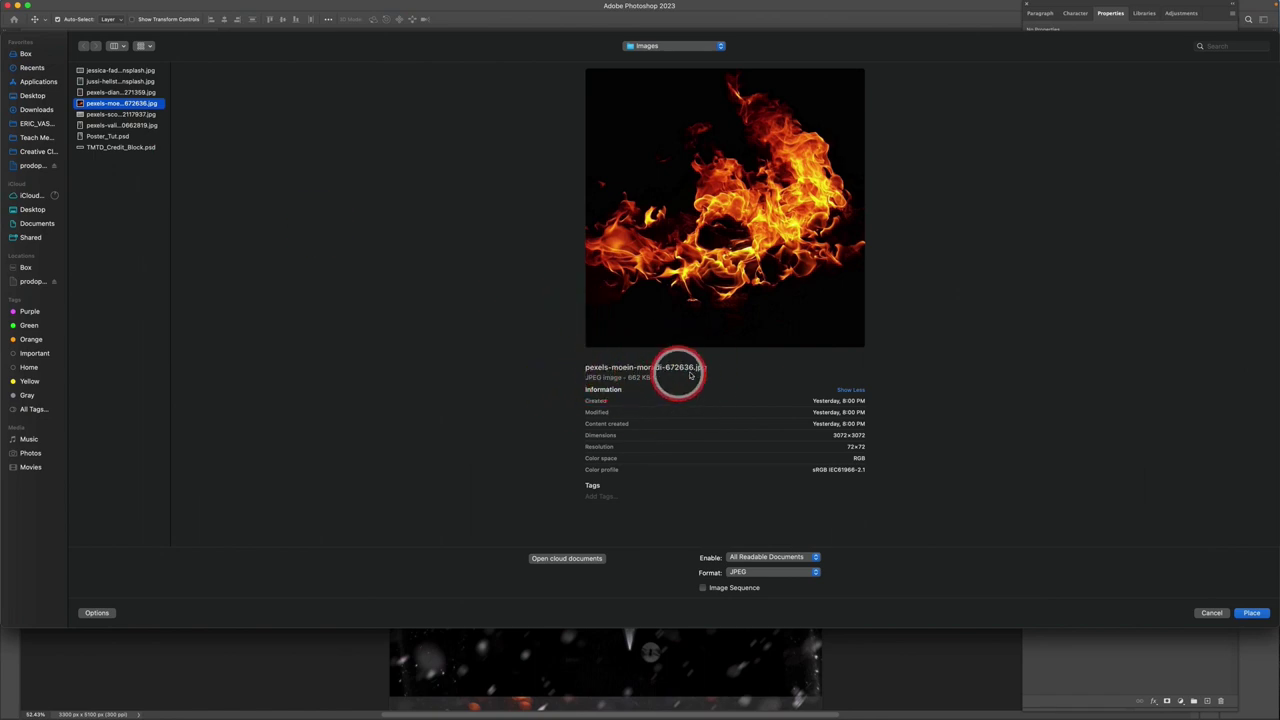
pyautogui.click(1251, 613)
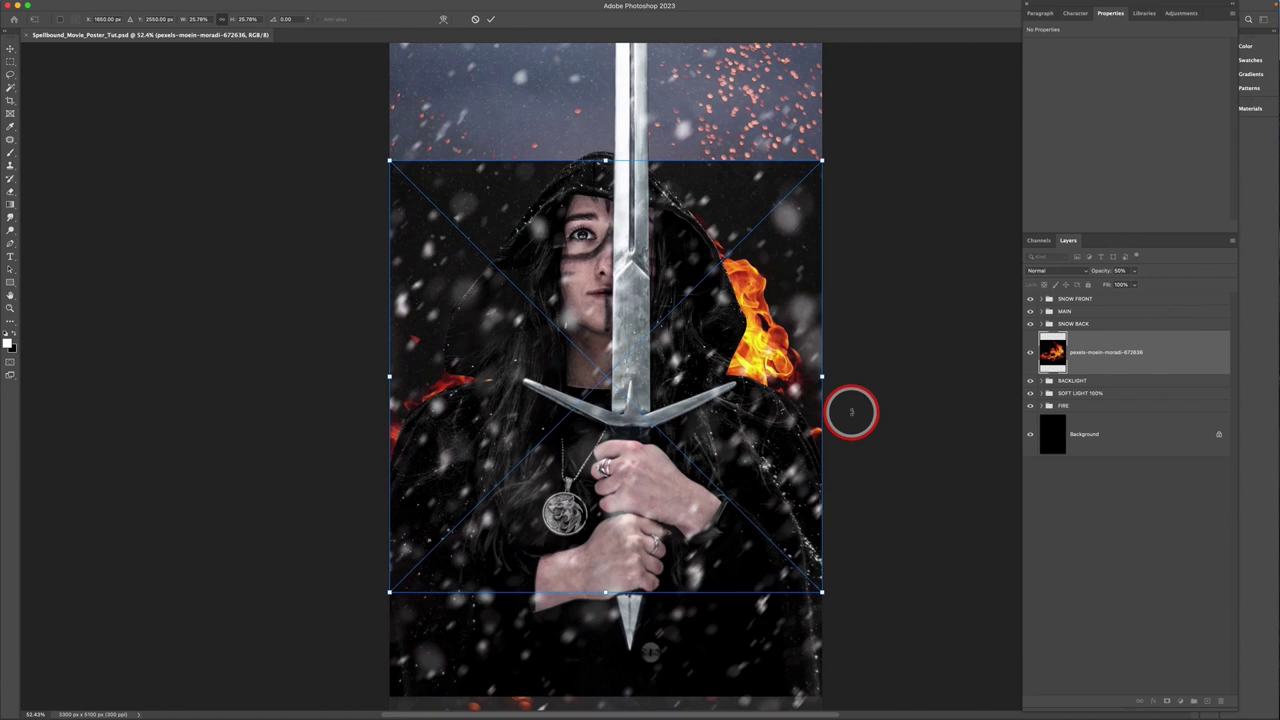
pyautogui.press('super+minus')
pyautogui.press('super+minus')
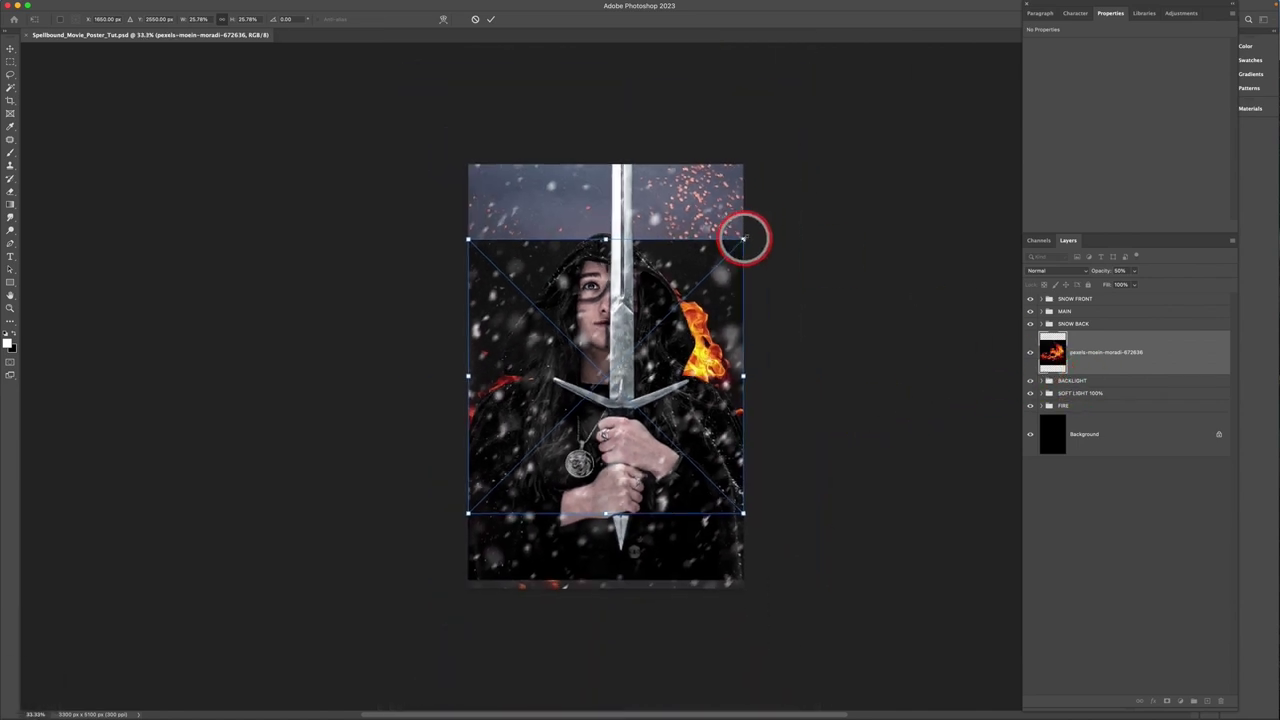
pyautogui.moveTo(743, 238); pyautogui.dragTo(868, 121)
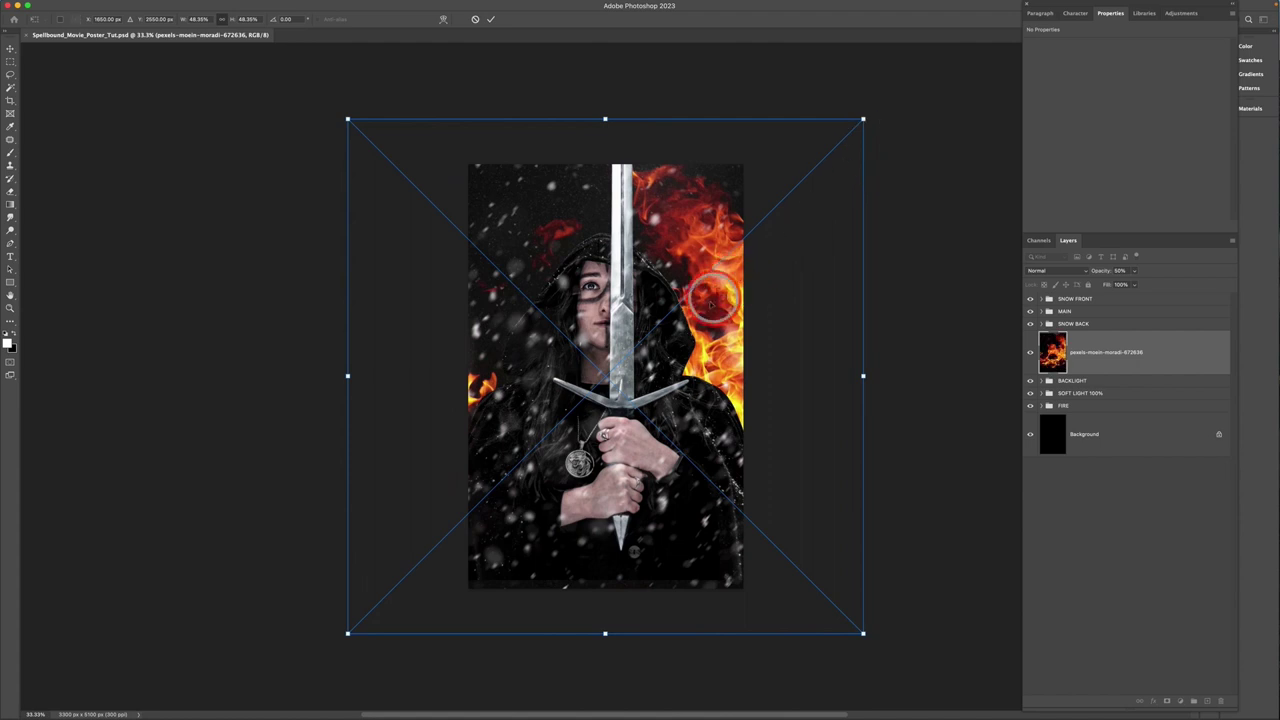
pyautogui.moveTo(709, 303); pyautogui.dragTo(633, 304)
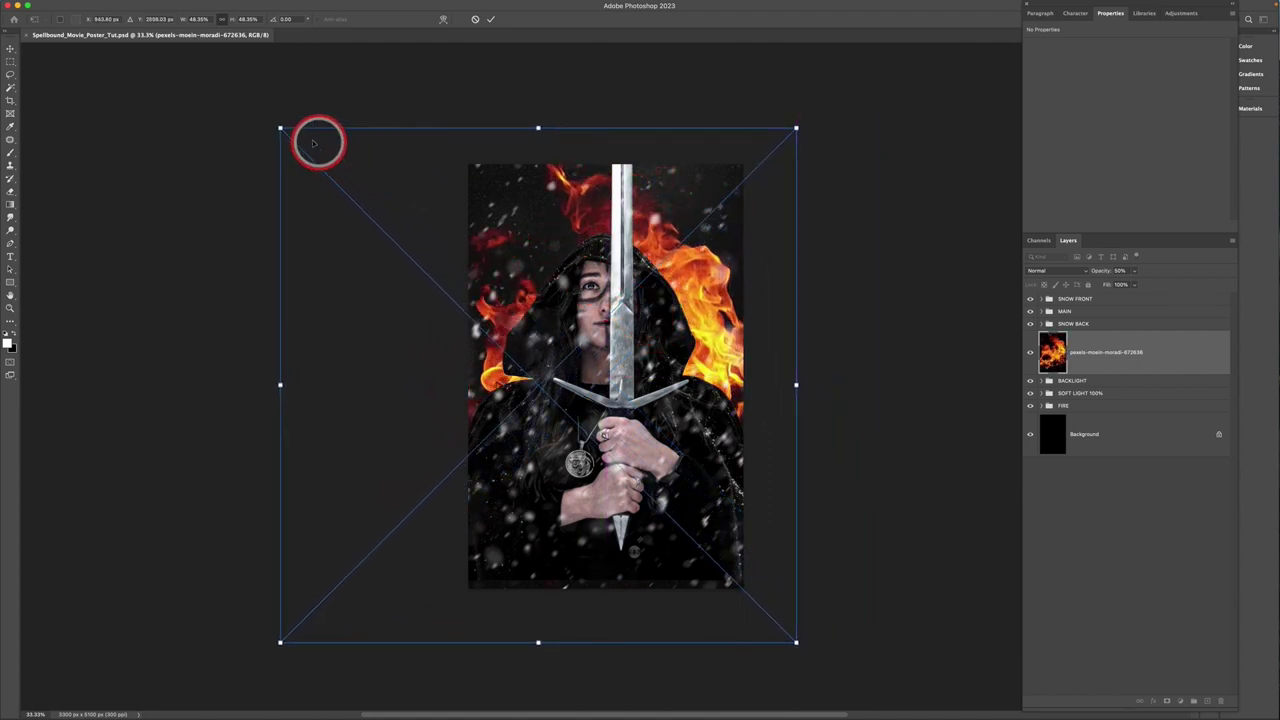
pyautogui.moveTo(281, 128); pyautogui.dragTo(300, 149)
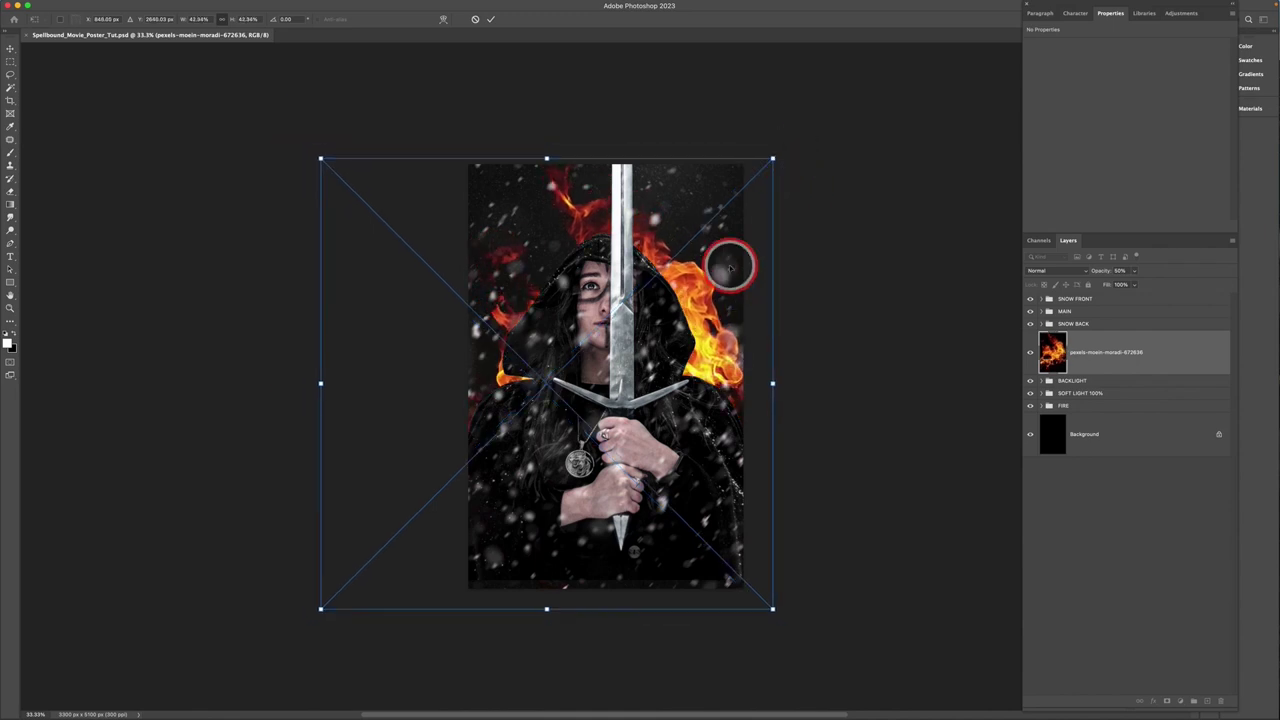
pyautogui.press('Return')
pyautogui.click(1040, 270)
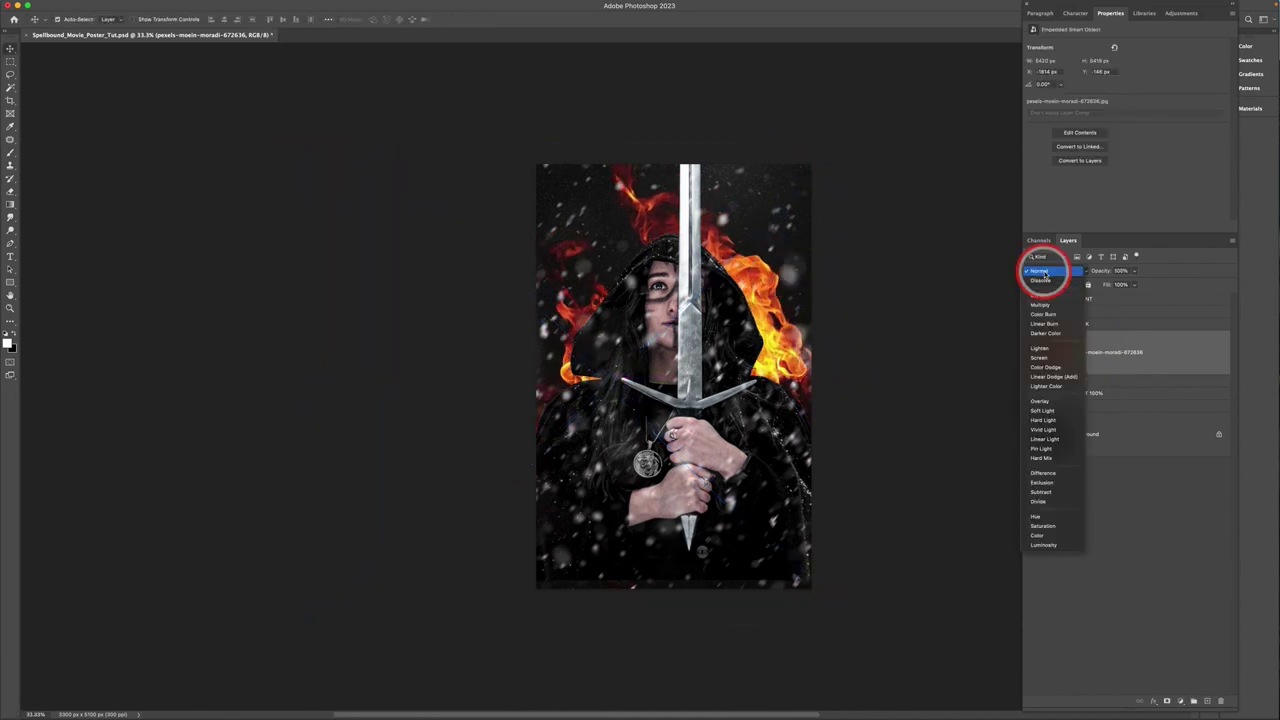
# Set the flames to Screen and clip a Levels 5 adjustment raising the black point
pyautogui.click(1040, 358)
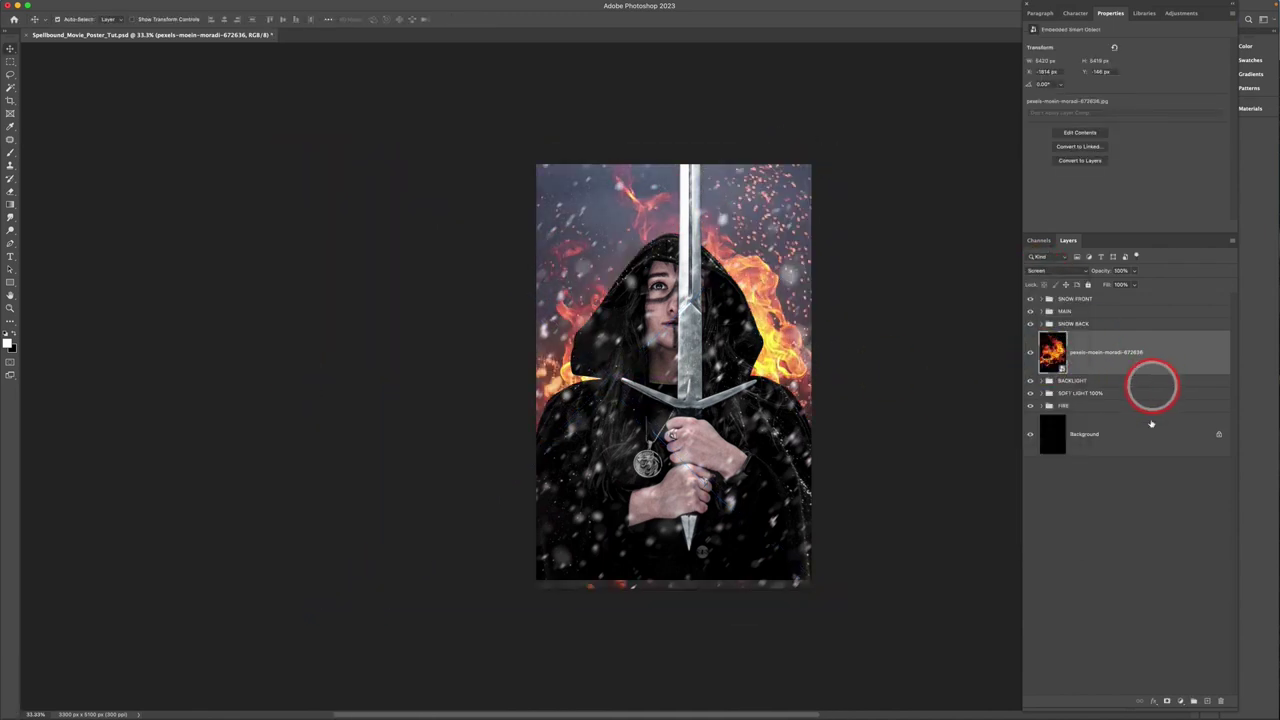
pyautogui.click(1181, 700)
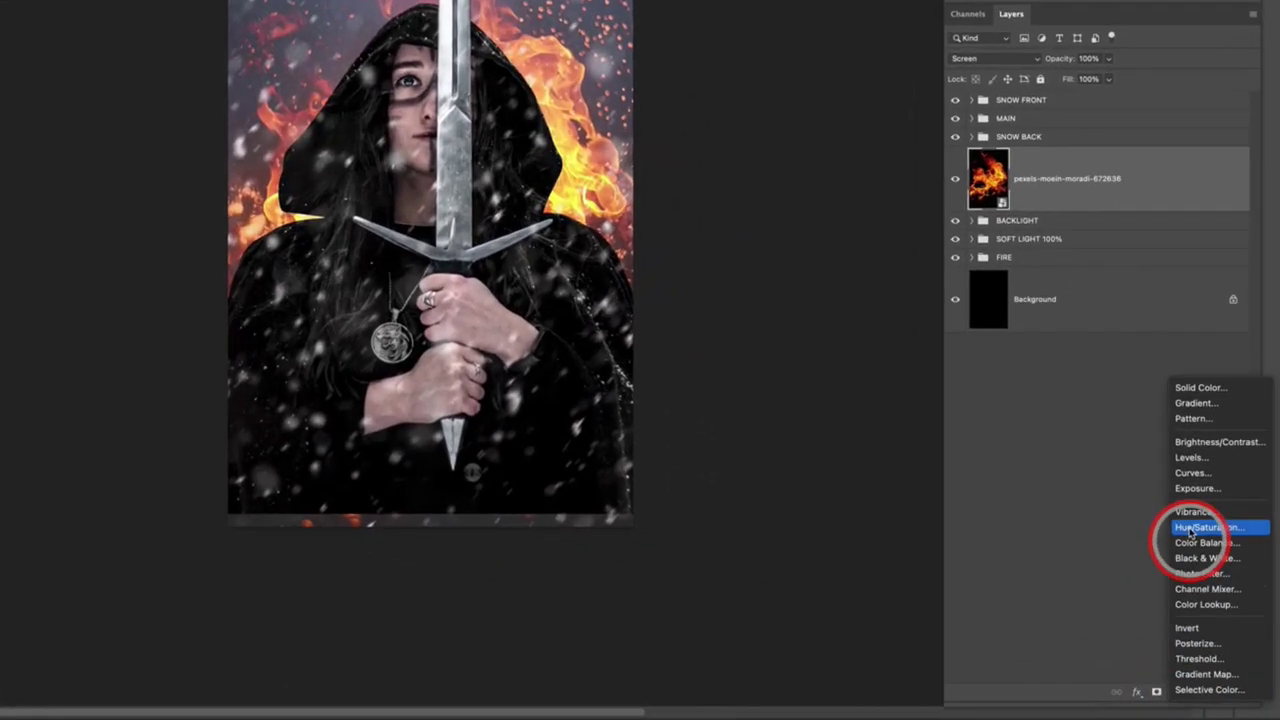
pyautogui.keyDown('alt'); pyautogui.click(1191, 455); pyautogui.keyUp('alt')
pyautogui.click(485, 110)
pyautogui.click(591, 91)
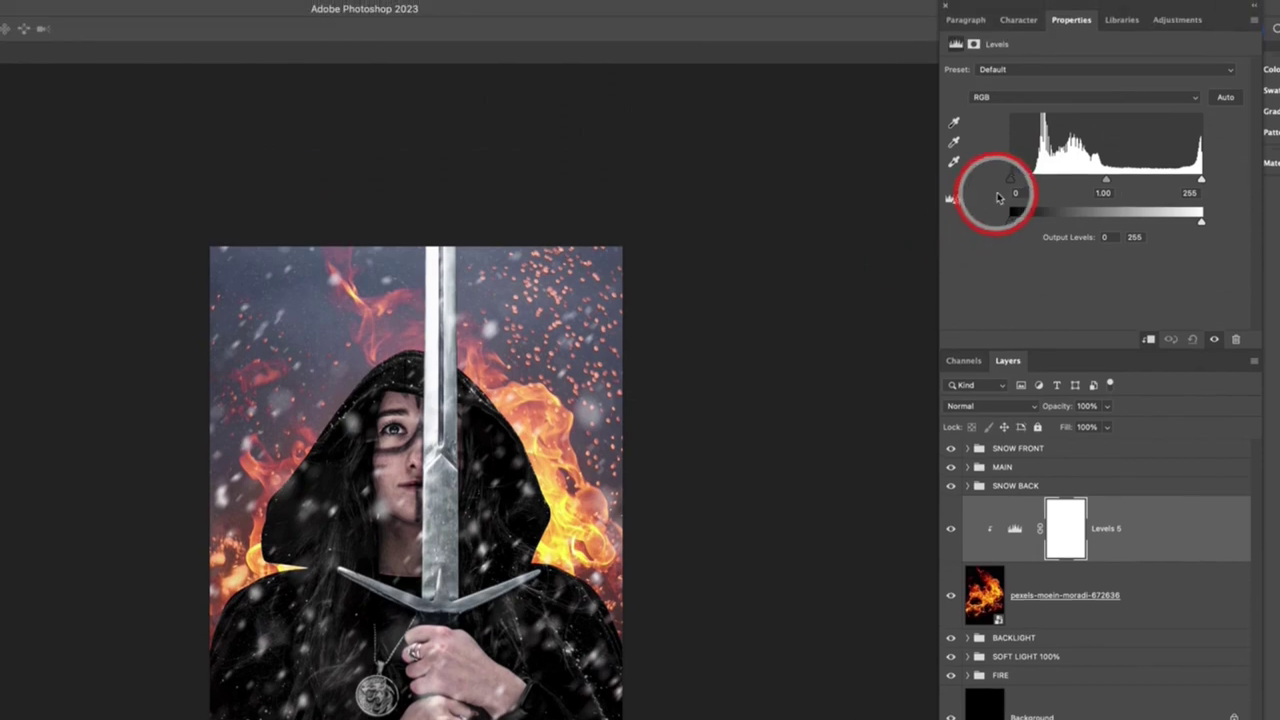
pyautogui.moveTo(1012, 184); pyautogui.dragTo(1022, 182)
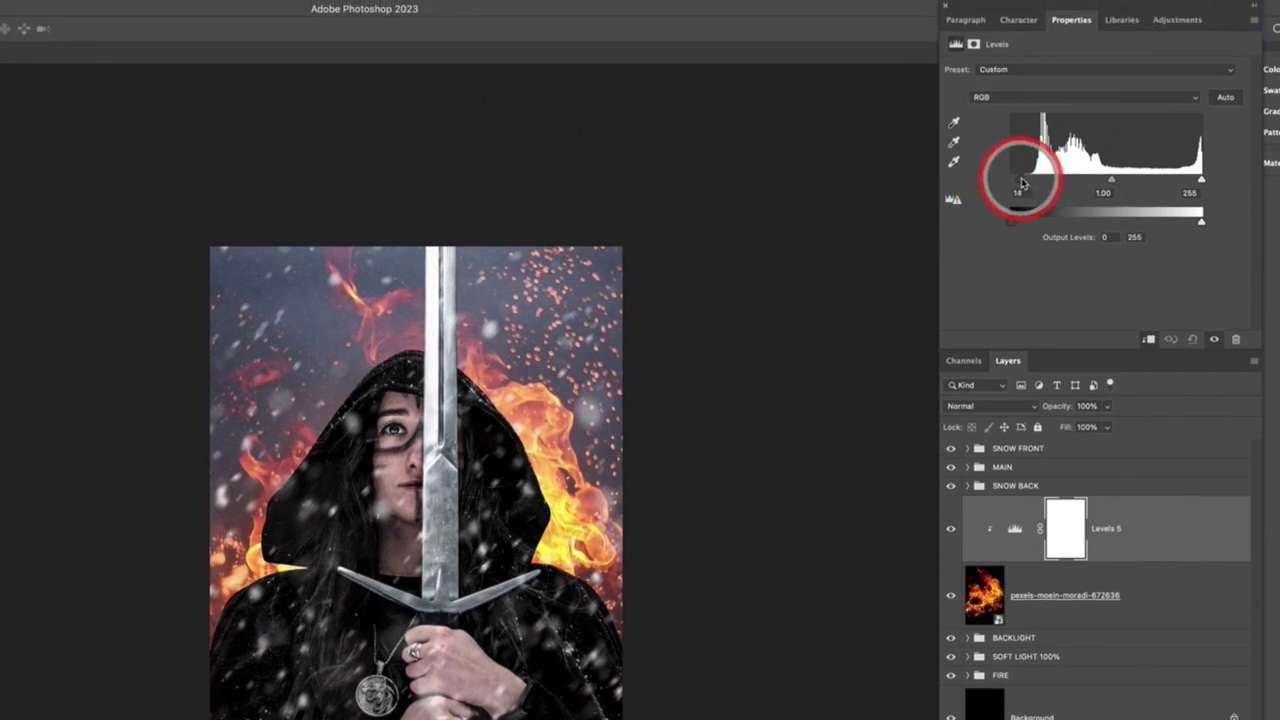
pyautogui.click(952, 530)
pyautogui.click(1020, 180)
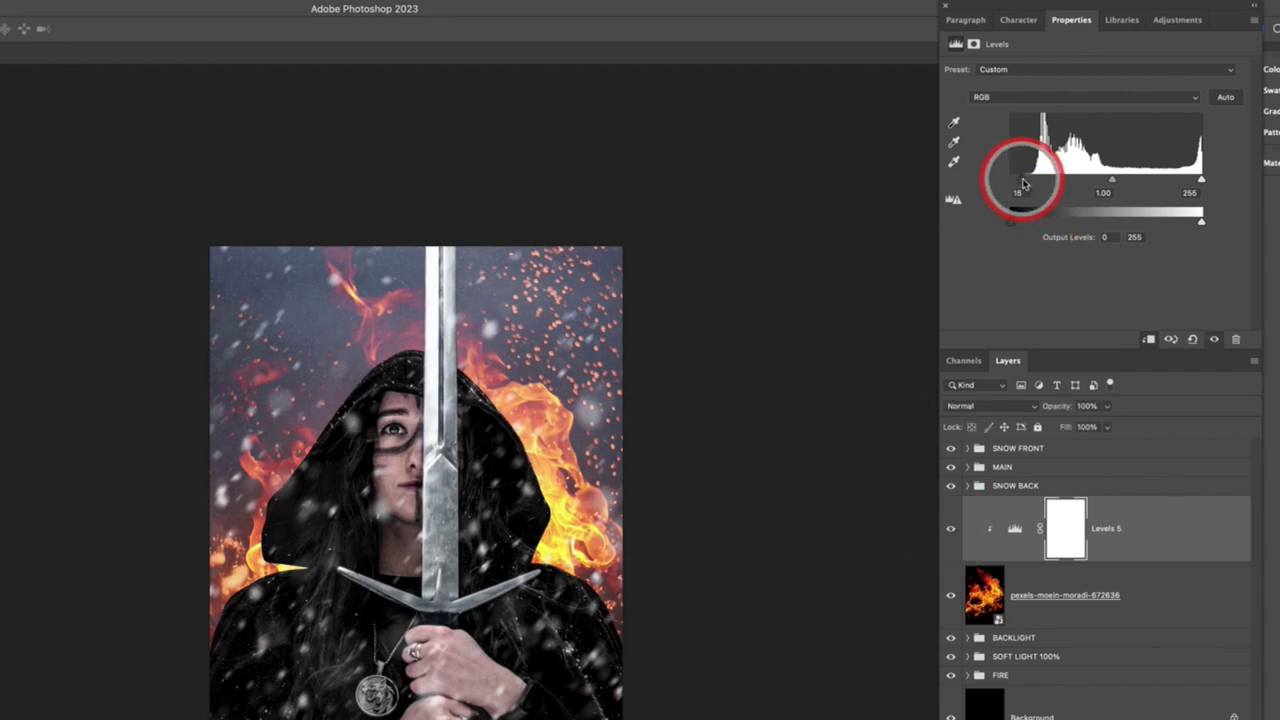
pyautogui.click(1033, 258)
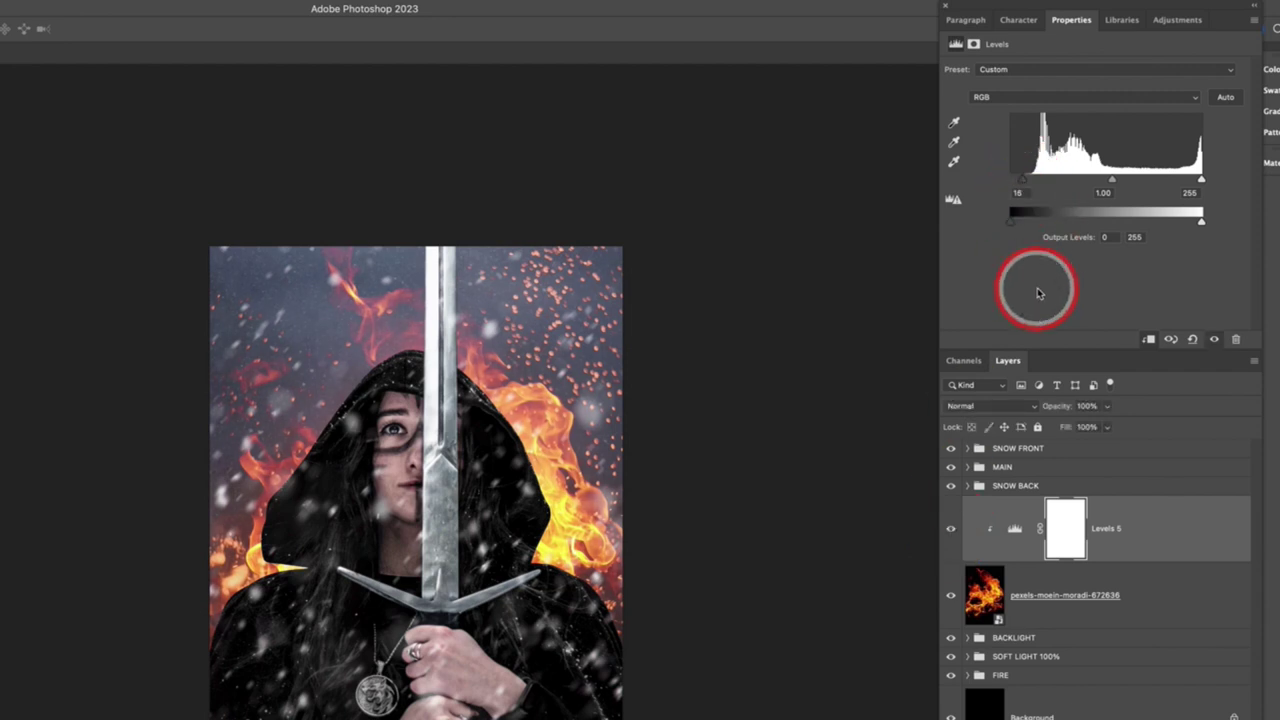
# Group the flame photo and its Levels as EXTRA FLAMES and save the poster
pyautogui.keyDown('shift'); pyautogui.click(1157, 607); pyautogui.keyUp('shift')
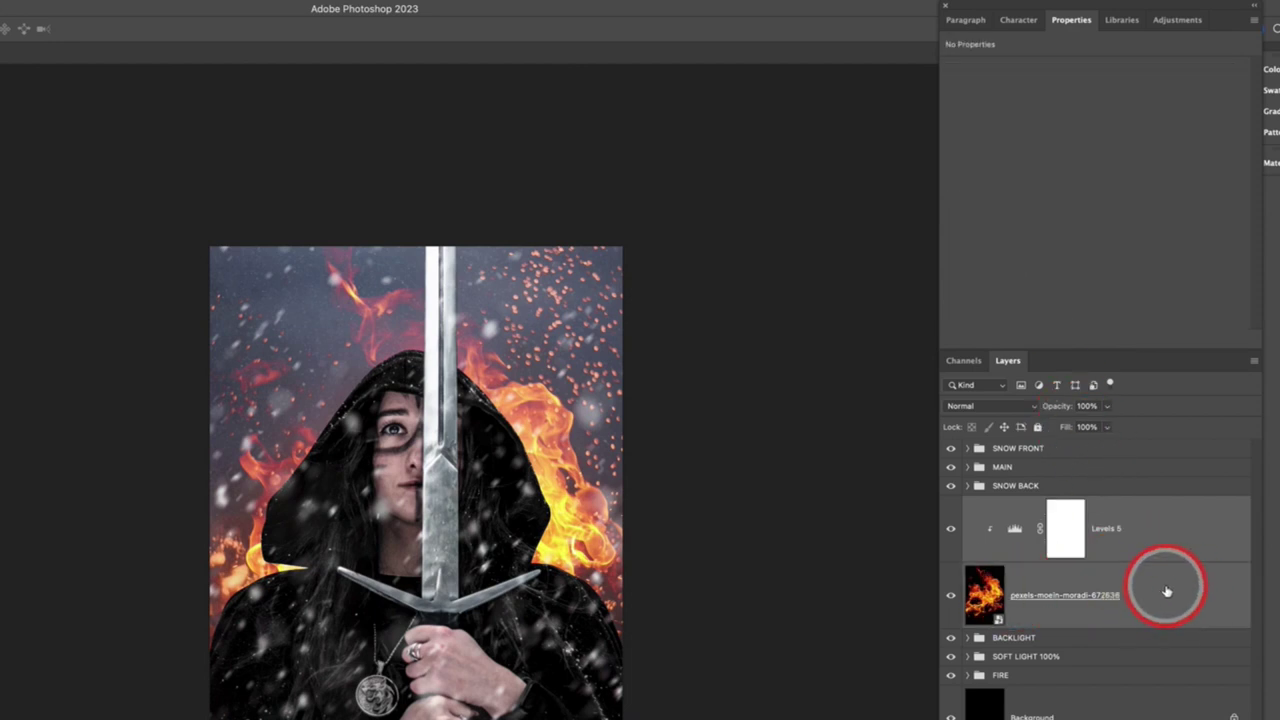
pyautogui.hotkey('ctrl', 'g')
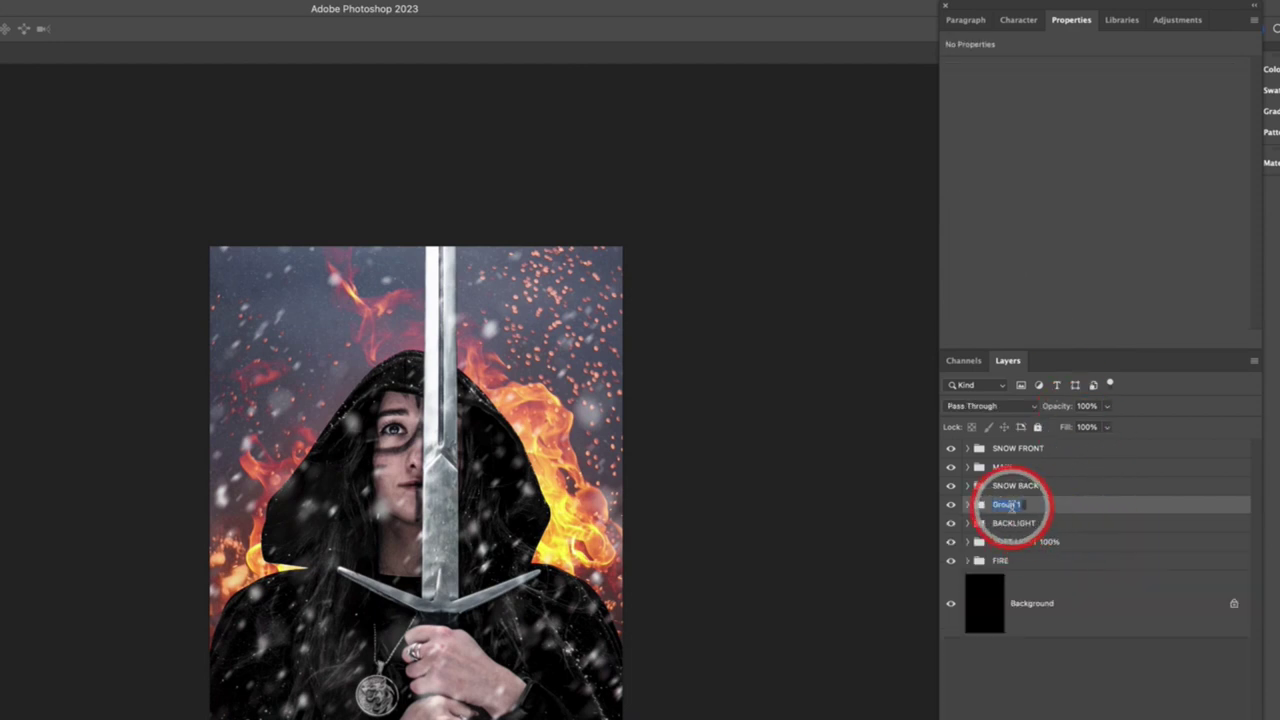
pyautogui.click(1015, 505)
pyautogui.write('EXTRA FLAMES')
pyautogui.press('Return')
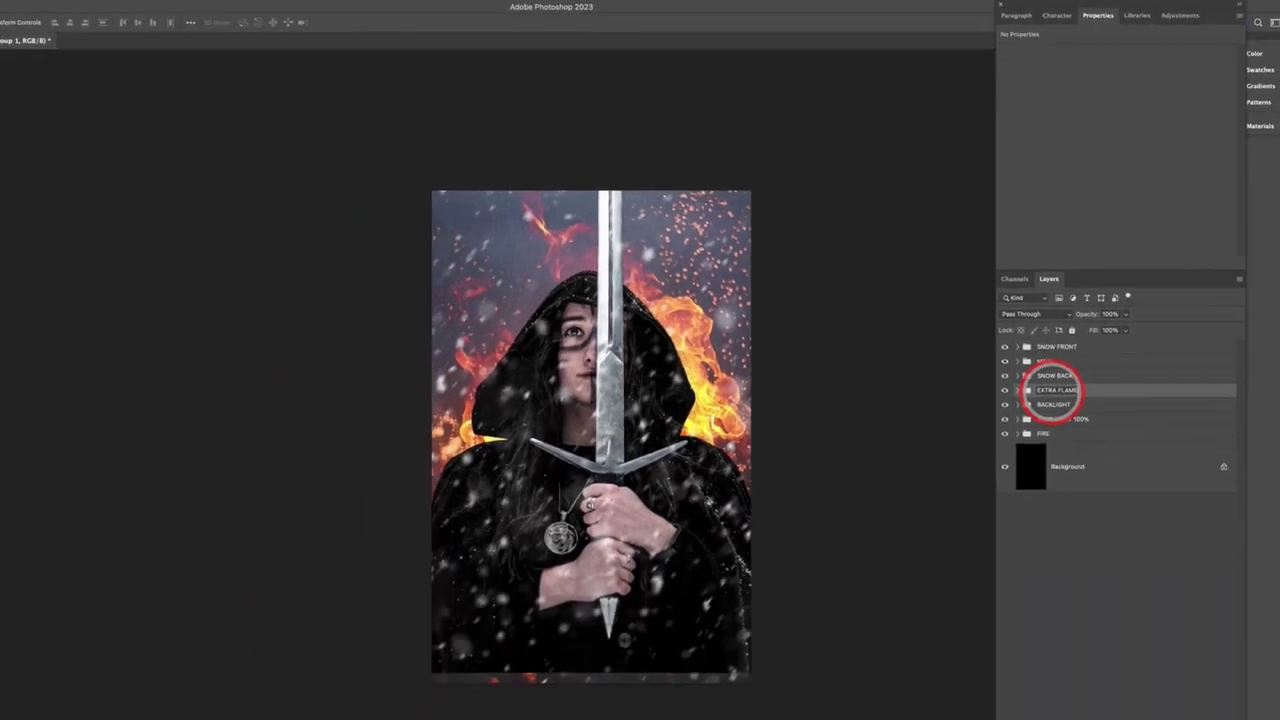
pyautogui.press('v')
pyautogui.press('super+0')
pyautogui.press('super+s')
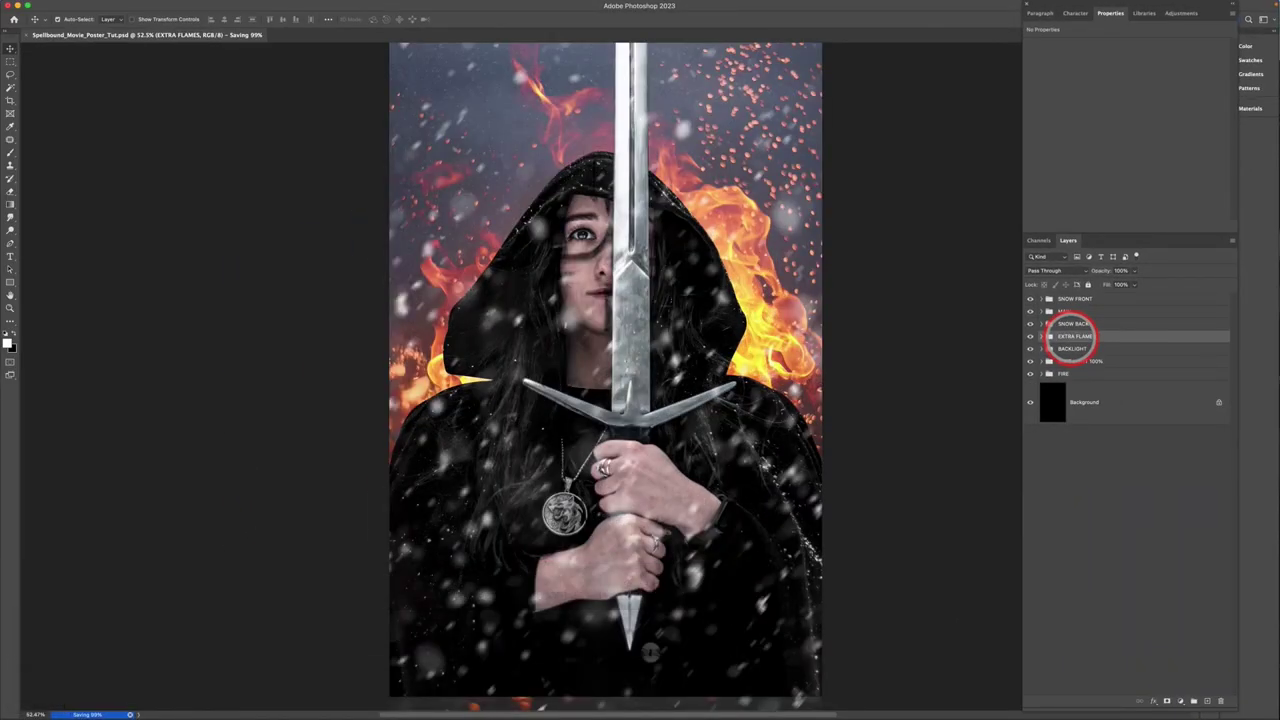
# Zoom out and add new empty Layer 4 above EXTRA FLAMES
pyautogui.press('super+minus')
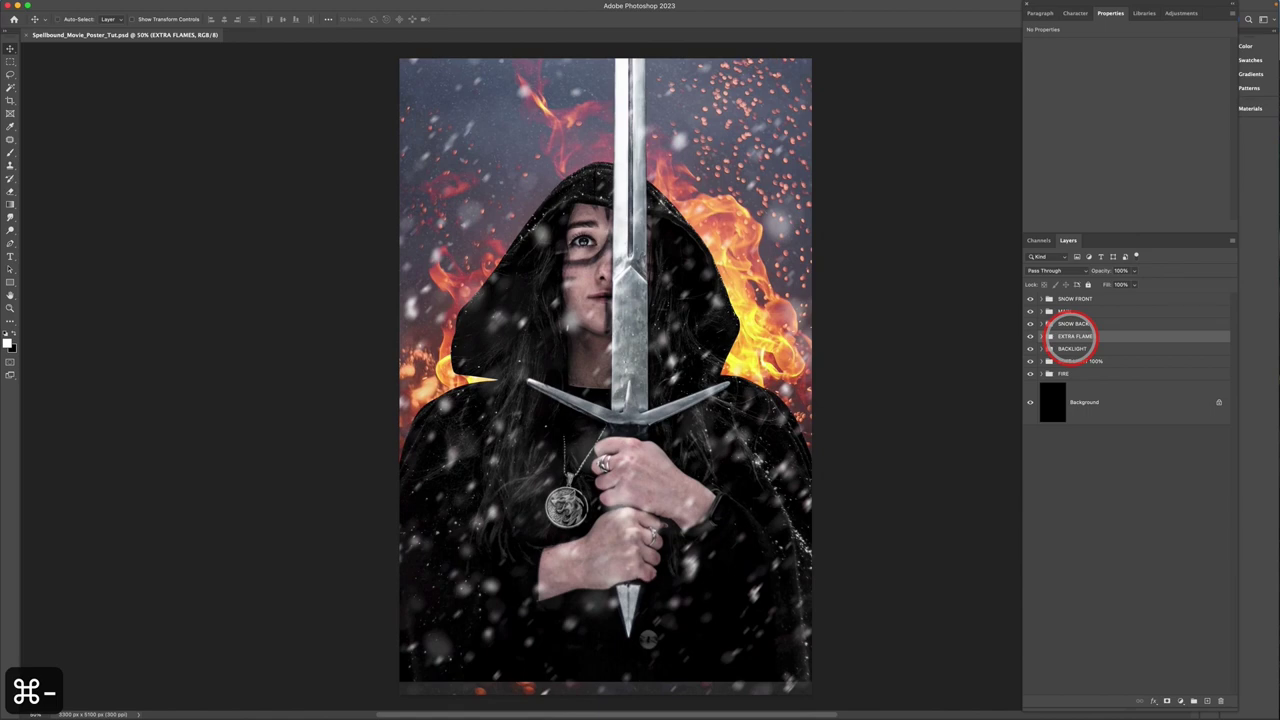
pyautogui.press('super+minus')
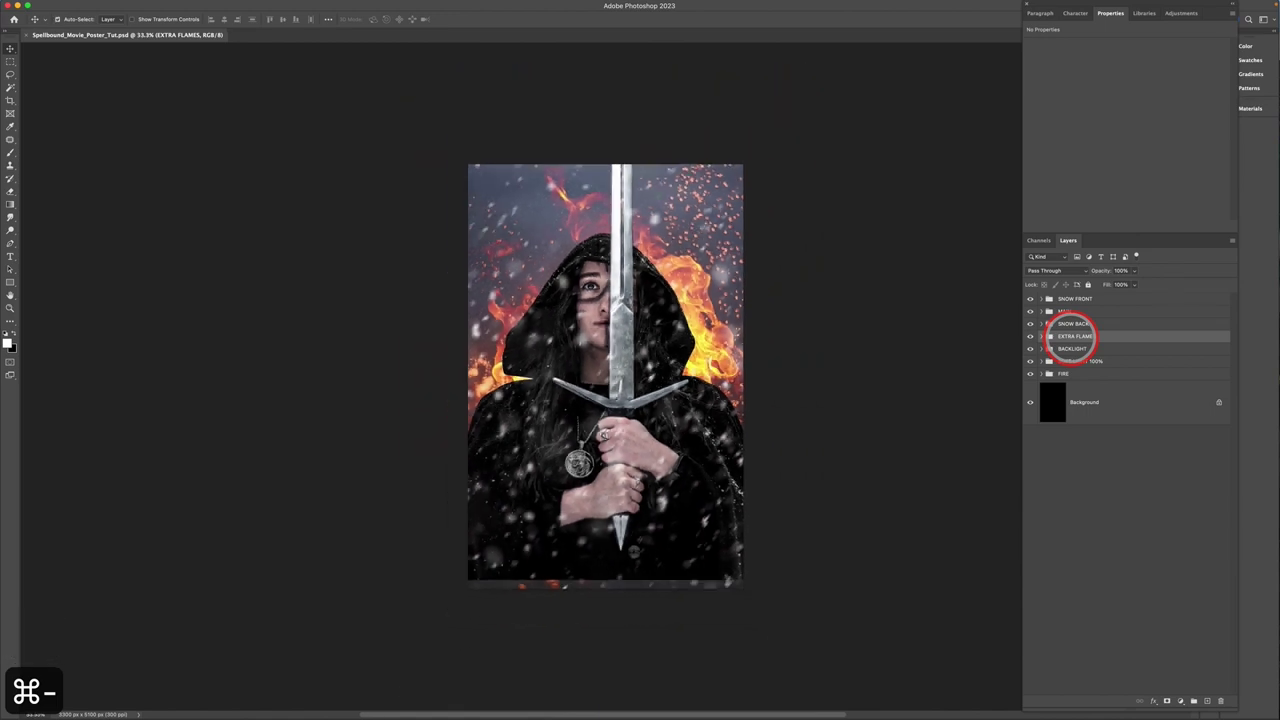
pyautogui.press('alt+shift+super+n')
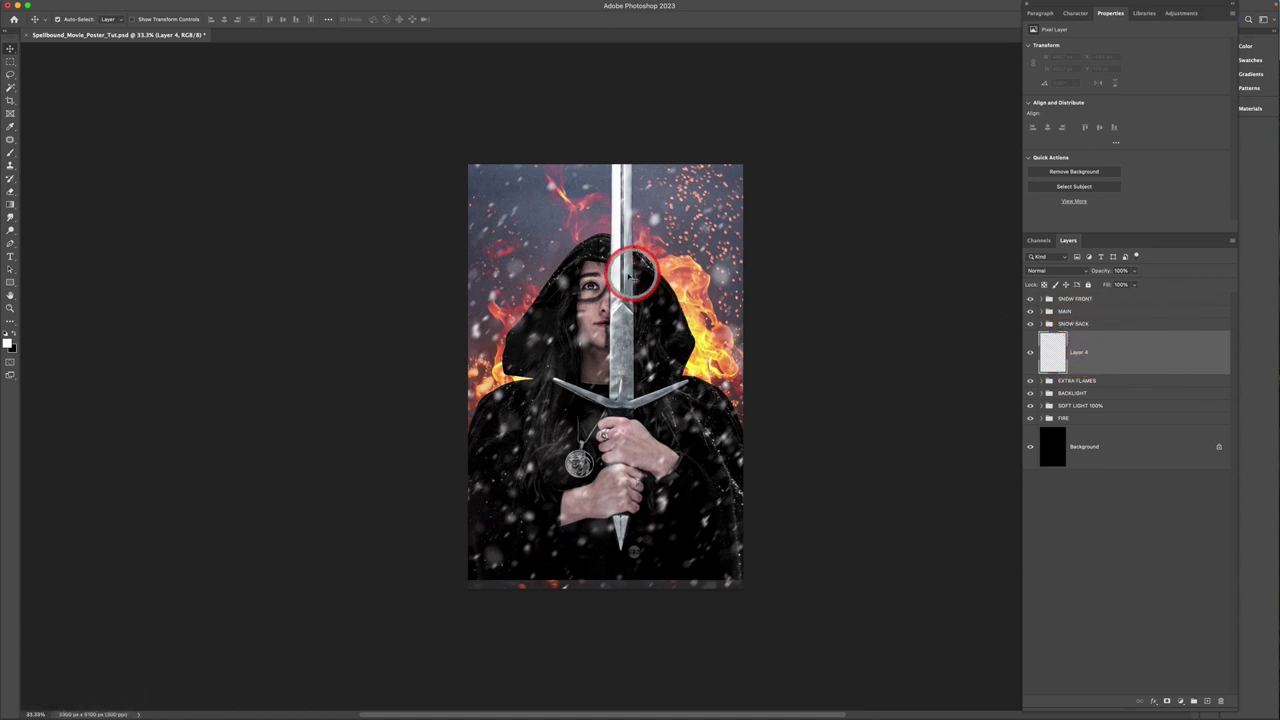
# Draw a reversed radial gradient across the poster on Layer 4
pyautogui.press('g')
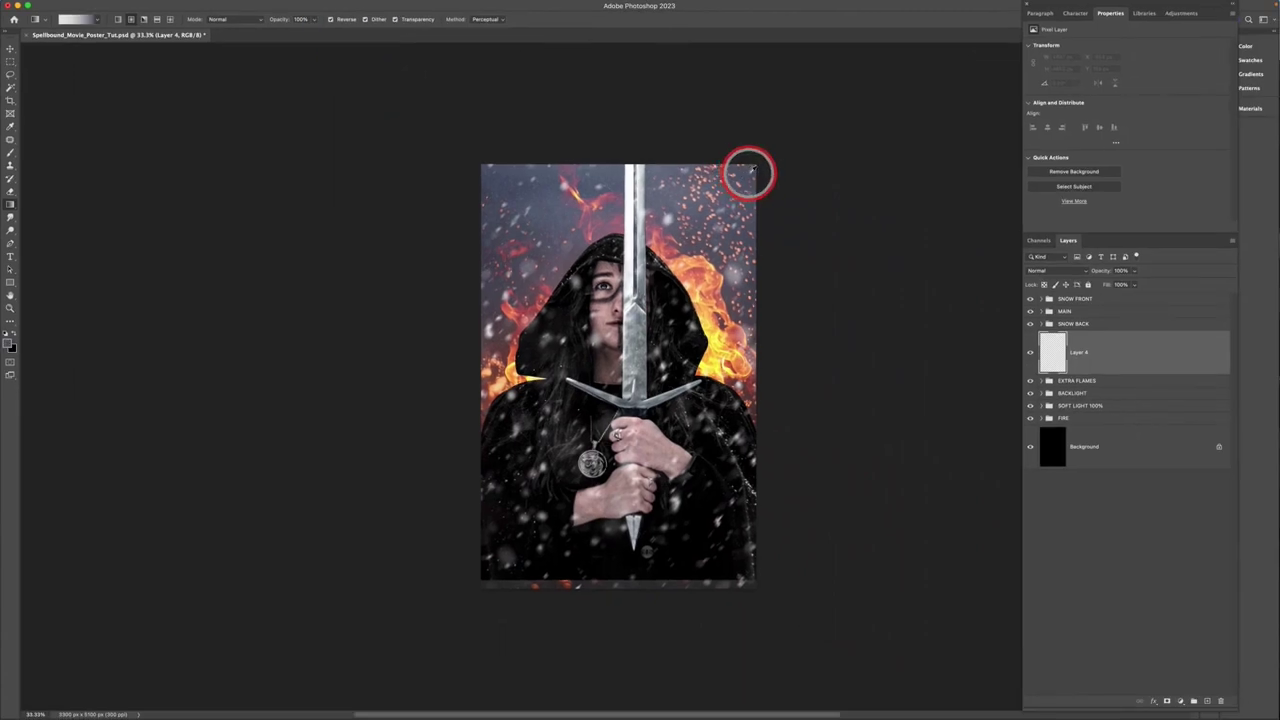
pyautogui.click(748, 174)
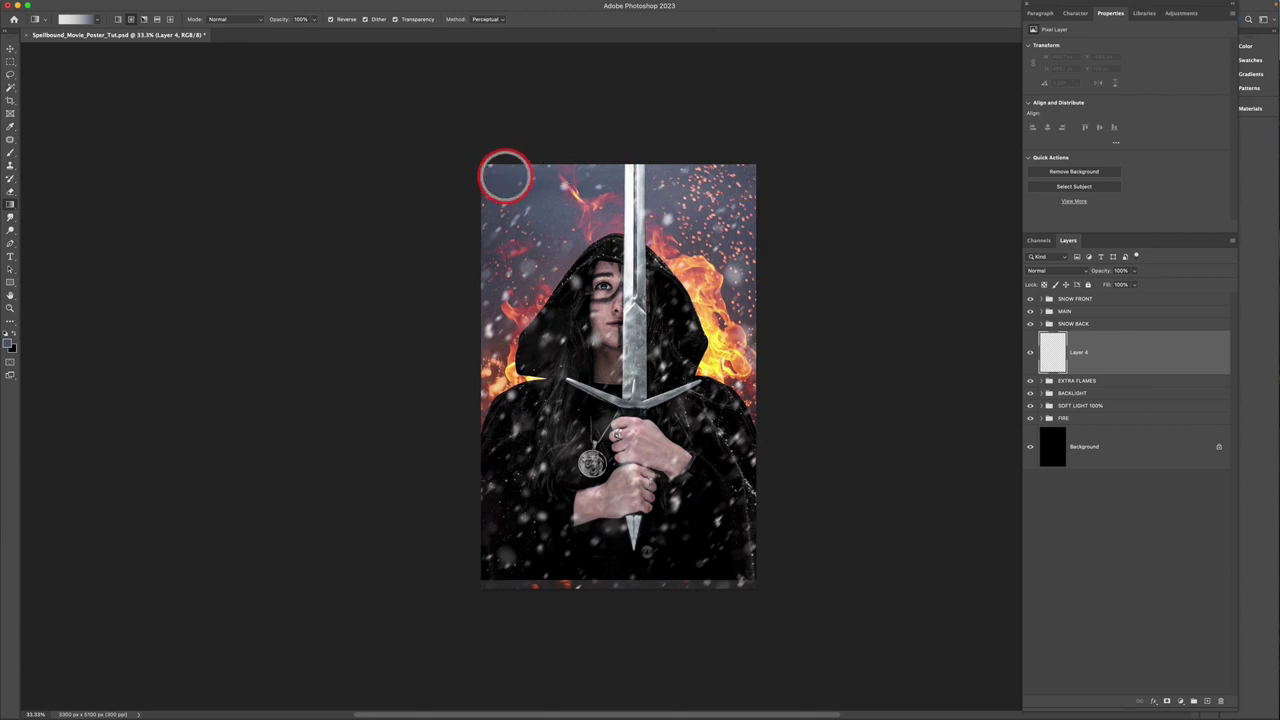
pyautogui.press('g')
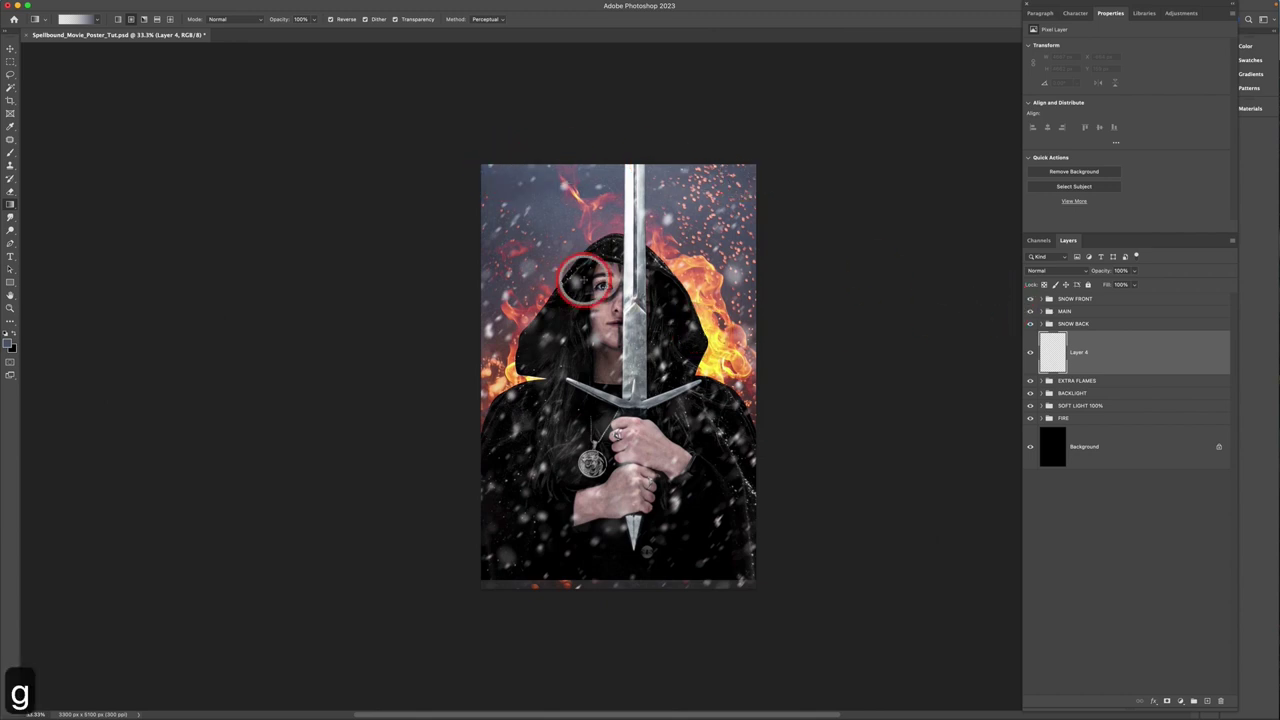
pyautogui.moveTo(617, 362); pyautogui.dragTo(431, 108)
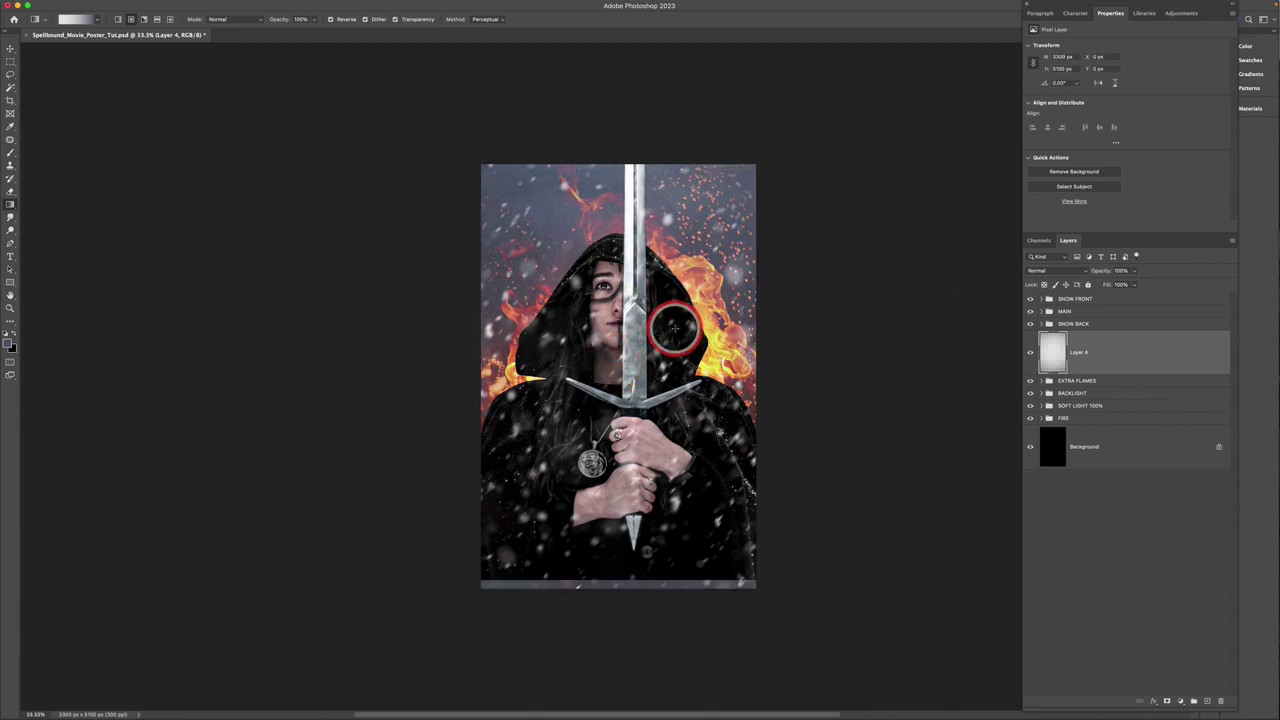
# Set Layer 4 to Multiply and compare the poster with and without the vignette
pyautogui.click(1055, 271)
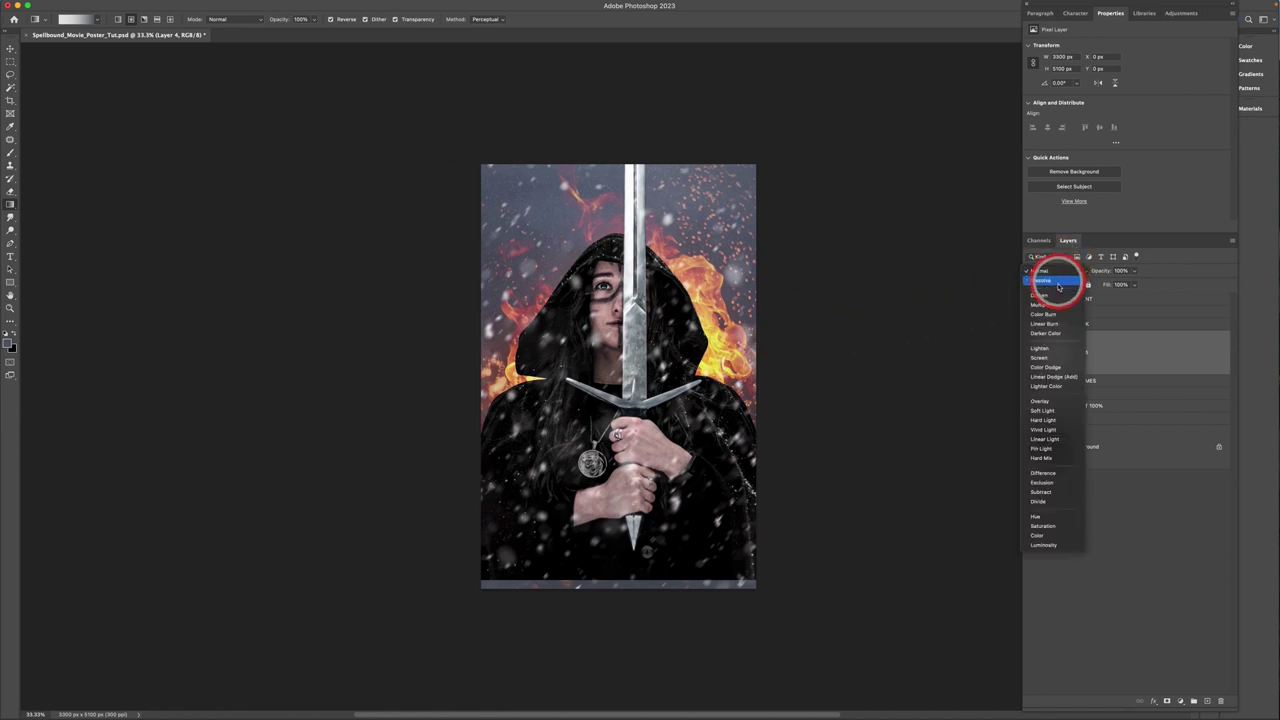
pyautogui.click(1046, 305)
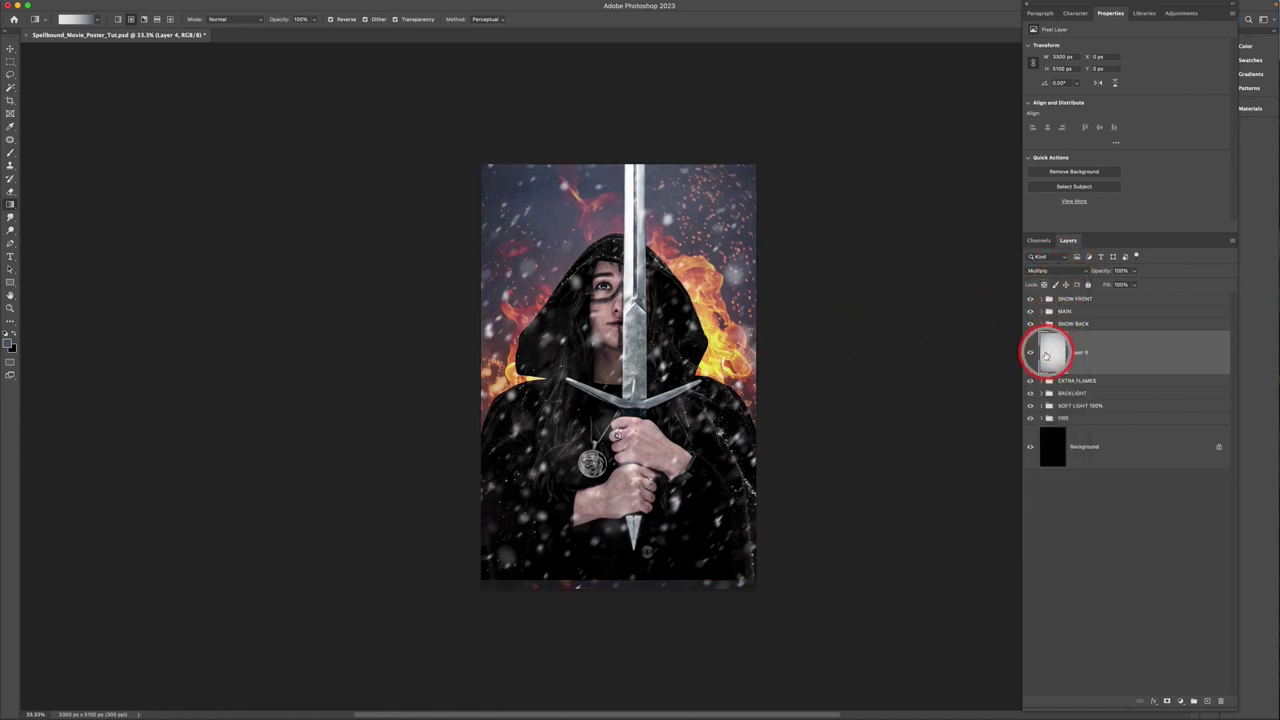
pyautogui.click(1030, 355)
pyautogui.click(1030, 355)
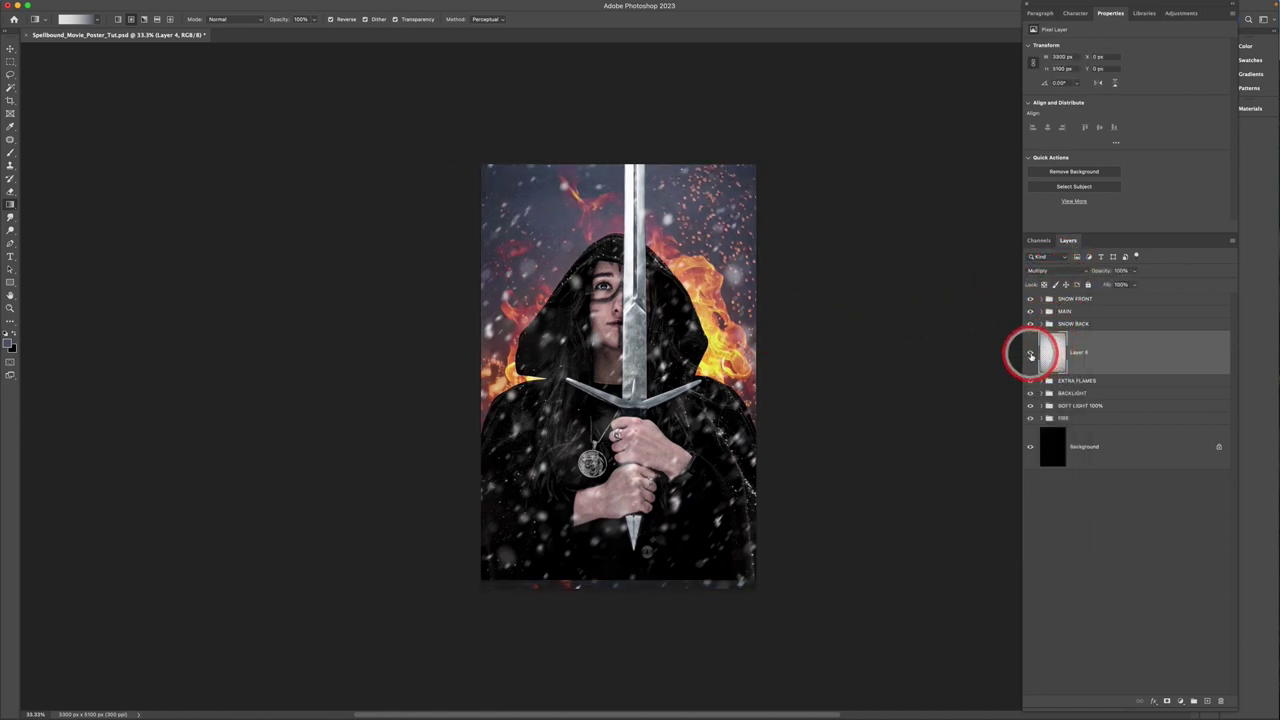
pyautogui.click(1031, 356)
pyautogui.click(1031, 356)
pyautogui.click(1030, 355)
pyautogui.click(1030, 355)
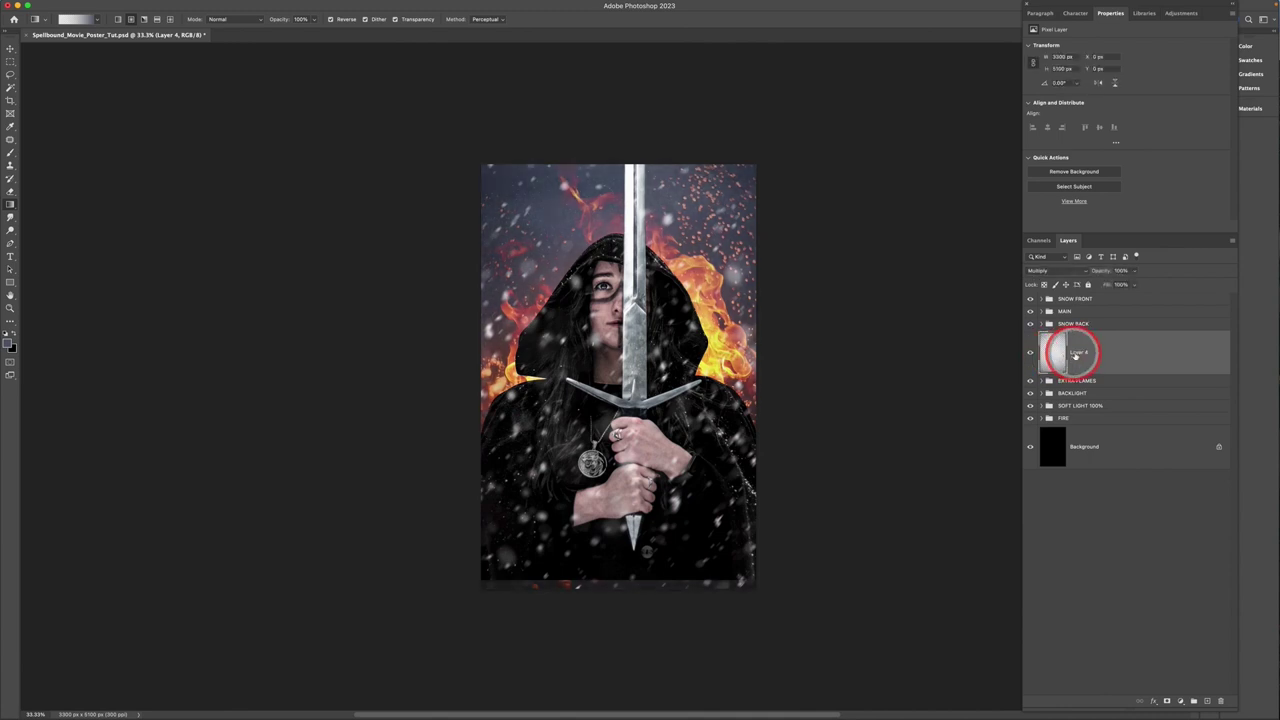
# Rename Layer 4 to 'VIGNETTE'
pyautogui.doubleClick(1077, 353)
pyautogui.write('VIGNETTE')
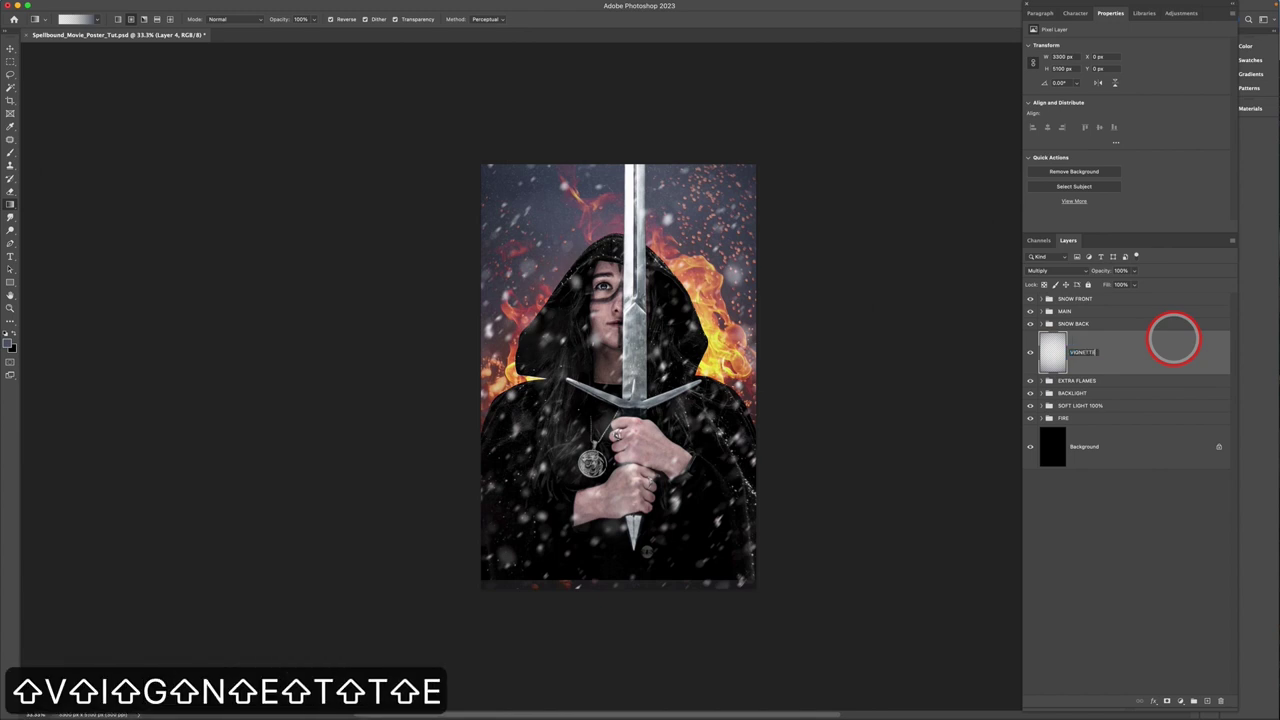
pyautogui.press('Return')
# Lower the VIGNETTE layer's opacity to 64%
pyautogui.press('v')
pyautogui.moveTo(1134, 284); pyautogui.dragTo(1124, 284)
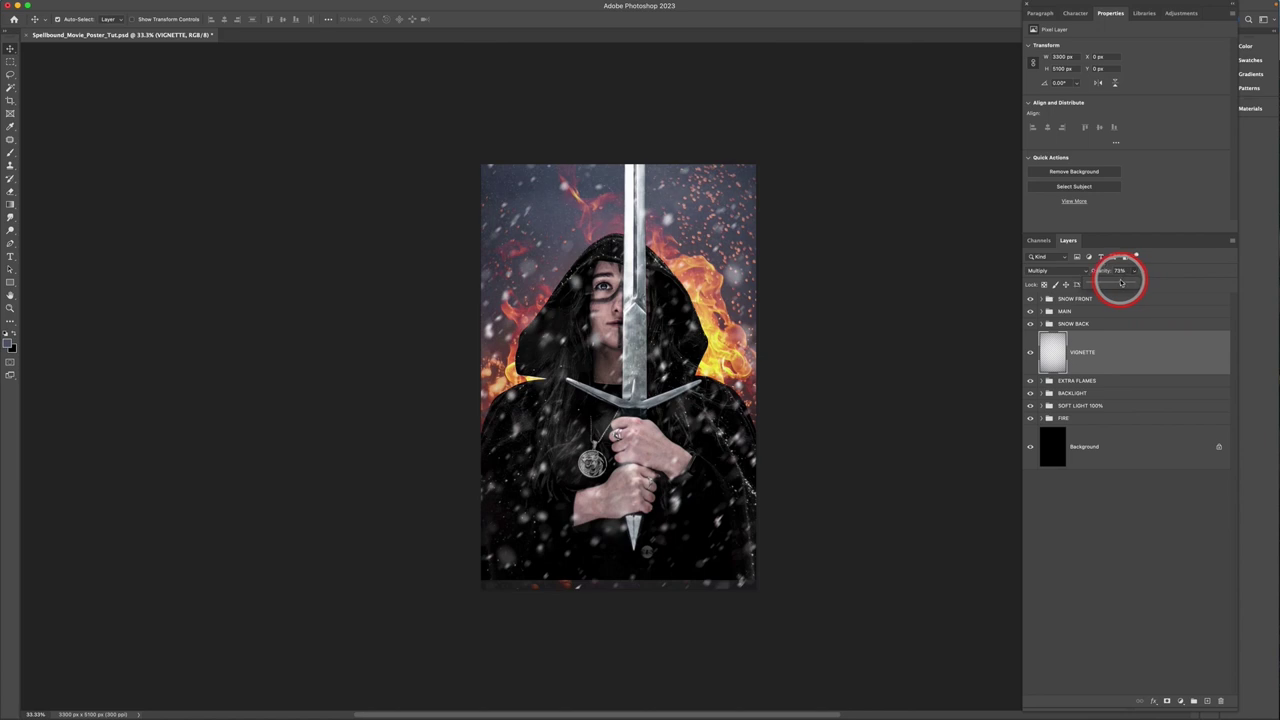
pyautogui.moveTo(1118, 284); pyautogui.dragTo(1117, 377)
pyautogui.click(1141, 360)
# Add a new Layer 4 and fill it with a non-reversed linear gradient fading from the top
pyautogui.press('alt+shift+super+n')
pyautogui.press('g')
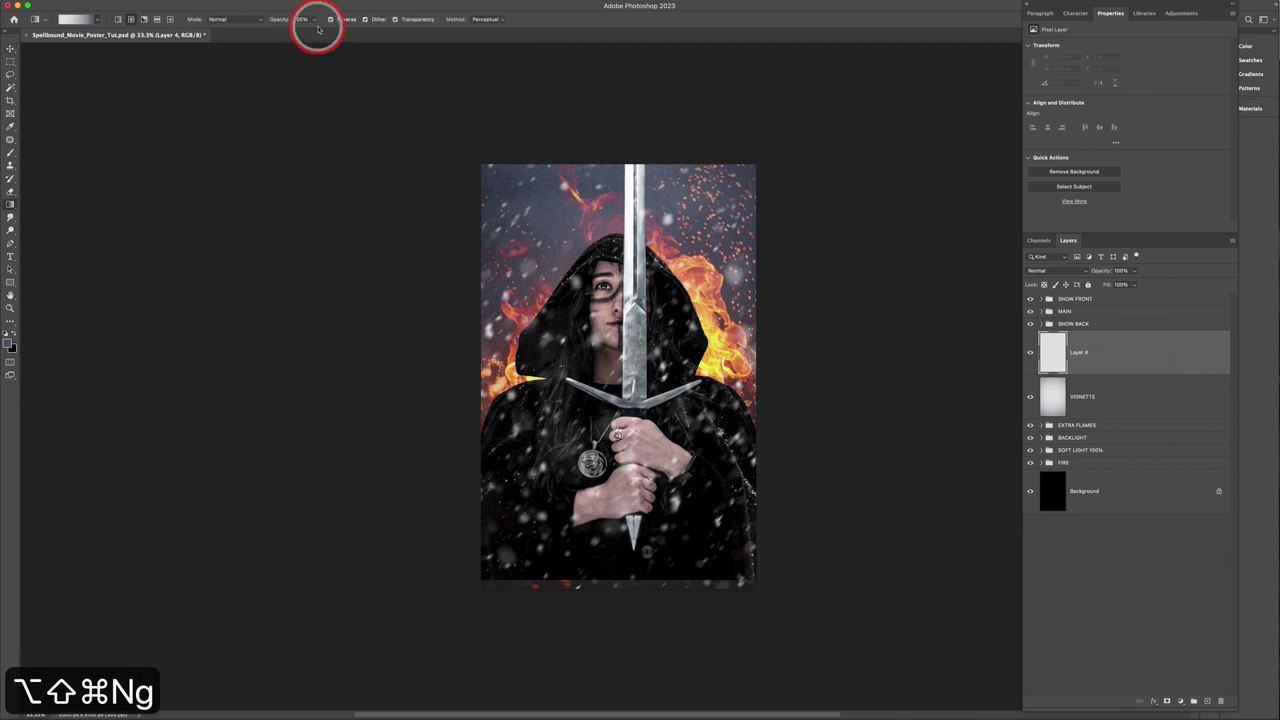
pyautogui.click(331, 20)
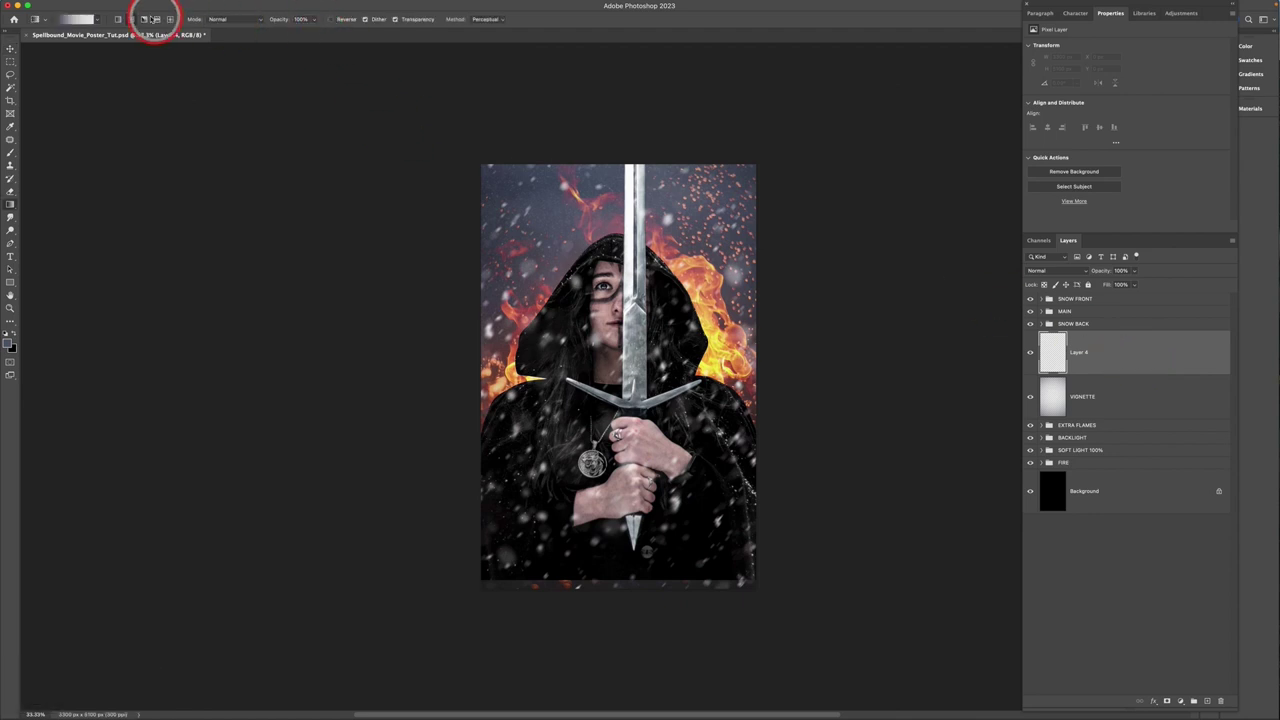
pyautogui.click(118, 20)
pyautogui.moveTo(640, 134); pyautogui.dragTo(663, 229)
# Set the gradient layer to Multiply, then stretch it taller and shift it upward
pyautogui.click(1040, 271)
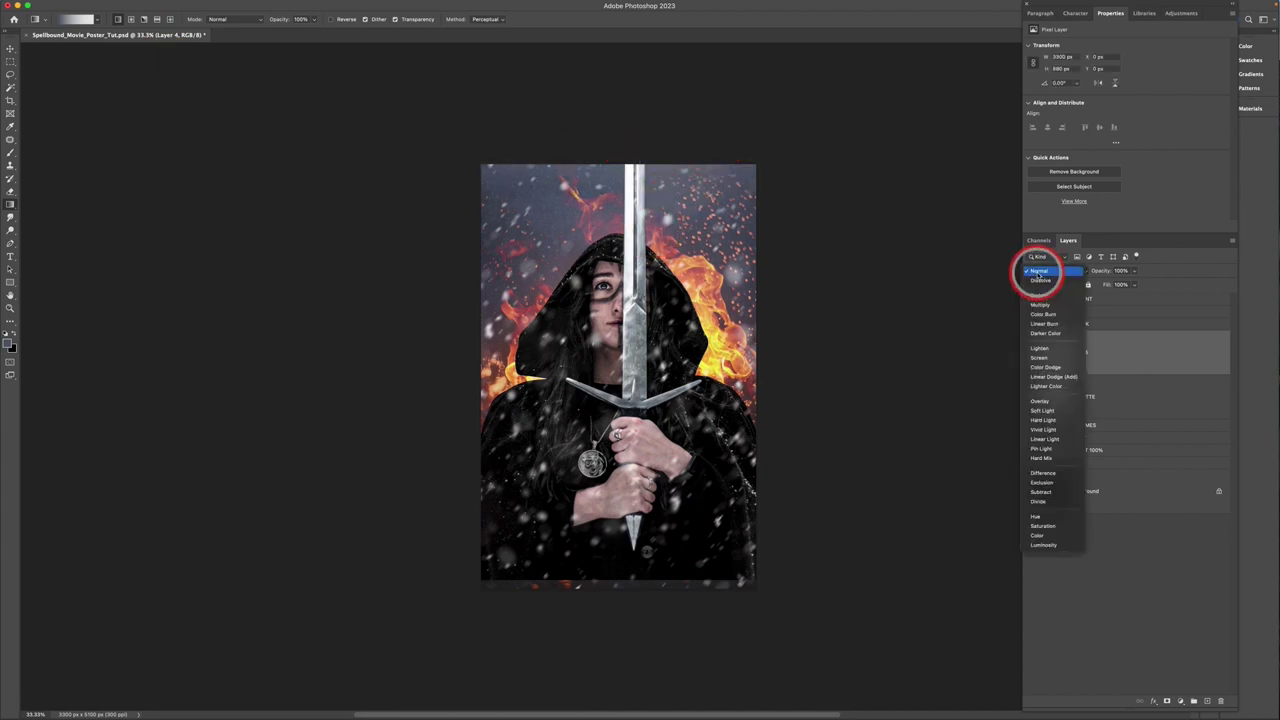
pyautogui.click(1041, 305)
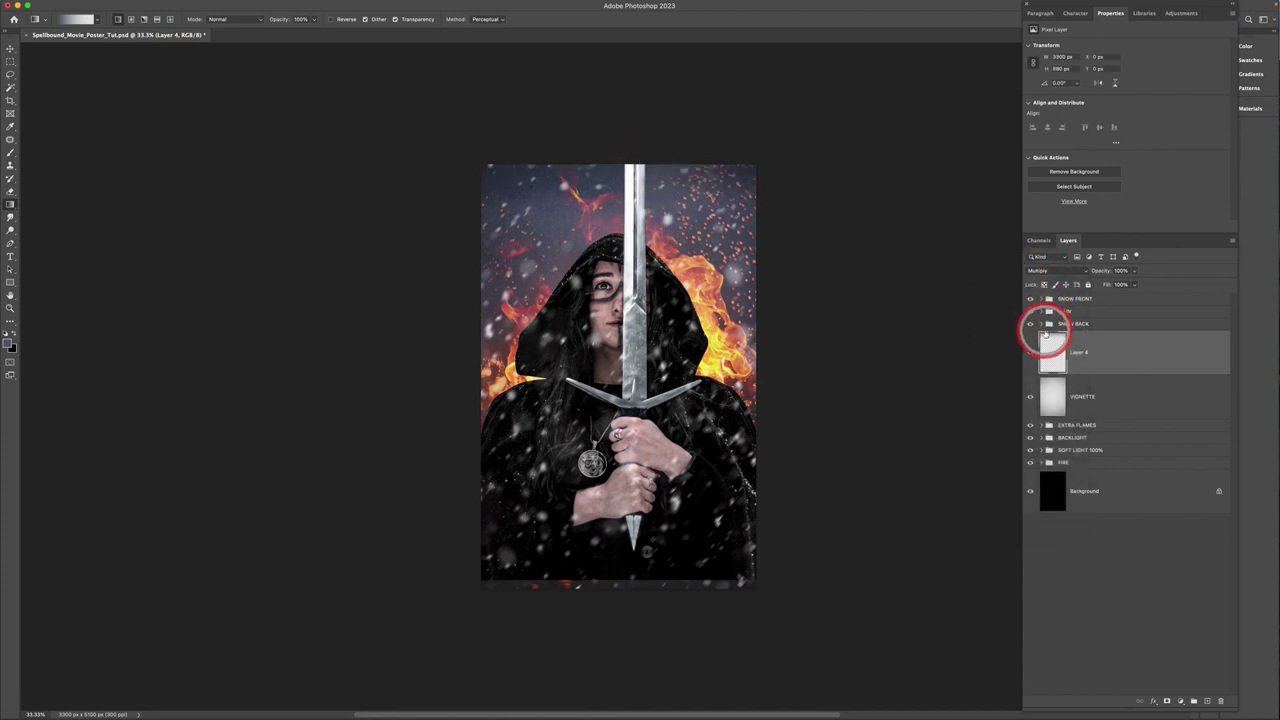
pyautogui.press('v')
pyautogui.press('super+t')
pyautogui.moveTo(618, 237); pyautogui.dragTo(618, 292)
pyautogui.moveTo(715, 262); pyautogui.dragTo(715, 228)
pyautogui.press('Return')
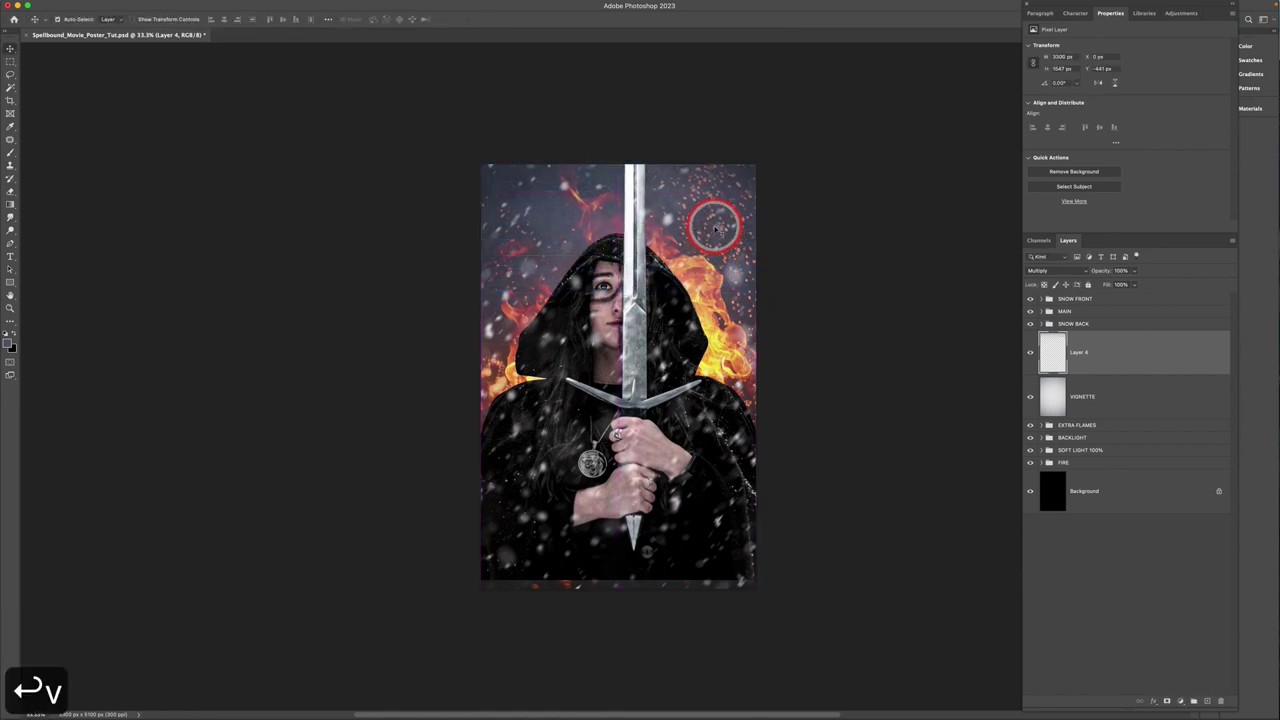
# Set Layer 4 to 60% opacity and nudge the gradient slightly higher
pyautogui.press('6')
pyautogui.click(1030, 354)
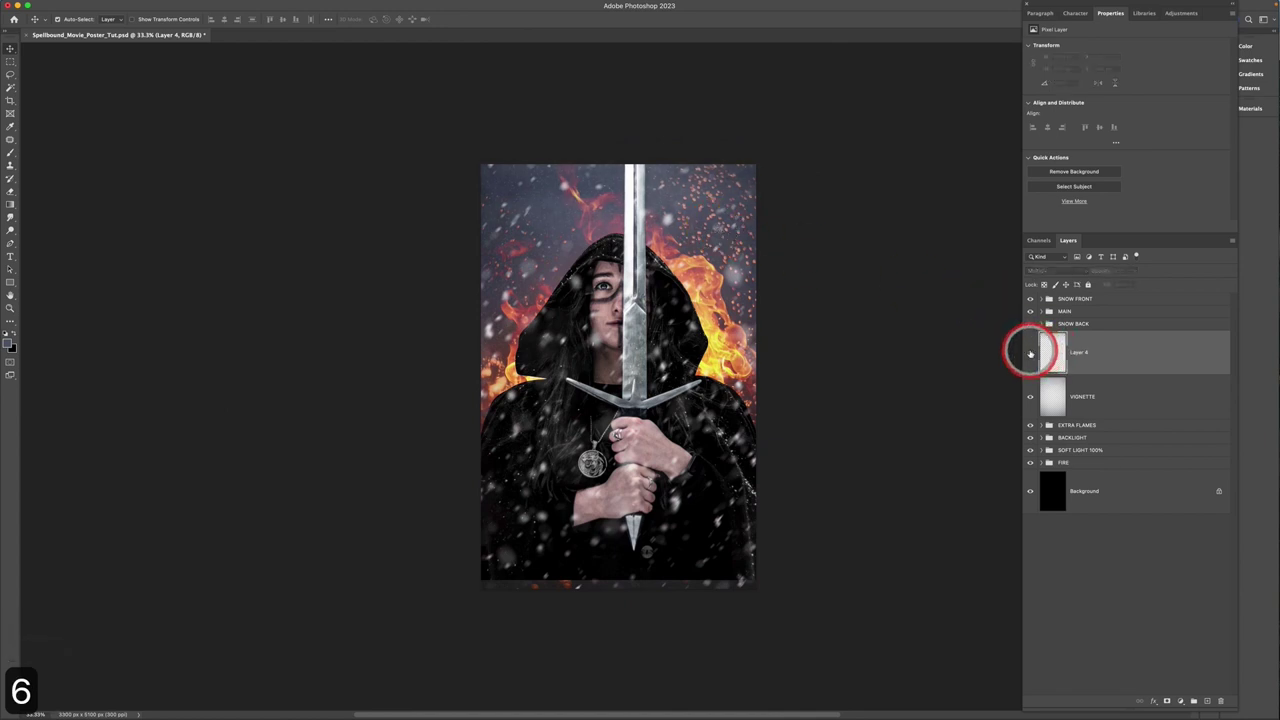
pyautogui.click(1030, 354)
pyautogui.press('v')
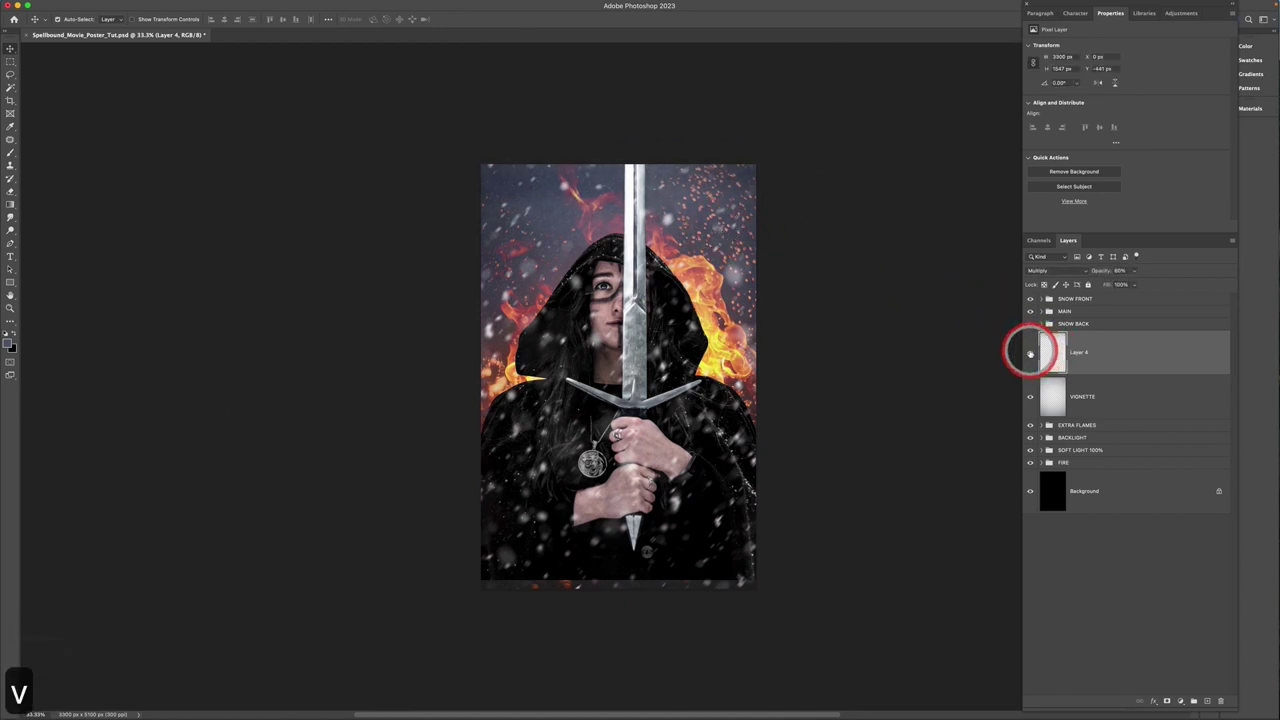
pyautogui.press('super+t')
pyautogui.moveTo(704, 220); pyautogui.dragTo(704, 208)
pyautogui.press('Return')
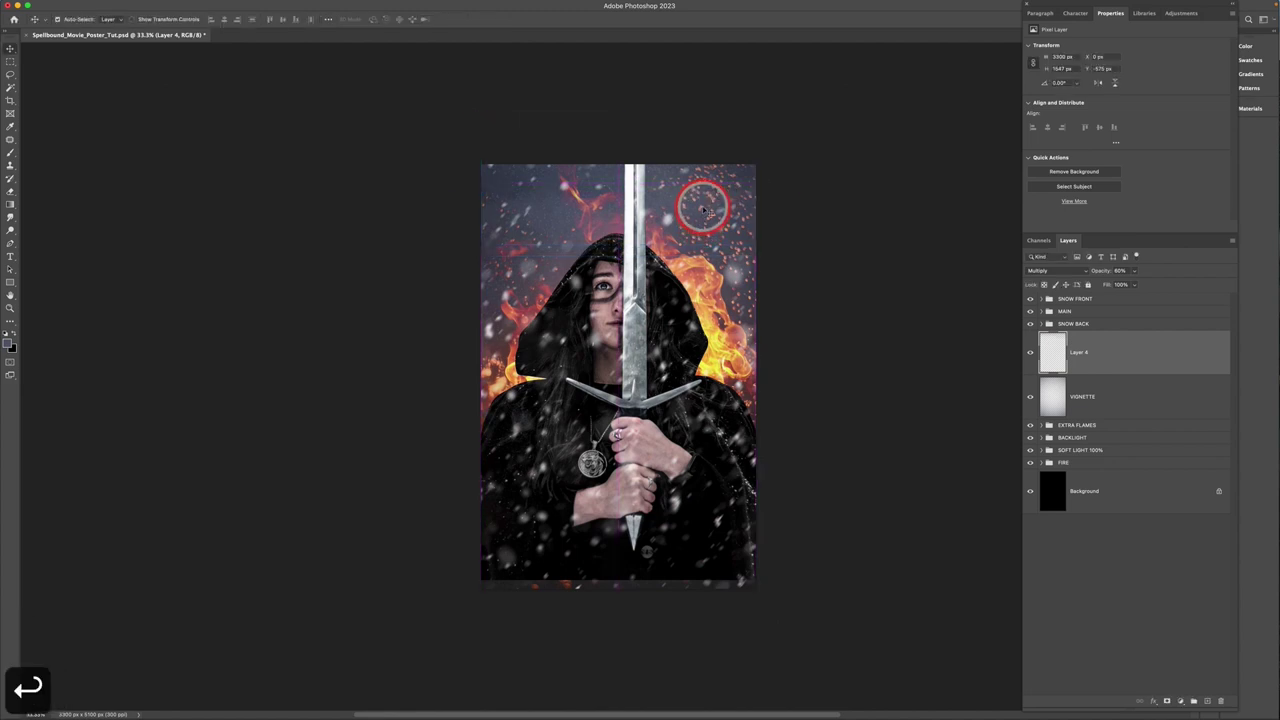
# Group Layer 4 with the VIGNETTE layer and name the group 'VIGNETTE'
pyautogui.keyDown('shift'); pyautogui.click(1107, 400); pyautogui.keyUp('shift')
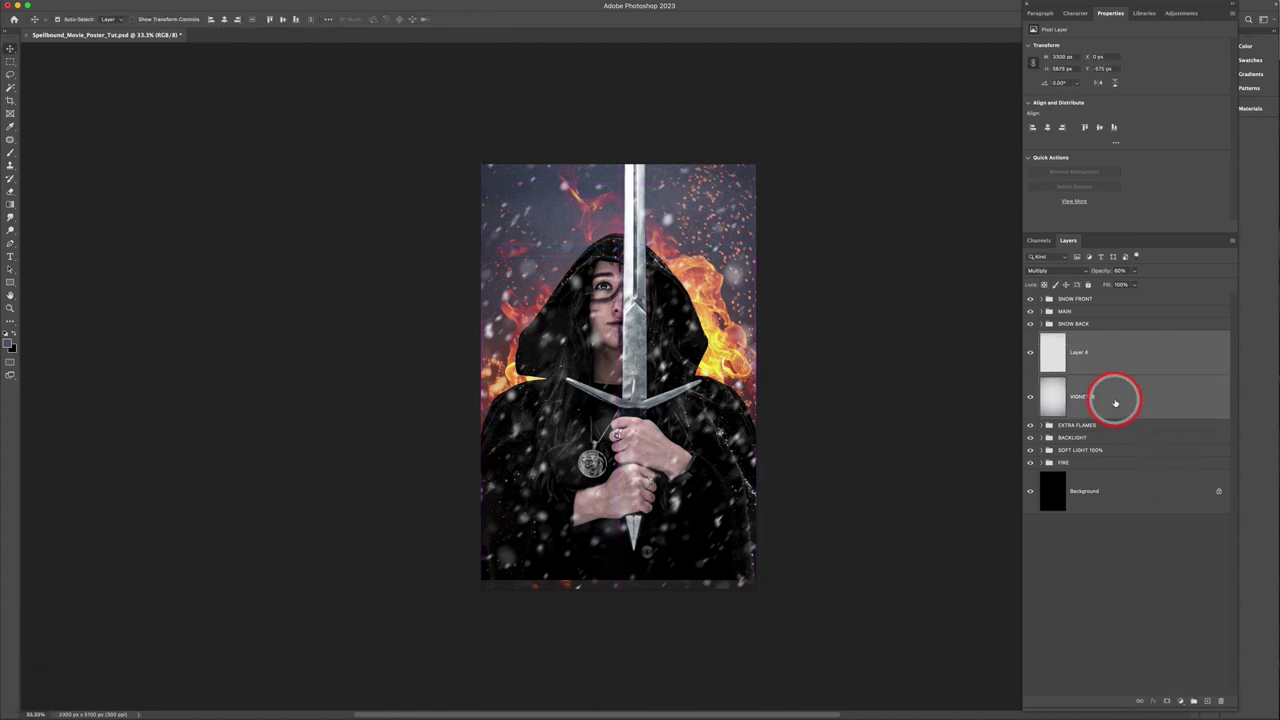
pyautogui.press('super+g')
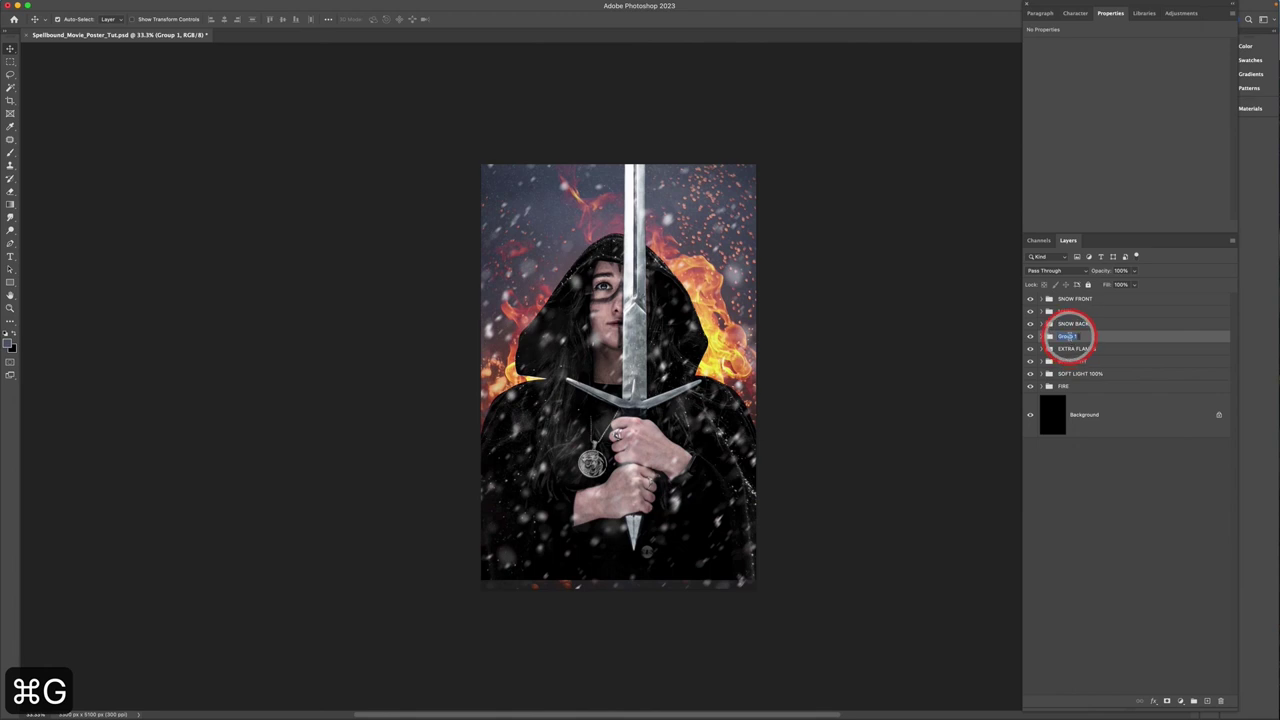
pyautogui.write('VIGNETTE')
pyautogui.press('Return')
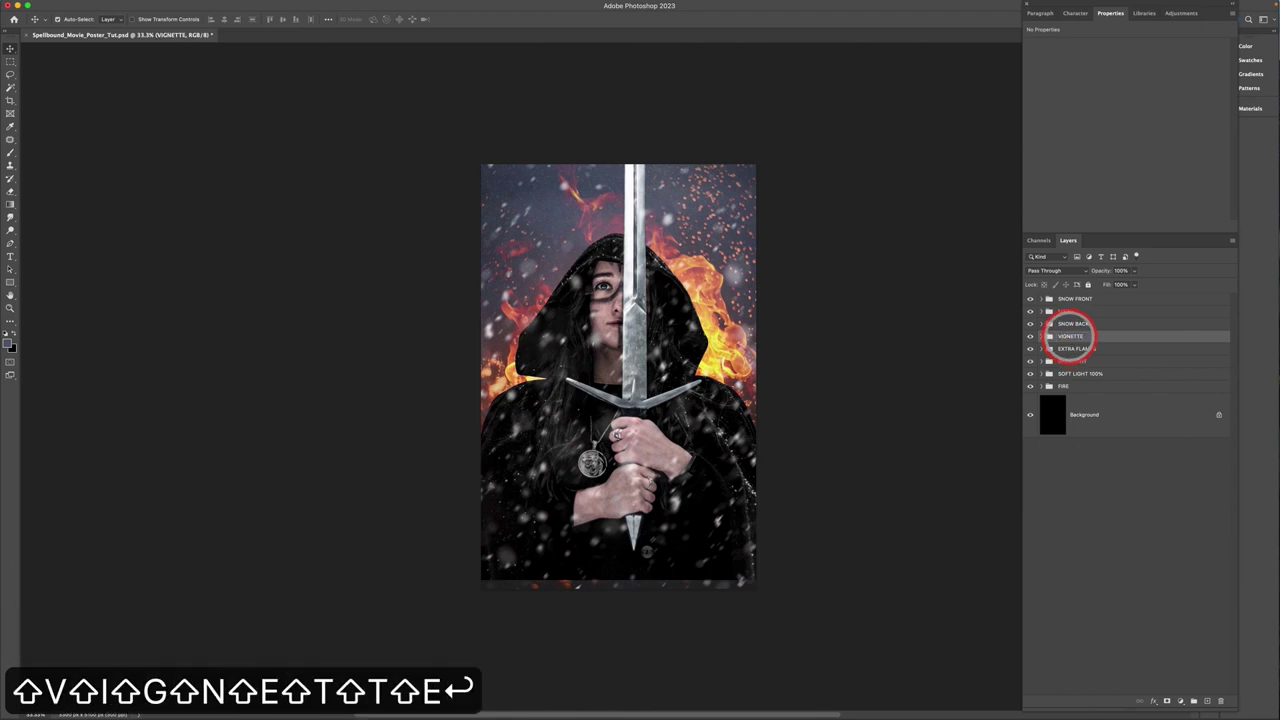
# Check the MAIN group by toggling its visibility and briefly expanding it
pyautogui.scroll(2, 640, 375)
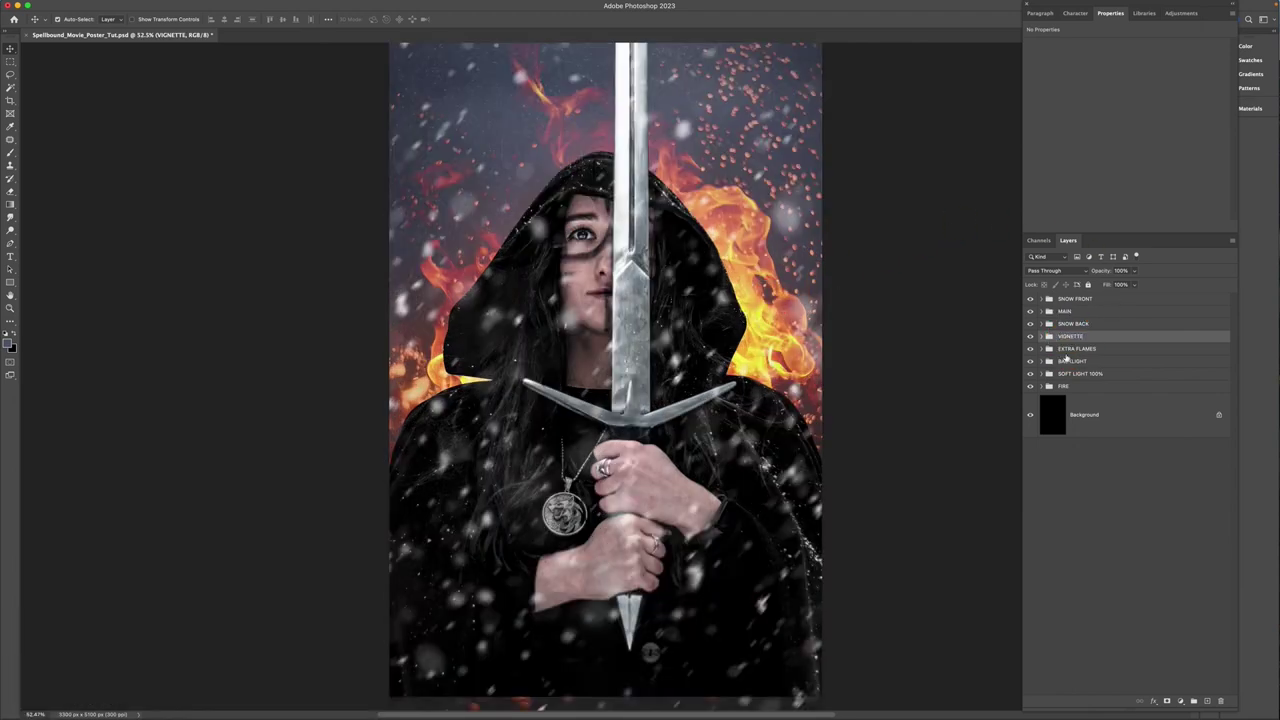
pyautogui.click(1076, 312)
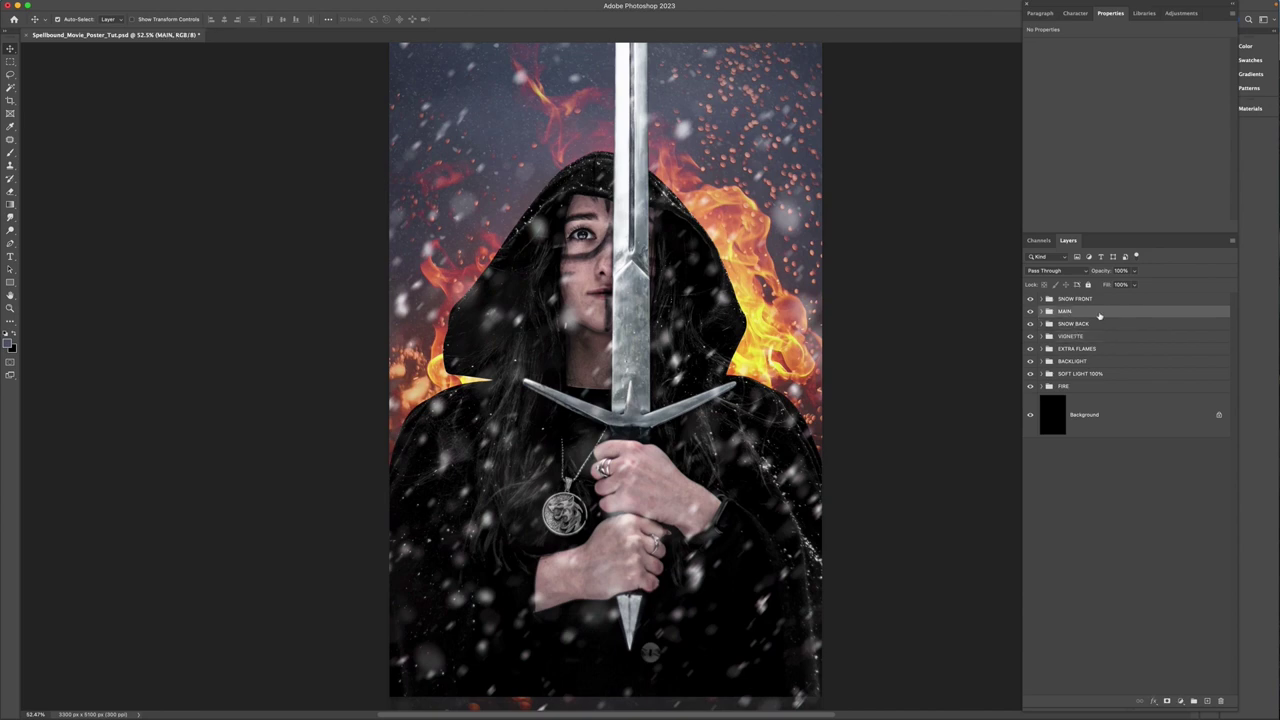
pyautogui.click(1031, 312)
pyautogui.click(1031, 312)
pyautogui.click(1042, 312)
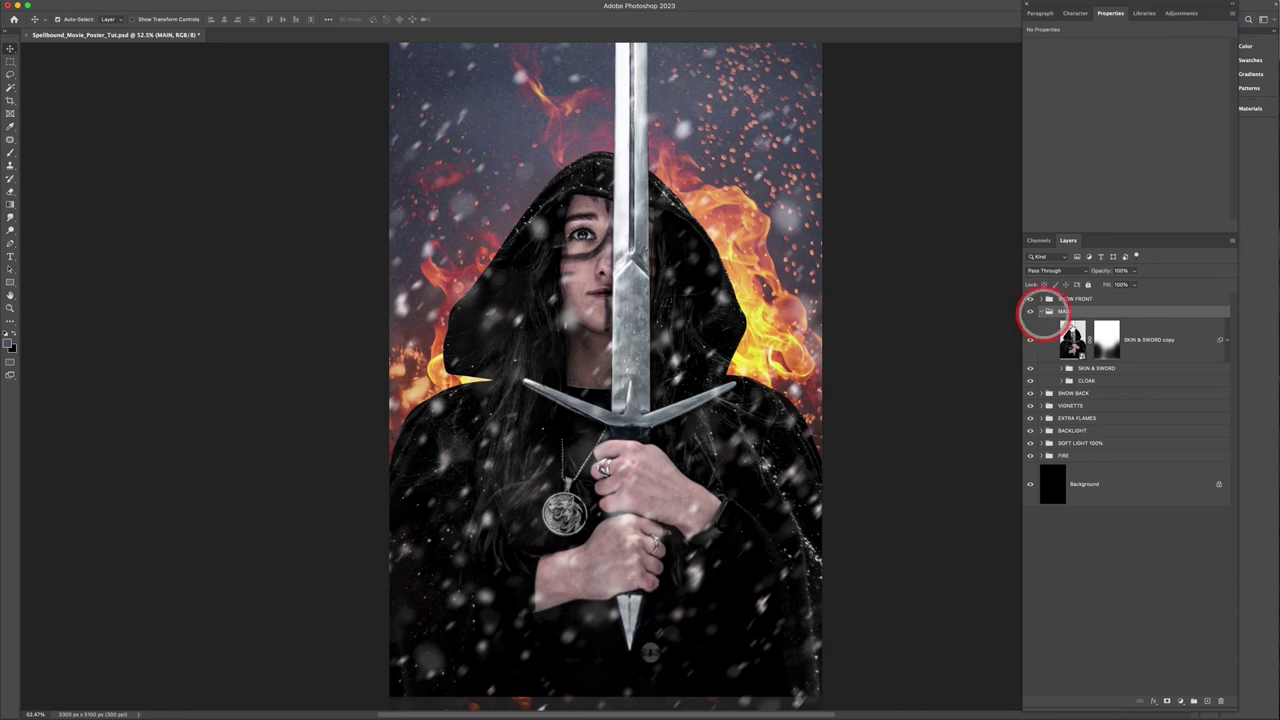
pyautogui.click(1042, 312)
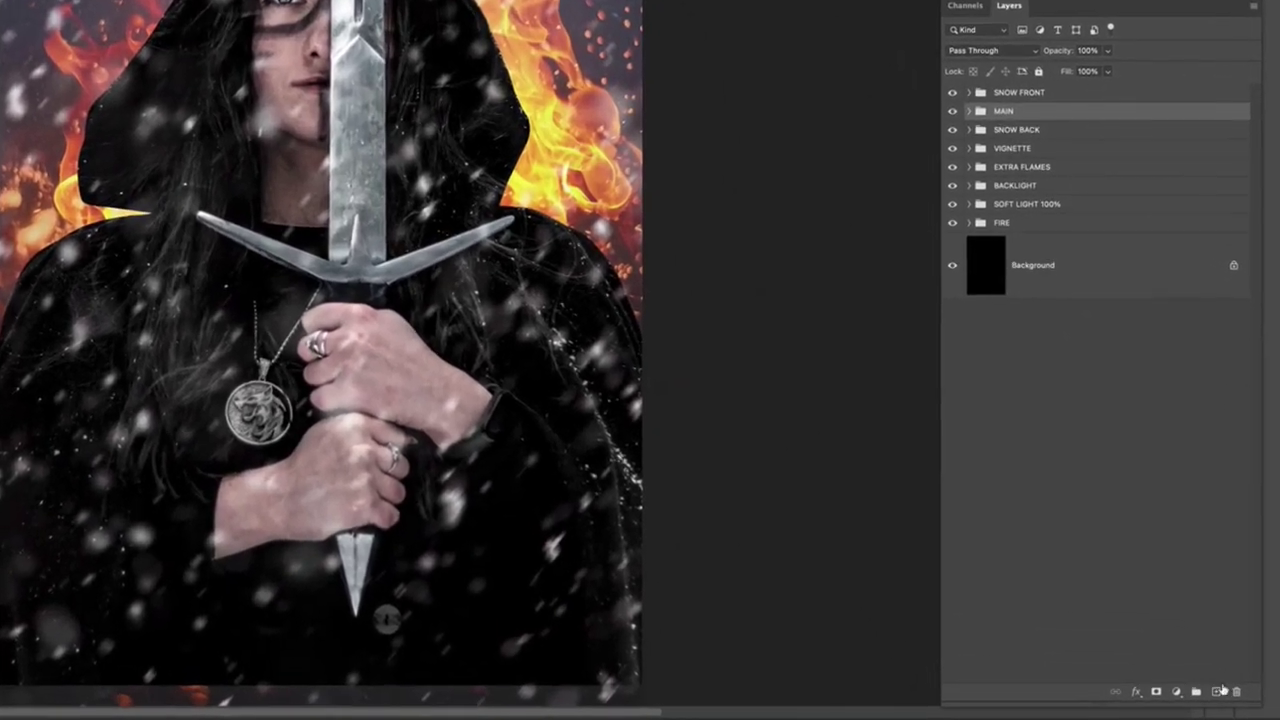
# Add a clipped layer above MAIN and paint black shadow along the poster's lower edge
pyautogui.keyDown('alt'); pyautogui.click(1217, 692); pyautogui.keyUp('alt')
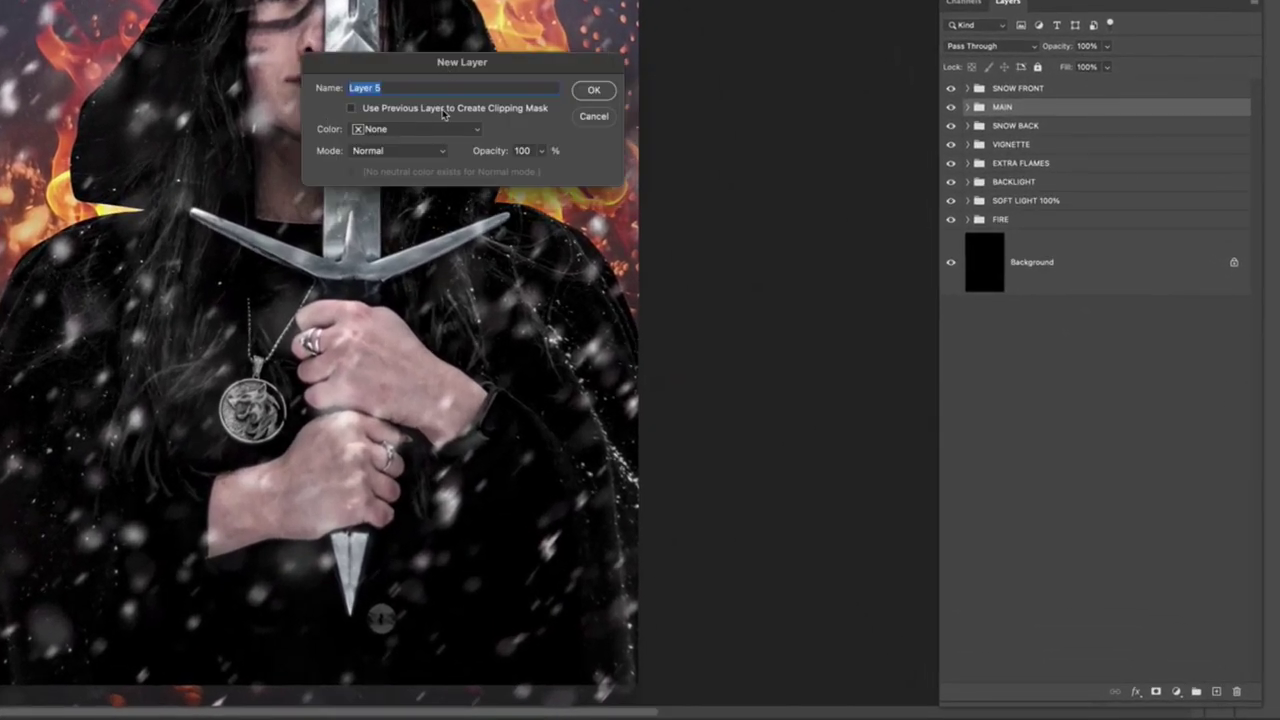
pyautogui.click(592, 91)
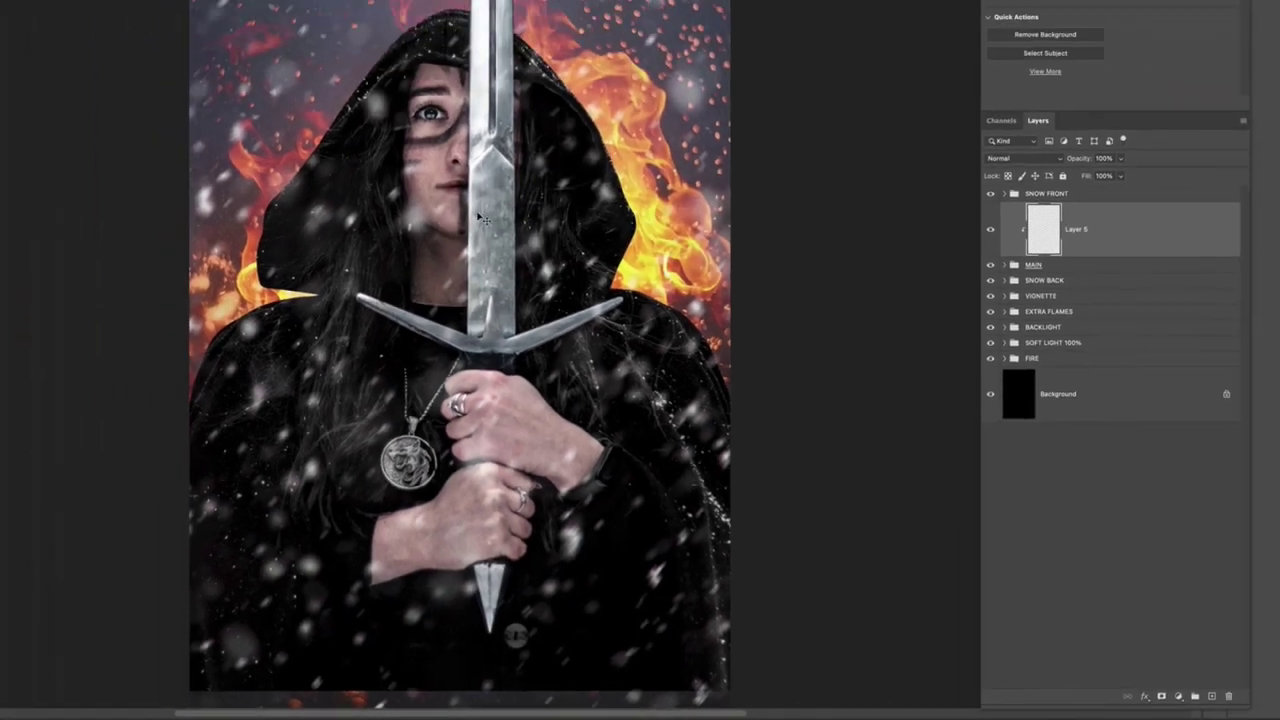
pyautogui.press('b')
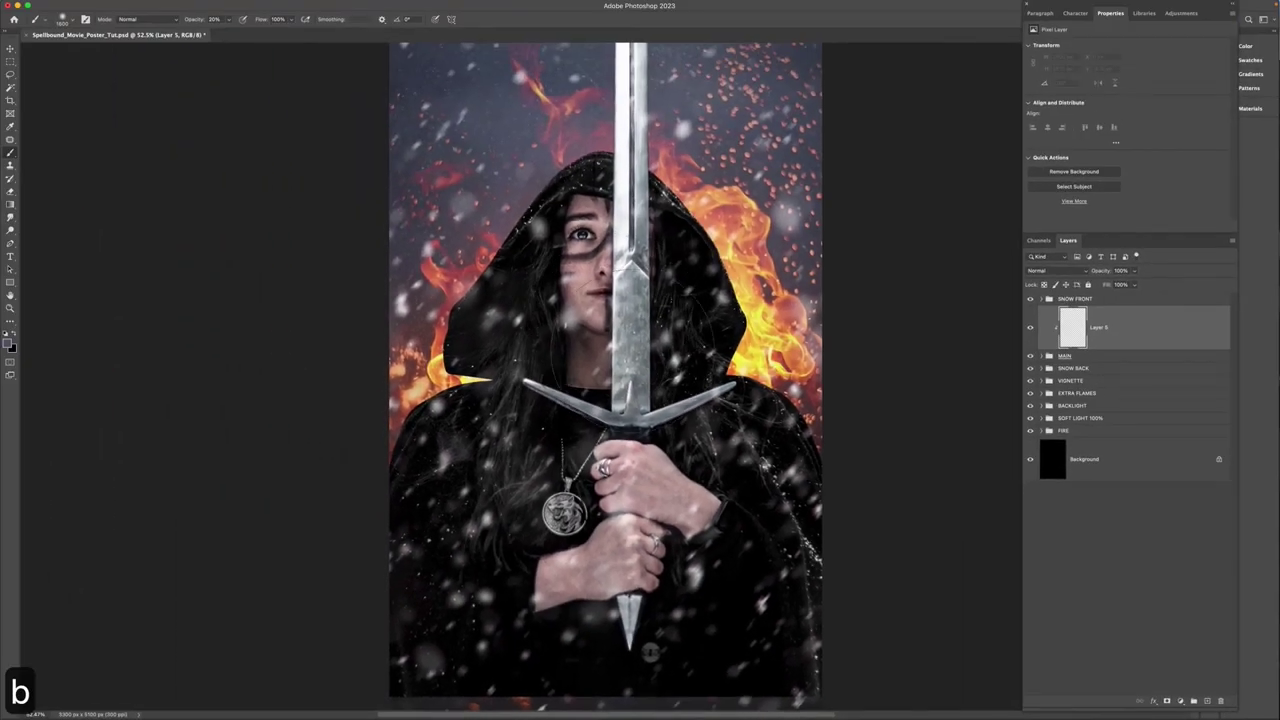
pyautogui.press('x')
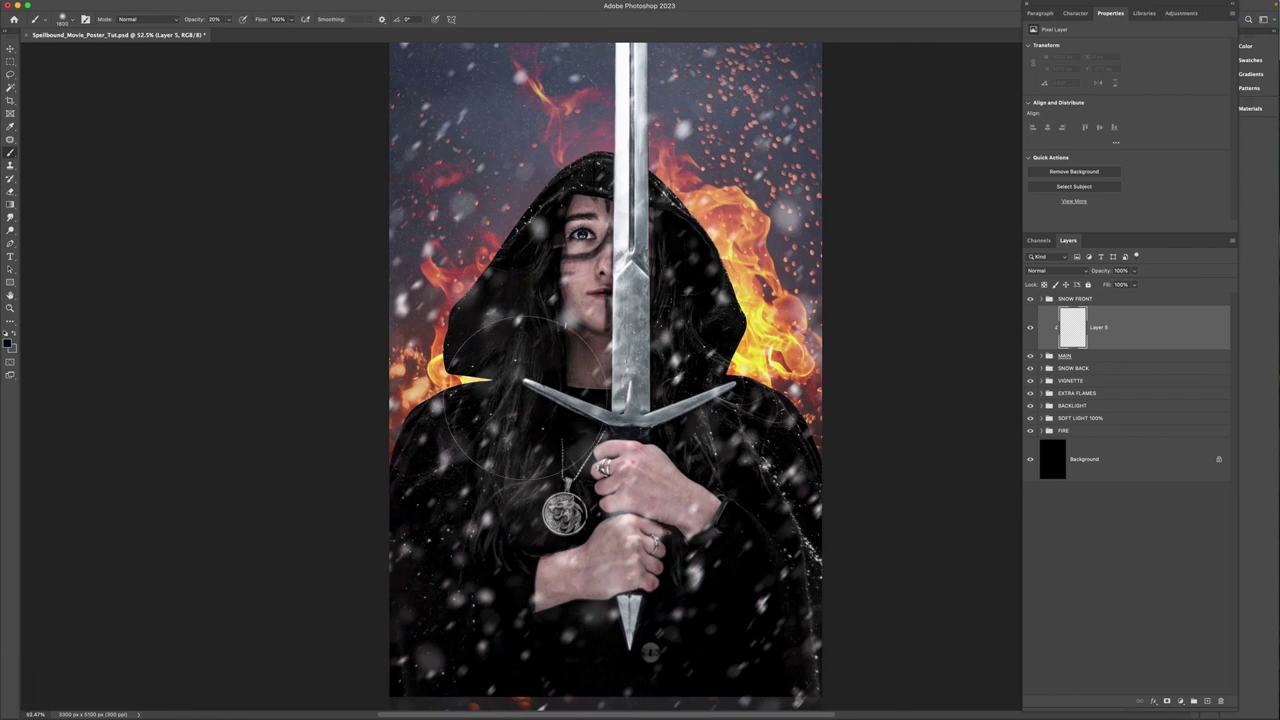
pyautogui.press('super+minus')
pyautogui.press('super+minus')
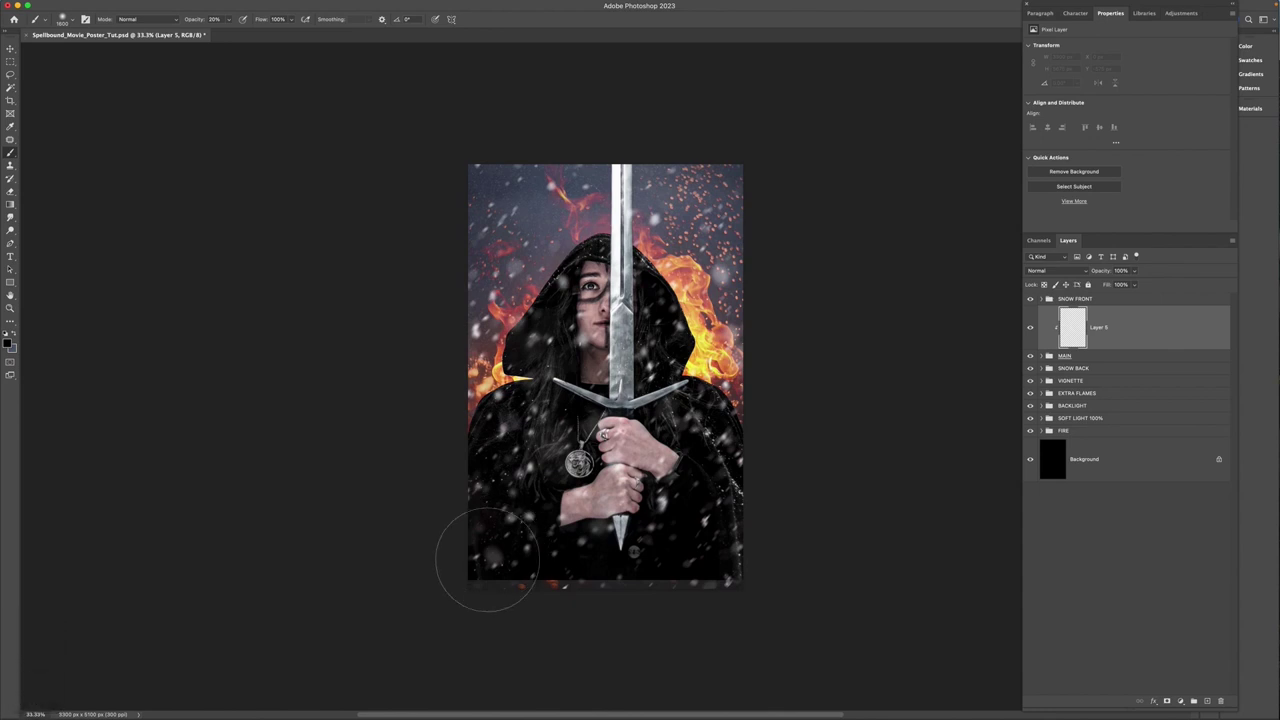
pyautogui.moveTo(497, 545)
pyautogui.mouseDown()
pyautogui.moveTo(570, 508)
pyautogui.moveTo(612, 527)
pyautogui.moveTo(617, 565)
pyautogui.moveTo(623, 530)
pyautogui.moveTo(630, 552)
pyautogui.moveTo(723, 557)
pyautogui.moveTo(729, 577)
pyautogui.moveTo(757, 523)
pyautogui.moveTo(534, 571)
pyautogui.moveTo(494, 528)
pyautogui.moveTo(720, 543)
pyautogui.moveTo(737, 507)
pyautogui.moveTo(714, 557)
pyautogui.moveTo(600, 571)
pyautogui.moveTo(543, 557)
pyautogui.moveTo(535, 530)
pyautogui.moveTo(622, 562)
pyautogui.moveTo(634, 548)
pyautogui.mouseUp()
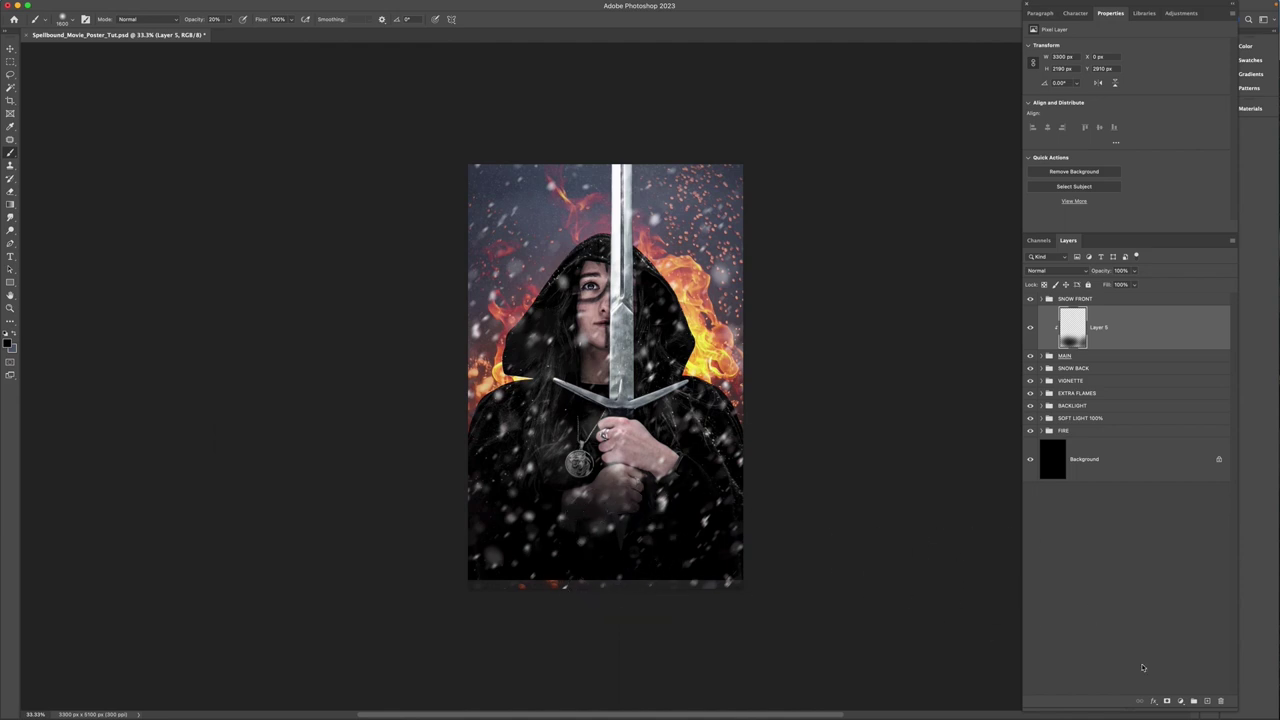
# Add a layer mask to the shadow layer and rename it 'SHADOWS'
pyautogui.click(1167, 701)
pyautogui.press('b')
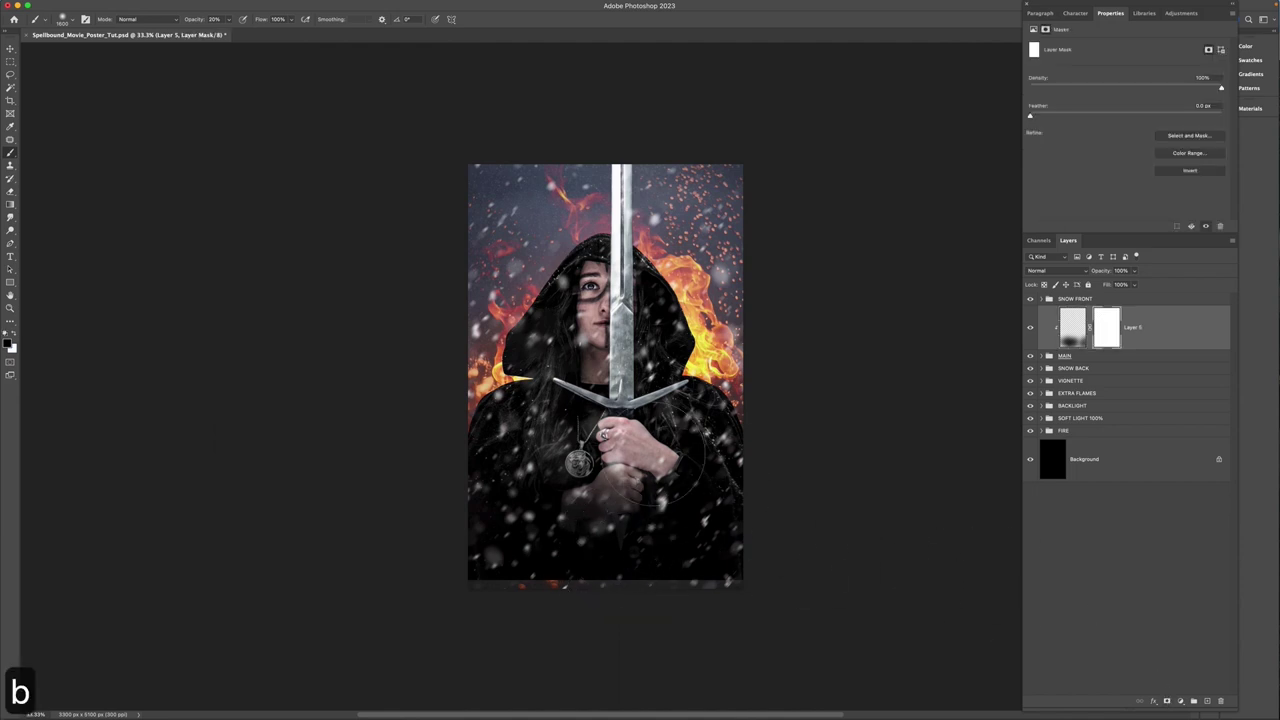
pyautogui.press('[')
pyautogui.press('[')
pyautogui.press('[')
pyautogui.press('[')
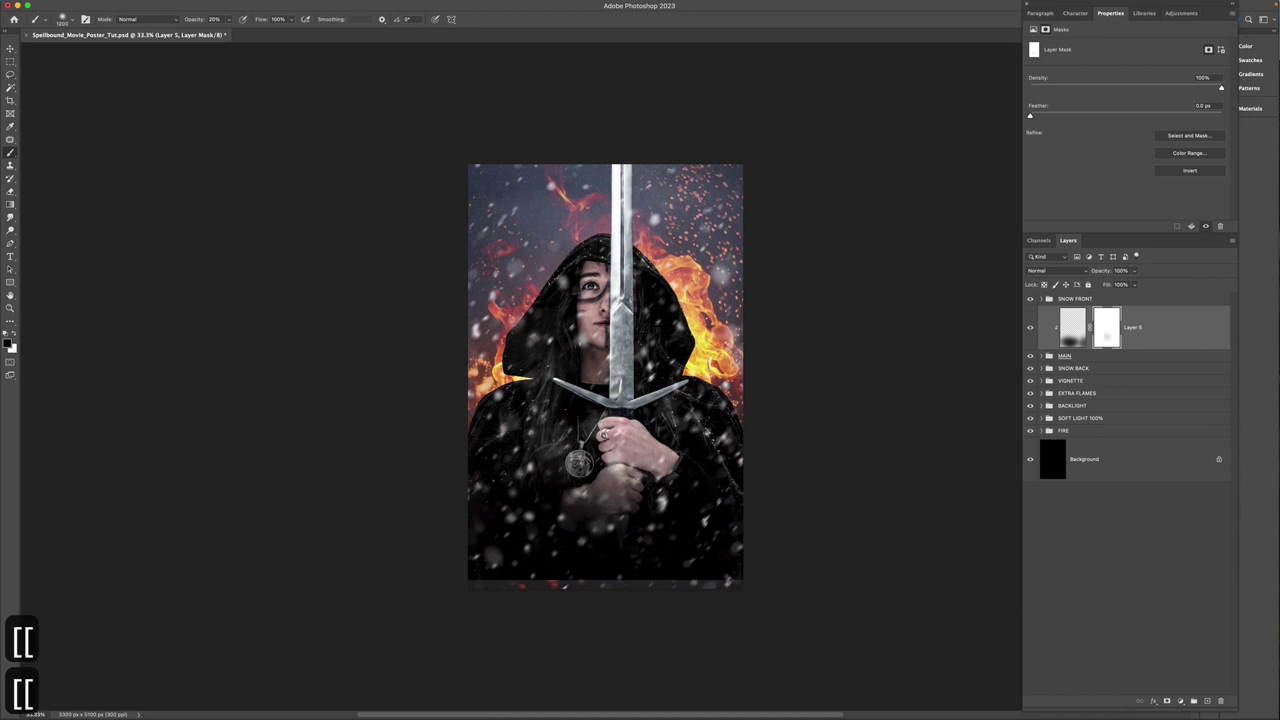
pyautogui.doubleClick(1133, 328)
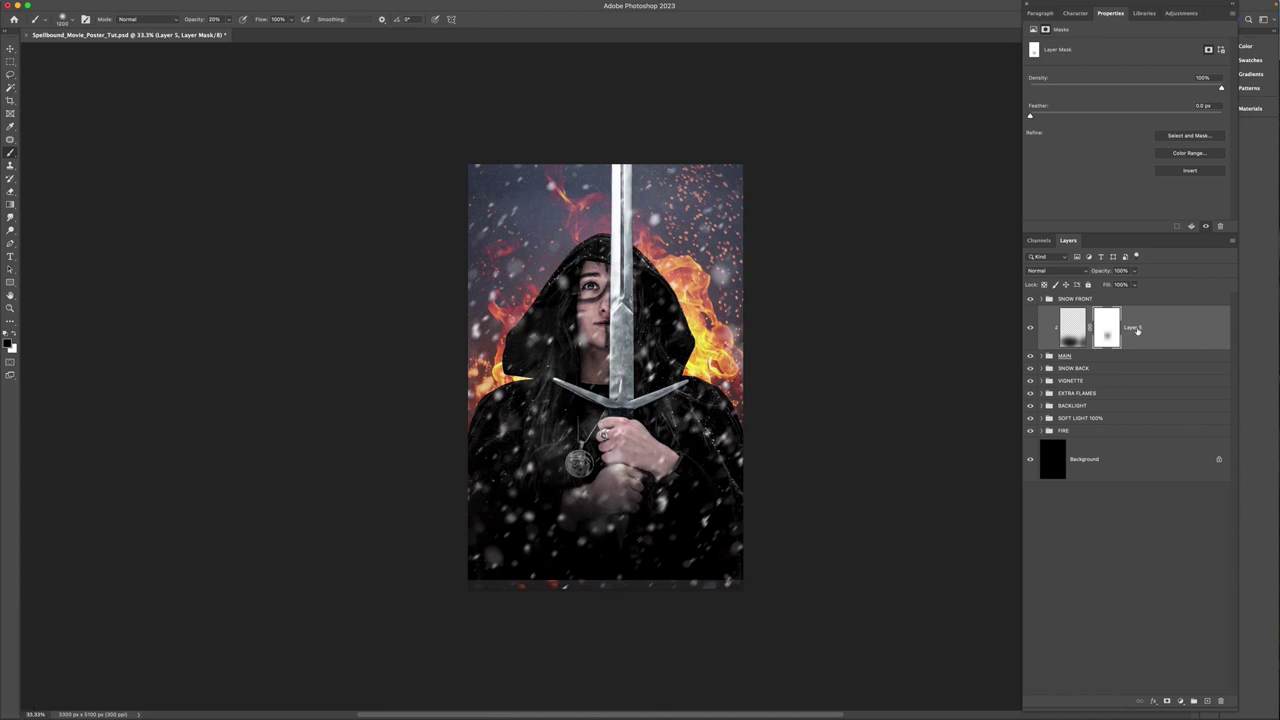
pyautogui.write('SHADOWS')
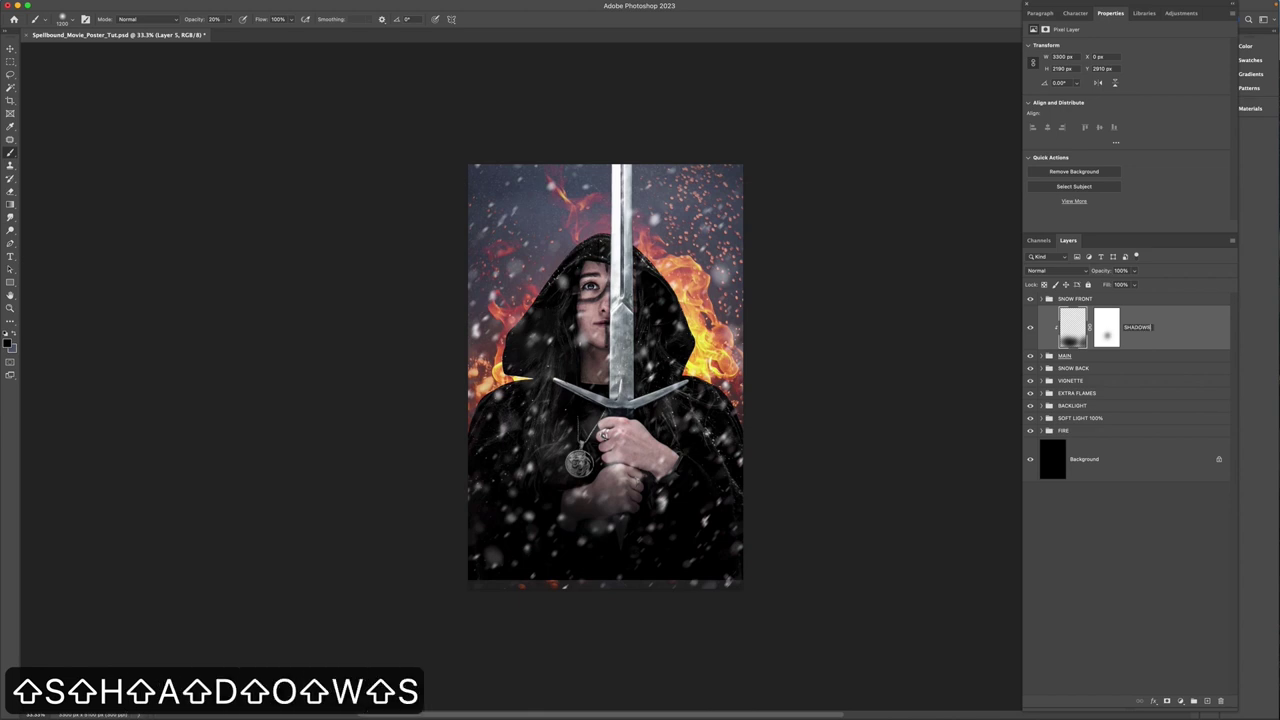
pyautogui.press('Return')
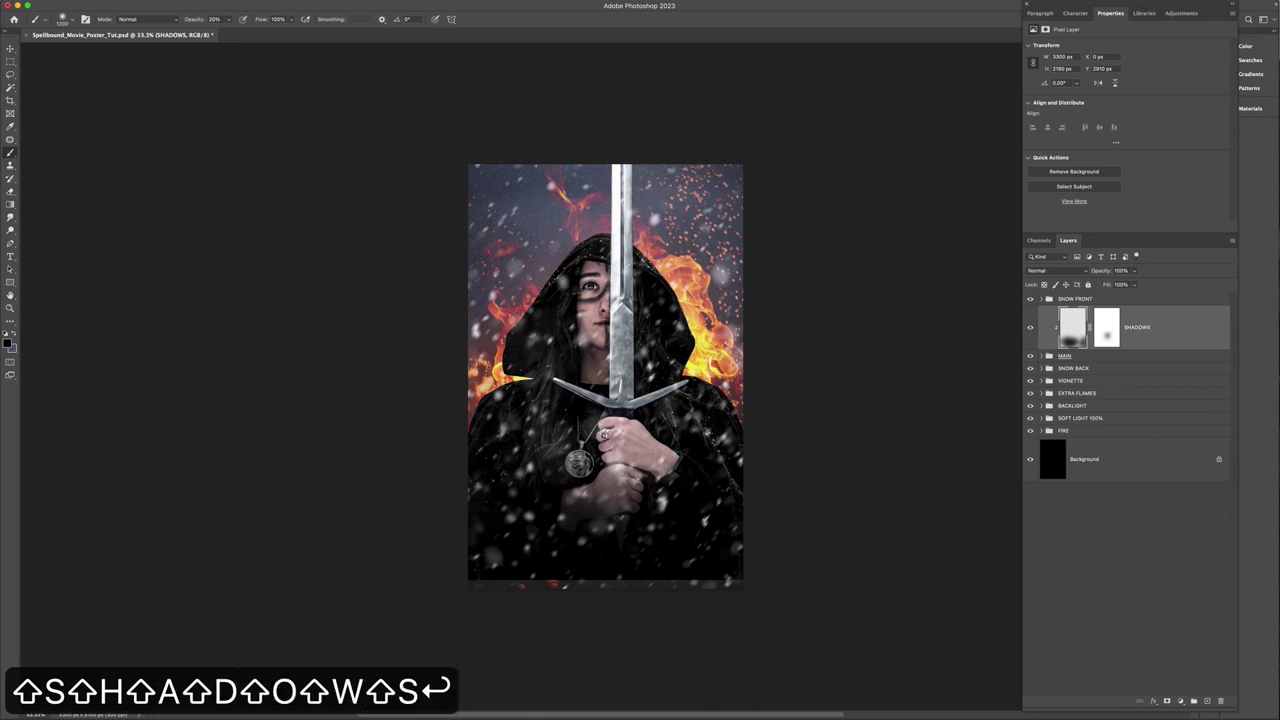
pyautogui.click(1114, 358)
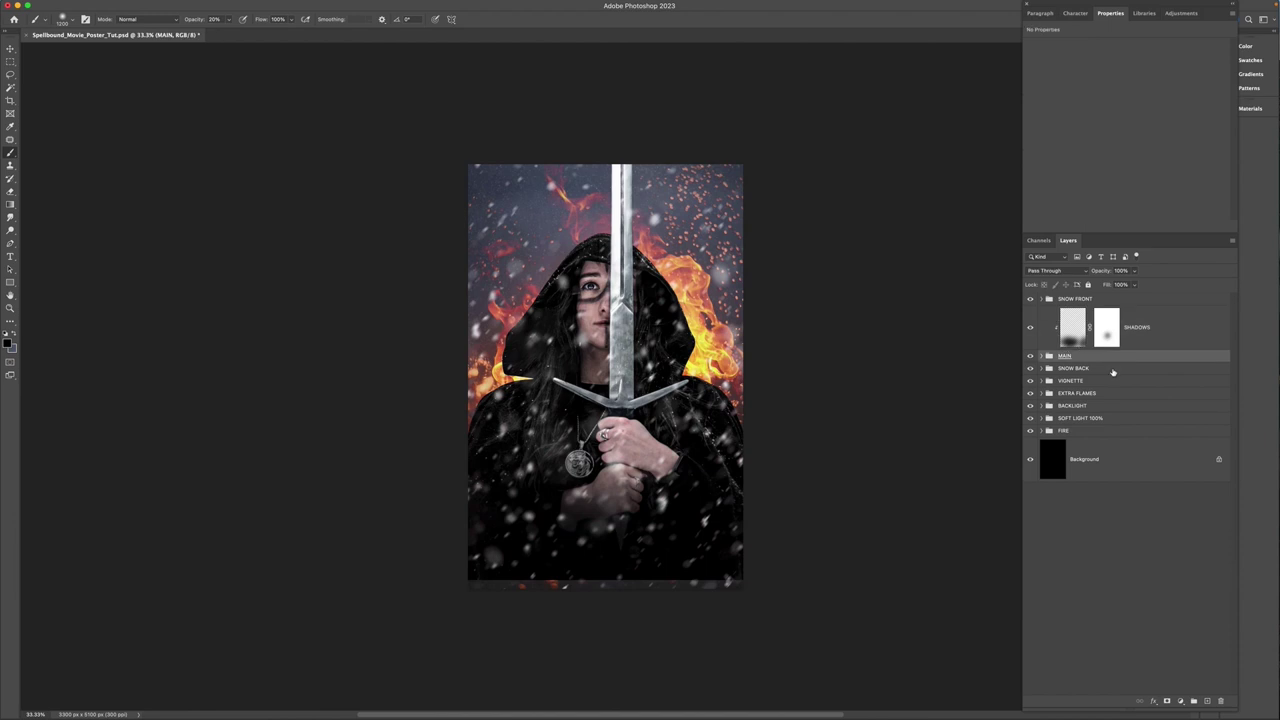
# Create an empty Layer 5 directly above SHADOWS, below SNOW FRONT
pyautogui.click(1207, 702)
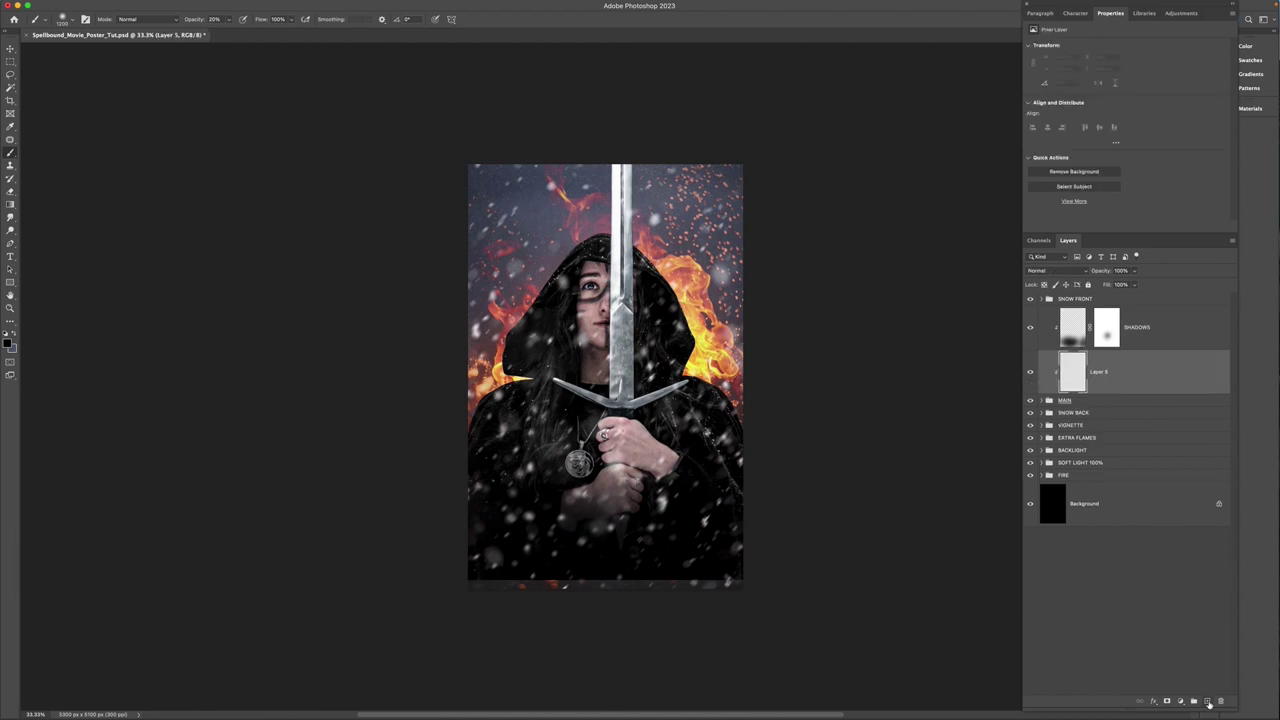
pyautogui.hotkey('ctrl', ']')
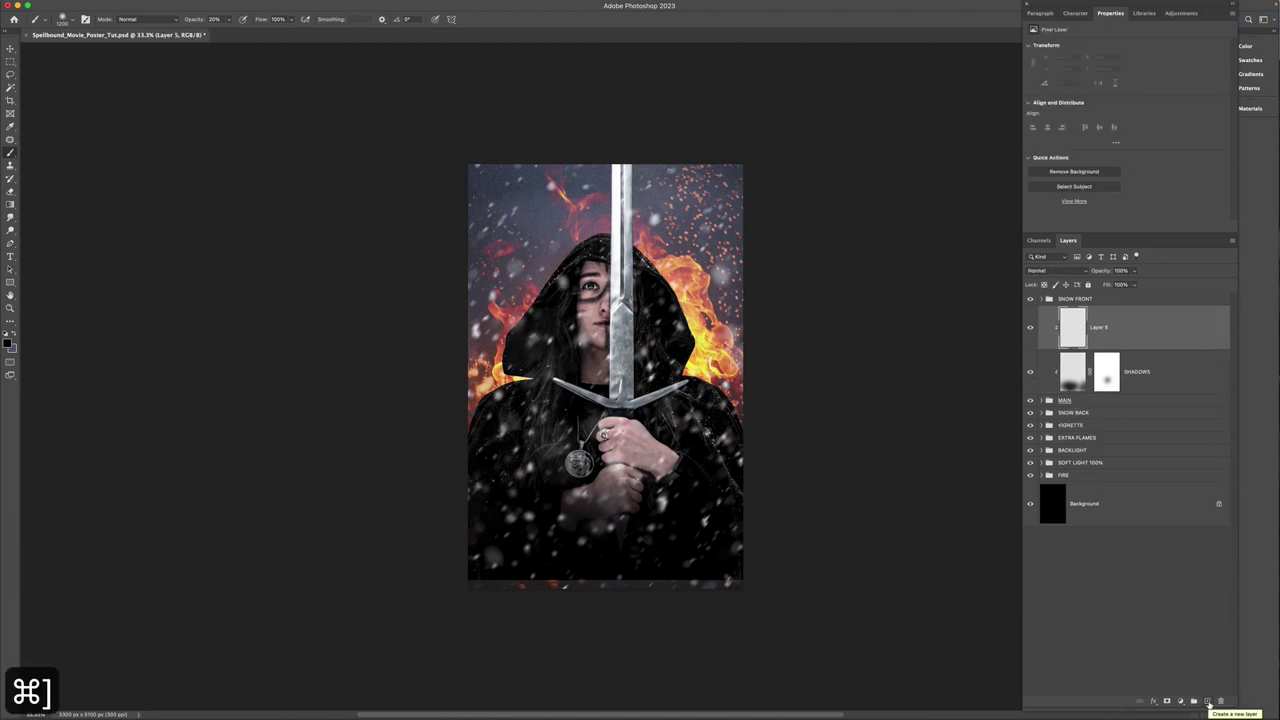
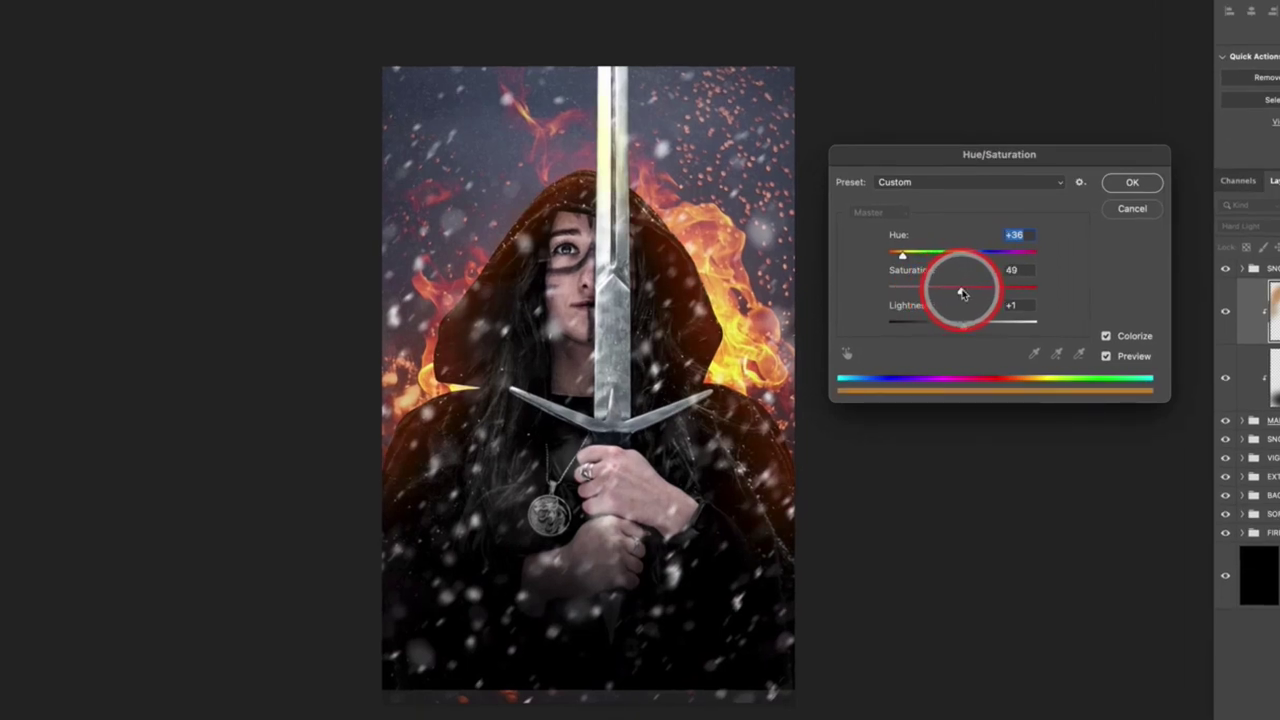
# Colorize Layer 5's hood at Hue 25, Saturation +49, Lightness 0, then select the MAIN group
pyautogui.moveTo(902, 256); pyautogui.dragTo(898, 258)
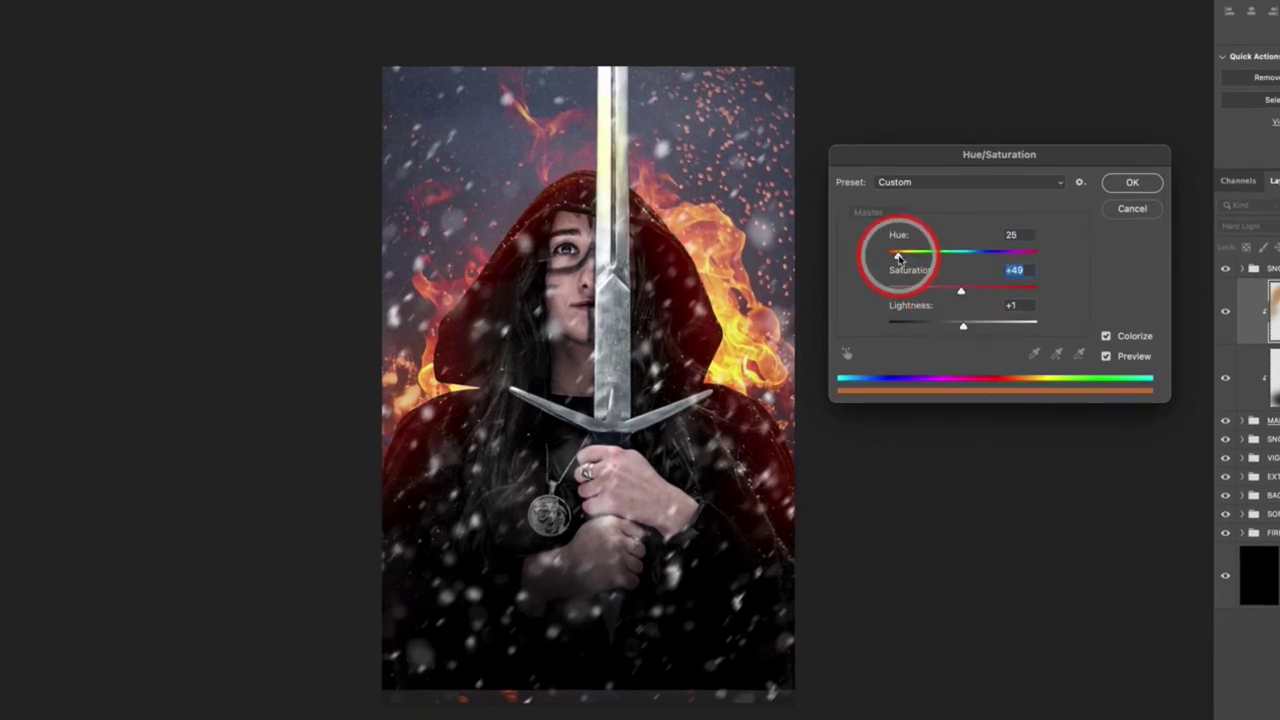
pyautogui.click(1106, 357)
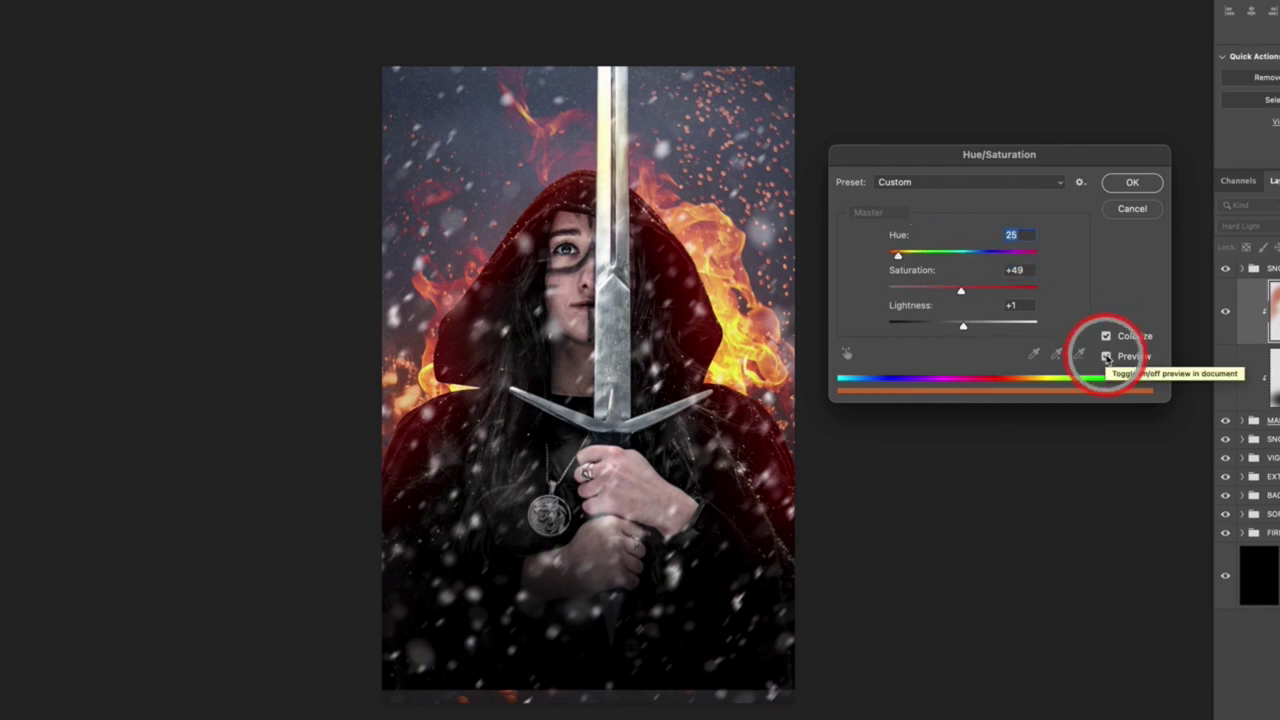
pyautogui.click(1106, 357)
pyautogui.click(1106, 357)
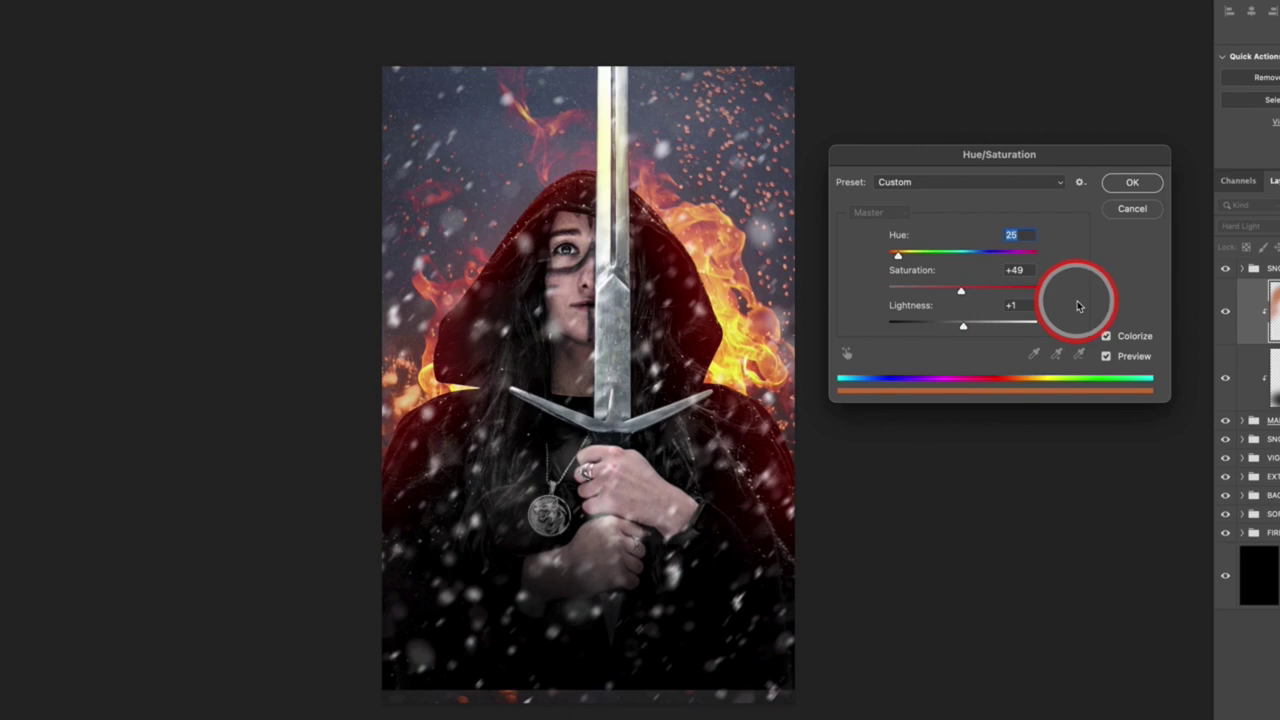
pyautogui.click(1018, 305)
pyautogui.write('0')
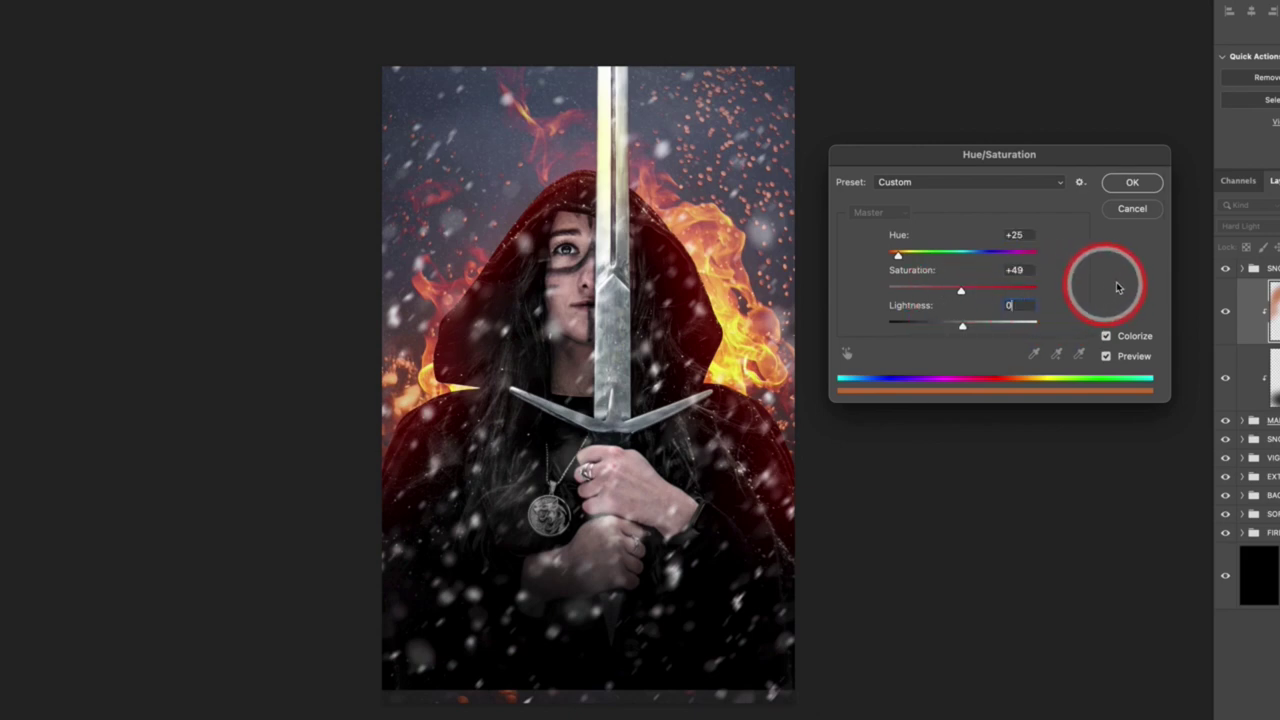
pyautogui.click(1132, 182)
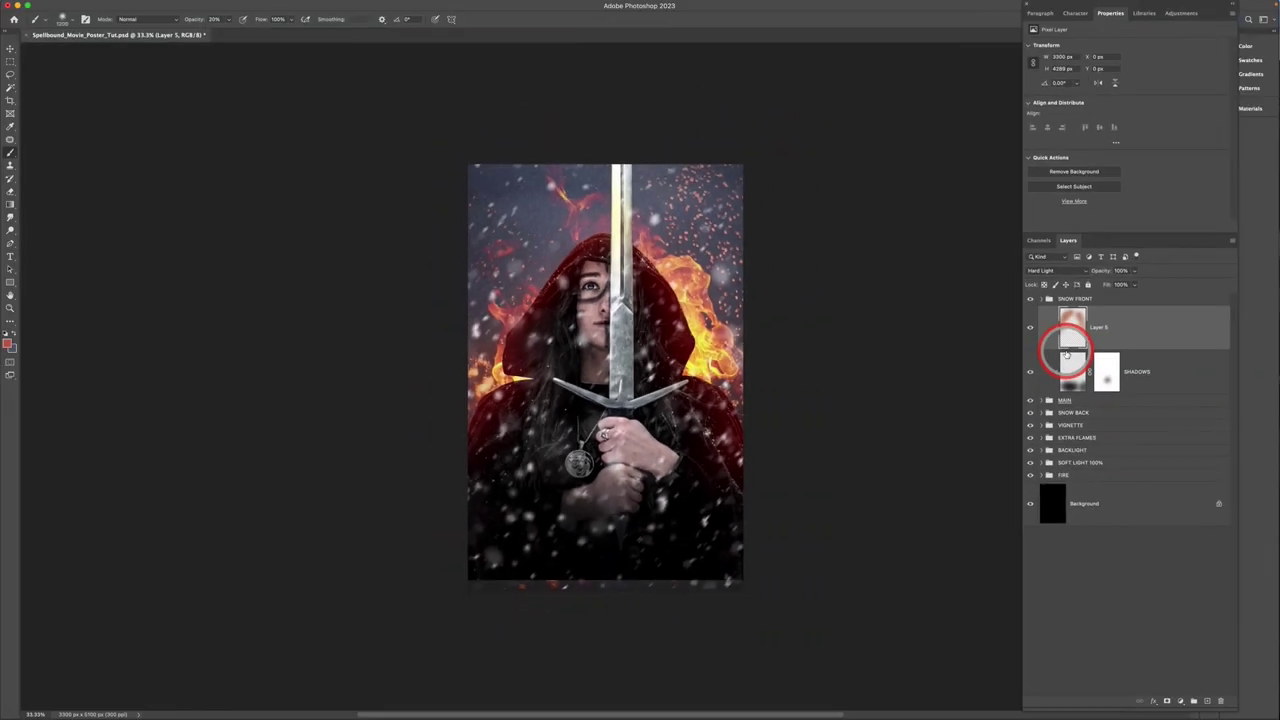
pyautogui.click(1079, 401)
pyautogui.press('super+equal')
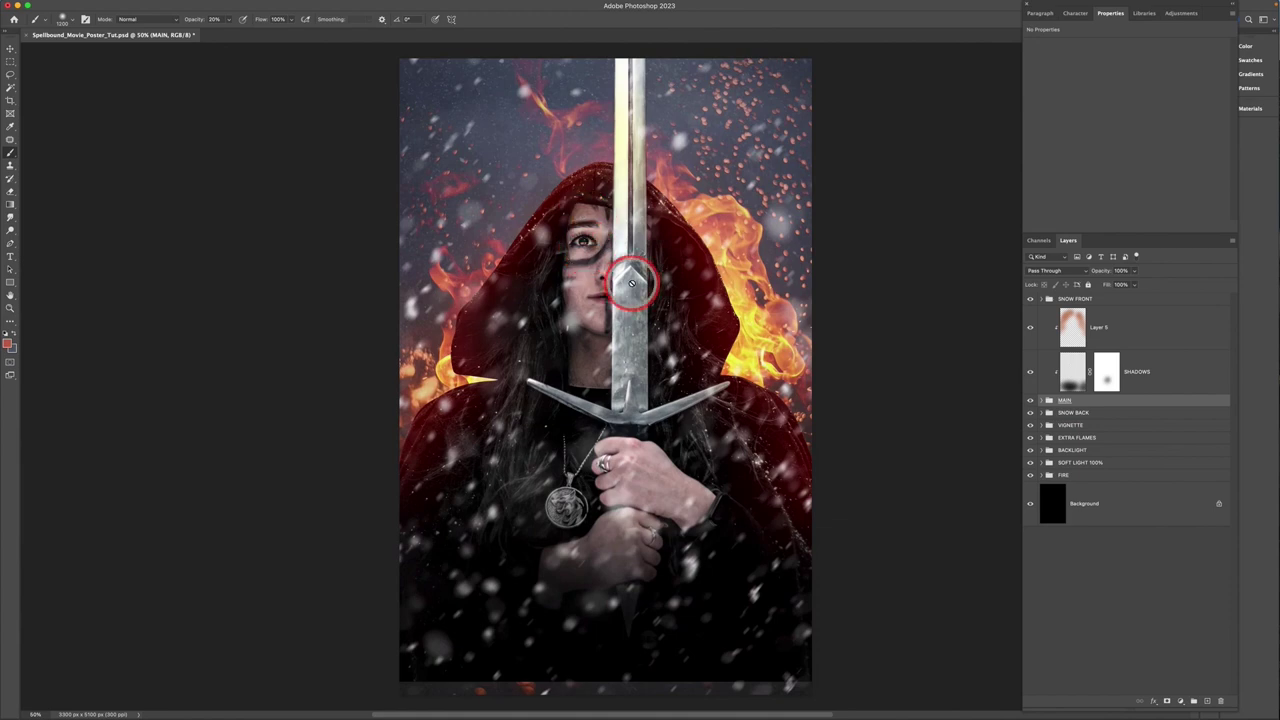
pyautogui.press('v')
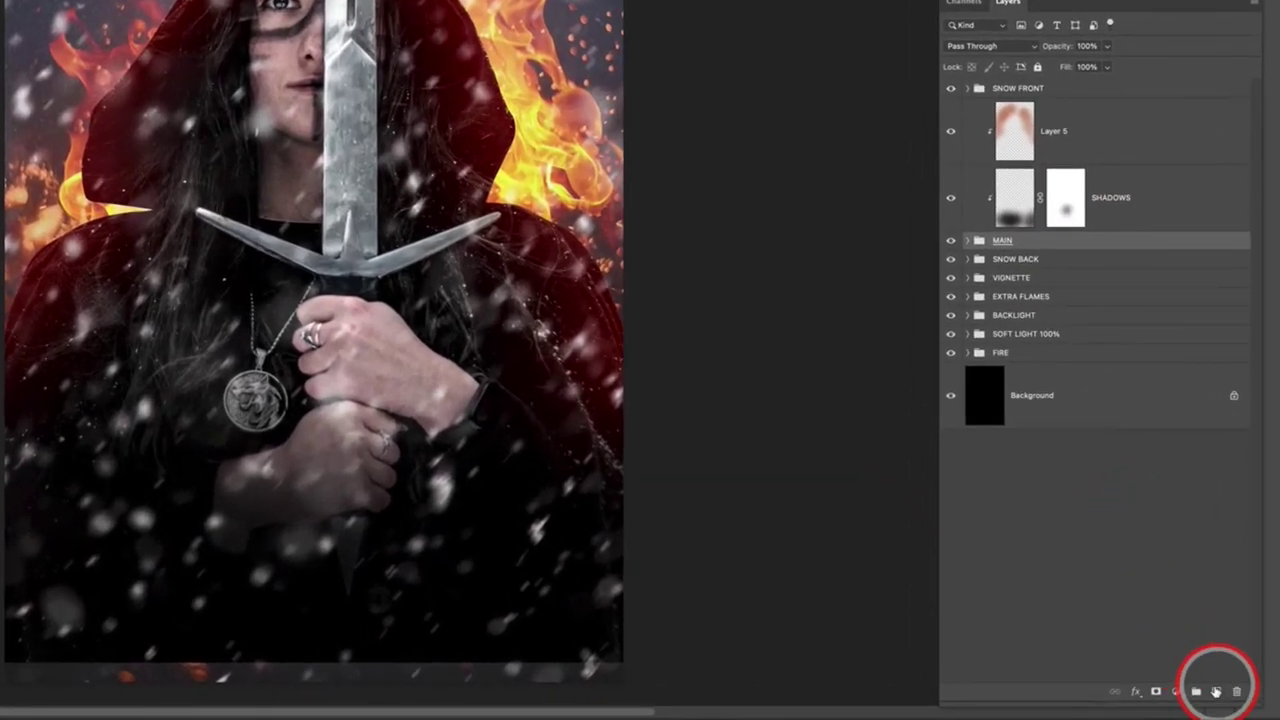
# Create a Gray-labelled, clipped Overlay layer named D&B filled with 50% neutral gray
pyautogui.keyDown('alt'); pyautogui.click(1216, 693); pyautogui.keyUp('alt')
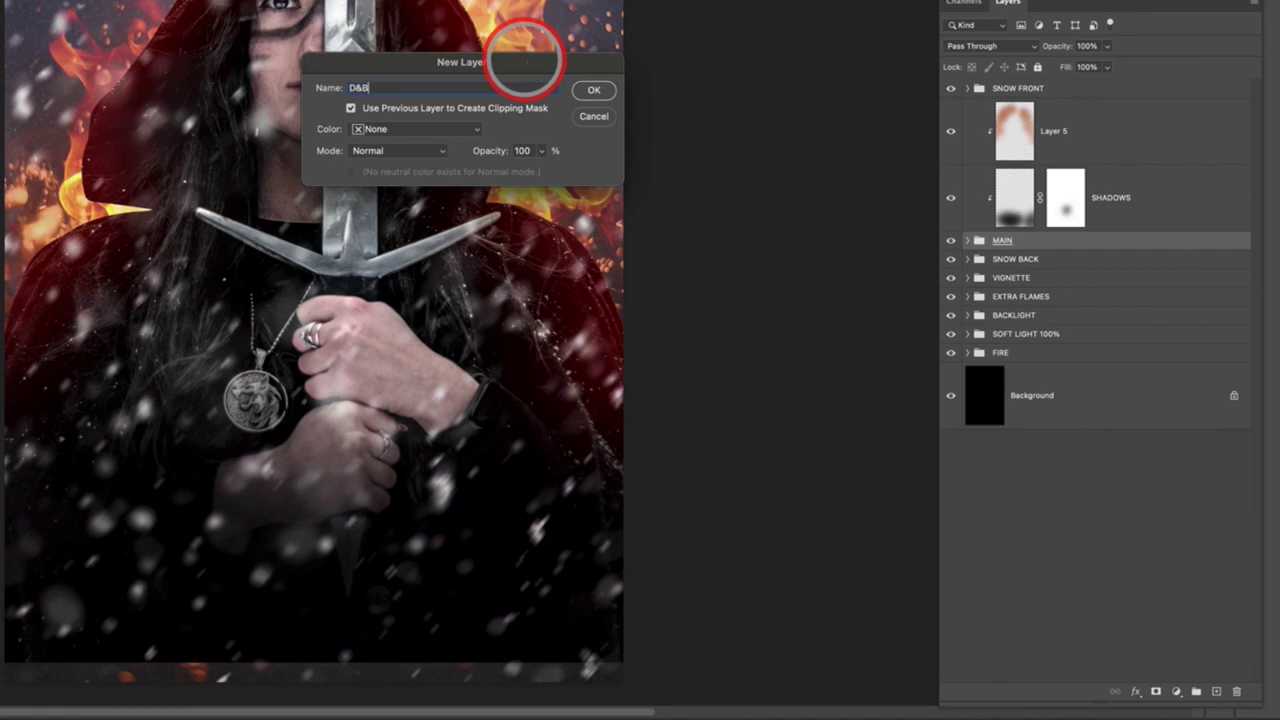
pyautogui.write('D&B')
pyautogui.moveTo(543, 57); pyautogui.dragTo(428, 63)
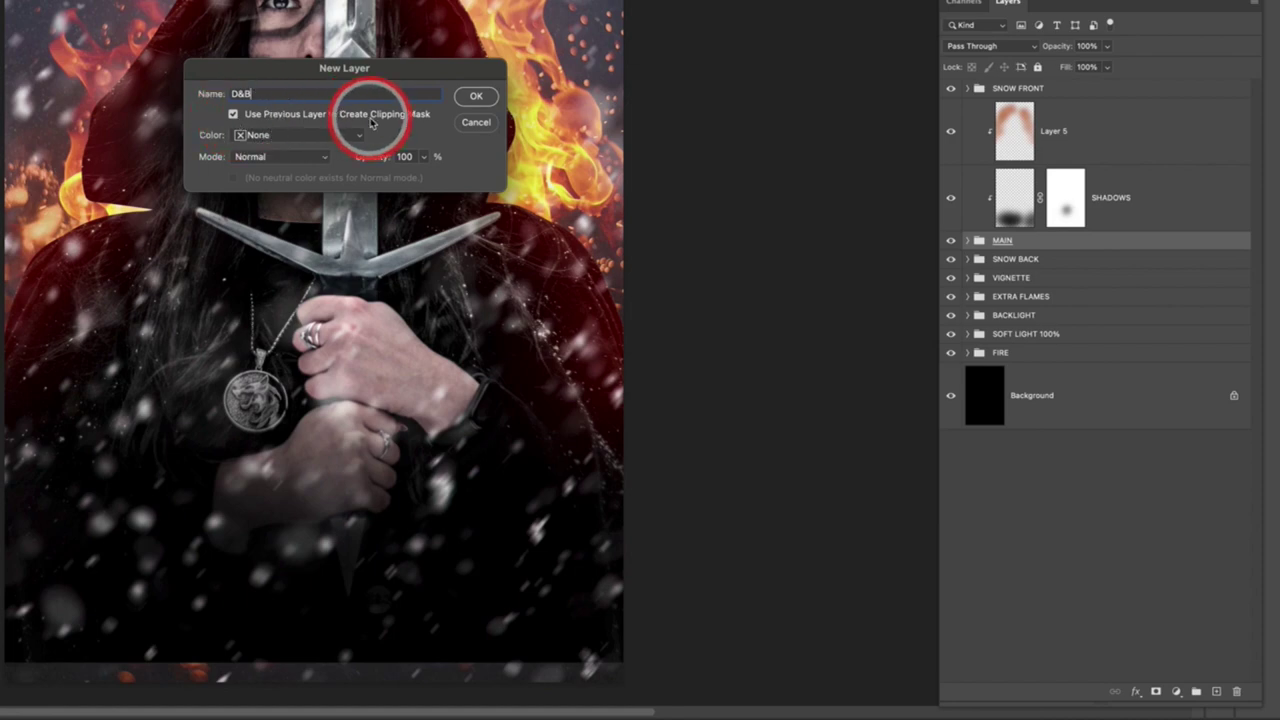
pyautogui.click(329, 137)
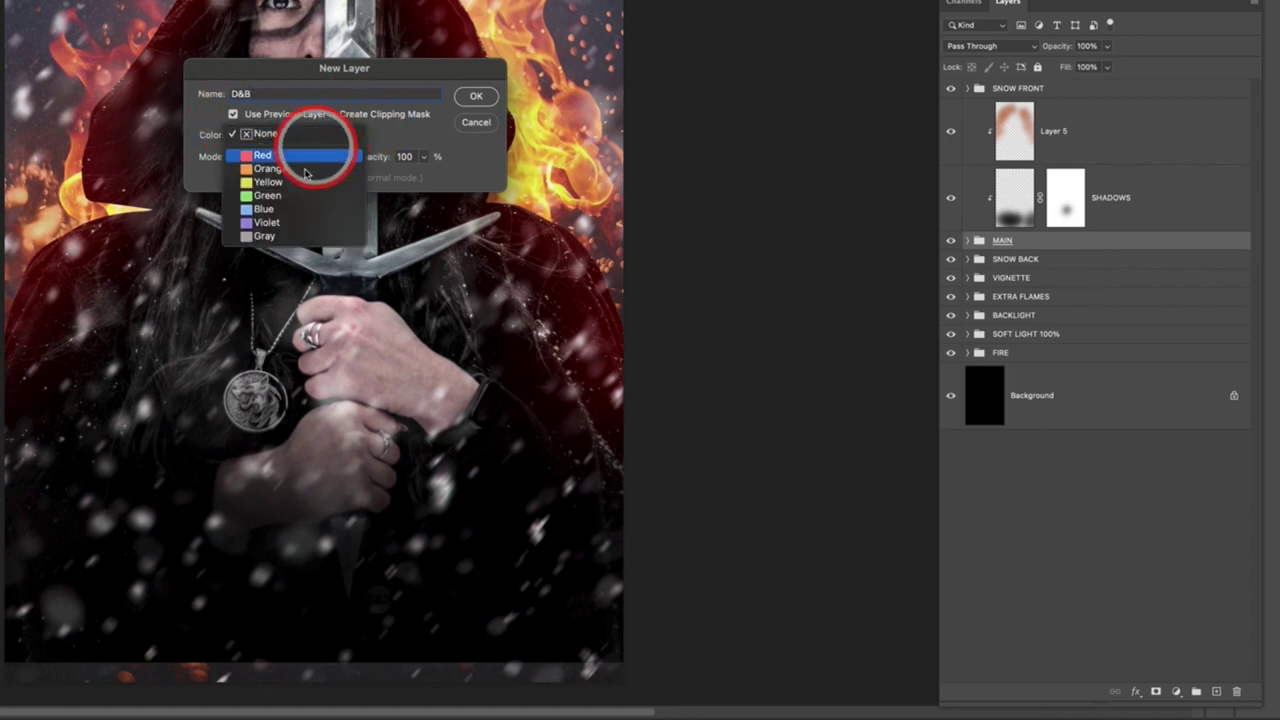
pyautogui.click(288, 239)
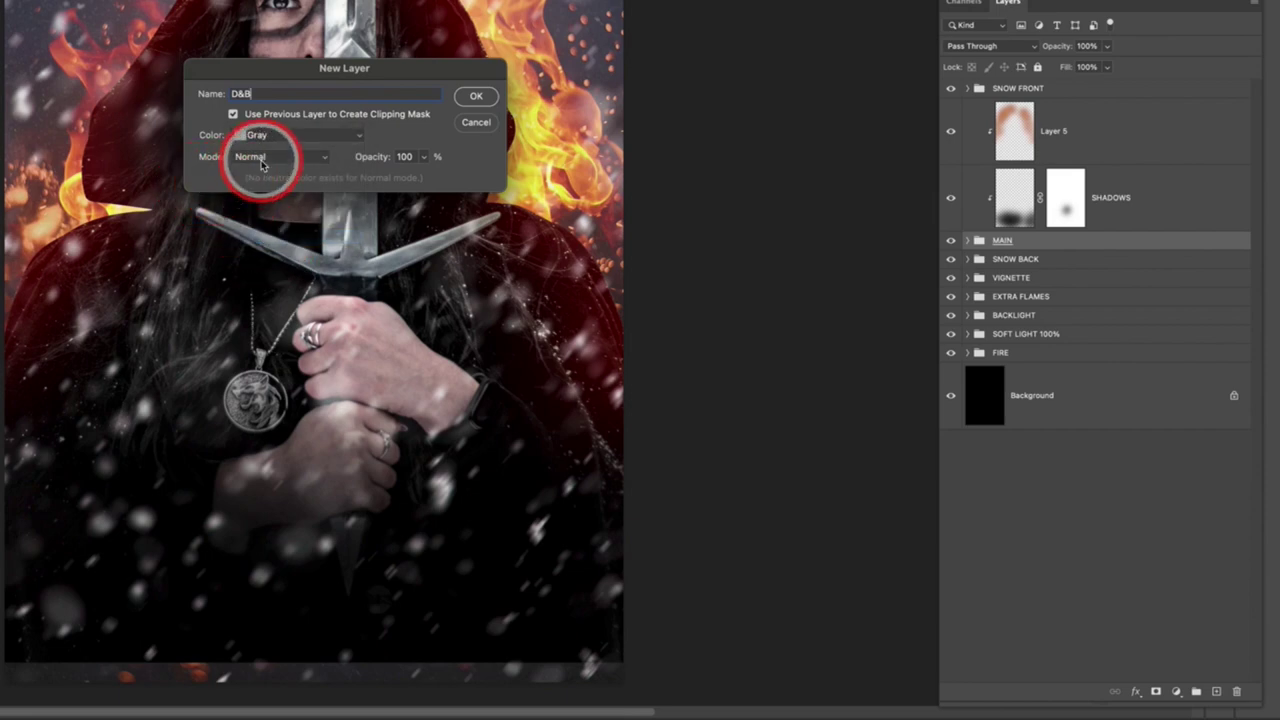
pyautogui.click(262, 160)
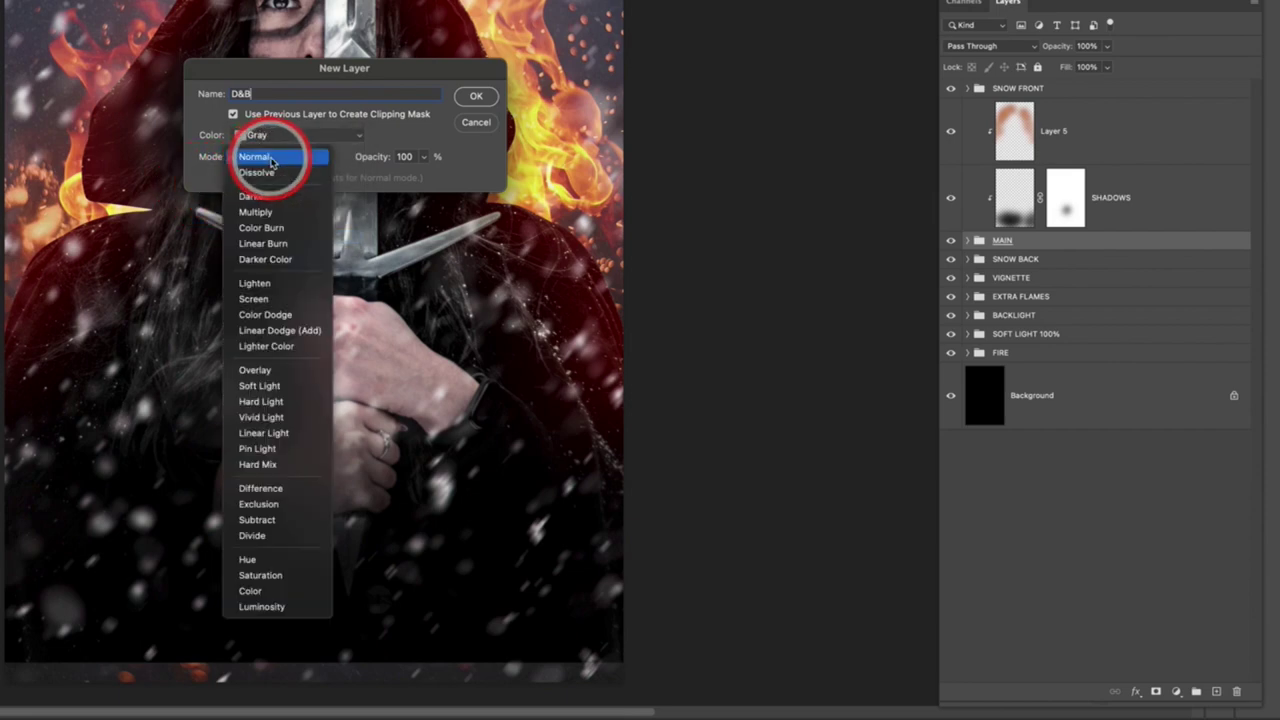
pyautogui.click(272, 370)
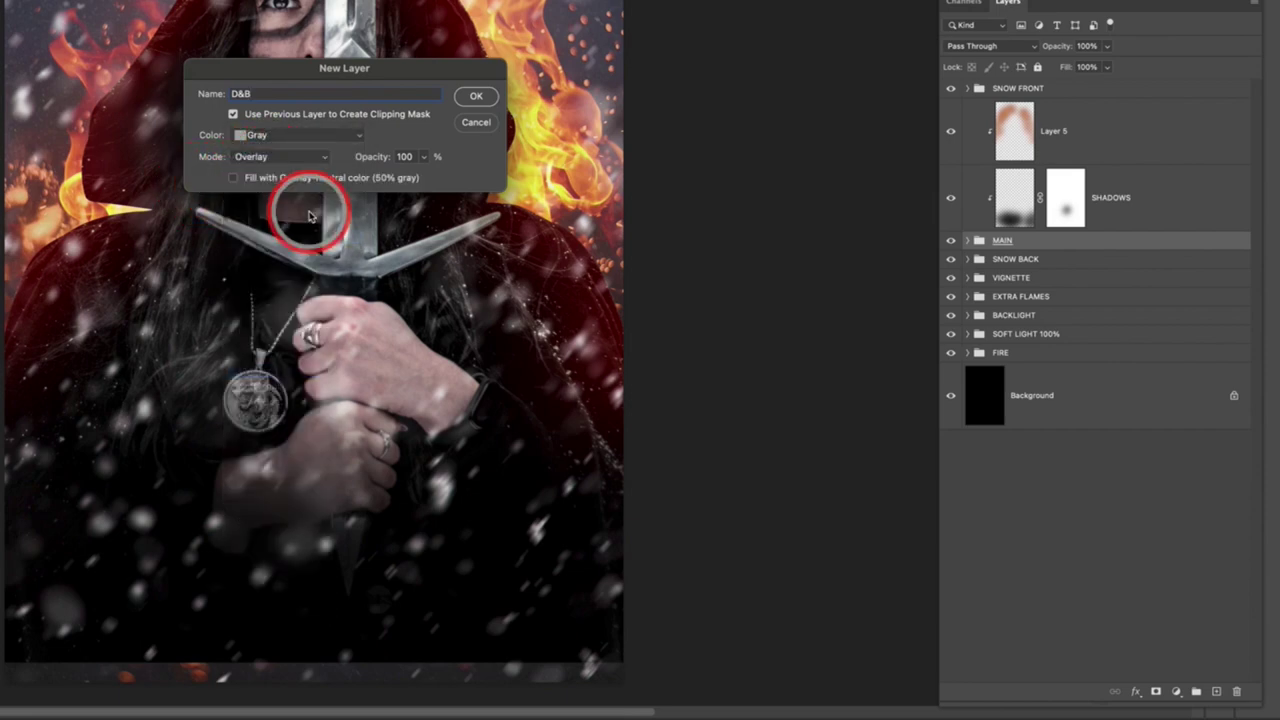
pyautogui.click(233, 180)
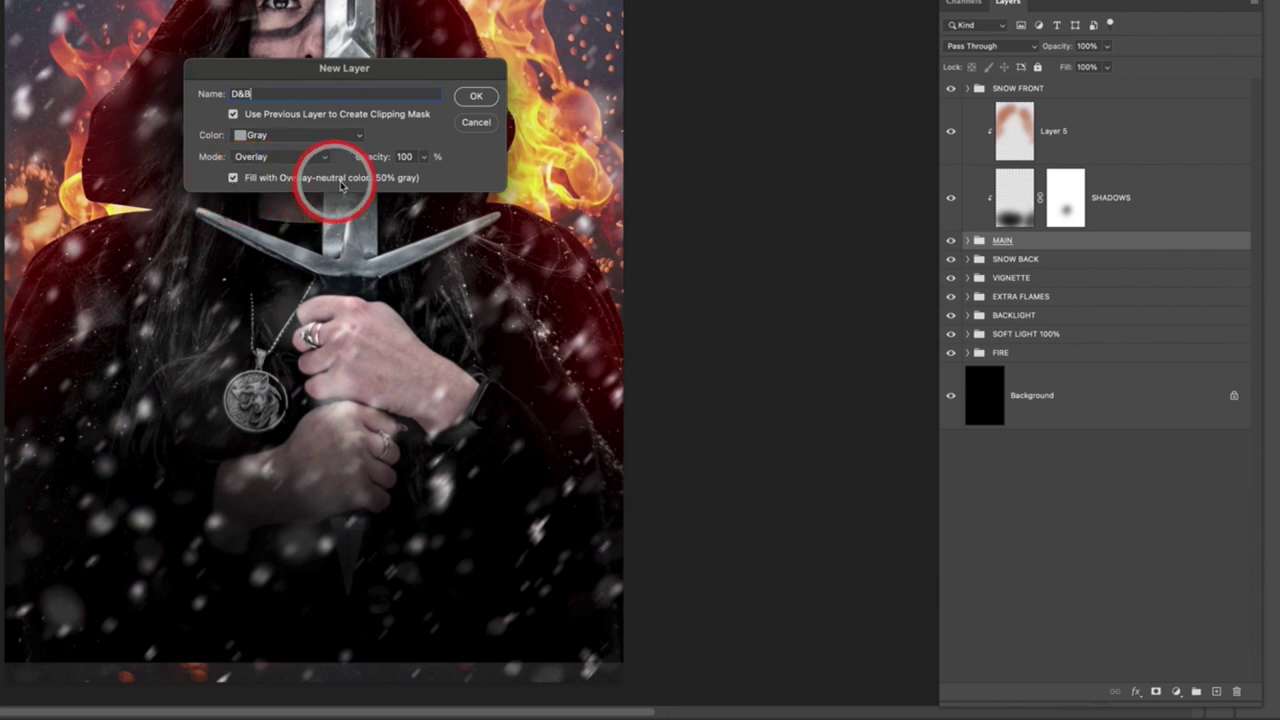
pyautogui.click(478, 97)
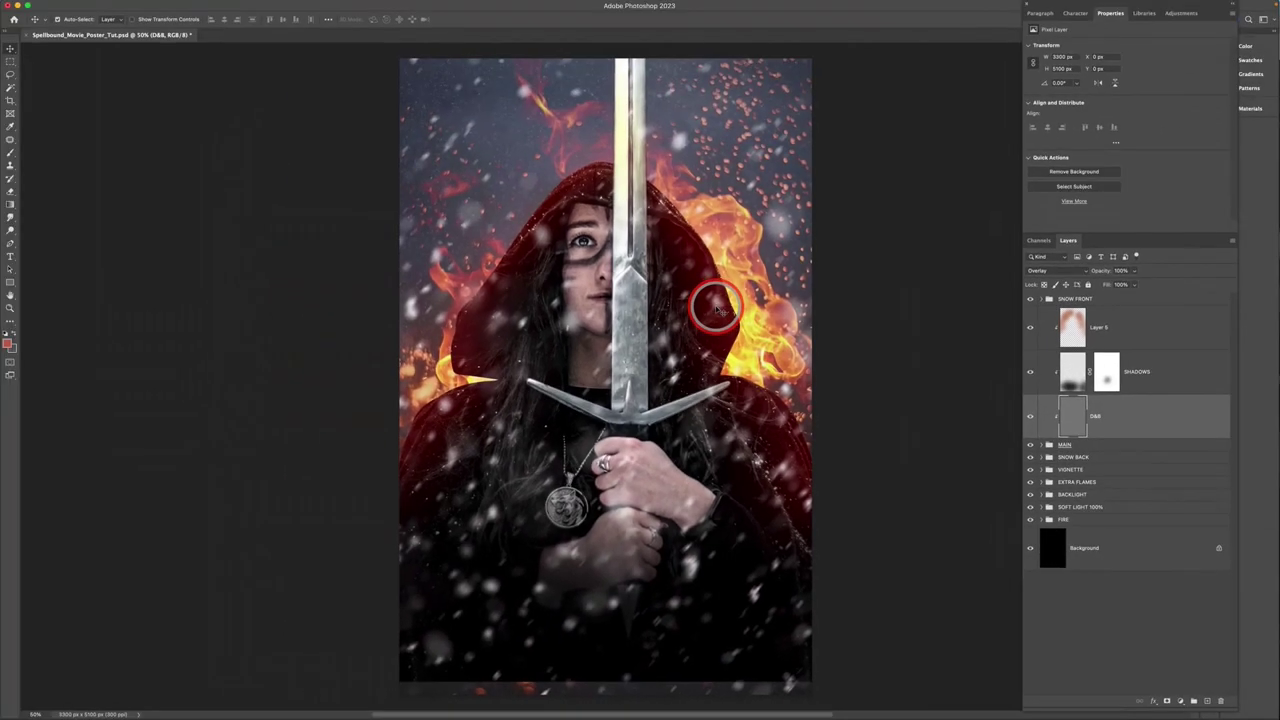
# Paint black with a smaller 20% brush to darken around the eye
pyautogui.press('b')
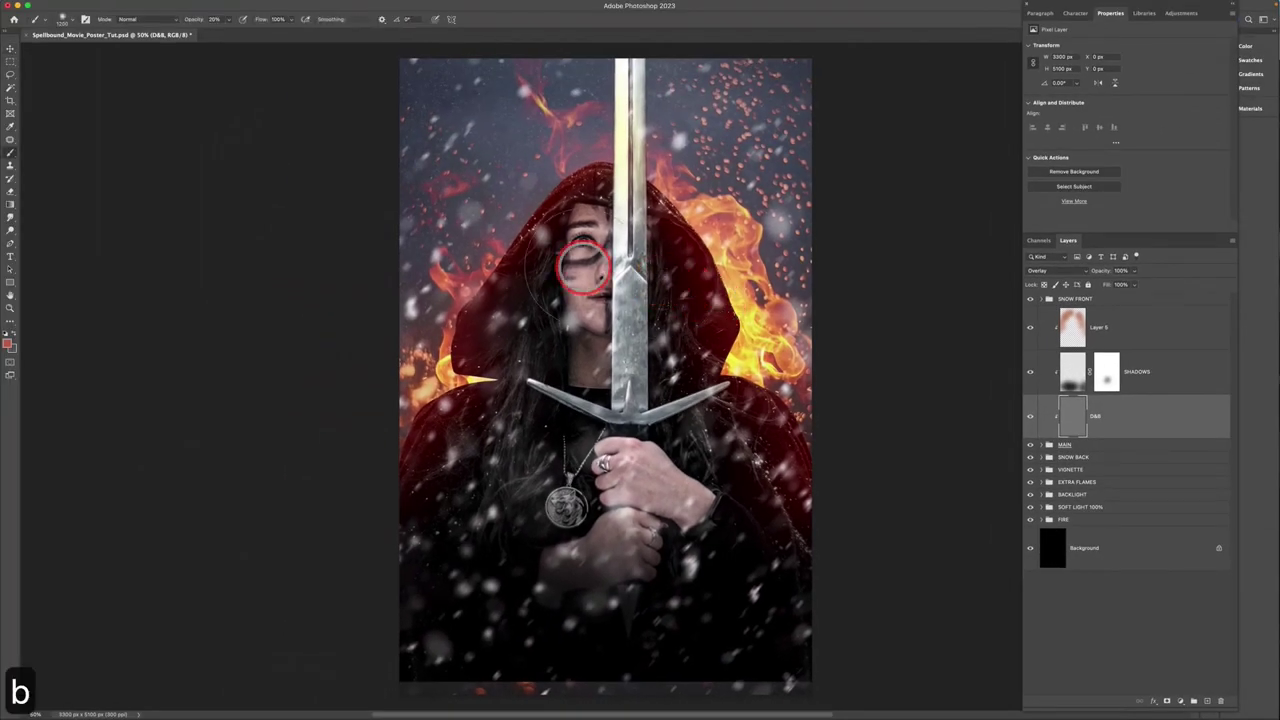
pyautogui.press('[')
pyautogui.press('[')
pyautogui.press('[')
pyautogui.press('[')
pyautogui.press('[')
pyautogui.press('[')
pyautogui.press('[')
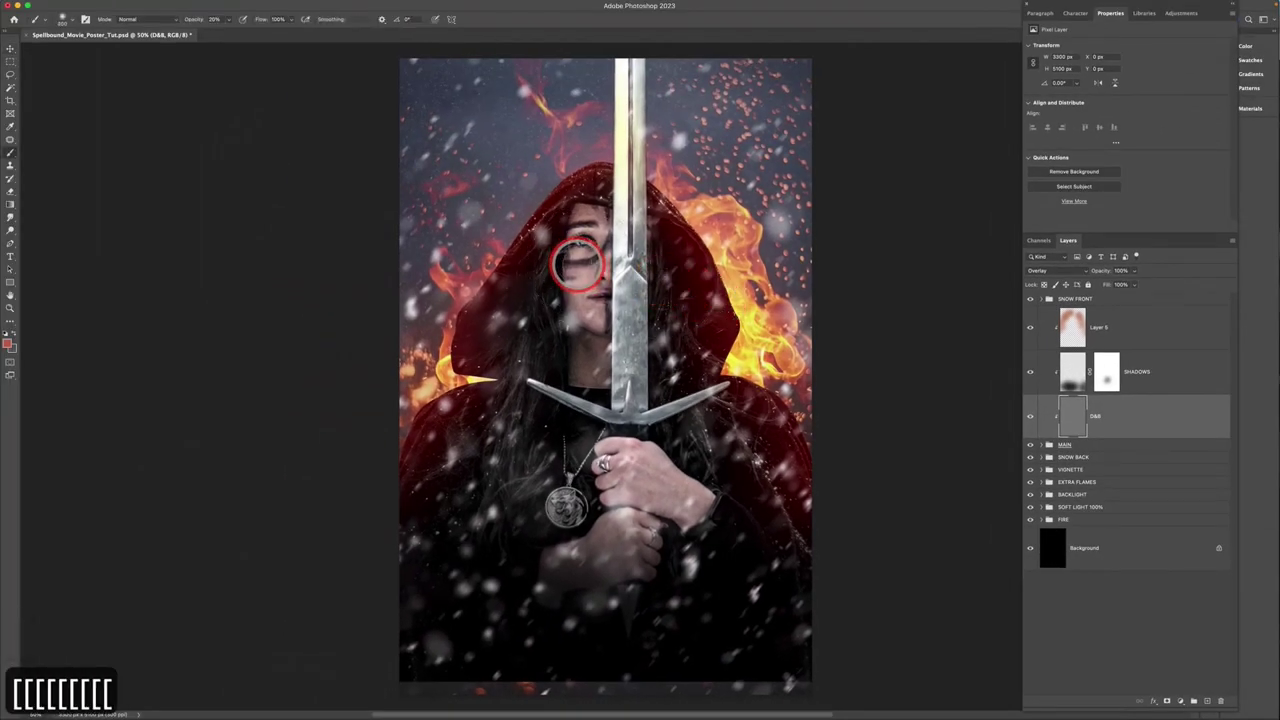
pyautogui.press('[')
pyautogui.press('[')
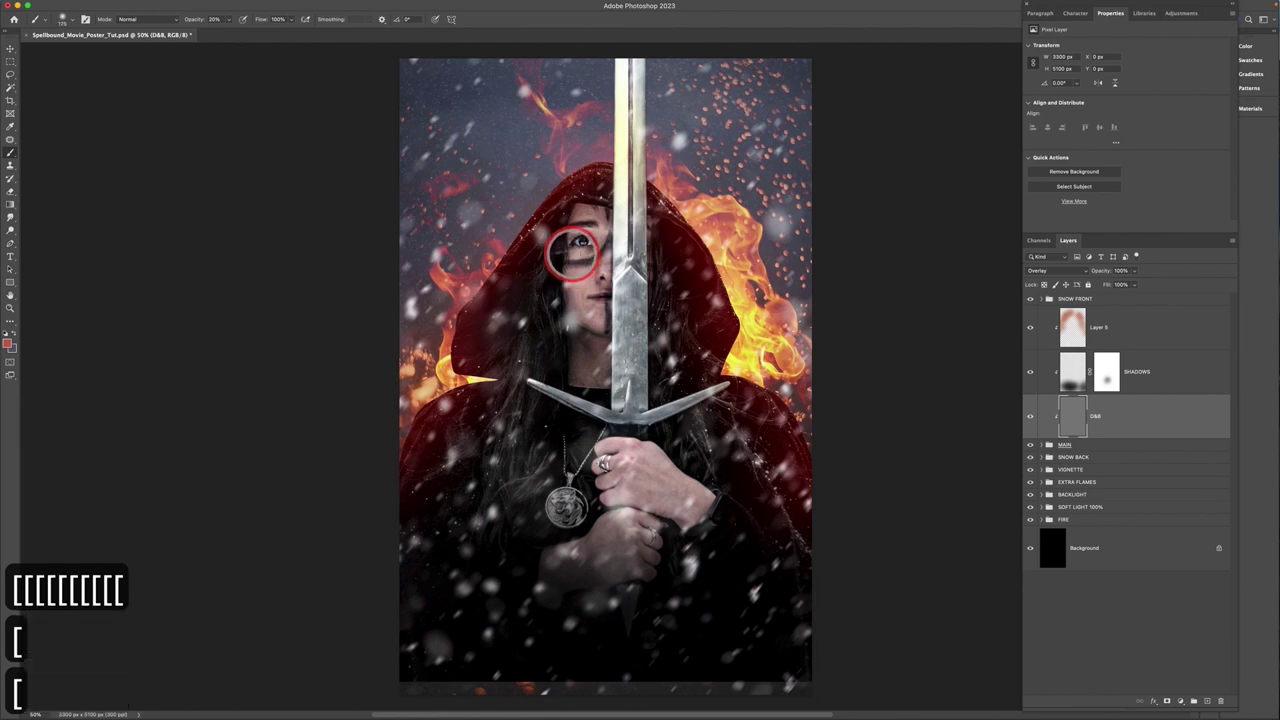
pyautogui.moveTo(572, 255)
pyautogui.mouseDown()
pyautogui.moveTo(543, 263)
pyautogui.moveTo(578, 242)
pyautogui.mouseUp()
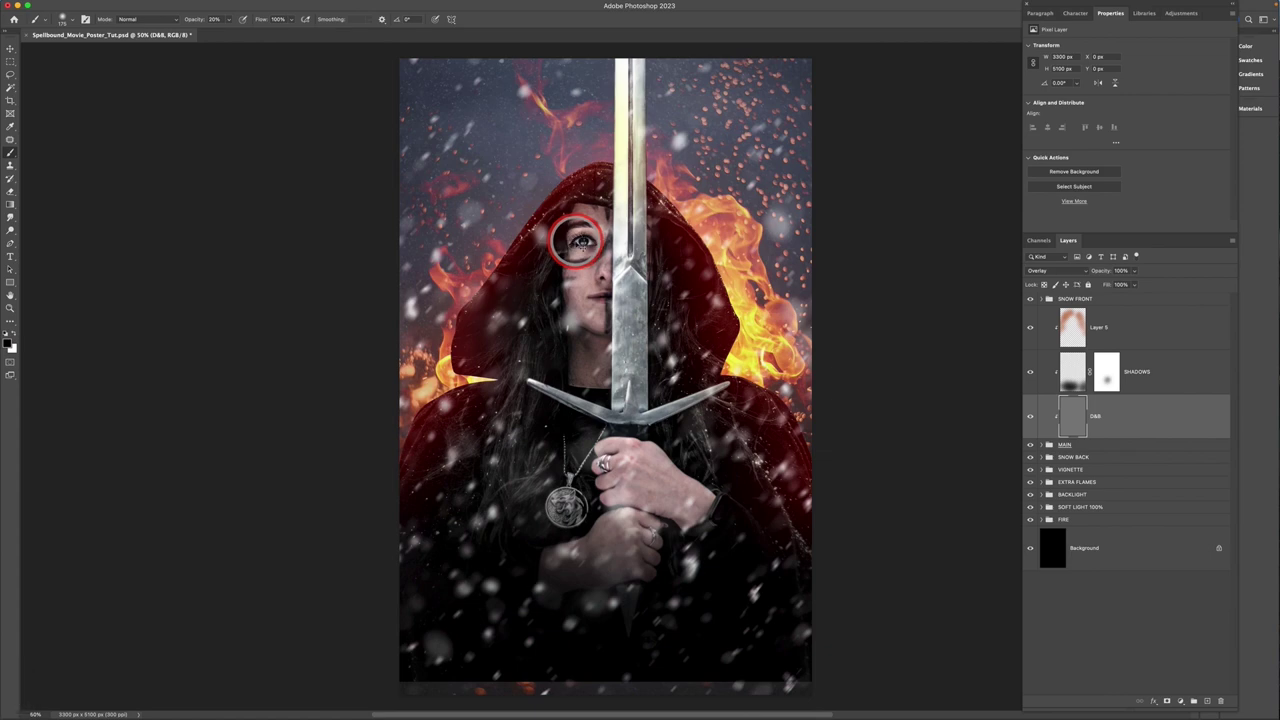
# Zoom in on the face and paint white with a fine brush to brighten the eye
pyautogui.press('super+equal')
pyautogui.press('super+equal')
pyautogui.press('space')
pyautogui.moveTo(597, 200); pyautogui.dragTo(555, 362)
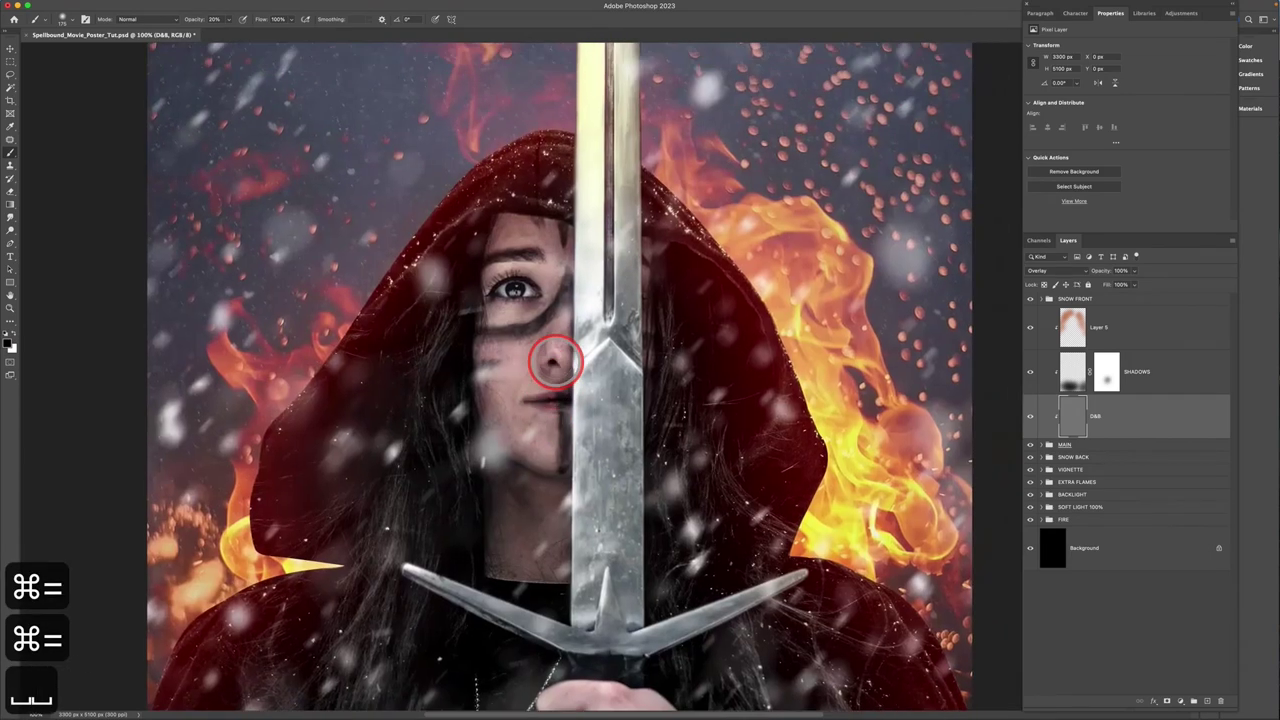
pyautogui.press('x')
pyautogui.press('[')
pyautogui.press('[')
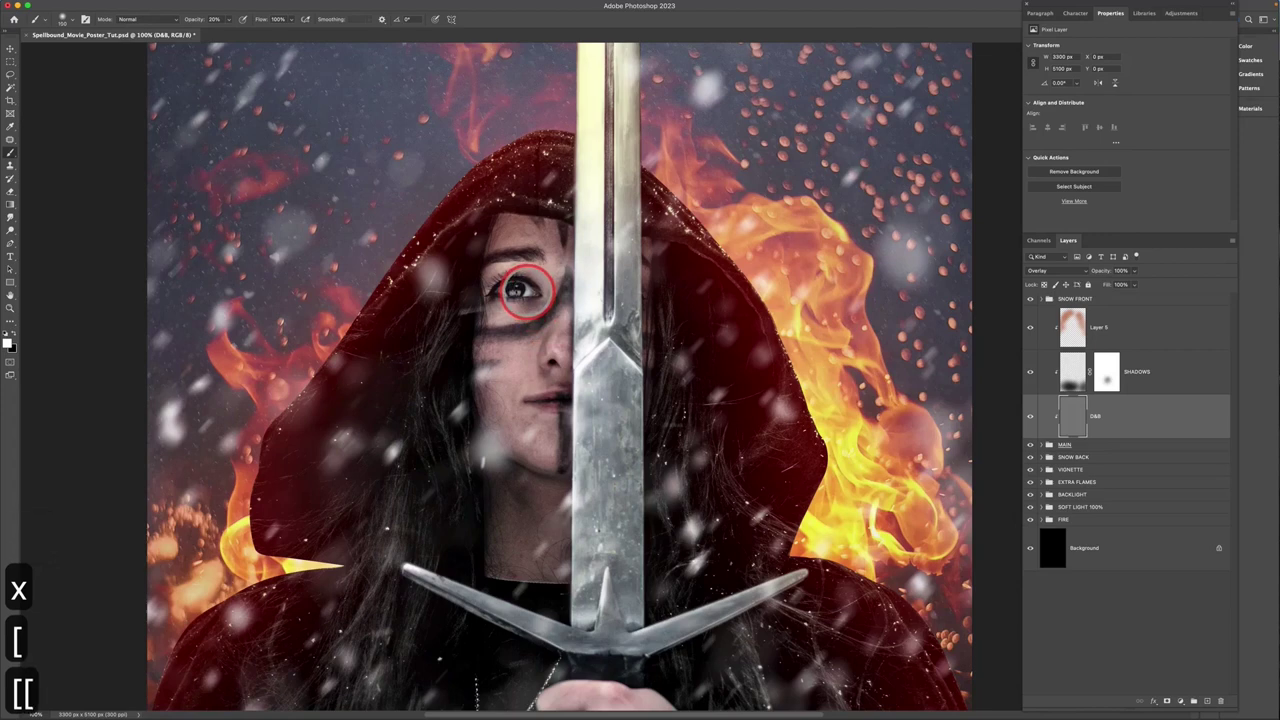
pyautogui.press('[')
pyautogui.press('[')
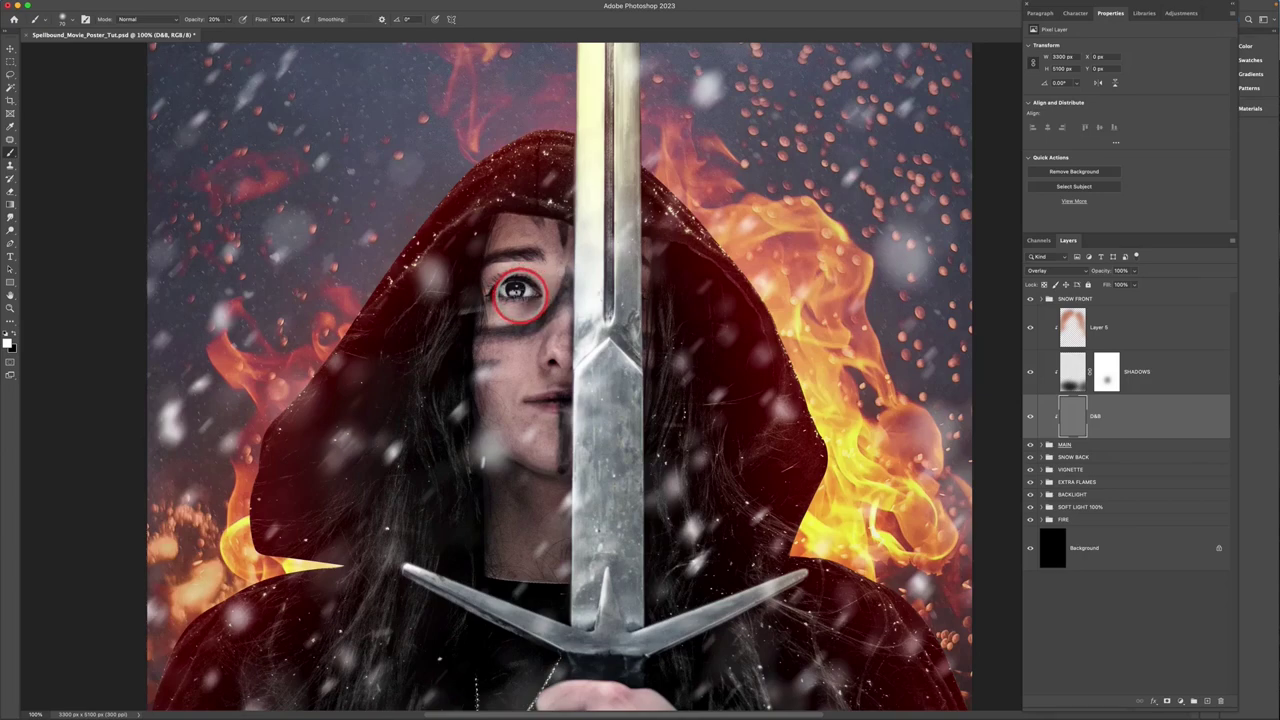
pyautogui.press('super+minus')
pyautogui.press(']')
pyautogui.press(']')
pyautogui.press(']')
pyautogui.press(']')
pyautogui.press(']')
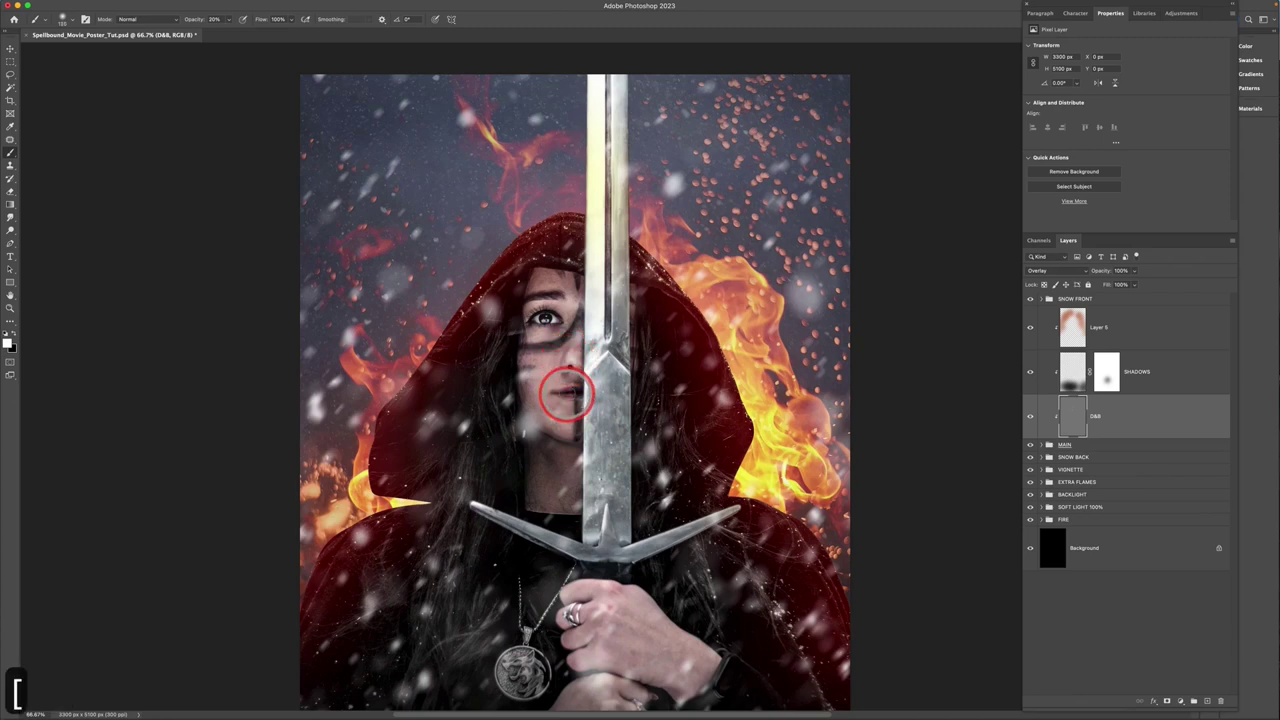
pyautogui.press(']')
pyautogui.press(']')
pyautogui.press(']')
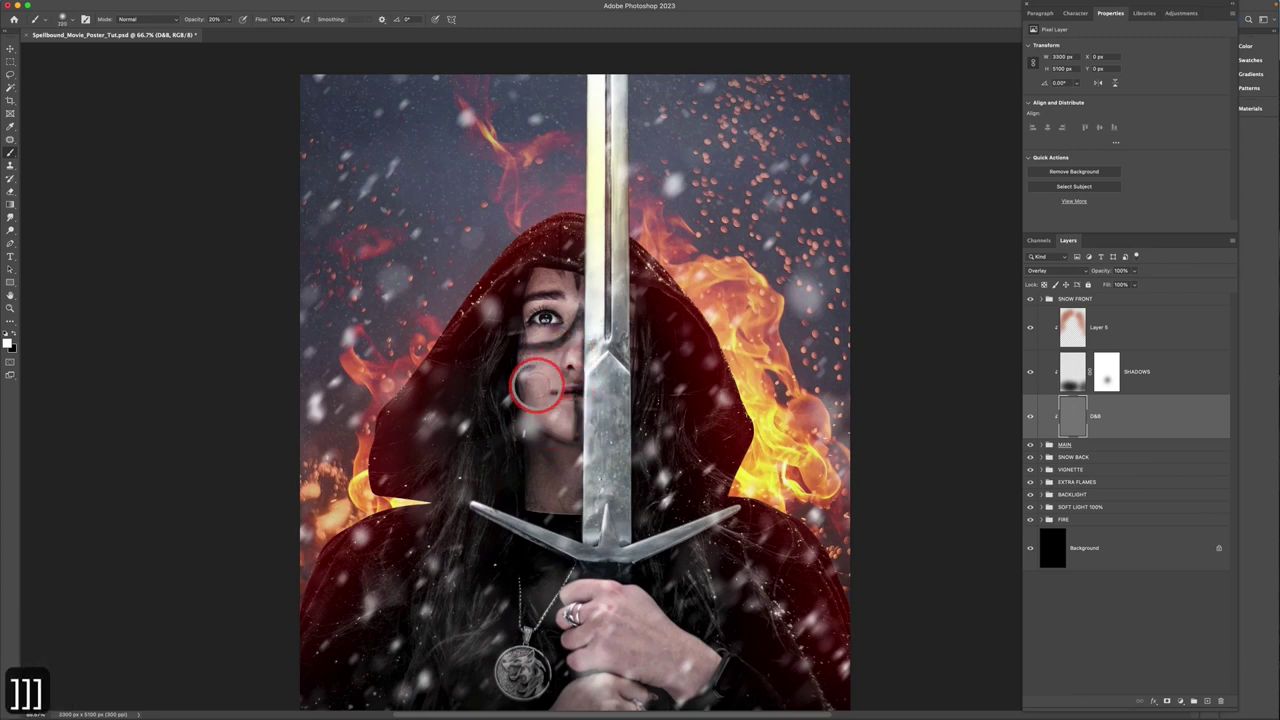
pyautogui.press('[')
pyautogui.press('[')
pyautogui.press('[')
pyautogui.press('[')
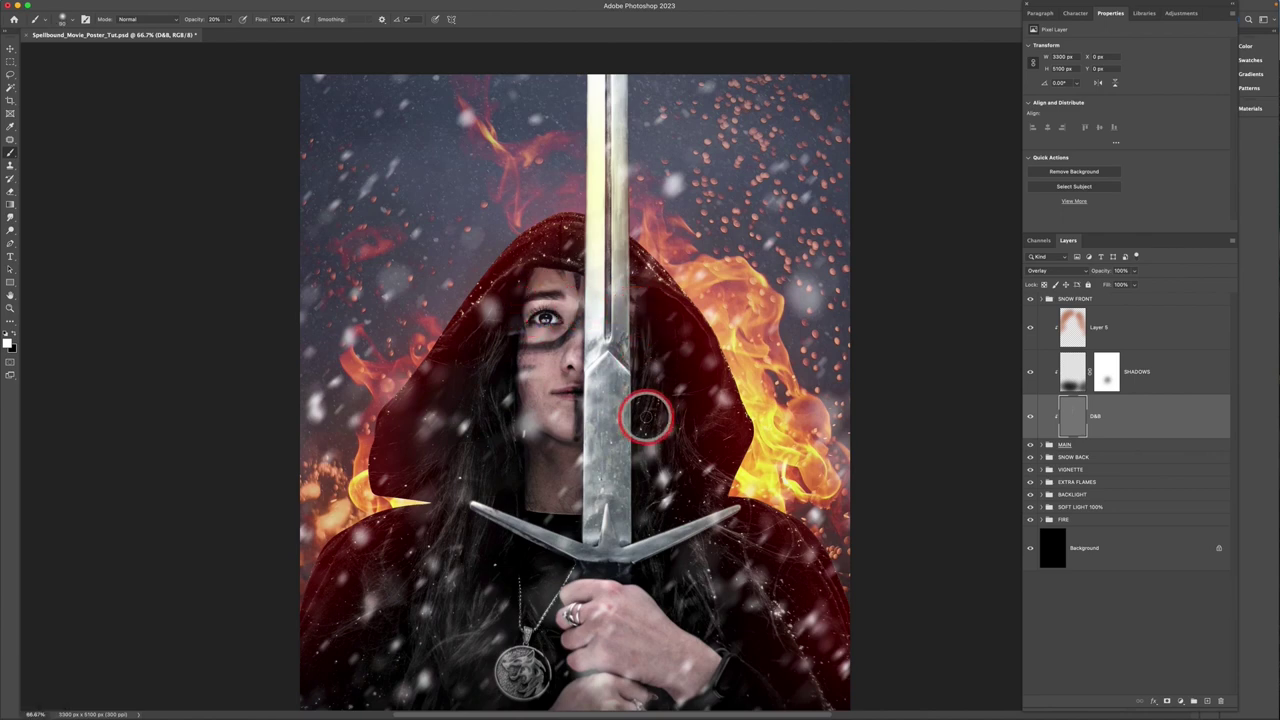
pyautogui.press('space')
pyautogui.scroll(-5, 631, 446)
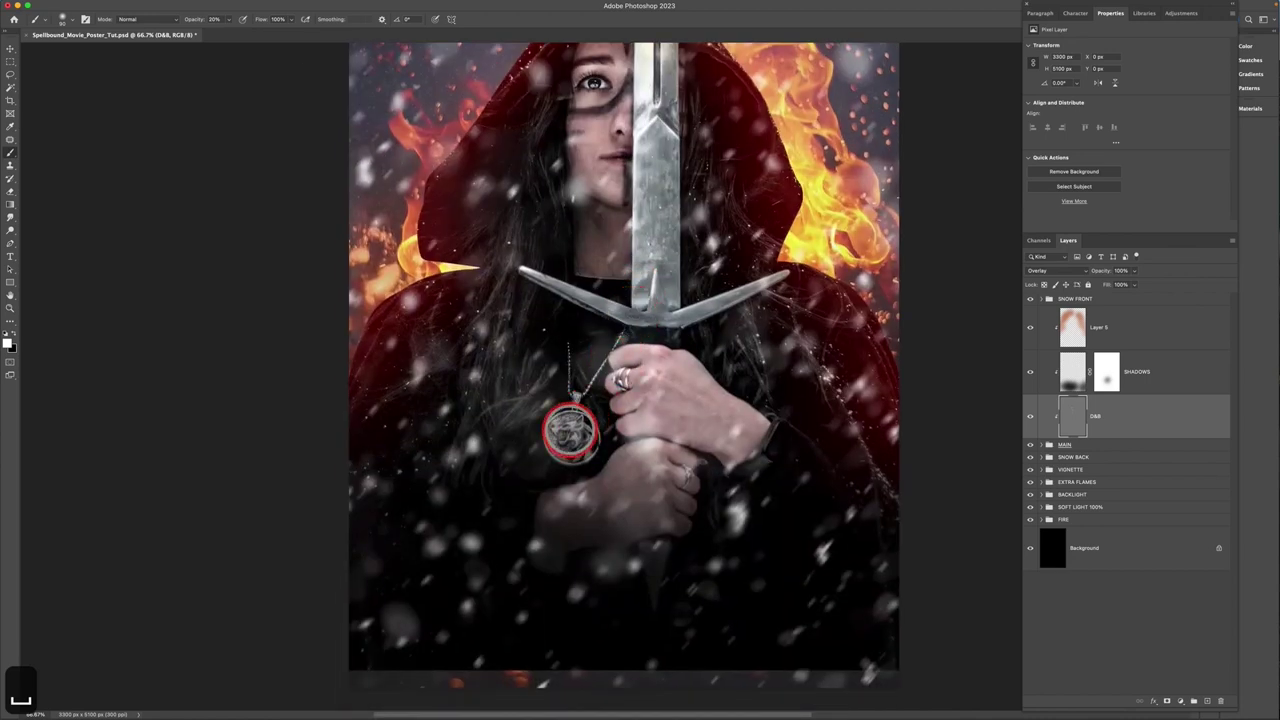
pyautogui.press(']')
pyautogui.press(']')
pyautogui.press(']')
pyautogui.press(']')
pyautogui.press(']')
pyautogui.press(']')
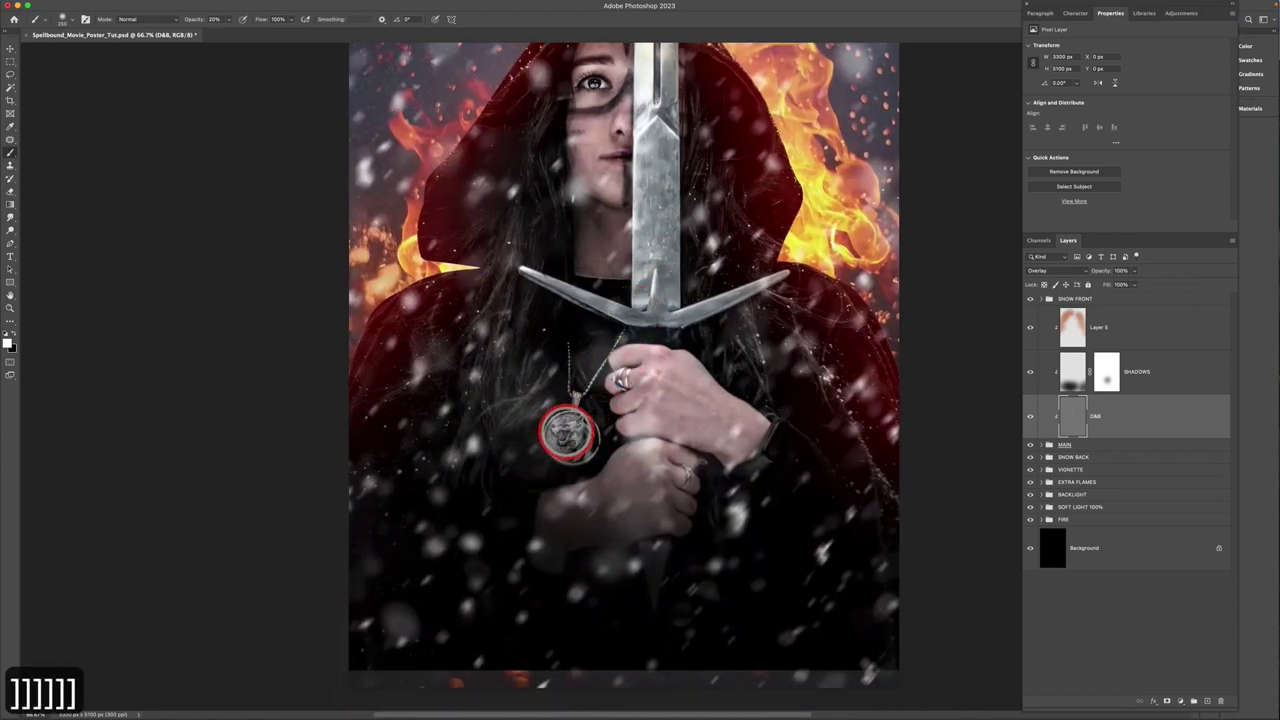
pyautogui.press('[')
pyautogui.press('[')
pyautogui.press('[')
pyautogui.press('[')
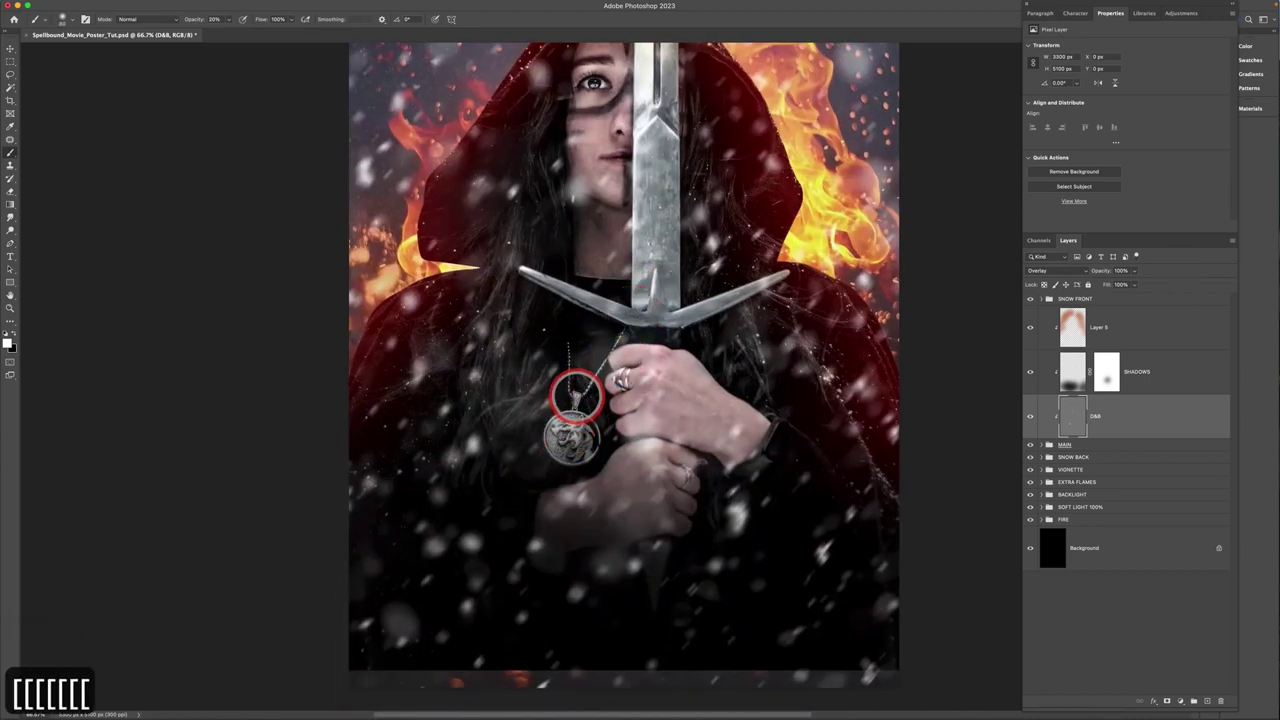
pyautogui.press('[')
pyautogui.press('[')
pyautogui.press('[')
pyautogui.press('[')
pyautogui.press('[')
pyautogui.press('[')
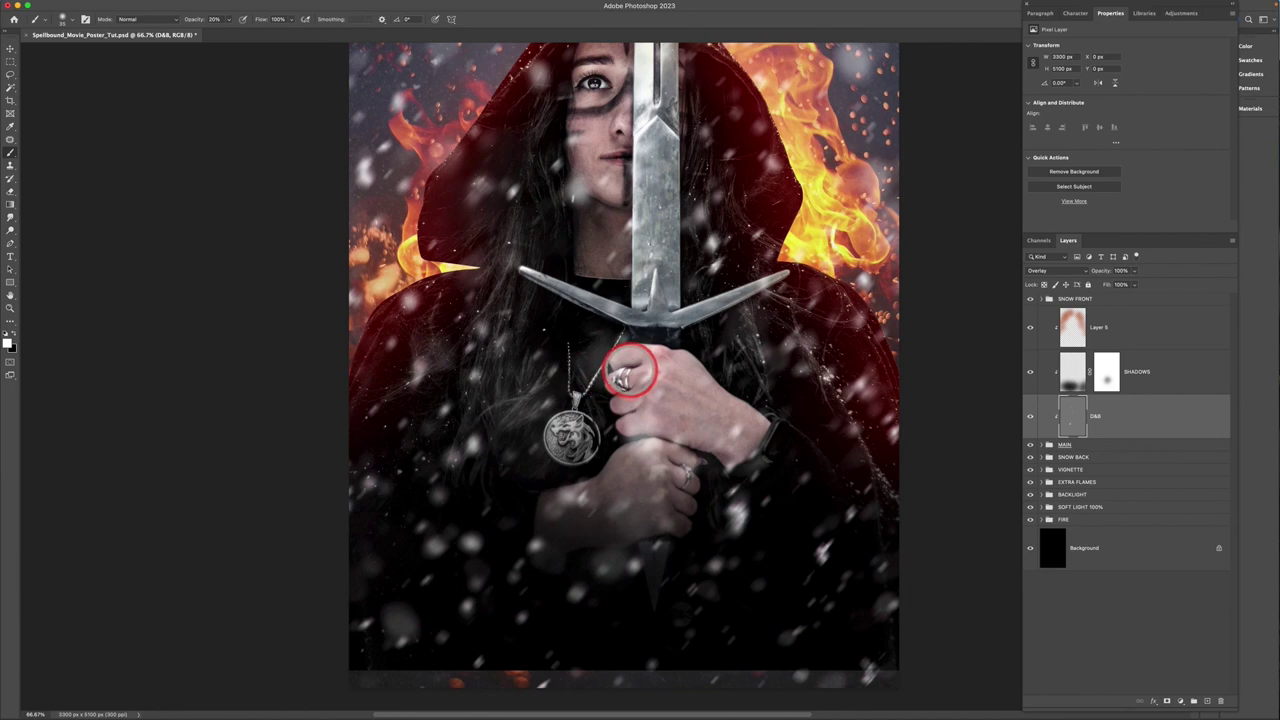
pyautogui.press('super+z')
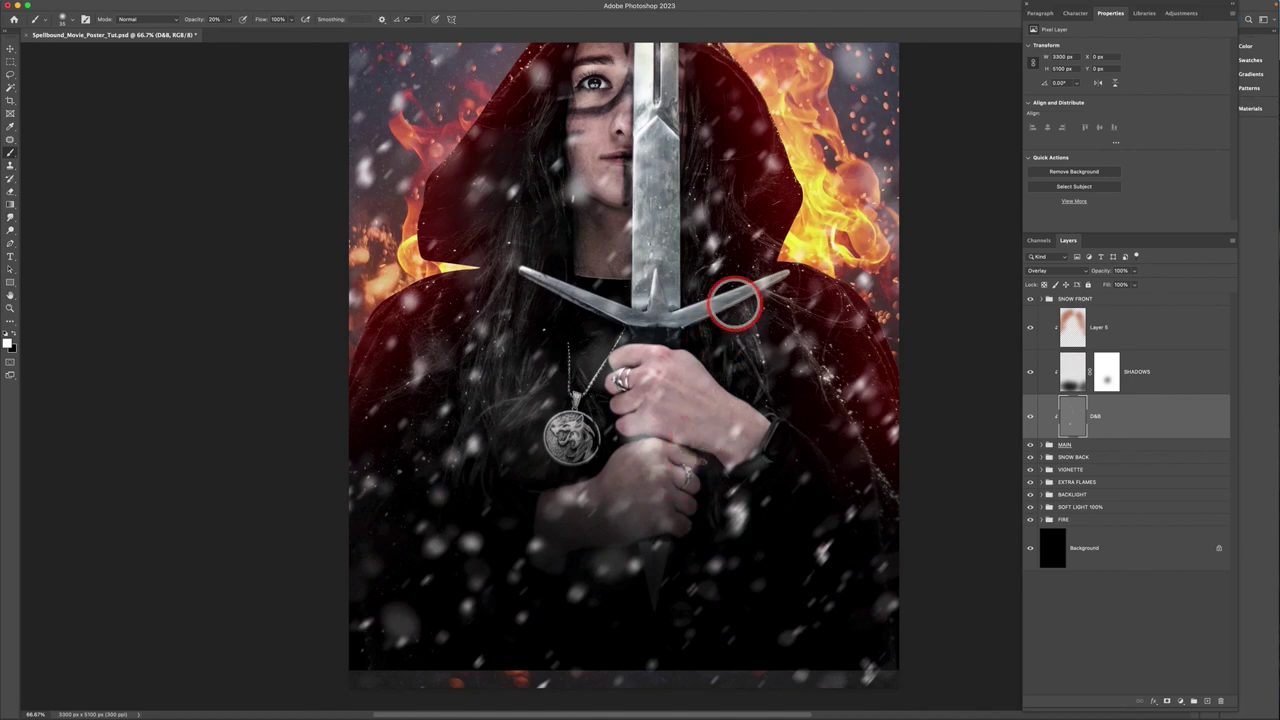
pyautogui.press('super+minus')
pyautogui.press(']')
pyautogui.press(']')
pyautogui.press(']')
pyautogui.press(']')
pyautogui.press(']')
pyautogui.press(']')
pyautogui.press(']')
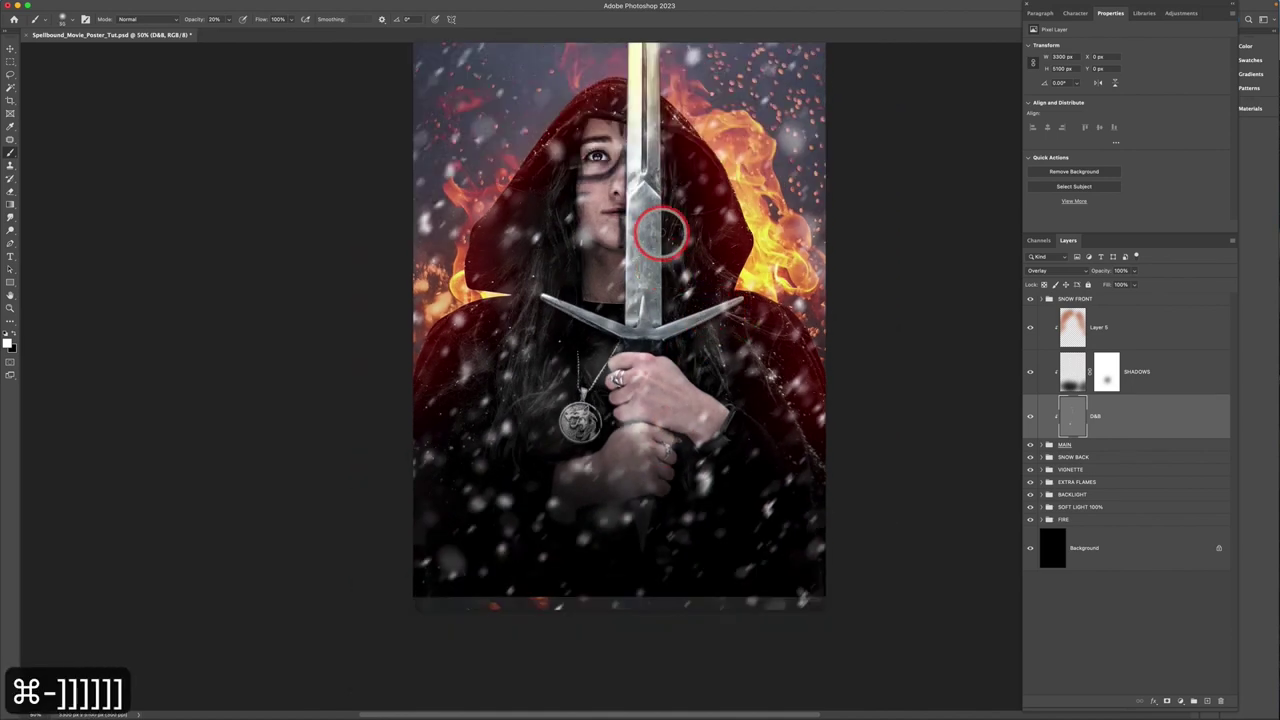
pyautogui.press('space')
pyautogui.moveTo(654, 277); pyautogui.dragTo(656, 343)
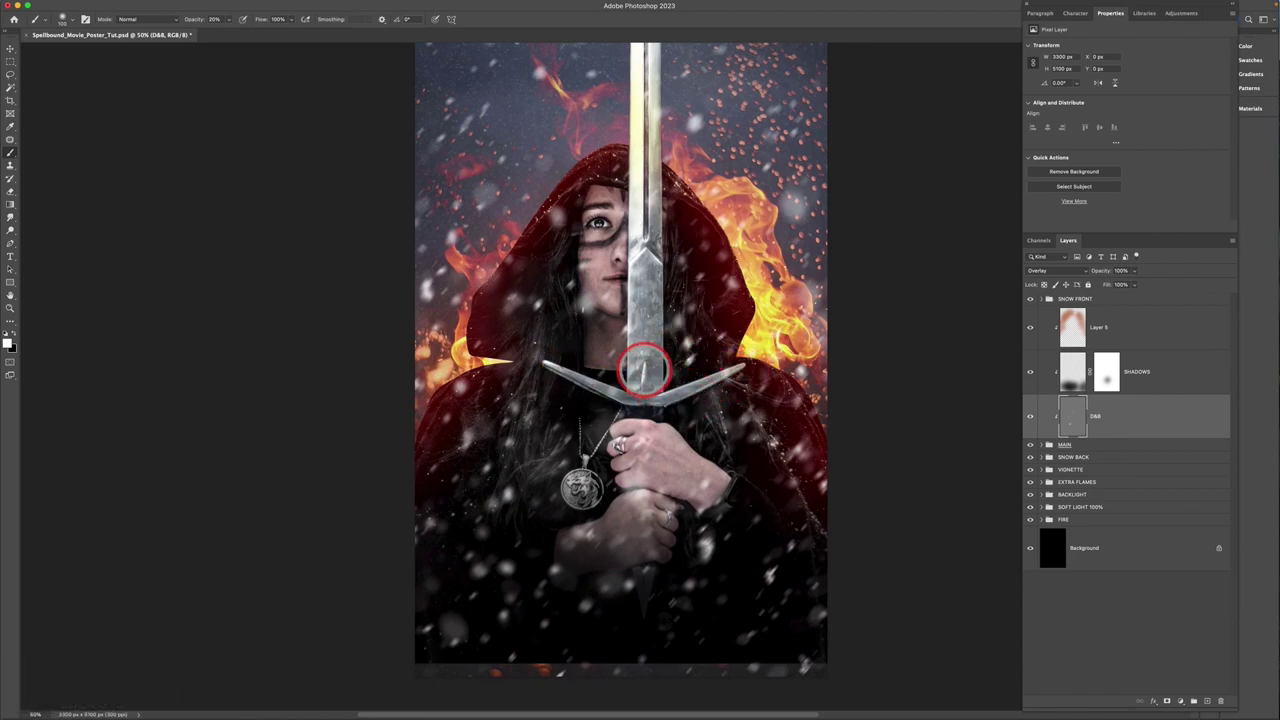
pyautogui.press('space')
pyautogui.moveTo(671, 266)
pyautogui.mouseDown()
pyautogui.moveTo(649, 394)
pyautogui.moveTo(630, 416)
pyautogui.mouseUp()
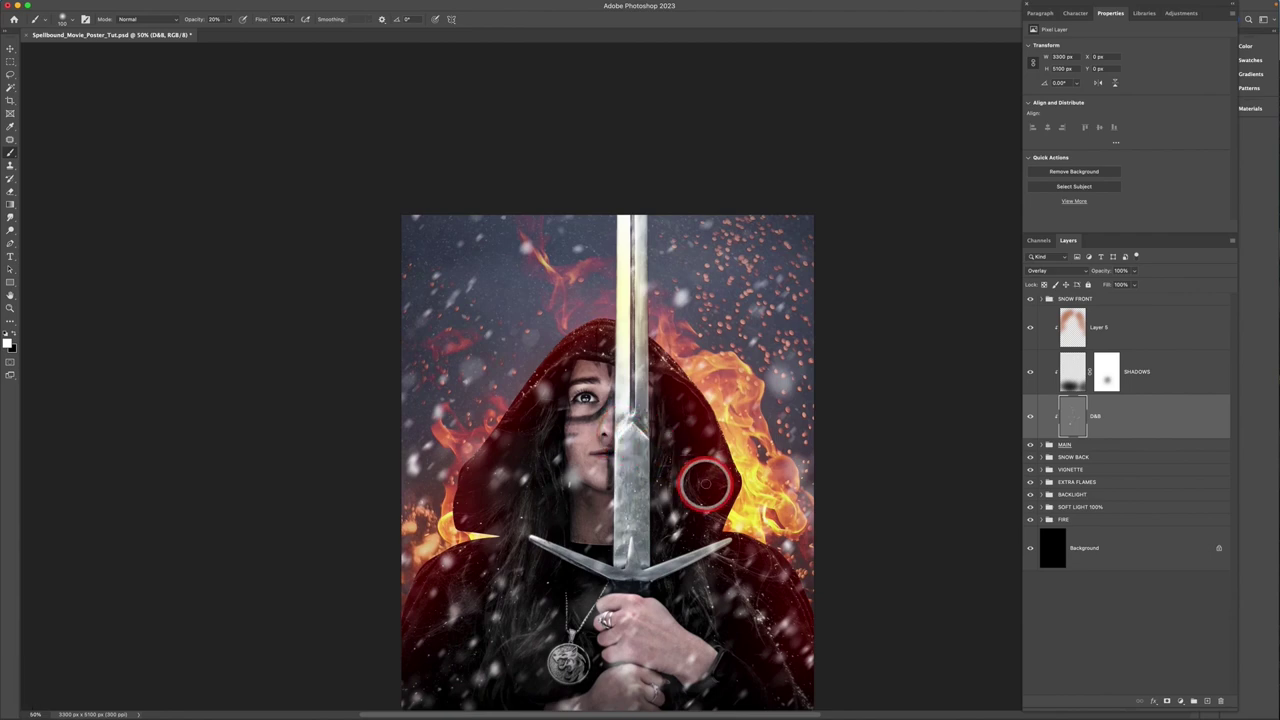
pyautogui.moveTo(717, 483); pyautogui.dragTo(697, 420)
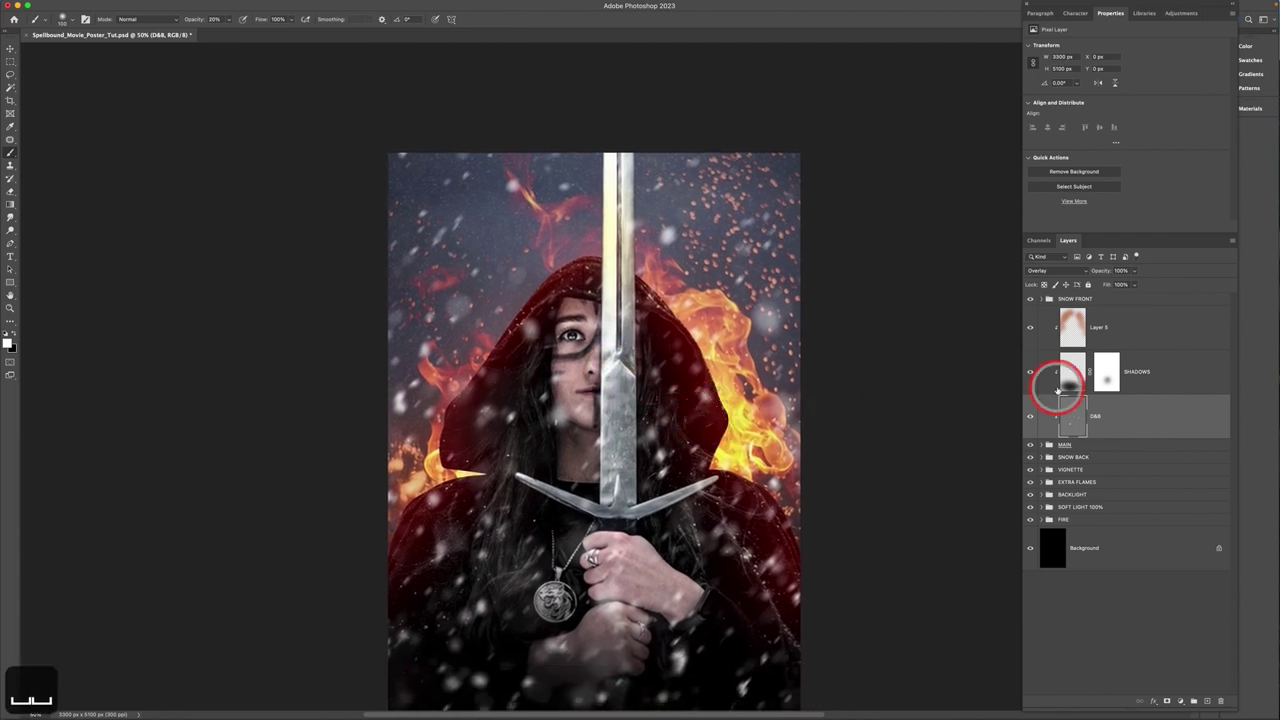
pyautogui.click(1031, 416)
pyautogui.click(1031, 416)
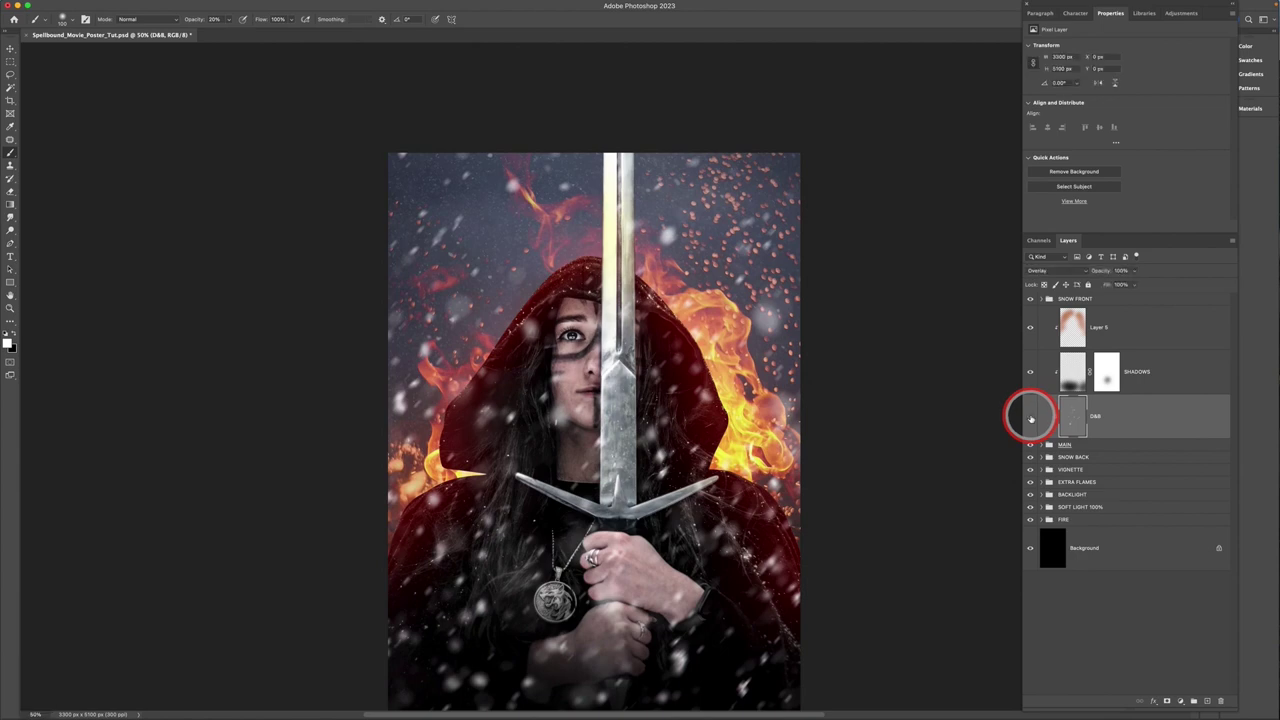
pyautogui.click(1031, 416)
pyautogui.click(1031, 416)
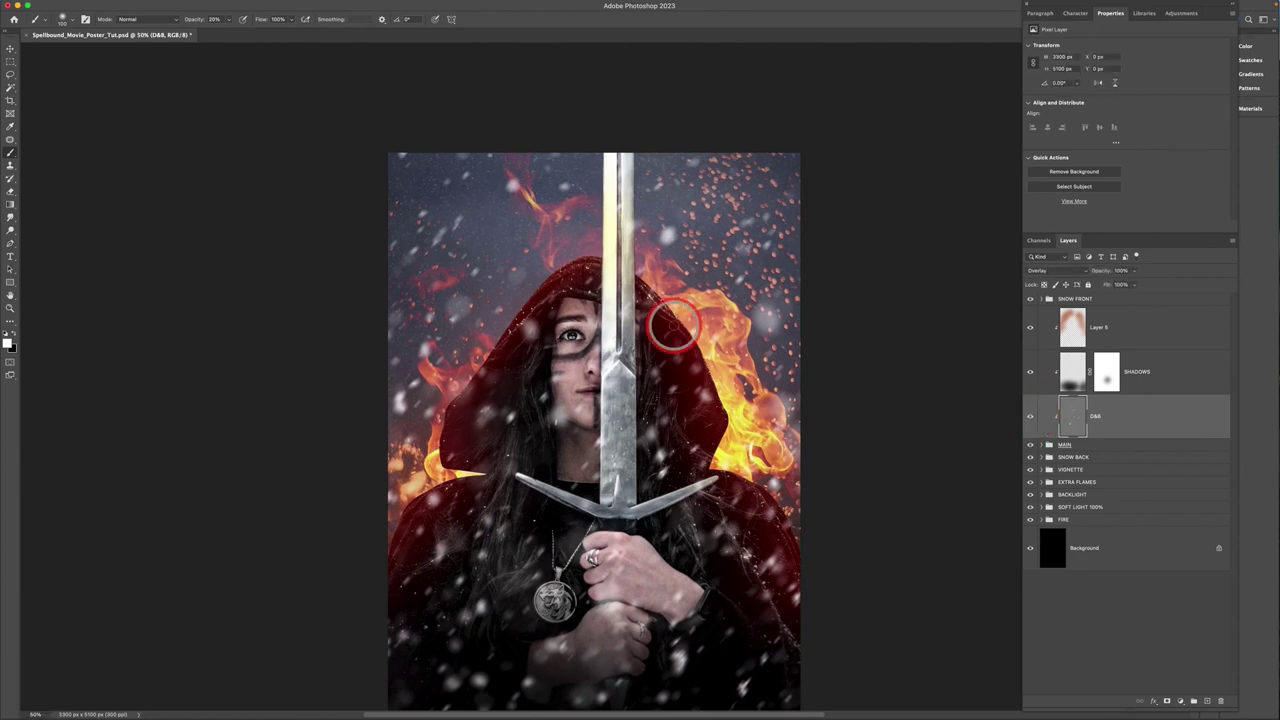
# Refine the shading around the eye, cheek, chin and forehead with the brush
pyautogui.press('b')
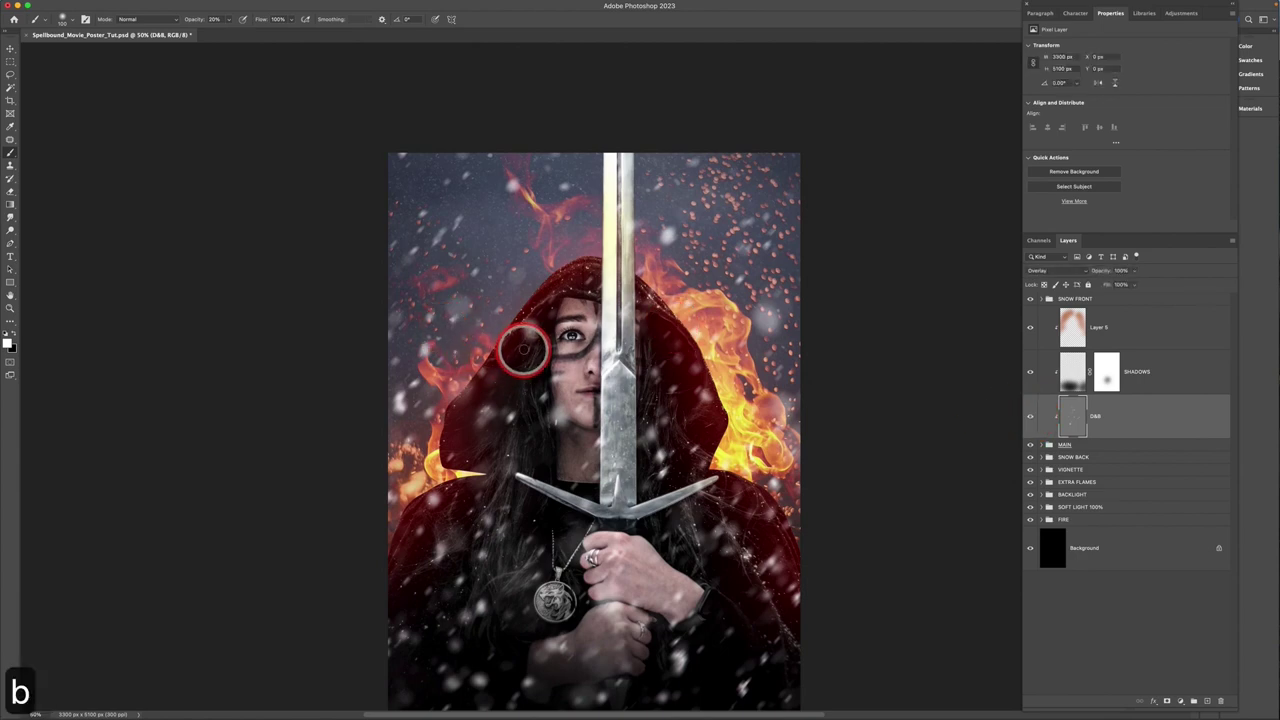
pyautogui.press('x')
pyautogui.press('super+equal')
pyautogui.press('[')
pyautogui.press('[')
pyautogui.press('[')
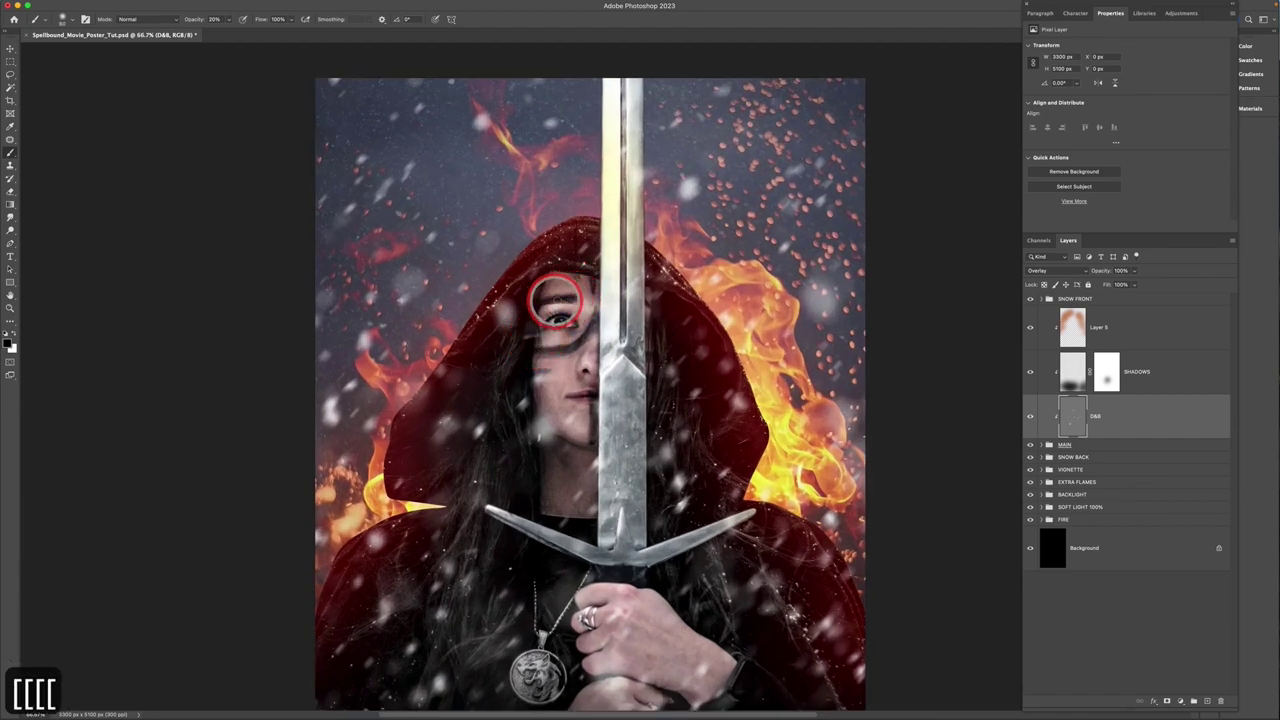
pyautogui.press('[')
pyautogui.press('[')
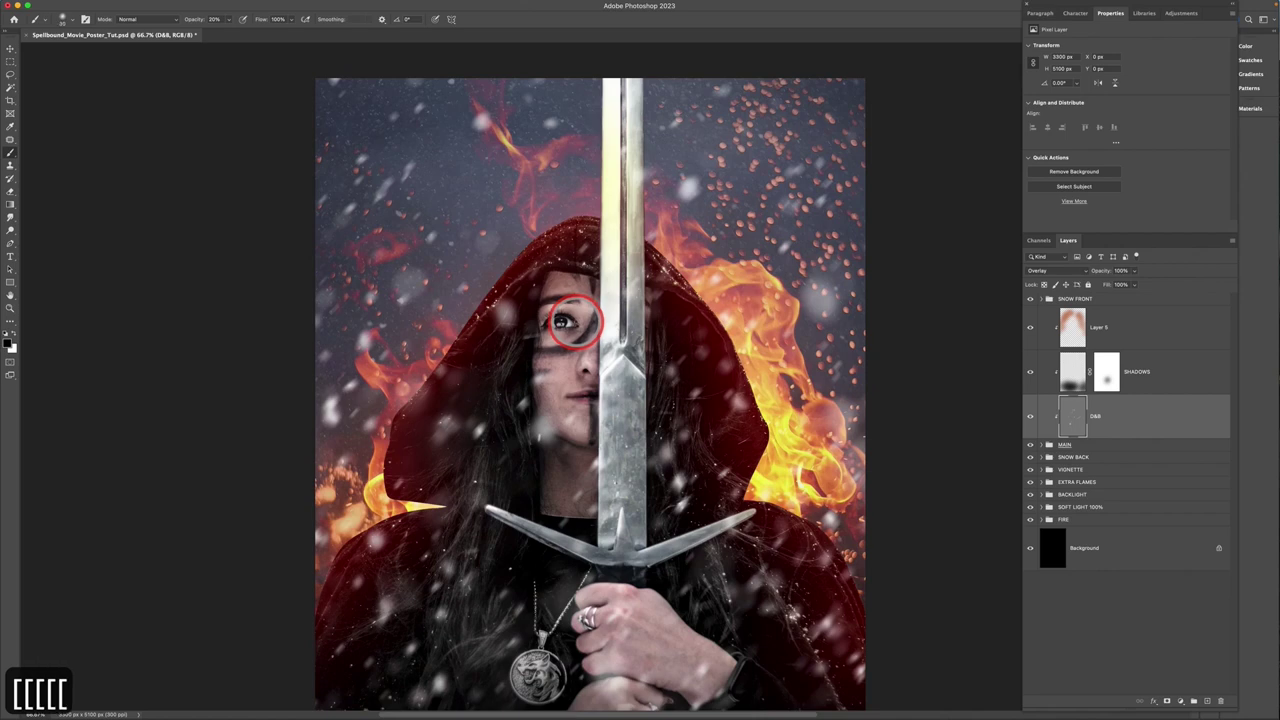
pyautogui.press(']')
pyautogui.press(']')
pyautogui.press(']')
pyautogui.press(']')
pyautogui.press(']')
pyautogui.press(']')
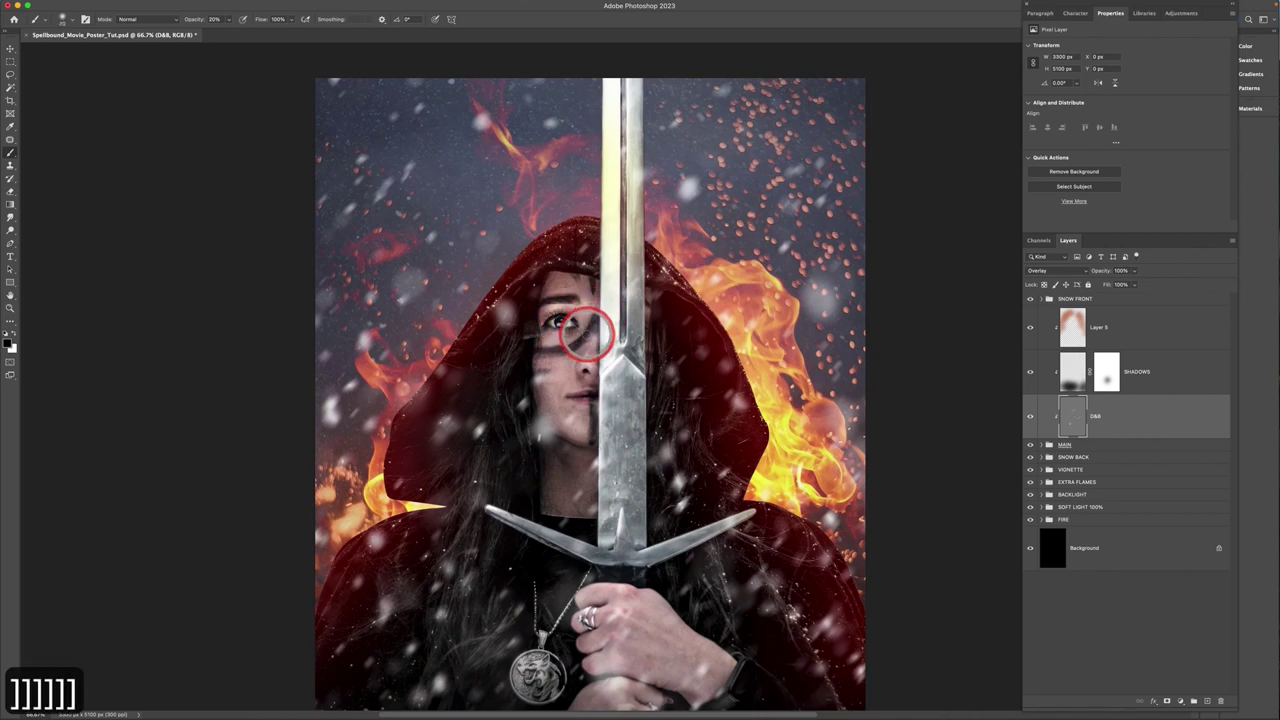
pyautogui.press('[')
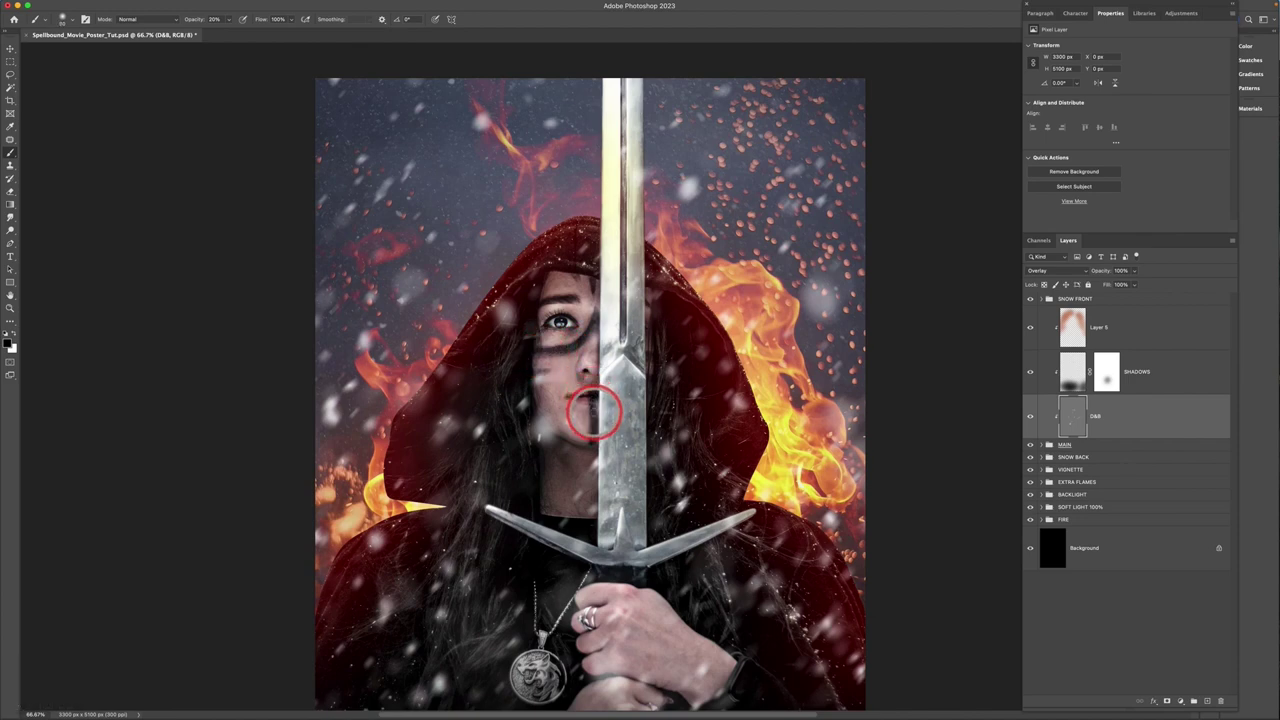
pyautogui.press(']')
pyautogui.press(']')
pyautogui.press(']')
pyautogui.press(']')
pyautogui.press(']')
pyautogui.press(']')
pyautogui.press(']')
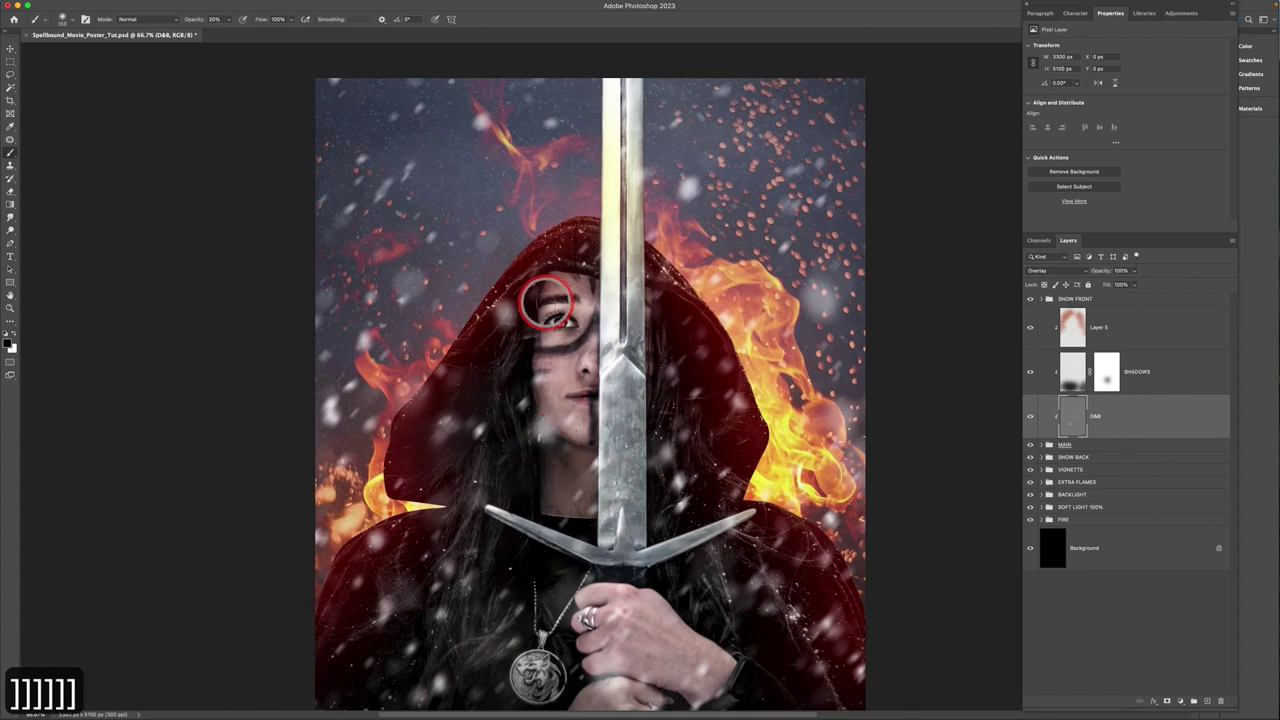
pyautogui.press(']')
pyautogui.press(']')
pyautogui.press(']')
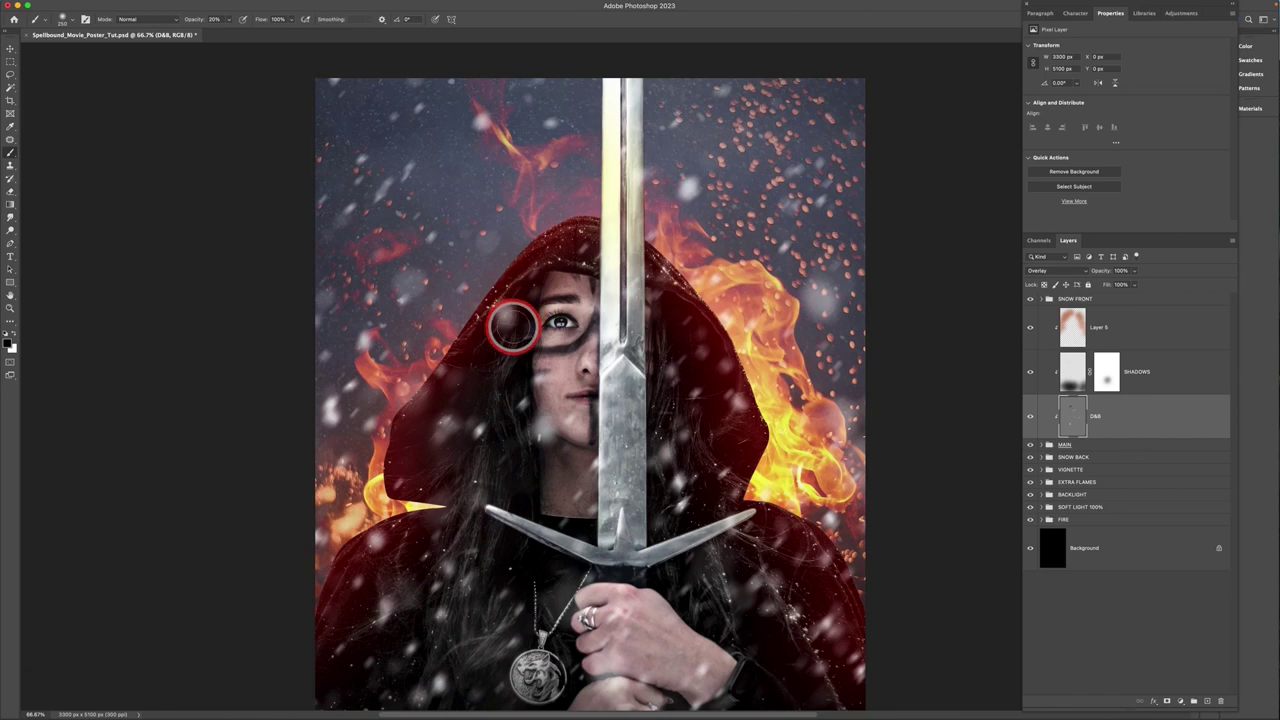
# Dodge and burn the medallion and hands, darkening the medallion with black
pyautogui.press('super+minus')
pyautogui.press('x')
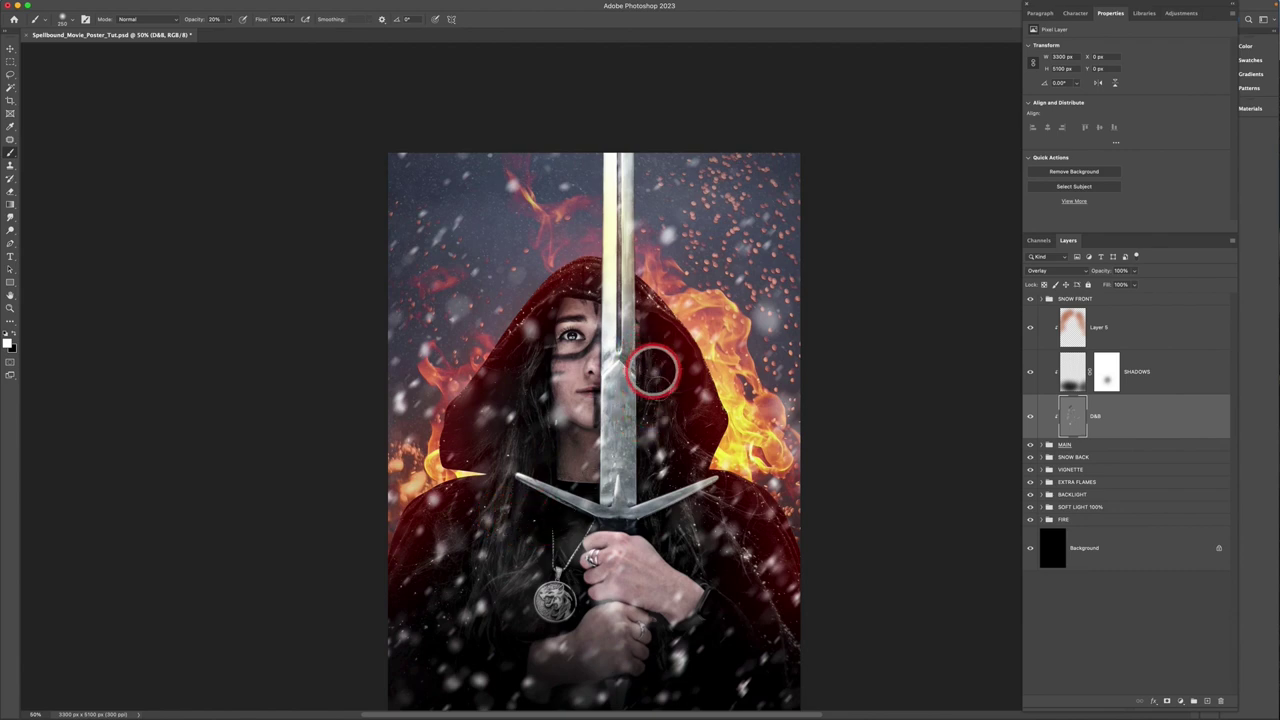
pyautogui.press('x')
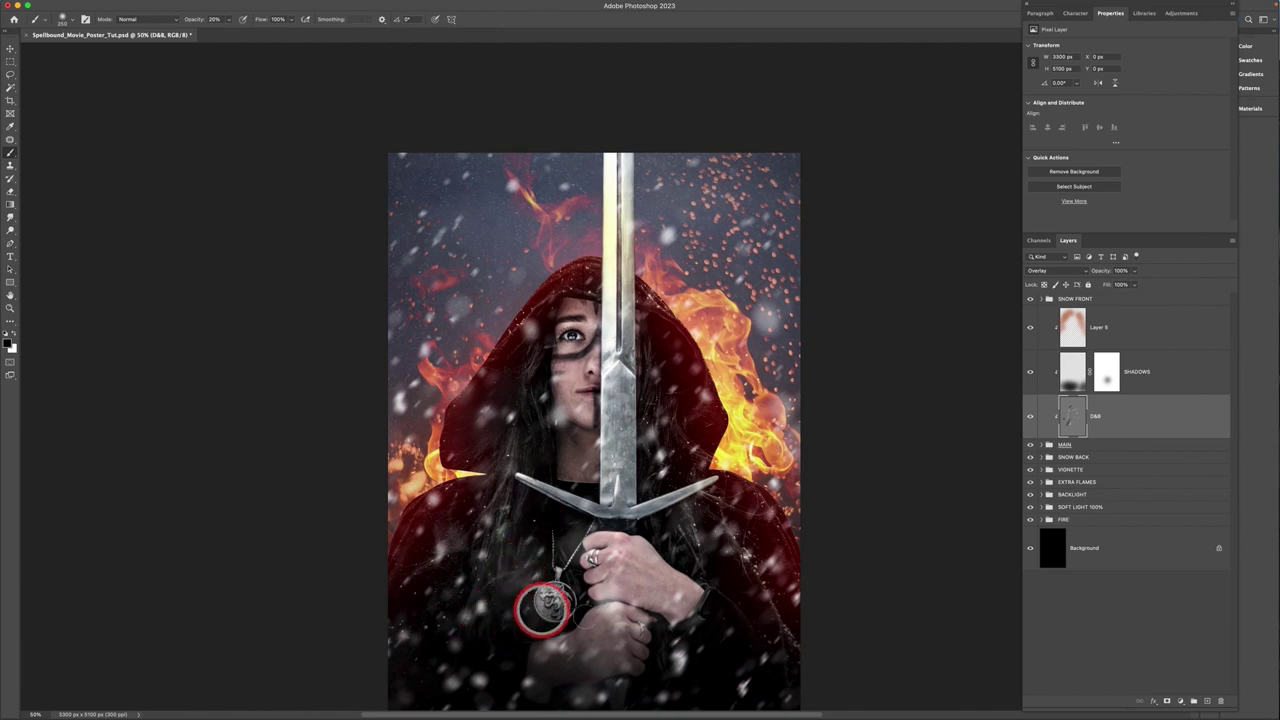
pyautogui.press('[')
pyautogui.press('[')
pyautogui.press('[')
pyautogui.moveTo(603, 603); pyautogui.dragTo(571, 594)
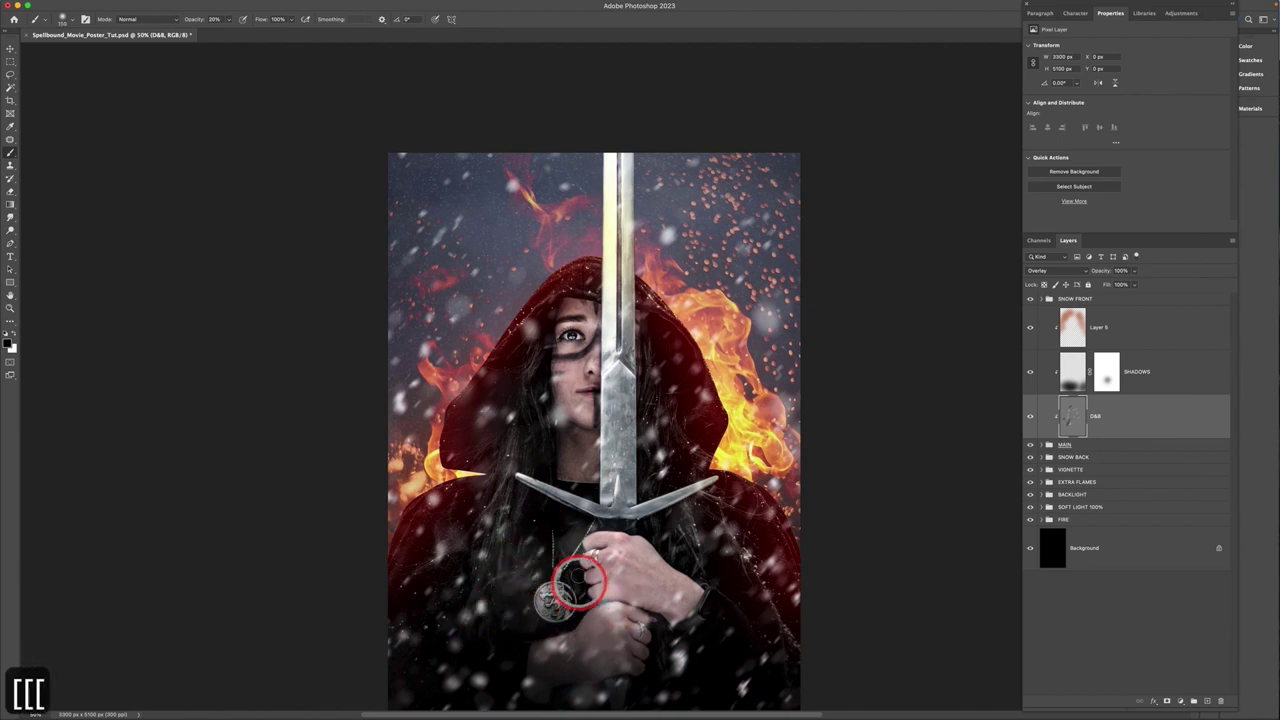
pyautogui.press(']')
pyautogui.press(']')
pyautogui.press(']')
pyautogui.press(']')
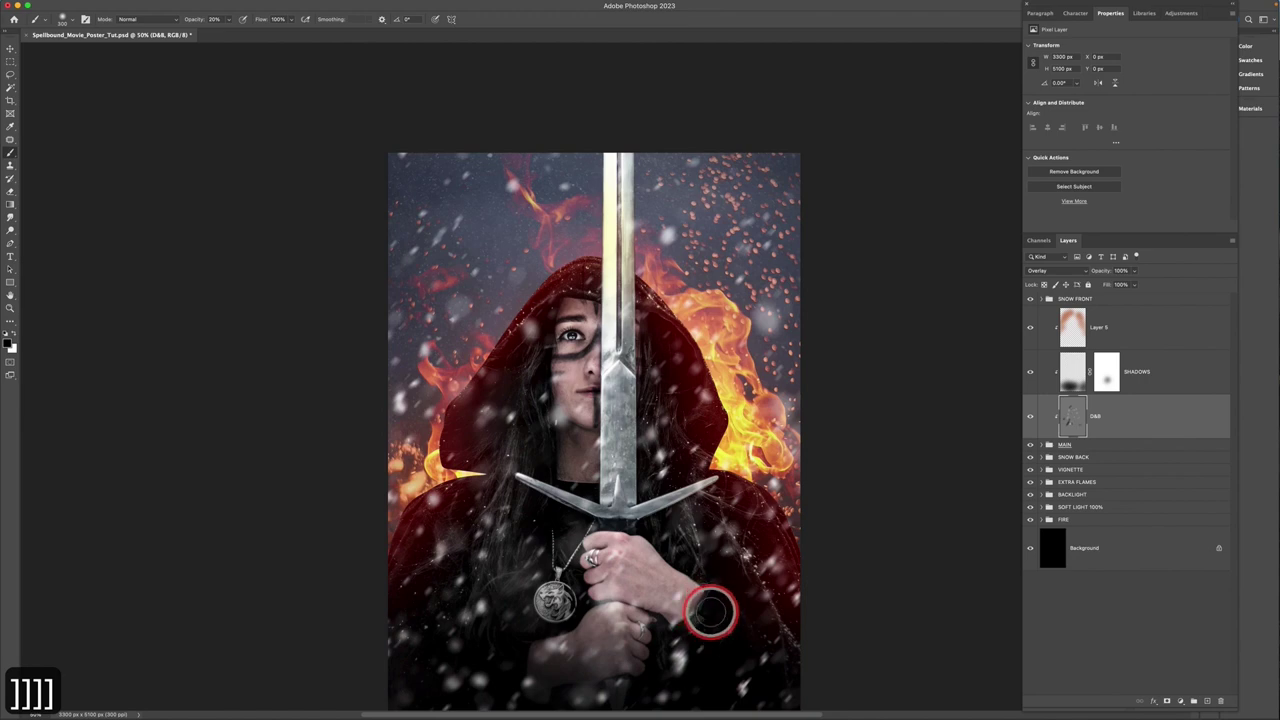
pyautogui.press('[')
pyautogui.press('[')
pyautogui.press('[')
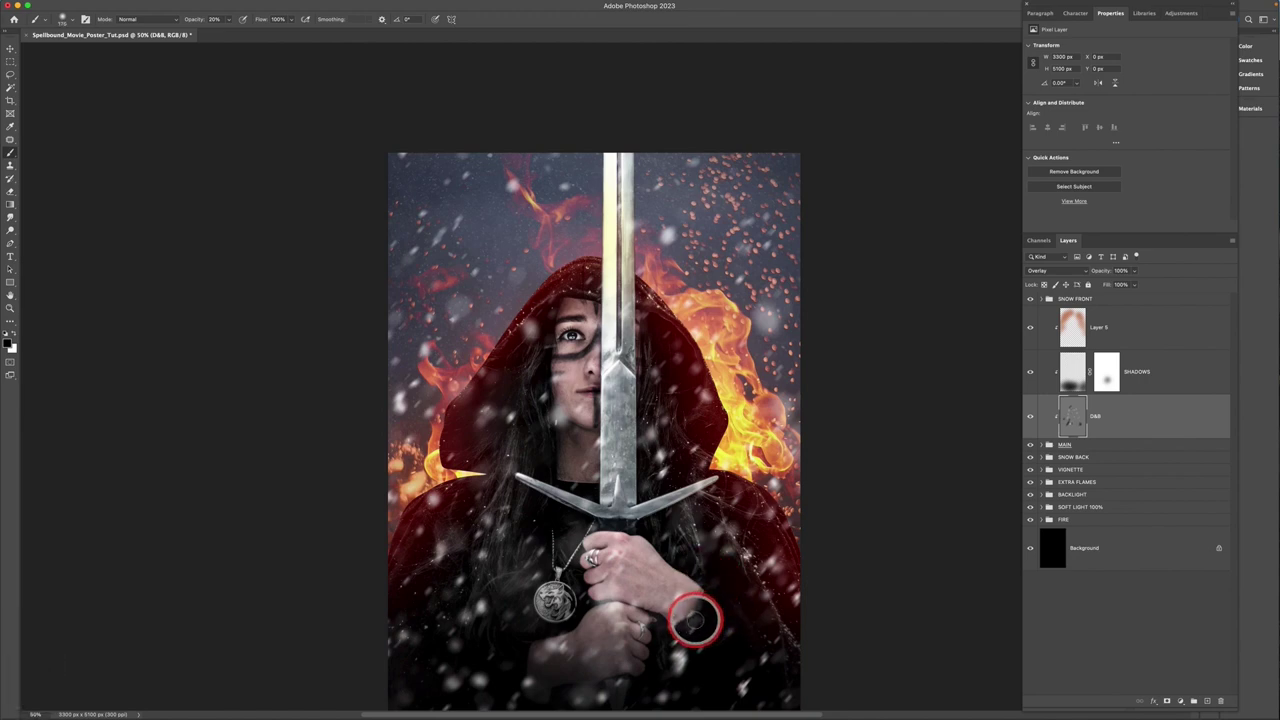
pyautogui.press(']')
pyautogui.press(']')
pyautogui.press(']')
pyautogui.press(']')
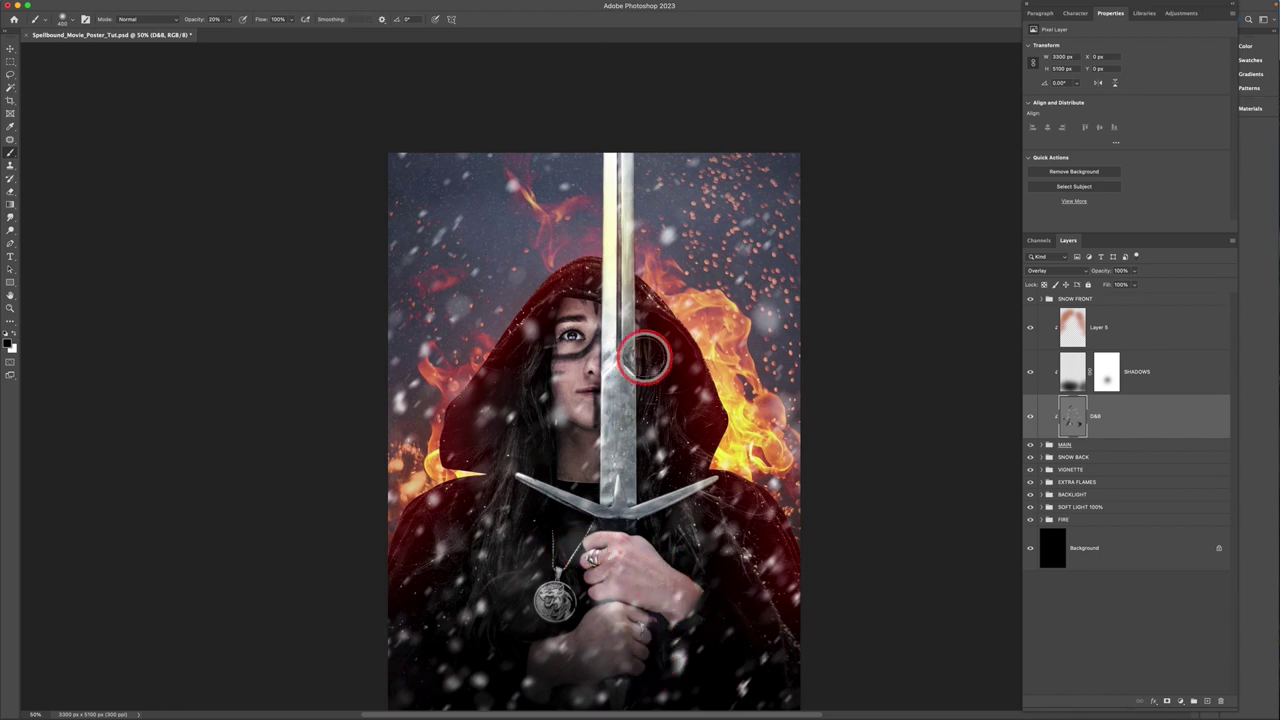
pyautogui.press('[')
pyautogui.press('[')
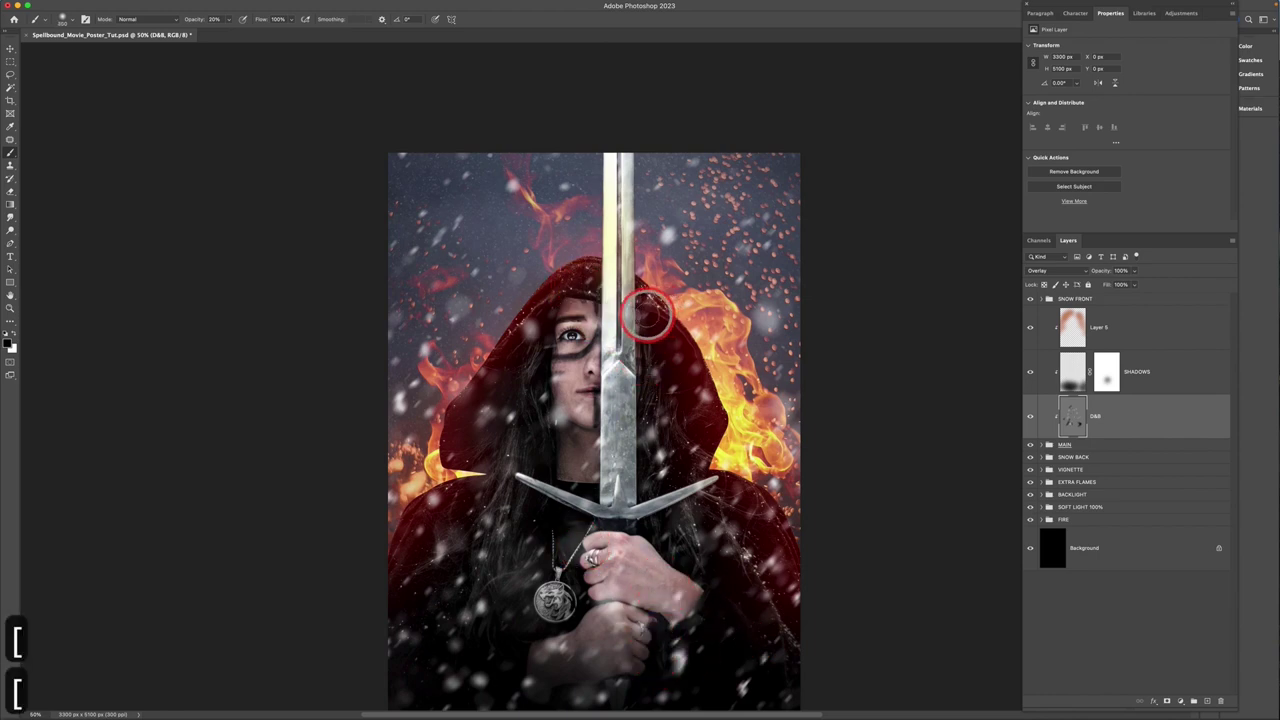
# Compare the poster with and without the D&B shading, then select the MAIN group
pyautogui.click(1031, 418)
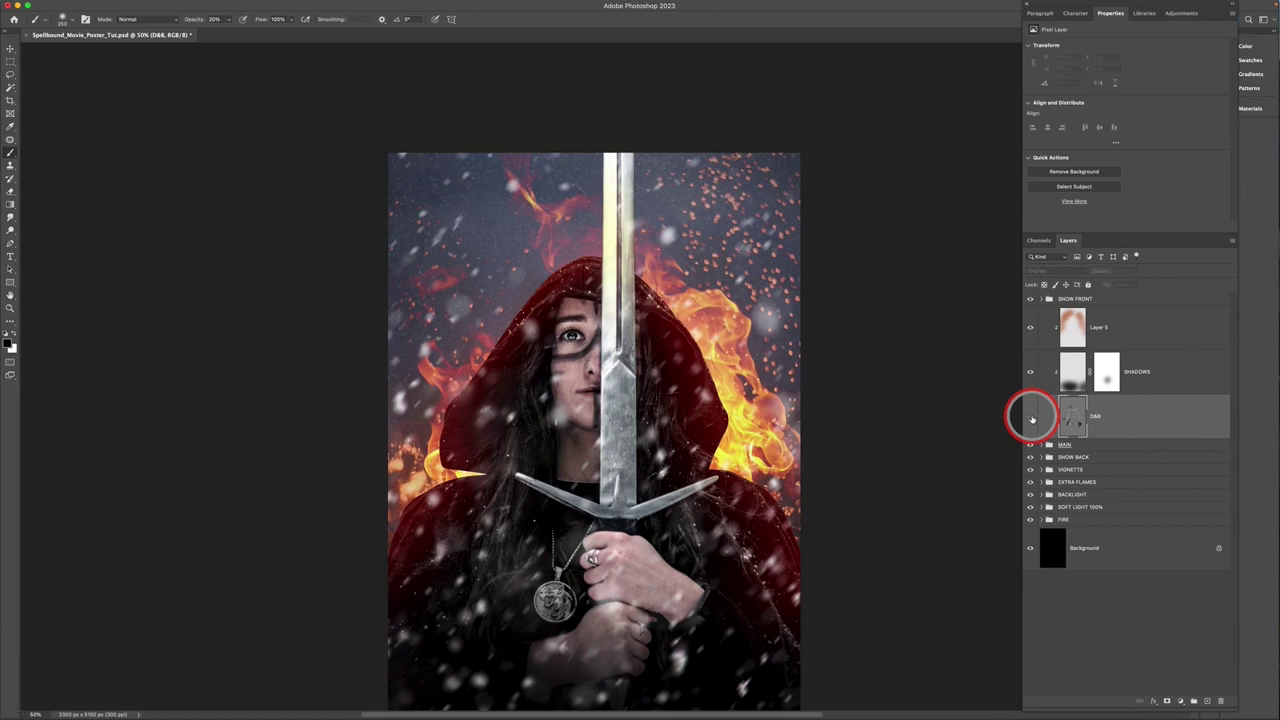
pyautogui.click(1031, 418)
pyautogui.click(1031, 418)
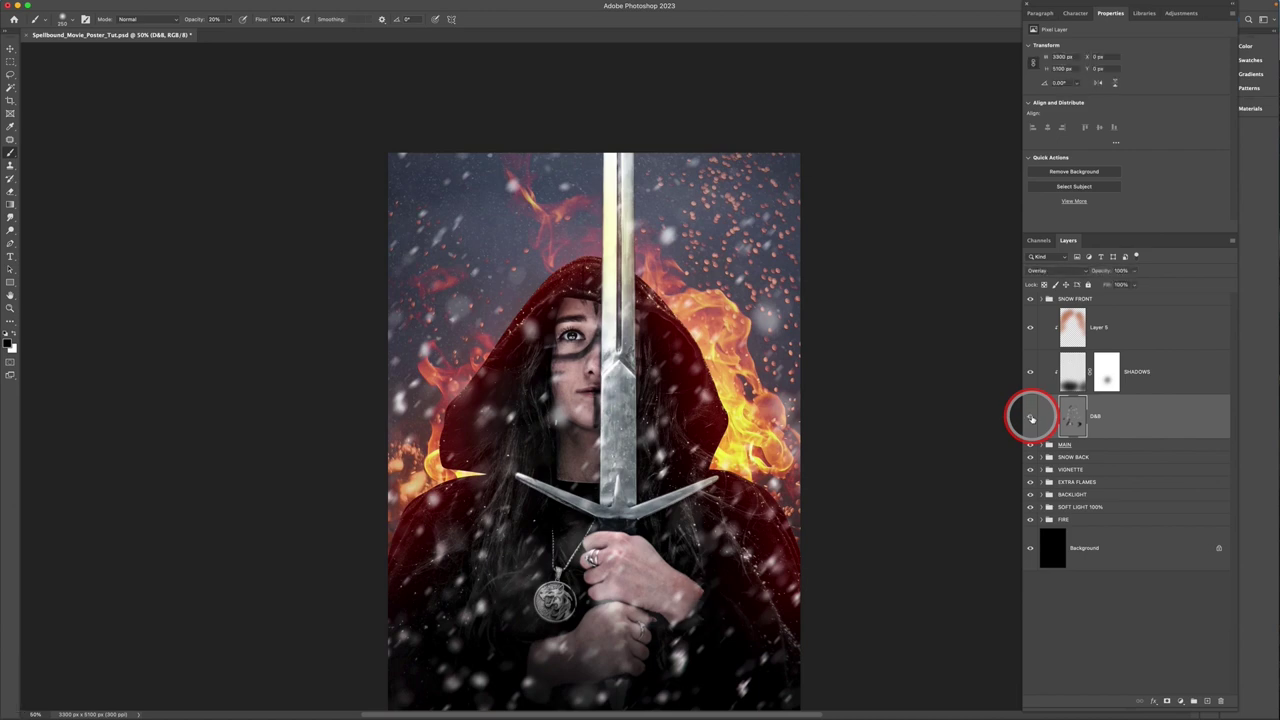
pyautogui.press('super+minus')
pyautogui.click(1031, 418)
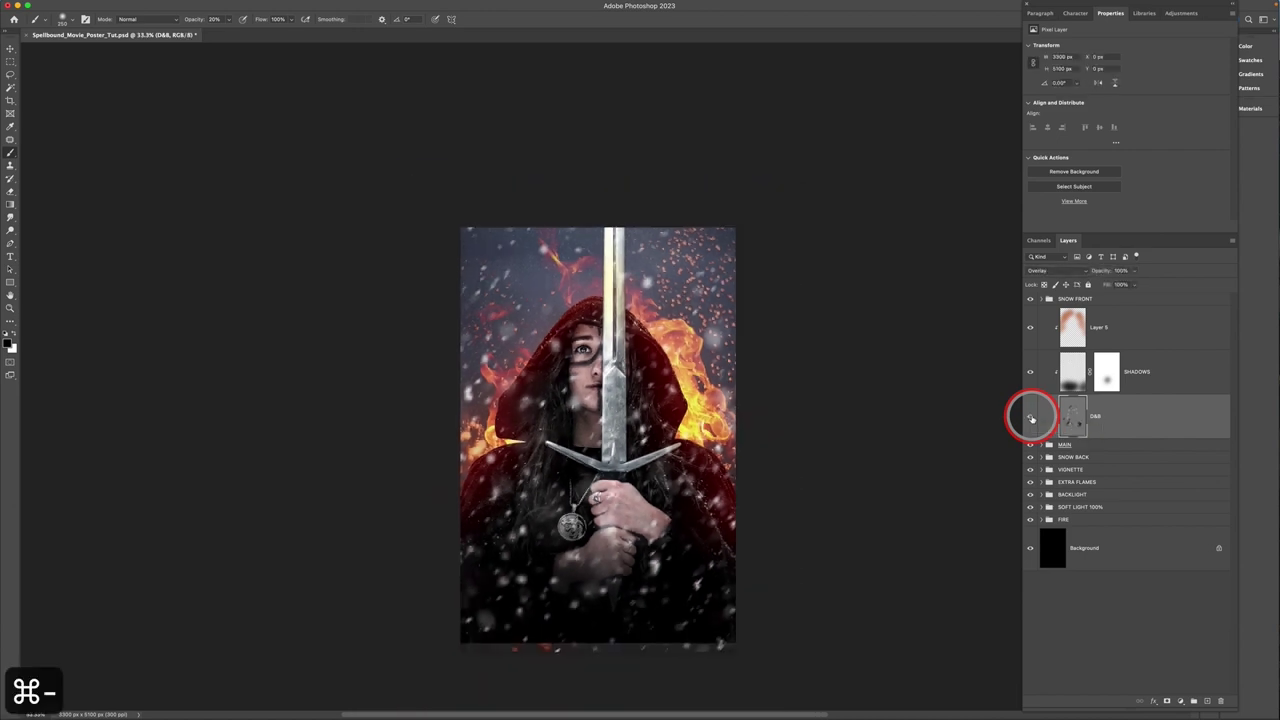
pyautogui.click(1096, 445)
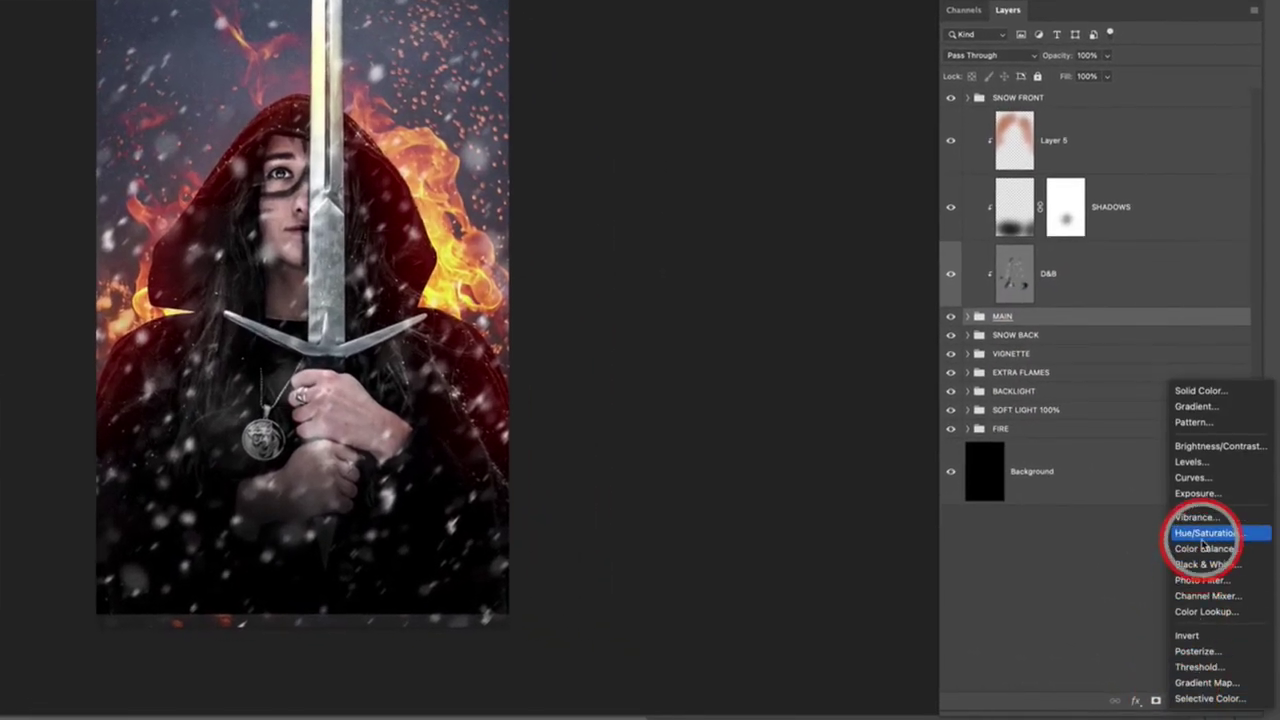
# Add a Hue/Saturation layer above Layer 5 at Saturation +17 and clip it
pyautogui.click(1228, 538)
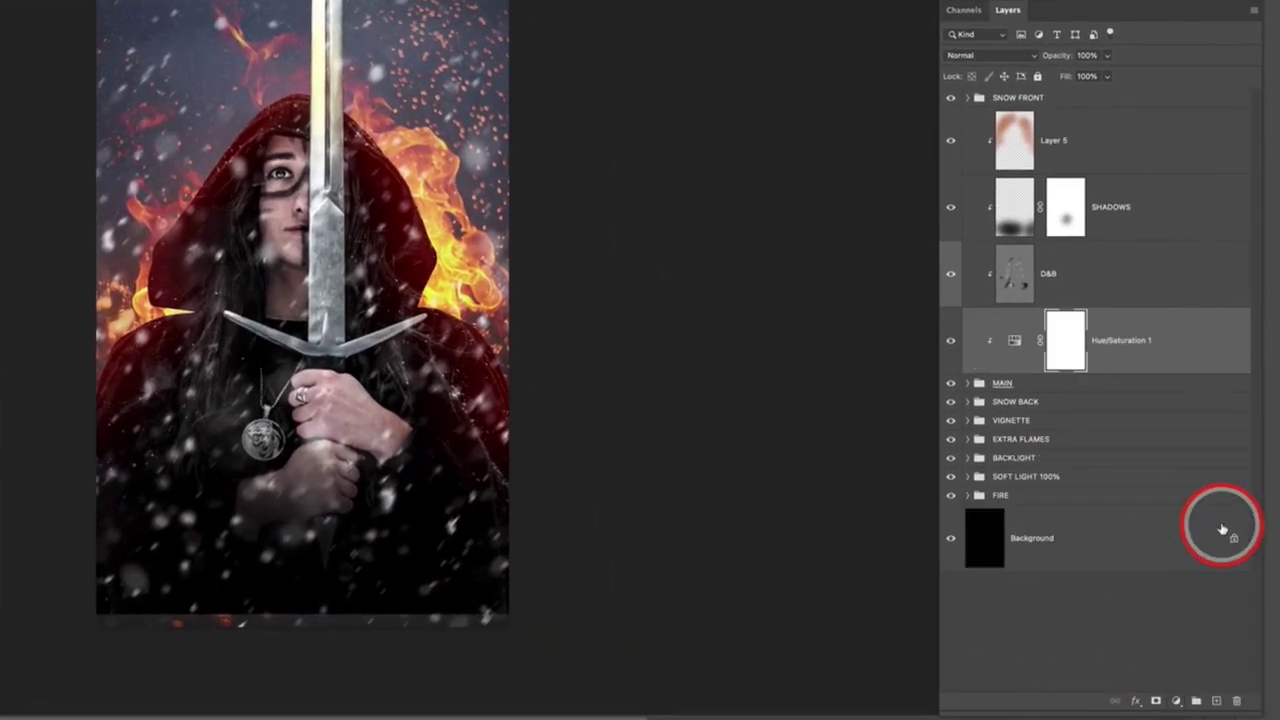
pyautogui.hotkey('ctrl', ']')
pyautogui.hotkey('ctrl', ']')
pyautogui.hotkey('ctrl', ']')
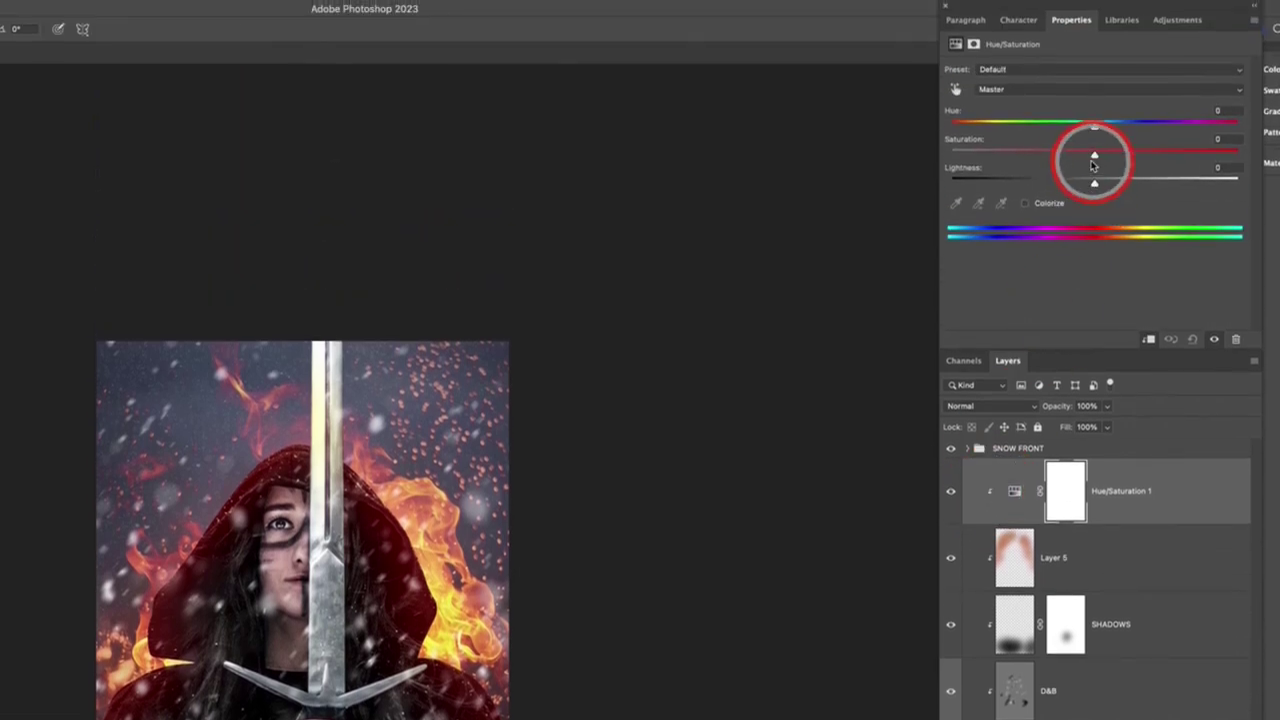
pyautogui.moveTo(1095, 157); pyautogui.dragTo(1120, 157)
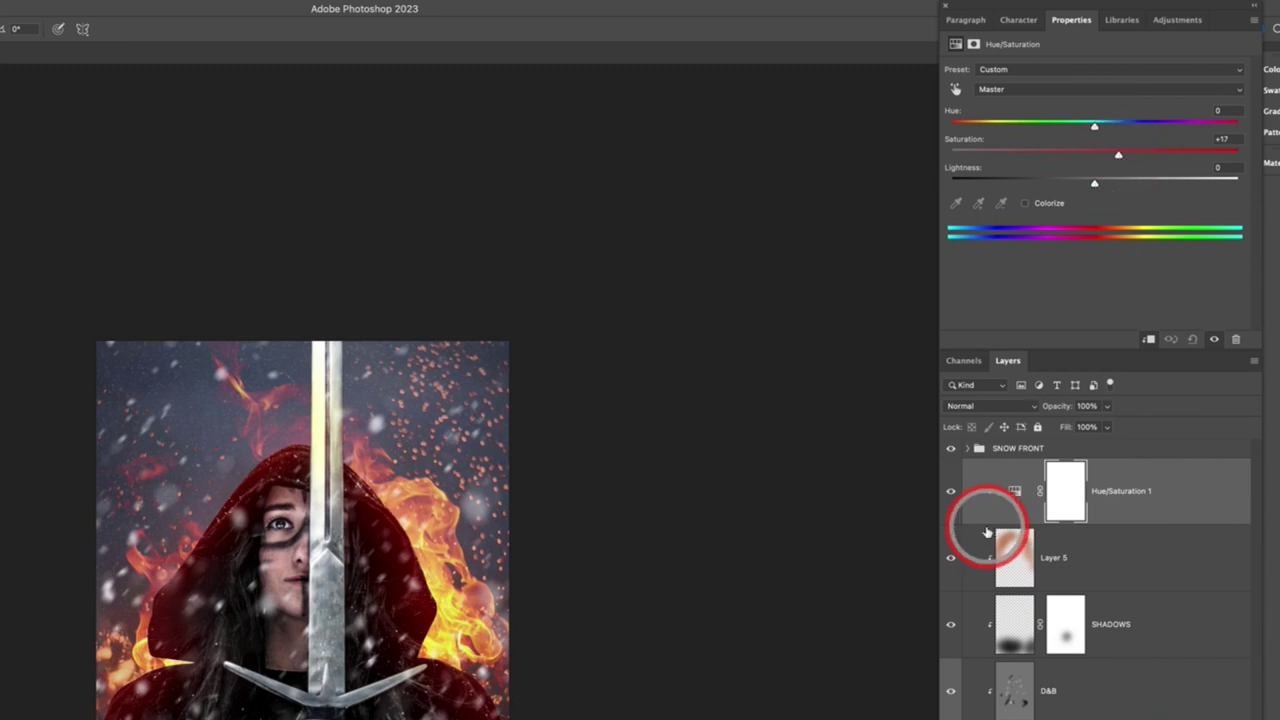
pyautogui.click(951, 491)
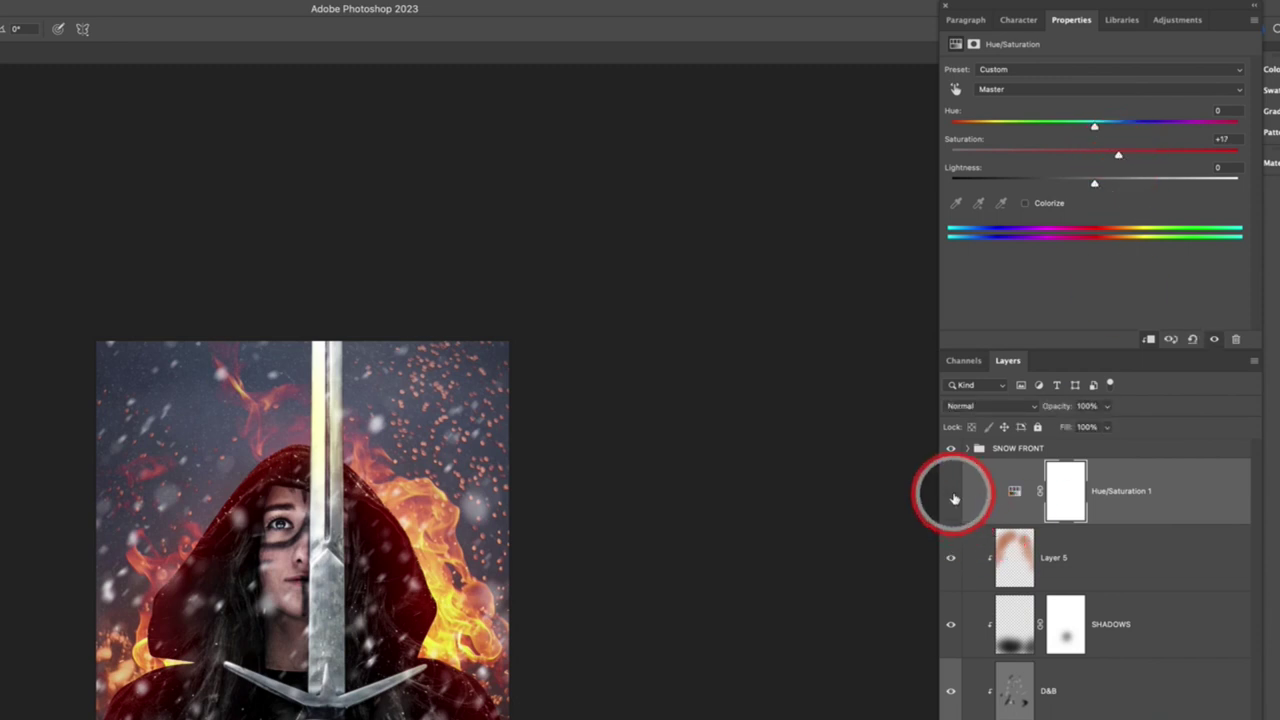
pyautogui.click(952, 493)
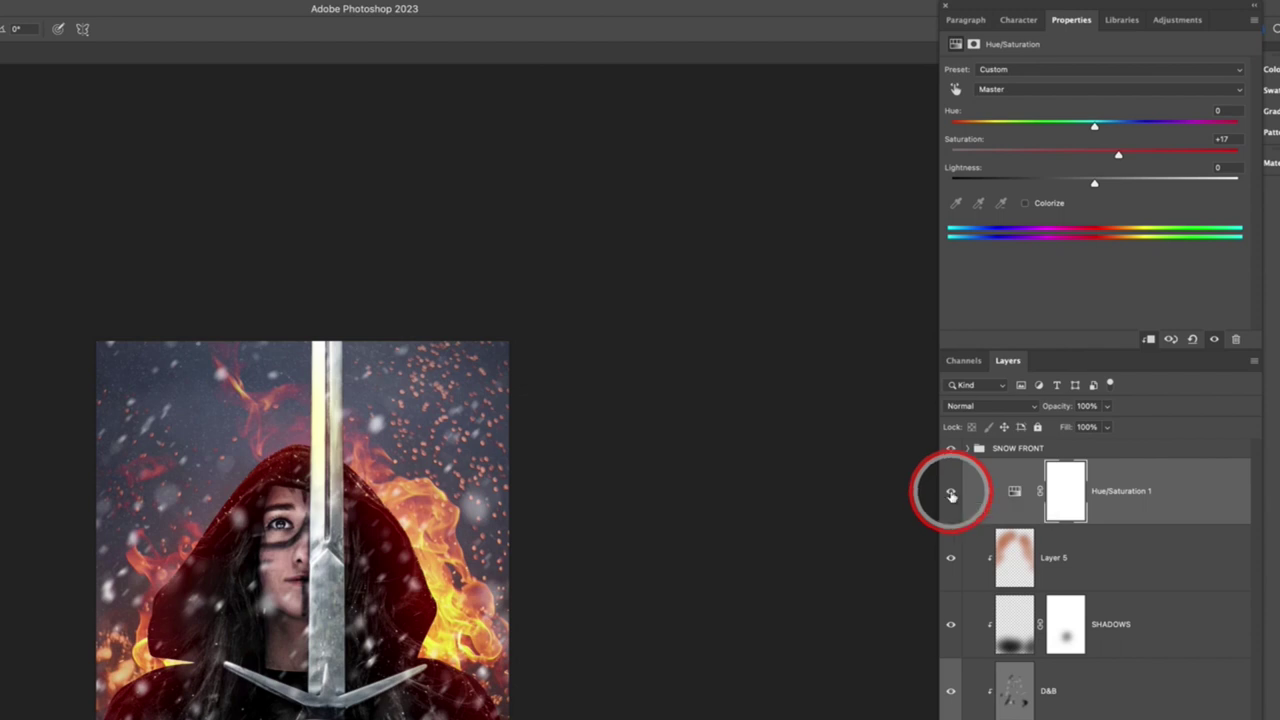
pyautogui.hotkey('ctrl', 'alt', 'g')
pyautogui.click(1080, 453)
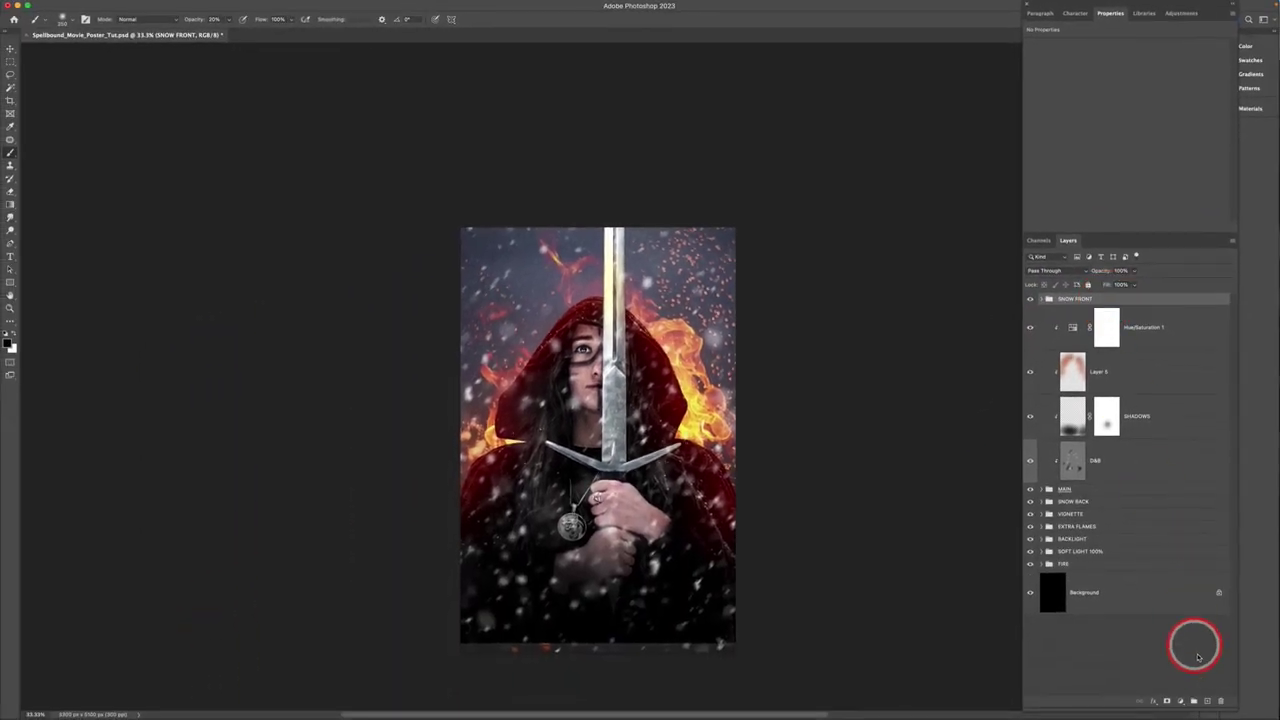
# Add a new layer and fill it with foreground colour #3b87dc
pyautogui.click(1207, 701)
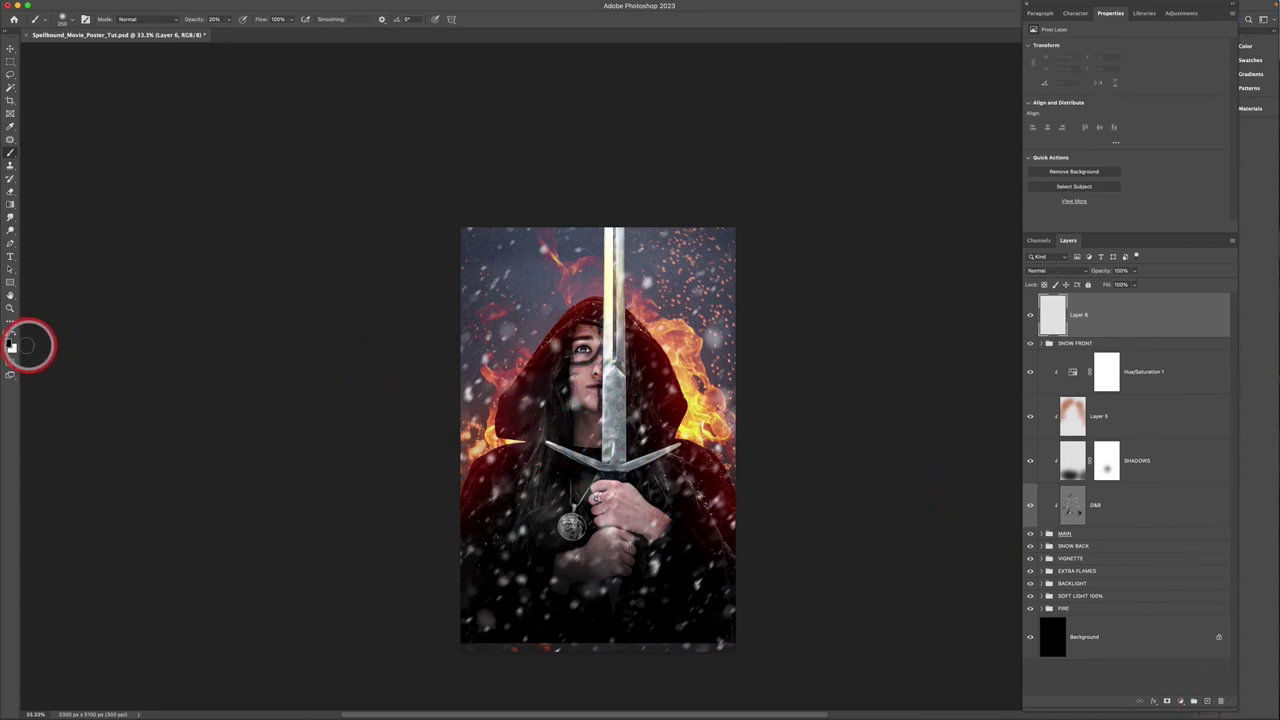
pyautogui.click(10, 344)
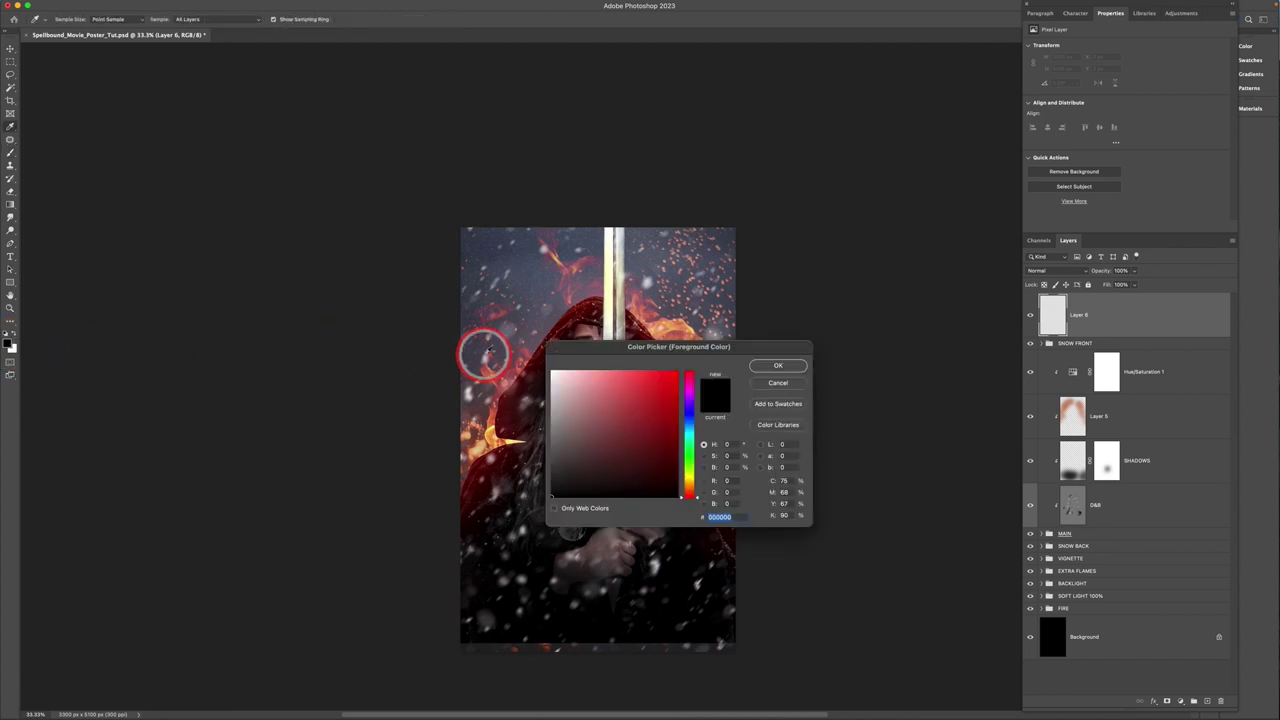
pyautogui.write('3b')
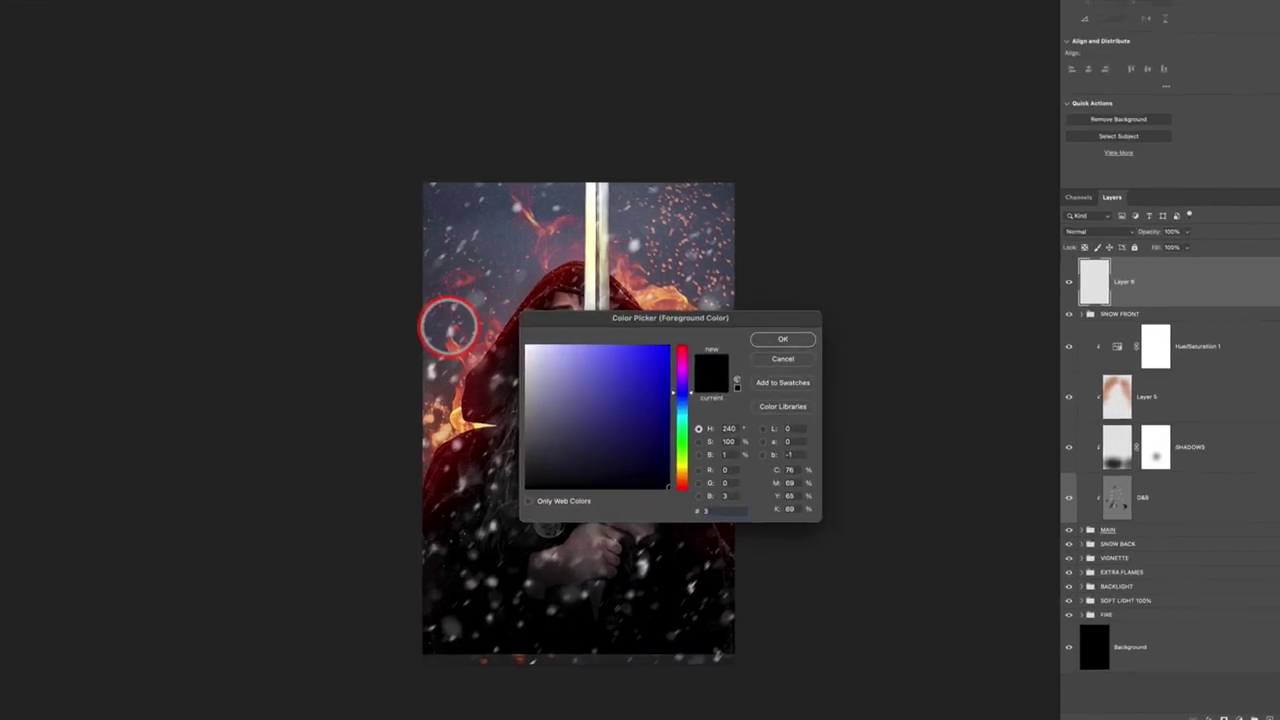
pyautogui.write('87dc')
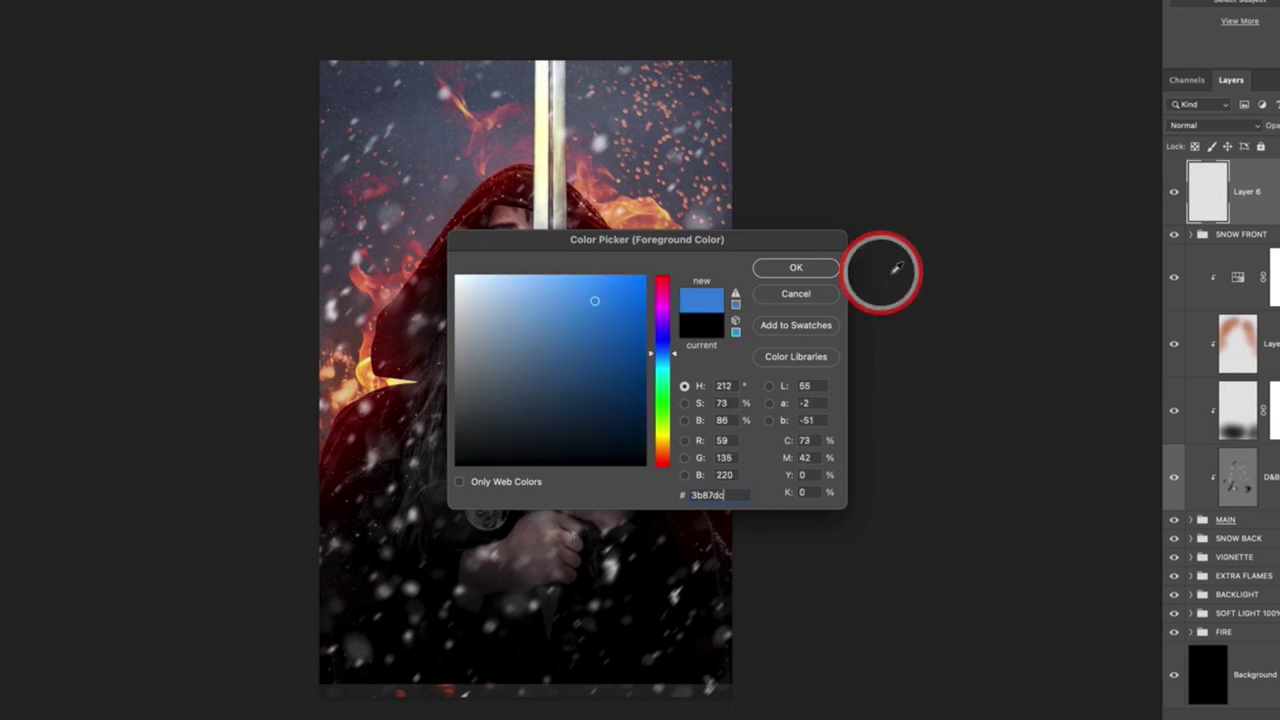
pyautogui.click(796, 269)
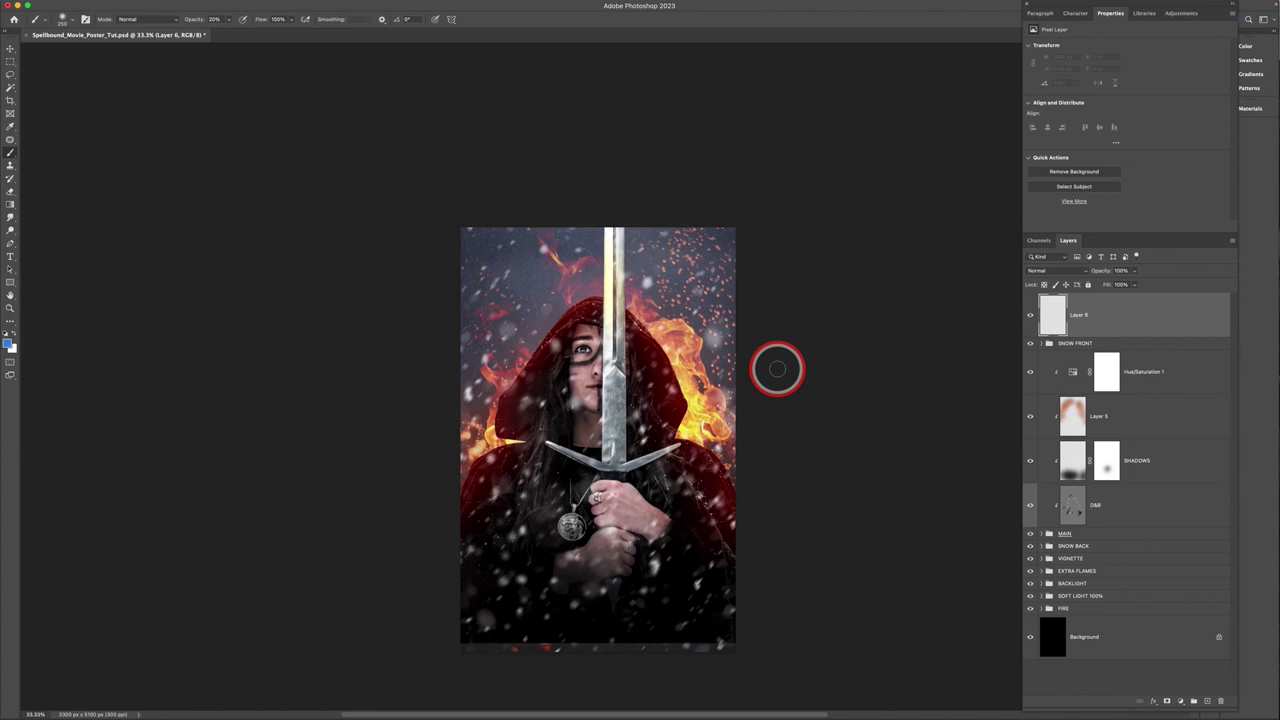
pyautogui.hotkey('alt', 'BackSpace')
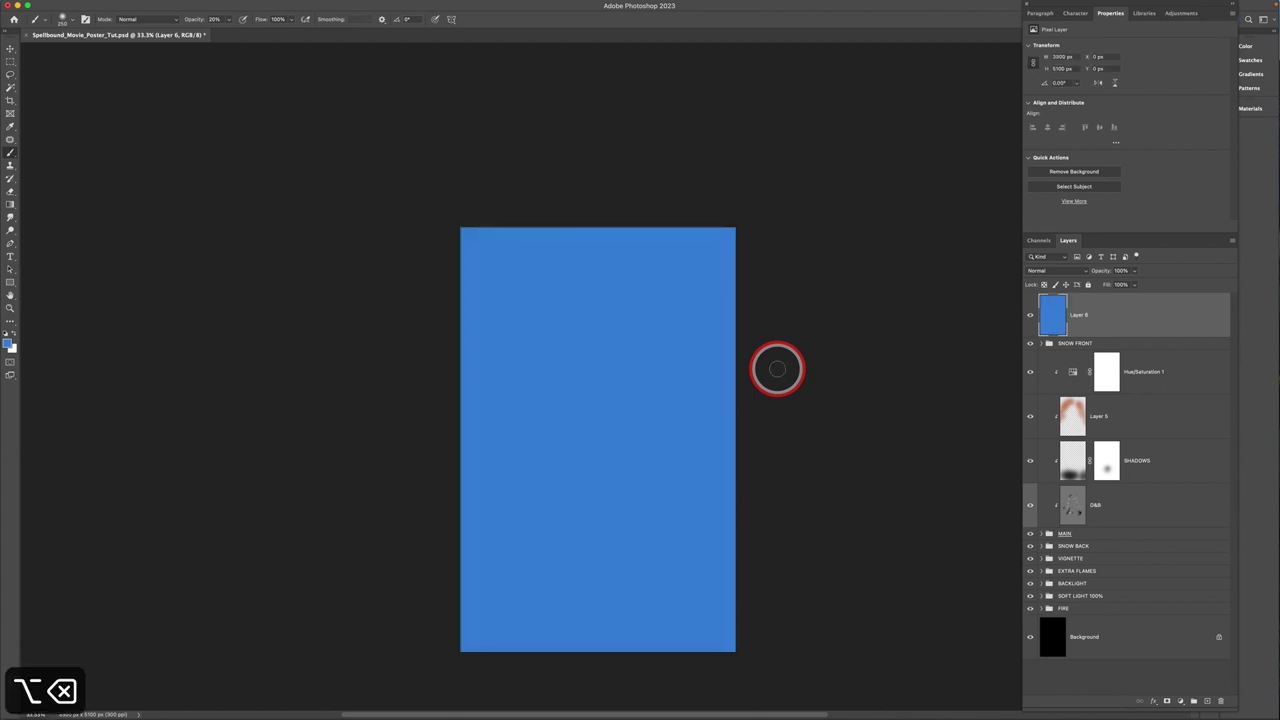
# Set the blue layer to Multiply at 40% opacity and compare the tint
pyautogui.press('v')
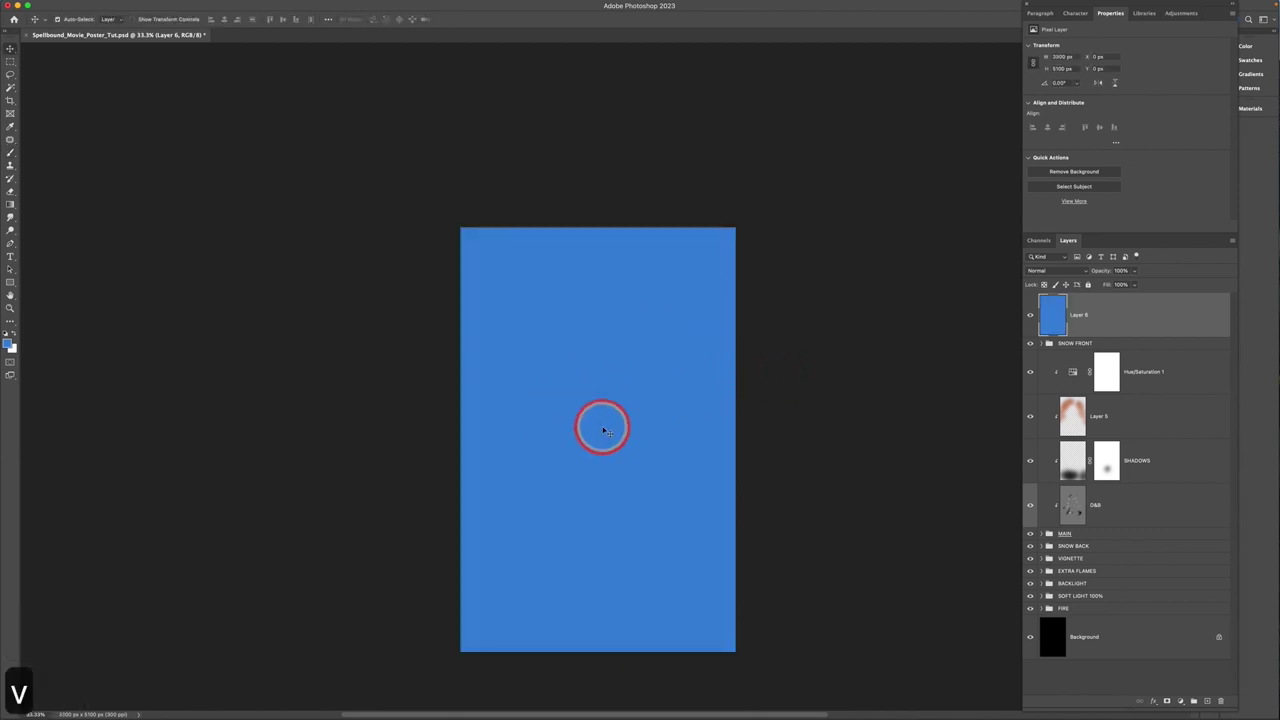
pyautogui.press('super+0')
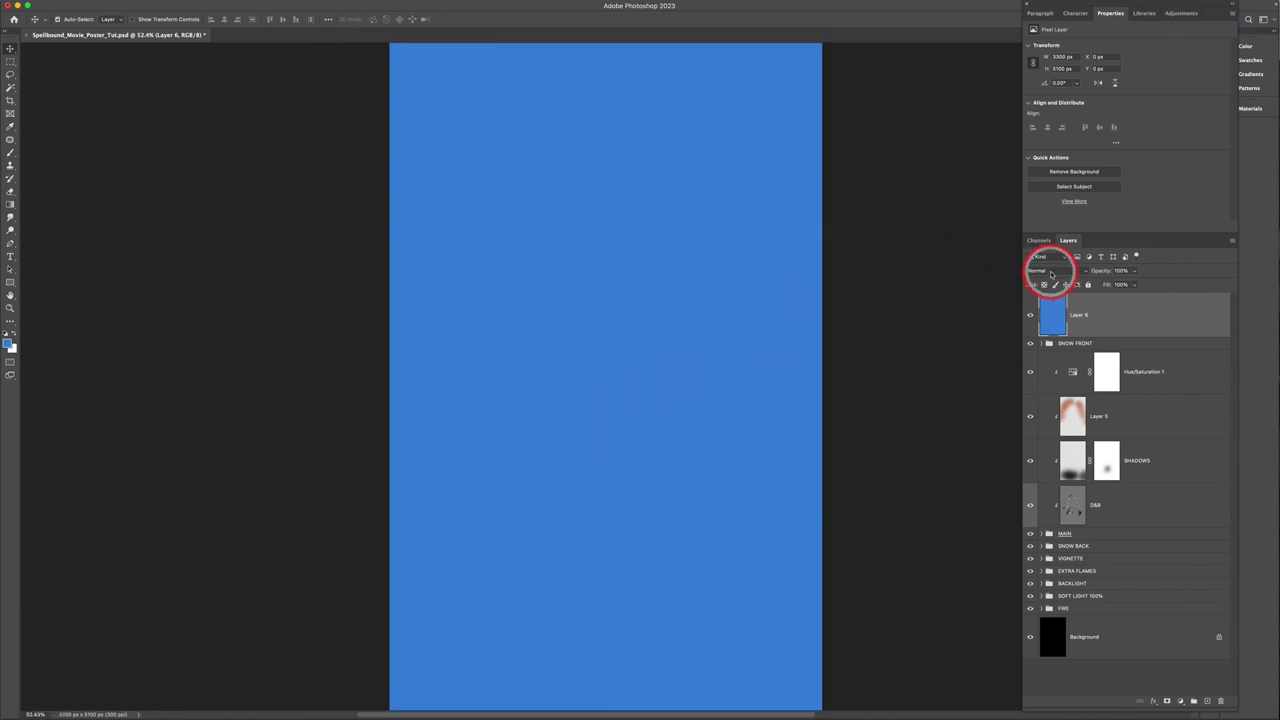
pyautogui.click(1050, 273)
pyautogui.click(1043, 298)
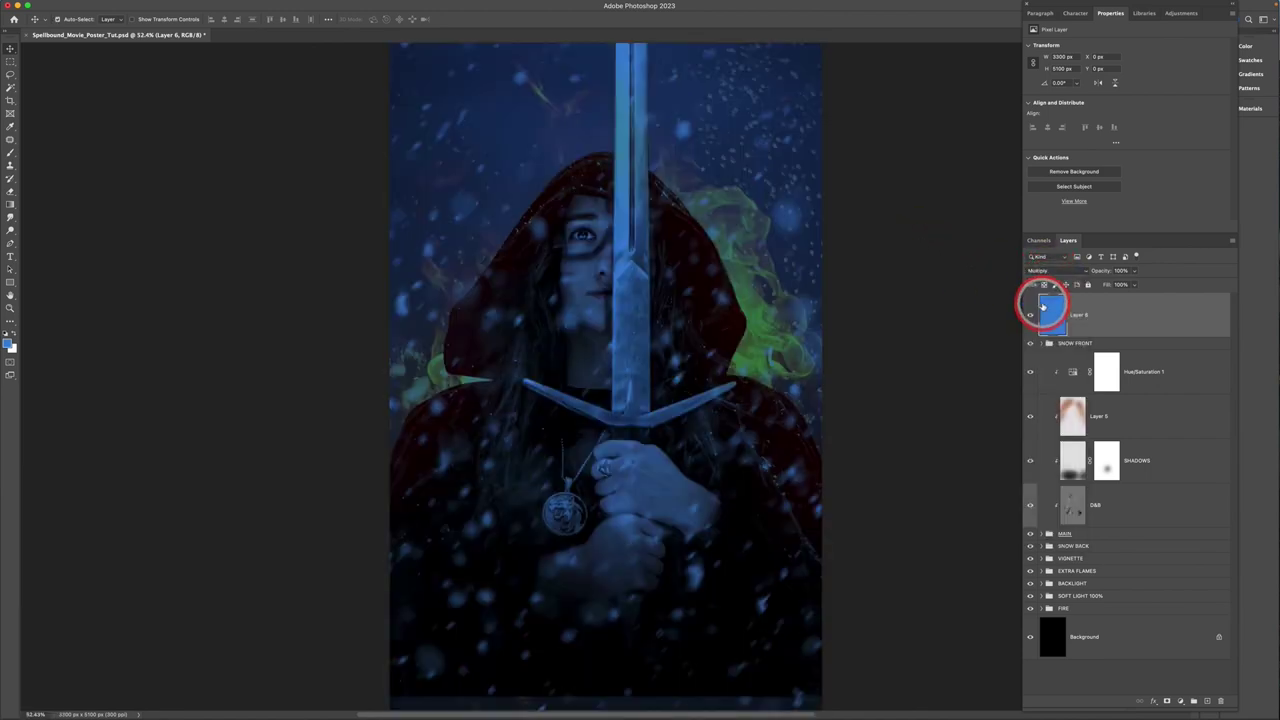
pyautogui.press('4')
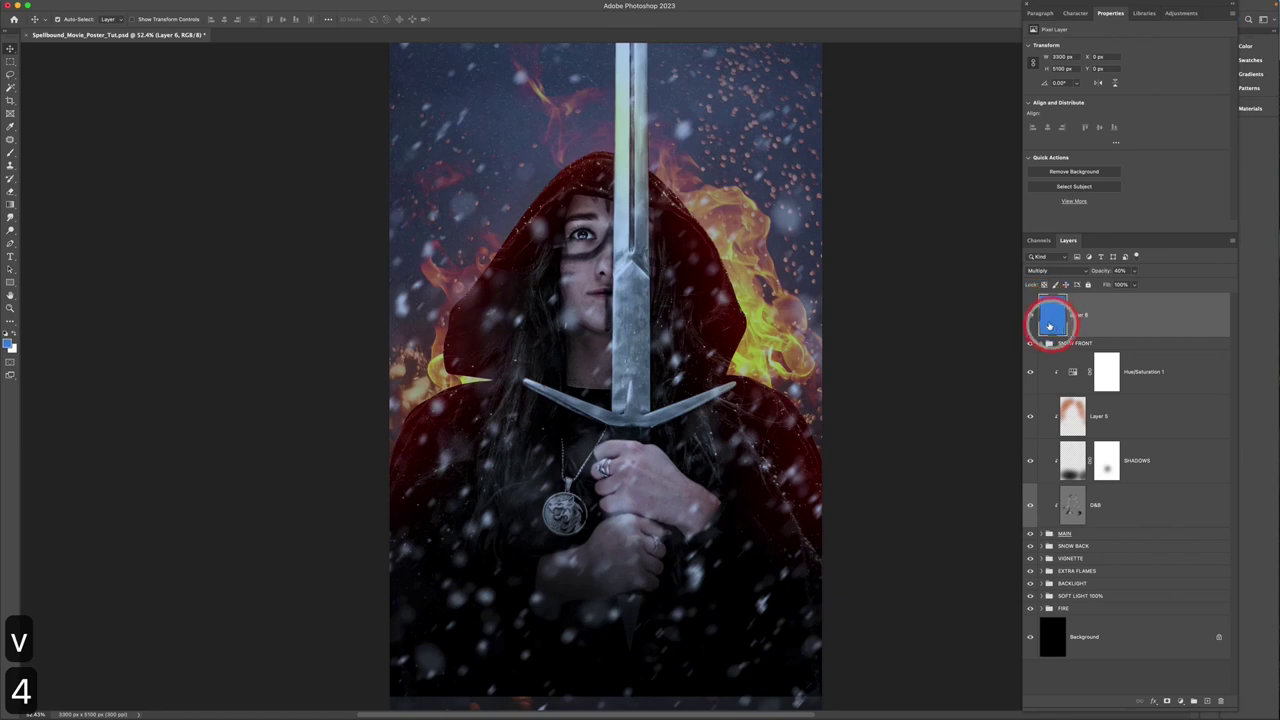
pyautogui.click(1030, 317)
pyautogui.click(1030, 317)
pyautogui.click(1030, 317)
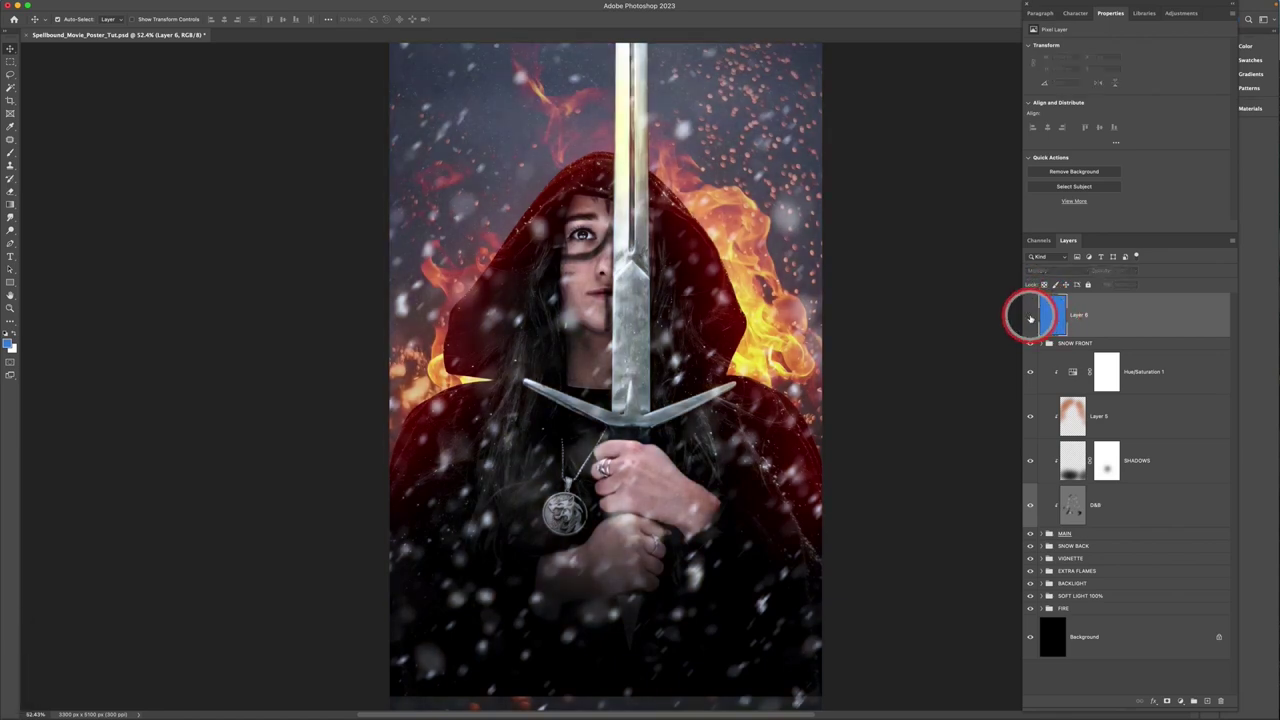
pyautogui.click(1030, 317)
# Group the blue layer into a group named BLUE at 70% opacity
pyautogui.press('super+g')
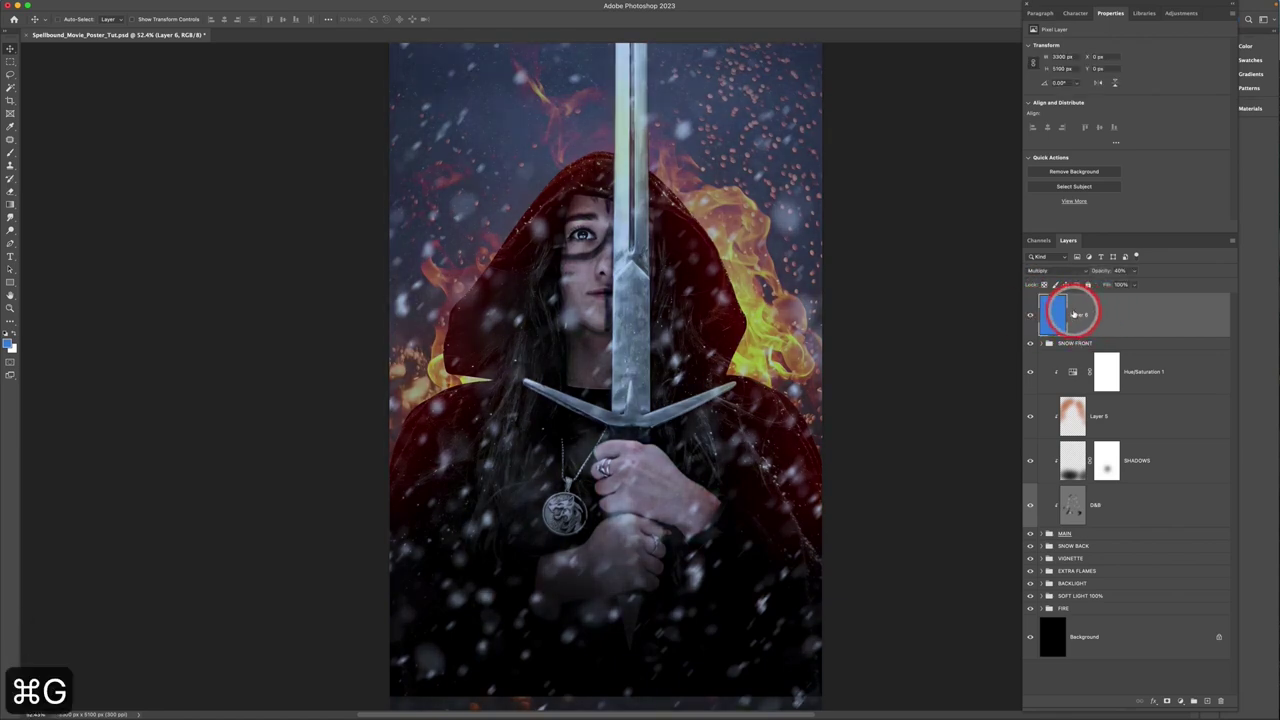
pyautogui.doubleClick(1068, 300)
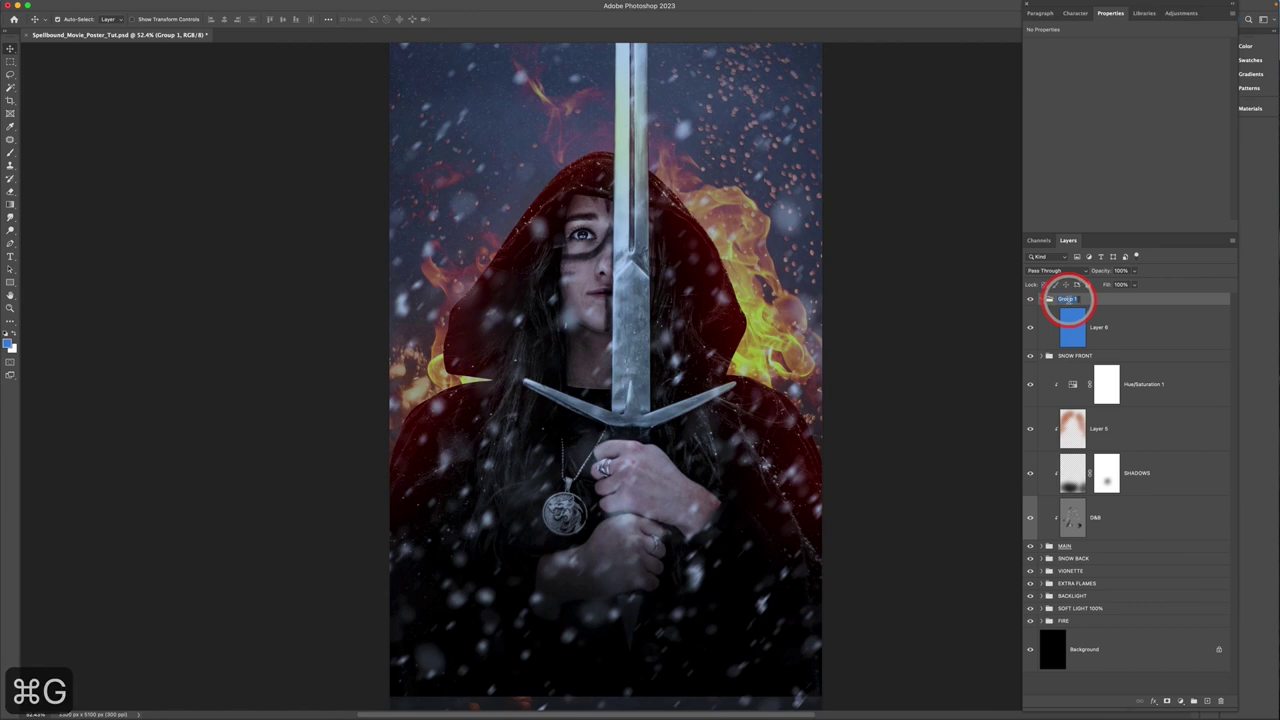
pyautogui.write('BLUE')
pyautogui.press('Return')
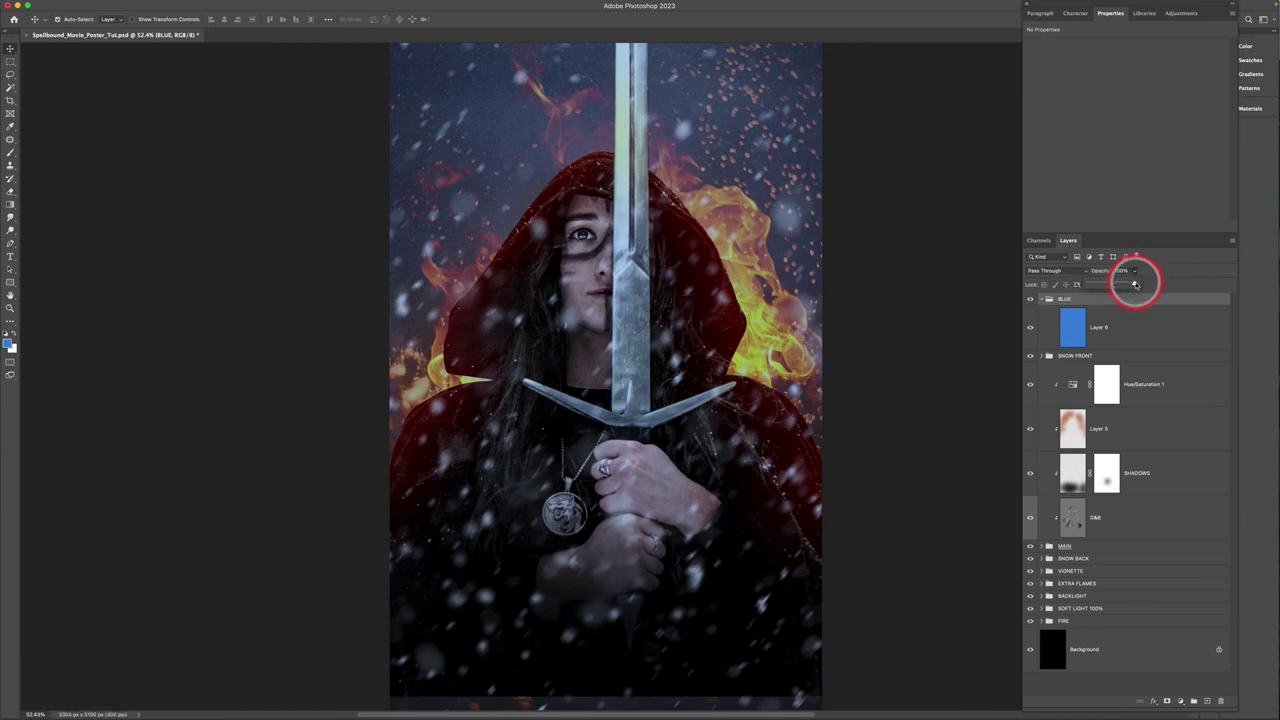
pyautogui.moveTo(1134, 271); pyautogui.dragTo(1121, 284)
pyautogui.click(1041, 299)
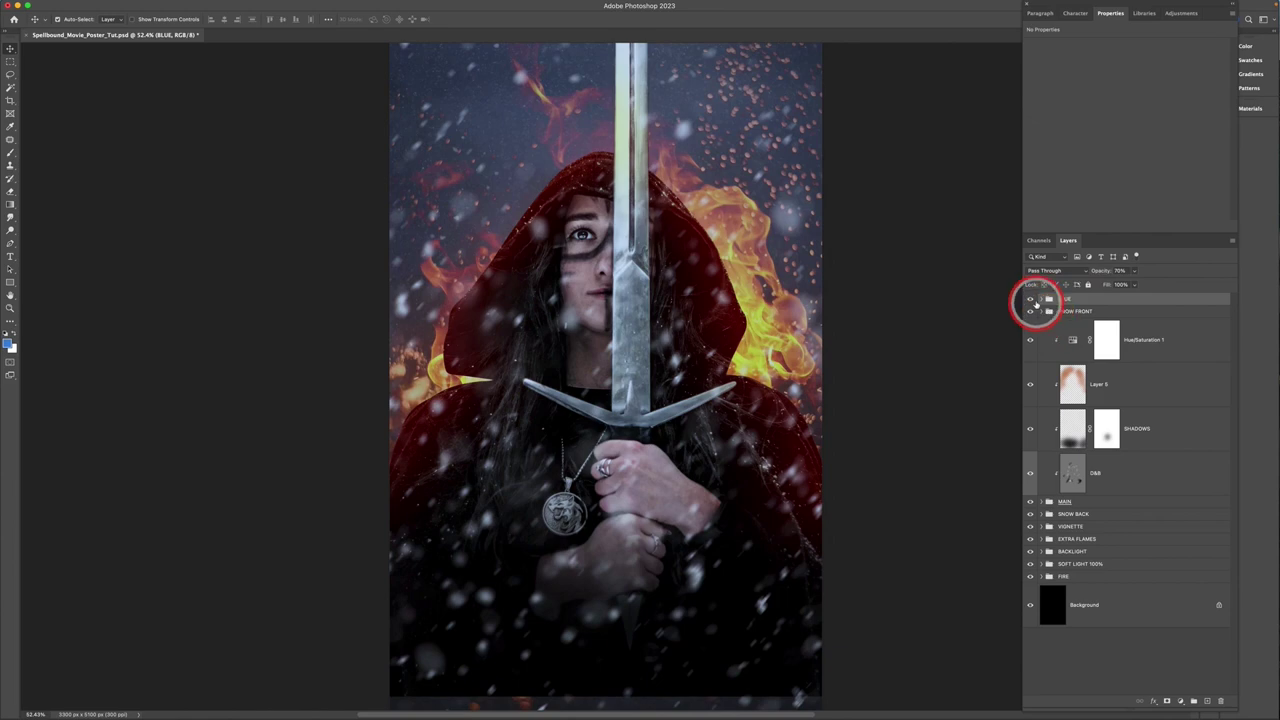
pyautogui.click(1031, 300)
pyautogui.click(1031, 300)
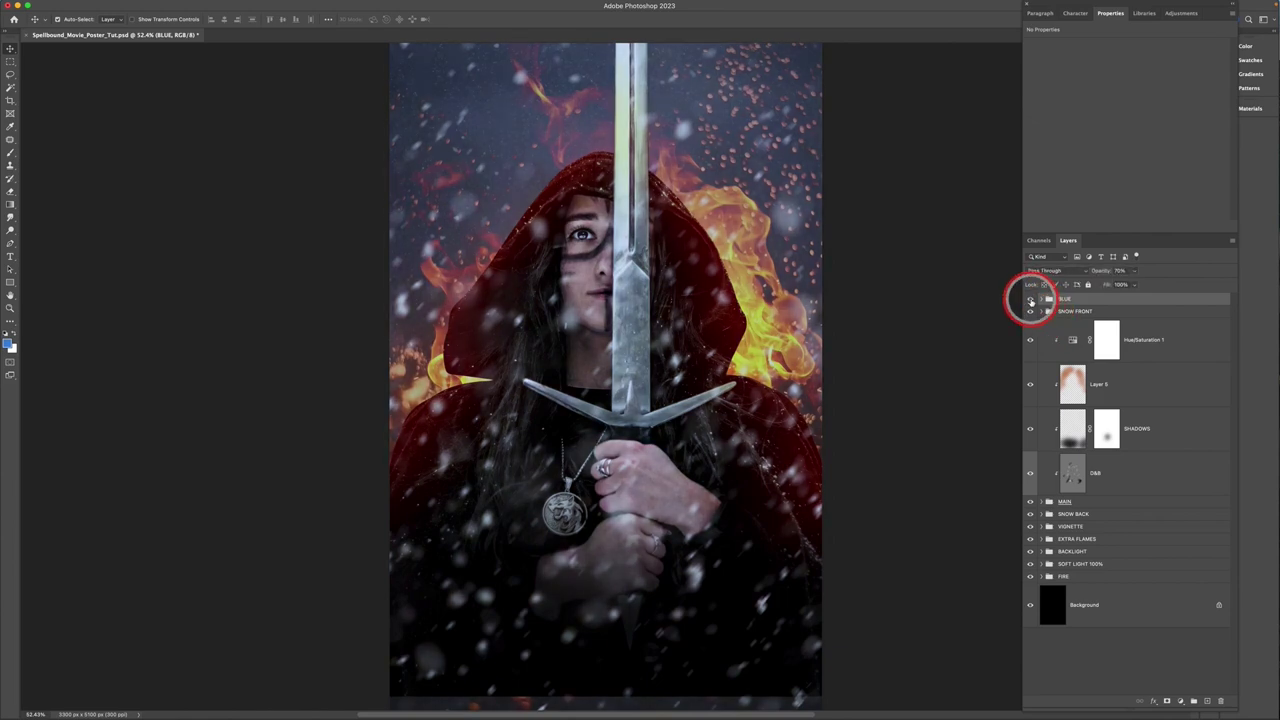
pyautogui.click(1031, 300)
pyautogui.click(1031, 300)
pyautogui.press('super+minus')
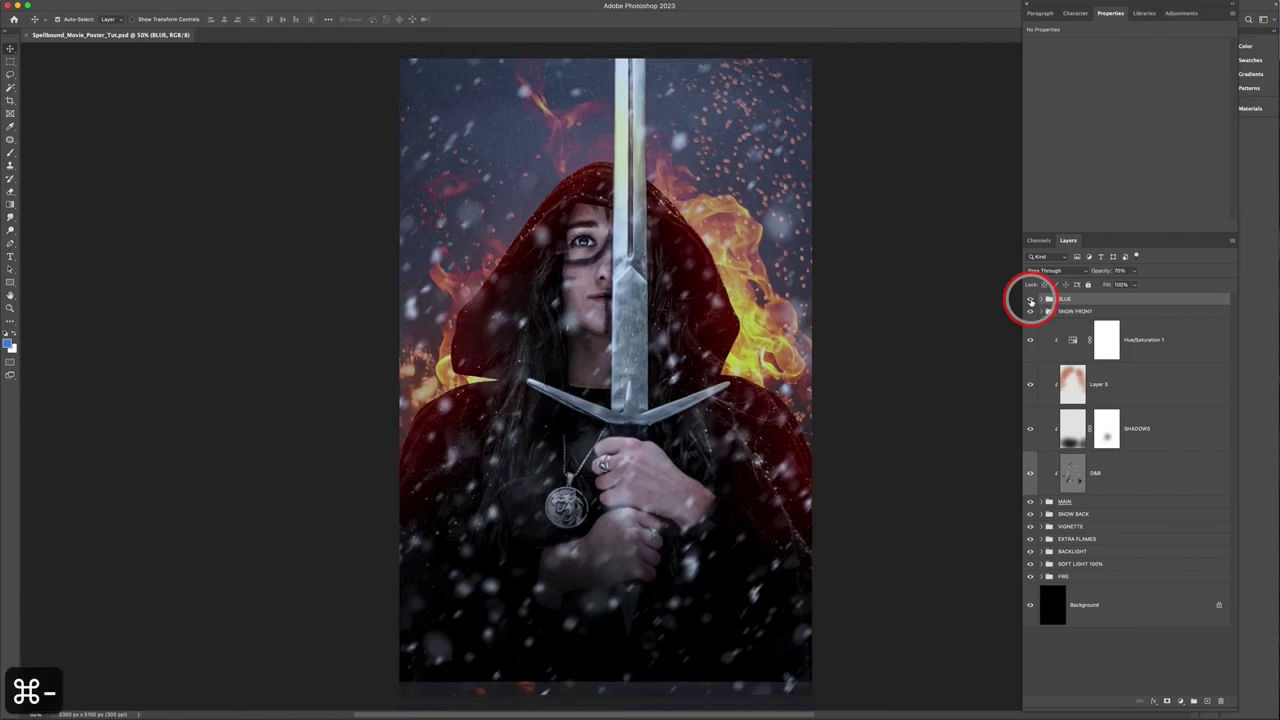
pyautogui.press('super+minus')
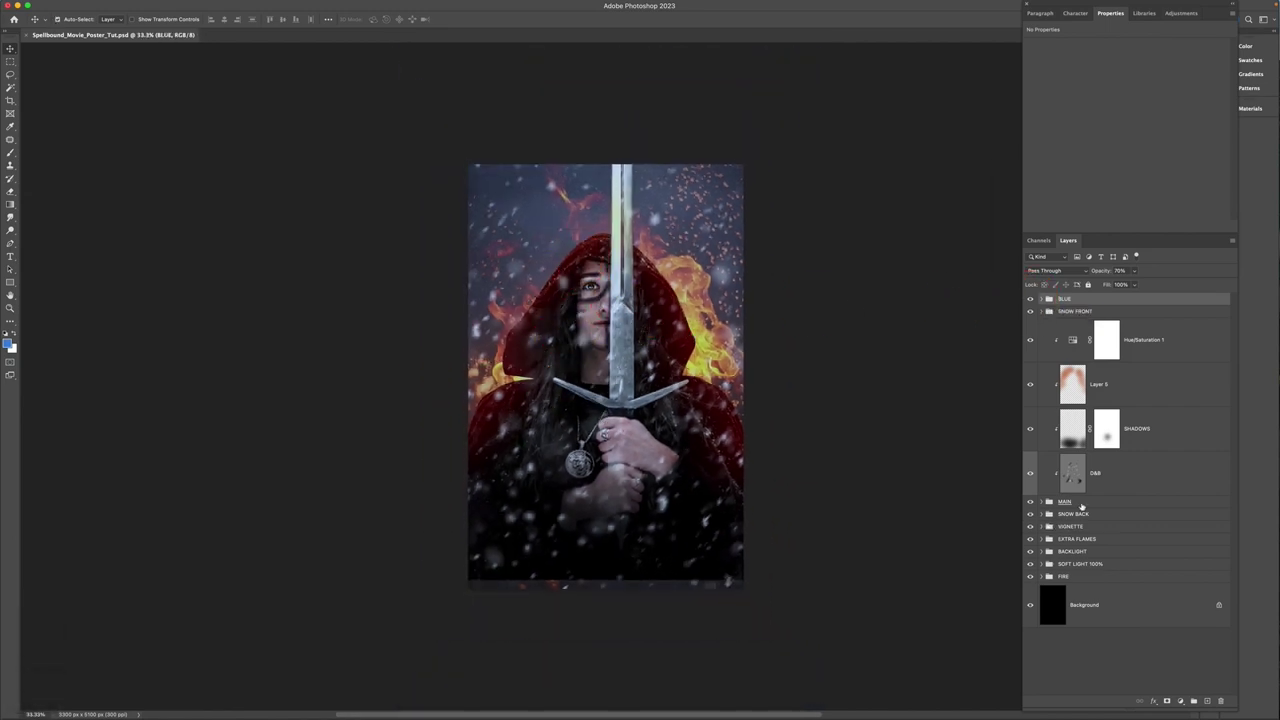
pyautogui.click(1066, 502)
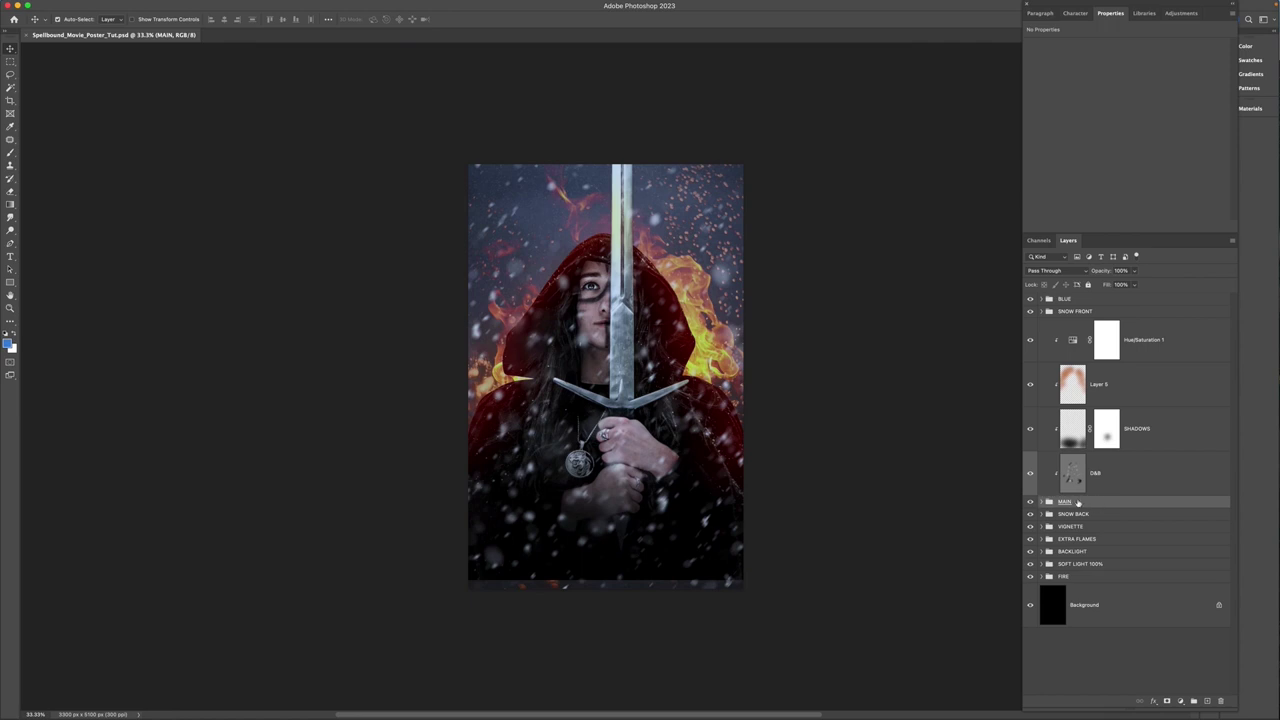
# Solo the MAIN group and make a Color Range Highlights selection of face, hands and sword
pyautogui.click(1066, 501)
pyautogui.keyDown('alt'); pyautogui.click(1030, 503); pyautogui.keyUp('alt')
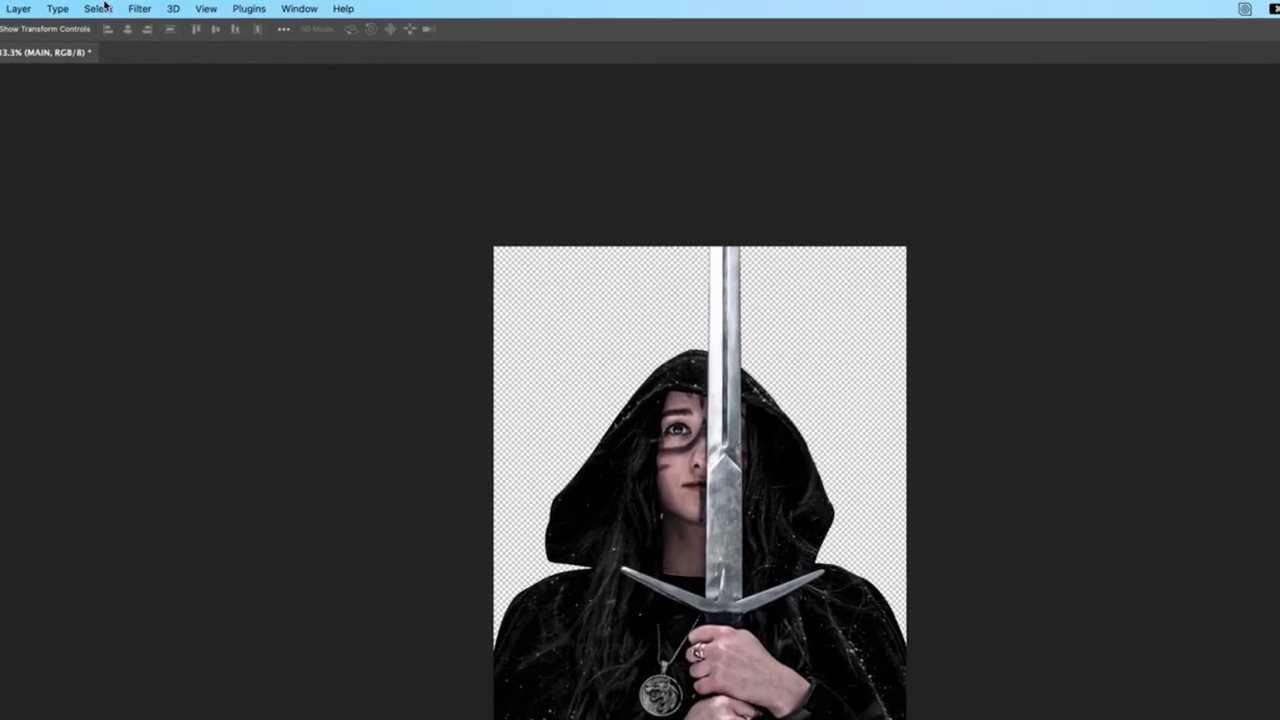
pyautogui.click(104, 6)
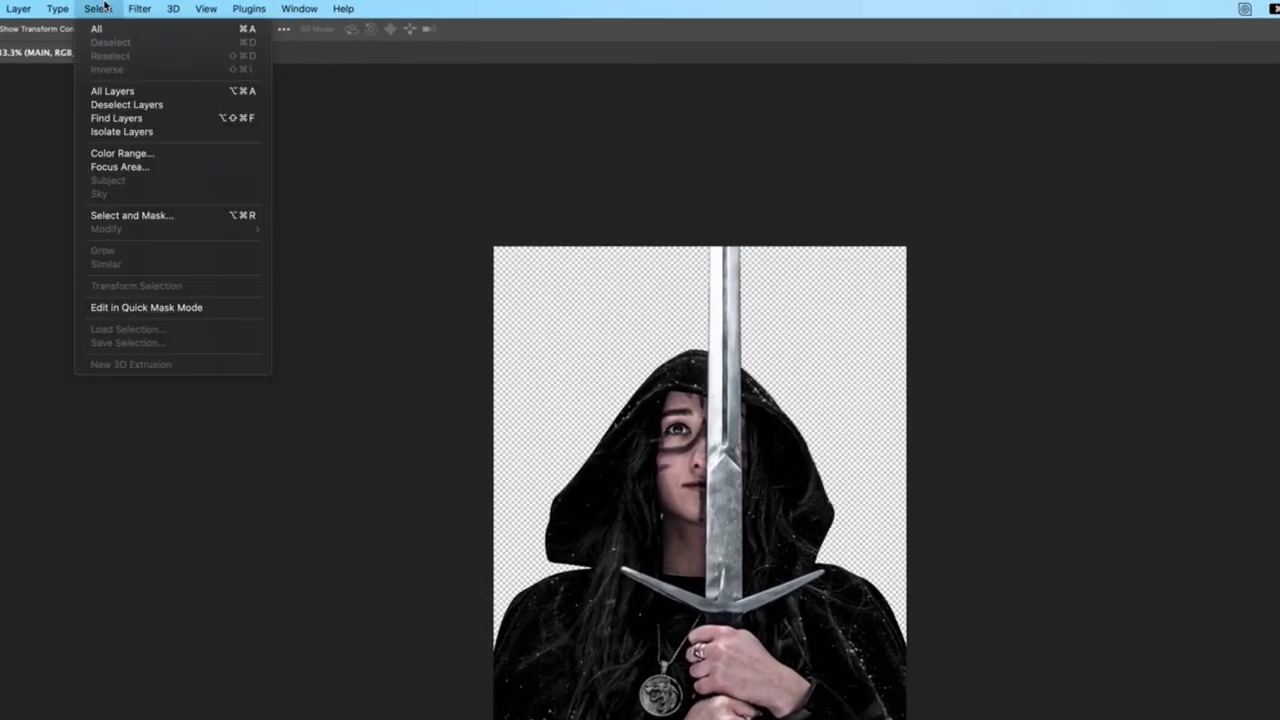
pyautogui.click(133, 155)
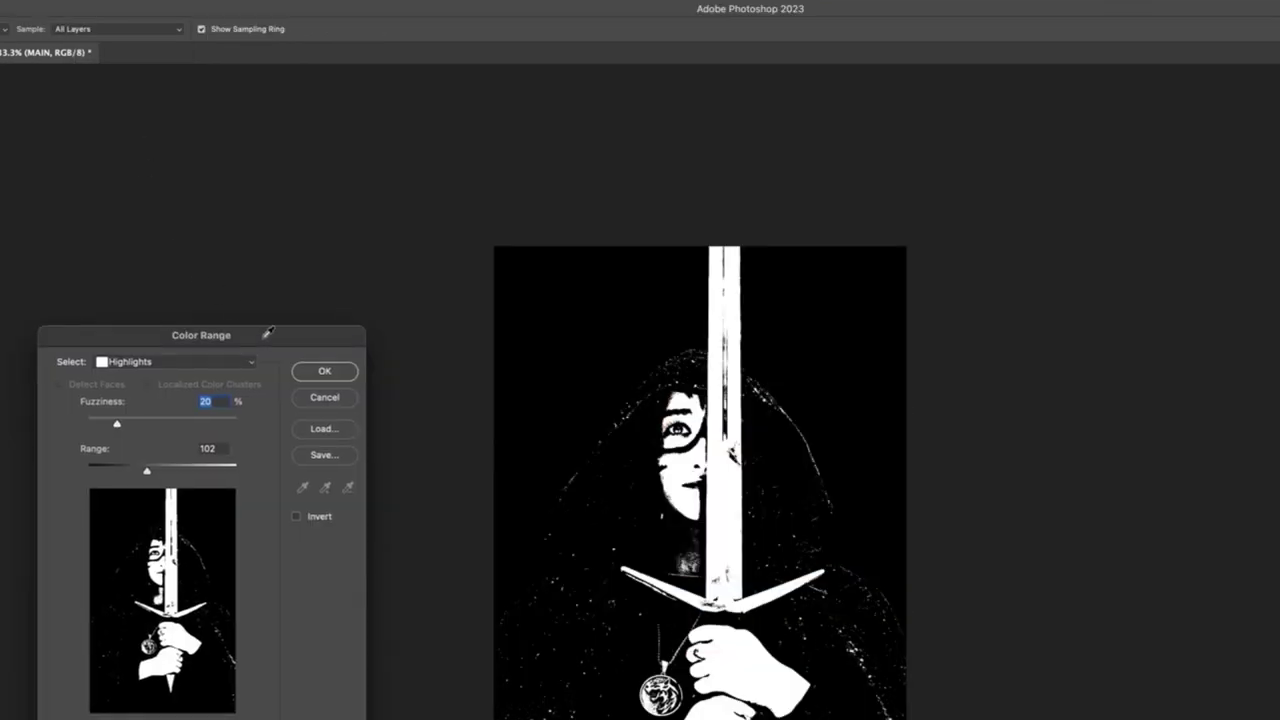
pyautogui.moveTo(268, 332); pyautogui.dragTo(393, 301)
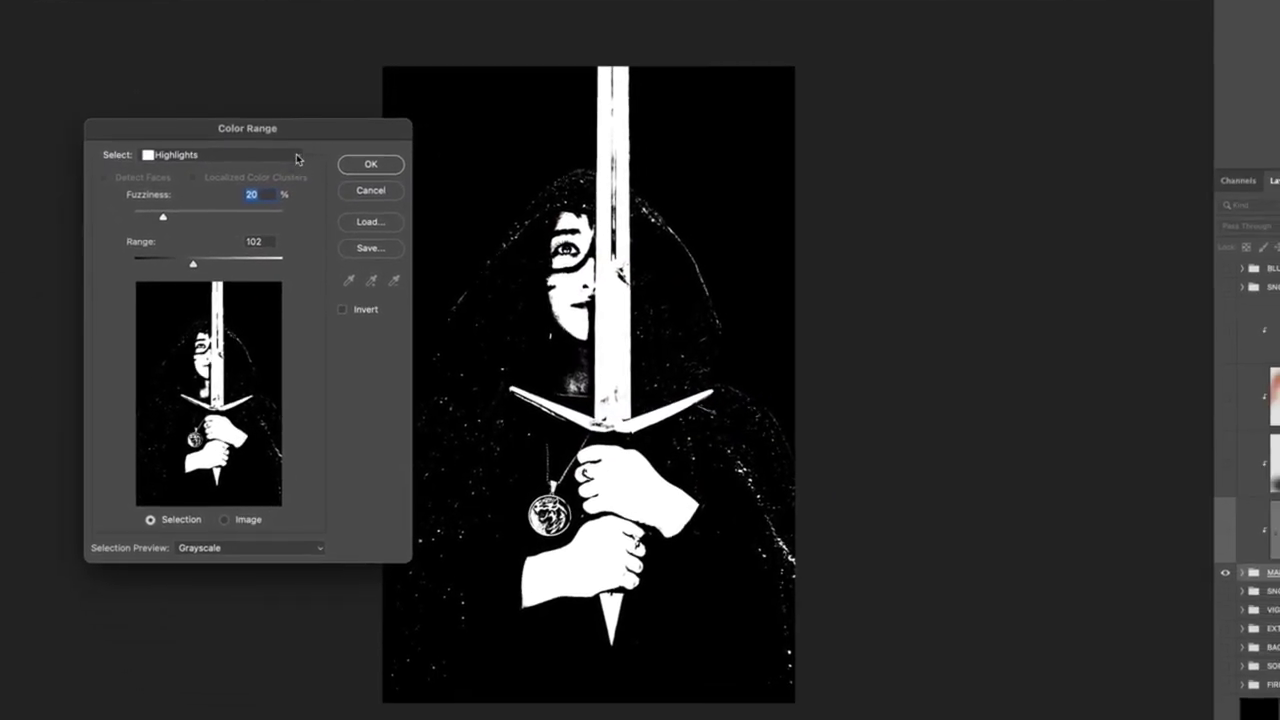
pyautogui.click(407, 339)
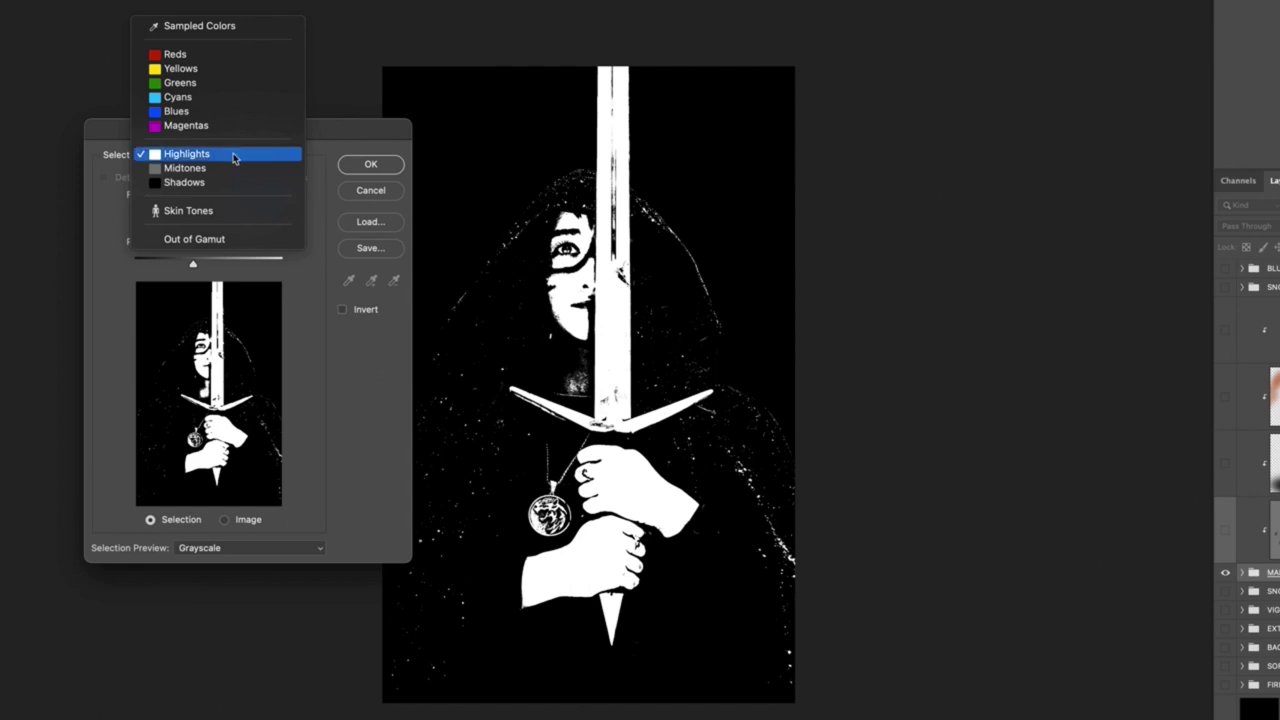
pyautogui.click(320, 135)
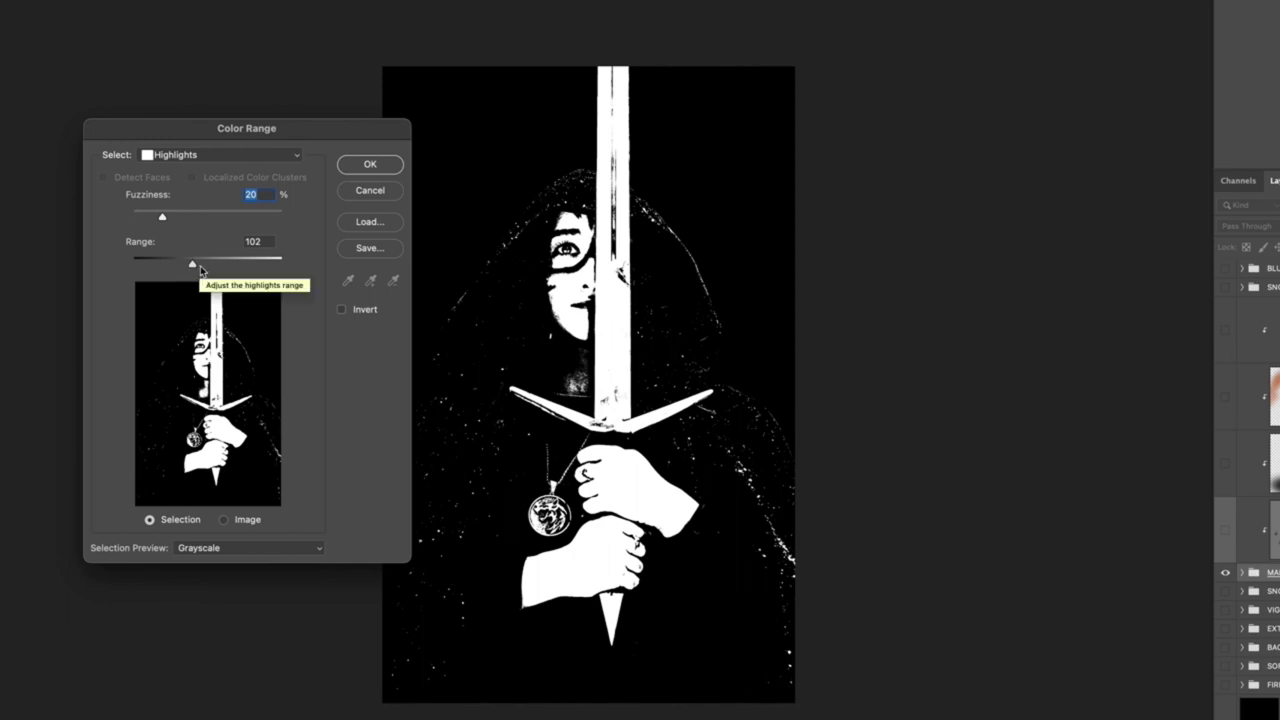
pyautogui.click(193, 264)
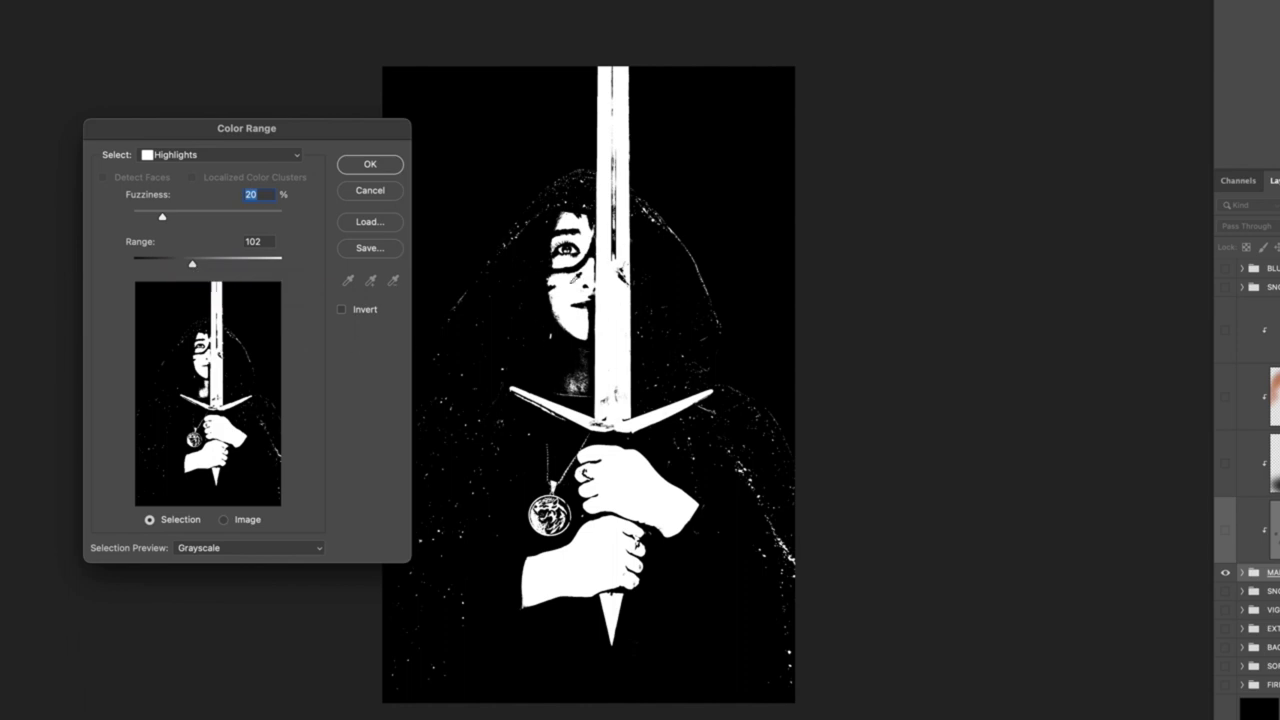
pyautogui.click(369, 166)
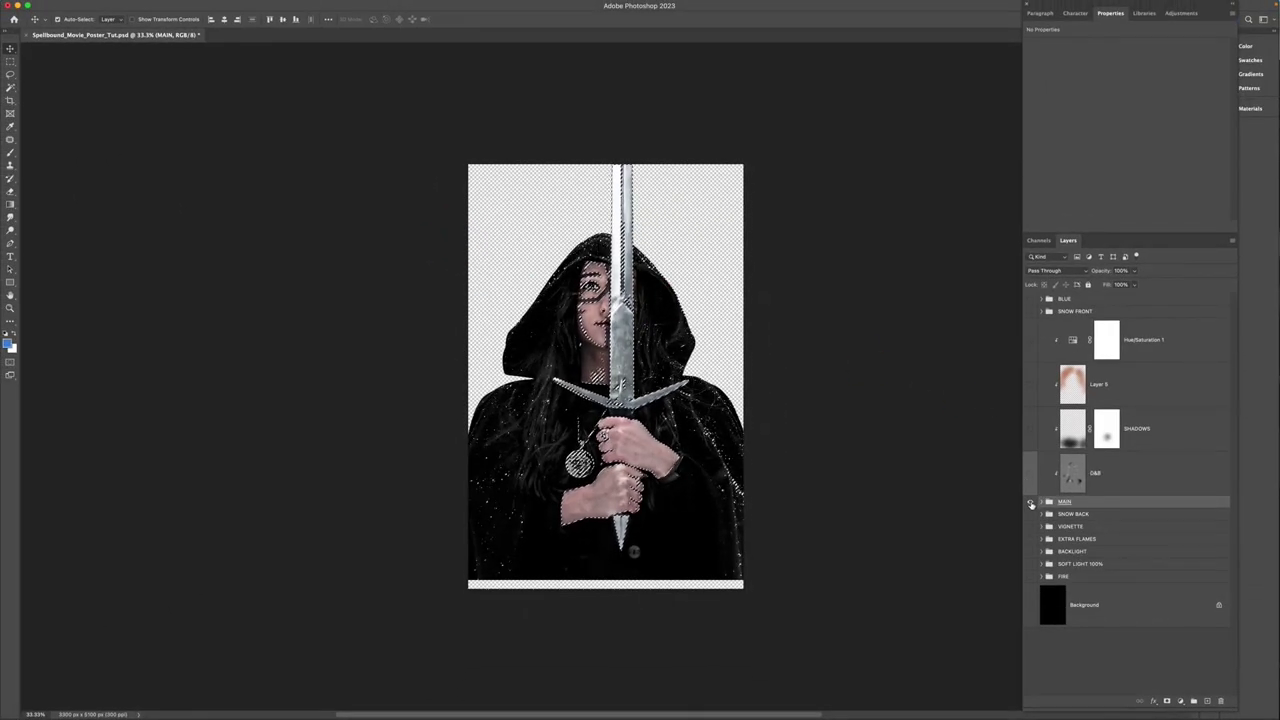
# Show all layers again and add a Gradient Map adjustment above the BLUE group
pyautogui.keyDown('alt'); pyautogui.click(1030, 502); pyautogui.keyUp('alt')
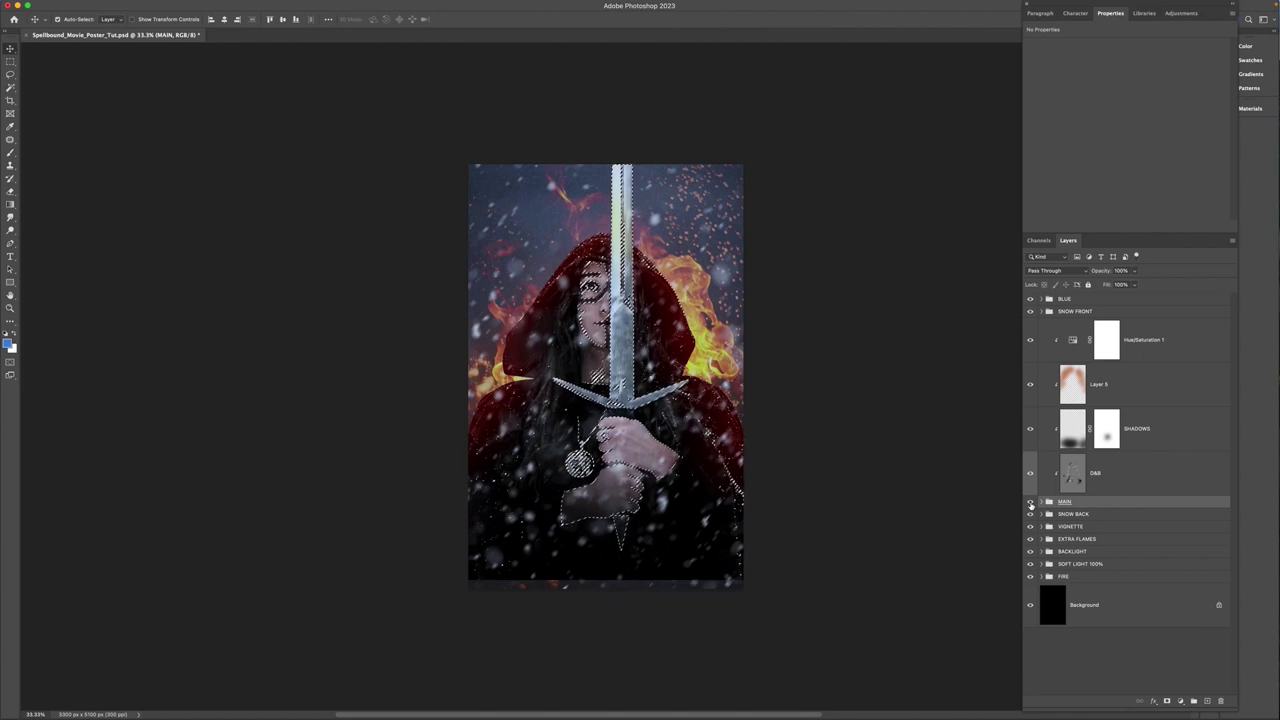
pyautogui.click(1122, 300)
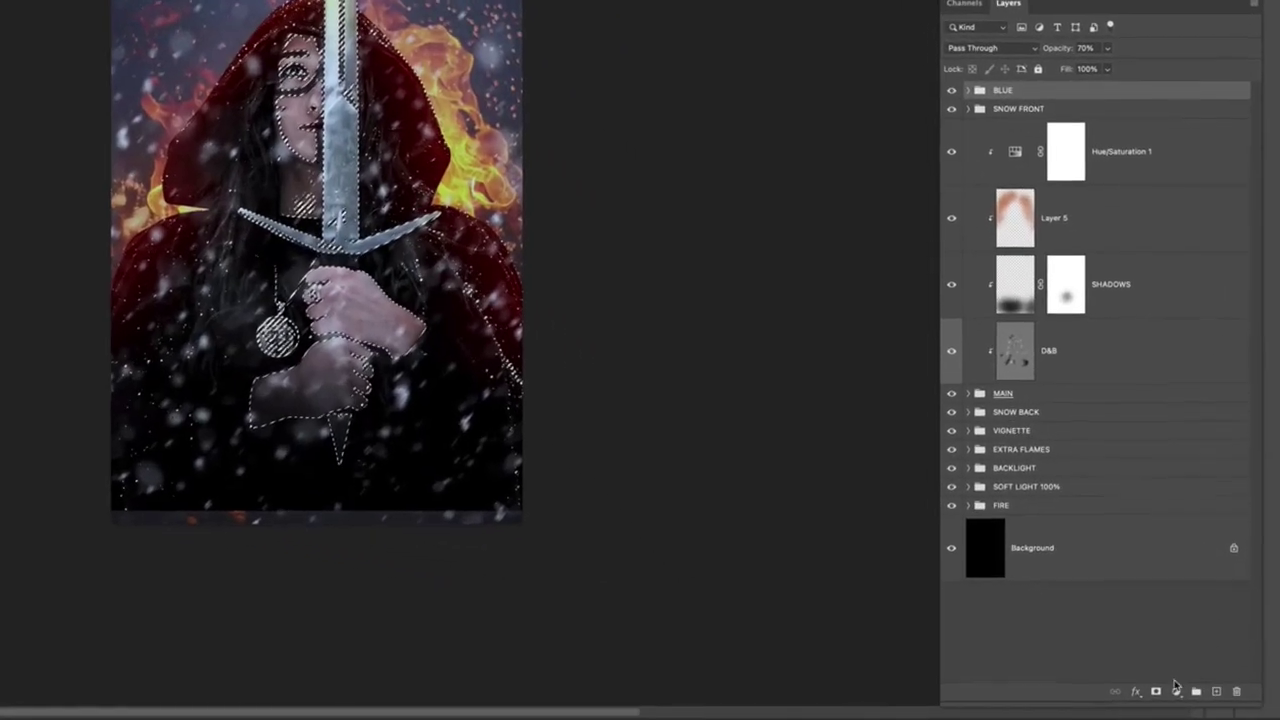
pyautogui.click(1178, 697)
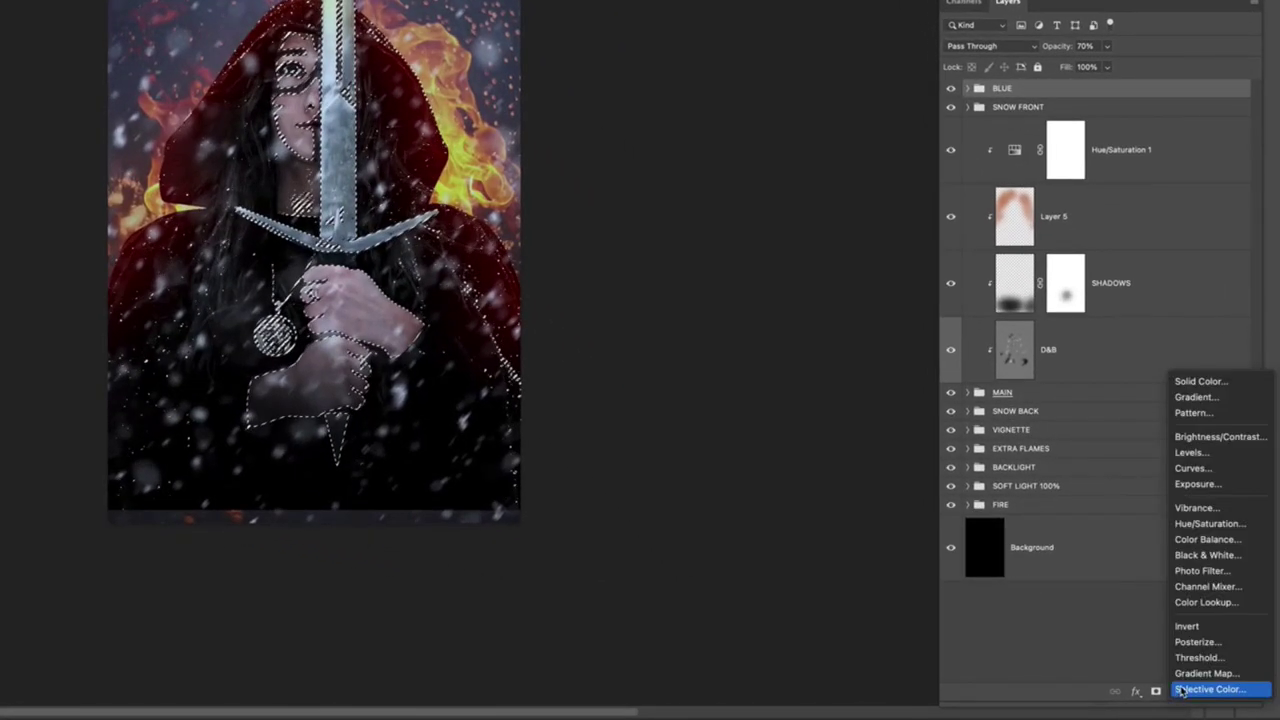
pyautogui.click(1185, 673)
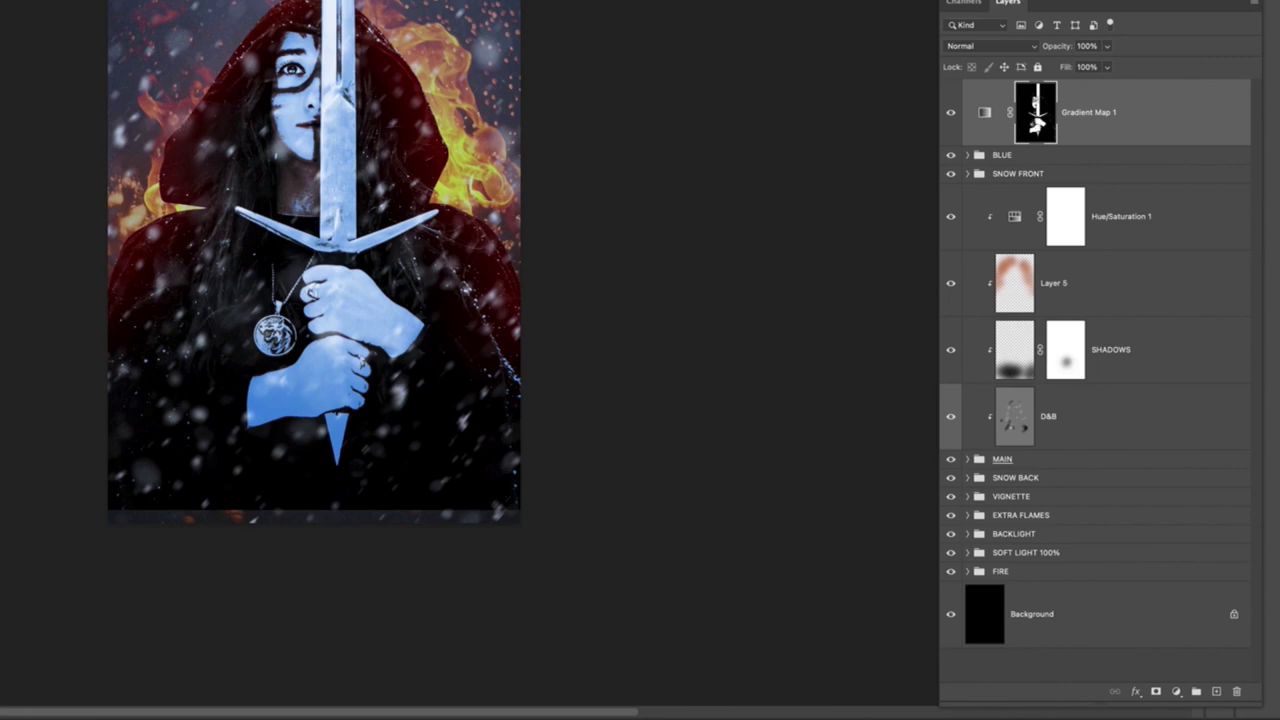
# Set Gradient Map 1's stops to #00a8ff on the left and #ff7800 on the right
pyautogui.click(1089, 0)
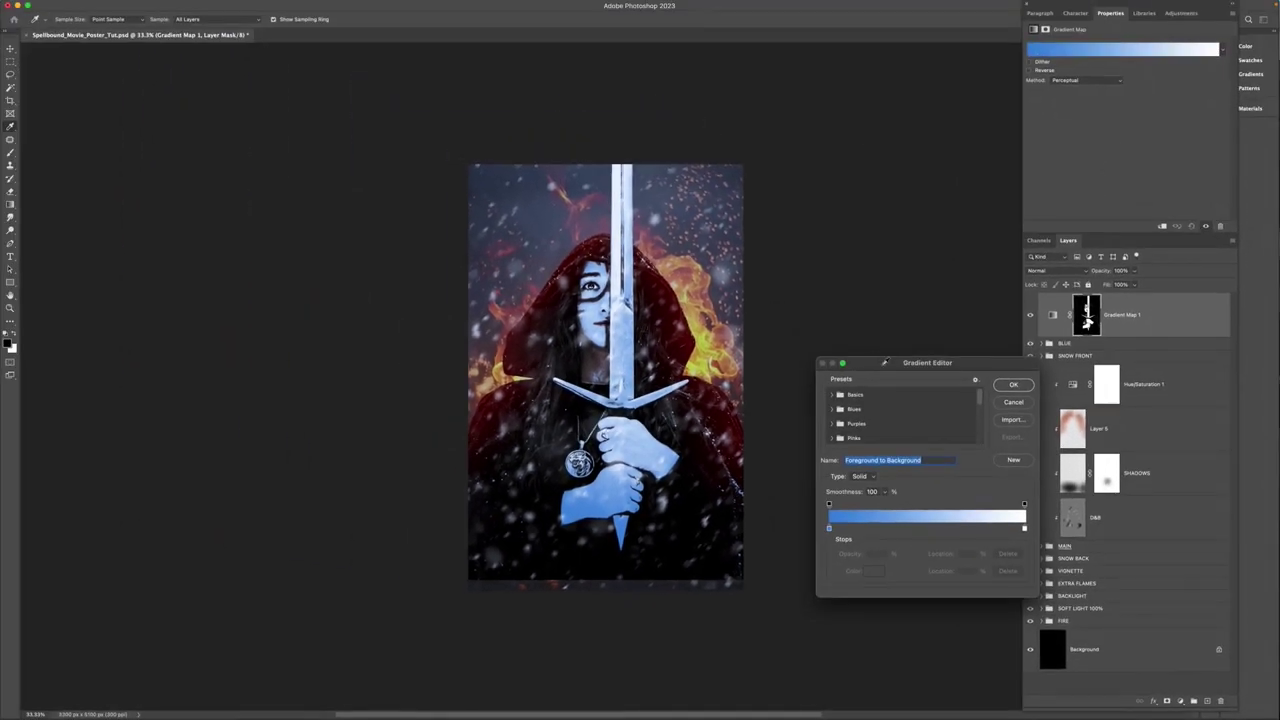
pyautogui.moveTo(884, 362); pyautogui.dragTo(762, 269)
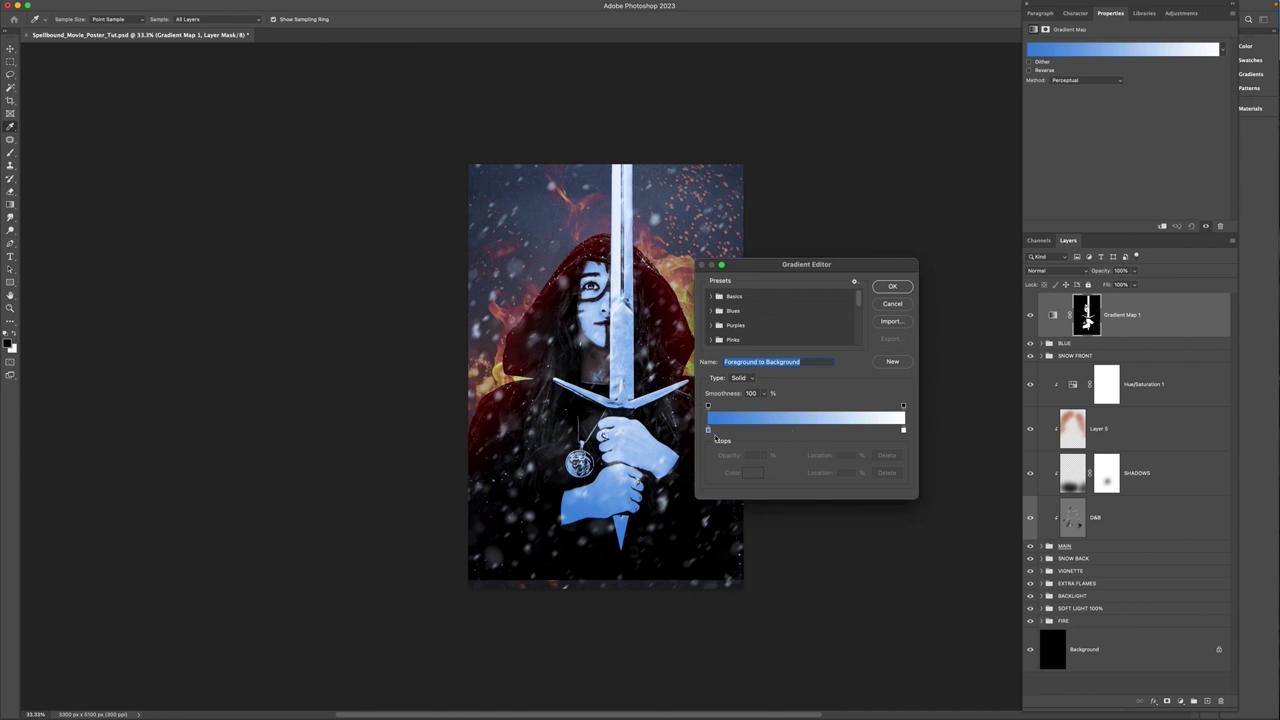
pyautogui.click(708, 430)
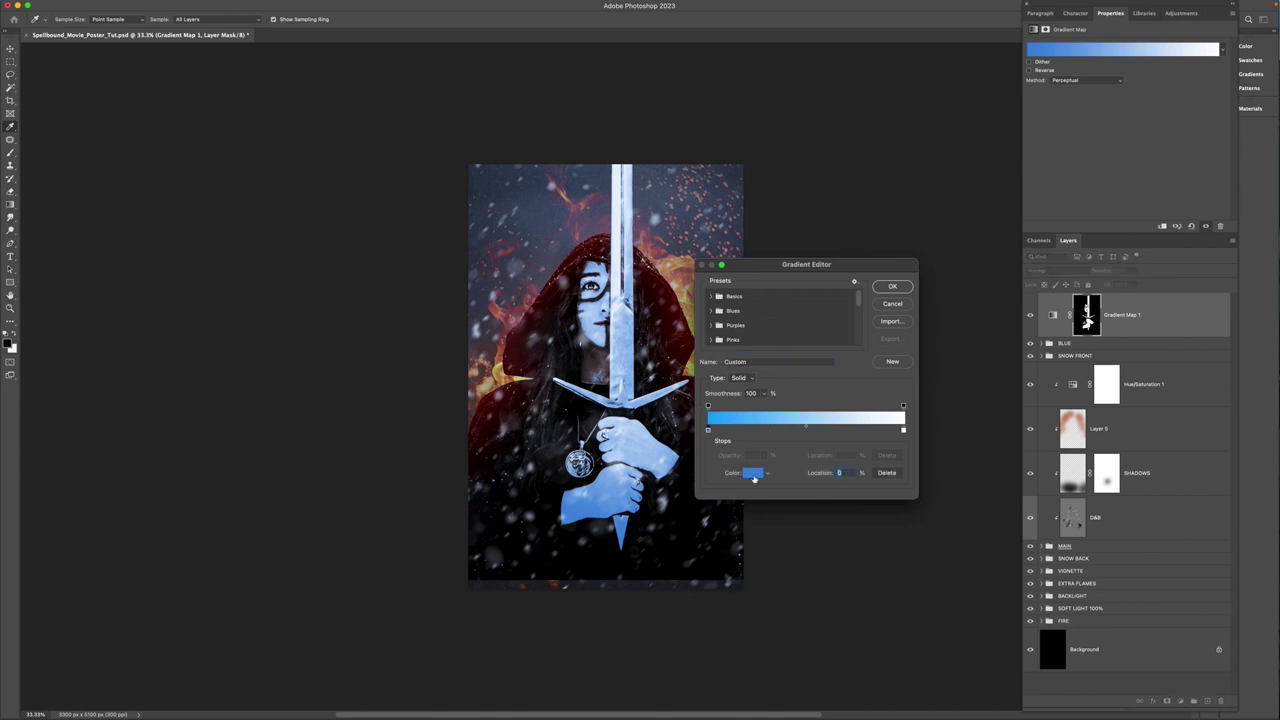
pyautogui.click(755, 476)
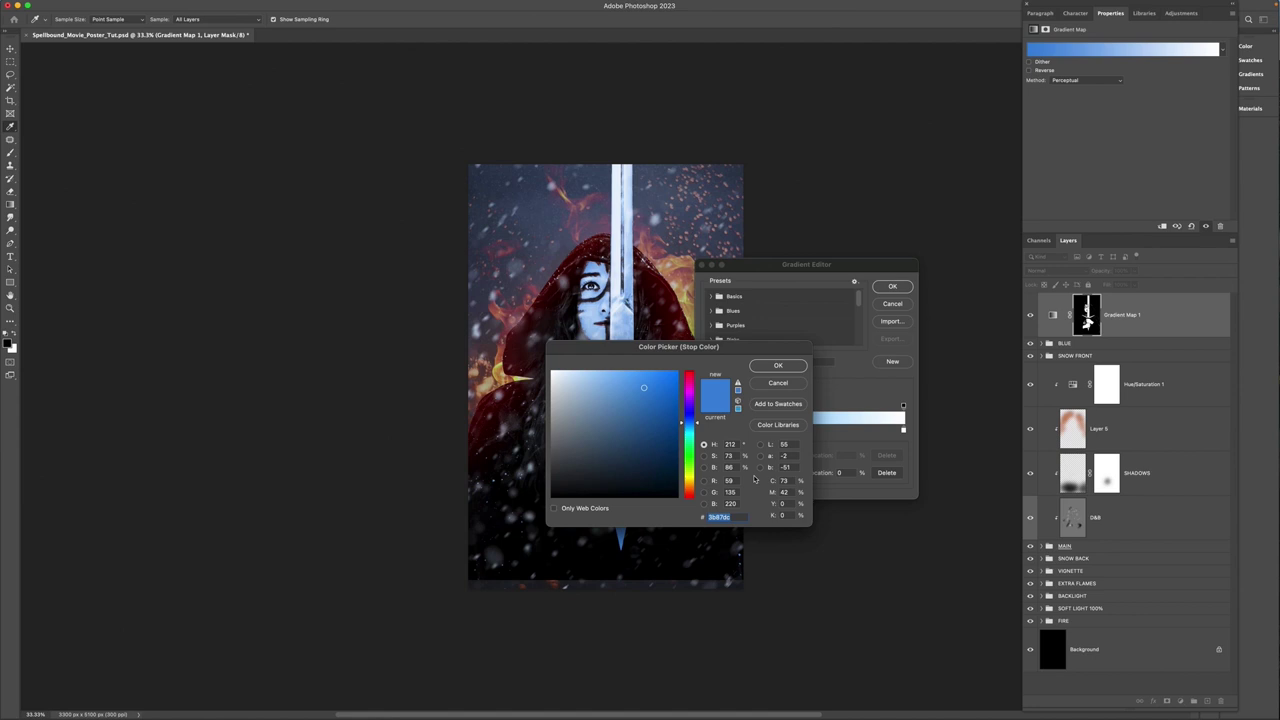
pyautogui.write('00a')
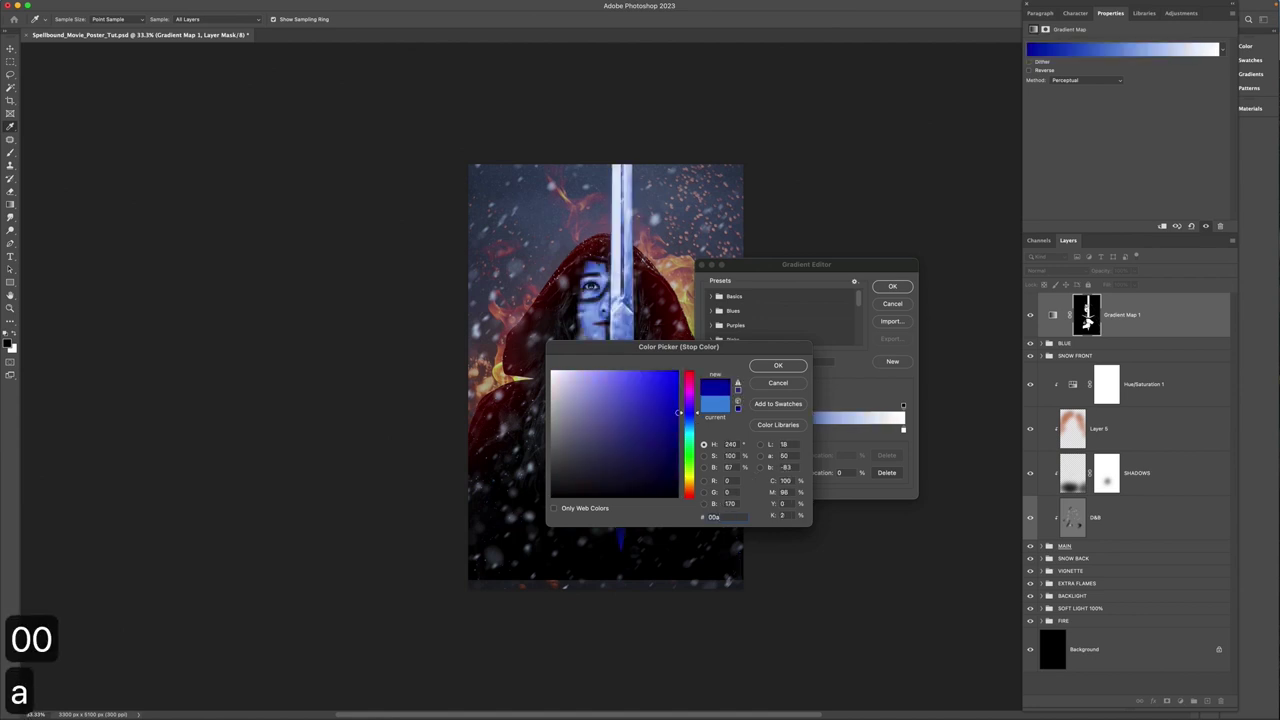
pyautogui.write('8ff')
pyautogui.press('Return')
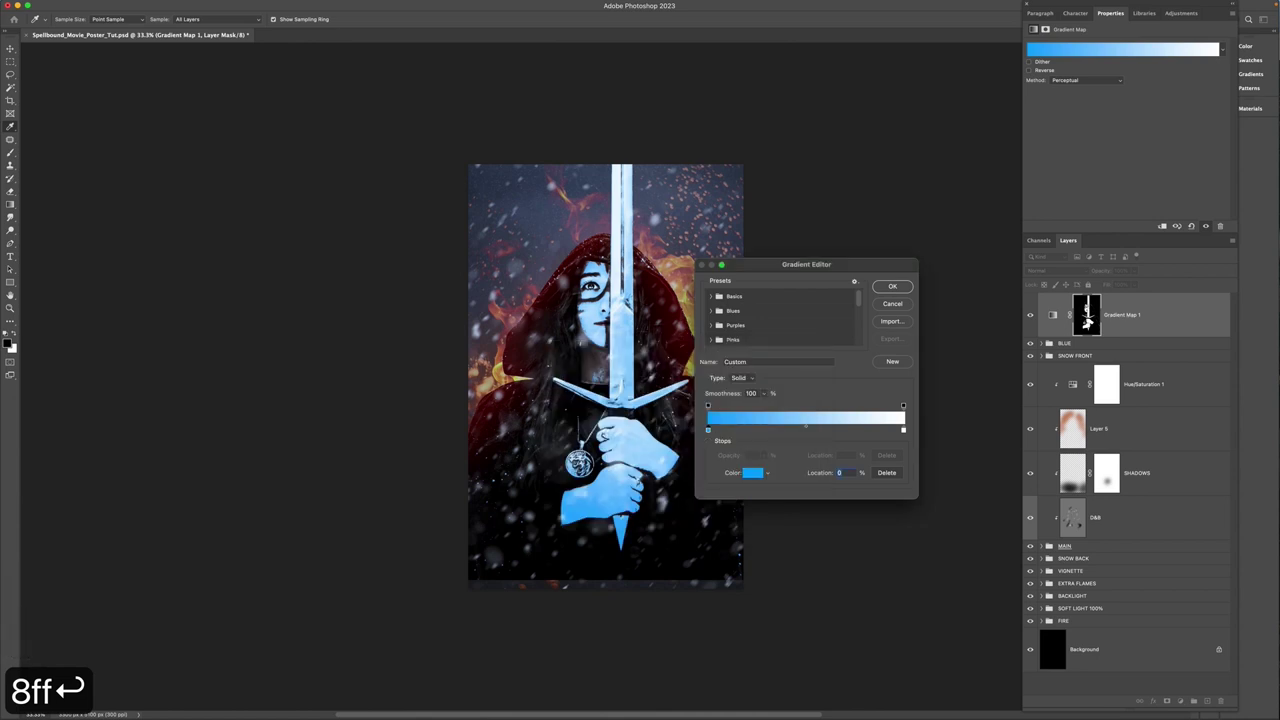
pyautogui.click(903, 431)
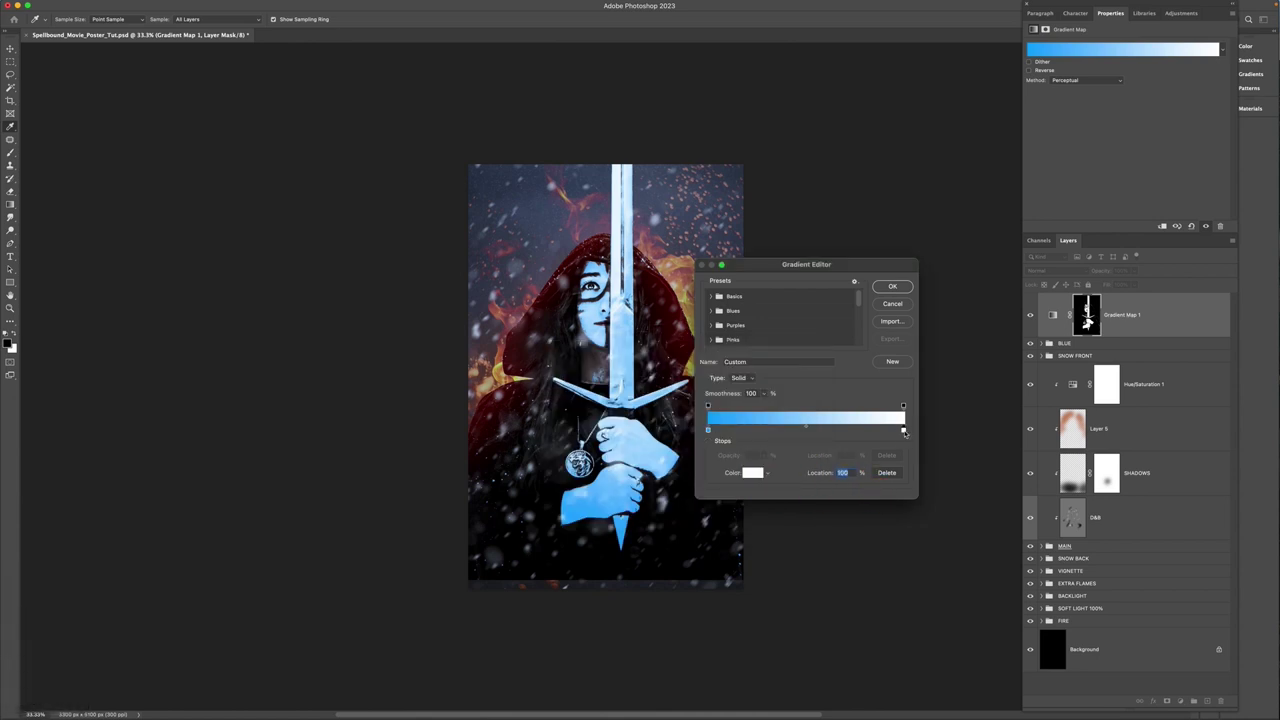
pyautogui.click(753, 474)
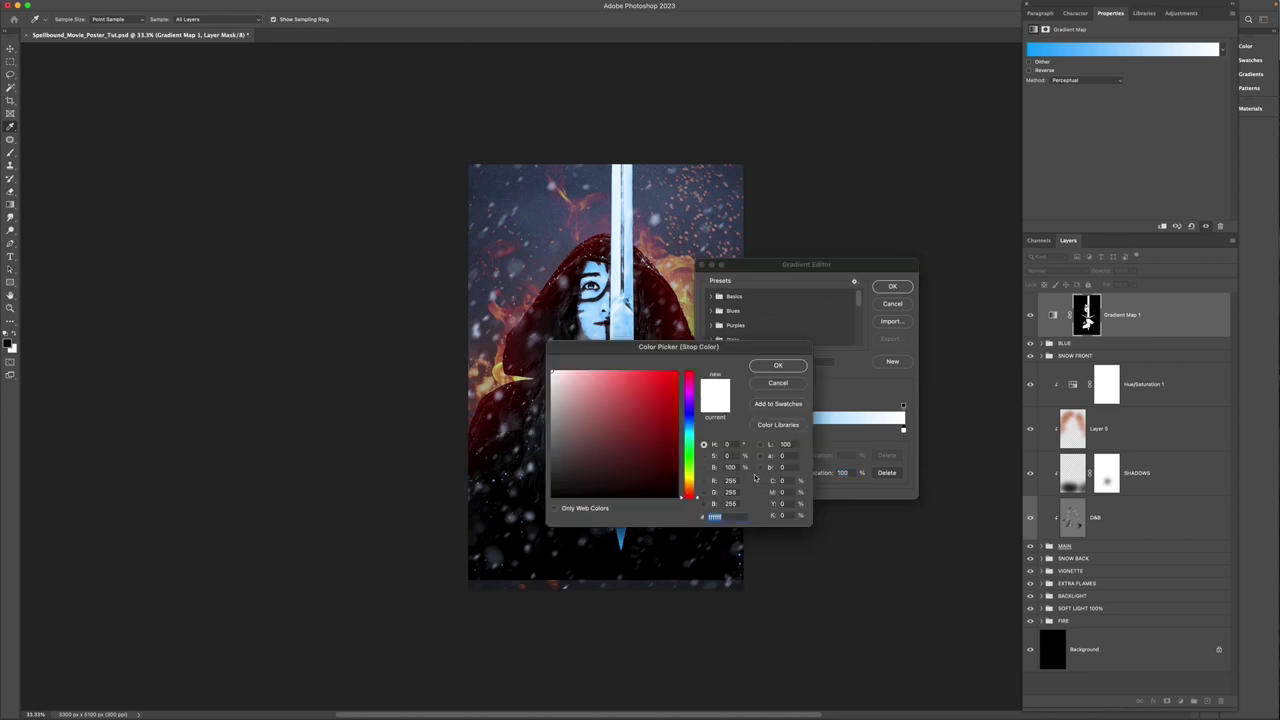
pyautogui.write('ff7800')
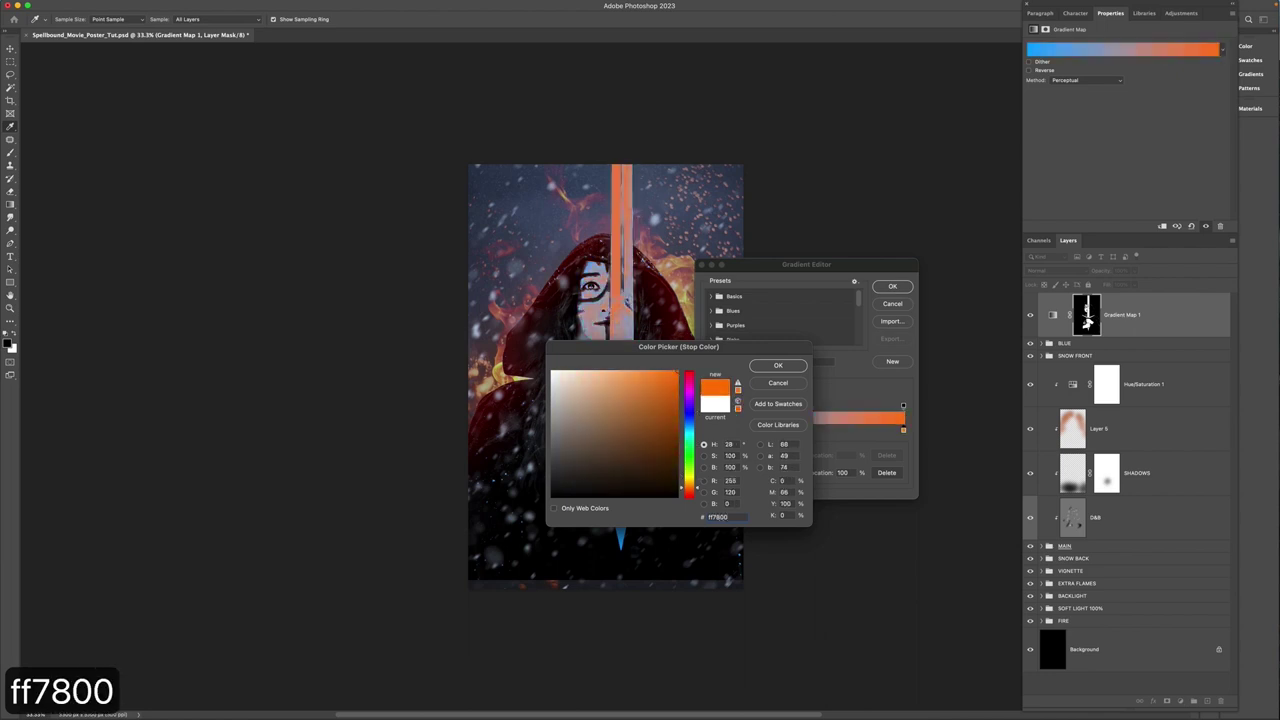
pyautogui.press('Return')
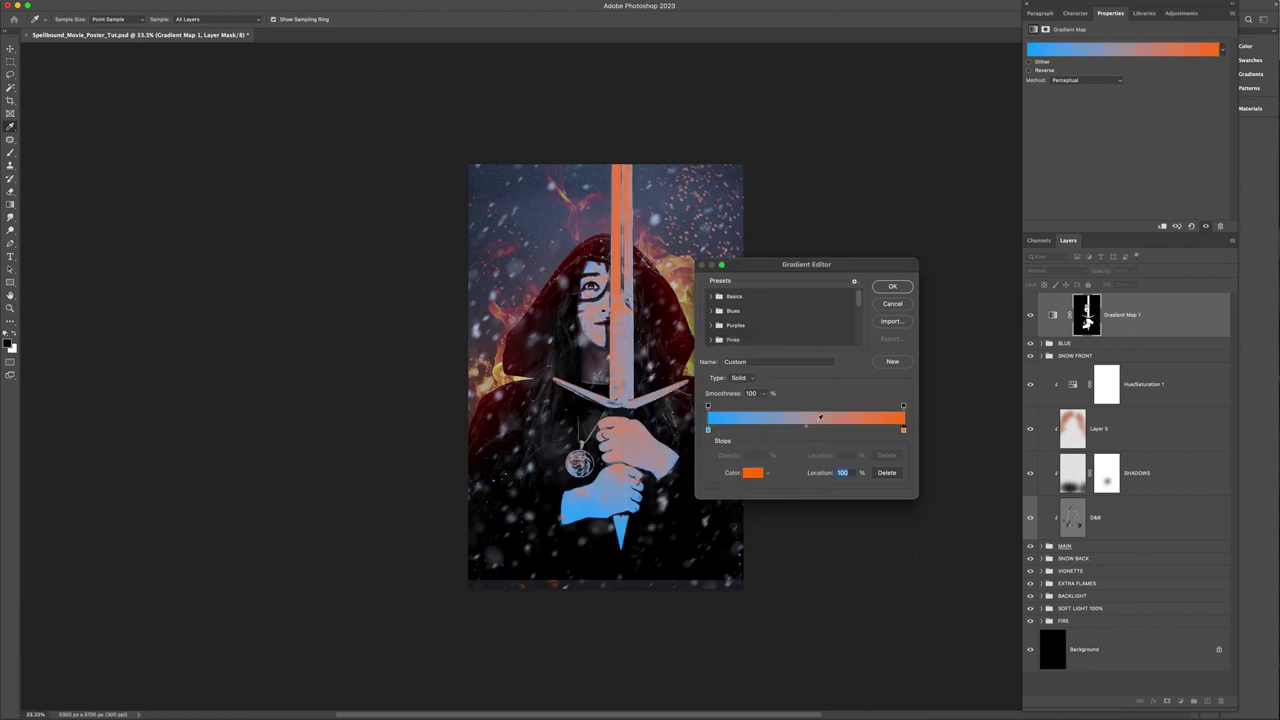
pyautogui.click(893, 288)
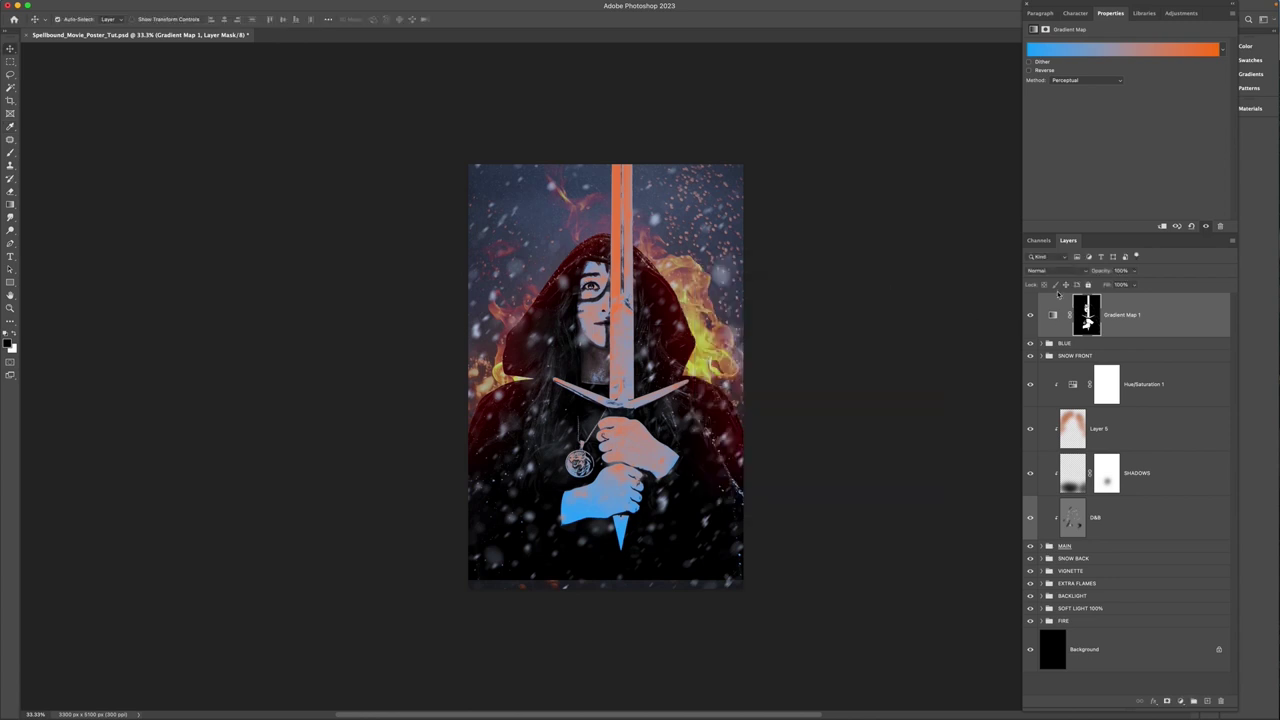
# Blend Gradient Map 1 with Multiply and duplicate it
pyautogui.click(1047, 271)
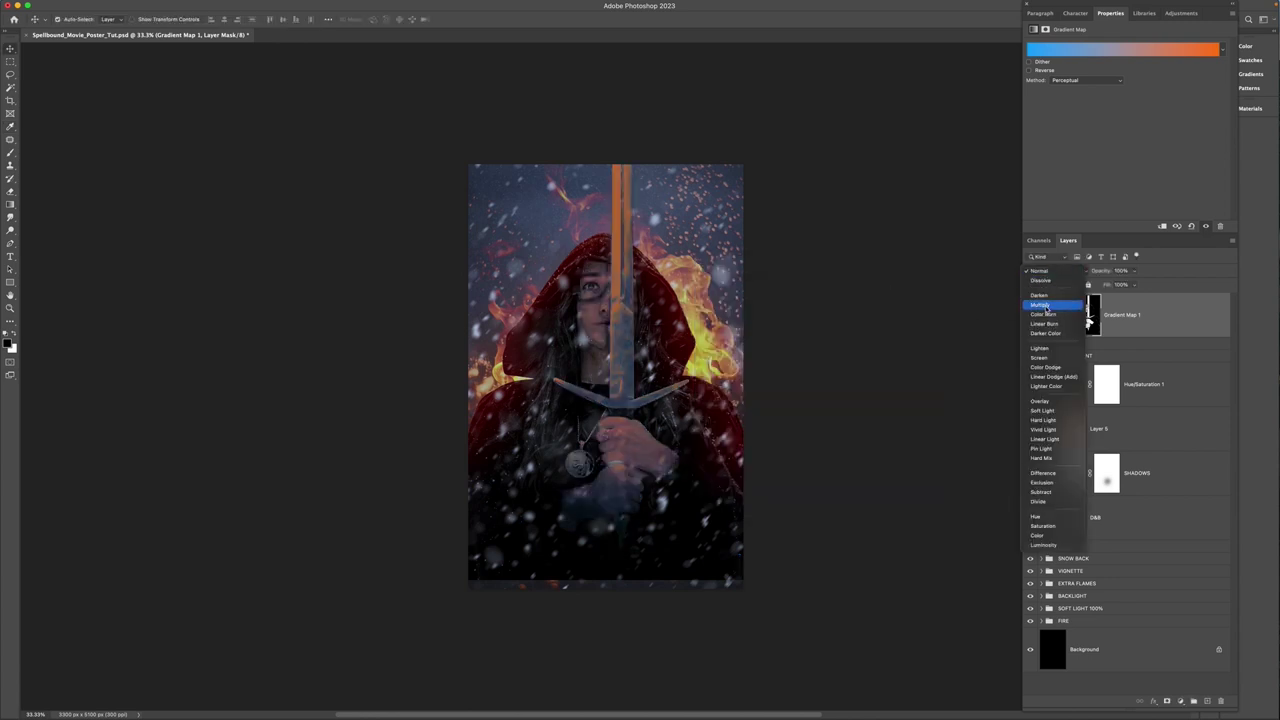
pyautogui.click(1046, 308)
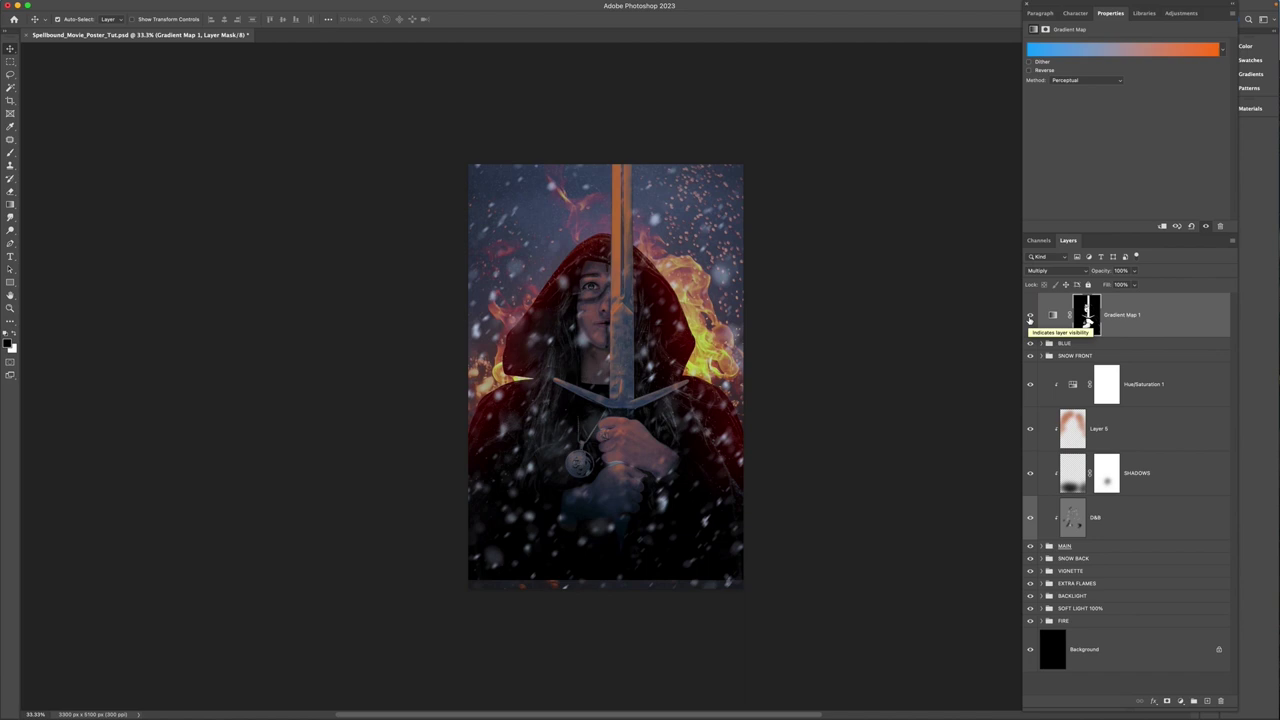
pyautogui.press('v')
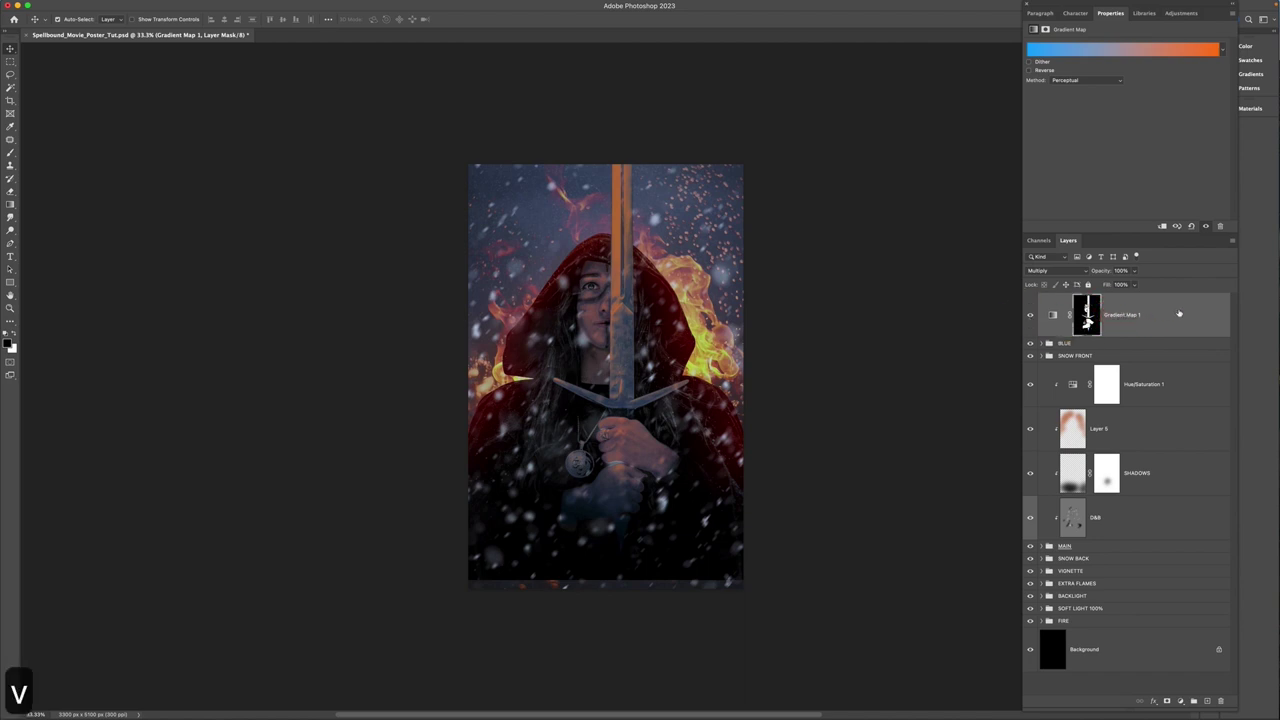
pyautogui.press('super+j')
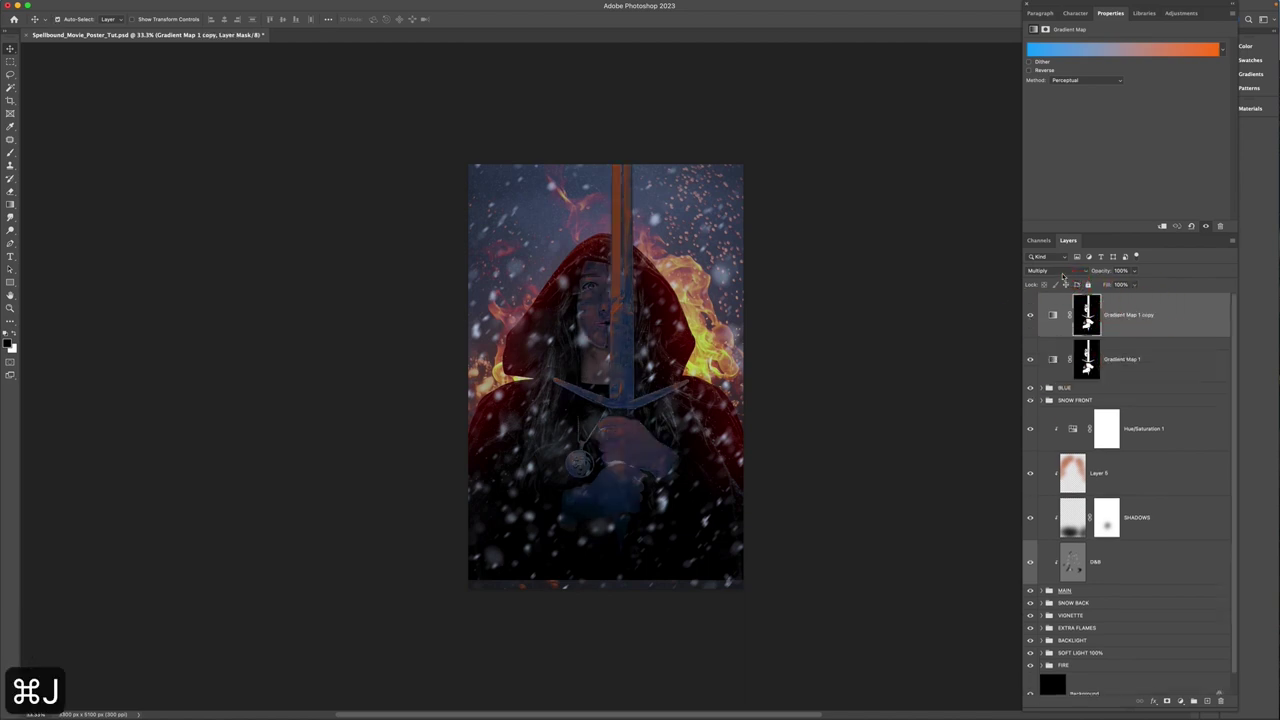
# Set the Gradient Map 1 copy to Divide at 50% opacity, then select both gradient maps
pyautogui.click(1058, 272)
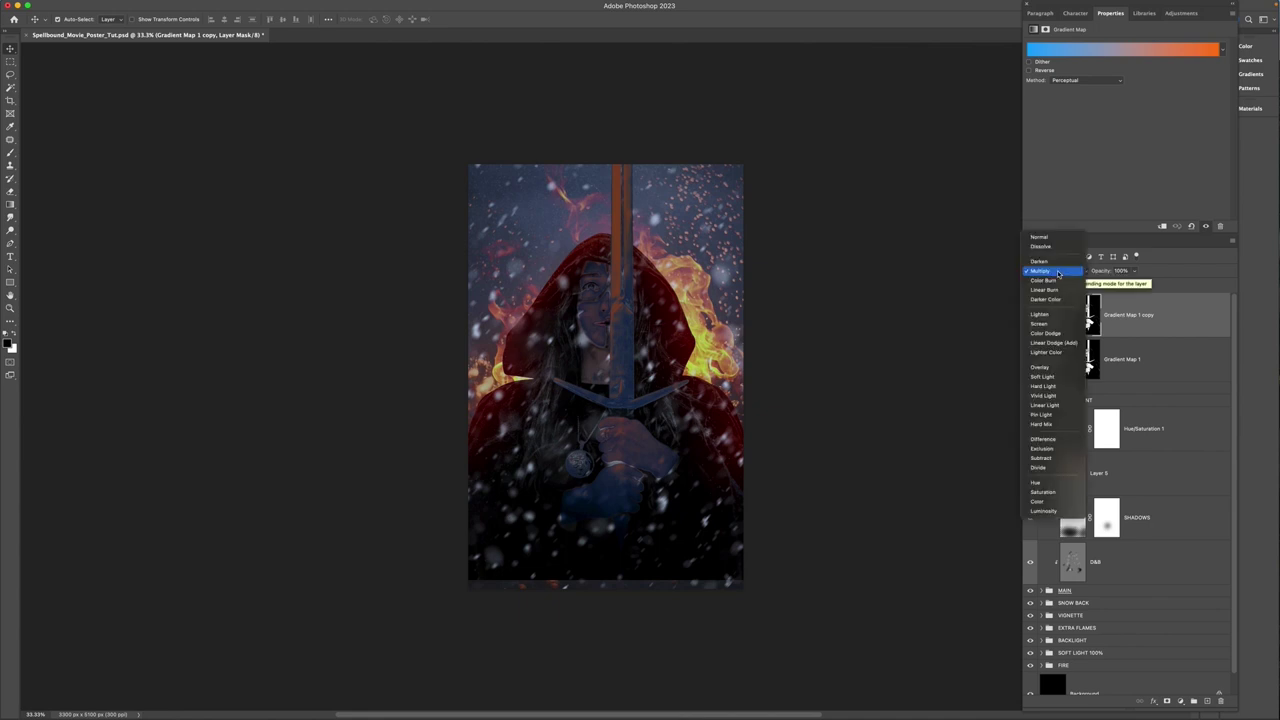
pyautogui.click(1052, 469)
pyautogui.press('v')
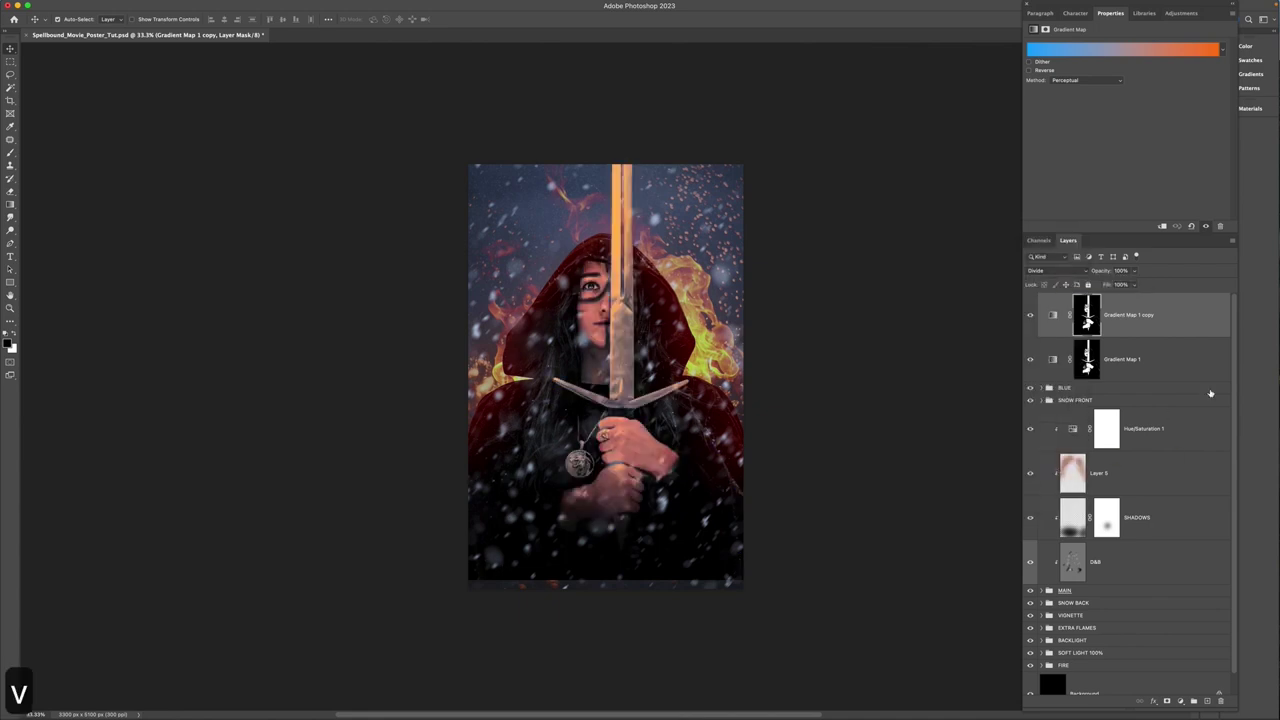
pyautogui.press('5')
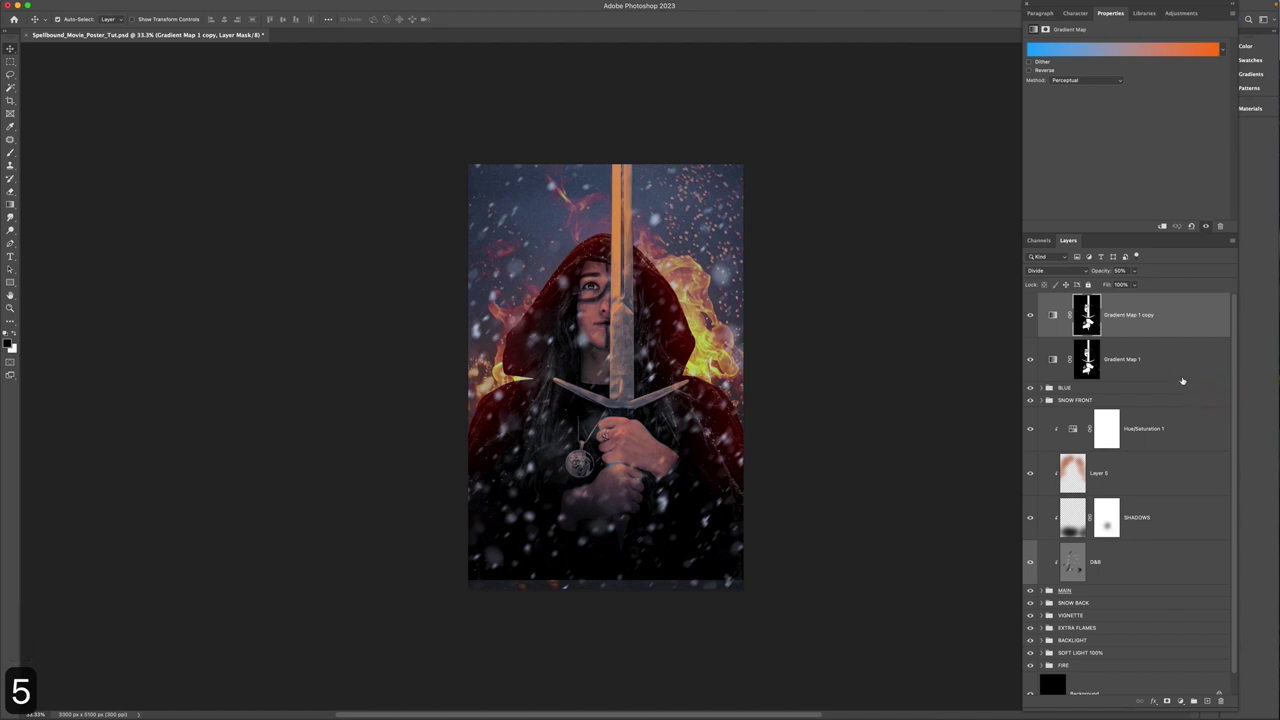
pyautogui.keyDown('shift'); pyautogui.click(1166, 364); pyautogui.keyUp('shift')
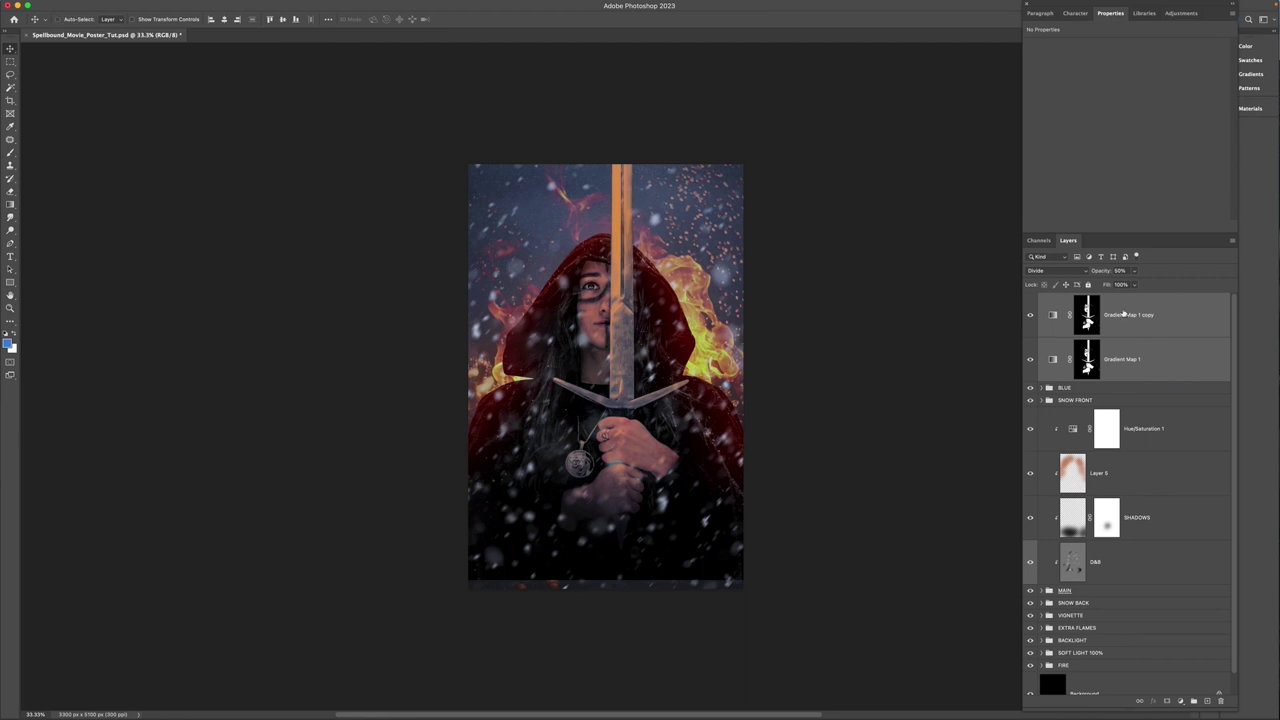
# Group the two gradient maps as 'GEL LIGHT' and set the group to 40% opacity
pyautogui.press('super+g')
pyautogui.write('GEL LIGHT')
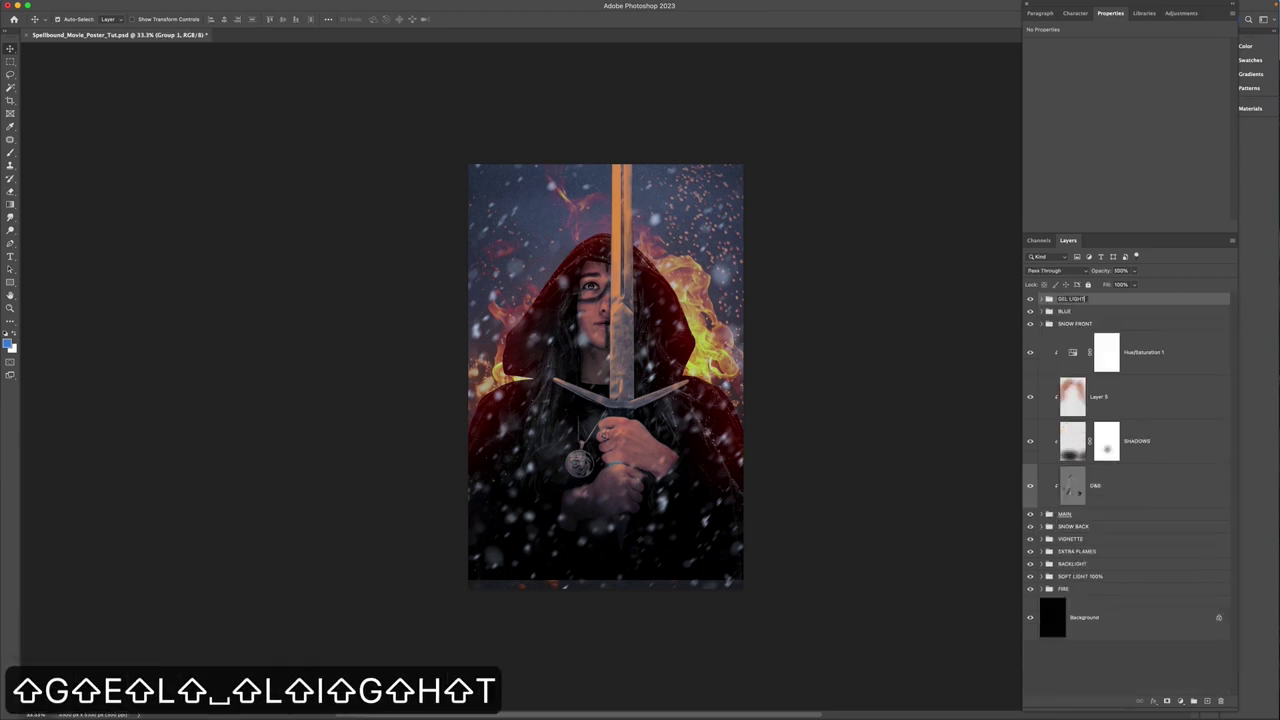
pyautogui.press('Return')
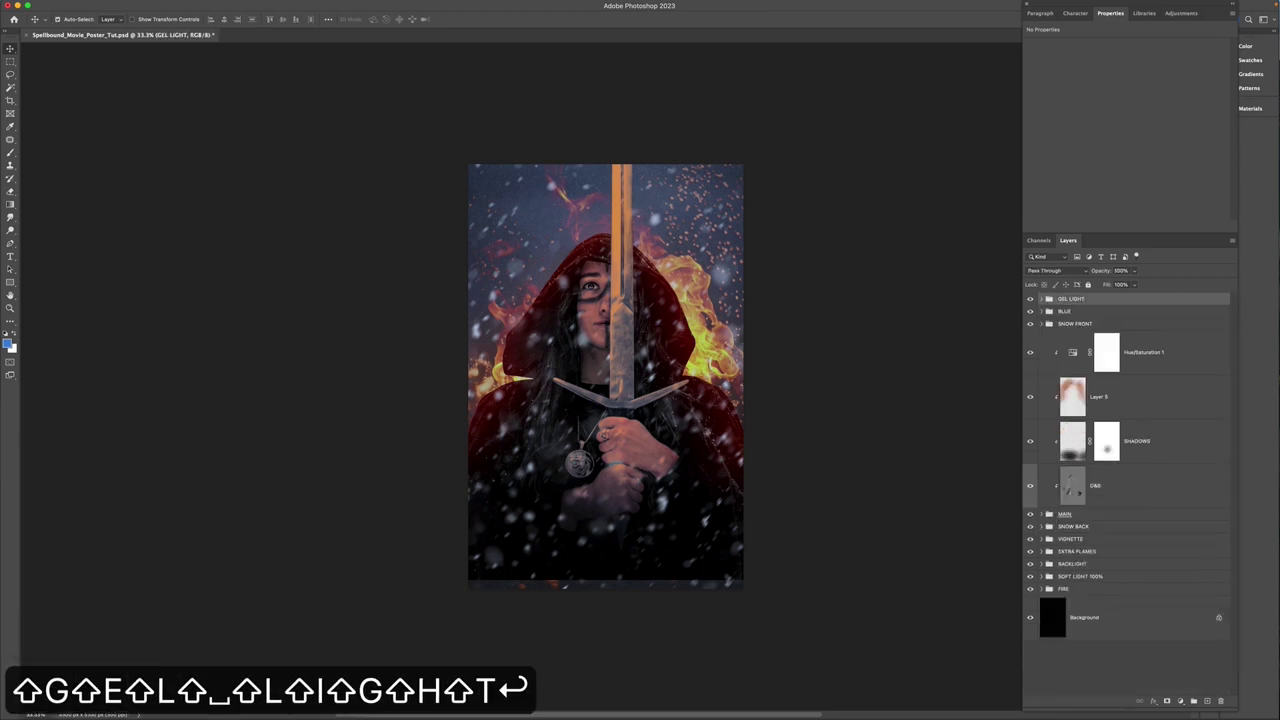
pyautogui.press('v')
pyautogui.press('4')
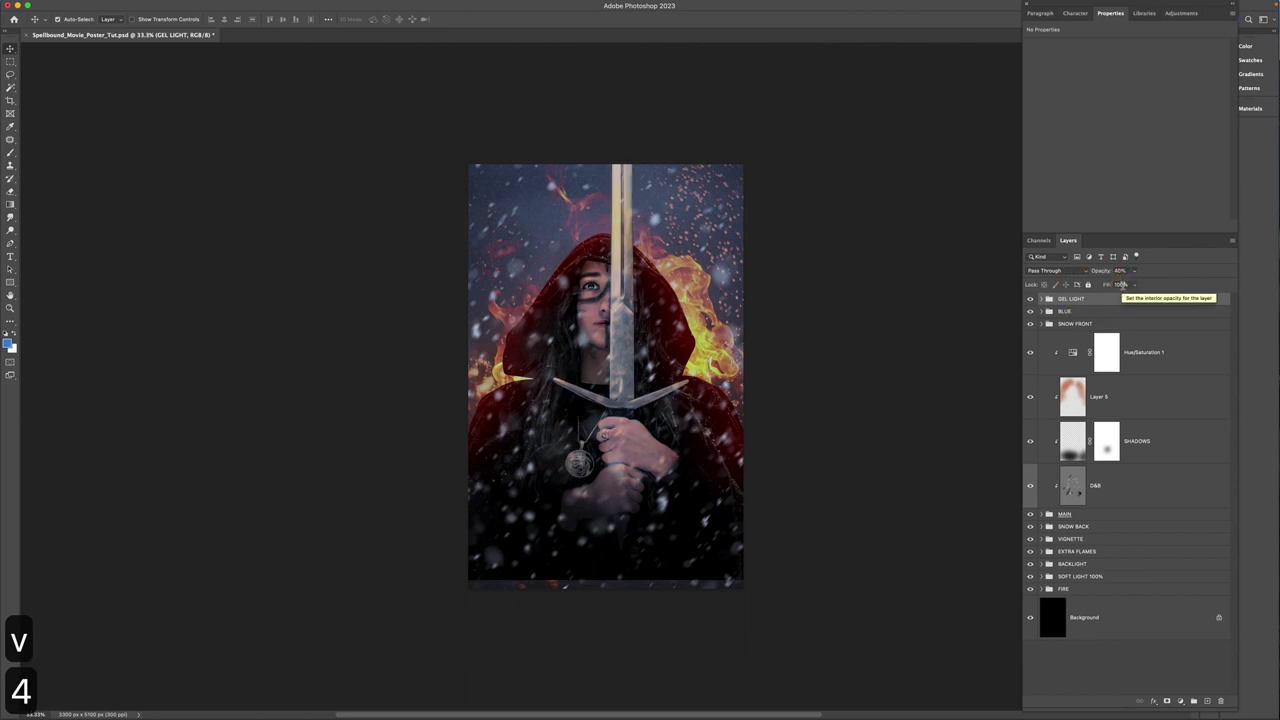
# Toggle GEL LIGHT's visibility to compare the sword glow, then zoom out and back to 50%
pyautogui.click(1030, 300)
pyautogui.click(1030, 300)
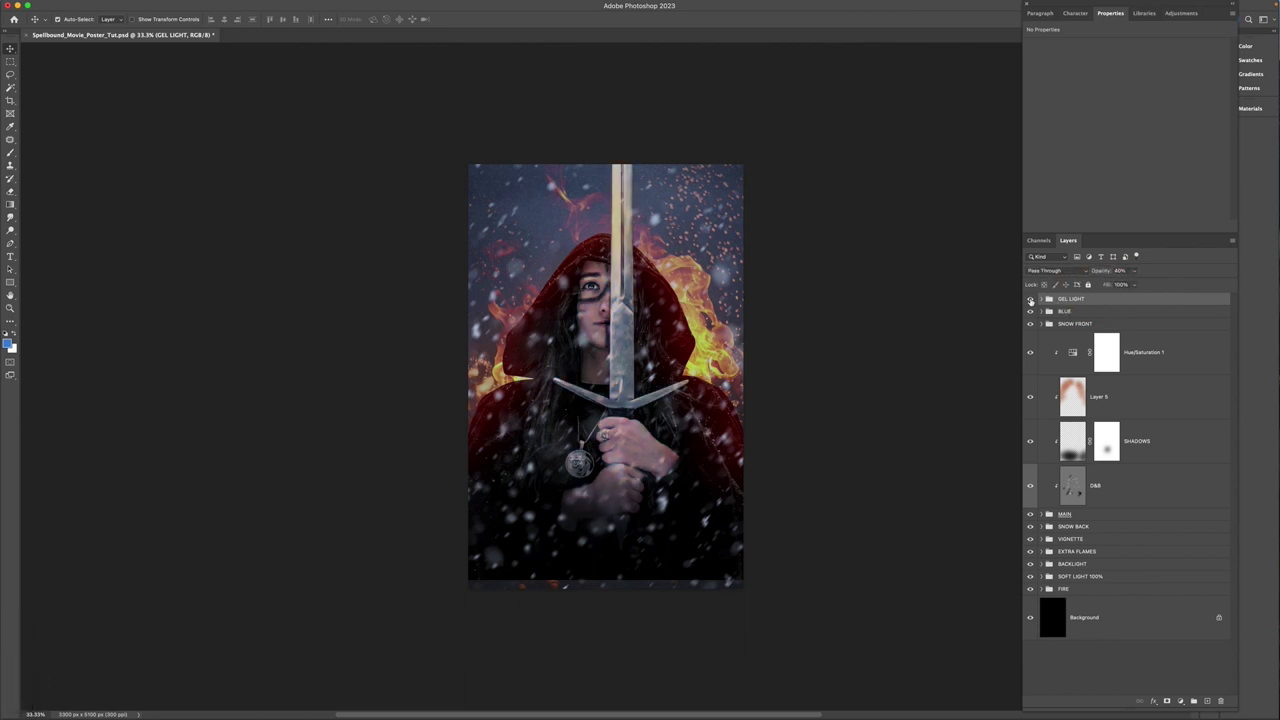
pyautogui.click(1030, 300)
pyautogui.click(1031, 301)
pyautogui.click(1031, 301)
pyautogui.click(1031, 301)
pyautogui.click(1031, 301)
pyautogui.press('super+minus')
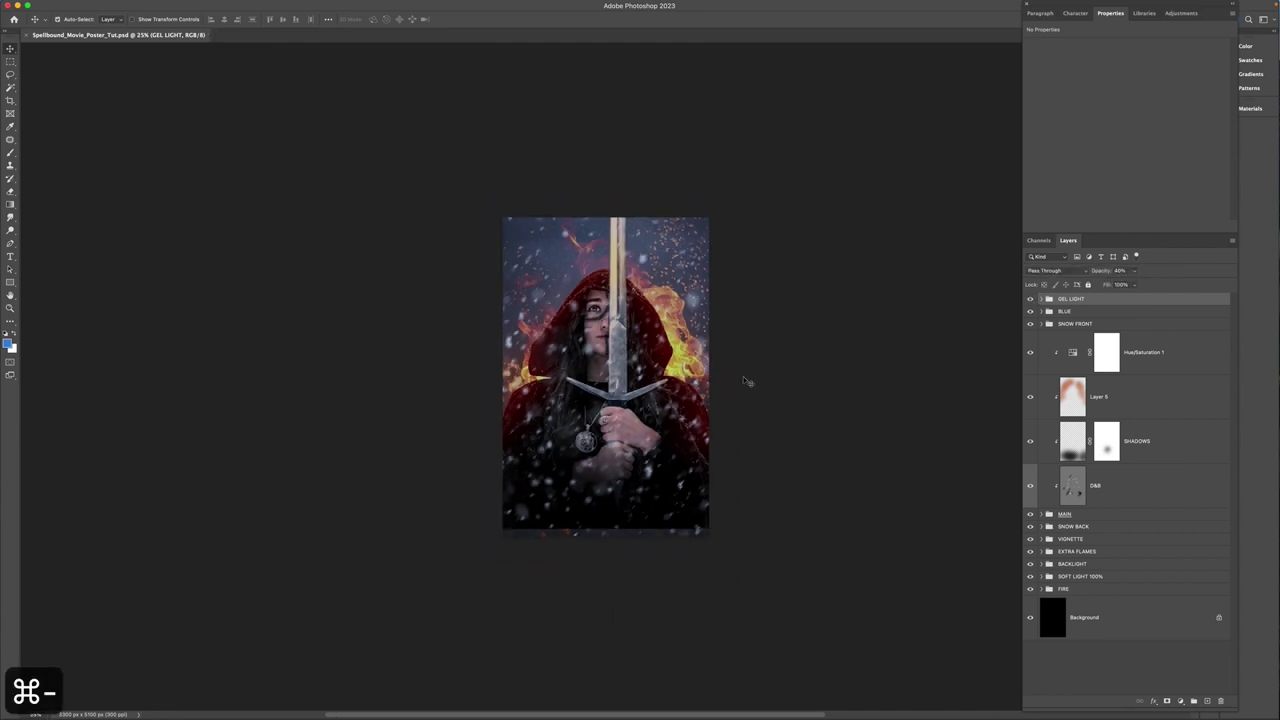
pyautogui.press('super+equal')
pyautogui.press('super+equal')
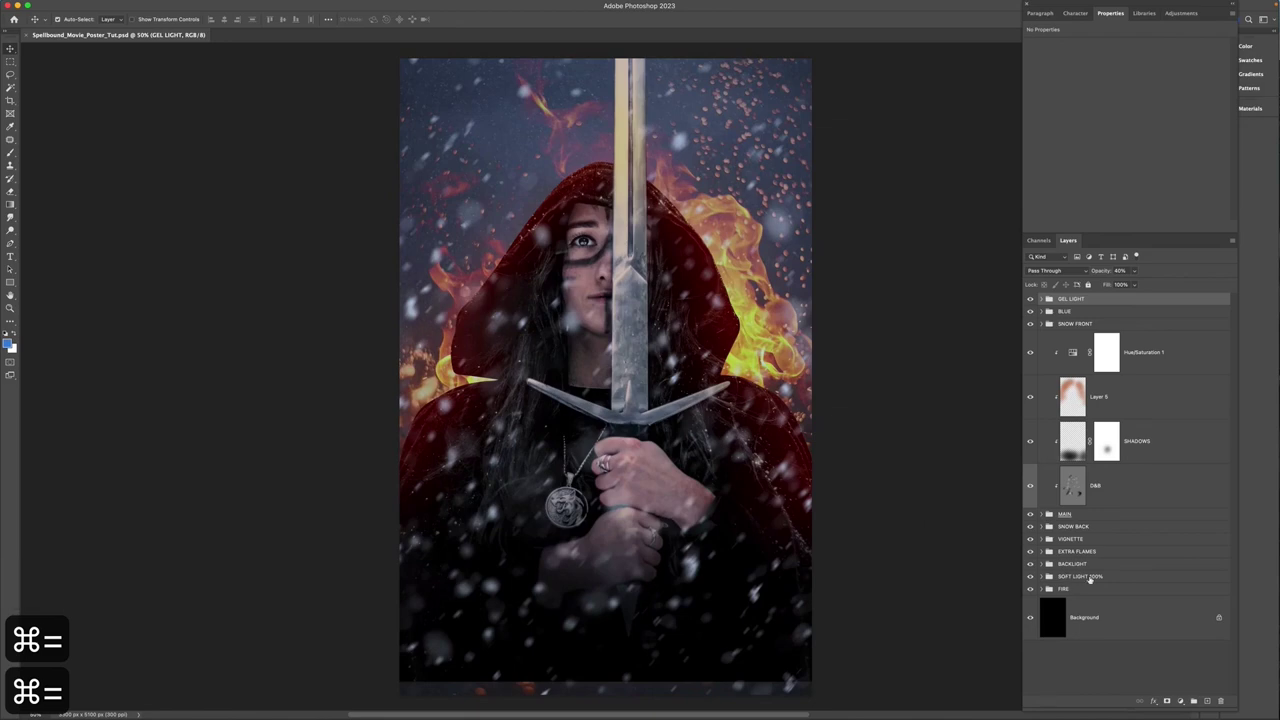
# Duplicate Layer 1 from the SOFT LIGHT 100% group and move the copy to the top of the stack
pyautogui.click(1088, 577)
pyautogui.click(1043, 577)
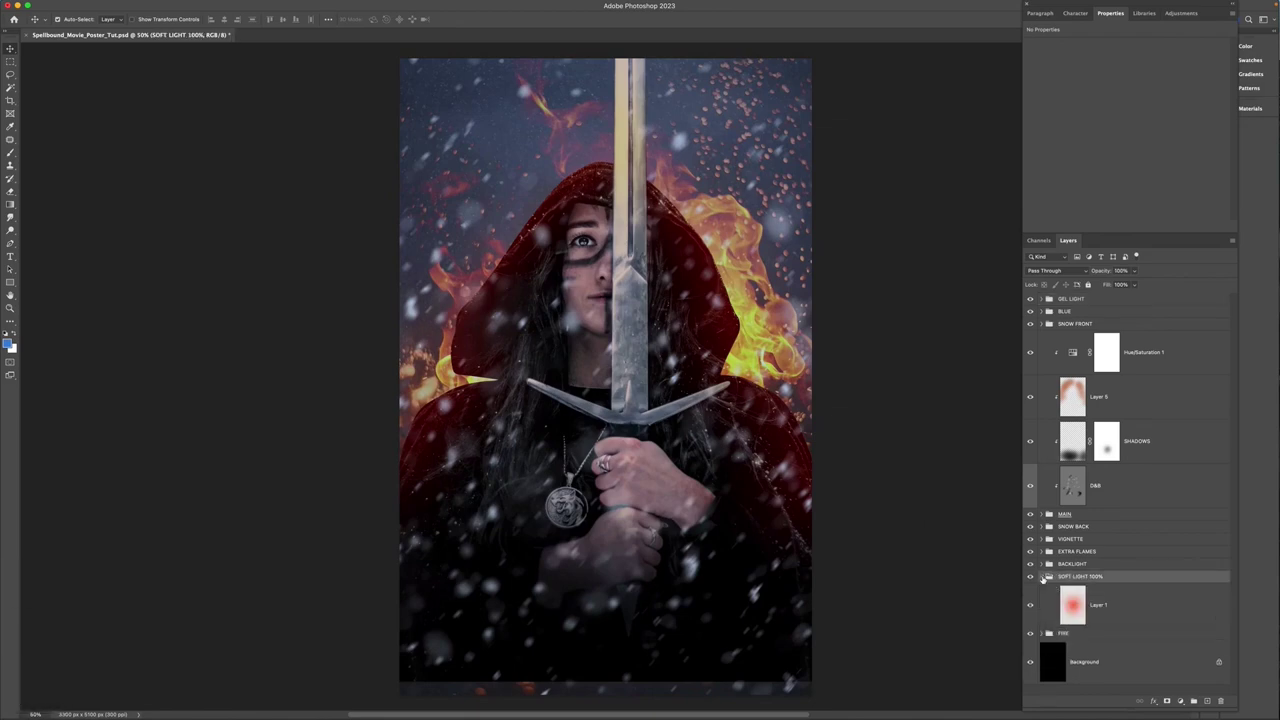
pyautogui.click(1106, 612)
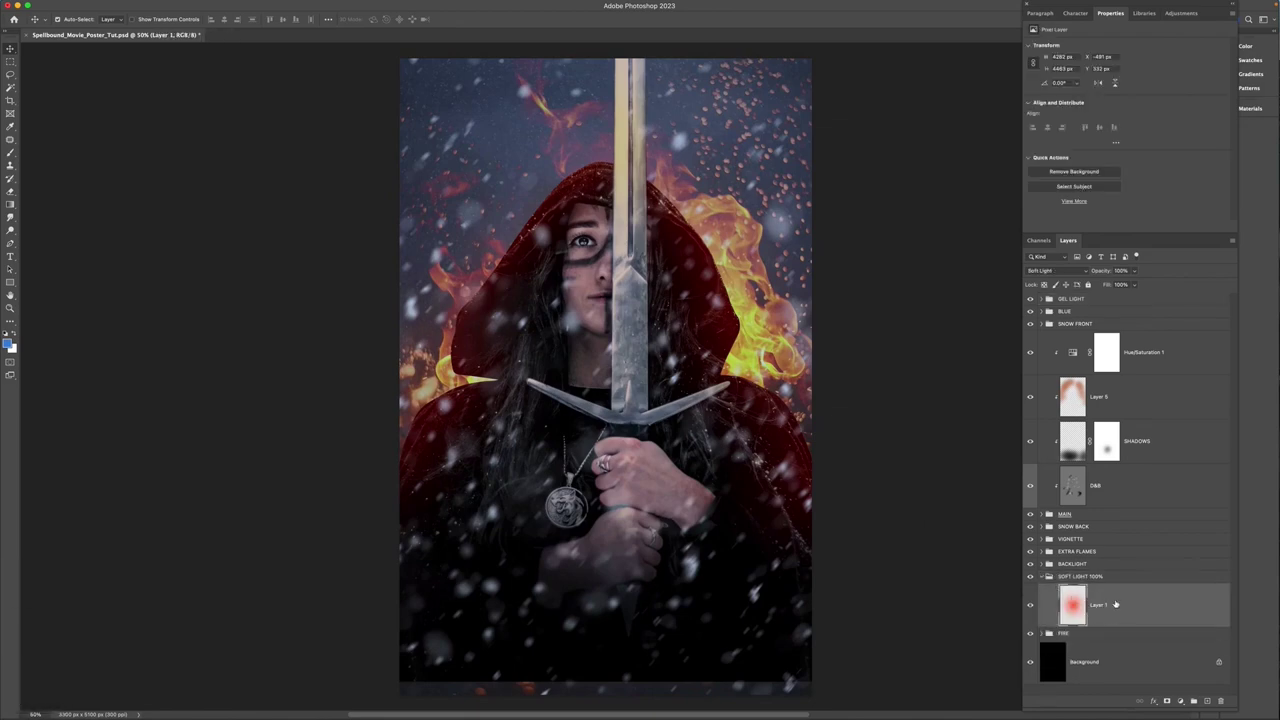
pyautogui.press('super+j')
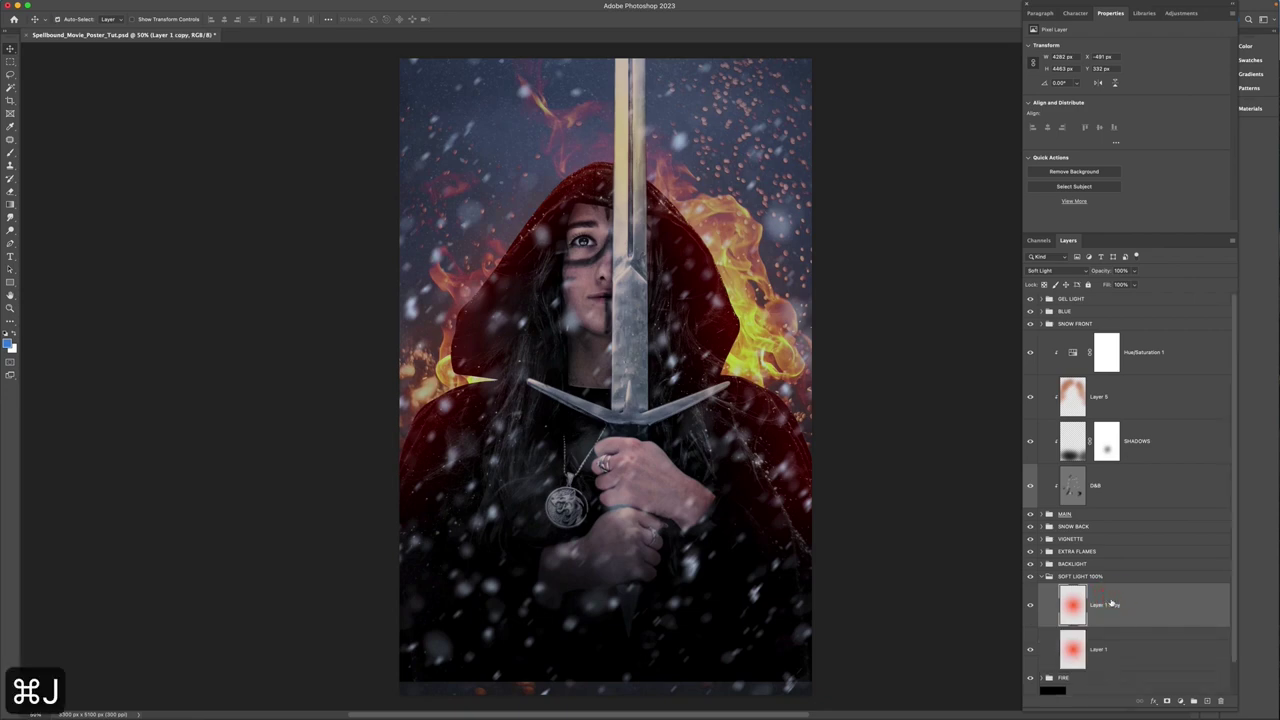
pyautogui.moveTo(1117, 604); pyautogui.dragTo(1095, 297)
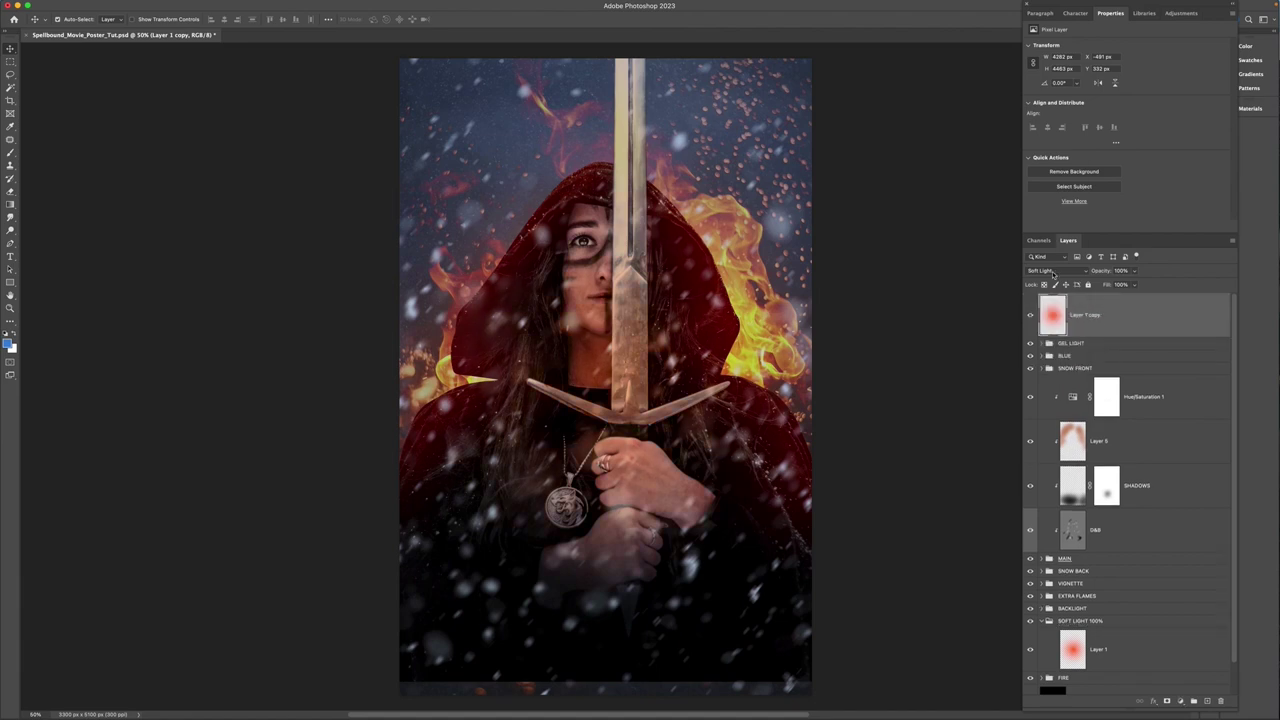
# Blend Layer 1 copy in Color mode at 10% opacity, toggling it to compare
pyautogui.click(1052, 272)
pyautogui.click(1036, 396)
pyautogui.press('v')
pyautogui.press('1')
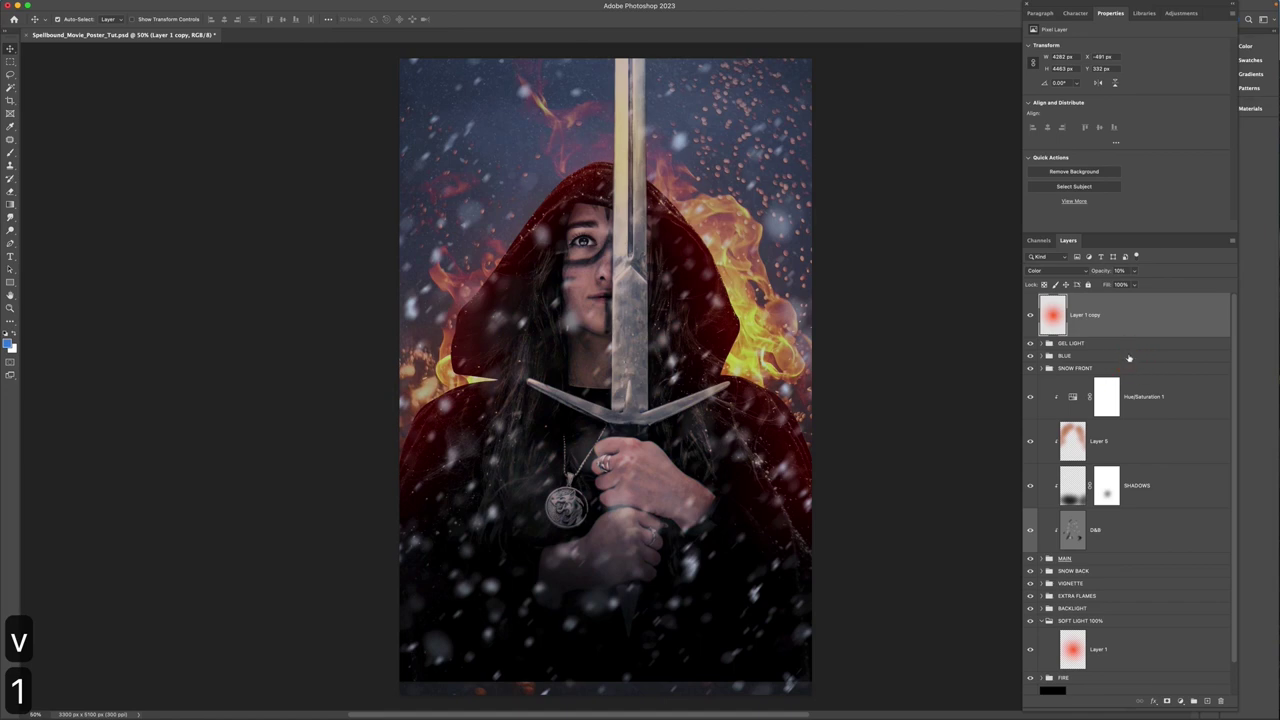
pyautogui.click(1031, 316)
pyautogui.click(1031, 316)
pyautogui.click(1031, 316)
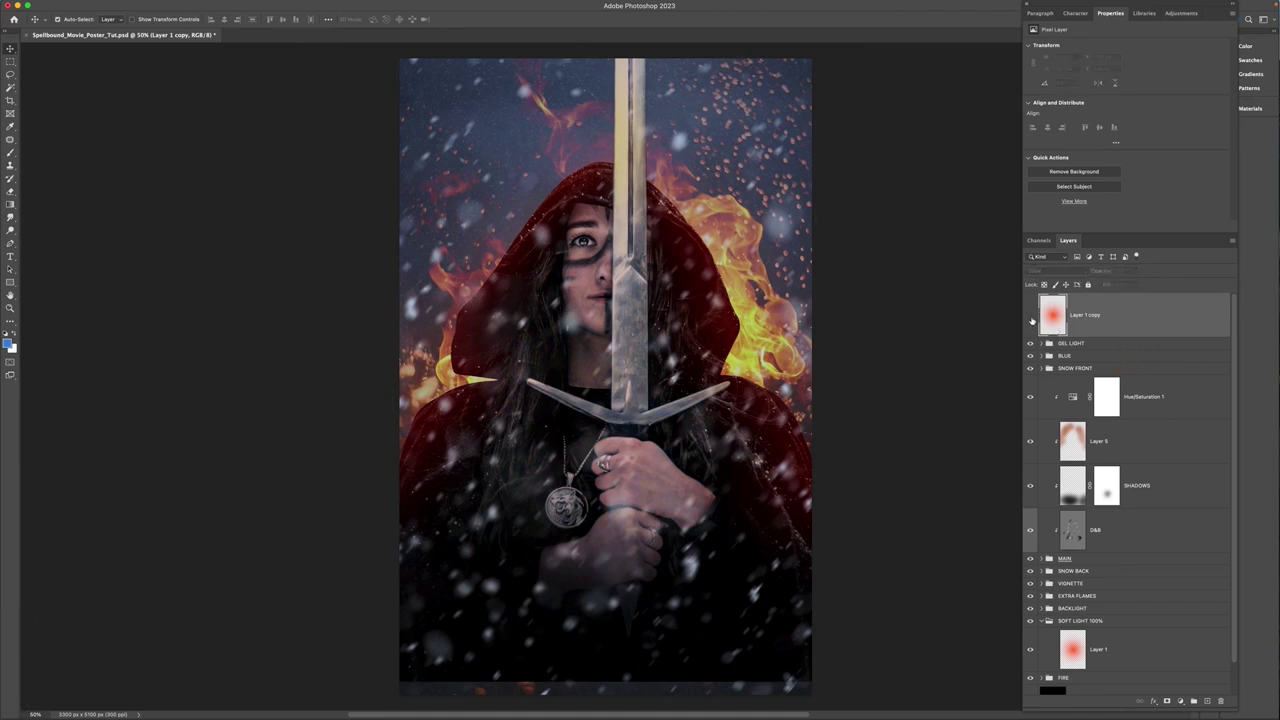
pyautogui.click(1031, 316)
pyautogui.click(567, 401)
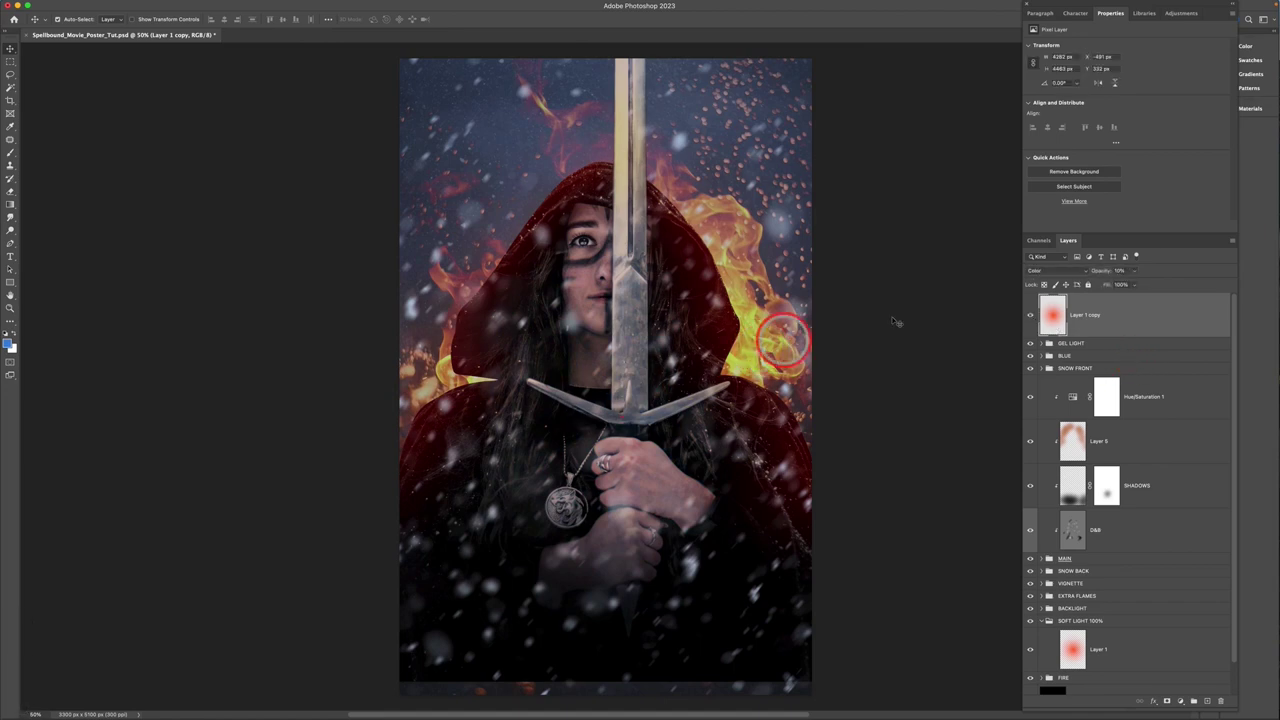
# Put Layer 1 copy into a new group named 'COLOR 10%'
pyautogui.click(1103, 315)
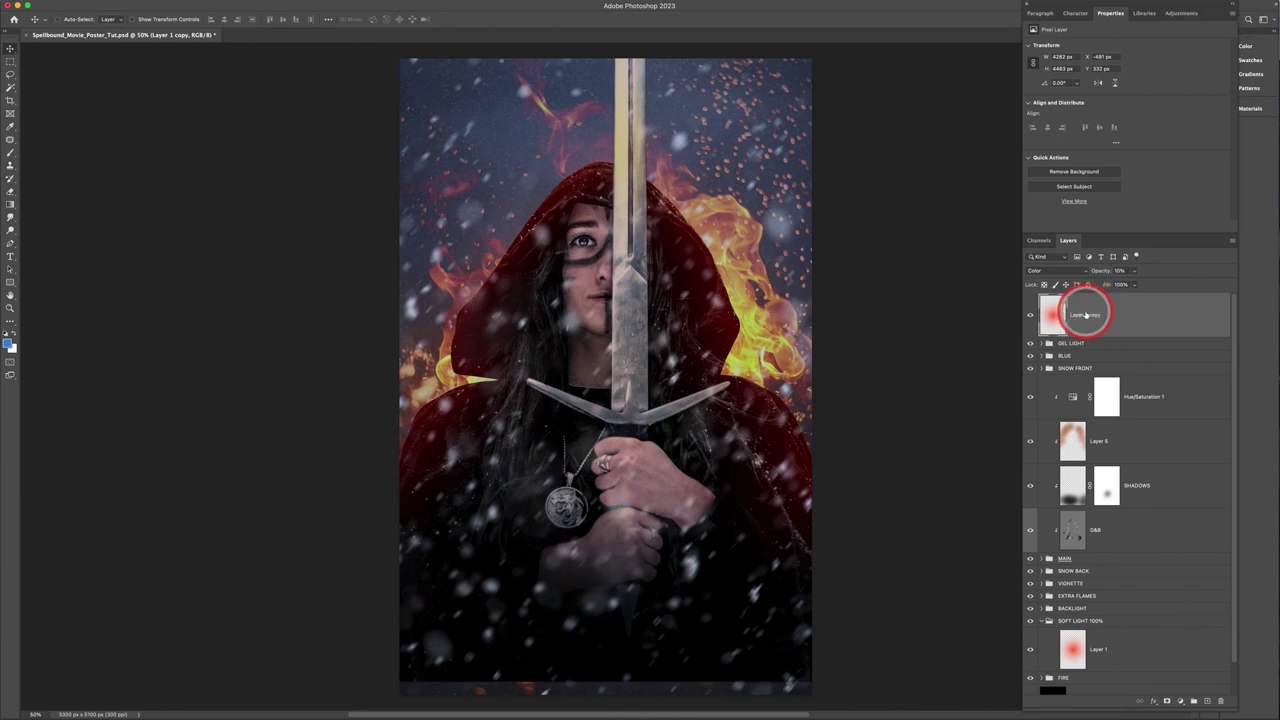
pyautogui.press('super+g')
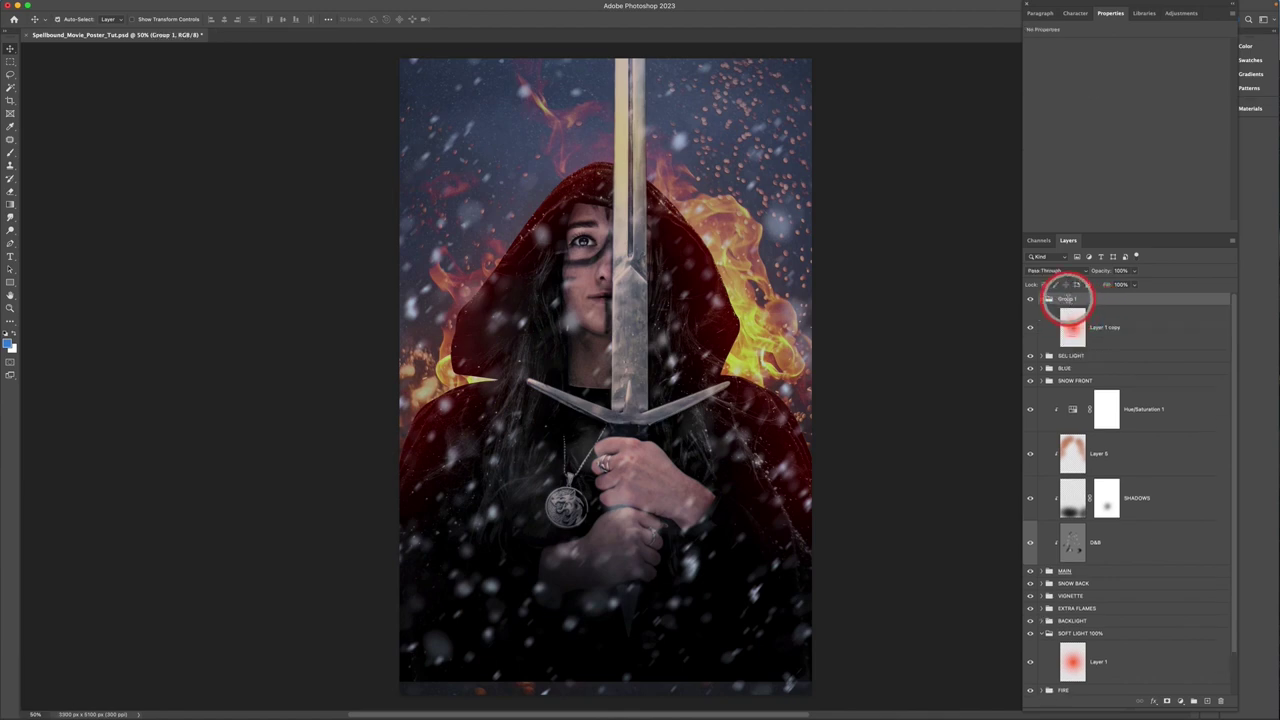
pyautogui.doubleClick(1068, 299)
pyautogui.write('COLOR')
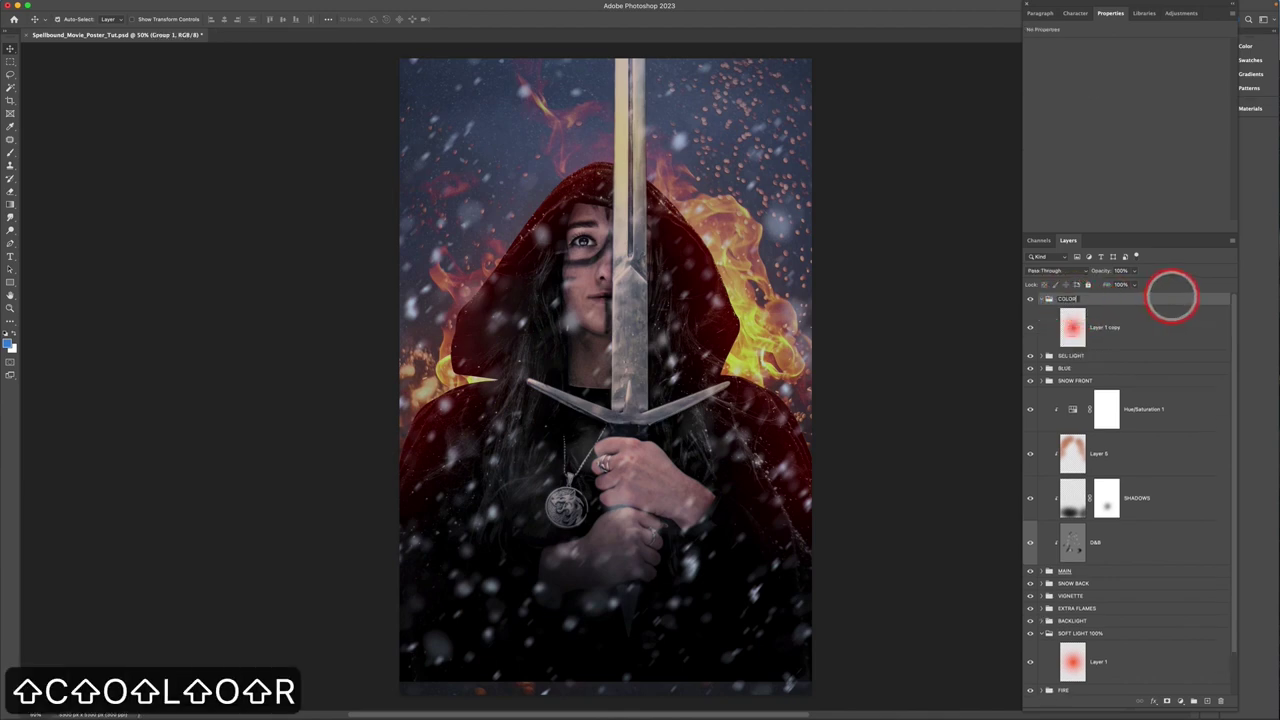
pyautogui.write(' 10%')
pyautogui.press('Return')
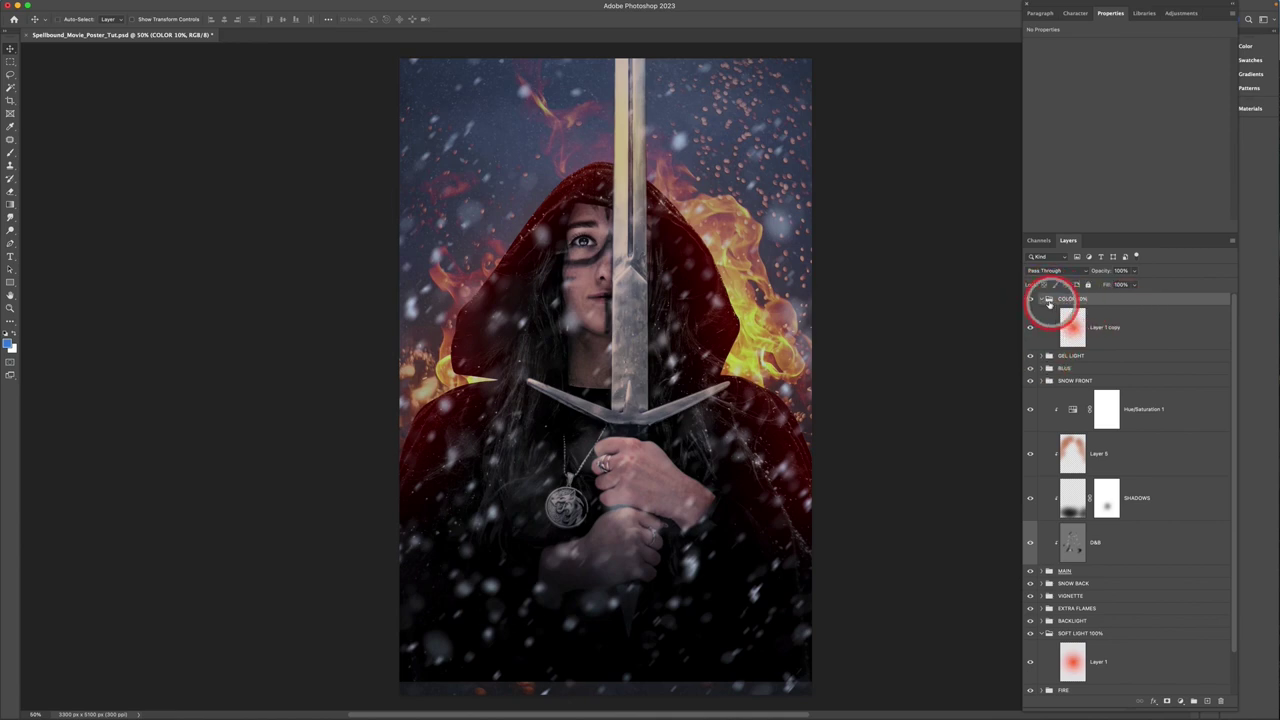
# Collapse COLOR 10%, expand FIRE, and duplicate the fire-sparks photo to the top of the stack
pyautogui.click(1041, 299)
pyautogui.click(1060, 505)
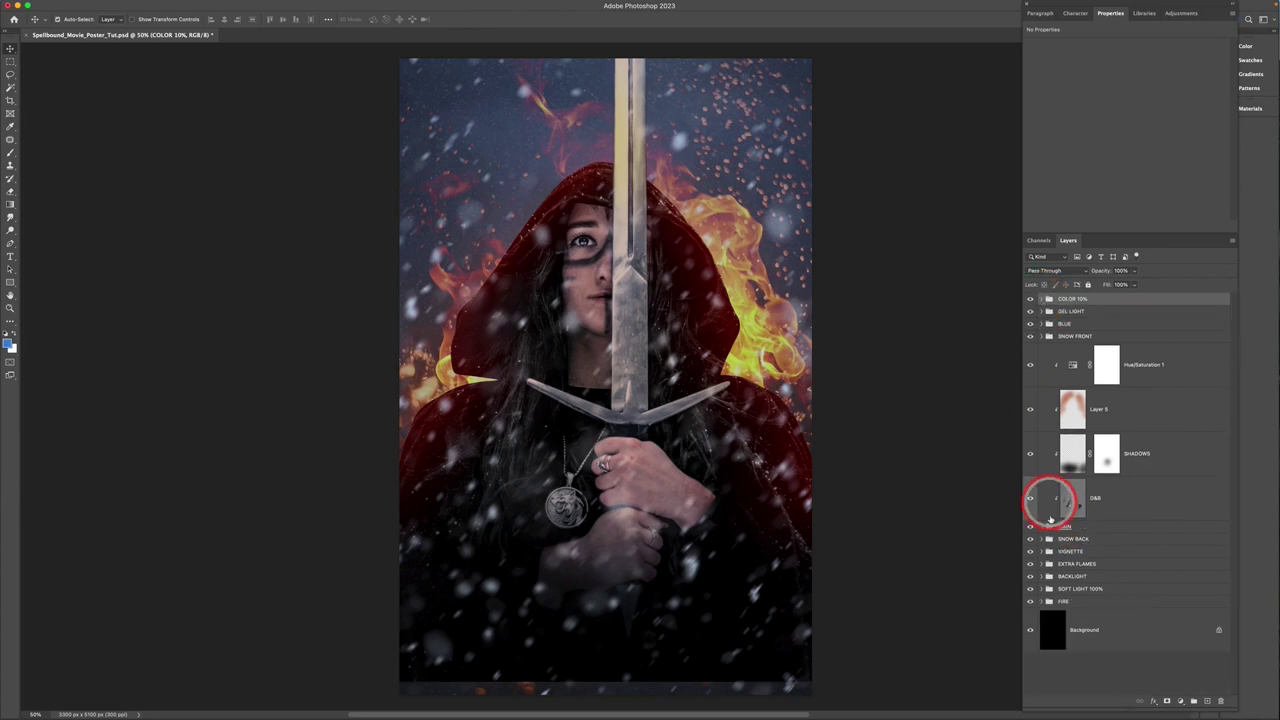
pyautogui.click(1073, 400)
pyautogui.moveTo(1073, 400)
pyautogui.mouseDown()
pyautogui.moveTo(1071, 543)
pyautogui.moveTo(1034, 557)
pyautogui.moveTo(1037, 594)
pyautogui.moveTo(1068, 607)
pyautogui.mouseUp()
pyautogui.click(1062, 602)
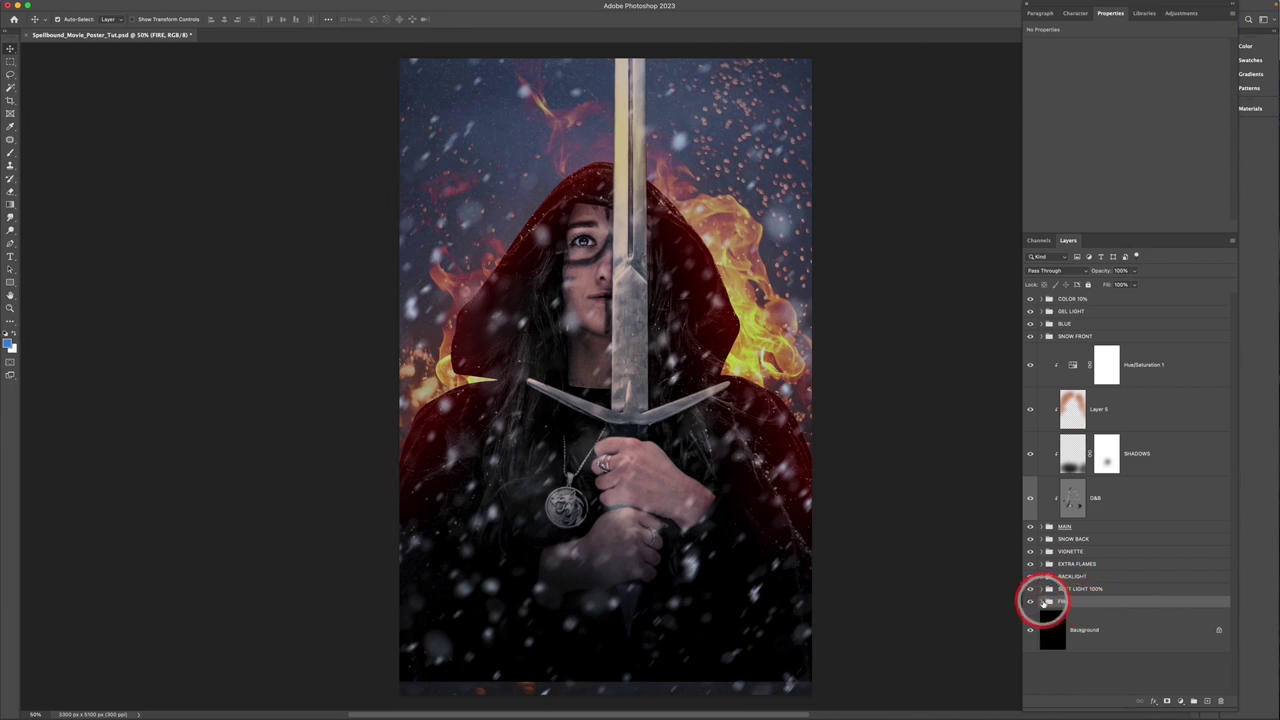
pyautogui.click(1042, 601)
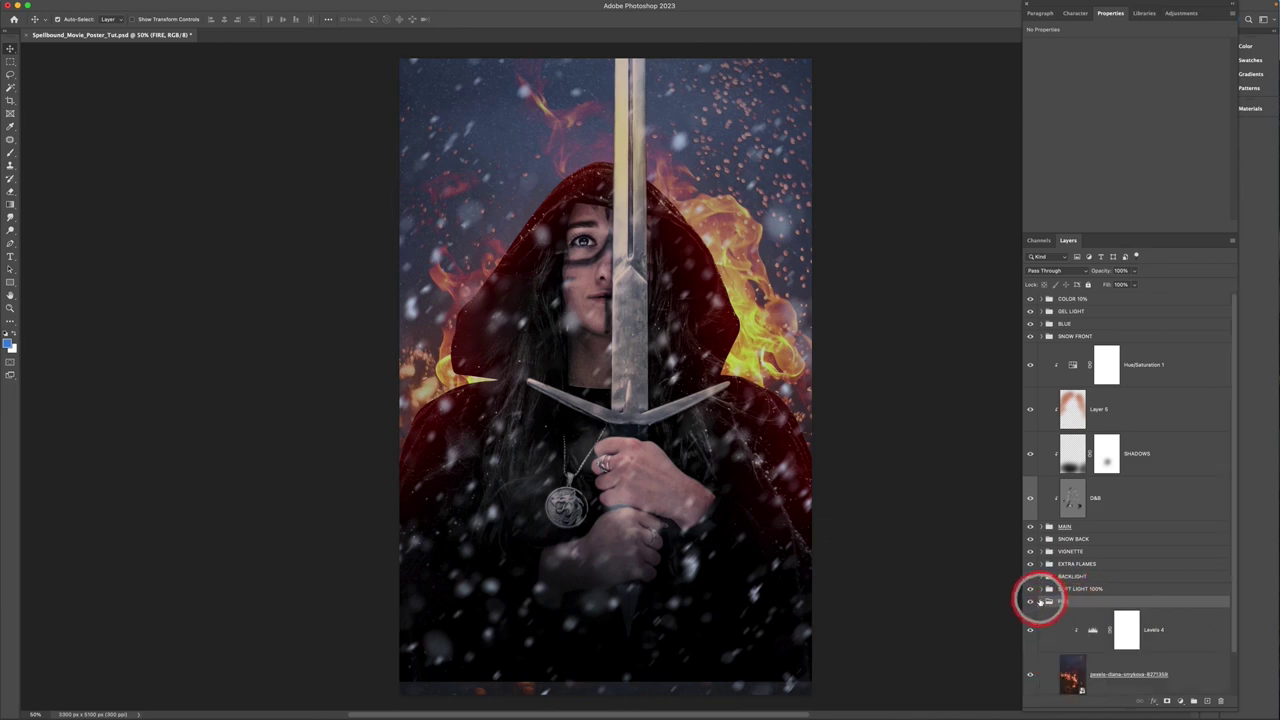
pyautogui.click(1112, 674)
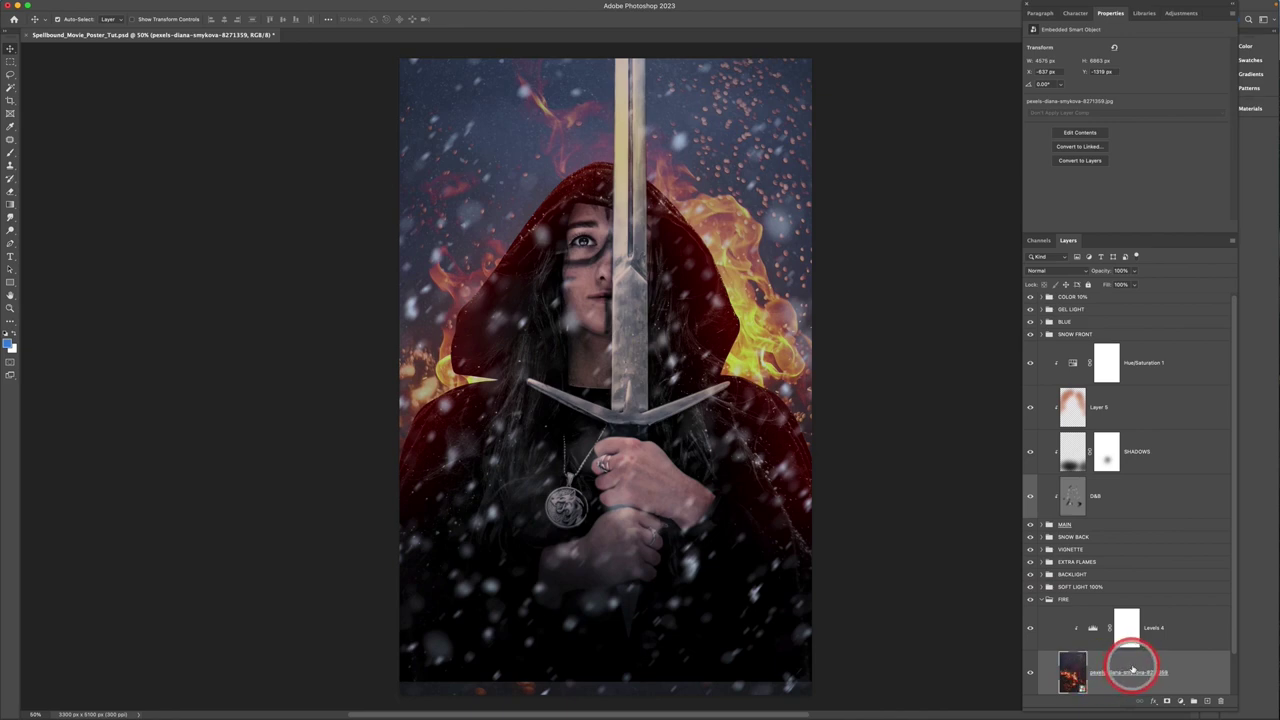
pyautogui.moveTo(1133, 670); pyautogui.dragTo(1090, 290)
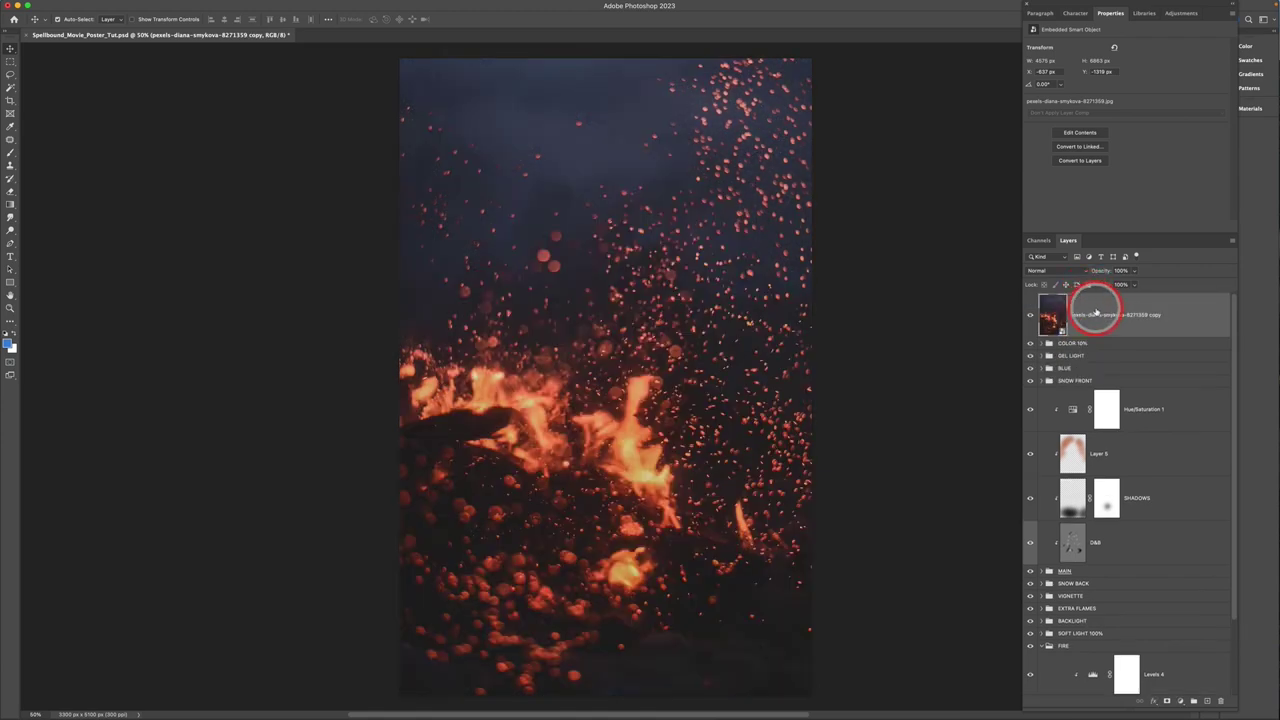
# Scale the fire photo copy down to a small patch and position it over the face
pyautogui.press('v')
pyautogui.press('super+t')
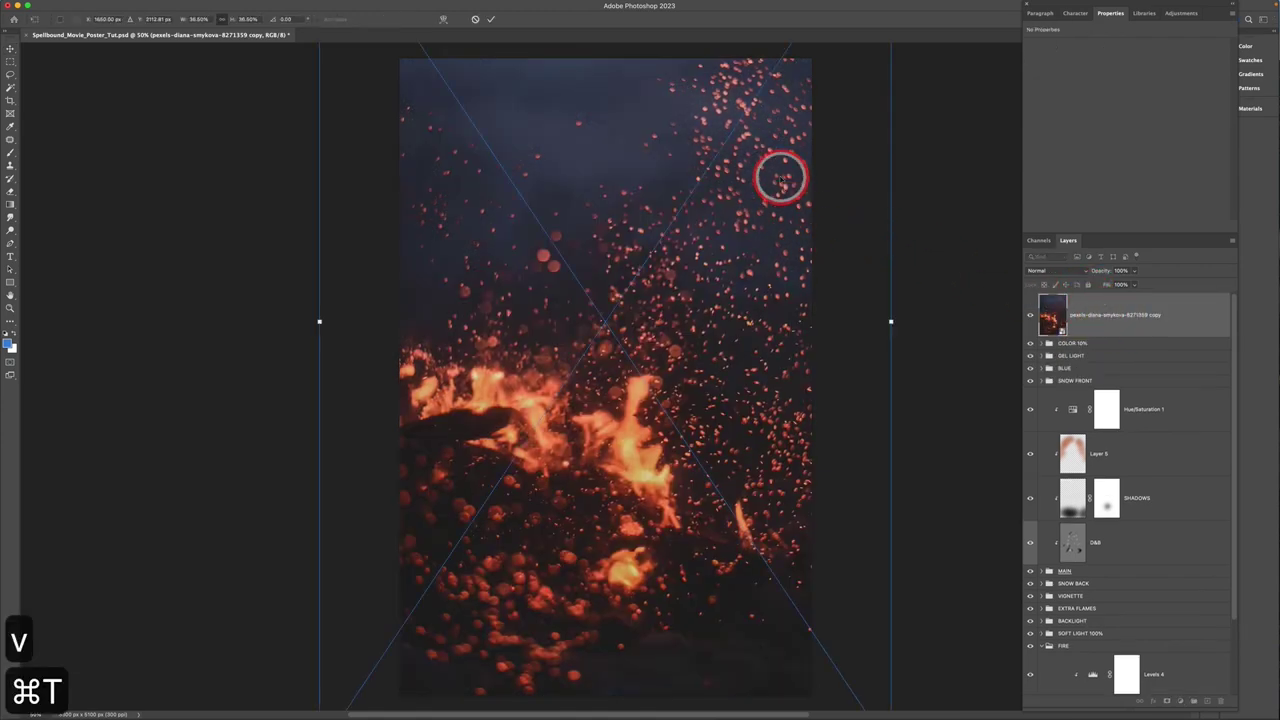
pyautogui.moveTo(780, 178); pyautogui.dragTo(777, 257)
pyautogui.moveTo(797, 137); pyautogui.dragTo(826, 180)
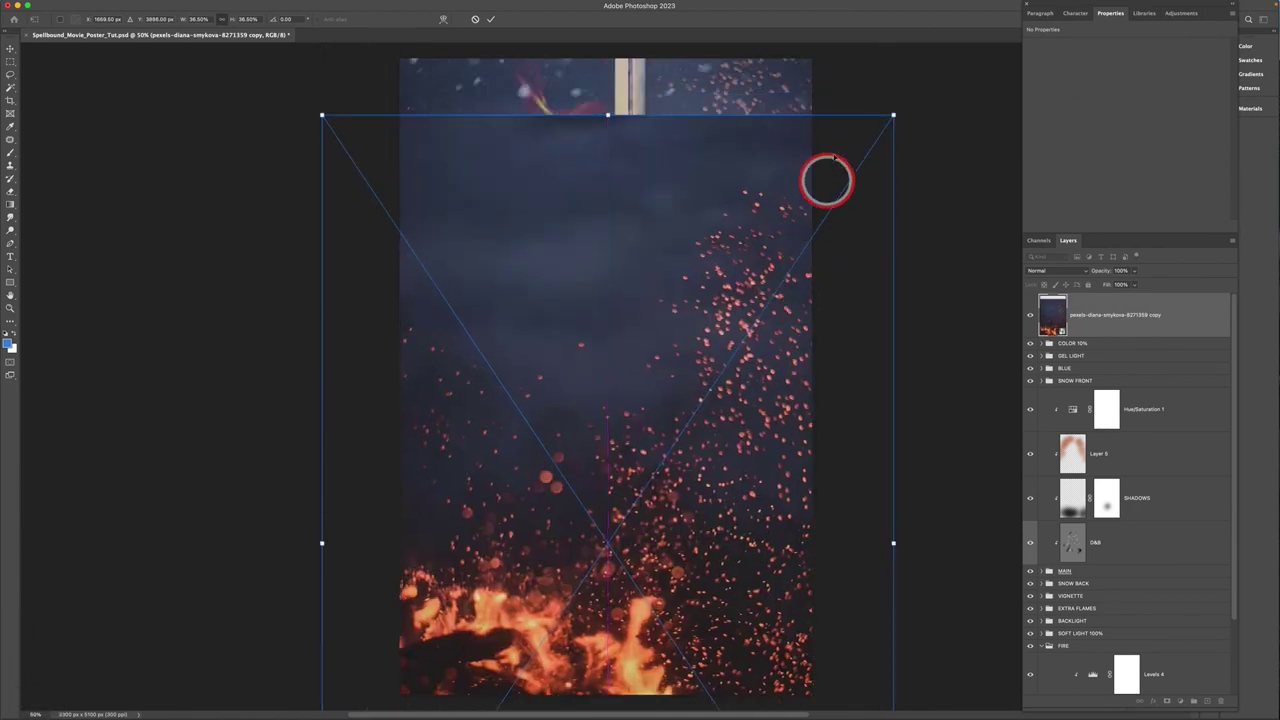
pyautogui.moveTo(894, 116); pyautogui.dragTo(654, 476)
pyautogui.moveTo(615, 530); pyautogui.dragTo(594, 217)
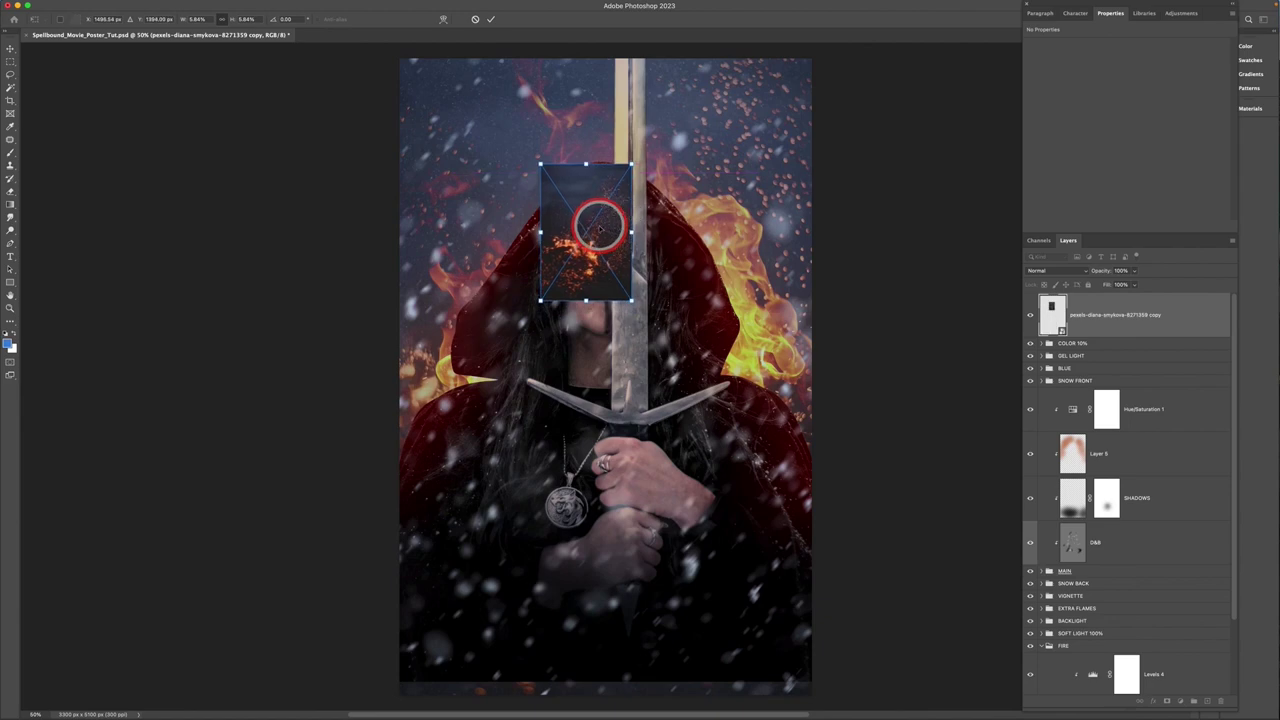
pyautogui.press('Return')
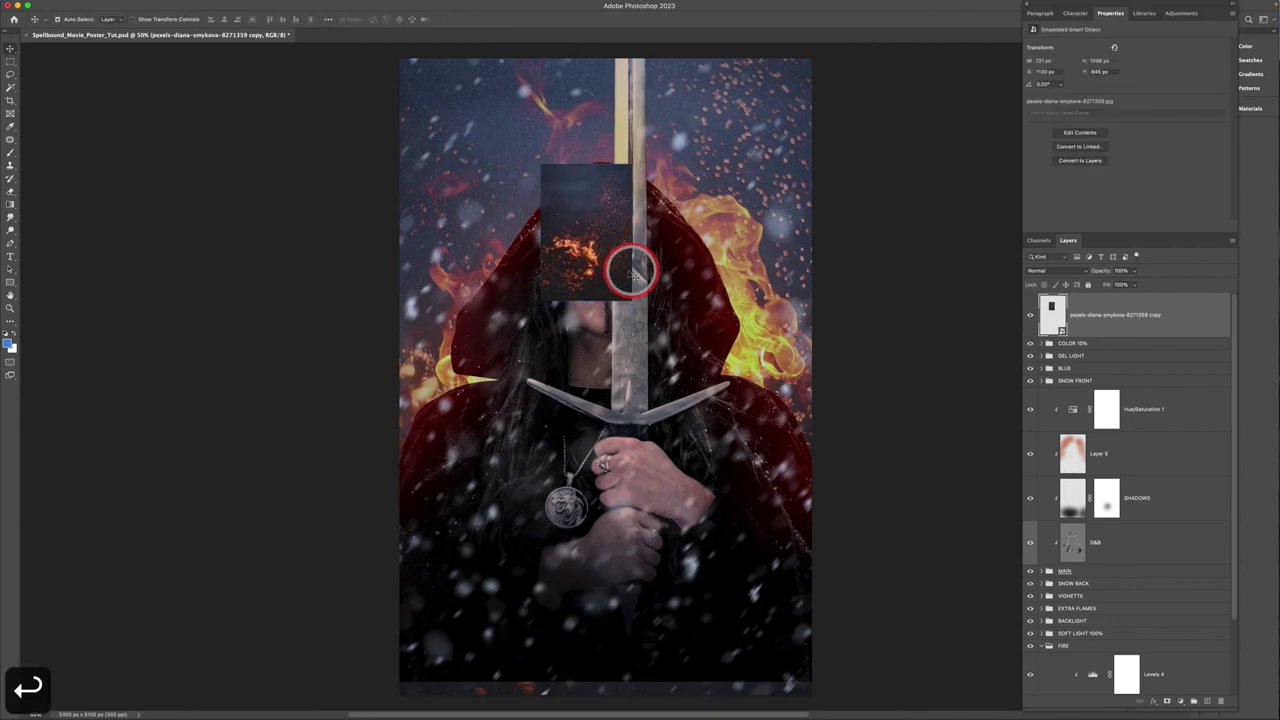
# Blend the fire copy in Lighten mode and zoom in on the face
pyautogui.click(1040, 271)
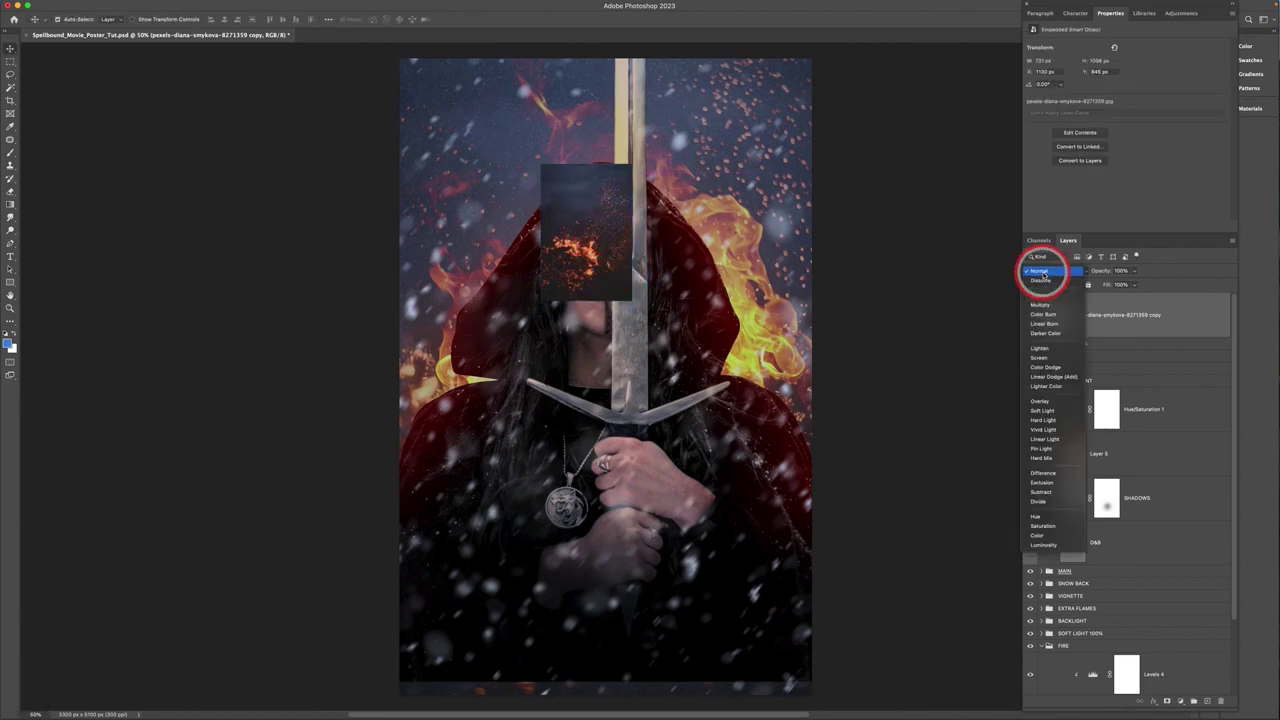
pyautogui.click(1040, 348)
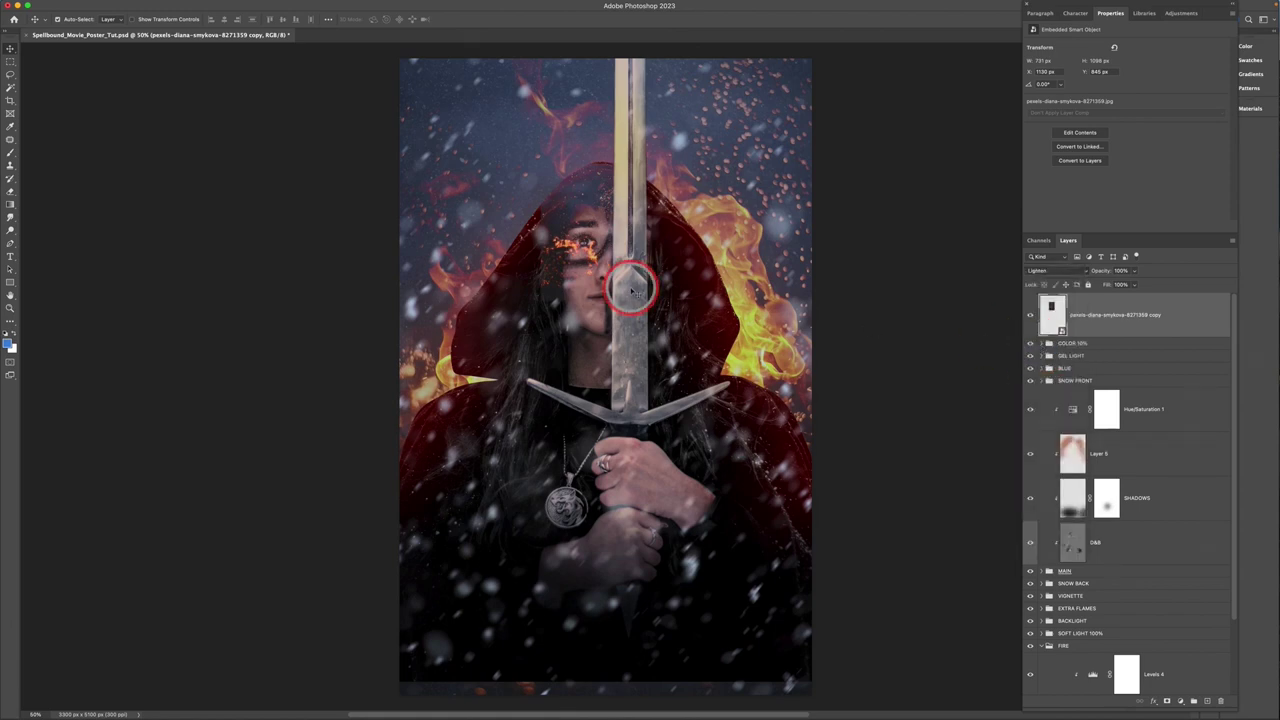
pyautogui.press('super+equal')
pyautogui.press('super+equal')
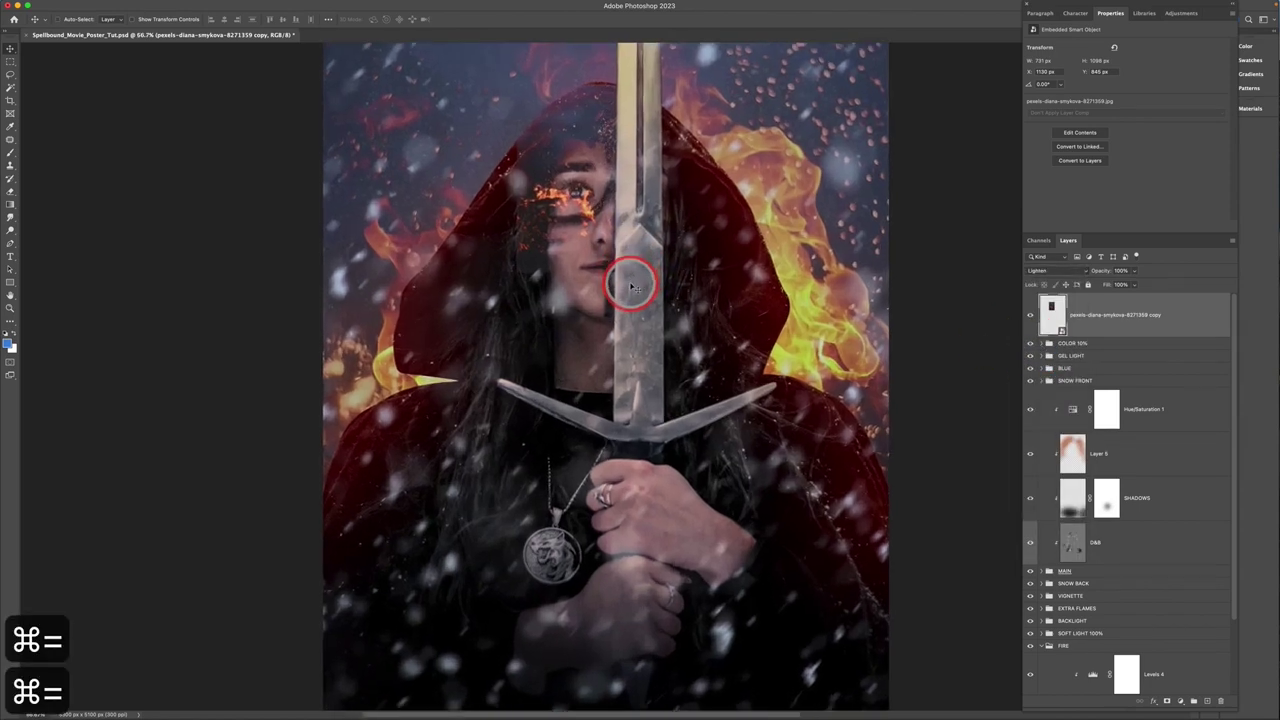
pyautogui.press('super+equal')
pyautogui.scroll(5, 632, 375)
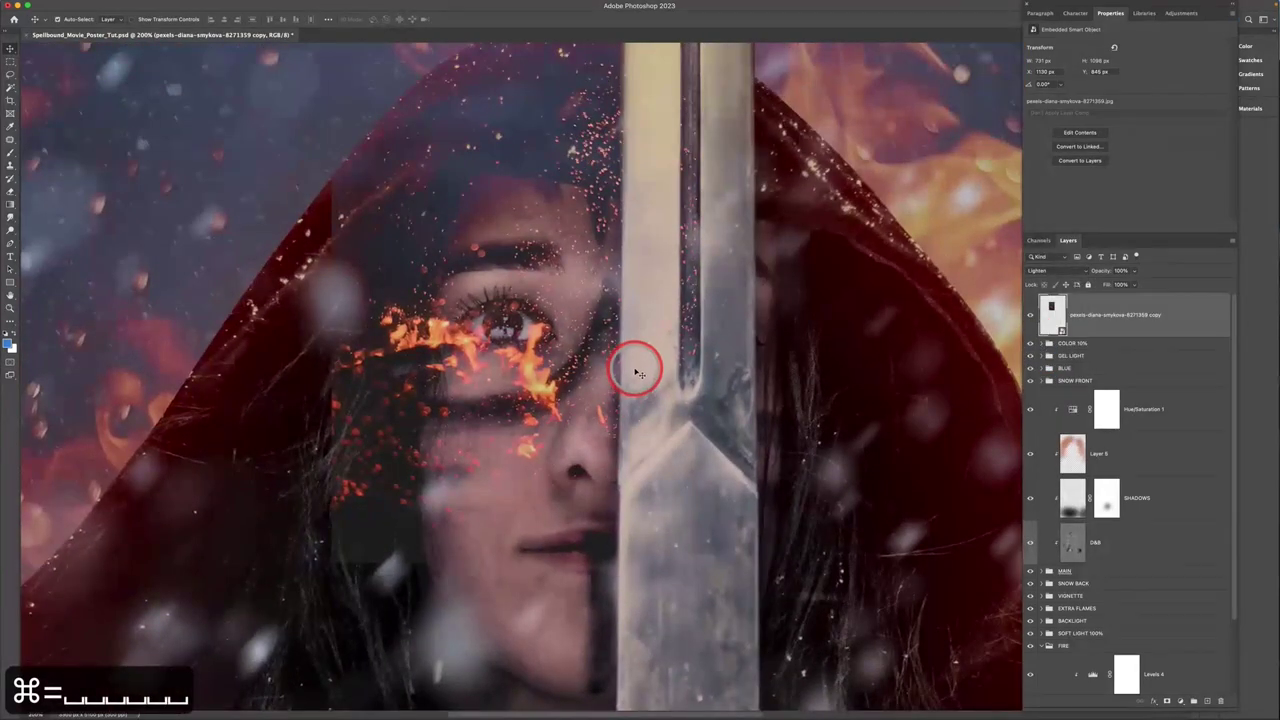
# Shrink the fire copy around the woman's eye and add a black layer mask hiding it
pyautogui.press('v')
pyautogui.press('super+t')
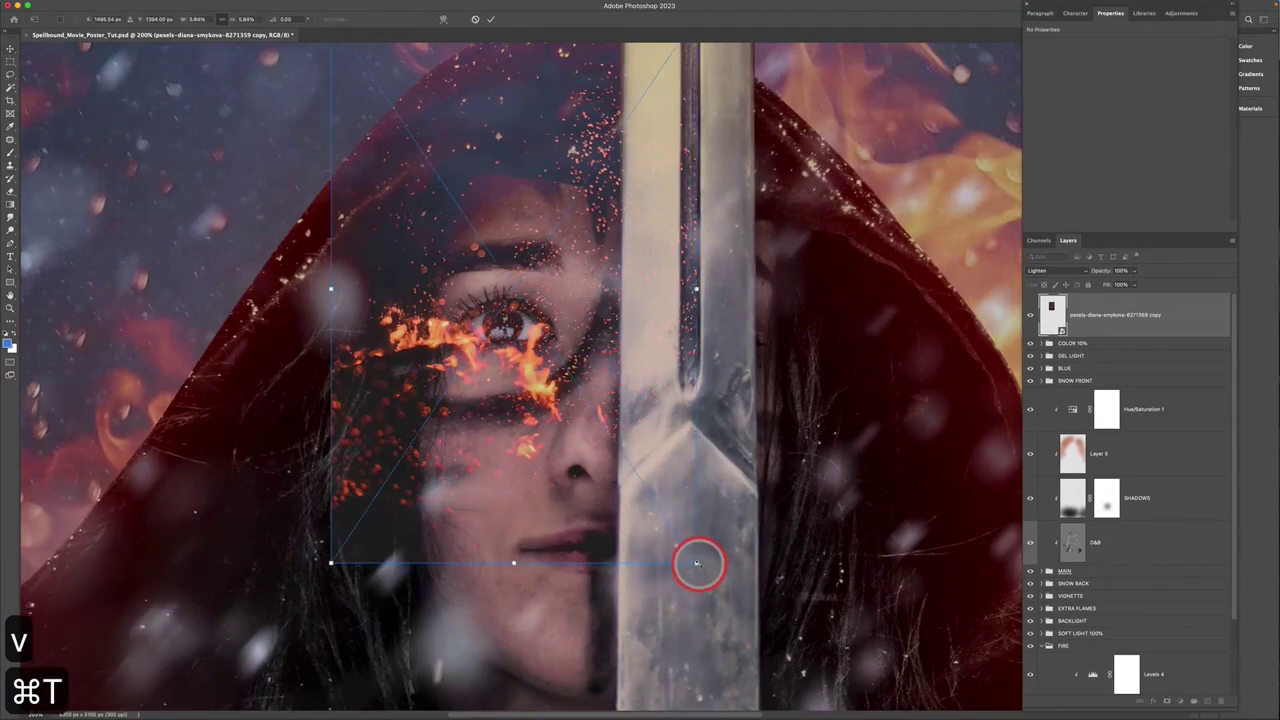
pyautogui.moveTo(697, 565); pyautogui.dragTo(538, 357)
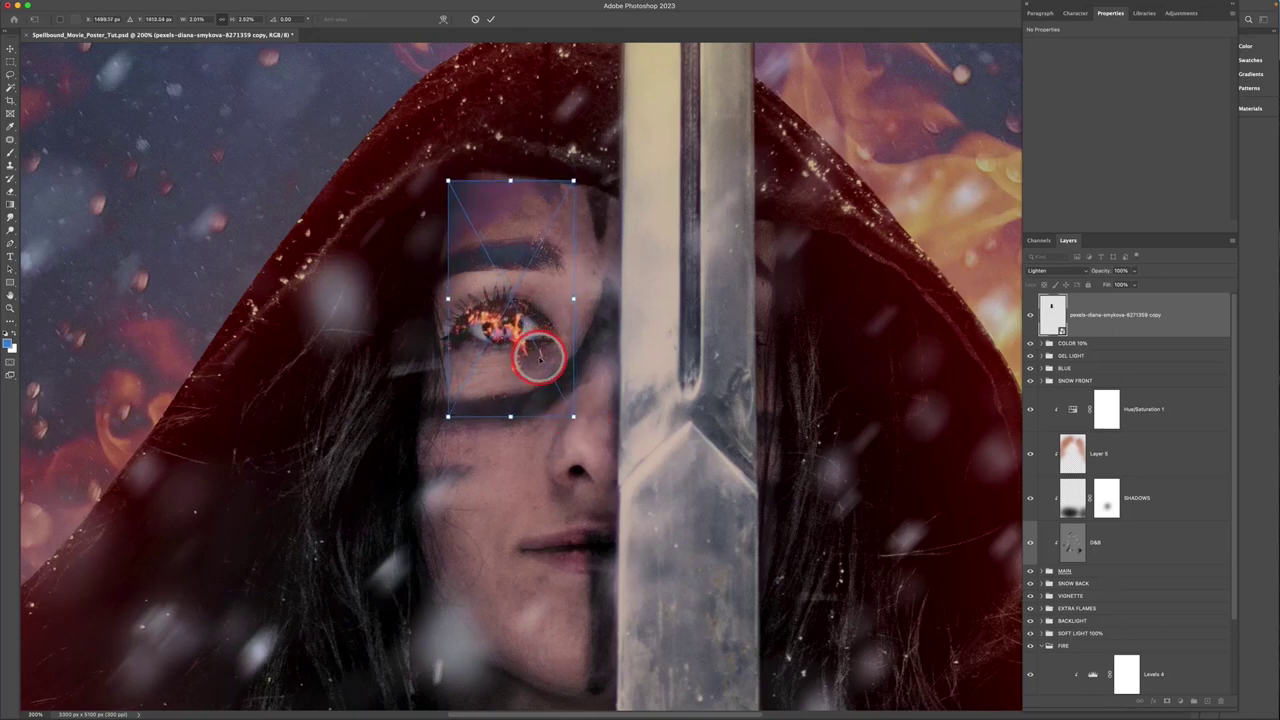
pyautogui.press('Return')
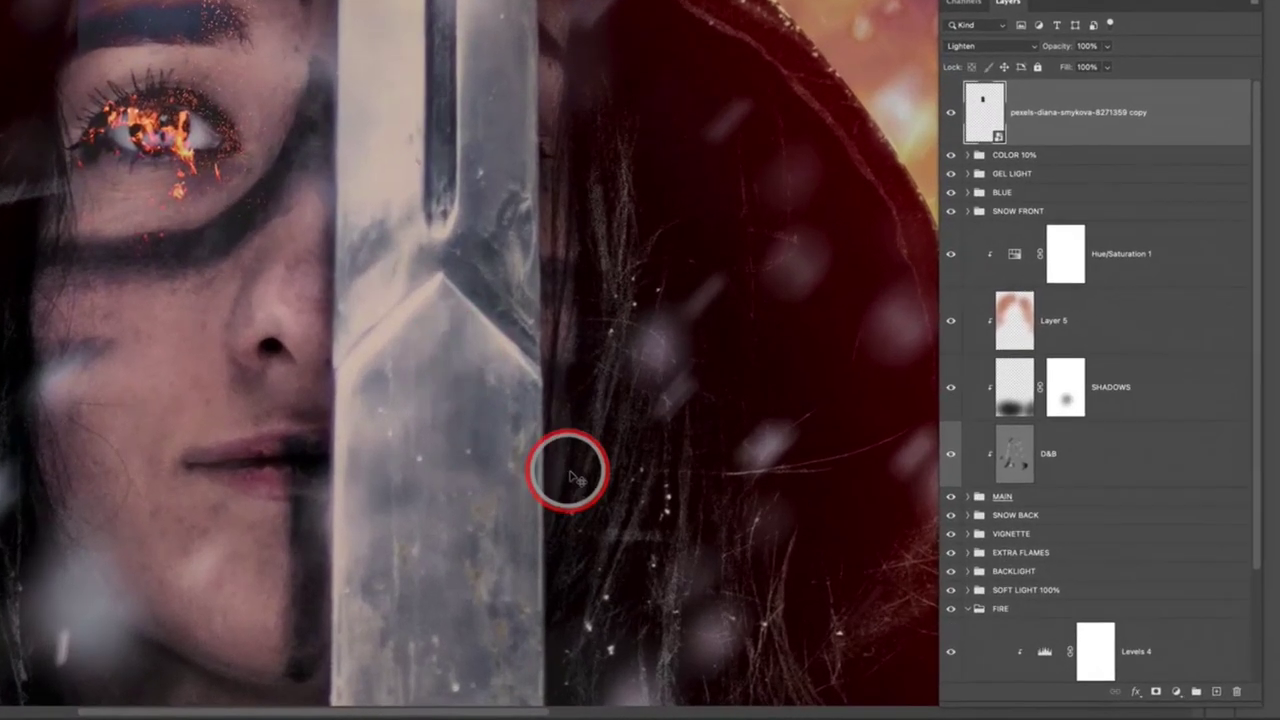
pyautogui.keyDown('alt'); pyautogui.click(1155, 692); pyautogui.keyUp('alt')
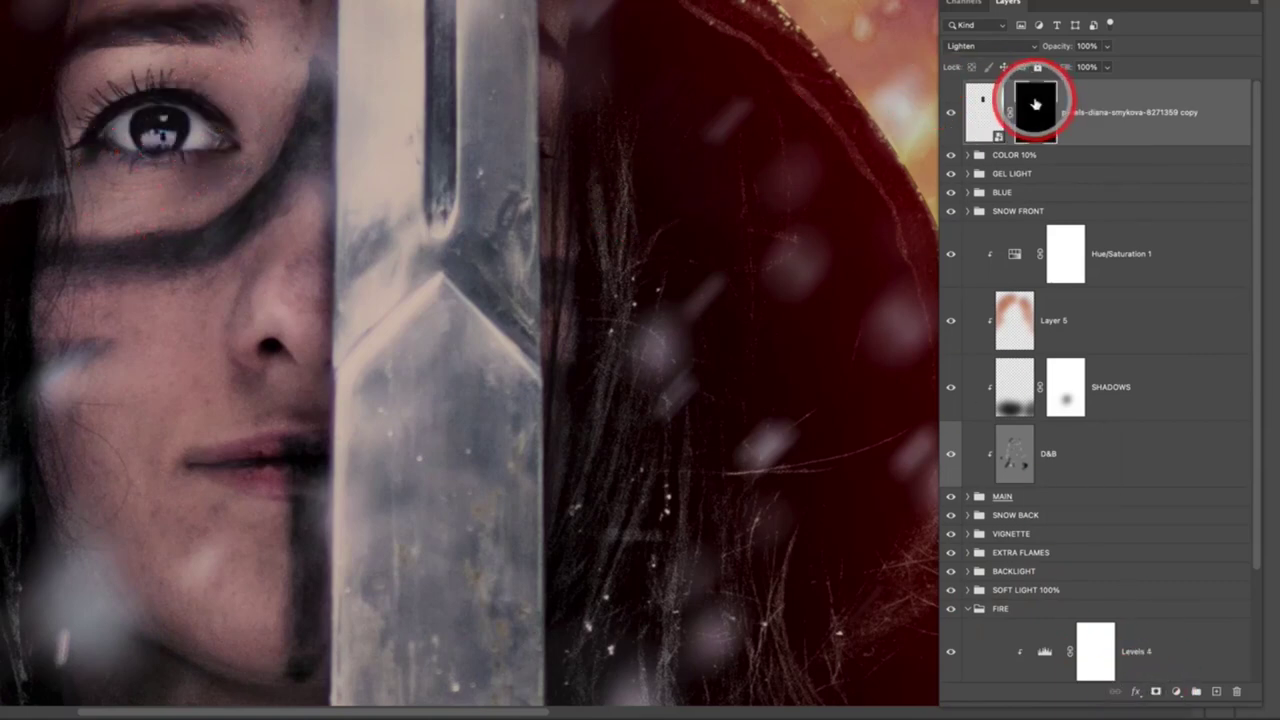
# Paint the fire into the iris on the mask with a small white brush
pyautogui.click(1035, 103)
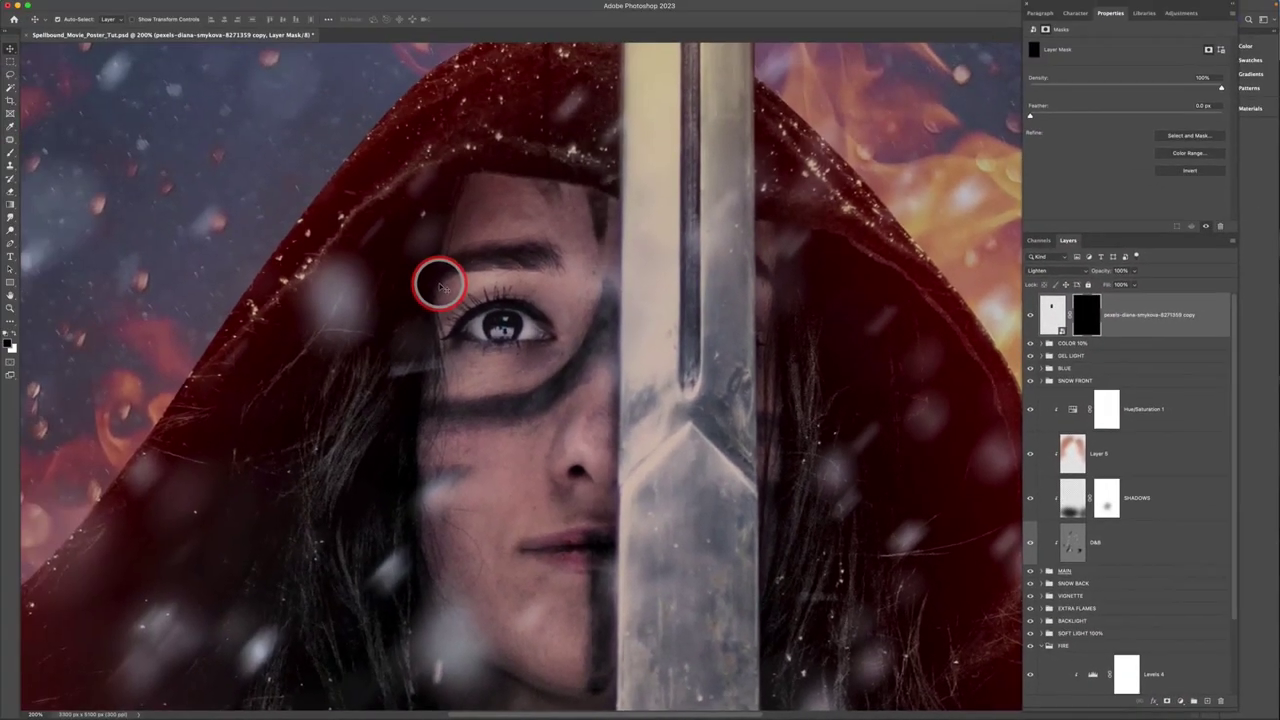
pyautogui.press('b')
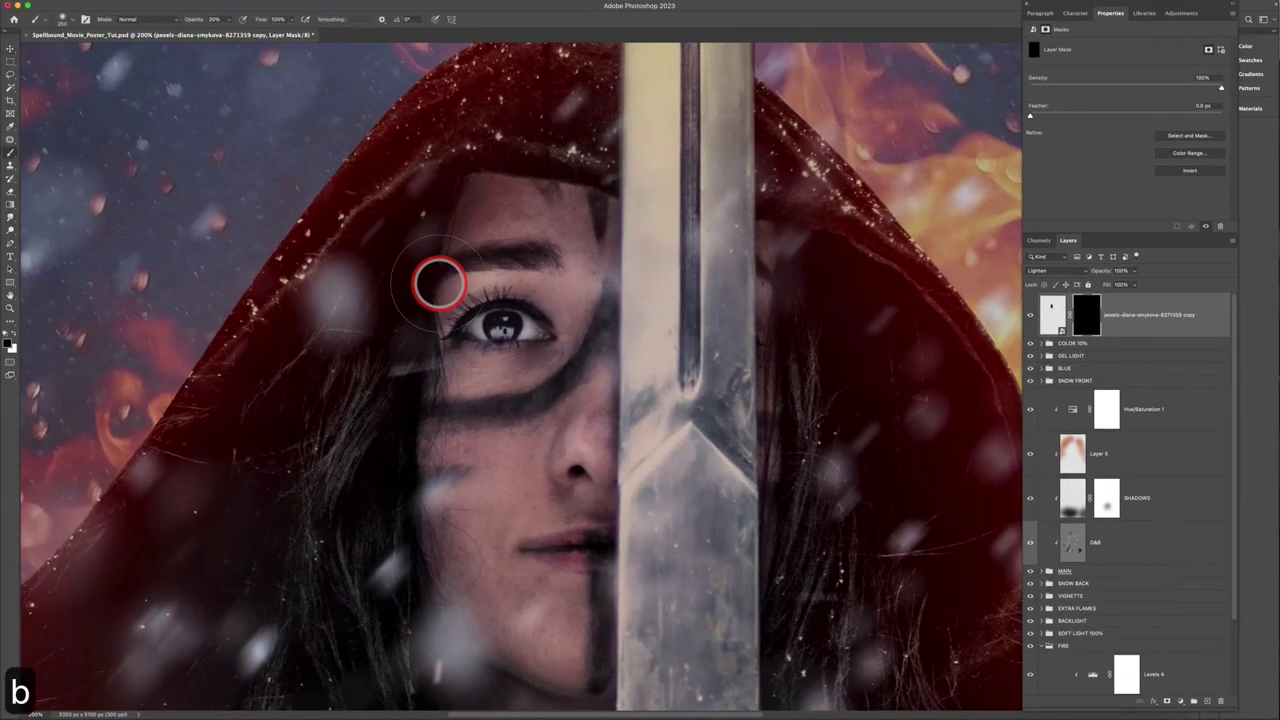
pyautogui.press('x')
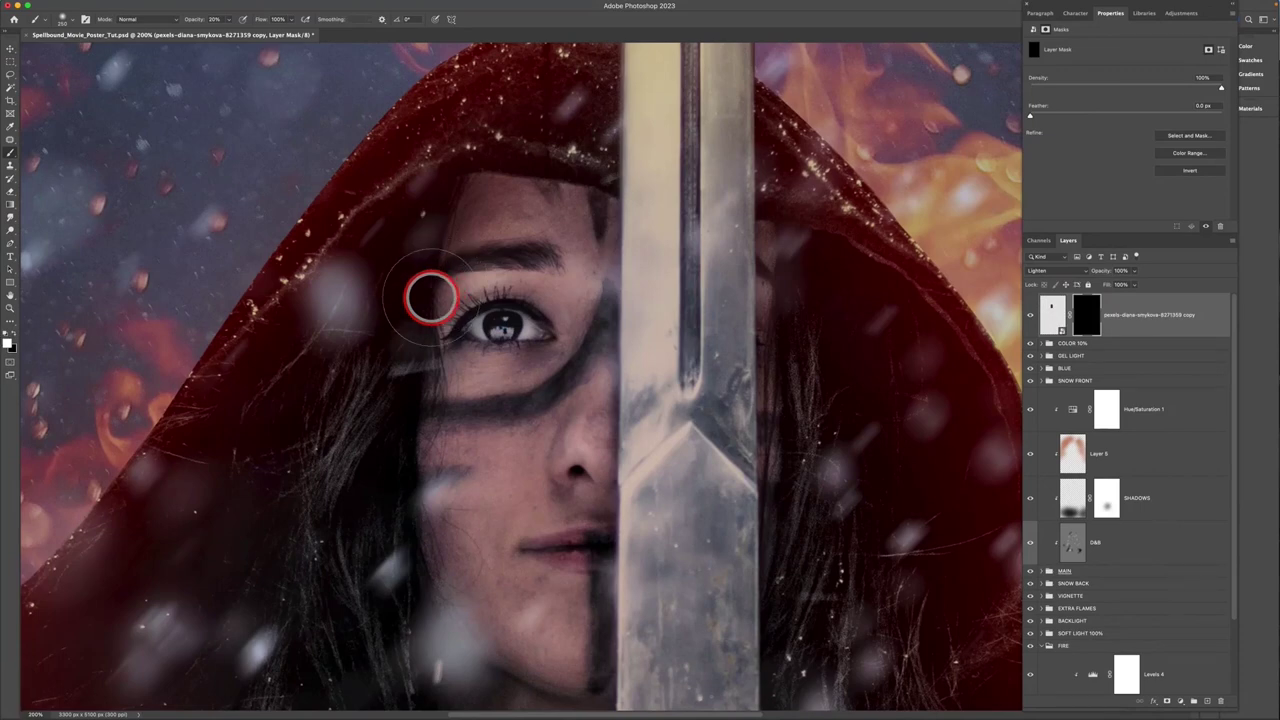
pyautogui.press('[')
pyautogui.press('[')
pyautogui.press('[')
pyautogui.press('[')
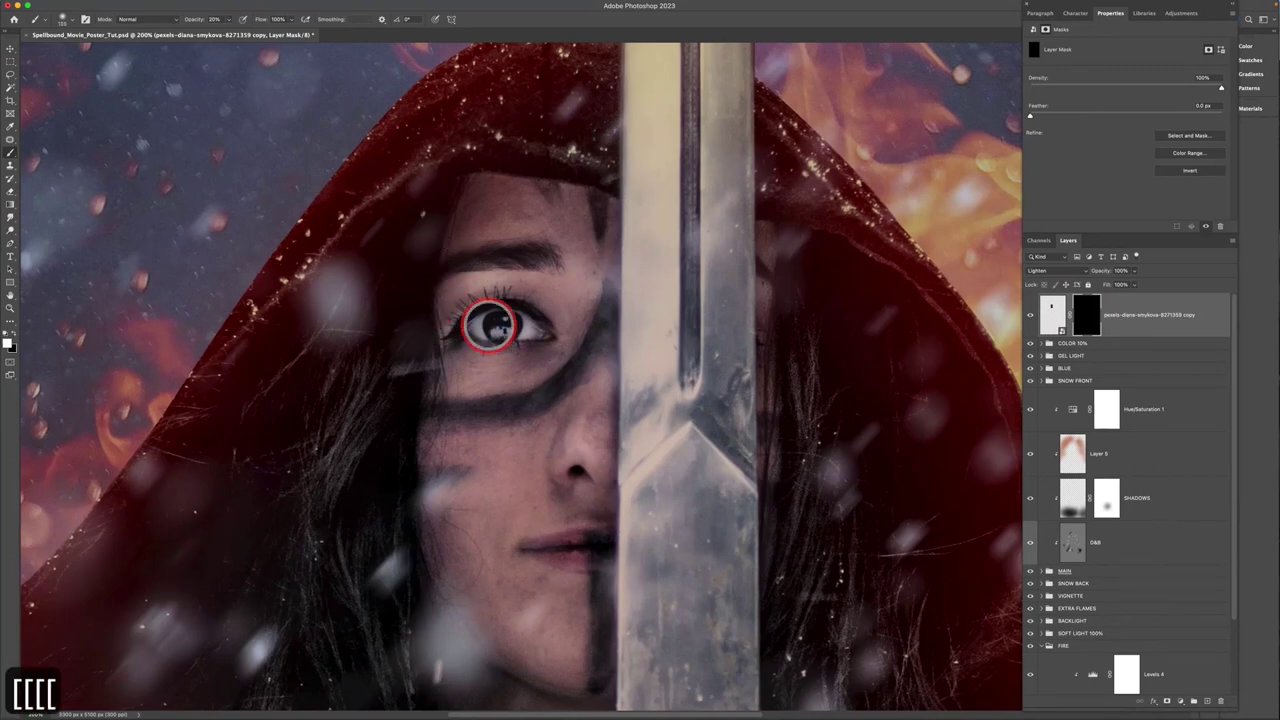
pyautogui.press('[')
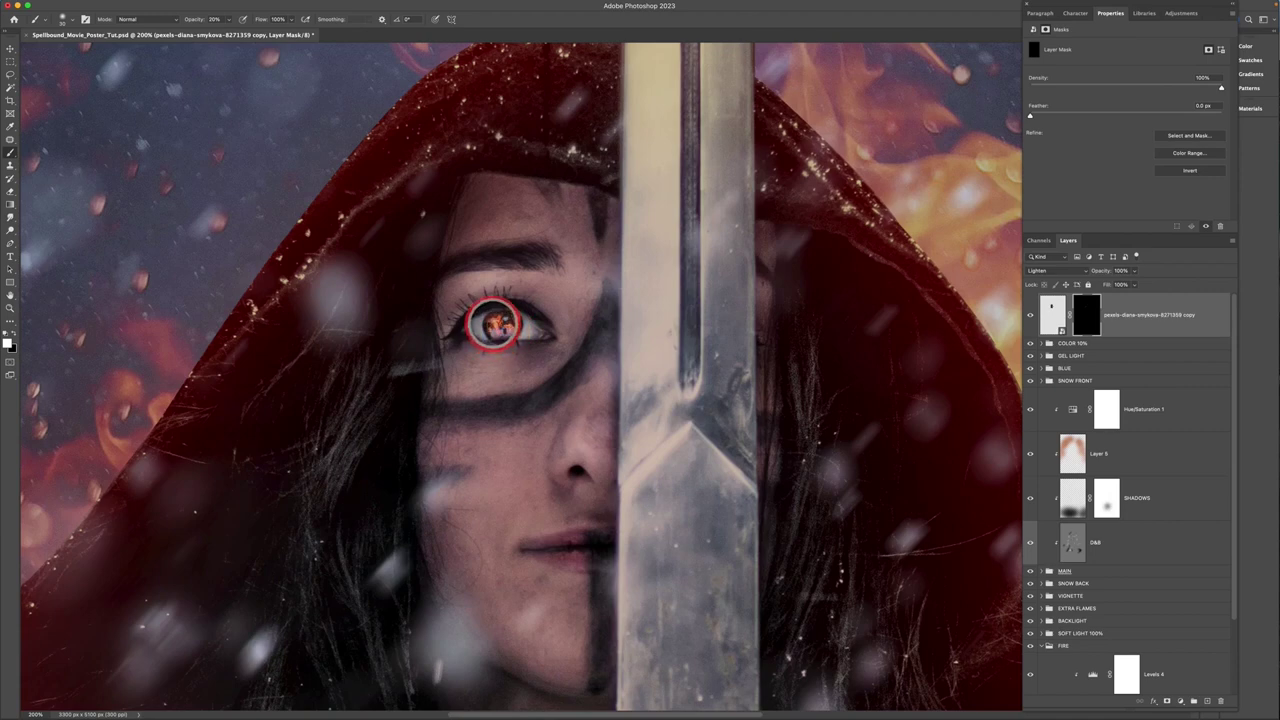
pyautogui.hscroll(-3, 490, 321)
# Group the fire-eye layer as 'FIRE IN EYES', collapse it, and fit the poster on screen
pyautogui.press('super+g')
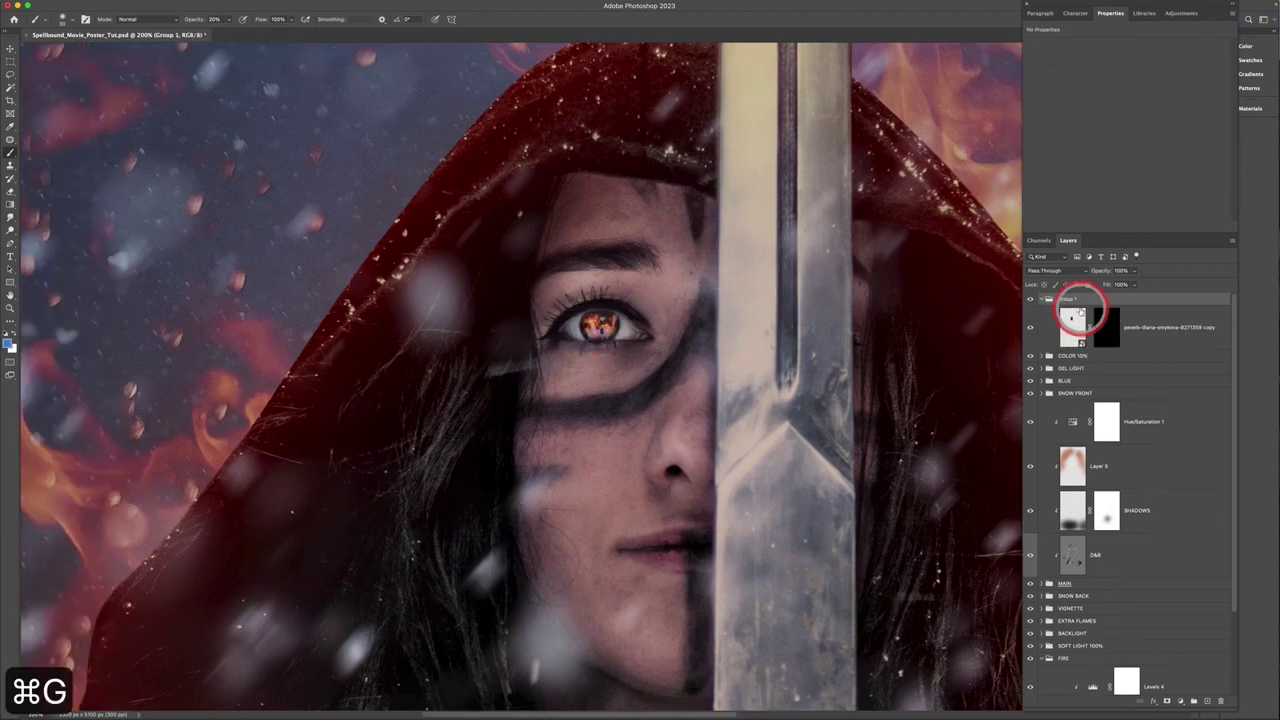
pyautogui.write('FIRE EY')
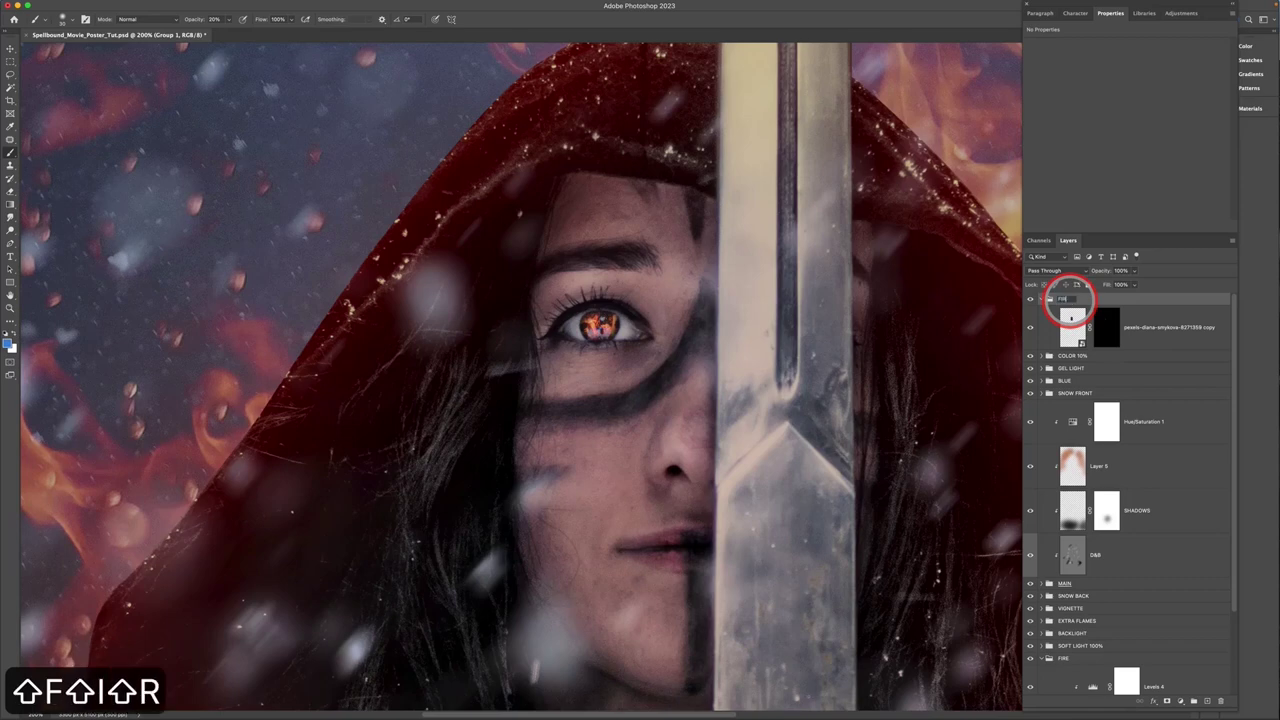
pyautogui.press('BackSpace')
pyautogui.press('BackSpace')
pyautogui.write('IN EYES')
pyautogui.press('Return')
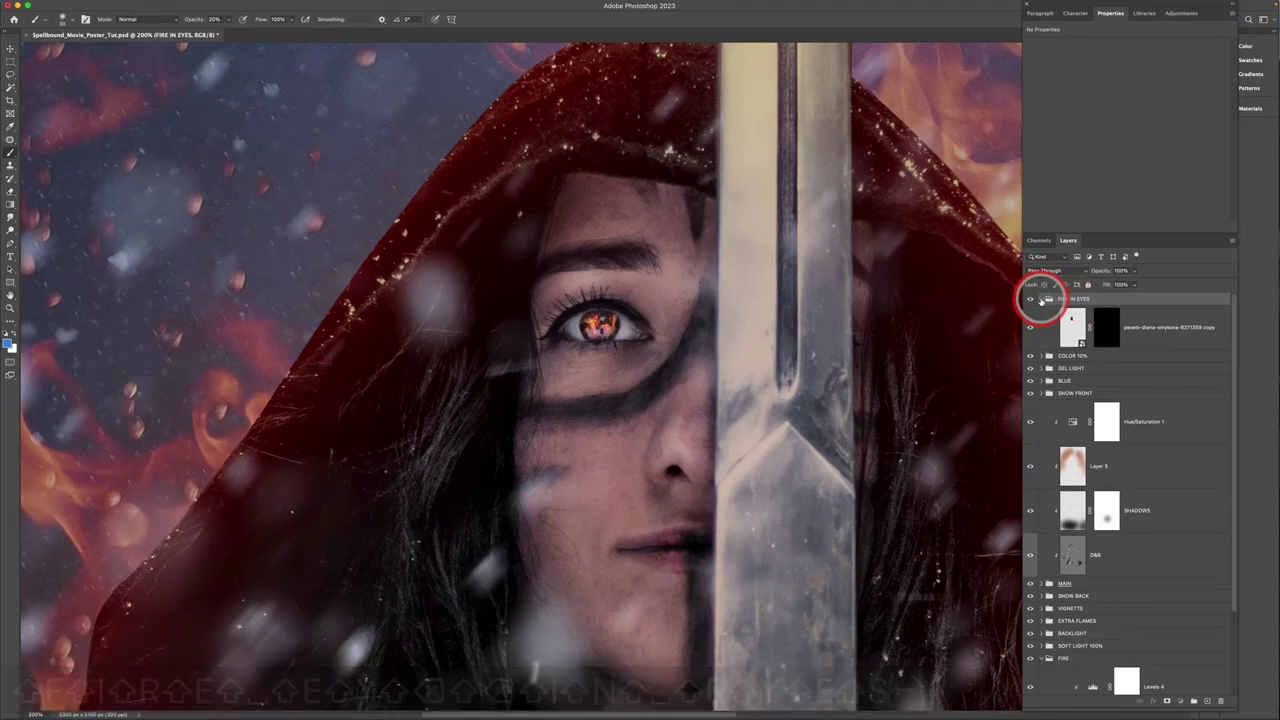
pyautogui.click(1042, 299)
pyautogui.press('super+0')
# On a new empty layer, draw a blue radial gradient glow over the face
pyautogui.press('super+minus')
pyautogui.press('super+minus')
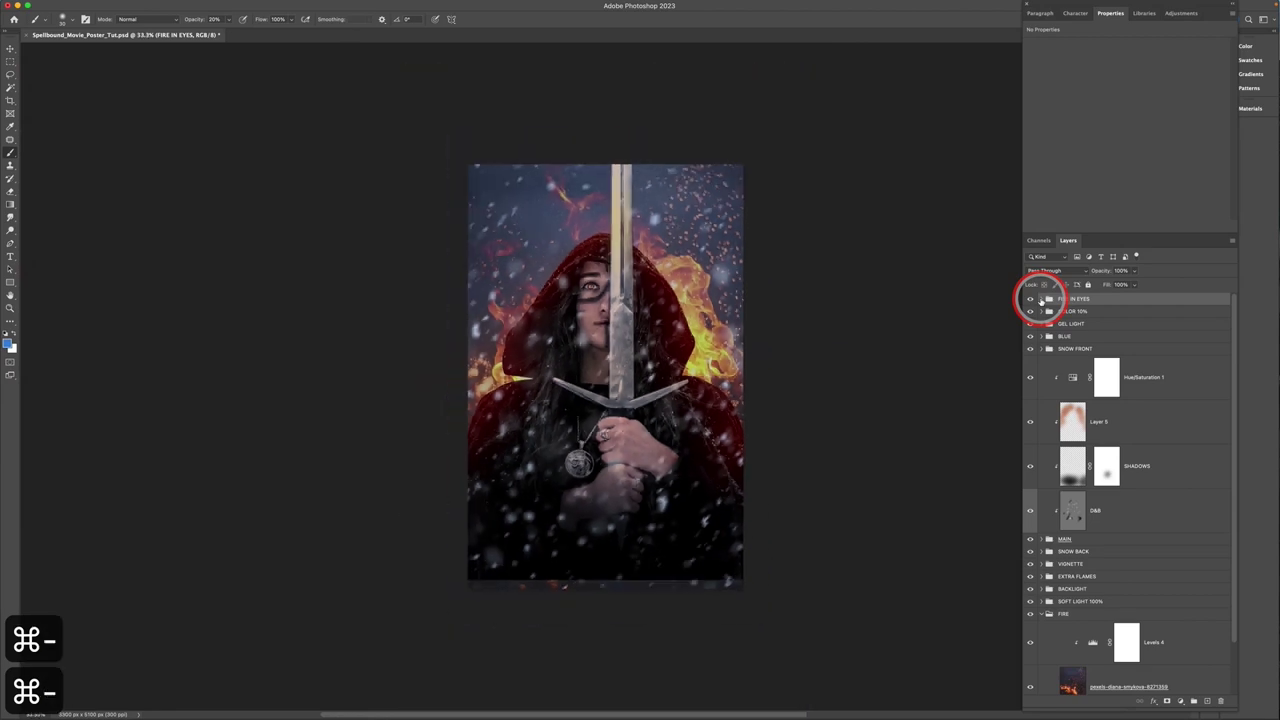
pyautogui.press('alt+shift+super+n')
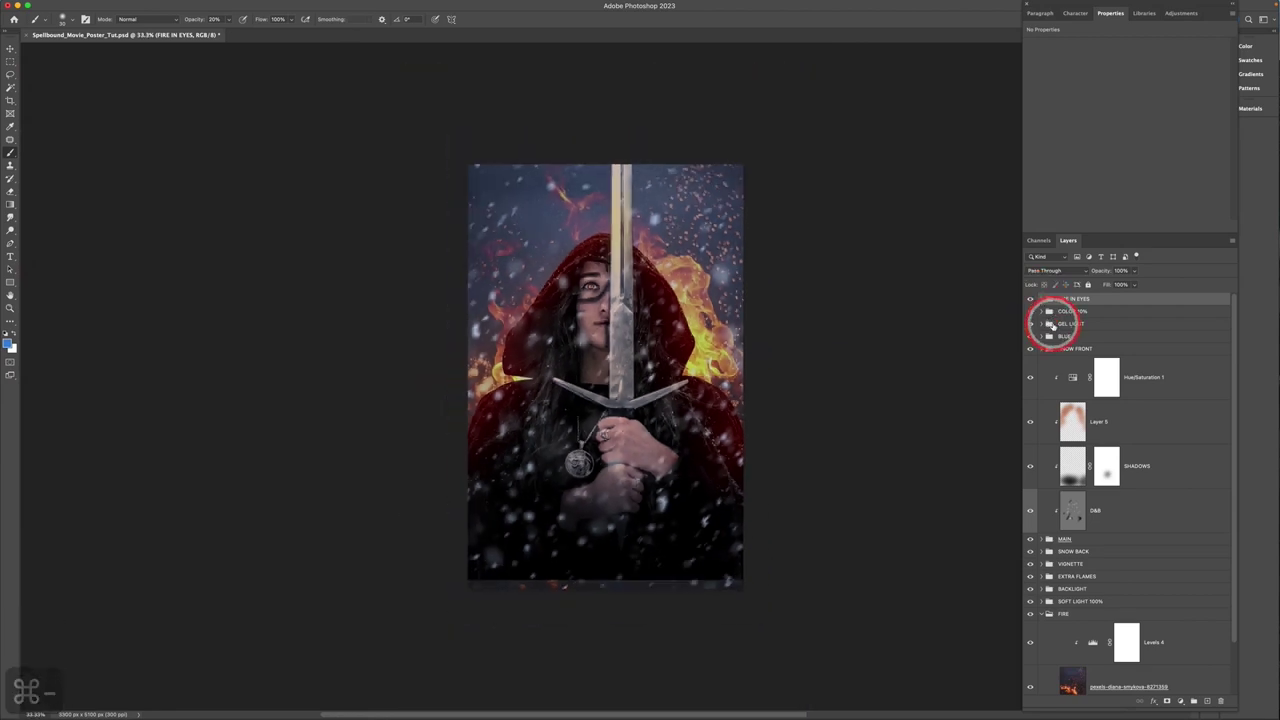
pyautogui.press('g')
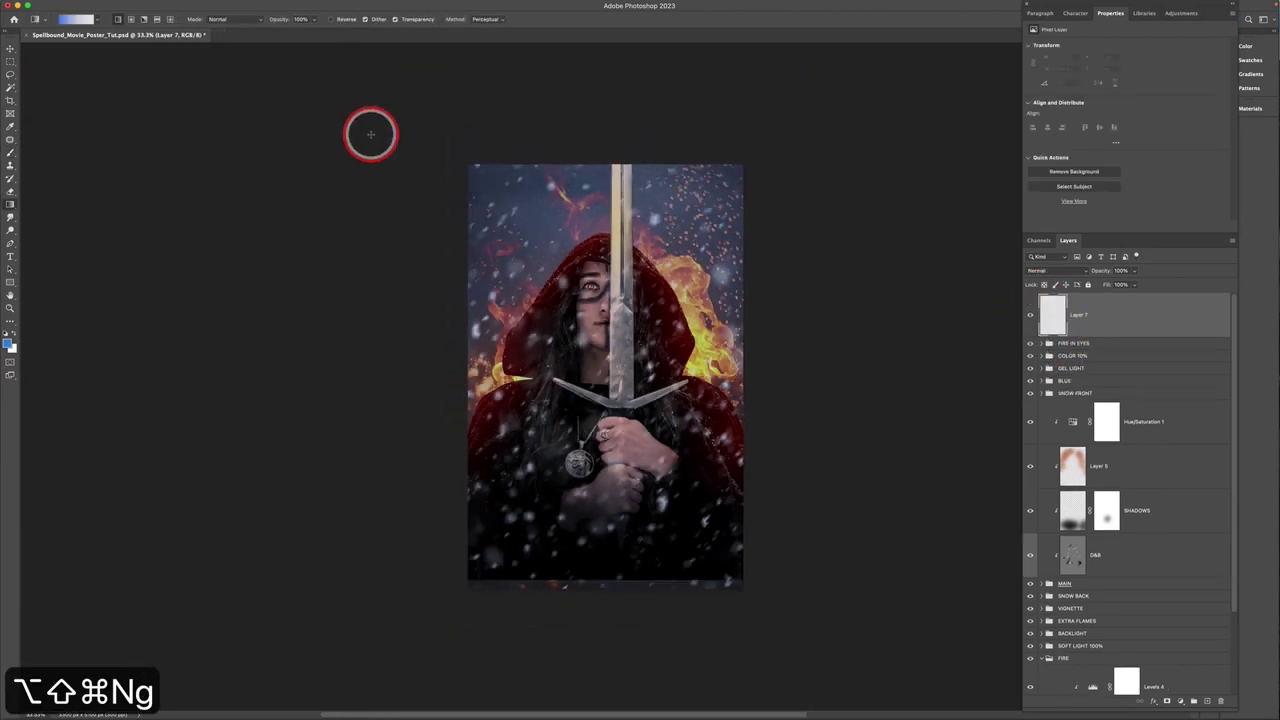
pyautogui.click(131, 20)
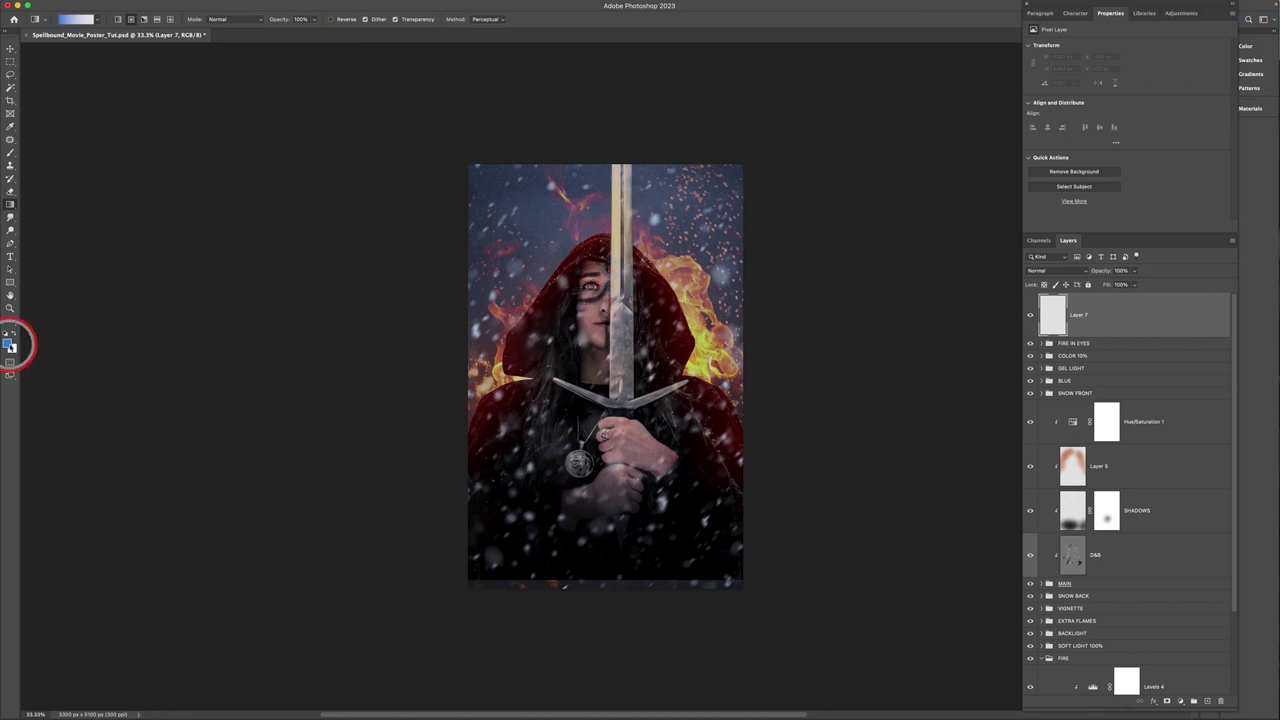
pyautogui.click(9, 344)
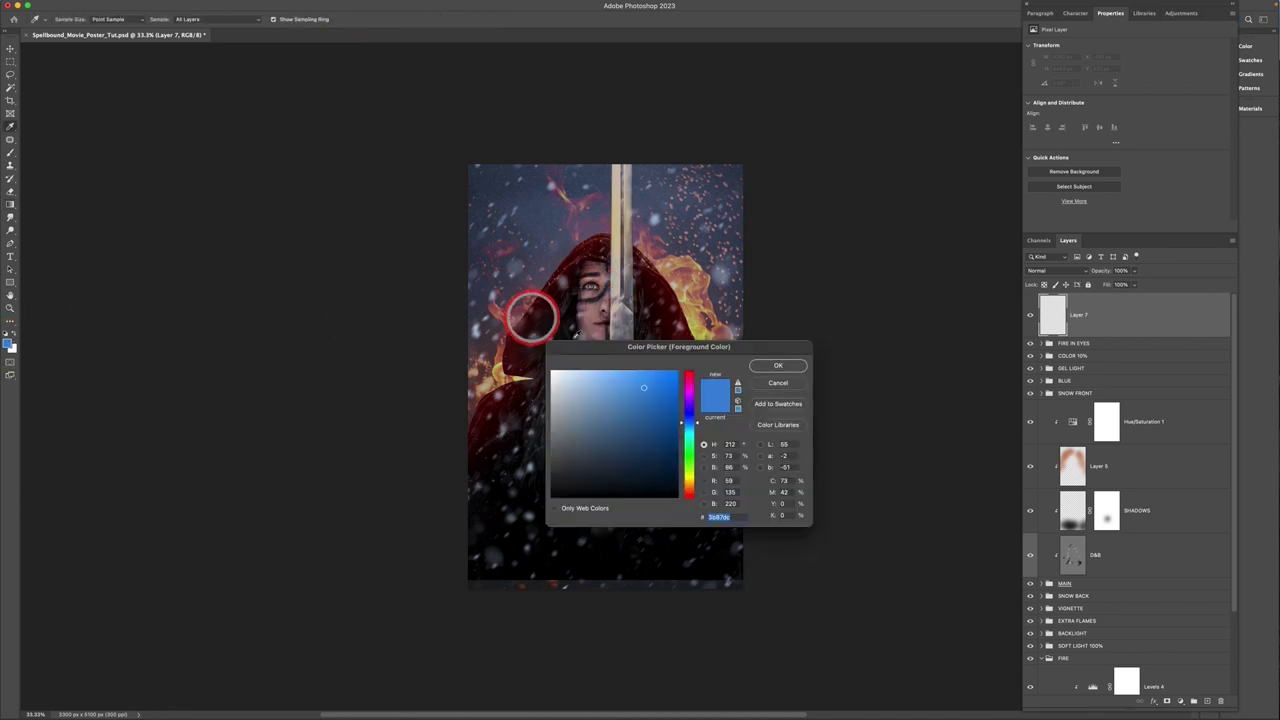
pyautogui.click(770, 367)
pyautogui.press('g')
pyautogui.moveTo(591, 358); pyautogui.dragTo(529, 263)
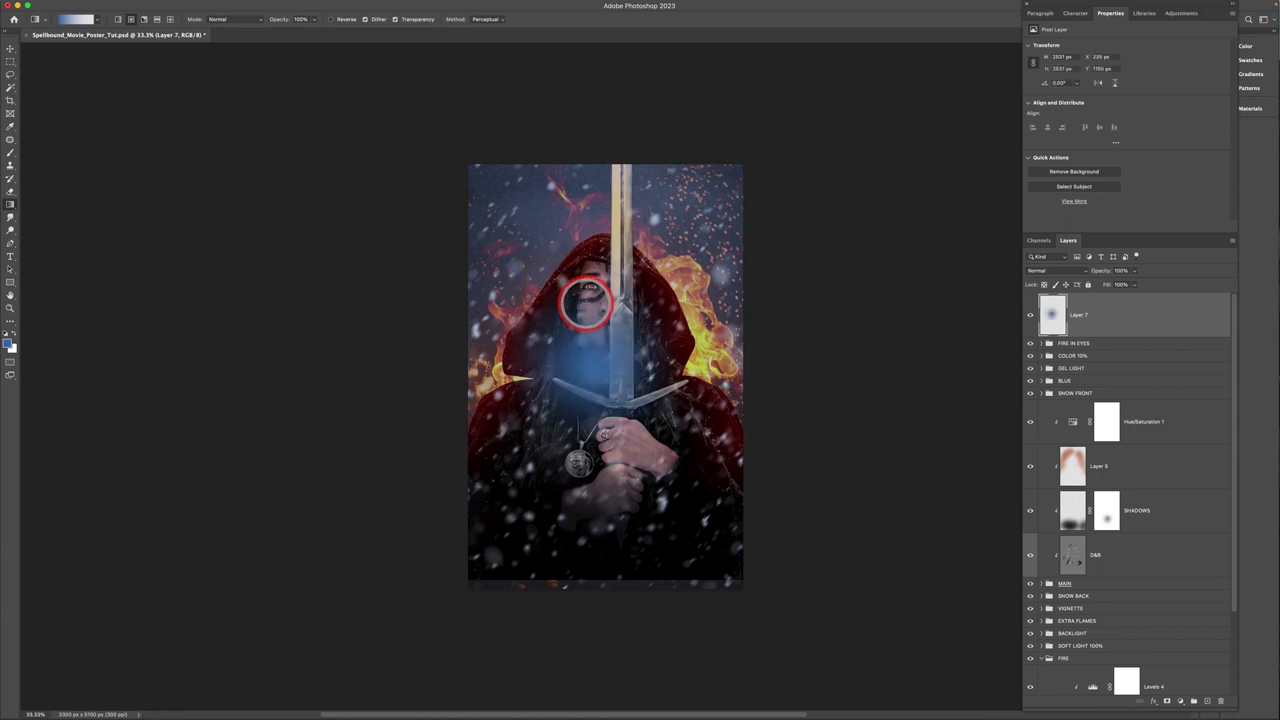
# Set the blue glow to Color Dodge and move it to the poster's left side
pyautogui.press('v')
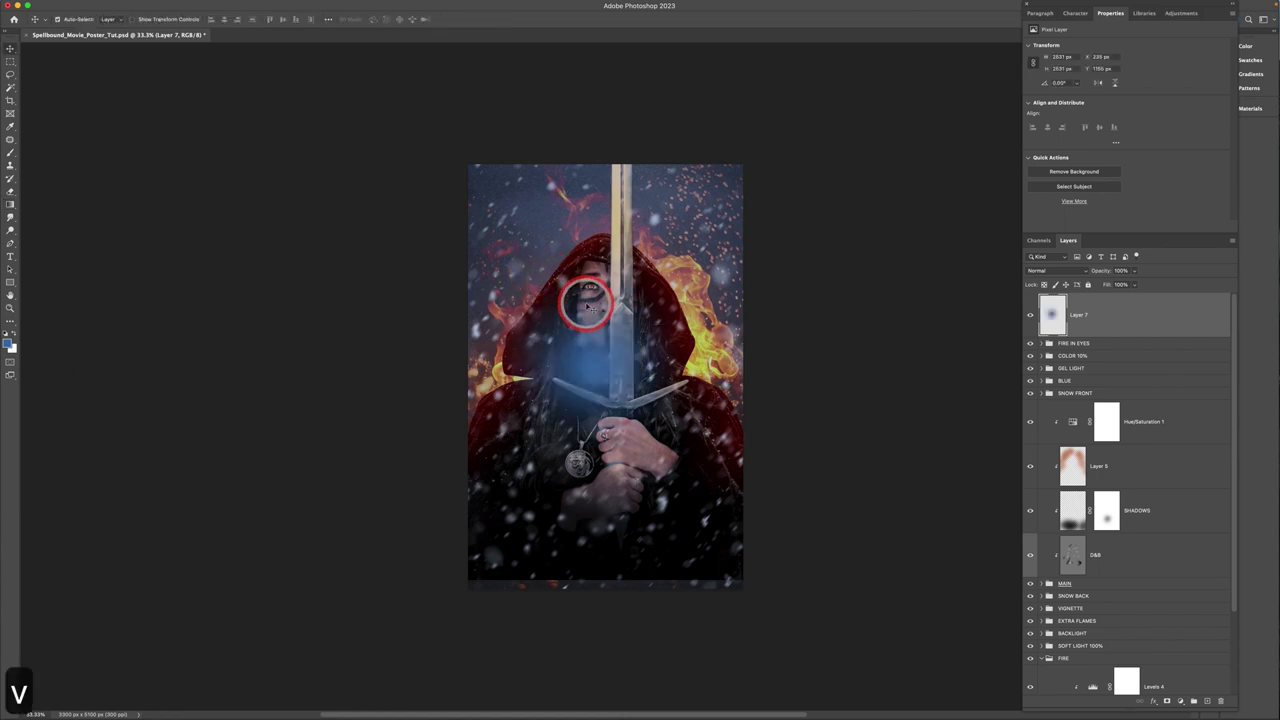
pyautogui.click(1040, 270)
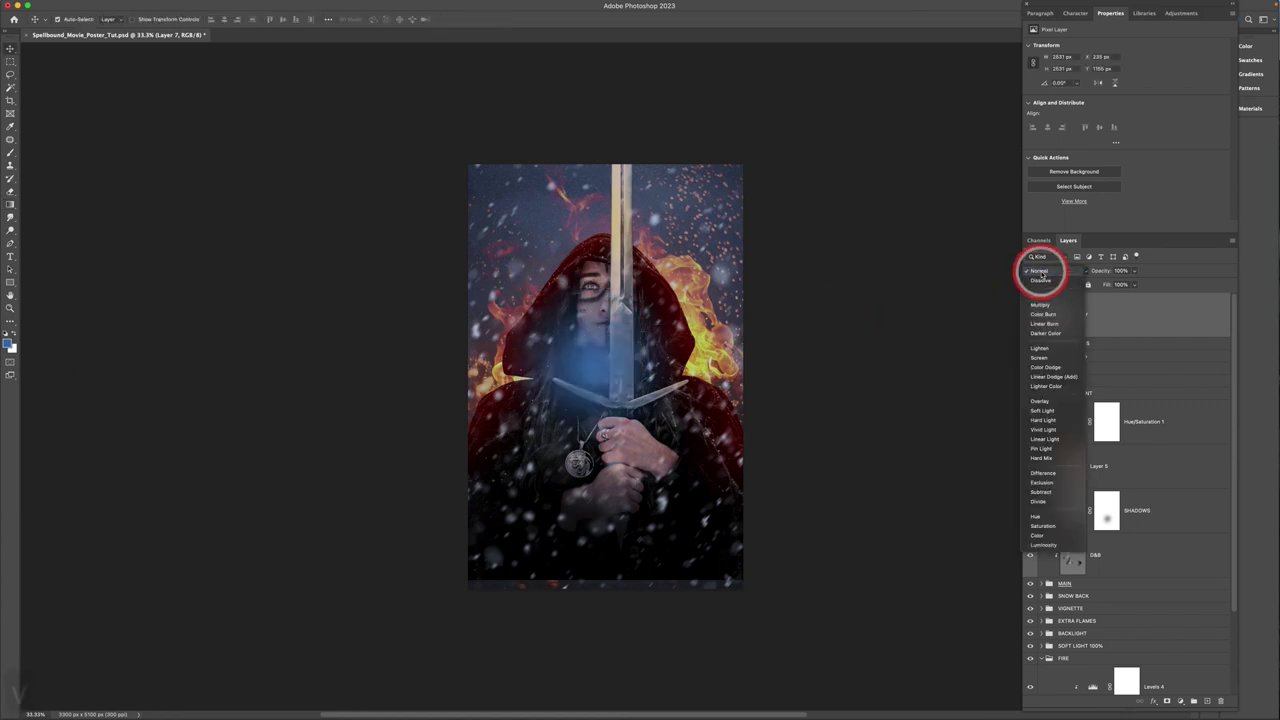
pyautogui.click(1048, 368)
pyautogui.press('v')
pyautogui.press('super+t')
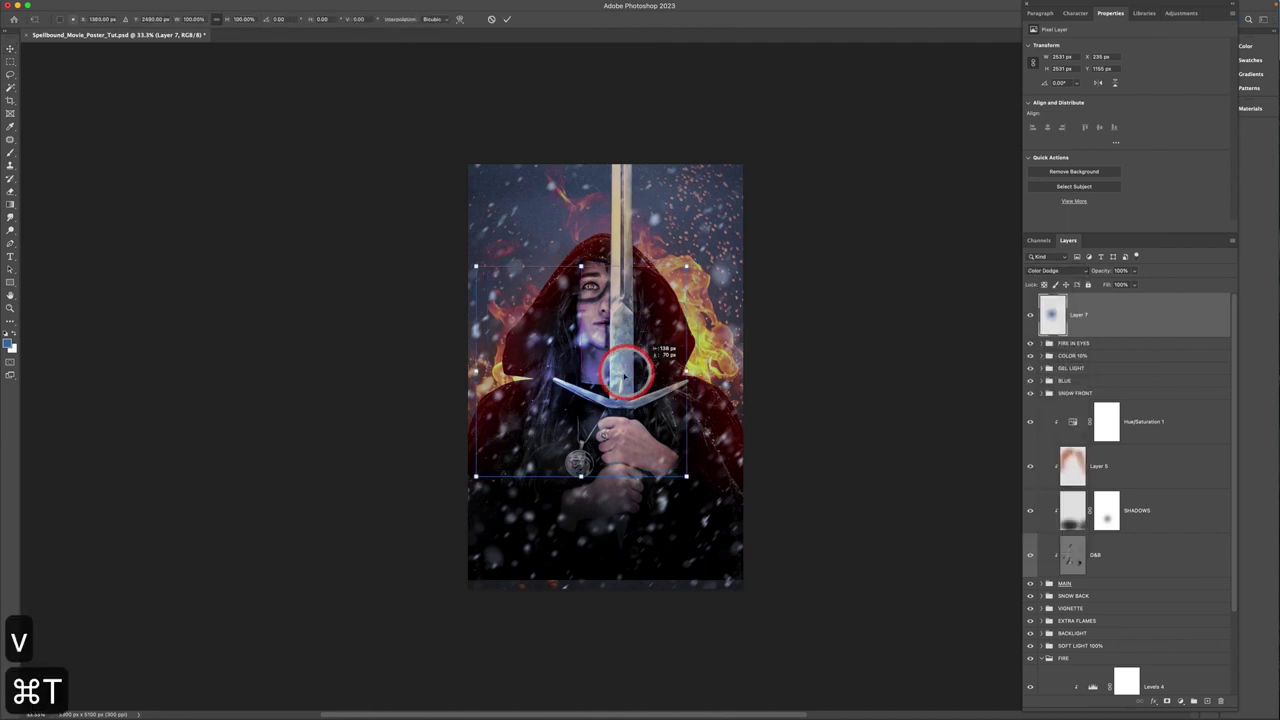
pyautogui.moveTo(622, 376); pyautogui.dragTo(560, 356)
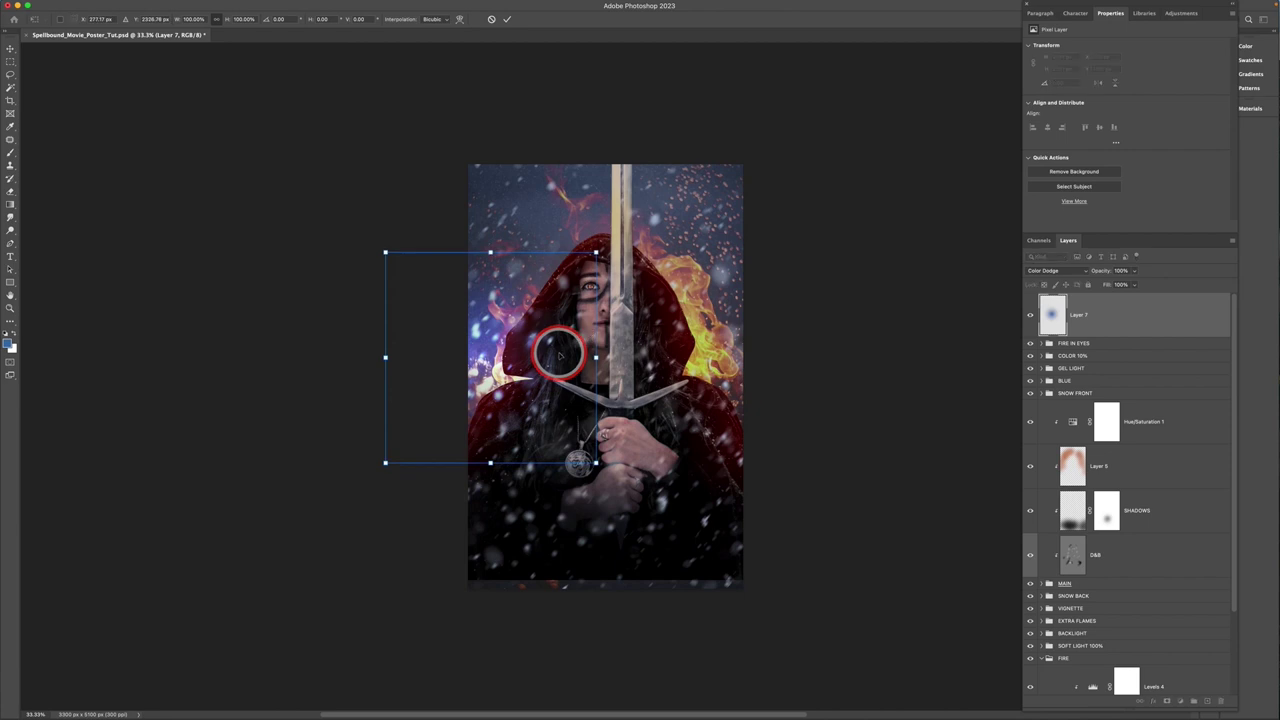
pyautogui.press('Return')
# Set the left blue glow to 40% opacity and nudge it slightly left and down
pyautogui.press('v')
pyautogui.press('4')
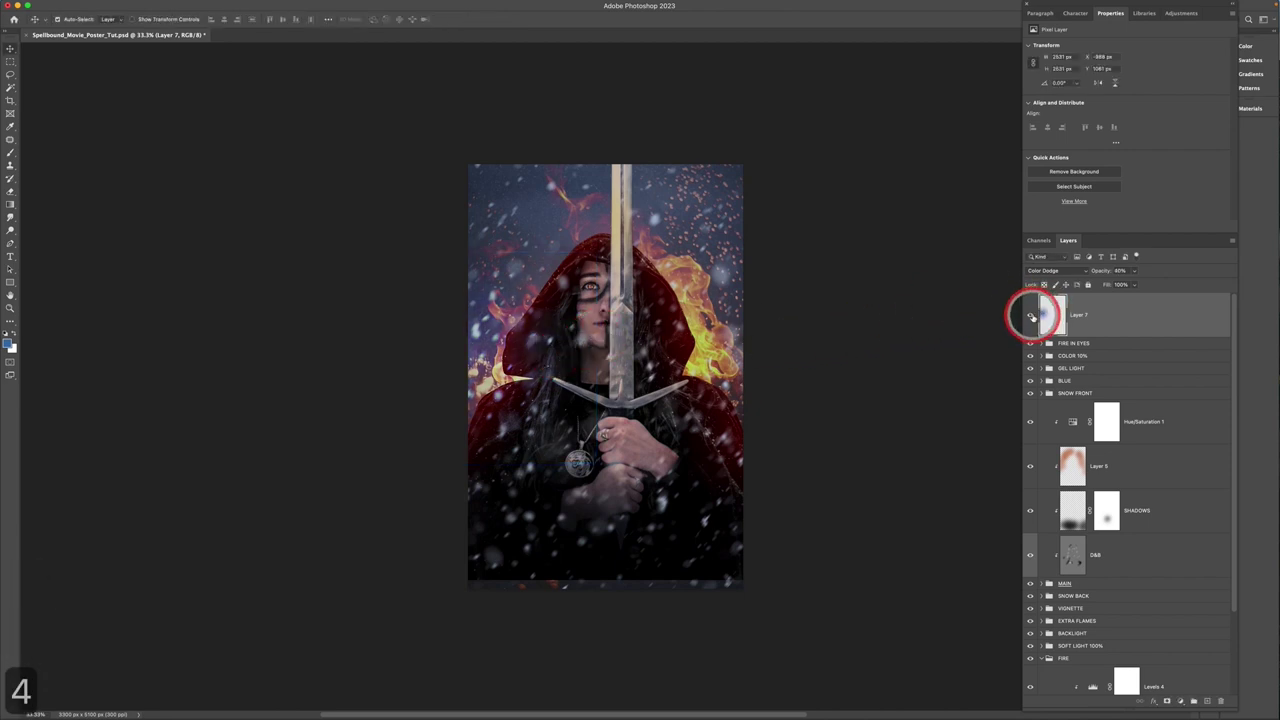
pyautogui.click(1031, 316)
pyautogui.click(1031, 316)
pyautogui.press('v')
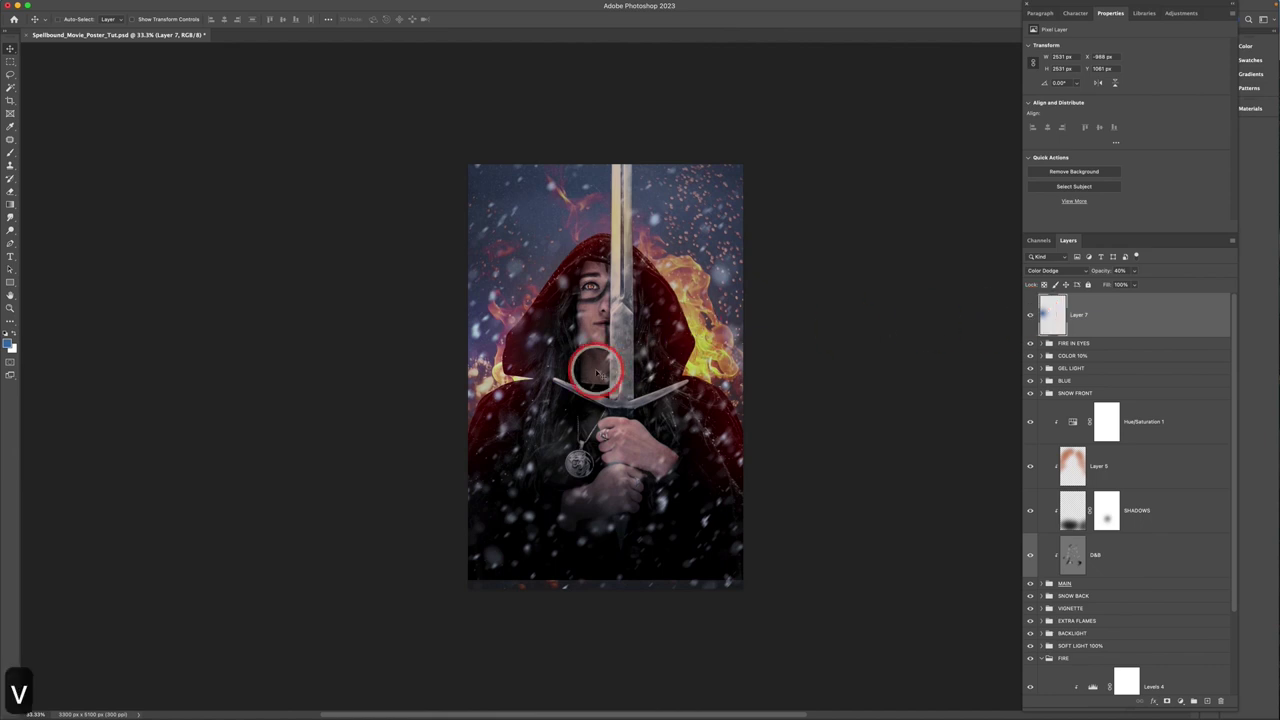
pyautogui.press('super+t')
pyautogui.moveTo(547, 360)
pyautogui.mouseDown()
pyautogui.moveTo(533, 379)
pyautogui.moveTo(535, 367)
pyautogui.mouseUp()
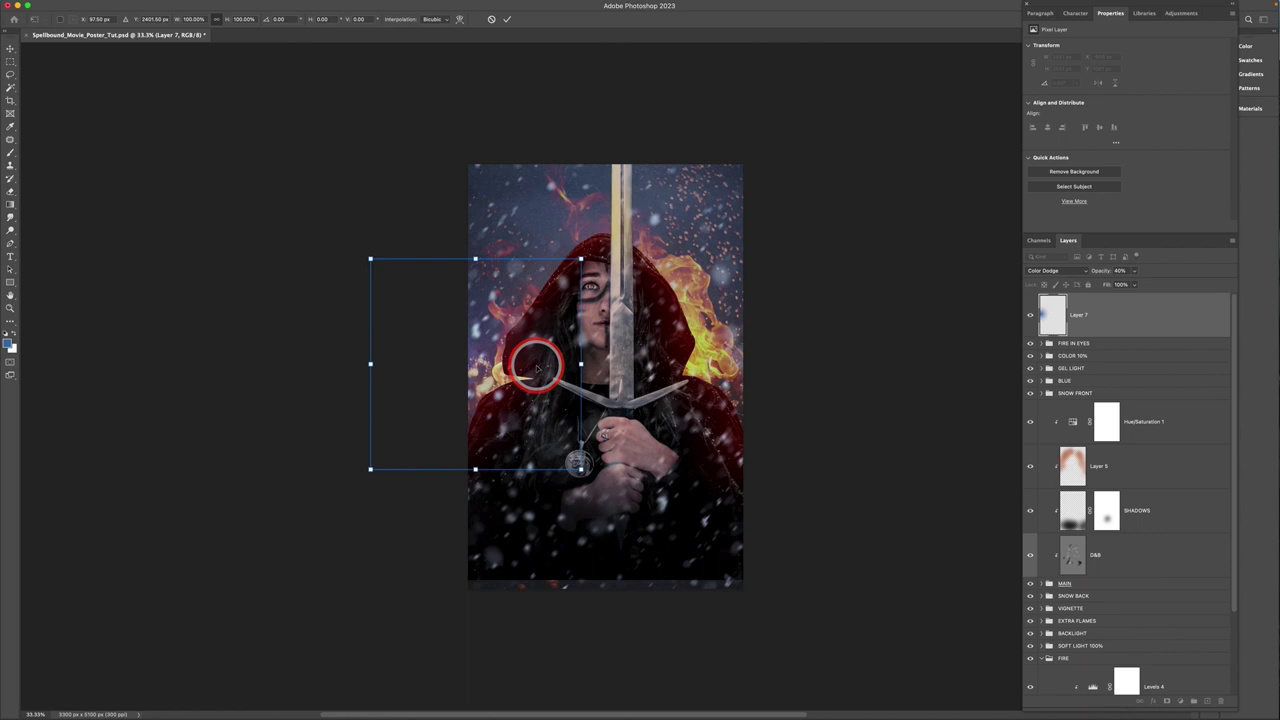
pyautogui.press('Return')
# Duplicate the blue glow, move the copy to the right side, and set it to 50% opacity
pyautogui.press('super+j')
pyautogui.press('v')
pyautogui.press('super+t')
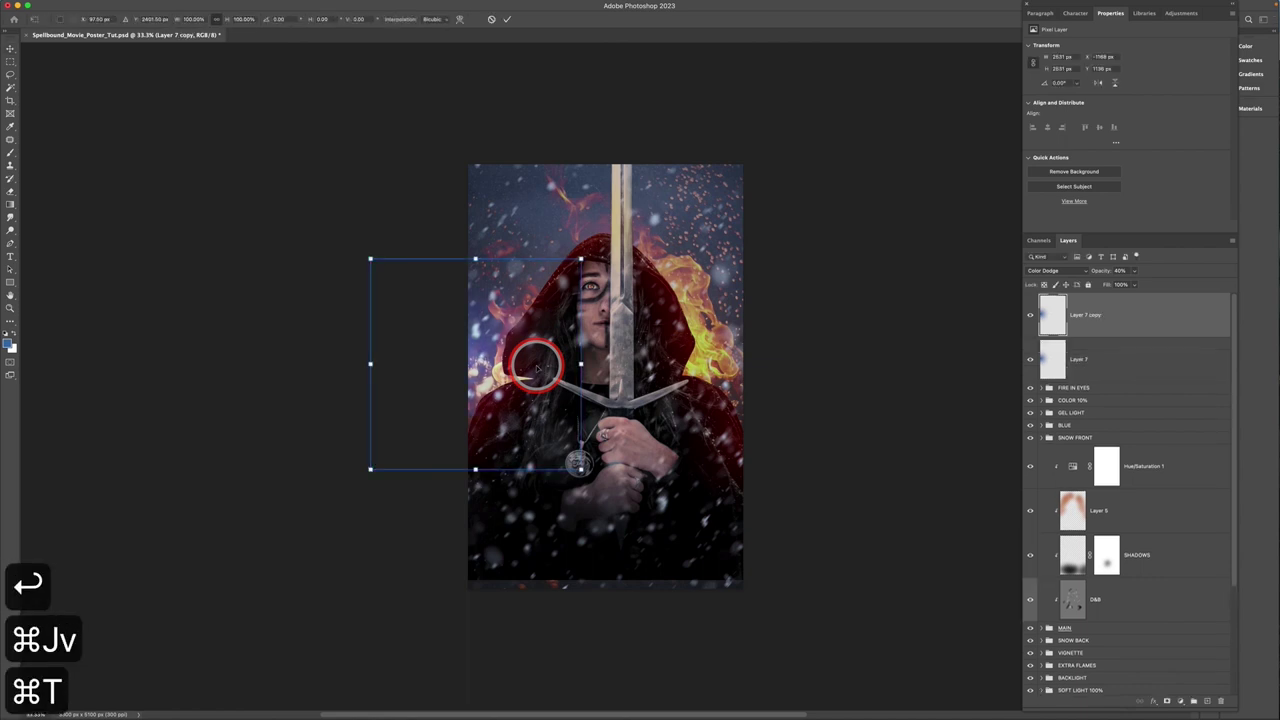
pyautogui.moveTo(536, 368); pyautogui.dragTo(763, 363)
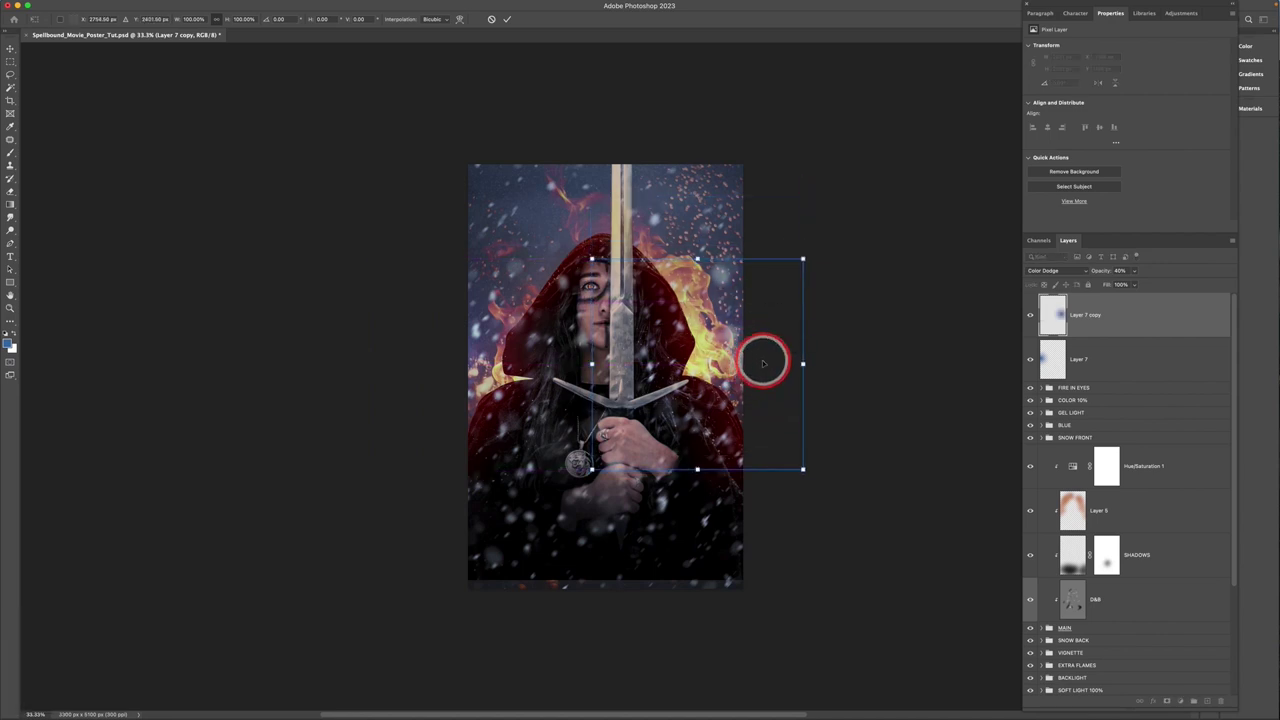
pyautogui.press('Return')
pyautogui.press('v')
pyautogui.press('5')
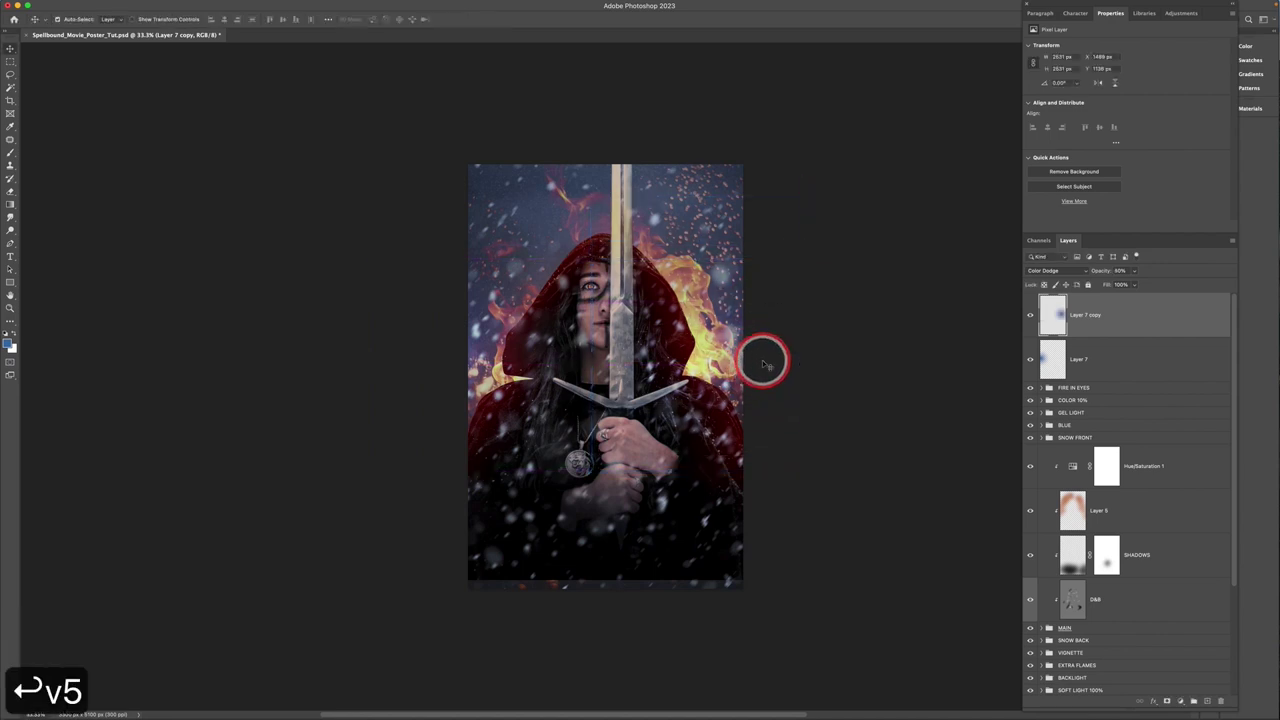
# Nudge the right glow slightly right and add a new empty layer above it
pyautogui.press('v')
pyautogui.press('super+t')
pyautogui.moveTo(756, 362)
pyautogui.mouseDown()
pyautogui.moveTo(749, 349)
pyautogui.moveTo(757, 380)
pyautogui.moveTo(768, 352)
pyautogui.mouseUp()
pyautogui.press('Return')
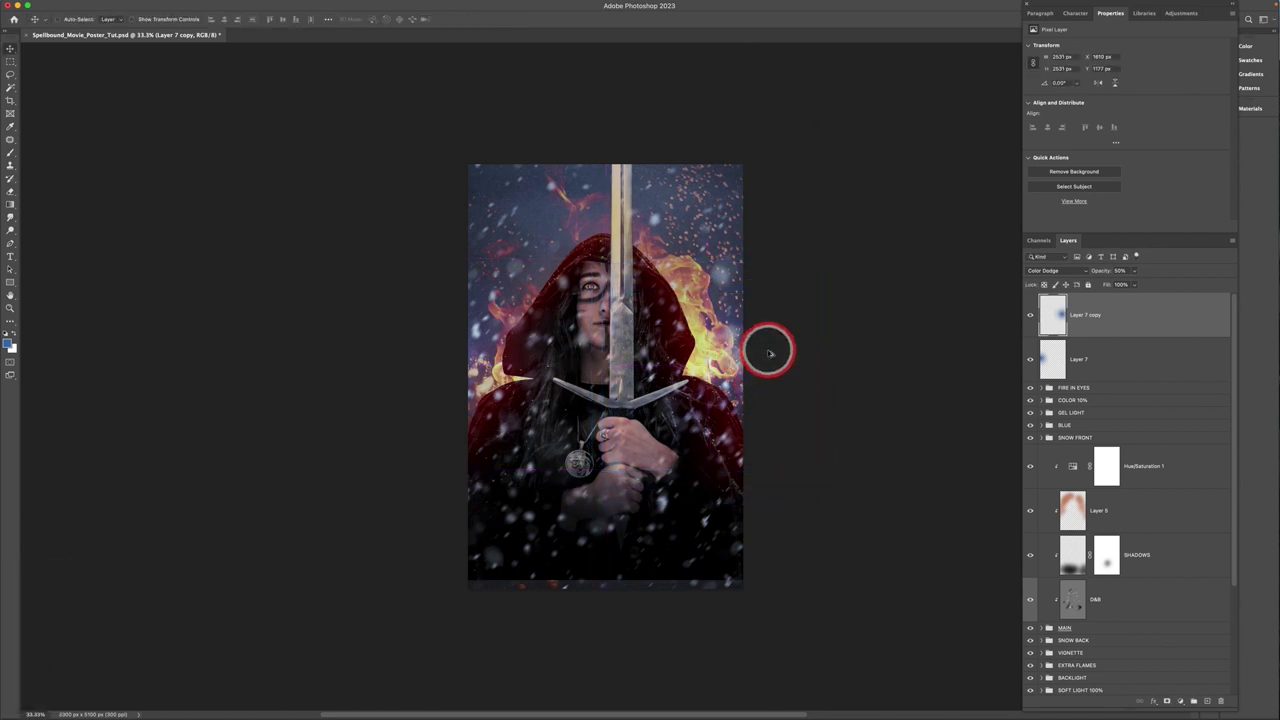
pyautogui.press('alt+shift+super+n')
# Draw a yellow radial glow at the sword hilt, set to Overlay at 25% opacity, then shift it left
pyautogui.press('g')
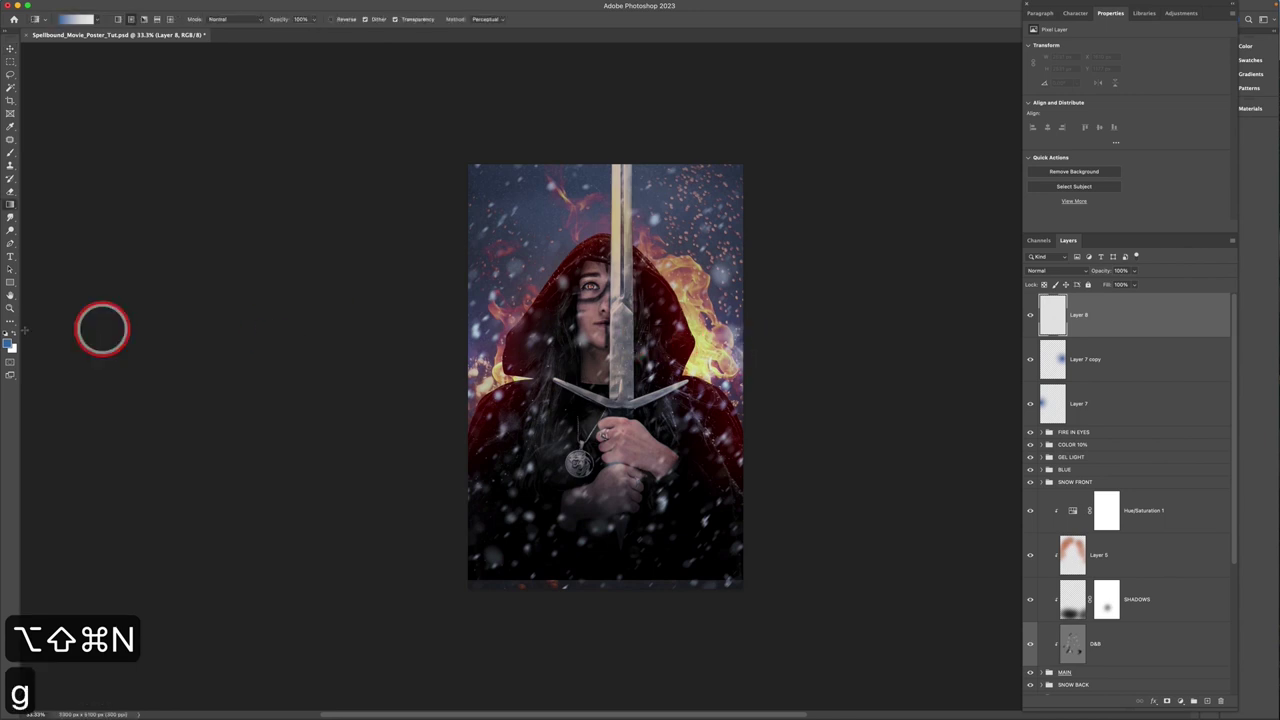
pyautogui.click(9, 343)
pyautogui.moveTo(590, 320); pyautogui.dragTo(689, 480)
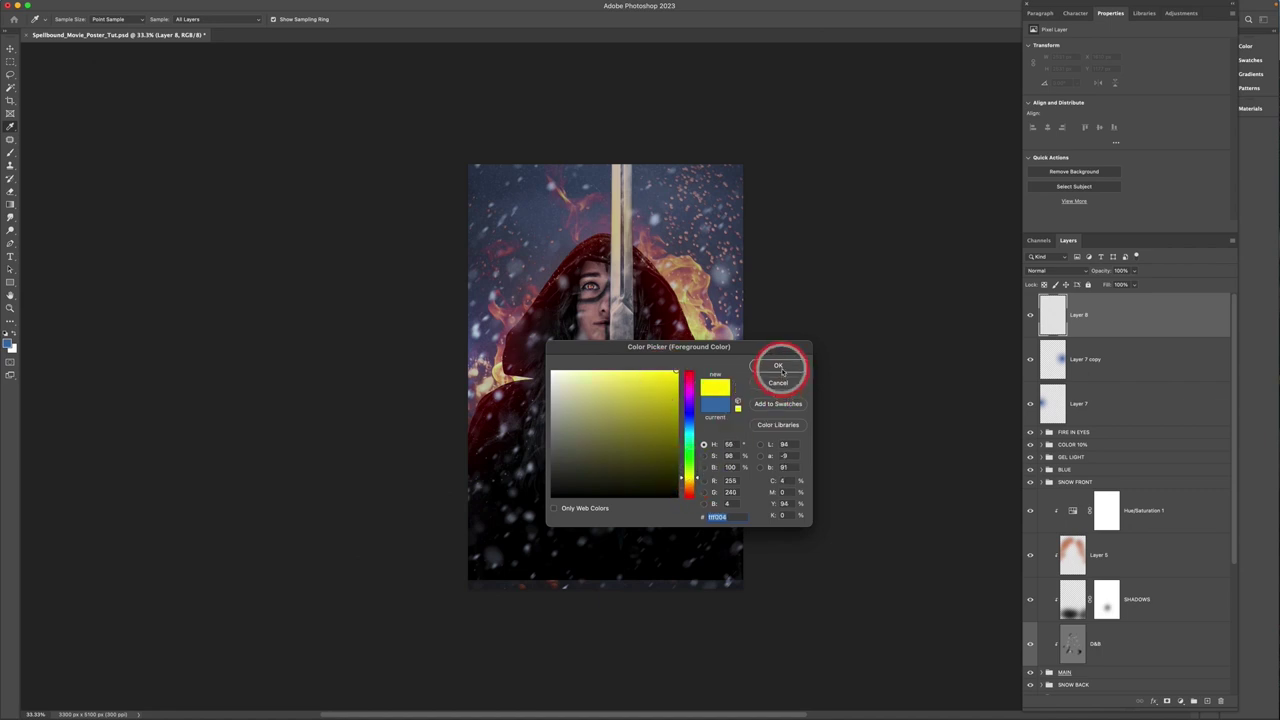
pyautogui.click(778, 365)
pyautogui.moveTo(612, 352); pyautogui.dragTo(572, 275)
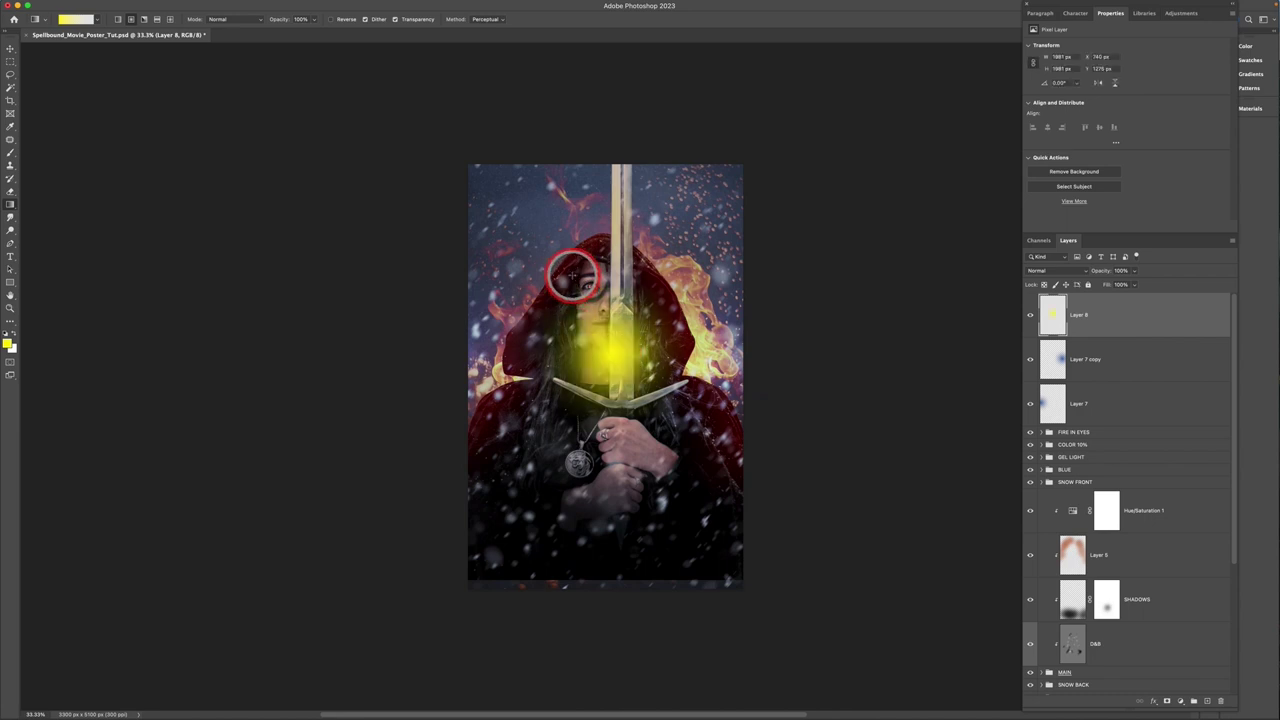
pyautogui.press('v')
pyautogui.click(1053, 271)
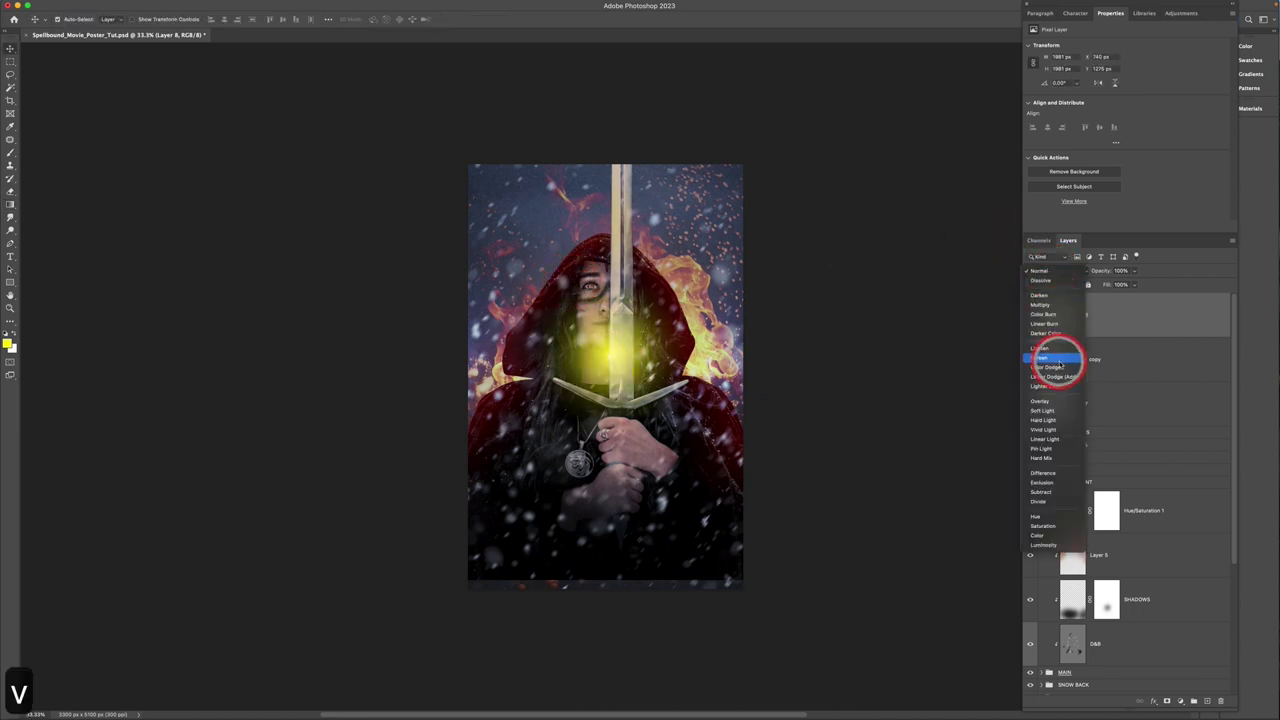
pyautogui.click(1065, 399)
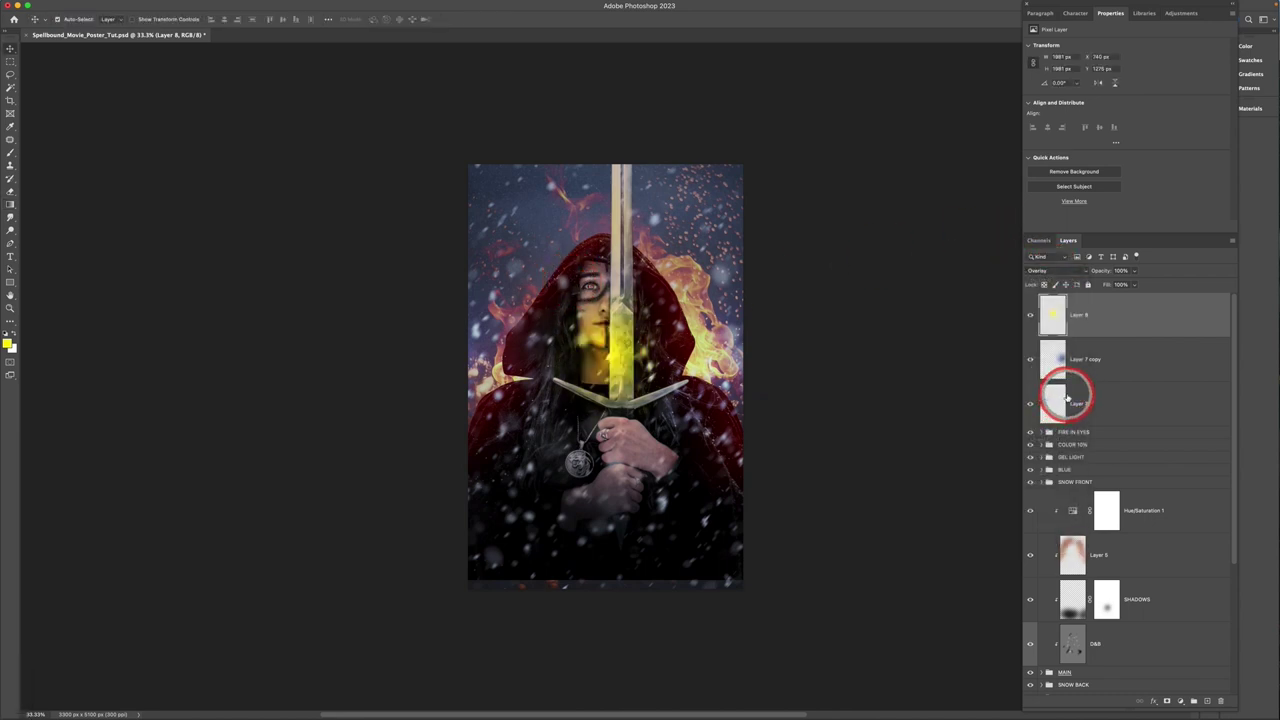
pyautogui.press('2')
pyautogui.press('5')
pyautogui.press('v')
pyautogui.press('super+t')
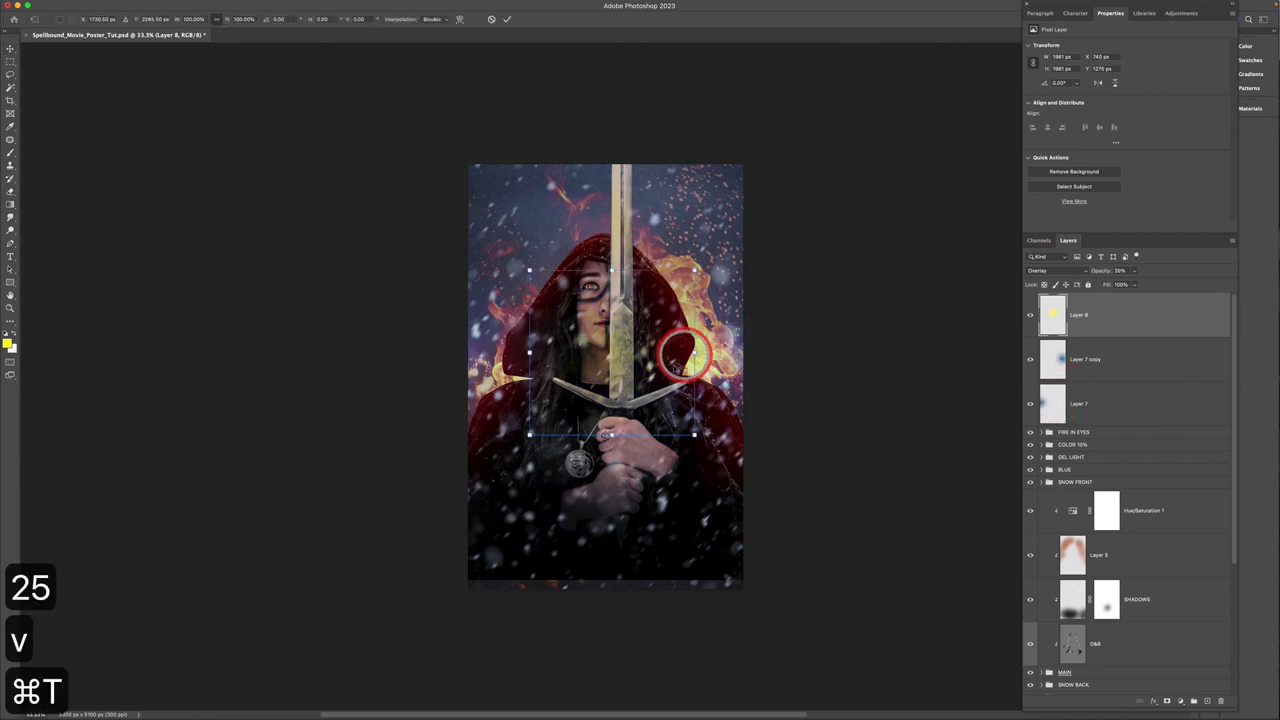
pyautogui.moveTo(666, 371); pyautogui.dragTo(570, 373)
pyautogui.press('Return')
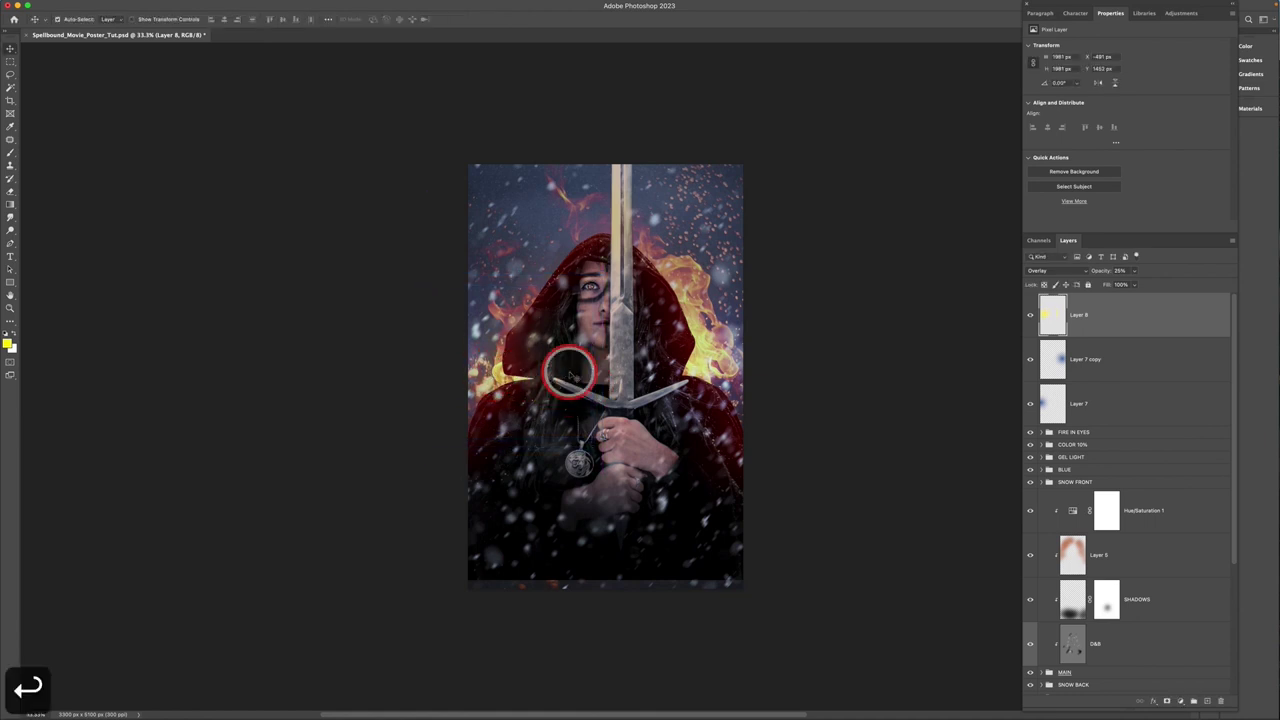
# Duplicate the yellow glow, move it up and right, set it to 60% opacity and shrink it
pyautogui.press('super+j')
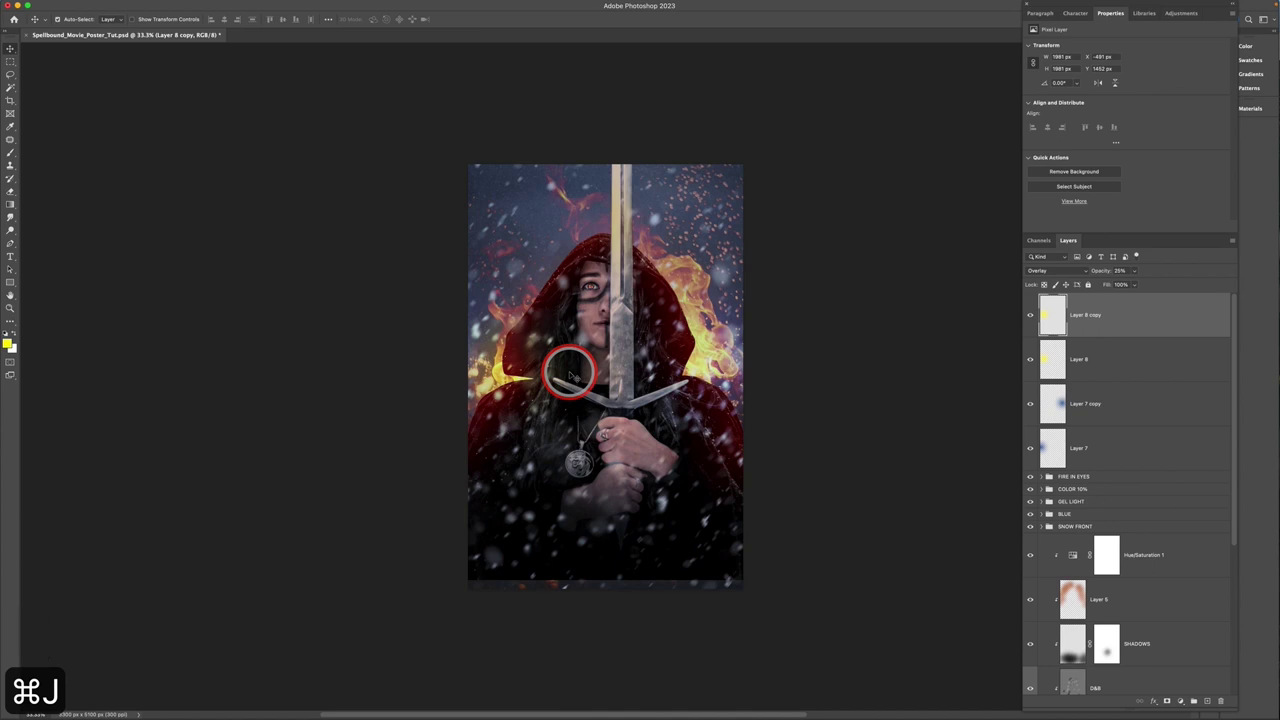
pyautogui.press('super+t')
pyautogui.moveTo(529, 346); pyautogui.dragTo(726, 286)
pyautogui.press('Return')
pyautogui.press('0')
pyautogui.press('v')
pyautogui.press('v')
pyautogui.press('6')
pyautogui.press('v')
pyautogui.press('super+t')
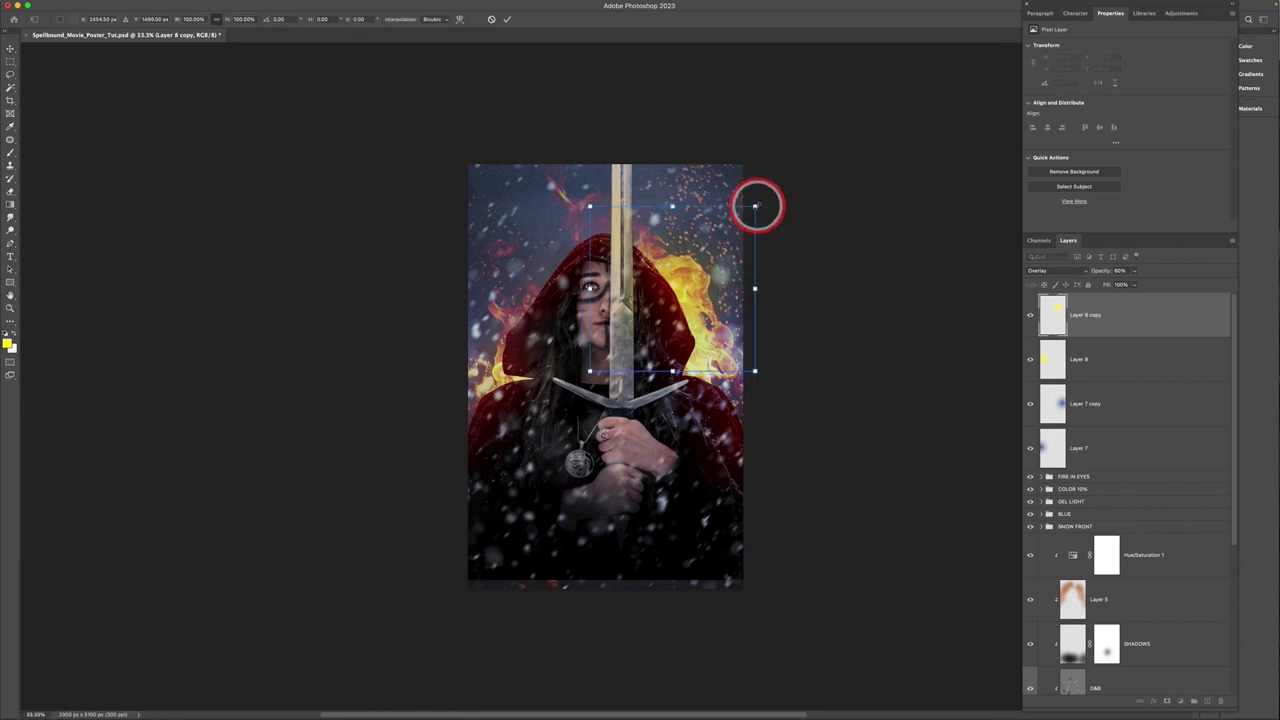
pyautogui.moveTo(755, 206); pyautogui.dragTo(710, 265)
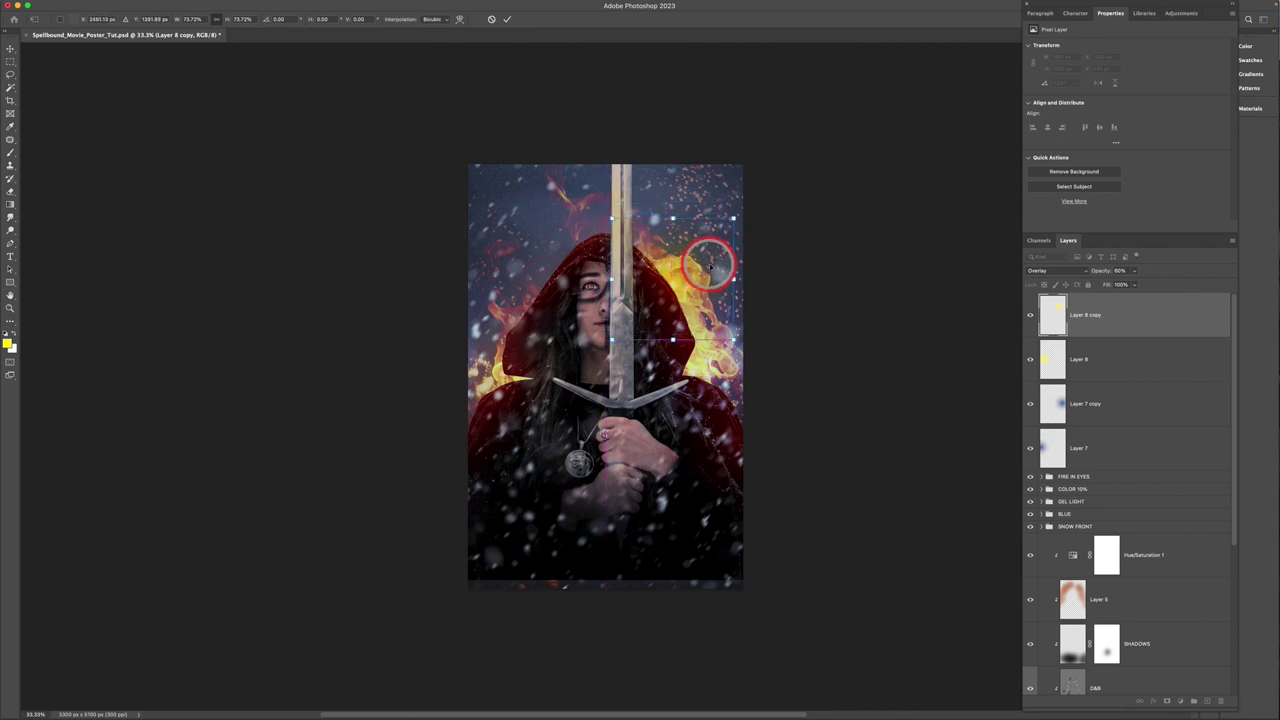
pyautogui.press('Return')
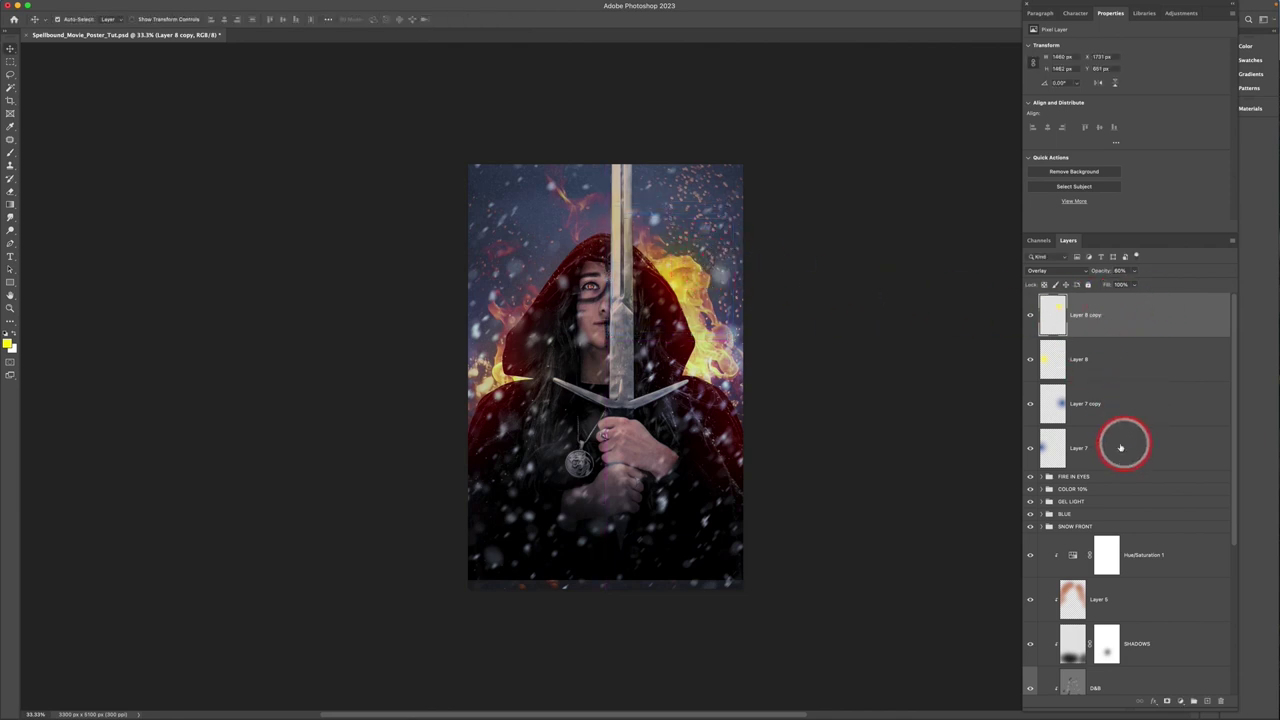
# Group the four glow layers and name the group 'TOP LIGHT'
pyautogui.keyDown('shift'); pyautogui.click(1120, 448); pyautogui.keyUp('shift')
pyautogui.press('super+g')
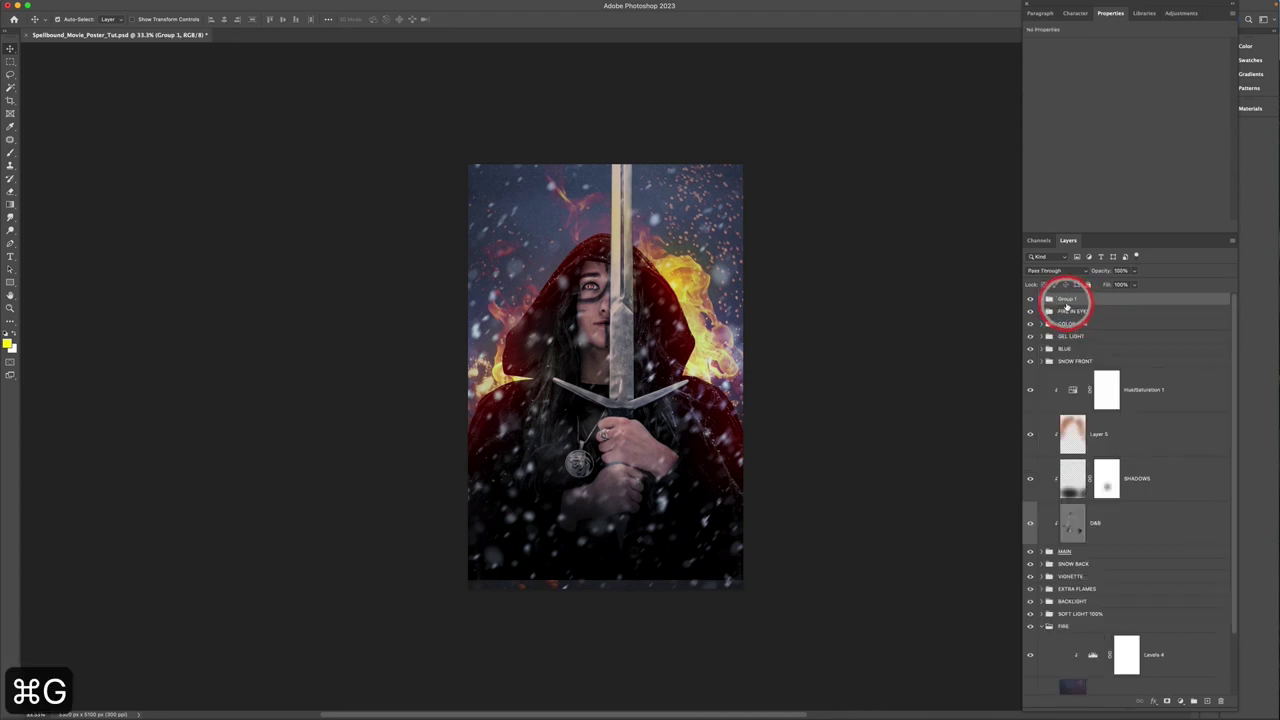
pyautogui.doubleClick(1066, 300)
pyautogui.write('T')
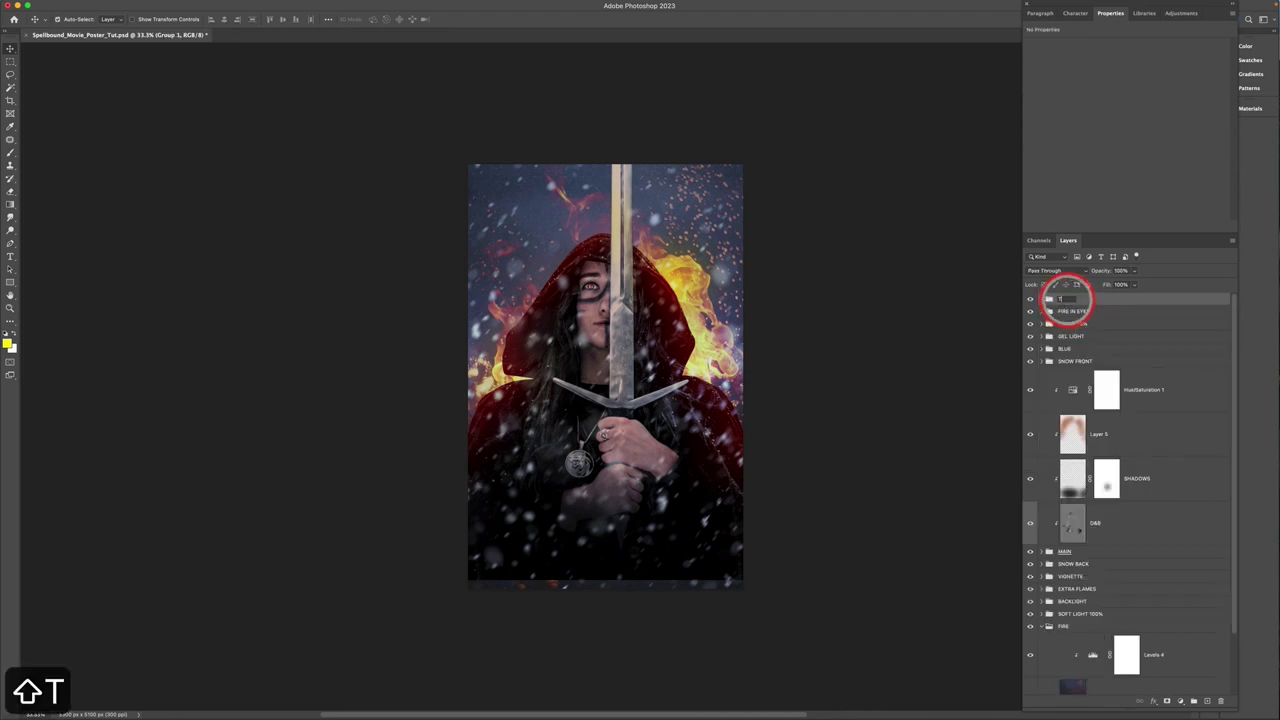
pyautogui.write('OP_LIGHT')
pyautogui.press('Return')
pyautogui.press('v')
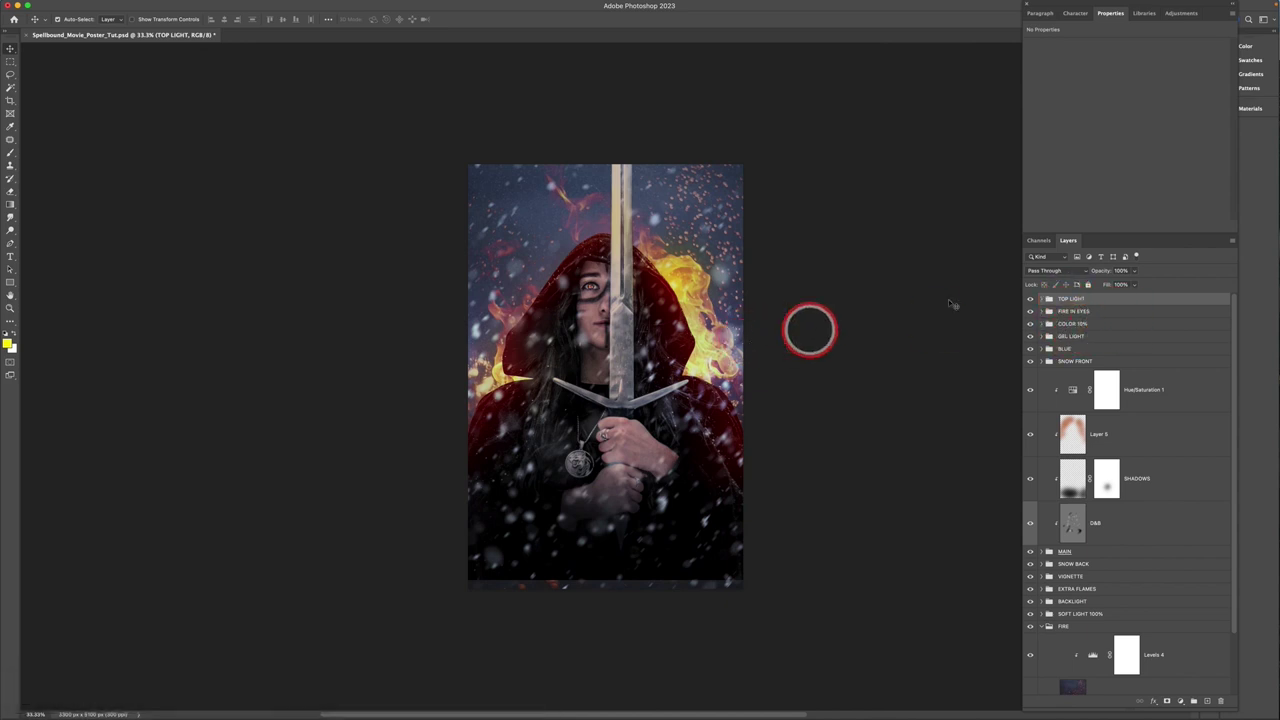
# Toggle the TOP LIGHT group on and off to compare, leaving it visible
pyautogui.click(1029, 302)
pyautogui.click(1029, 302)
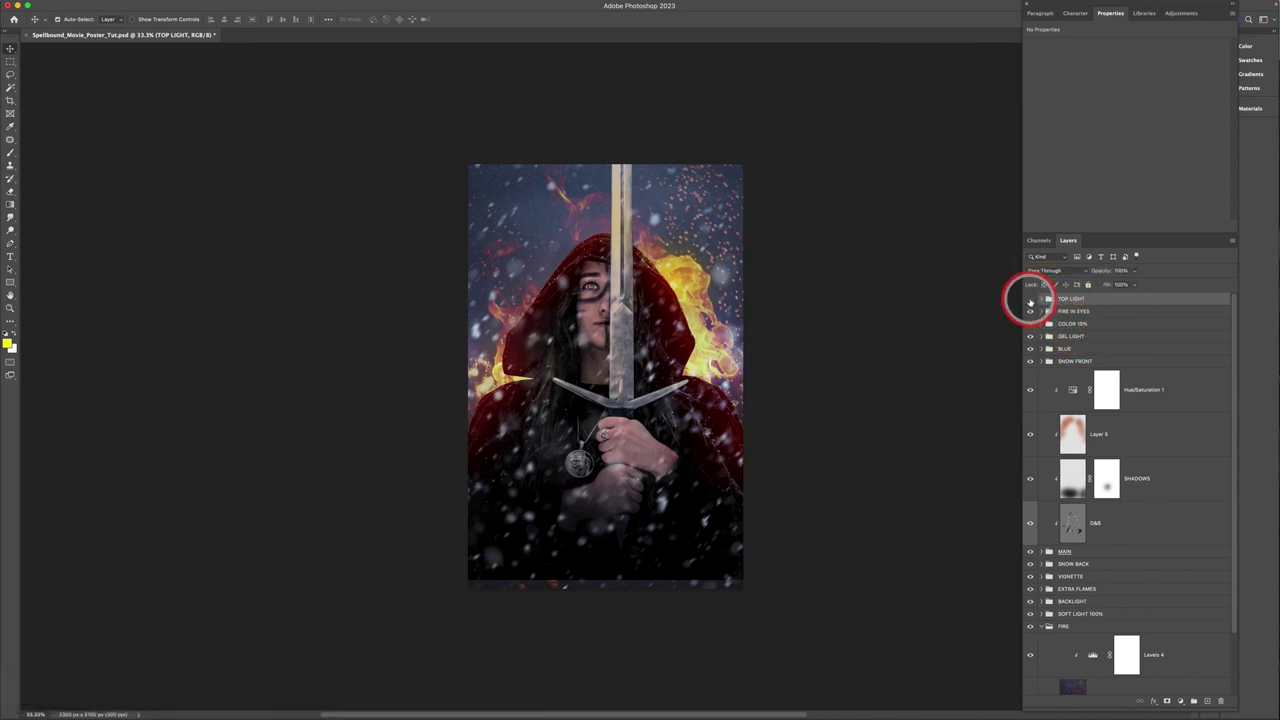
pyautogui.click(1029, 302)
pyautogui.click(1030, 302)
pyautogui.click(1030, 302)
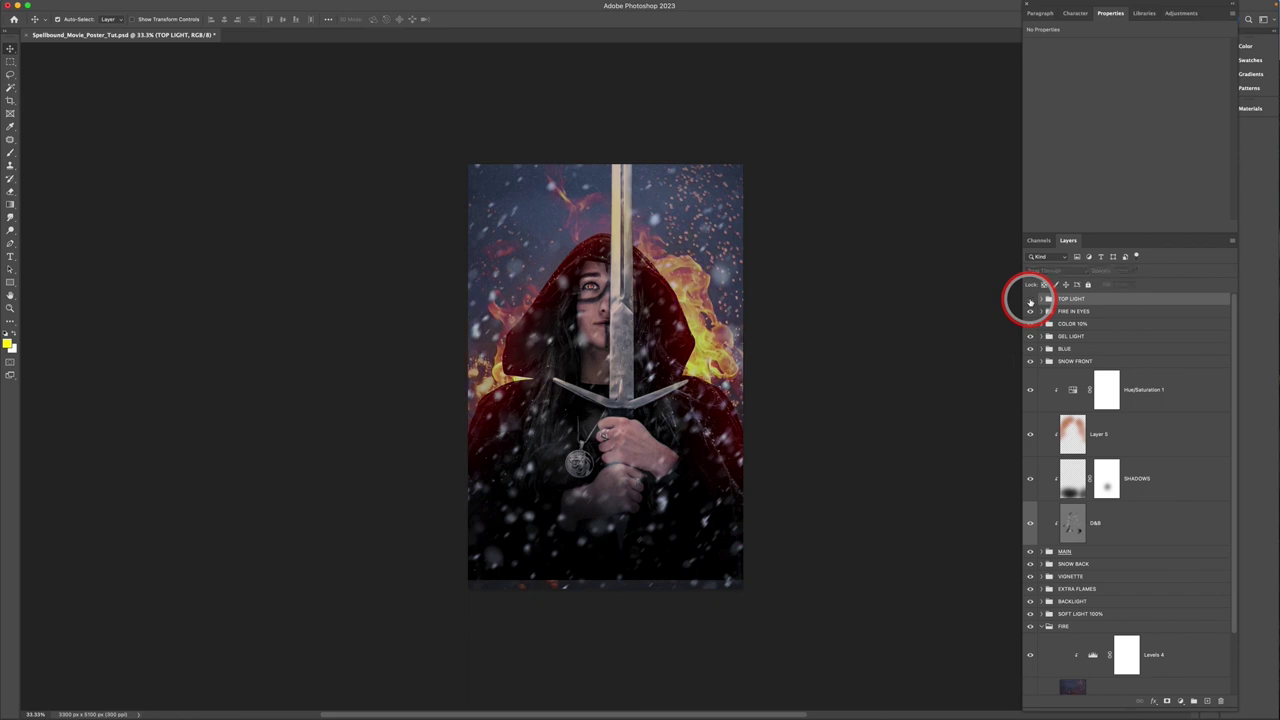
pyautogui.click(1030, 302)
pyautogui.click(1030, 302)
pyautogui.click(1030, 302)
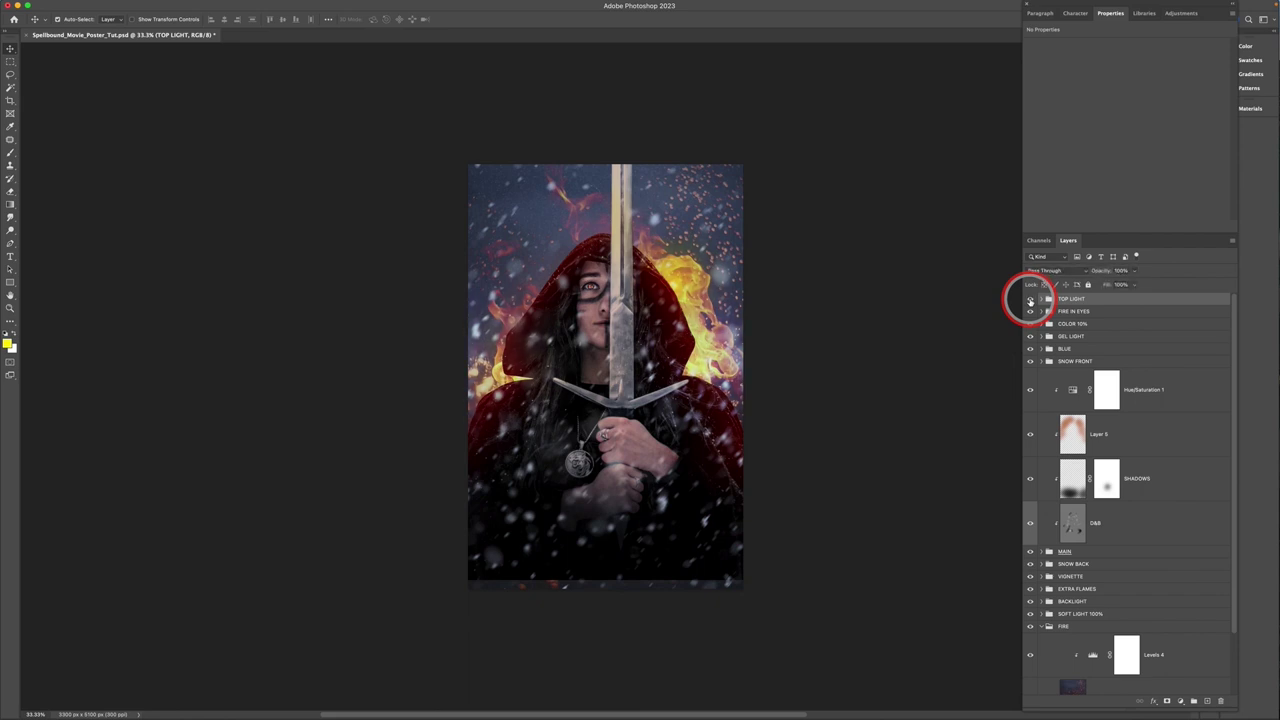
pyautogui.click(1030, 302)
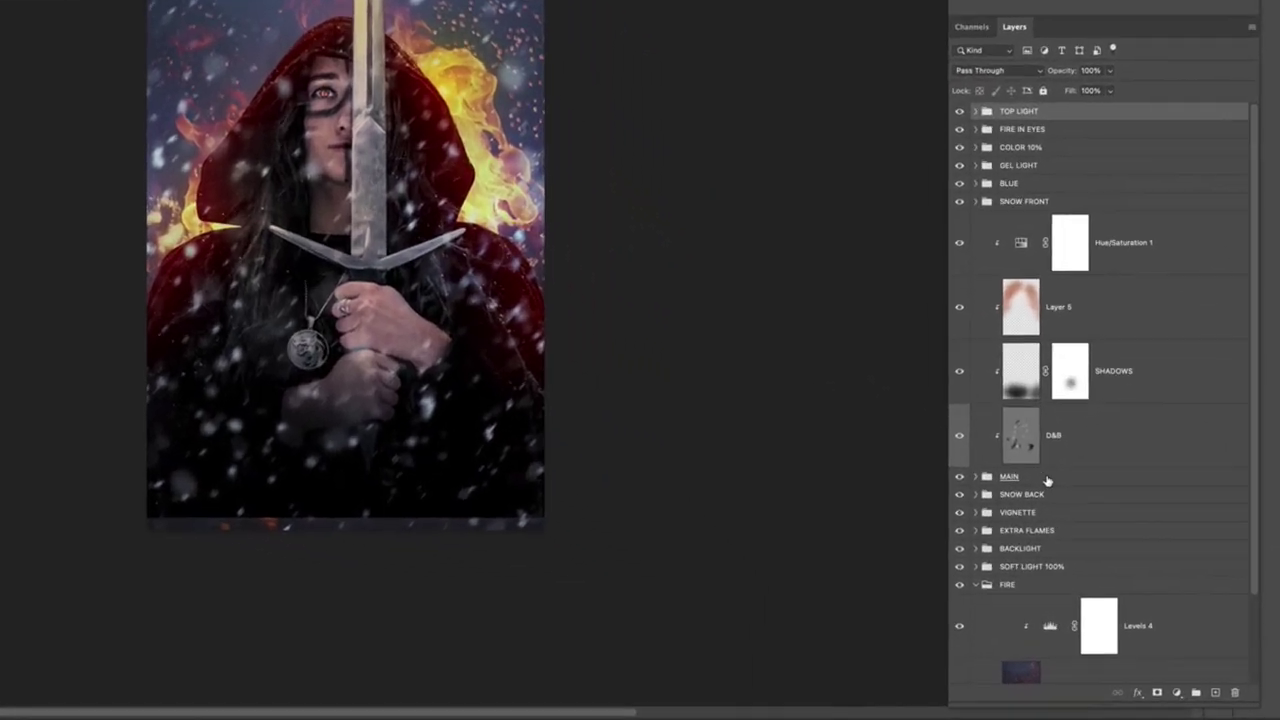
# Load the SKIN & SWORD copy outline as a selection and fill it on a new layer above Hue/Saturation 1
pyautogui.click(1025, 552)
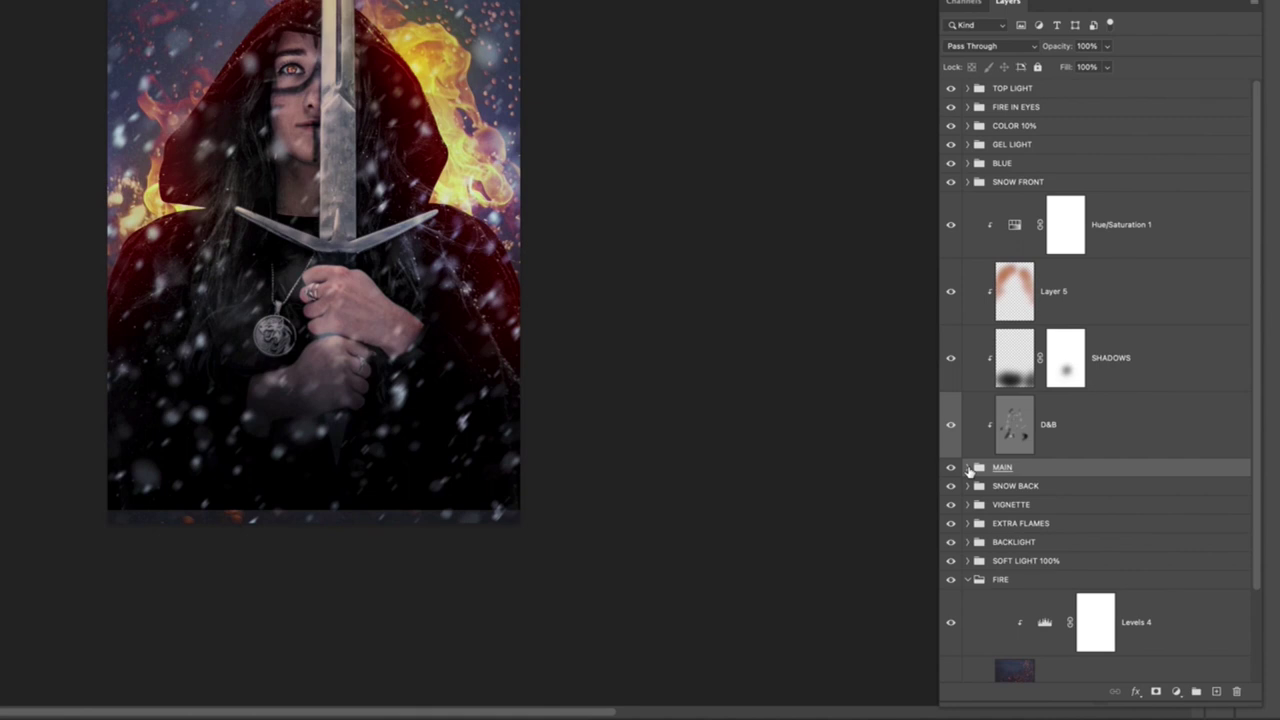
pyautogui.click(967, 468)
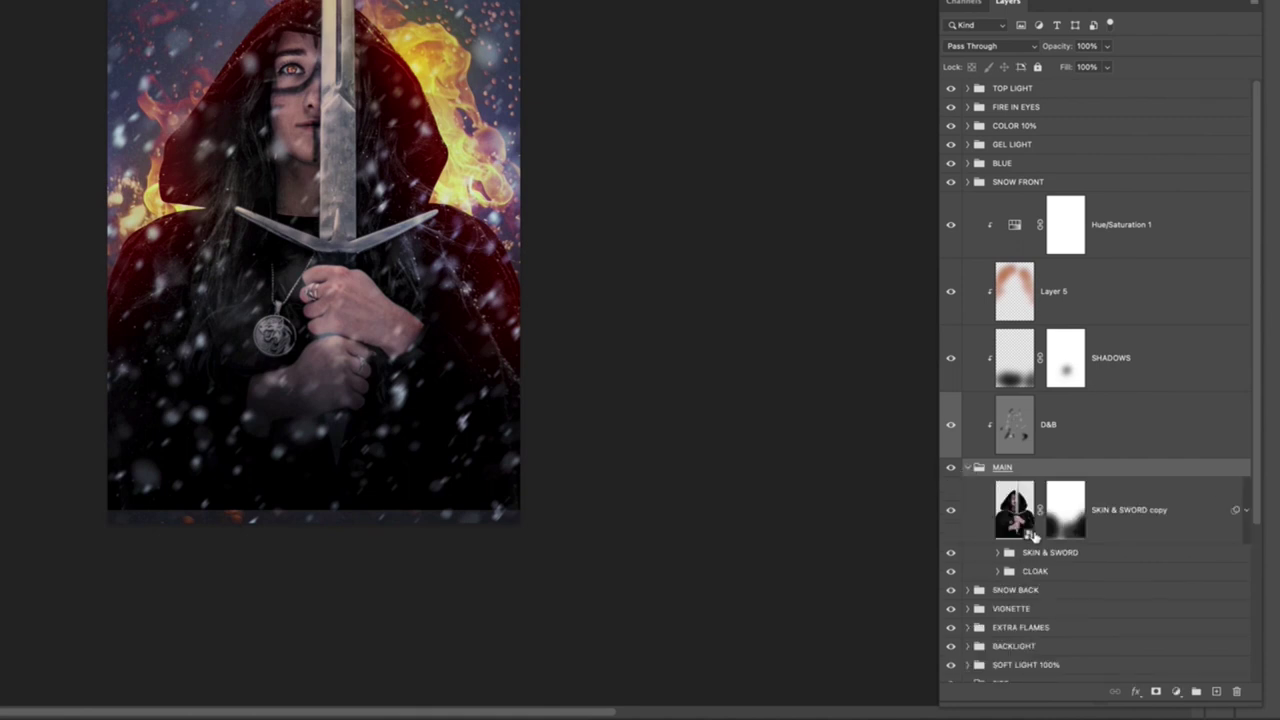
pyautogui.click(985, 510)
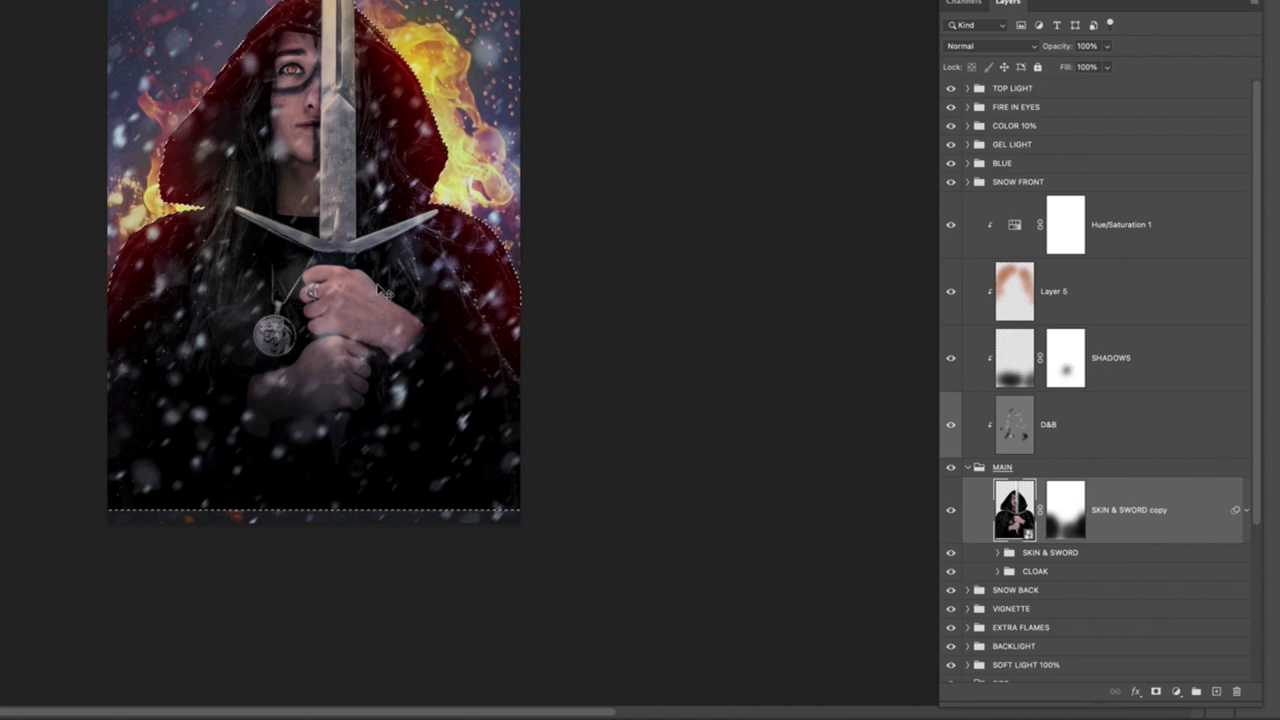
pyautogui.click(1212, 229)
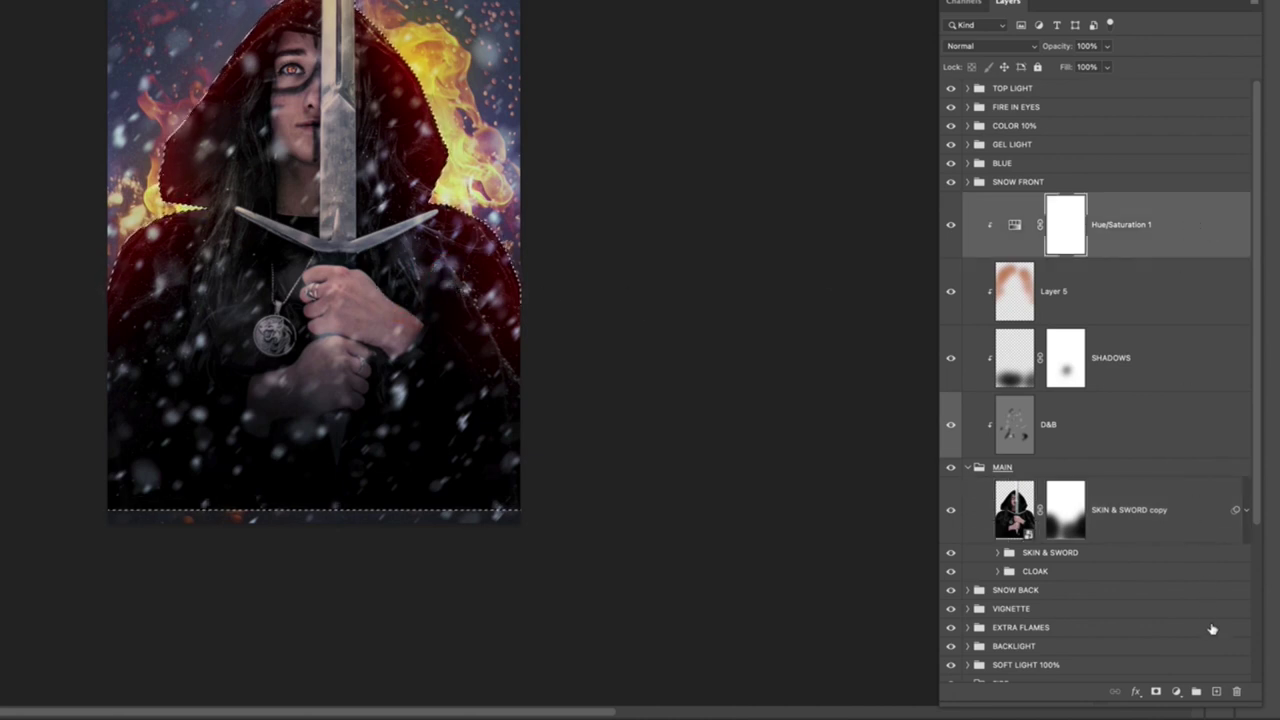
pyautogui.click(1216, 692)
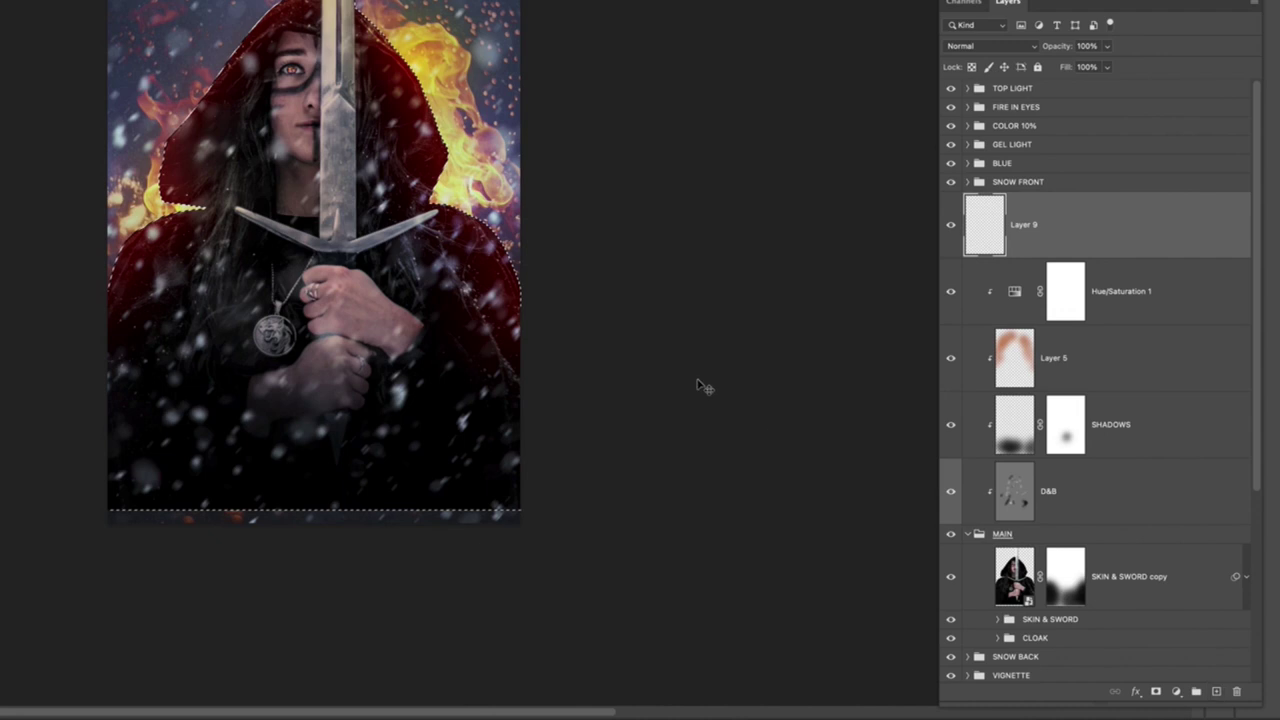
pyautogui.click(250, 196)
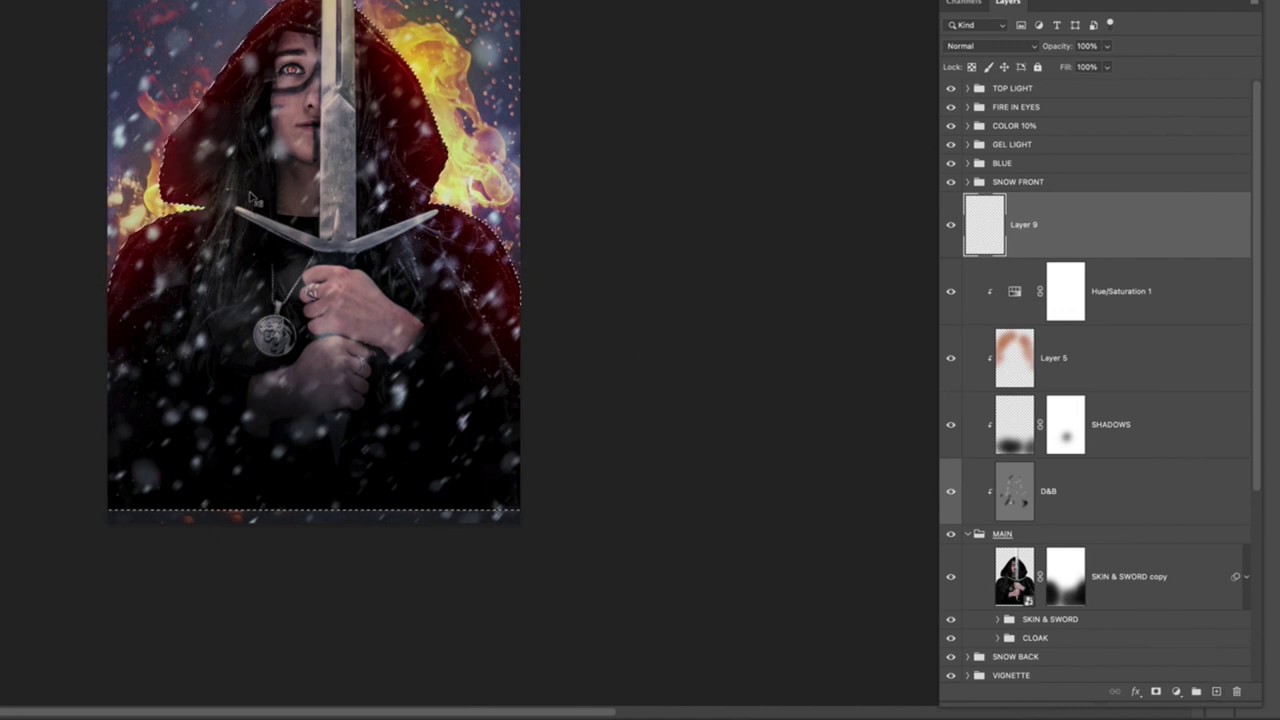
pyautogui.hotkey('alt', 'BackSpace')
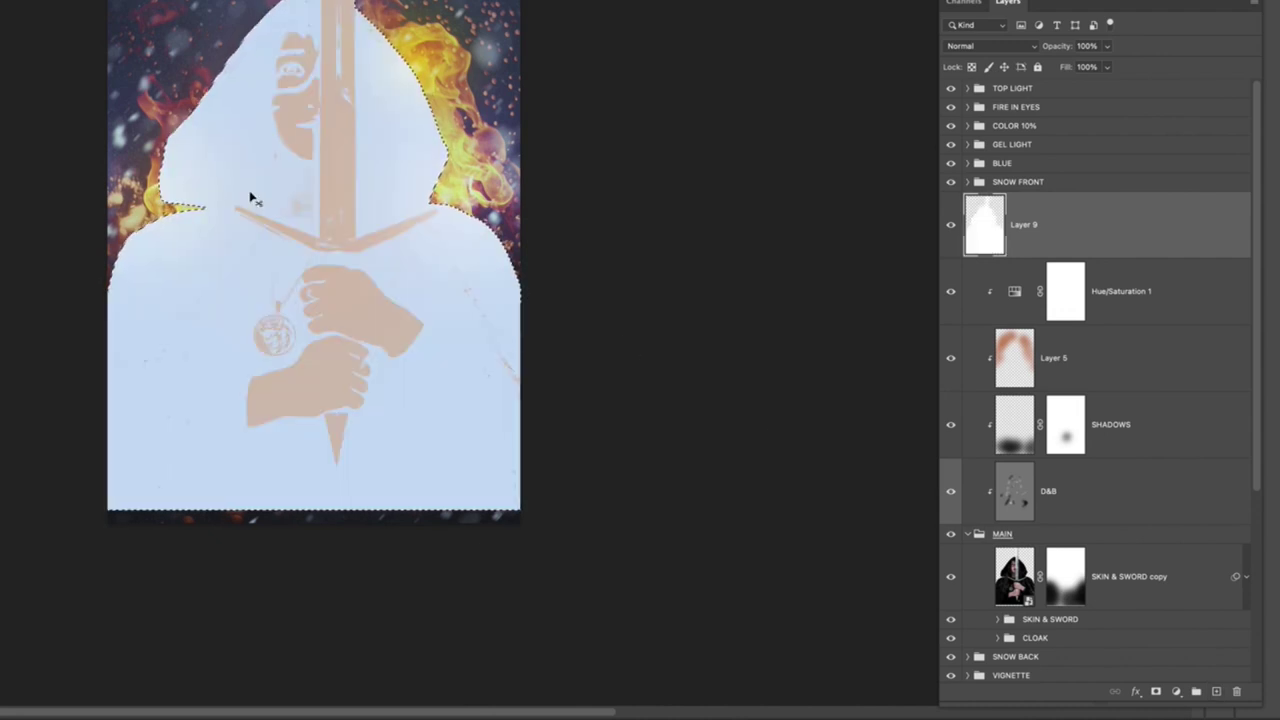
pyautogui.click(250, 197)
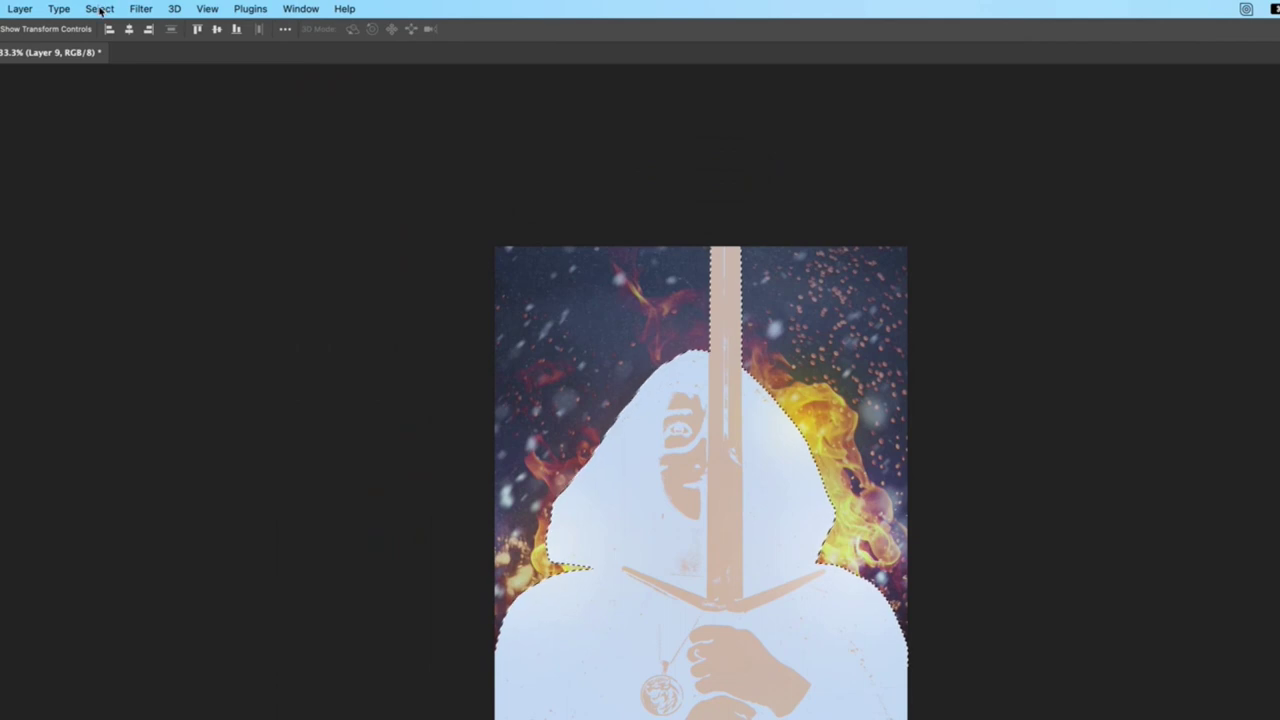
# Contract the selection by 28 px, delete the interior to leave a thin rim, and deselect
pyautogui.click(100, 10)
pyautogui.moveTo(132, 229)
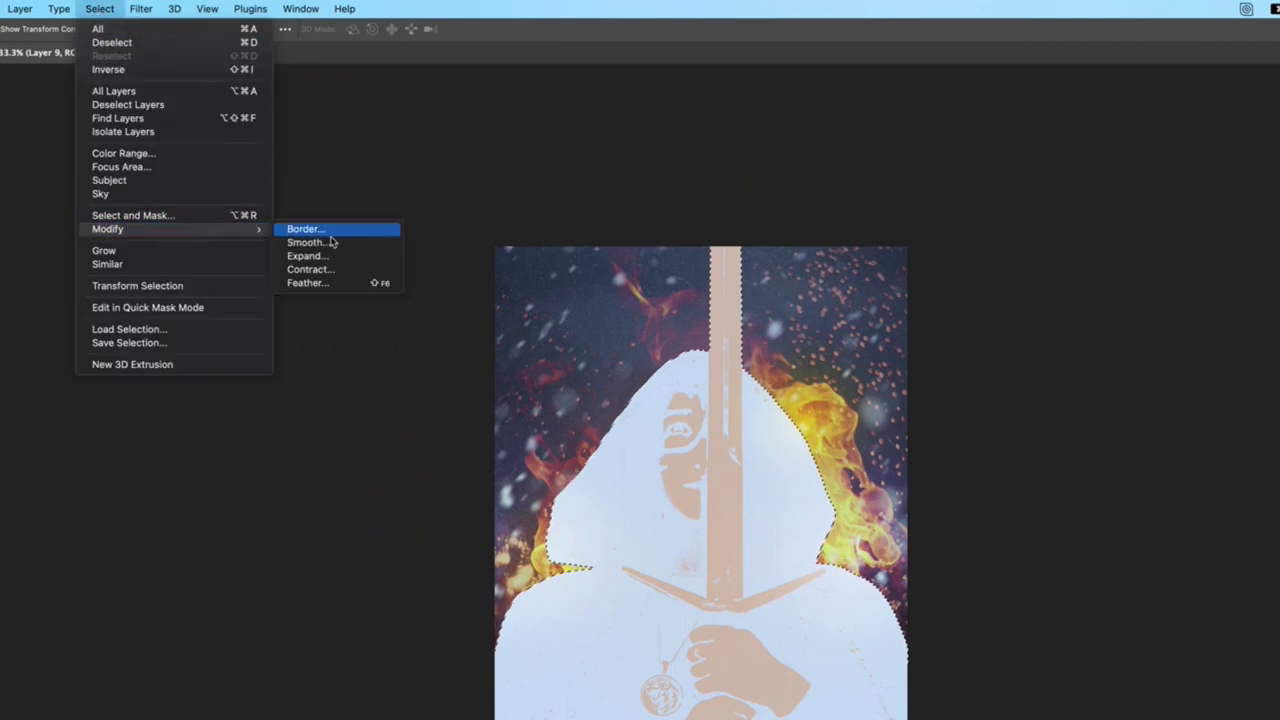
pyautogui.click(349, 270)
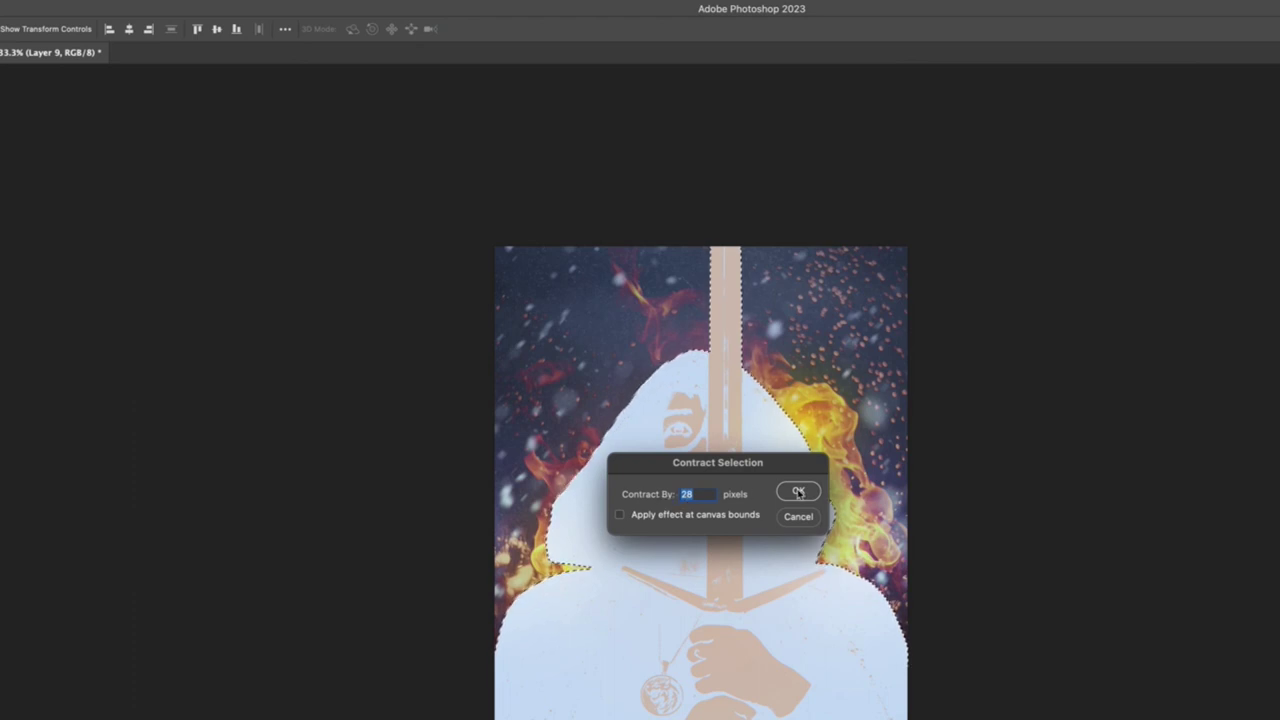
pyautogui.click(798, 491)
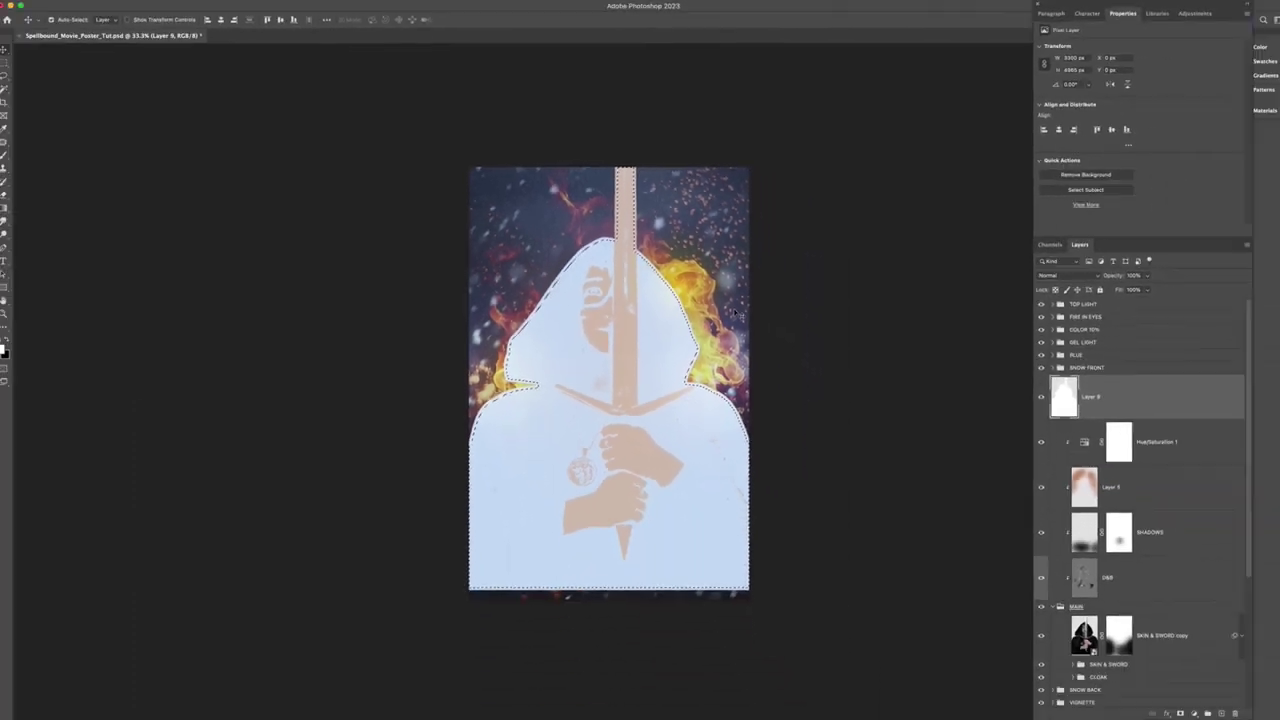
pyautogui.press('BackSpace')
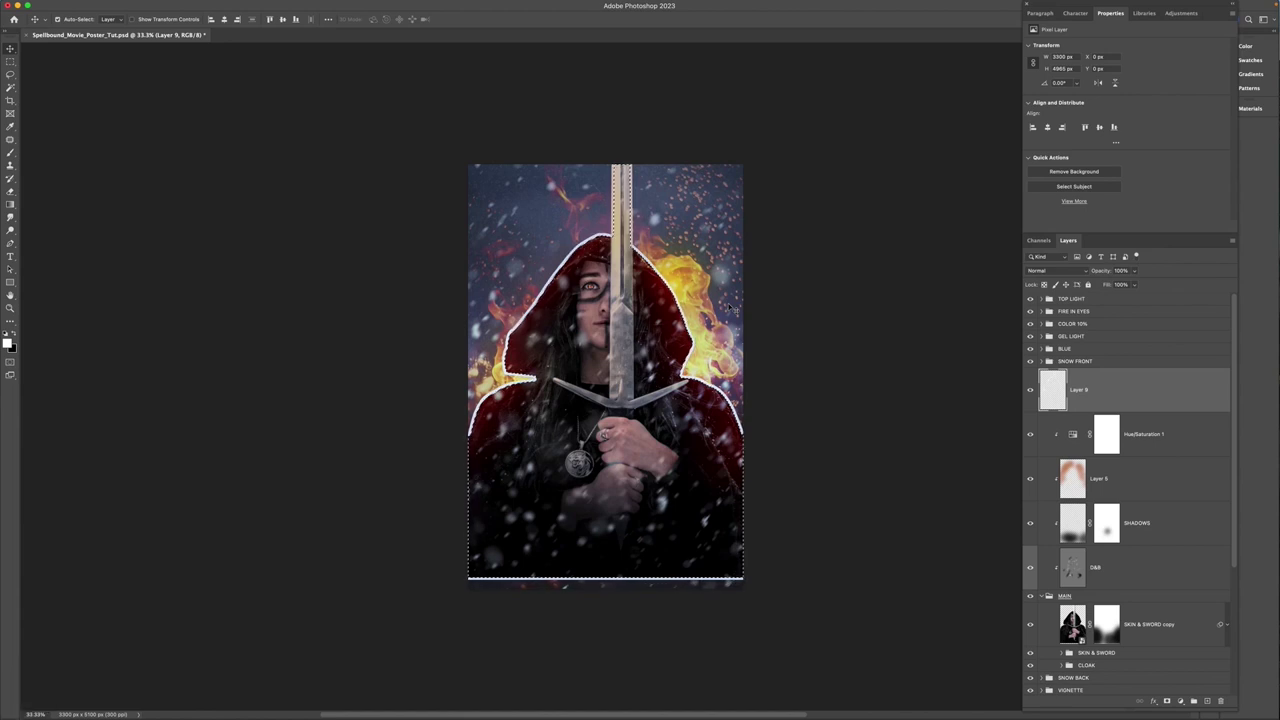
pyautogui.press('super+d')
# Convert Layer 9 to a smart object with Overlay blend mode
pyautogui.click(782, 326)
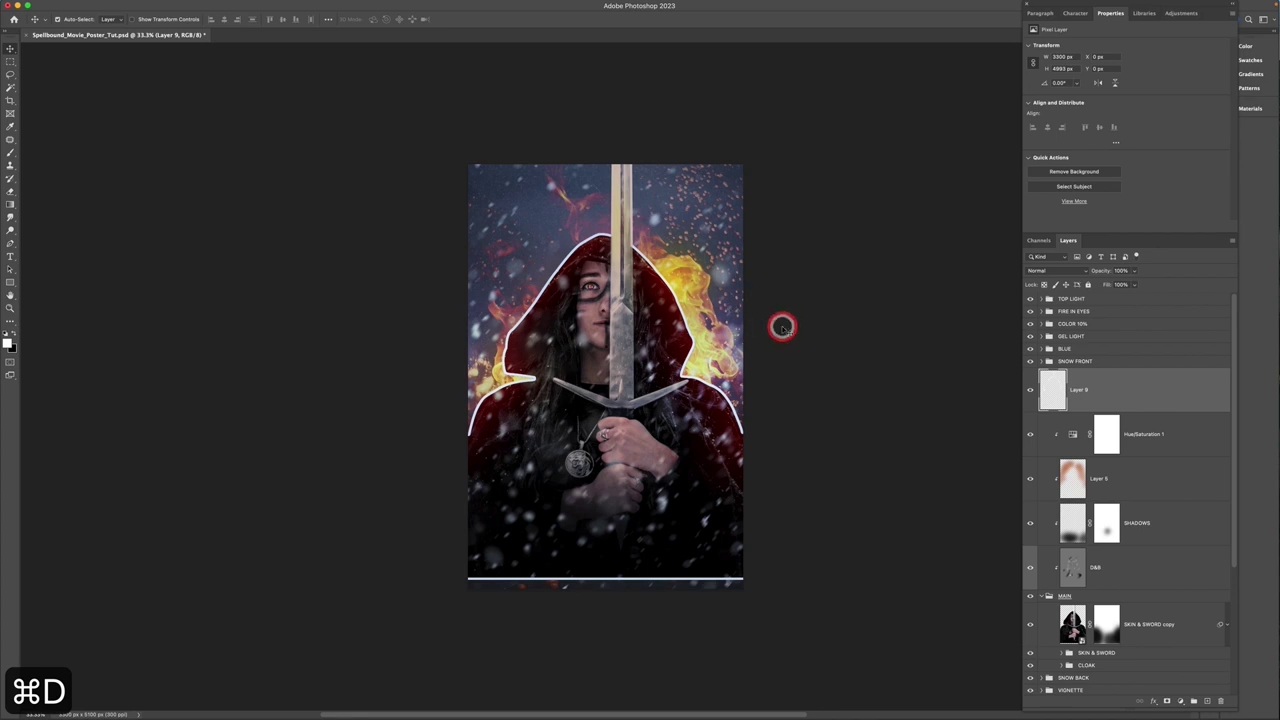
pyautogui.press('v')
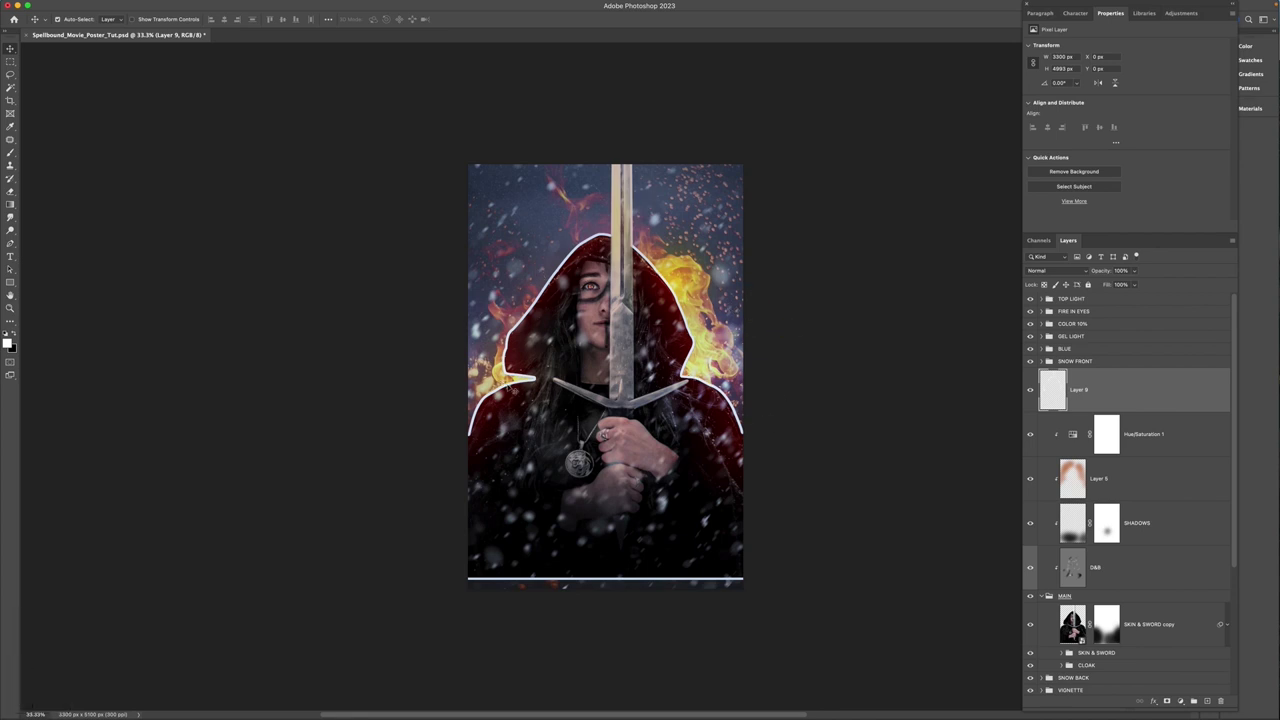
pyautogui.rightClick(1164, 392)
pyautogui.click(1103, 377)
pyautogui.click(1055, 271)
pyautogui.click(1040, 401)
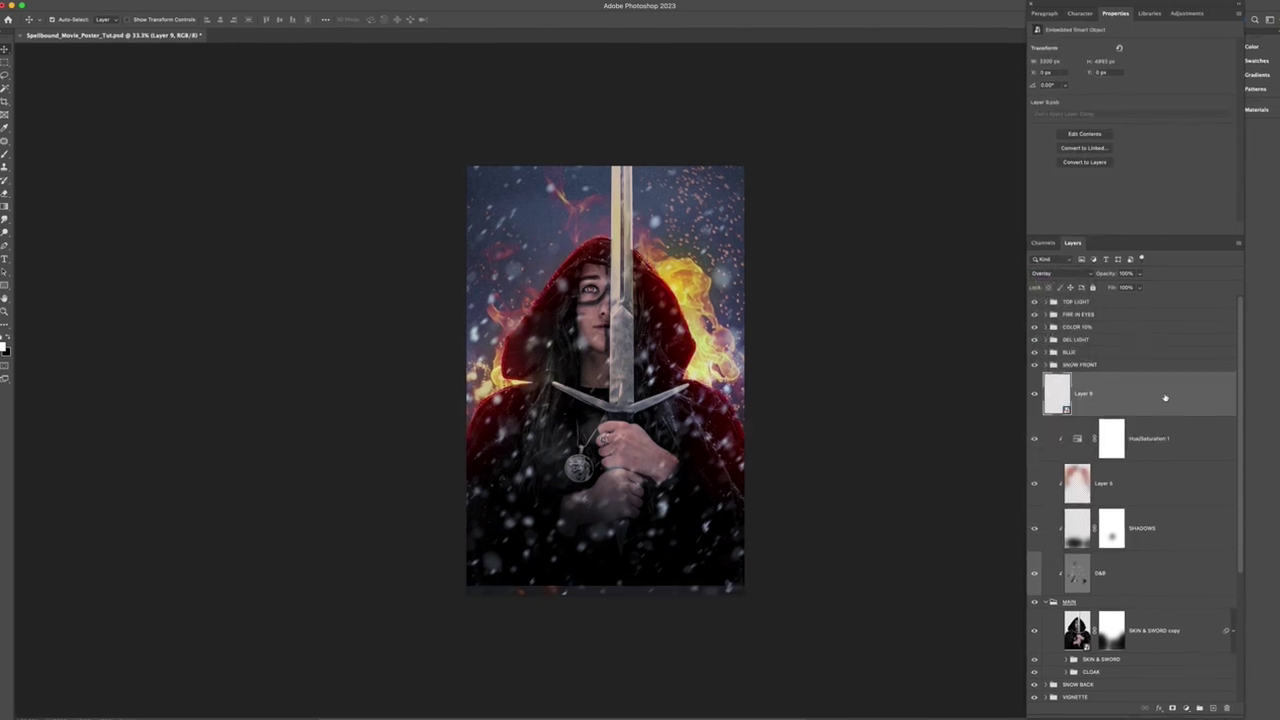
# Apply a 37.4 px Gaussian Blur smart filter to the rim layer
pyautogui.click(42, 9)
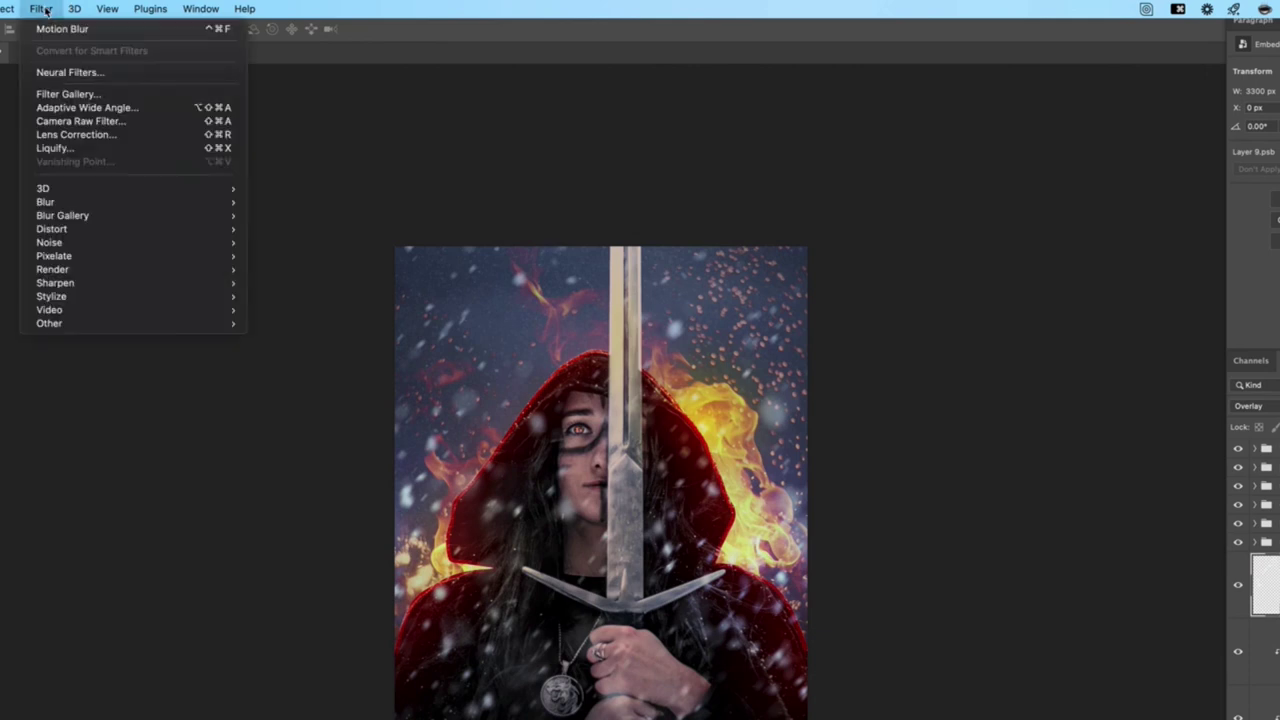
pyautogui.moveTo(89, 208)
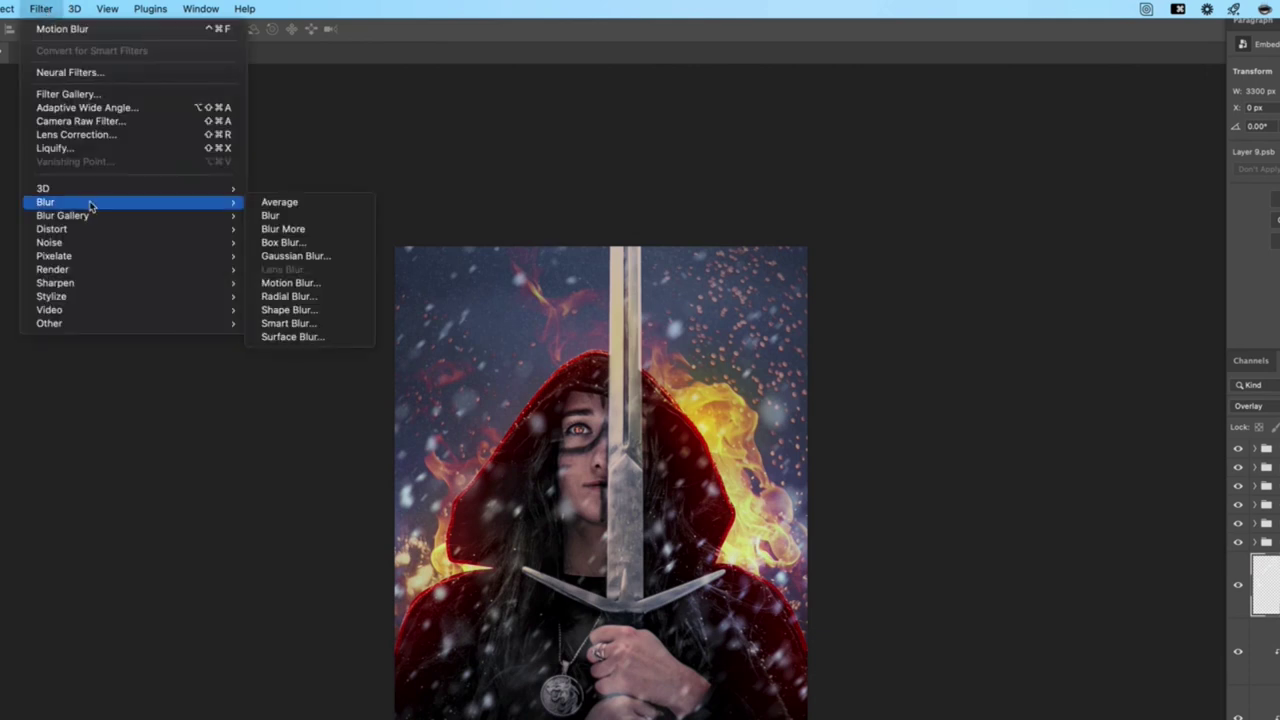
pyautogui.click(320, 256)
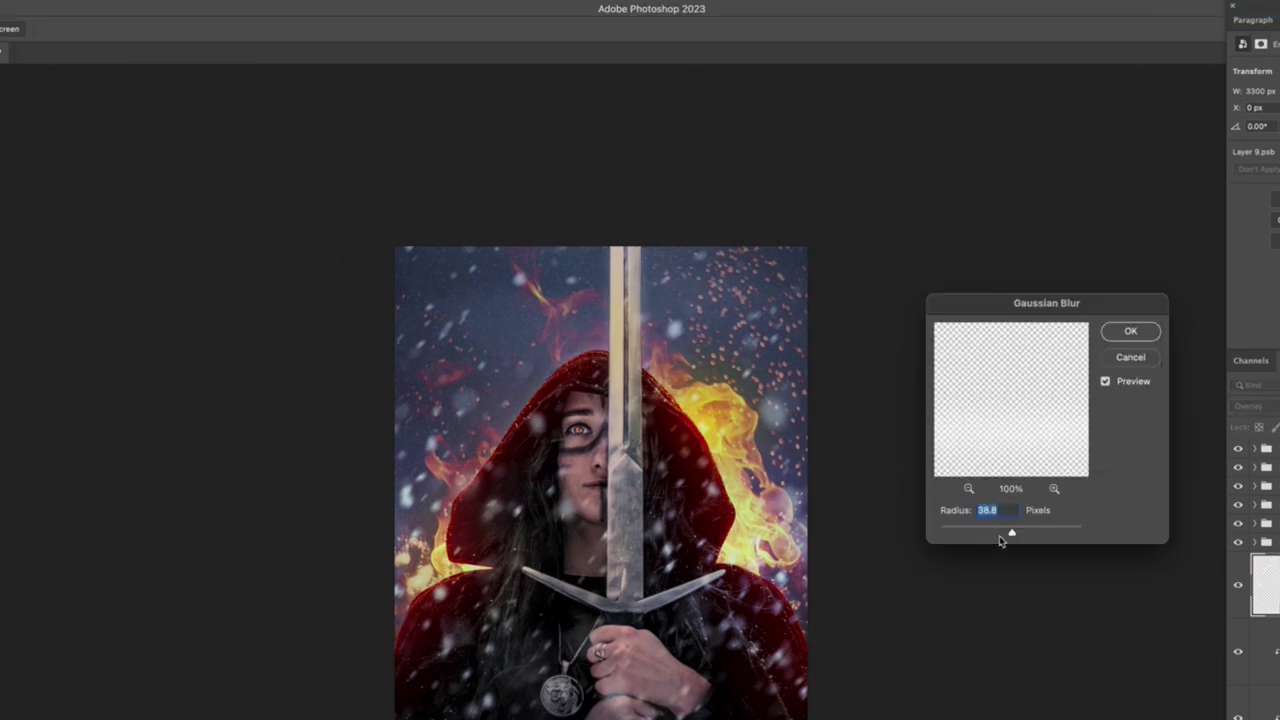
pyautogui.moveTo(1012, 535); pyautogui.dragTo(1011, 535)
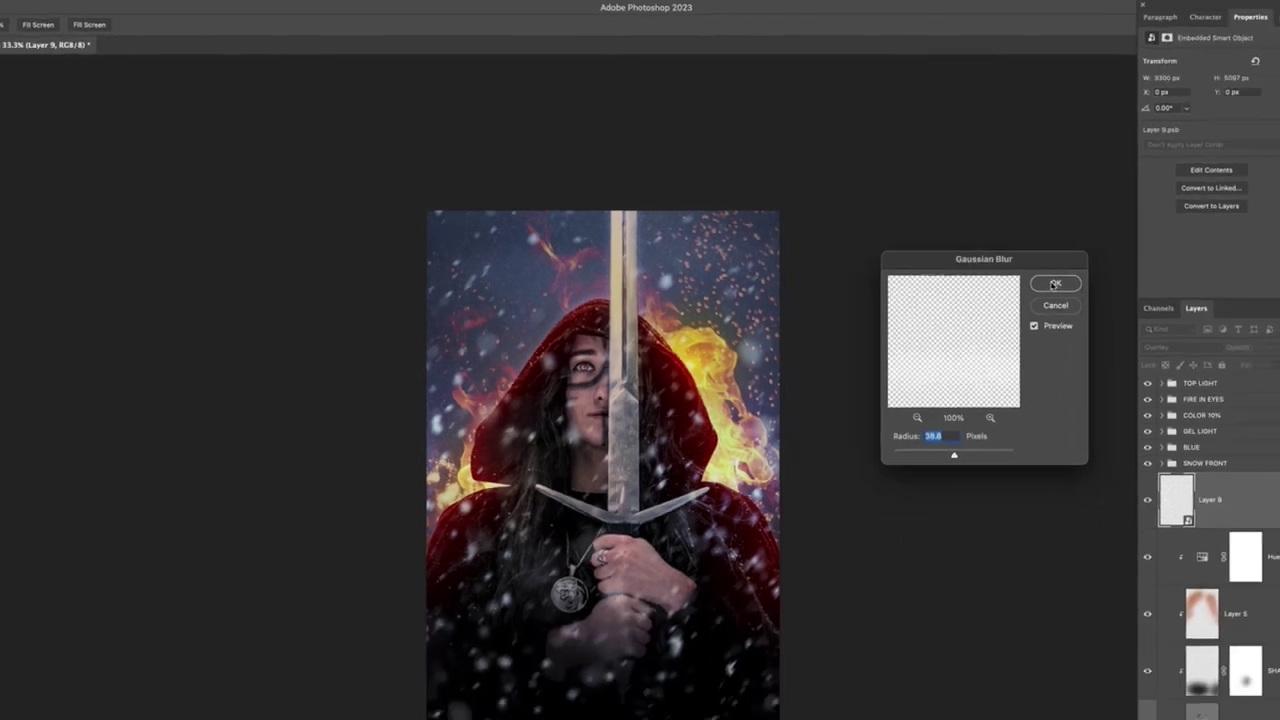
pyautogui.click(1129, 332)
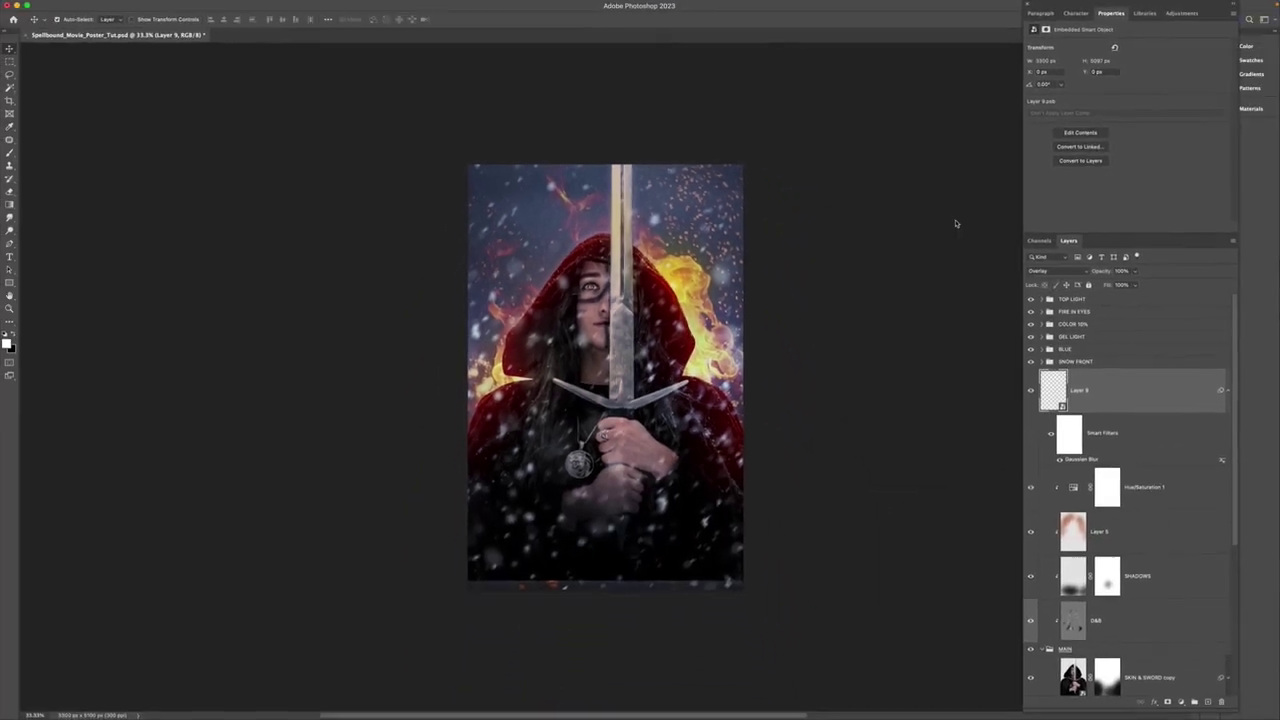
# Make two copies of the blurred rim, collapse their filter lists and select all three
pyautogui.press('v')
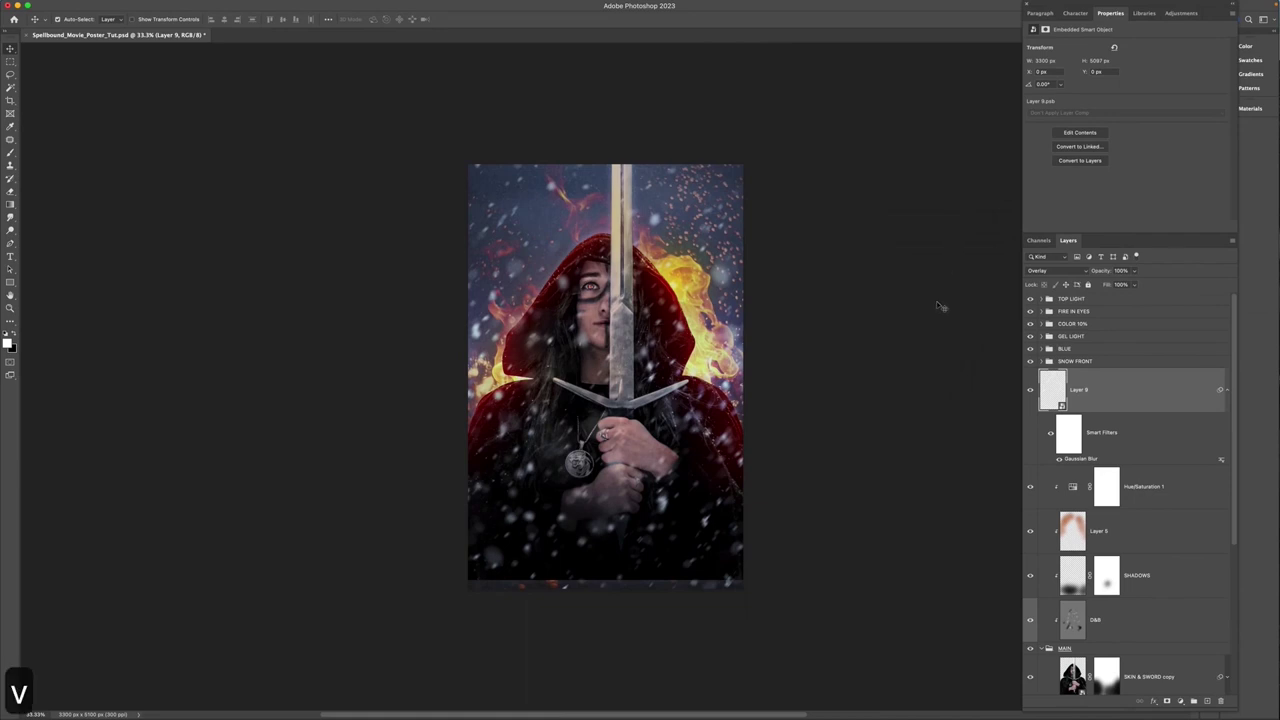
pyautogui.press('super+j')
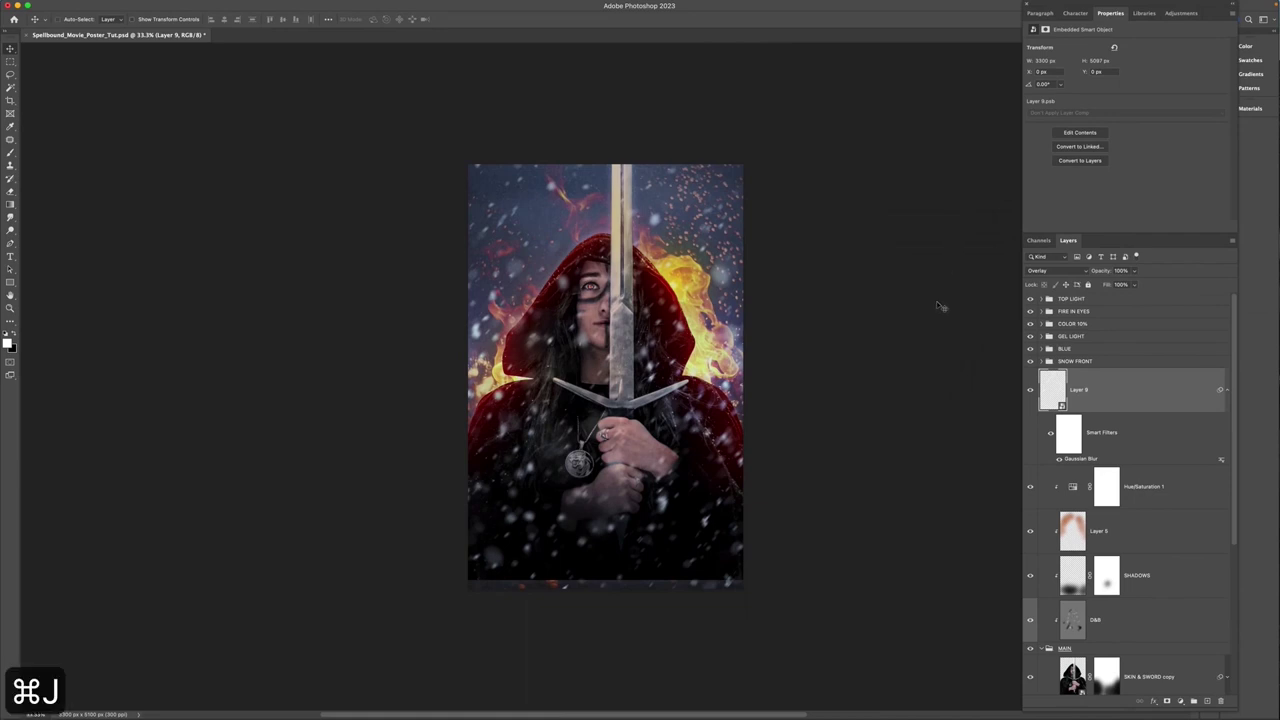
pyautogui.press('super+j')
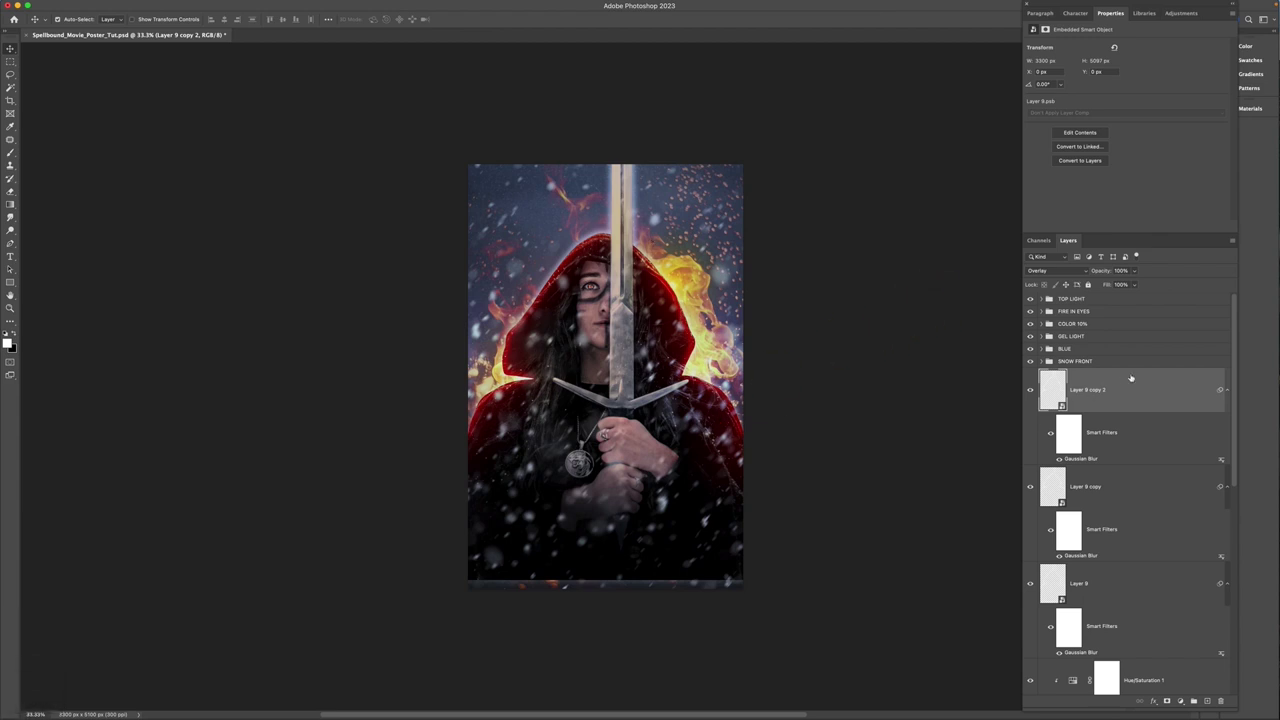
pyautogui.click(1228, 389)
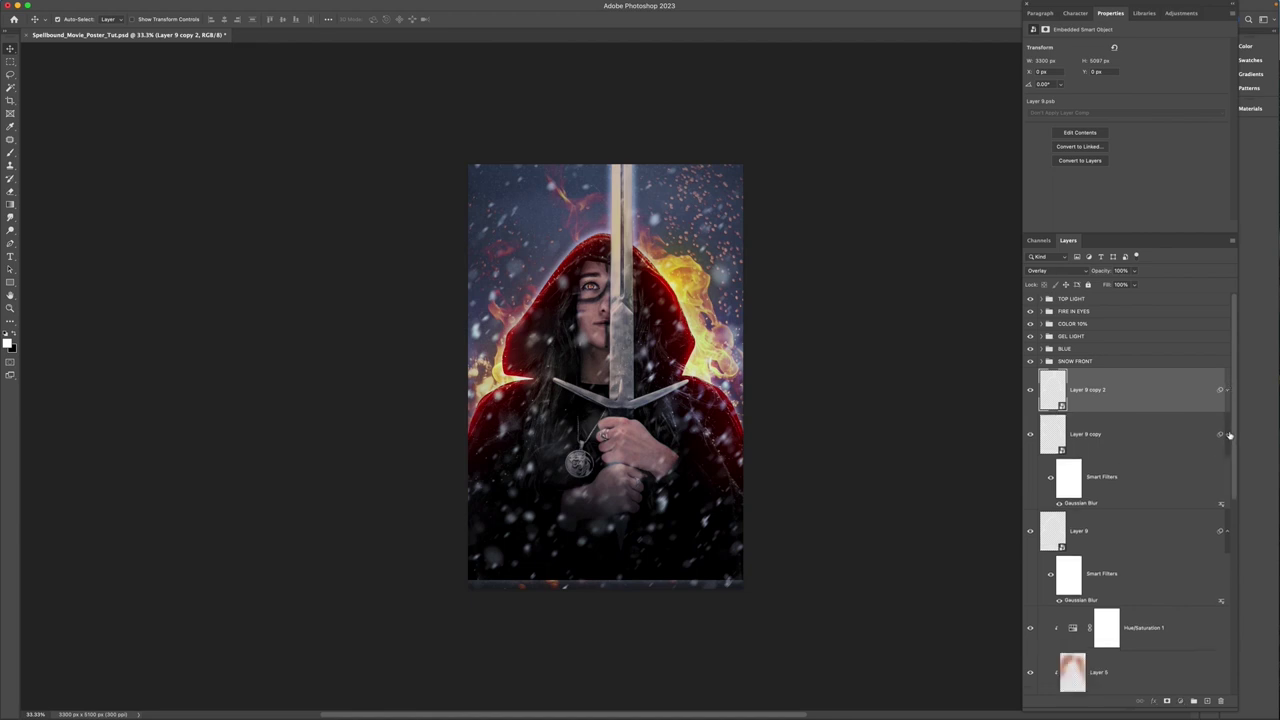
pyautogui.click(1229, 435)
pyautogui.click(1228, 479)
pyautogui.keyDown('shift'); pyautogui.click(1121, 486); pyautogui.keyUp('shift')
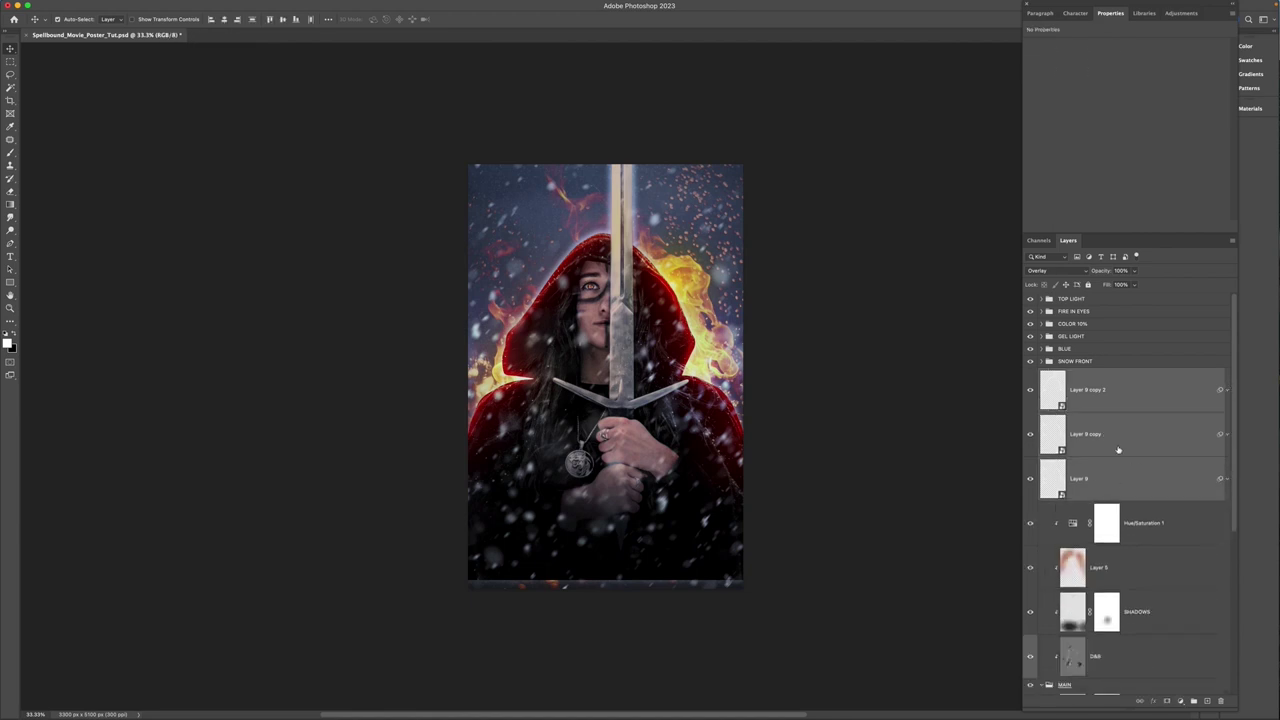
# Group the three rim layers as 'EDGE LIGHT' and add a white layer mask
pyautogui.press('super+g')
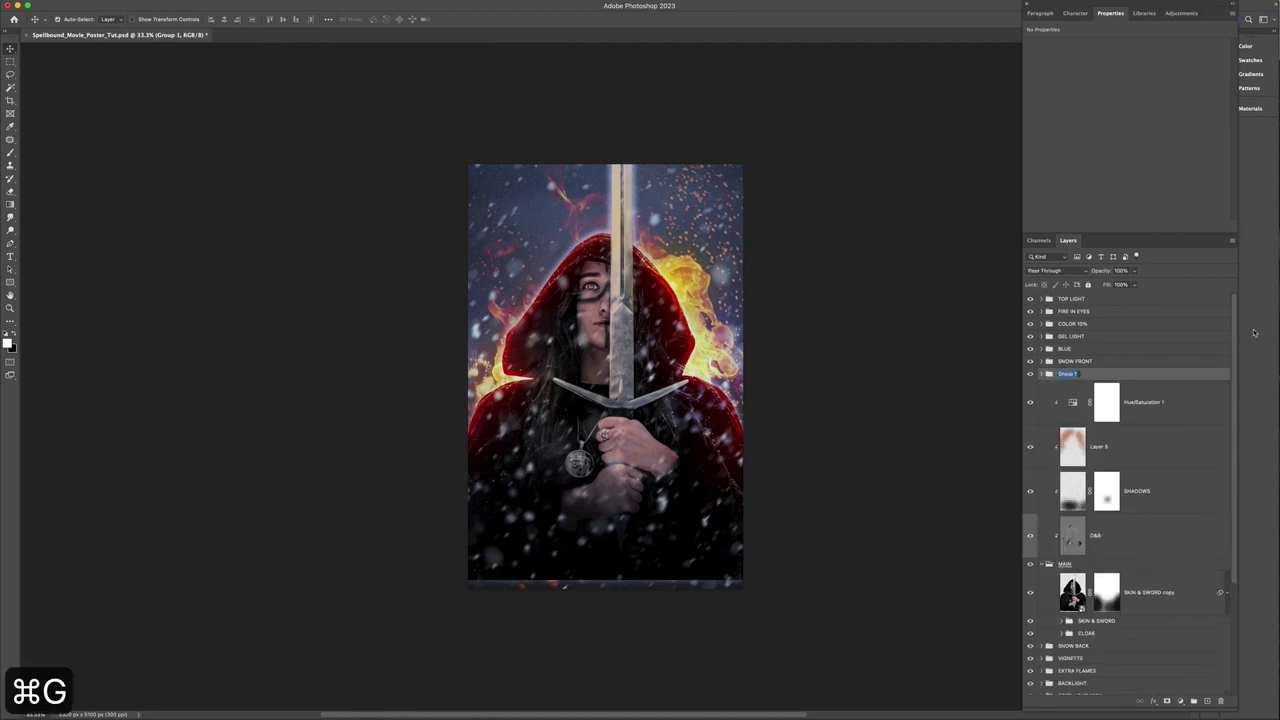
pyautogui.write('EDGE L')
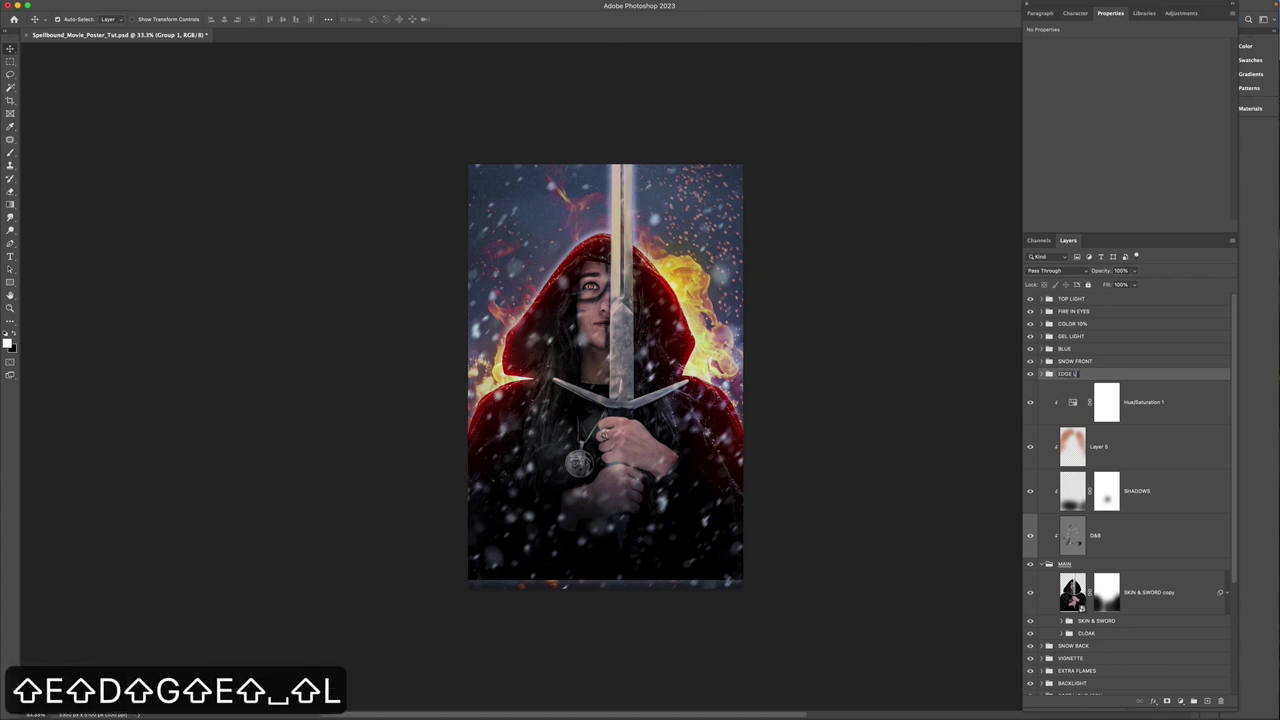
pyautogui.write('IGHT')
pyautogui.press('Return')
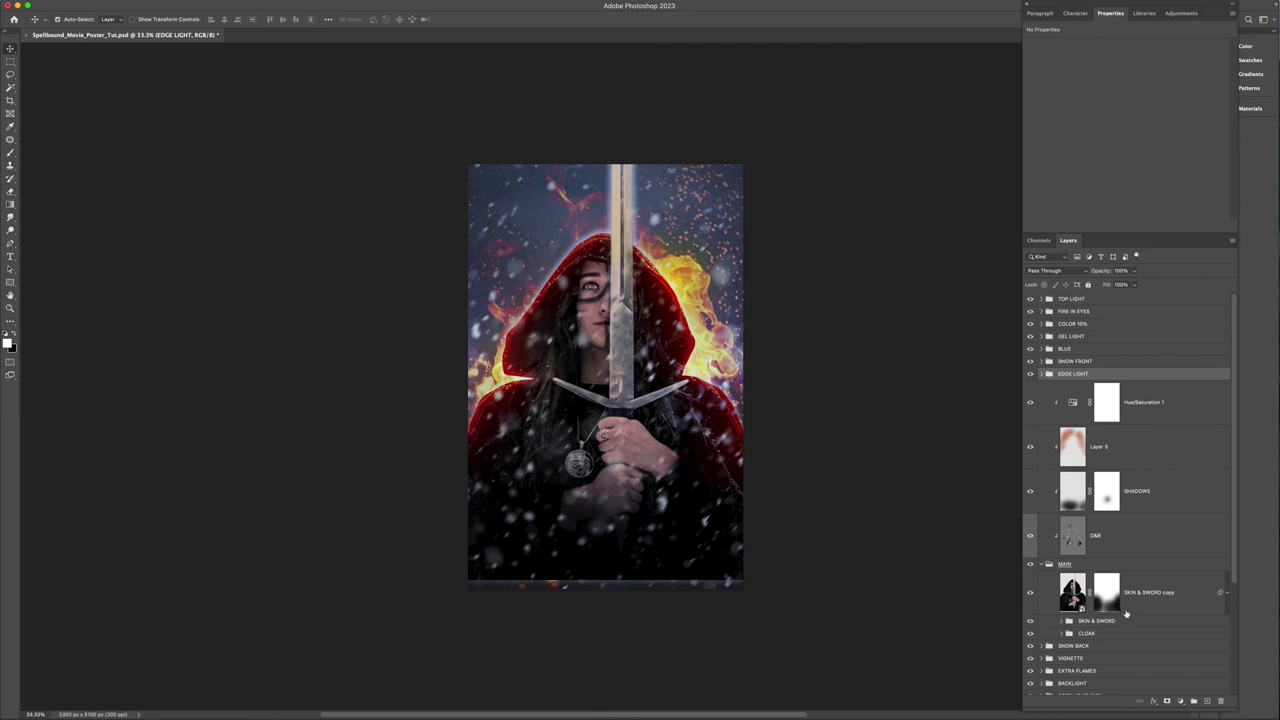
pyautogui.click(1167, 701)
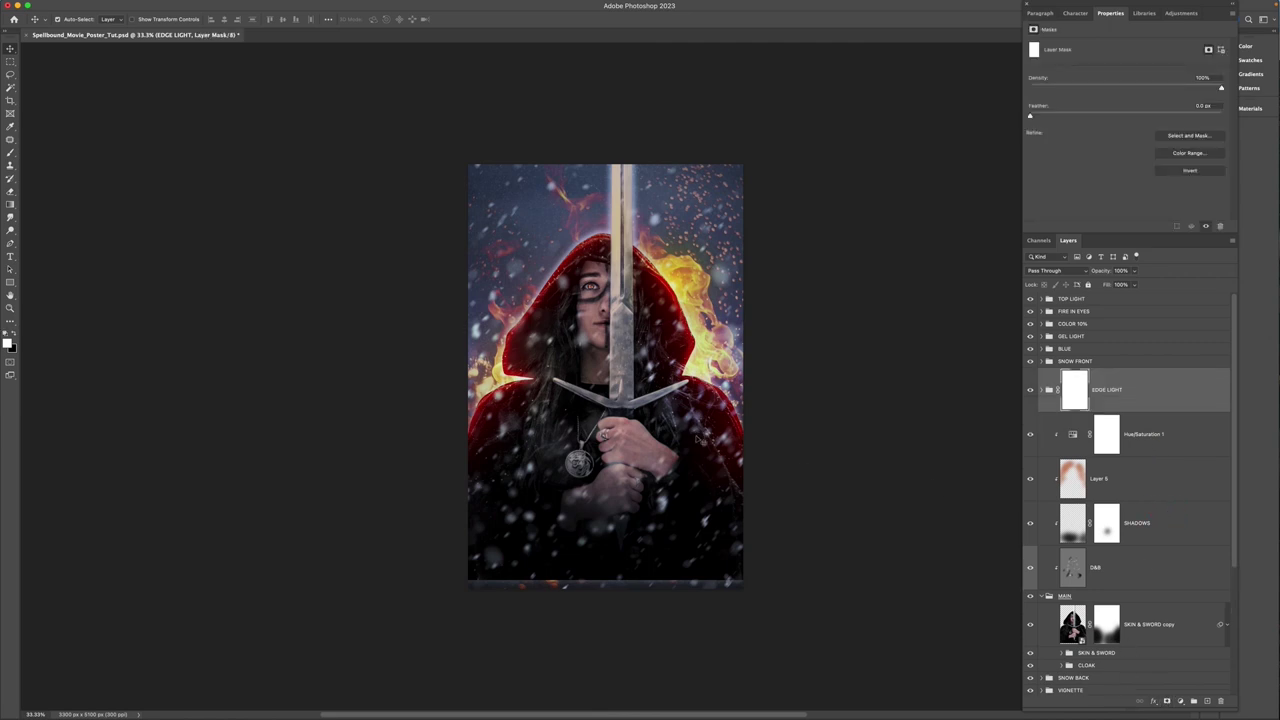
# Set up a large black brush and zoom the poster to 50%
pyautogui.press('b')
pyautogui.press(']')
pyautogui.press(']')
pyautogui.press(']')
pyautogui.press(']')
pyautogui.press(']')
pyautogui.press(']')
pyautogui.press(']')
pyautogui.press(']')
pyautogui.press(']')
pyautogui.press(']')
pyautogui.press(']')
pyautogui.press(']')
pyautogui.press(']')
pyautogui.press(']')
pyautogui.press(']')
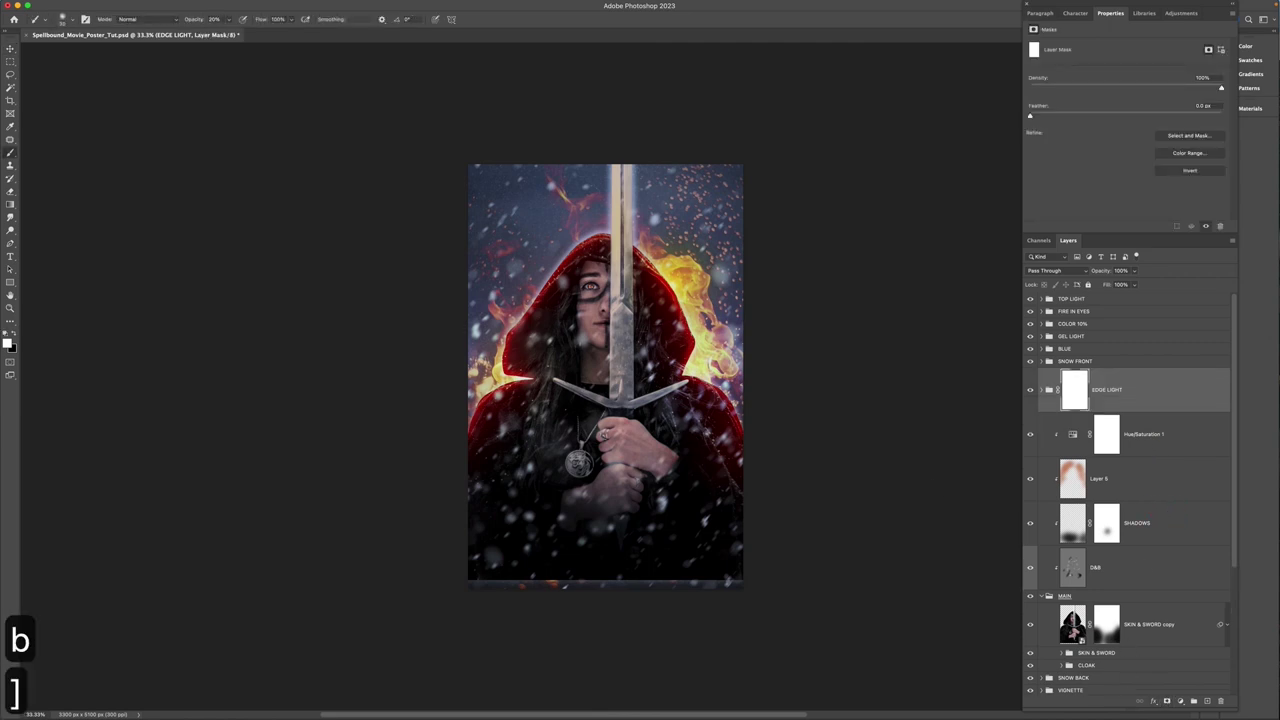
pyautogui.press(']')
pyautogui.press(']')
pyautogui.press(']')
pyautogui.press(']')
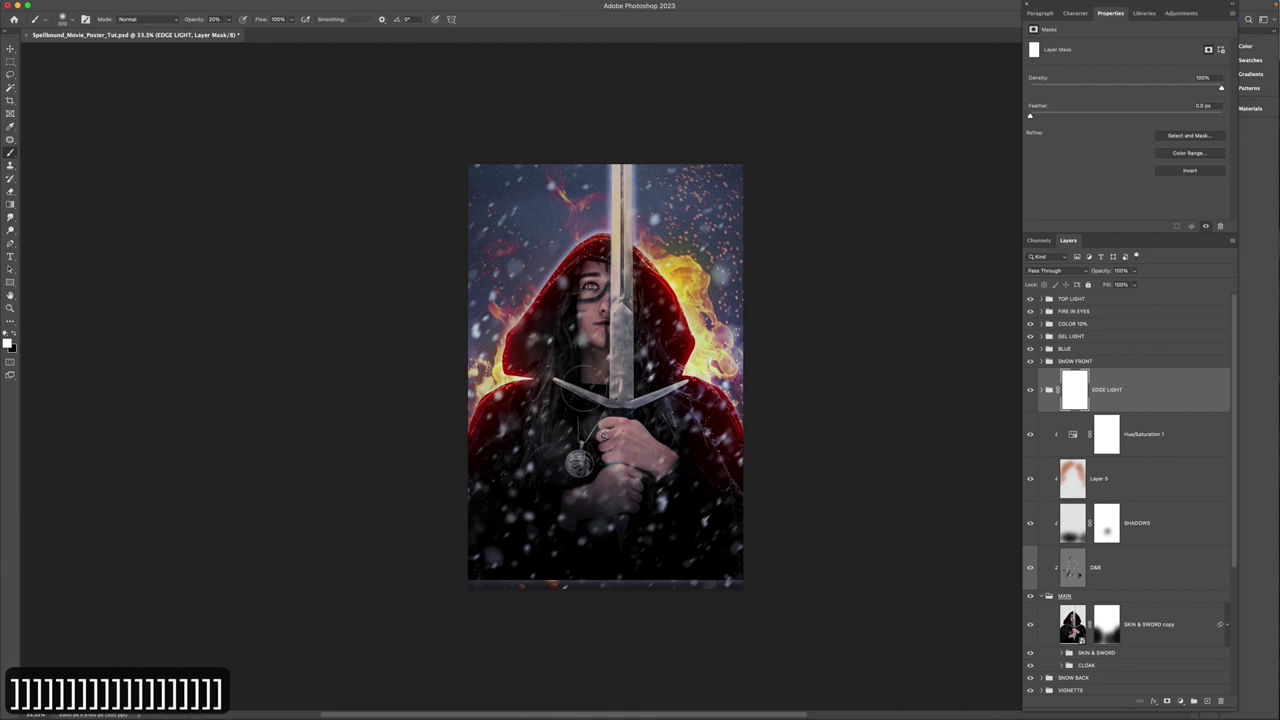
pyautogui.hotkey('shift', '[')
pyautogui.hotkey('shift', '[')
pyautogui.hotkey('shift', '[')
pyautogui.hotkey('shift', '[')
pyautogui.hotkey('shift', '[')
pyautogui.press(']')
pyautogui.press(']')
pyautogui.press('x')
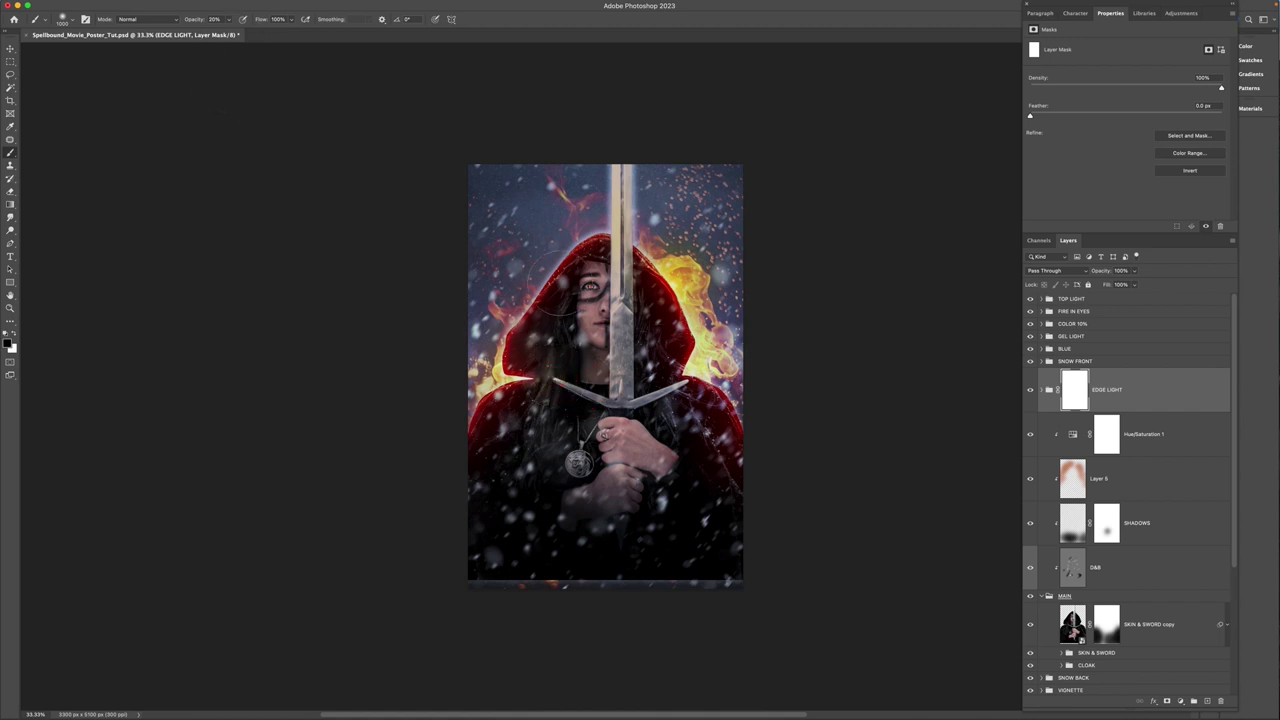
pyautogui.press('super+equal')
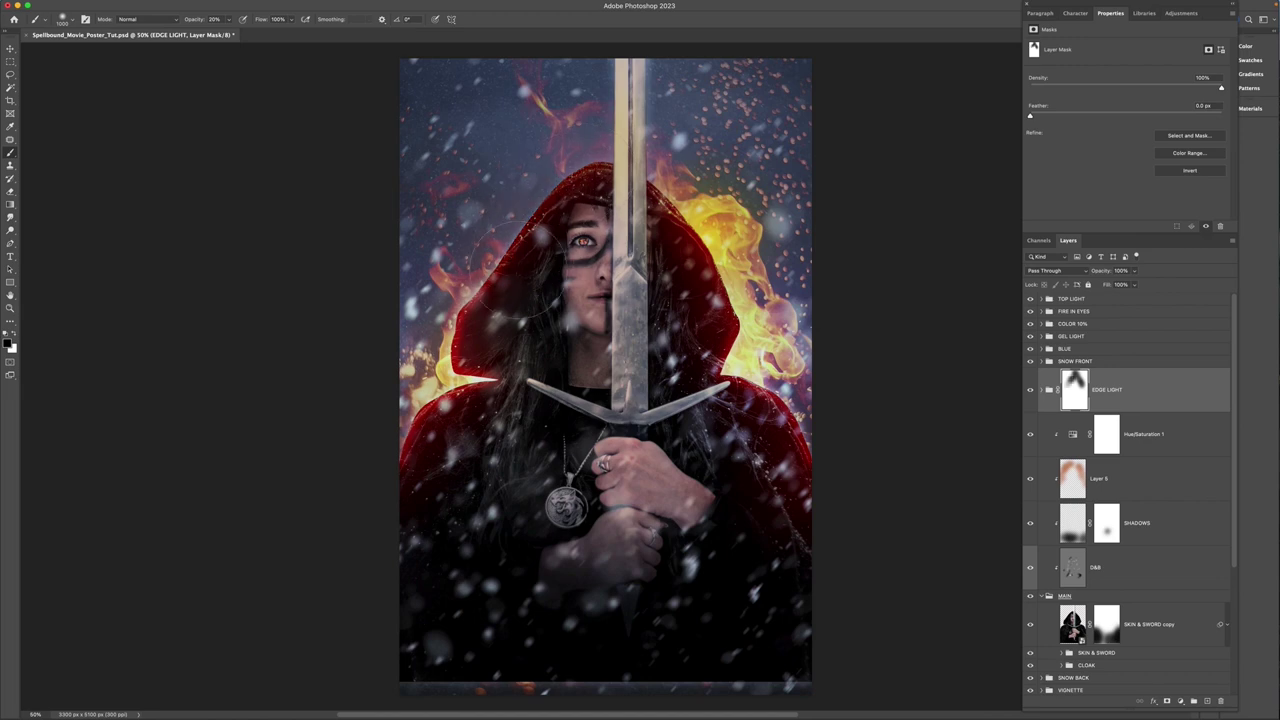
# Paint black on the EDGE LIGHT mask along the hood's inner edge and both cloak edges
pyautogui.moveTo(540, 230)
pyautogui.mouseDown()
pyautogui.moveTo(470, 340)
pyautogui.moveTo(520, 270)
pyautogui.moveTo(510, 300)
pyautogui.moveTo(480, 320)
pyautogui.moveTo(505, 295)
pyautogui.mouseUp()
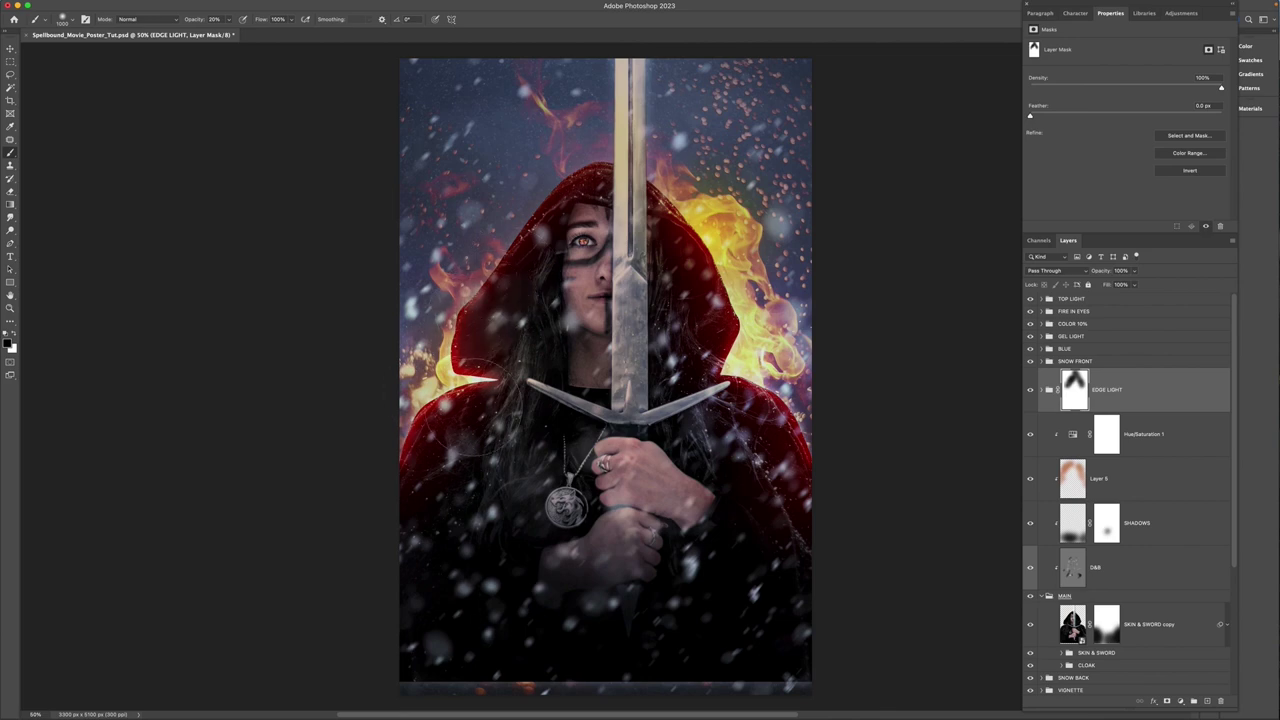
pyautogui.moveTo(401, 465); pyautogui.dragTo(386, 451)
pyautogui.moveTo(820, 523)
pyautogui.mouseDown()
pyautogui.moveTo(820, 466)
pyautogui.moveTo(800, 470)
pyautogui.moveTo(825, 460)
pyautogui.moveTo(790, 445)
pyautogui.moveTo(800, 440)
pyautogui.moveTo(685, 265)
pyautogui.mouseUp()
pyautogui.moveTo(523, 209); pyautogui.dragTo(498, 324)
pyautogui.press('[')
pyautogui.press('[')
pyautogui.press('[')
pyautogui.press('[')
pyautogui.press('[')
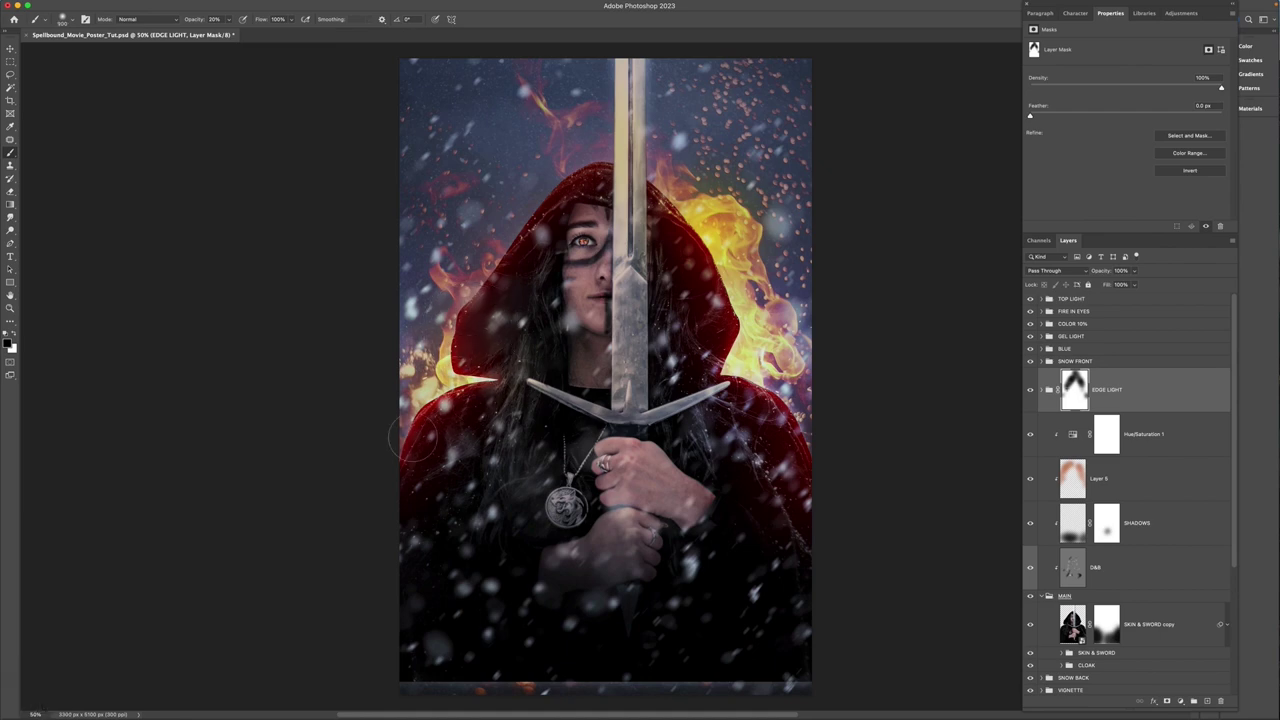
pyautogui.moveTo(412, 438)
pyautogui.mouseDown()
pyautogui.moveTo(398, 462)
pyautogui.moveTo(439, 426)
pyautogui.mouseUp()
pyautogui.press('[')
pyautogui.press('[')
pyautogui.press('[')
# Compare with EDGE LIGHT hidden, soften the hood's left side further, then select layers down to D&B
pyautogui.click(1030, 390)
pyautogui.click(1030, 390)
pyautogui.press(']')
pyautogui.press(']')
pyautogui.press(']')
pyautogui.press(']')
pyautogui.press(']')
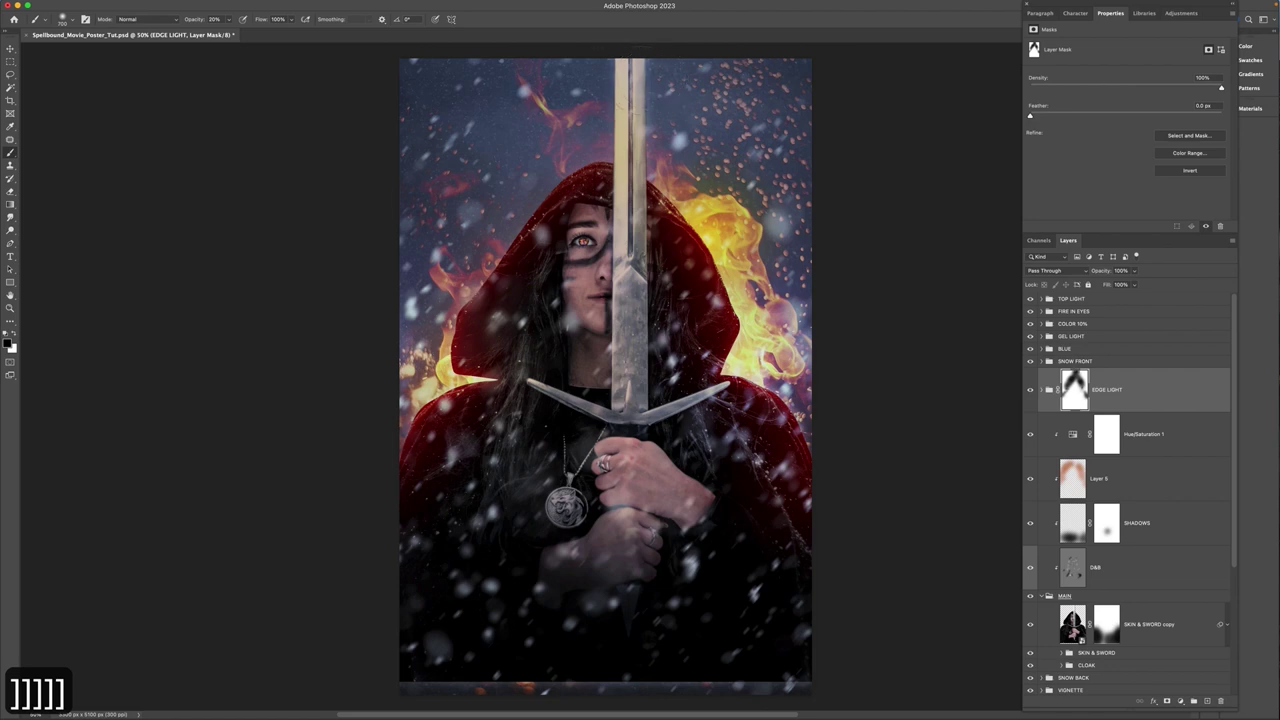
pyautogui.click(1030, 390)
pyautogui.click(1030, 390)
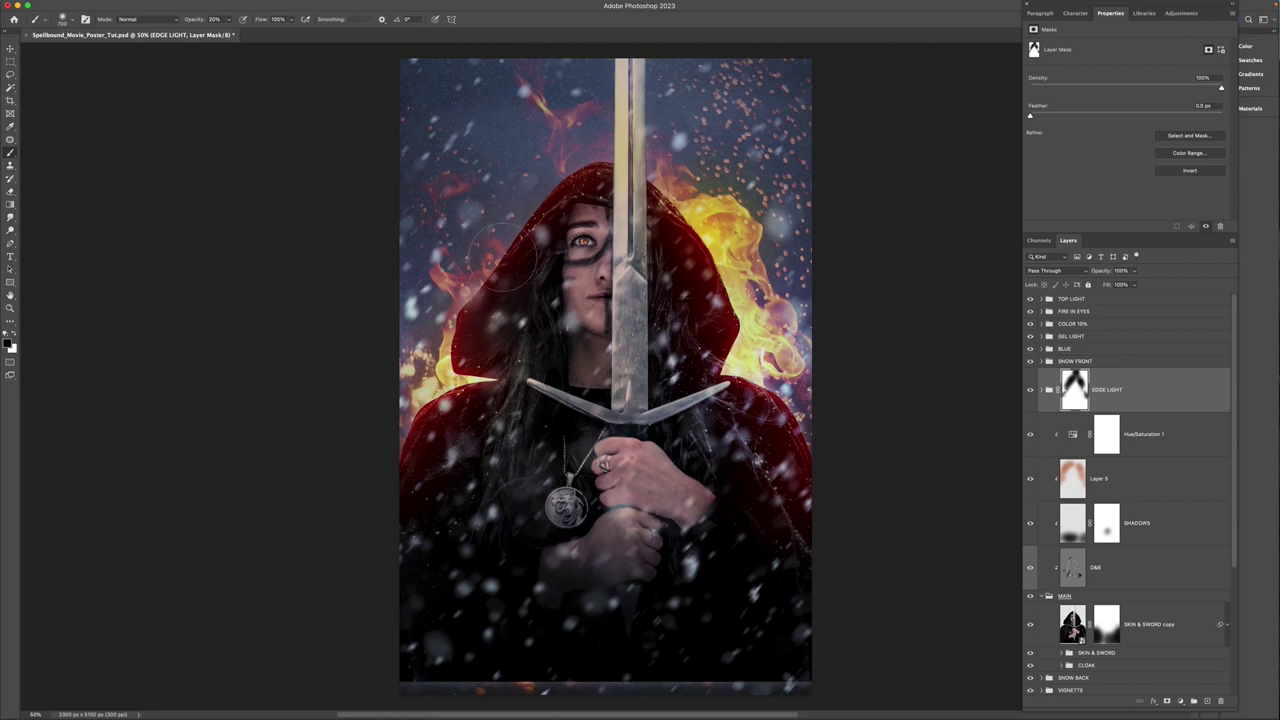
pyautogui.moveTo(471, 296)
pyautogui.mouseDown()
pyautogui.moveTo(535, 254)
pyautogui.moveTo(535, 285)
pyautogui.mouseUp()
pyautogui.press('[')
pyautogui.click(1031, 392)
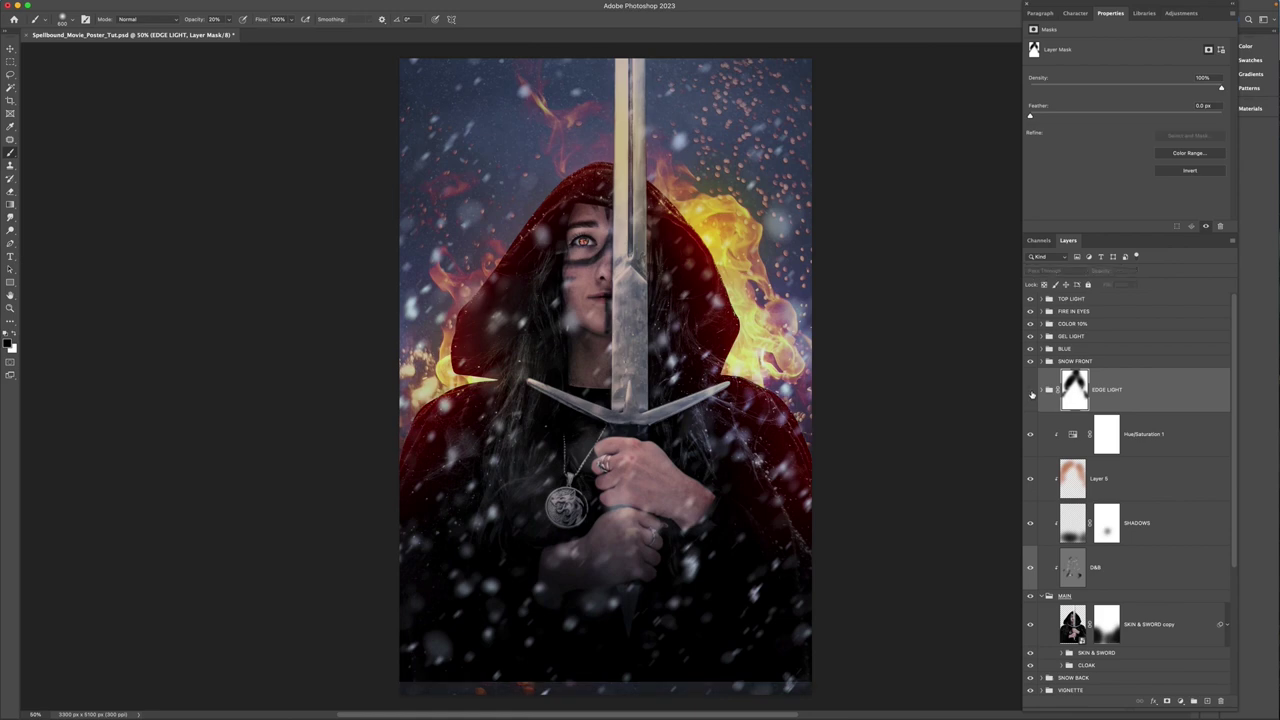
pyautogui.click(1031, 392)
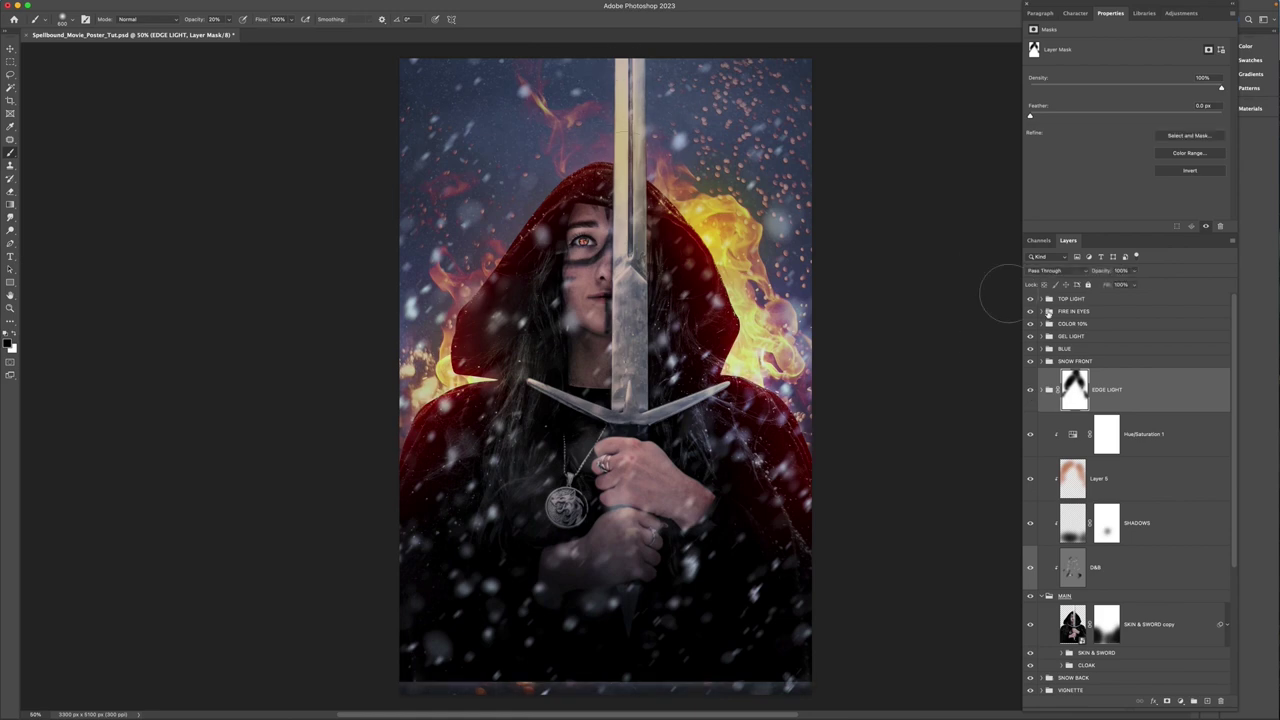
pyautogui.click(1183, 398)
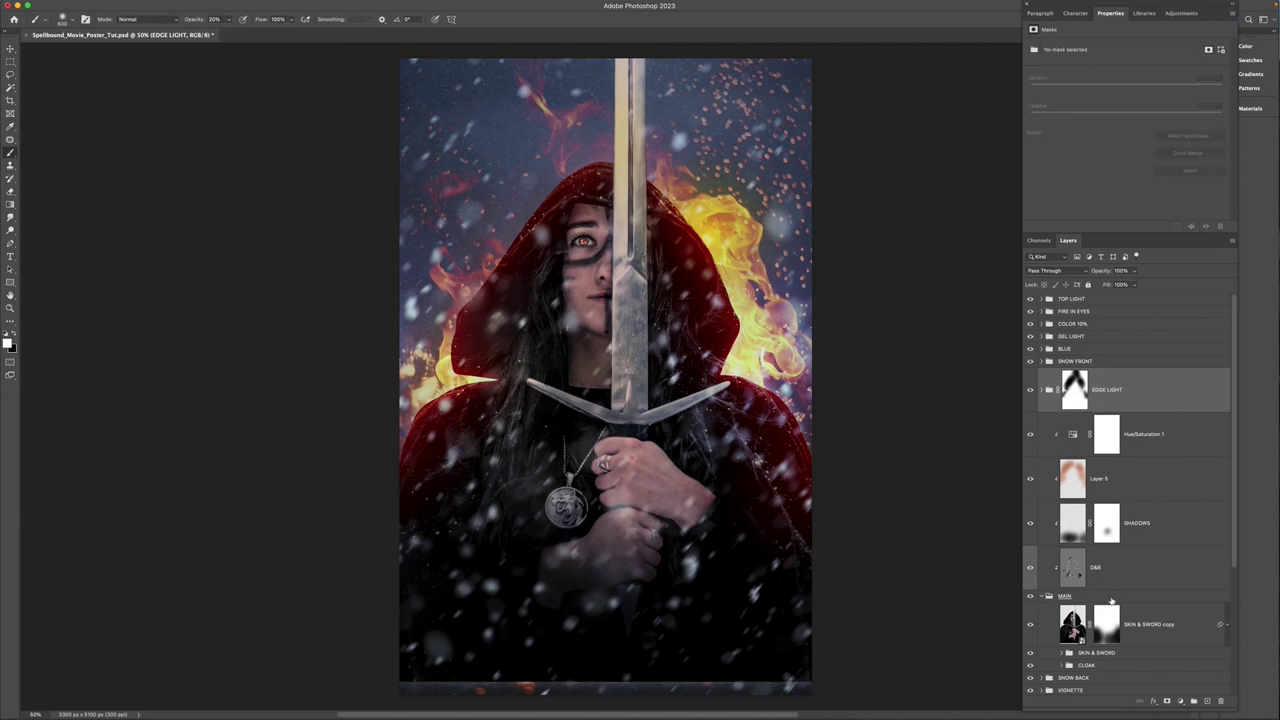
pyautogui.keyDown('shift'); pyautogui.click(1129, 599); pyautogui.keyUp('shift')
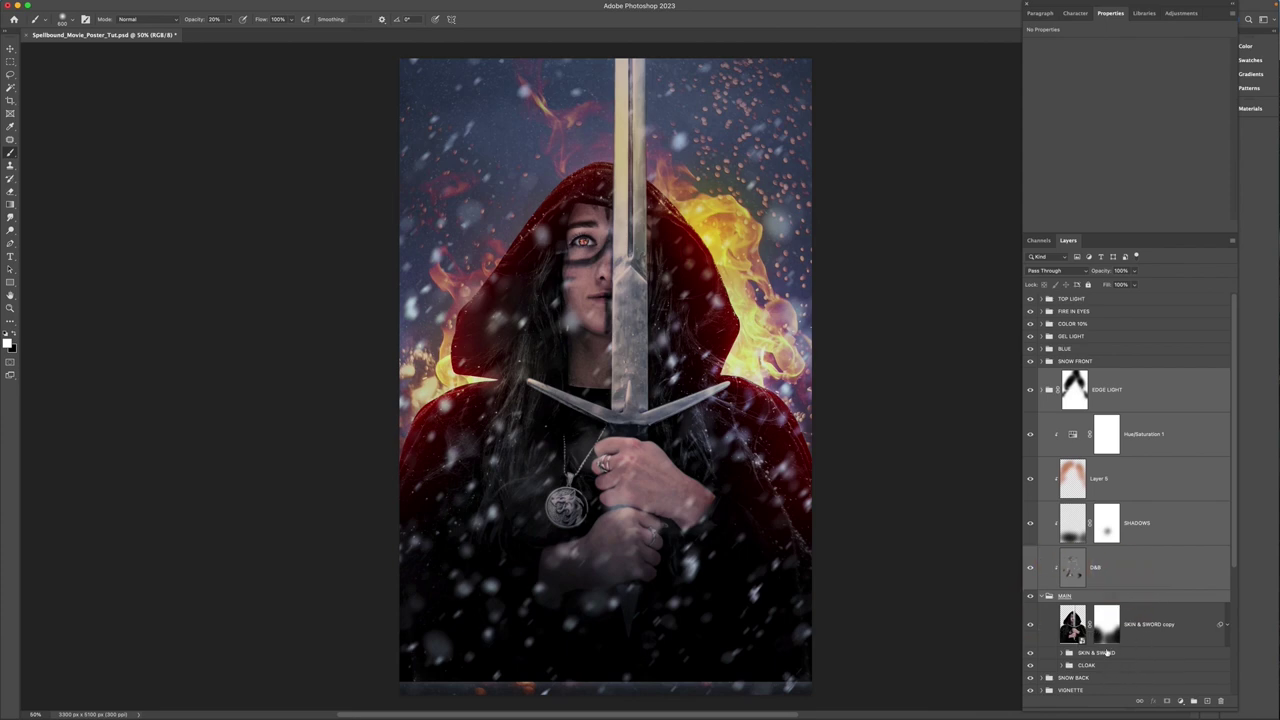
# Group the figure layers, including MAIN, as 'WITCH' and collapse the FIRE group
pyautogui.keyDown('shift'); pyautogui.click(1096, 652); pyautogui.keyUp('shift')
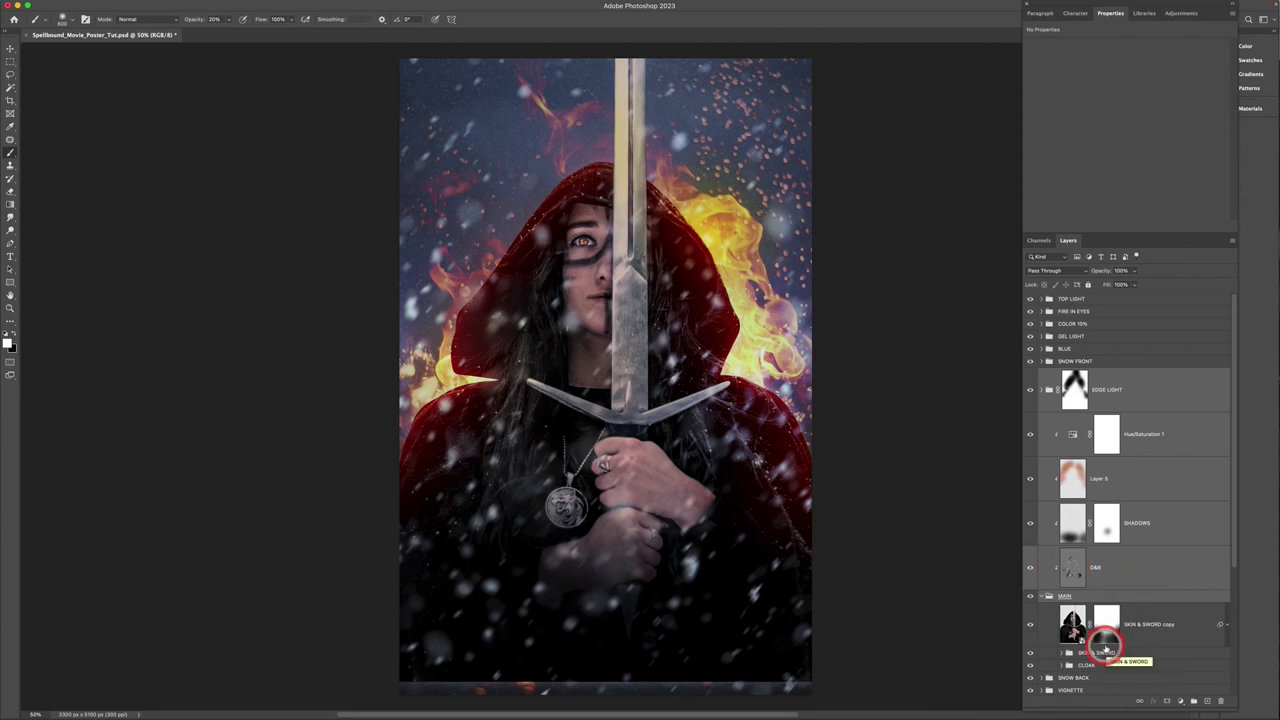
pyautogui.press('super+g')
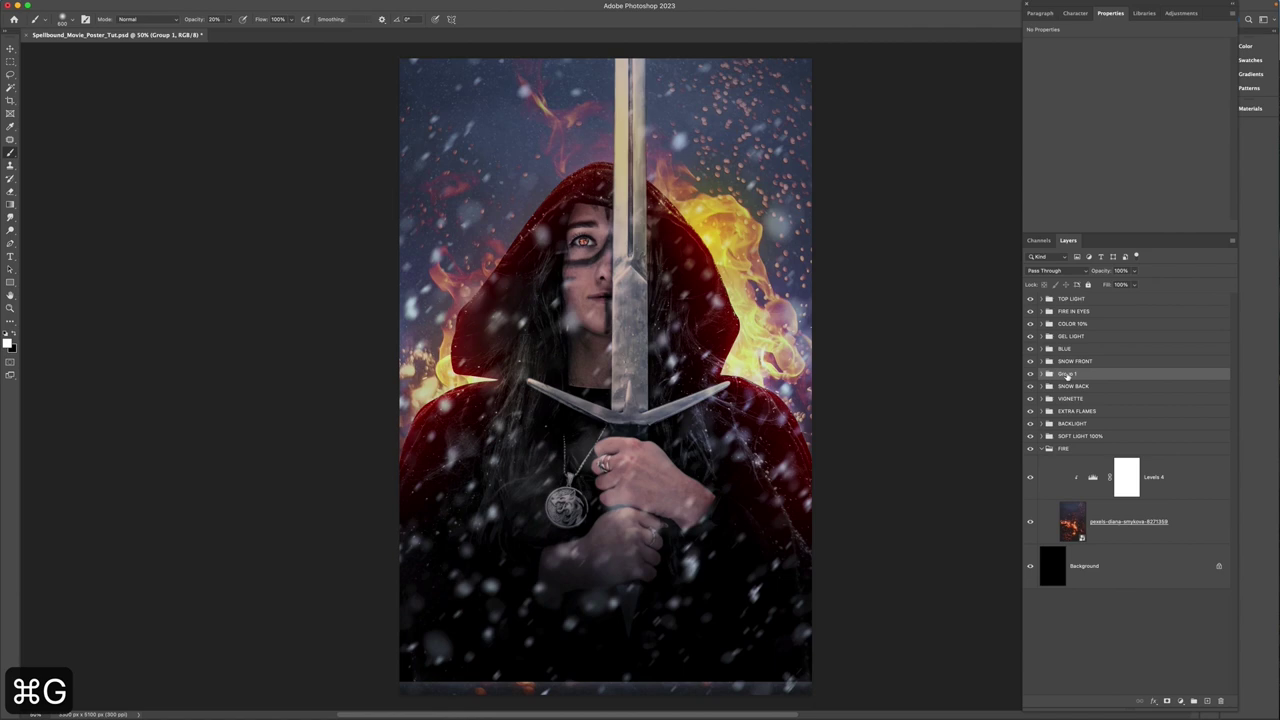
pyautogui.write('WITCH')
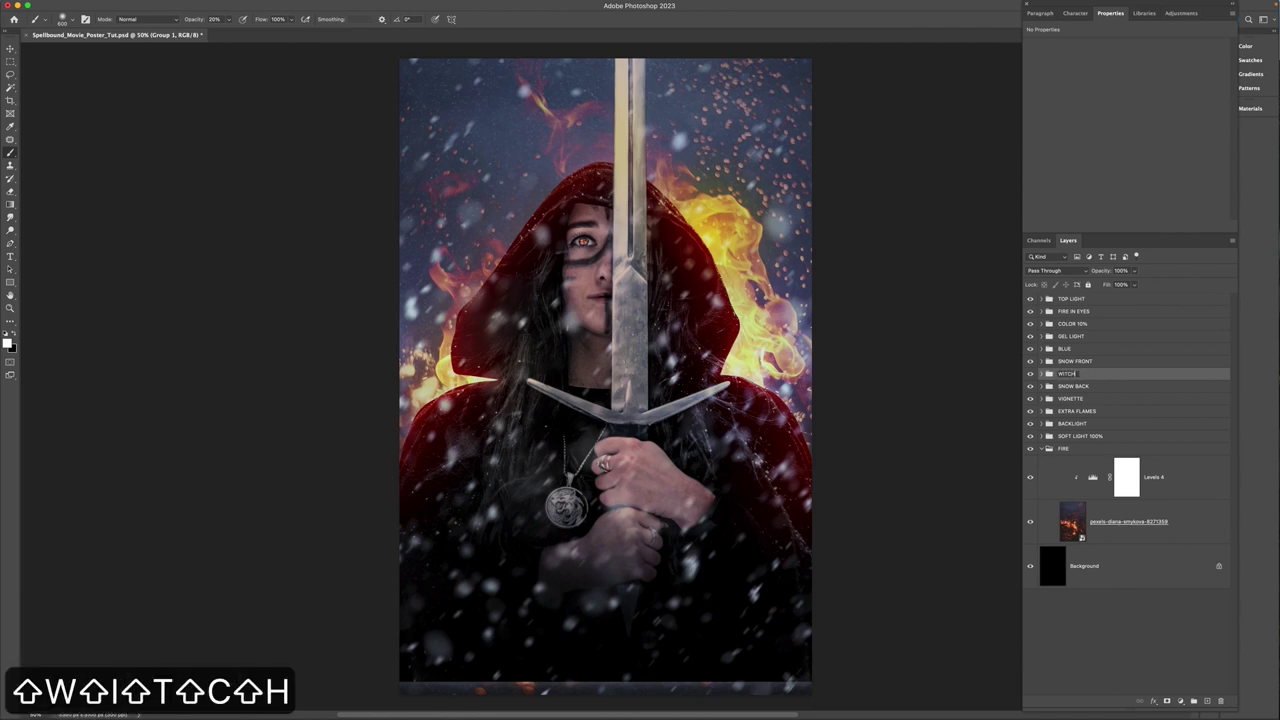
pyautogui.press('Return')
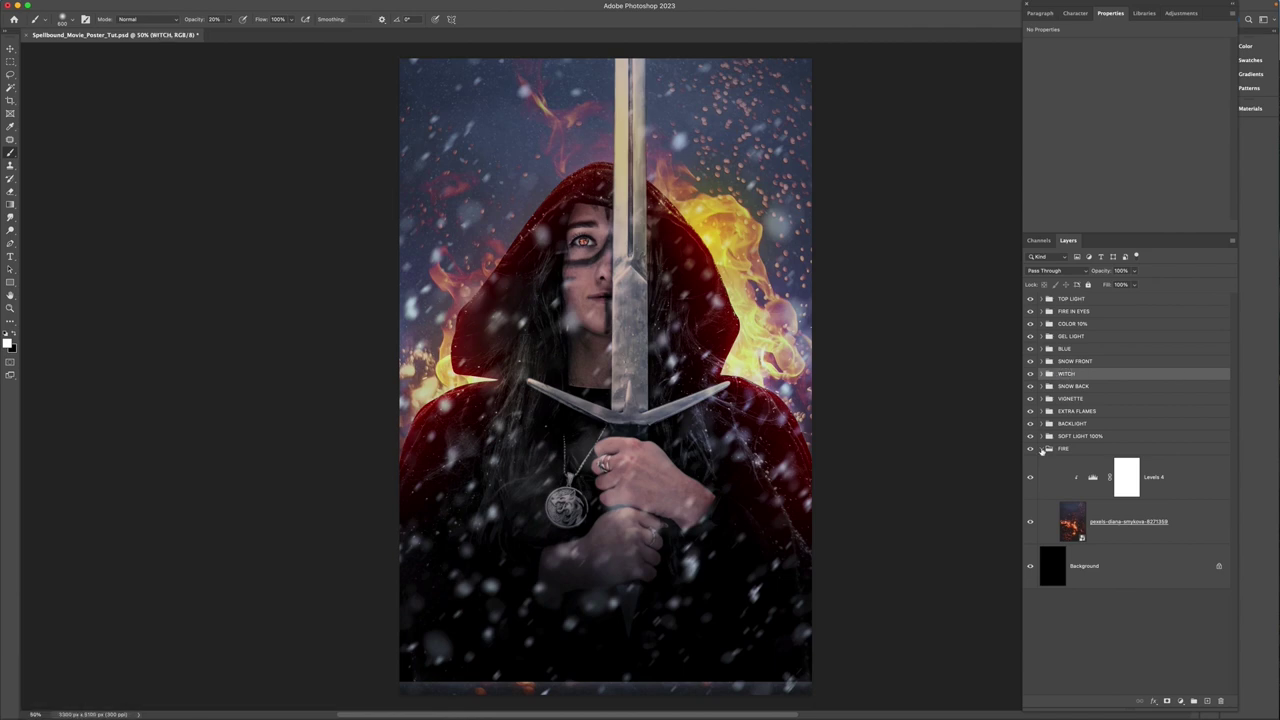
pyautogui.click(1042, 448)
# Add a new top layer with a white radial gradient over the sword, blended as Overlay
pyautogui.click(1103, 300)
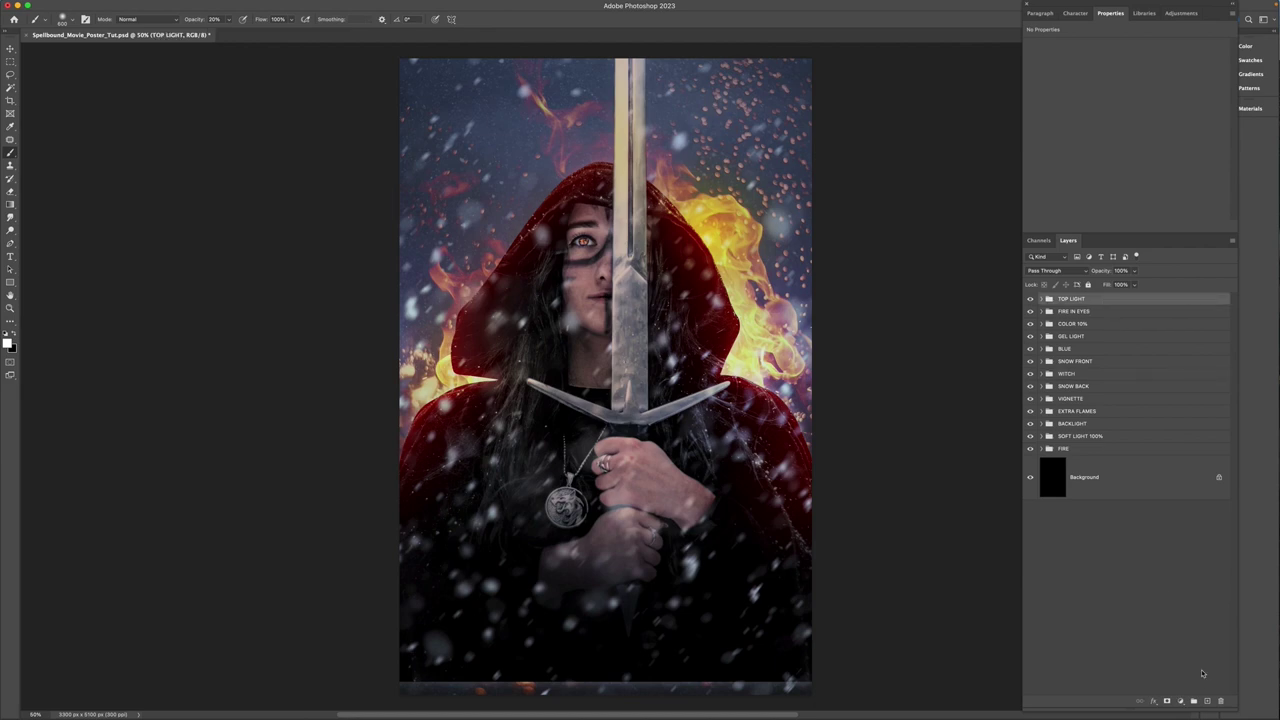
pyautogui.click(1207, 701)
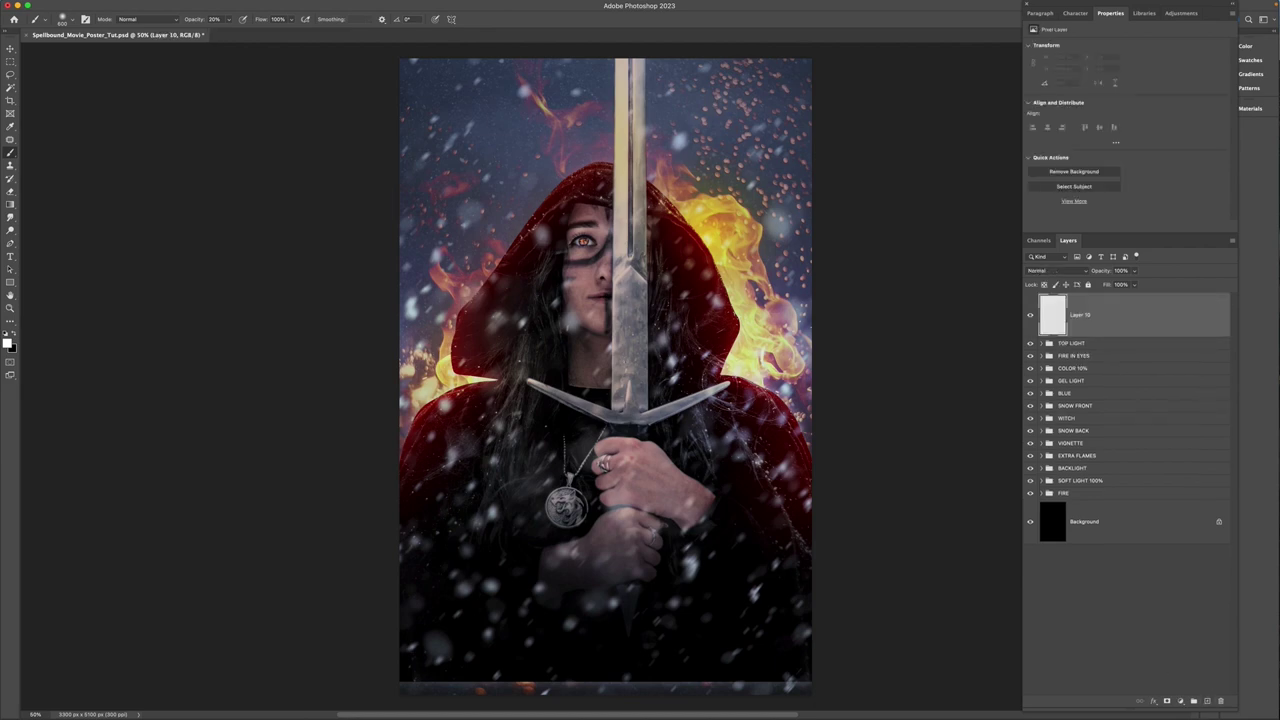
pyautogui.press('g')
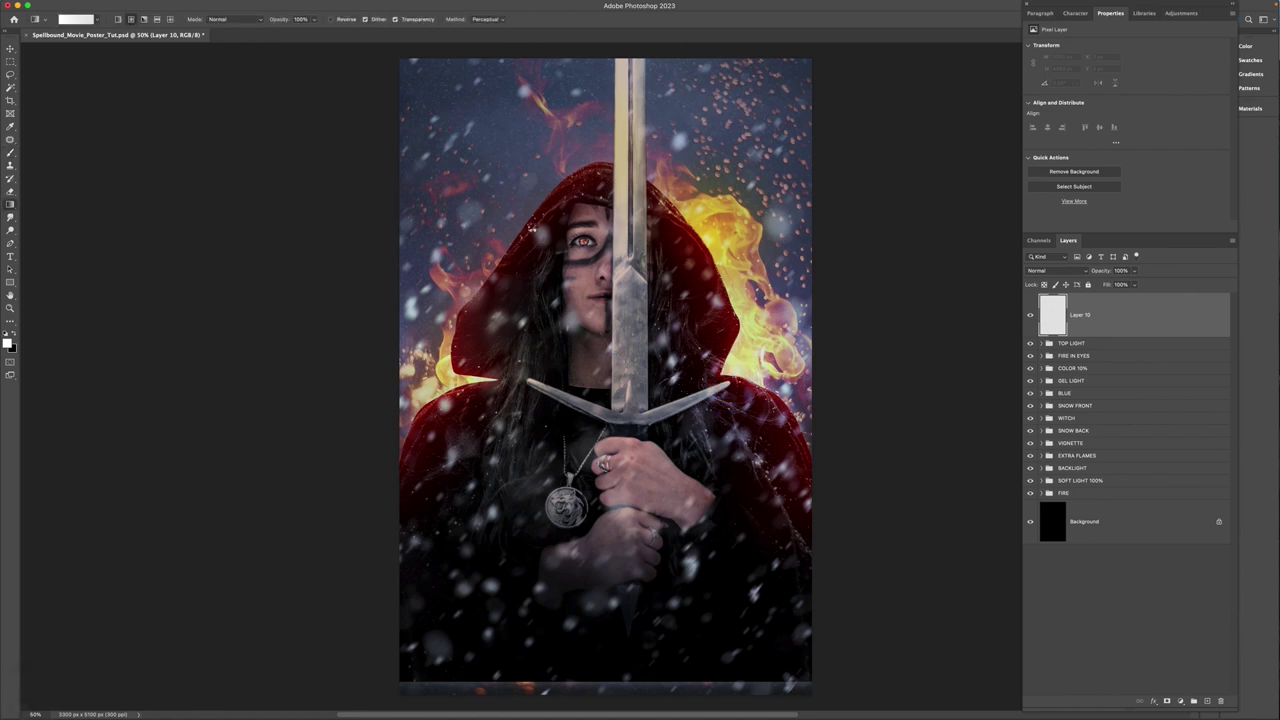
pyautogui.moveTo(612, 352); pyautogui.dragTo(700, 352)
pyautogui.press('v')
pyautogui.click(1040, 270)
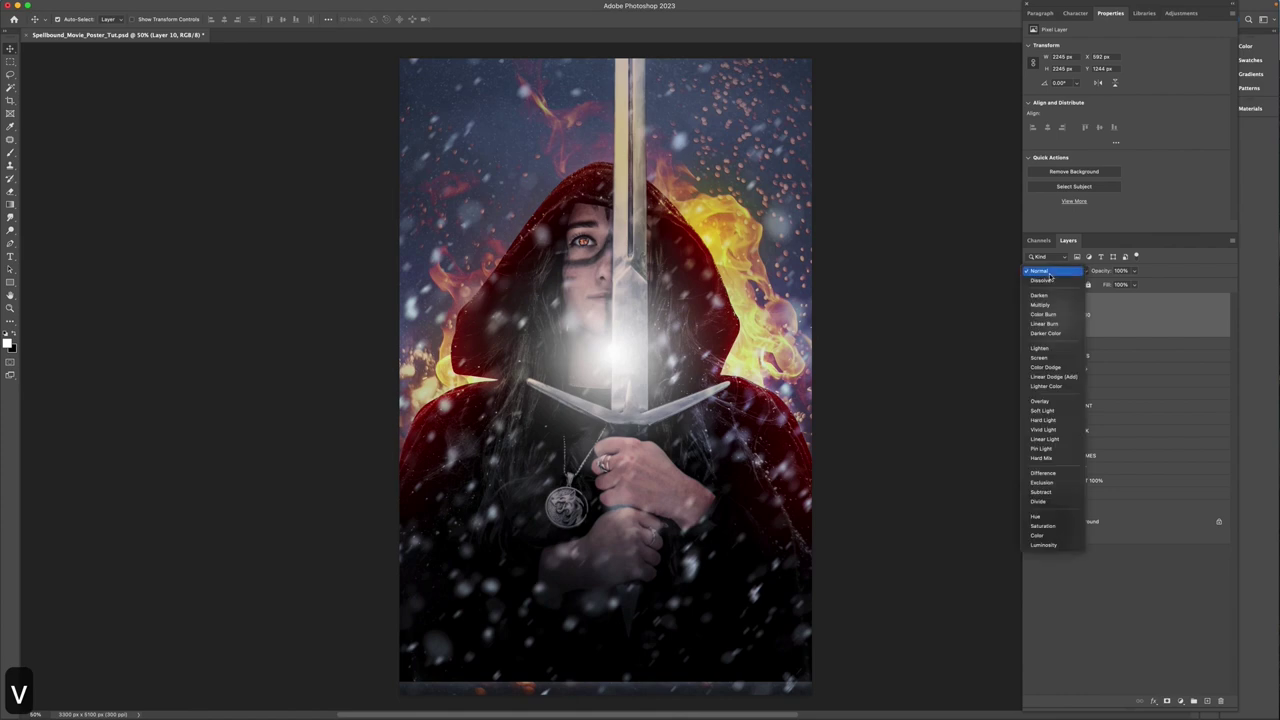
pyautogui.click(1050, 401)
# Transform the glow into a narrow streak along the upper blade down to the crossguard
pyautogui.press('super+t')
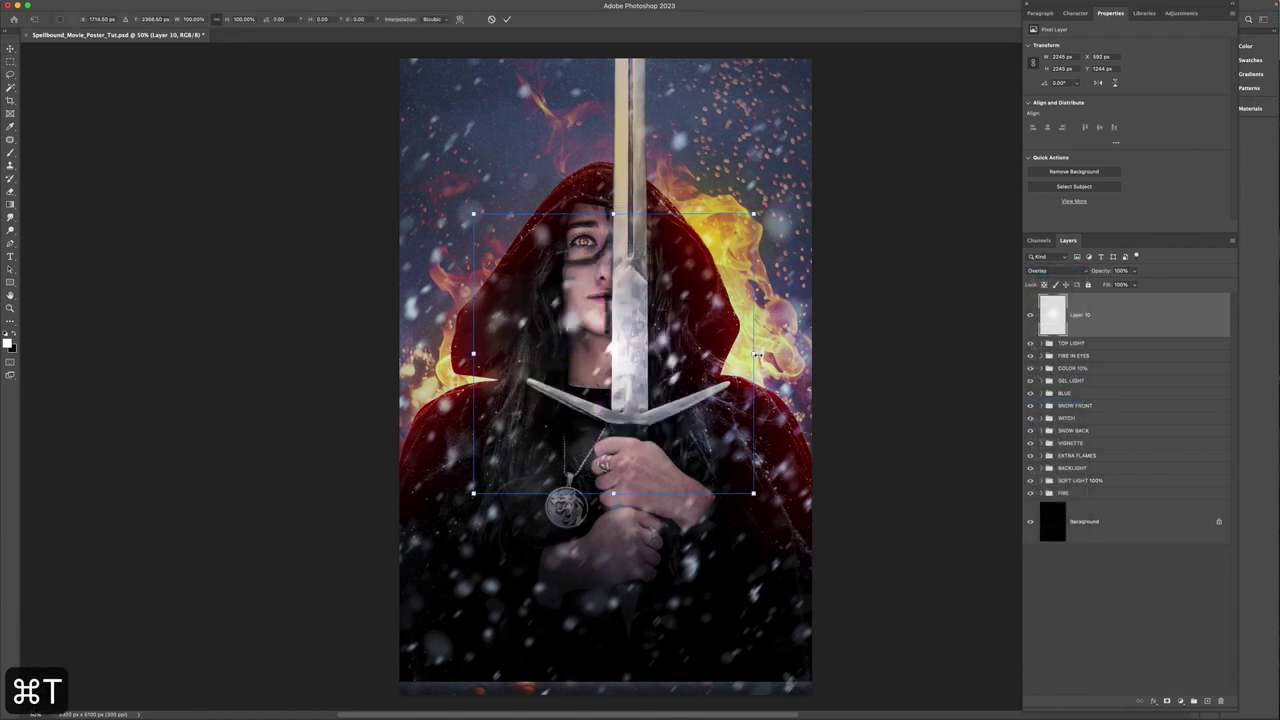
pyautogui.moveTo(757, 354); pyautogui.dragTo(657, 230)
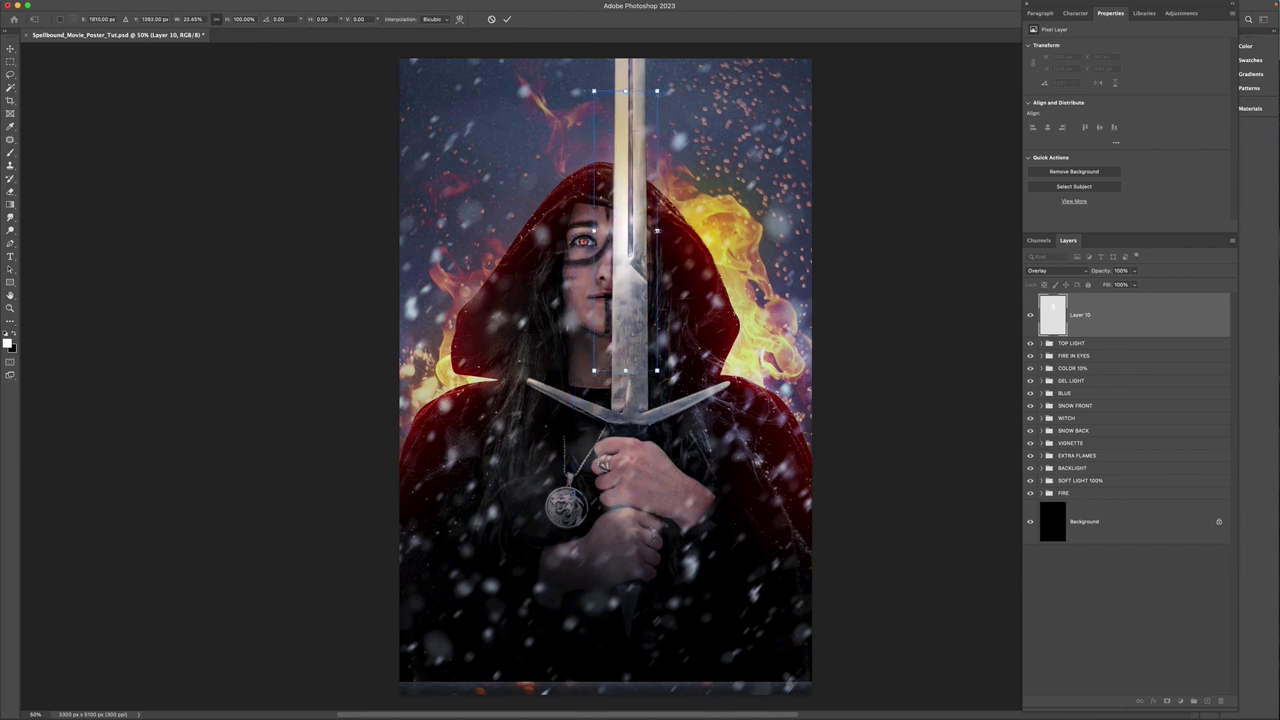
pyautogui.moveTo(636, 318); pyautogui.dragTo(635, 256)
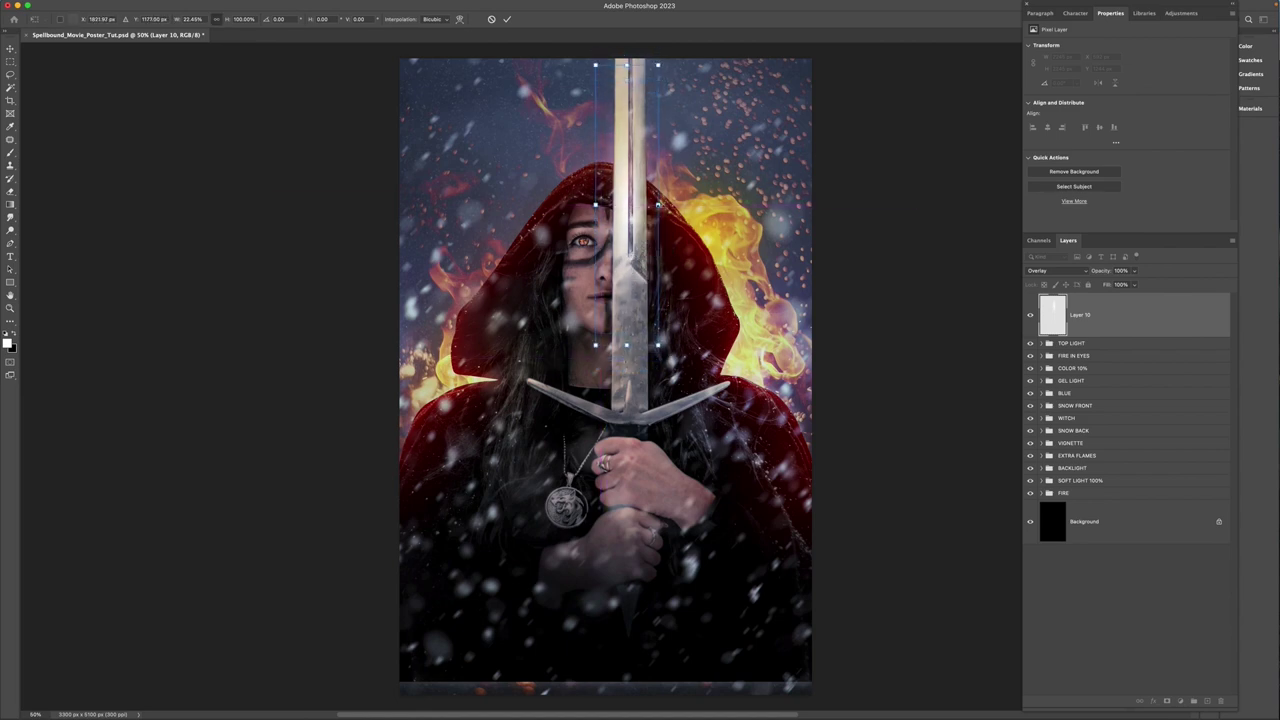
pyautogui.moveTo(658, 205); pyautogui.dragTo(651, 205)
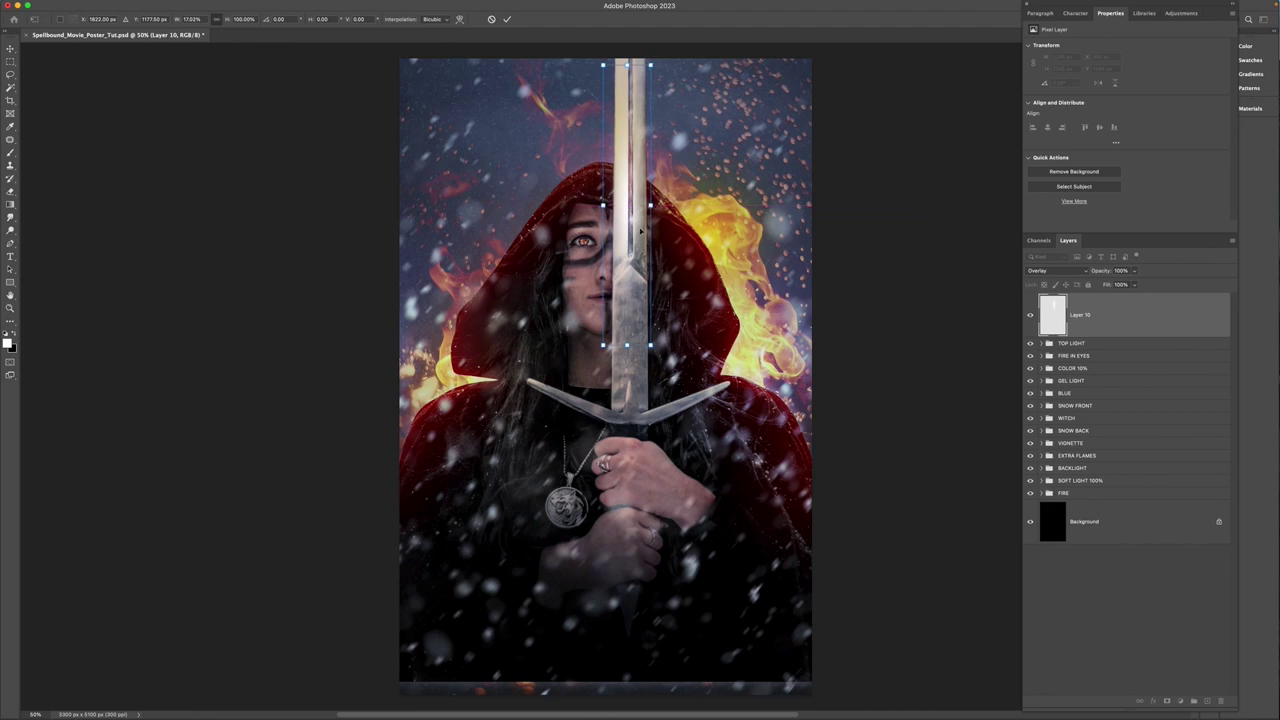
pyautogui.hotkey('shift', 'Up')
pyautogui.press('Left')
pyautogui.press('Left')
pyautogui.press('Left')
pyautogui.press('Left')
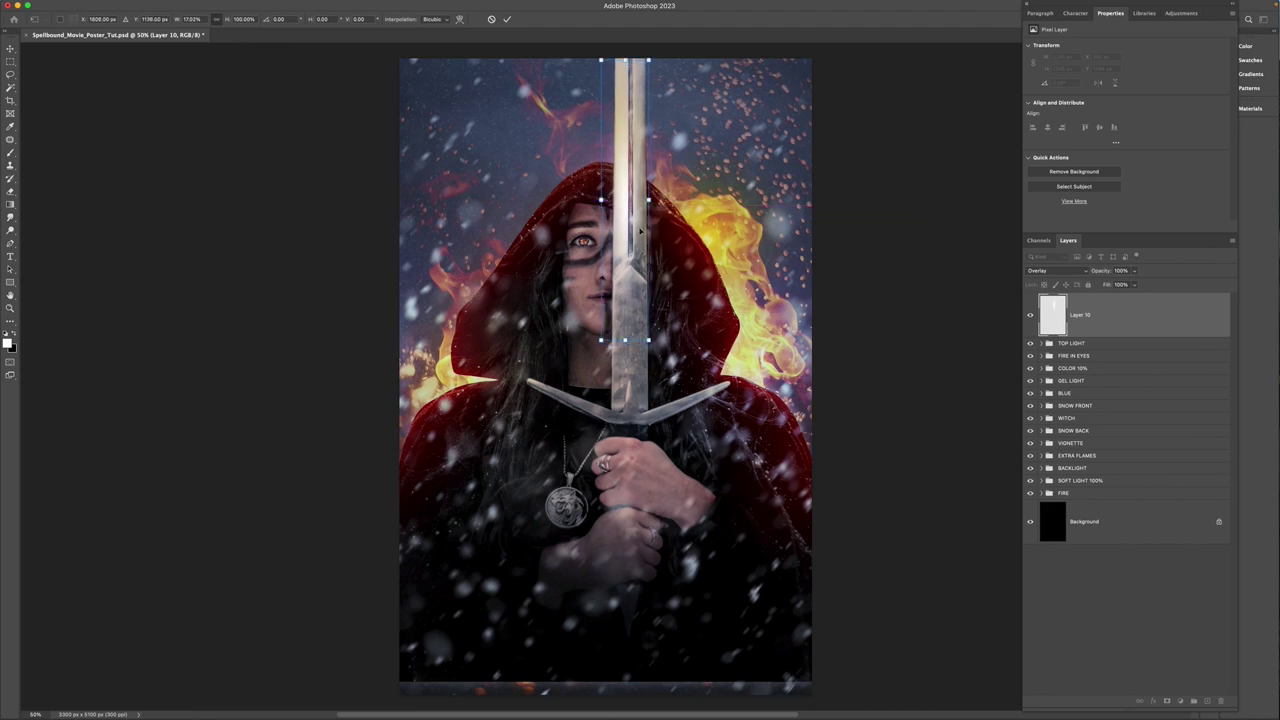
pyautogui.moveTo(630, 339); pyautogui.dragTo(627, 421)
pyautogui.moveTo(643, 371); pyautogui.dragTo(643, 369)
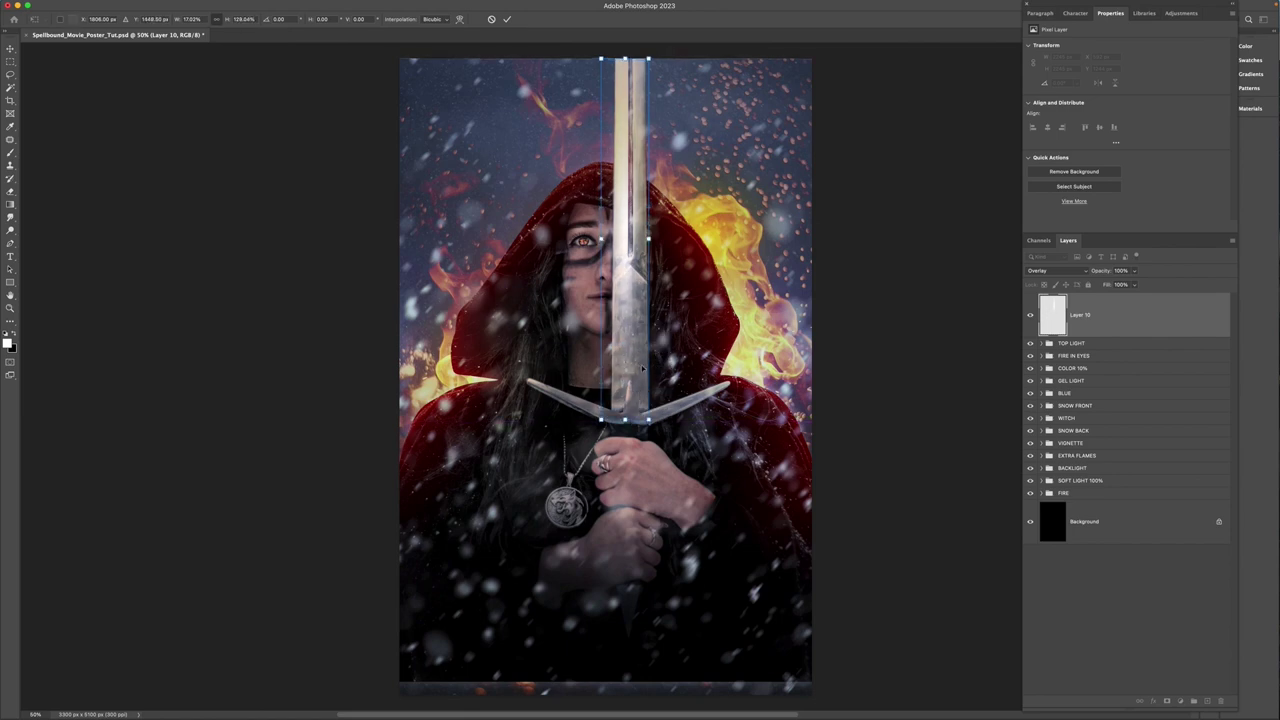
pyautogui.press('Return')
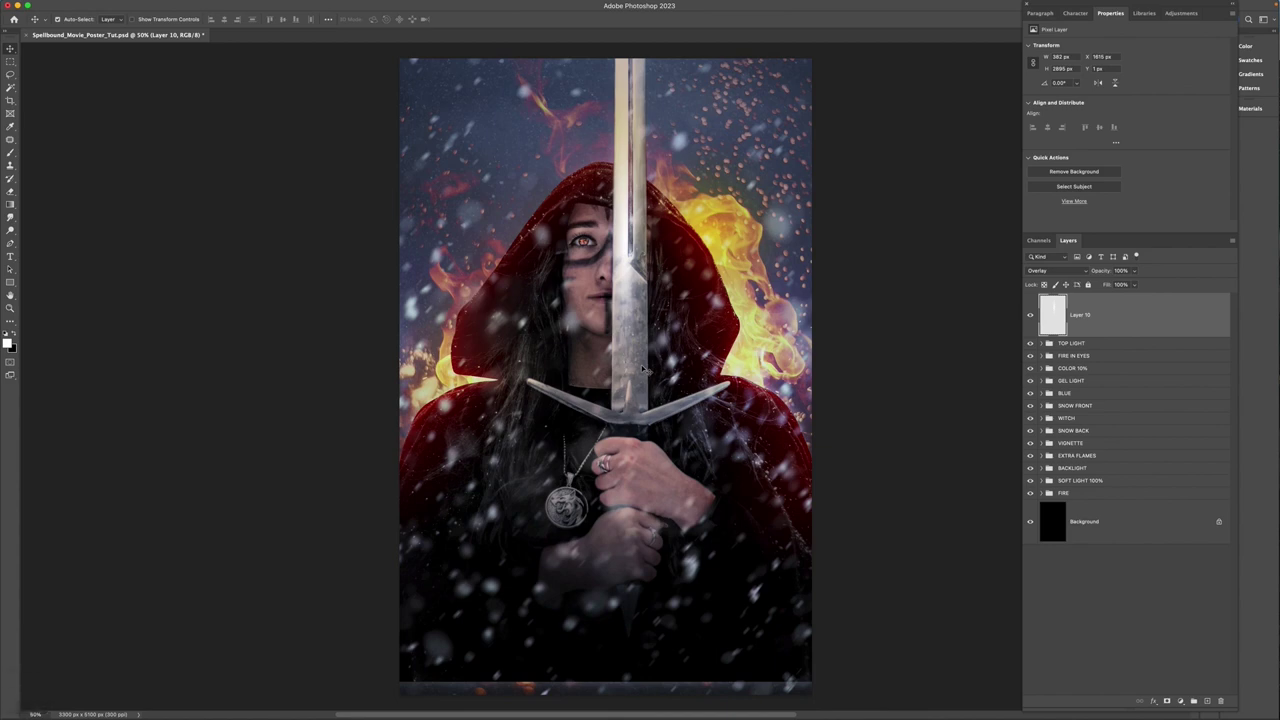
# Duplicate the sword streak layer and scale the copy to about 66% width and 42% height
pyautogui.press('super+minus')
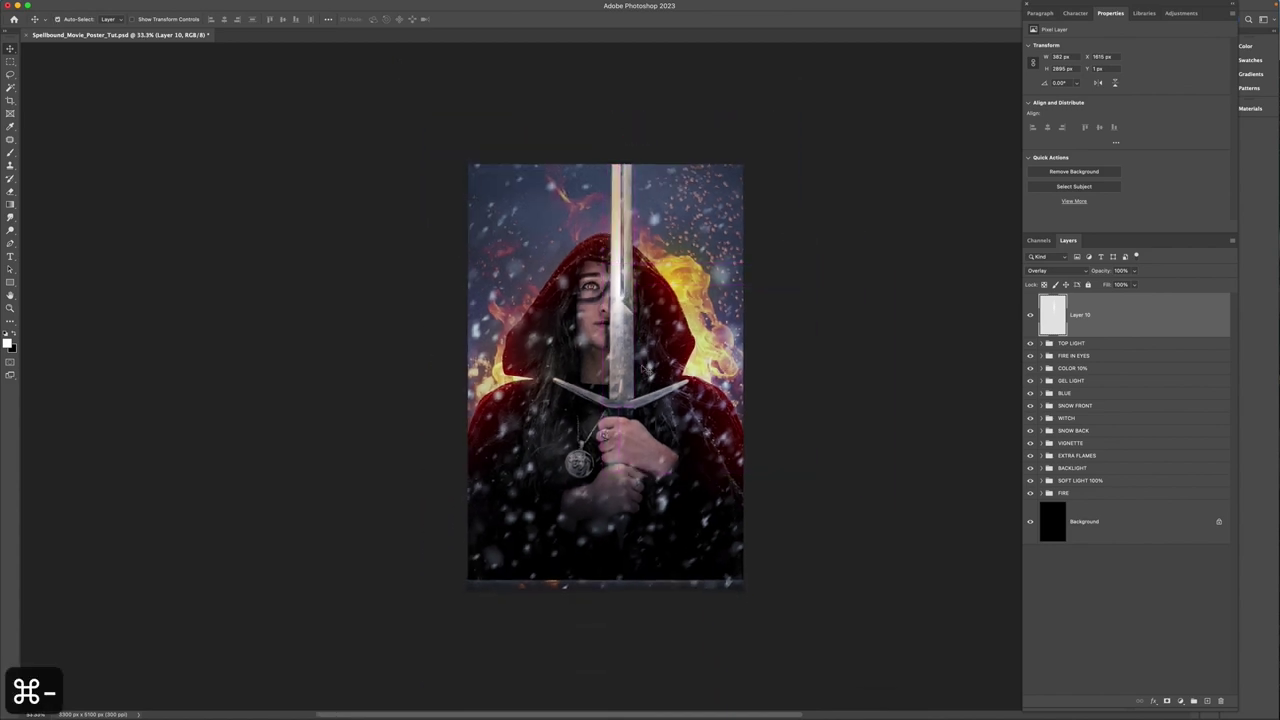
pyautogui.press('v')
pyautogui.press('super+j')
pyautogui.press('v')
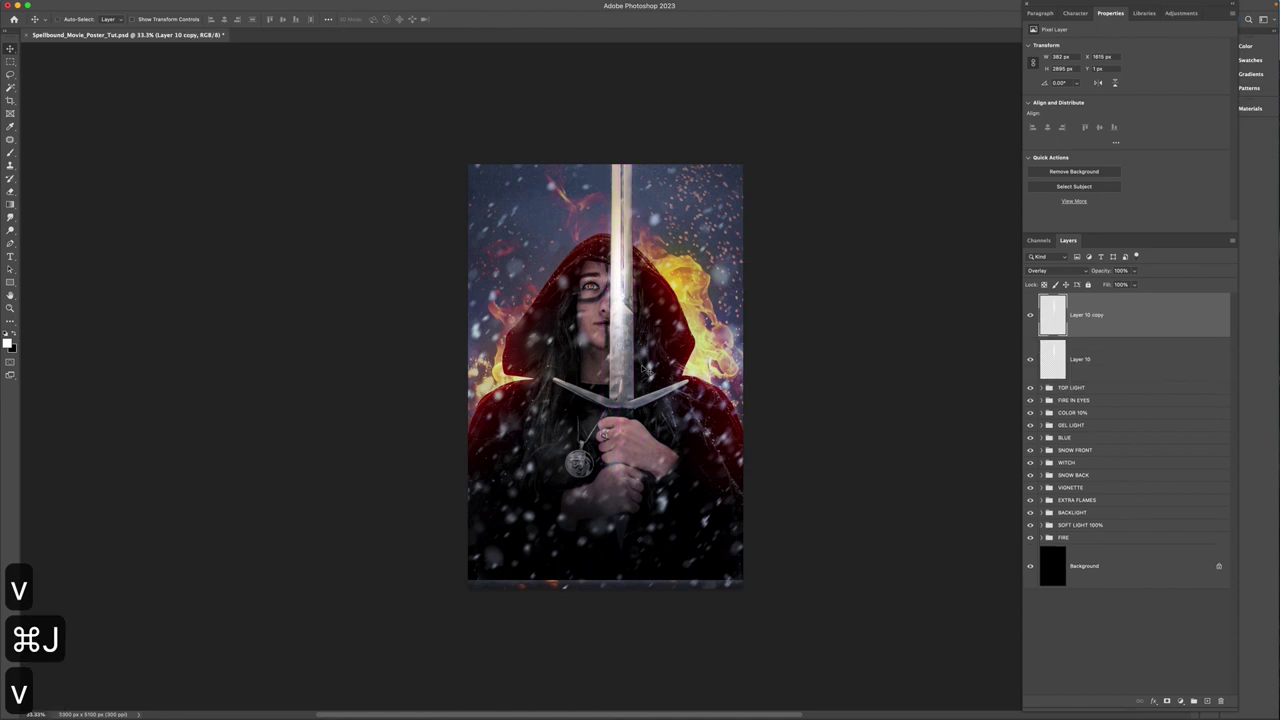
pyautogui.press('super+t')
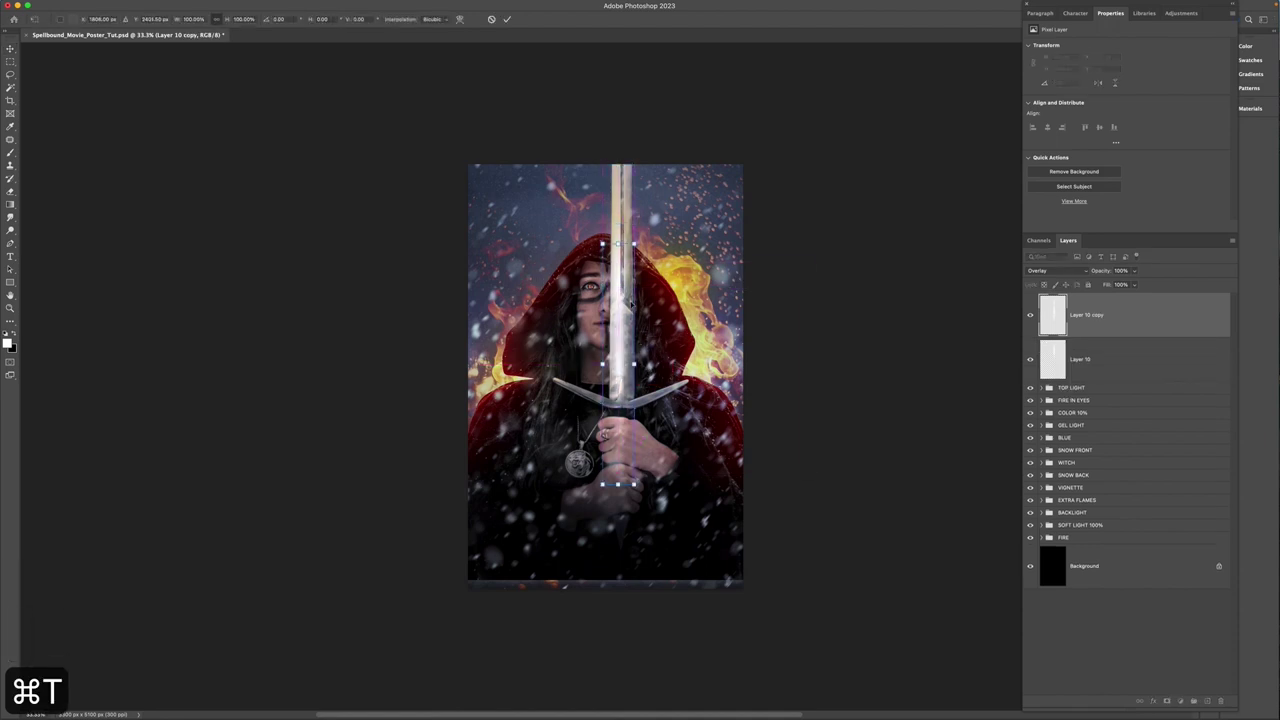
pyautogui.moveTo(634, 364); pyautogui.dragTo(628, 364)
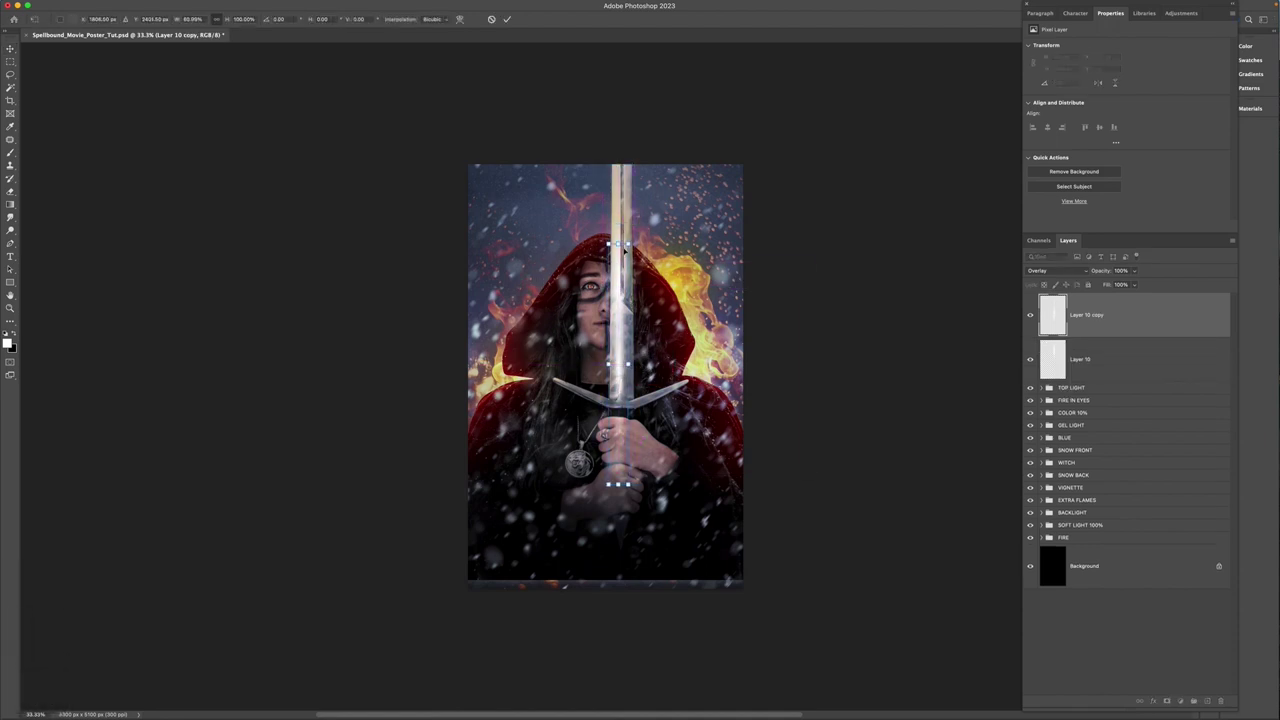
pyautogui.moveTo(620, 244); pyautogui.dragTo(618, 350)
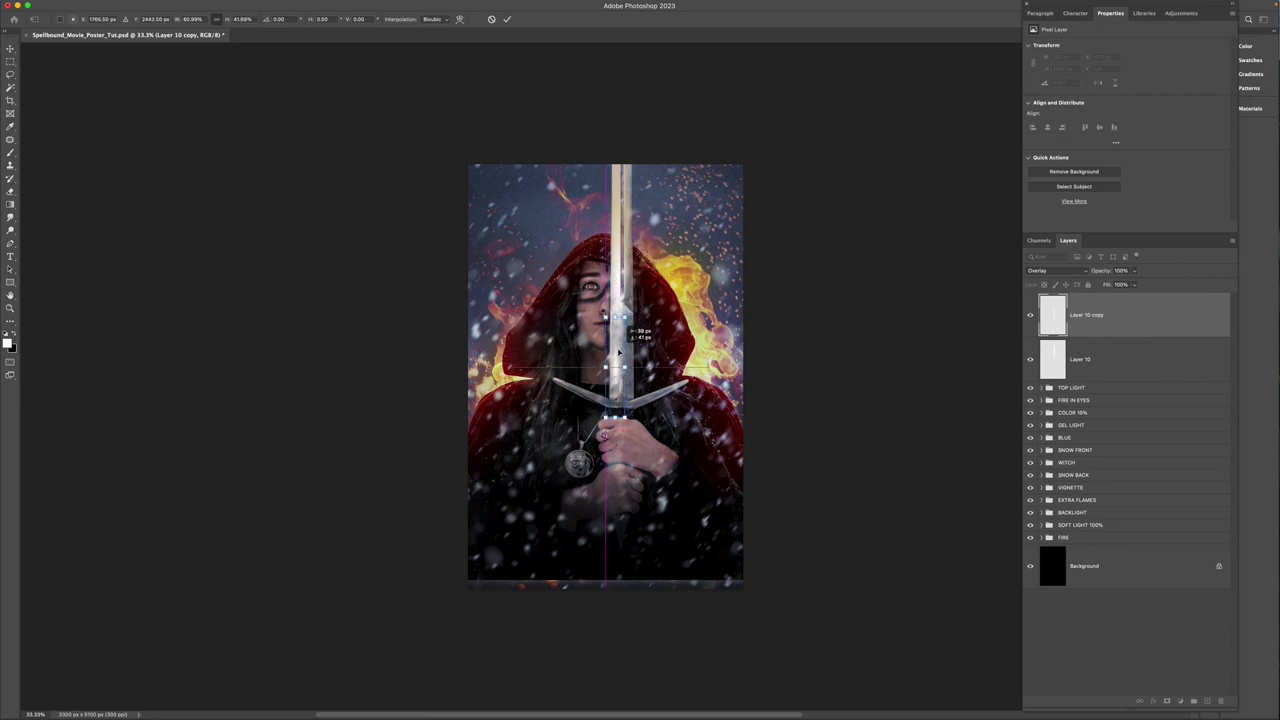
pyautogui.press('Return')
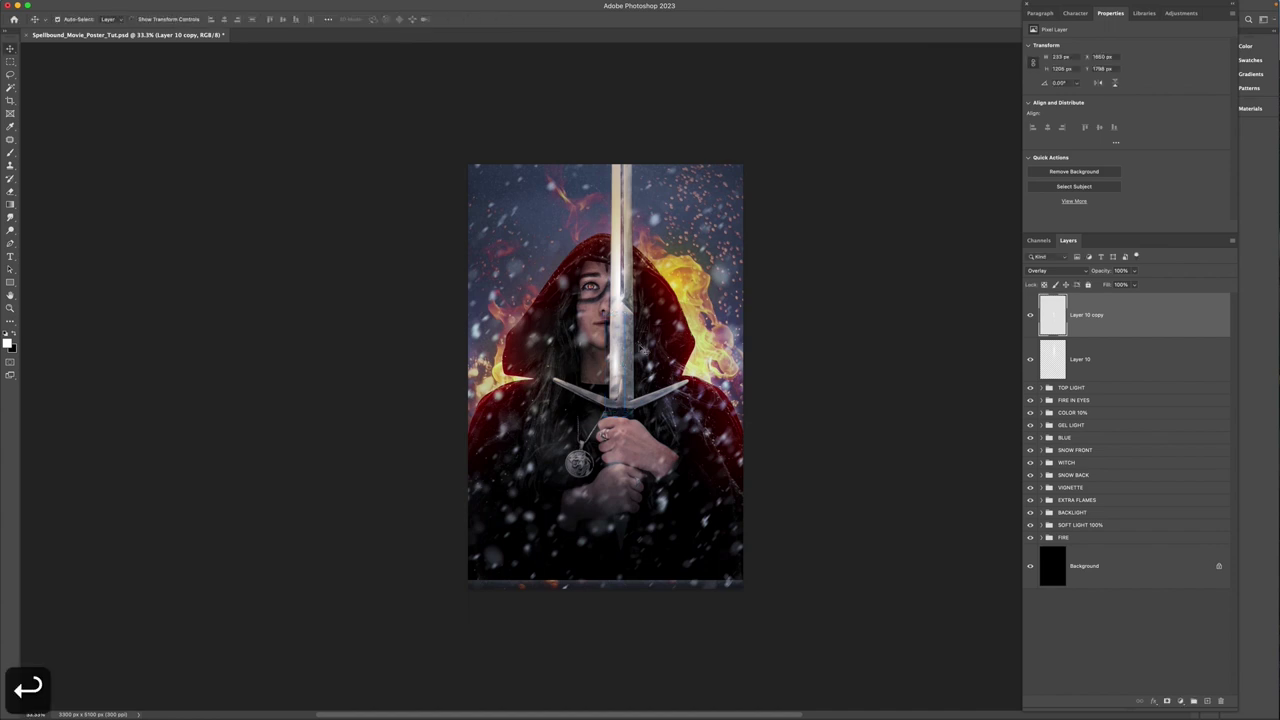
pyautogui.click(1030, 315)
pyautogui.click(1030, 316)
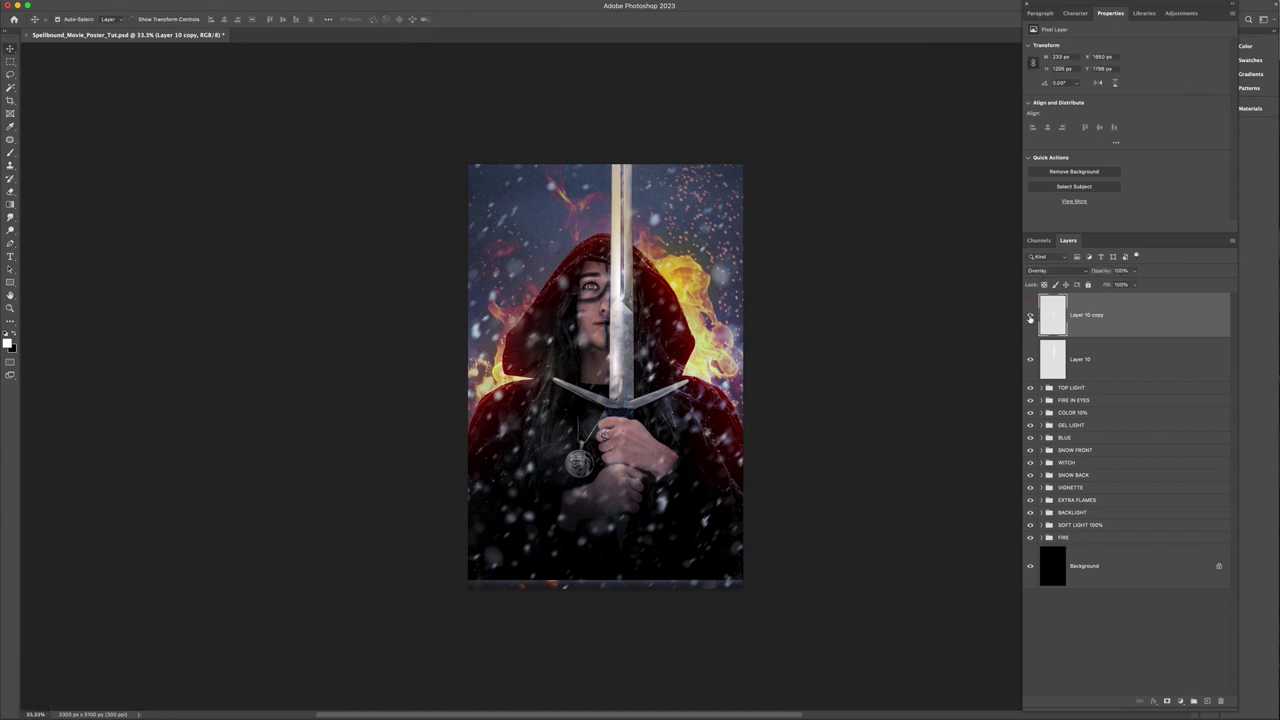
# Group both sword highlight layers into a group named SWORD HIGHLIGHTS
pyautogui.keyDown('shift'); pyautogui.click(1124, 366); pyautogui.keyUp('shift')
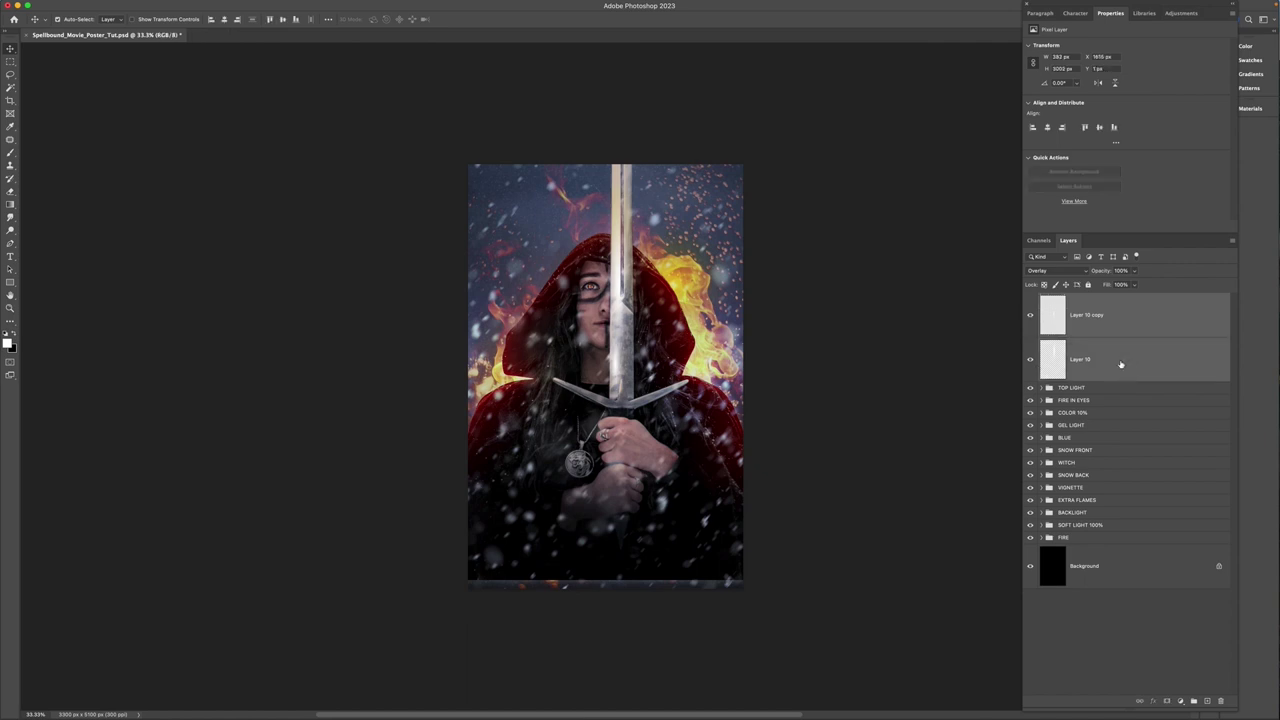
pyautogui.press('super+g')
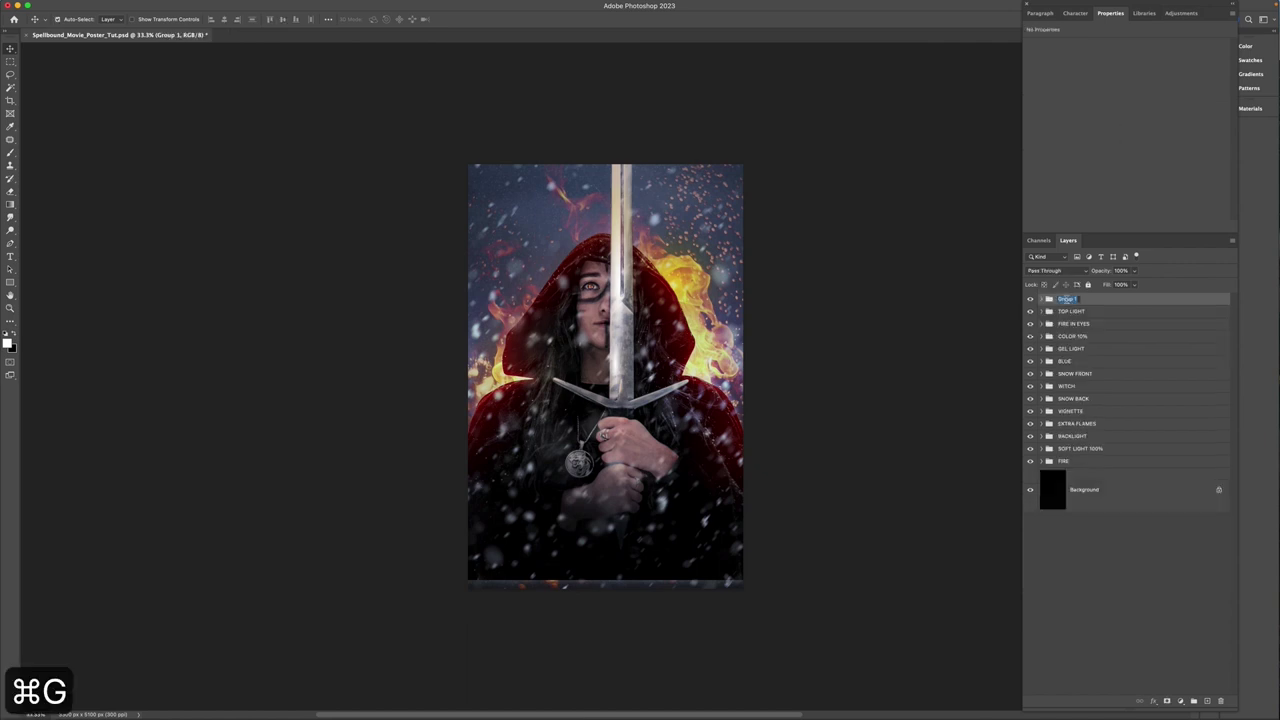
pyautogui.write('SWORD_HIG')
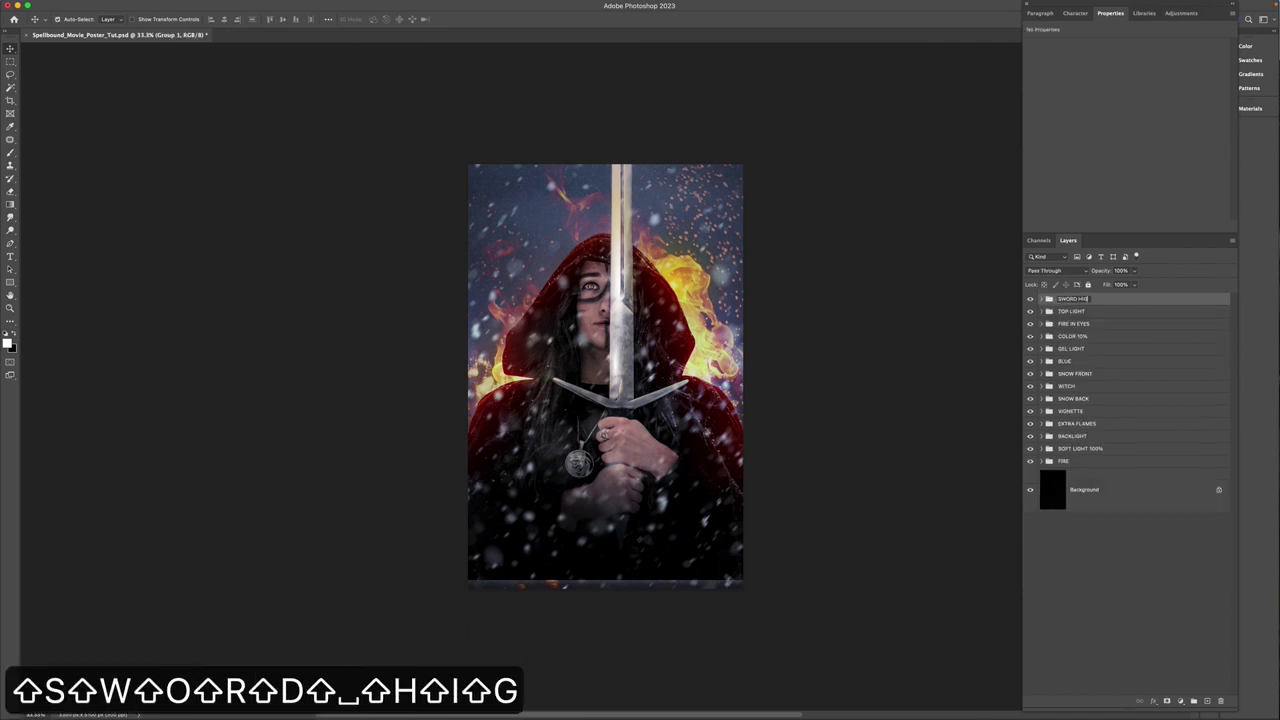
pyautogui.write('HLIGHTS')
pyautogui.press('Return')
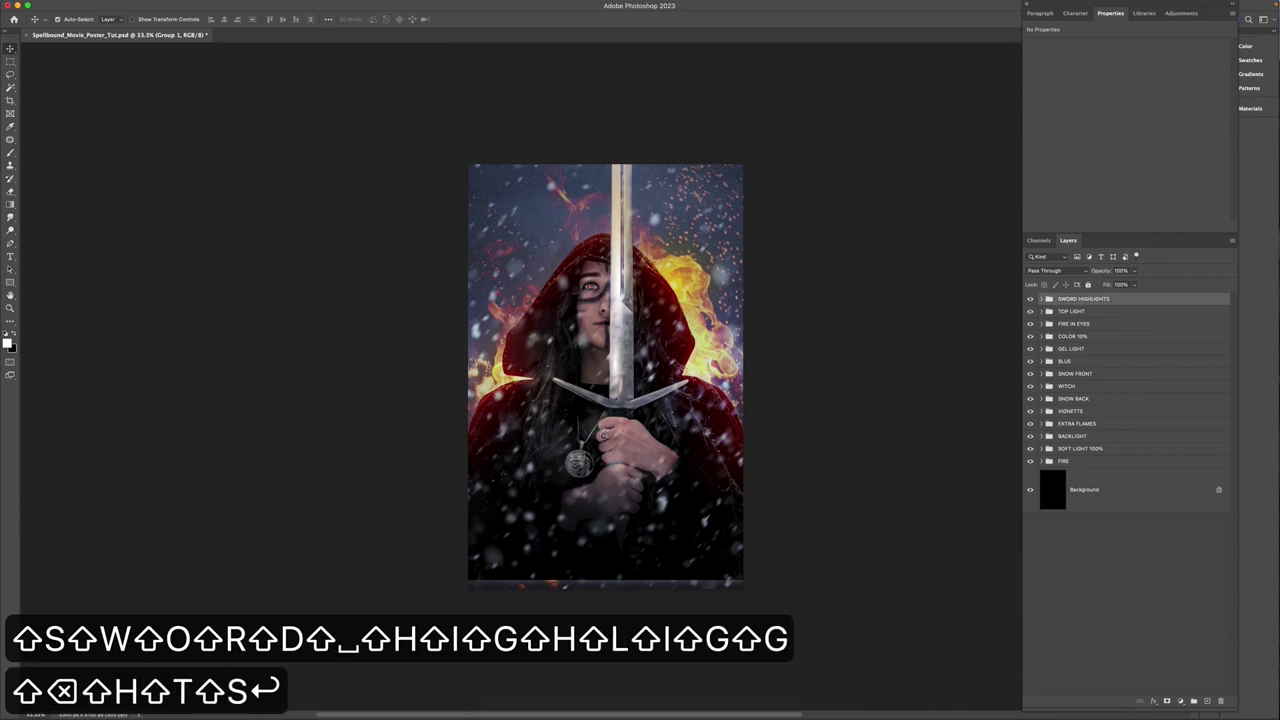
# Save the poster, delete the black Background layer, and move the SWORD HIGHLIGHTS group
pyautogui.press('v')
pyautogui.press('super+0')
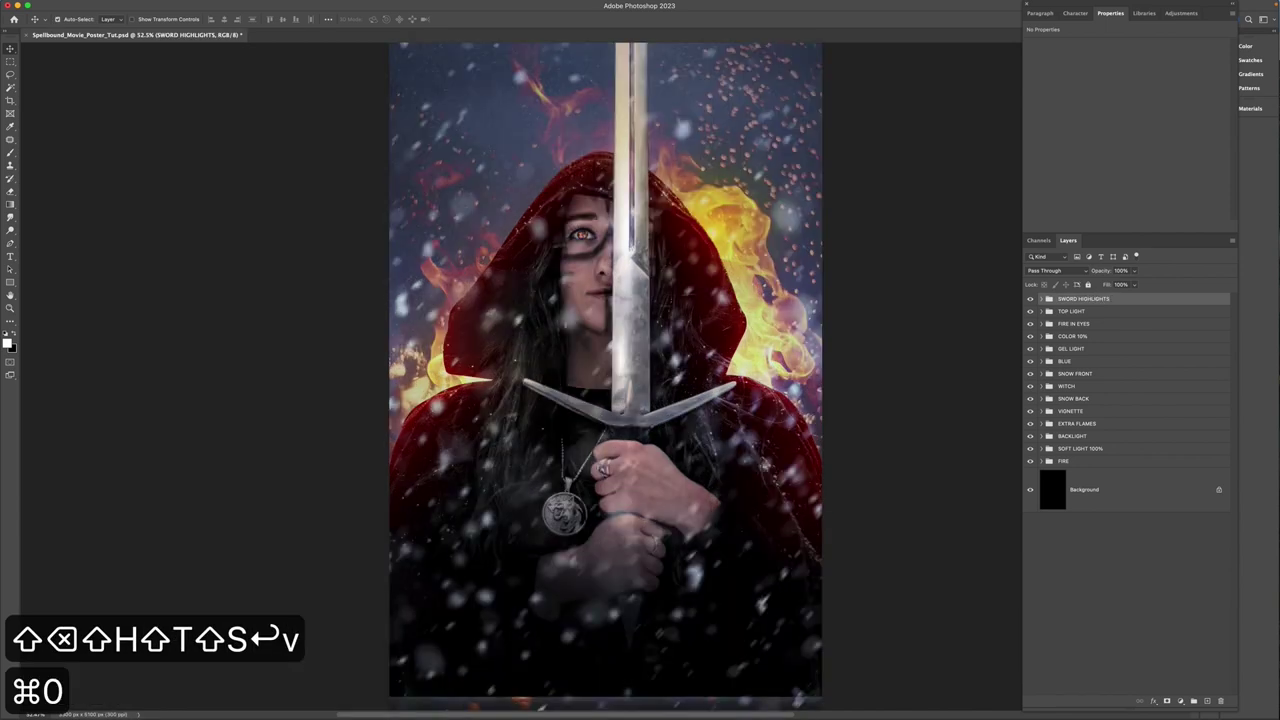
pyautogui.press('super+s')
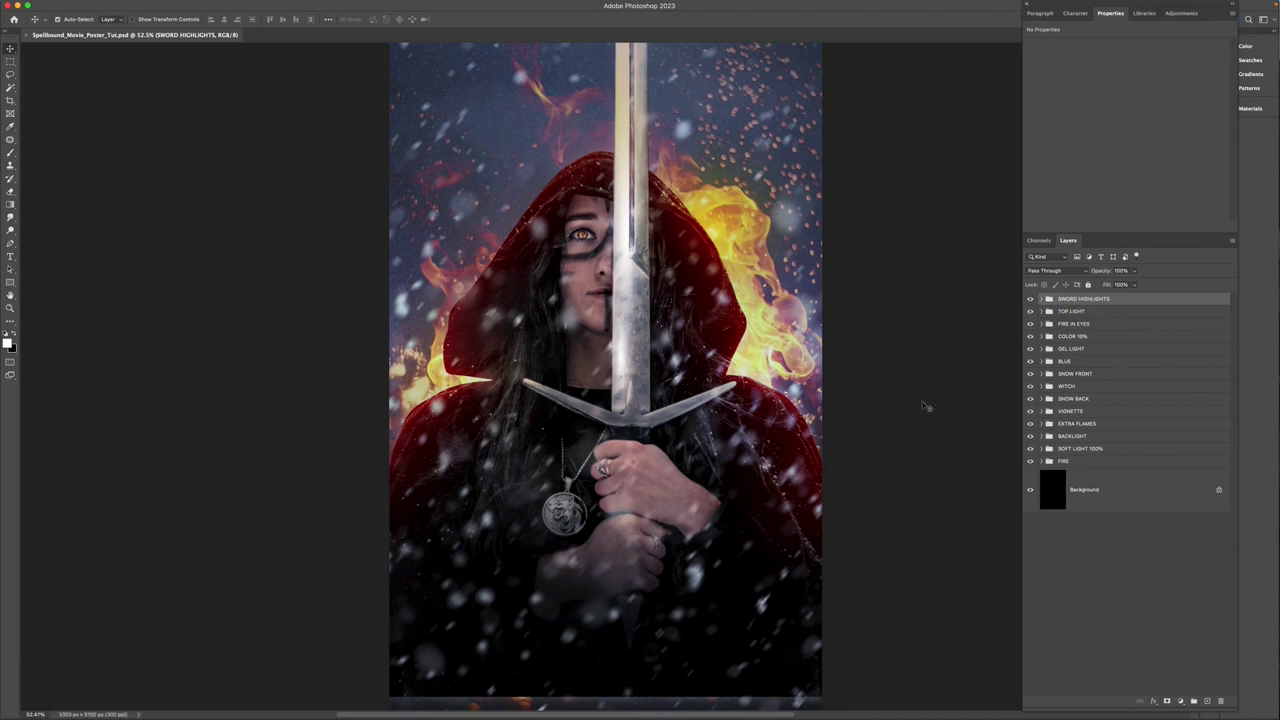
pyautogui.click(1082, 508)
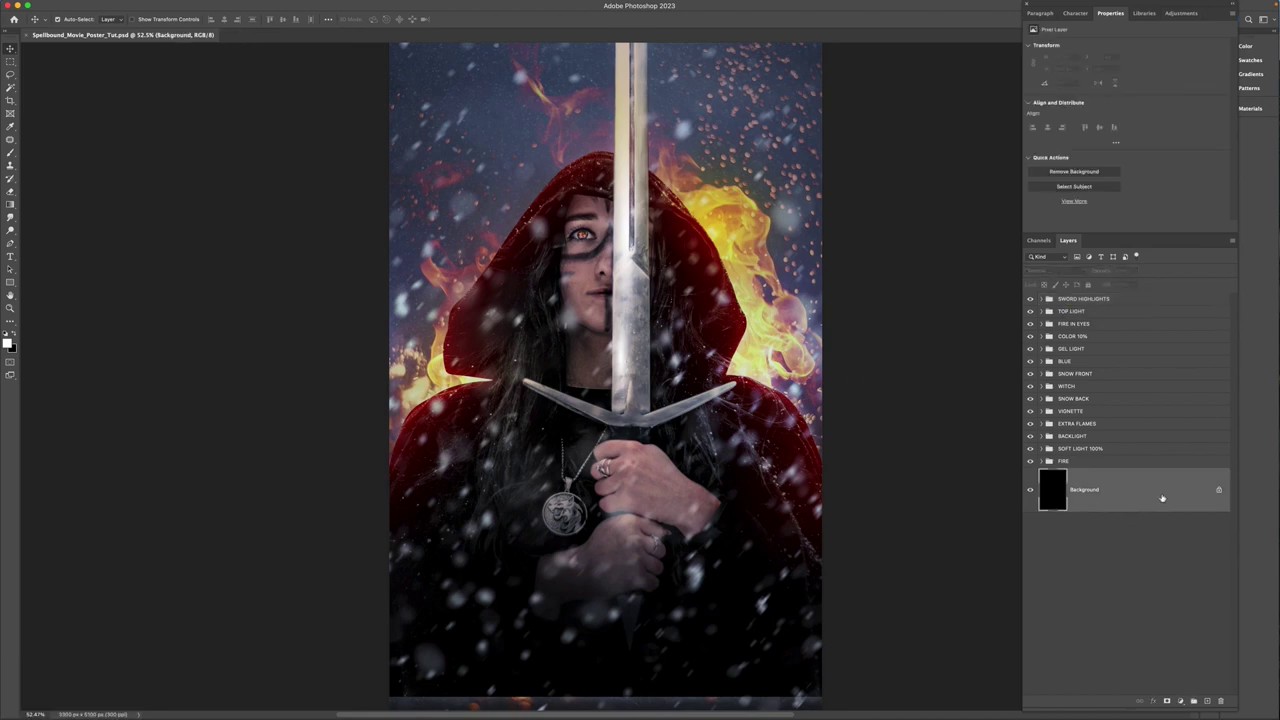
pyautogui.press('BackSpace')
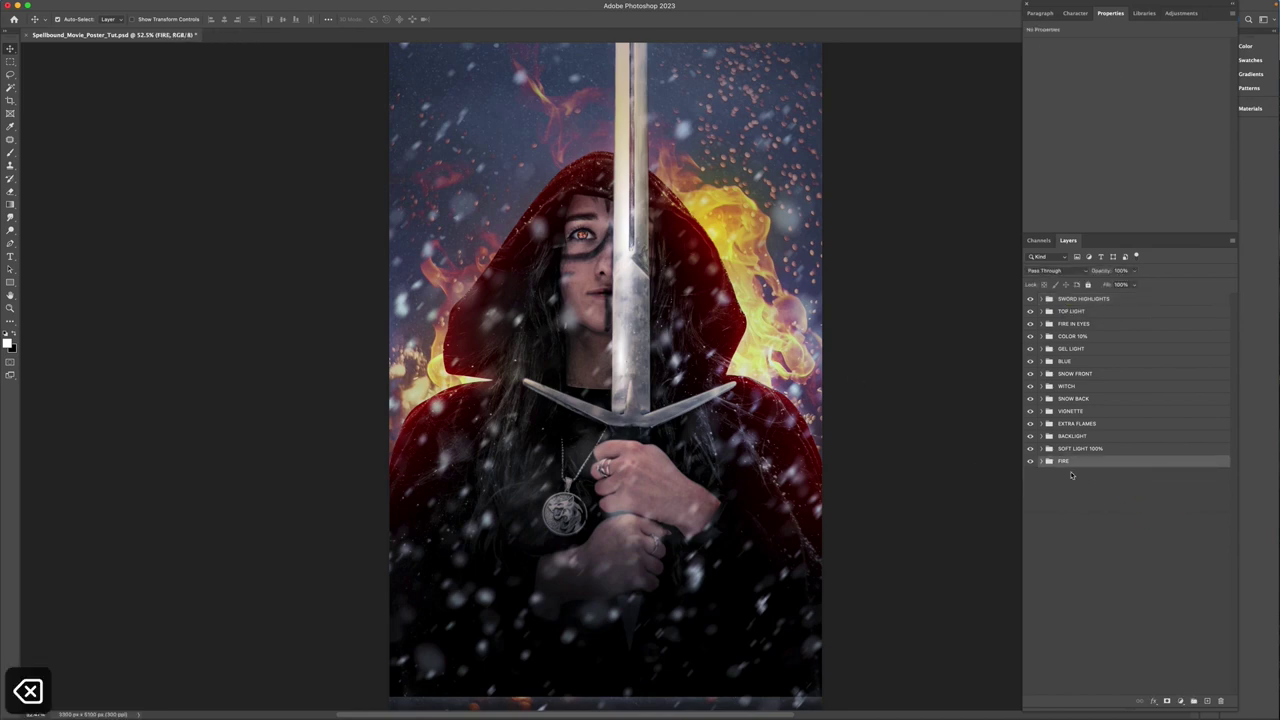
pyautogui.click(1137, 301)
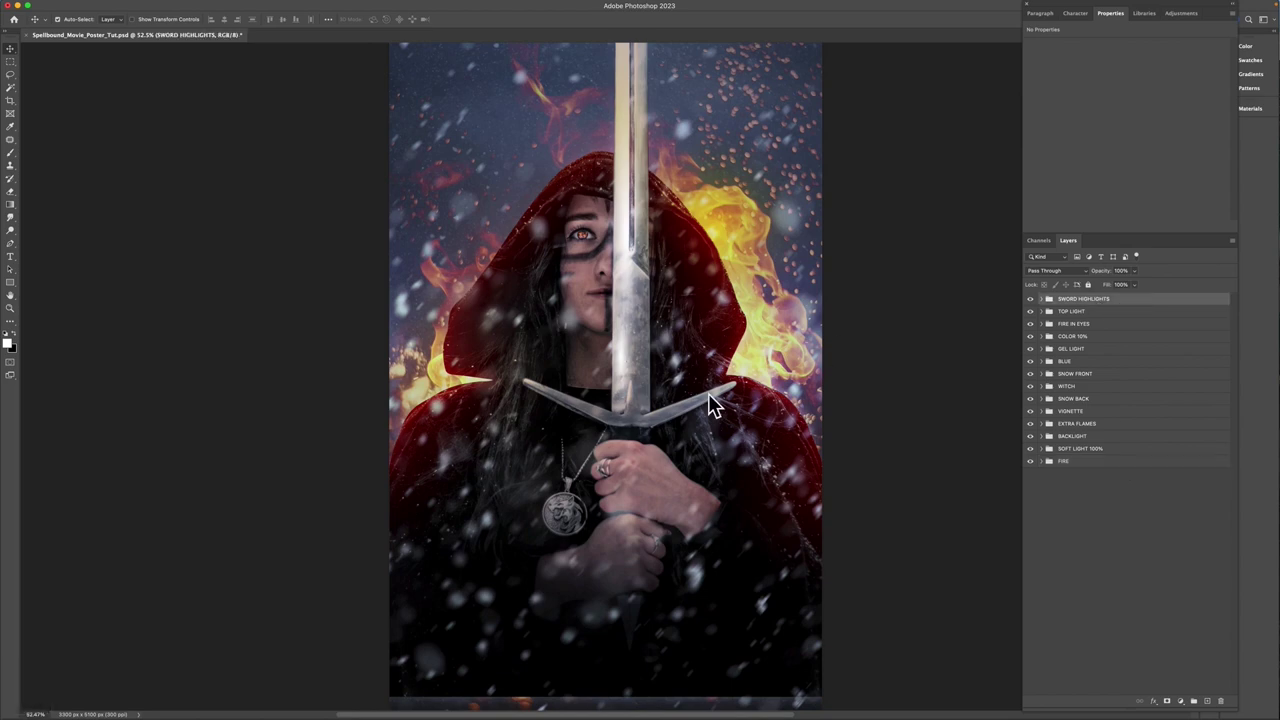
pyautogui.moveTo(668, 446); pyautogui.dragTo(728, 420)
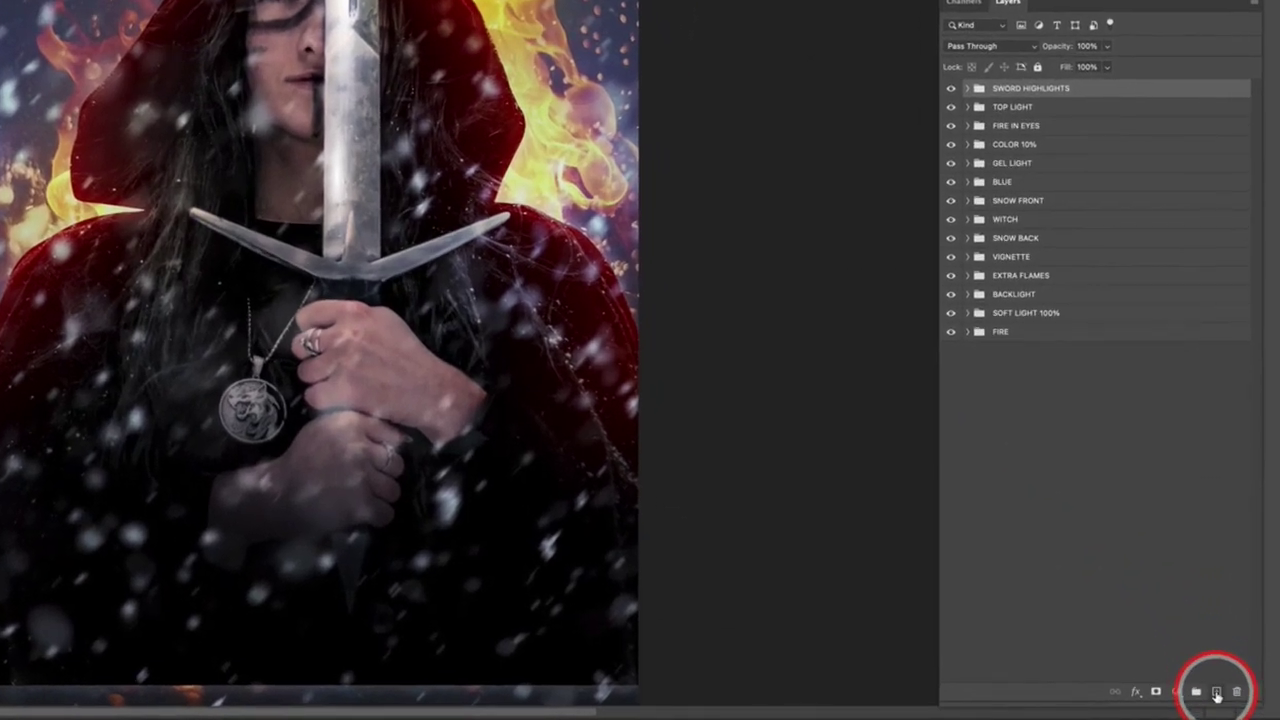
# Create a gray-labelled NOISE layer in Linear Light mode, filled with neutral 50% gray
pyautogui.keyDown('alt'); pyautogui.click(1216, 692); pyautogui.keyUp('alt')
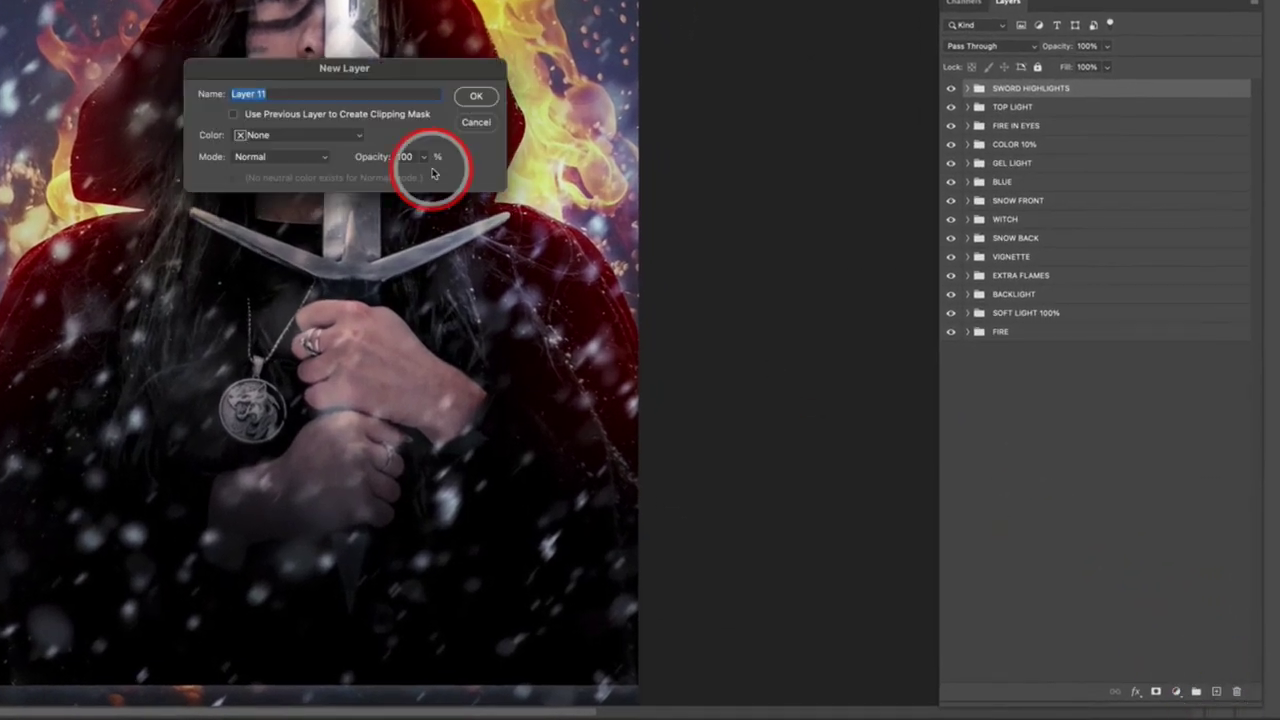
pyautogui.write('NOISE')
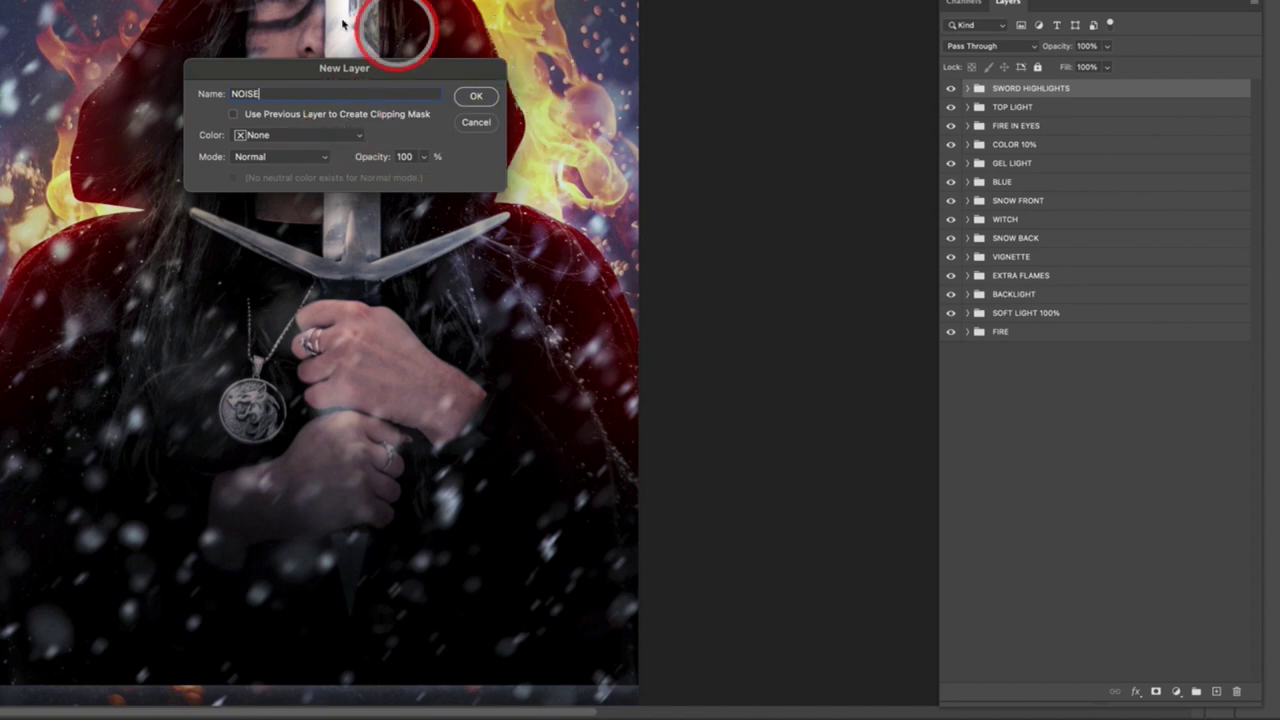
pyautogui.click(265, 134)
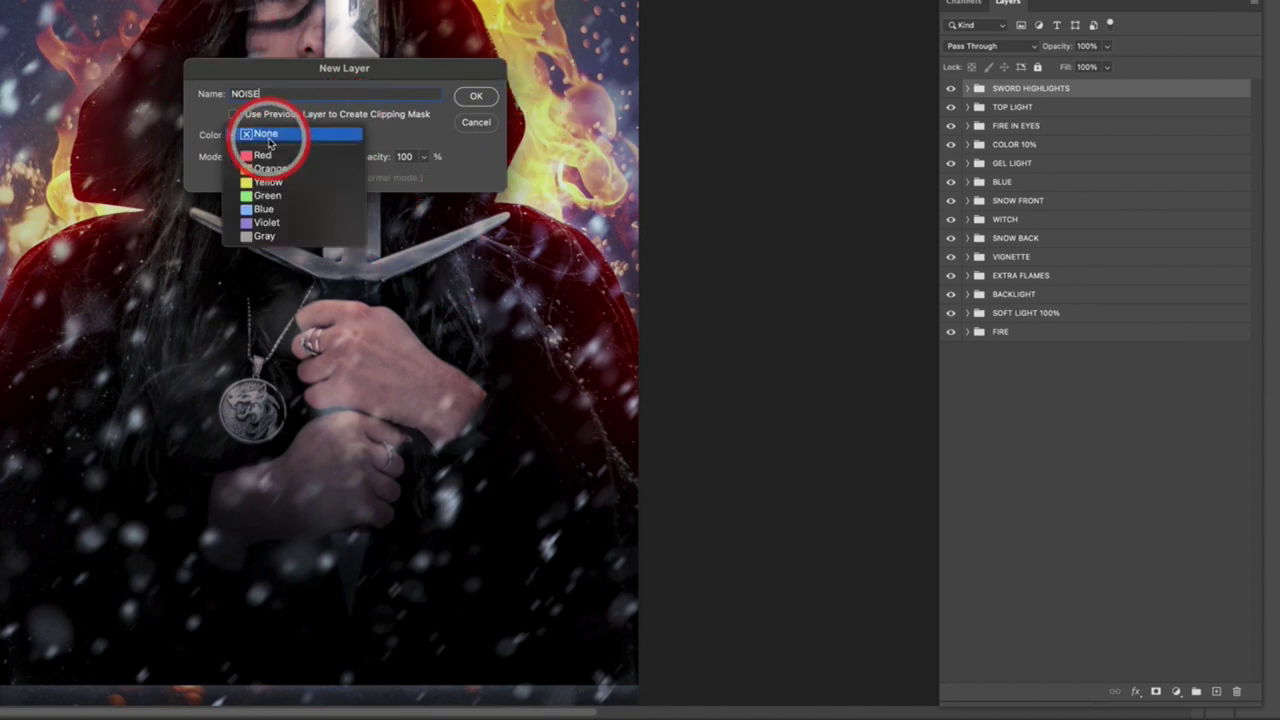
pyautogui.click(264, 236)
pyautogui.click(257, 157)
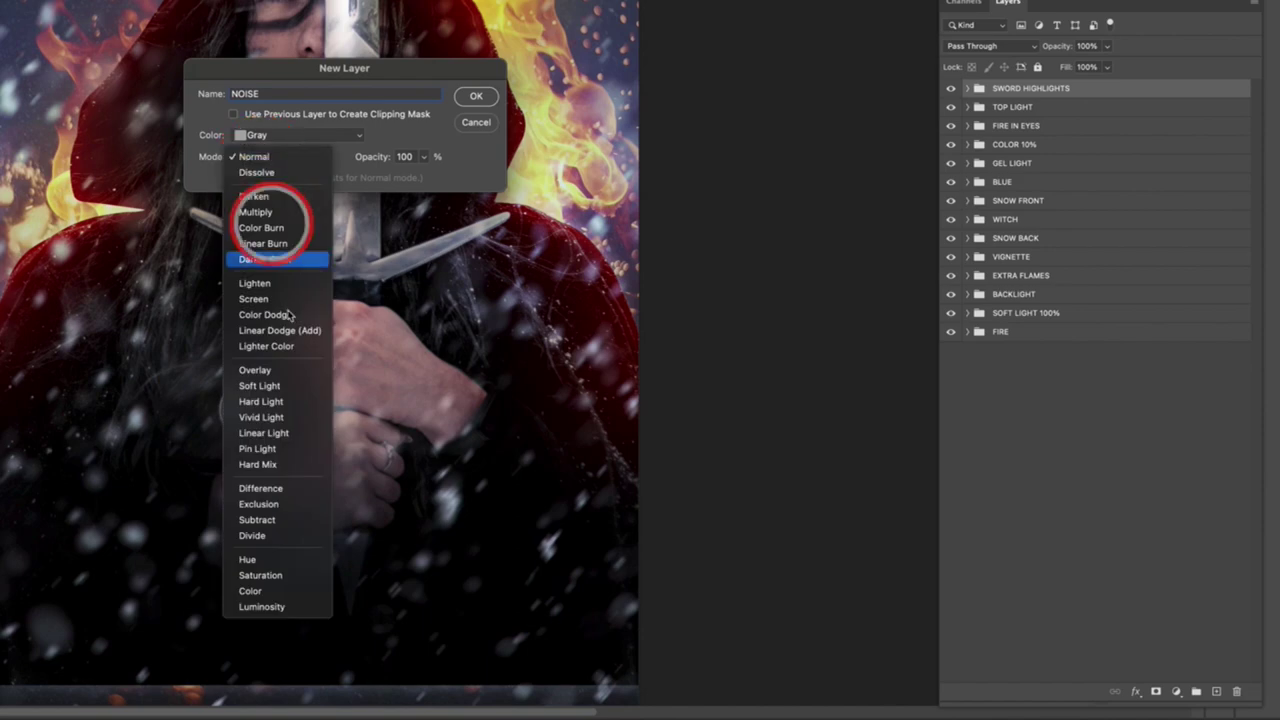
pyautogui.click(279, 436)
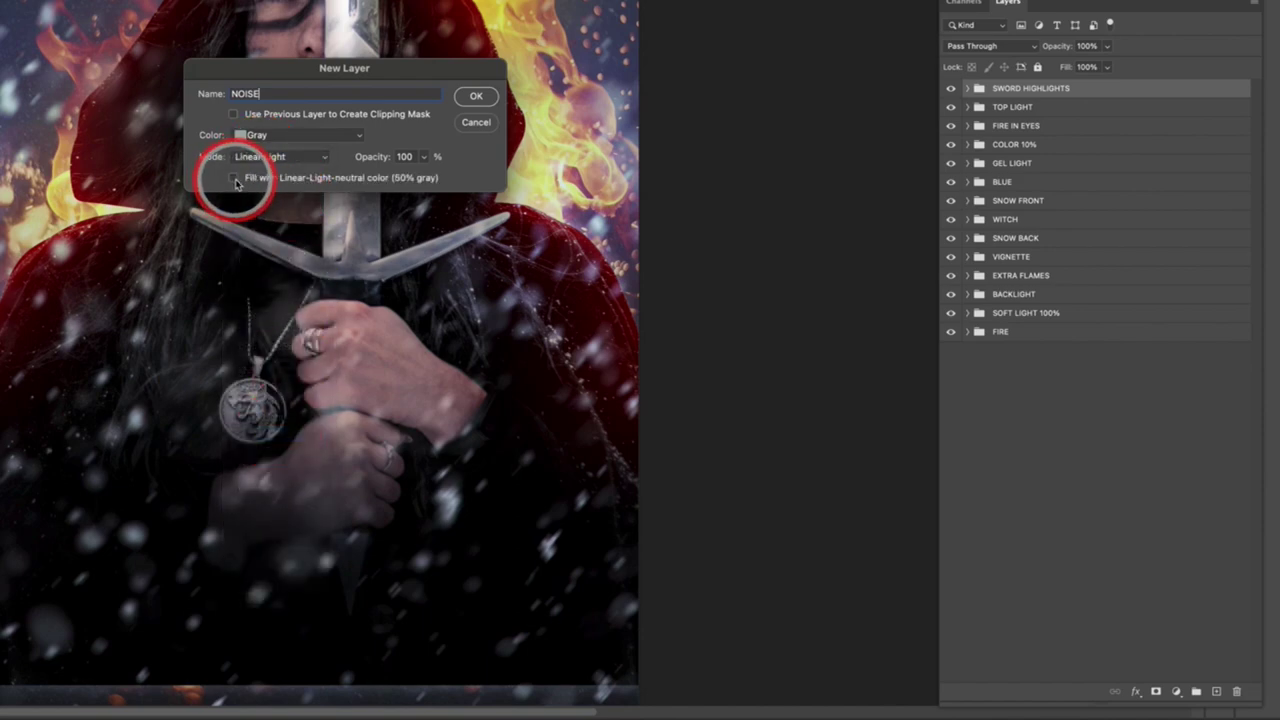
pyautogui.click(235, 180)
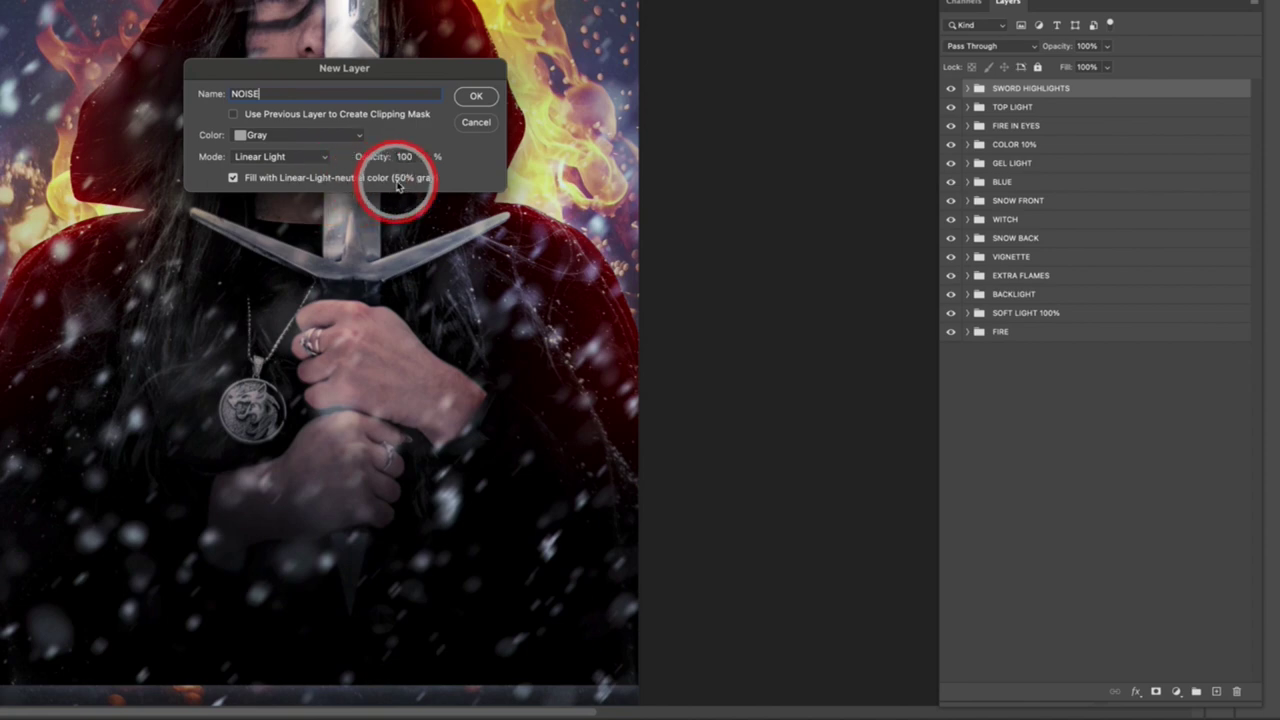
pyautogui.click(476, 96)
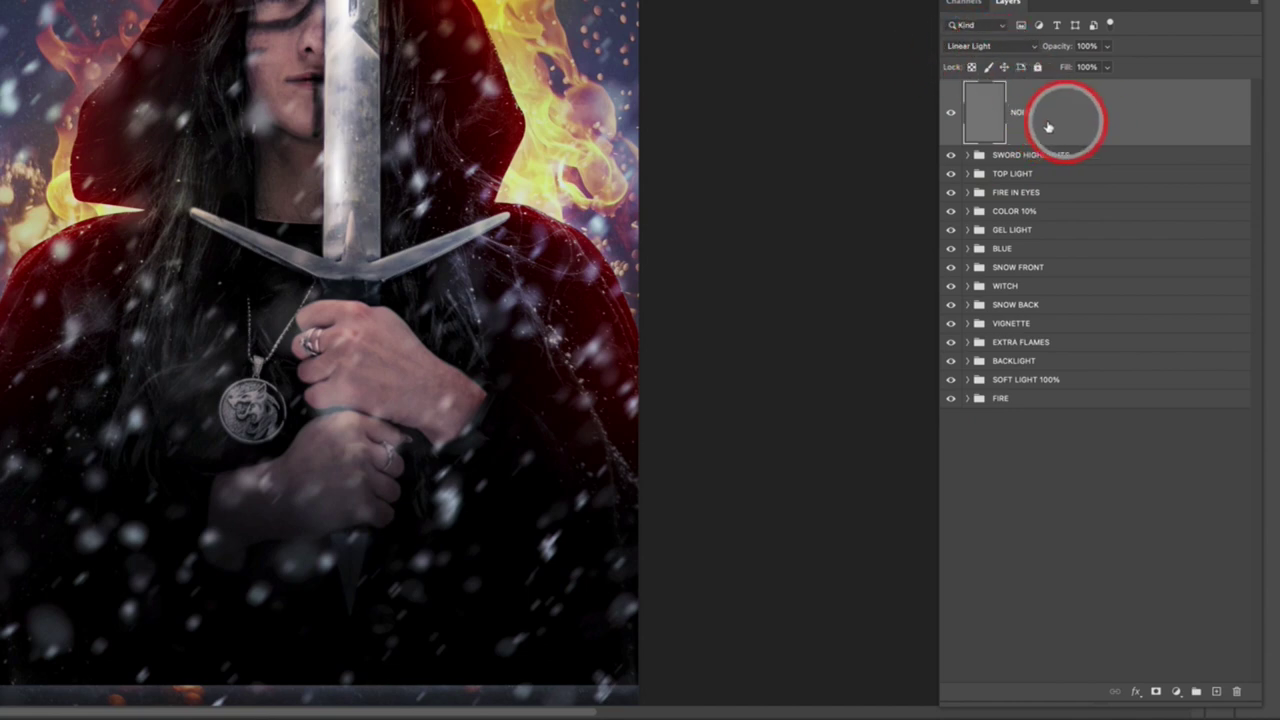
pyautogui.click(1110, 120)
pyautogui.moveTo(1110, 120); pyautogui.dragTo(1125, 116)
# Make NOISE a smart object with 25% Uniform monochromatic noise, 30% opacity and 60% fill
pyautogui.rightClick(1125, 116)
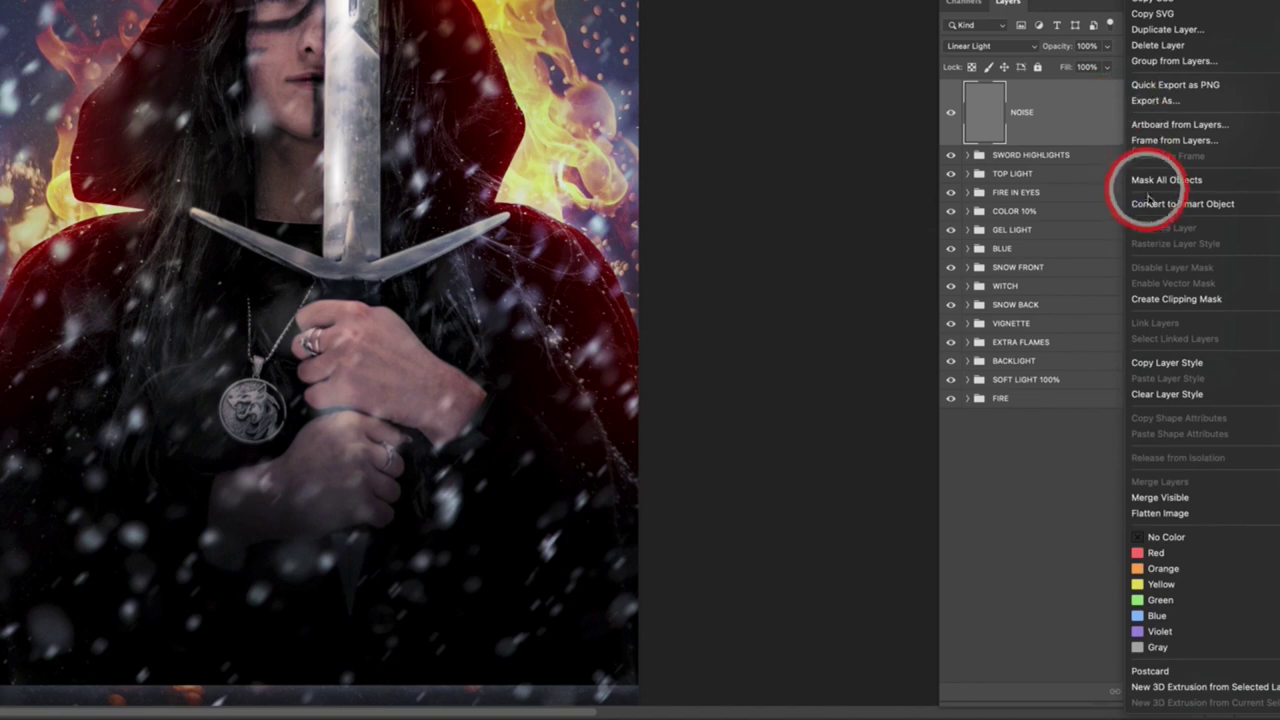
pyautogui.click(1208, 205)
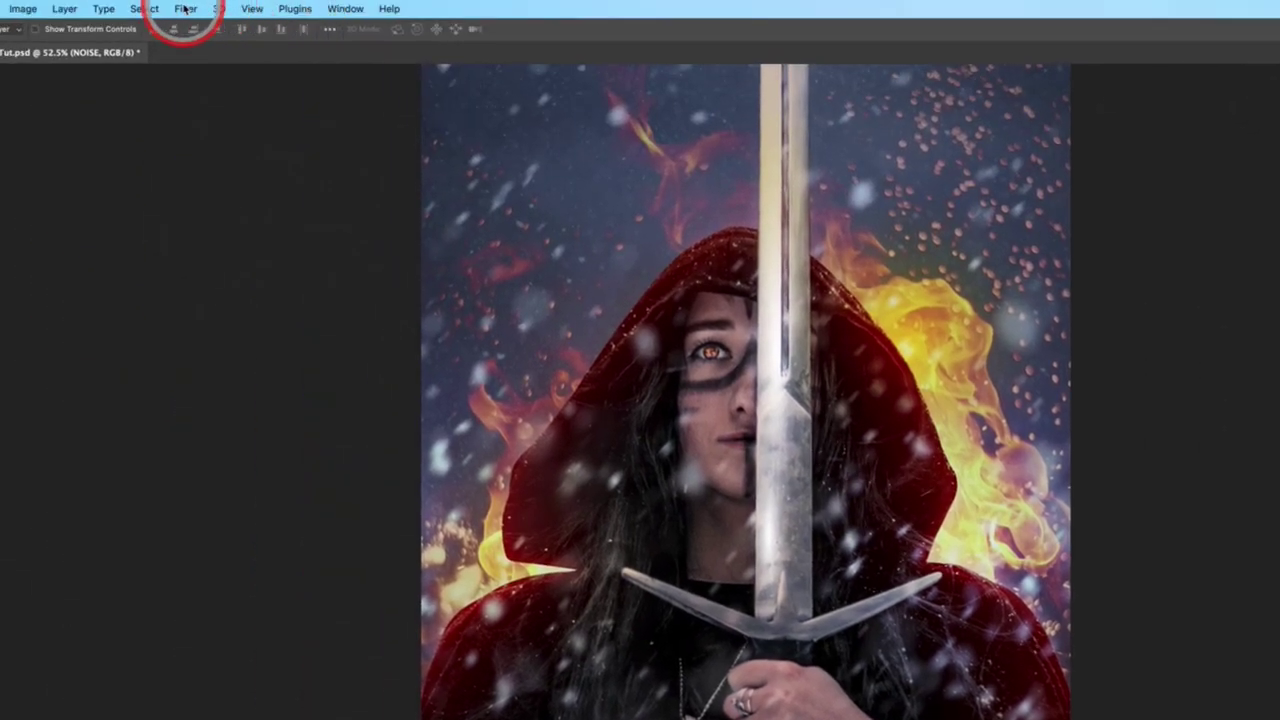
pyautogui.click(185, 9)
pyautogui.moveTo(220, 243)
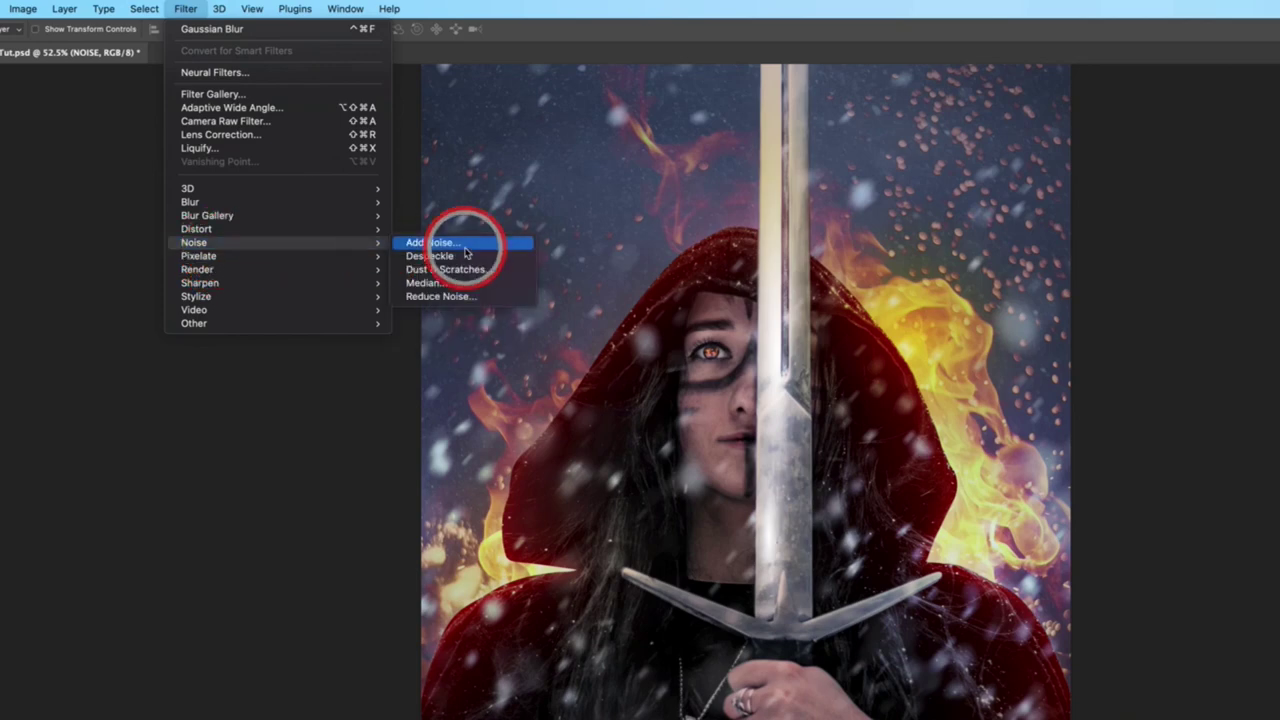
pyautogui.click(466, 243)
pyautogui.moveTo(377, 365); pyautogui.dragTo(429, 251)
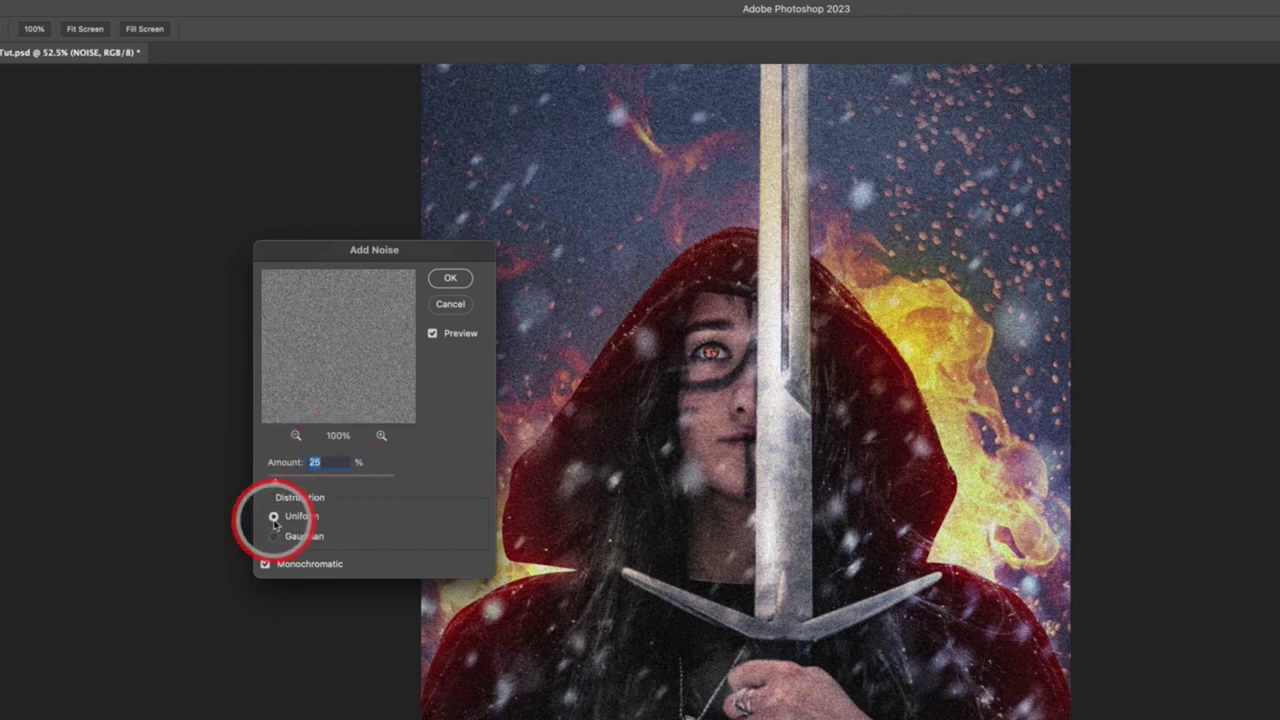
pyautogui.click(452, 279)
pyautogui.press('v')
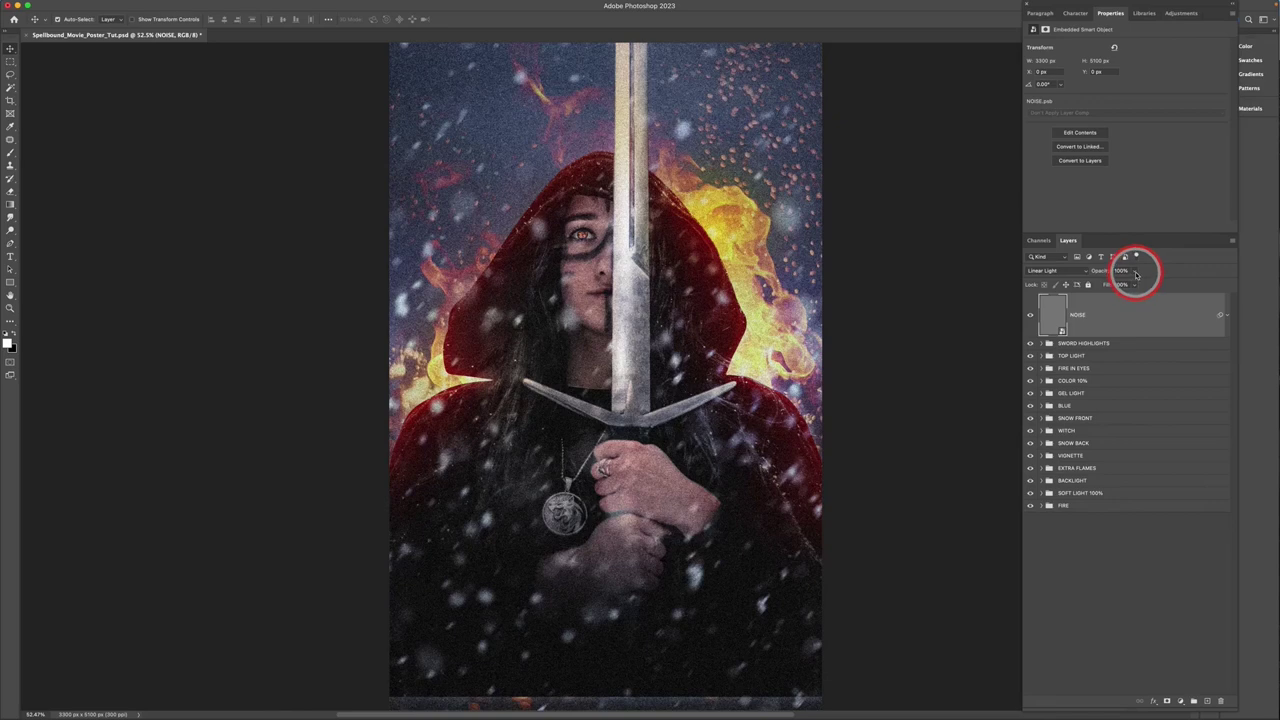
pyautogui.press('3')
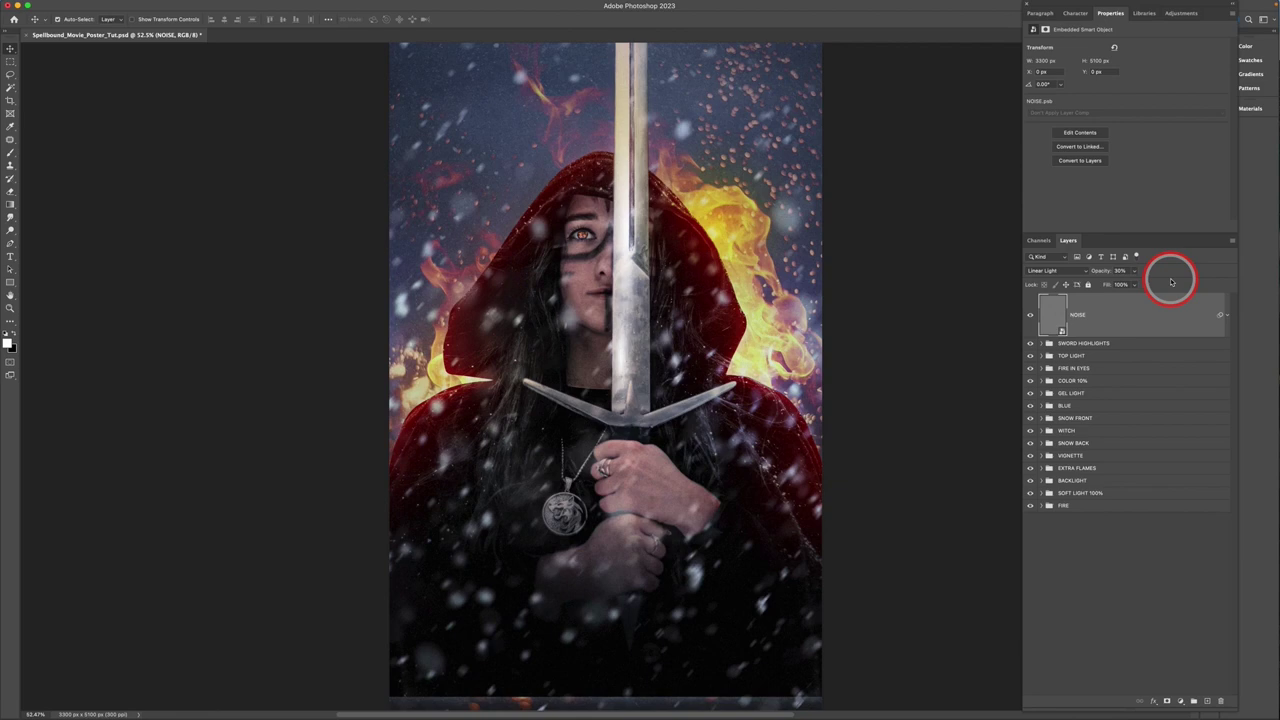
pyautogui.hotkey('shift', '6')
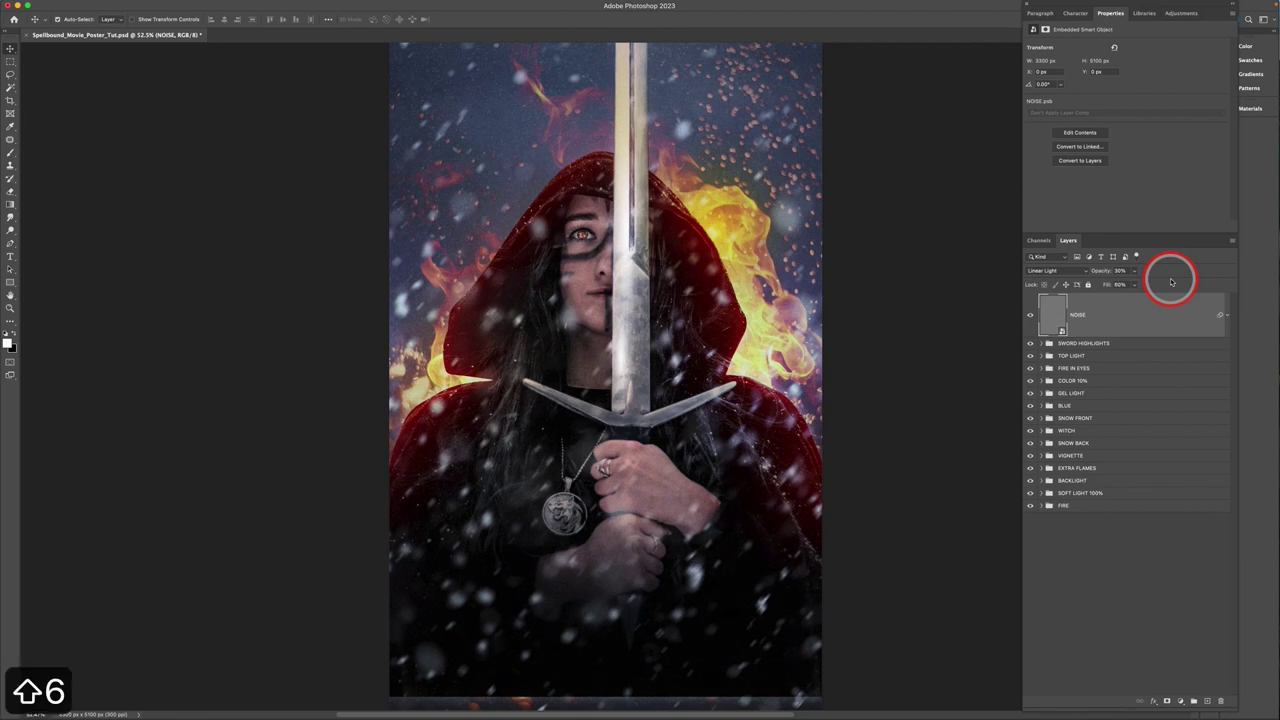
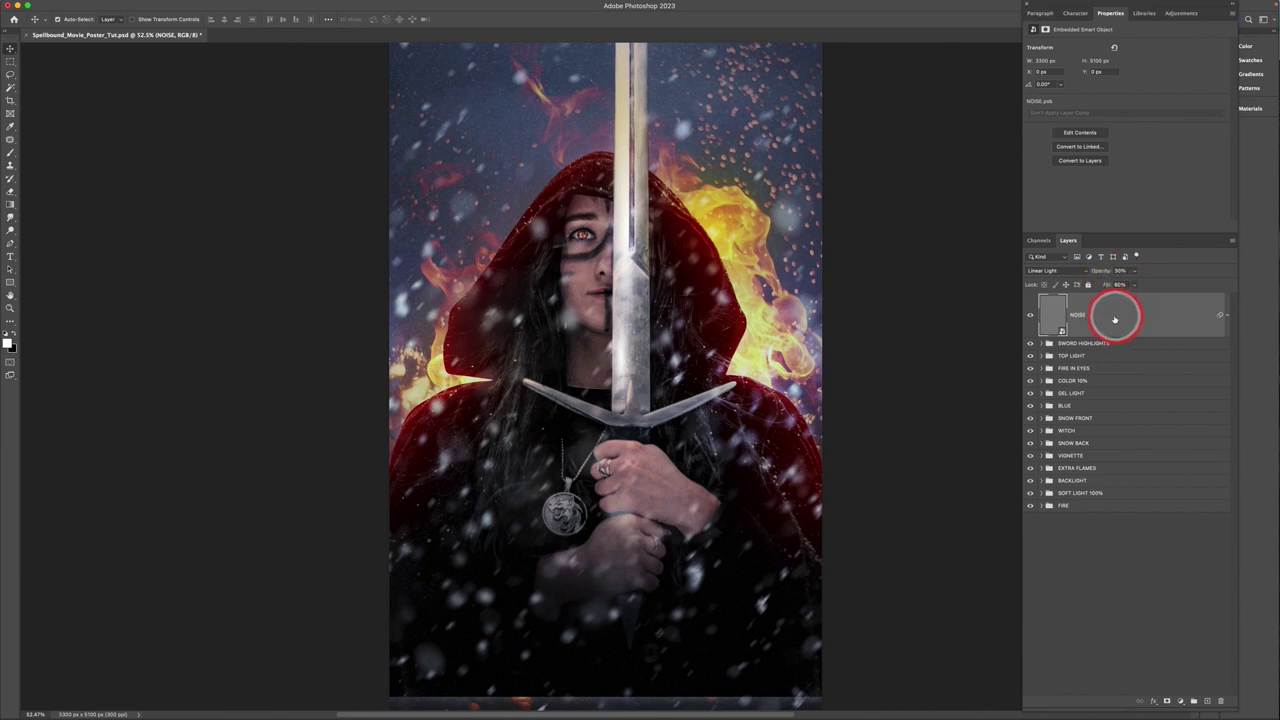
# Group the NOISE layer as 'NOISE', collapse the group and zoom out to the whole poster
pyautogui.press('super+g')
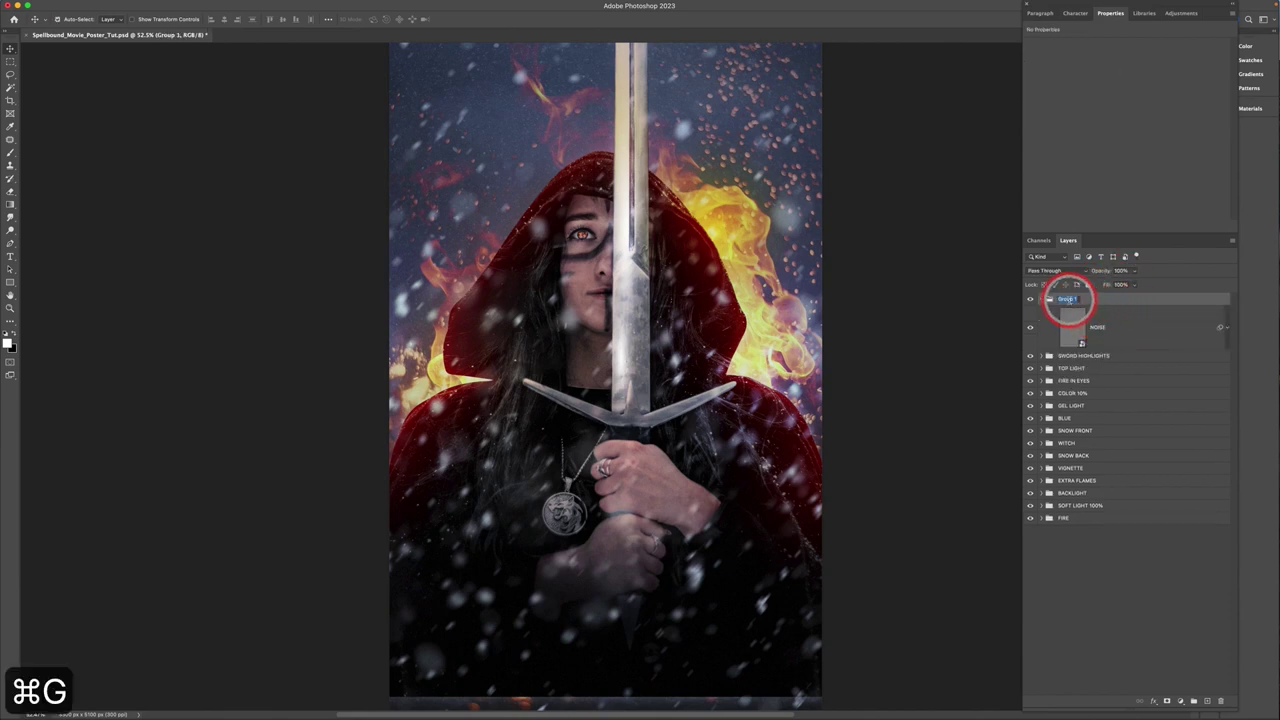
pyautogui.write('NOISE')
pyautogui.press('Return')
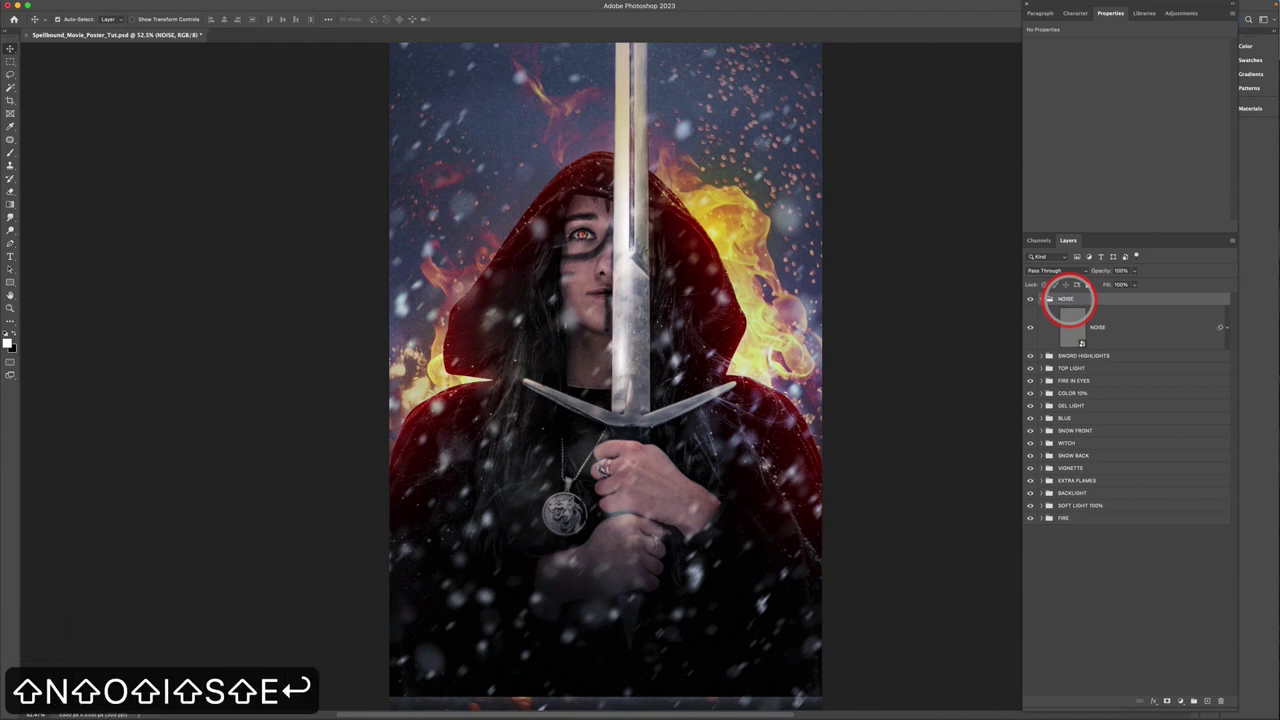
pyautogui.click(1042, 299)
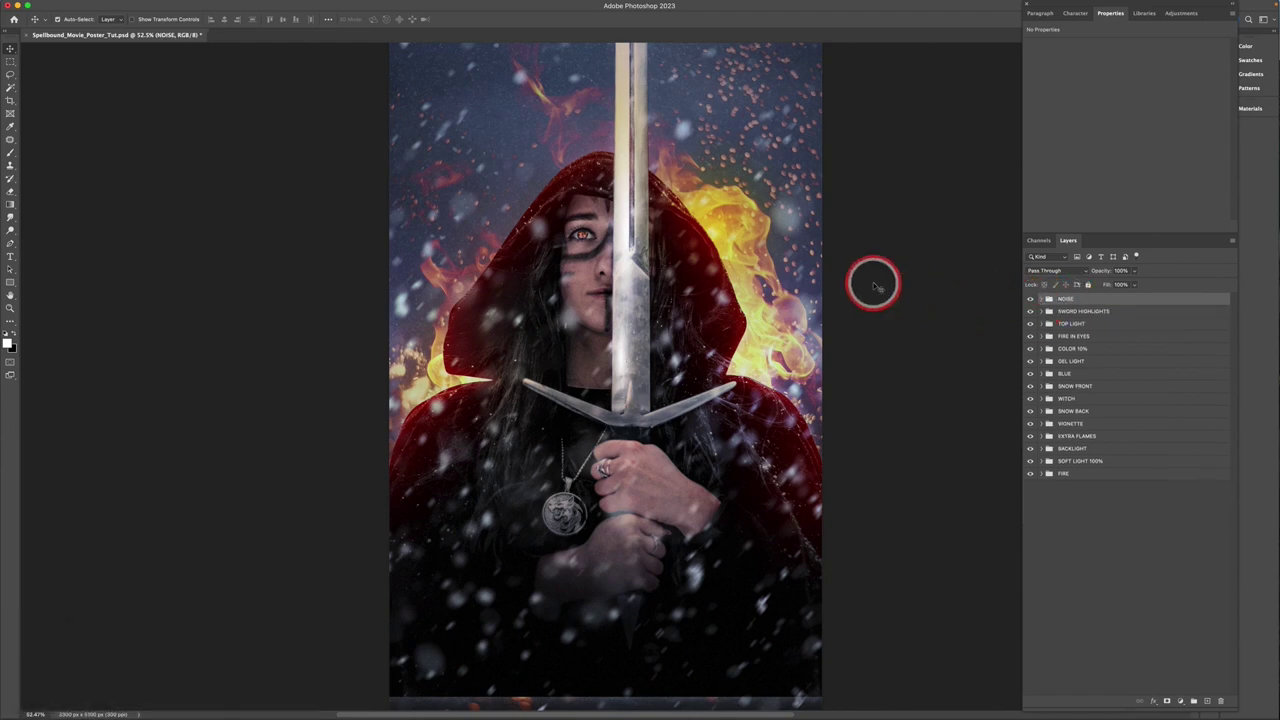
pyautogui.press('super+minus')
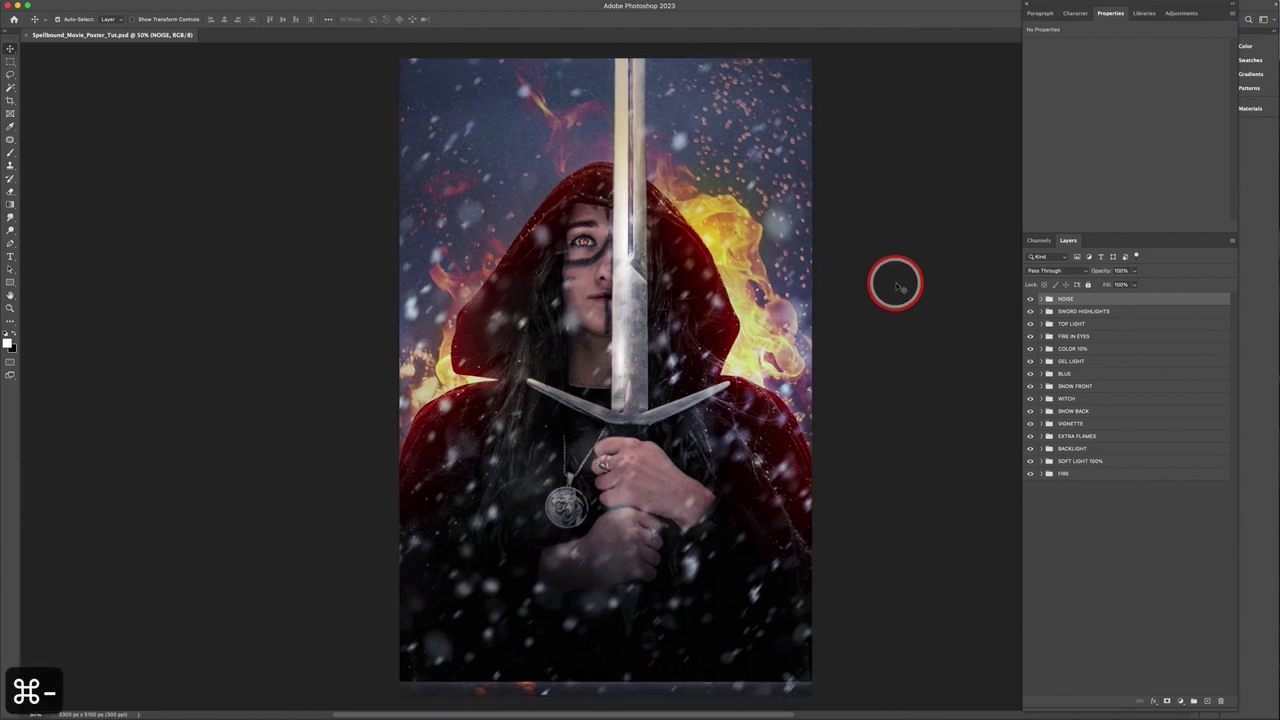
pyautogui.press('super+minus')
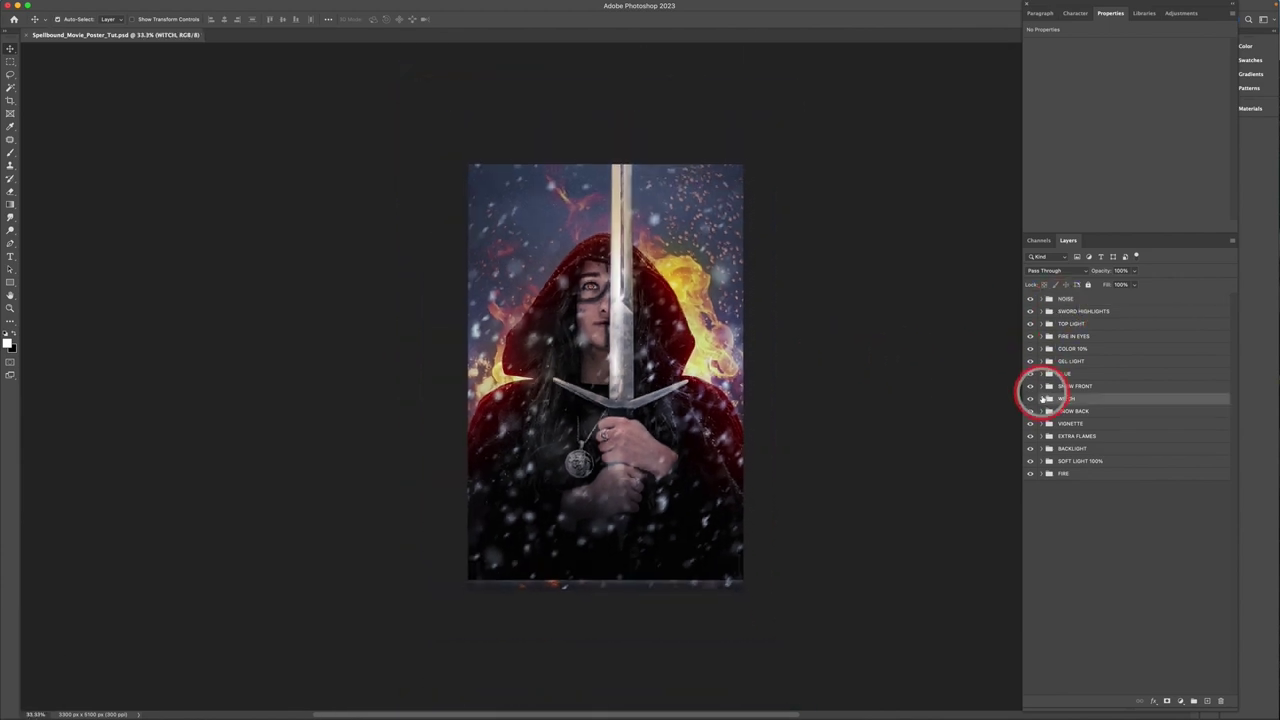
# Add a new layer above EDGE LIGHT in WITCH and drag a black-to-white gradient over the bottom
pyautogui.click(1042, 398)
pyautogui.click(1166, 428)
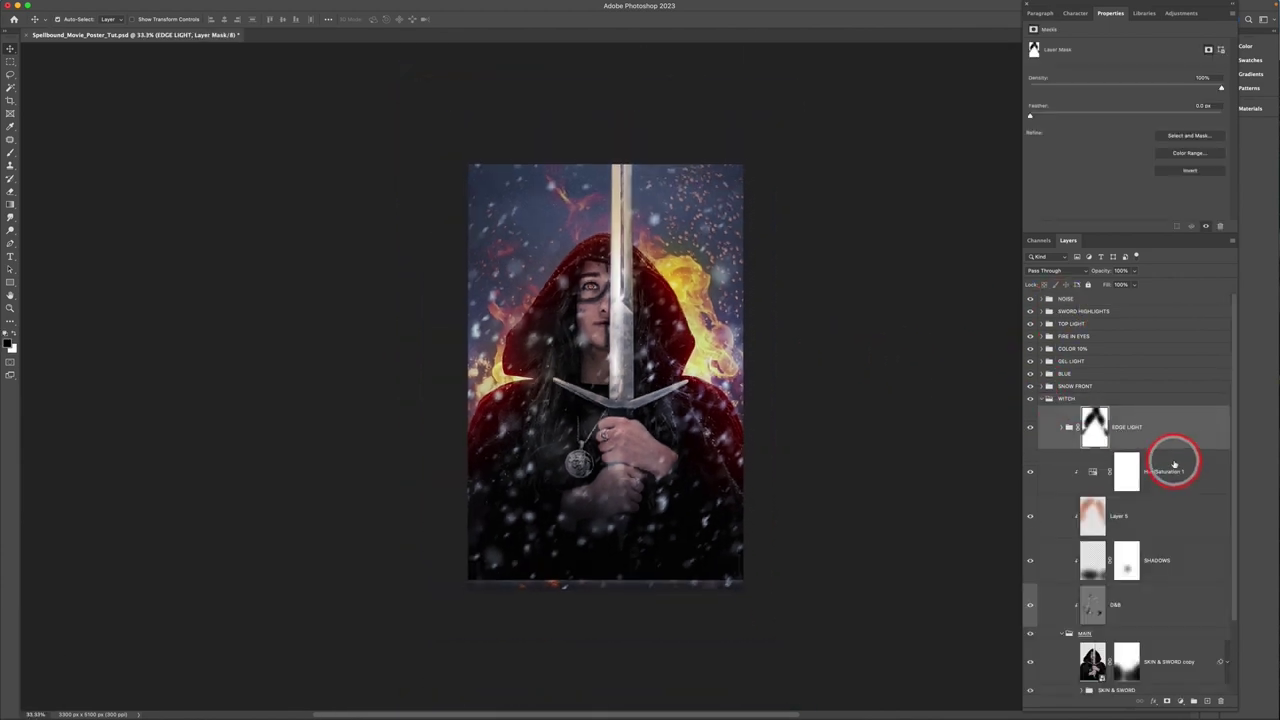
pyautogui.click(1207, 700)
pyautogui.press('g')
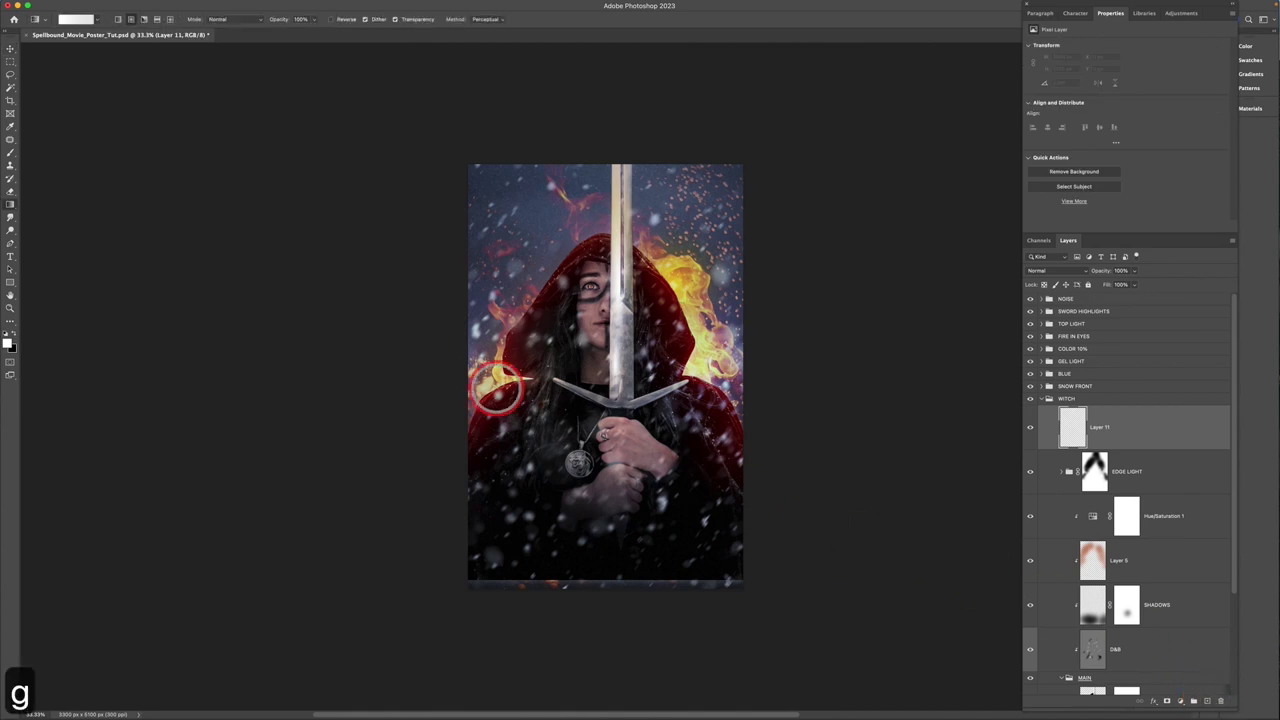
pyautogui.press('d')
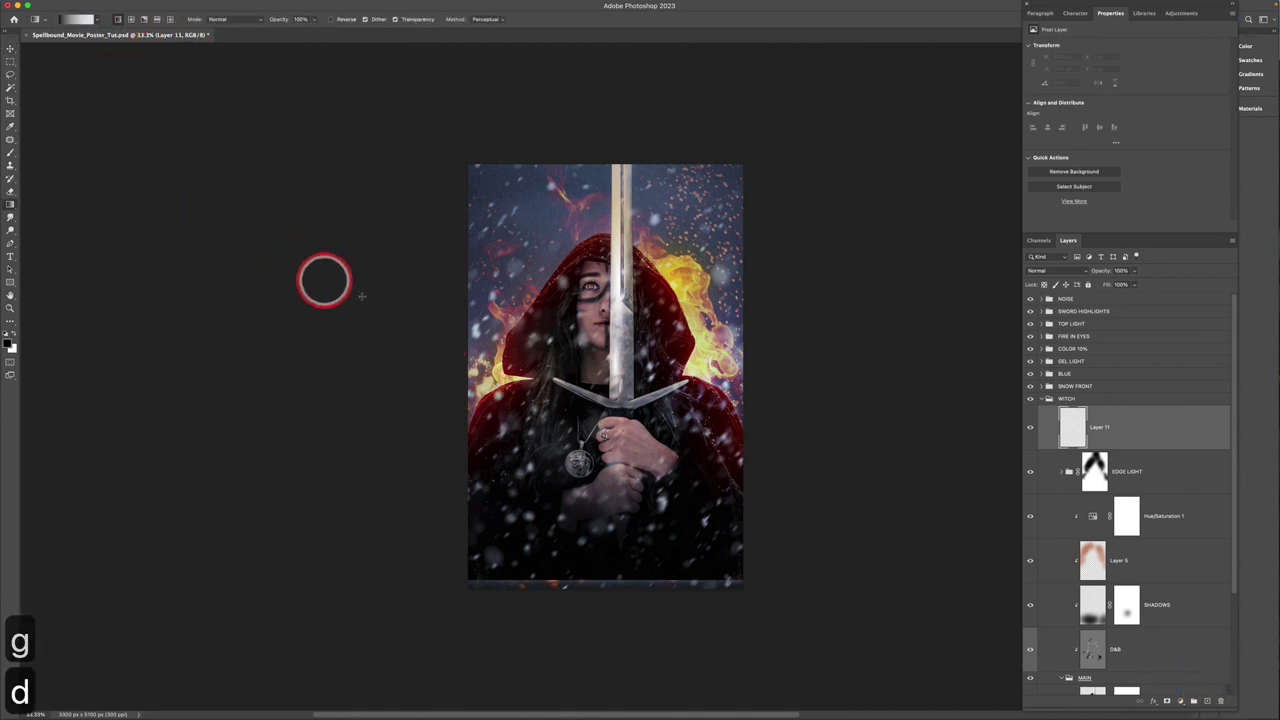
pyautogui.moveTo(626, 572); pyautogui.dragTo(668, 575)
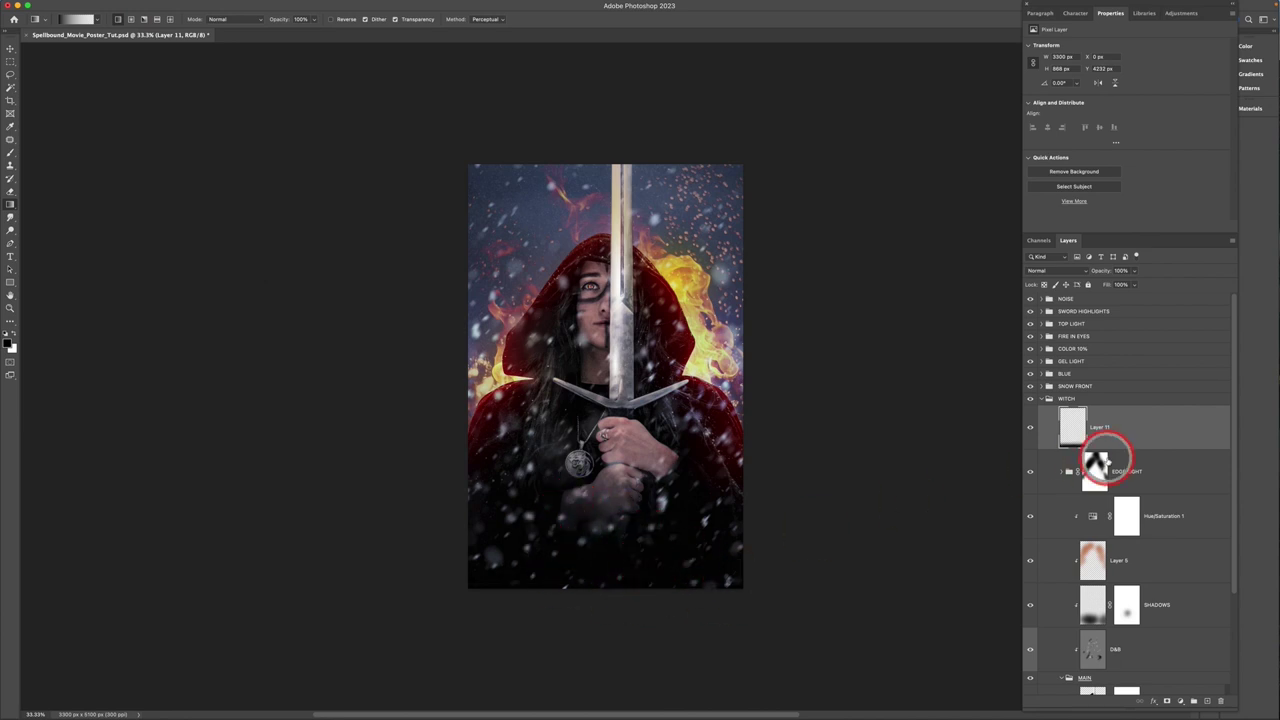
# Rename the gradient layer FADE and collapse the WITCH group
pyautogui.doubleClick(1100, 427)
pyautogui.write('FADE')
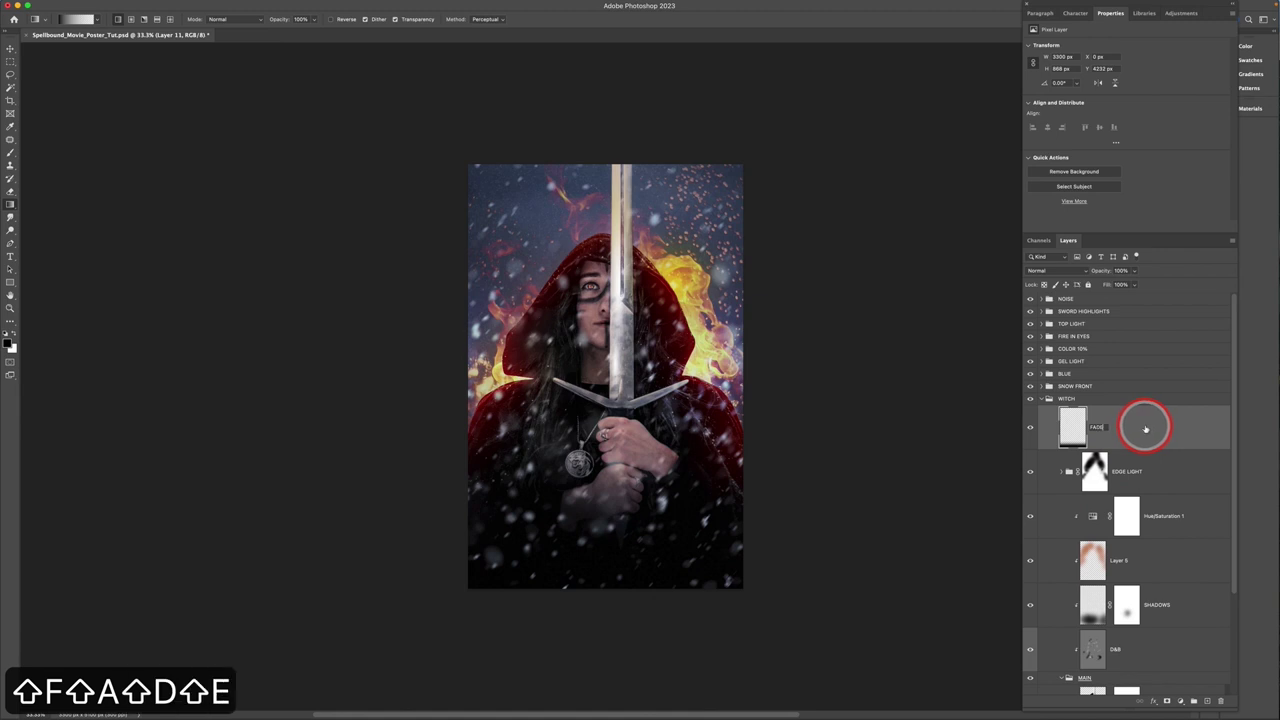
pyautogui.click(1041, 398)
pyautogui.press('v')
pyautogui.moveTo(865, 328)
pyautogui.mouseDown()
pyautogui.moveTo(709, 423)
pyautogui.moveTo(611, 574)
pyautogui.moveTo(663, 560)
pyautogui.mouseUp()
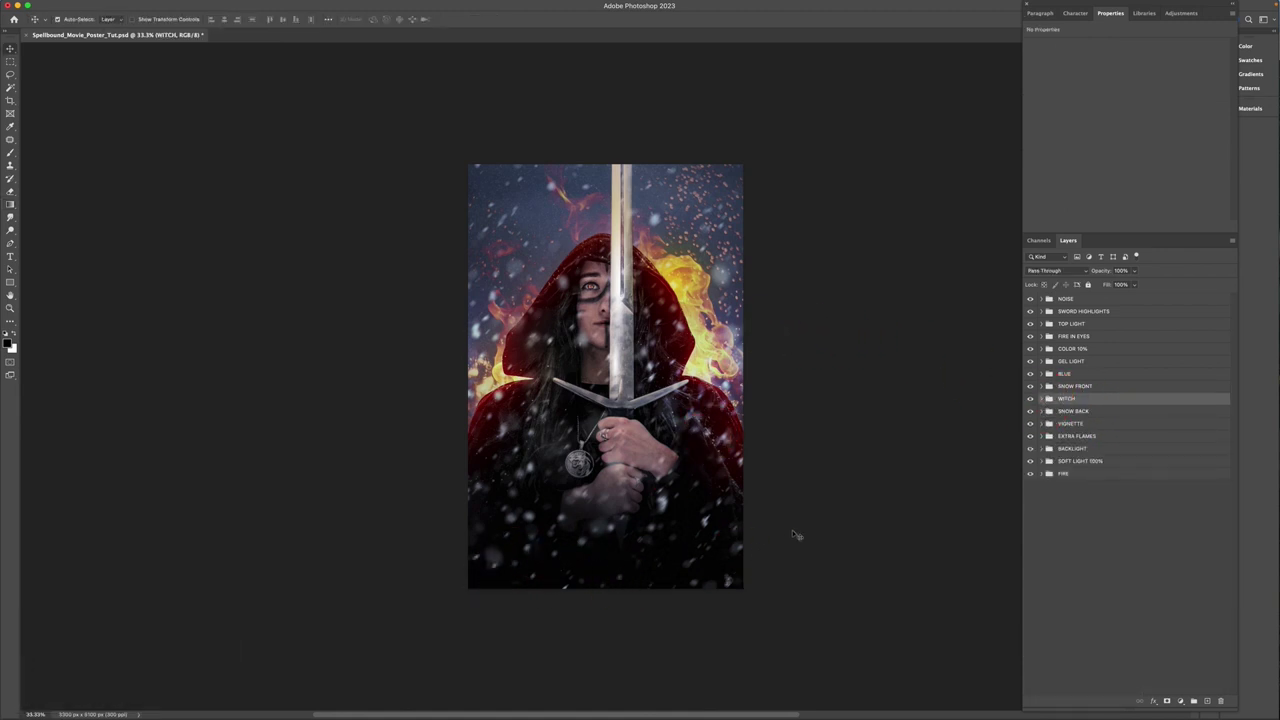
# Expand GEL LIGHT and toggle the two Gradient Map layers to compare their effect
pyautogui.click(1039, 362)
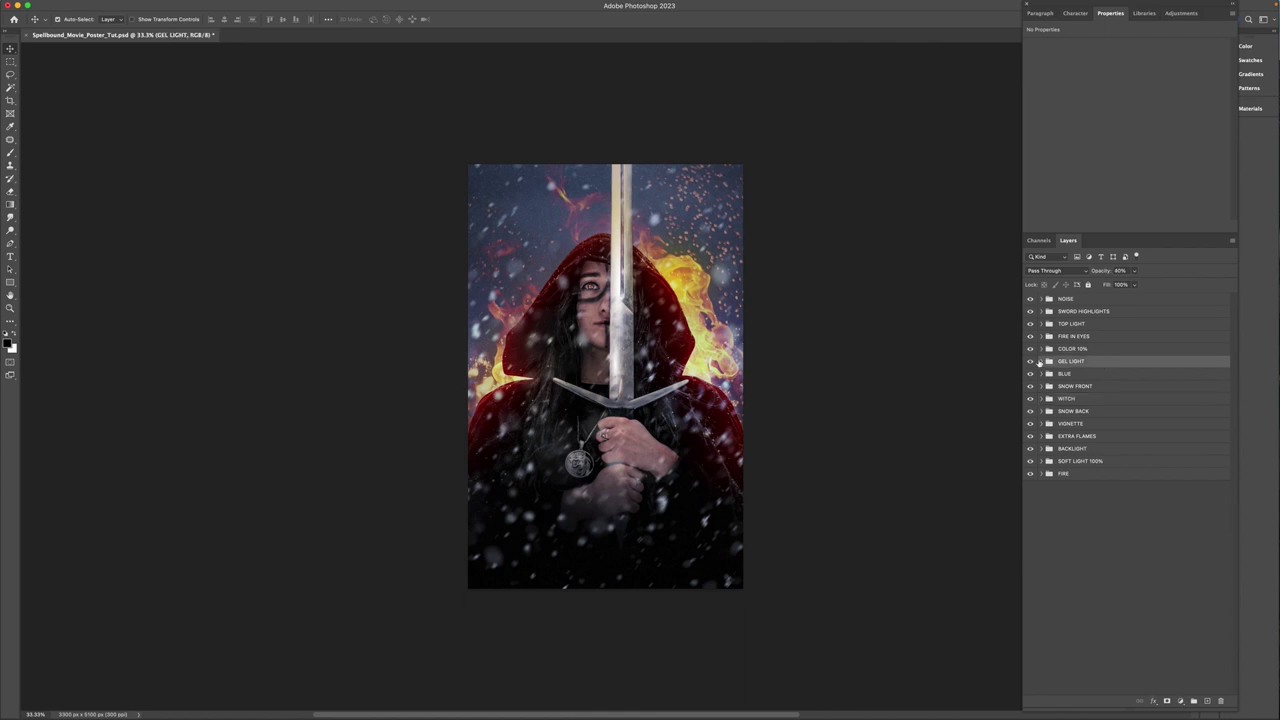
pyautogui.click(1042, 362)
pyautogui.click(1030, 391)
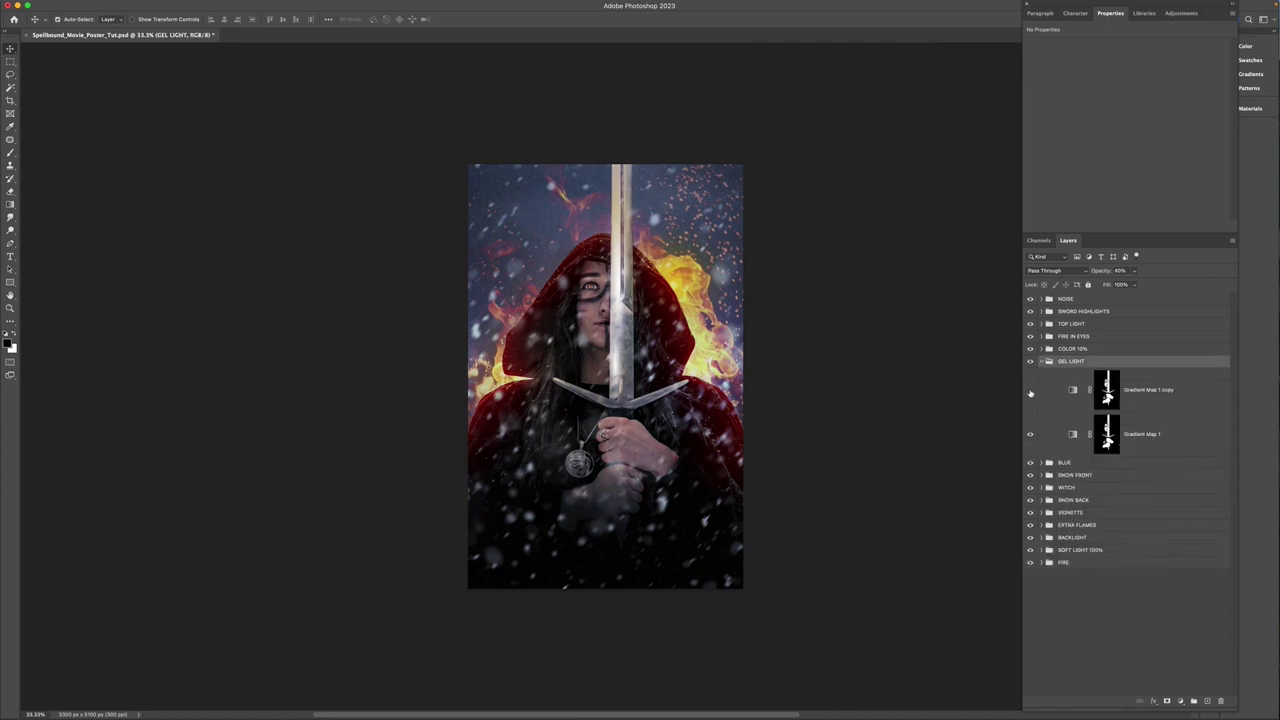
pyautogui.click(1031, 436)
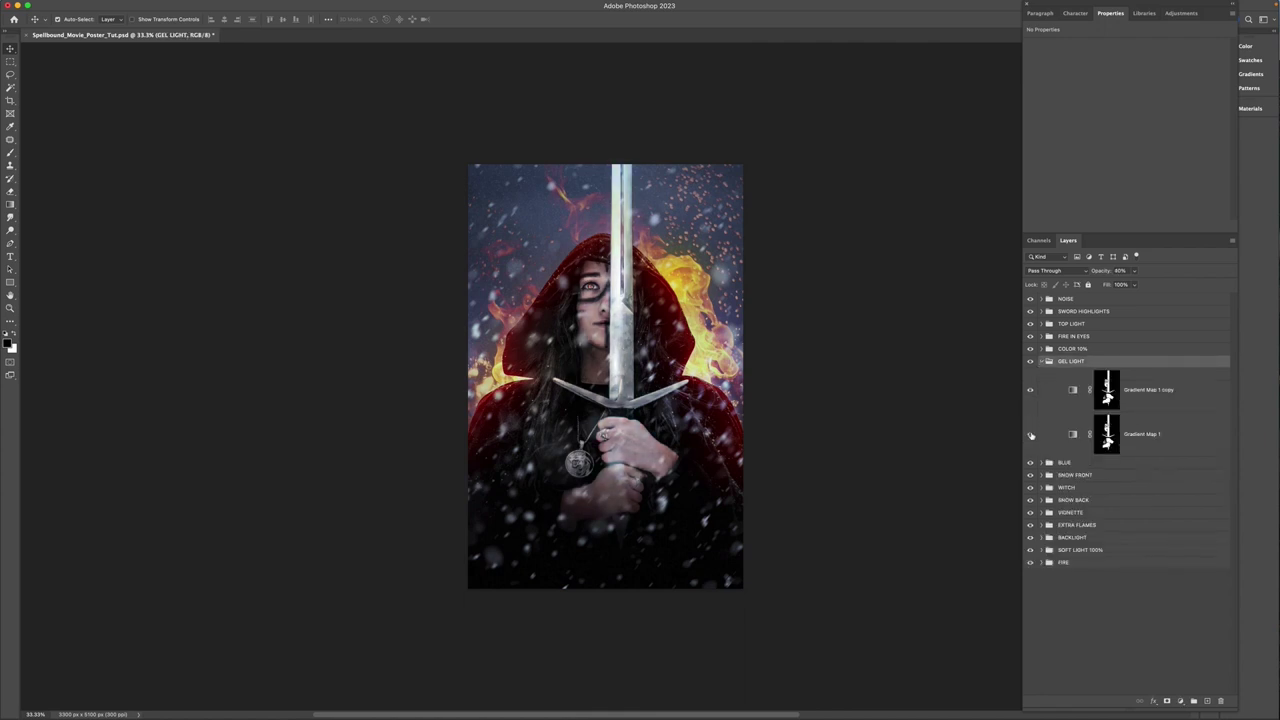
pyautogui.click(1031, 436)
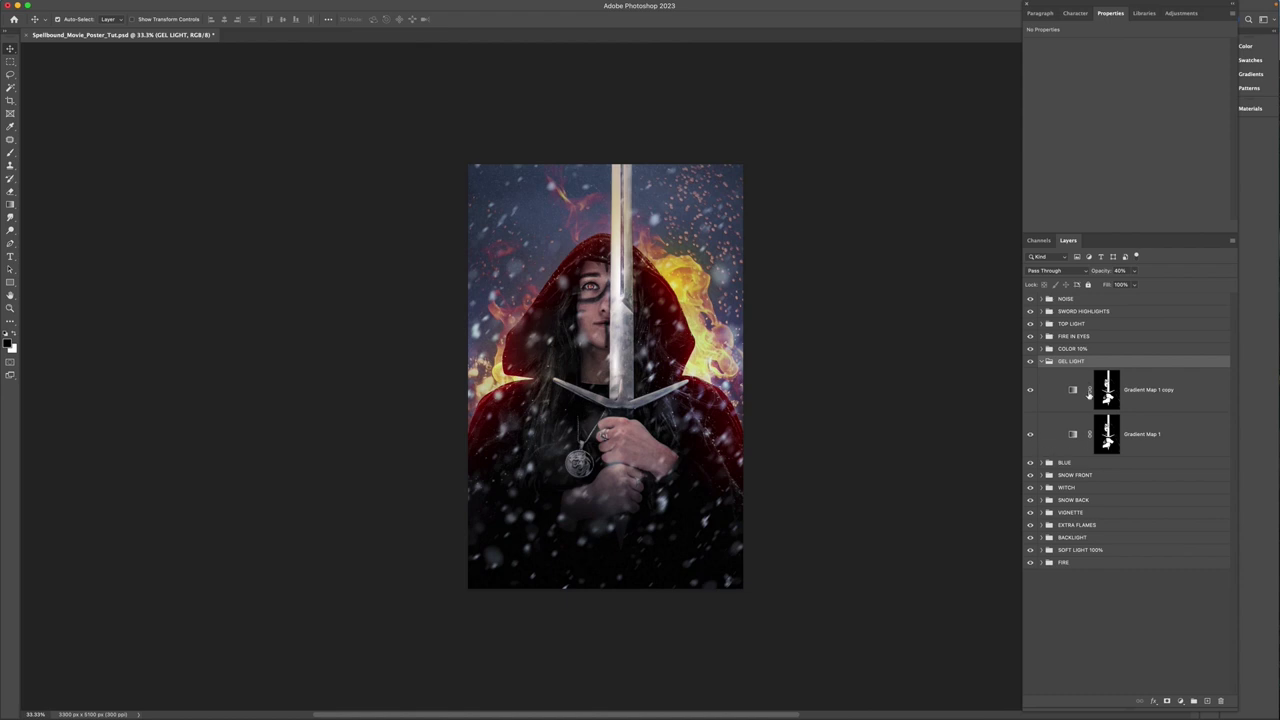
pyautogui.press('super+equal')
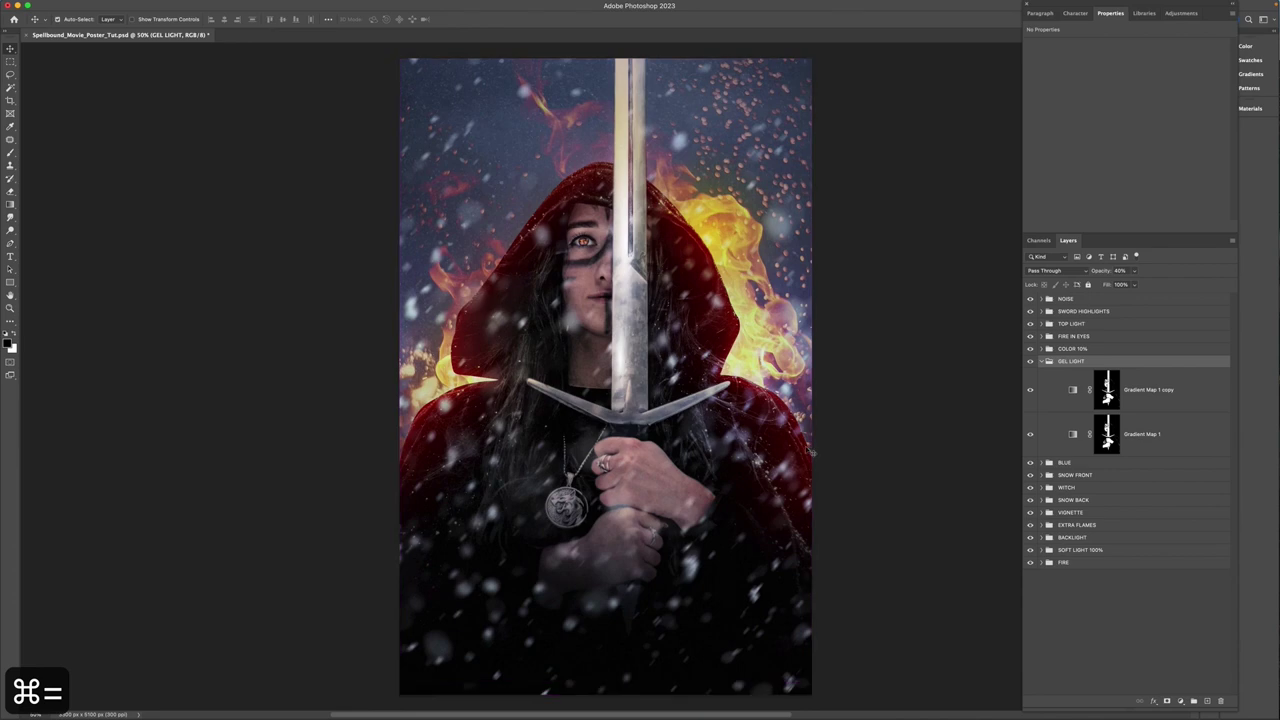
# Apply a Gaussian blur to the Gradient Map 1 mask and relink the mask to its layer
pyautogui.click(1090, 437)
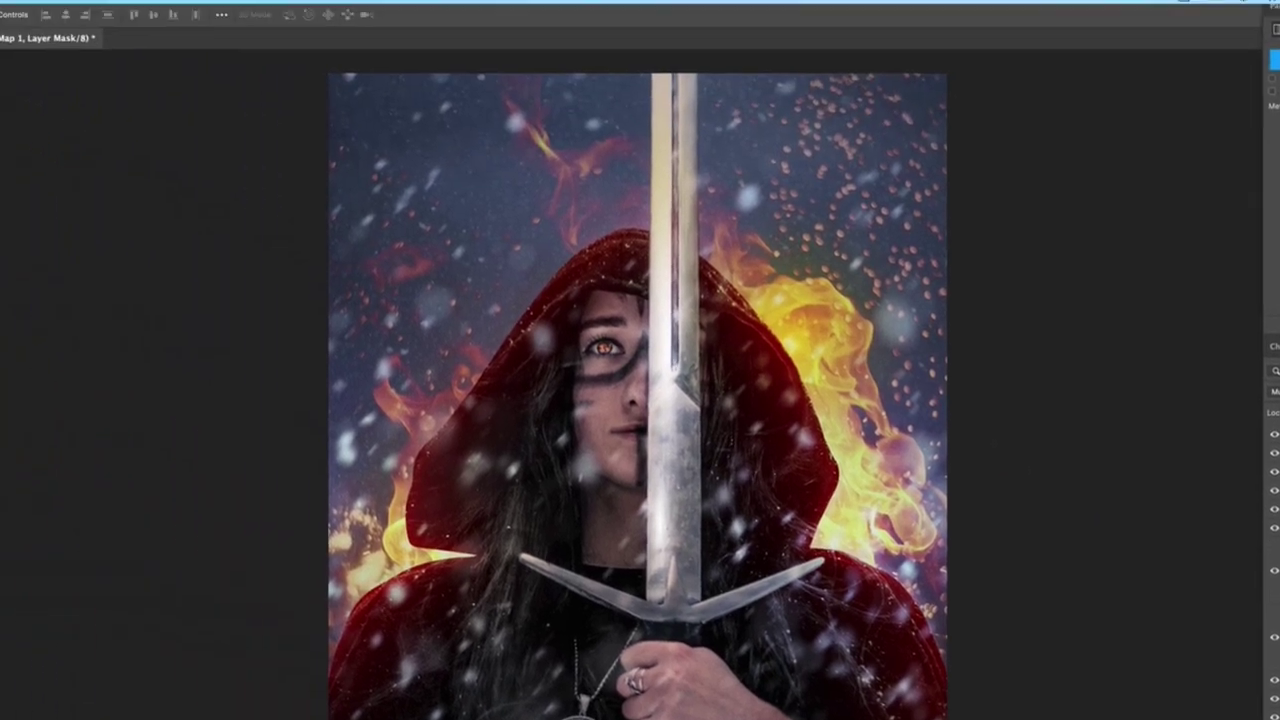
pyautogui.click(105, 8)
pyautogui.moveTo(160, 206)
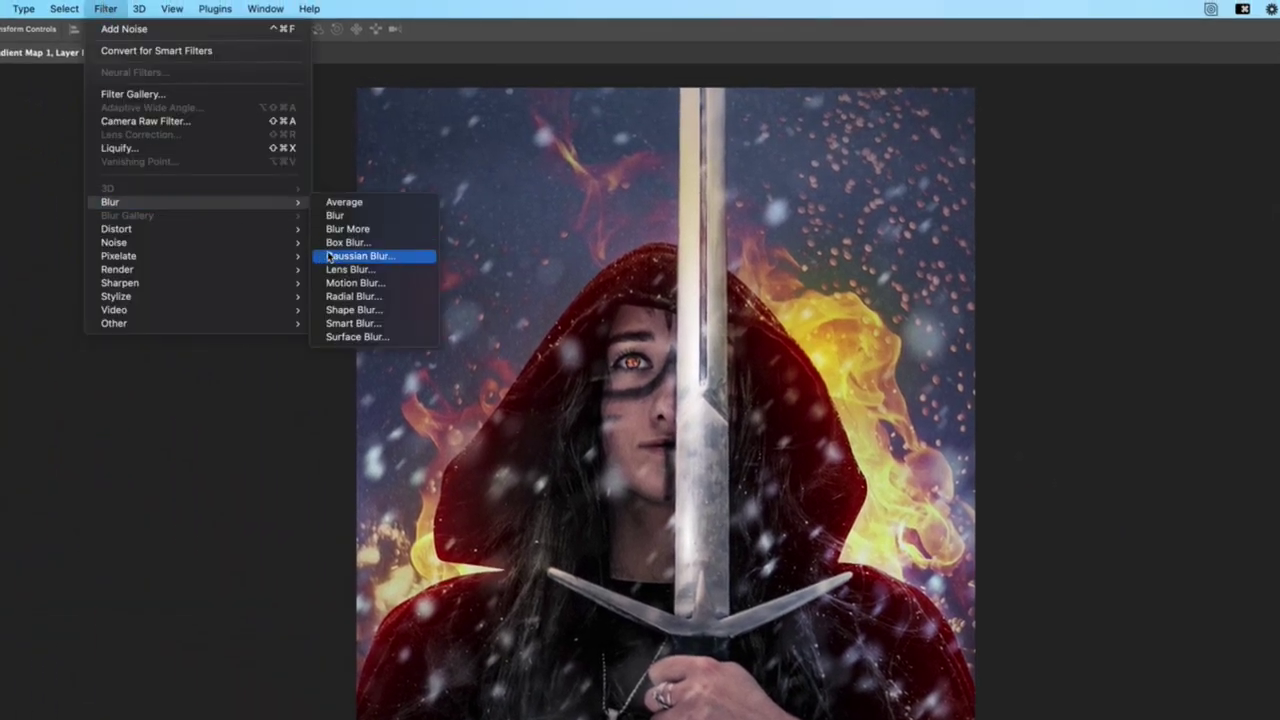
pyautogui.click(328, 257)
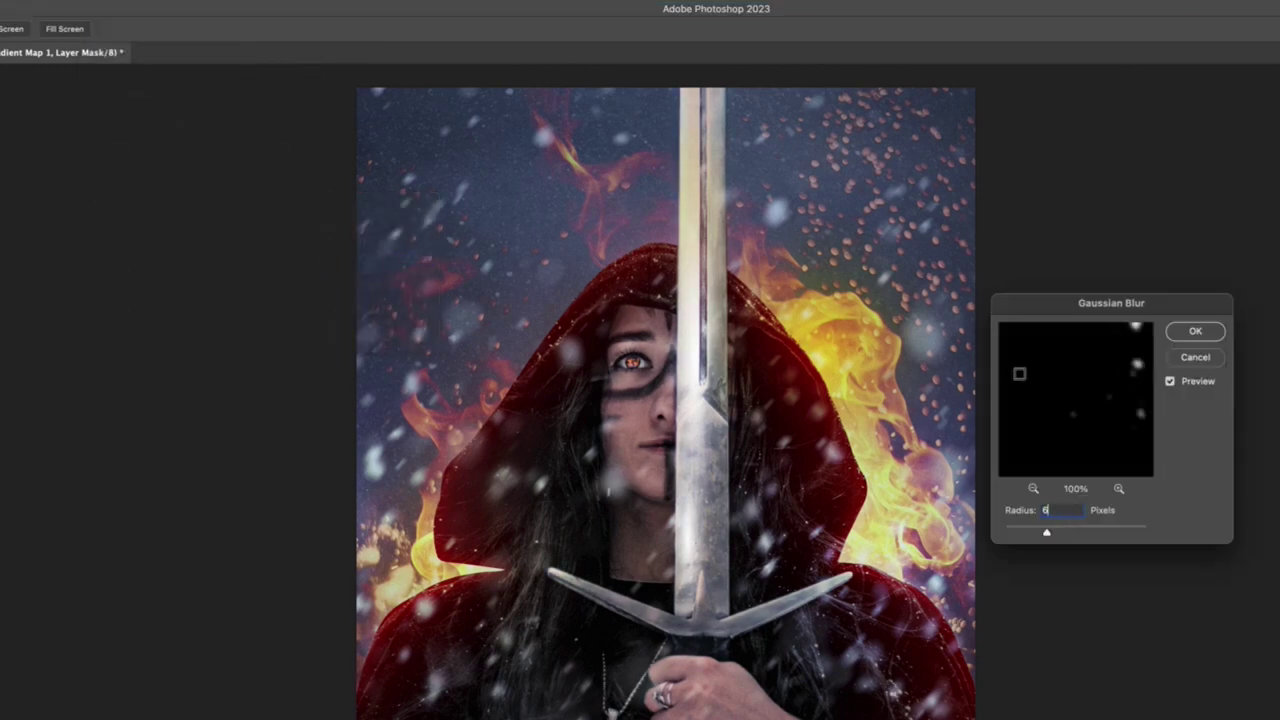
pyautogui.moveTo(1047, 532); pyautogui.dragTo(1064, 534)
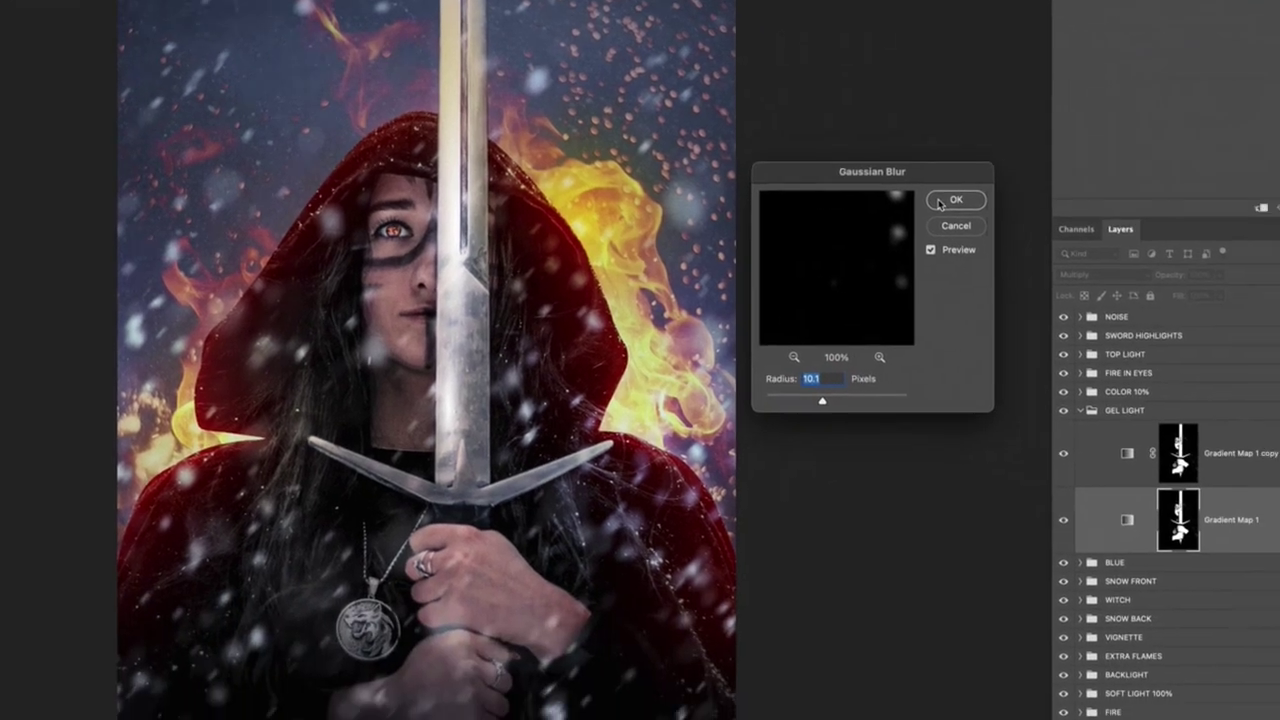
pyautogui.click(1195, 331)
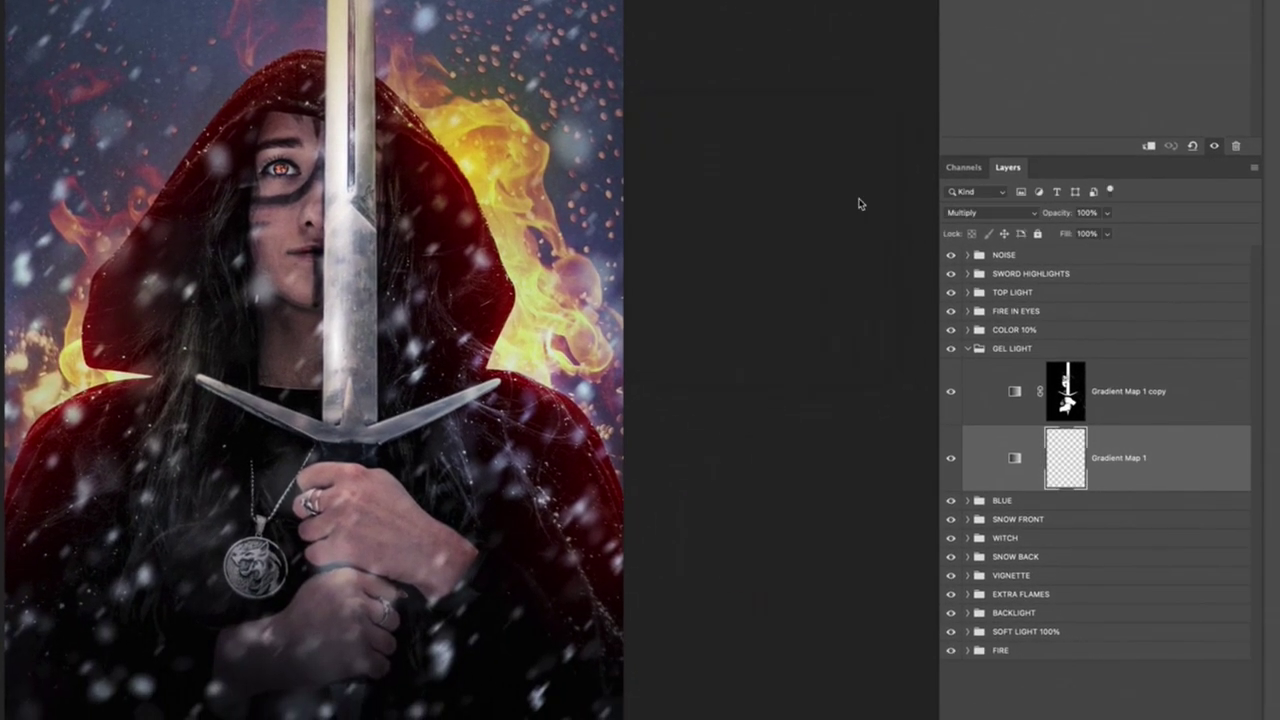
pyautogui.click(1040, 459)
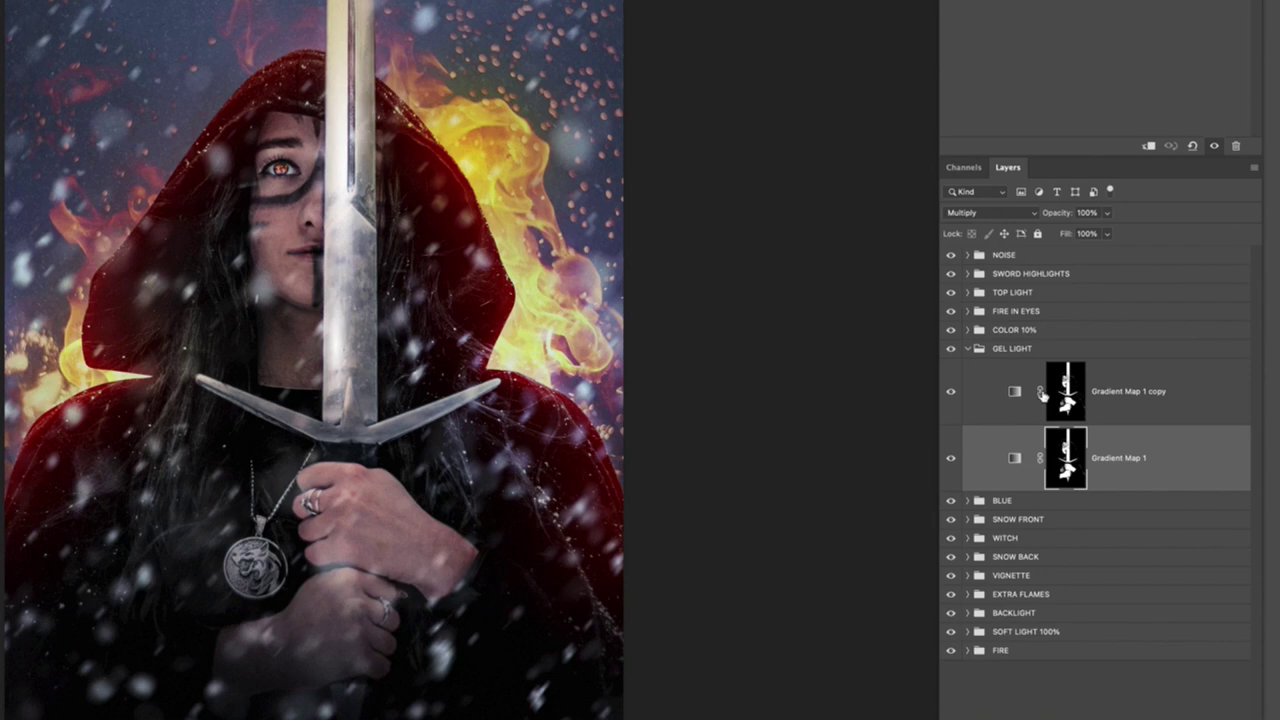
# Unlink the Gradient Map 1 copy mask and give it an 8.5 px Gaussian blur
pyautogui.click(1065, 399)
pyautogui.click(1040, 392)
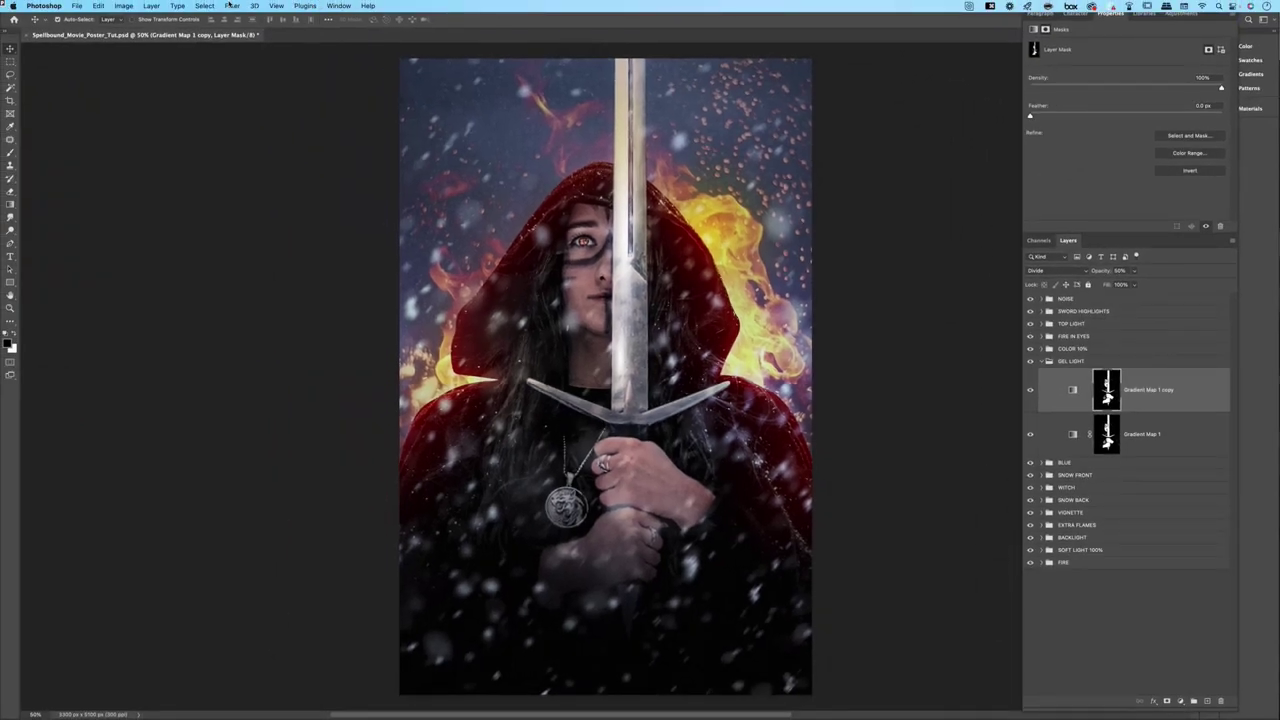
pyautogui.click(231, 5)
pyautogui.moveTo(260, 138)
pyautogui.click(400, 173)
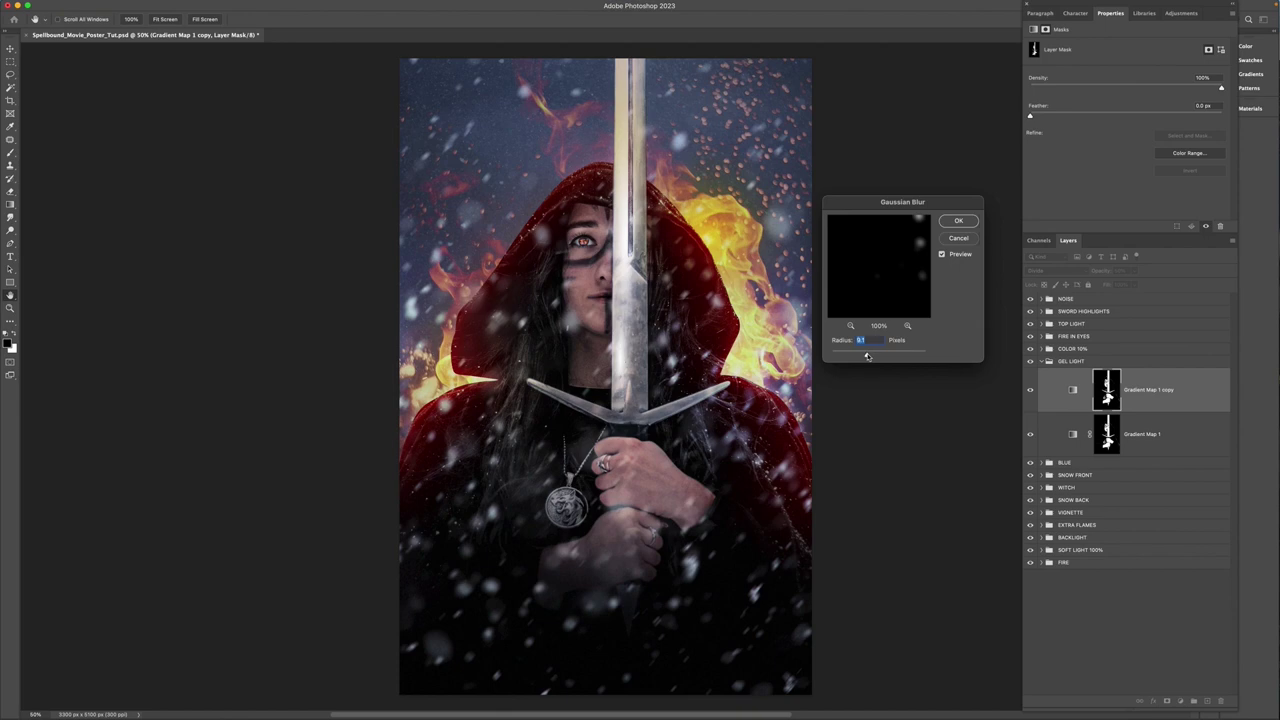
pyautogui.click(958, 221)
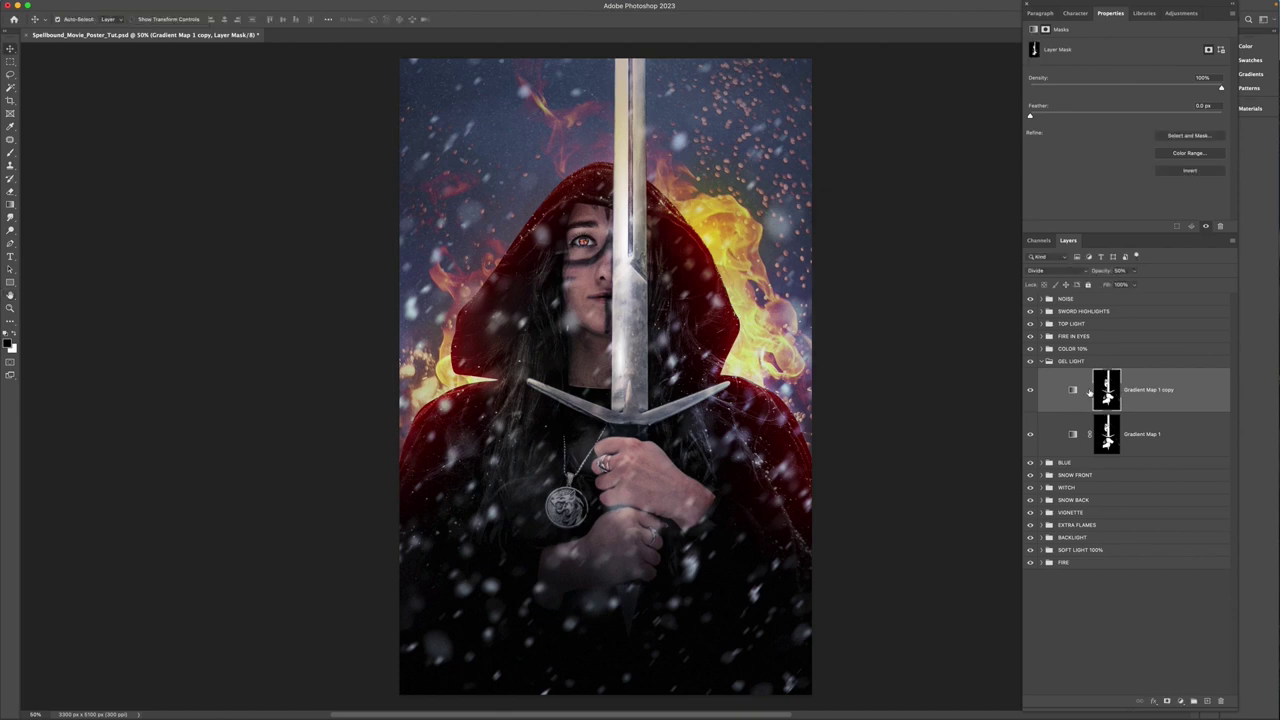
pyautogui.click(1090, 392)
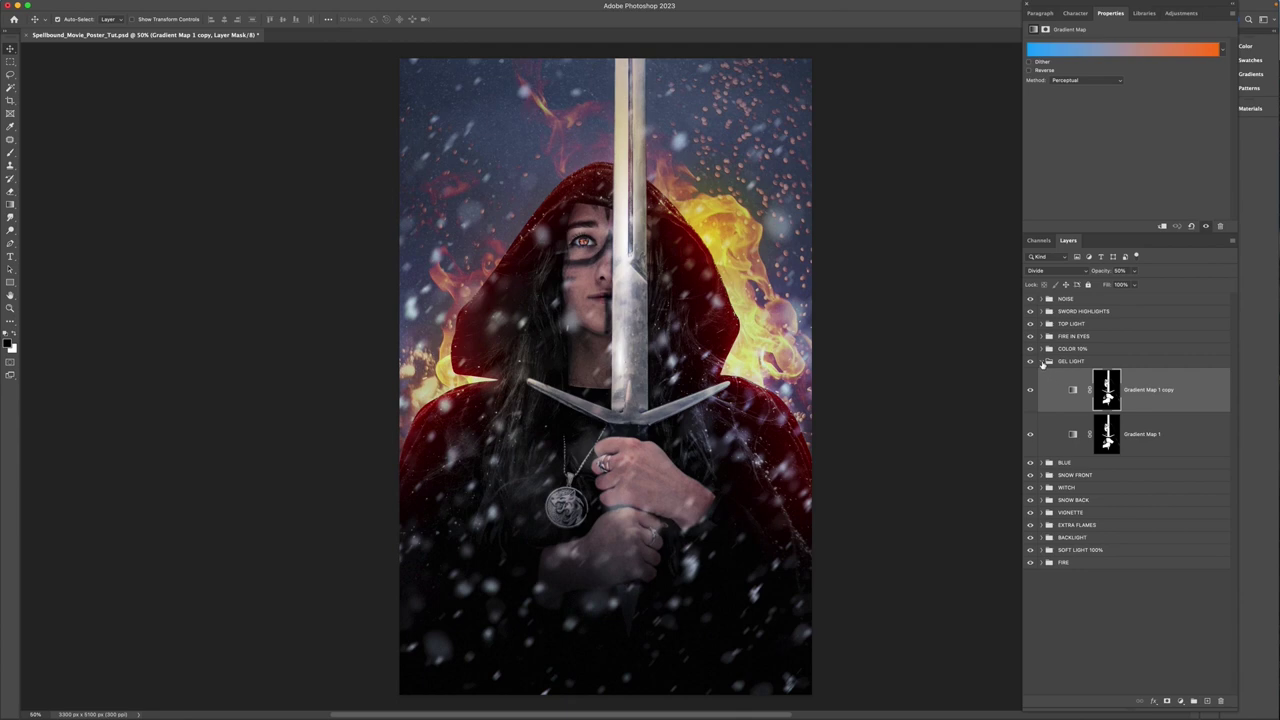
# Collapse GEL LIGHT, save, and add a new empty layer above SWORD HIGHLIGHTS
pyautogui.click(1043, 361)
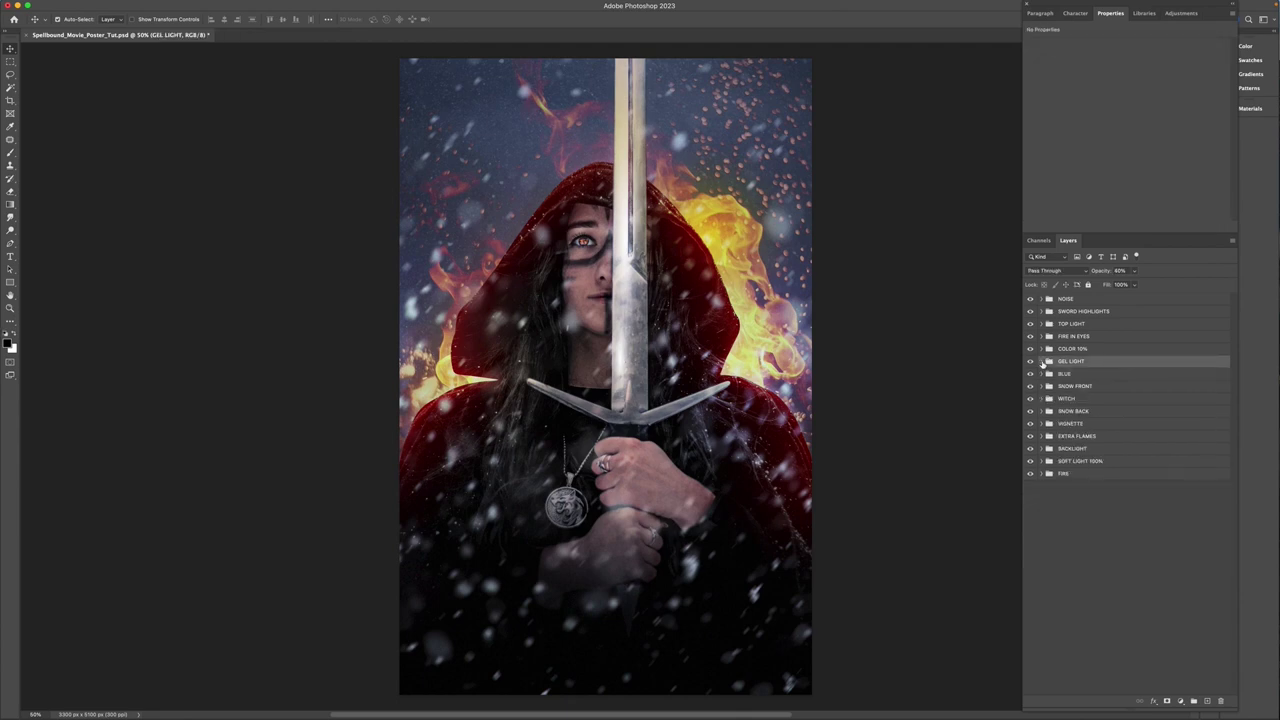
pyautogui.press('super+s')
pyautogui.click(1076, 301)
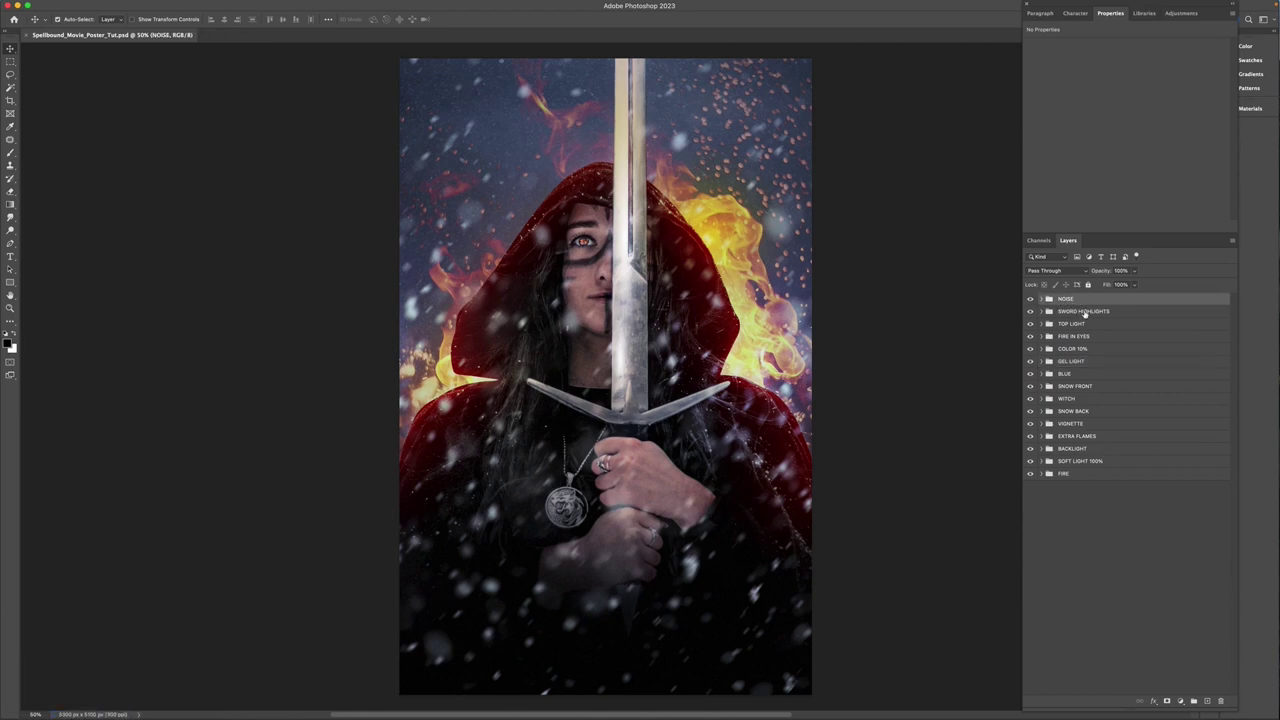
pyautogui.click(1085, 313)
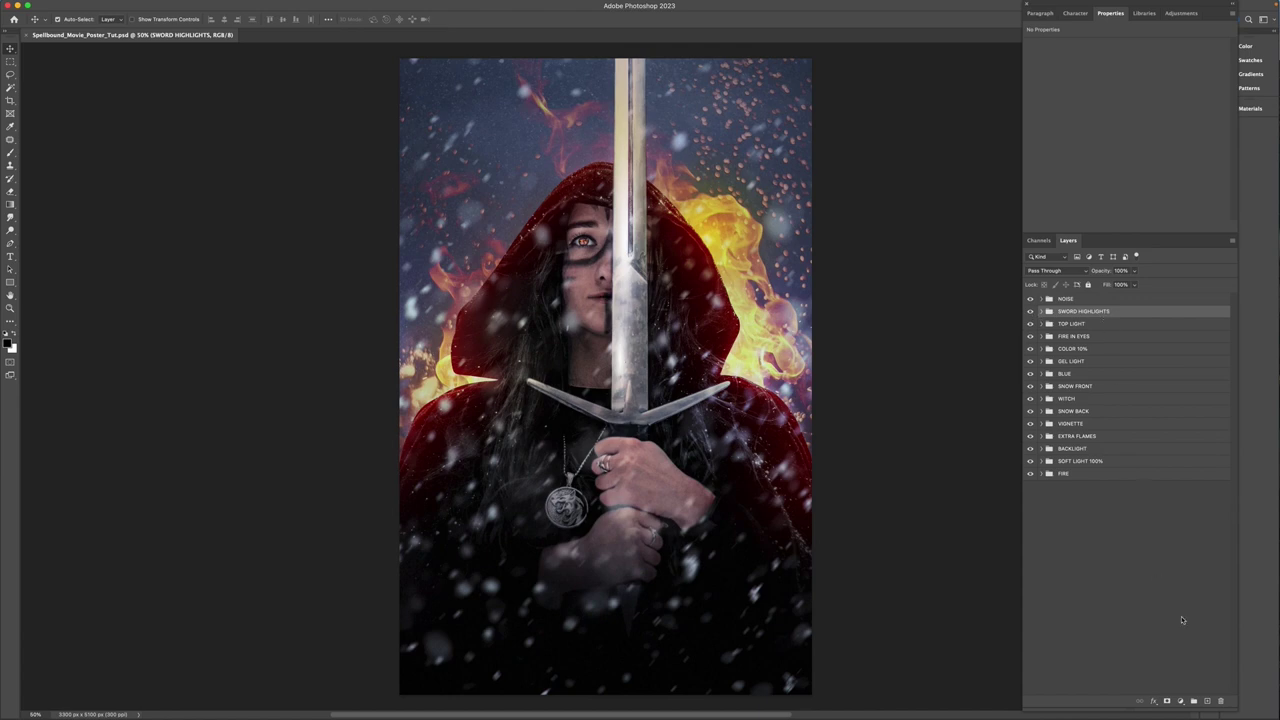
pyautogui.click(1207, 702)
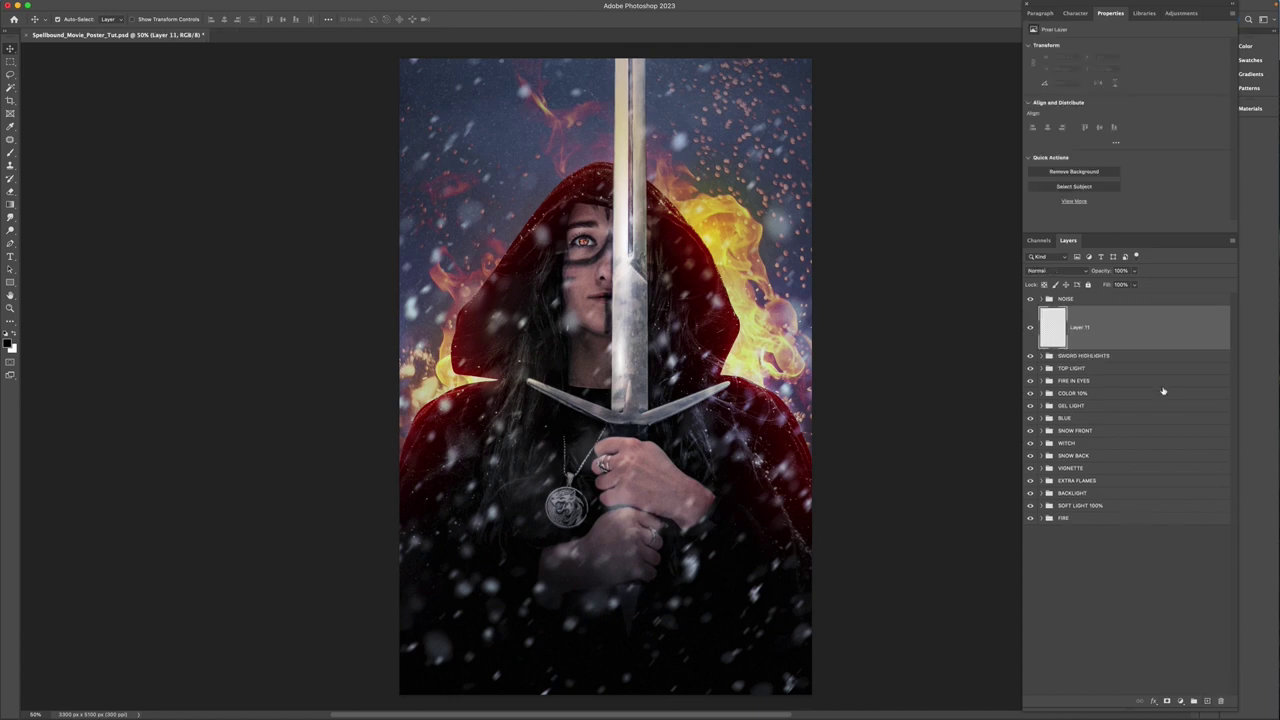
# Type the title 'Spellbound' on the poster and make it white
pyautogui.press('t')
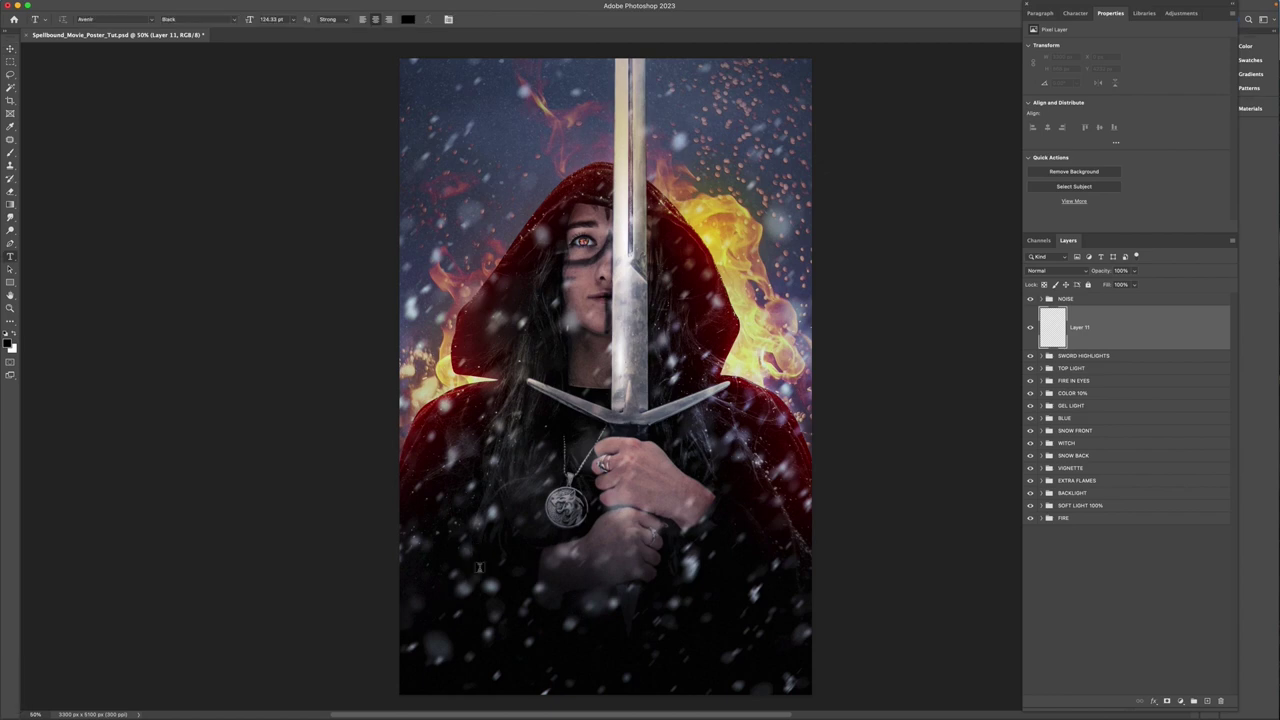
pyautogui.click(486, 571)
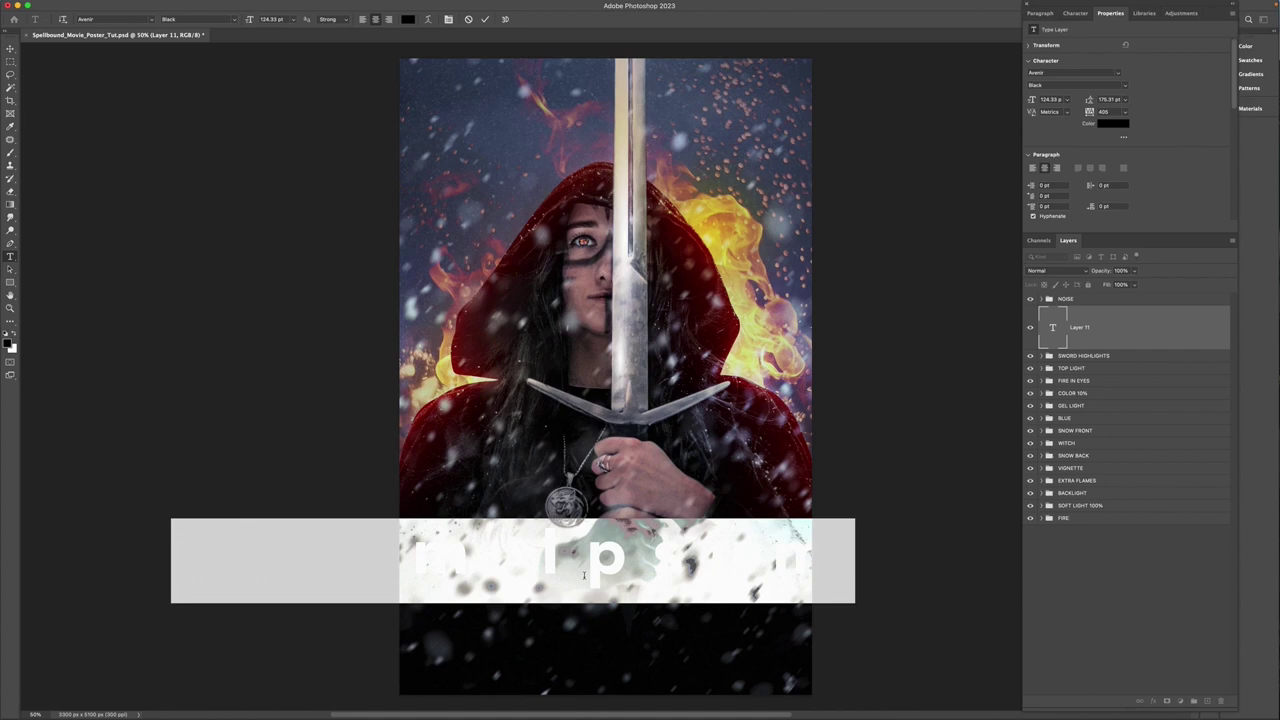
pyautogui.write('Spellbou')
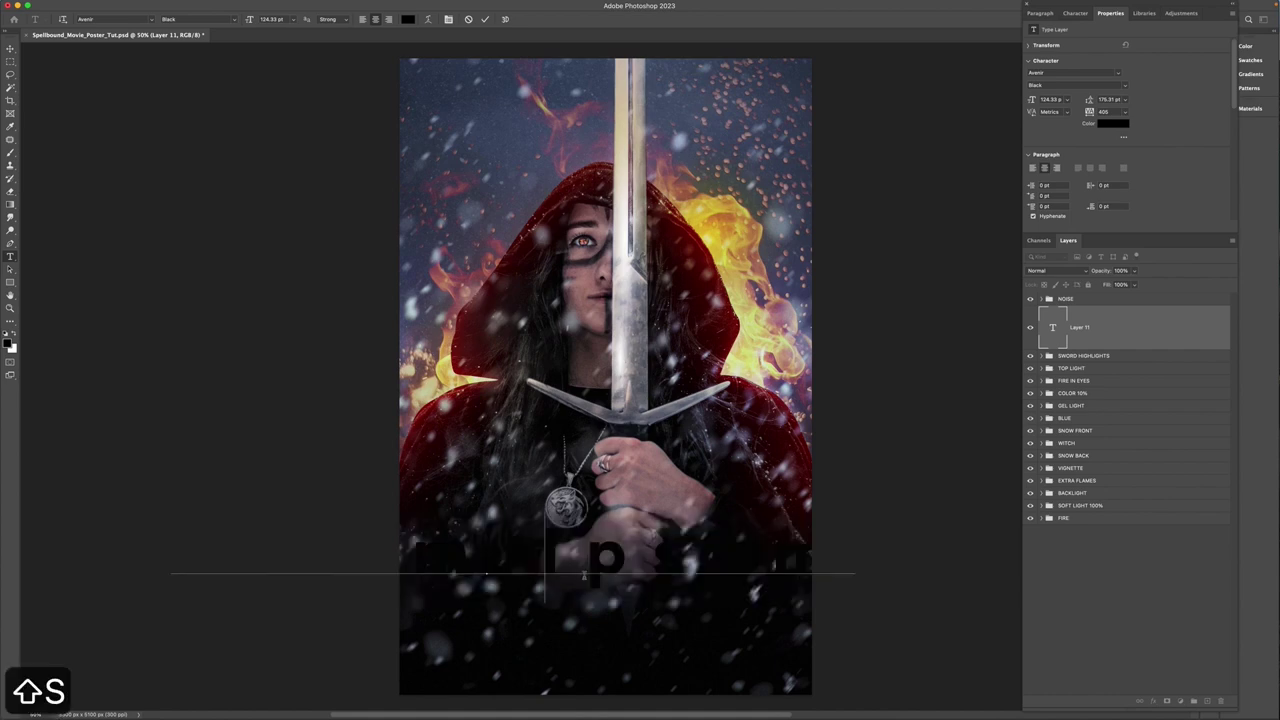
pyautogui.write('nd')
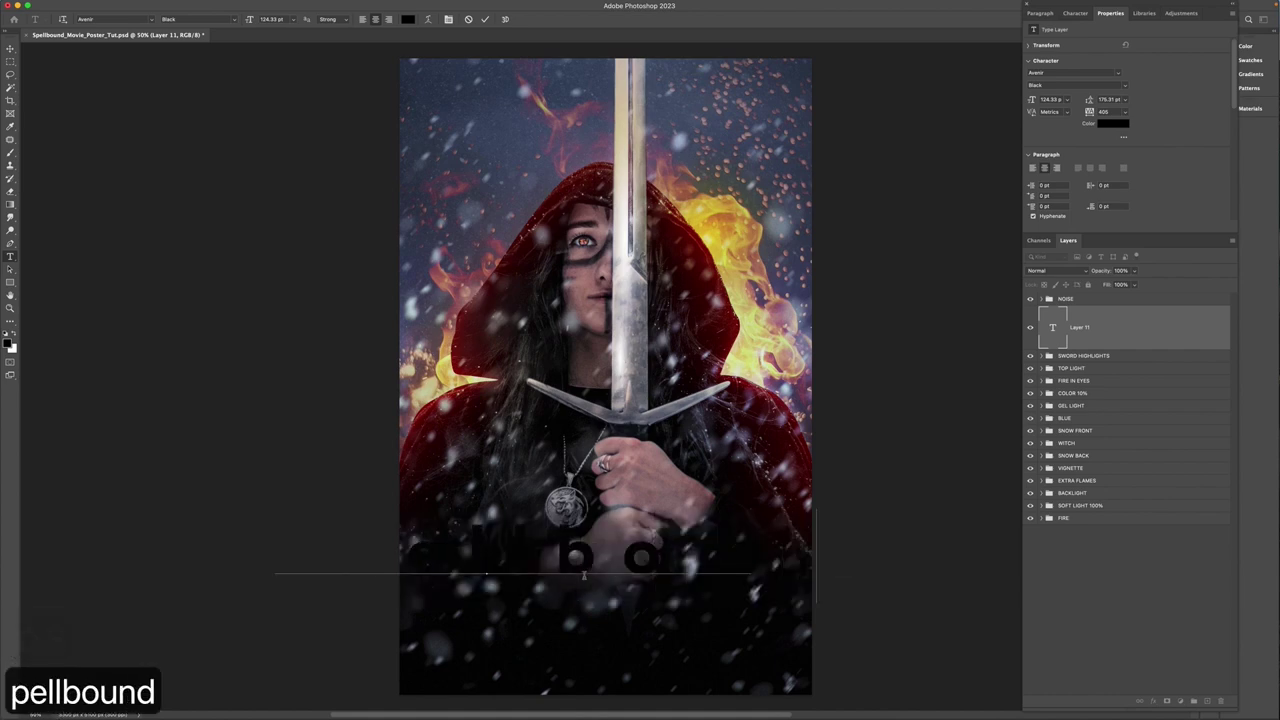
pyautogui.press('super+a')
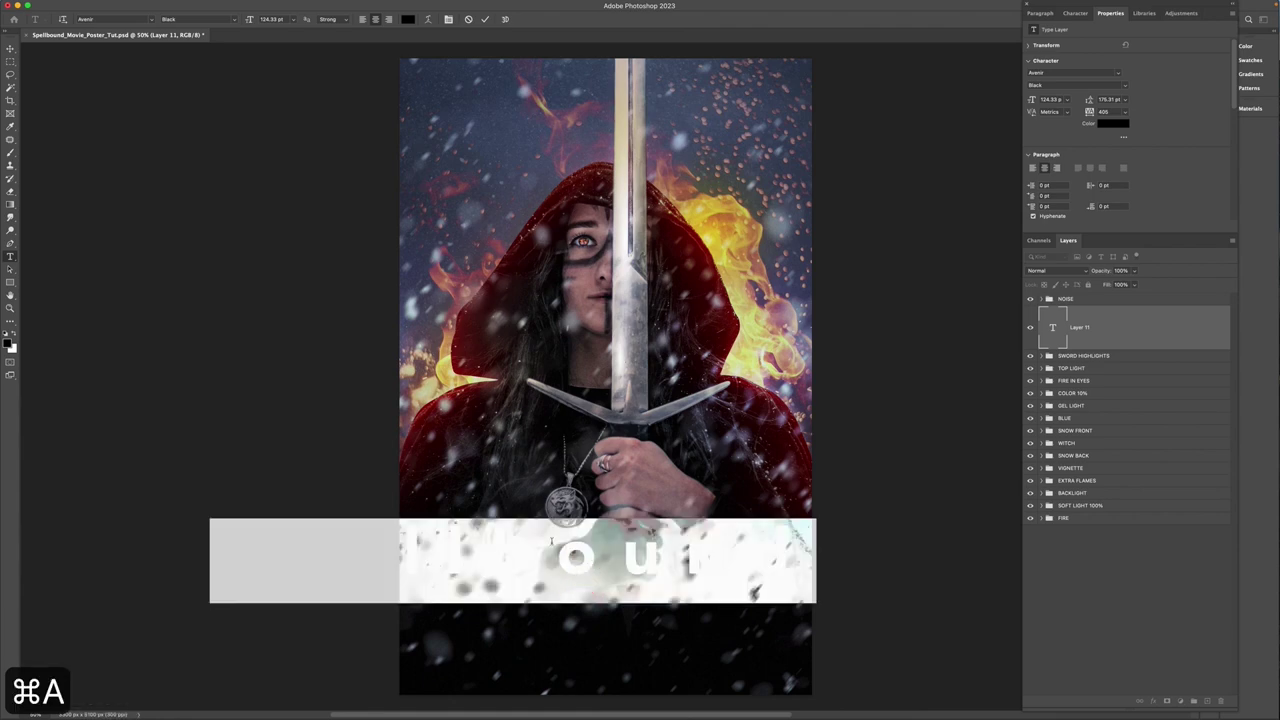
pyautogui.click(15, 336)
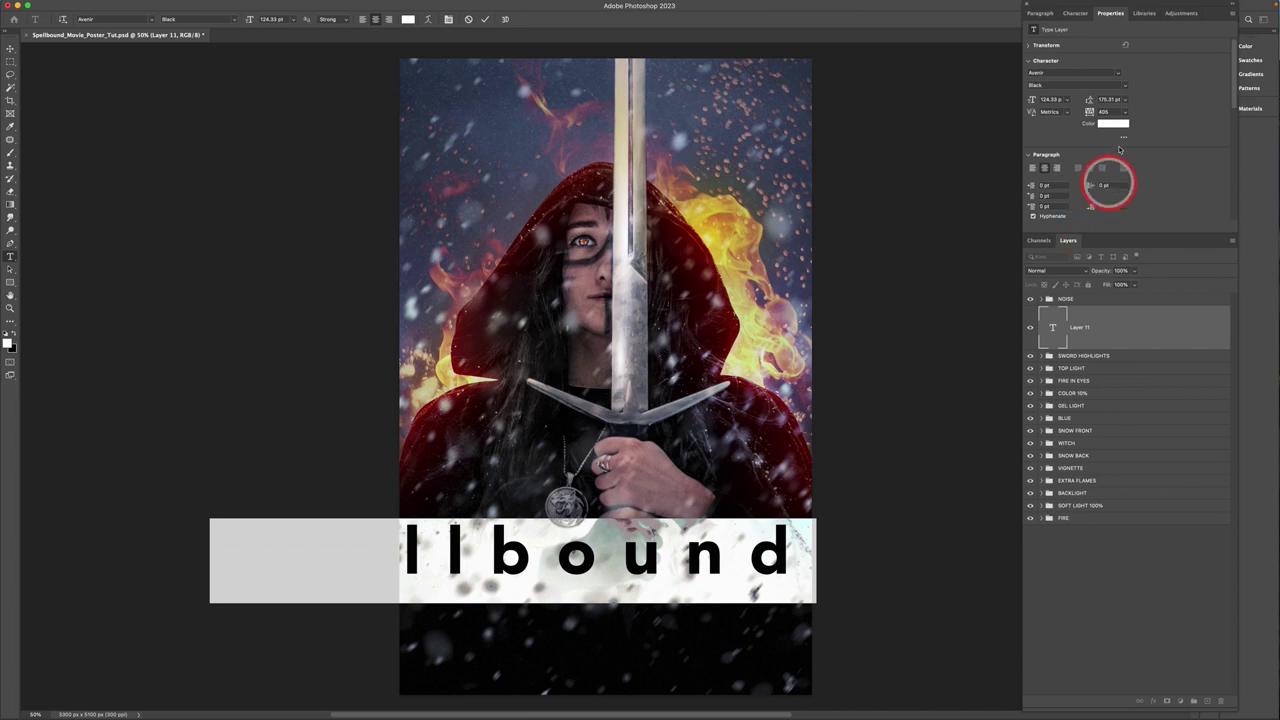
# Set the title's tracking to 0 and search the font list for 'swa'
pyautogui.click(1124, 112)
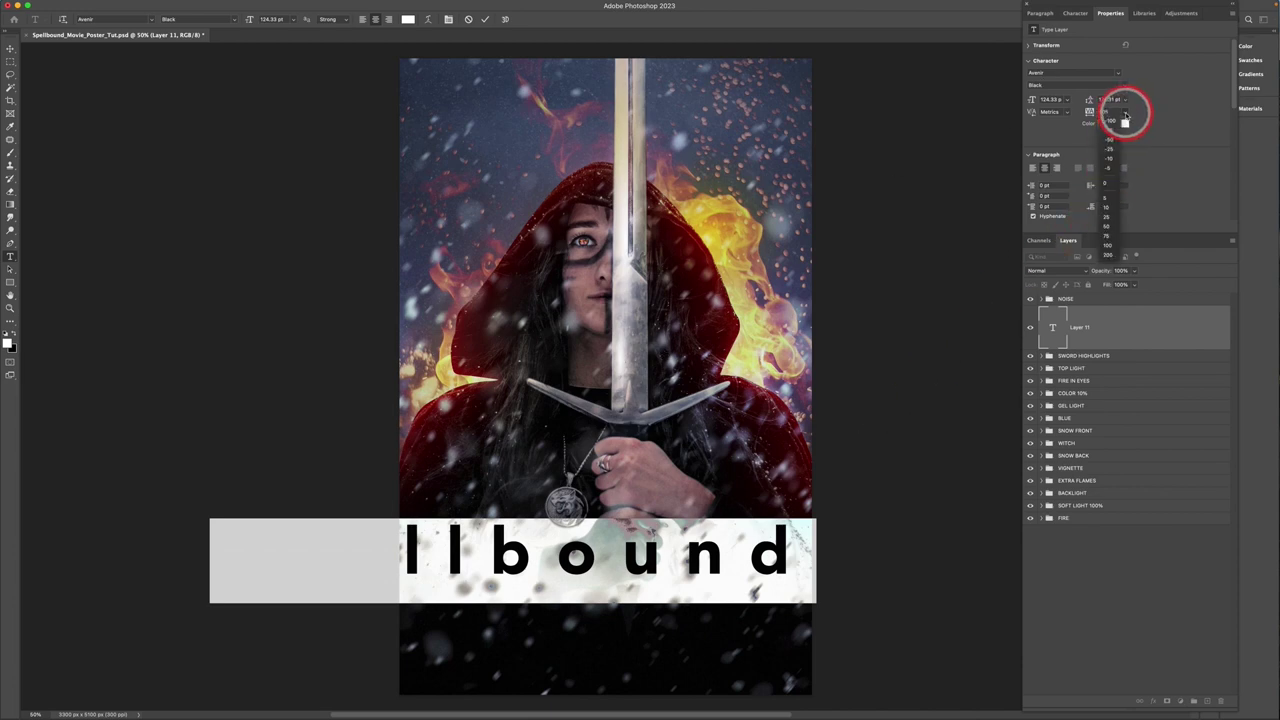
pyautogui.click(1112, 180)
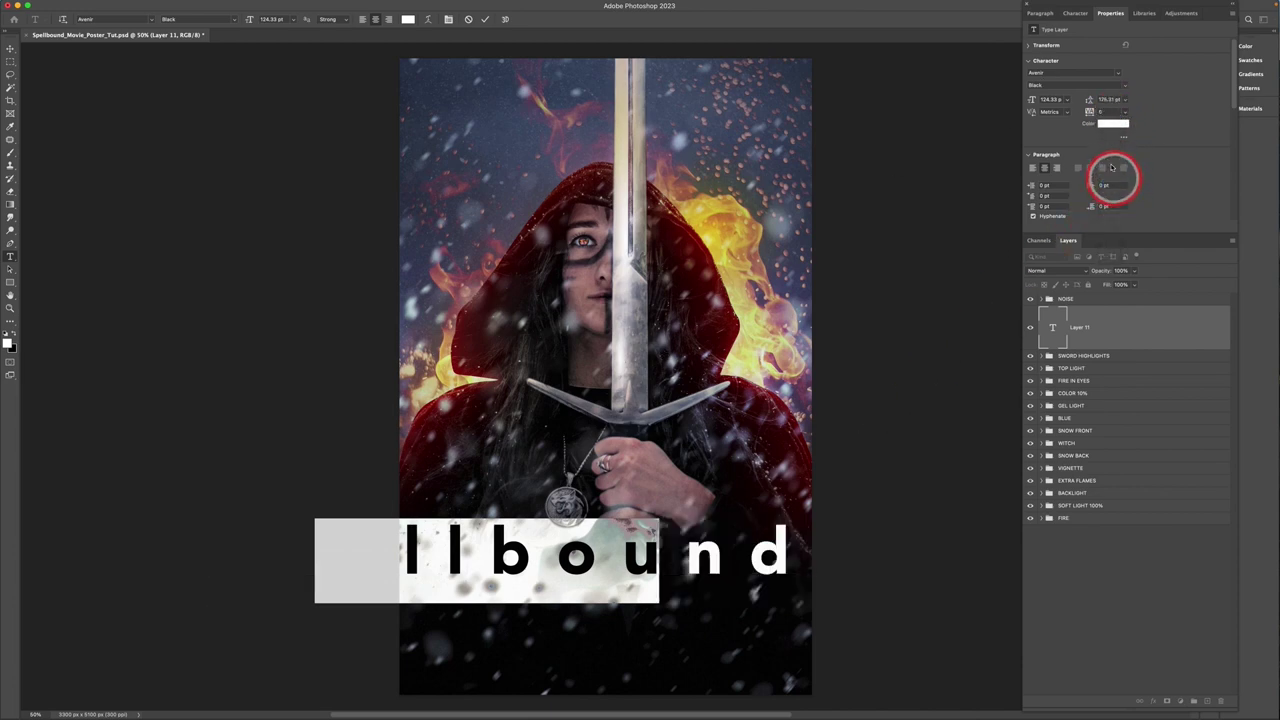
pyautogui.click(1076, 70)
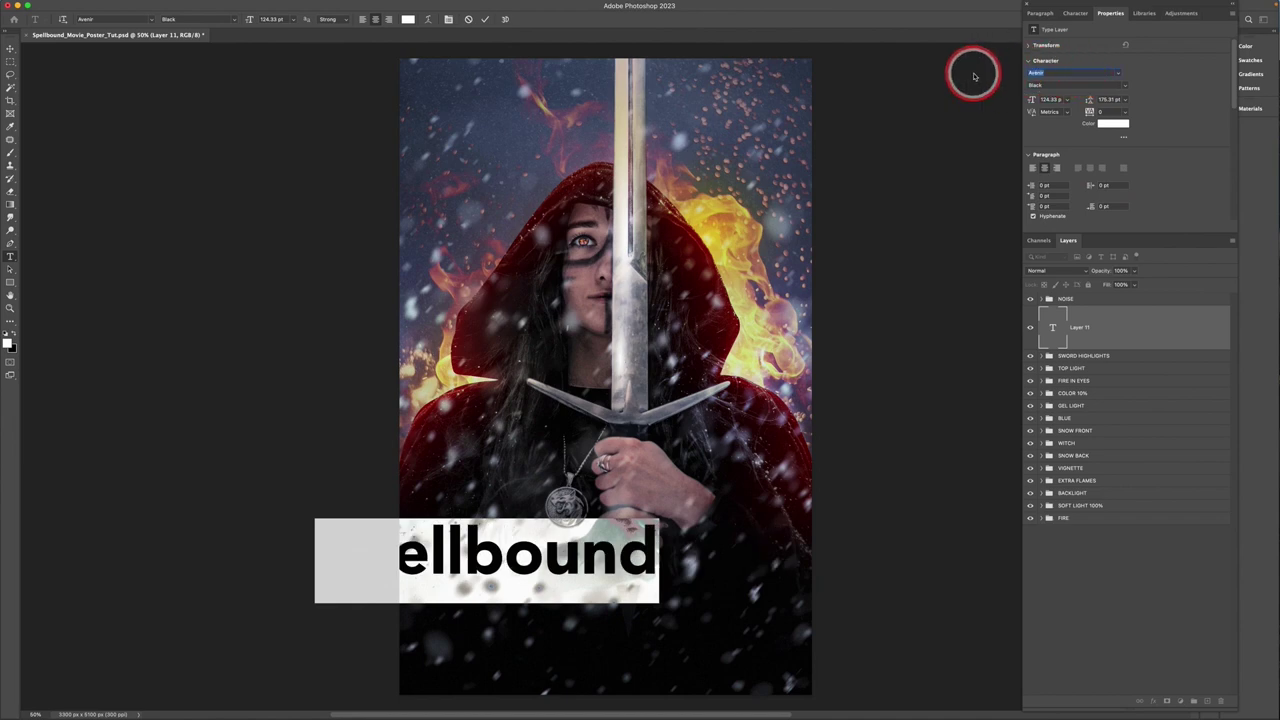
pyautogui.write('swa')
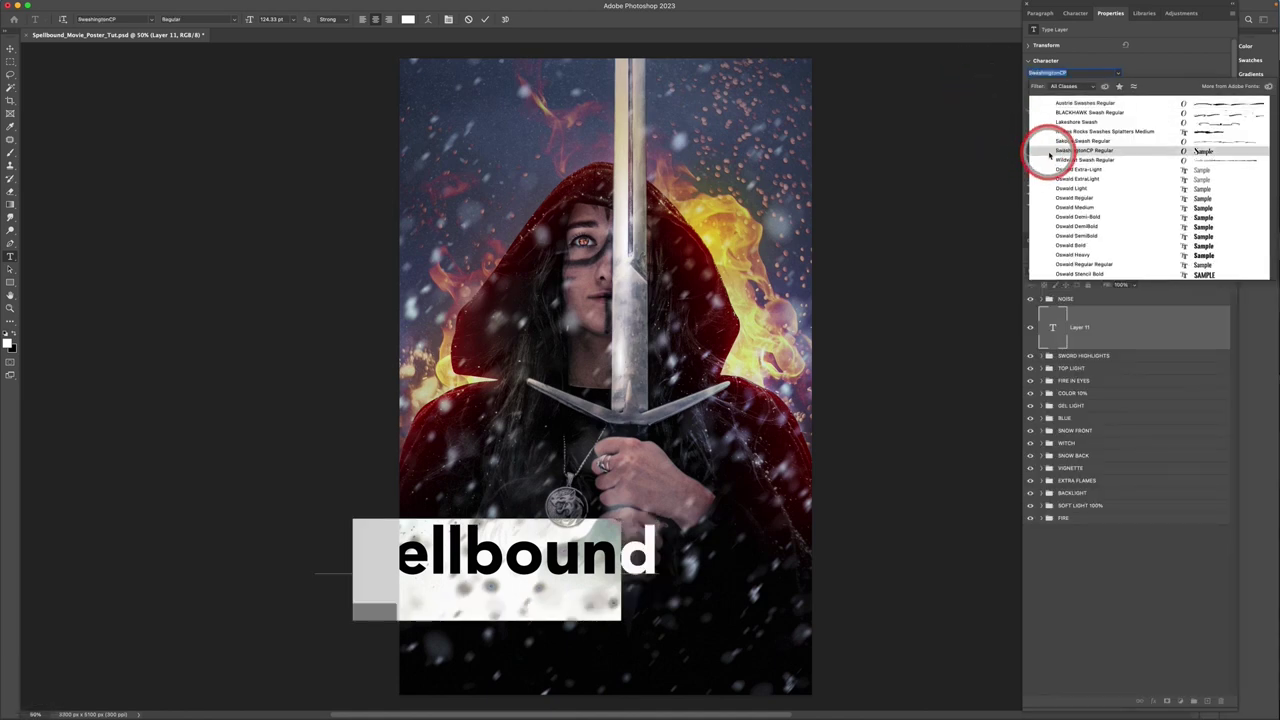
# Set the Spellbound title in SwashingtonCP and commit the text
pyautogui.click(1080, 151)
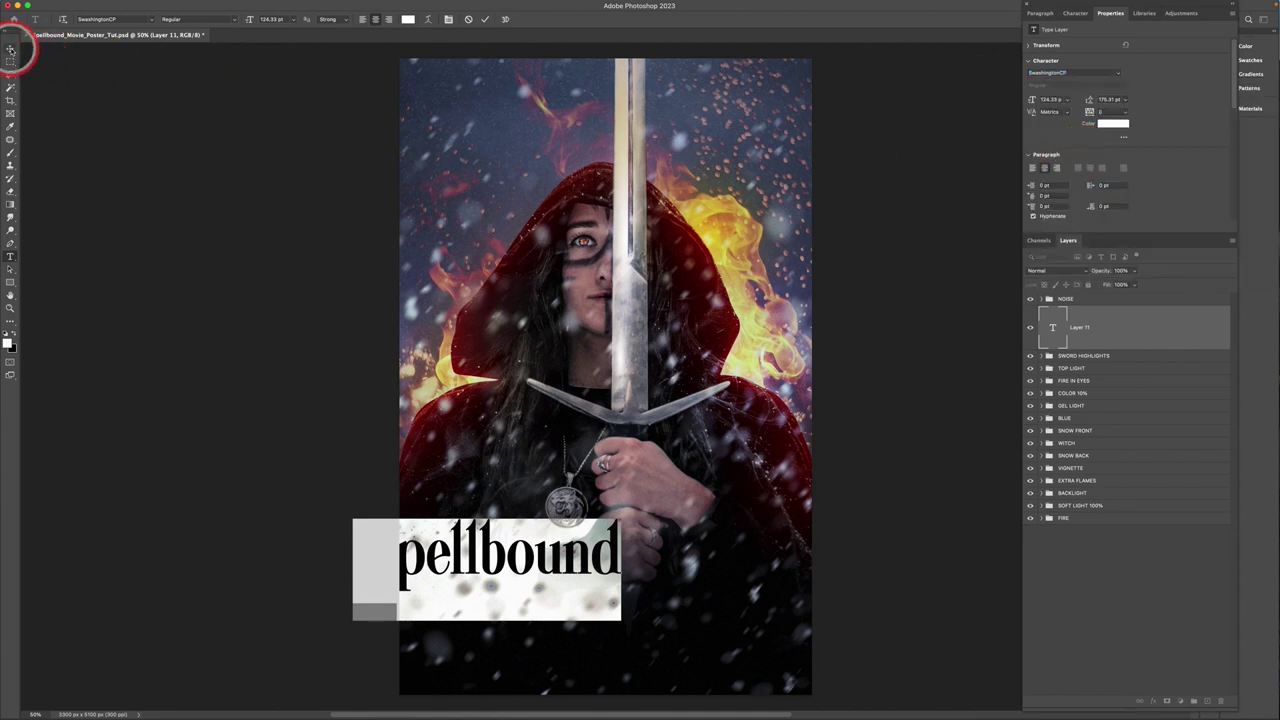
pyautogui.click(11, 48)
pyautogui.press('v')
# Move and enlarge the title at the lower centre, then enter light grey c0c6cb as its colour
pyautogui.press('super+t')
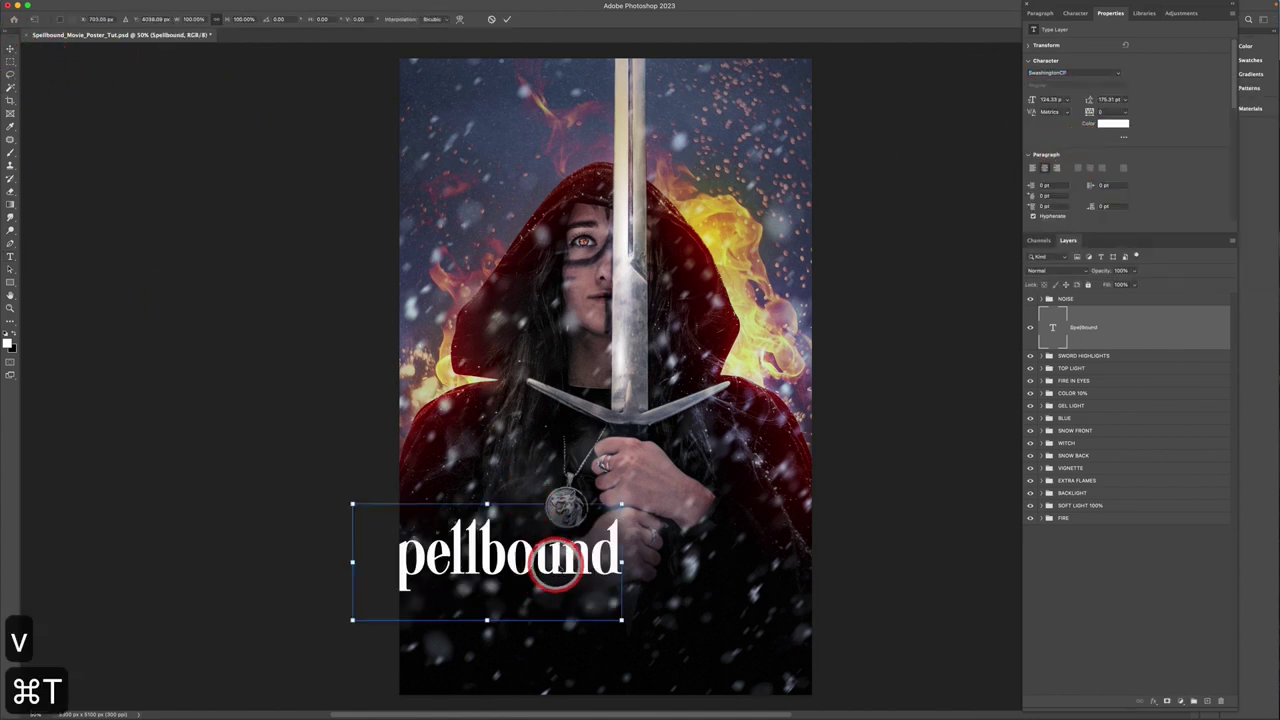
pyautogui.moveTo(553, 565); pyautogui.dragTo(688, 590)
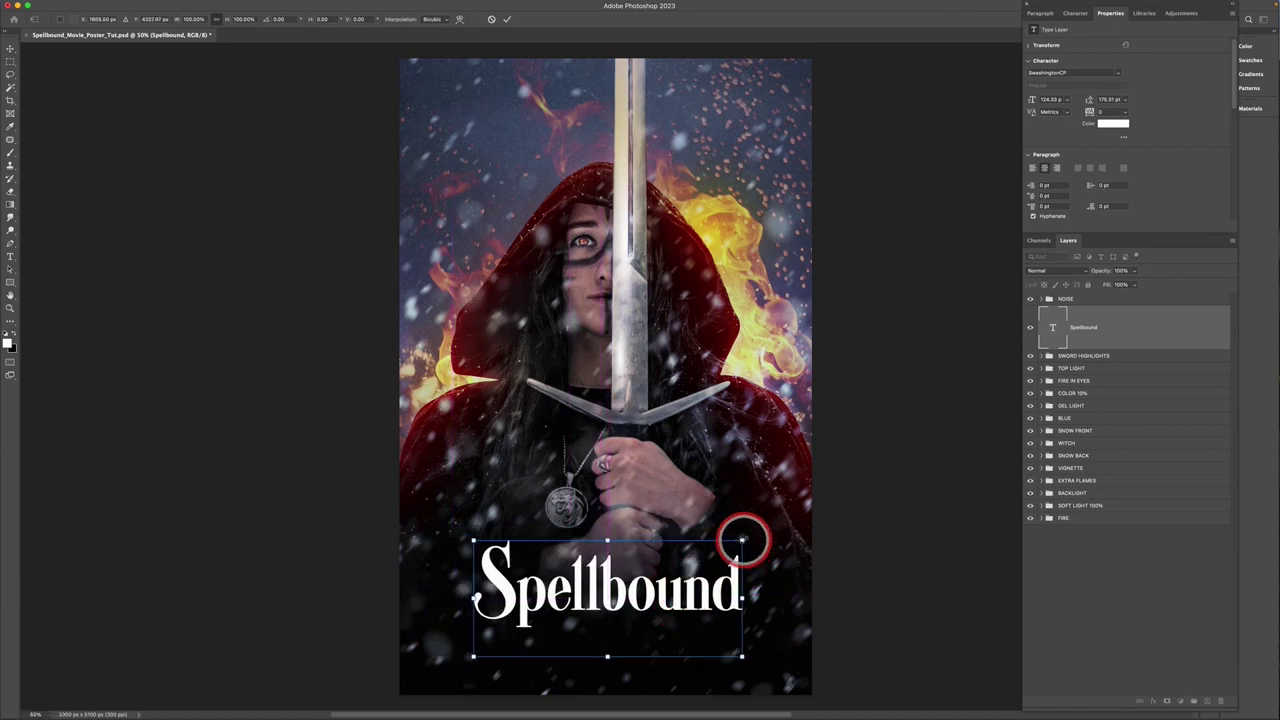
pyautogui.moveTo(744, 539); pyautogui.dragTo(752, 534)
pyautogui.press('Return')
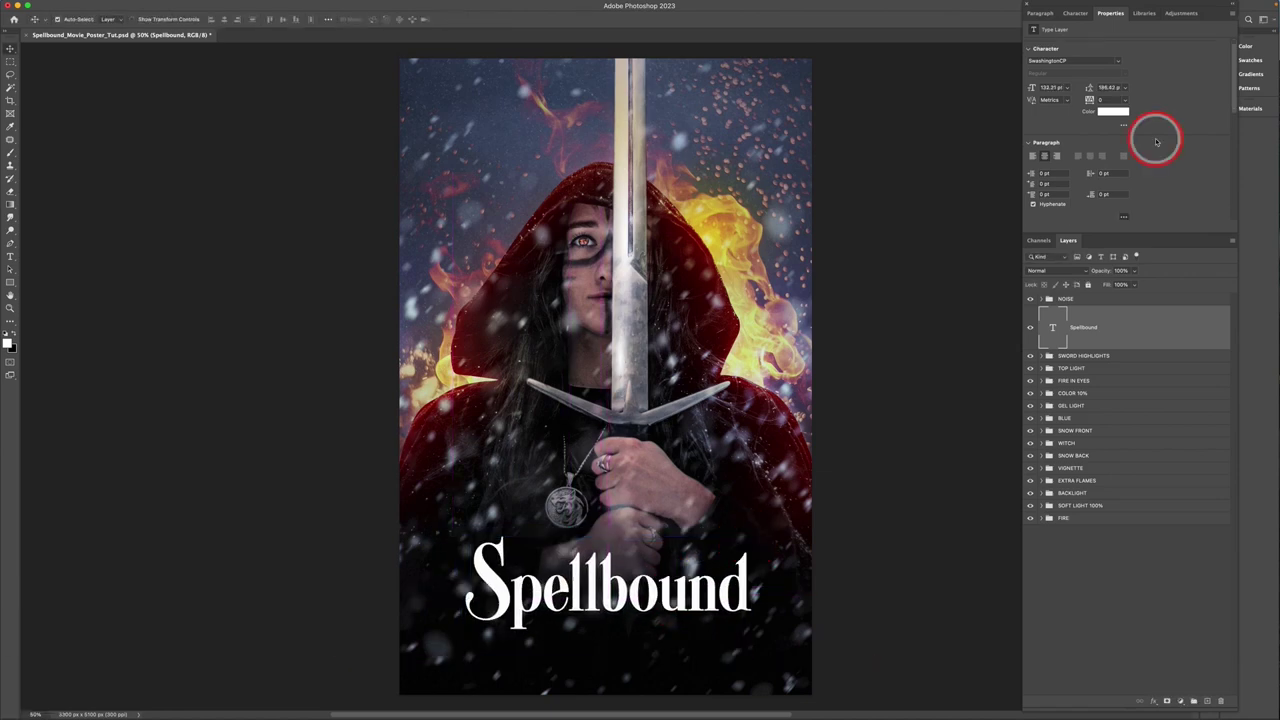
pyautogui.click(1124, 113)
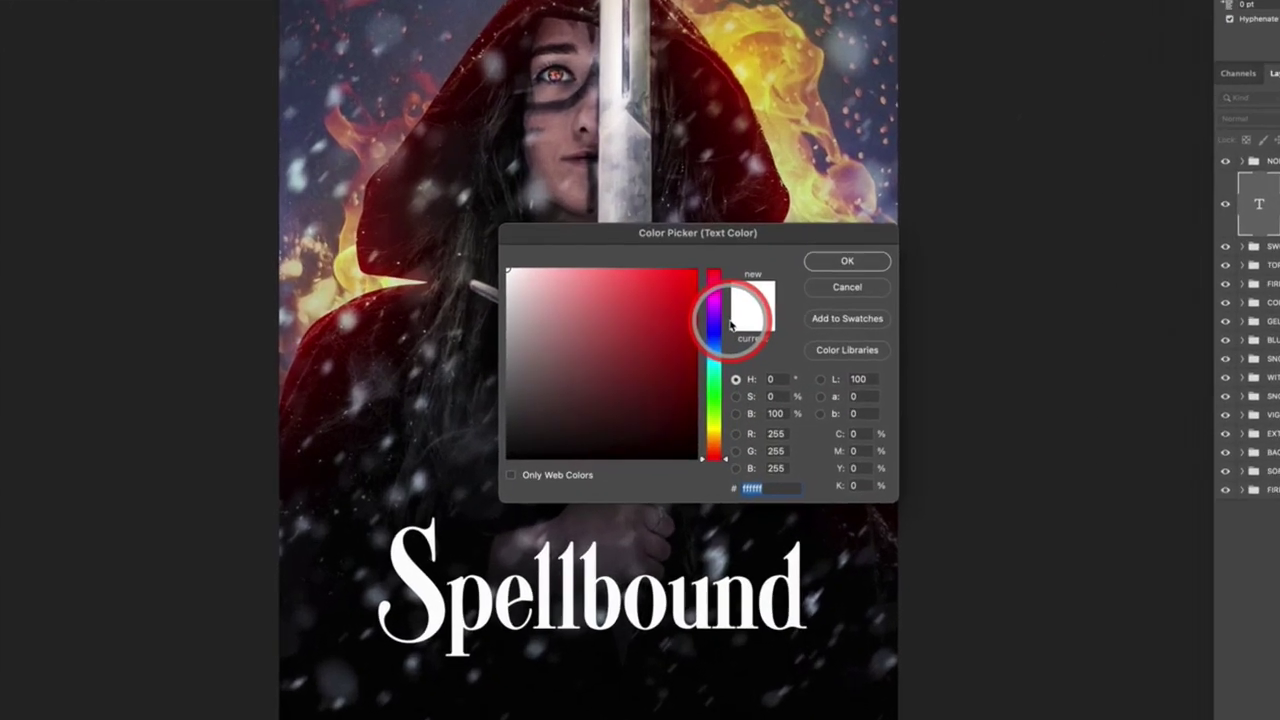
pyautogui.write('c0c6cb')
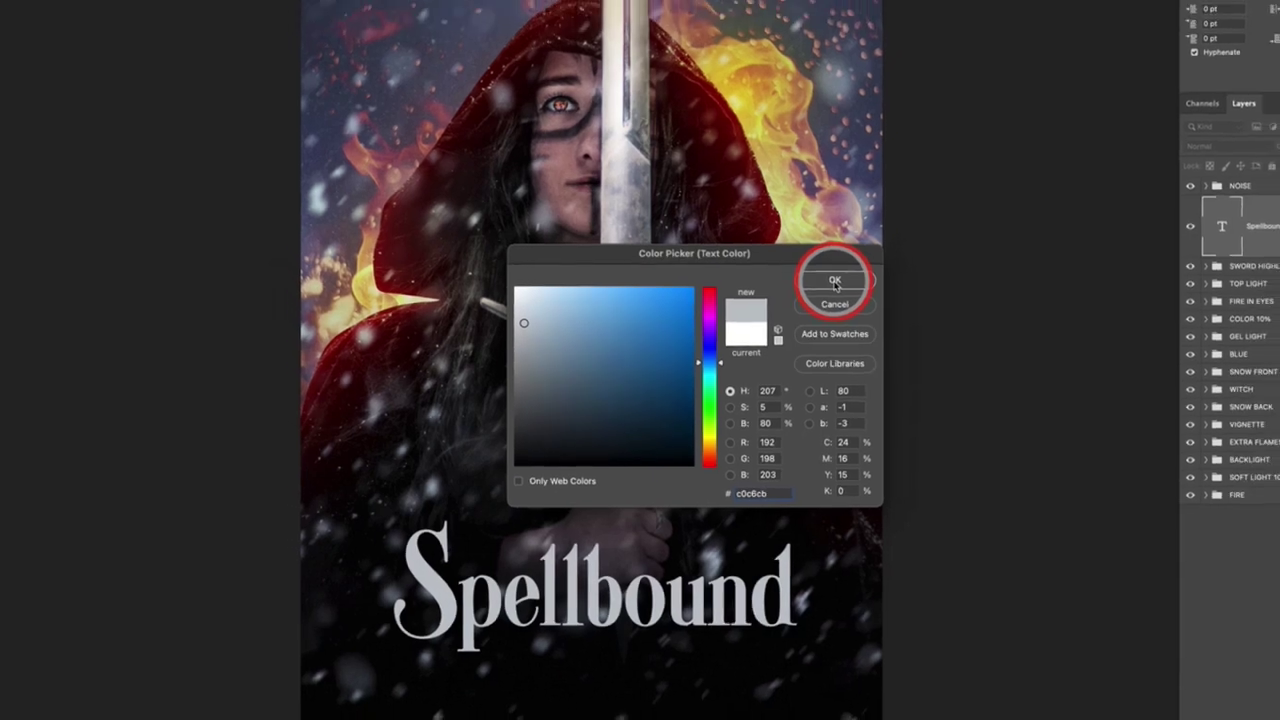
# Keep the c0c6cb title colour and place pexels-scott-webb-2117937.jpg as an embedded texture
pyautogui.click(847, 262)
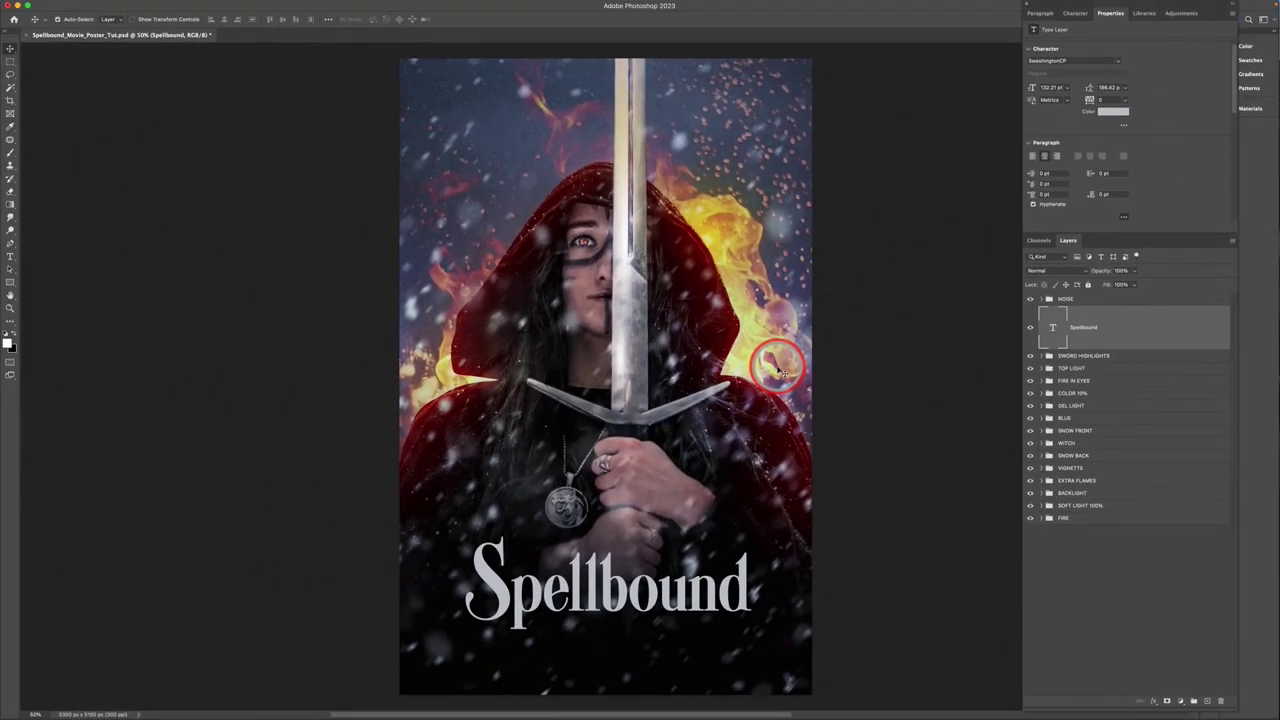
pyautogui.click(77, 6)
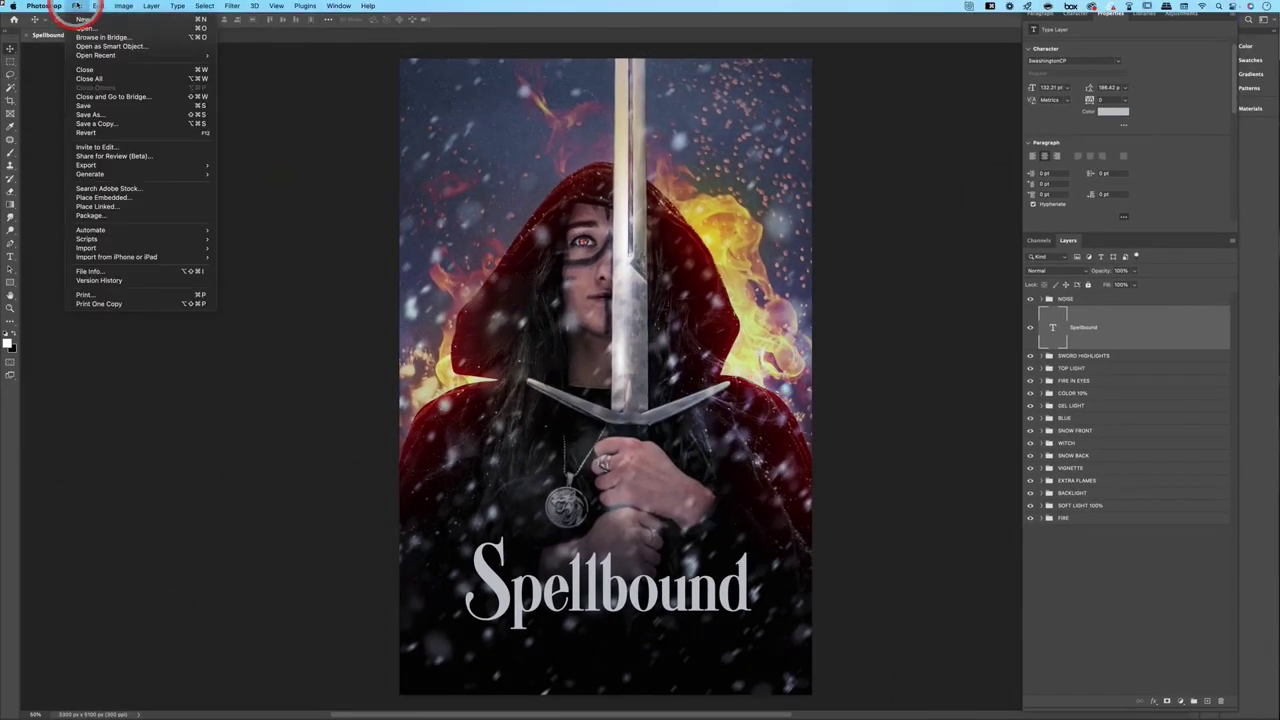
pyautogui.click(126, 196)
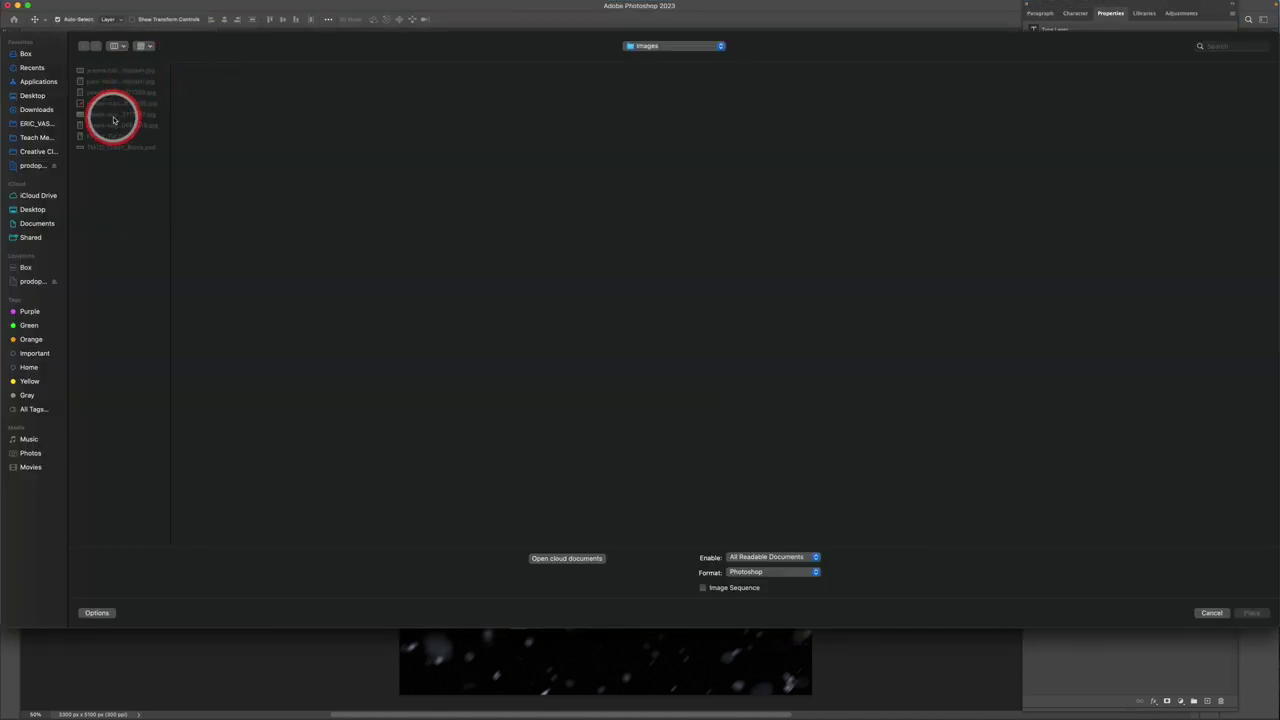
pyautogui.click(119, 116)
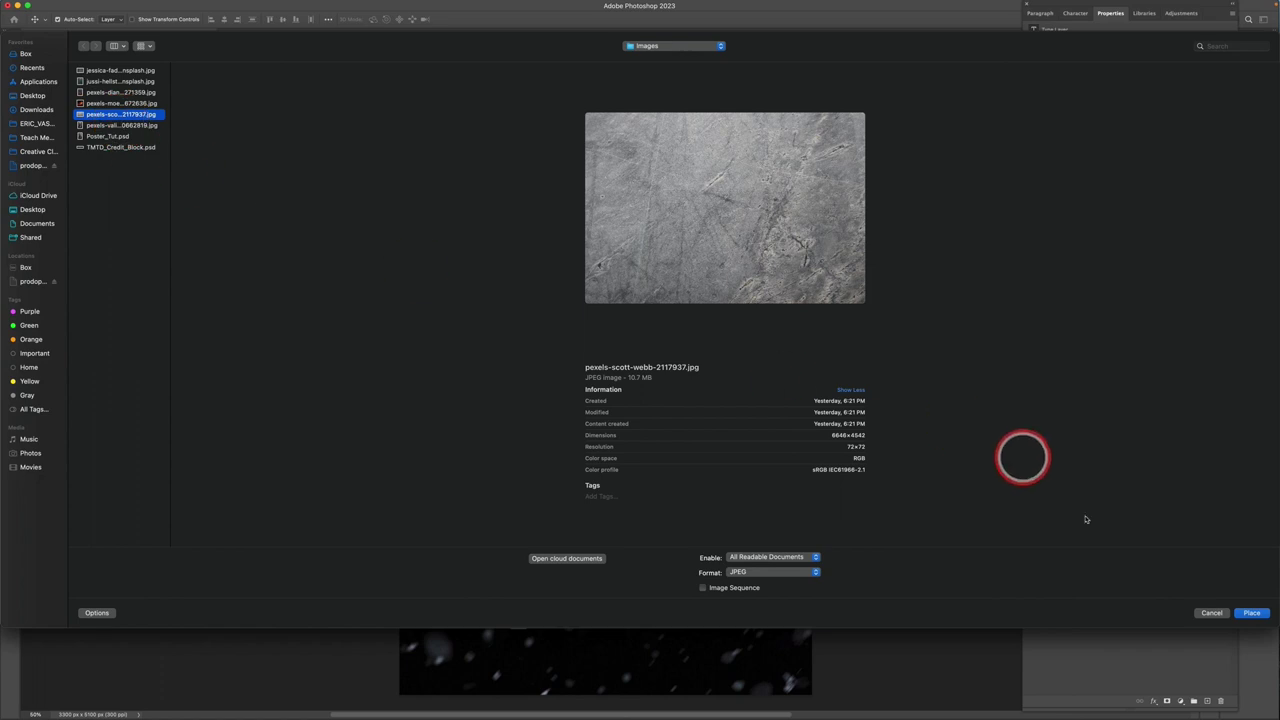
pyautogui.click(1252, 613)
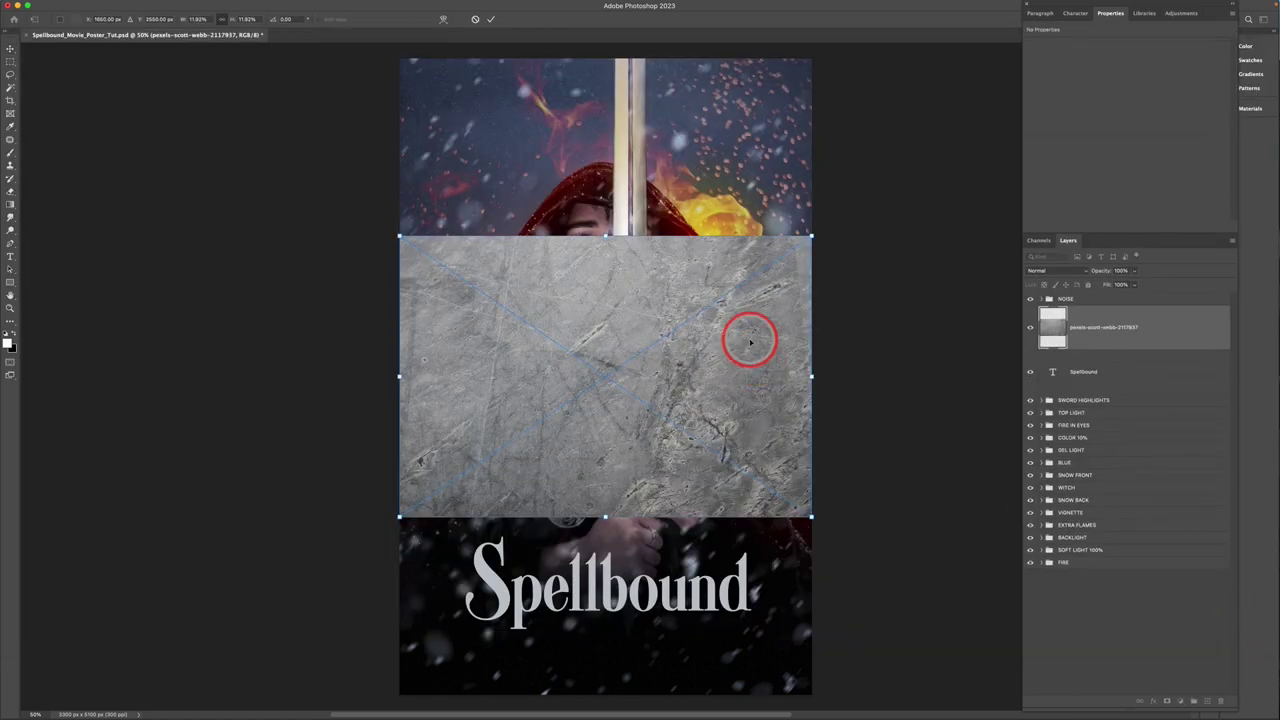
pyautogui.press('Return')
# Move the texture below the title and scale it into a panel behind it
pyautogui.press('super+bracketleft')
pyautogui.press('v')
pyautogui.press('super+t')
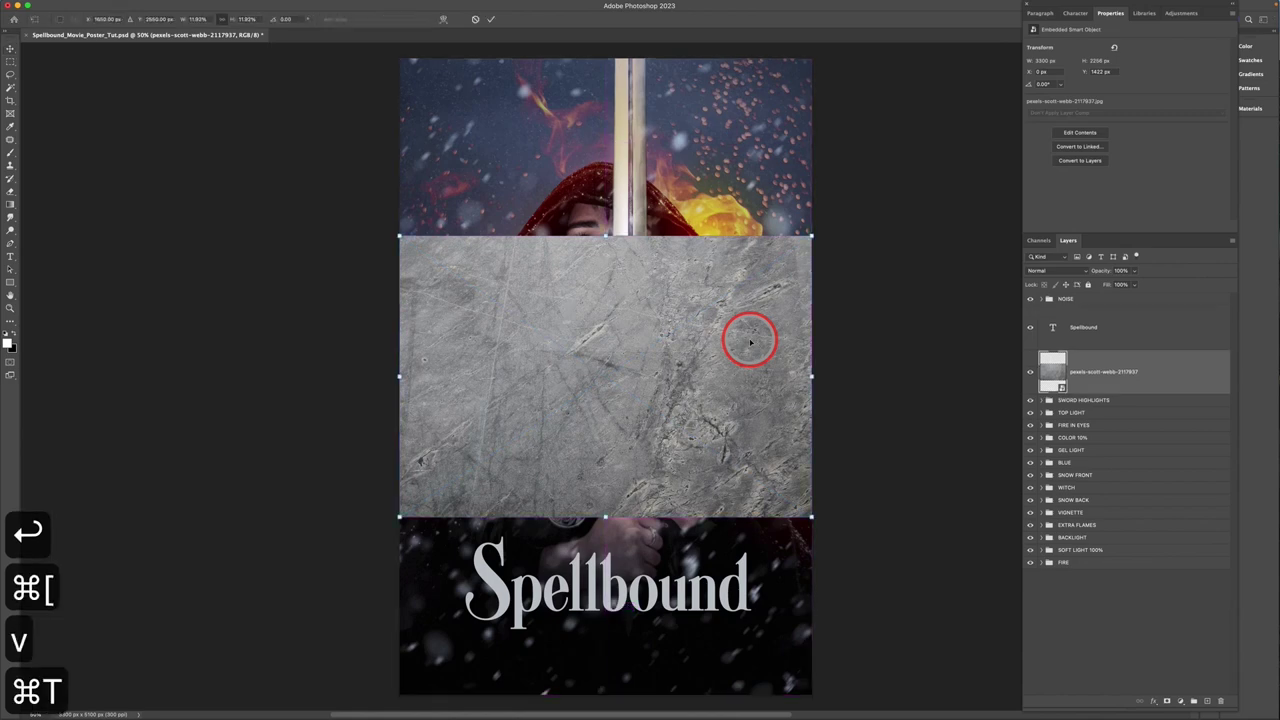
pyautogui.moveTo(749, 310); pyautogui.dragTo(766, 451)
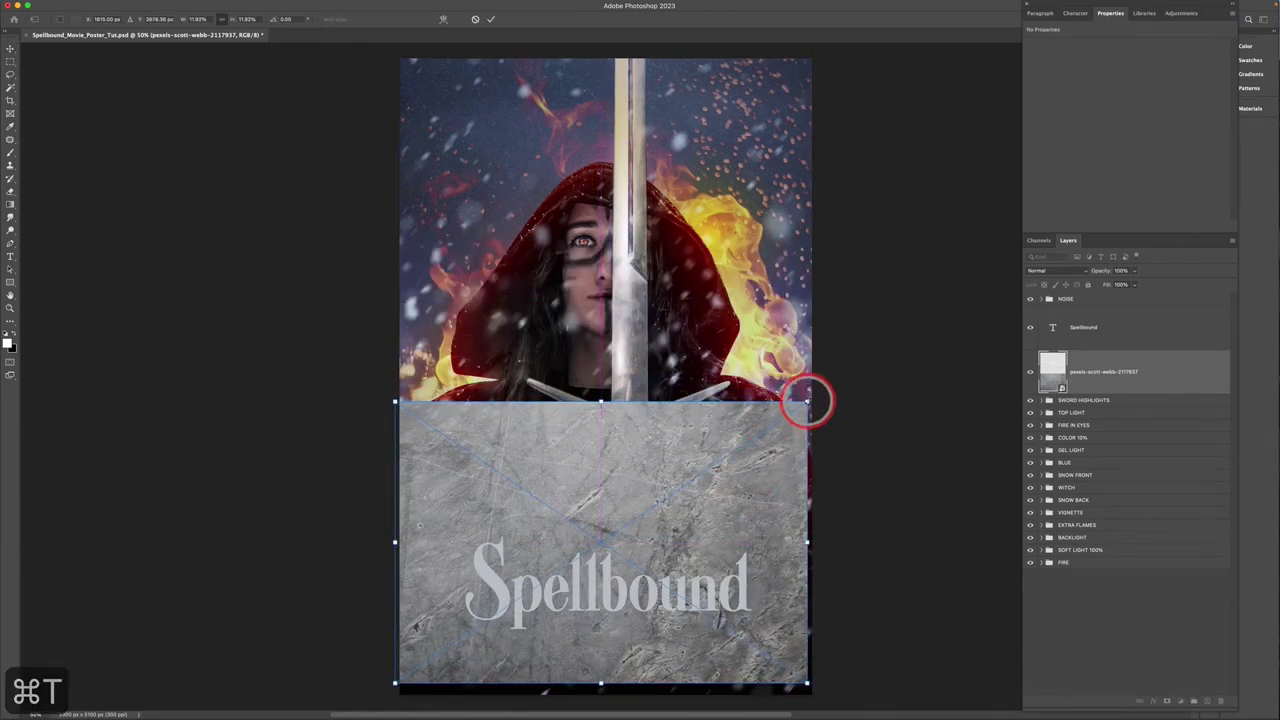
pyautogui.moveTo(808, 402); pyautogui.dragTo(767, 432)
pyautogui.moveTo(400, 431); pyautogui.dragTo(451, 451)
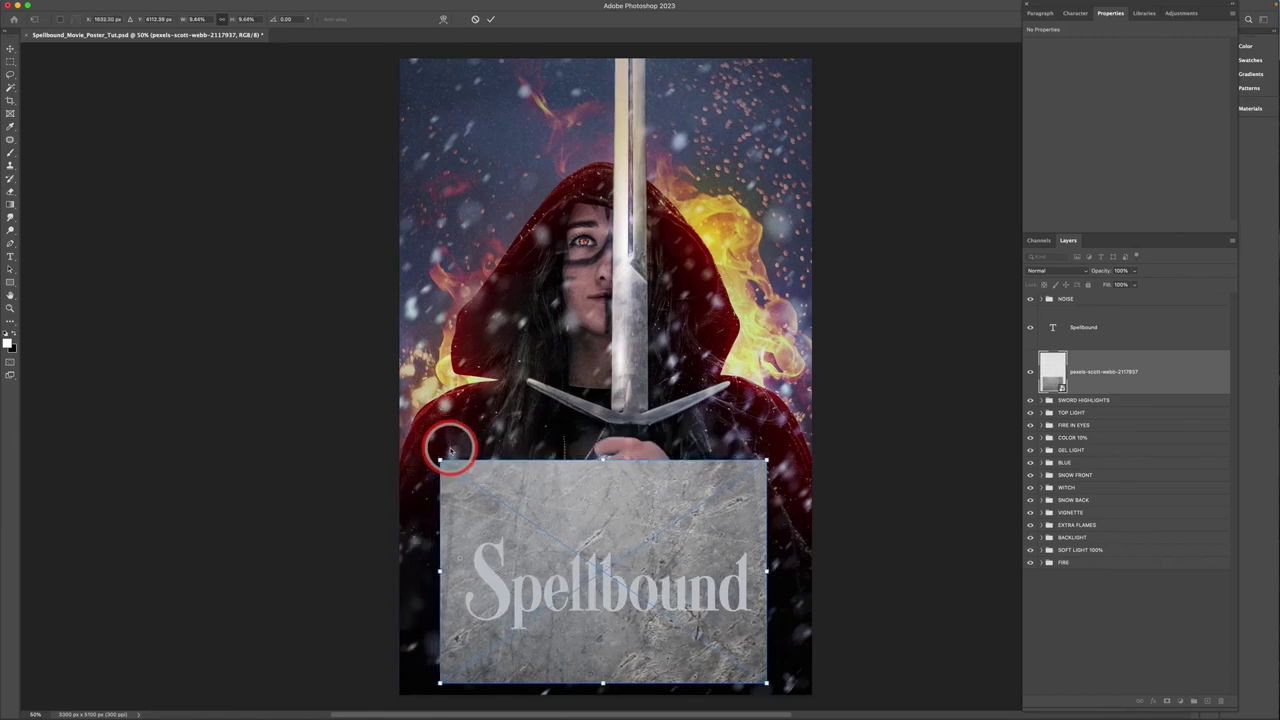
pyautogui.press('Return')
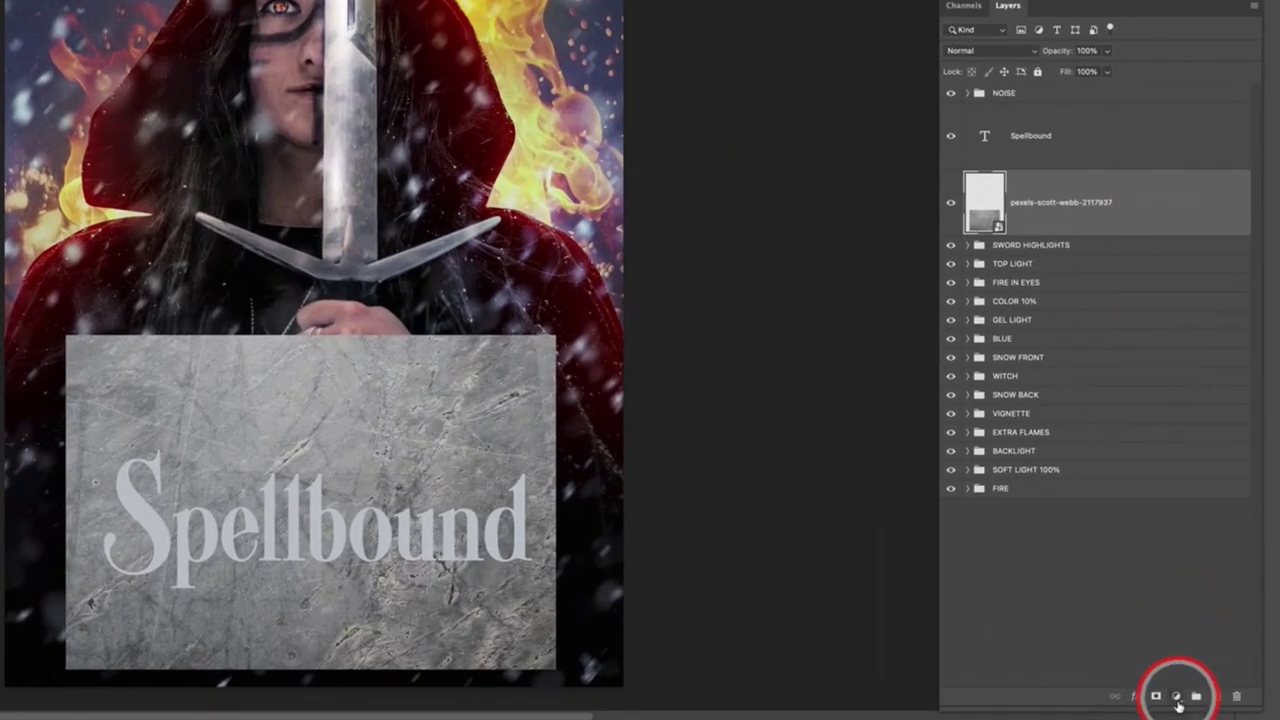
# Clip a Levels 6 adjustment to the texture, darkening shadows and setting highlights to 211
pyautogui.click(1177, 699)
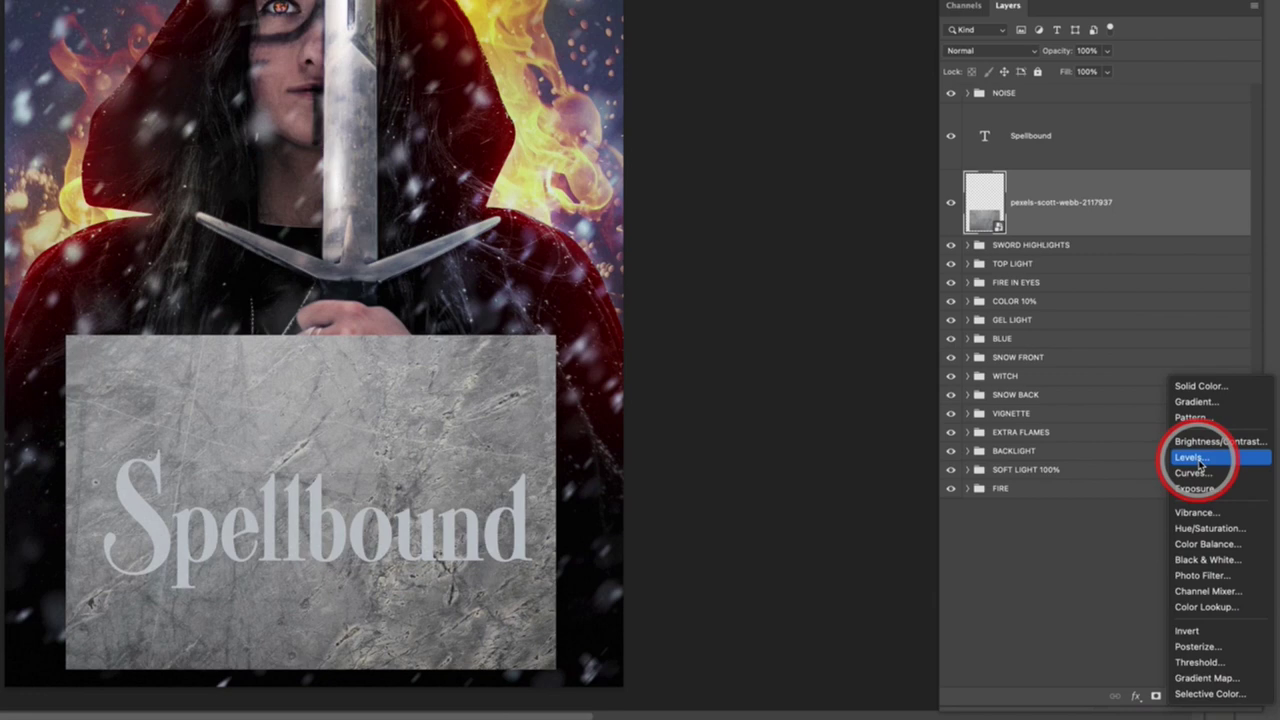
pyautogui.keyDown('alt'); pyautogui.click(1199, 459); pyautogui.keyUp('alt')
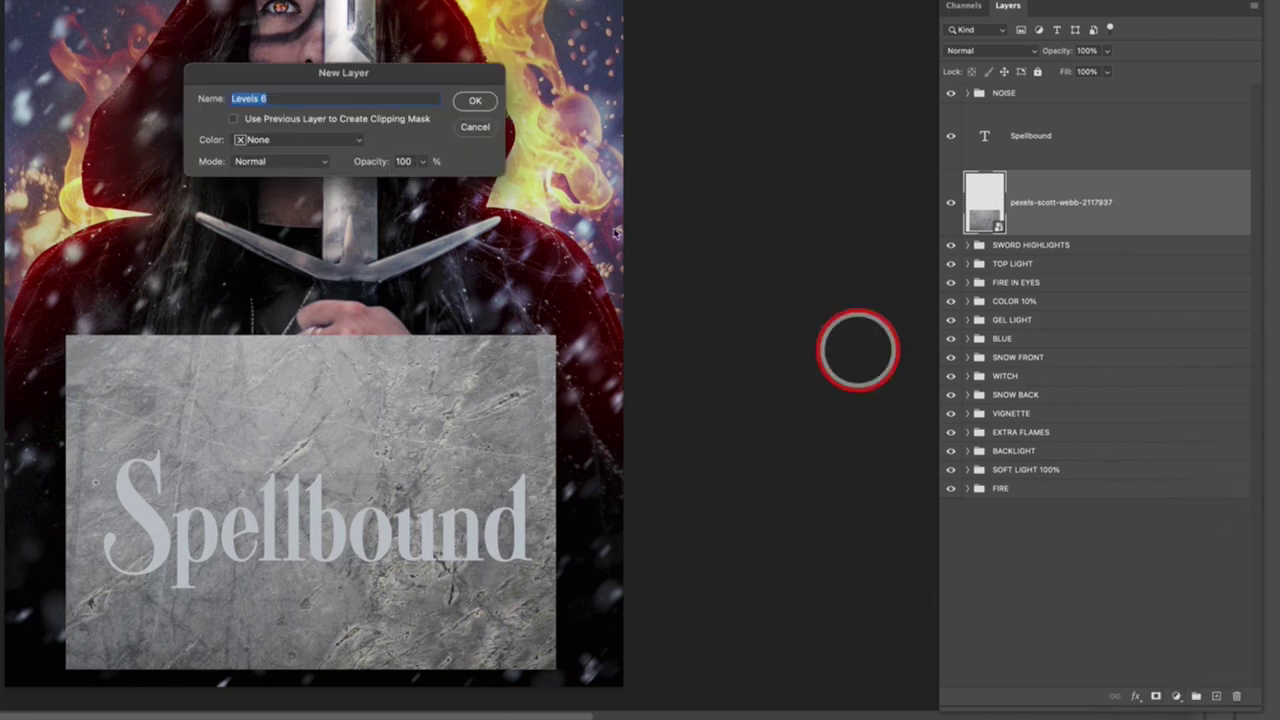
pyautogui.click(323, 116)
pyautogui.click(474, 102)
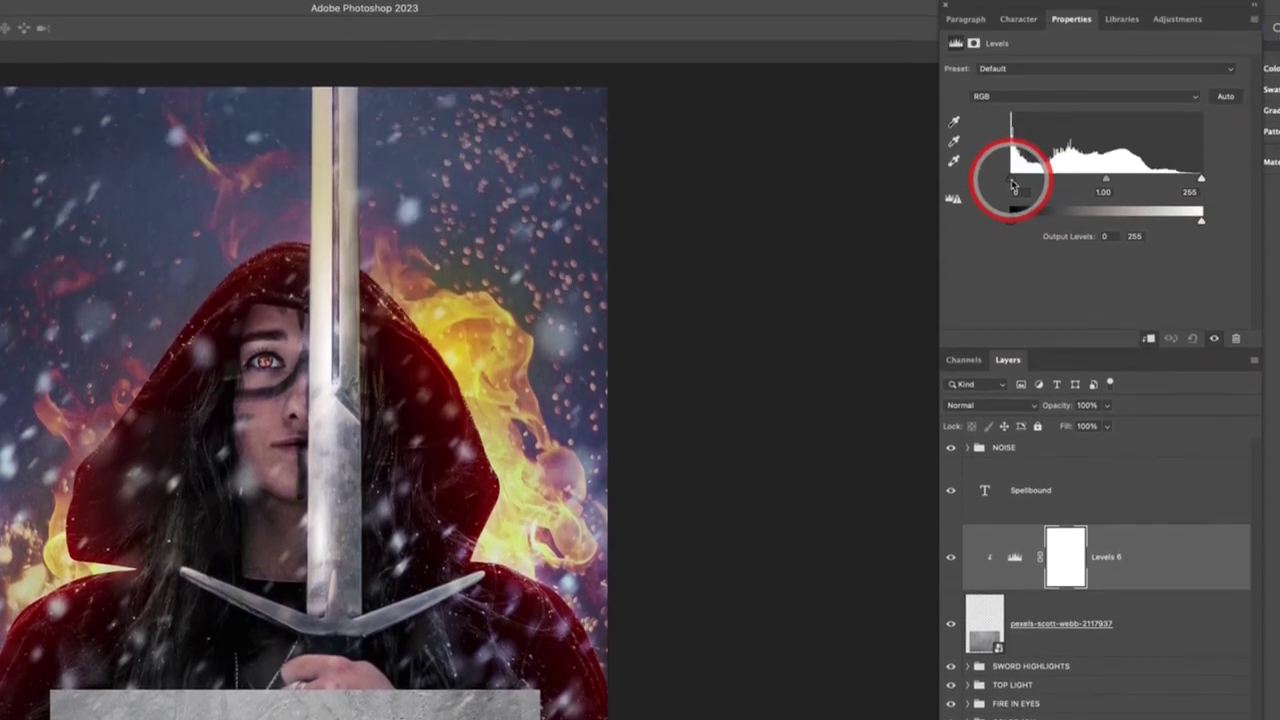
pyautogui.moveTo(1011, 179); pyautogui.dragTo(1062, 182)
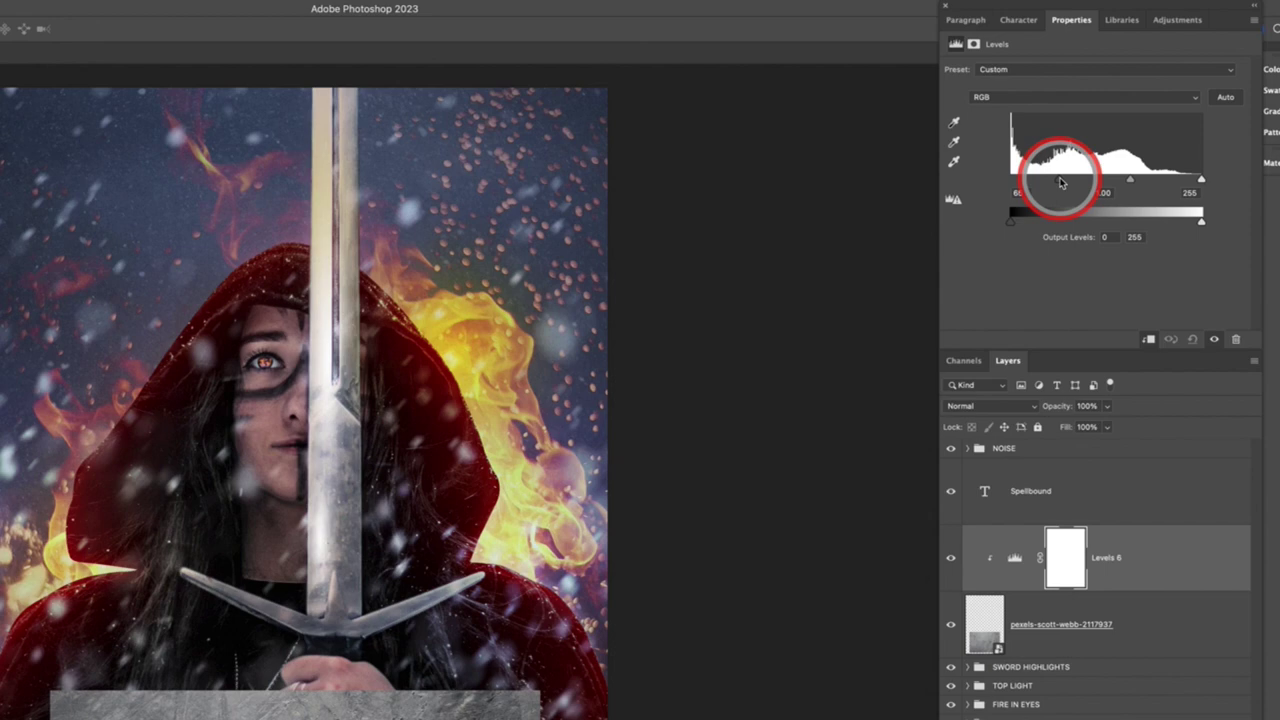
pyautogui.click(1201, 180)
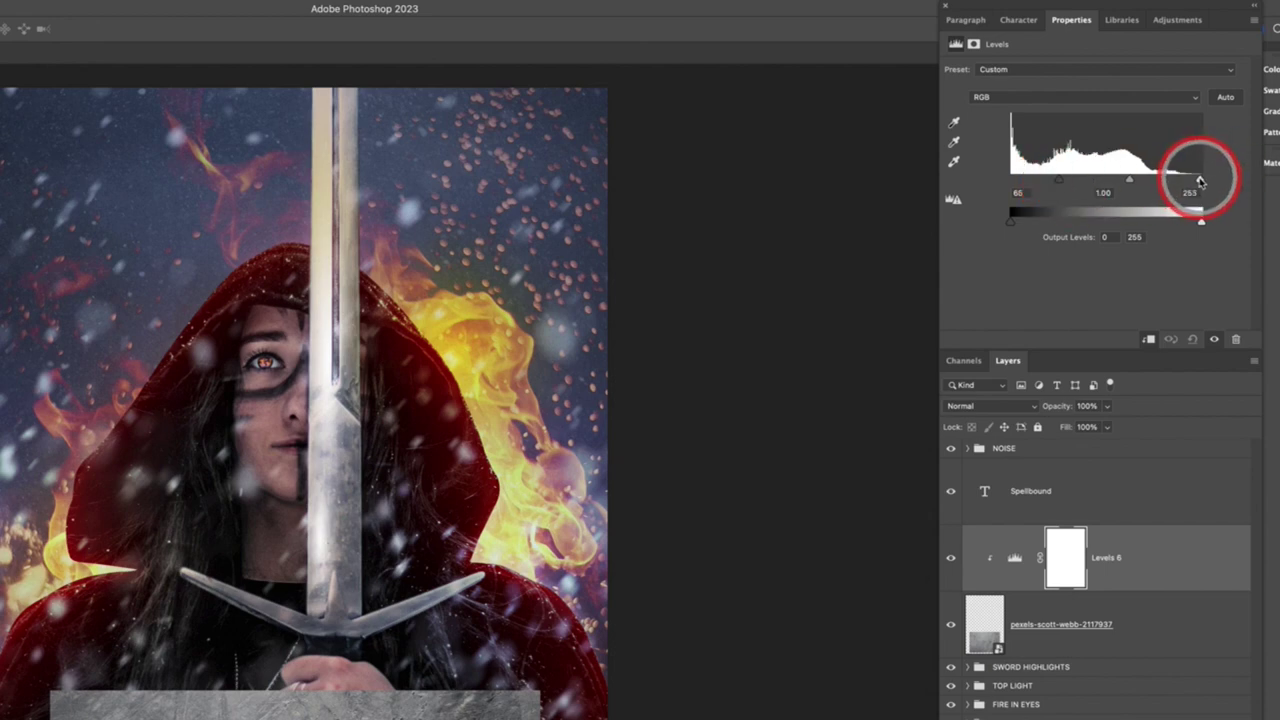
pyautogui.moveTo(1201, 180); pyautogui.dragTo(1180, 181)
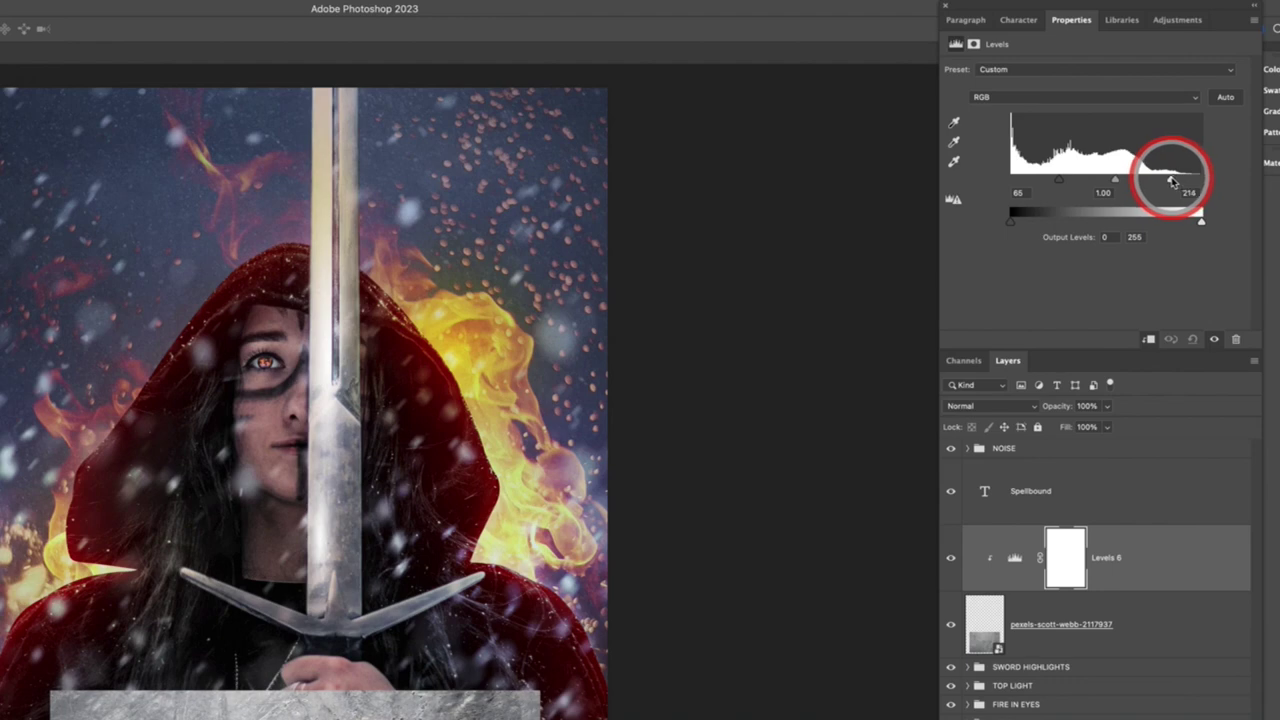
pyautogui.moveTo(1171, 181); pyautogui.dragTo(1169, 181)
pyautogui.click(951, 558)
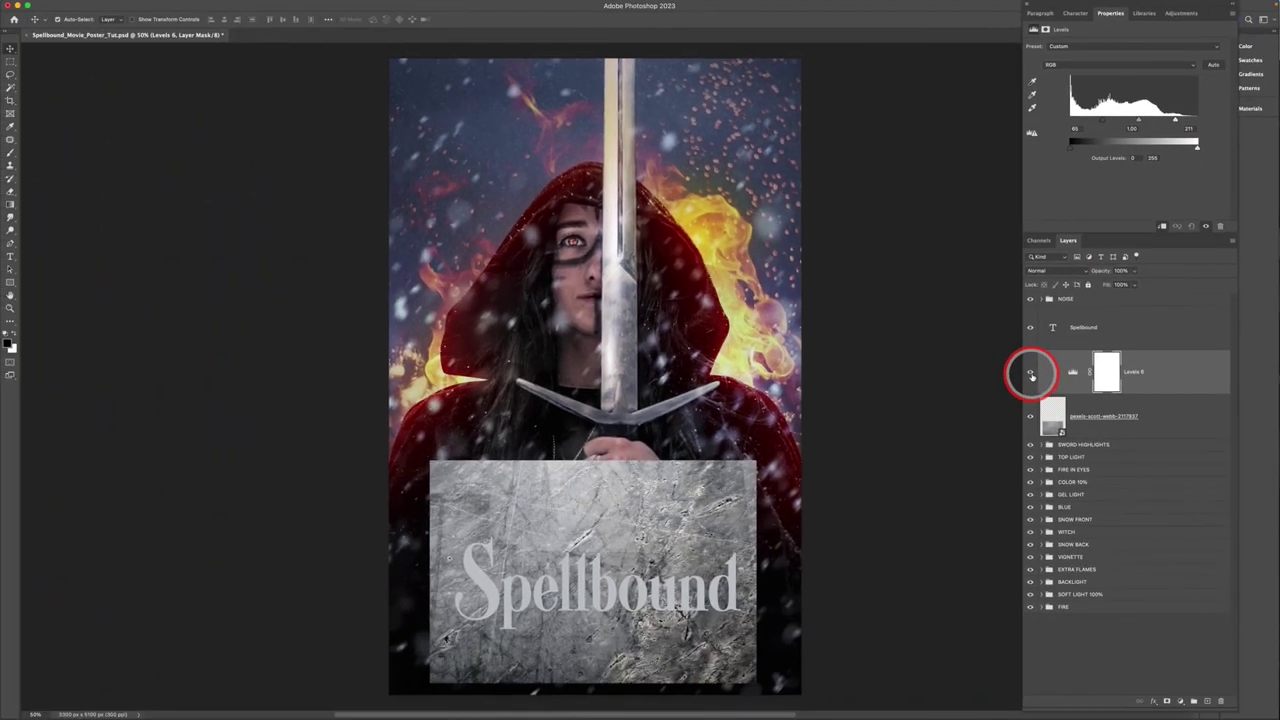
pyautogui.click(1032, 375)
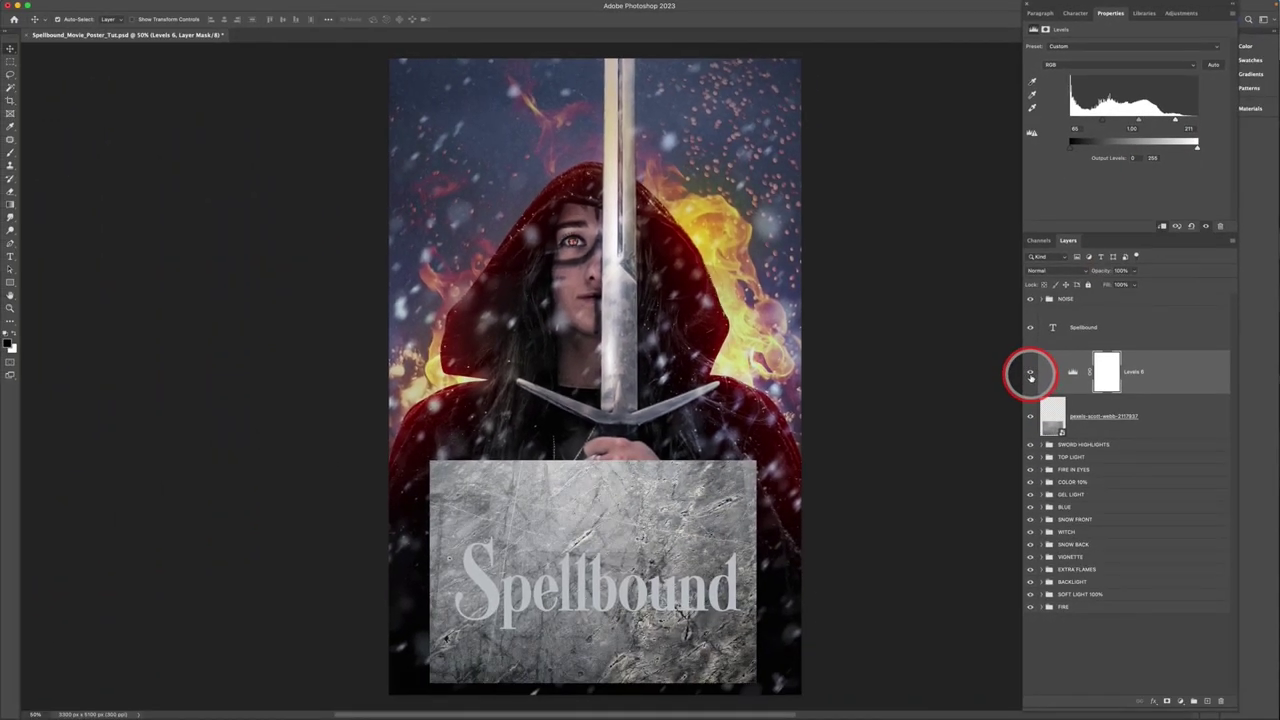
# Add a Black & White adjustment to the texture and move it above Levels 6
pyautogui.click(1181, 419)
pyautogui.click(1180, 701)
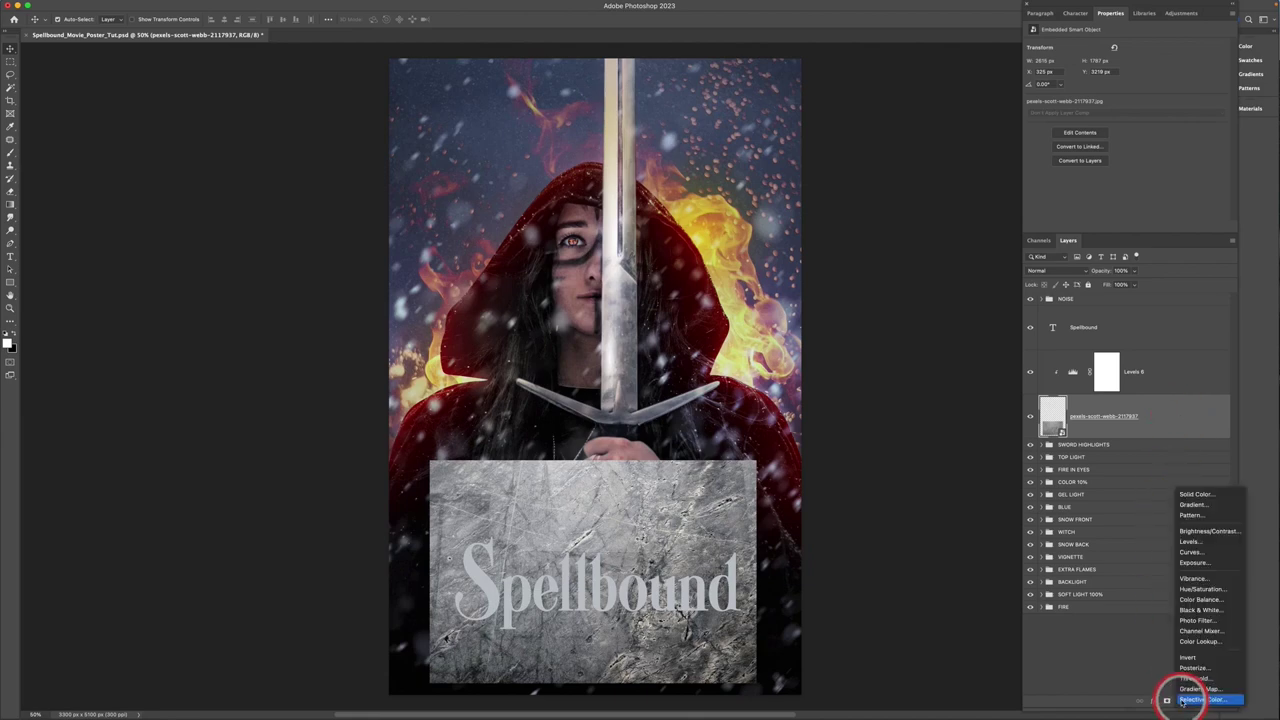
pyautogui.click(1196, 610)
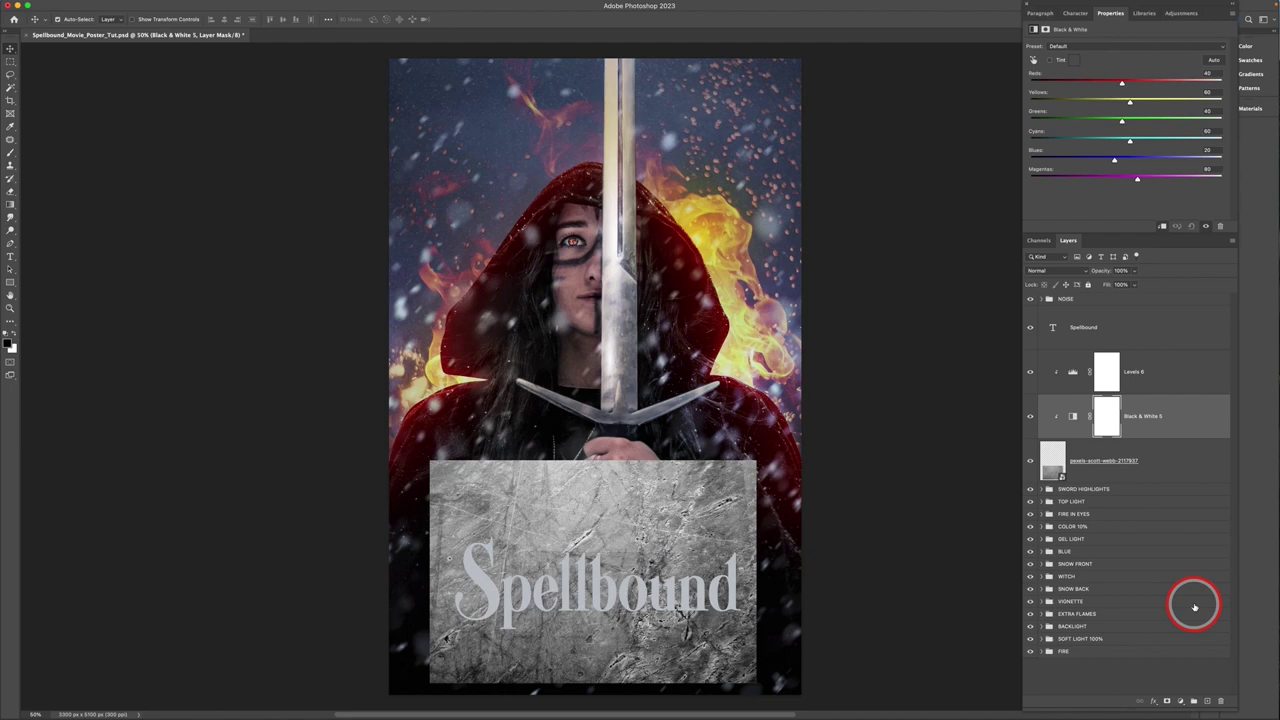
pyautogui.press('super+bracketright')
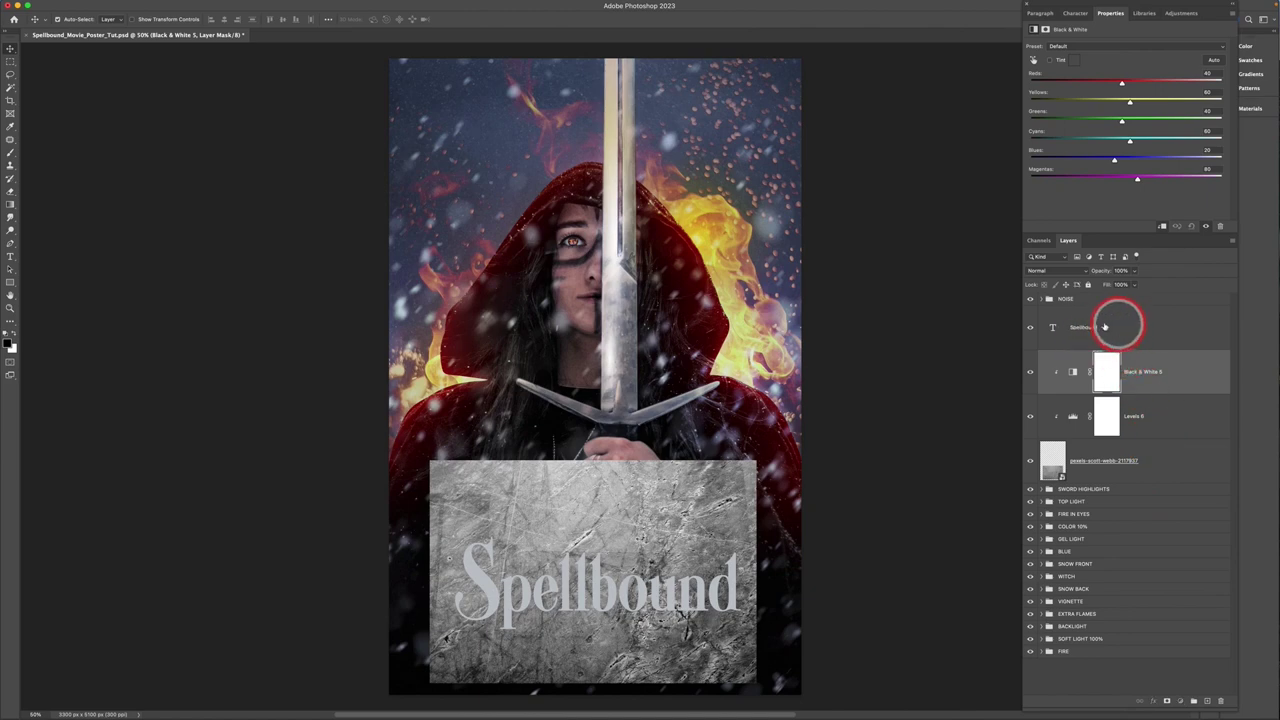
pyautogui.click(1125, 330)
# Set Spellbound to Color blending, group it with the texture as TT, and add a mask
pyautogui.click(1063, 272)
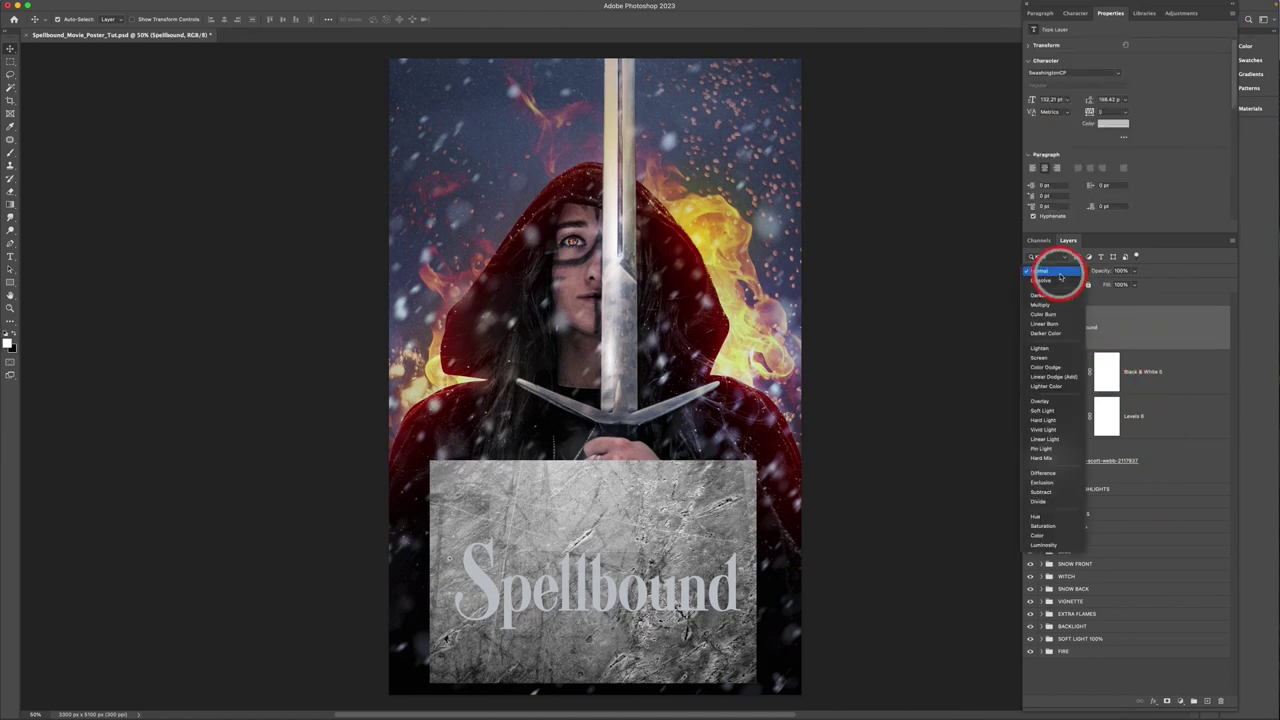
pyautogui.click(1048, 540)
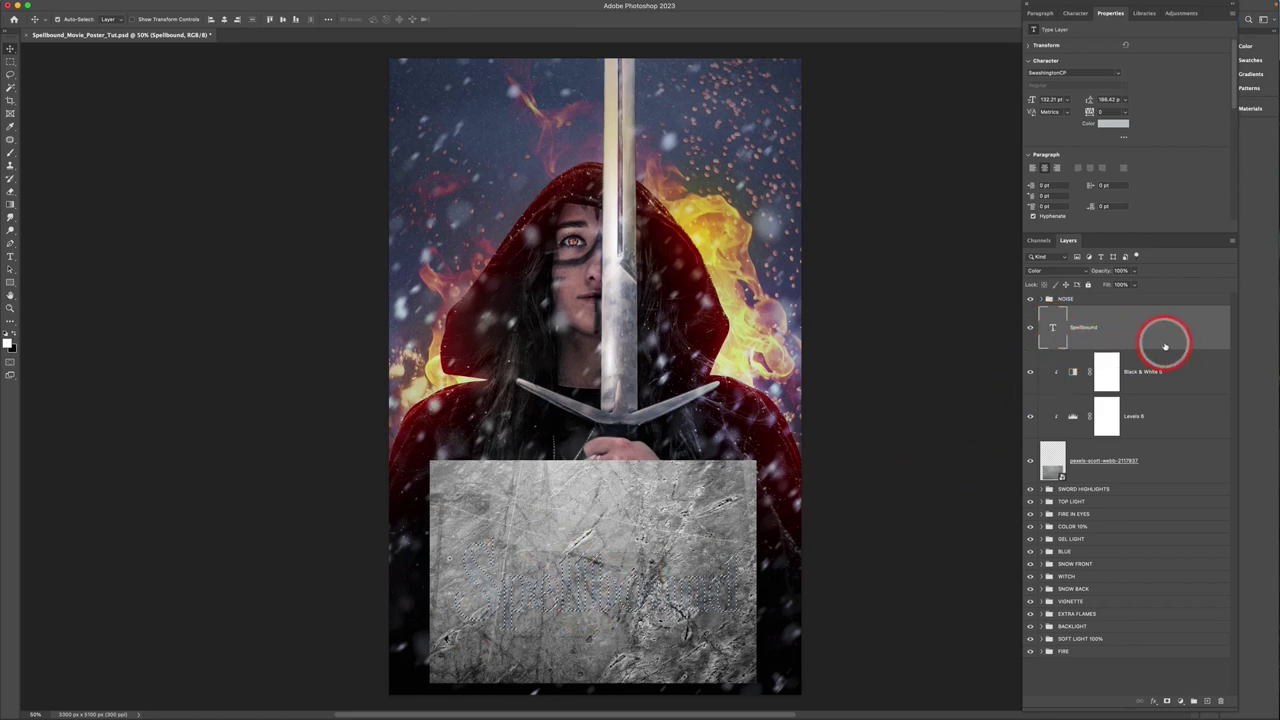
pyautogui.moveTo(1165, 346); pyautogui.dragTo(1103, 331)
pyautogui.keyDown('shift'); pyautogui.click(1184, 466); pyautogui.keyUp('shift')
pyautogui.press('super+g')
pyautogui.doubleClick(1068, 311)
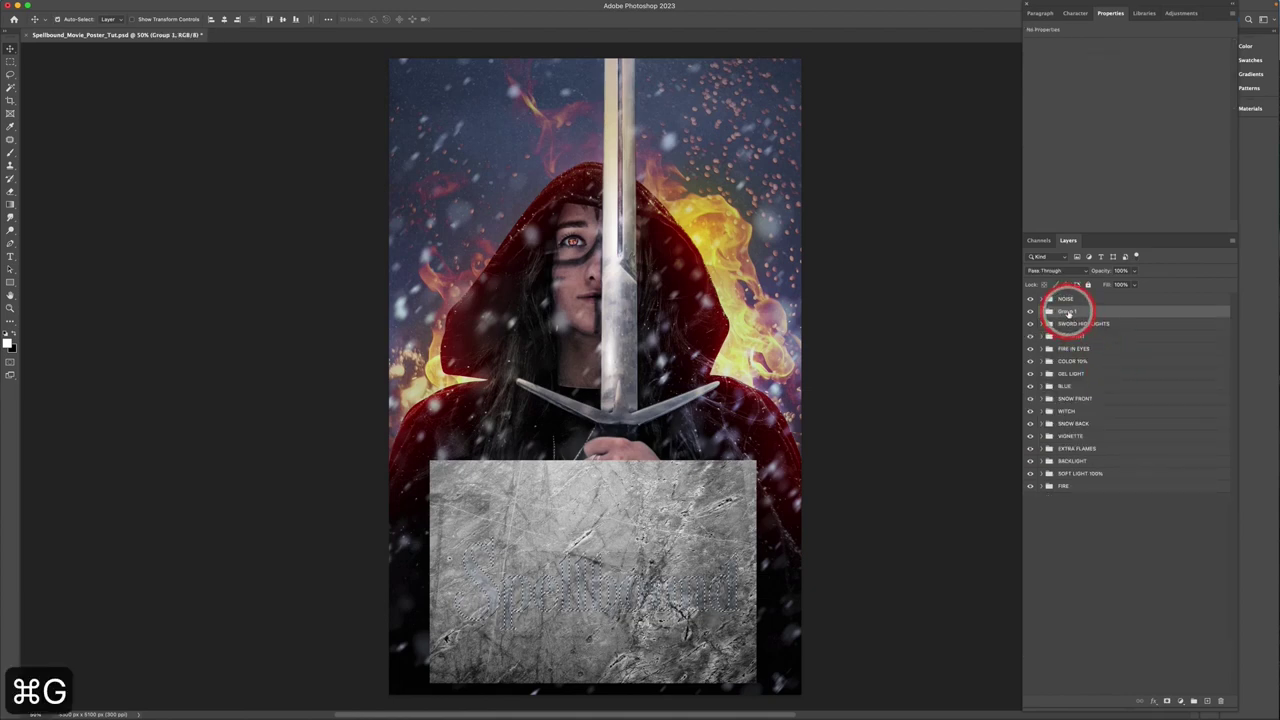
pyautogui.write('TT')
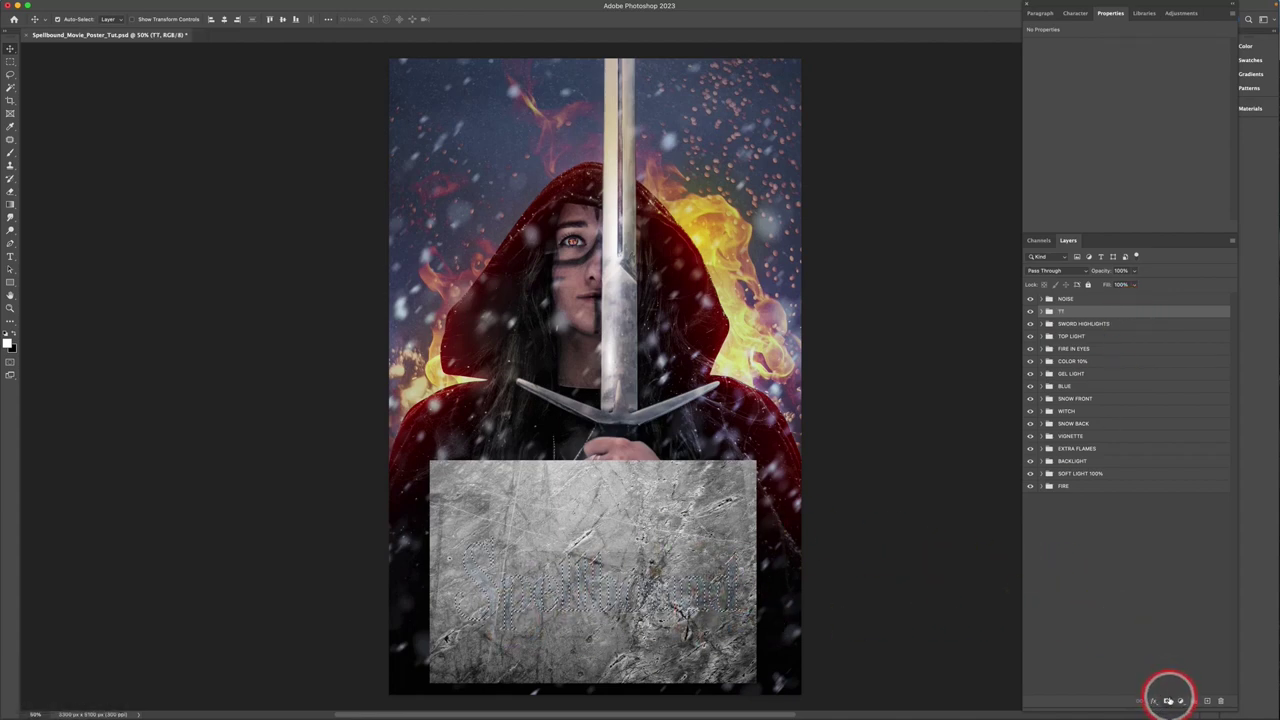
pyautogui.click(1167, 701)
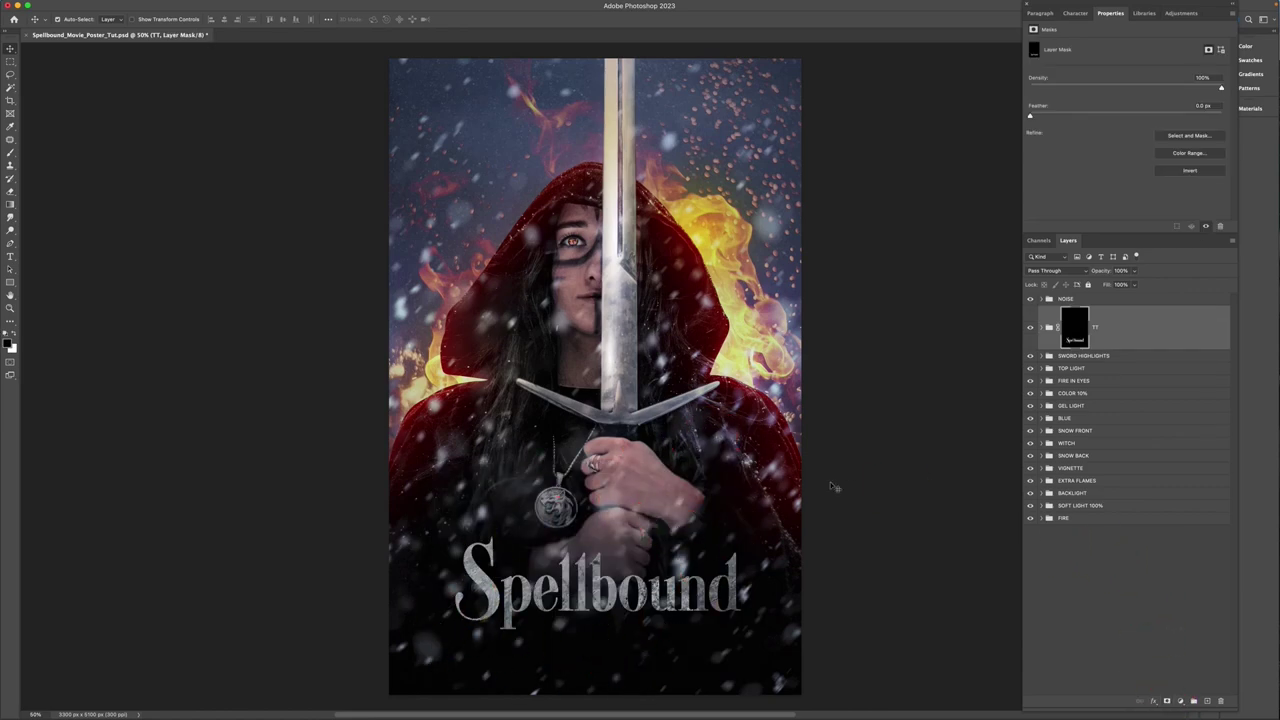
# Nudge, enlarge and rotate the texture photo about 3.20° inside TT
pyautogui.click(1044, 328)
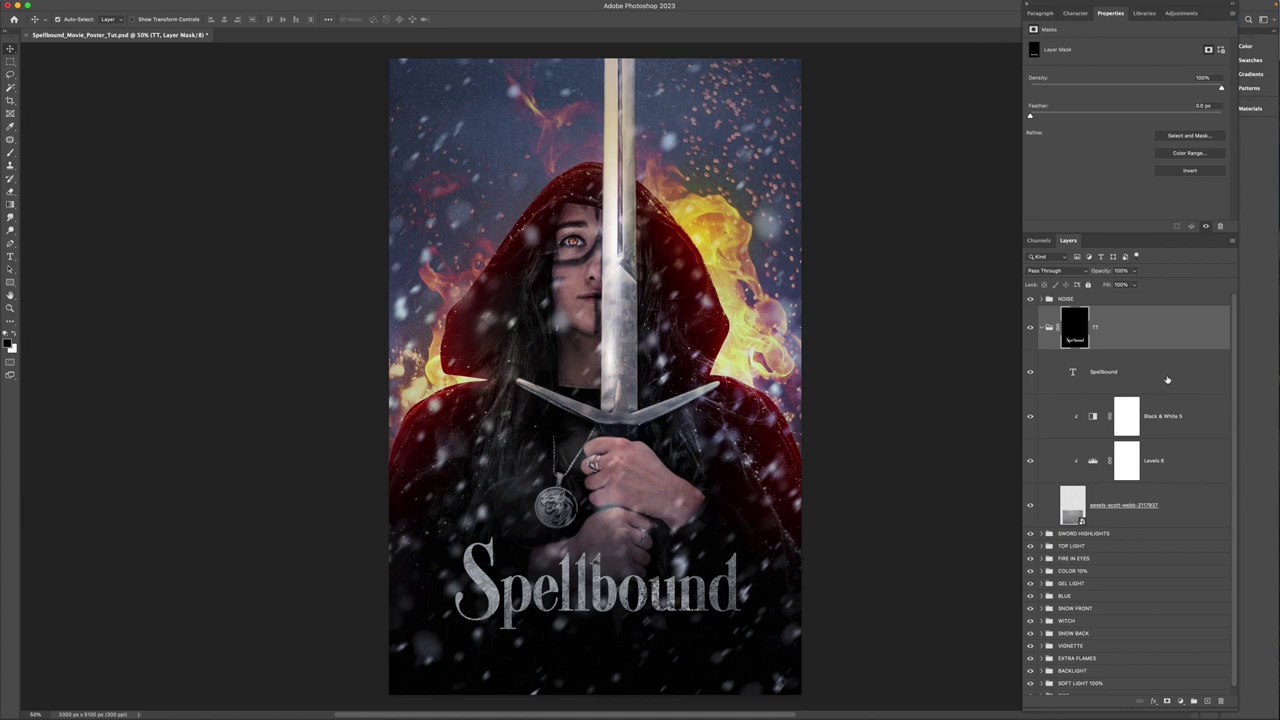
pyautogui.click(1134, 515)
pyautogui.press('v')
pyautogui.press('super+t')
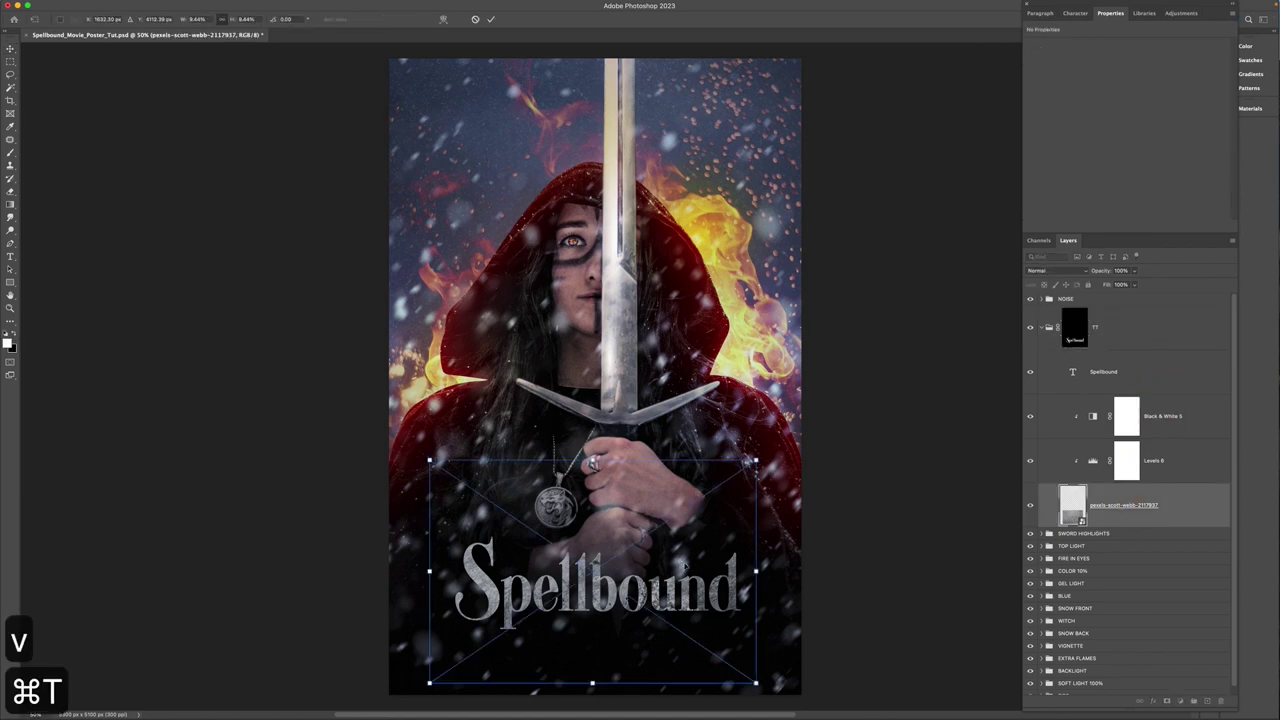
pyautogui.moveTo(685, 560); pyautogui.dragTo(684, 567)
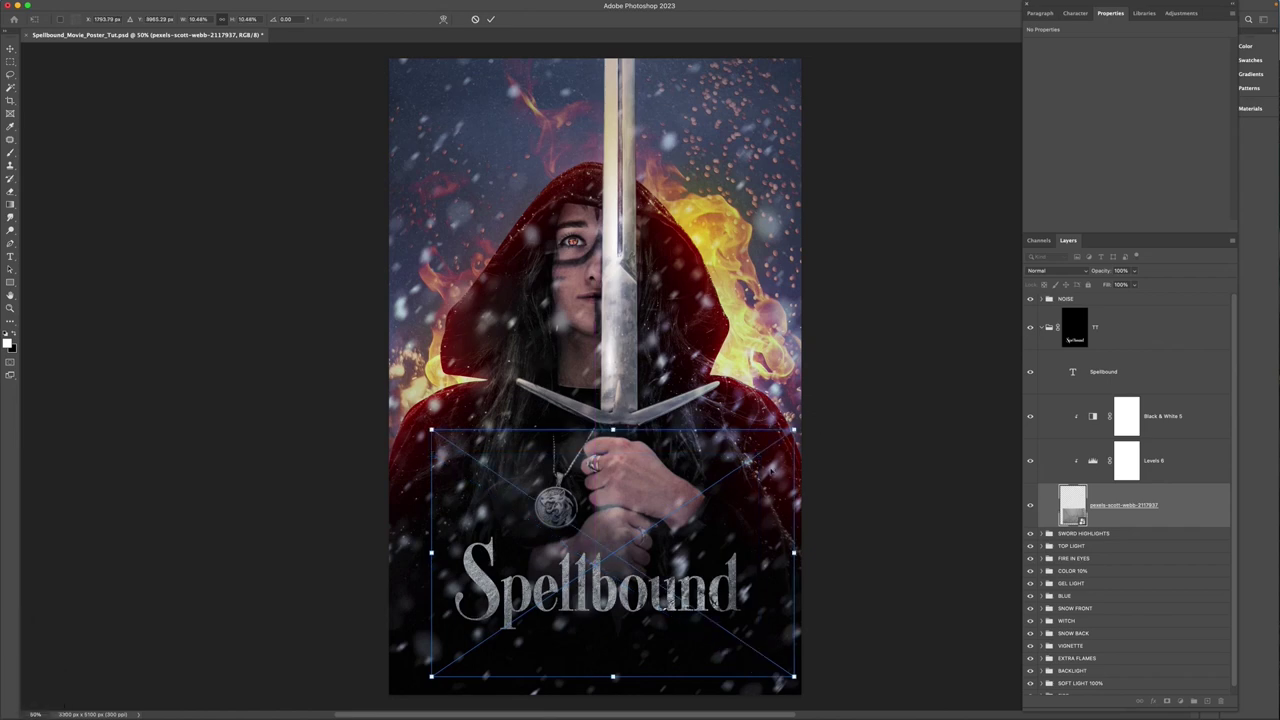
pyautogui.moveTo(754, 507); pyautogui.dragTo(752, 525)
pyautogui.moveTo(839, 484)
pyautogui.mouseDown()
pyautogui.moveTo(857, 477)
pyautogui.moveTo(836, 497)
pyautogui.mouseUp()
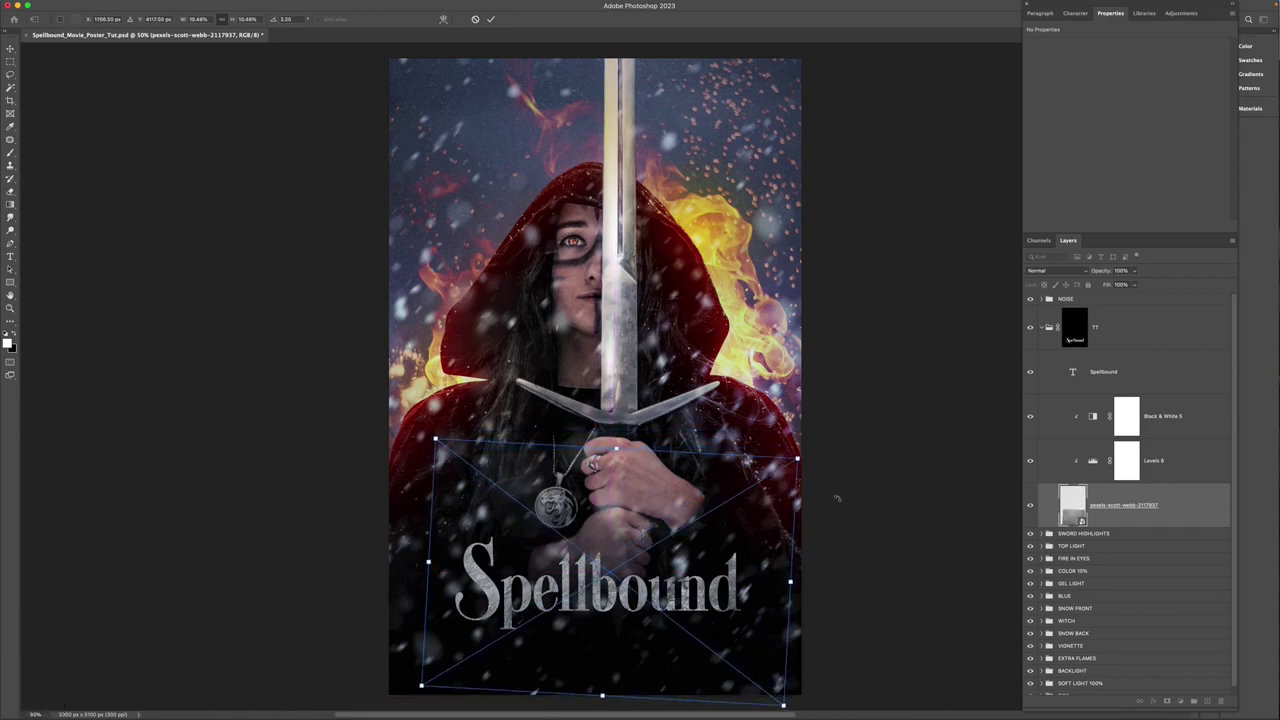
pyautogui.press('Return')
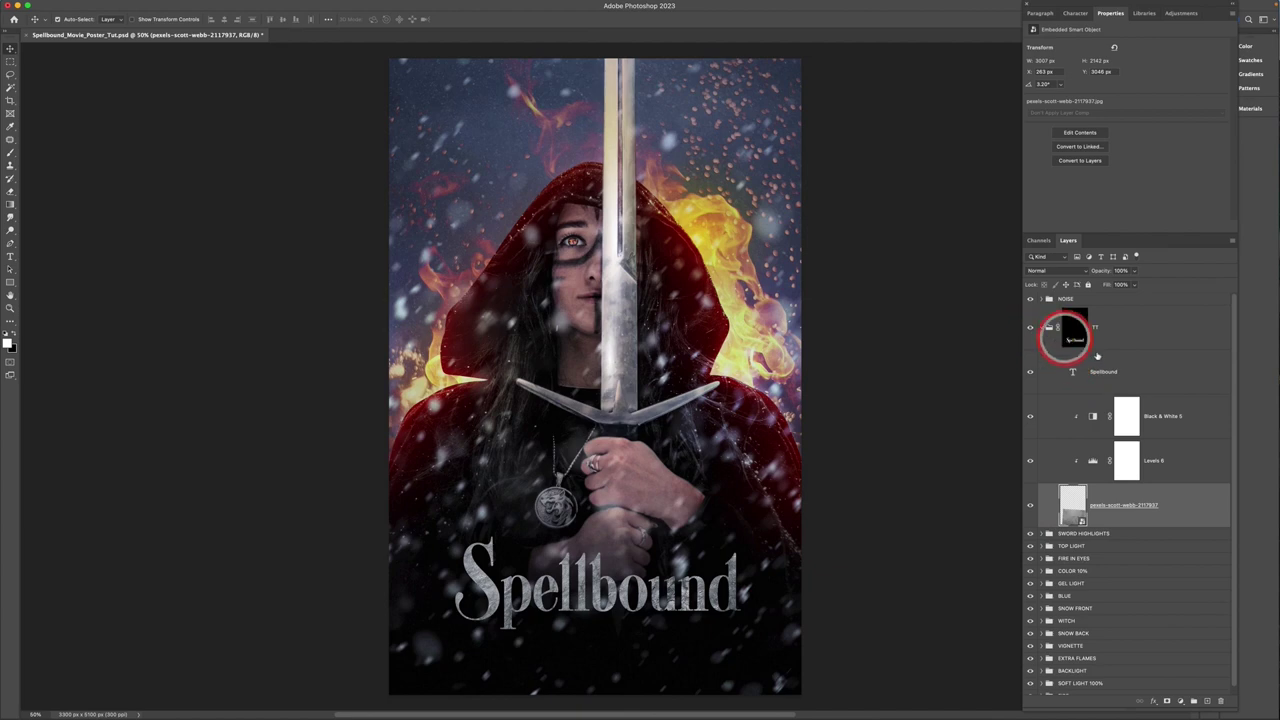
pyautogui.click(1160, 373)
pyautogui.click(1100, 373)
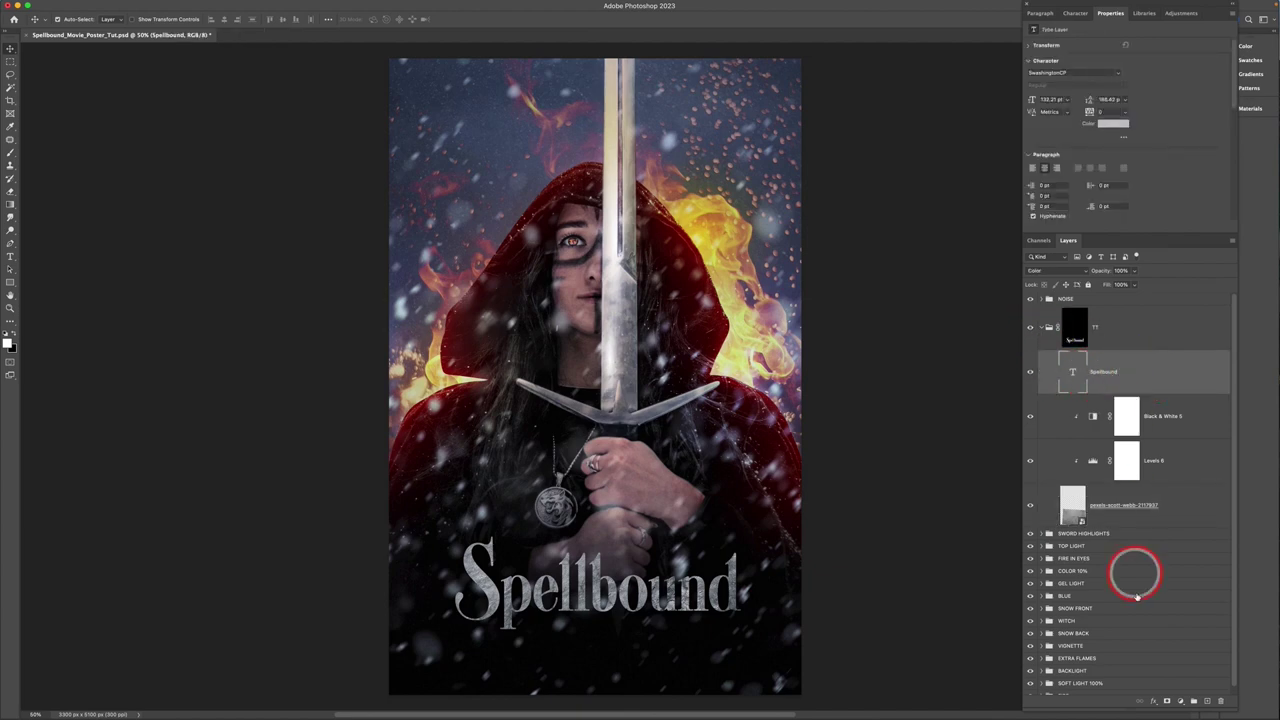
# Add a new layer and paint soft light shading beneath and around the Spellbound title
pyautogui.click(1207, 700)
pyautogui.press('b')
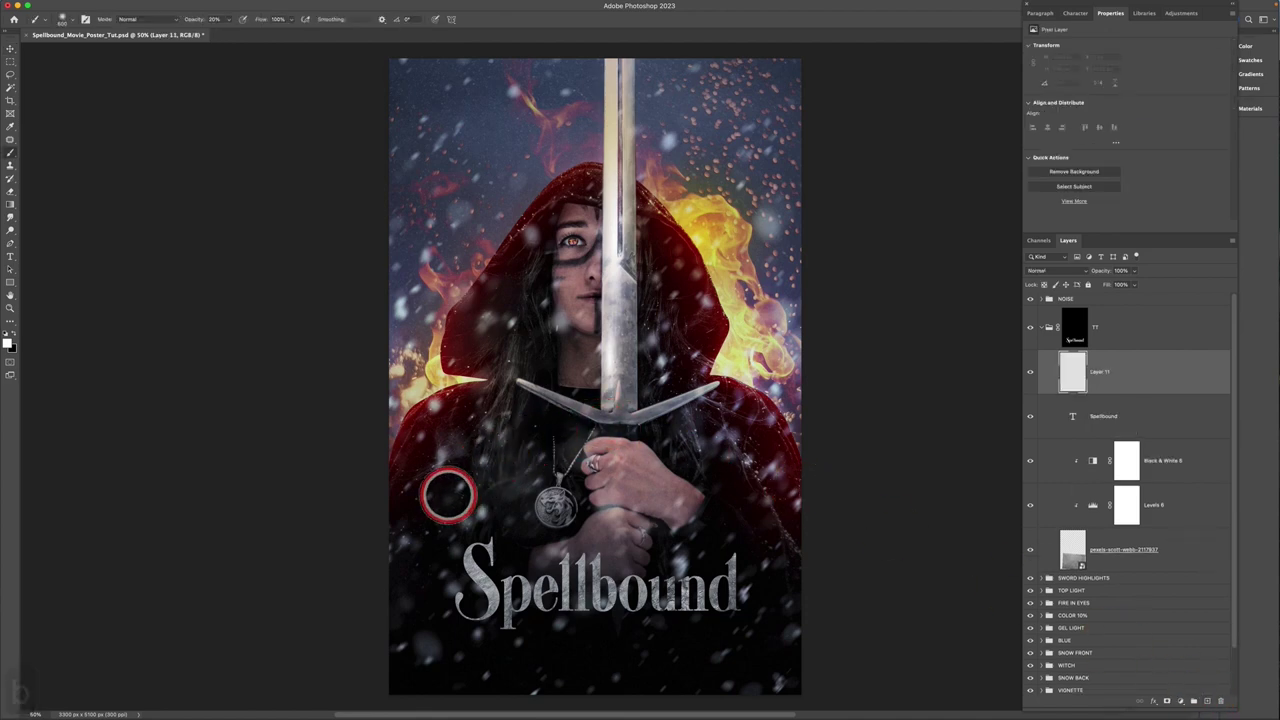
pyautogui.press(']')
pyautogui.press(']')
pyautogui.press('x')
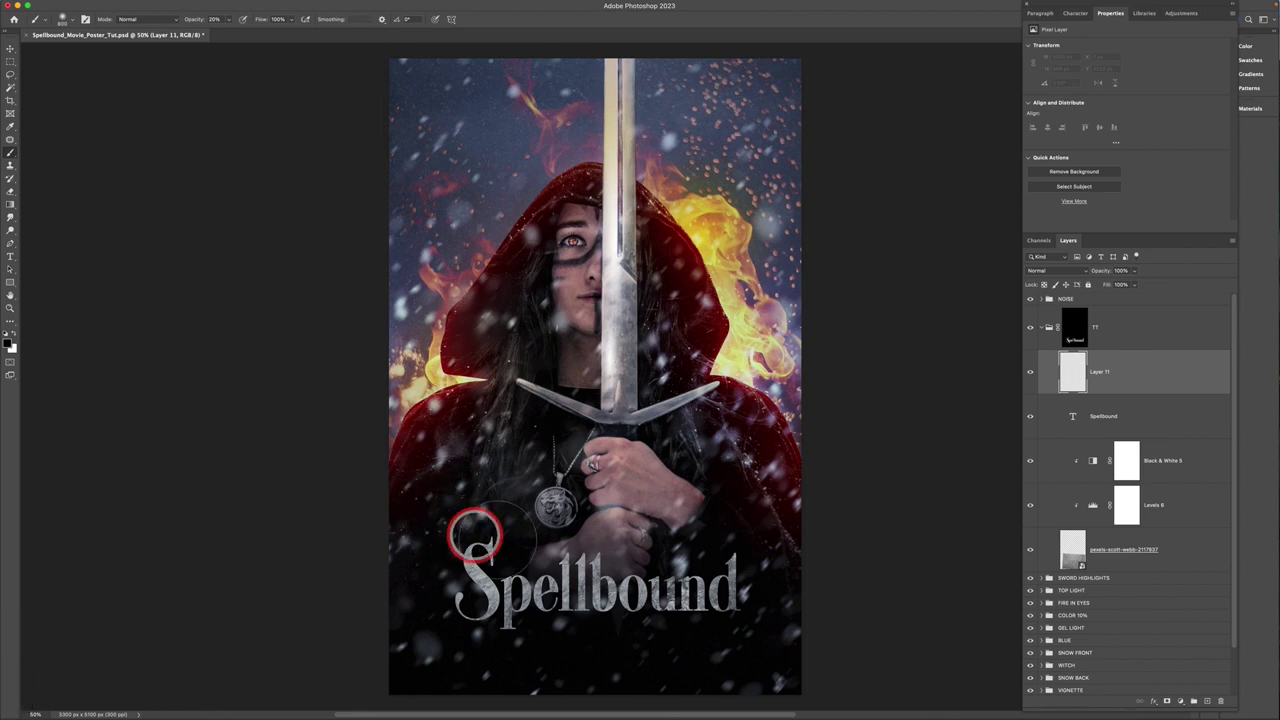
pyautogui.moveTo(486, 593)
pyautogui.mouseDown()
pyautogui.moveTo(483, 543)
pyautogui.moveTo(474, 530)
pyautogui.moveTo(462, 548)
pyautogui.moveTo(449, 534)
pyautogui.moveTo(486, 580)
pyautogui.mouseUp()
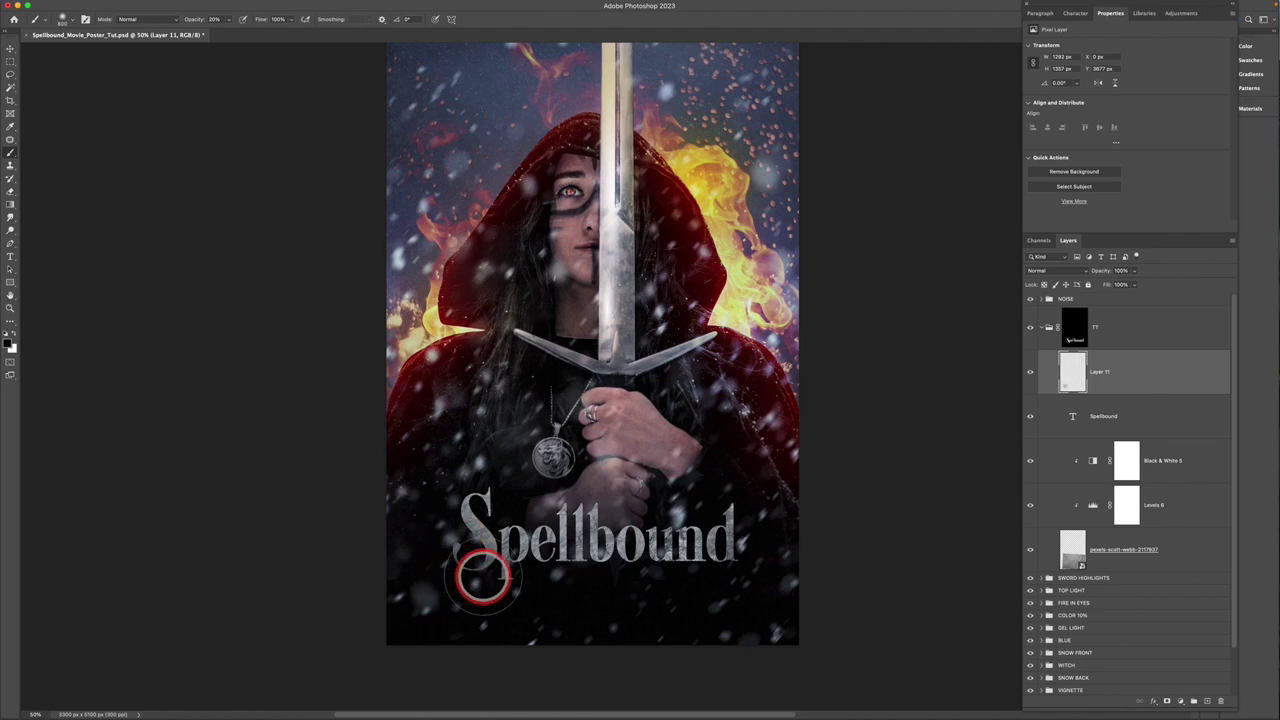
pyautogui.moveTo(563, 587)
pyautogui.mouseDown()
pyautogui.moveTo(751, 563)
pyautogui.moveTo(759, 534)
pyautogui.moveTo(746, 588)
pyautogui.moveTo(593, 594)
pyautogui.moveTo(574, 613)
pyautogui.moveTo(564, 589)
pyautogui.moveTo(534, 587)
pyautogui.moveTo(575, 620)
pyautogui.moveTo(518, 586)
pyautogui.moveTo(495, 609)
pyautogui.moveTo(434, 569)
pyautogui.mouseUp()
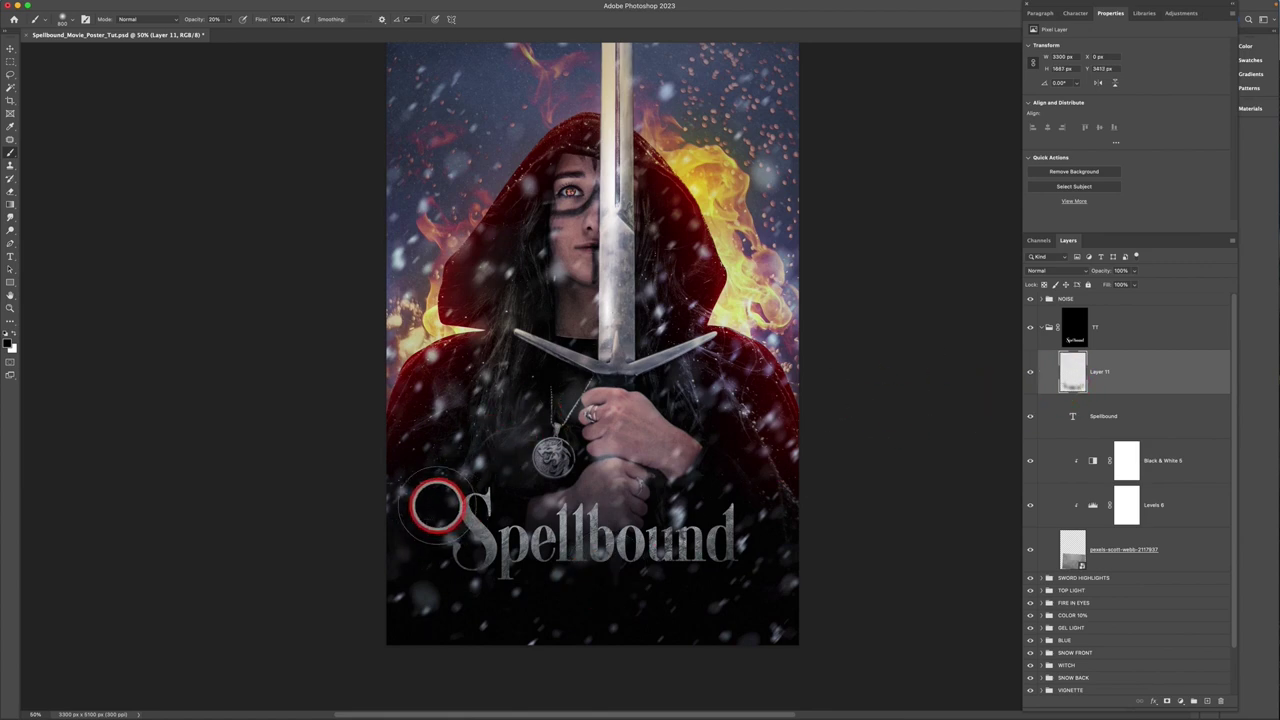
pyautogui.moveTo(423, 534)
pyautogui.mouseDown()
pyautogui.moveTo(532, 582)
pyautogui.moveTo(761, 549)
pyautogui.moveTo(771, 514)
pyautogui.mouseUp()
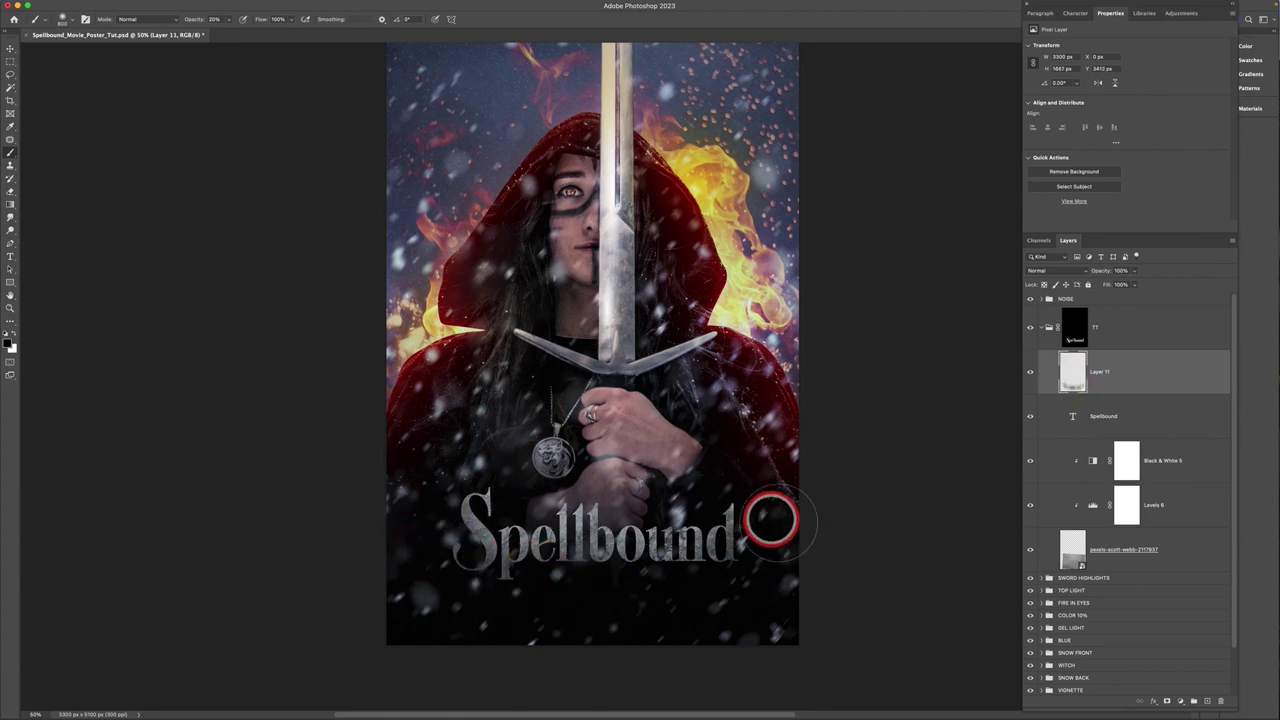
# Mask the shading layer and hide the shading over the middle letters with a smaller brush
pyautogui.click(1166, 700)
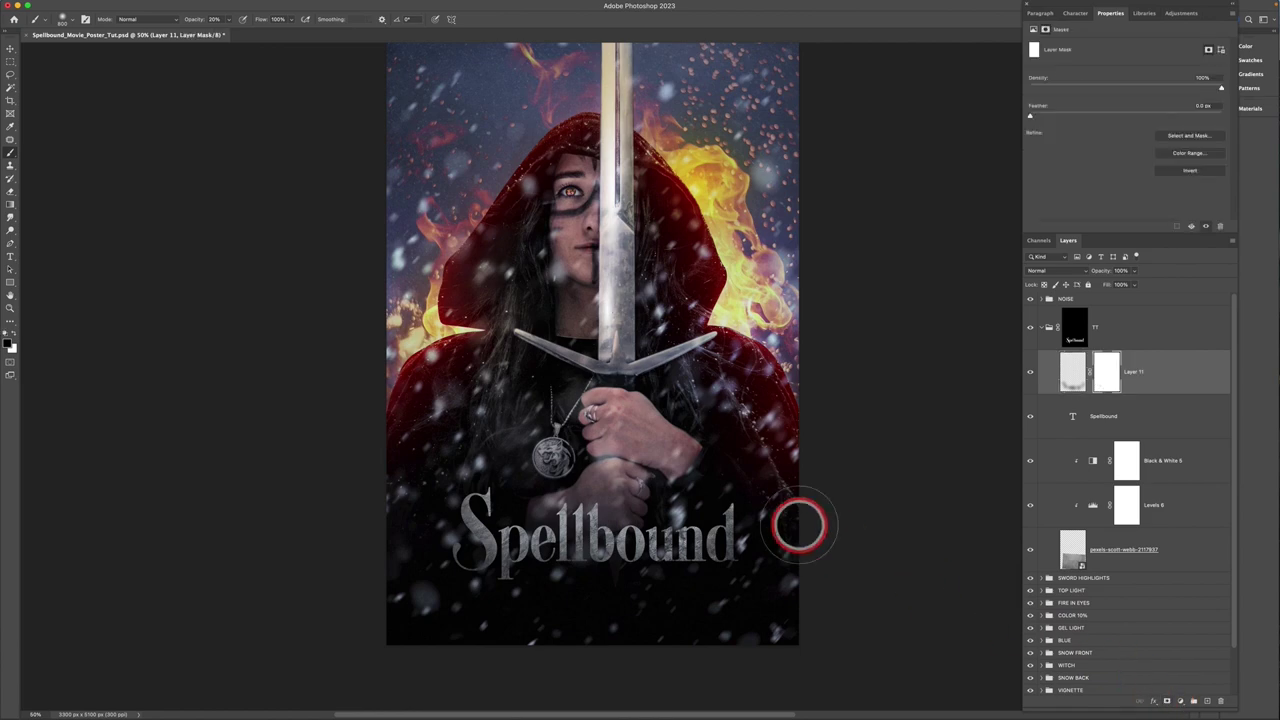
pyautogui.press('b')
pyautogui.press('[')
pyautogui.press('[')
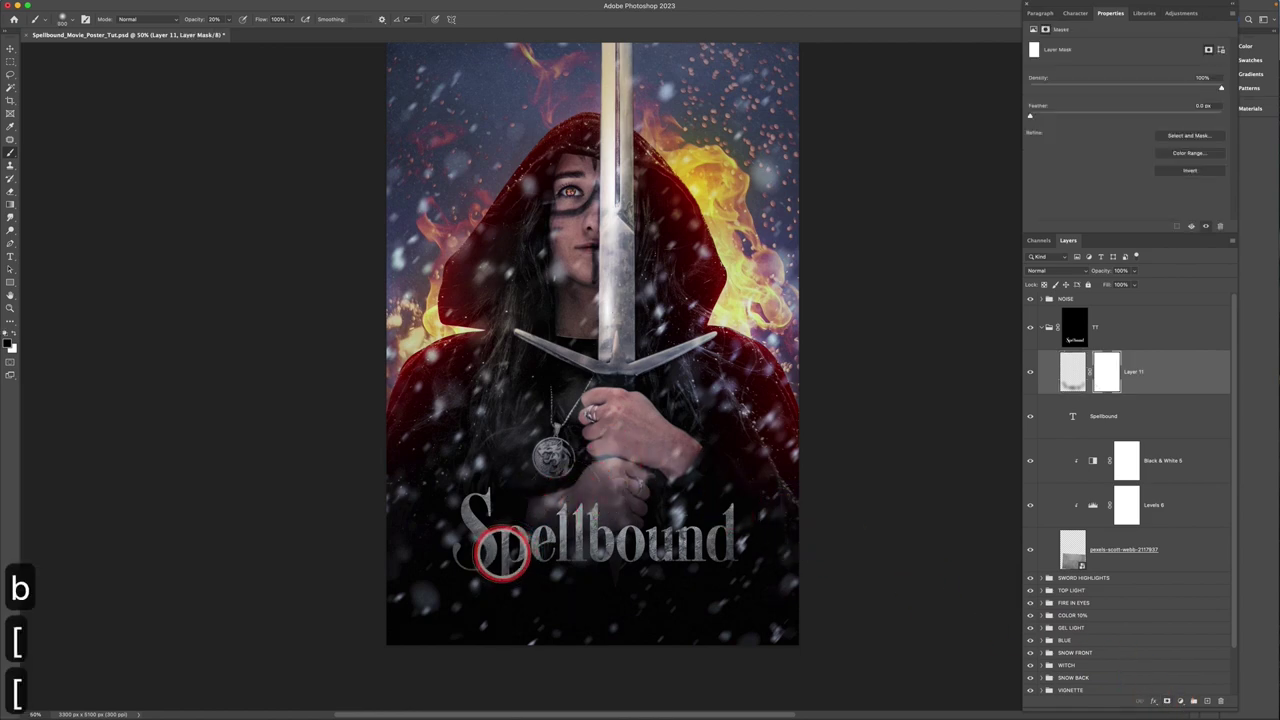
pyautogui.press('[')
pyautogui.moveTo(571, 510)
pyautogui.mouseDown()
pyautogui.moveTo(646, 461)
pyautogui.moveTo(561, 544)
pyautogui.moveTo(639, 512)
pyautogui.moveTo(688, 512)
pyautogui.moveTo(672, 538)
pyautogui.moveTo(724, 528)
pyautogui.mouseUp()
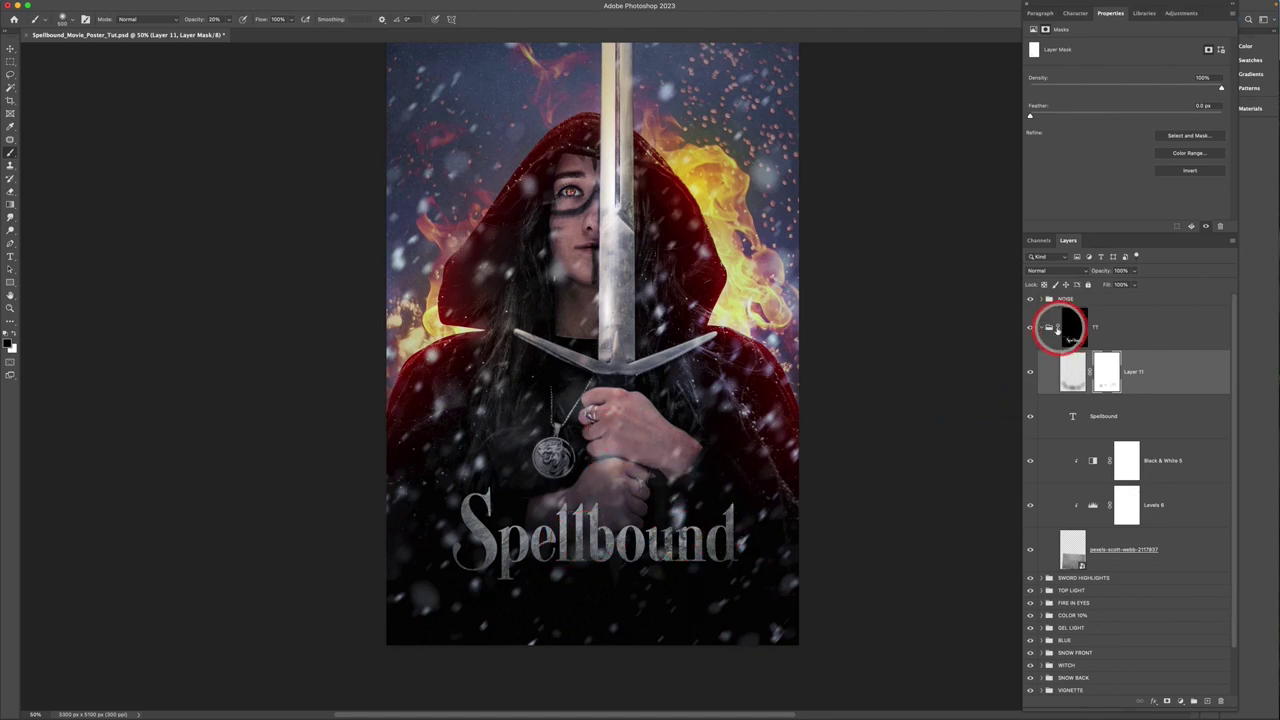
# Collapse TT, expand WITCH and delete the SHADOWS layer's mask
pyautogui.click(1046, 328)
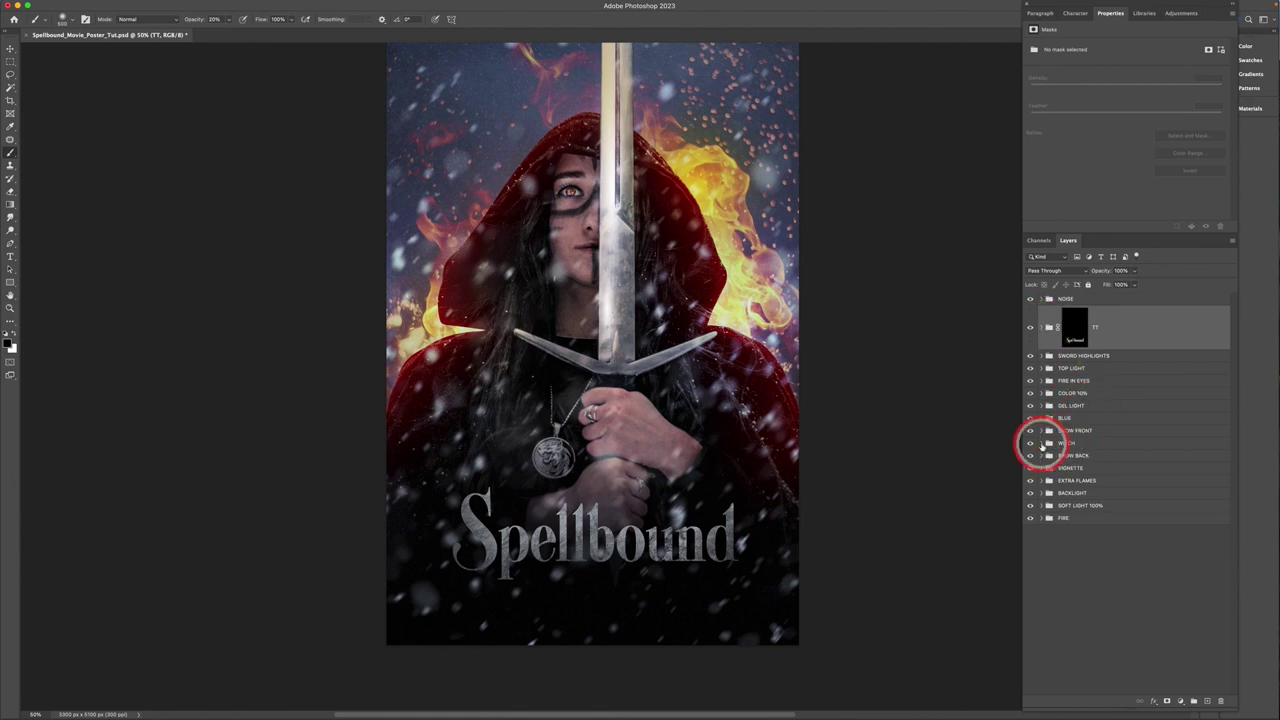
pyautogui.click(1045, 443)
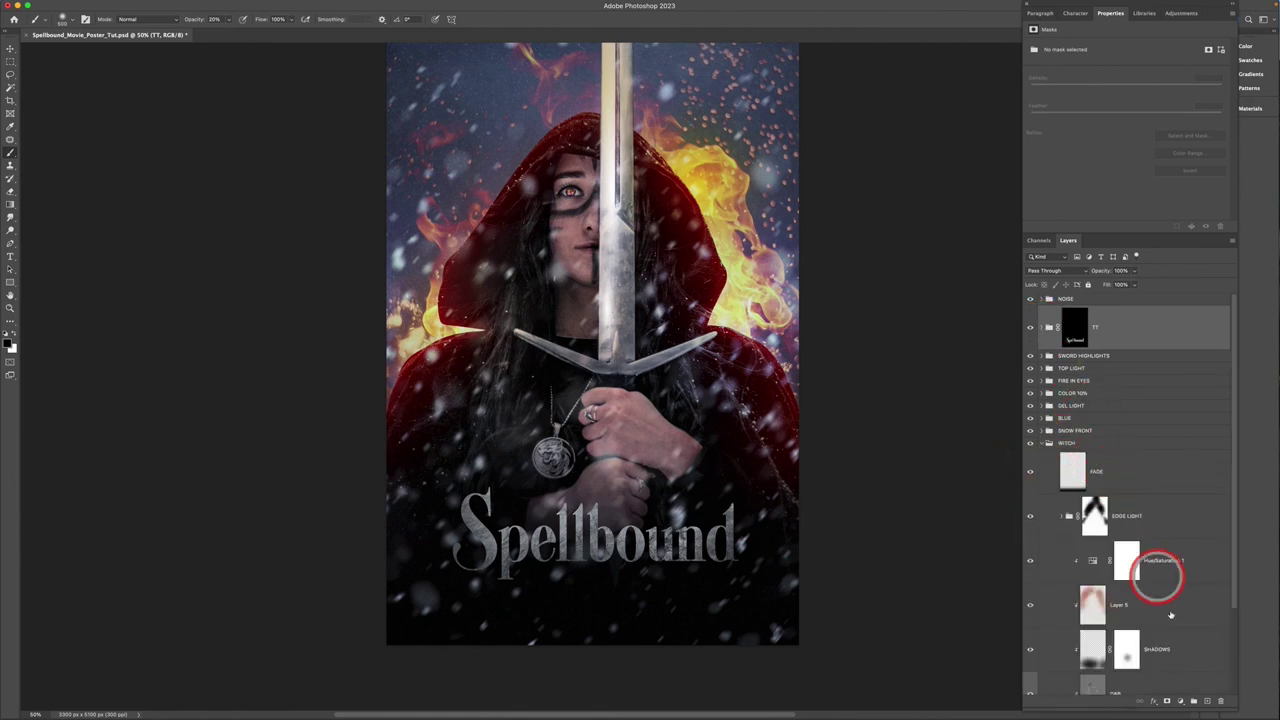
pyautogui.click(1110, 650)
pyautogui.click(1091, 655)
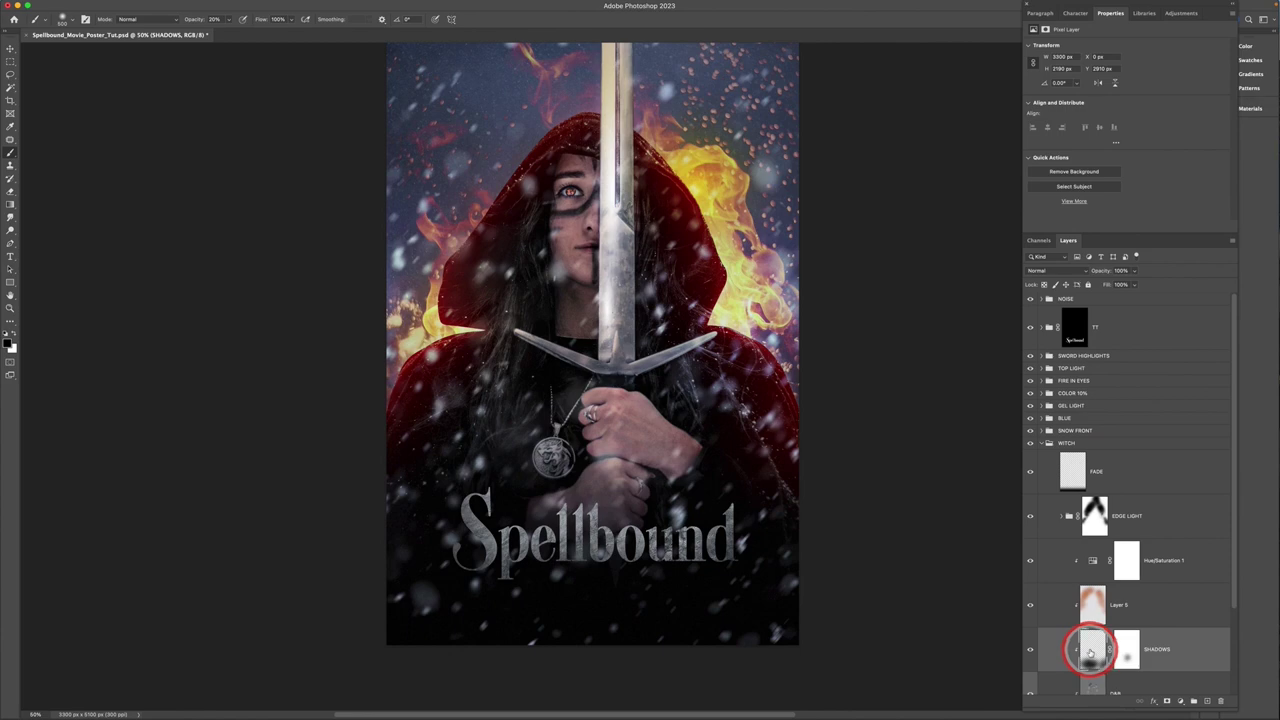
pyautogui.click(1122, 648)
pyautogui.rightClick(1122, 648)
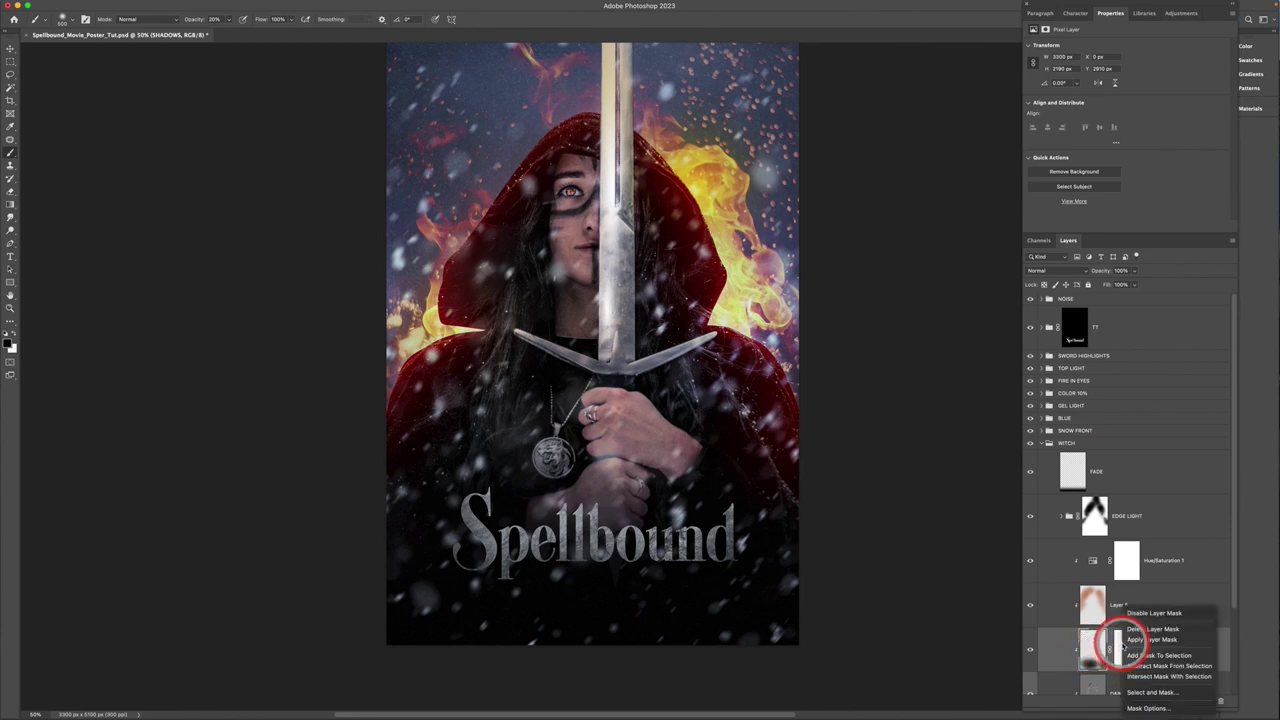
pyautogui.click(1097, 652)
pyautogui.press('b')
pyautogui.moveTo(745, 570)
pyautogui.mouseDown()
pyautogui.moveTo(542, 535)
pyautogui.moveTo(536, 523)
pyautogui.moveTo(645, 515)
pyautogui.moveTo(618, 500)
pyautogui.moveTo(520, 503)
pyautogui.moveTo(600, 533)
pyautogui.moveTo(630, 528)
pyautogui.moveTo(535, 482)
pyautogui.moveTo(576, 680)
pyautogui.moveTo(650, 505)
pyautogui.moveTo(714, 568)
pyautogui.moveTo(986, 517)
pyautogui.moveTo(1029, 529)
pyautogui.moveTo(1043, 400)
pyautogui.moveTo(1051, 443)
pyautogui.mouseUp()
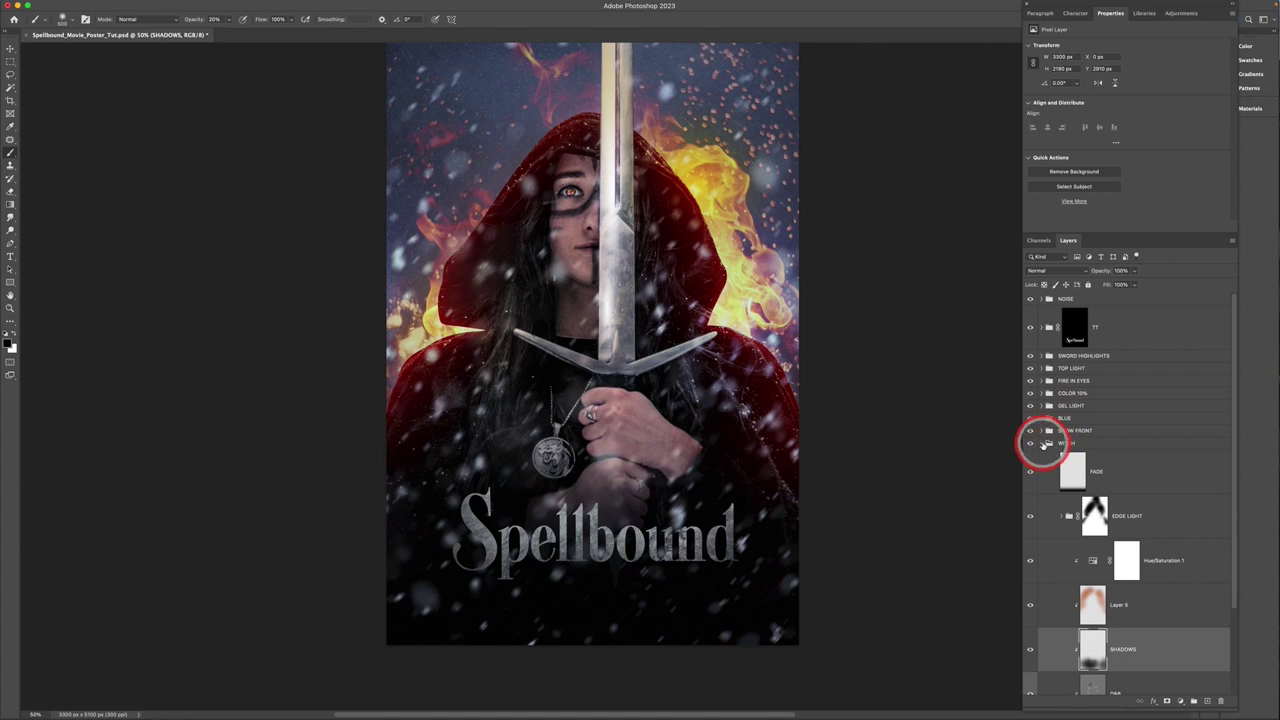
# Collapse WITCH and add a new empty layer above the TT group
pyautogui.click(1043, 444)
pyautogui.press('v')
pyautogui.scroll(1, 1117, 383)
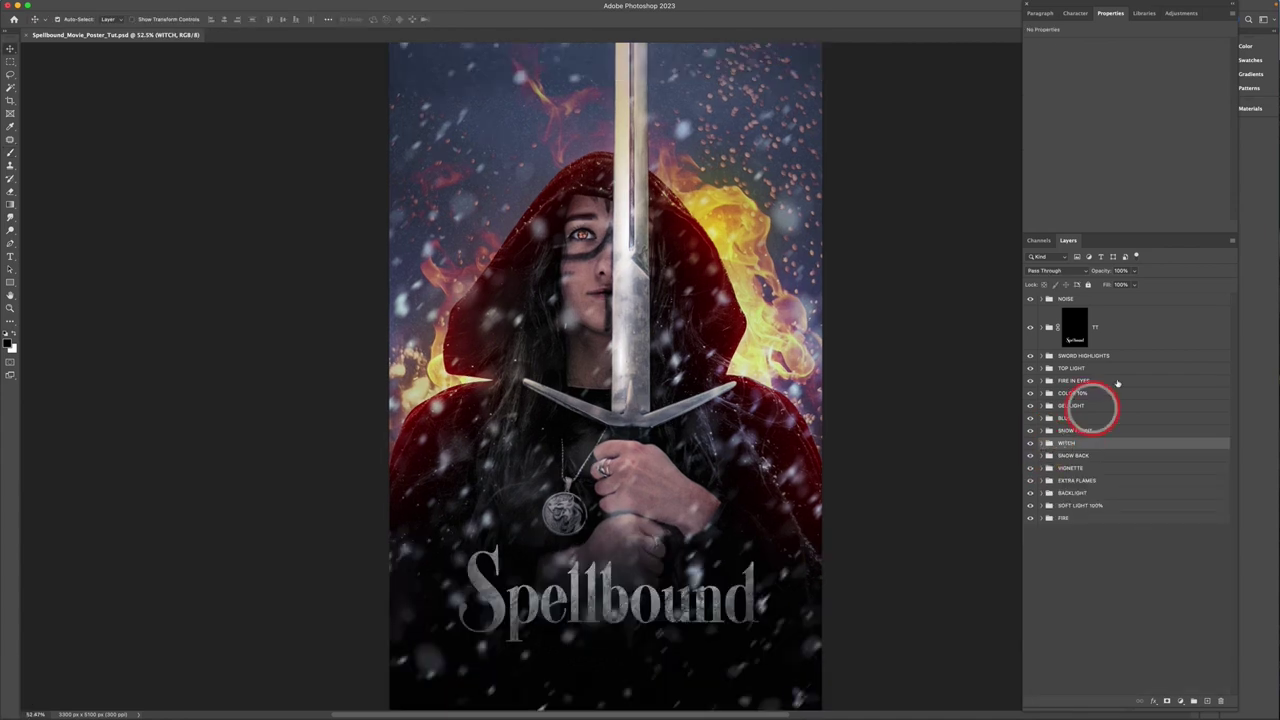
pyautogui.click(1142, 327)
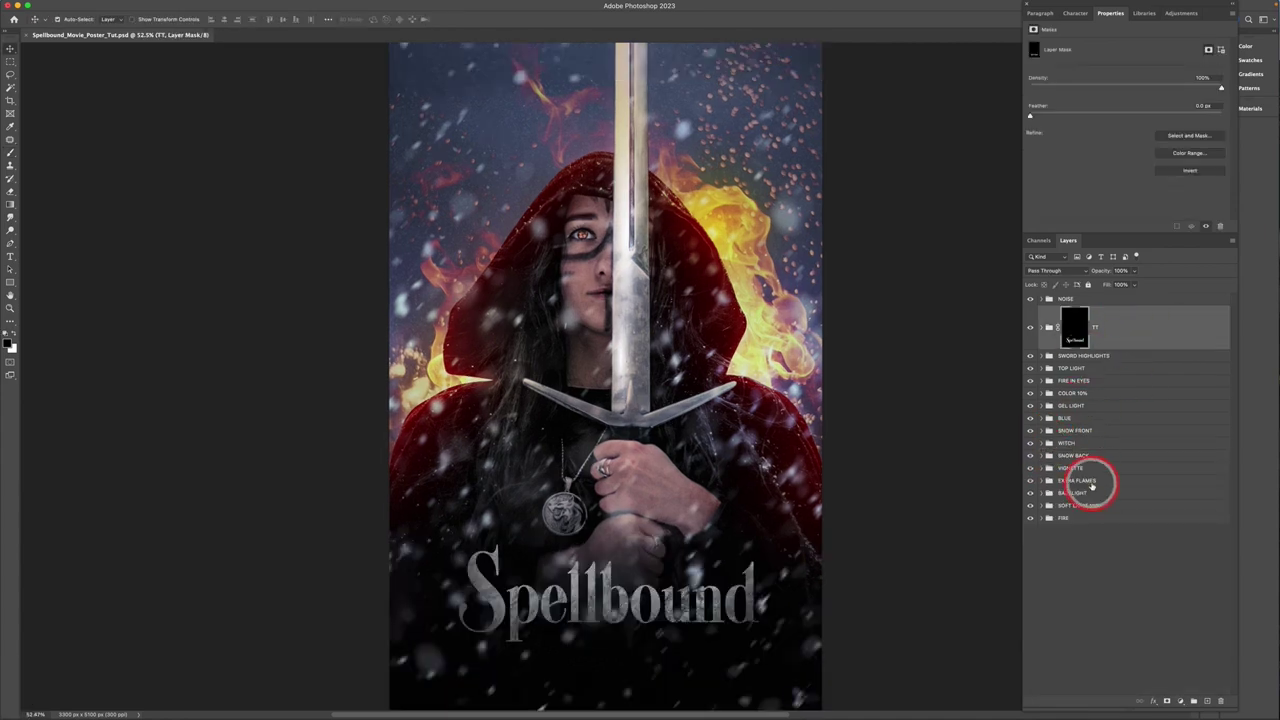
pyautogui.click(1206, 699)
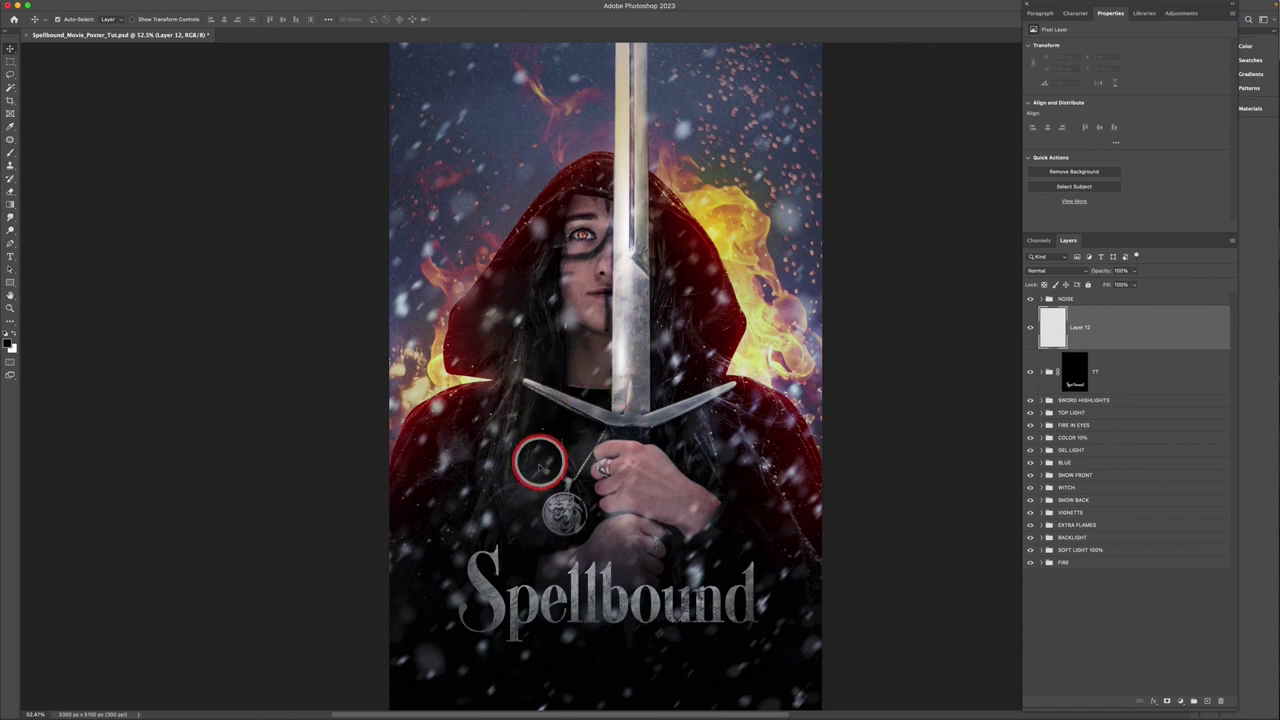
# Commit the Spellbound title edit and collapse the expanded title group
pyautogui.press('t')
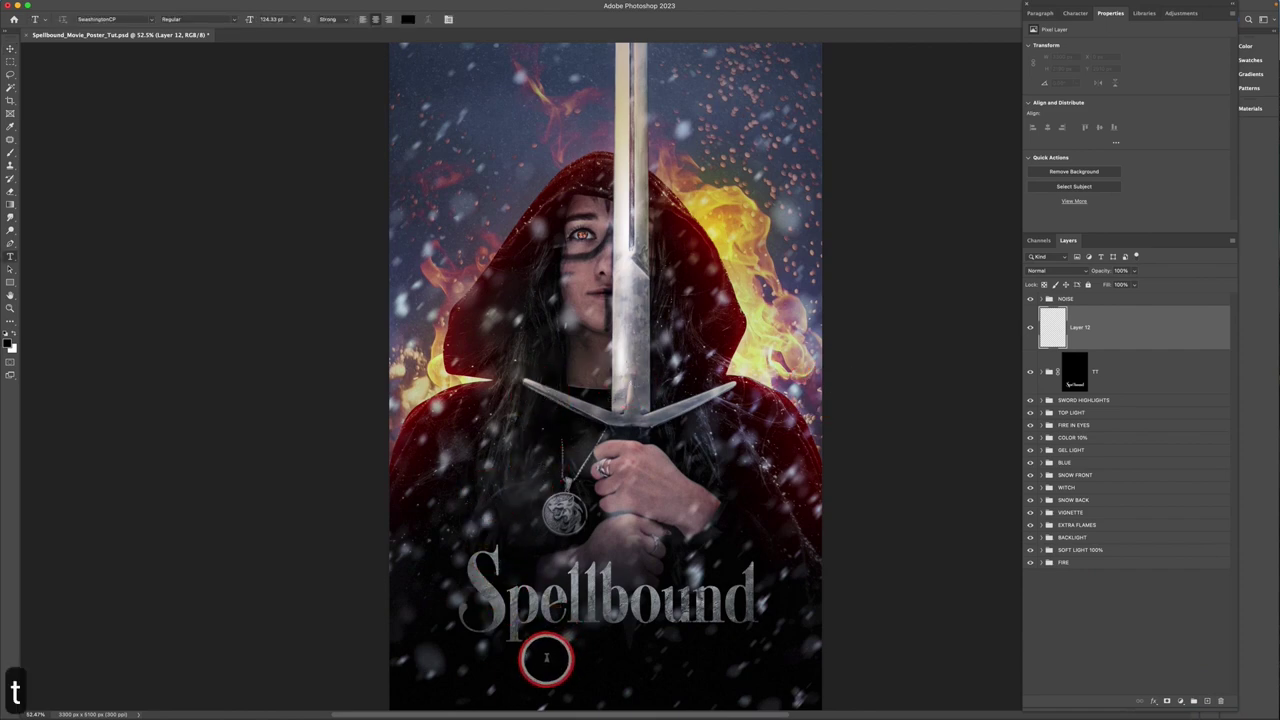
pyautogui.click(546, 658)
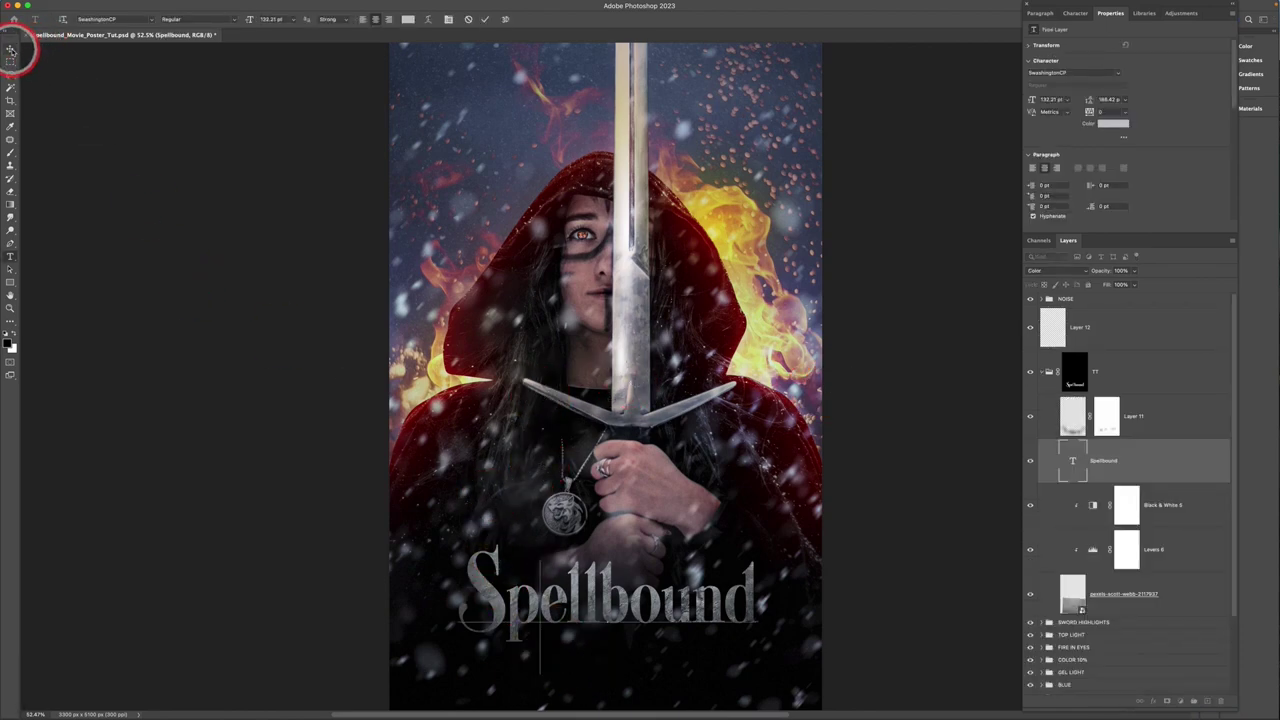
pyautogui.click(11, 49)
pyautogui.click(1041, 371)
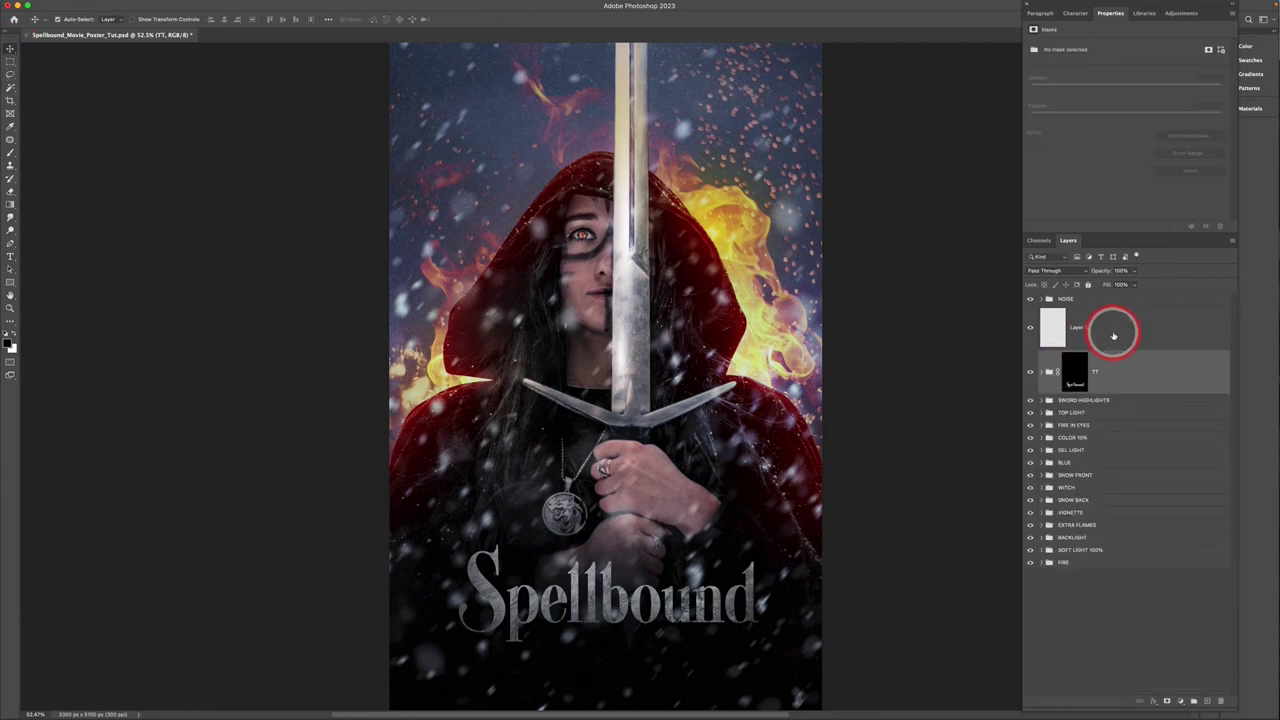
# Add a placeholder text layer above Layer 12 in Avenir Black, shrunk to 67 pt
pyautogui.click(1113, 335)
pyautogui.press('t')
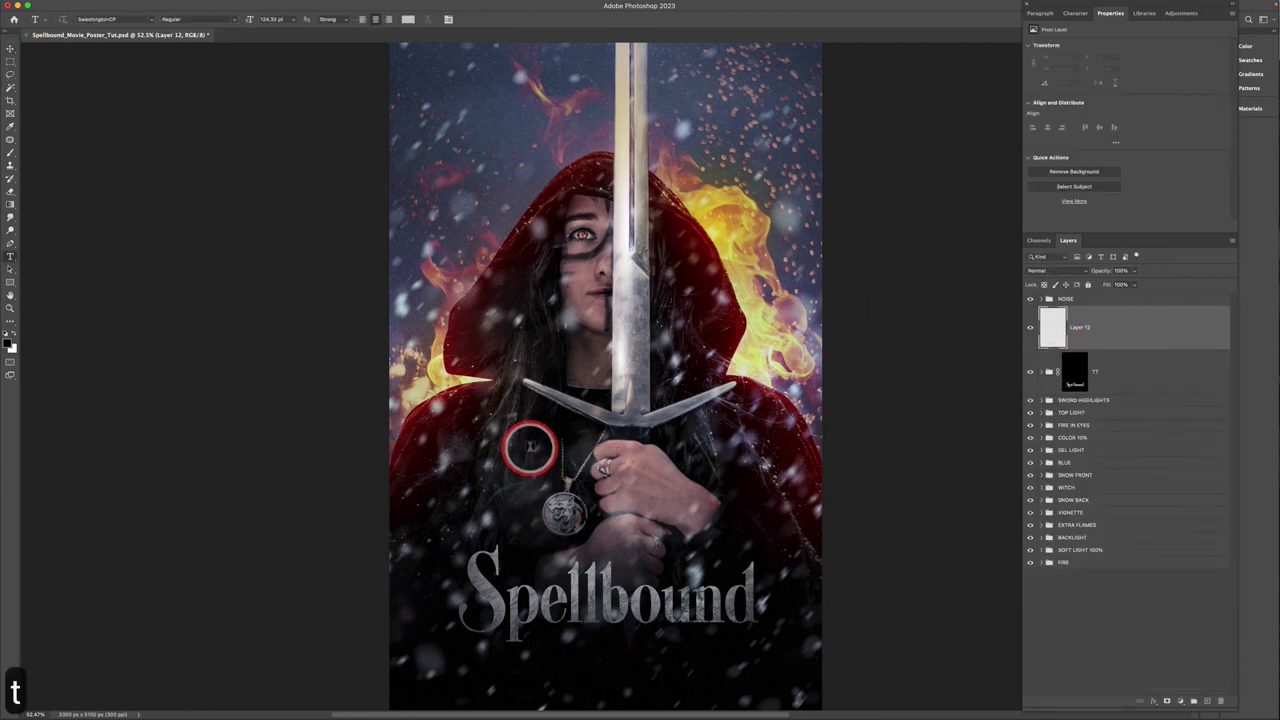
pyautogui.click(529, 449)
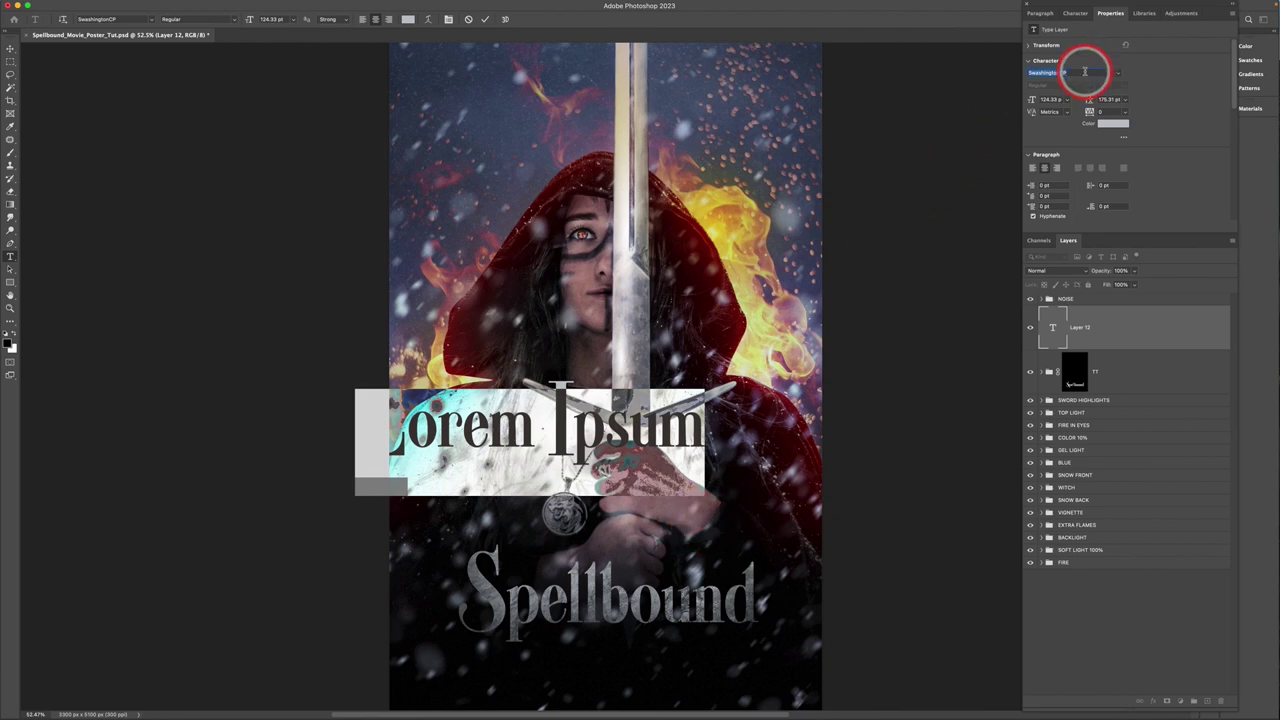
pyautogui.write('avenir')
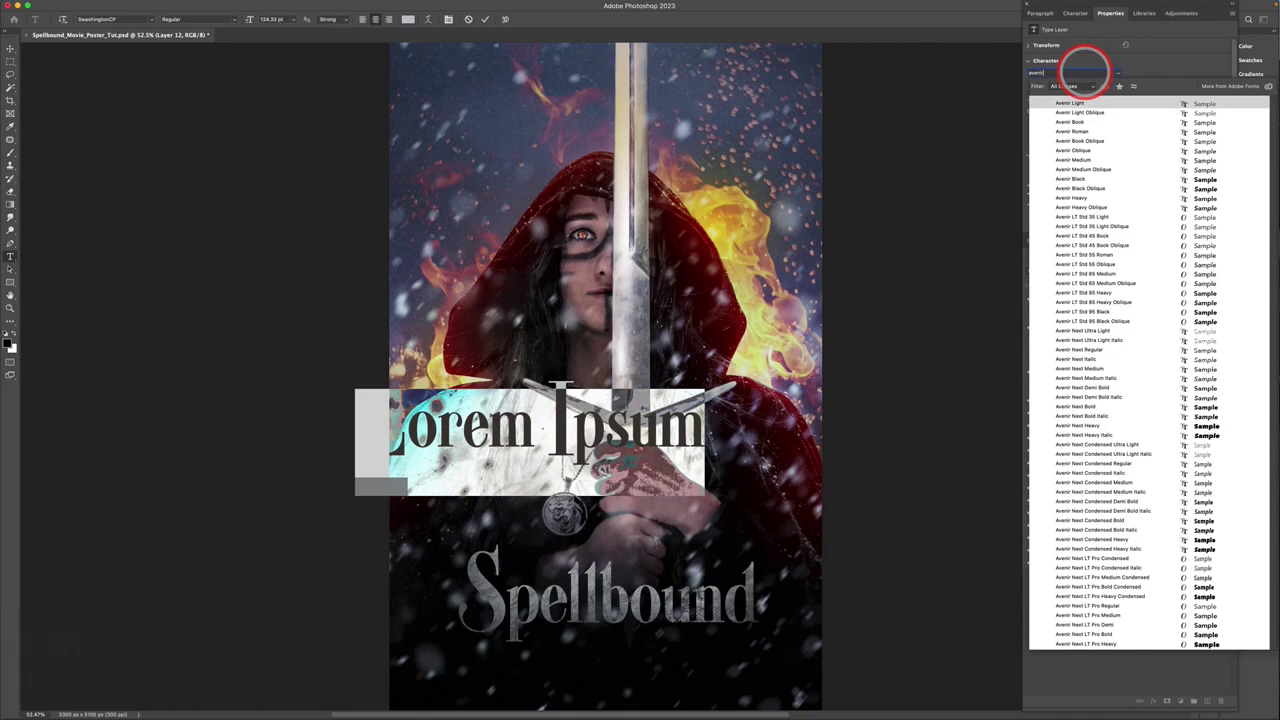
pyautogui.click(1075, 179)
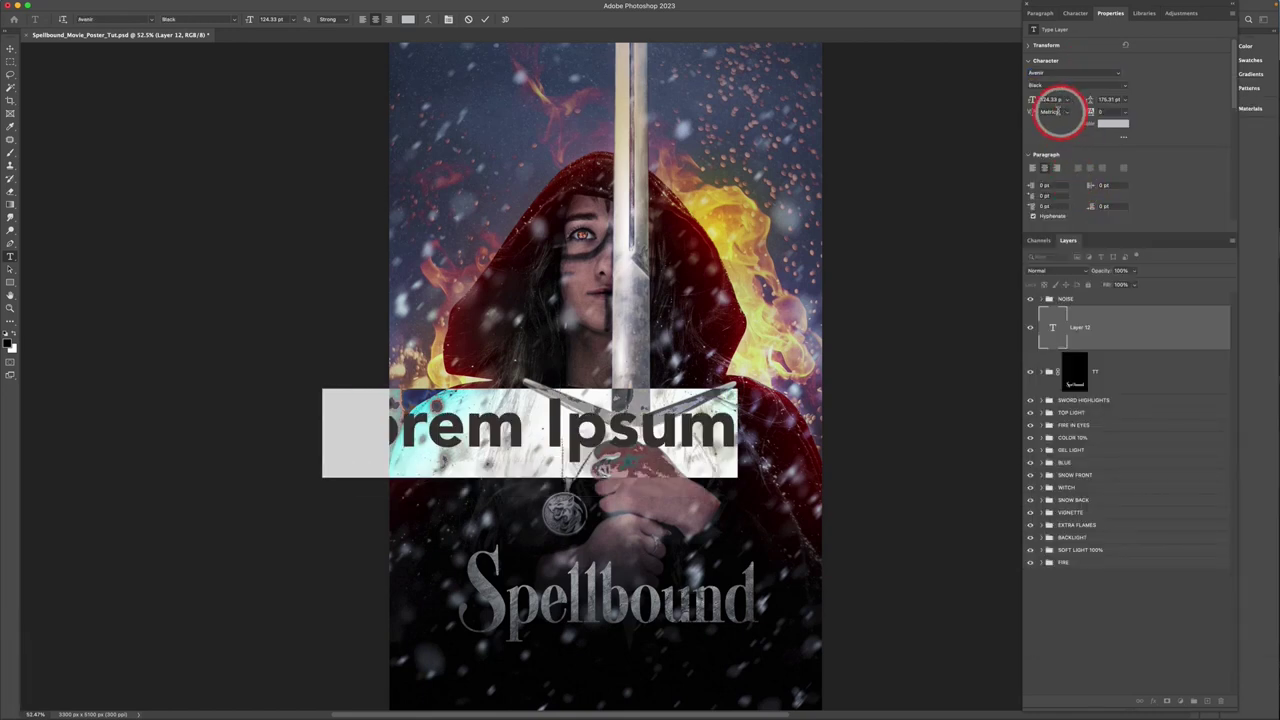
pyautogui.moveTo(1035, 100); pyautogui.dragTo(1006, 100)
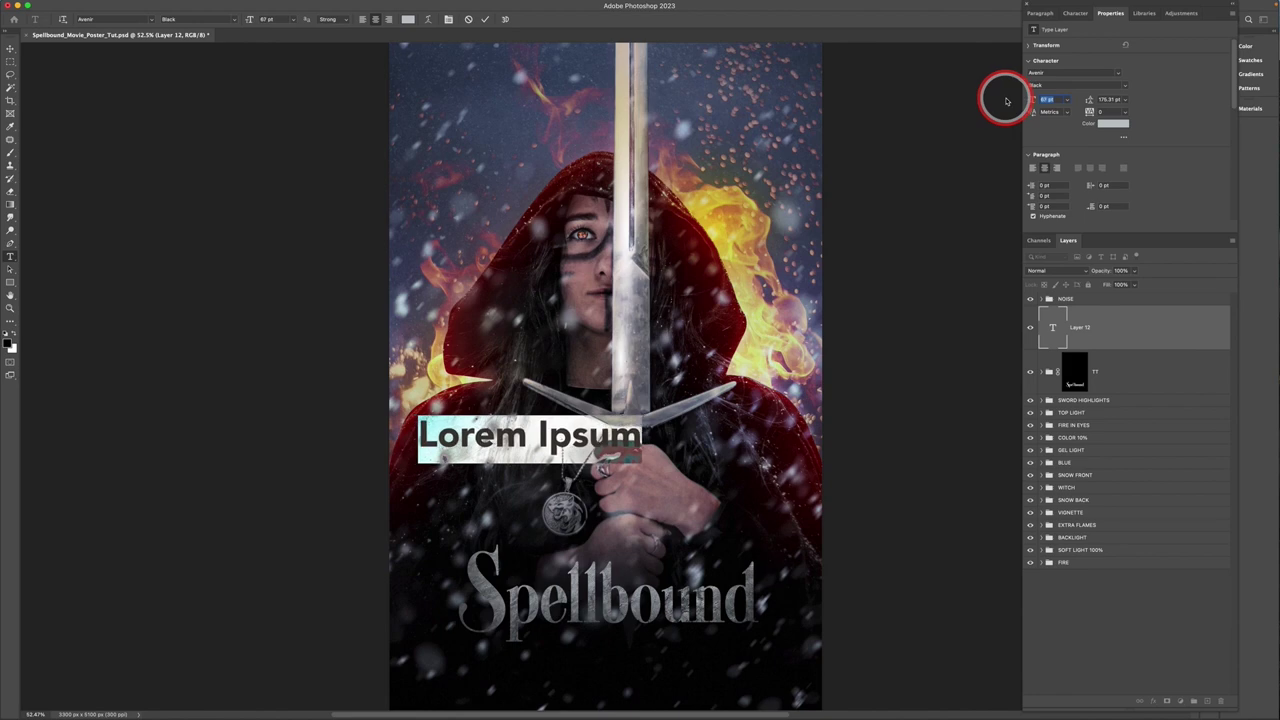
# Replace the placeholder with the tagline 'some spells can never be broken'
pyautogui.click(572, 440)
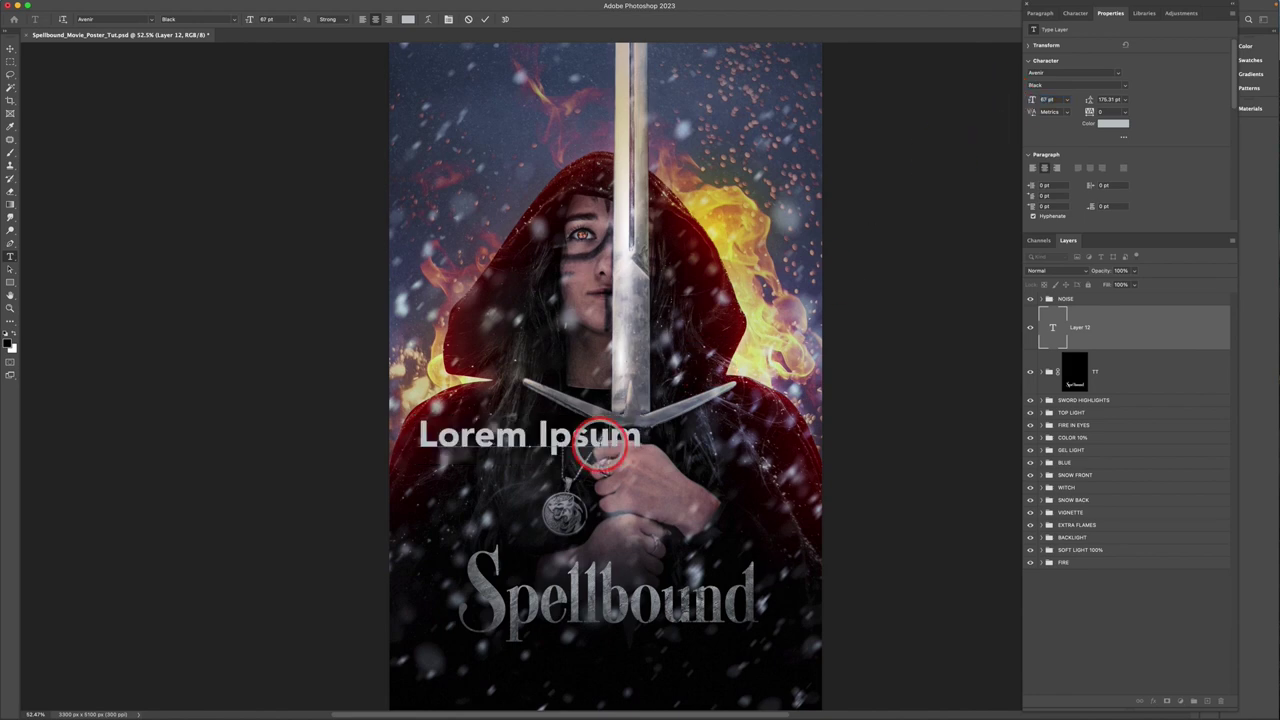
pyautogui.tripleClick(565, 444)
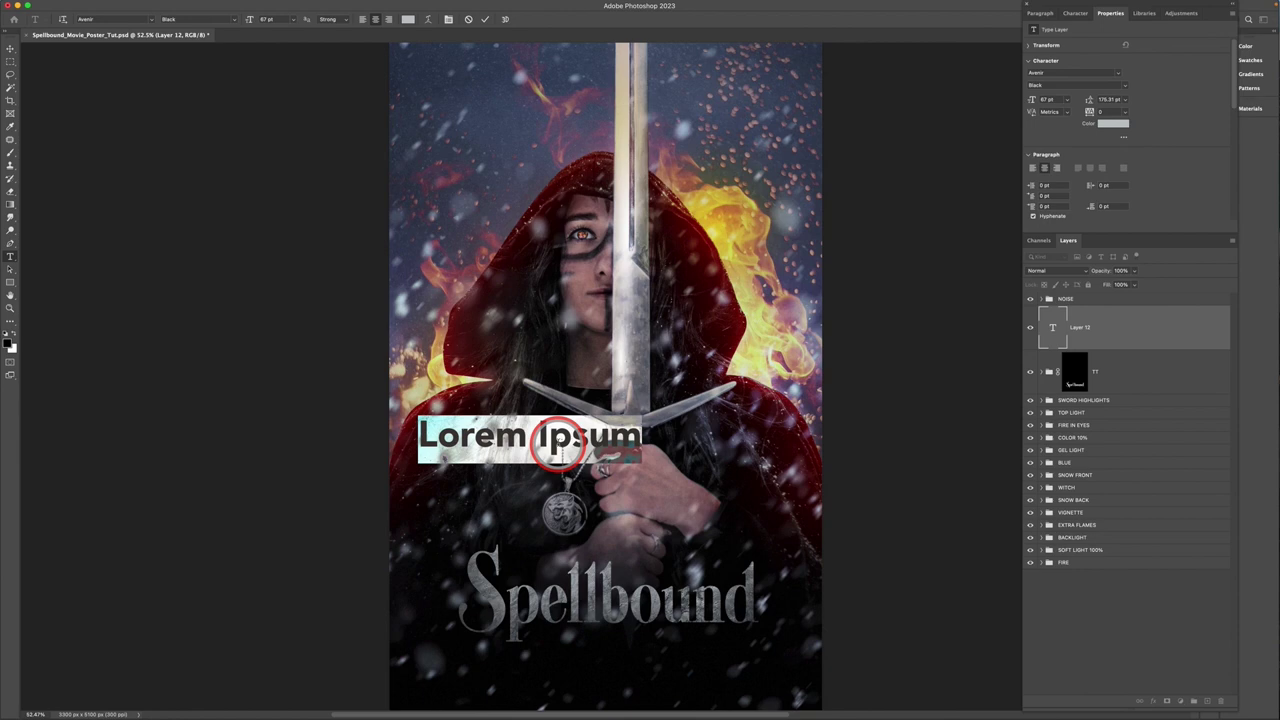
pyautogui.write('some spel')
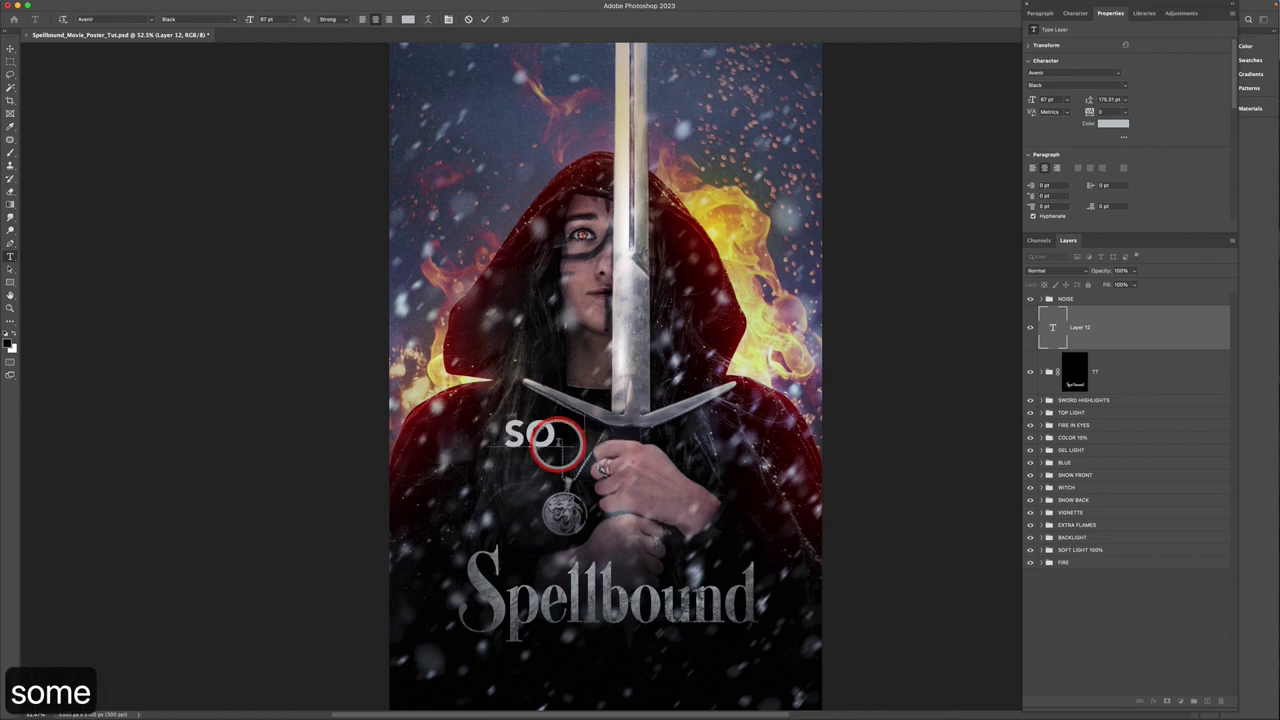
pyautogui.write('ls ')
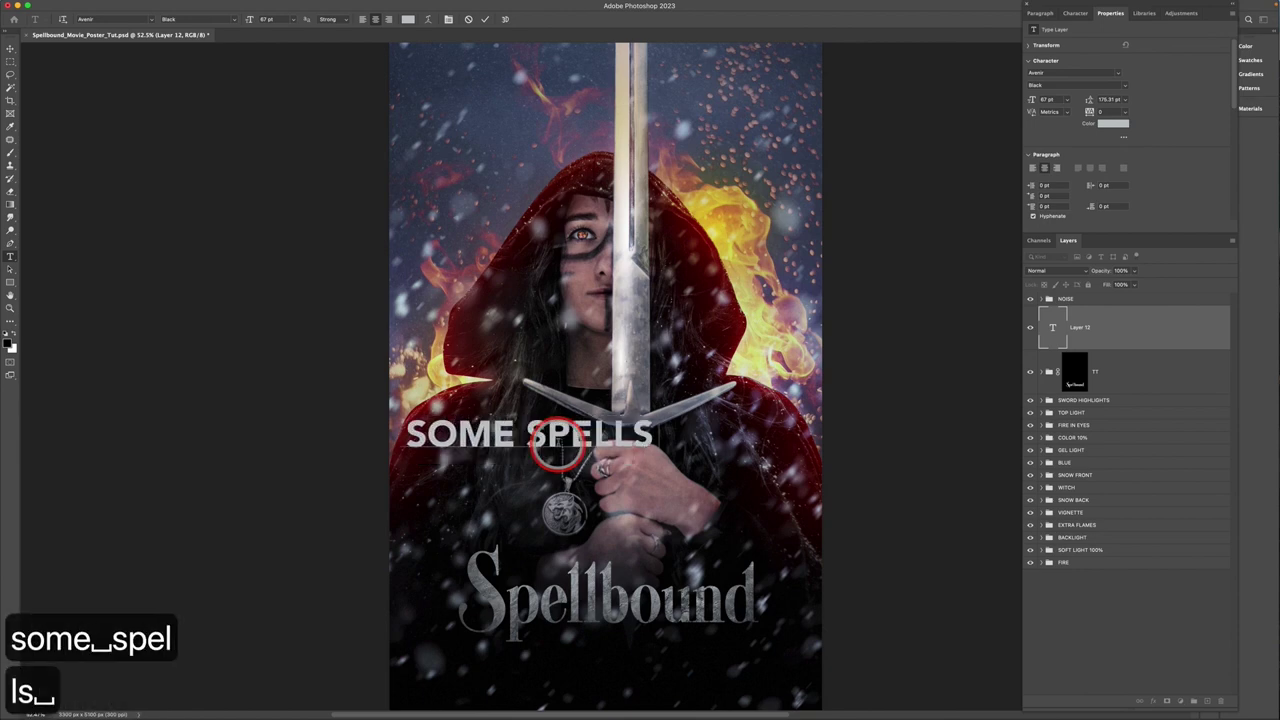
pyautogui.write('can never be brok')
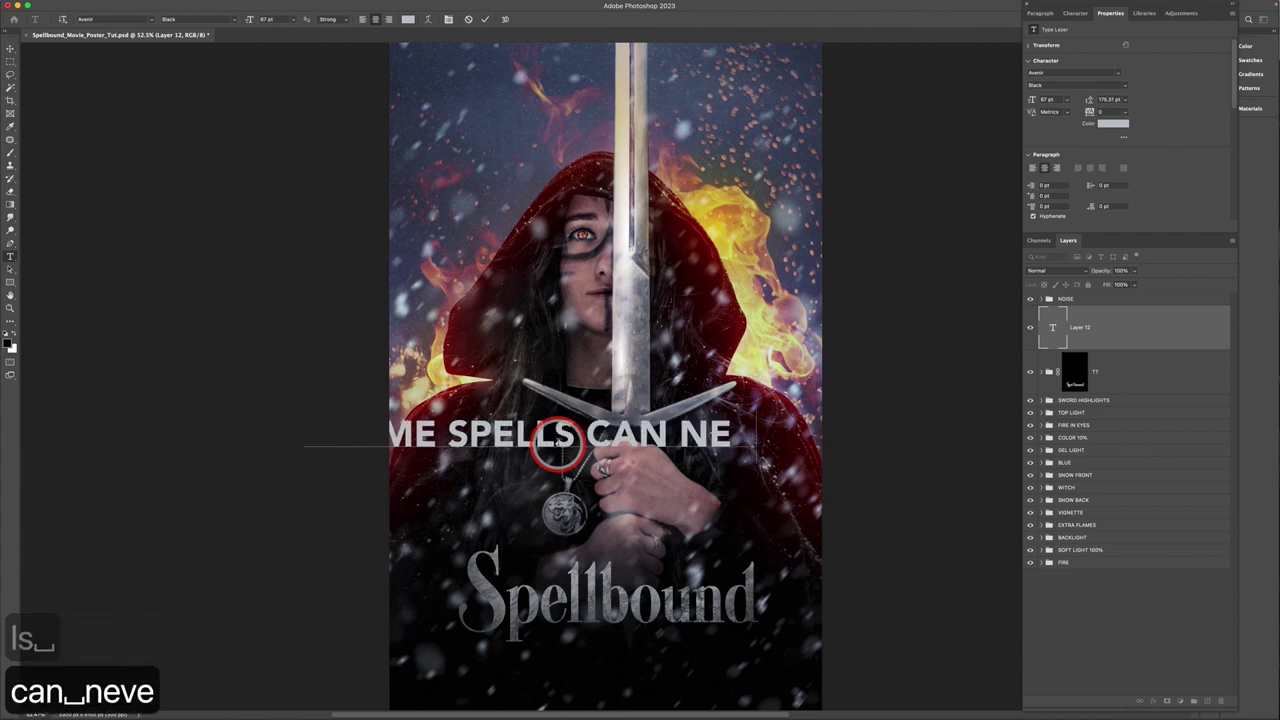
pyautogui.write('en')
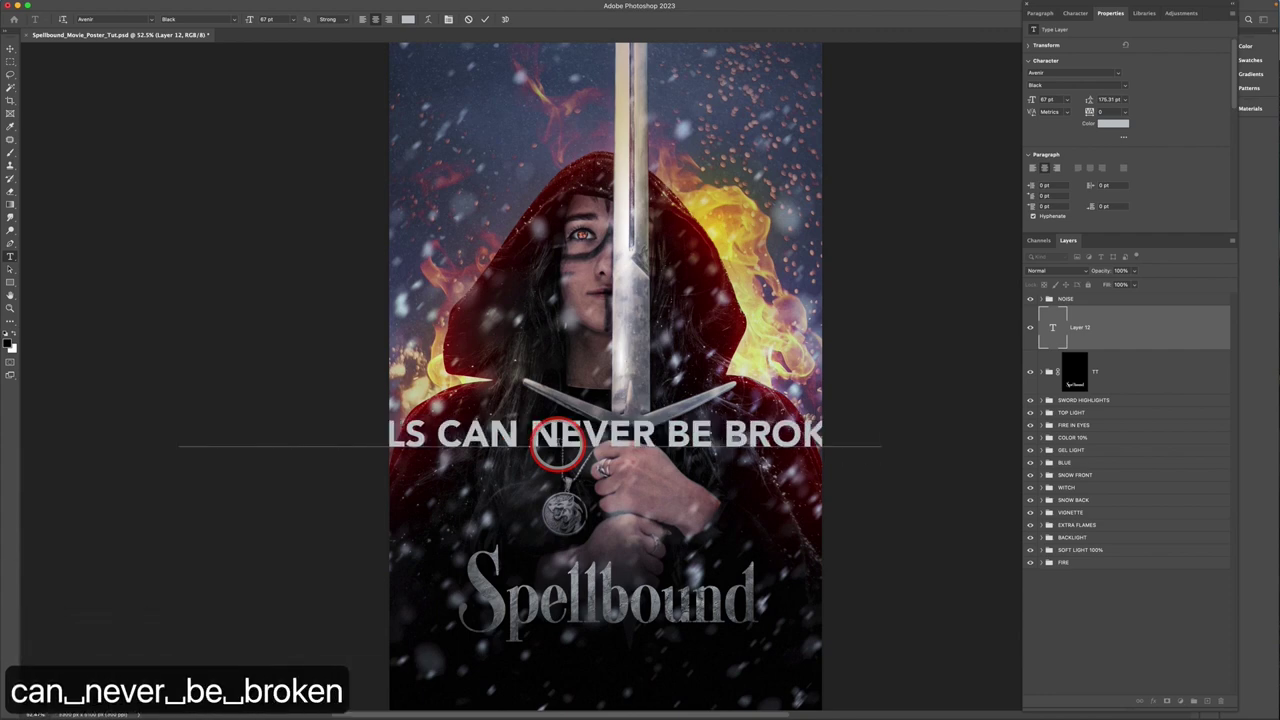
# Widen the tagline's tracking to 205
pyautogui.doubleClick(575, 440)
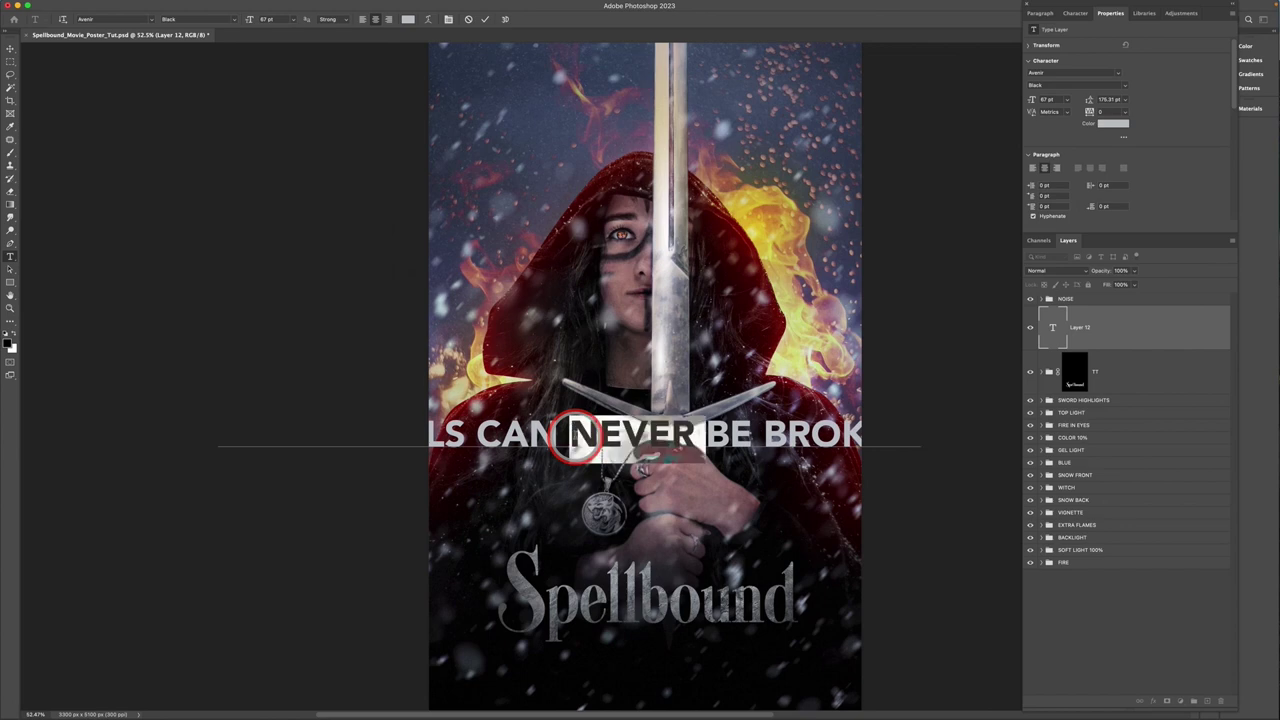
pyautogui.click(575, 440)
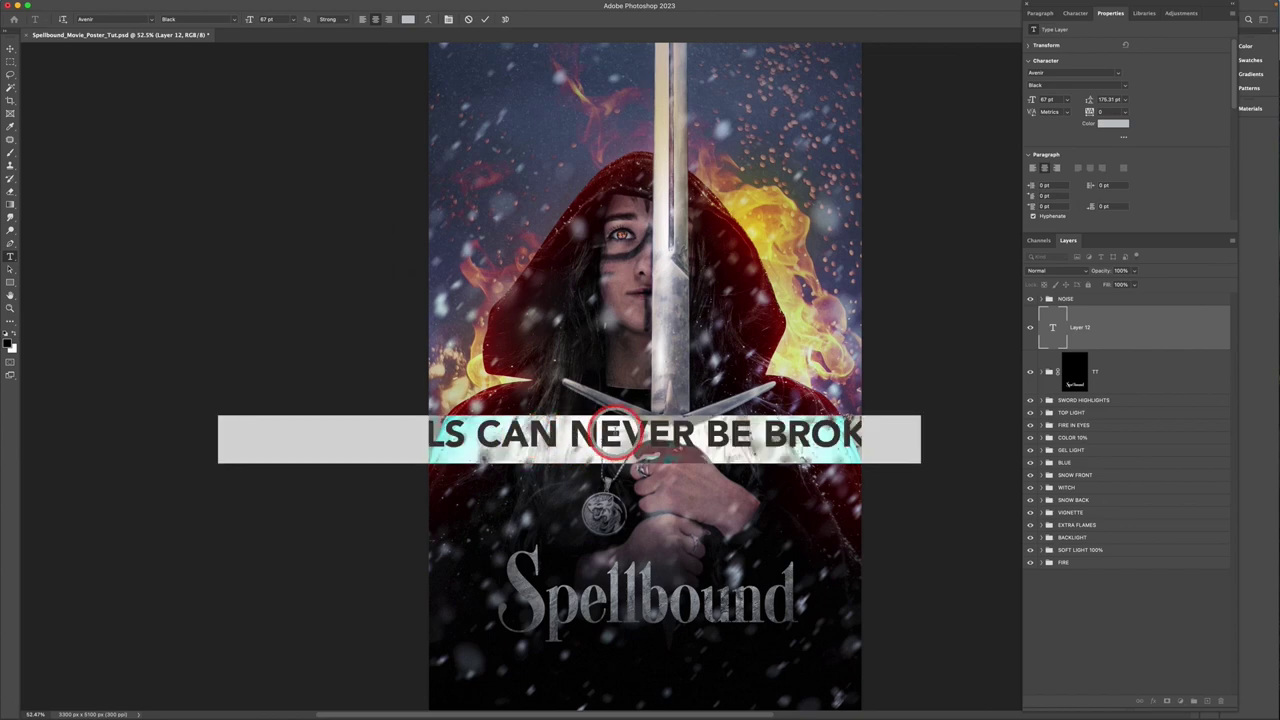
pyautogui.click(1106, 112)
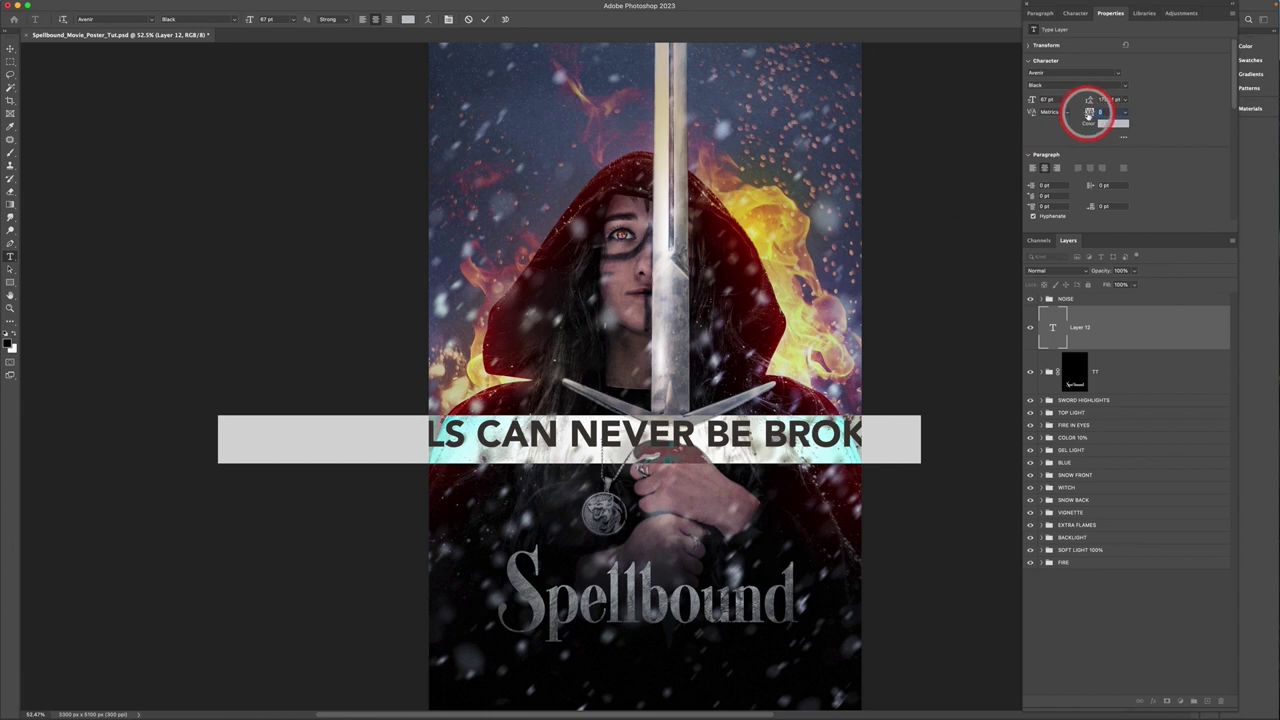
pyautogui.write('205')
pyautogui.press('Return')
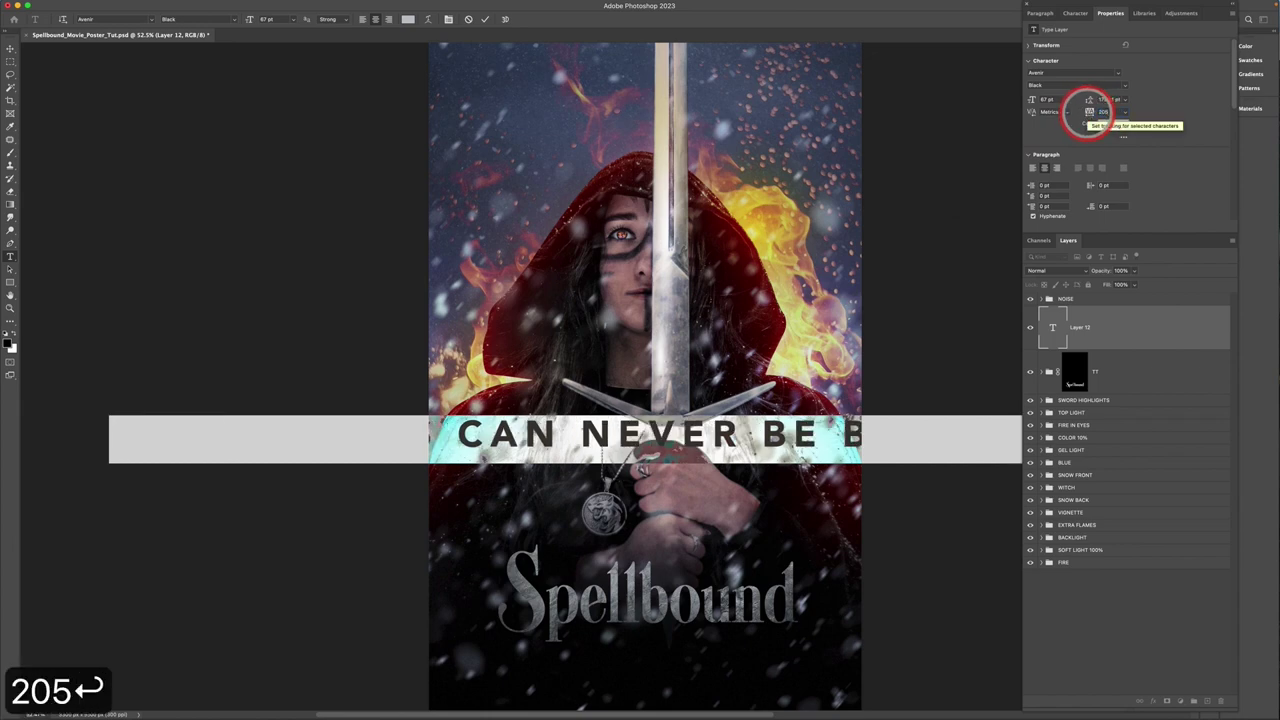
# Scale the tagline down and move it just below the Spellbound title
pyautogui.click(10, 48)
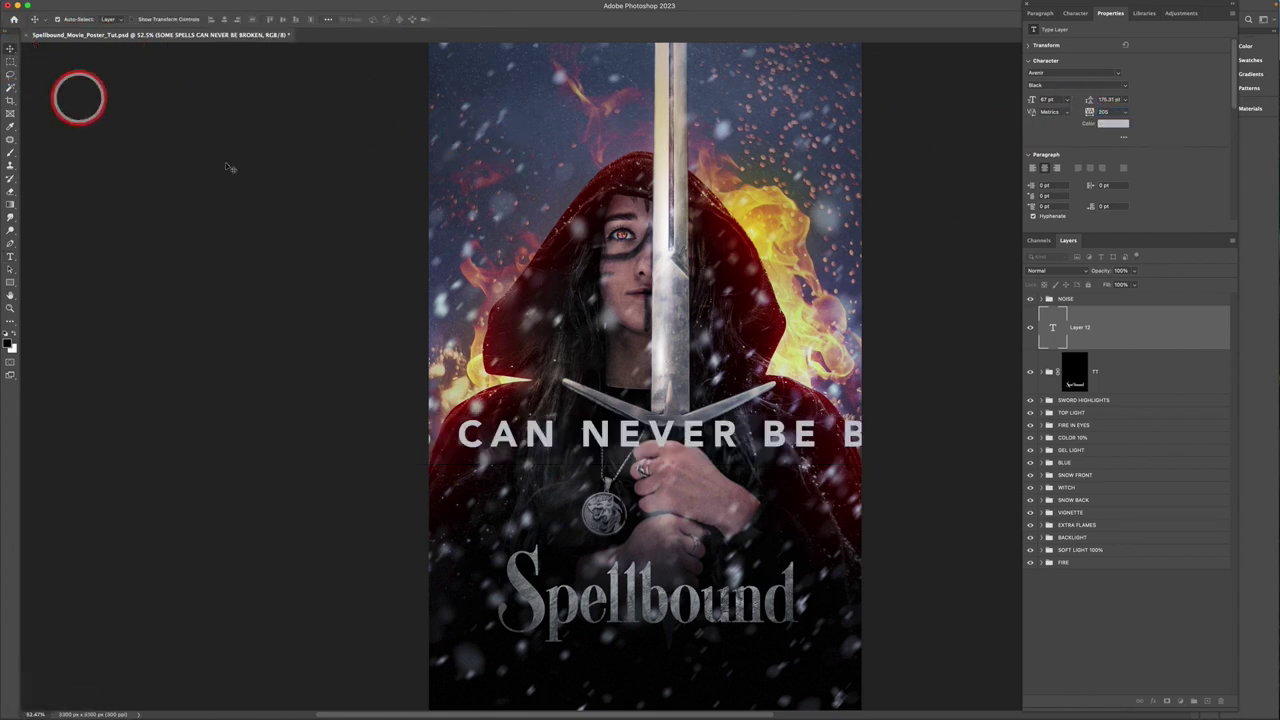
pyautogui.press('v')
pyautogui.press('super+t')
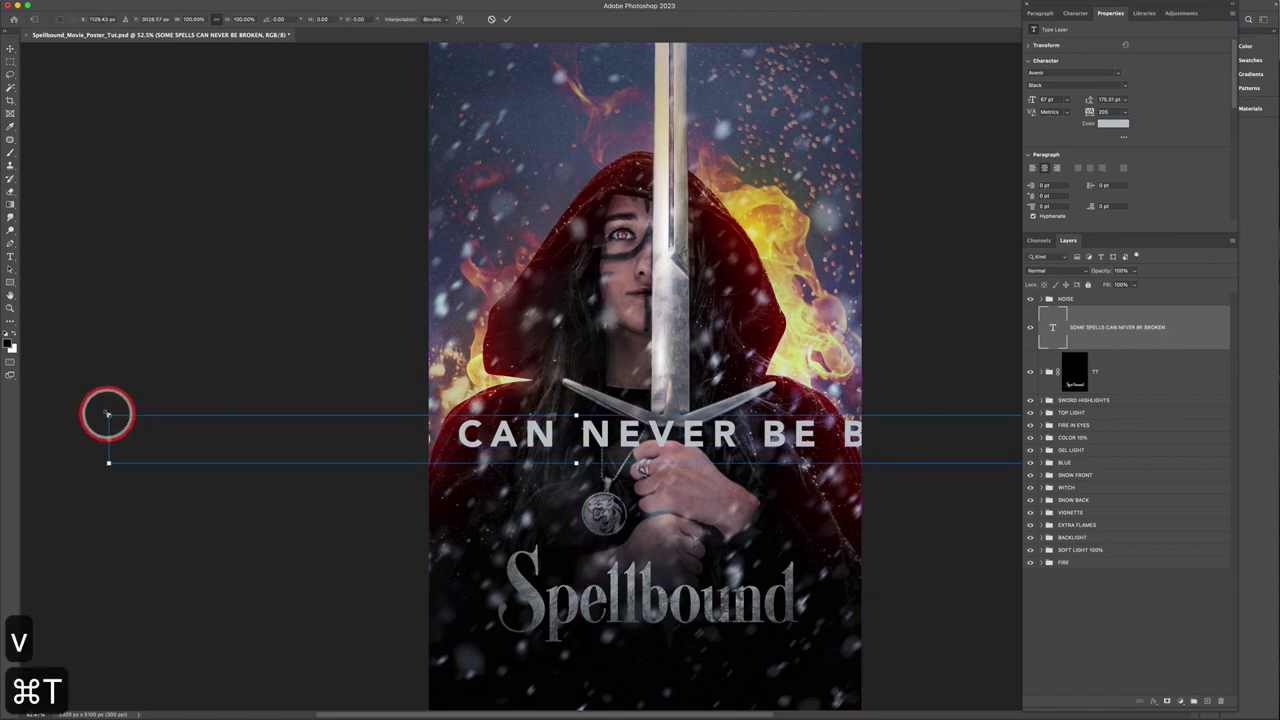
pyautogui.moveTo(107, 413); pyautogui.dragTo(445, 438)
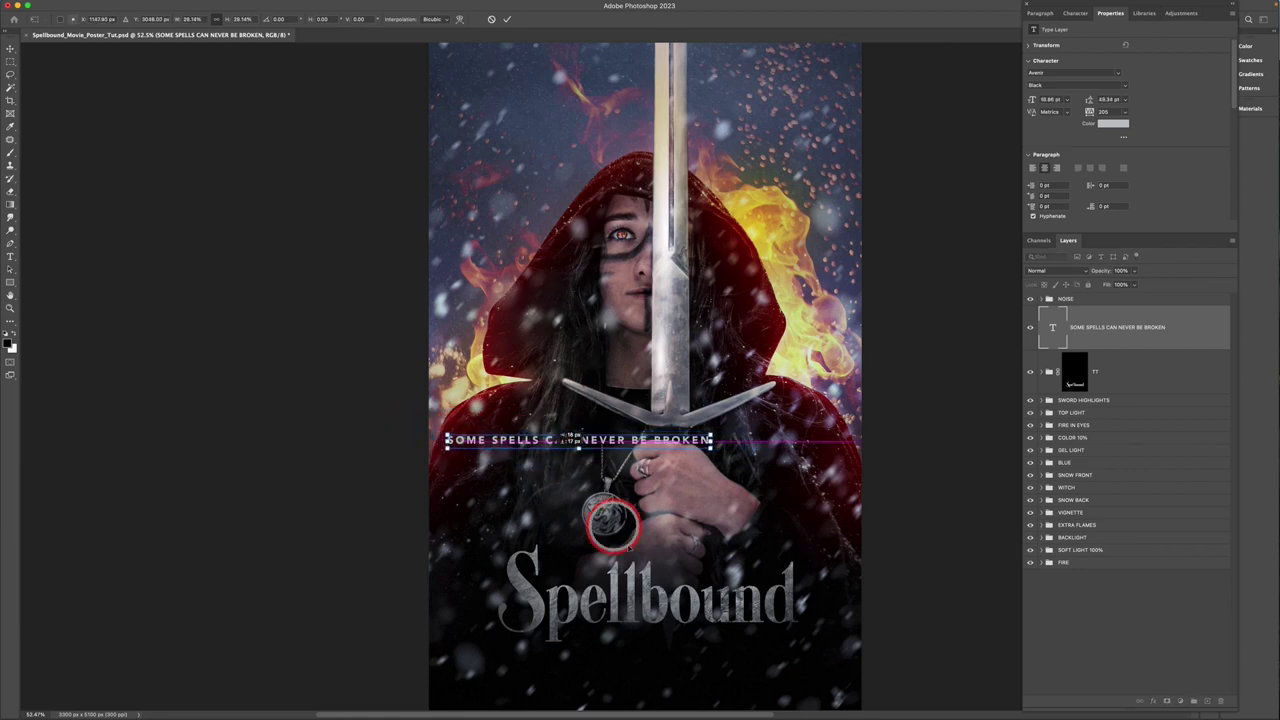
pyautogui.moveTo(612, 522); pyautogui.dragTo(688, 640)
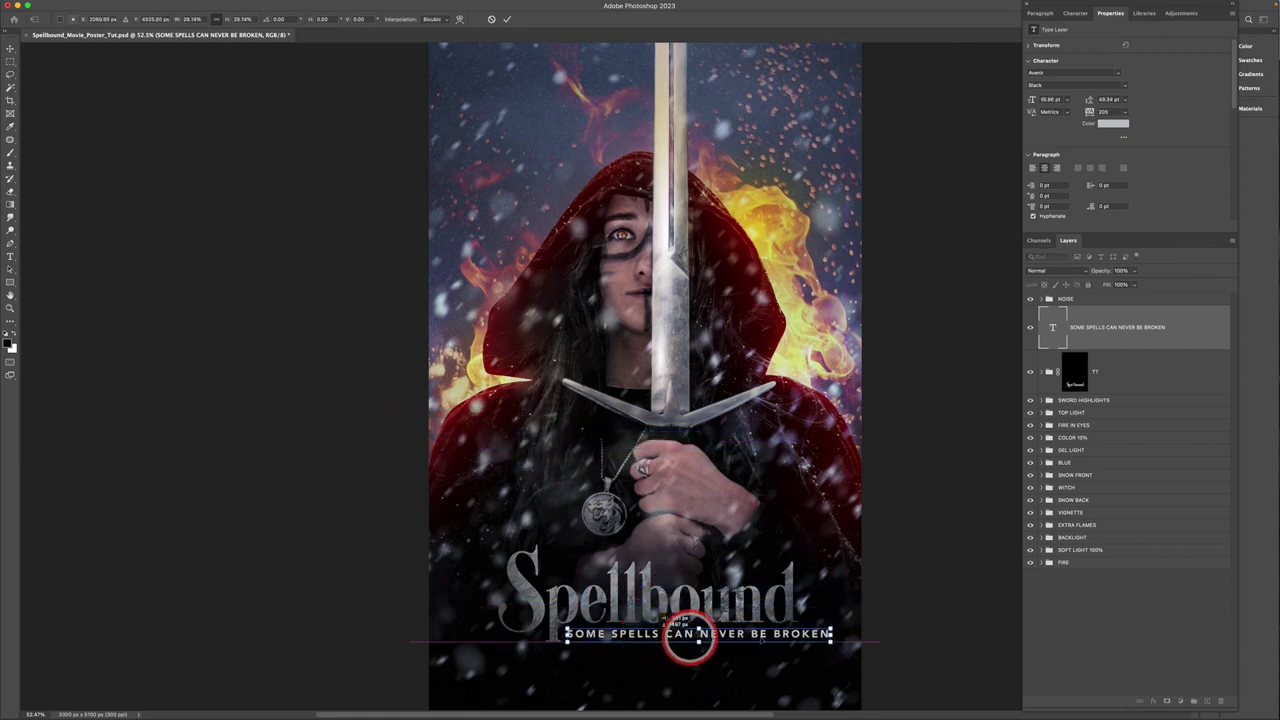
pyautogui.moveTo(831, 634); pyautogui.dragTo(799, 634)
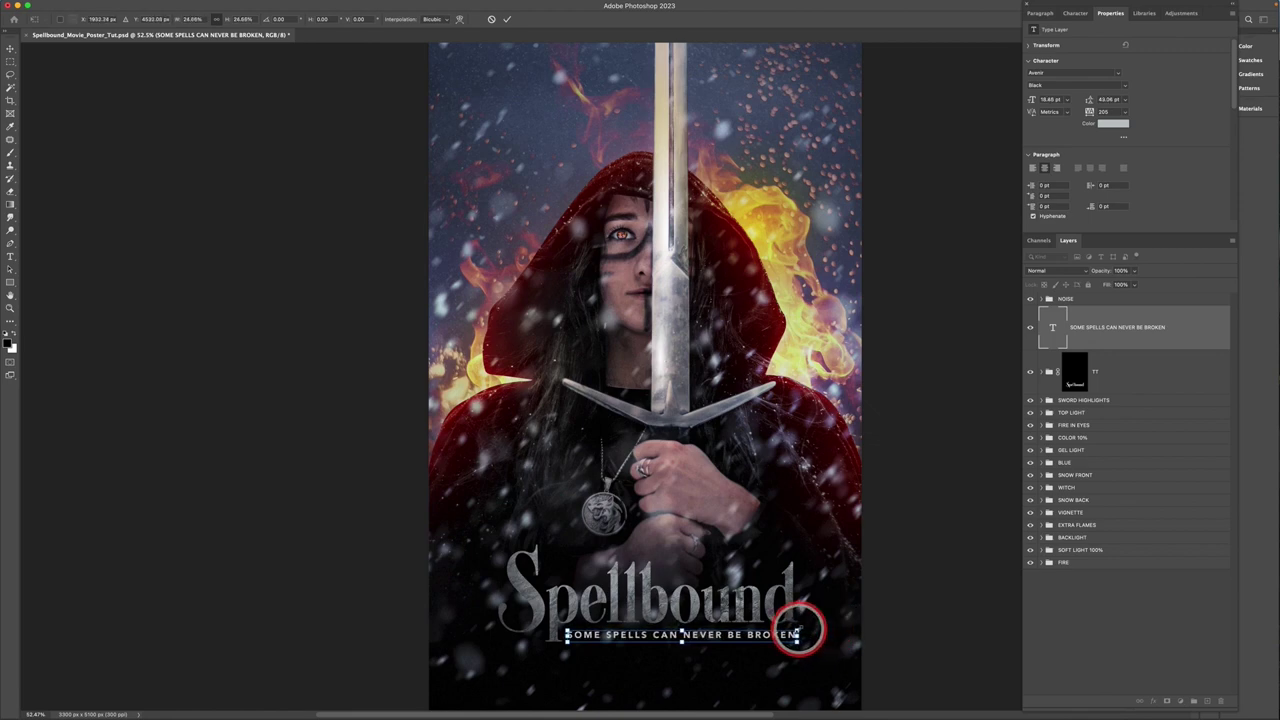
pyautogui.press('Return')
# Nudge the tagline up and scale it slightly smaller, to about 16.37 pt
pyautogui.press('Up')
pyautogui.press('Up')
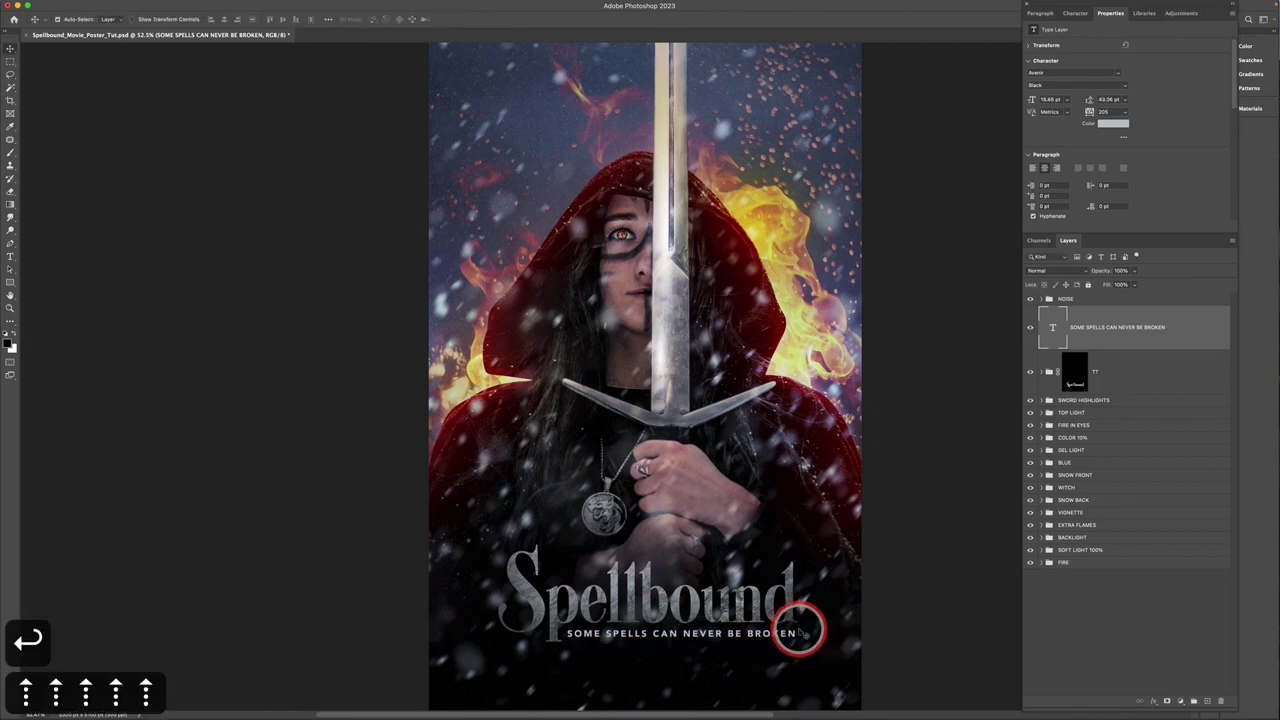
pyautogui.press('v')
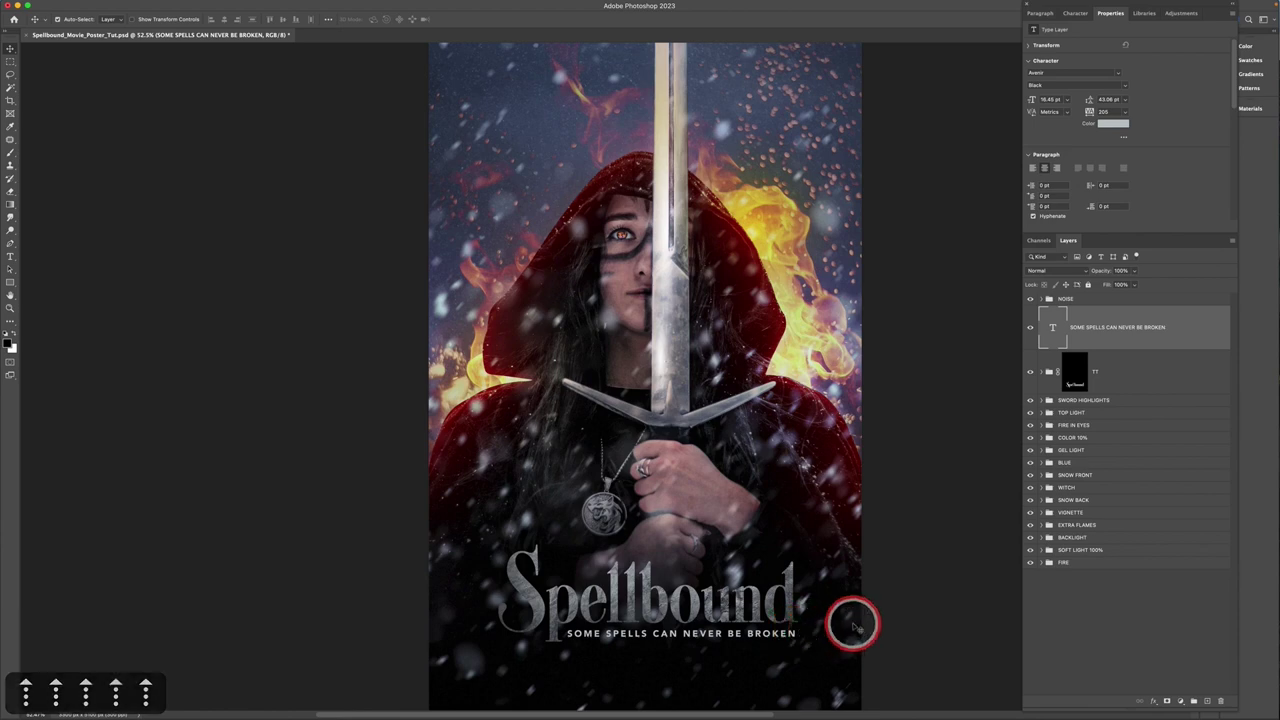
pyautogui.press('super+t')
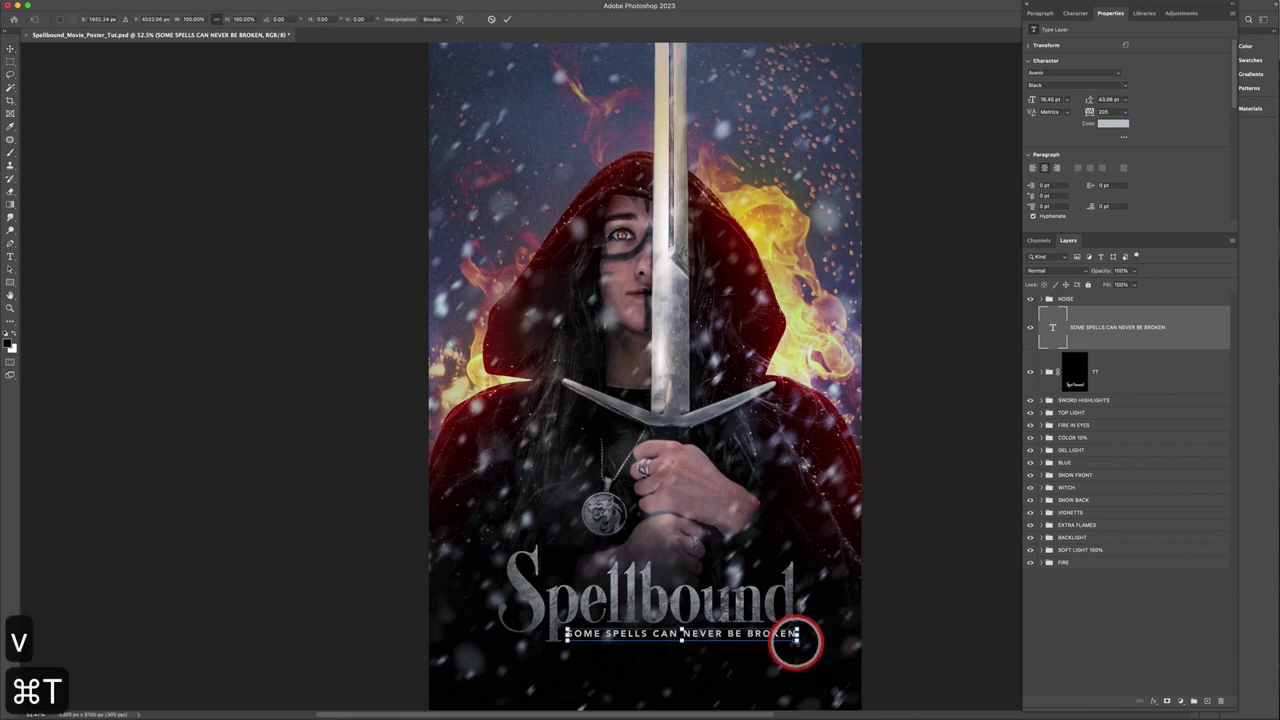
pyautogui.moveTo(797, 633); pyautogui.dragTo(792, 632)
pyautogui.press('Return')
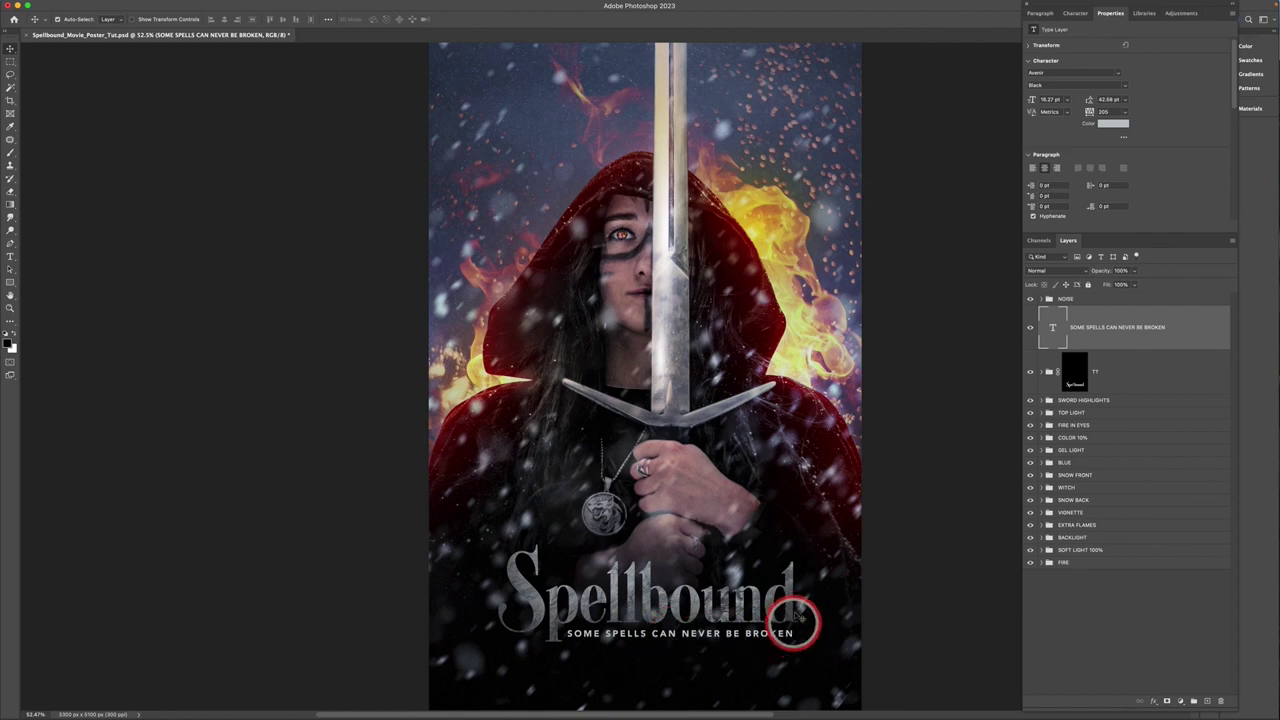
# Recolour the tagline text to grey 838585
pyautogui.click(1112, 123)
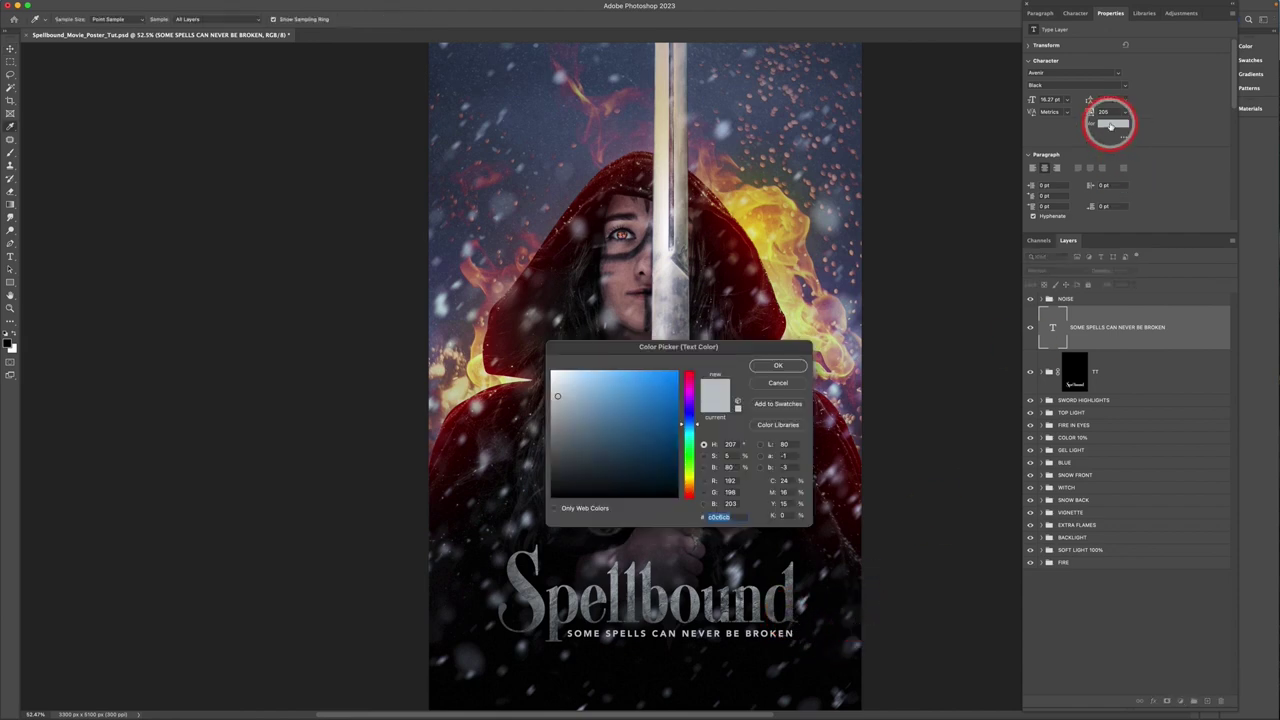
pyautogui.write('83')
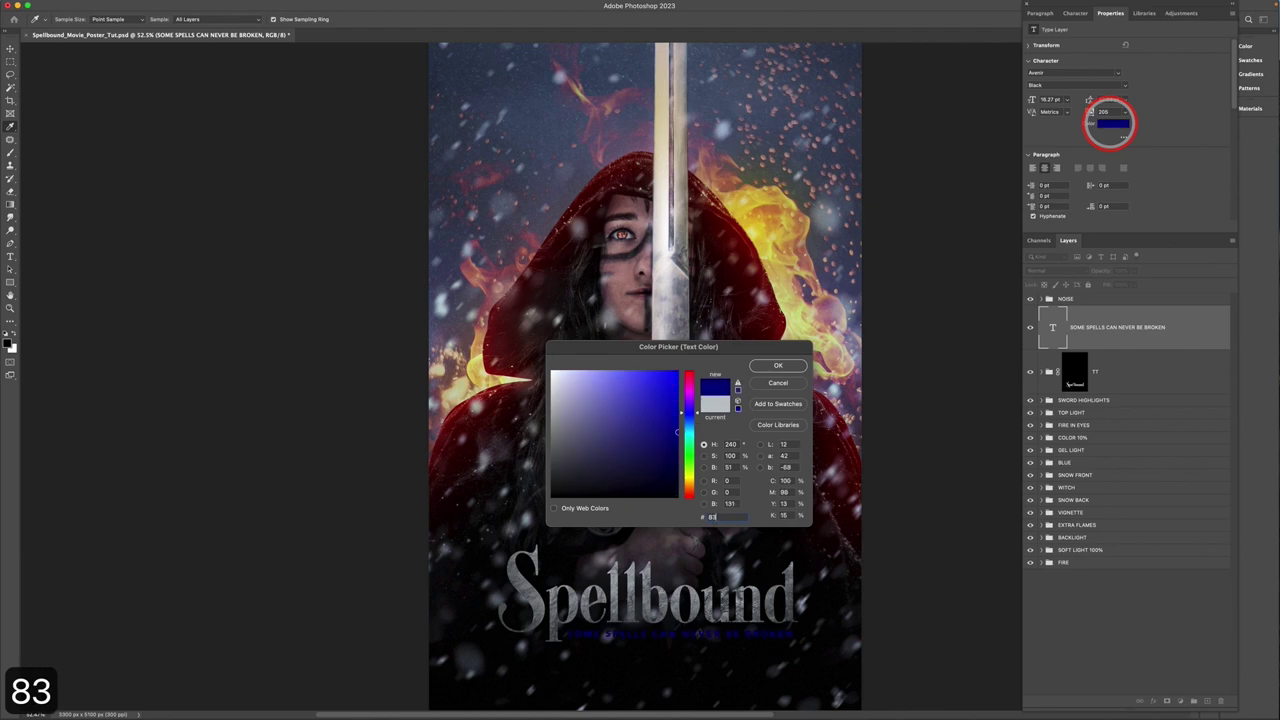
pyautogui.write('8585')
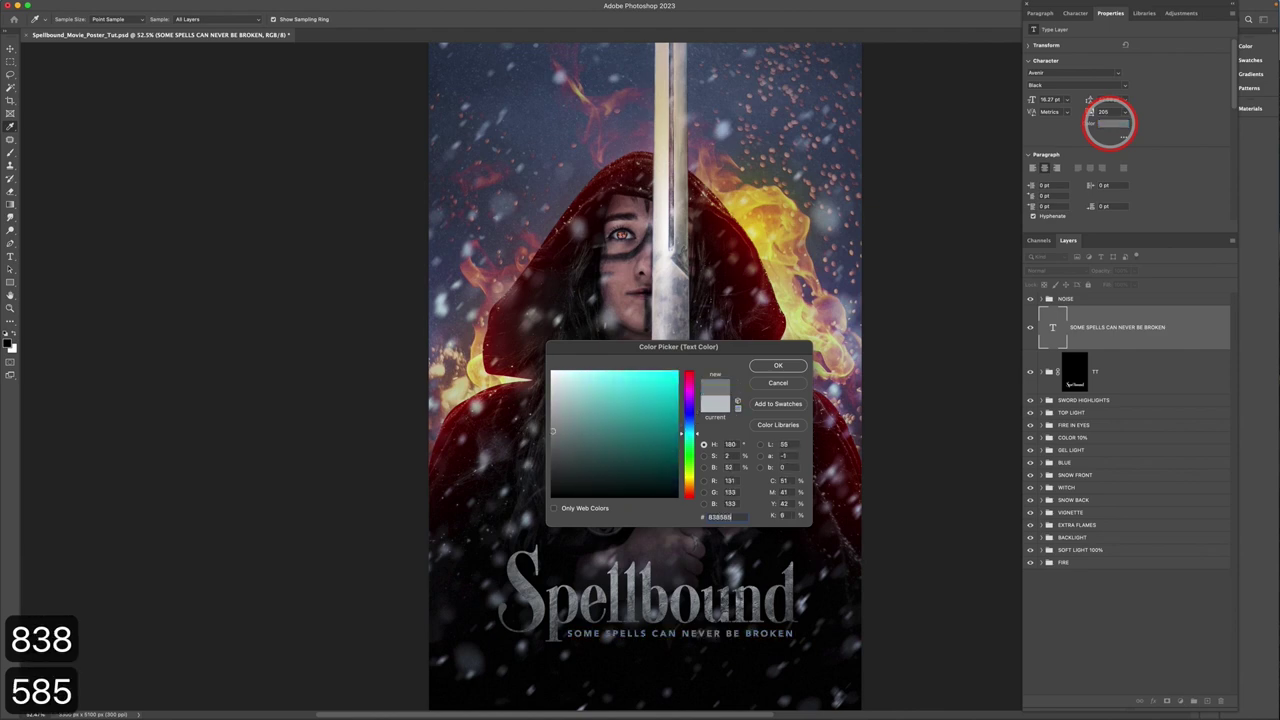
pyautogui.click(778, 365)
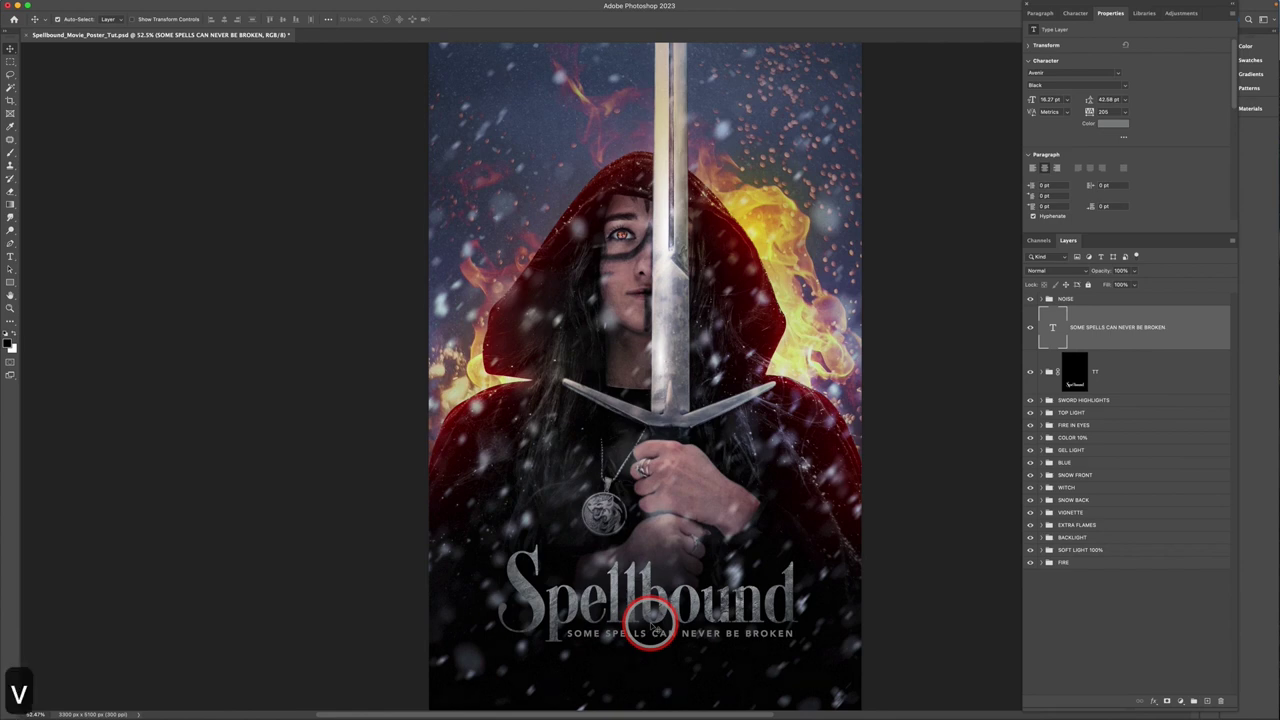
# Duplicate the tagline layer and move the copy to the top of the poster
pyautogui.press('super+j')
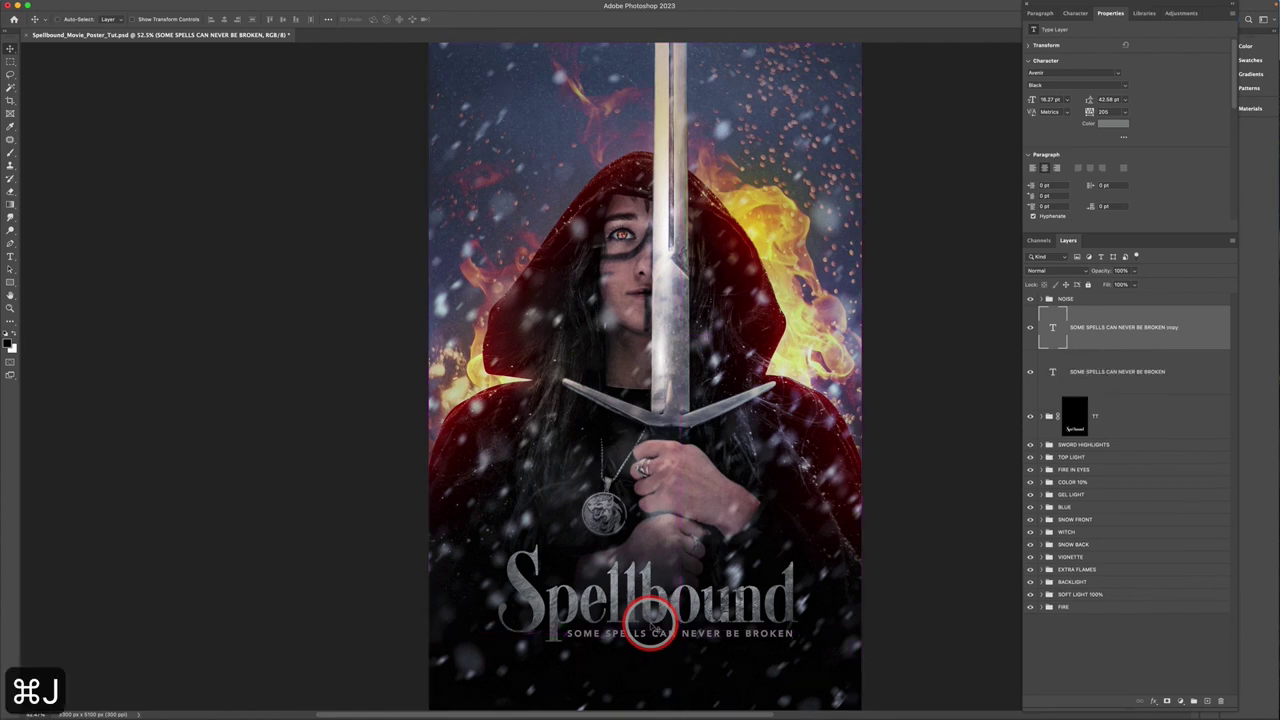
pyautogui.press('v')
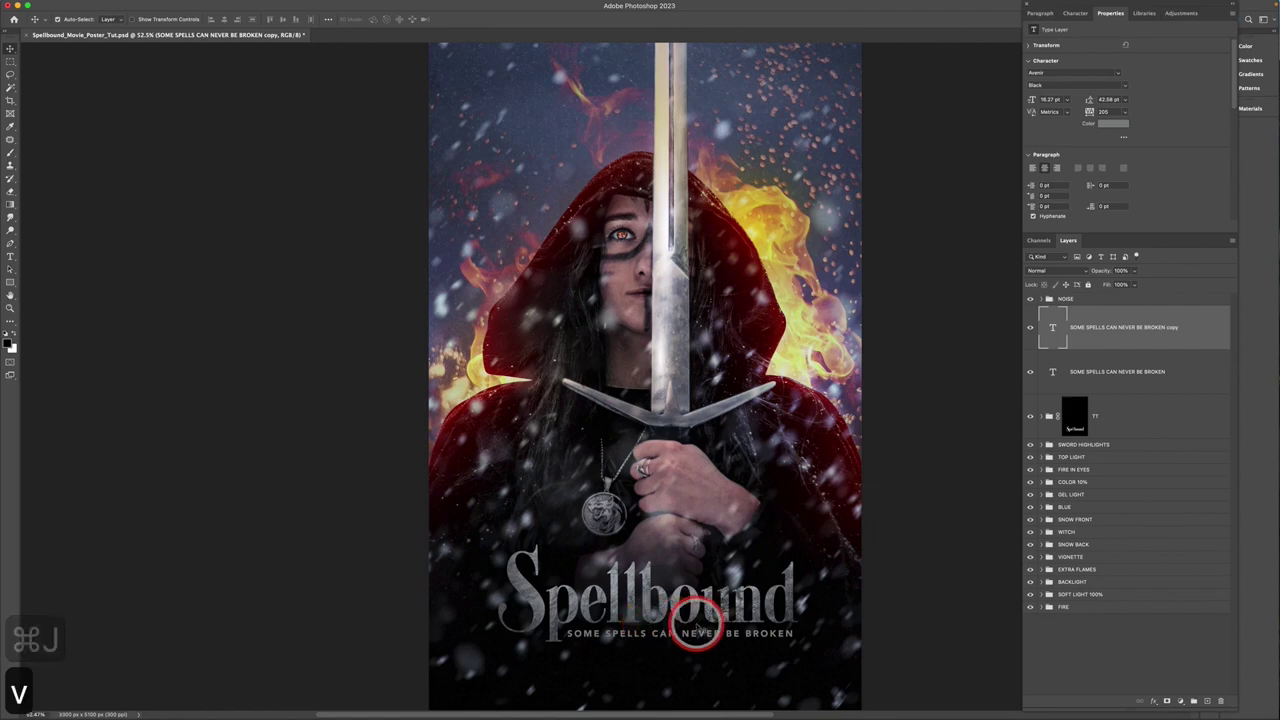
pyautogui.press('super+t')
pyautogui.moveTo(735, 640); pyautogui.dragTo(622, 92)
pyautogui.press('Return')
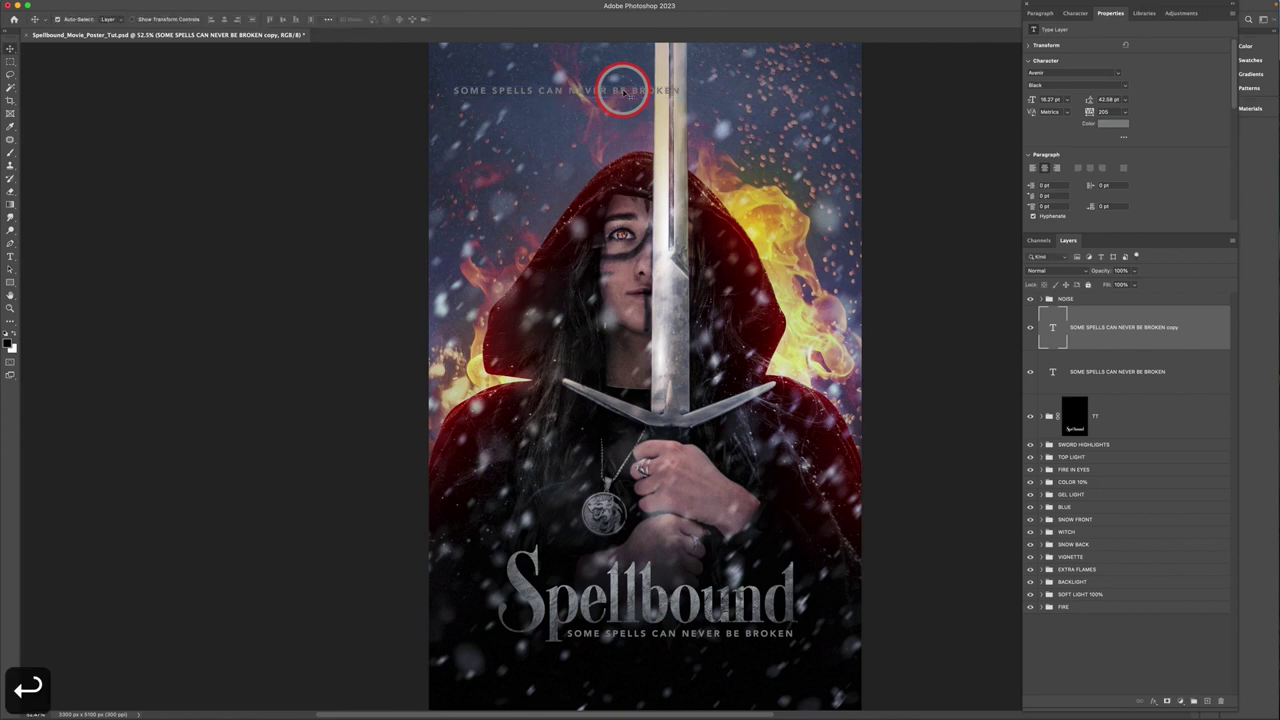
pyautogui.press('super+minus')
pyautogui.press('super+minus')
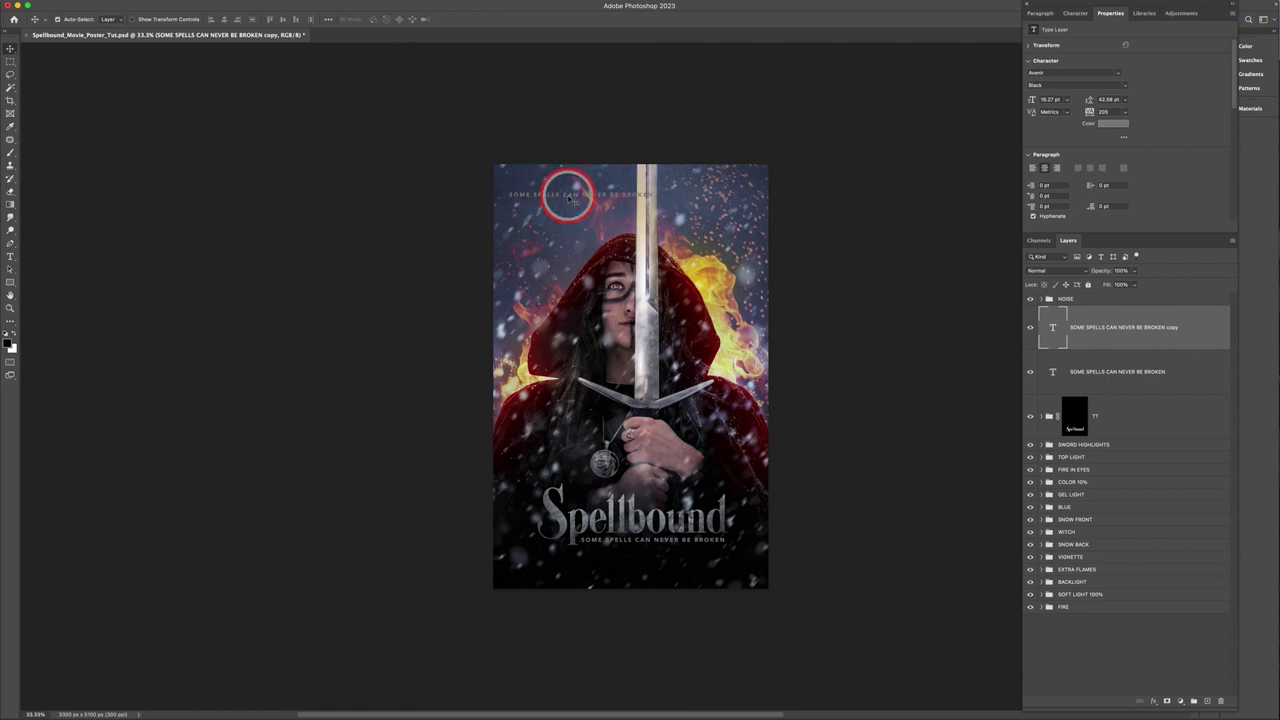
# Recolour the tagline copy pale blue, BED2D9
pyautogui.click(1115, 124)
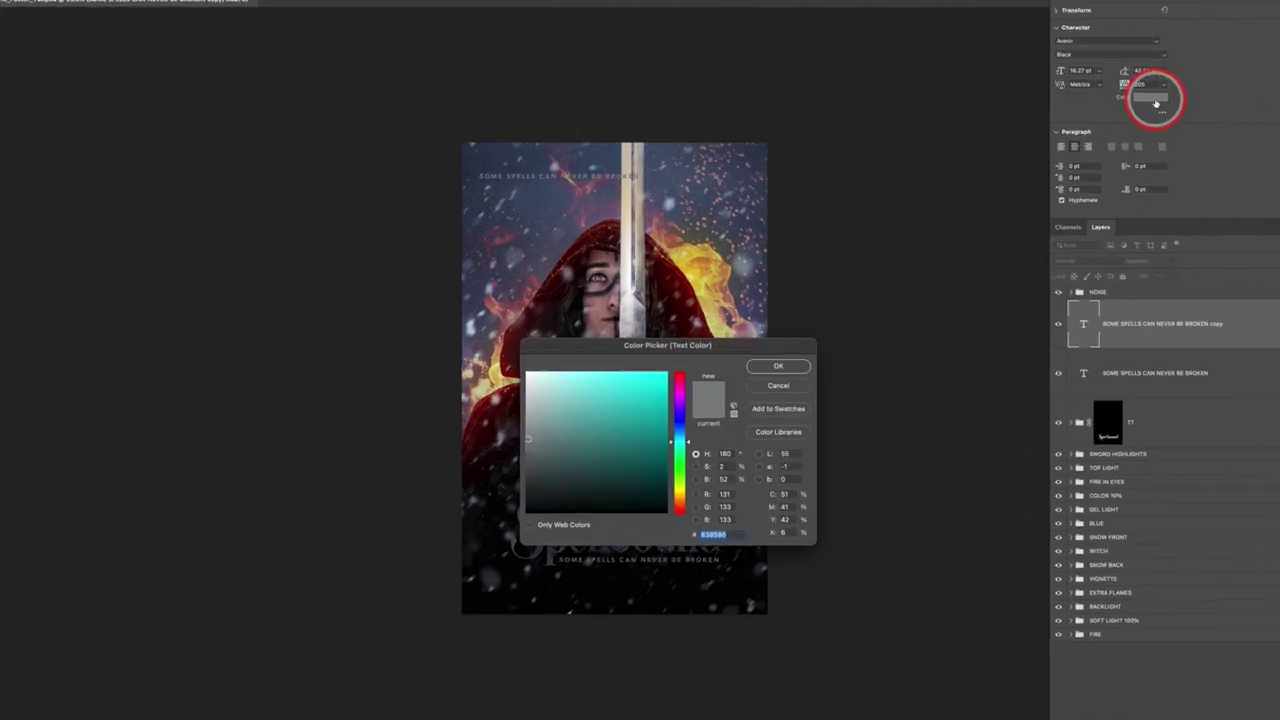
pyautogui.write('BED2D9')
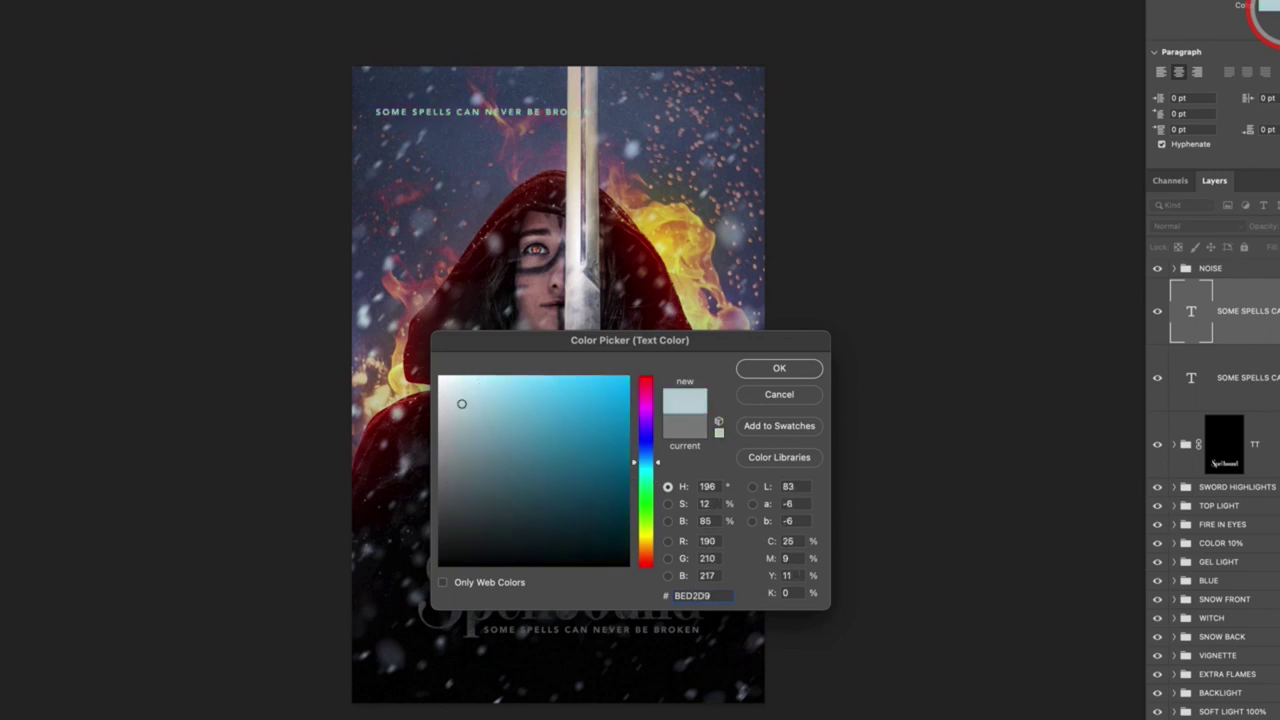
pyautogui.press('Return')
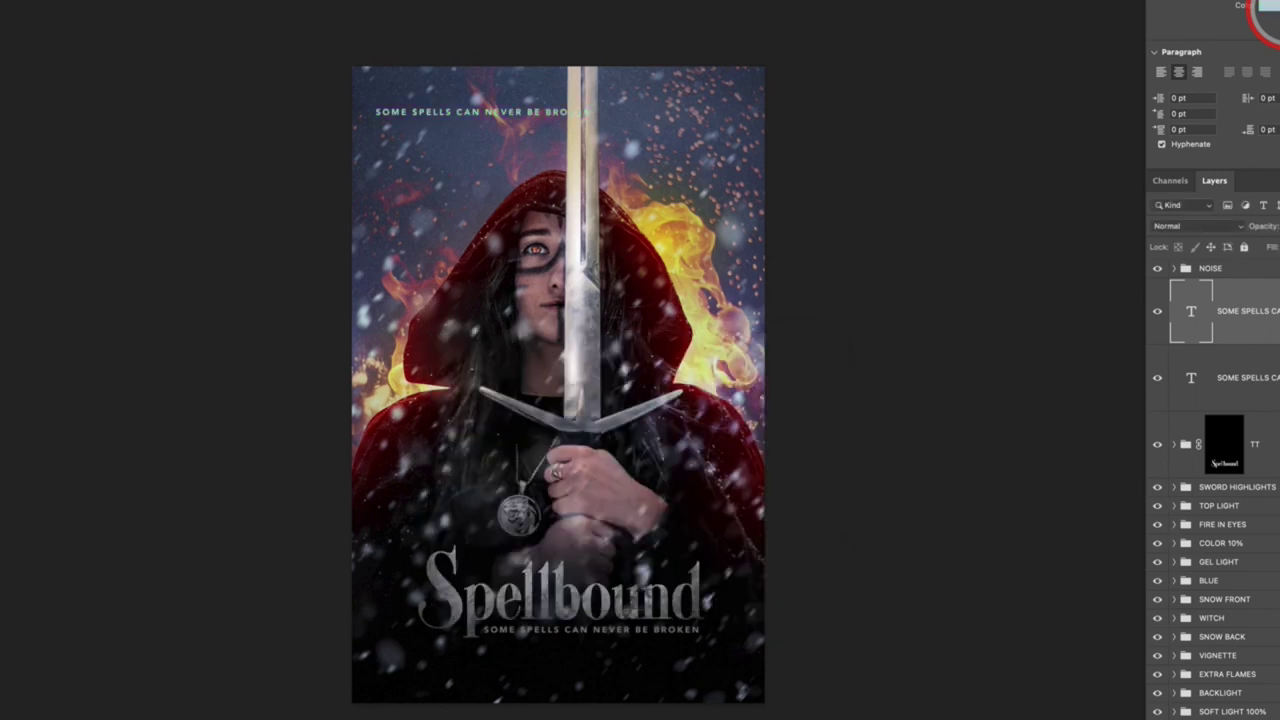
# Replace the top text with an actor's name, enlarged, with 405 tracking
pyautogui.press('t')
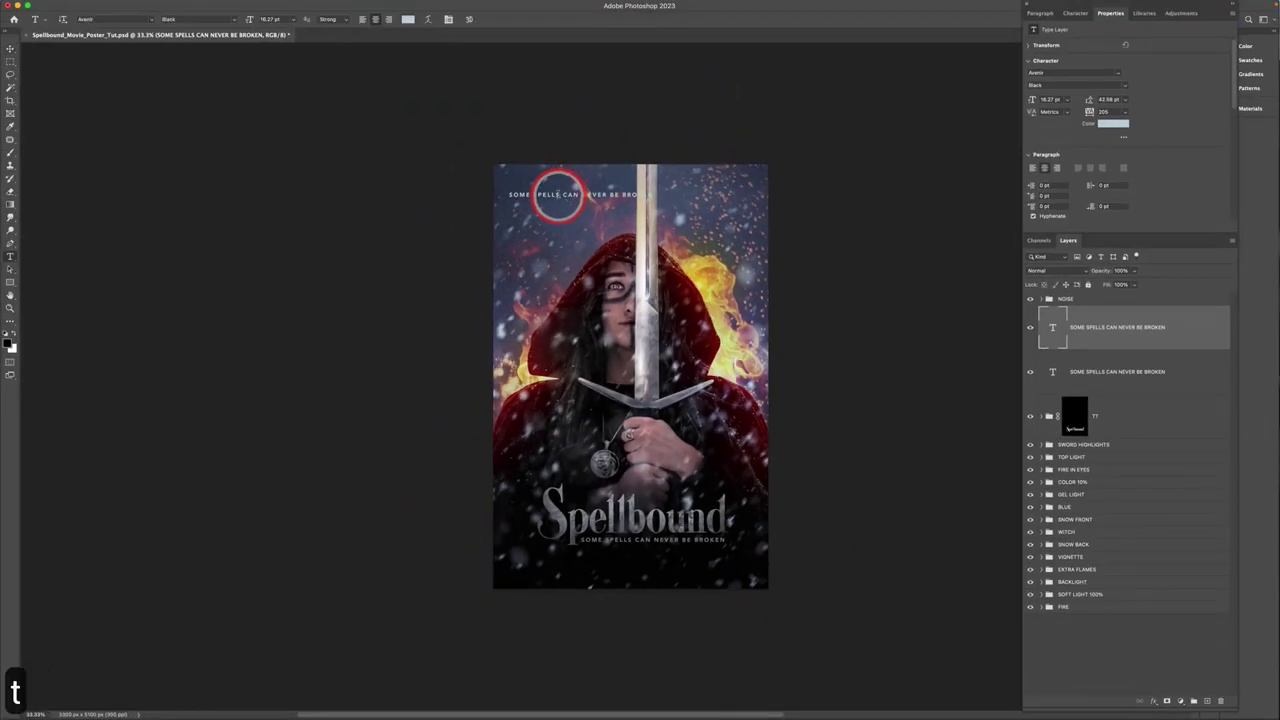
pyautogui.tripleClick(557, 194)
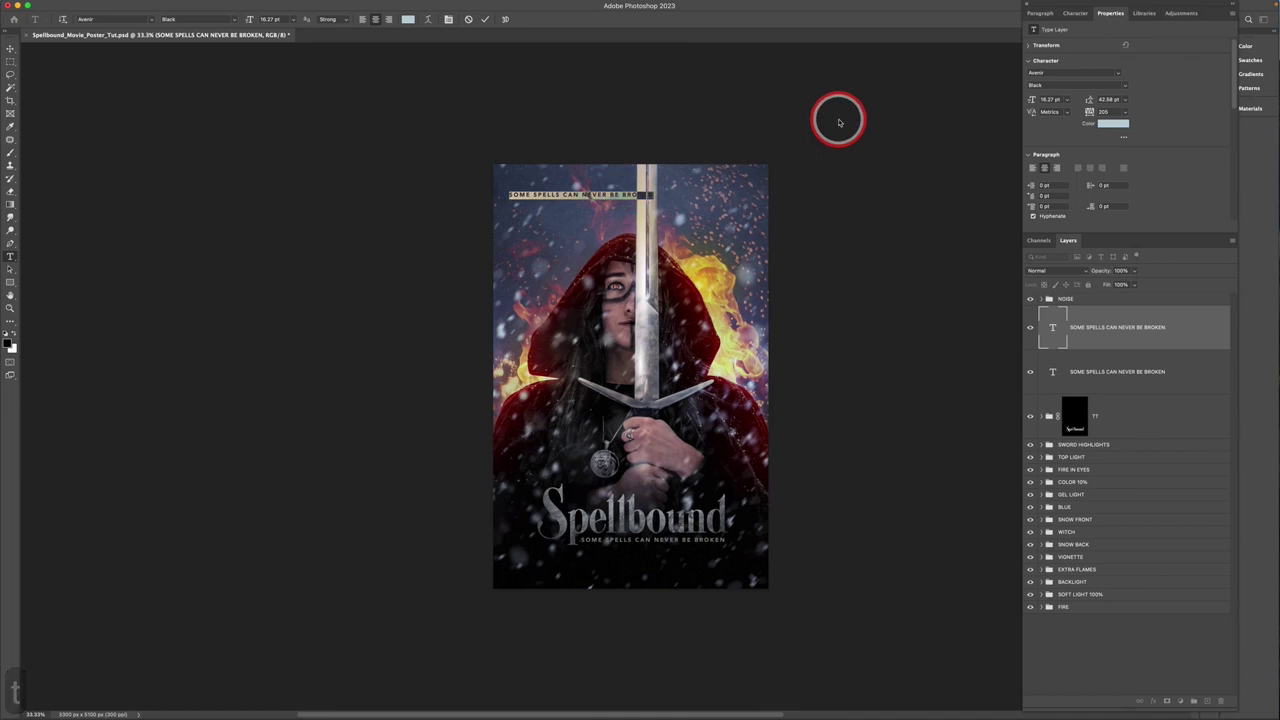
pyautogui.press('super+h')
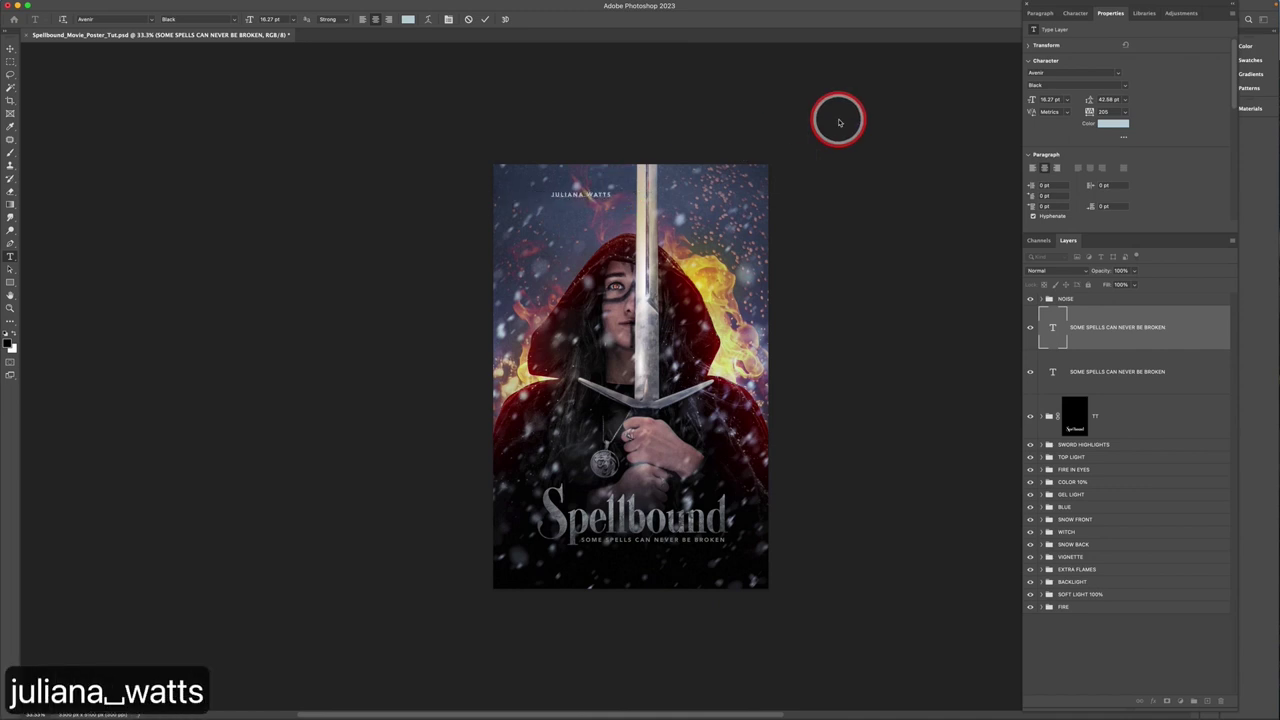
pyautogui.press('super+a')
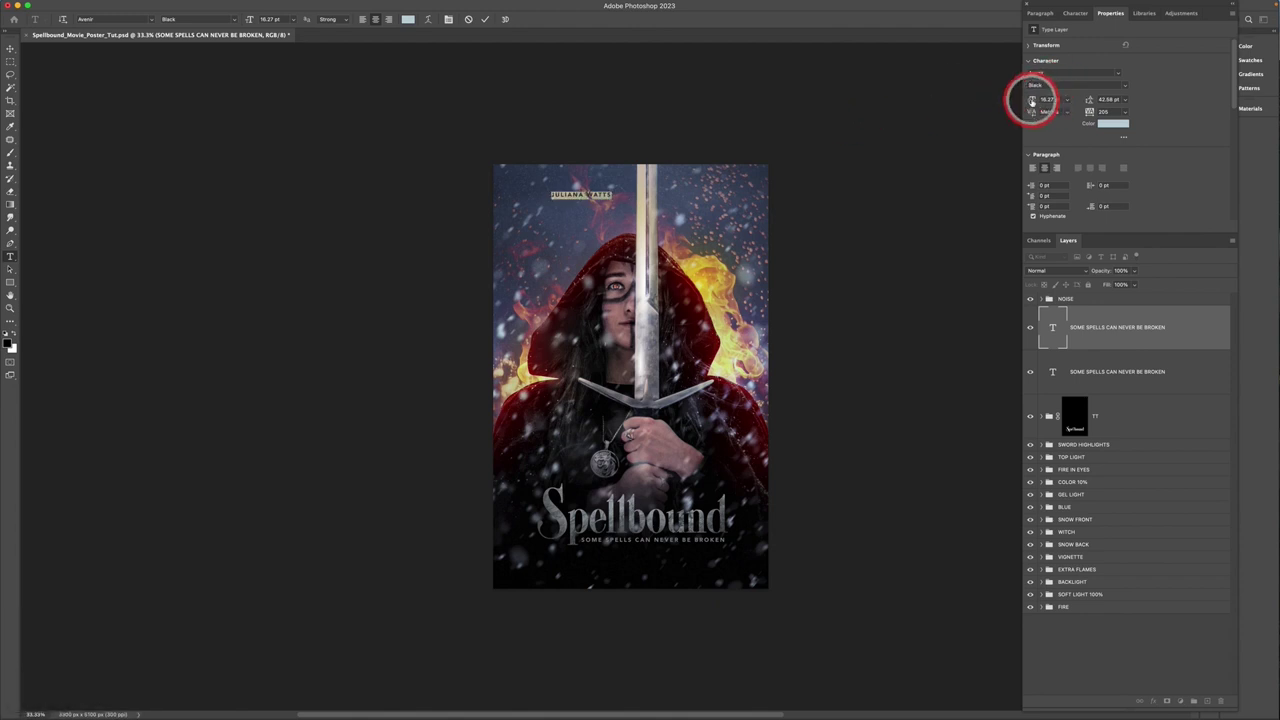
pyautogui.moveTo(1032, 100); pyautogui.dragTo(1033, 112)
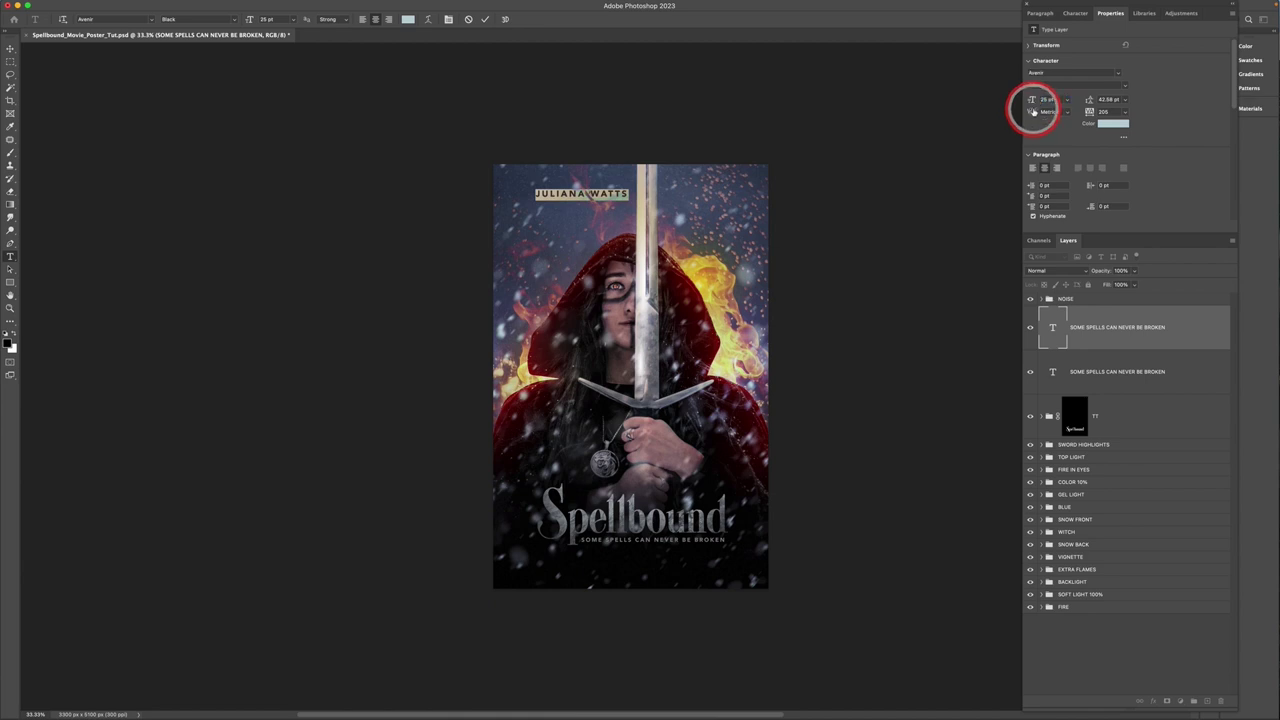
pyautogui.click(1118, 110)
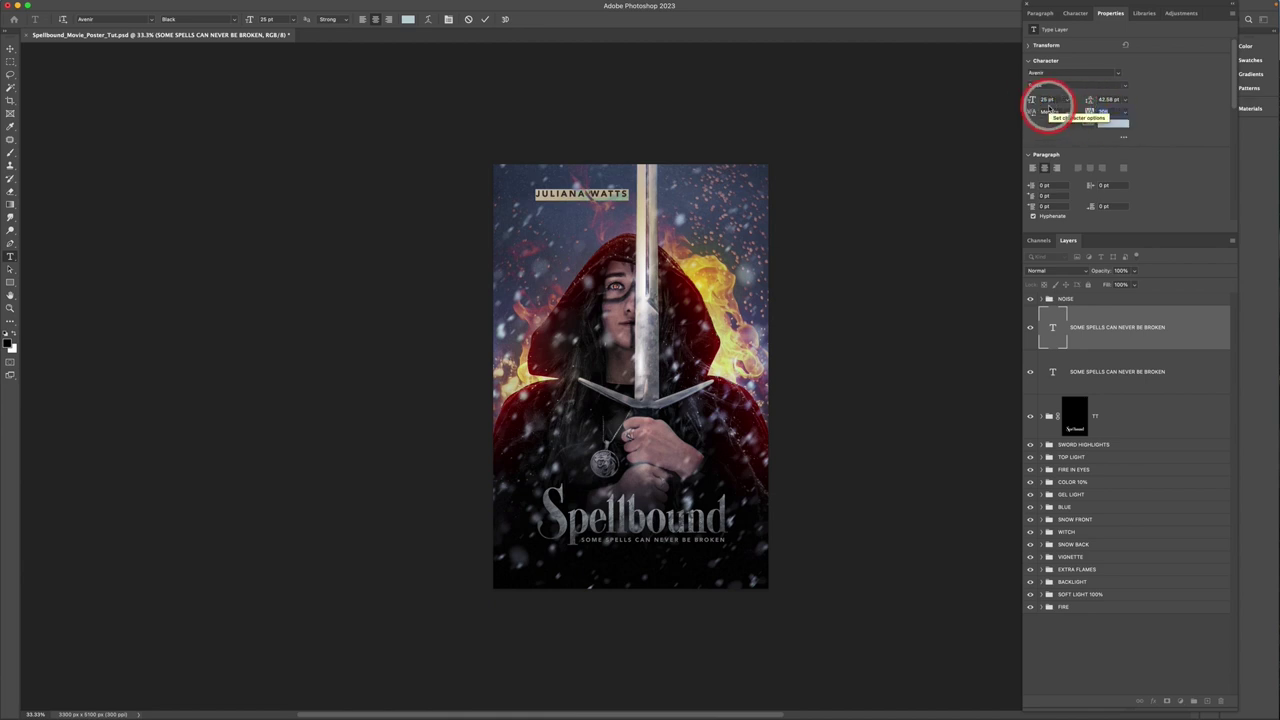
pyautogui.write('405')
pyautogui.press('Return')
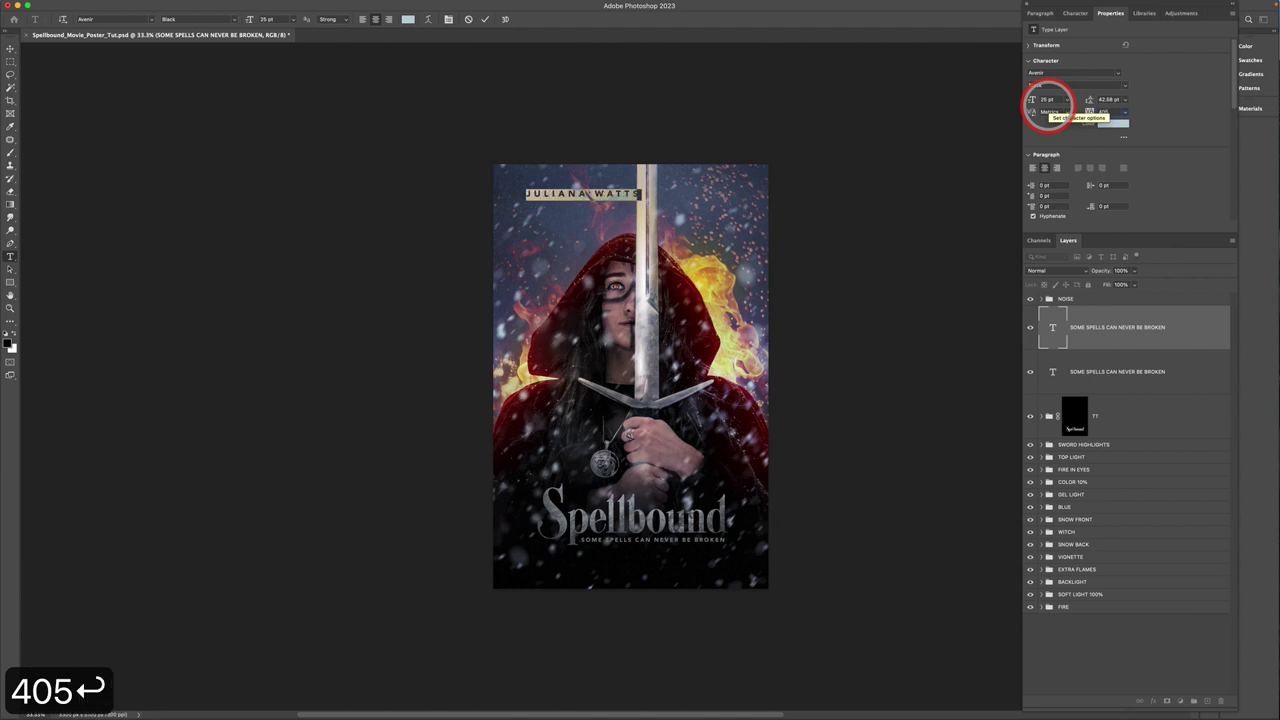
# Position the name at the poster's top left and duplicate its layer
pyautogui.click(12, 50)
pyautogui.press('v')
pyautogui.press('super+t')
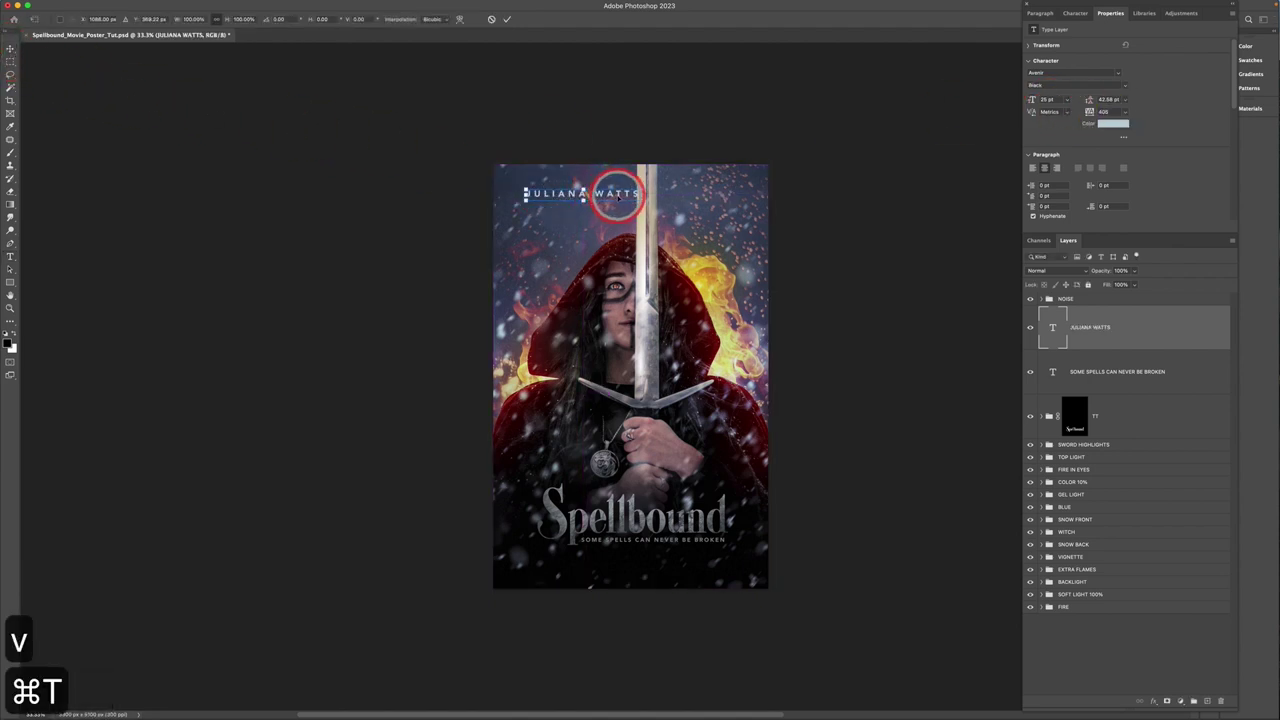
pyautogui.moveTo(614, 200); pyautogui.dragTo(600, 180)
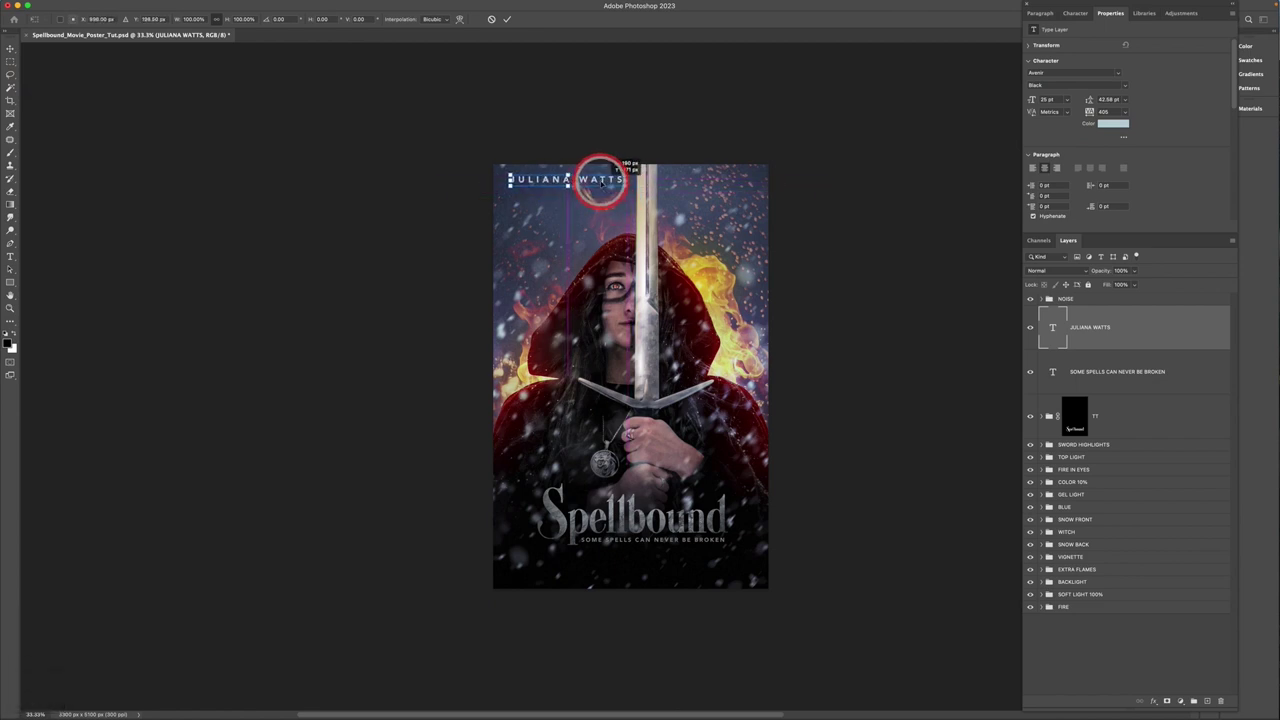
pyautogui.press('Return')
pyautogui.hotkey('shift', 'Left')
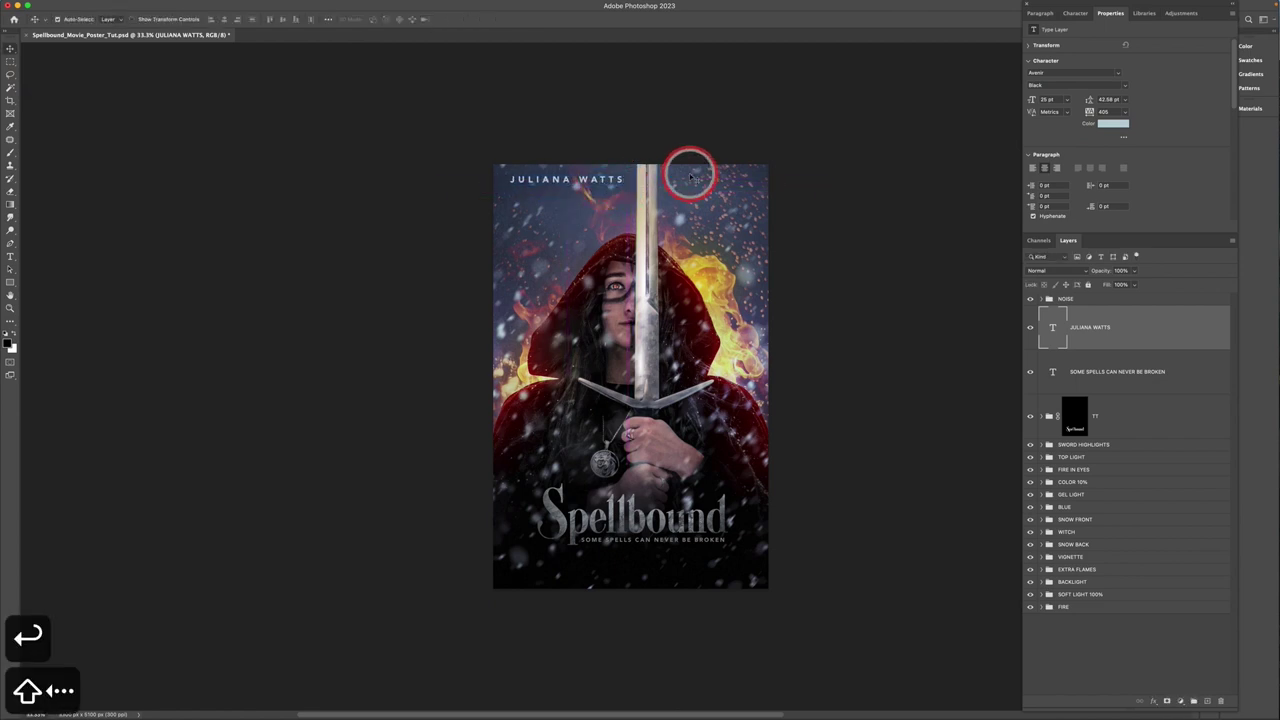
pyautogui.hotkey('shift', 'Left')
pyautogui.hotkey('shift', 'Left')
pyautogui.hotkey('shift', 'Up')
pyautogui.hotkey('shift', 'Up')
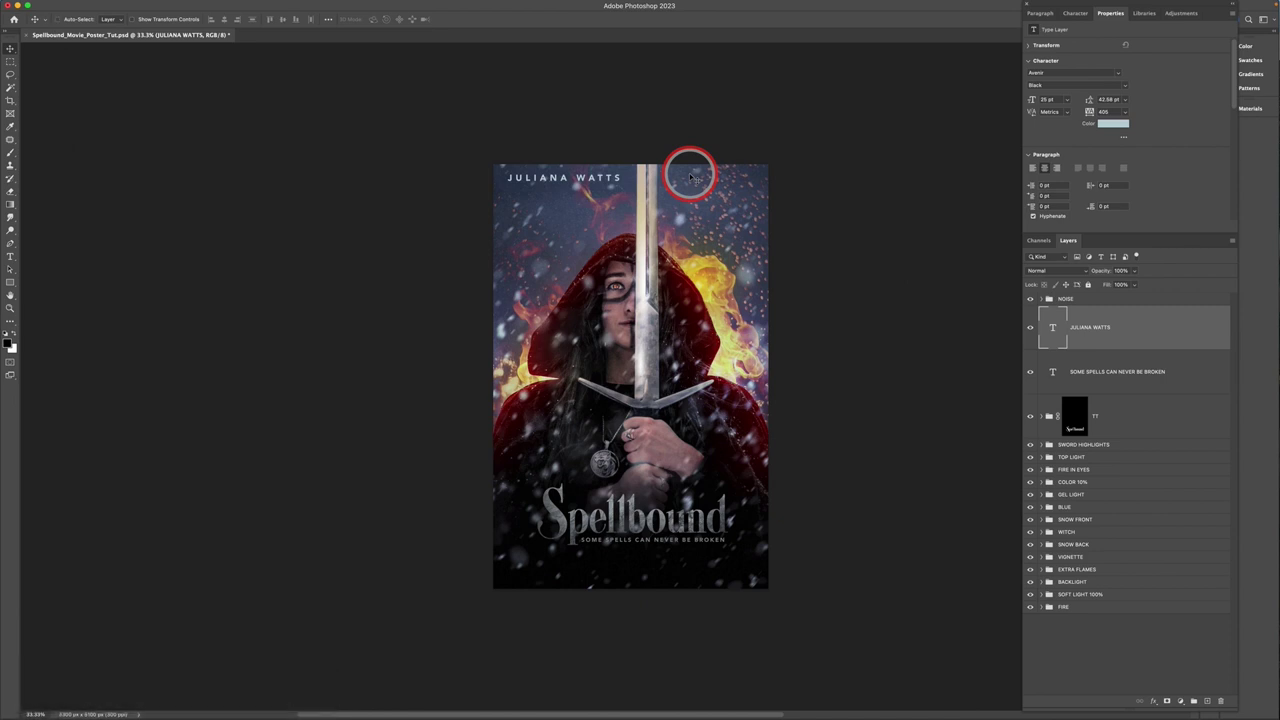
pyautogui.press('super+j')
# Move the name copy to the top right and replace it with a second actor's name
pyautogui.press('v')
pyautogui.press('super+t')
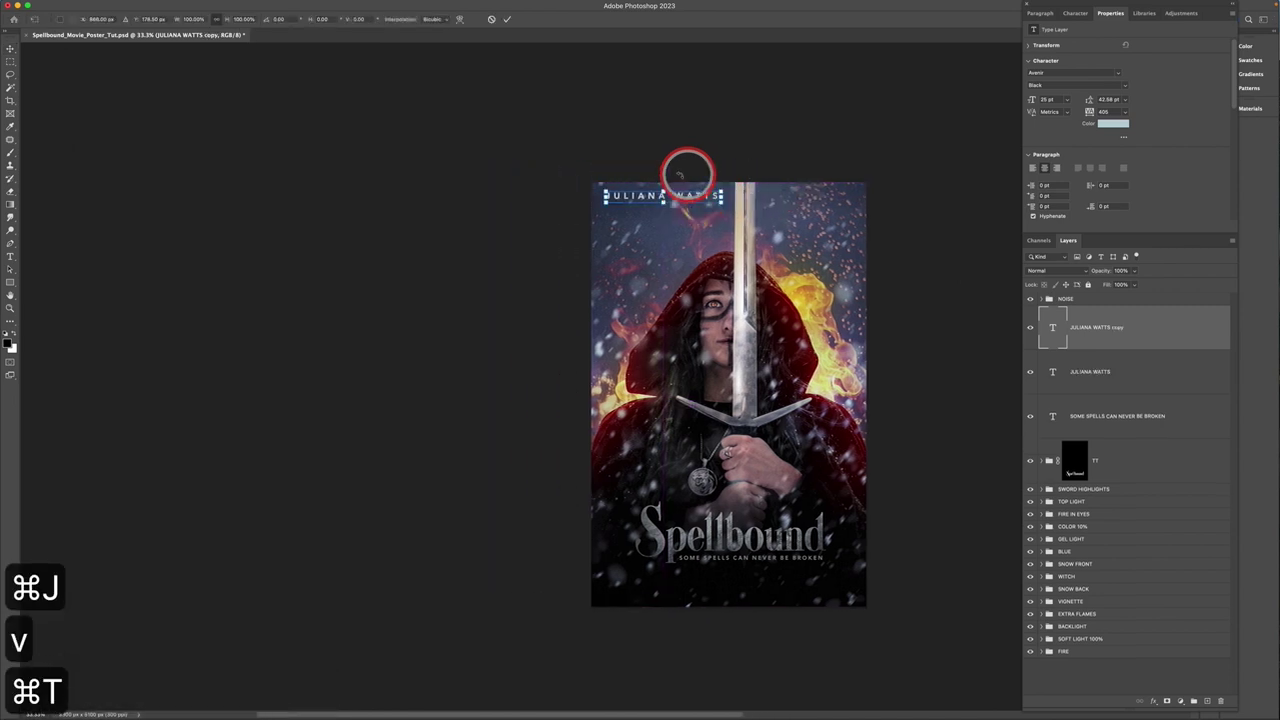
pyautogui.moveTo(633, 195); pyautogui.dragTo(782, 200)
pyautogui.press('Return')
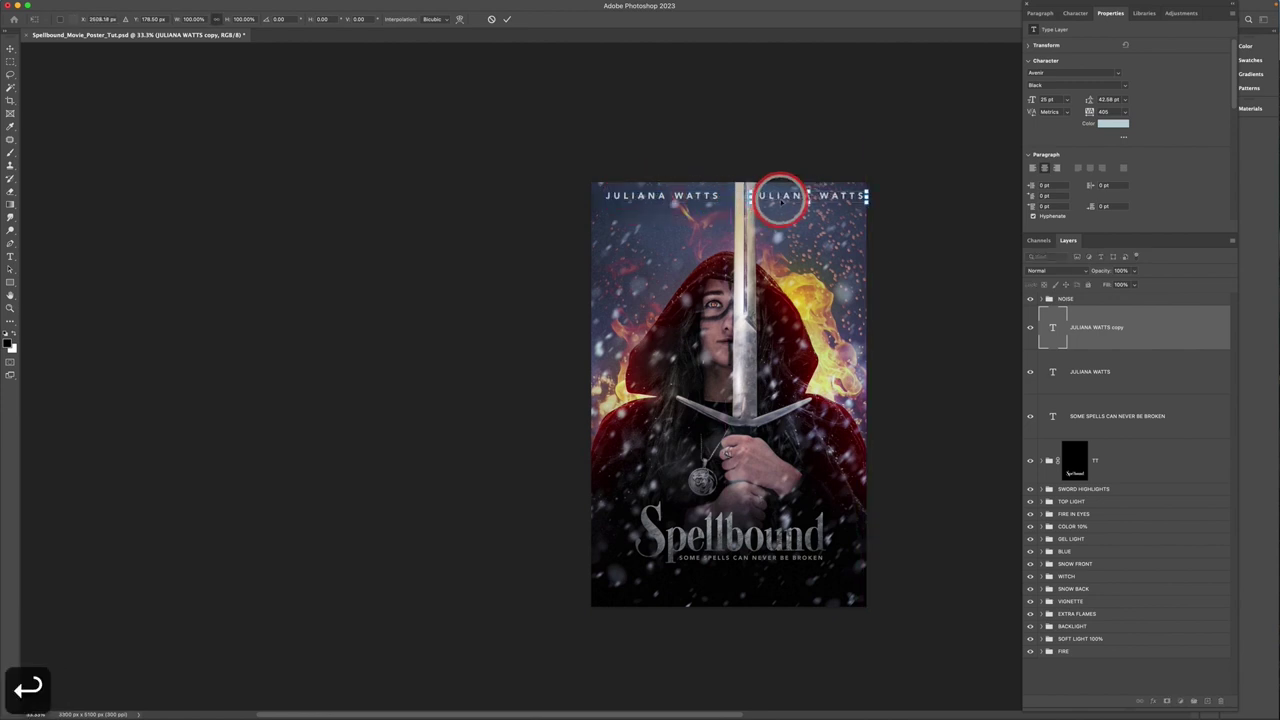
pyautogui.press('t')
pyautogui.tripleClick(781, 196)
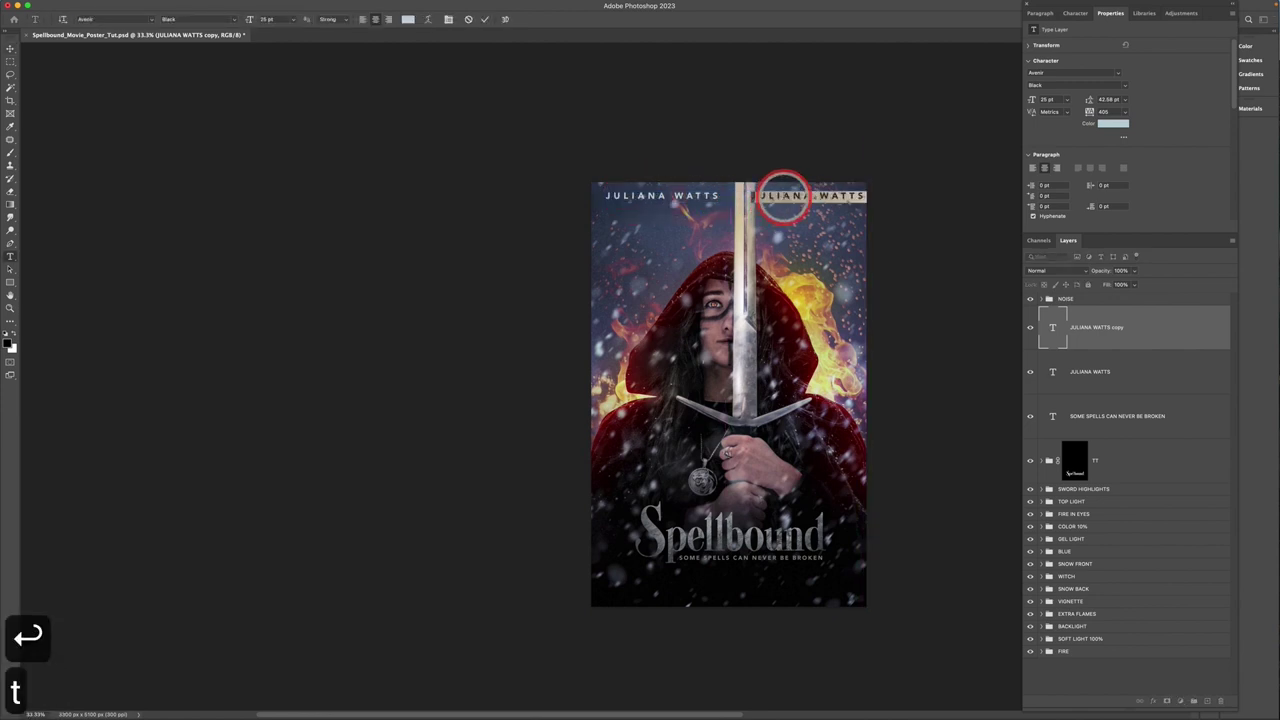
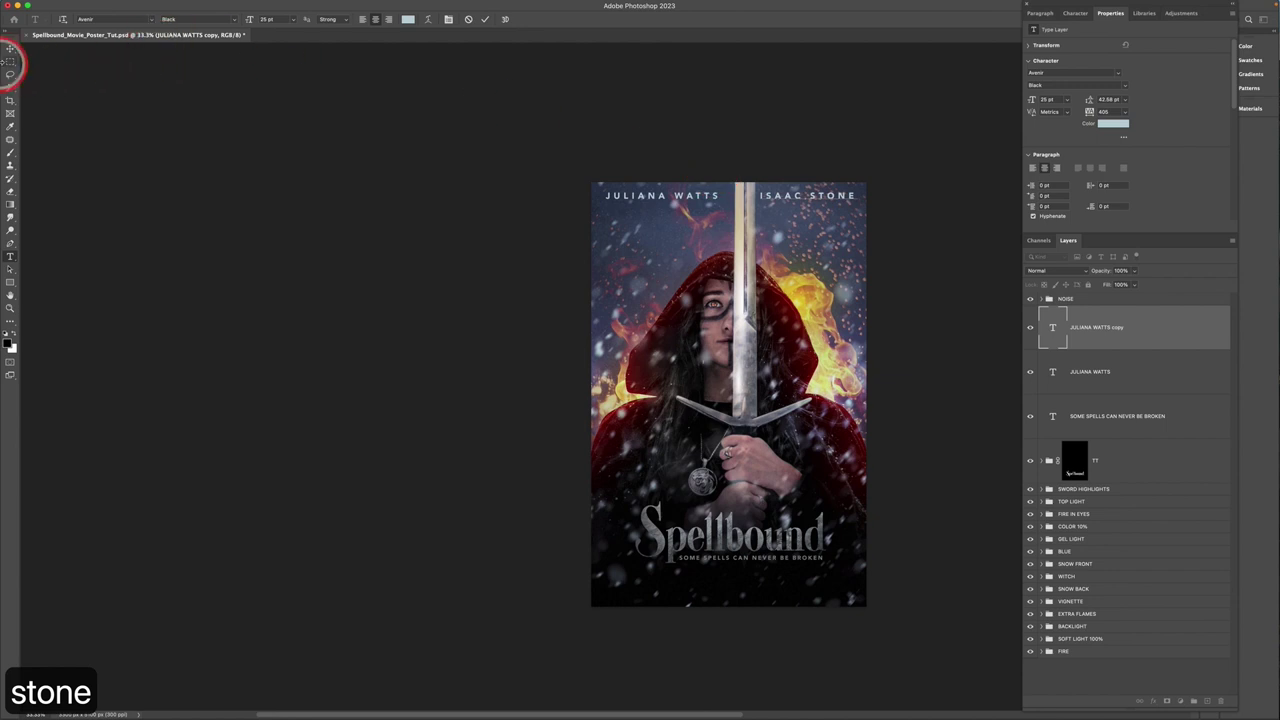
pyautogui.click(10, 49)
pyautogui.moveTo(743, 206); pyautogui.dragTo(643, 229)
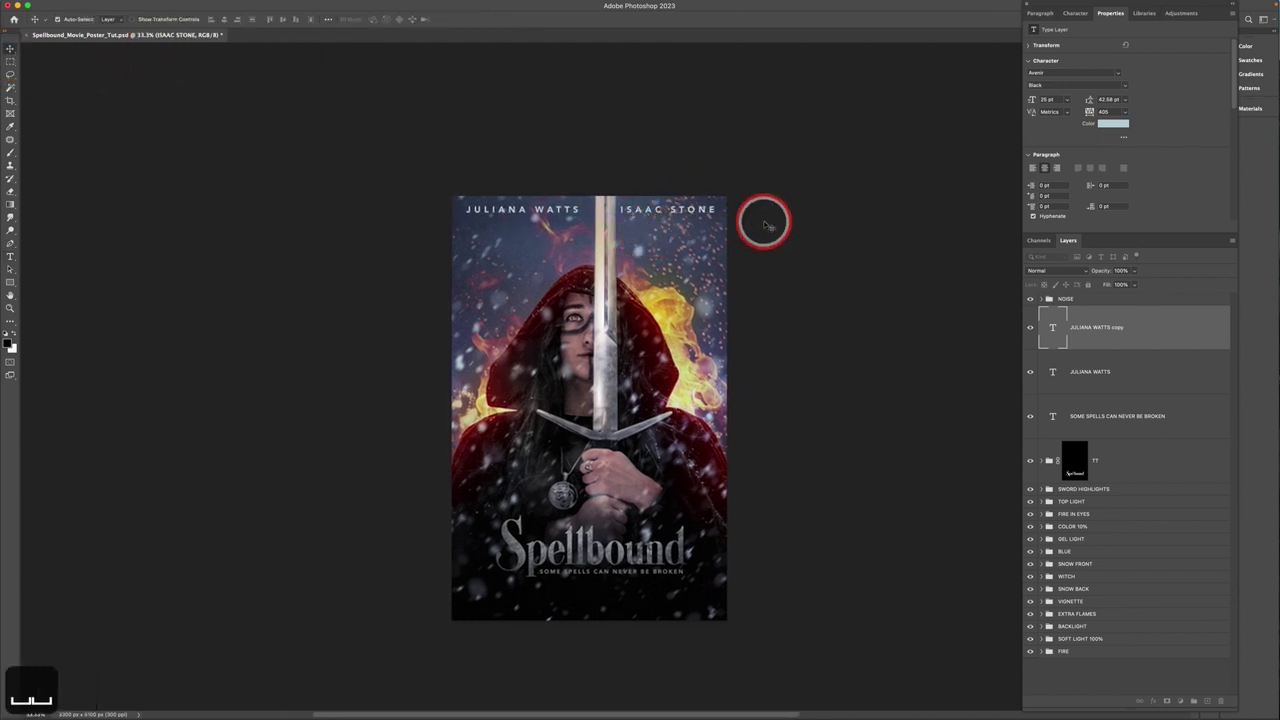
pyautogui.press('v')
pyautogui.hotkey('shift', 'Right')
pyautogui.hotkey('shift', 'Right')
pyautogui.hotkey('shift', 'Right')
pyautogui.hotkey('shift', 'Right')
pyautogui.hotkey('shift', 'Right')
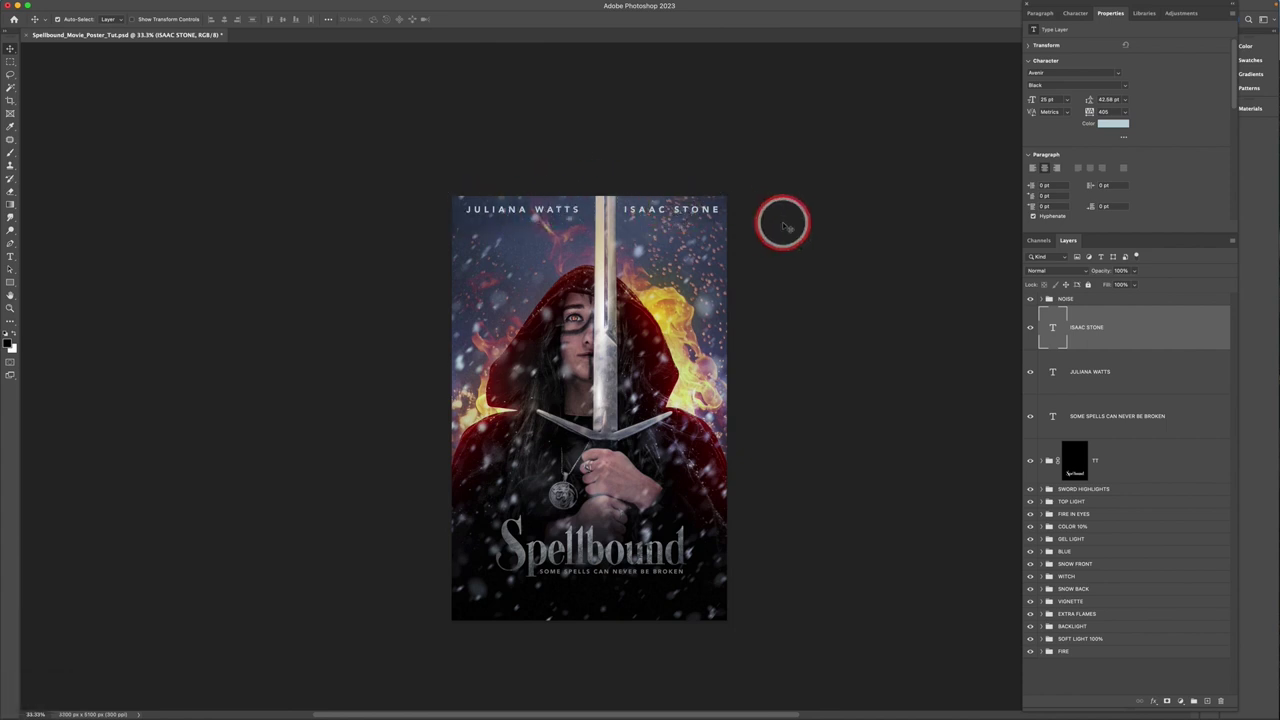
# Shrink both names slightly, nudge them apart, and select both name layers
pyautogui.keyDown('shift'); pyautogui.click(1126, 373); pyautogui.keyUp('shift')
pyautogui.press('v')
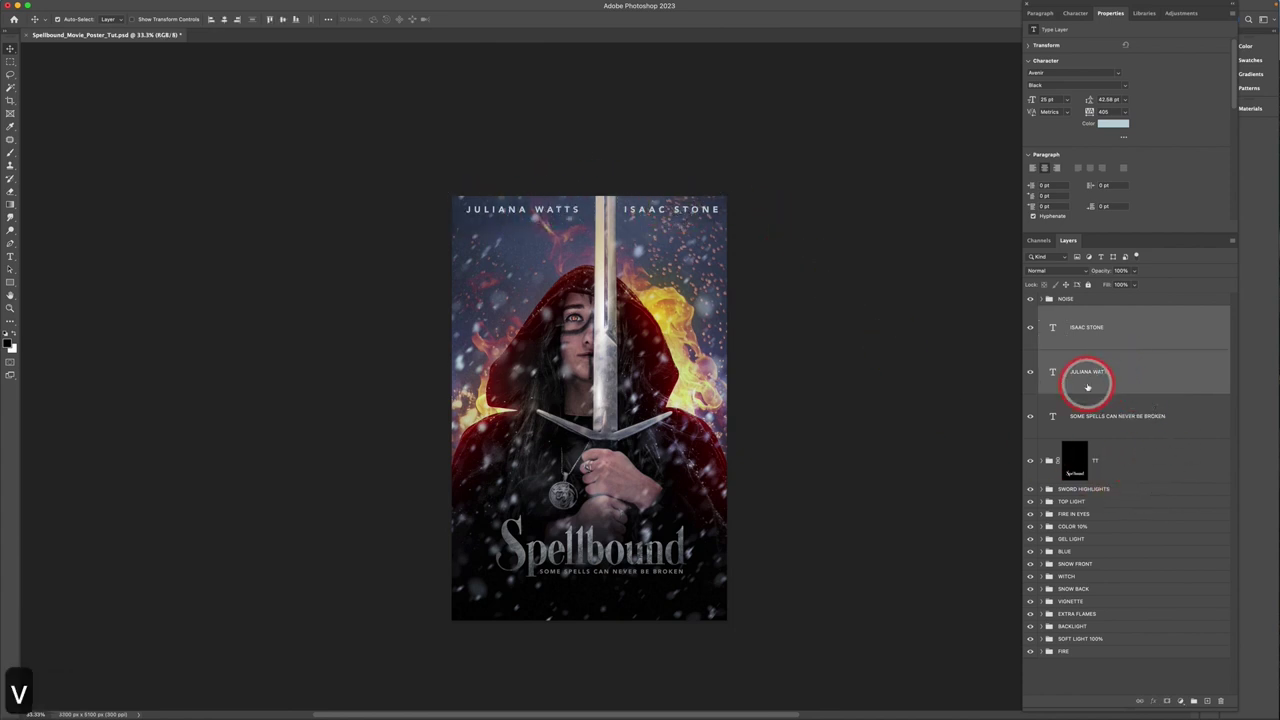
pyautogui.press('super+t')
pyautogui.moveTo(718, 209); pyautogui.dragTo(712, 210)
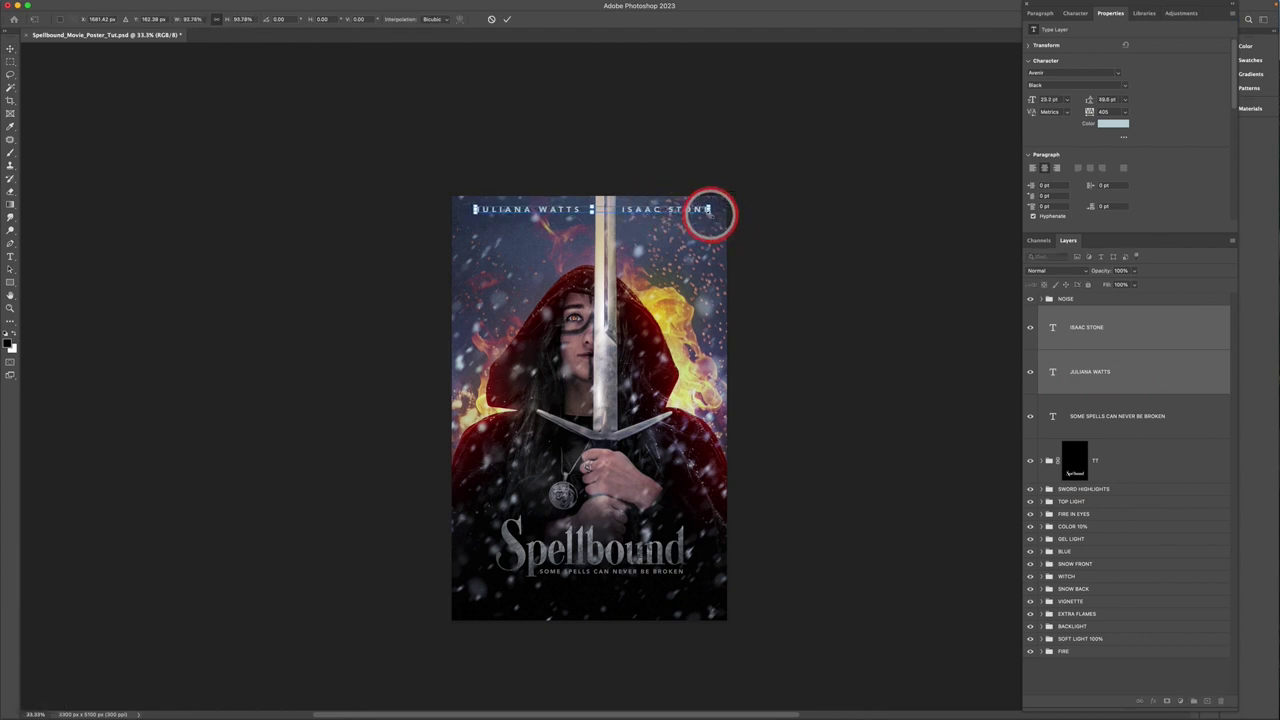
pyautogui.press('Return')
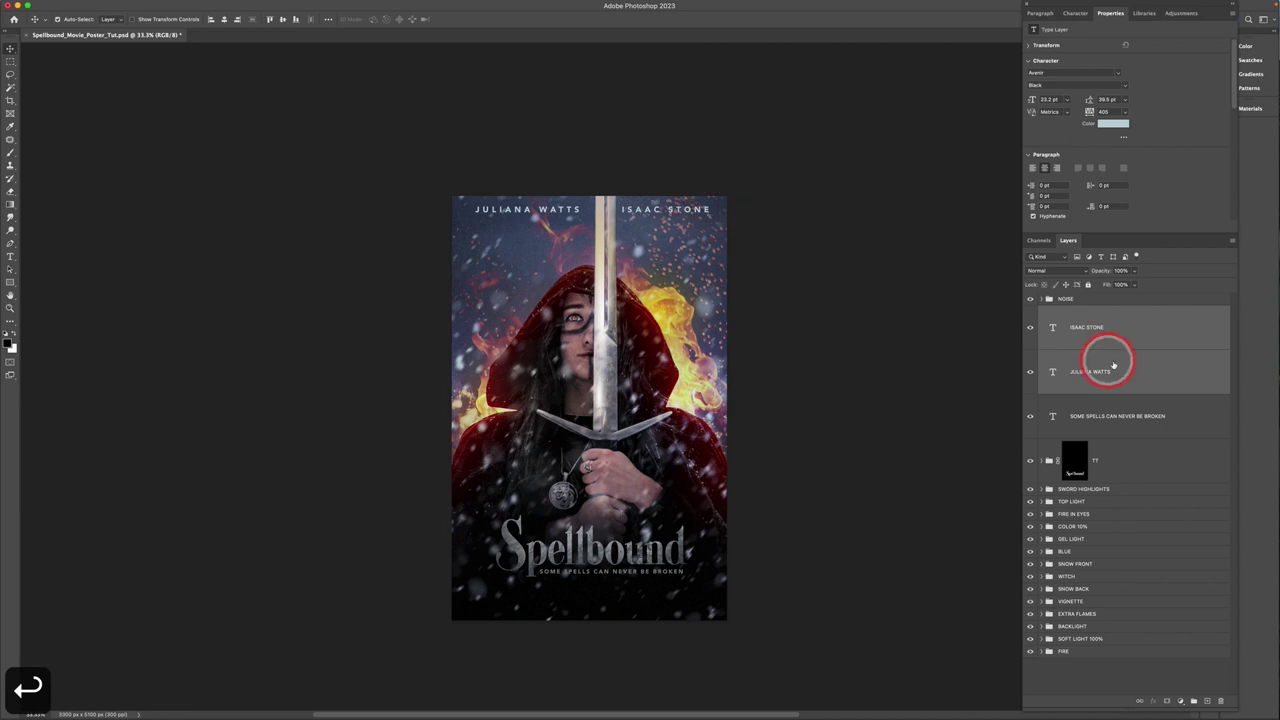
pyautogui.click(1116, 343)
pyautogui.hotkey('shift', 'Right')
pyautogui.hotkey('shift', 'Right')
pyautogui.hotkey('shift', 'Right')
pyautogui.hotkey('shift', 'Right')
pyautogui.hotkey('shift', 'Right')
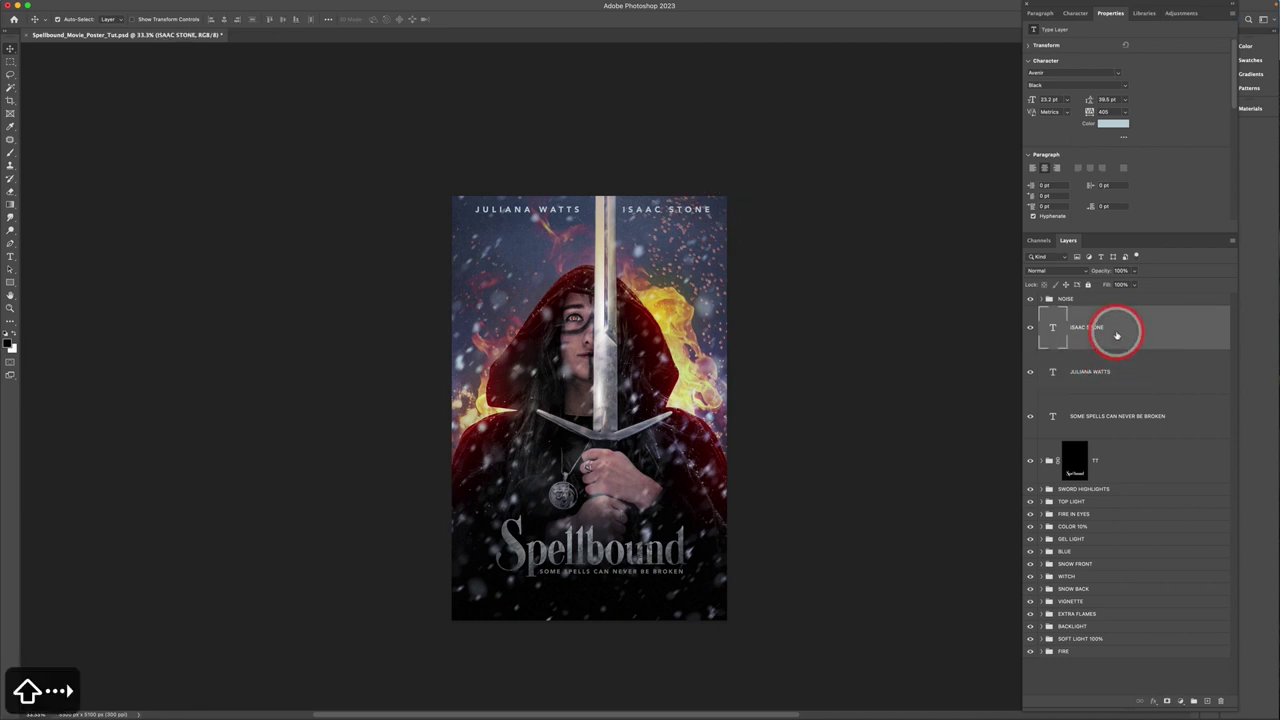
pyautogui.press('Right')
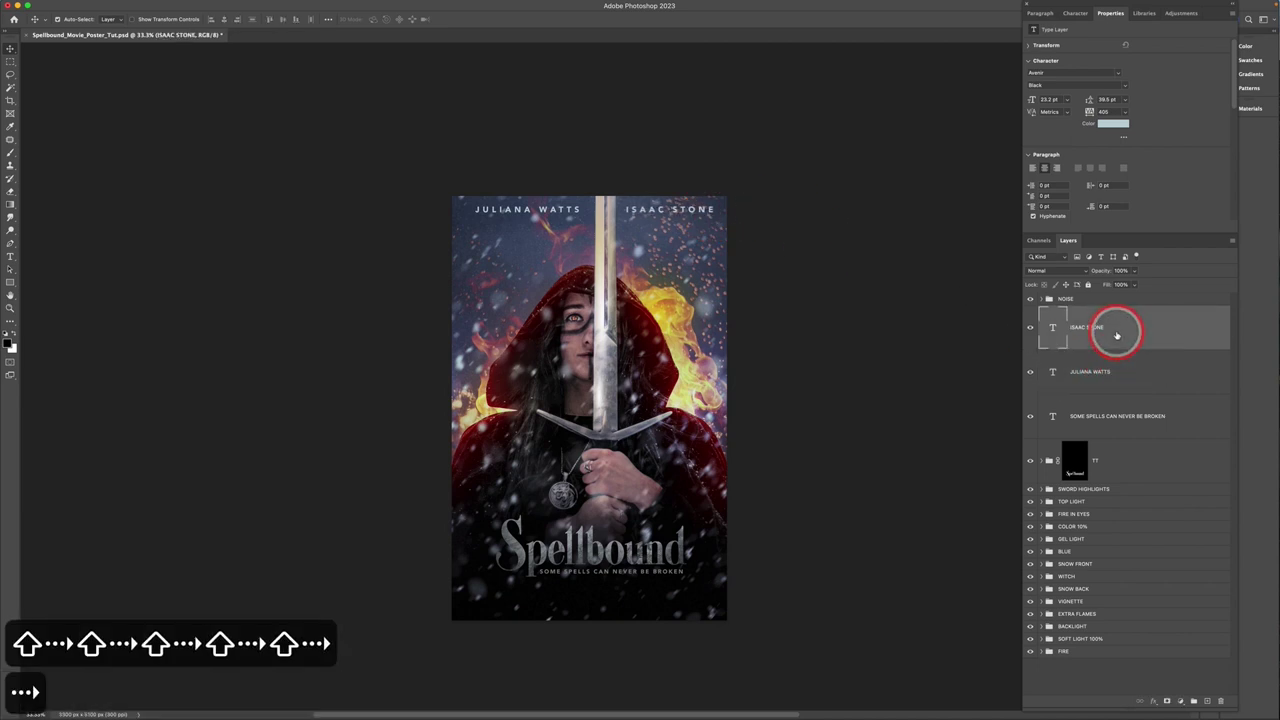
pyautogui.click(1117, 371)
pyautogui.hotkey('shift', 'Left')
pyautogui.hotkey('shift', 'Left')
pyautogui.hotkey('shift', 'Left')
pyautogui.hotkey('shift', 'Left')
pyautogui.hotkey('shift', 'Left')
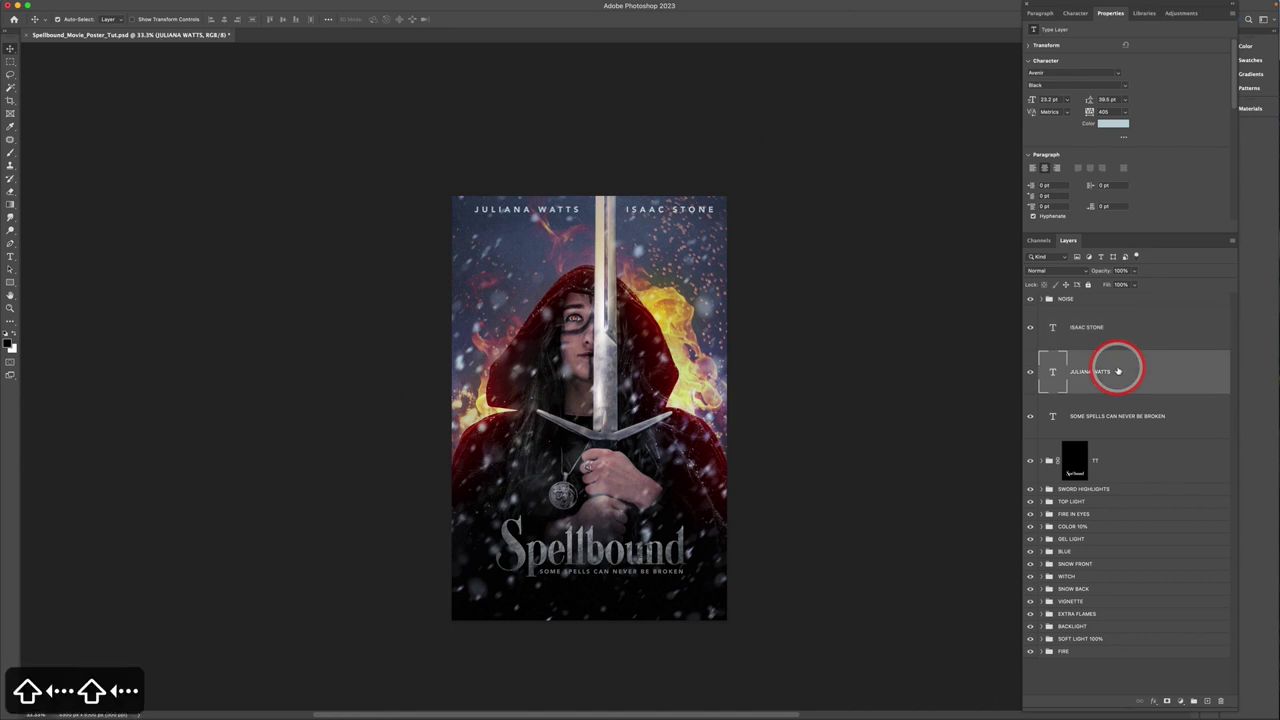
pyautogui.hotkey('shift', 'Left')
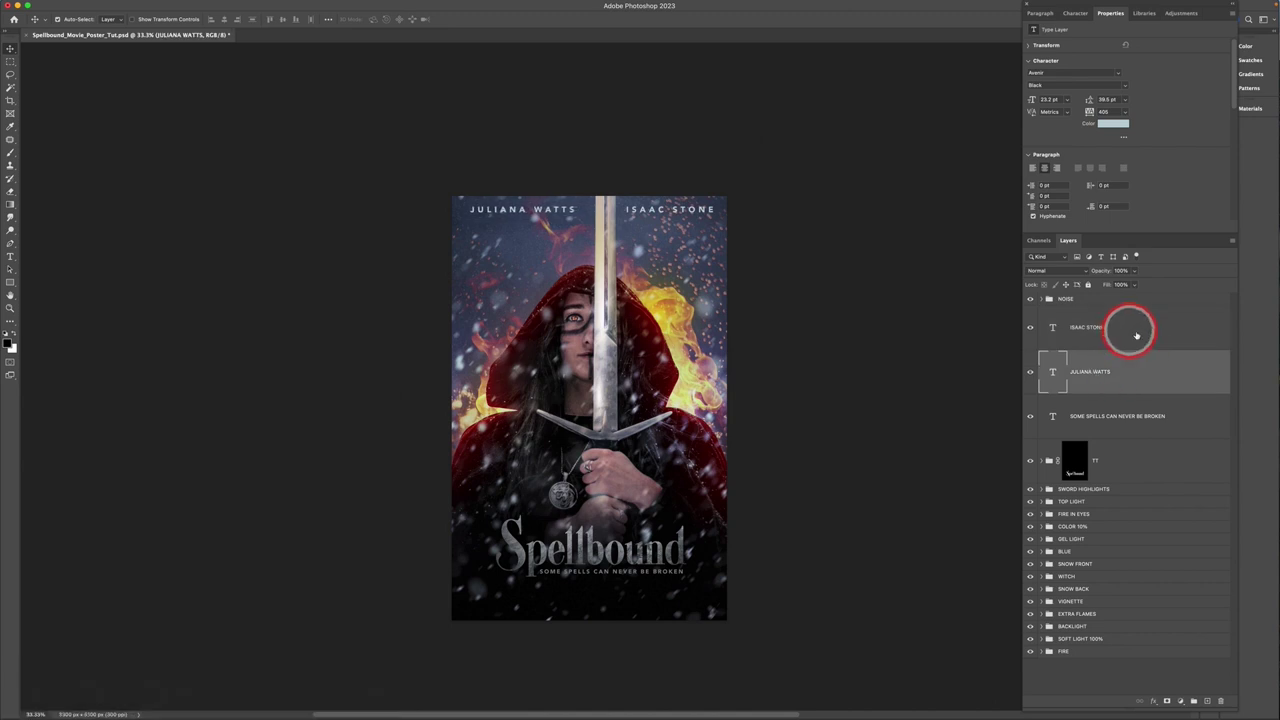
pyautogui.keyDown('shift'); pyautogui.click(1151, 334); pyautogui.keyUp('shift')
# Group the two actor name layers as TALENT NAMES
pyautogui.press('super+g')
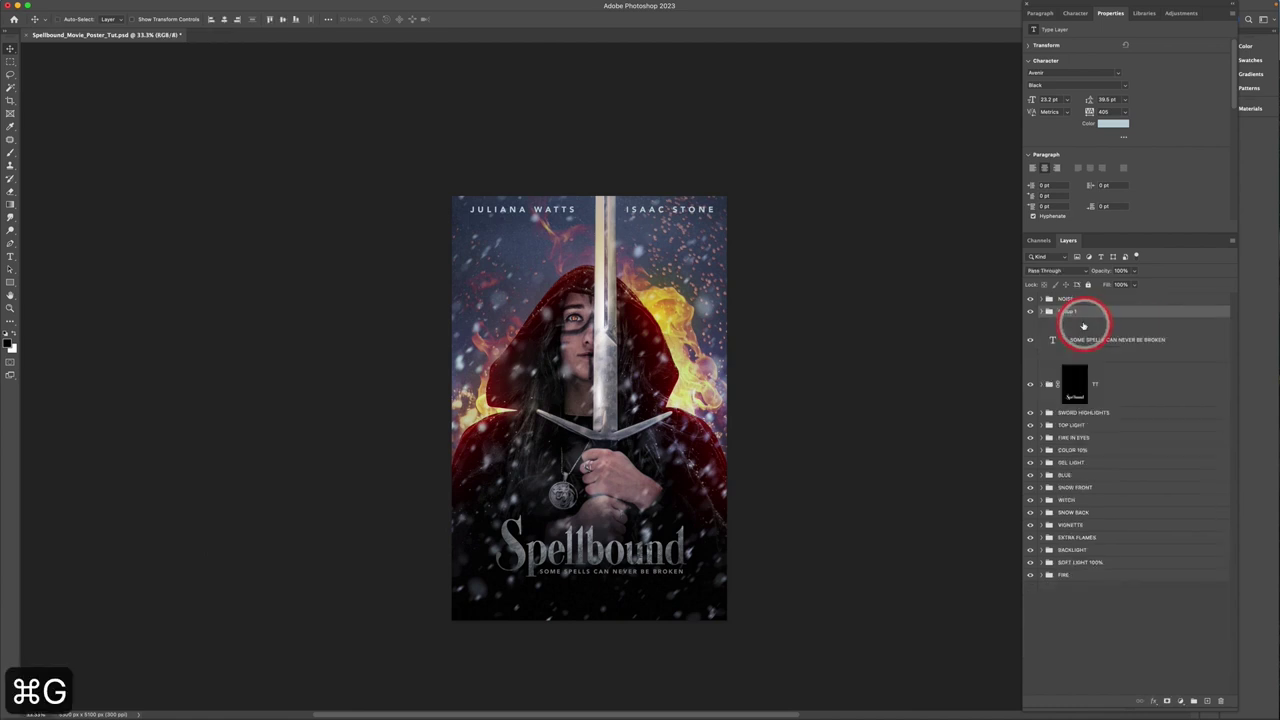
pyautogui.write('TALNE')
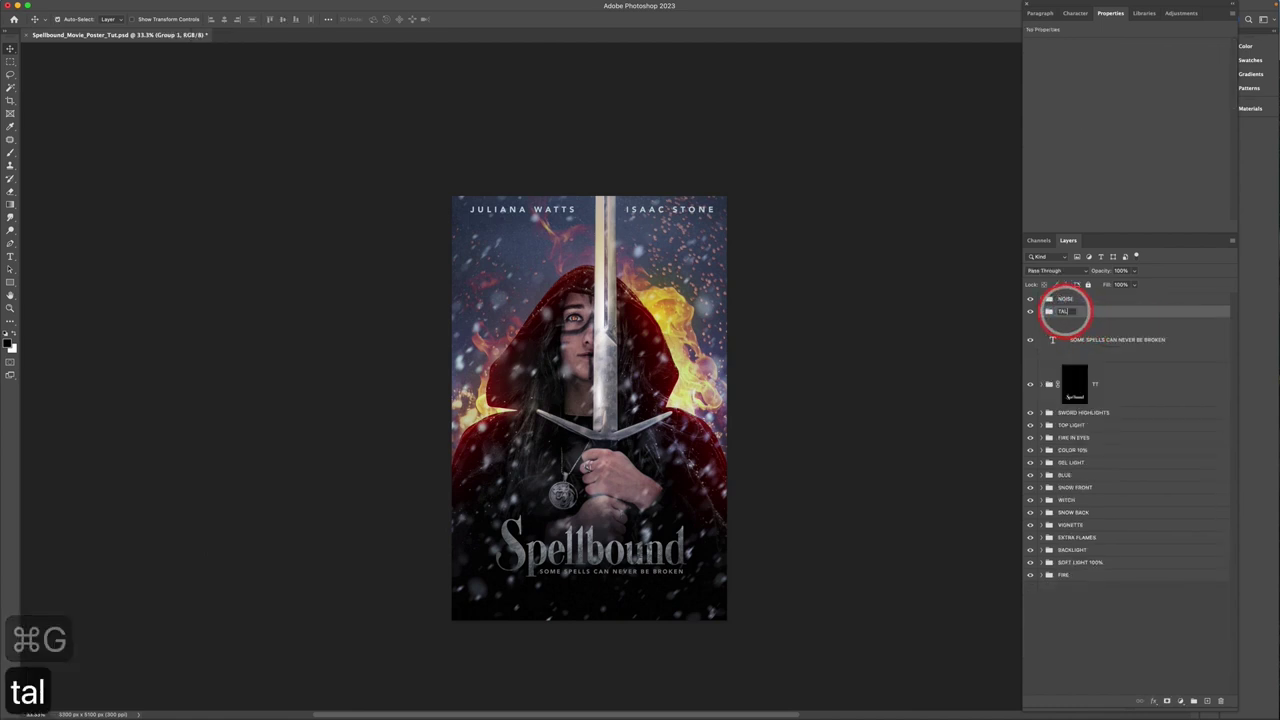
pyautogui.press('BackSpace')
pyautogui.press('BackSpace')
pyautogui.write('ENT NAK')
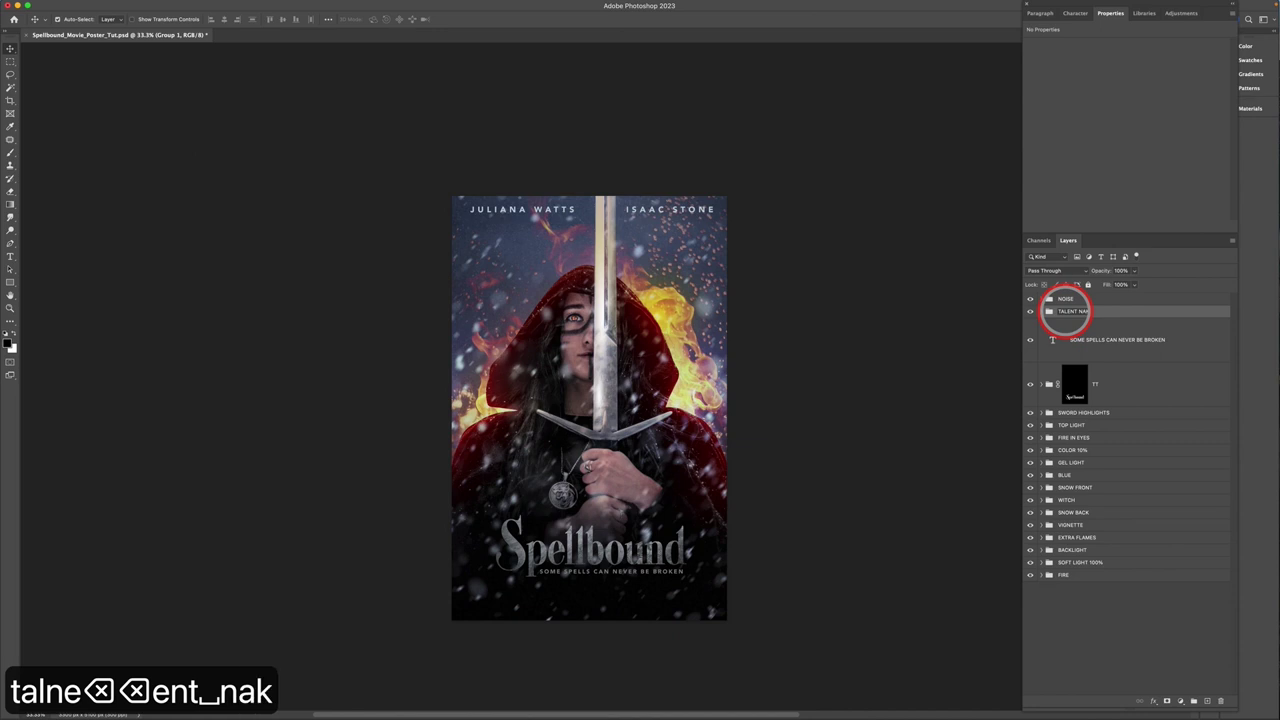
pyautogui.press('BackSpace')
pyautogui.write('MES')
pyautogui.press('Return')
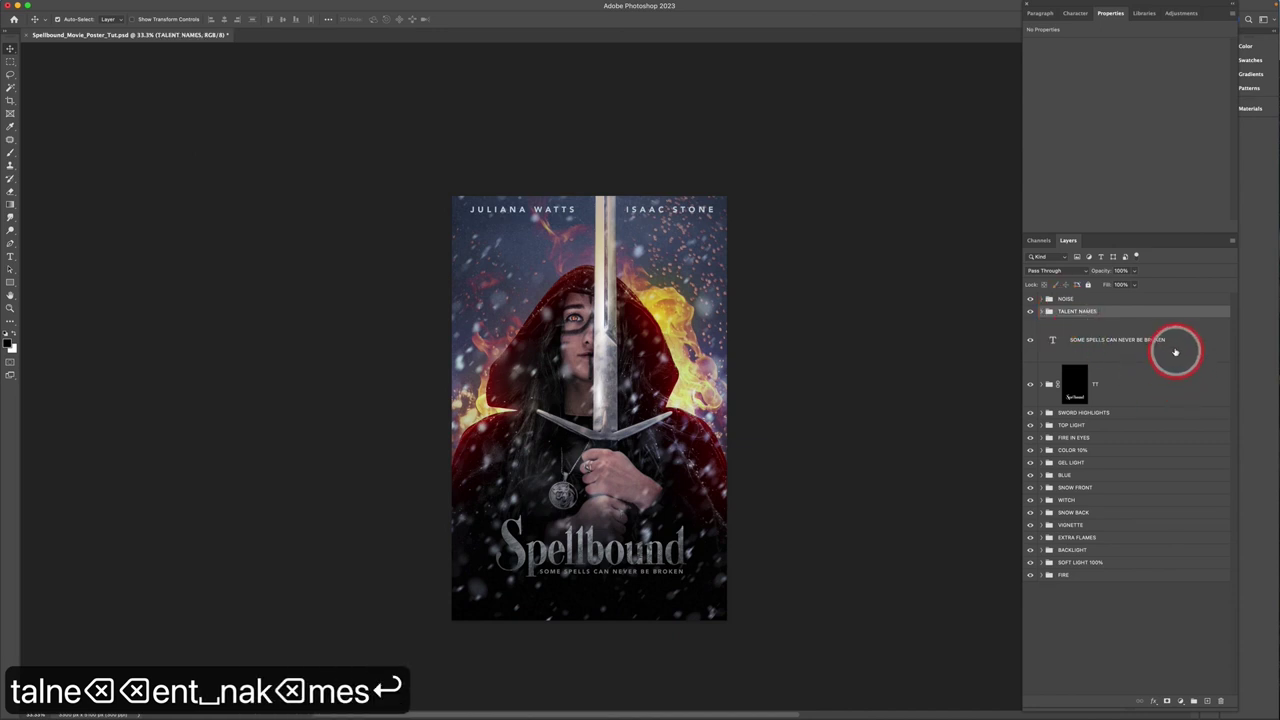
# Put the tagline layer into its own collapsed group named TAGLINE
pyautogui.click(1175, 352)
pyautogui.press('super+g')
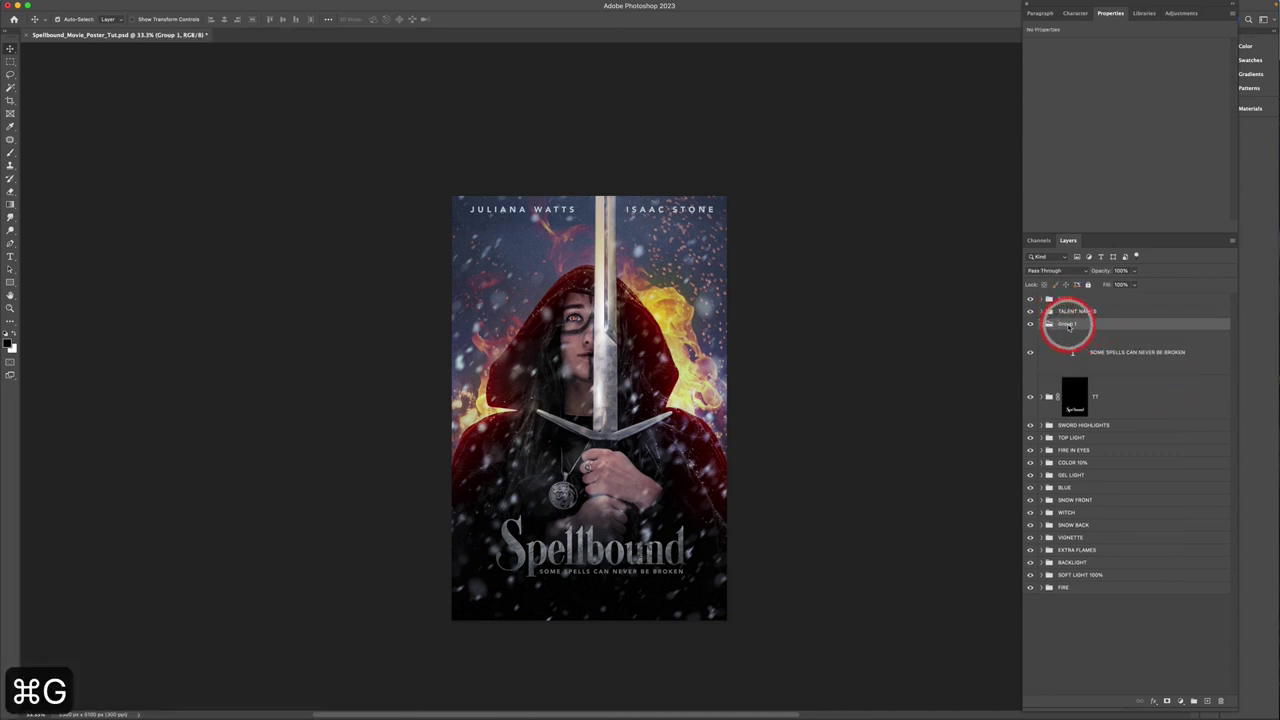
pyautogui.write('TAGLINE')
pyautogui.press('Return')
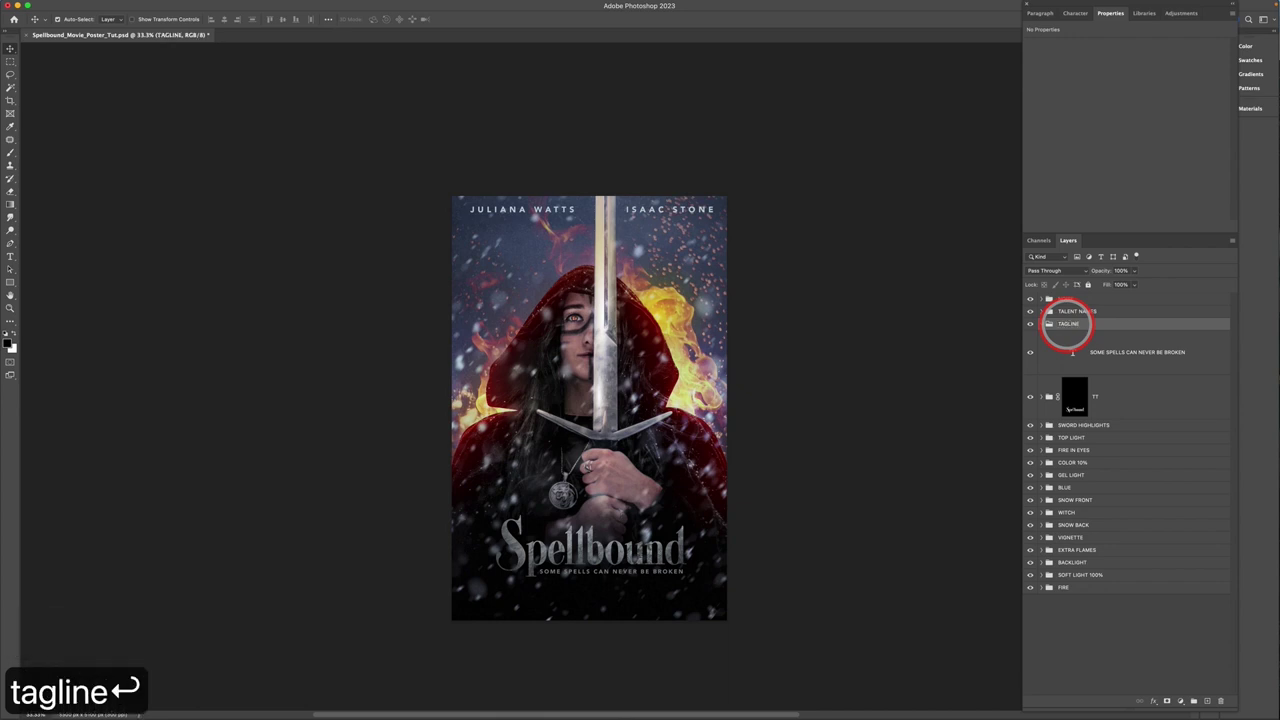
pyautogui.moveTo(1068, 325); pyautogui.dragTo(1047, 333)
pyautogui.click(1043, 326)
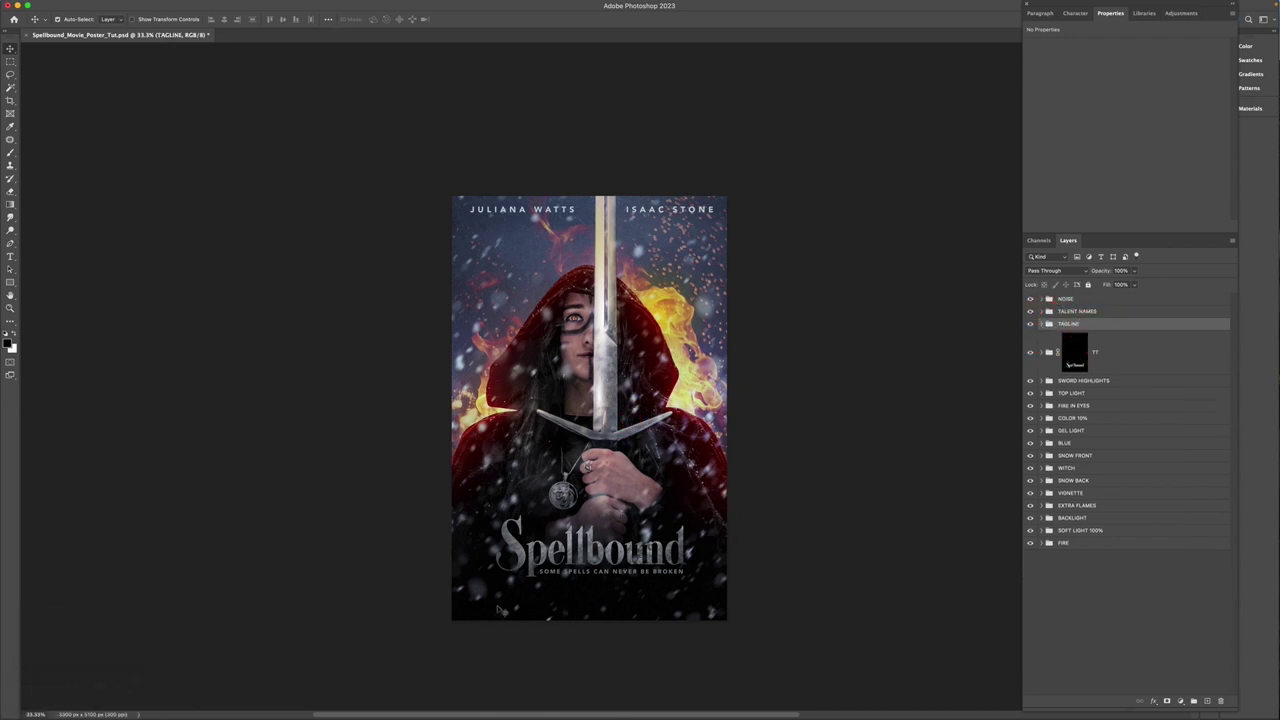
pyautogui.click(613, 593)
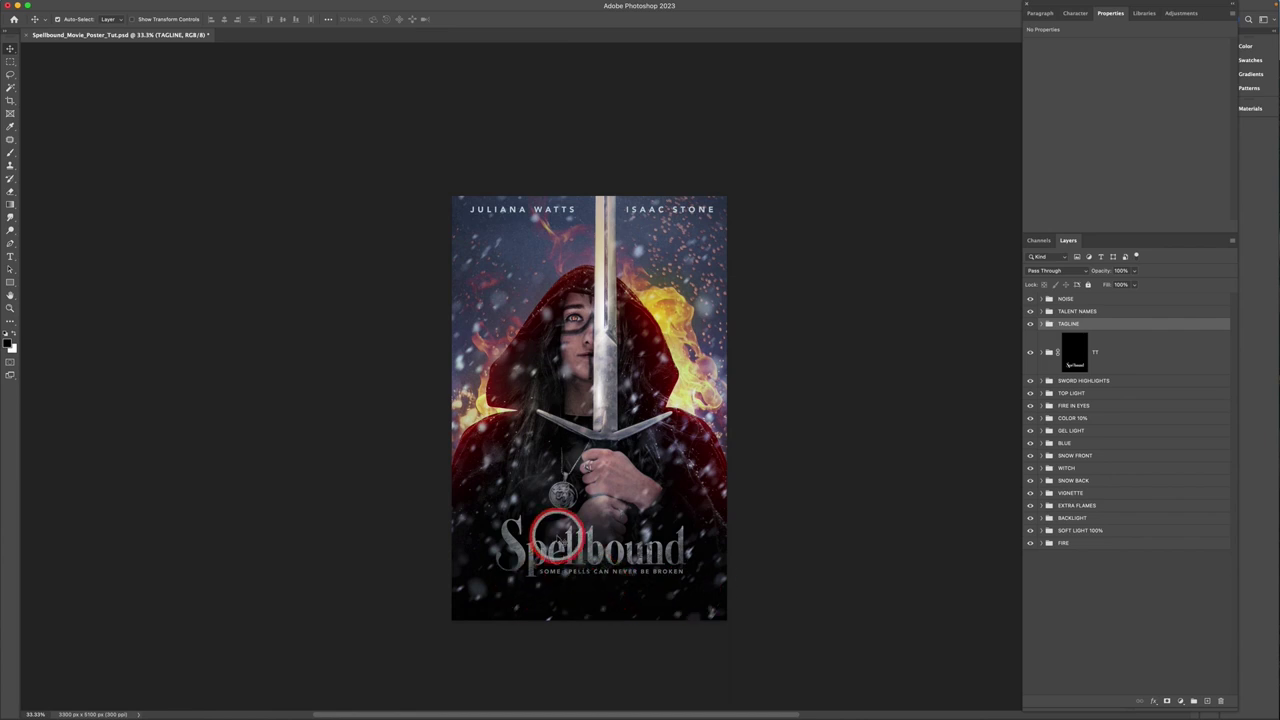
# Open TMTD_Credit_Block.psd and drag its credit text layer into the poster
pyautogui.press('super+o')
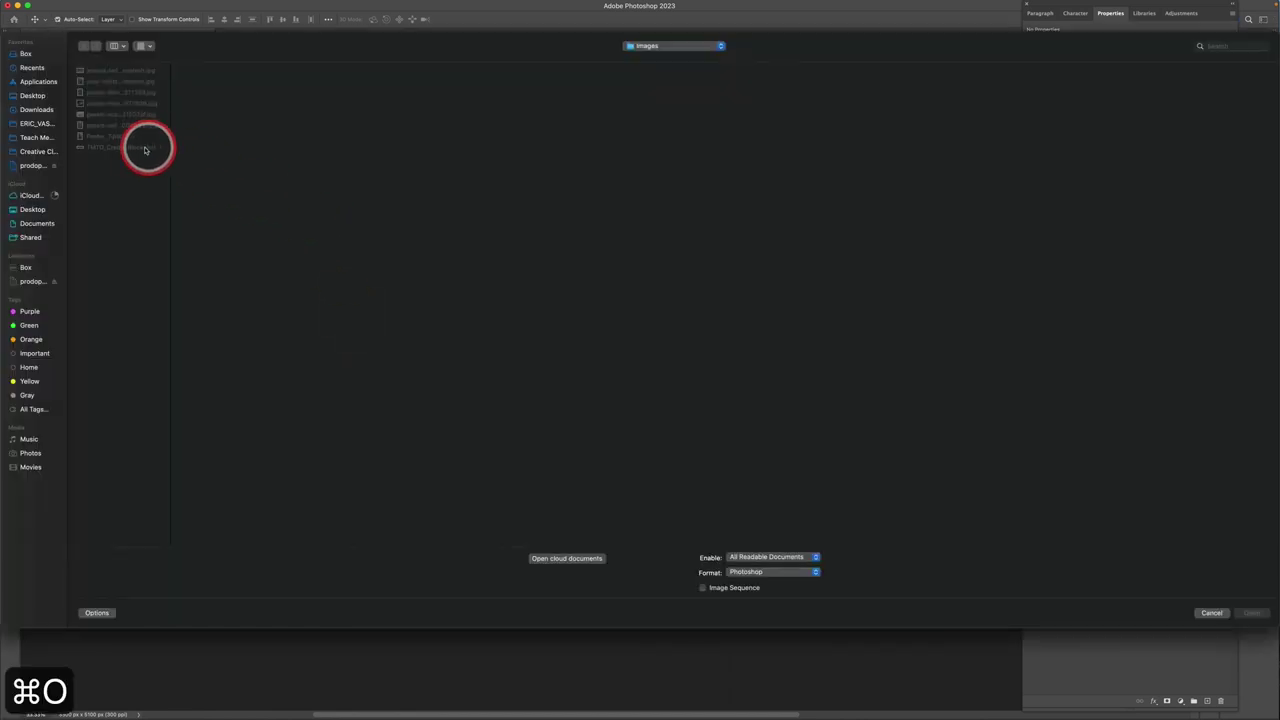
pyautogui.doubleClick(143, 143)
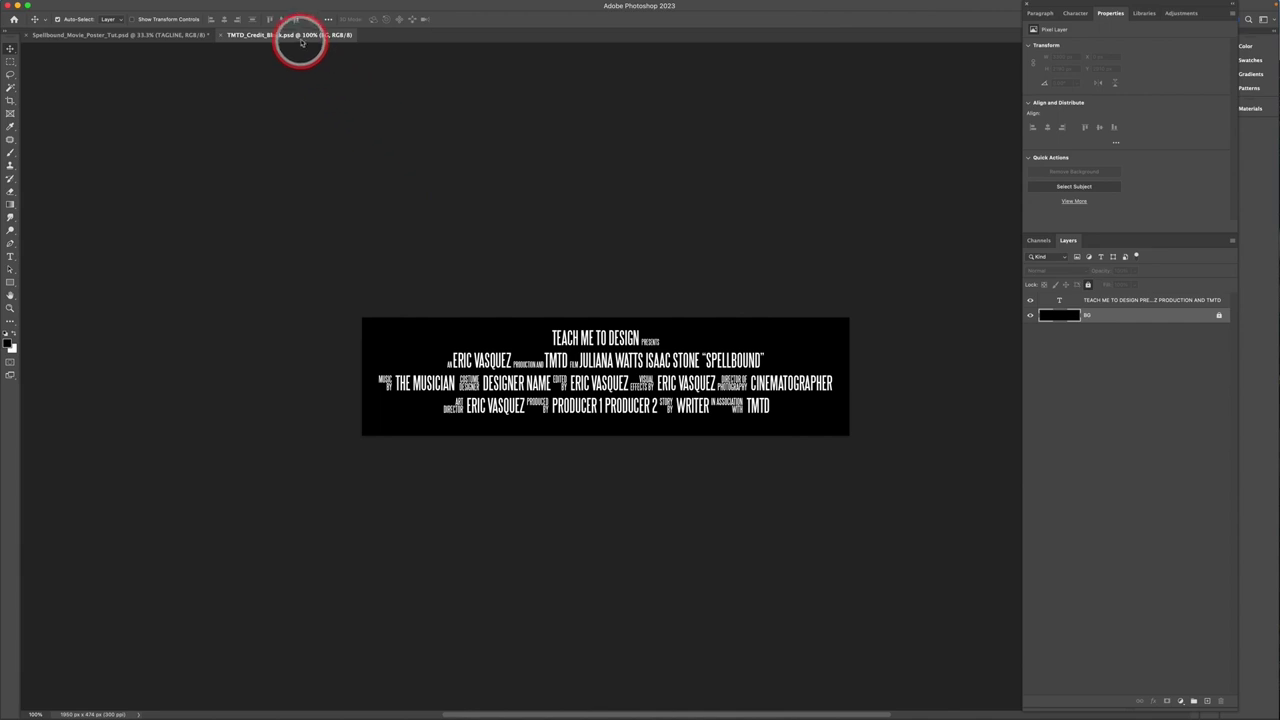
pyautogui.moveTo(300, 37); pyautogui.dragTo(566, 444)
pyautogui.click(1106, 304)
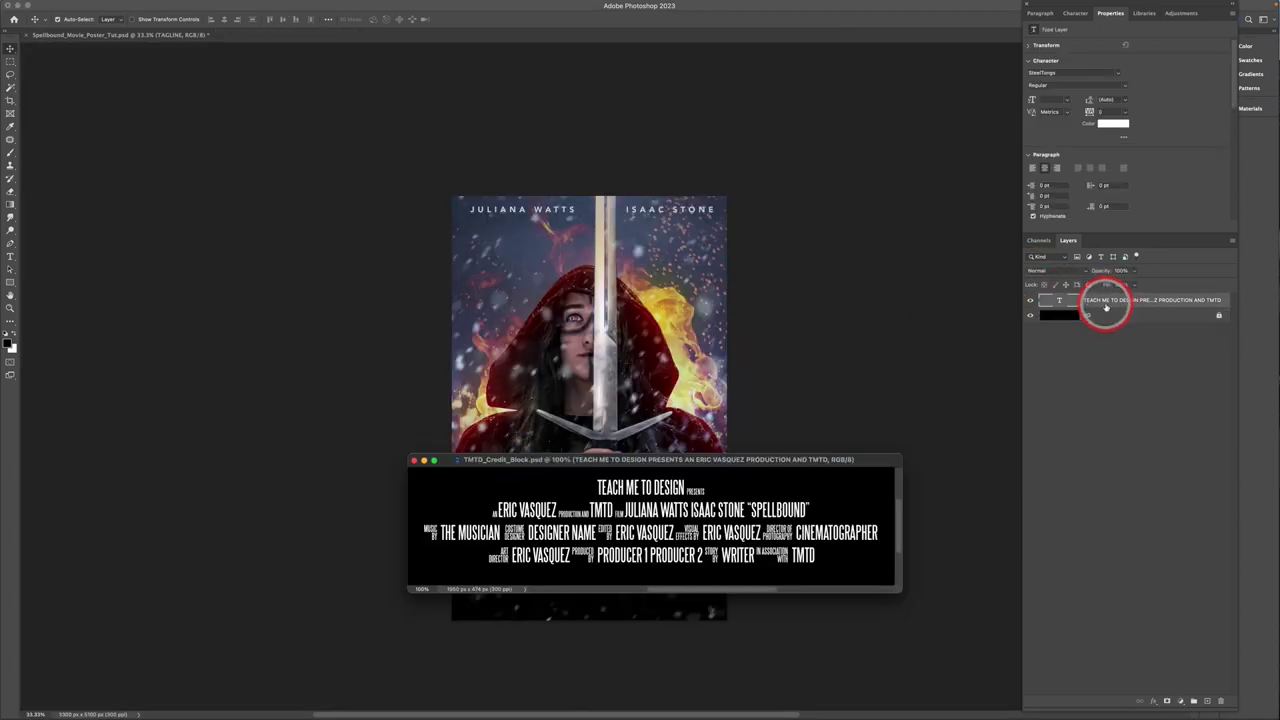
pyautogui.moveTo(1152, 300); pyautogui.dragTo(605, 362)
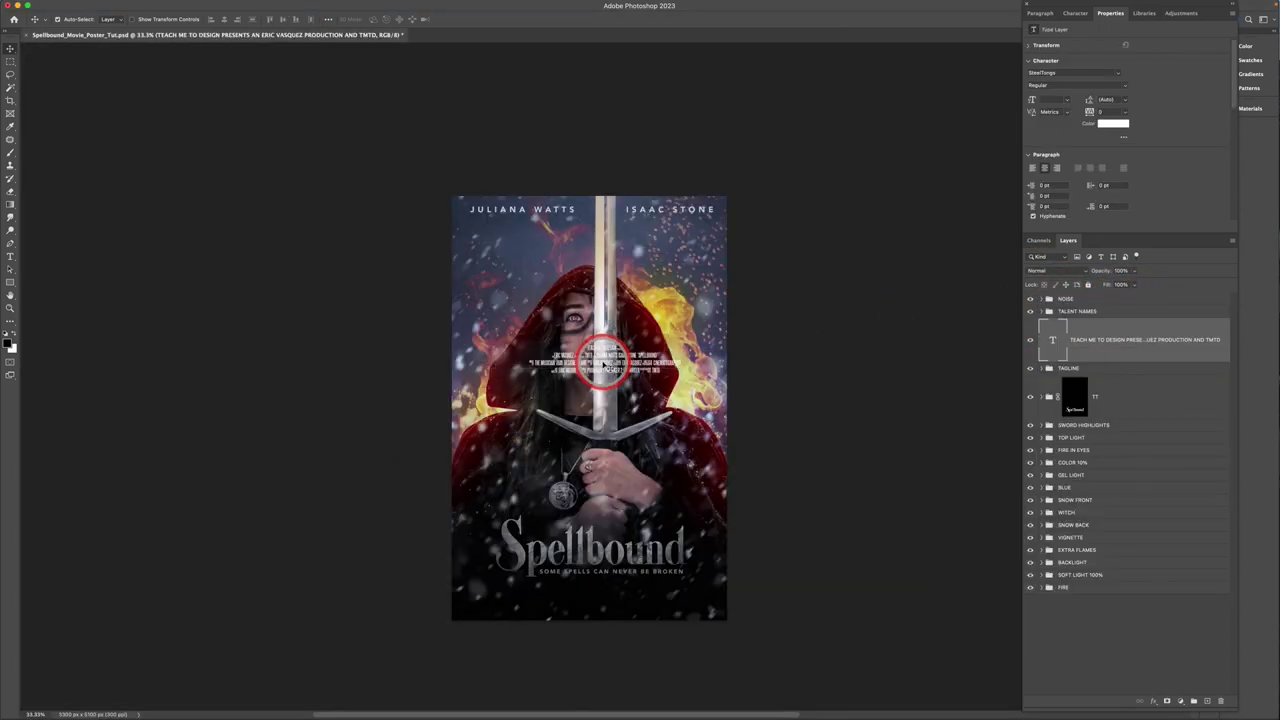
# Move the credit block to the poster bottom beneath the tagline
pyautogui.press('v')
pyautogui.press('super+t')
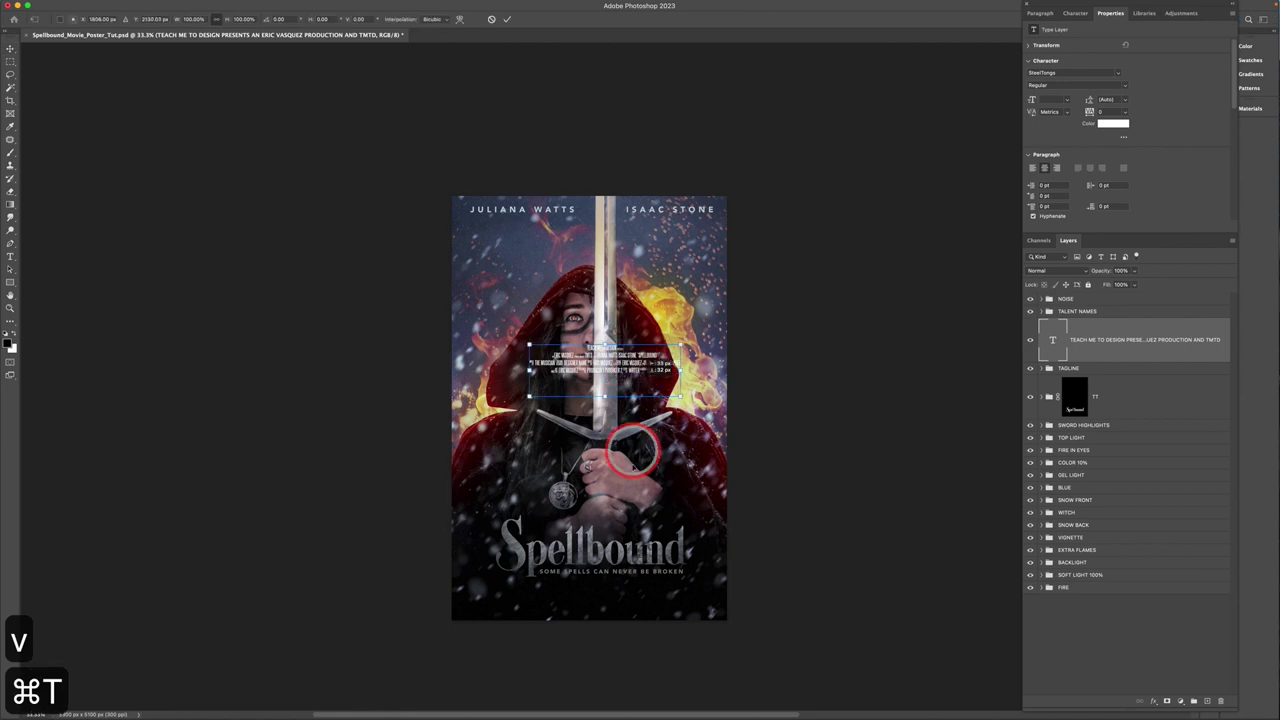
pyautogui.moveTo(632, 452); pyautogui.dragTo(624, 603)
pyautogui.press('Return')
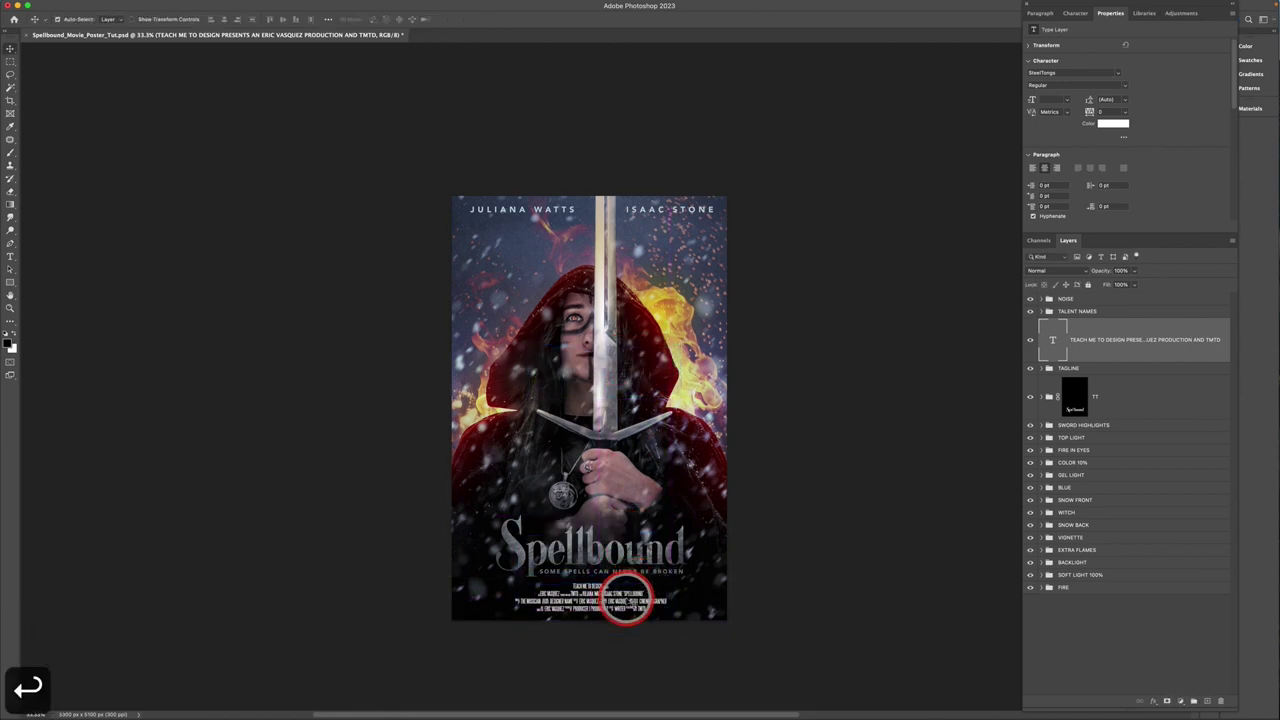
pyautogui.press('super+equal')
pyautogui.press('super+equal')
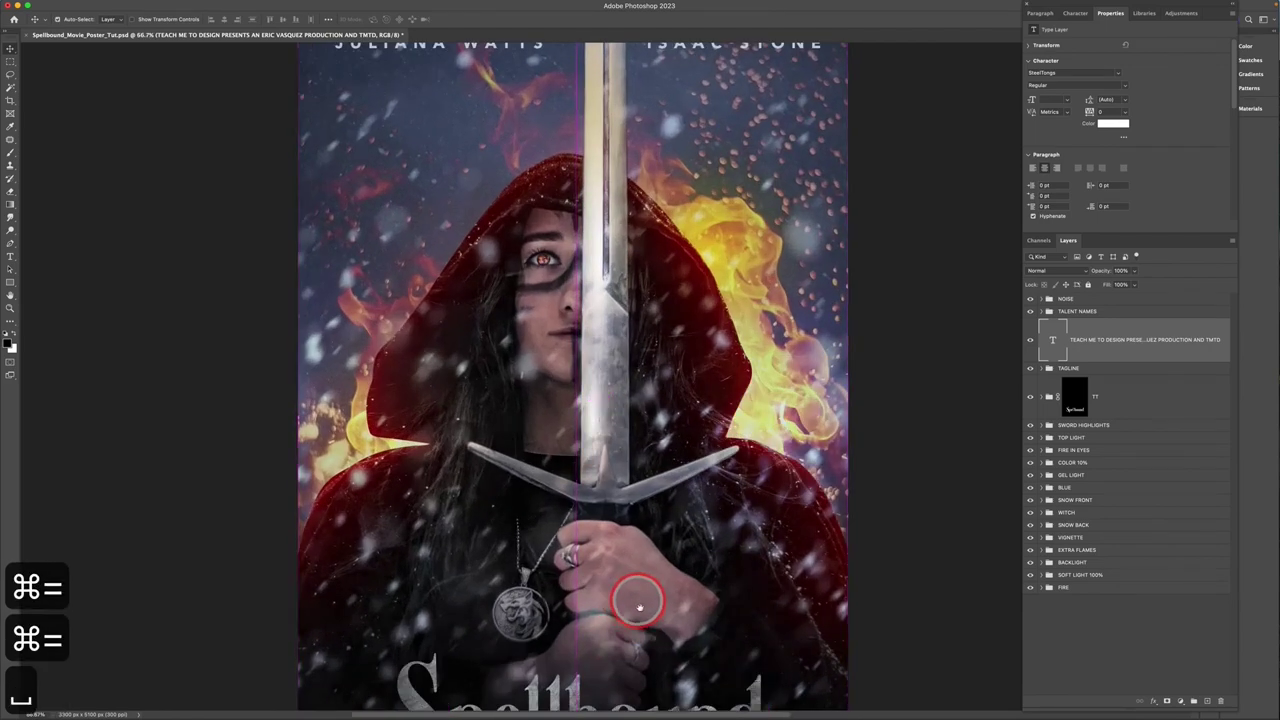
# Join the credit block's first two lines into one
pyautogui.moveTo(634, 600); pyautogui.dragTo(646, 349)
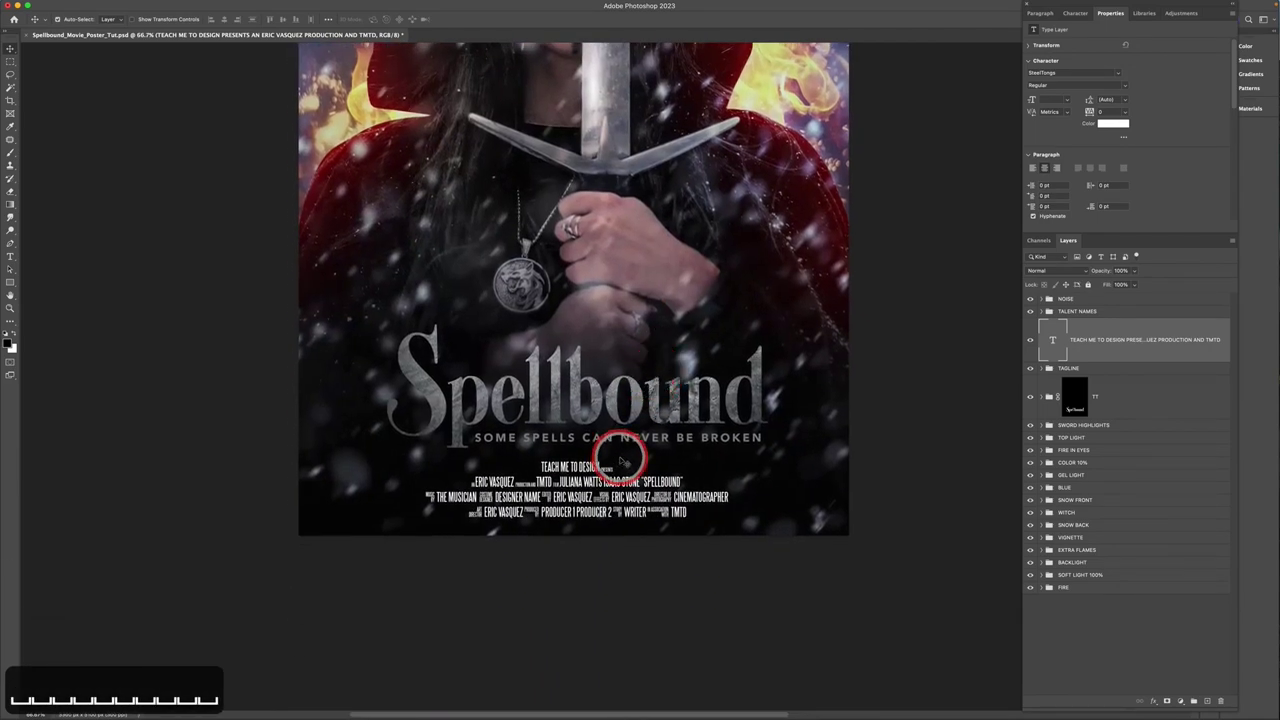
pyautogui.press('t')
pyautogui.click(743, 456)
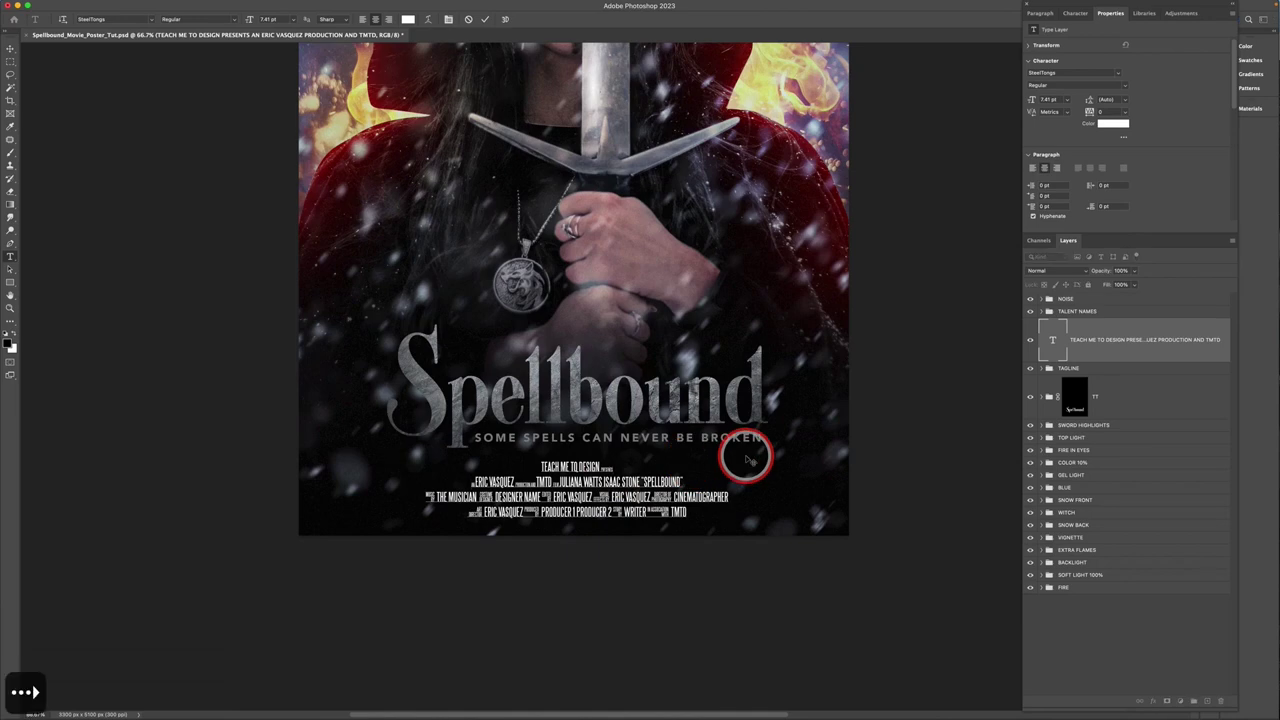
pyautogui.press('BackSpace')
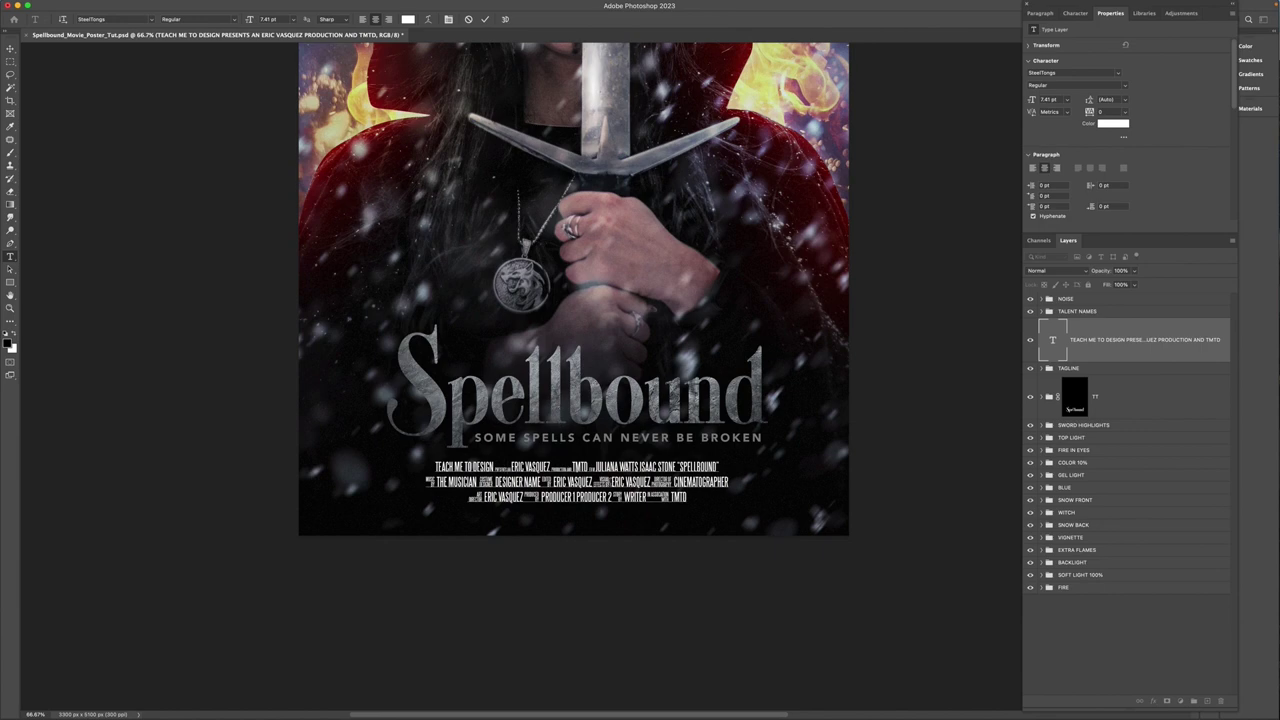
# Recolour all the credit text blue-grey 626979
pyautogui.click(577, 527)
pyautogui.press('super+a')
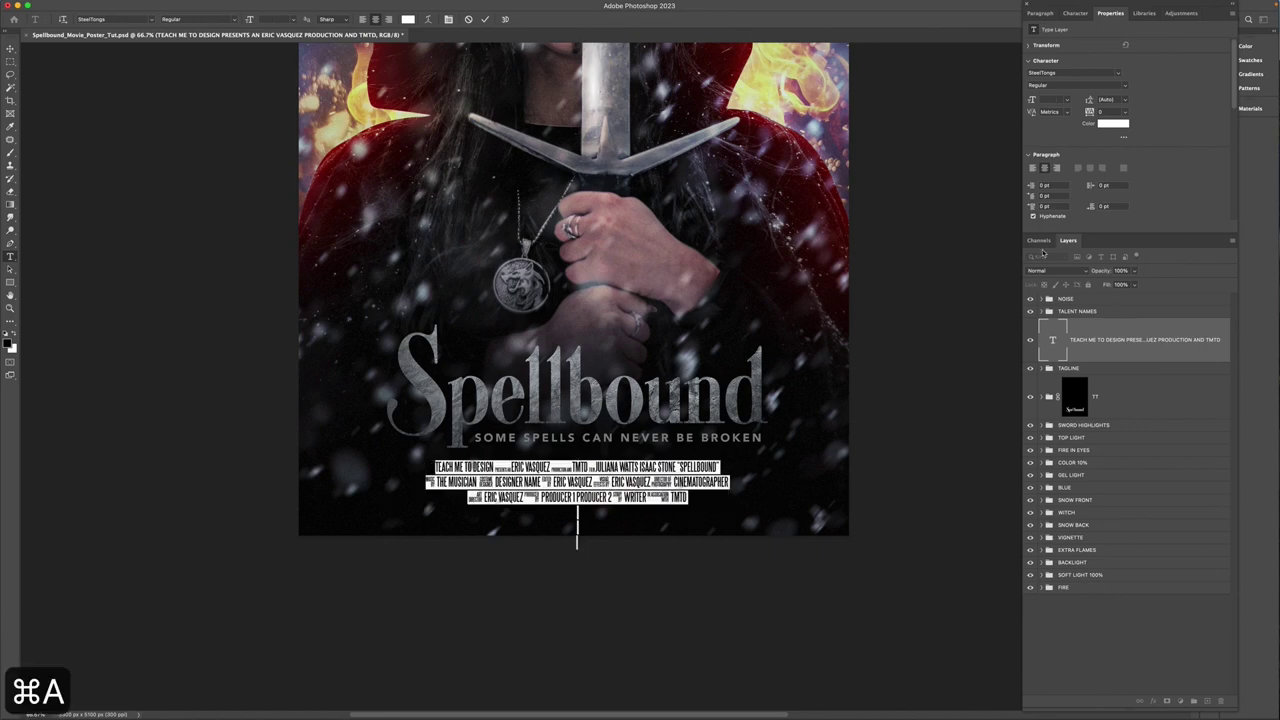
pyautogui.click(1110, 123)
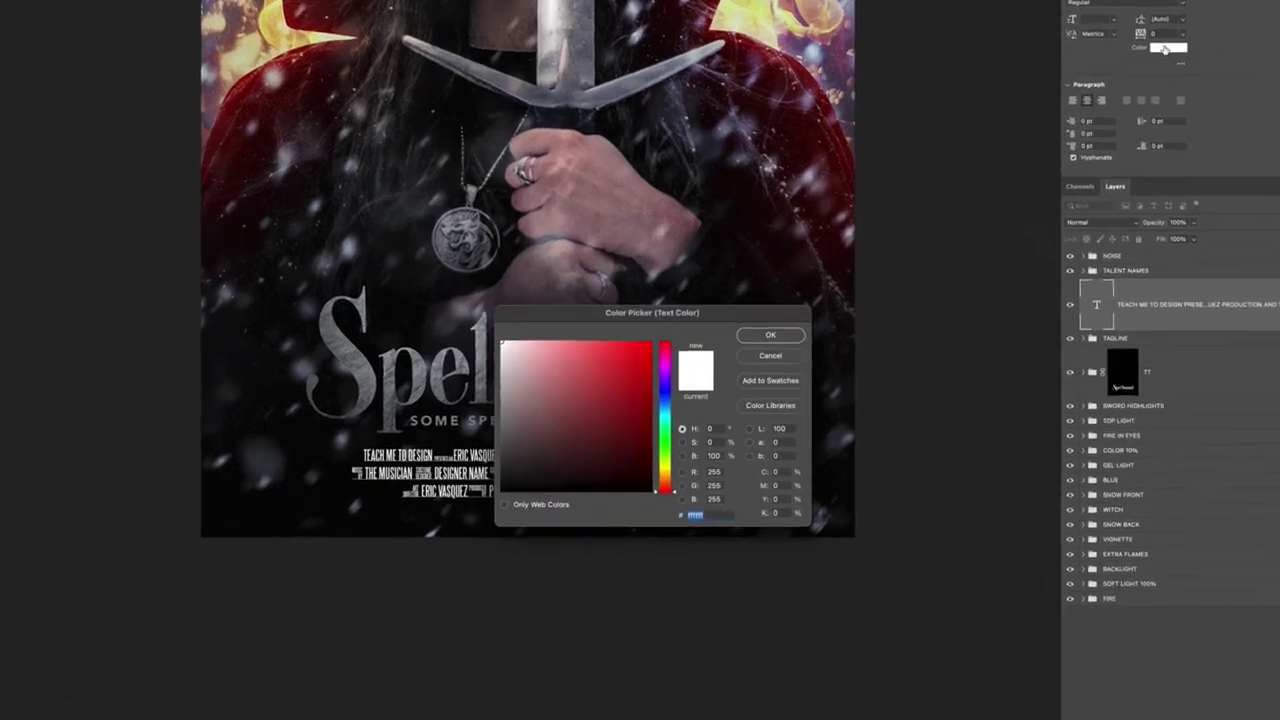
pyautogui.write('6')
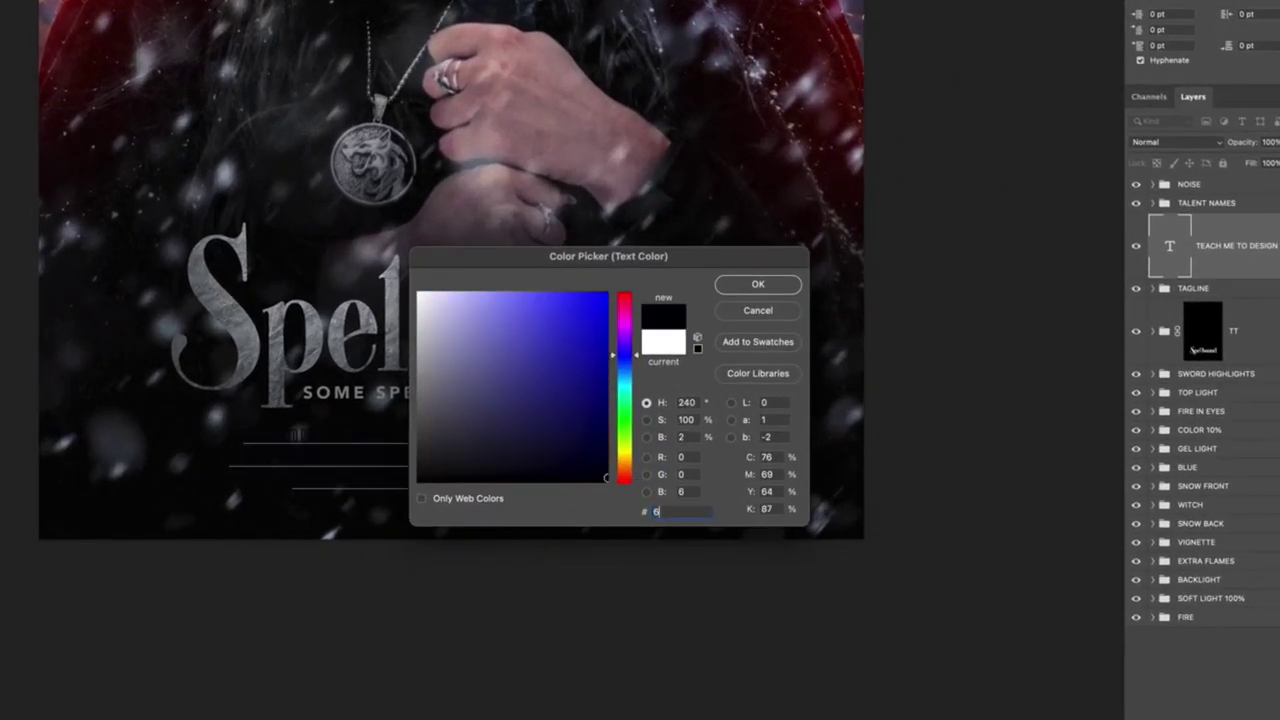
pyautogui.write('26979')
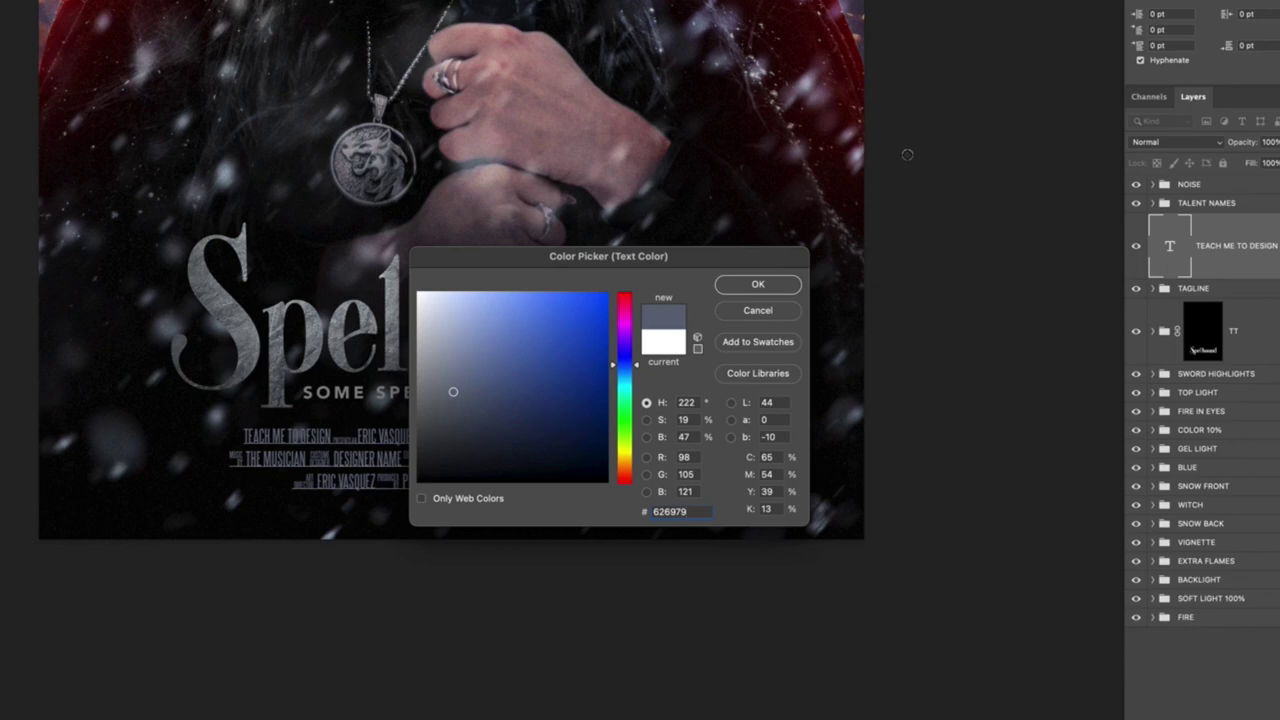
pyautogui.click(758, 284)
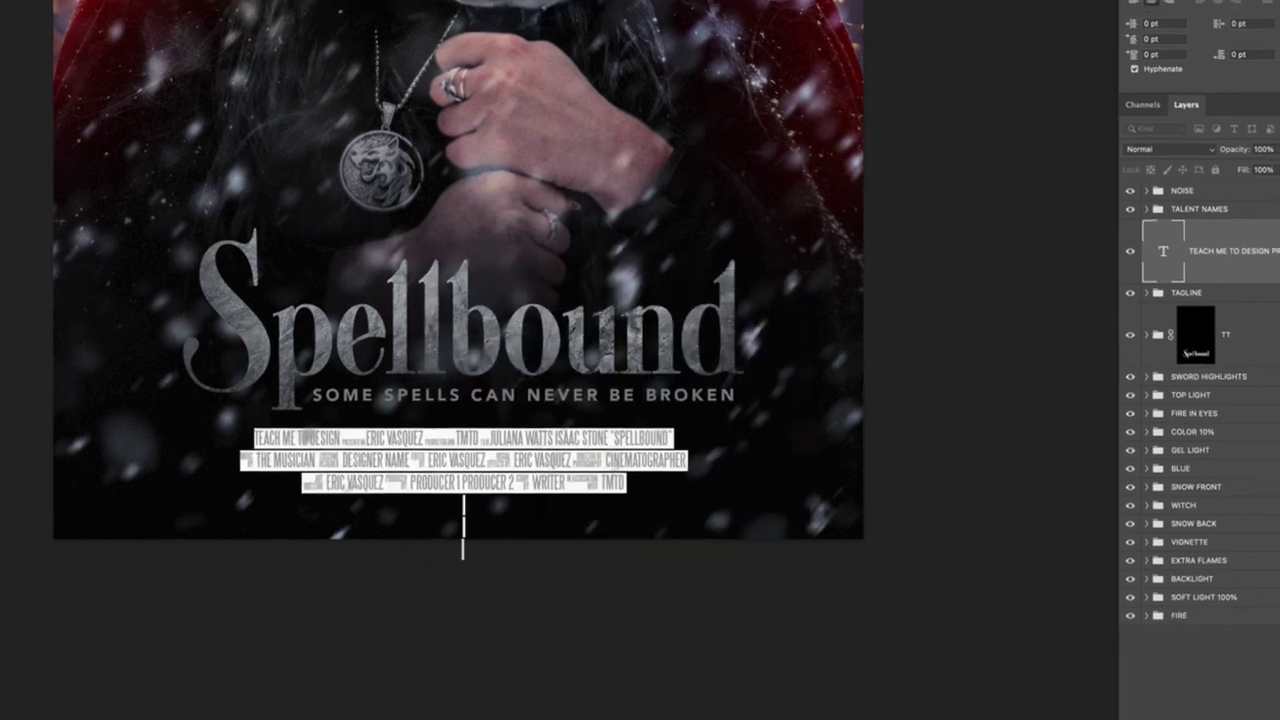
pyautogui.click(359, 27)
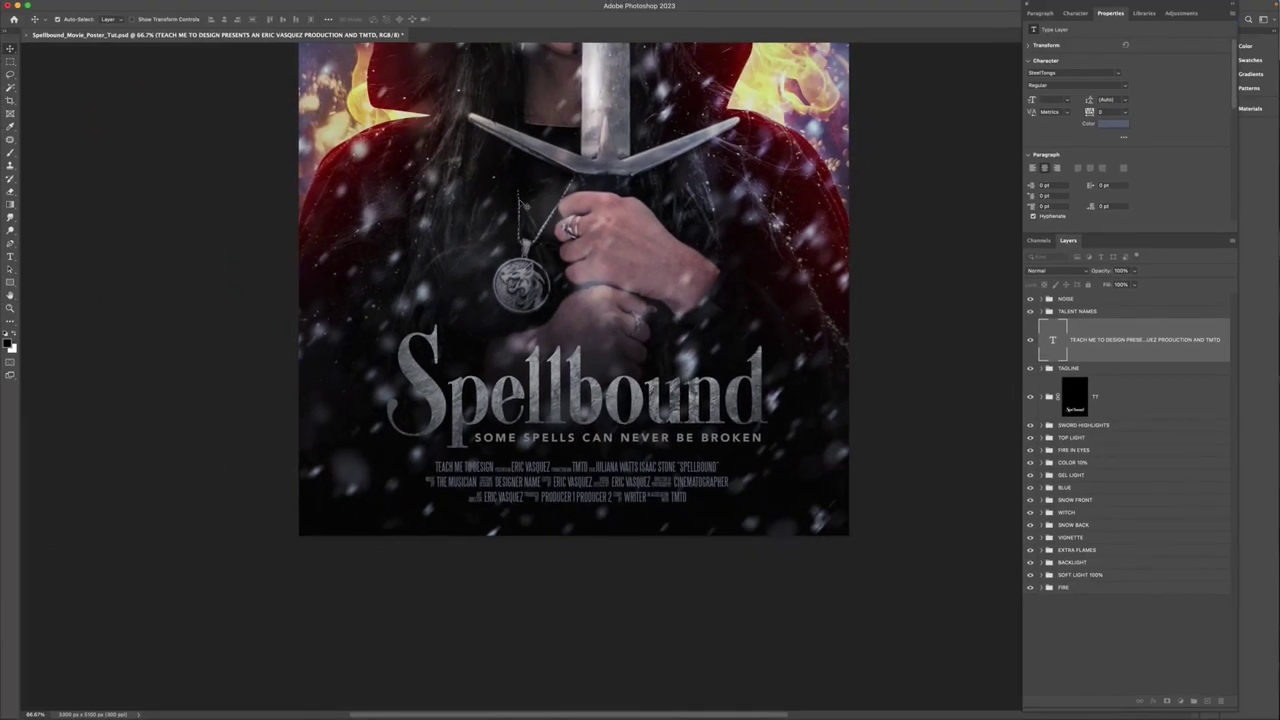
# Shift the credit block a few pixels left to X 1860 px, then nudge it down twice
pyautogui.press('super+0')
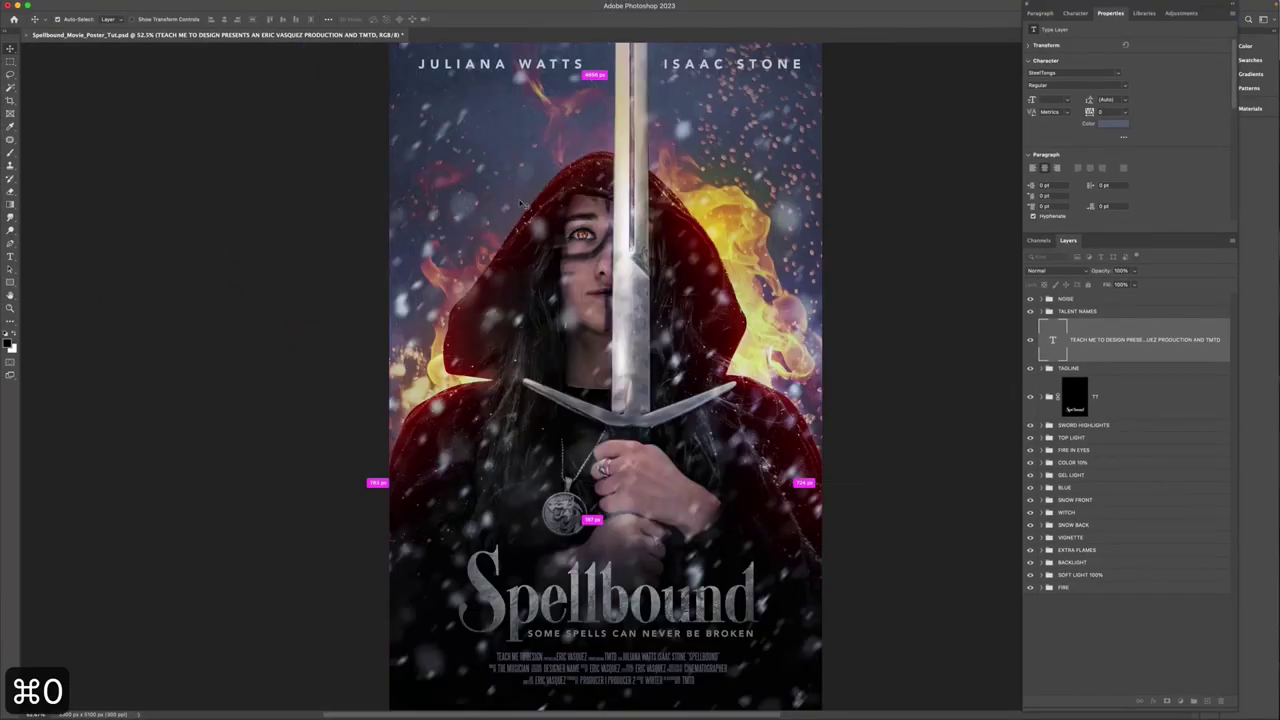
pyautogui.press('v')
pyautogui.press('super+t')
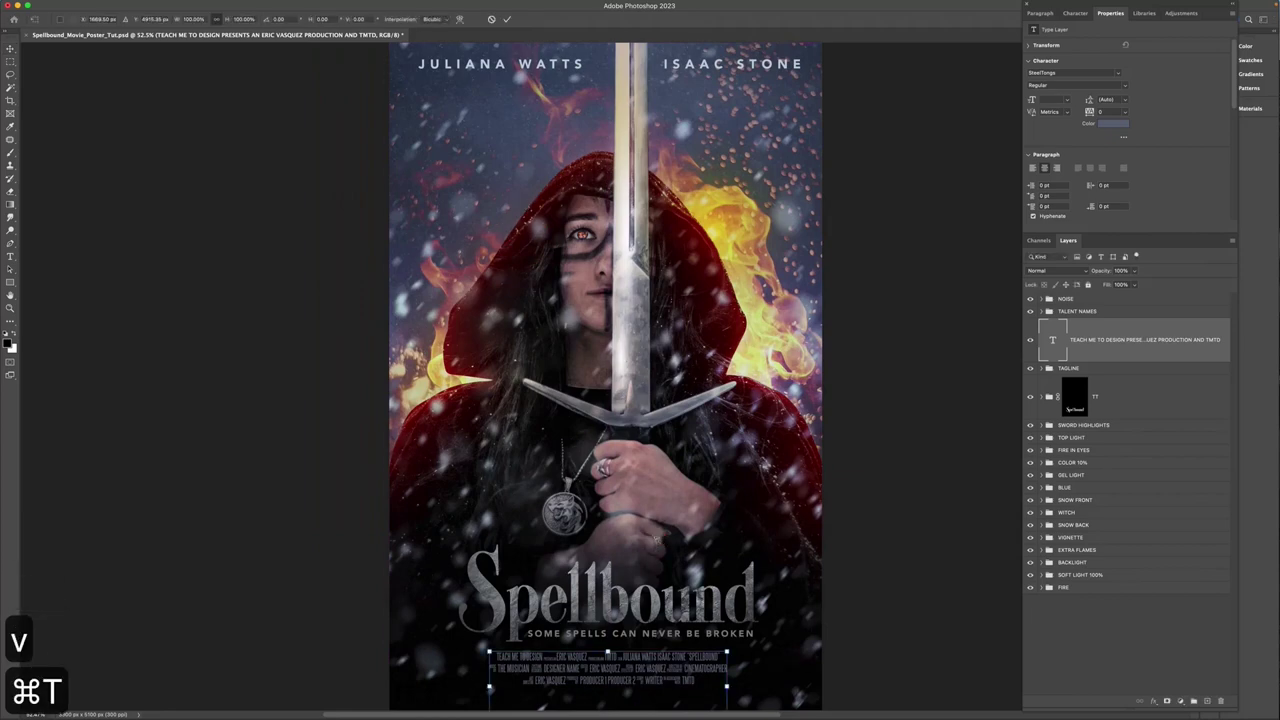
pyautogui.moveTo(689, 673); pyautogui.dragTo(684, 673)
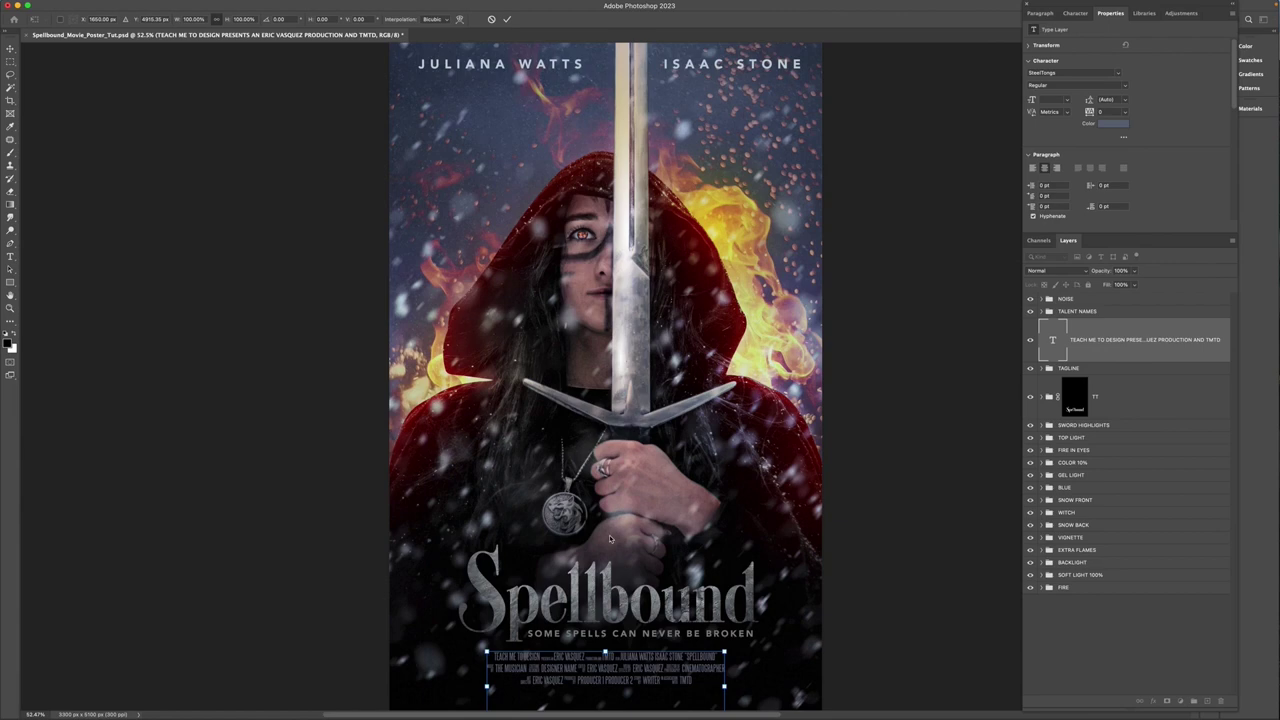
pyautogui.press('Return')
pyautogui.press('super+minus')
pyautogui.press('v')
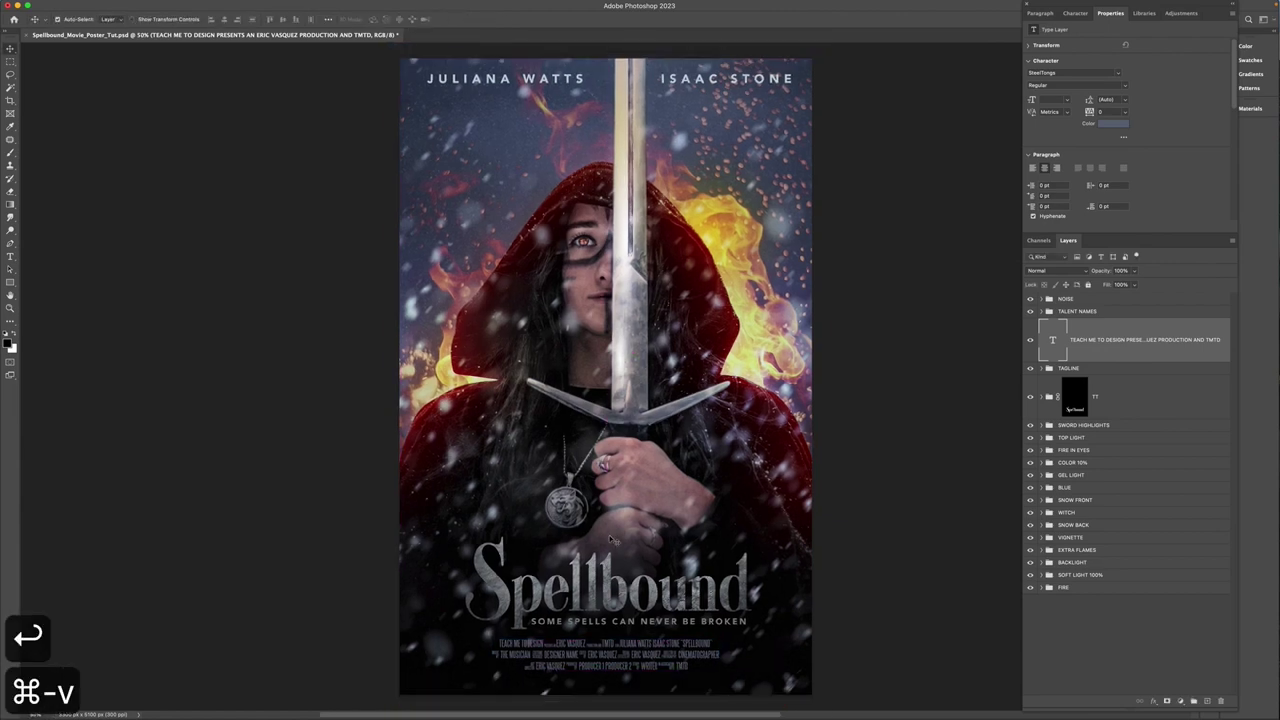
pyautogui.hotkey('shift', 'Down')
pyautogui.hotkey('shift', 'Down')
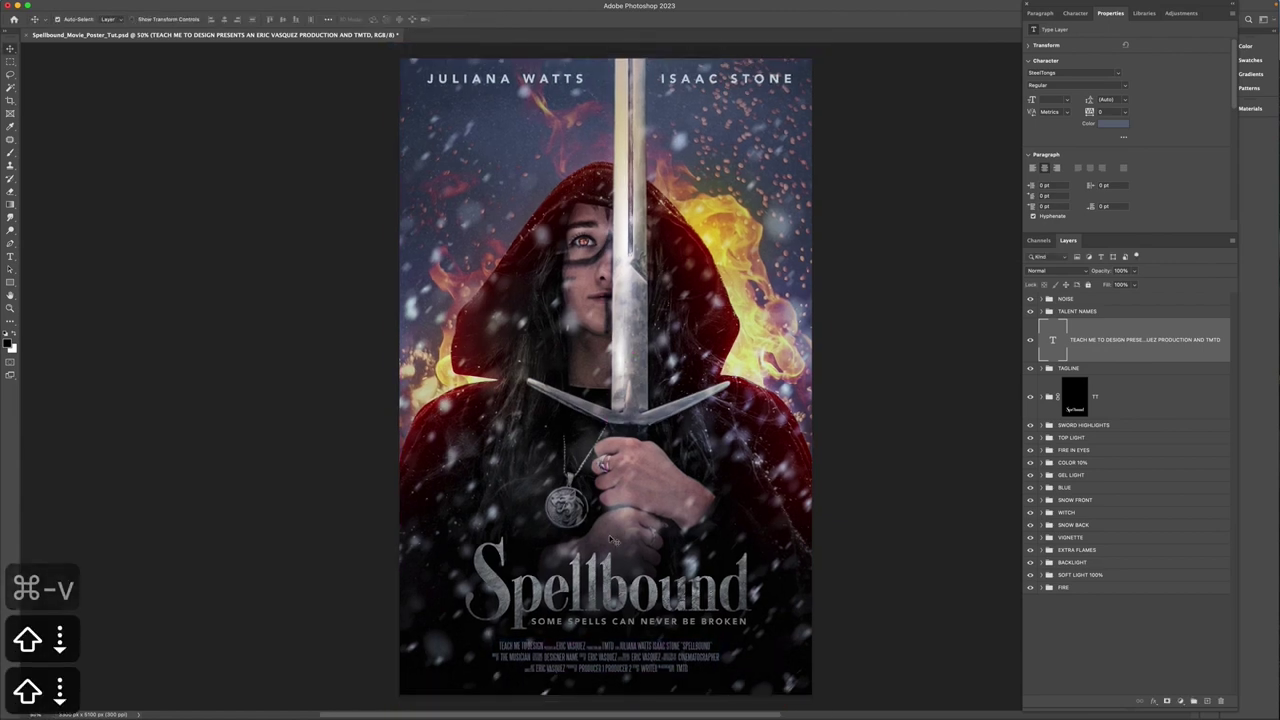
# Group the credit text layer and name the group CREDIT BLOCK
pyautogui.press('super+0')
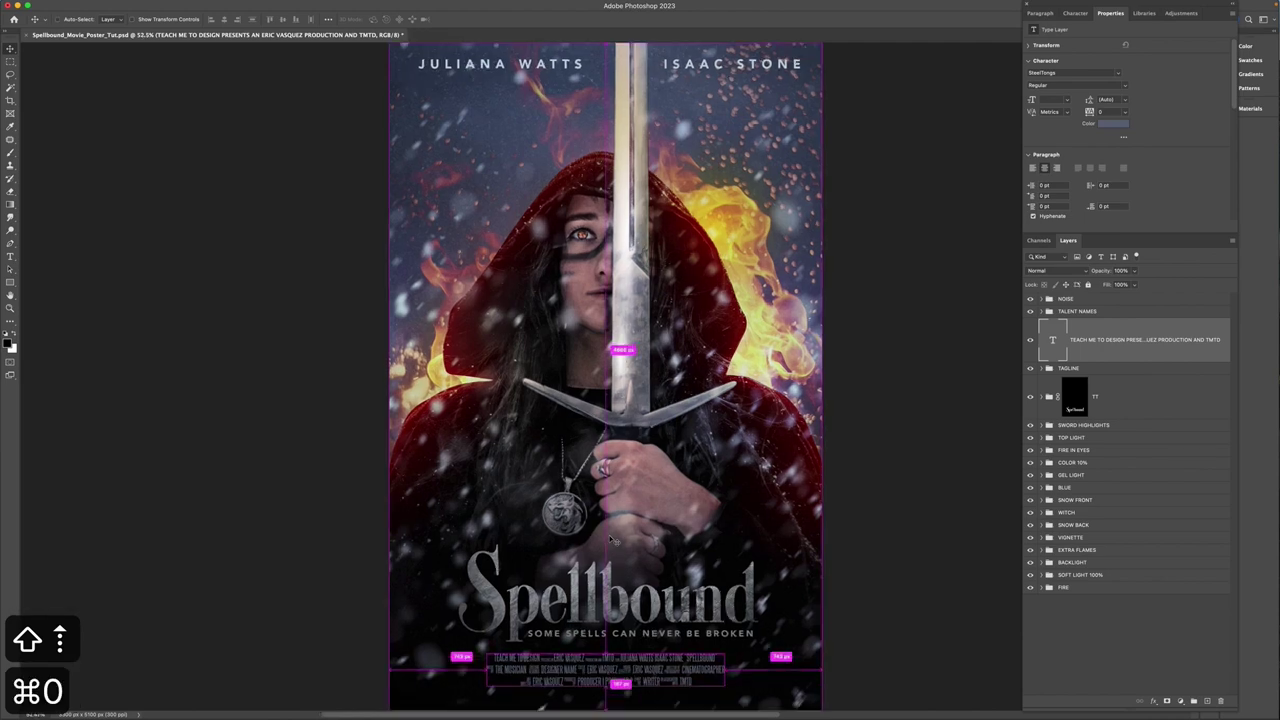
pyautogui.press('super+minus')
pyautogui.press('super+minus')
pyautogui.click(716, 528)
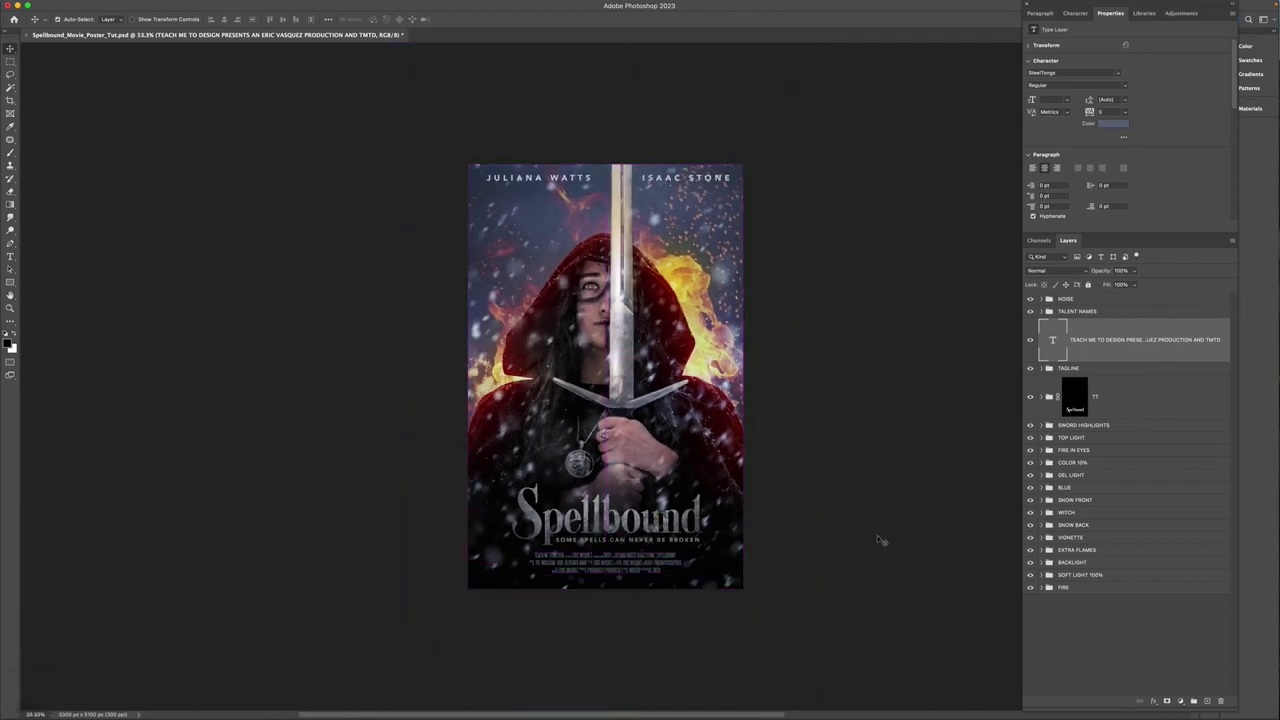
pyautogui.press('super+g')
pyautogui.doubleClick(1068, 324)
pyautogui.write('CRED')
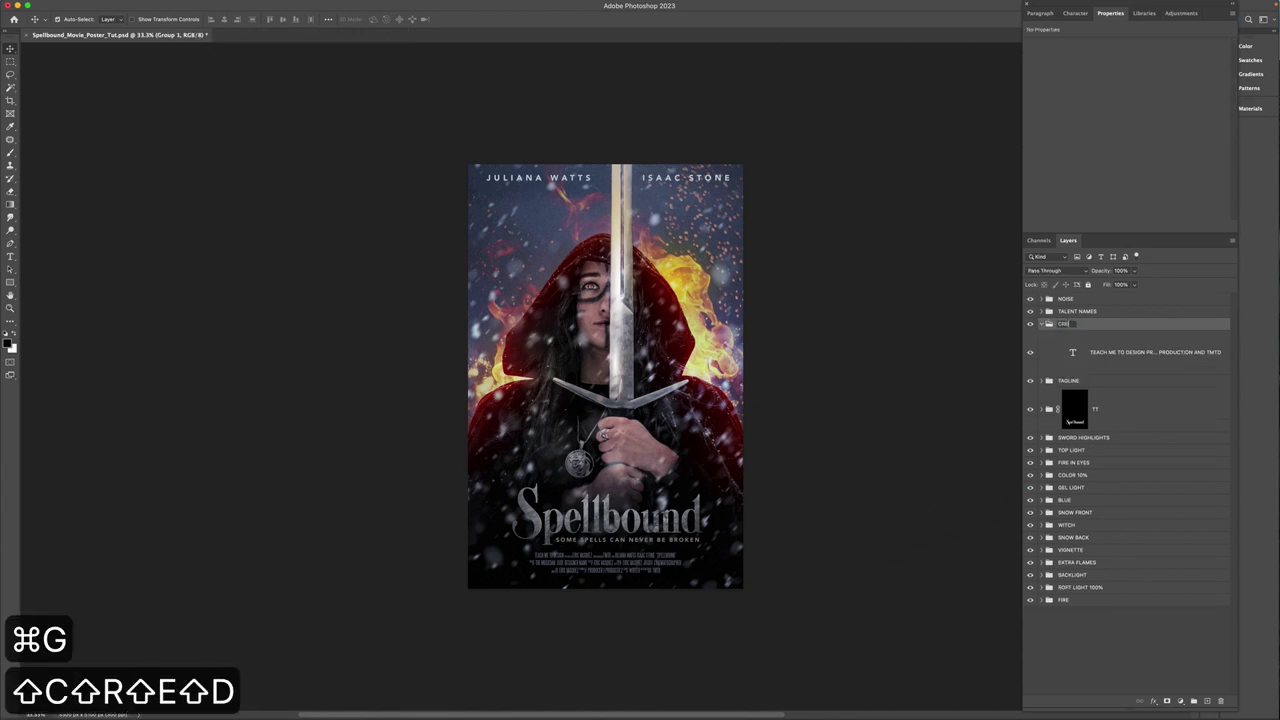
pyautogui.write('IT BLOCK')
pyautogui.press('Return')
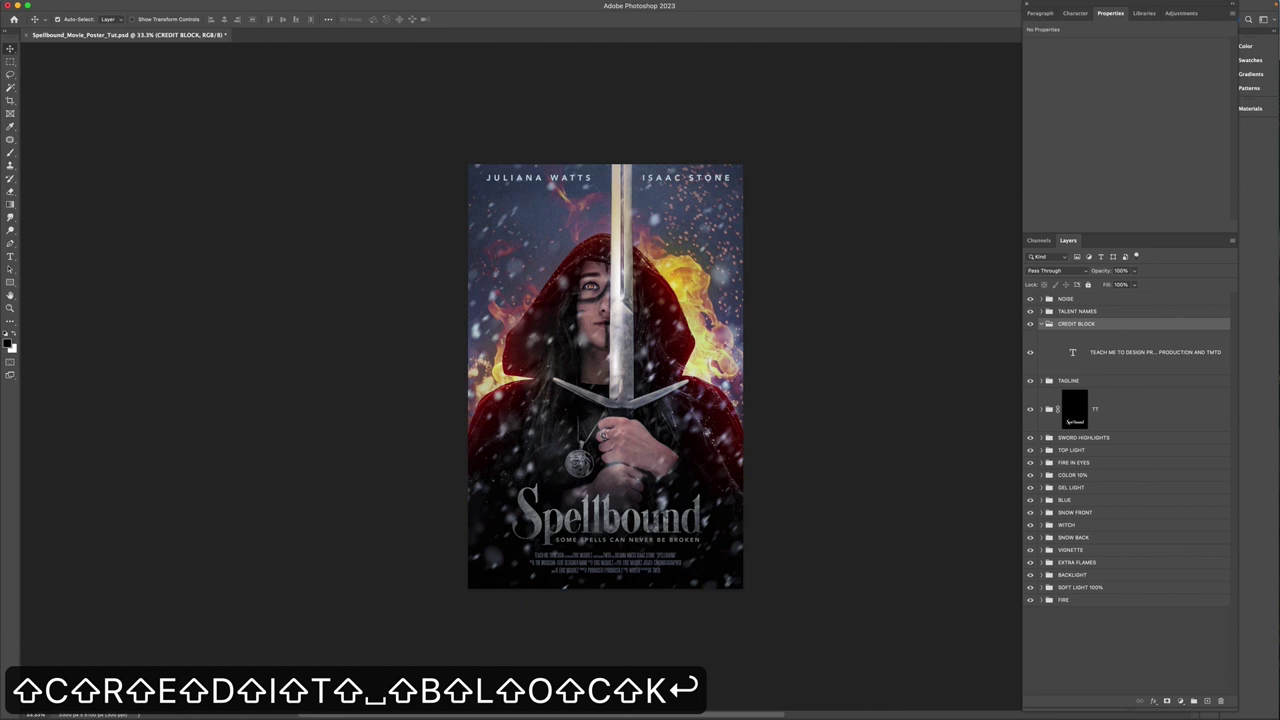
pyautogui.click(1043, 324)
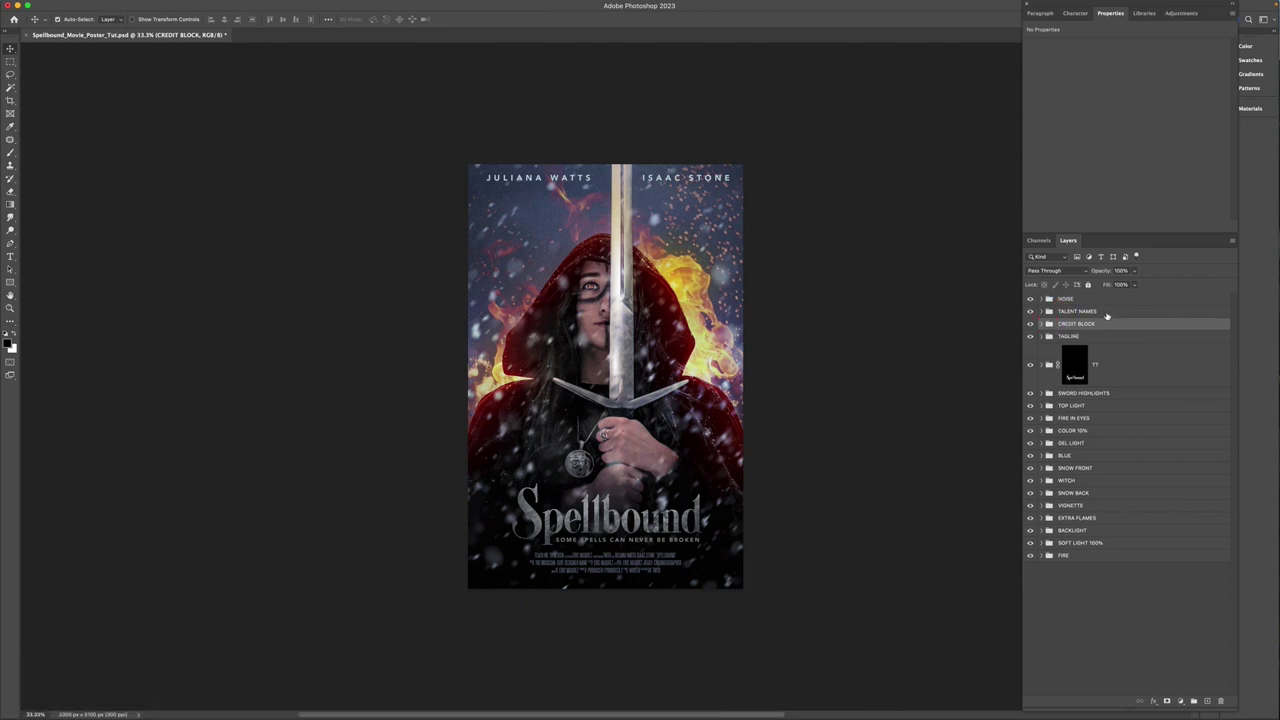
# Group the layers from TALENT NAMES down to the title into a group named COPY
pyautogui.click(1105, 312)
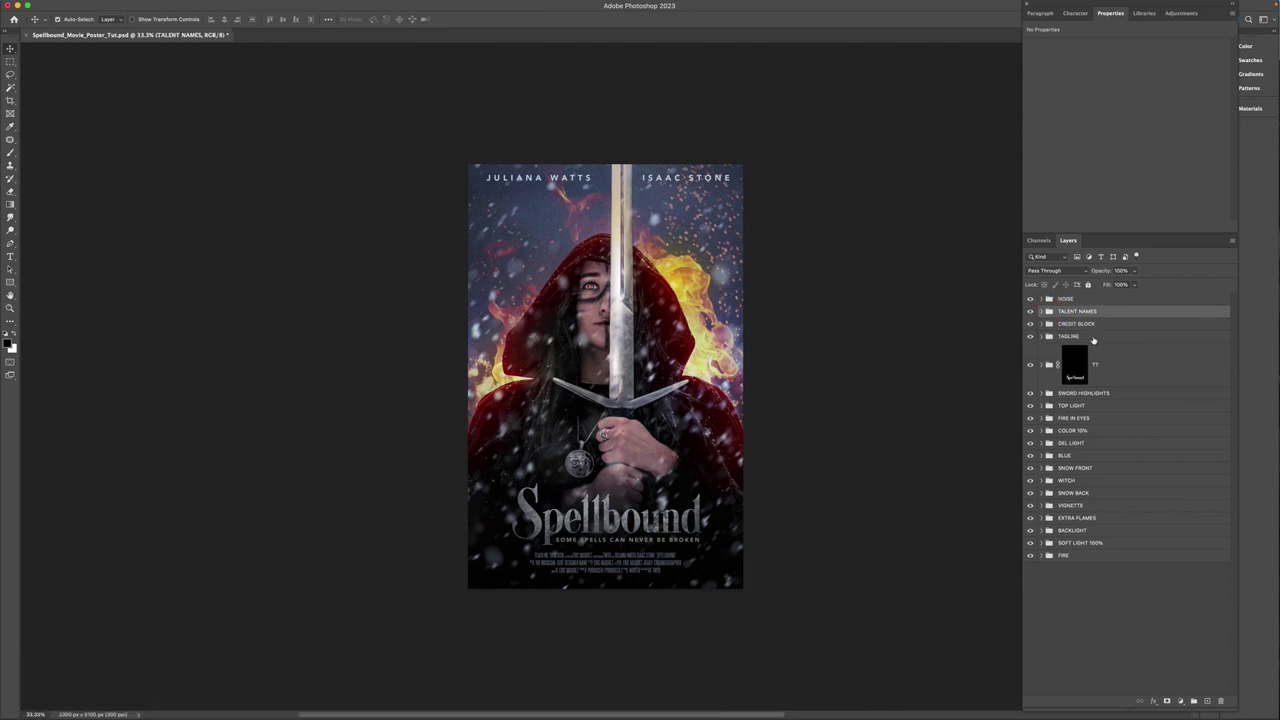
pyautogui.keyDown('shift'); pyautogui.click(1130, 371); pyautogui.keyUp('shift')
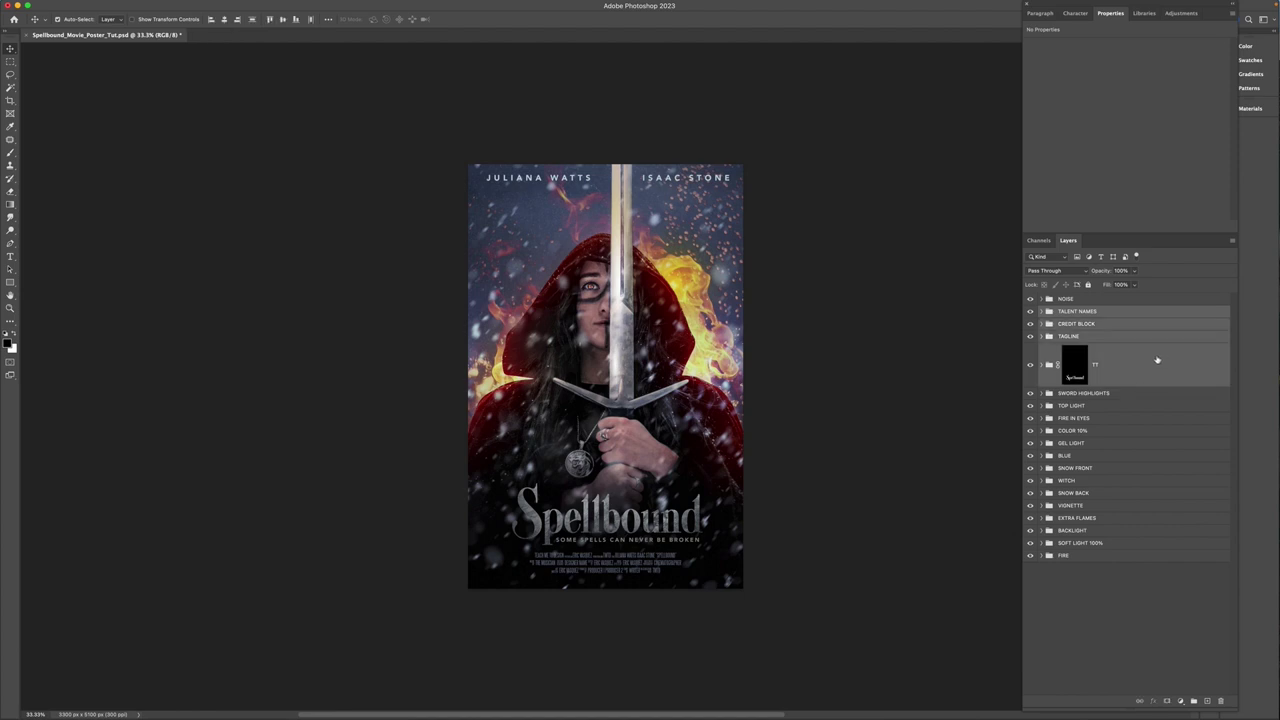
pyautogui.press('super+g')
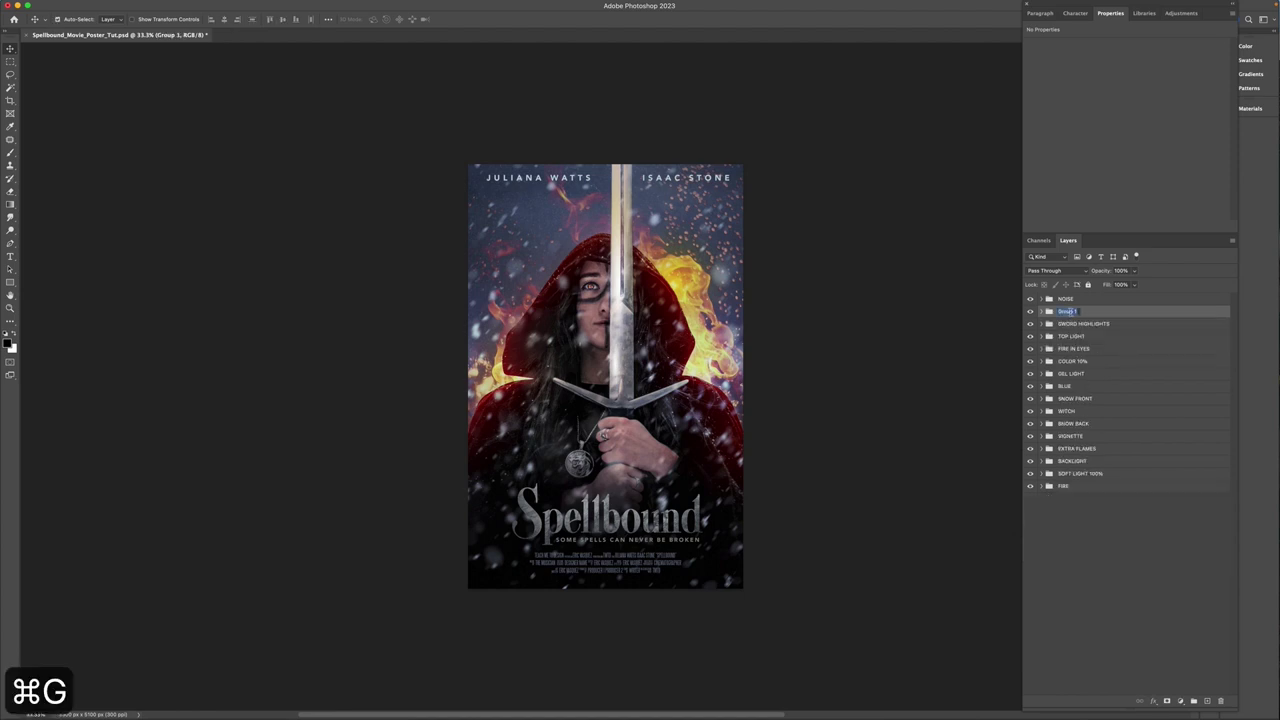
pyautogui.write('COPY')
pyautogui.press('Return')
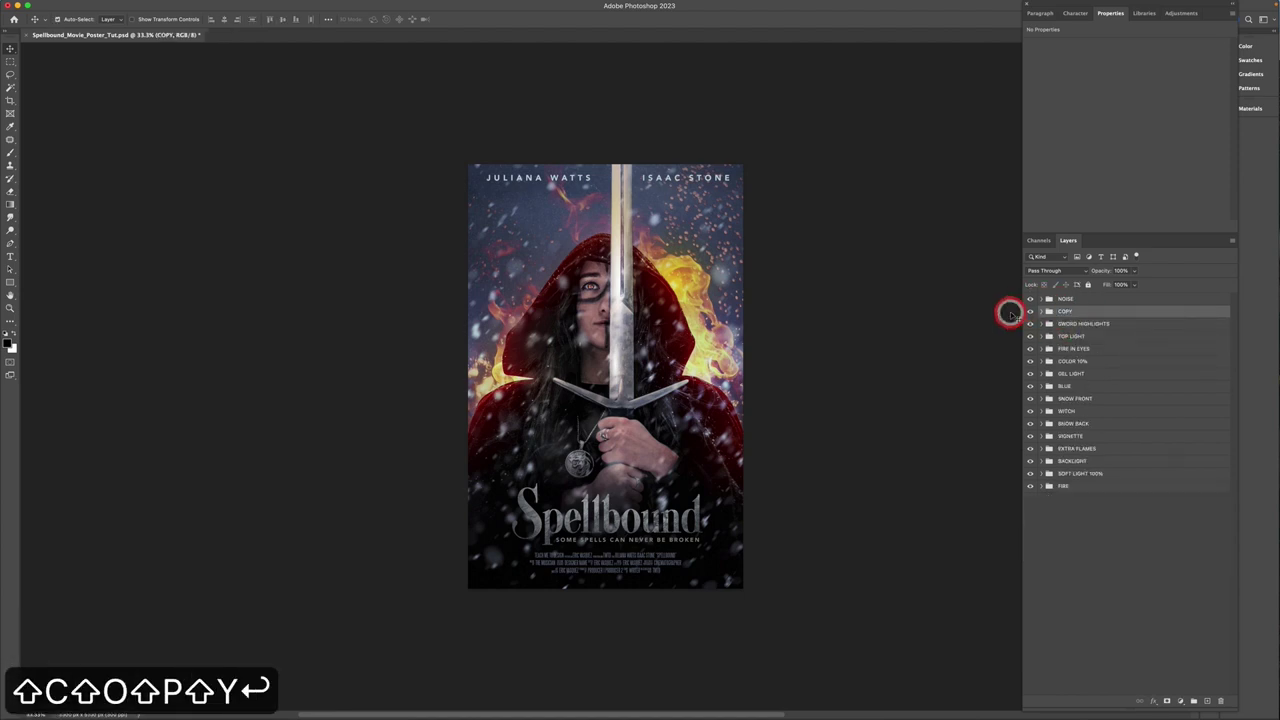
# Toggle the COPY group's visibility to check its text, then select the NOISE group
pyautogui.click(1030, 311)
pyautogui.click(1030, 311)
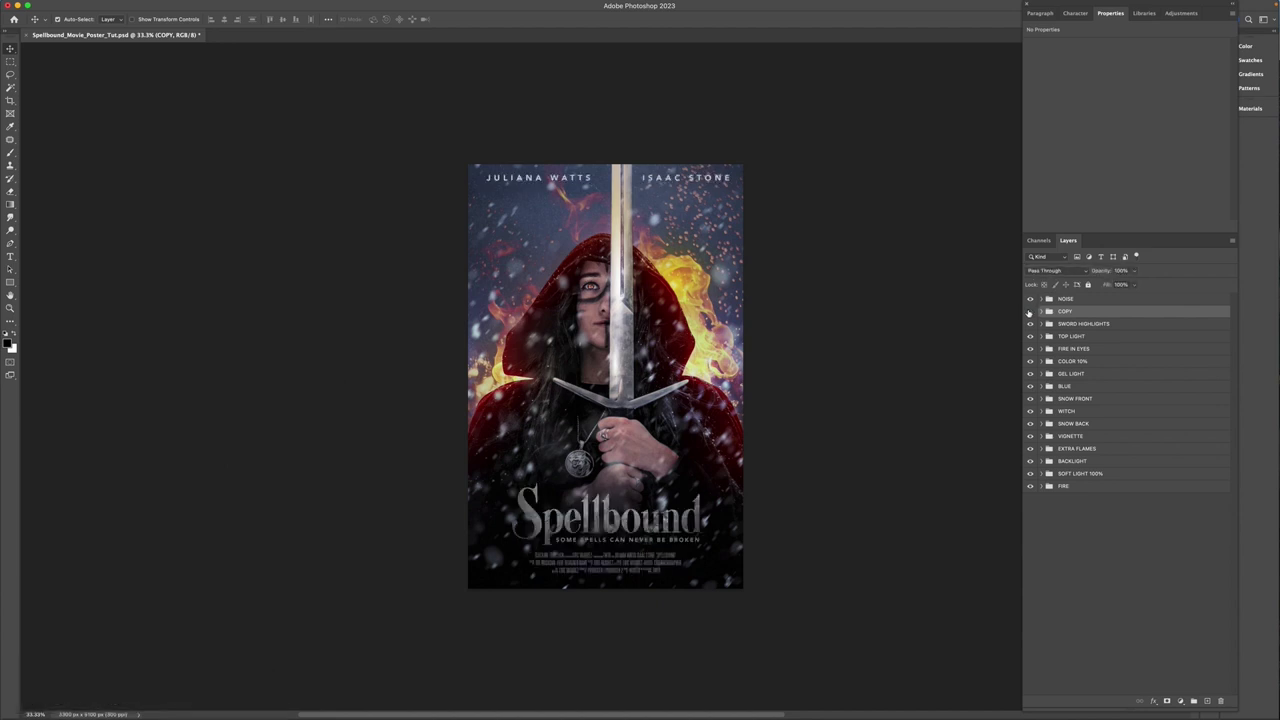
pyautogui.click(1030, 311)
pyautogui.click(1030, 311)
pyautogui.click(1029, 312)
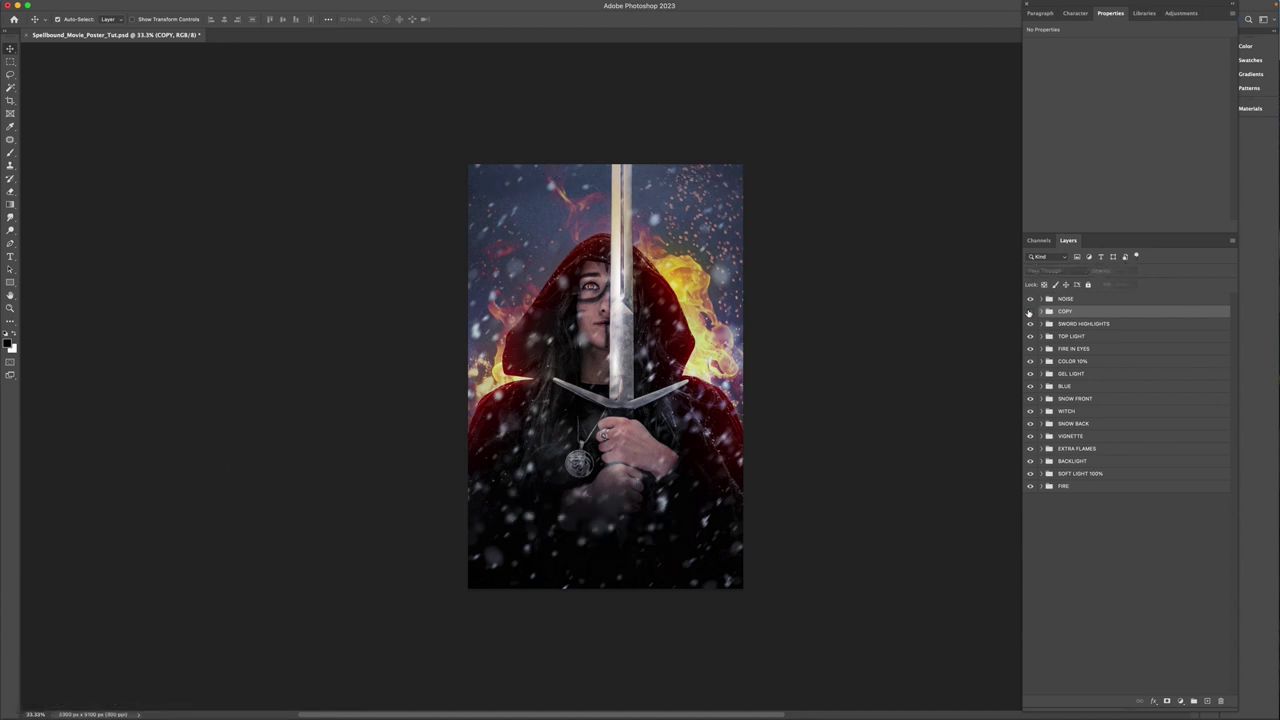
pyautogui.click(1029, 312)
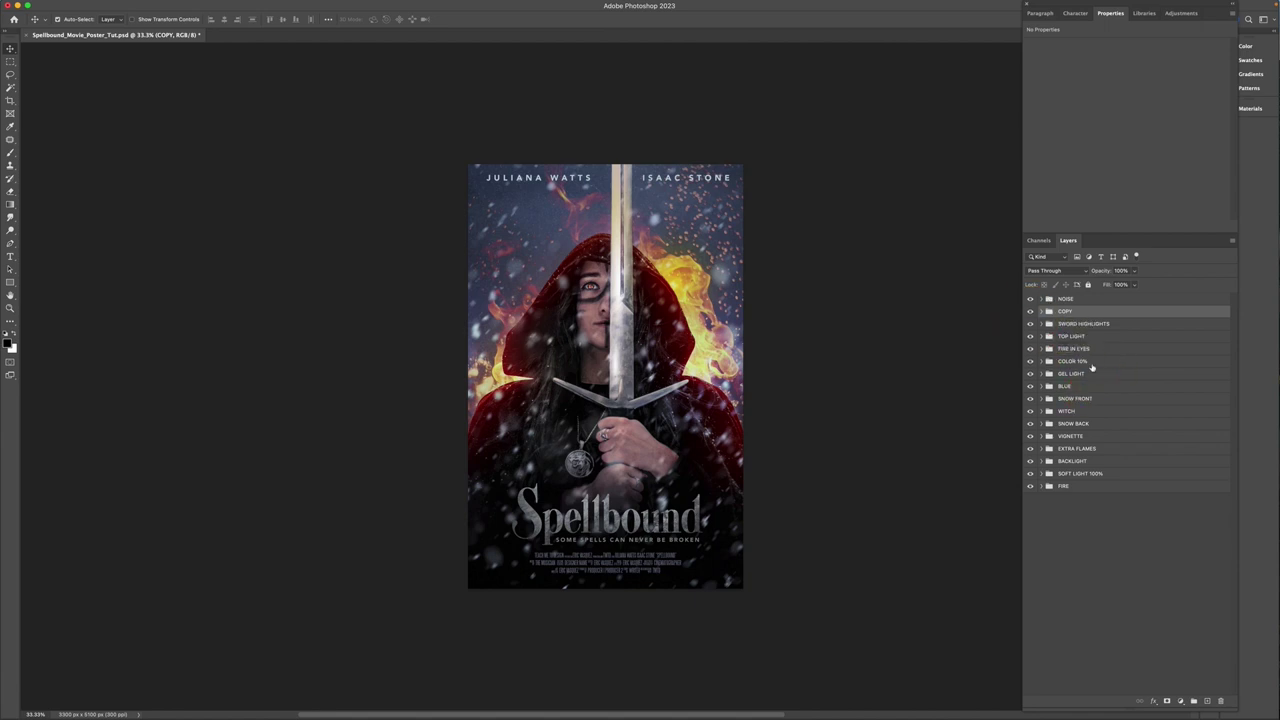
pyautogui.click(1121, 301)
pyautogui.press('super+0')
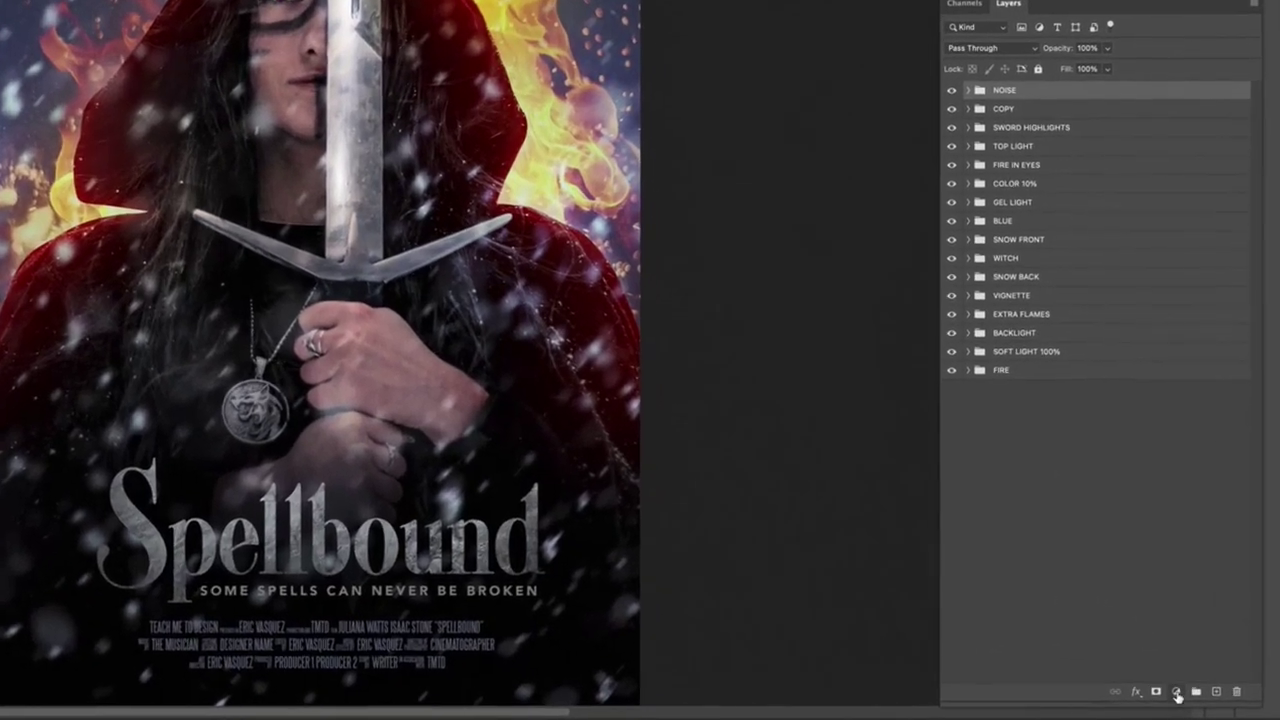
# Add a Color Lookup adjustment using Crisp_Warm.look and compare it on and off
pyautogui.click(1180, 701)
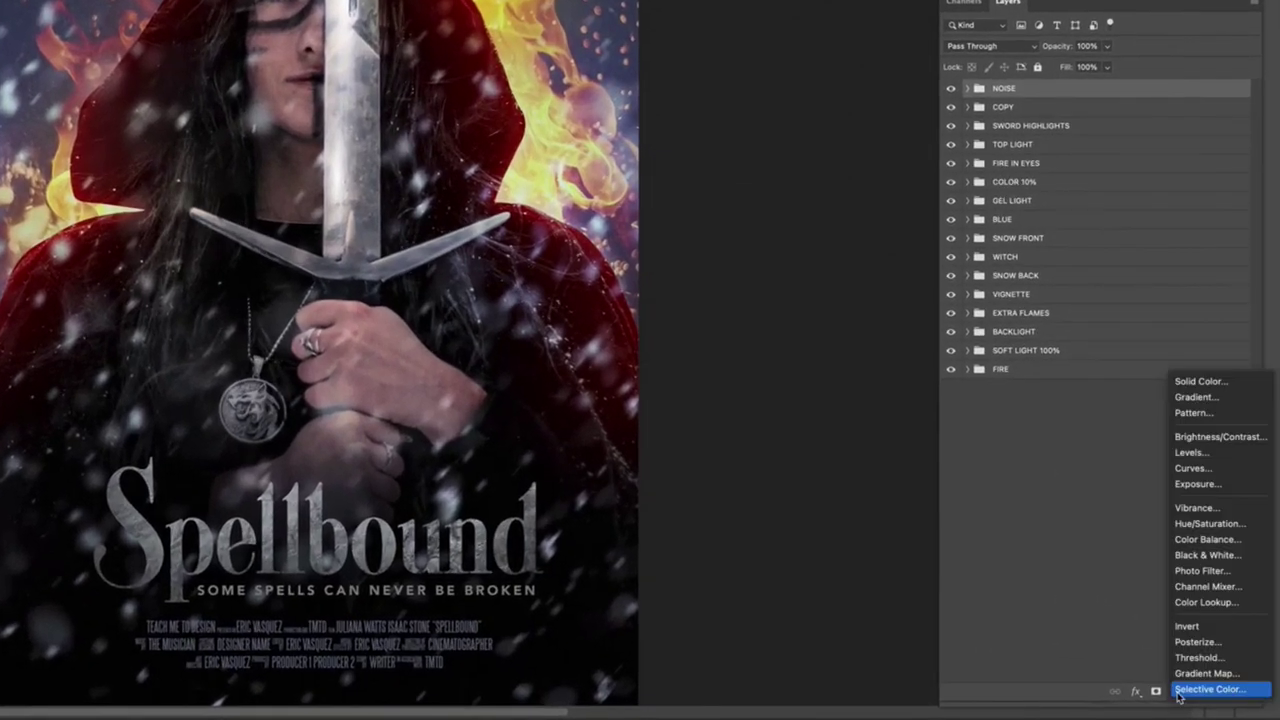
pyautogui.click(1221, 604)
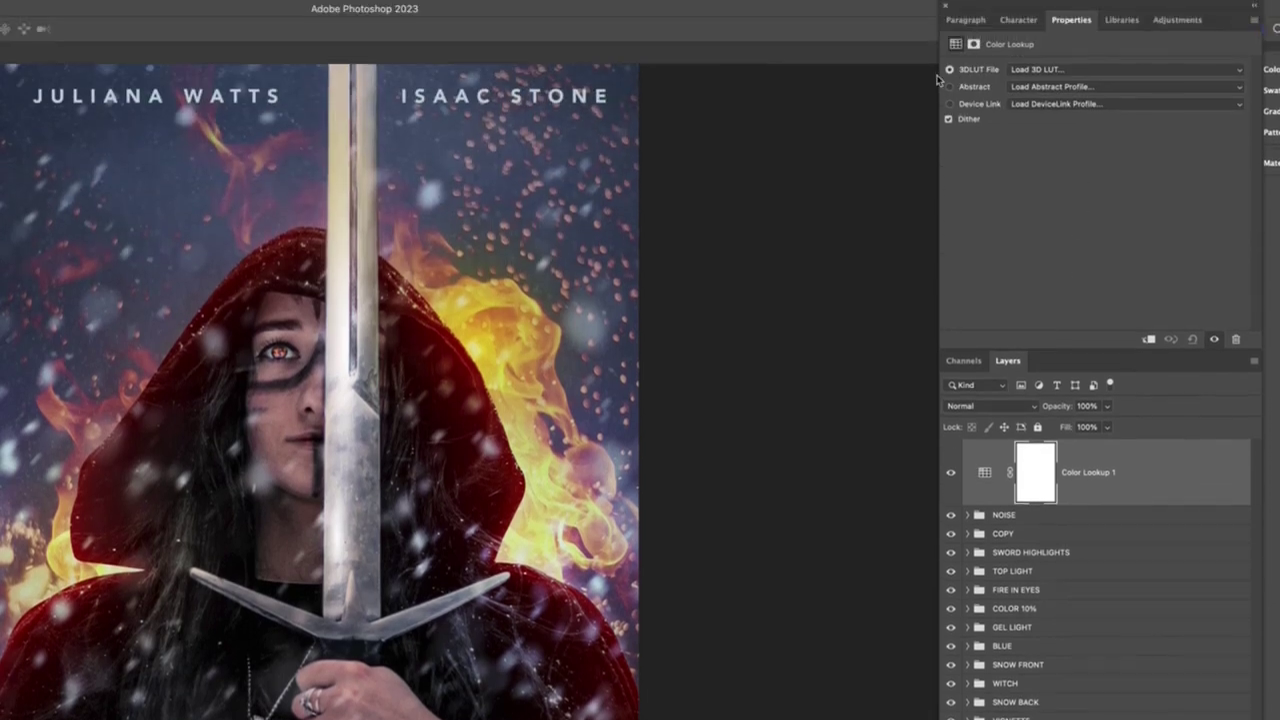
pyautogui.click(1060, 70)
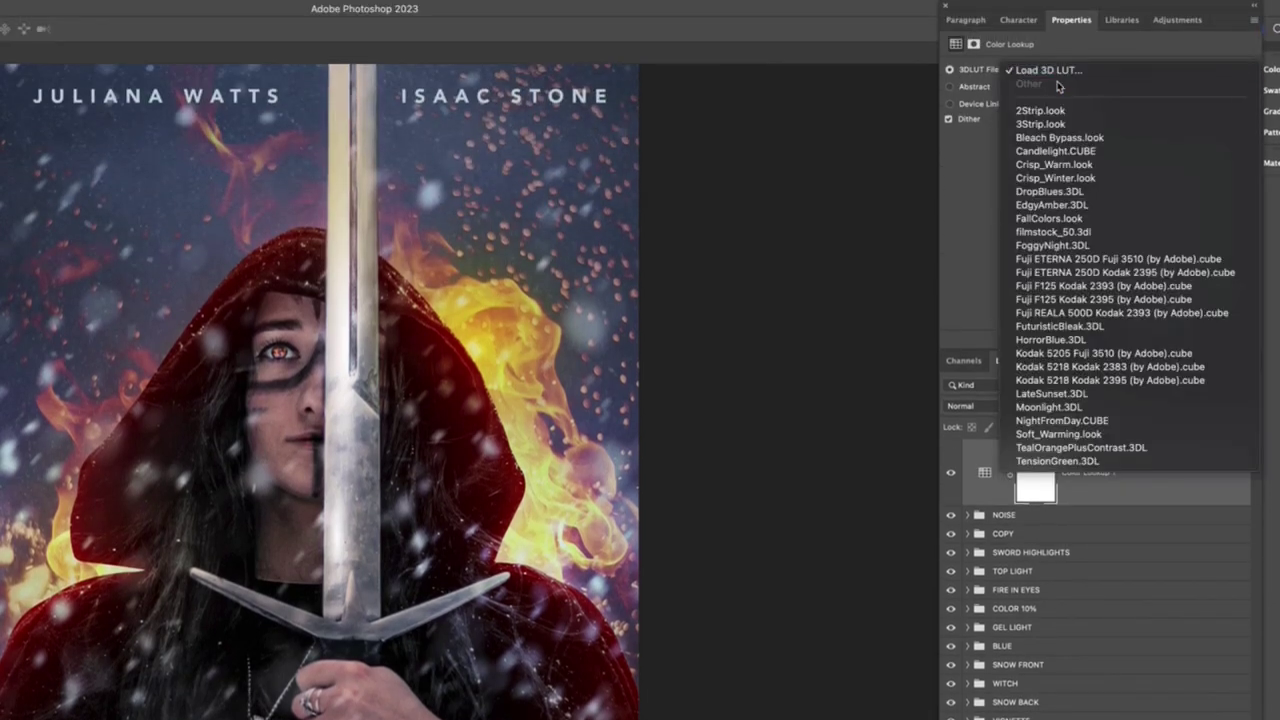
pyautogui.click(1040, 166)
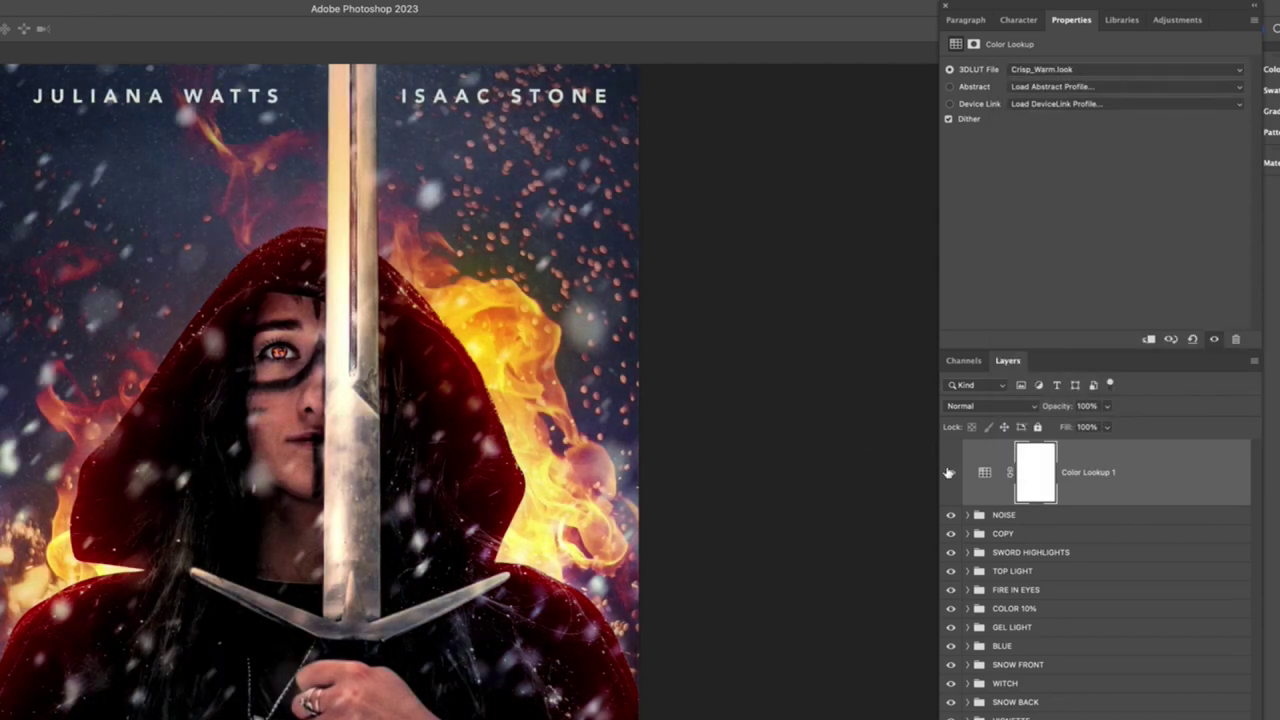
pyautogui.click(951, 473)
pyautogui.click(951, 473)
pyautogui.click(951, 473)
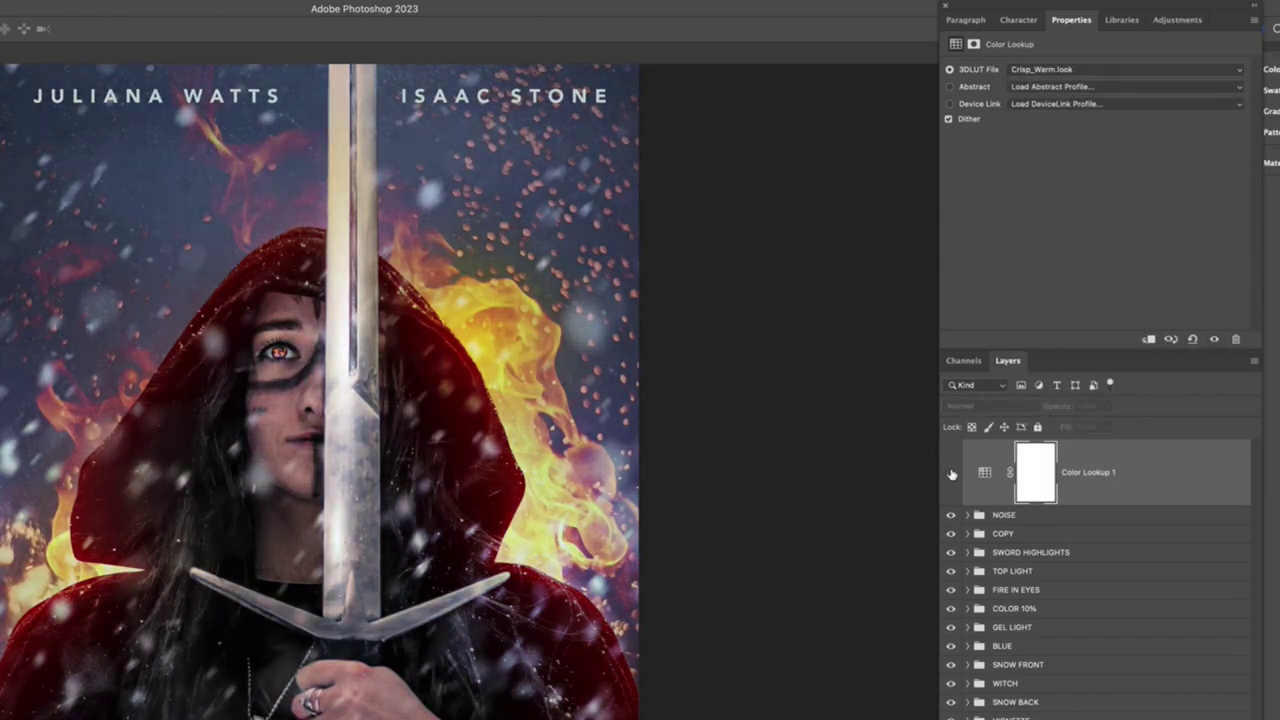
pyautogui.click(951, 473)
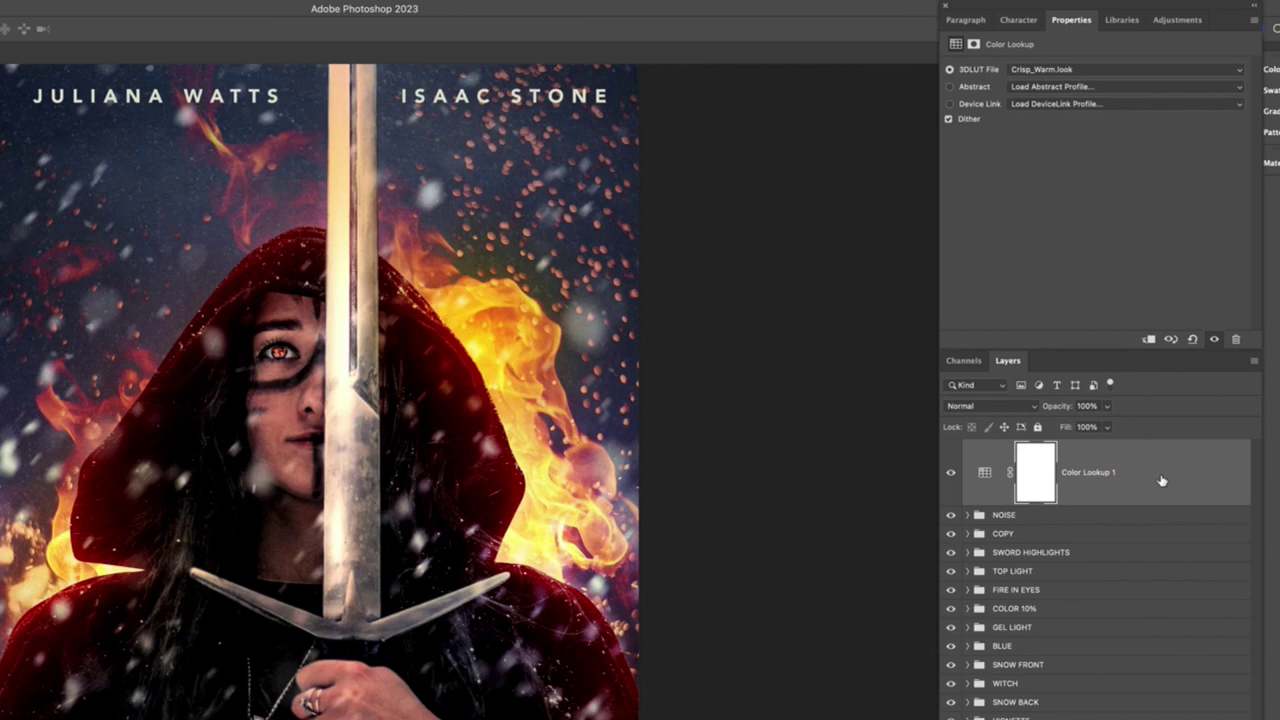
# Lower the Color Lookup's opacity and fill to 30%, then compare it on and off
pyautogui.press('3')
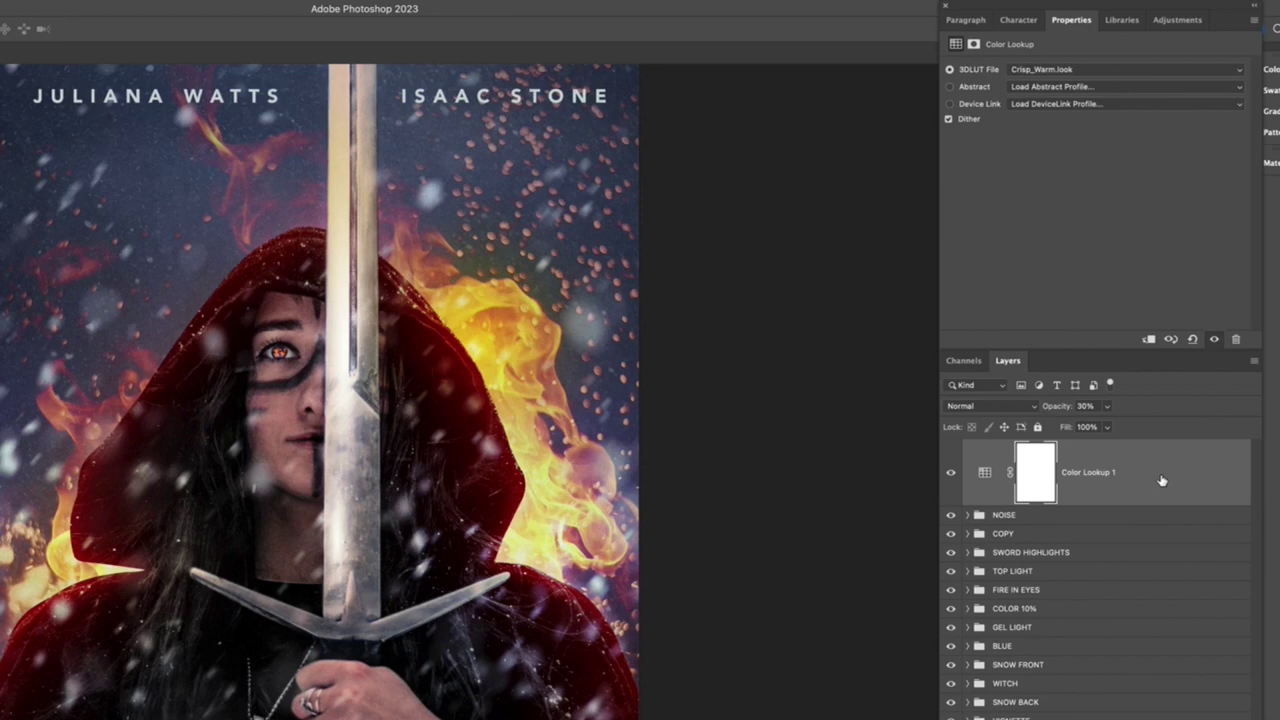
pyautogui.hotkey('shift', '3')
pyautogui.click(950, 473)
pyautogui.click(950, 473)
pyautogui.click(950, 473)
pyautogui.click(950, 473)
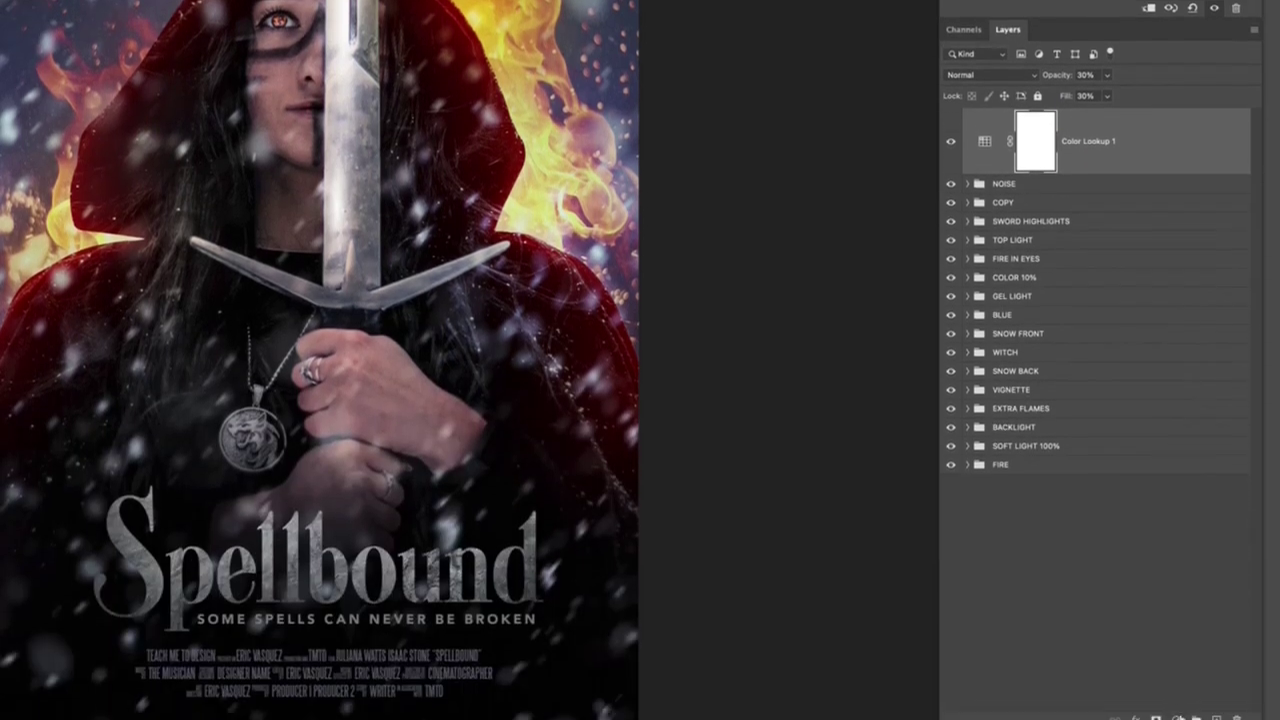
pyautogui.click(1177, 692)
# Add a Color Balance layer and shift its shadows to +2 red and +4 green
pyautogui.click(1207, 540)
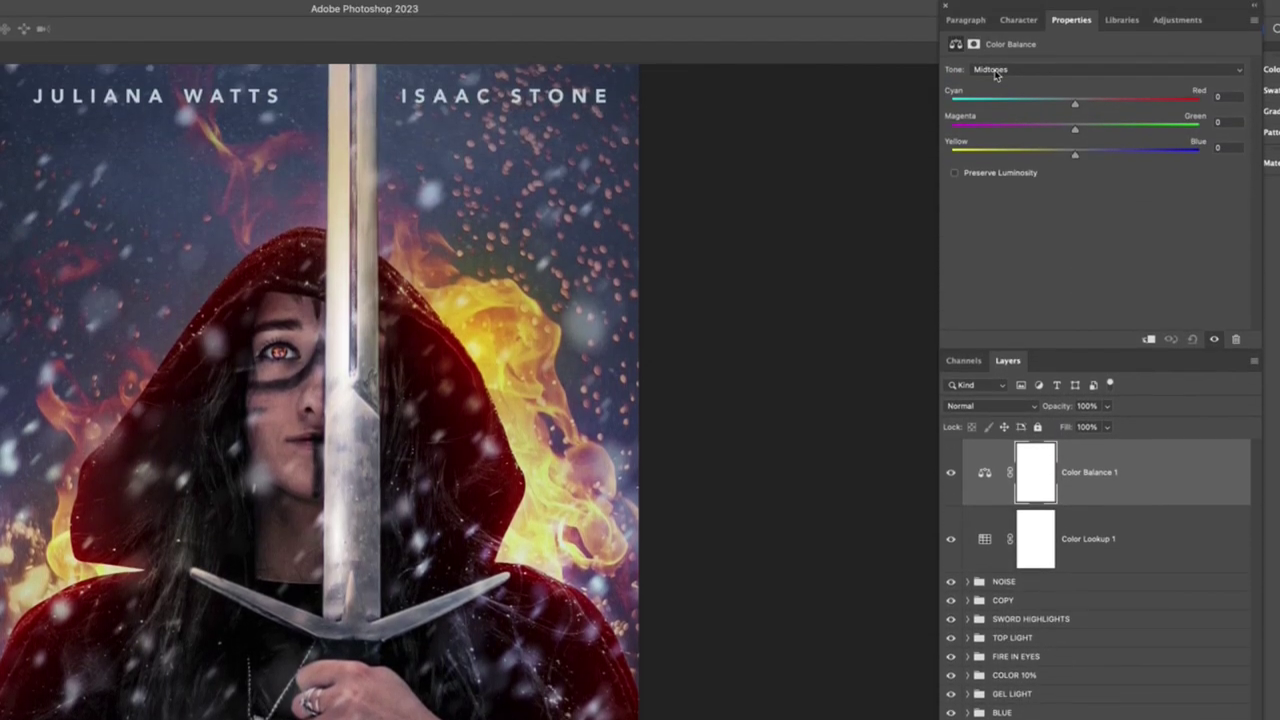
pyautogui.click(1000, 69)
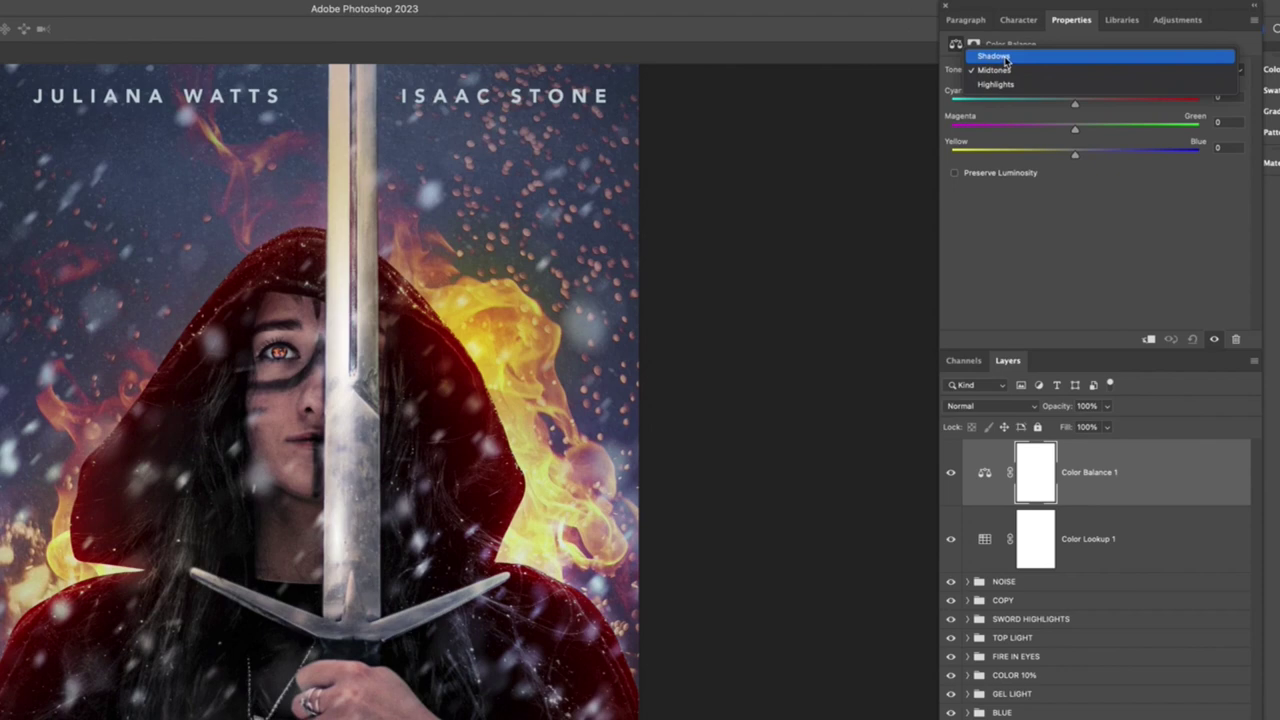
pyautogui.click(1005, 62)
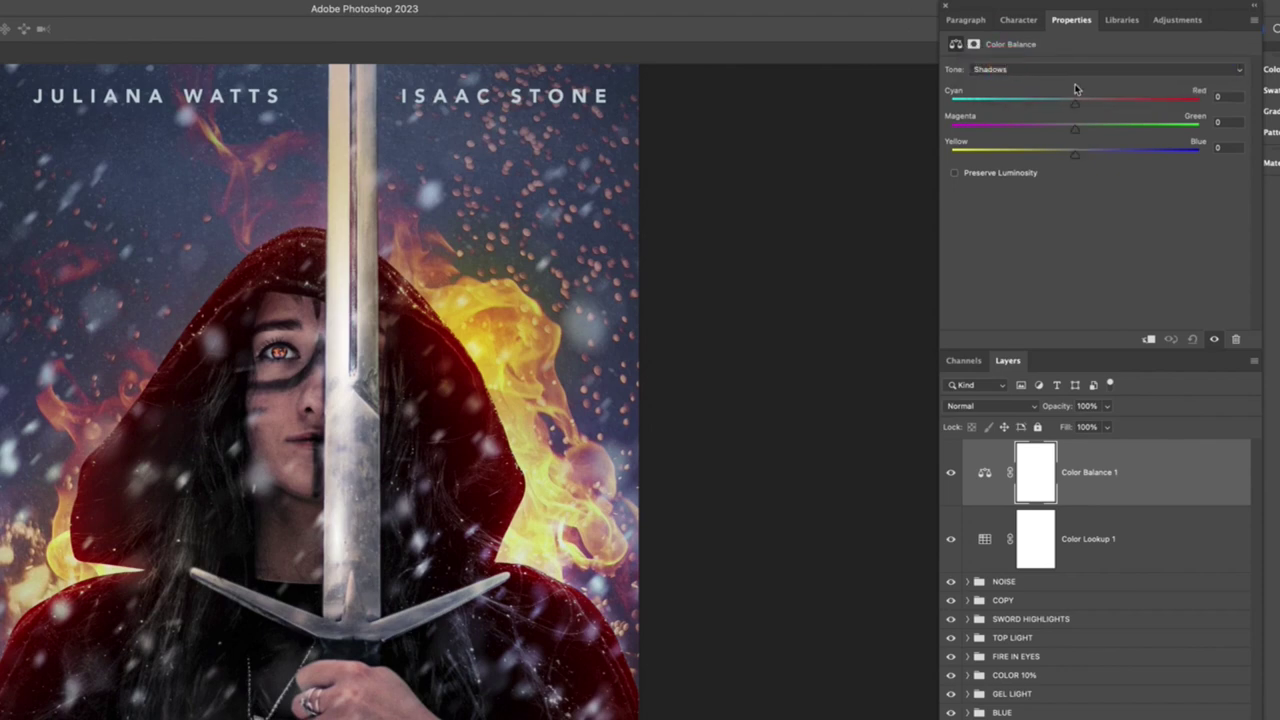
pyautogui.moveTo(1076, 106); pyautogui.dragTo(1104, 107)
pyautogui.moveTo(1075, 130); pyautogui.dragTo(1093, 158)
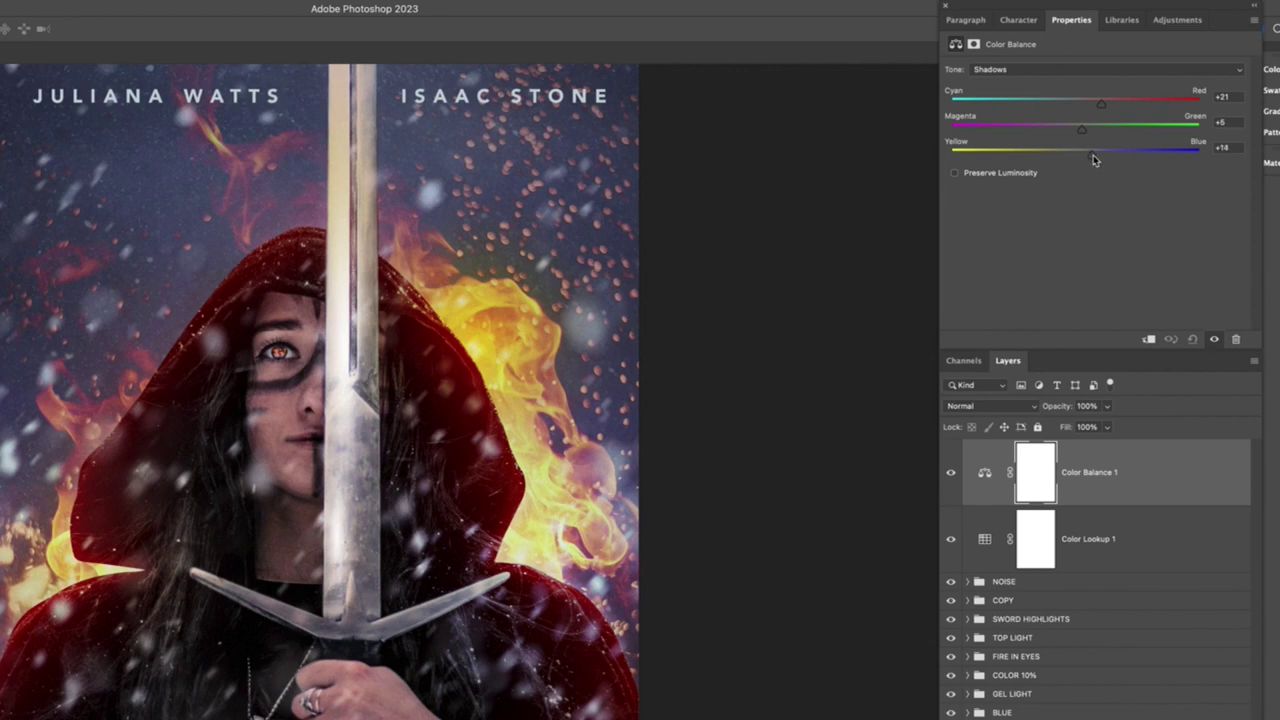
# Set the Color Balance midtones to -6 cyan and -5 yellow
pyautogui.click(1021, 72)
pyautogui.click(1017, 87)
pyautogui.moveTo(1076, 106); pyautogui.dragTo(1066, 107)
pyautogui.moveTo(1077, 156); pyautogui.dragTo(1069, 158)
# Set the Color Balance highlights to Red +15, Magenta -4 and Yellow -18
pyautogui.click(1029, 72)
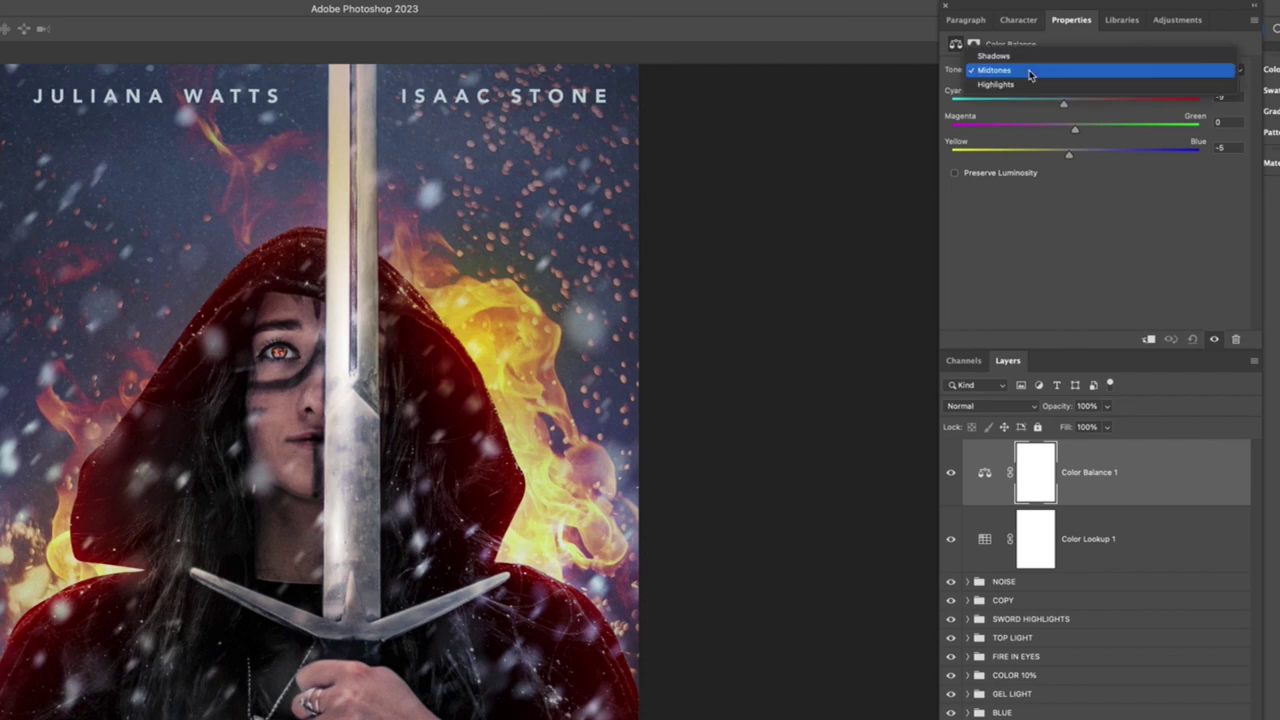
pyautogui.click(1018, 86)
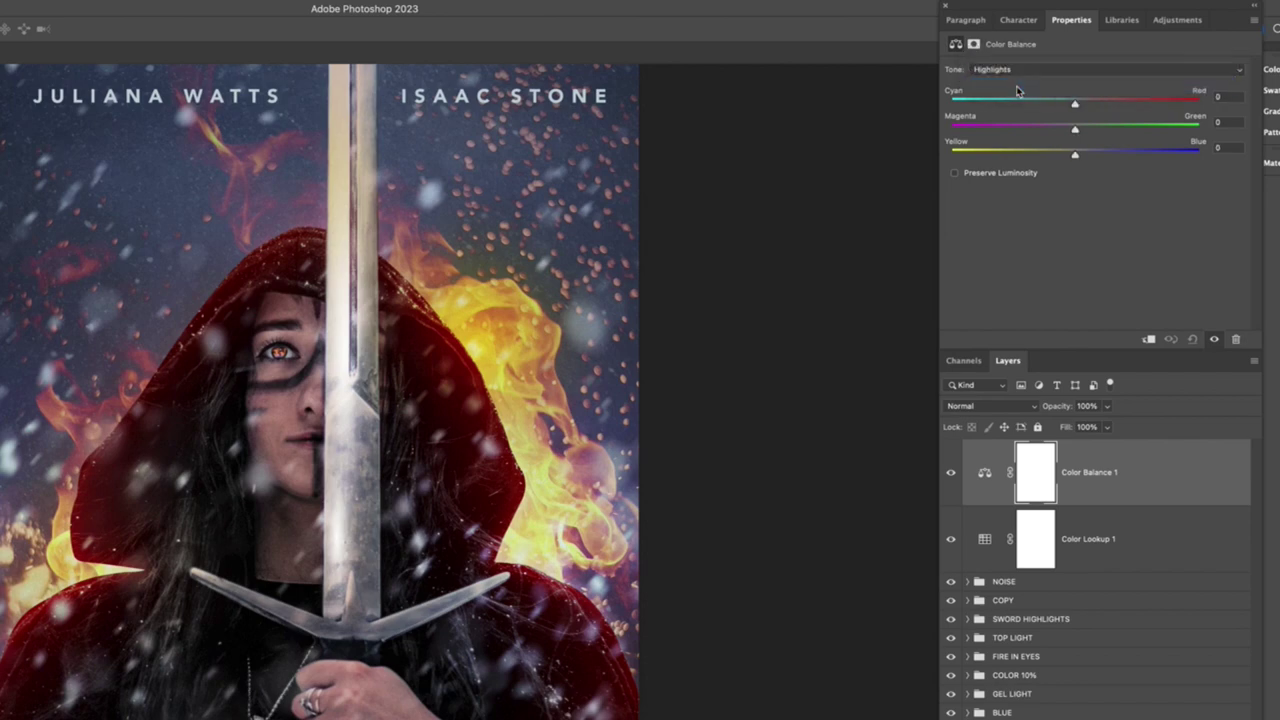
pyautogui.click(1068, 119)
pyautogui.moveTo(1076, 107); pyautogui.dragTo(1073, 134)
pyautogui.moveTo(1075, 156); pyautogui.dragTo(1053, 157)
# Toggle the Color Balance layer on and off to compare the warmer grade
pyautogui.click(951, 473)
pyautogui.click(951, 474)
pyautogui.click(951, 474)
pyautogui.click(951, 474)
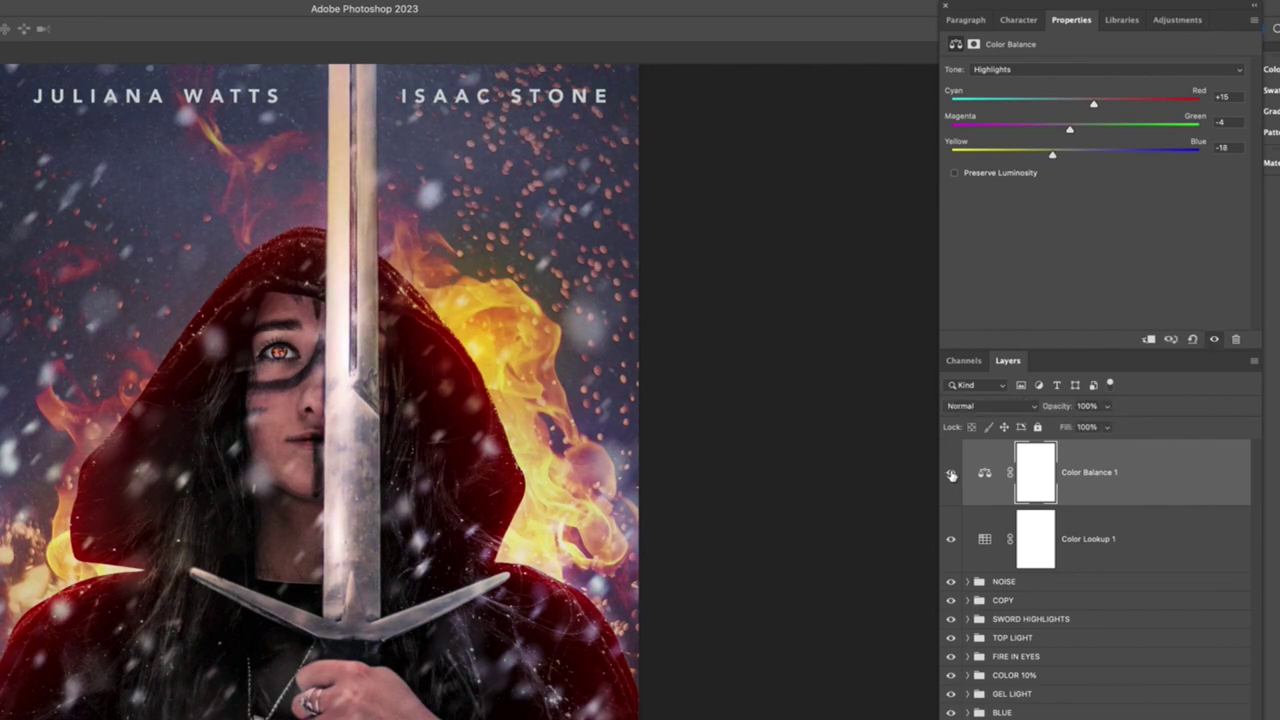
pyautogui.click(951, 474)
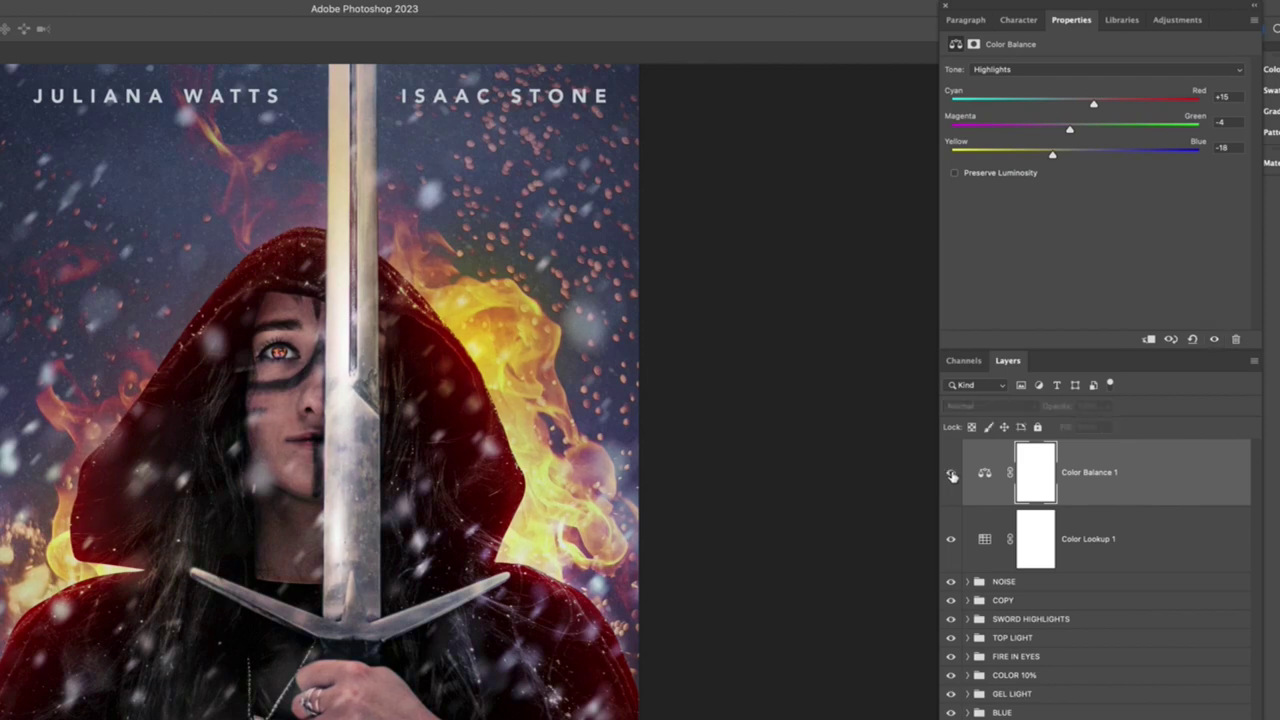
pyautogui.click(951, 474)
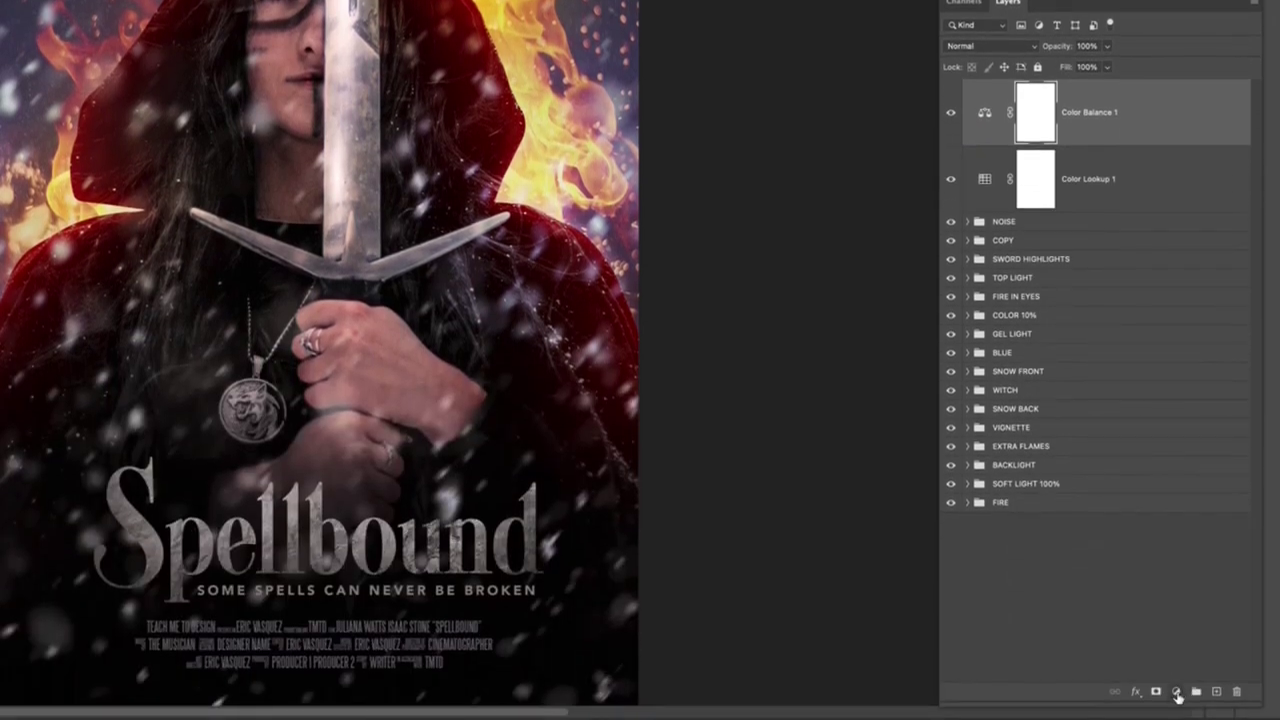
pyautogui.click(1176, 692)
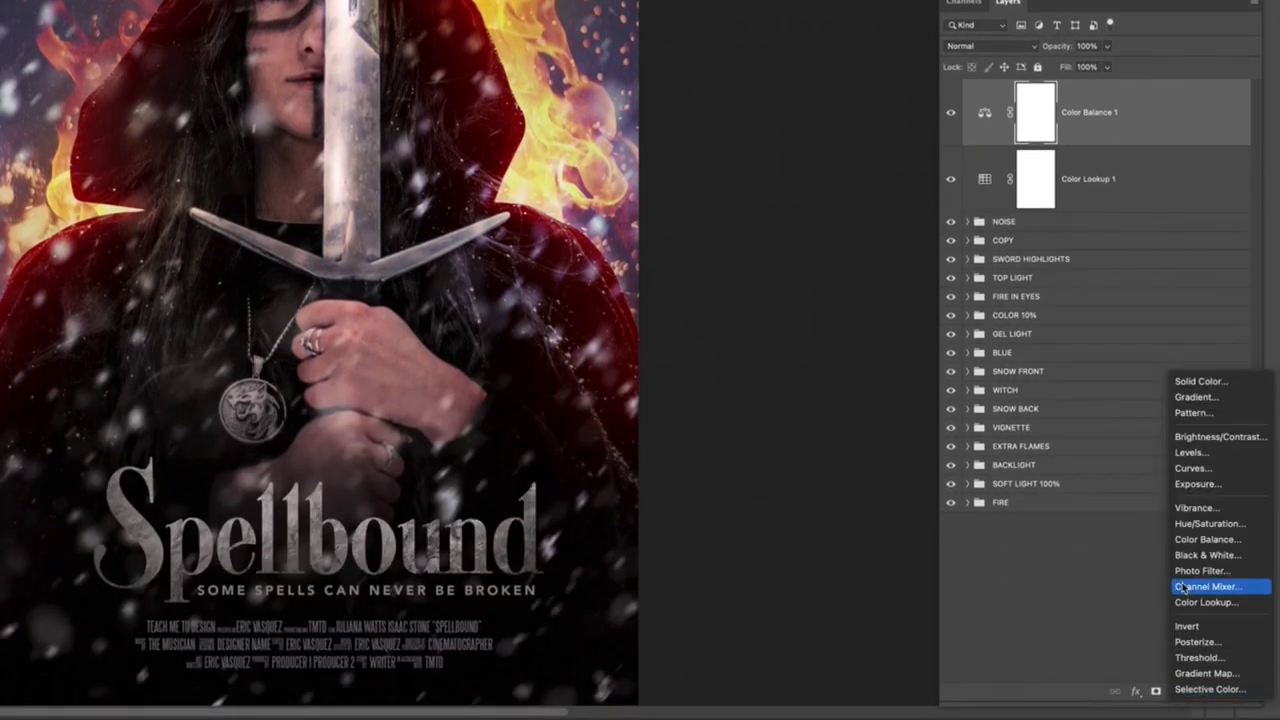
# Add a Hue/Saturation layer with saturation +10, then add a Curves adjustment
pyautogui.click(1208, 523)
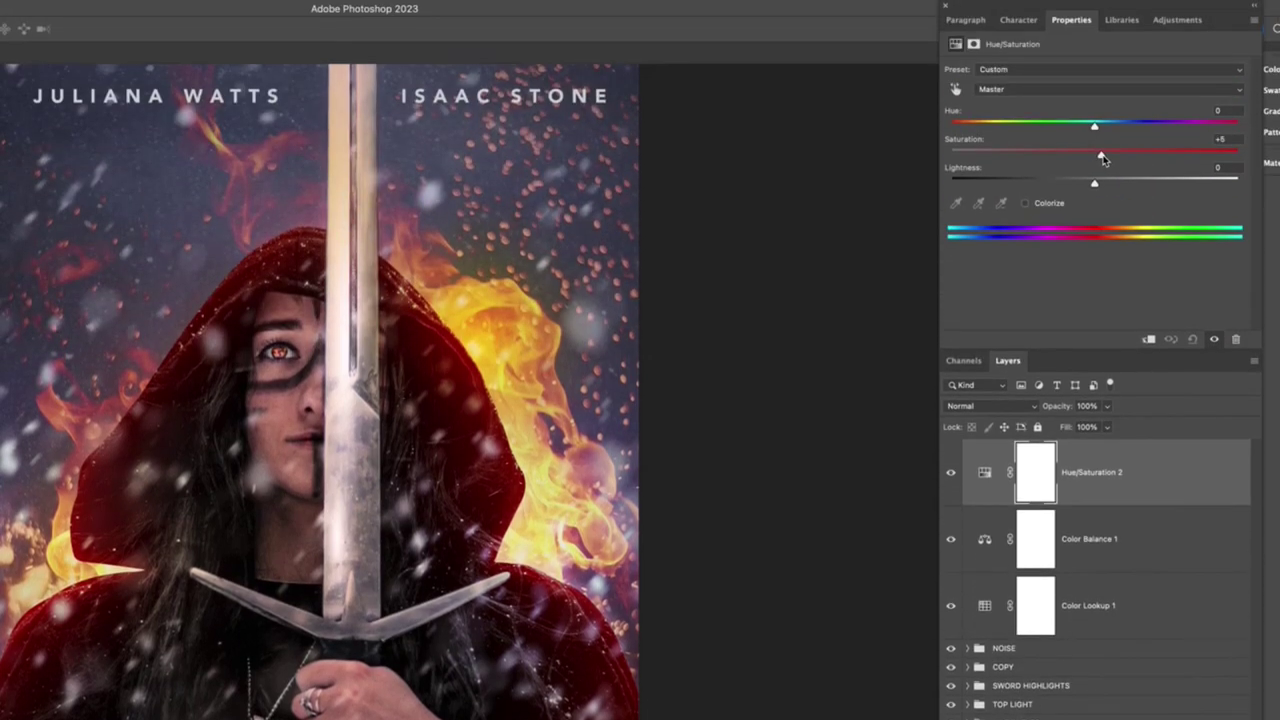
pyautogui.moveTo(1096, 157); pyautogui.dragTo(1118, 157)
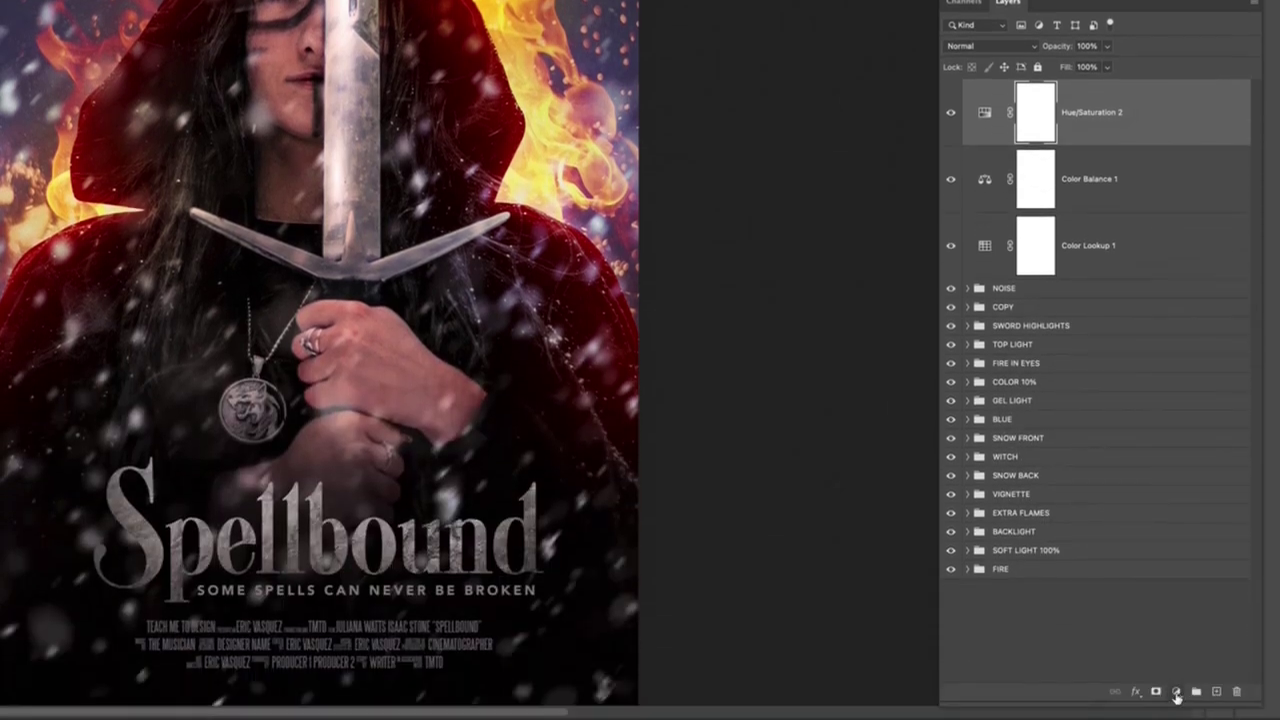
pyautogui.click(1176, 692)
pyautogui.click(1190, 468)
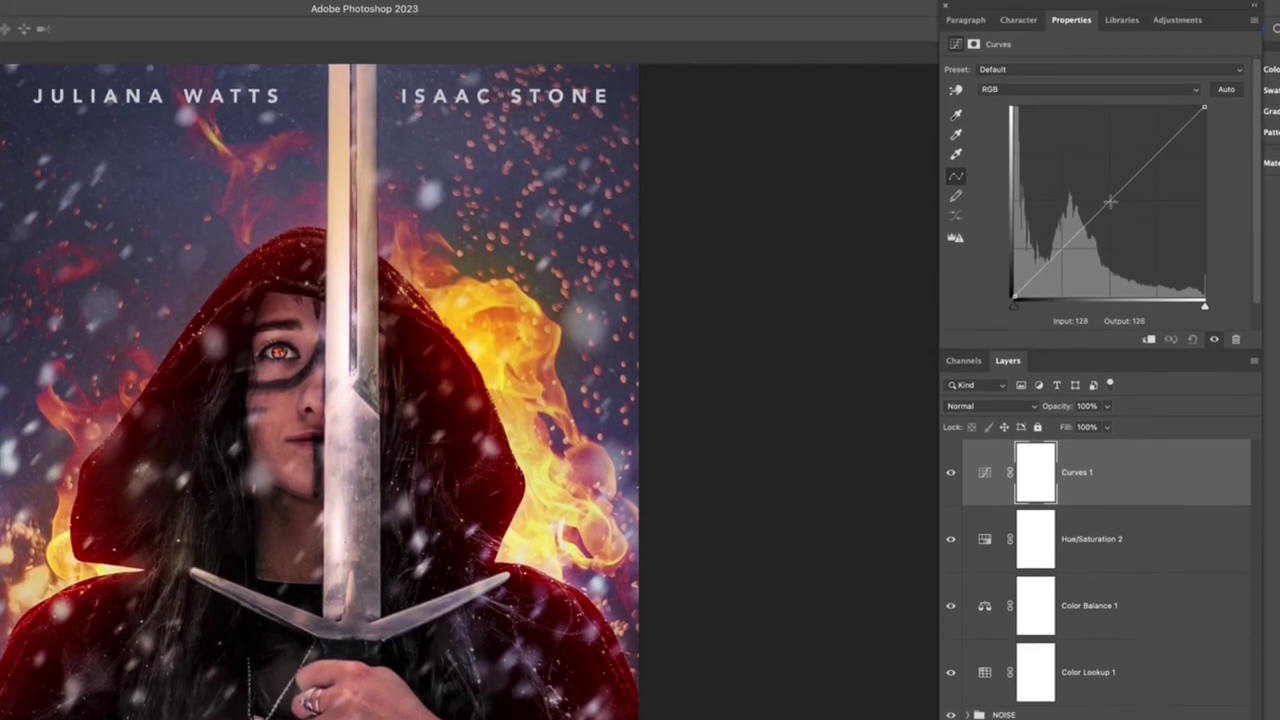
# Add curve points, setting the highlight to 192/187 and the midtone to 135/123
pyautogui.click(1110, 202)
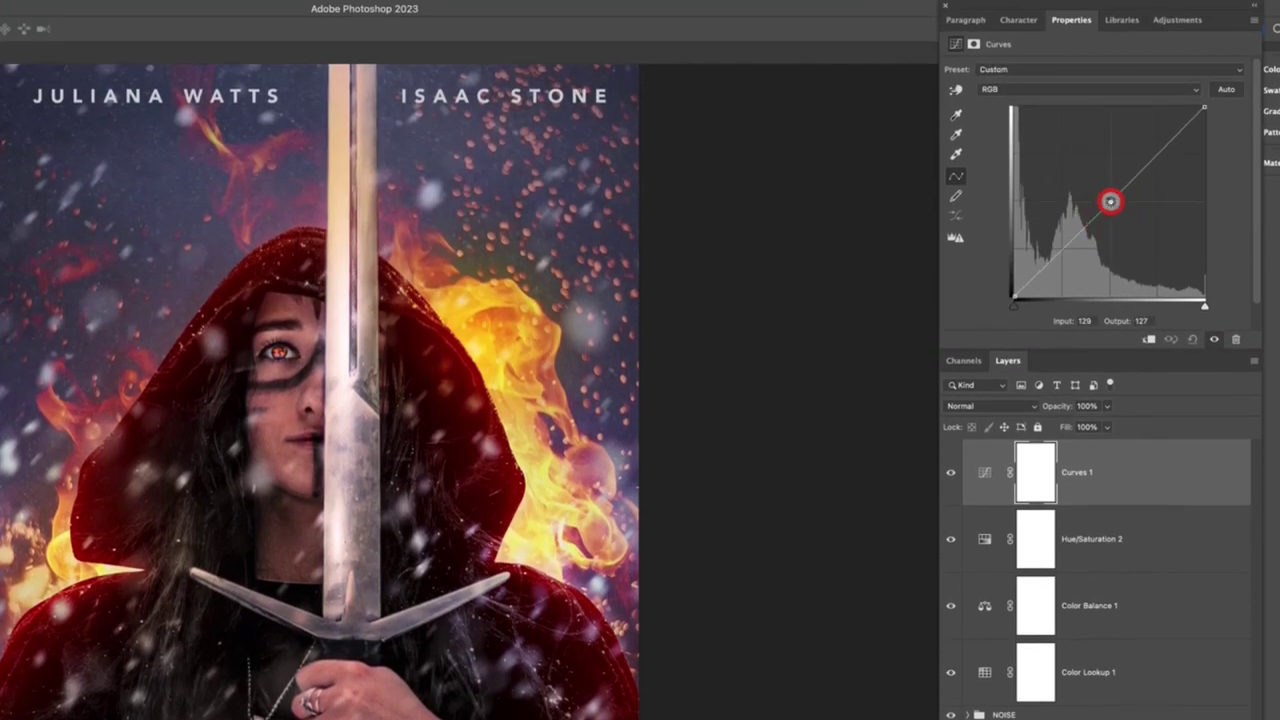
pyautogui.click(1157, 153)
pyautogui.click(1061, 250)
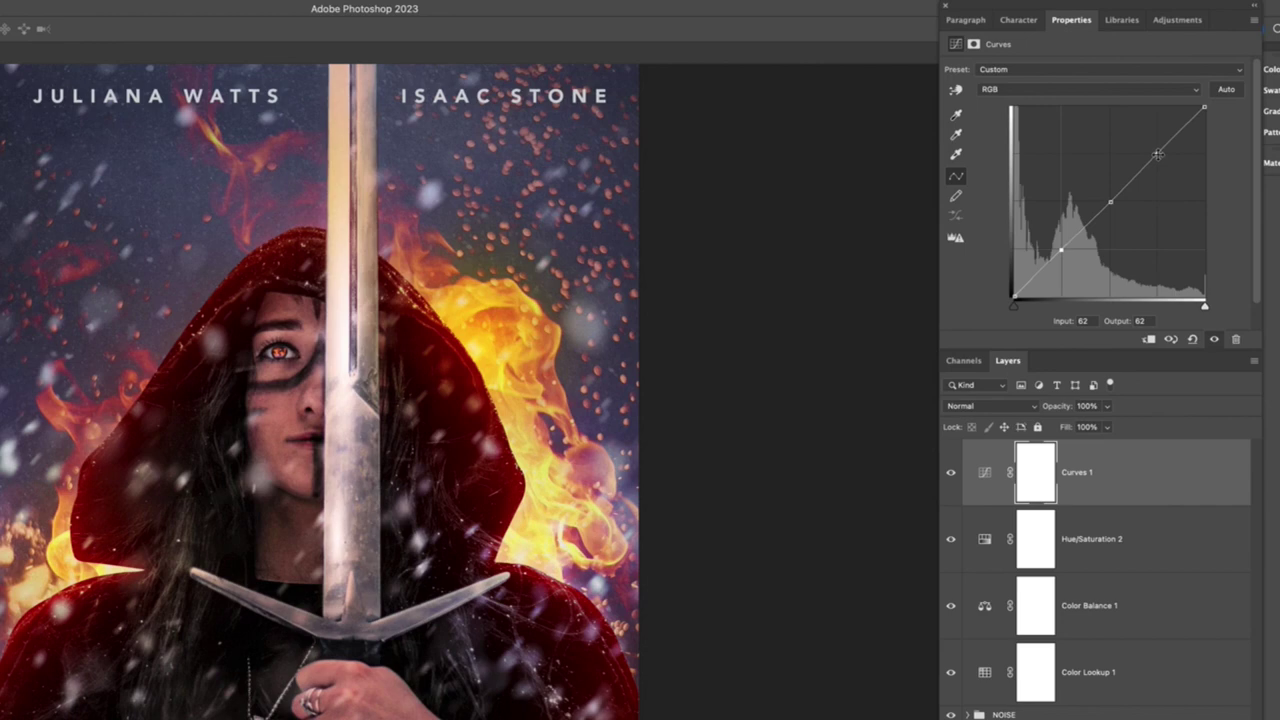
pyautogui.click(1157, 154)
pyautogui.click(1102, 320)
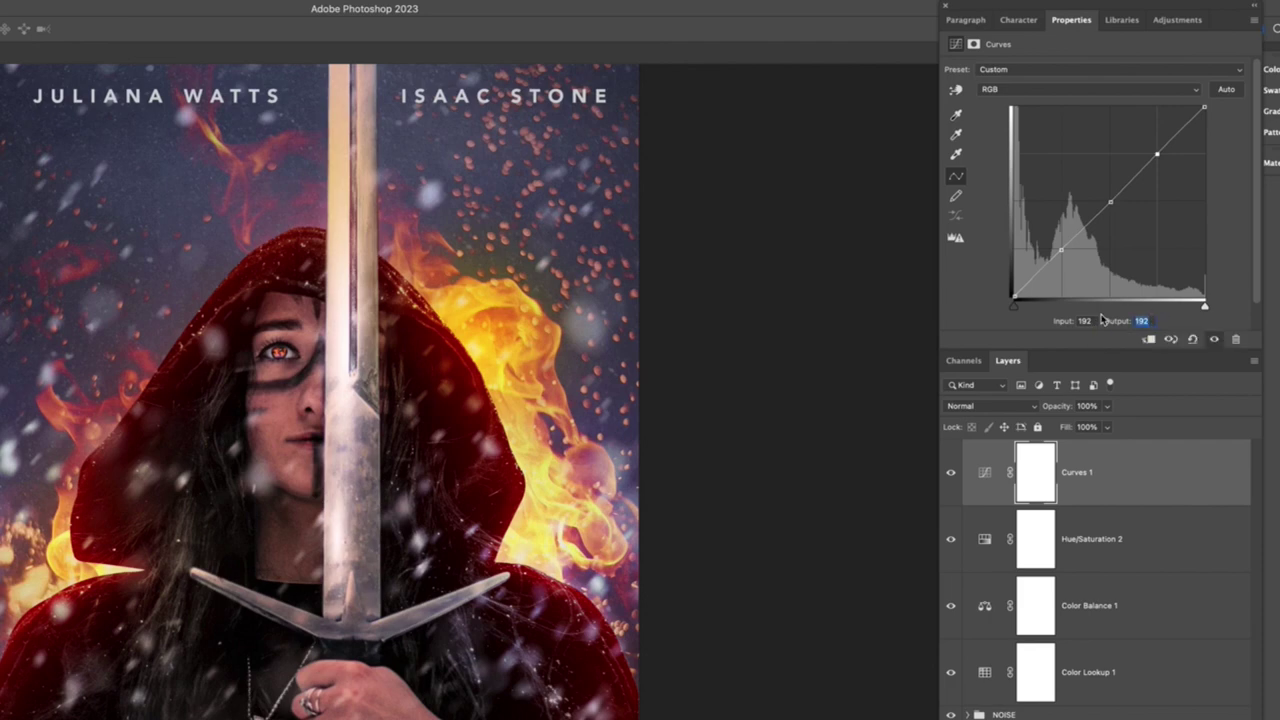
pyautogui.write('187')
pyautogui.click(1110, 202)
pyautogui.click(1090, 321)
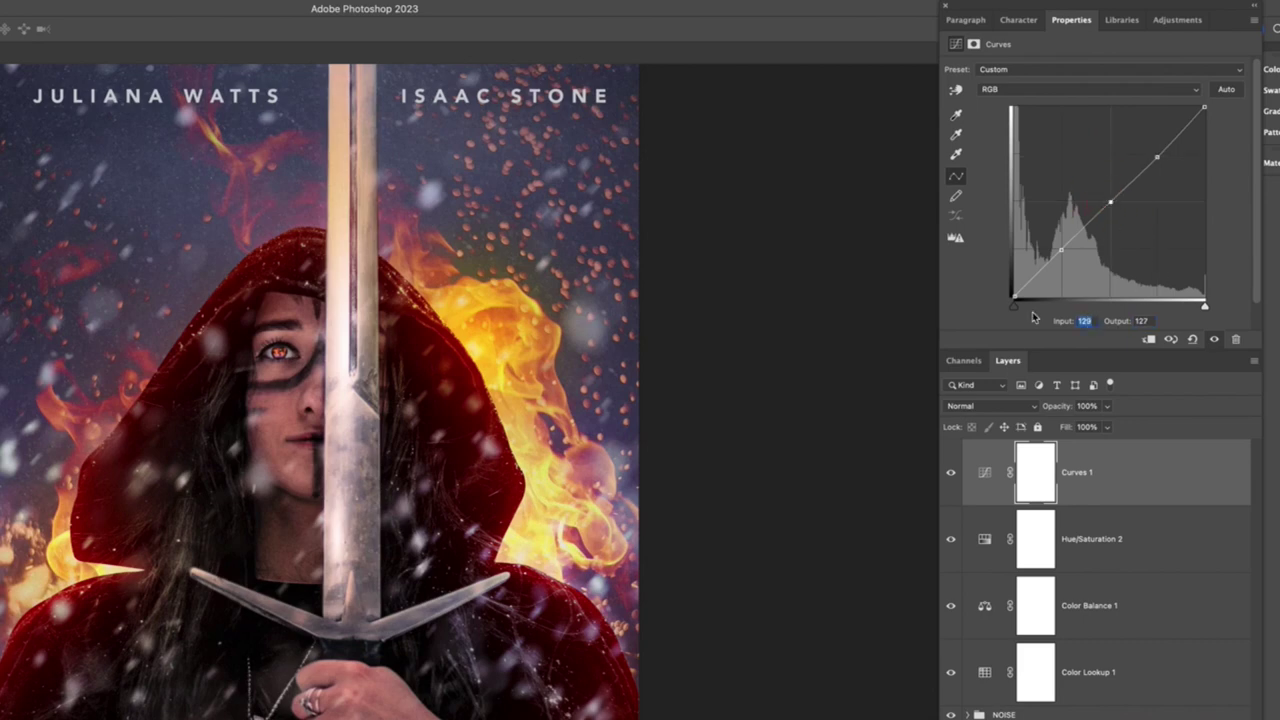
pyautogui.write('135')
pyautogui.press('Tab')
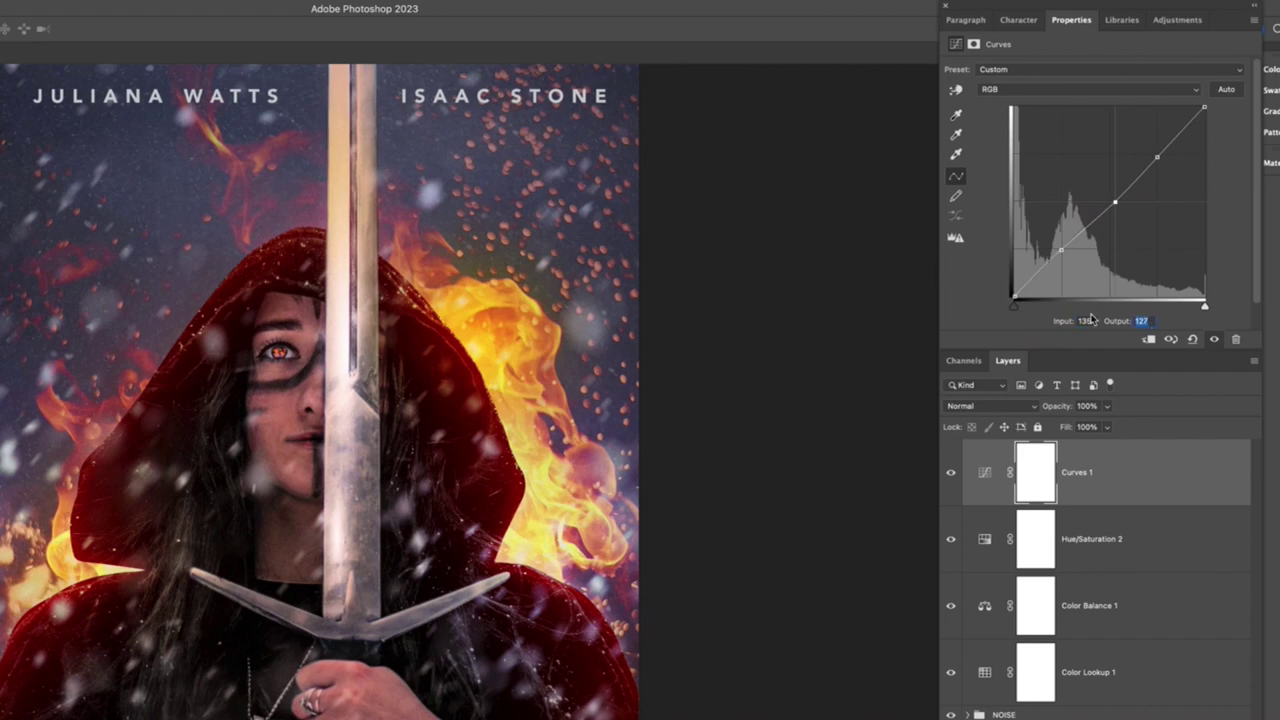
pyautogui.write('123')
# Add a shadow point at input 66, output 56, and compare the curve on and off
pyautogui.click(1060, 249)
pyautogui.doubleClick(1082, 321)
pyautogui.write('66')
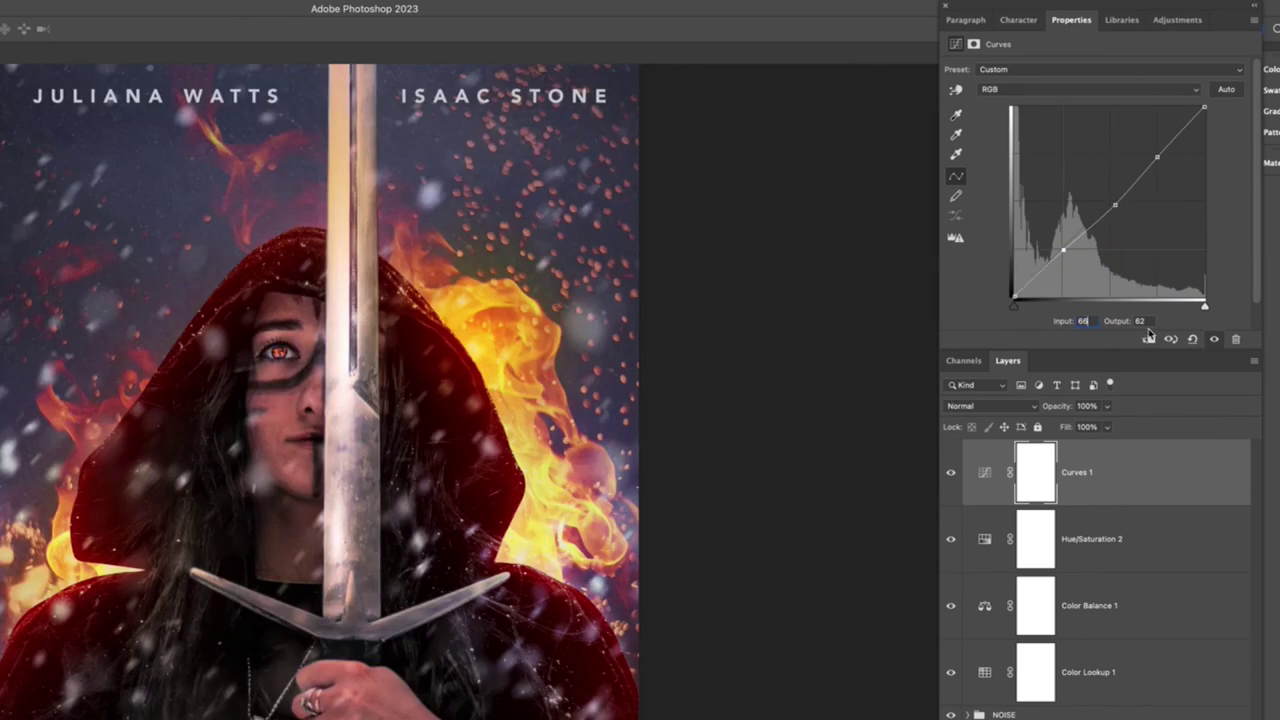
pyautogui.press('Tab')
pyautogui.write('66')
pyautogui.click(951, 474)
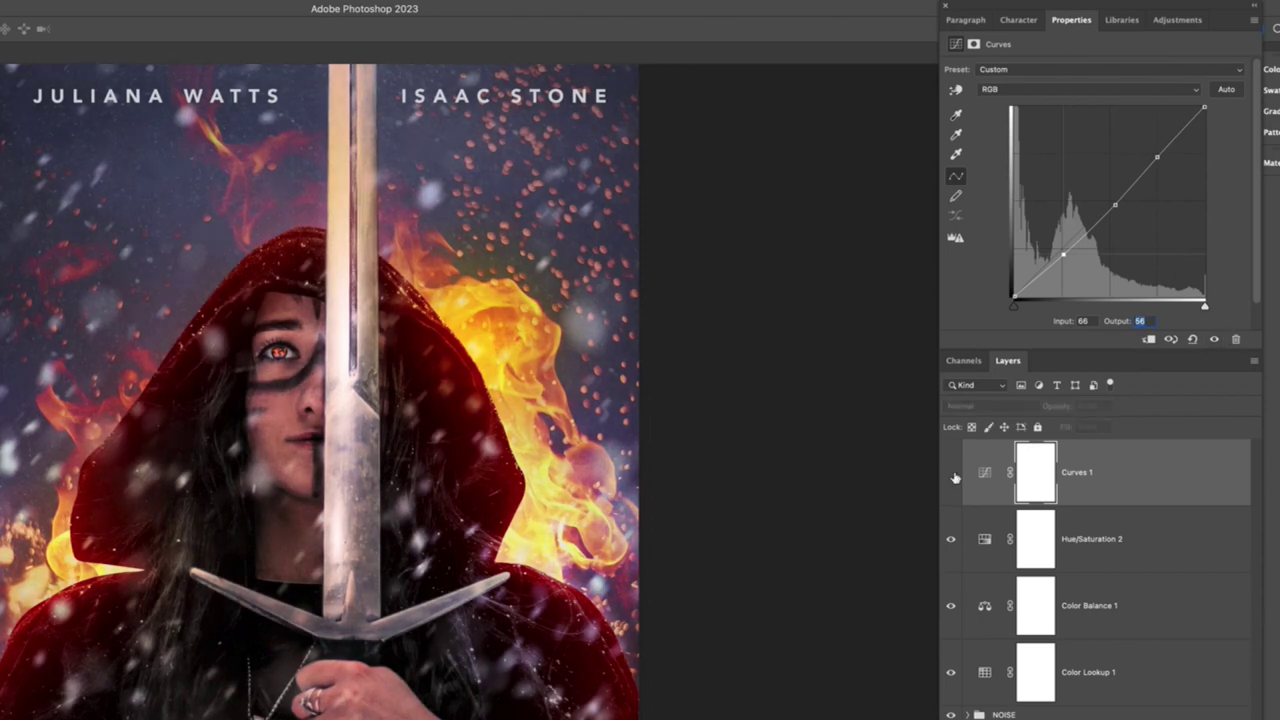
pyautogui.click(951, 474)
pyautogui.click(951, 474)
pyautogui.click(951, 474)
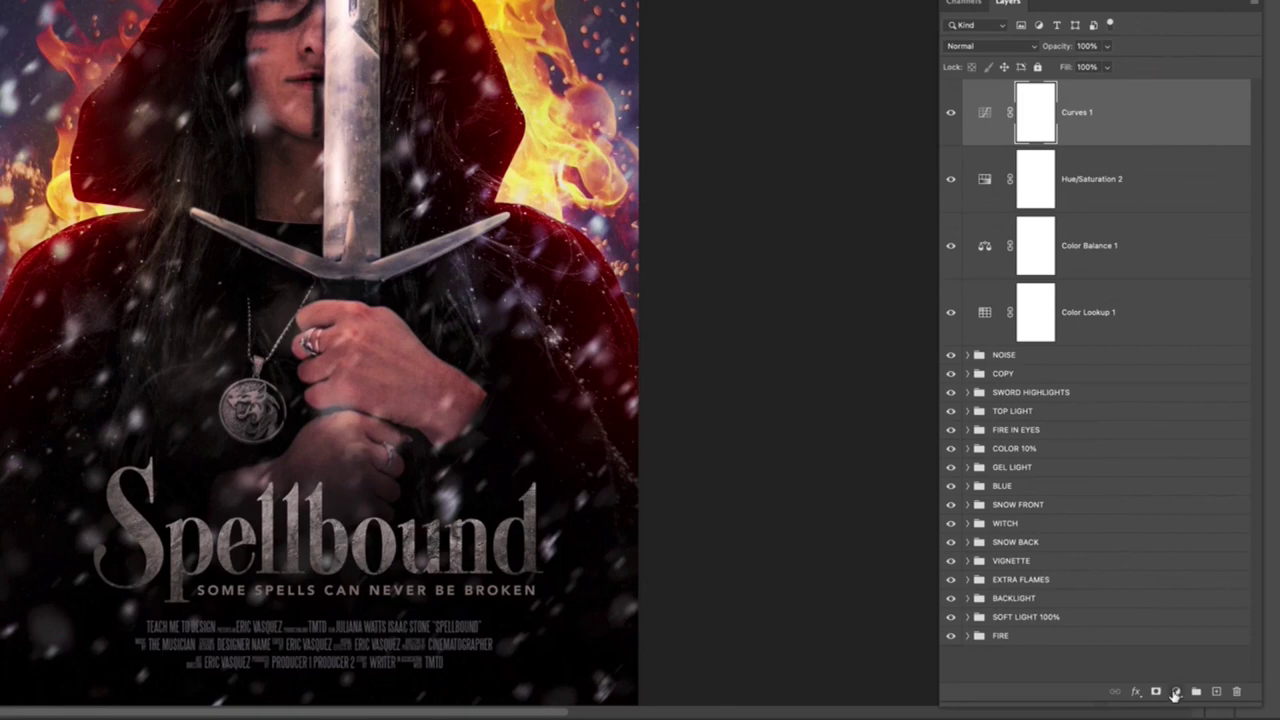
pyautogui.click(1175, 692)
# Add a TensionGreen.3DL Color Lookup at 30% opacity and compare it on and off
pyautogui.click(1205, 603)
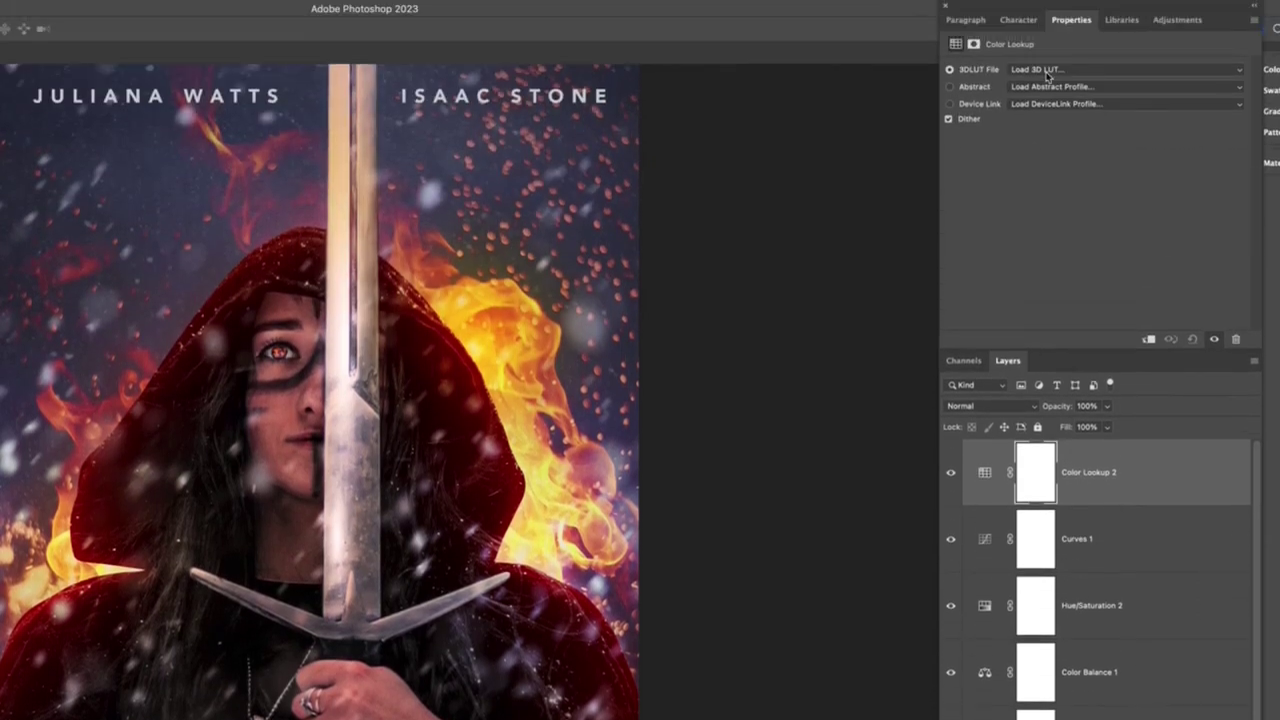
pyautogui.click(1045, 70)
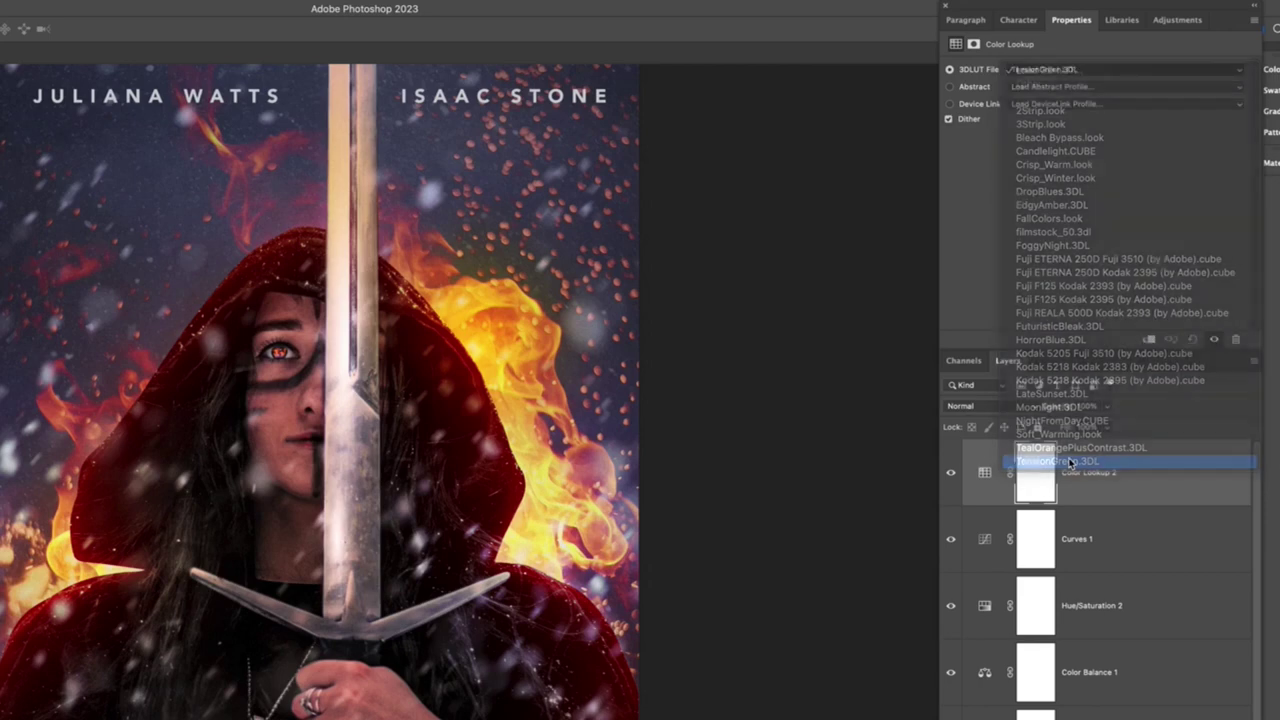
pyautogui.click(1070, 463)
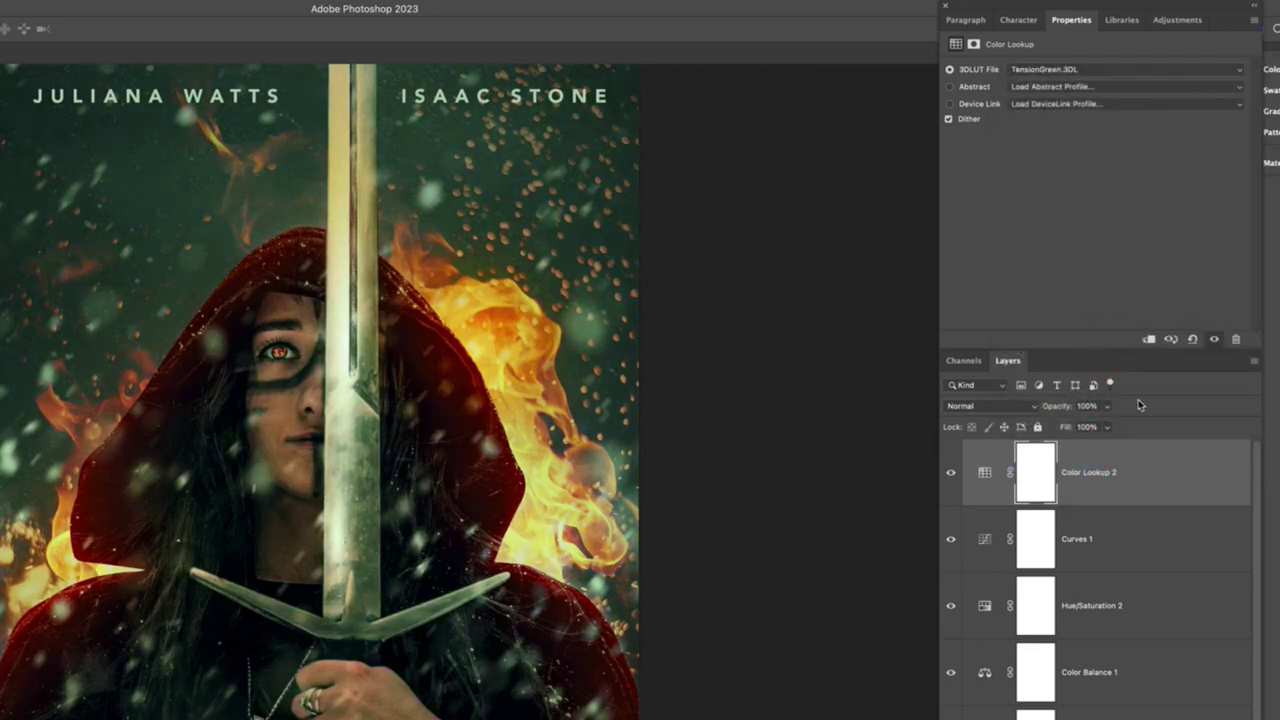
pyautogui.press('3')
pyautogui.click(951, 473)
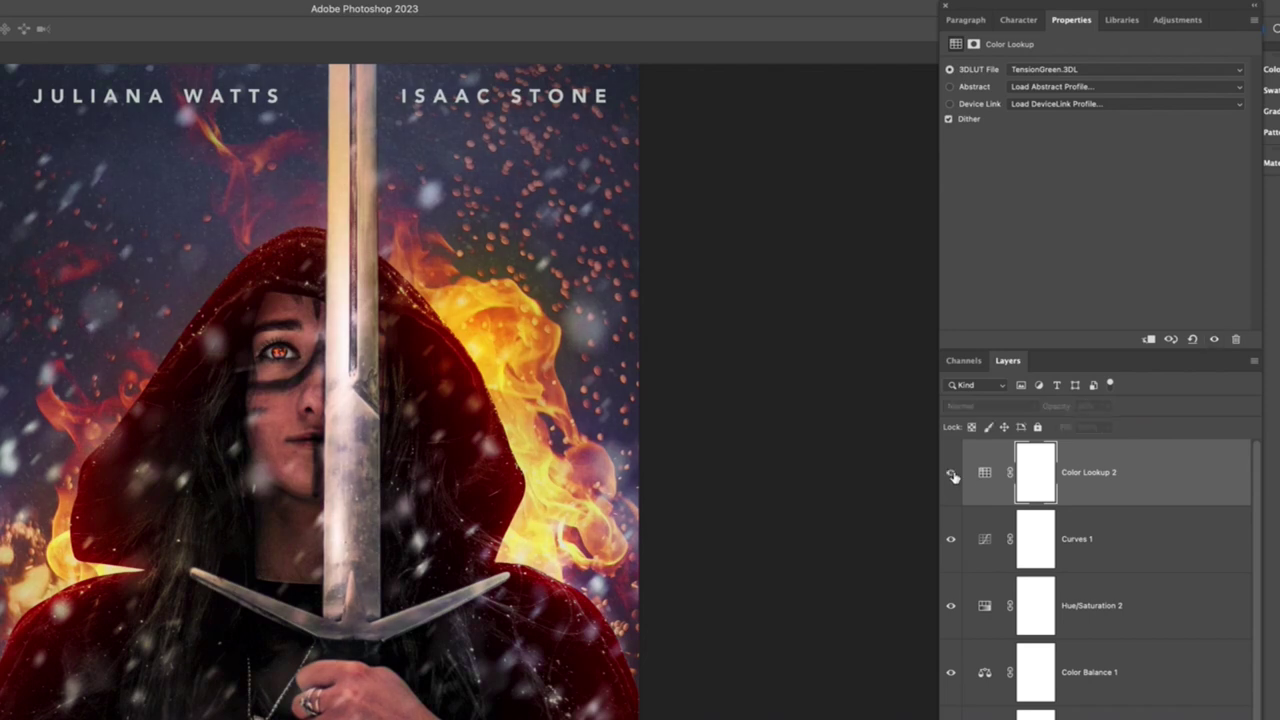
pyautogui.click(951, 473)
pyautogui.click(951, 473)
pyautogui.click(951, 473)
pyautogui.click(951, 473)
pyautogui.click(951, 473)
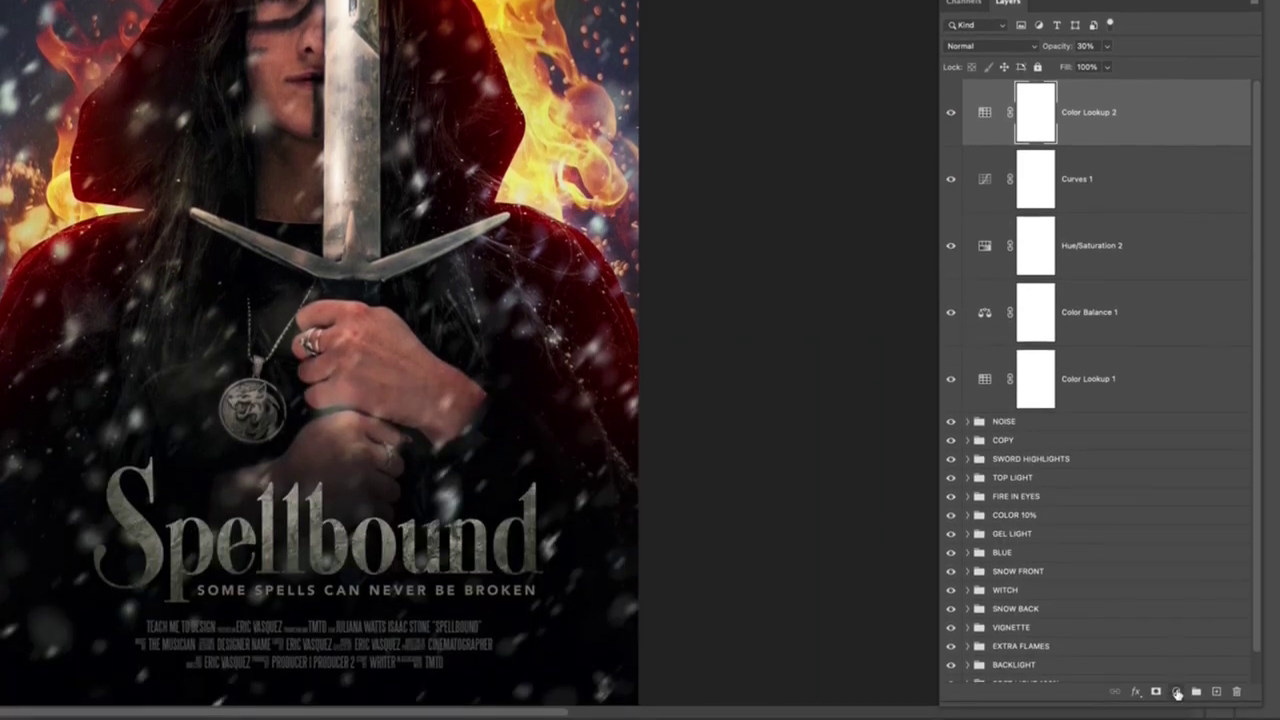
pyautogui.click(1177, 693)
# Add a Levels layer with black input 9 and gamma 1.12, then select all six adjustment layers
pyautogui.click(1189, 459)
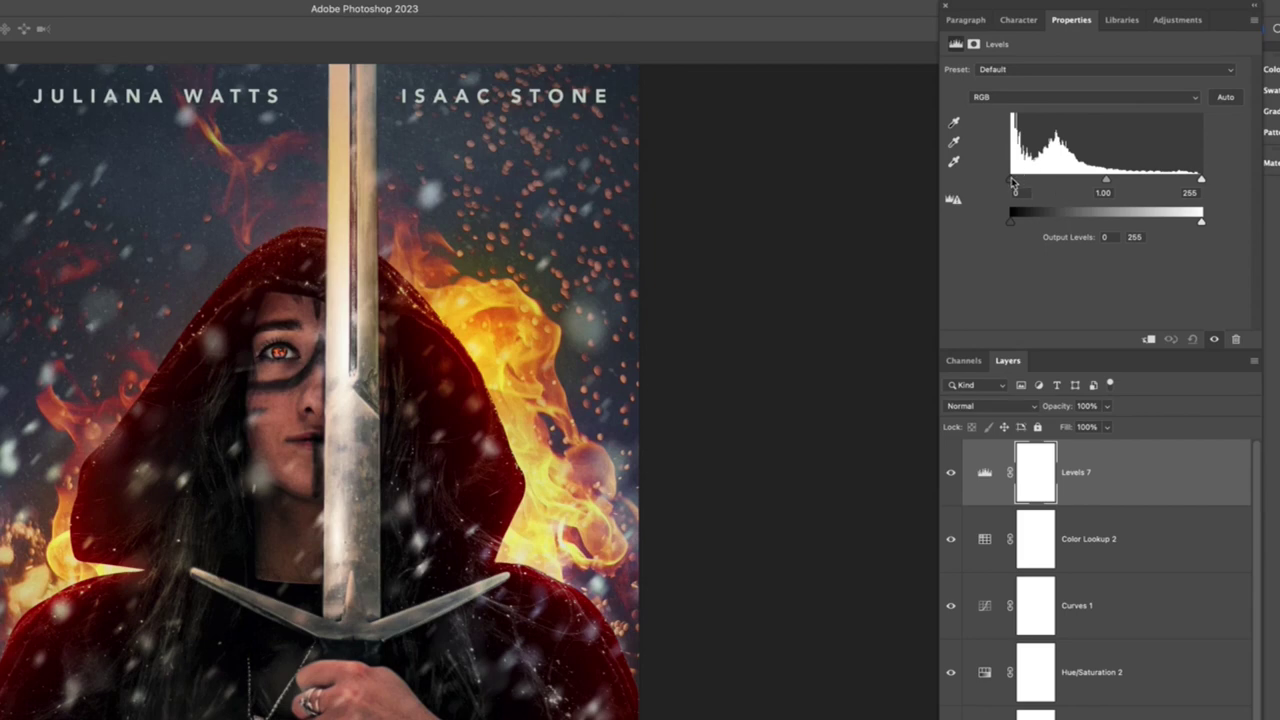
pyautogui.moveTo(1012, 181); pyautogui.dragTo(1018, 183)
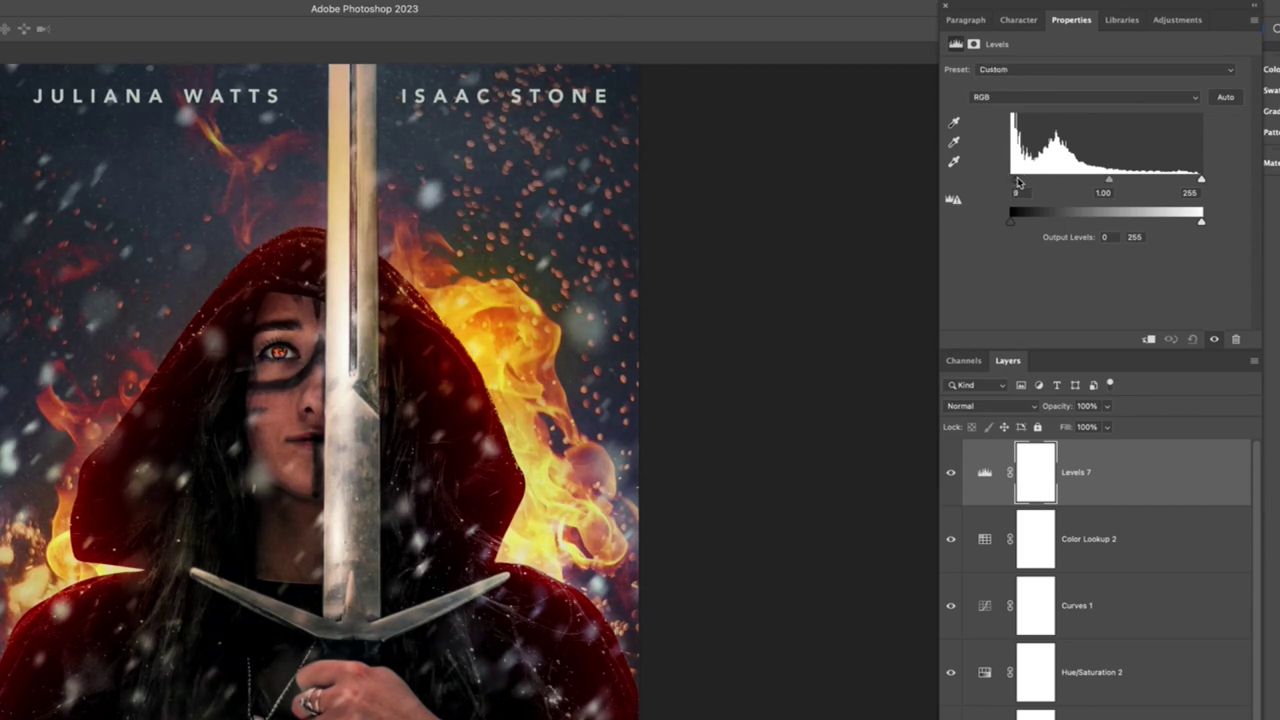
pyautogui.moveTo(1111, 181); pyautogui.dragTo(1103, 183)
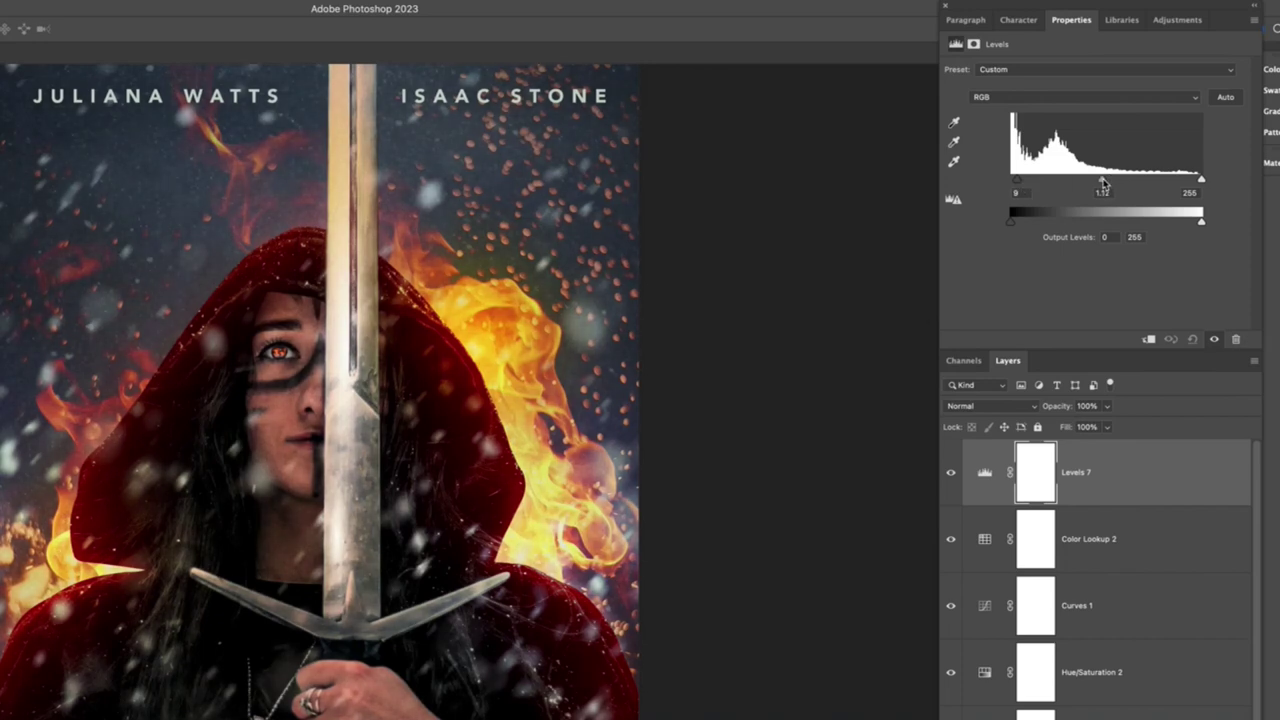
pyautogui.click(1163, 480)
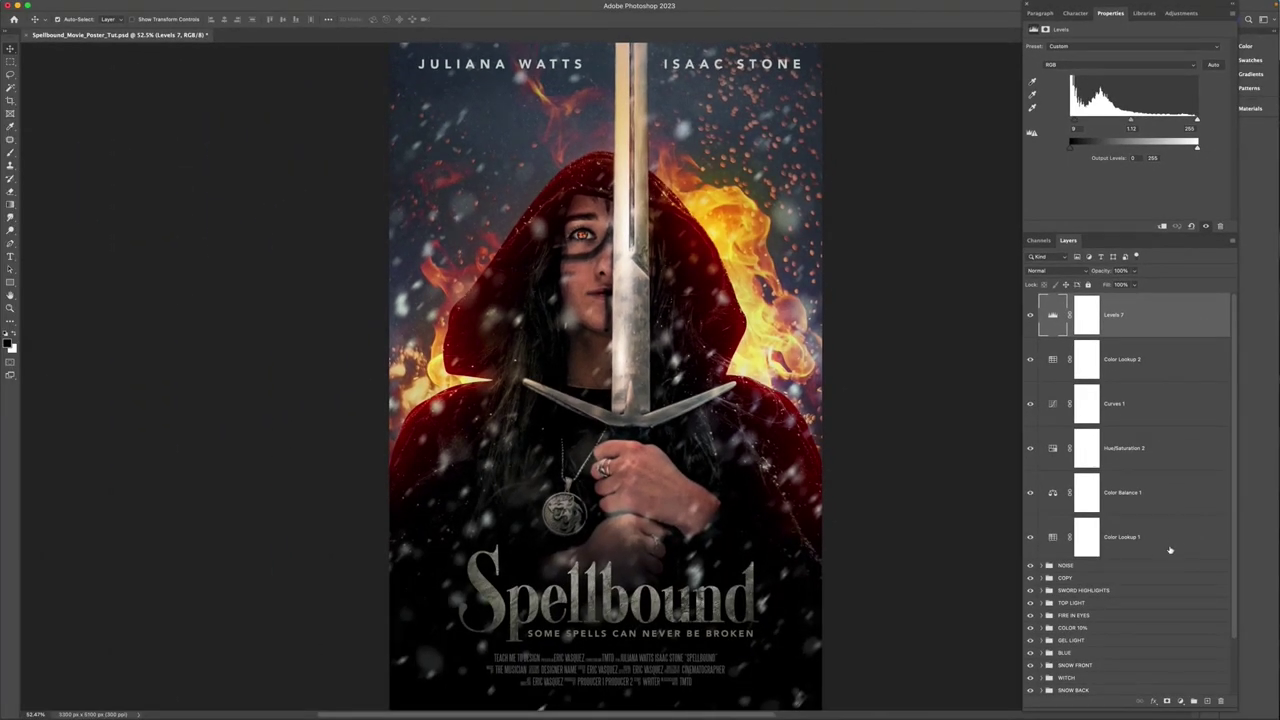
pyautogui.keyDown('shift'); pyautogui.click(1155, 543); pyautogui.keyUp('shift')
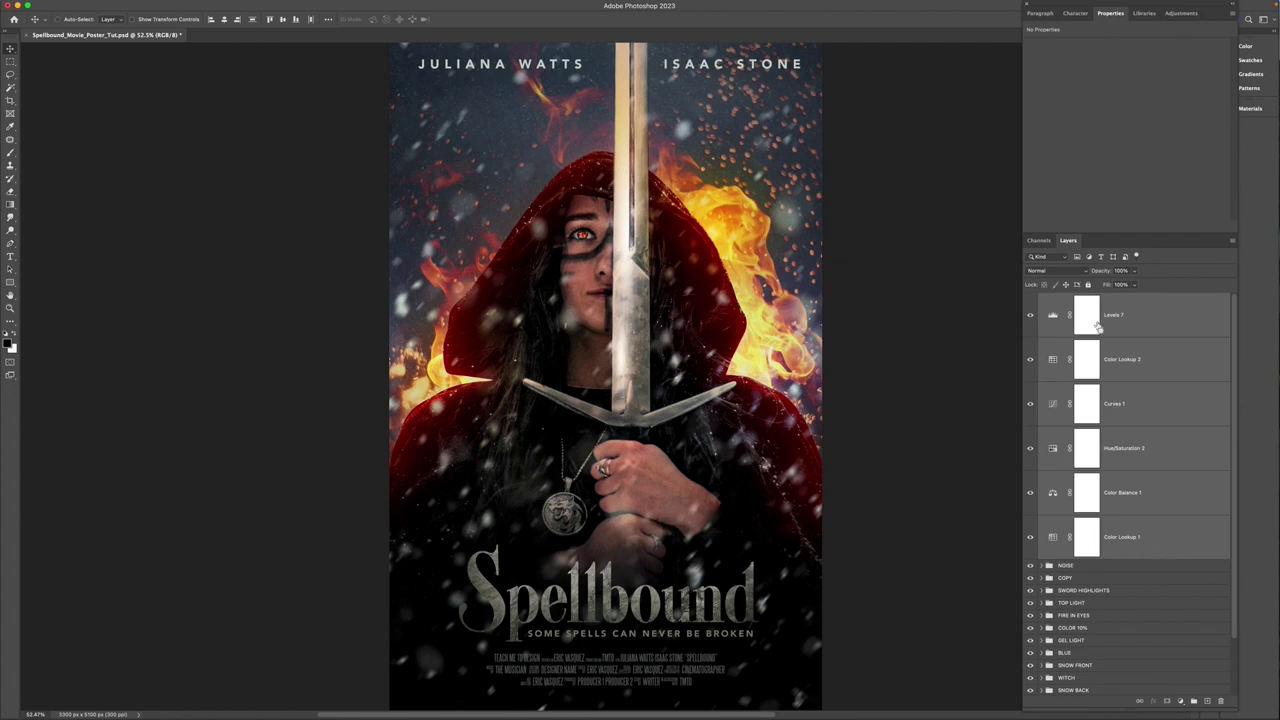
# Group the six adjustment layers as GLOBAL FX and toggle the group to compare
pyautogui.press('super+g')
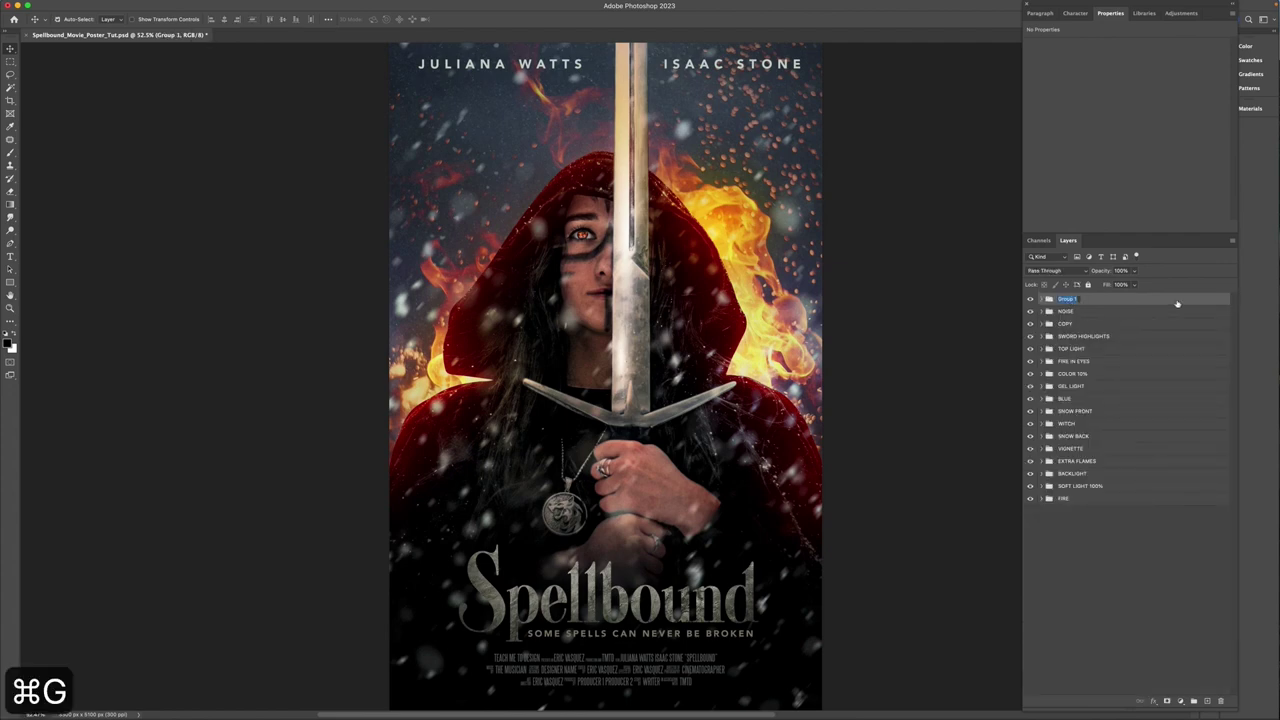
pyautogui.write('GLOBAL F')
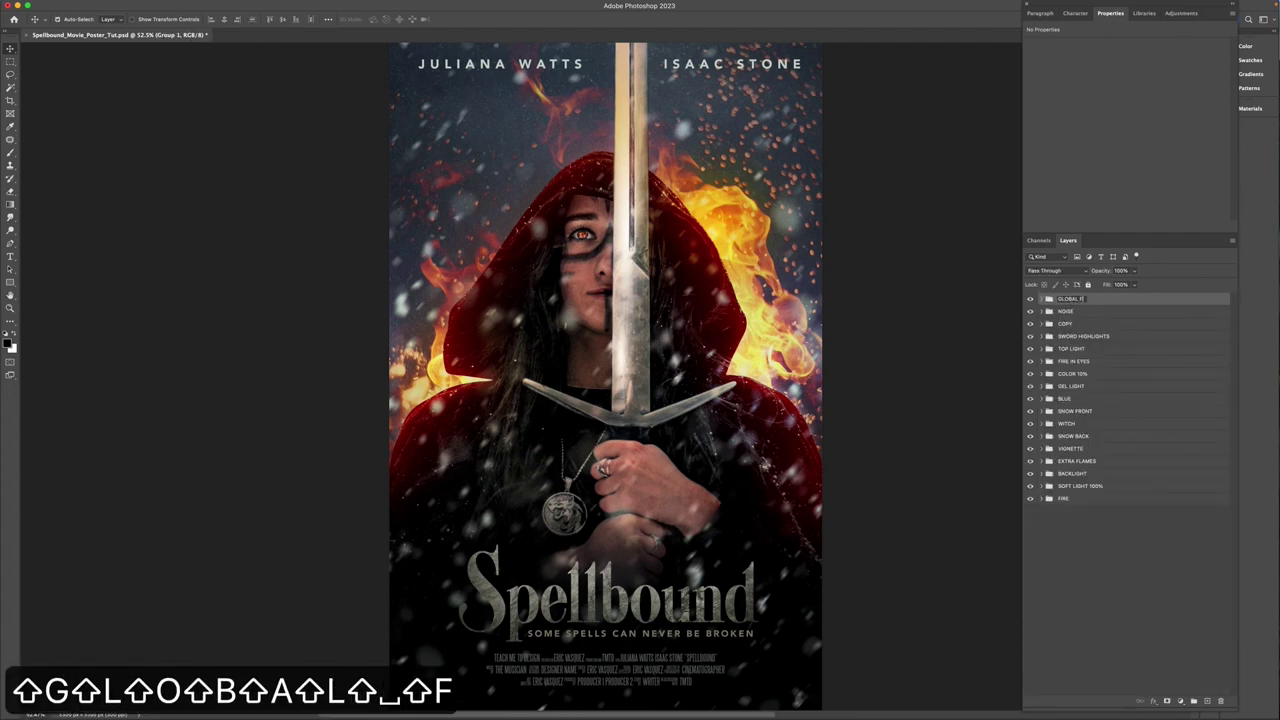
pyautogui.write('X')
pyautogui.press('Return')
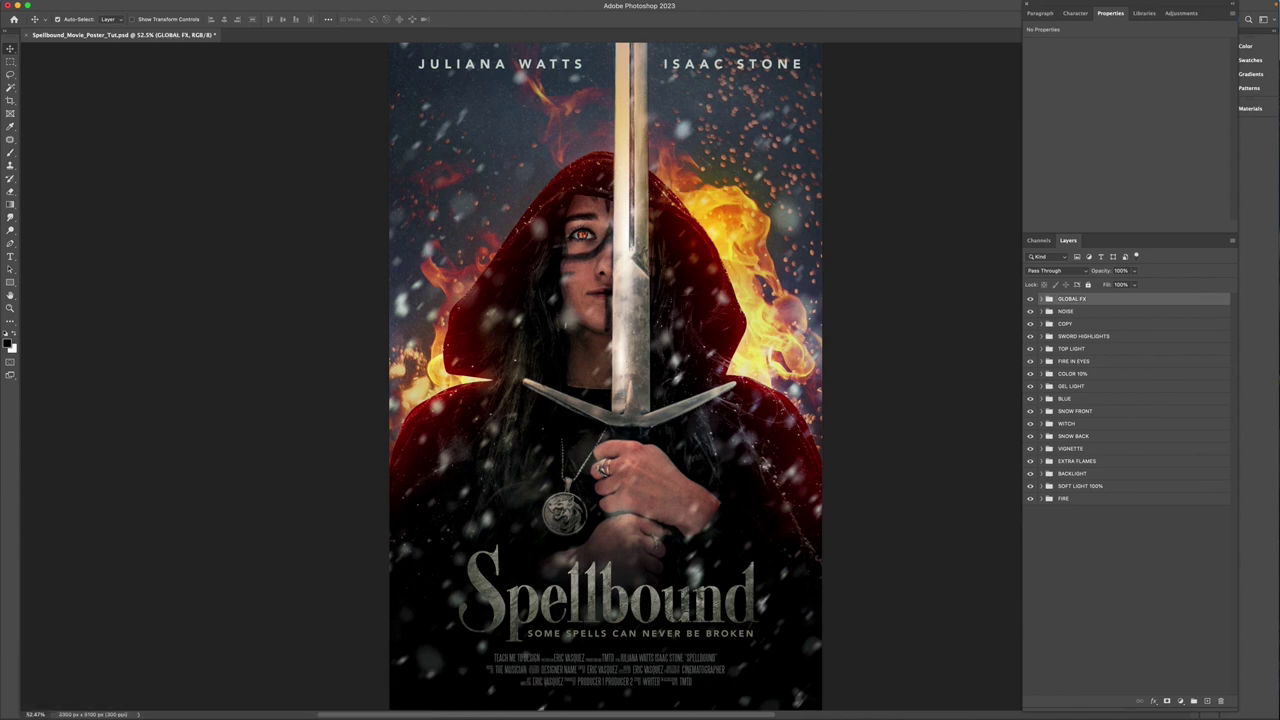
pyautogui.click(1030, 299)
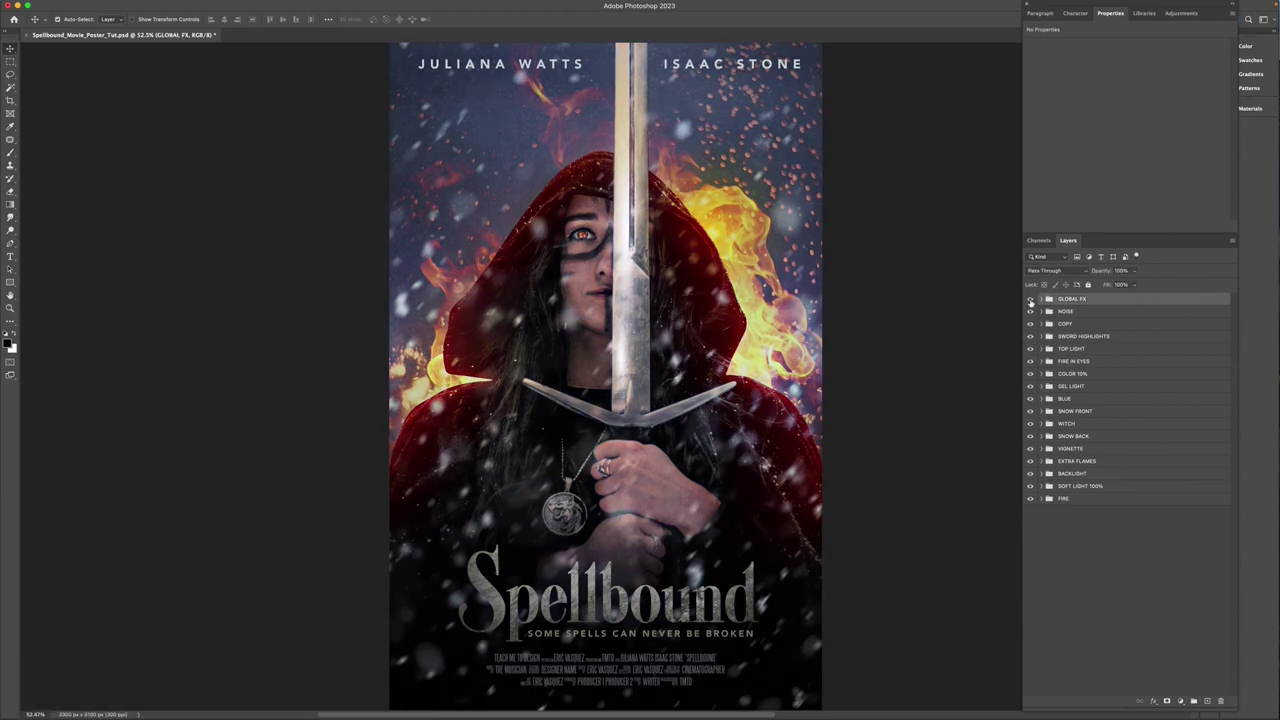
pyautogui.click(1030, 299)
pyautogui.click(1030, 299)
pyautogui.click(1030, 299)
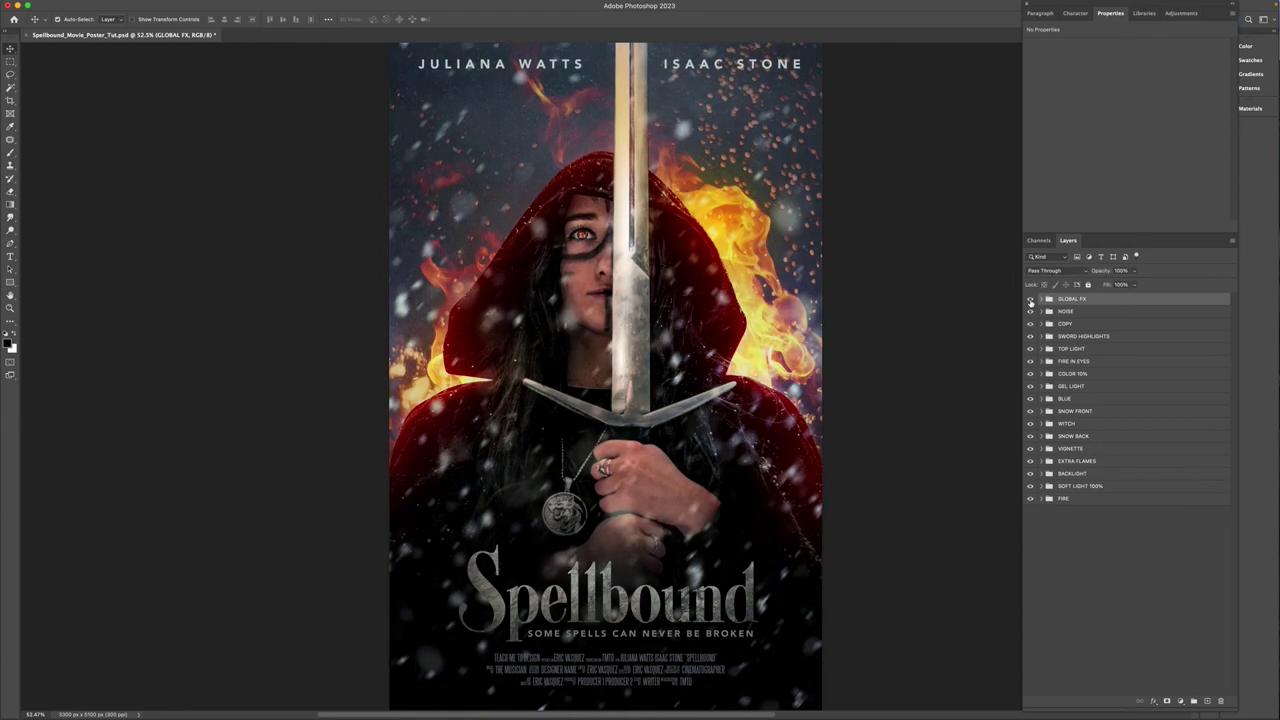
pyautogui.press('super+minus')
pyautogui.press('super+minus')
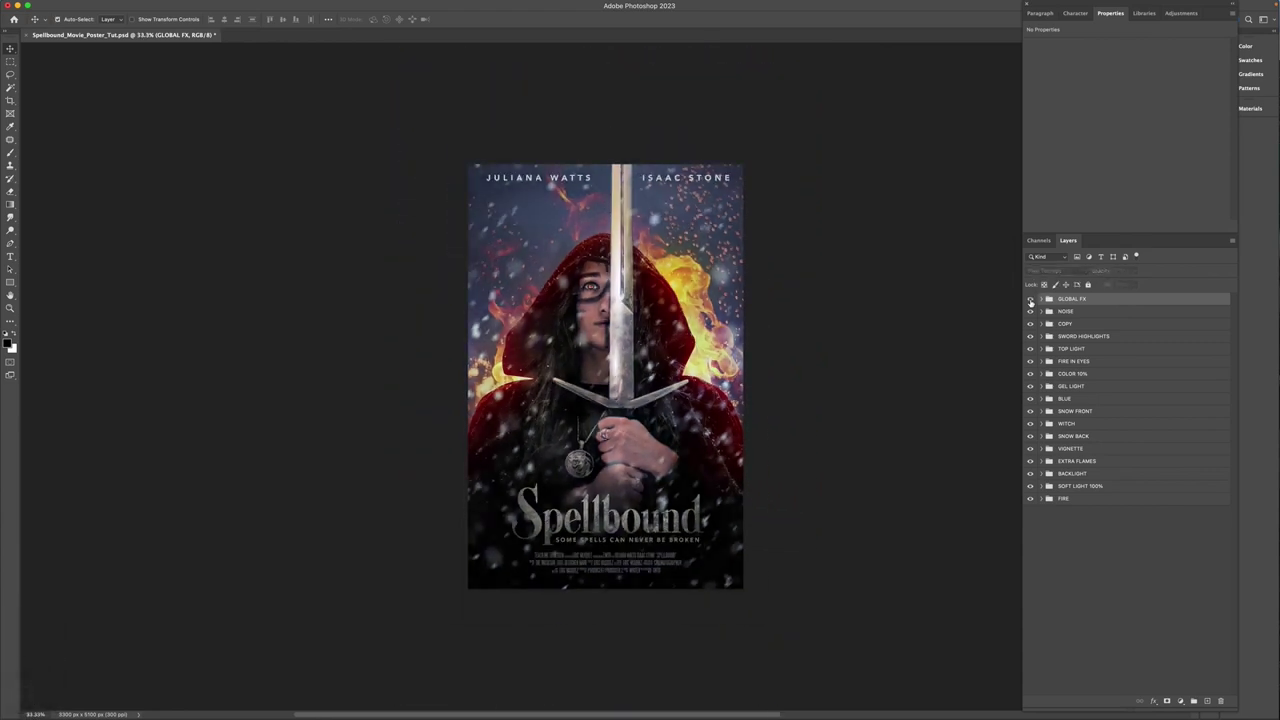
pyautogui.click(1030, 299)
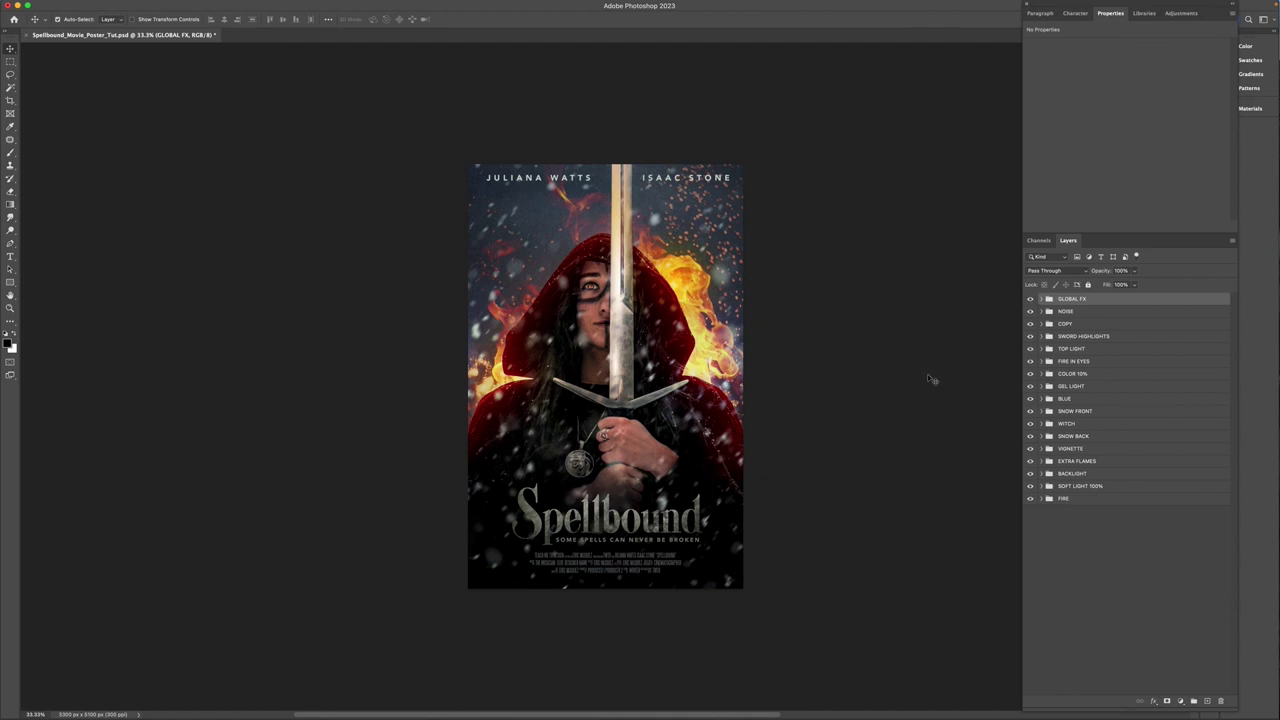
pyautogui.click(1076, 415)
# Move the SNOW FRONT snow photo slightly up and enlarge it beyond the poster edges
pyautogui.click(1031, 411)
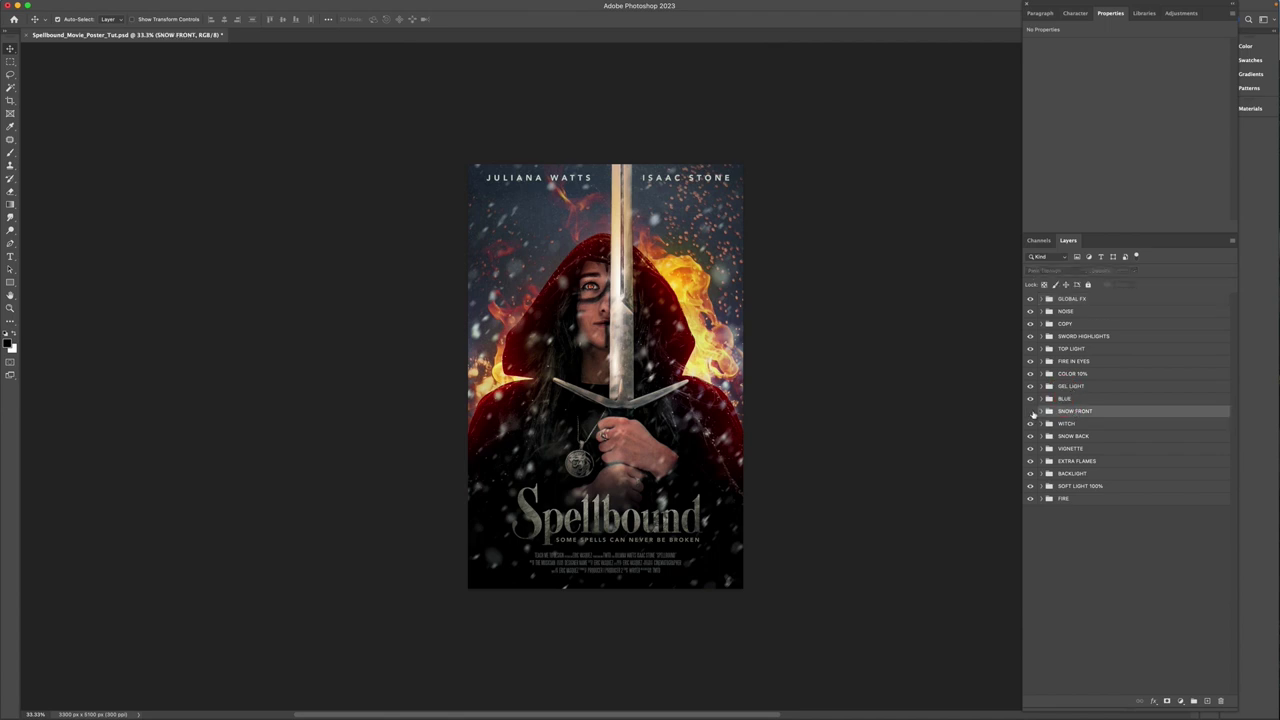
pyautogui.click(1031, 411)
pyautogui.click(1041, 411)
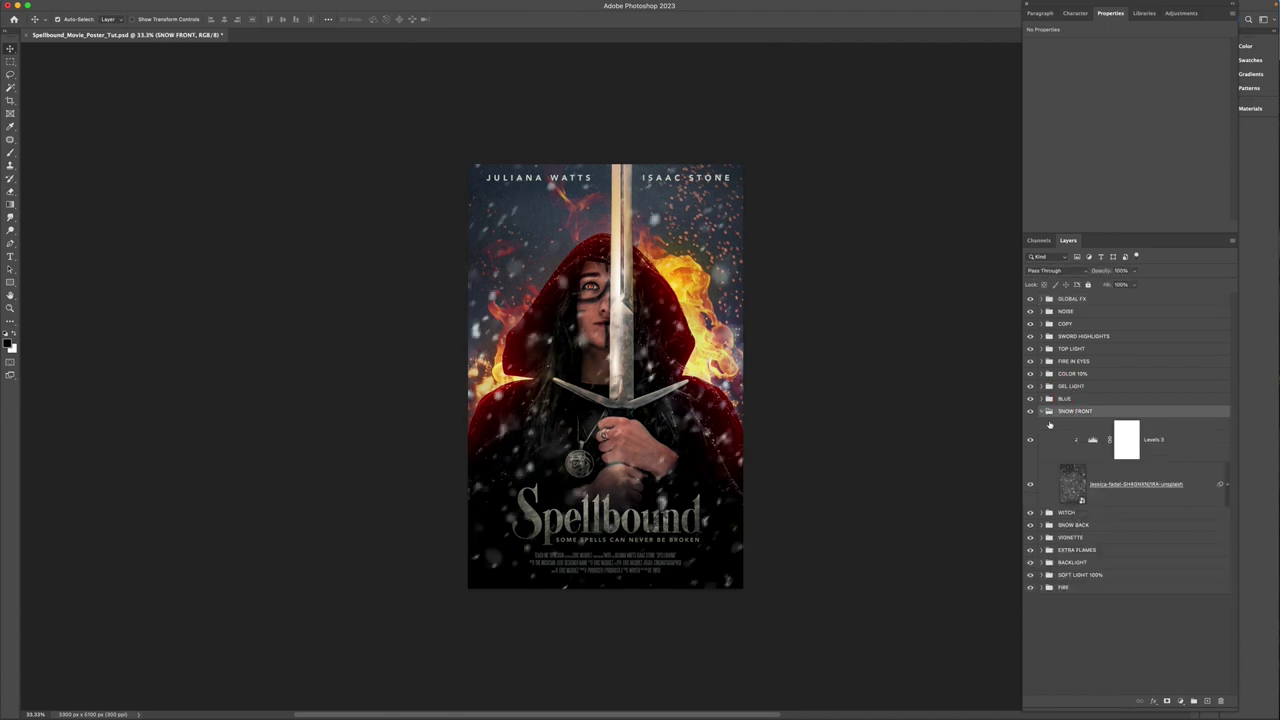
pyautogui.click(1136, 490)
pyautogui.press('v')
pyautogui.press('super+t')
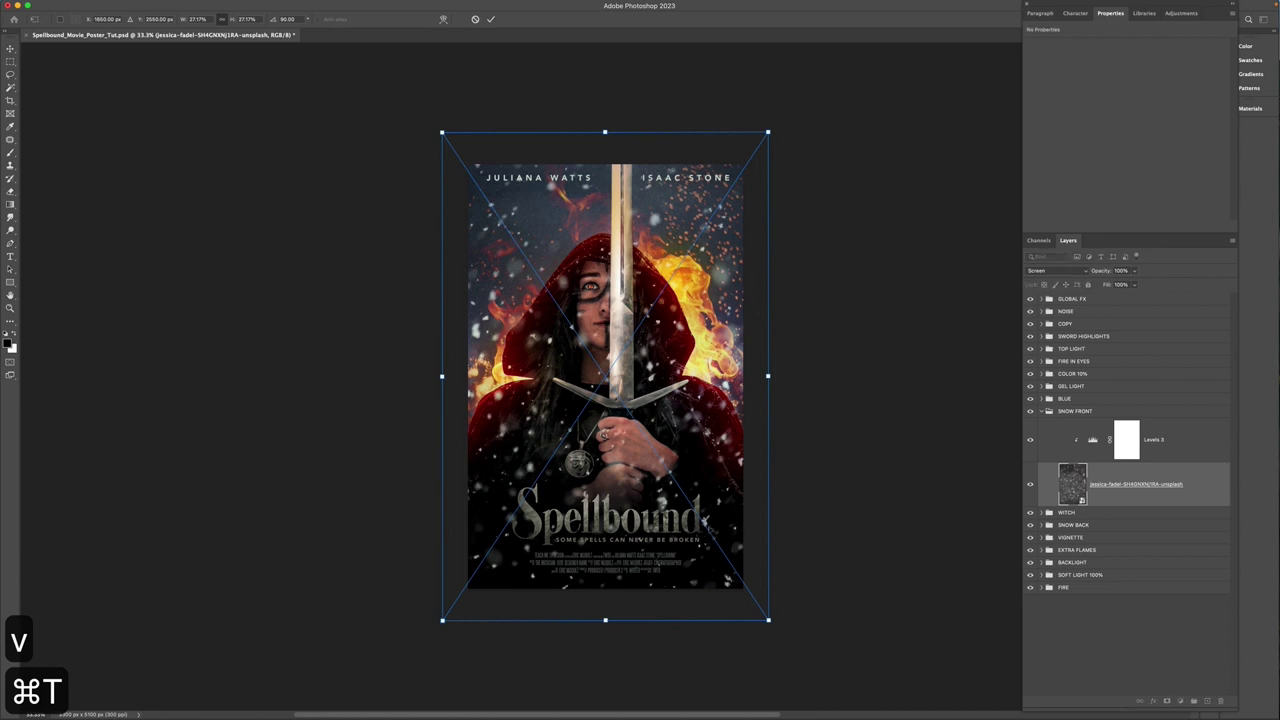
pyautogui.moveTo(713, 537); pyautogui.dragTo(713, 525)
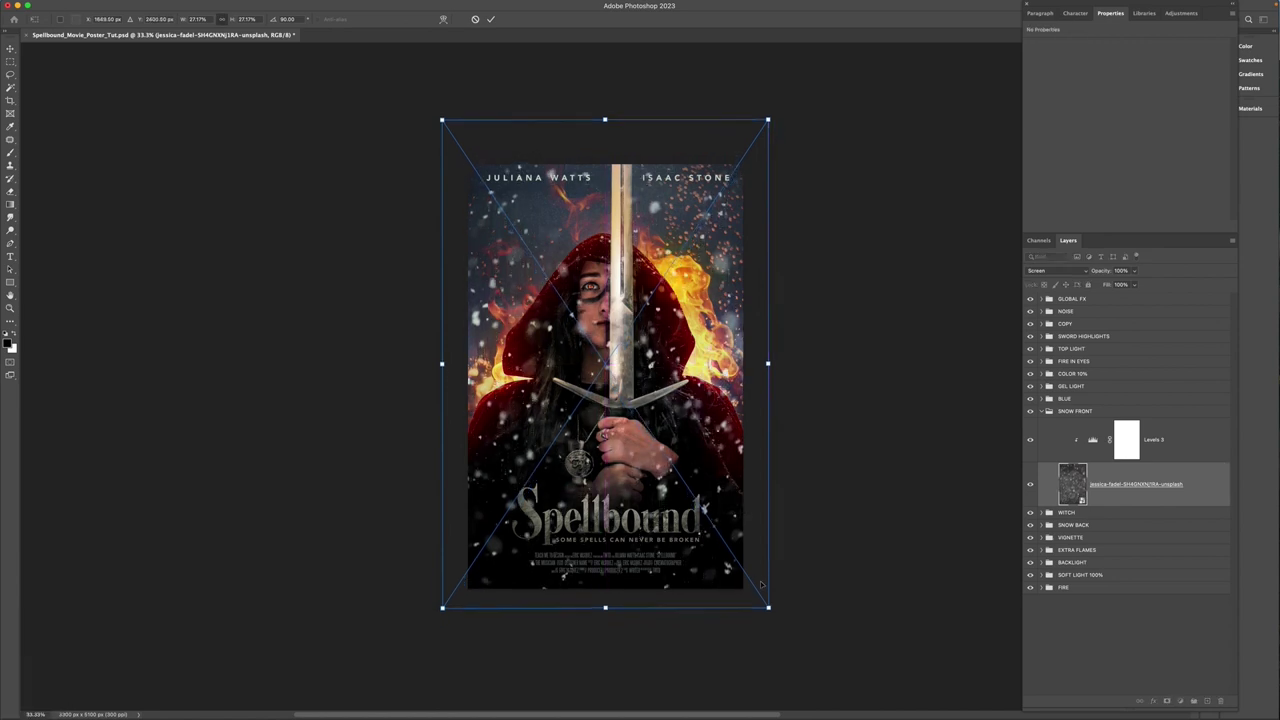
pyautogui.moveTo(768, 606); pyautogui.dragTo(792, 635)
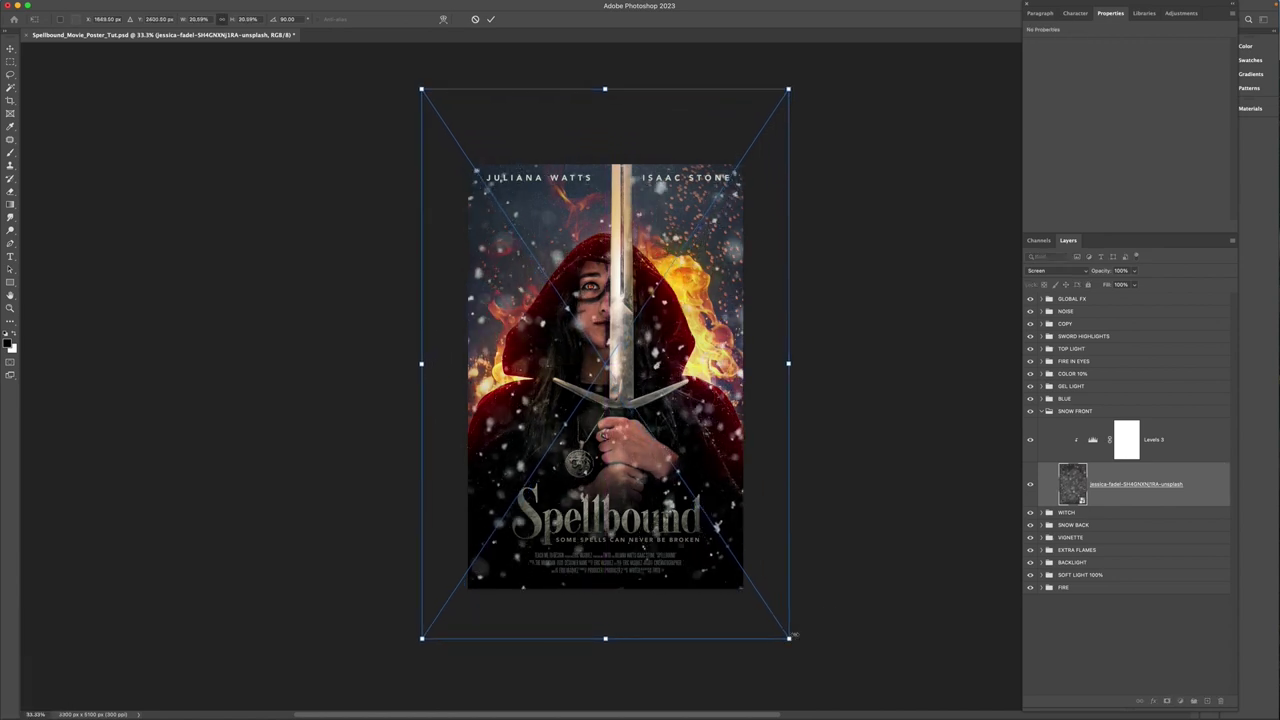
pyautogui.press('Return')
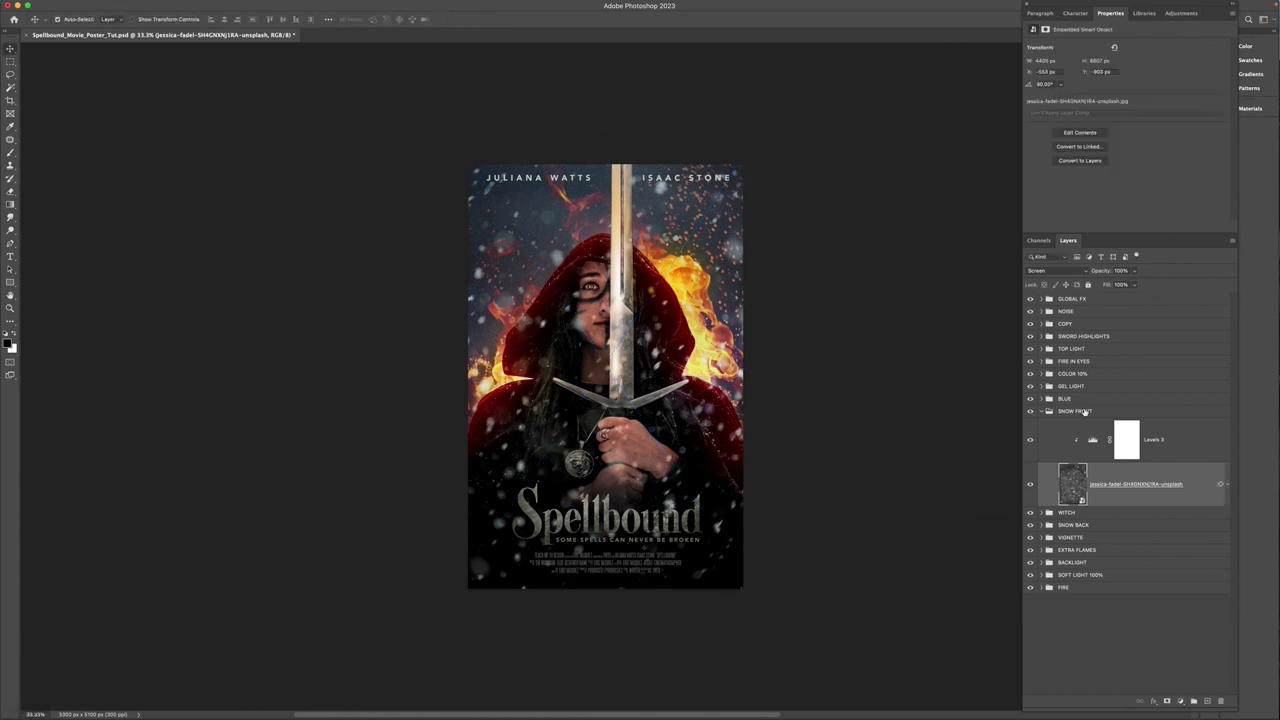
# Mask the snow photo and paint black to remove snow specks over the Spellbound title
pyautogui.click(1044, 414)
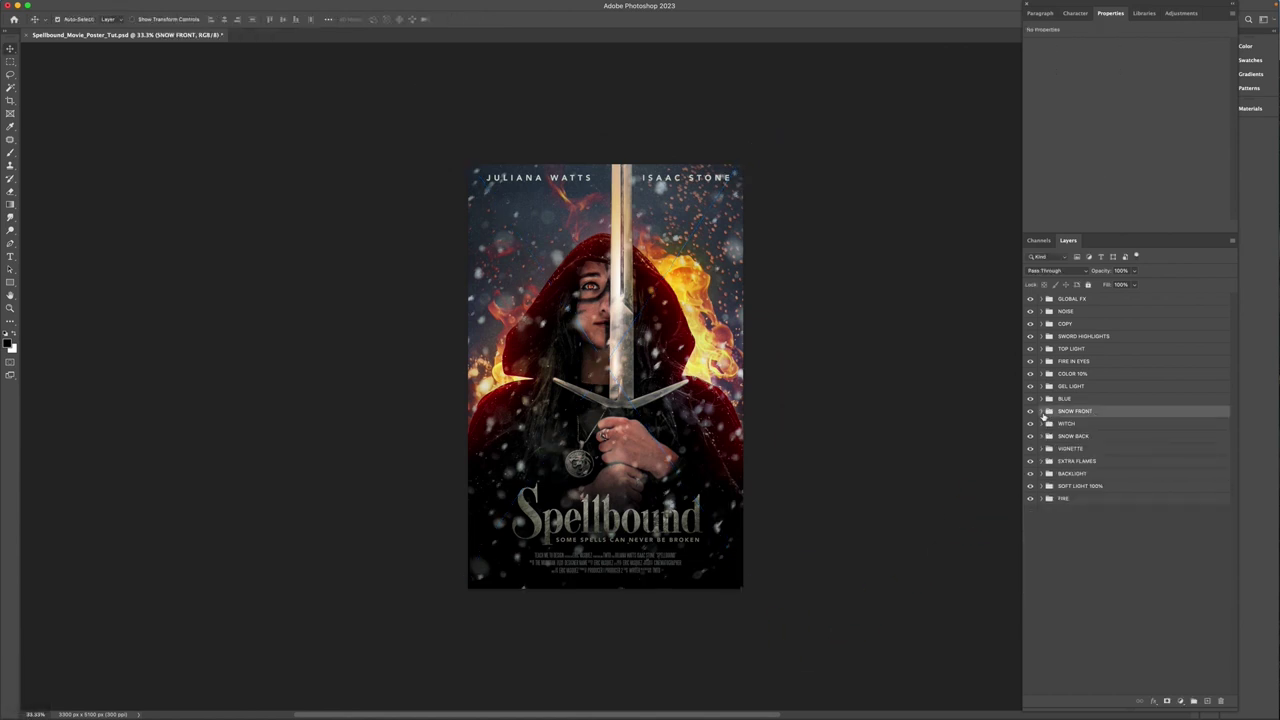
pyautogui.click(1043, 411)
pyautogui.click(1150, 494)
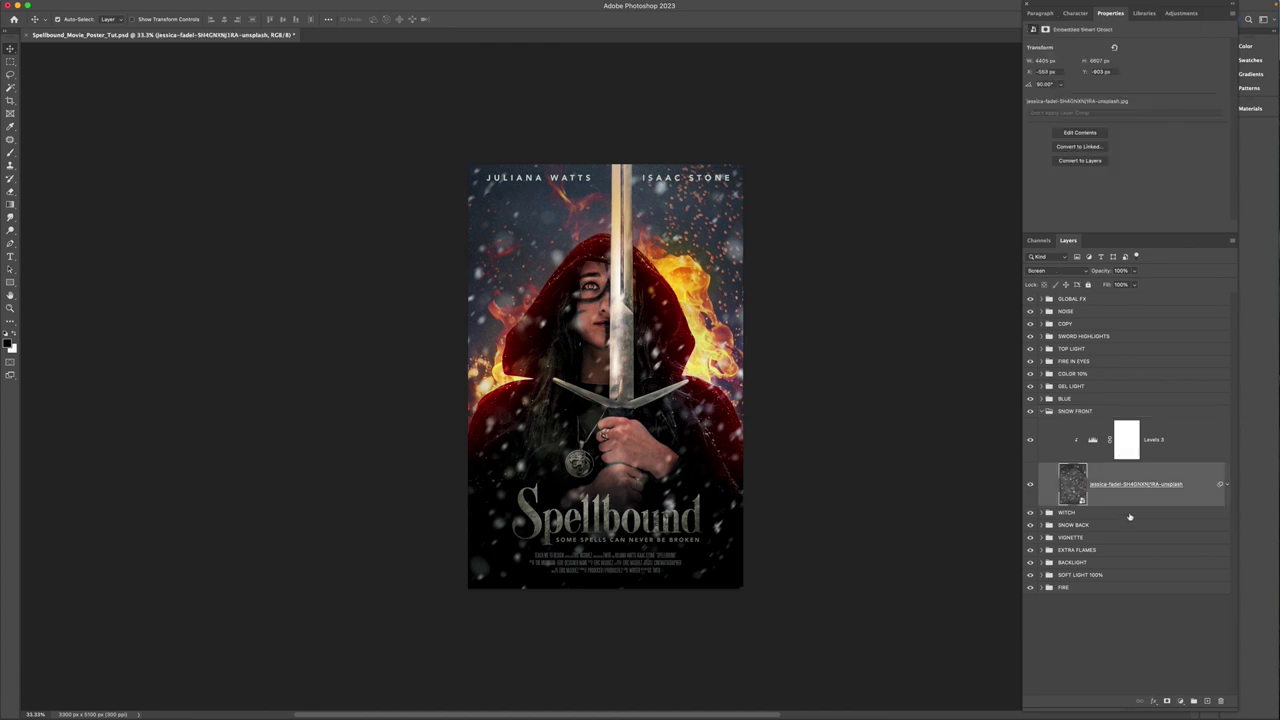
pyautogui.click(1167, 701)
pyautogui.press('b')
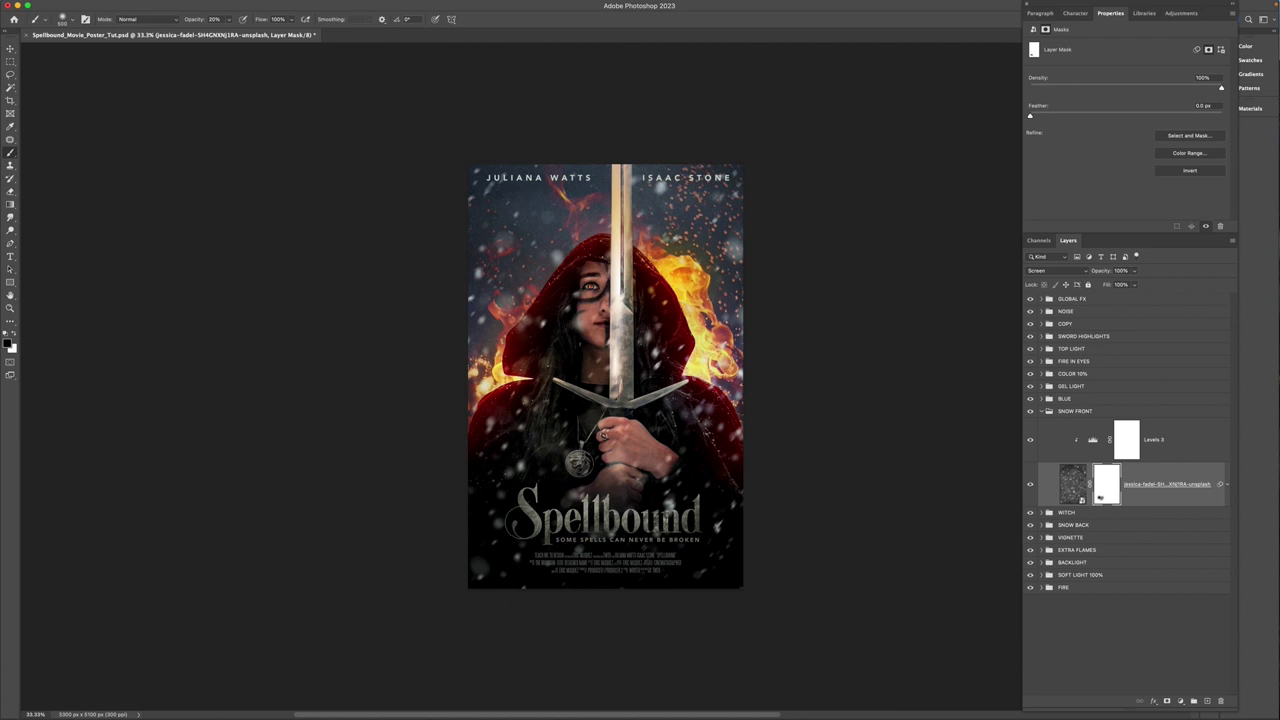
pyautogui.moveTo(512, 518); pyautogui.dragTo(616, 539)
pyautogui.moveTo(656, 511)
pyautogui.mouseDown()
pyautogui.moveTo(682, 507)
pyautogui.moveTo(659, 538)
pyautogui.mouseUp()
pyautogui.press(']')
pyautogui.press(']')
pyautogui.press(']')
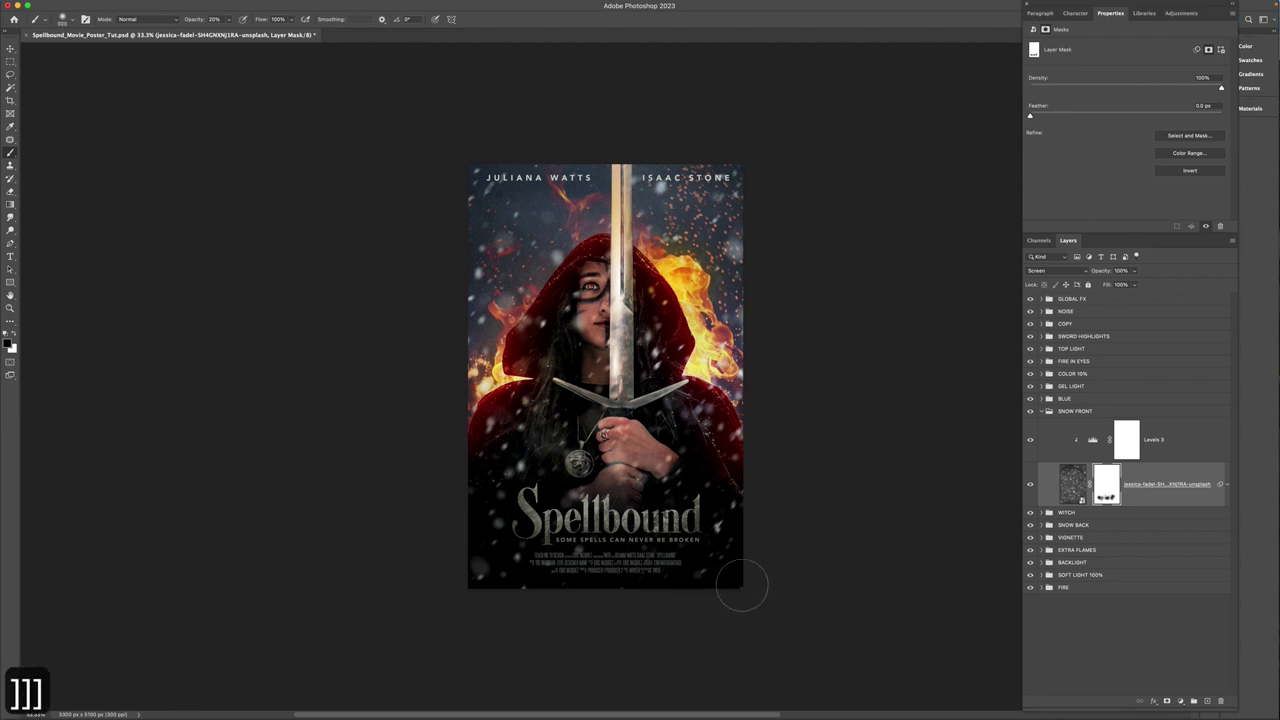
pyautogui.press(']')
pyautogui.press(']')
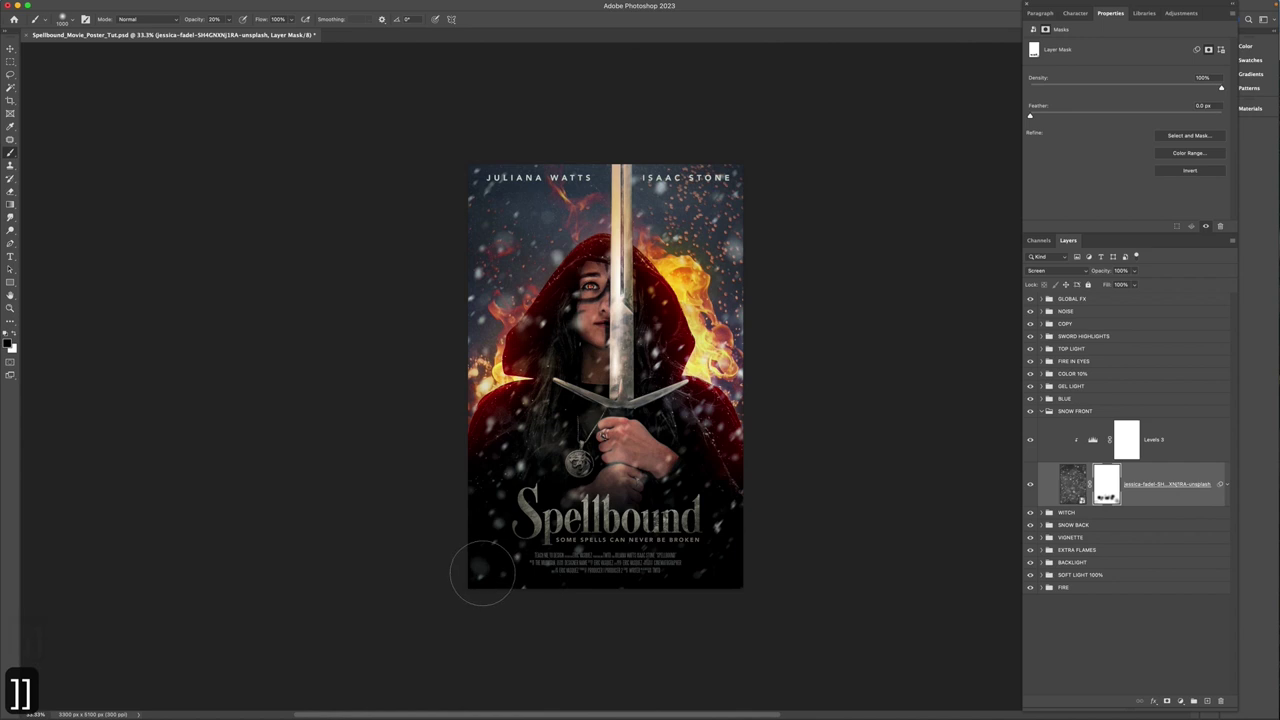
pyautogui.press('[')
pyautogui.press('[')
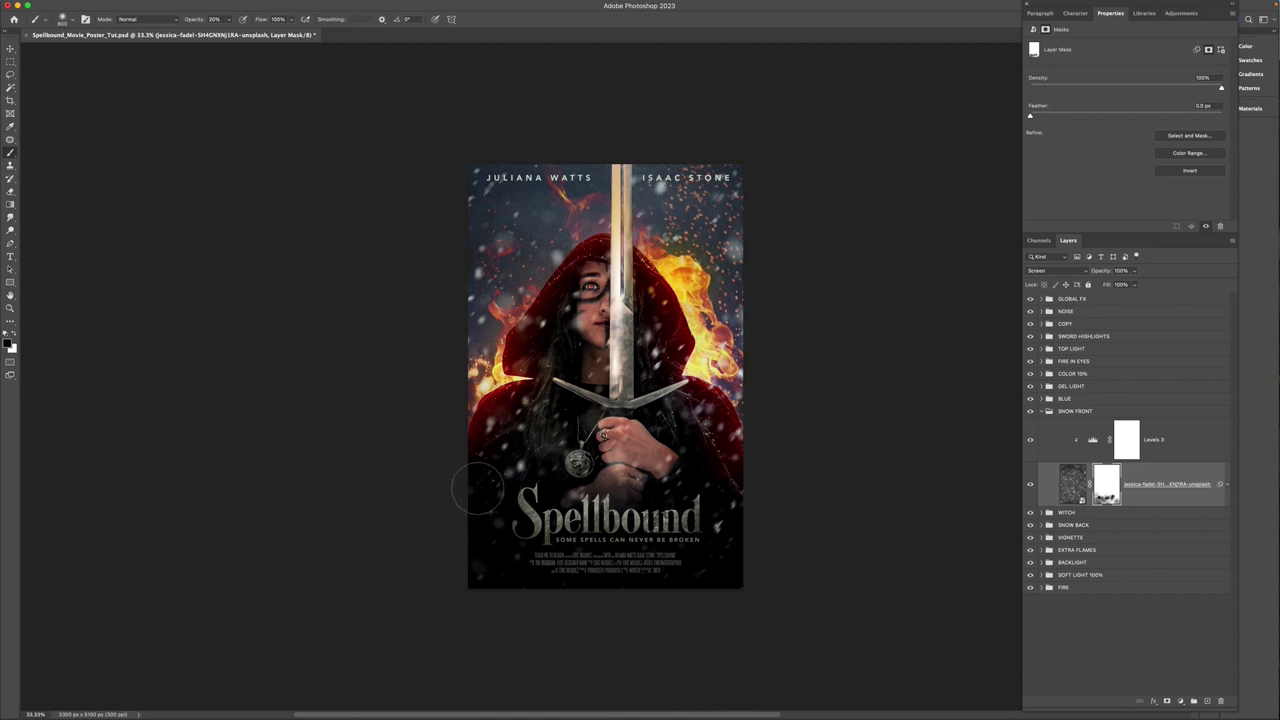
pyautogui.click(721, 529)
pyautogui.click(1040, 411)
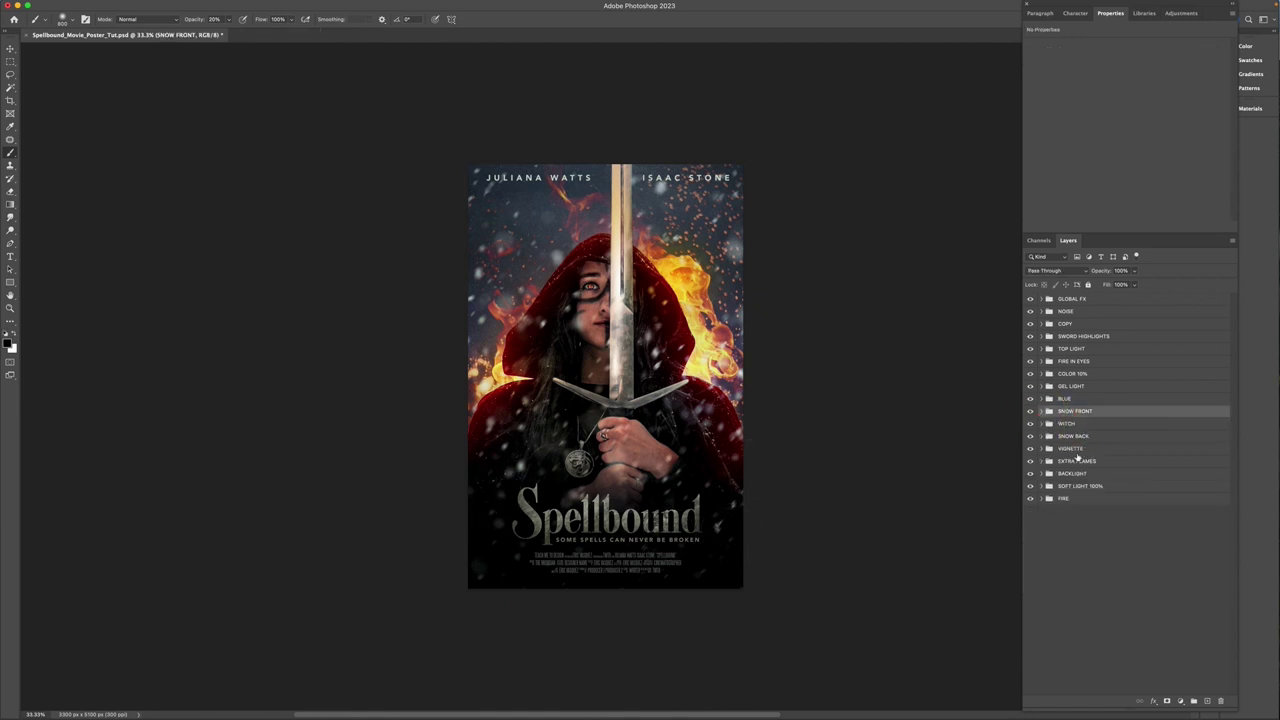
# Nudge the flame photo inside EXTRA FLAMES slightly left with a free transform
pyautogui.click(1072, 461)
pyautogui.click(1031, 461)
pyautogui.click(1031, 461)
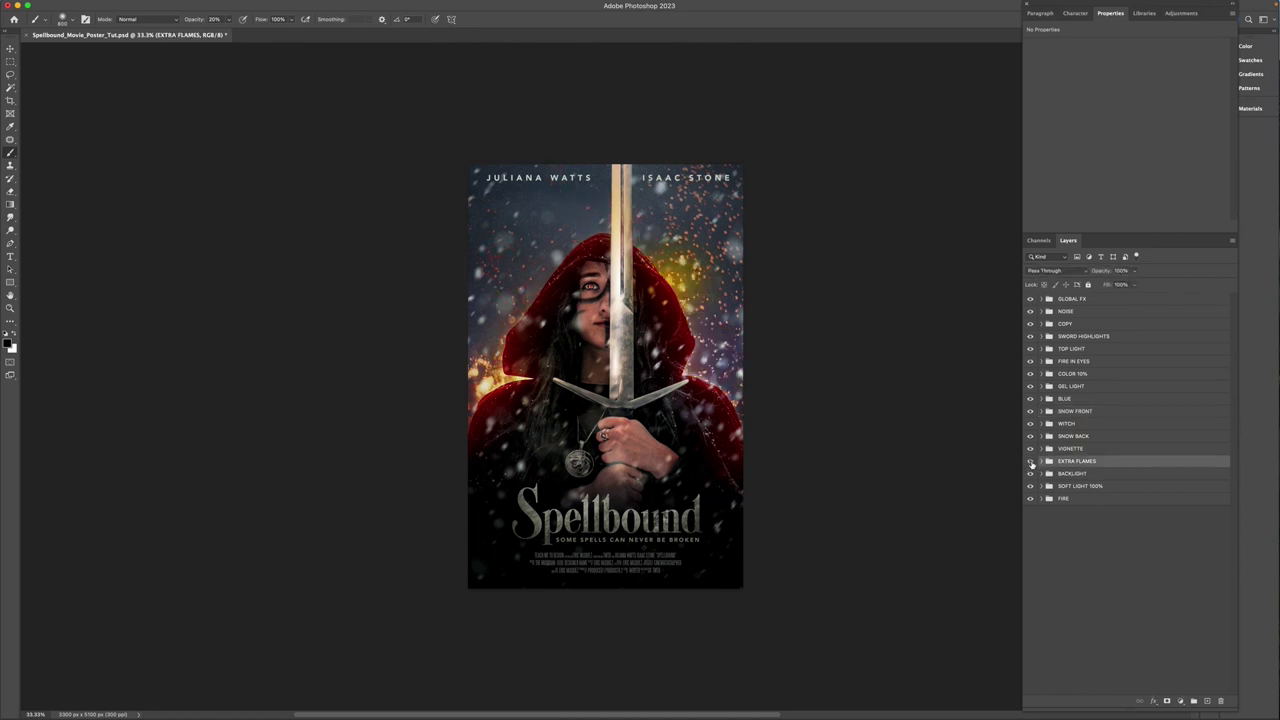
pyautogui.click(1041, 461)
pyautogui.click(1124, 536)
pyautogui.press('v')
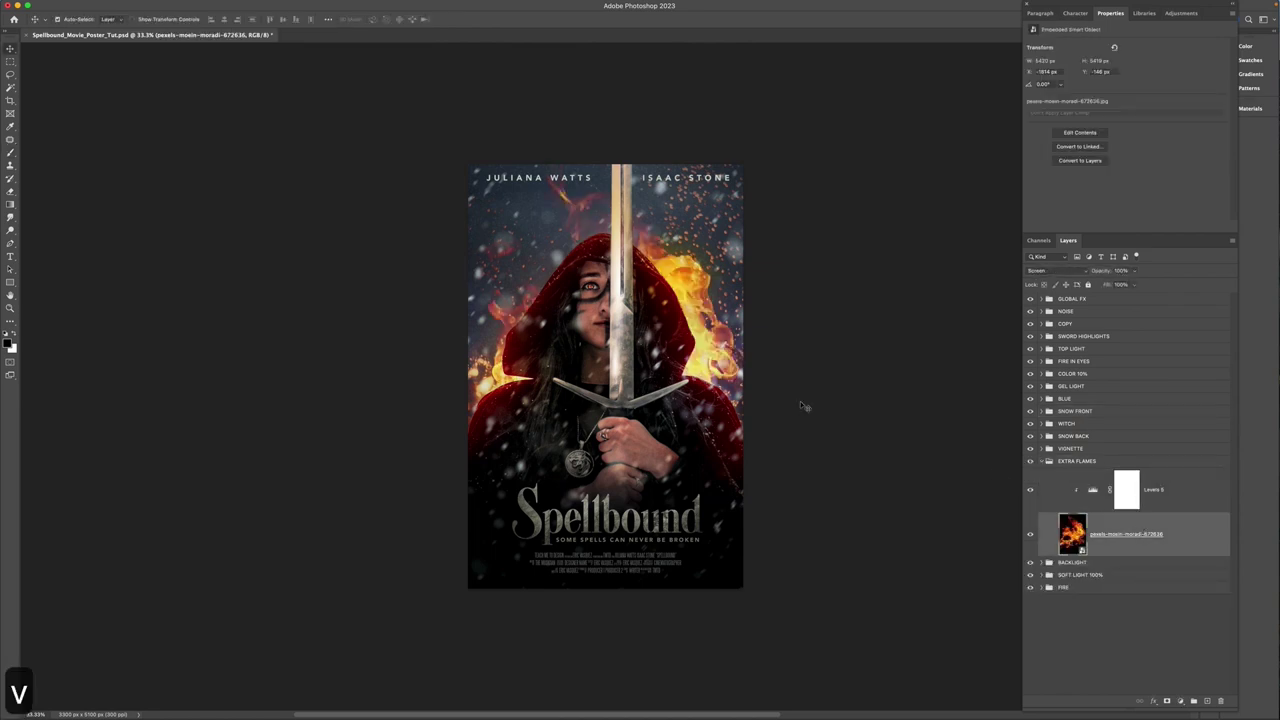
pyautogui.press('super+t')
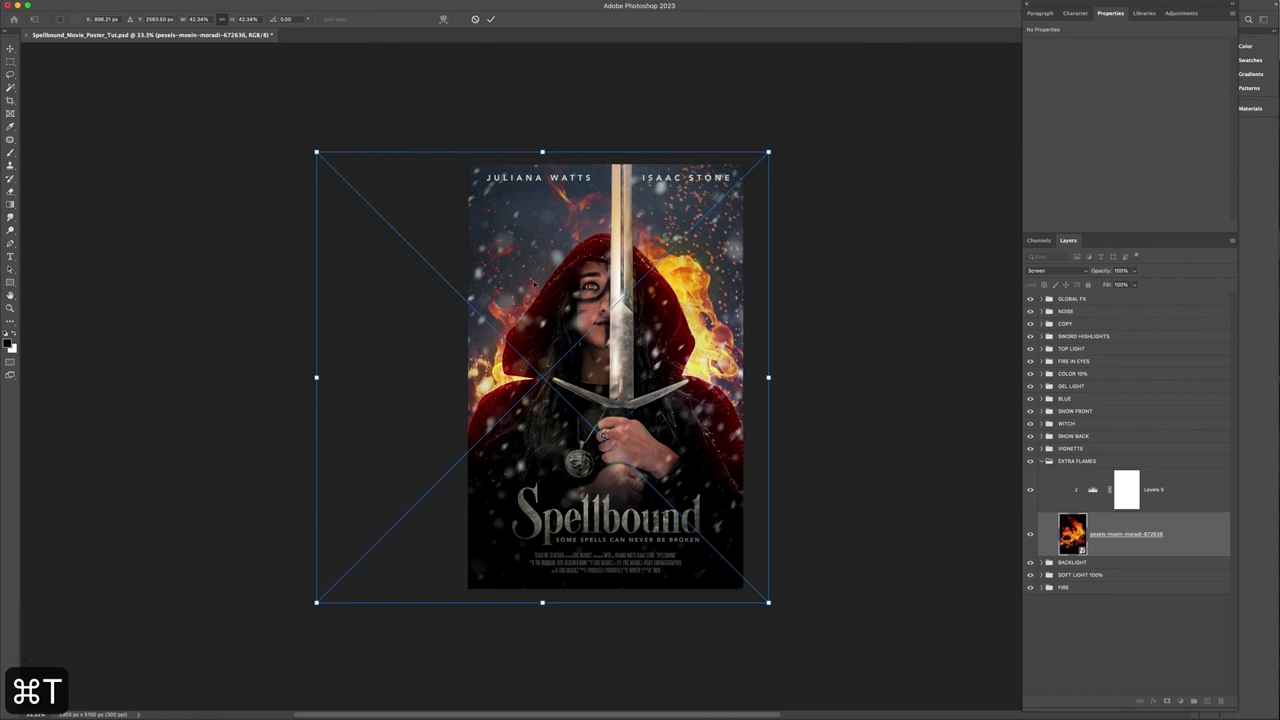
pyautogui.moveTo(555, 285); pyautogui.dragTo(534, 283)
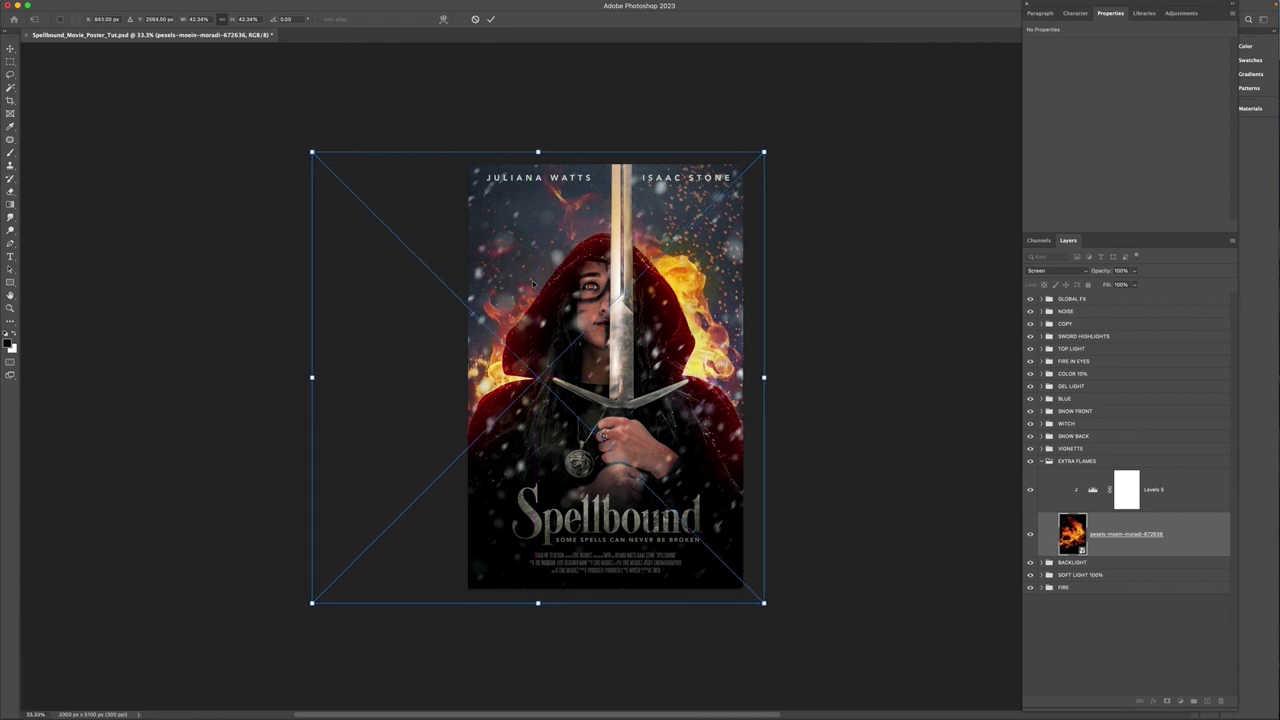
pyautogui.press('Return')
pyautogui.click(1042, 461)
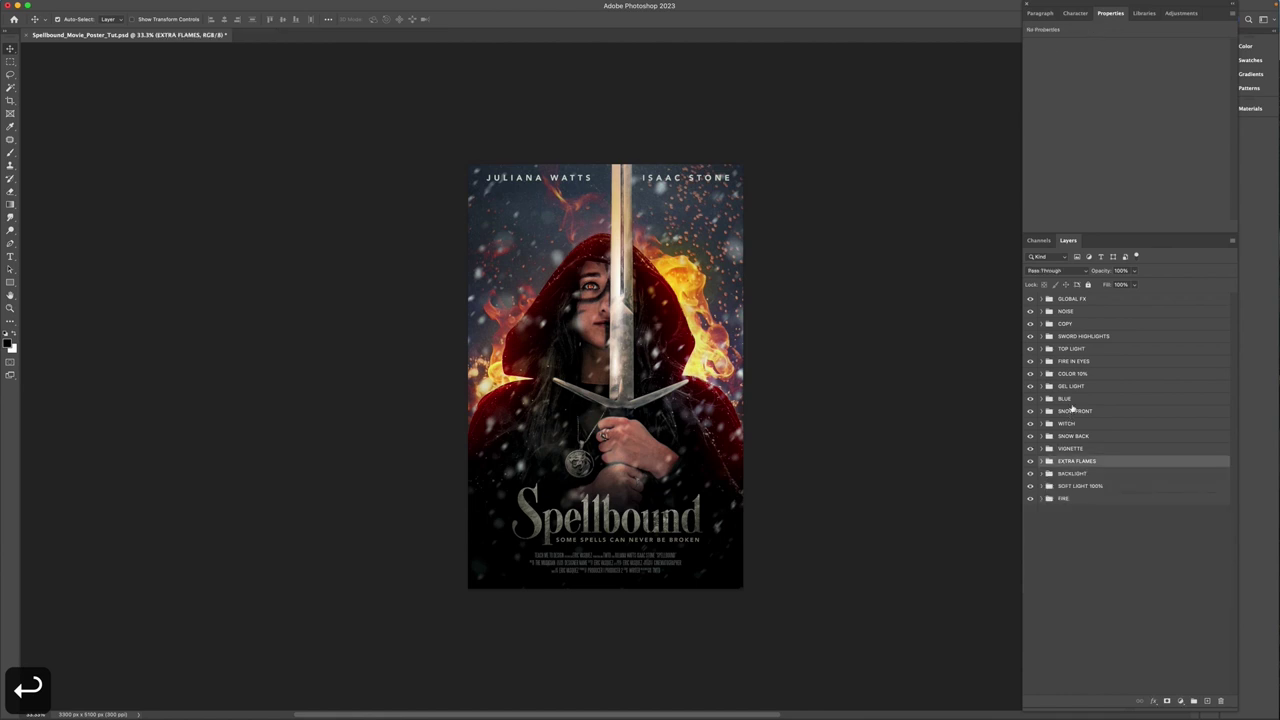
# Toggle GEL LIGHT and TOP LIGHT off and on to compare, then expand TOP LIGHT's four light layers
pyautogui.click(1075, 387)
pyautogui.click(1031, 386)
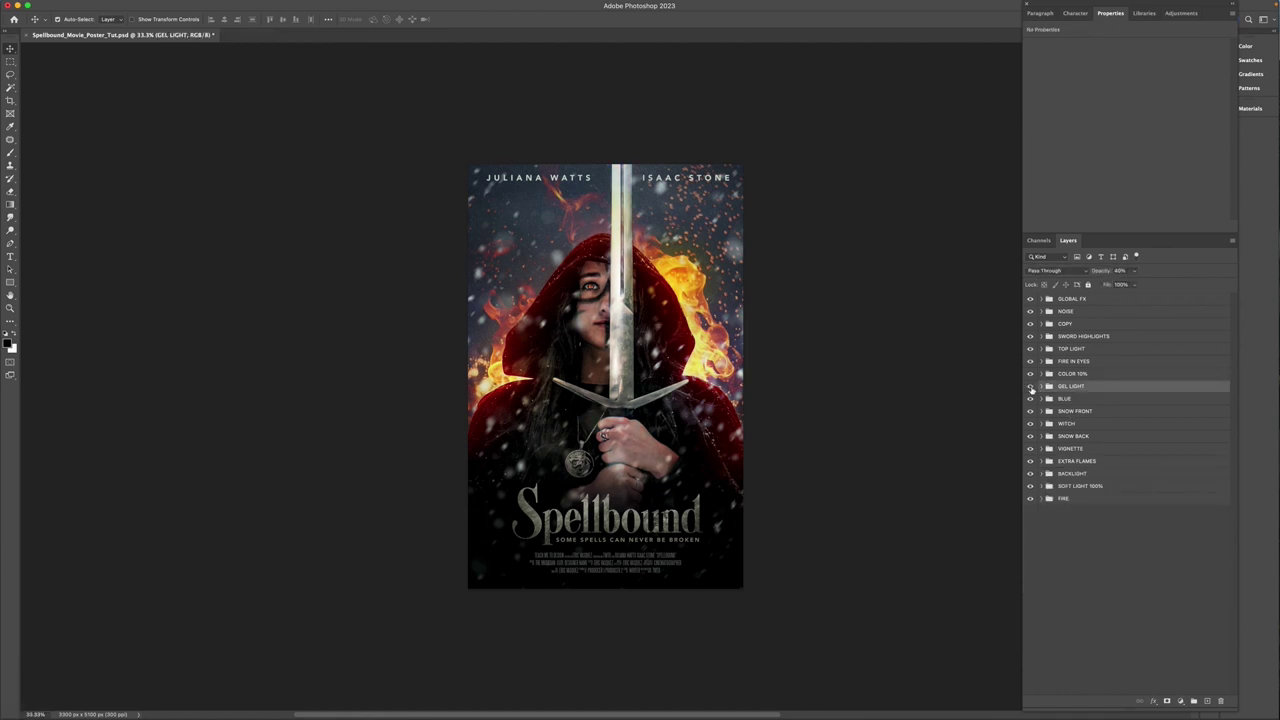
pyautogui.click(1031, 386)
pyautogui.click(1072, 376)
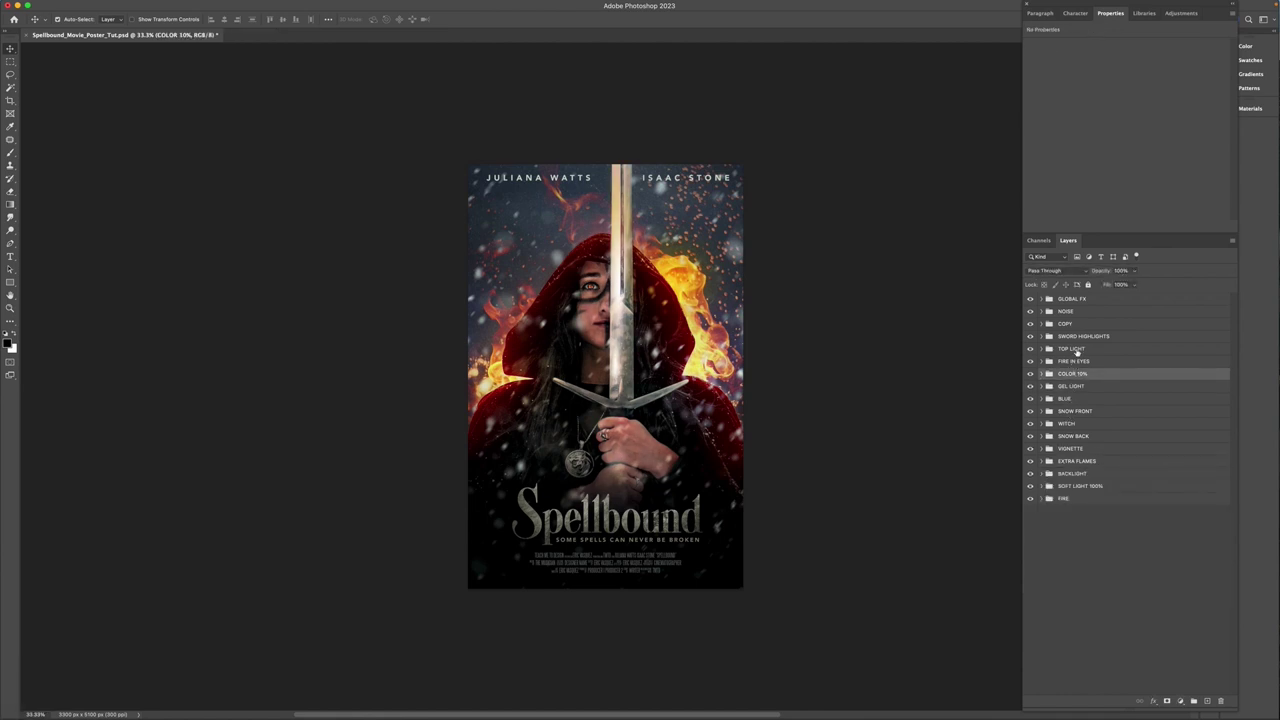
pyautogui.click(1074, 350)
pyautogui.click(1031, 349)
pyautogui.click(1031, 349)
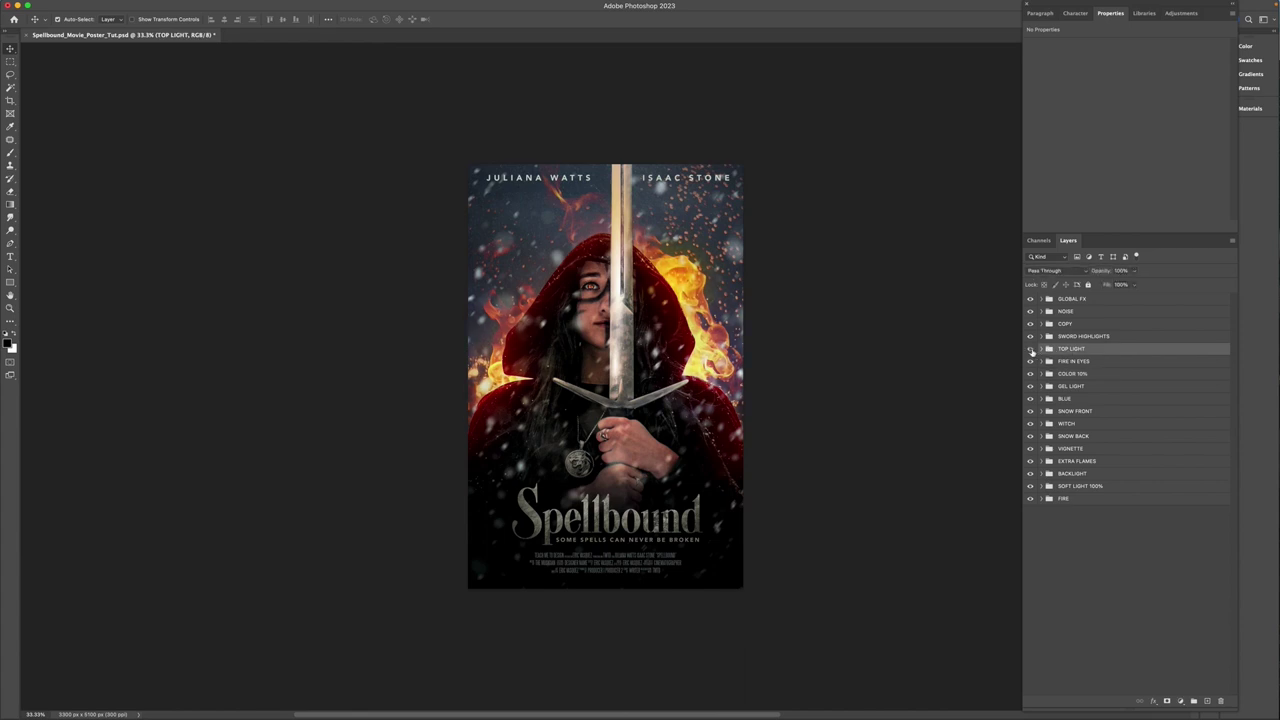
pyautogui.click(1041, 349)
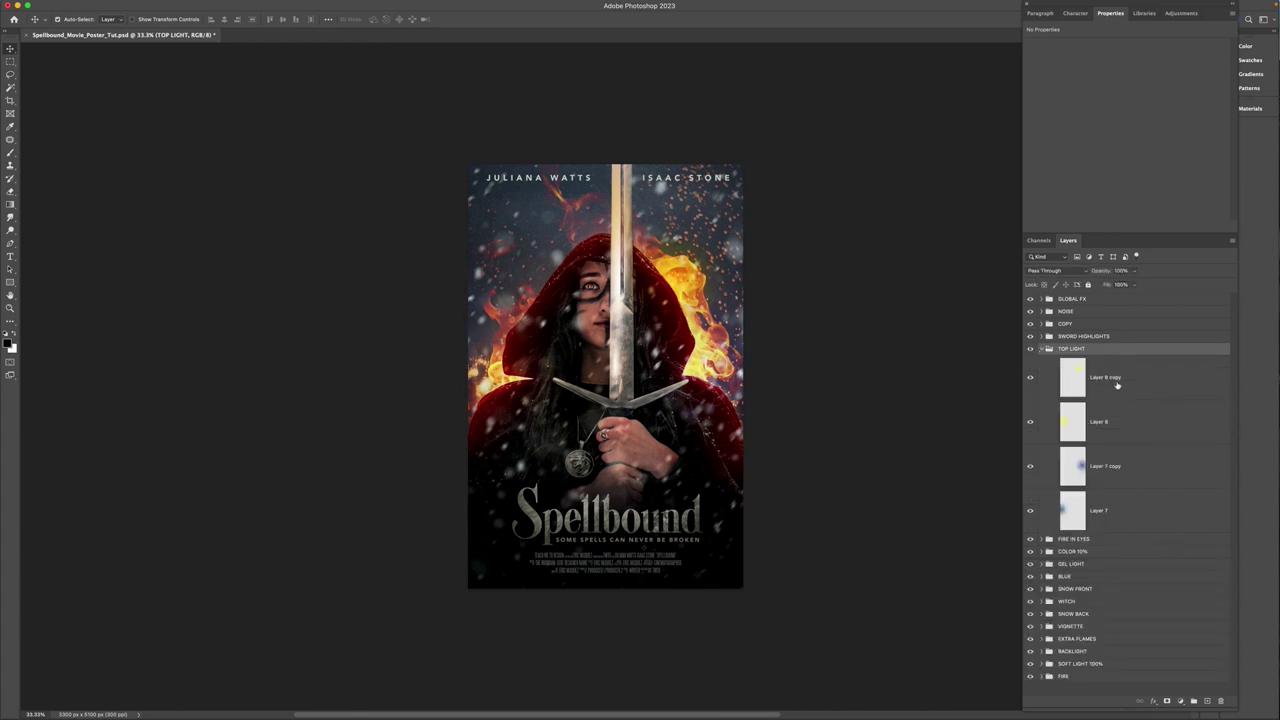
# Move the Layer 7 copy light slightly up and left
pyautogui.click(1121, 468)
pyautogui.press('v')
pyautogui.press('super+t')
pyautogui.moveTo(765, 352)
pyautogui.mouseDown()
pyautogui.moveTo(736, 310)
pyautogui.moveTo(773, 302)
pyautogui.moveTo(773, 345)
pyautogui.mouseUp()
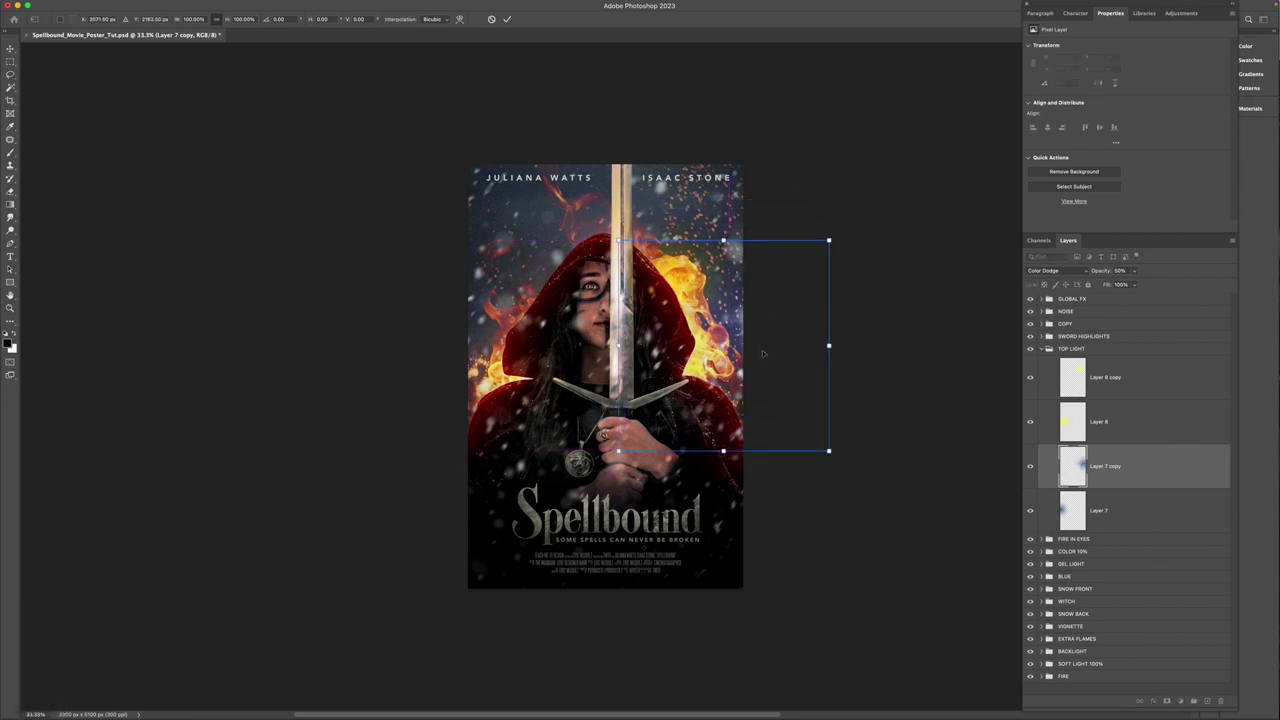
pyautogui.press('Return')
# Recolour Layer 7 copy teal with Hue/Saturation: Hue 187, Lightness -25
pyautogui.press('alt+super+u')
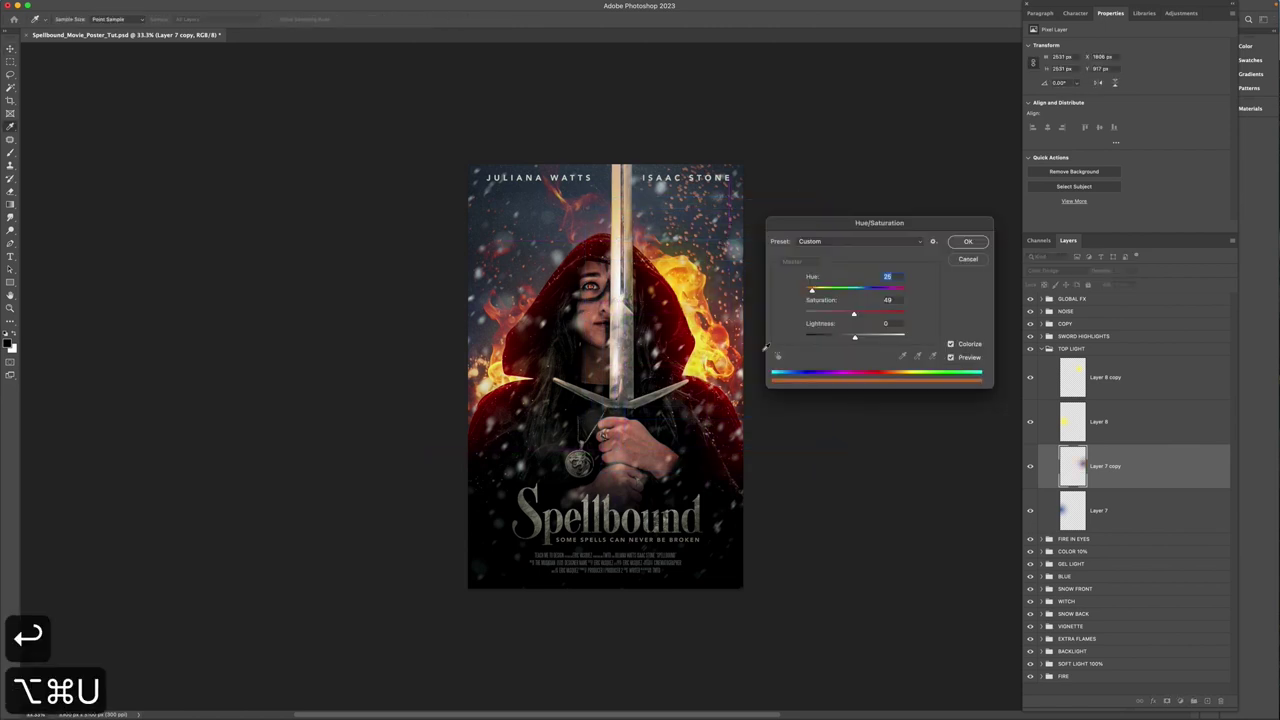
pyautogui.click(840, 328)
pyautogui.moveTo(828, 291); pyautogui.dragTo(857, 291)
pyautogui.moveTo(854, 337); pyautogui.dragTo(842, 339)
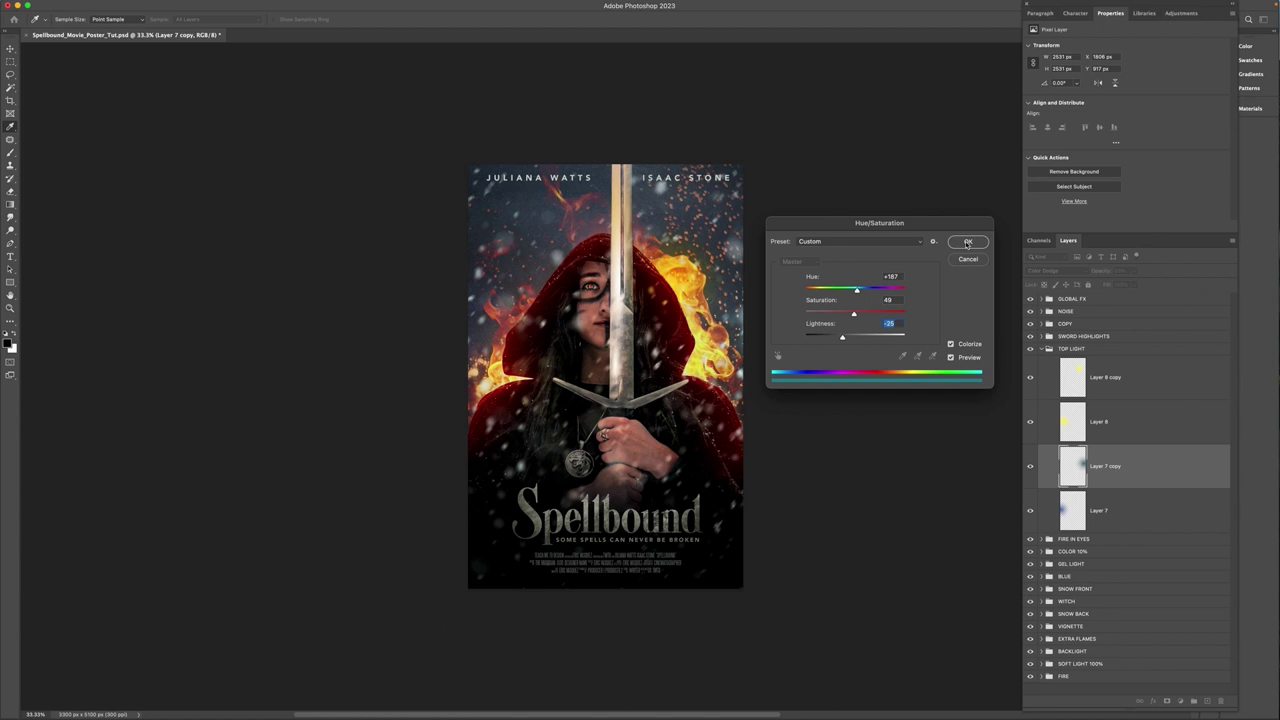
pyautogui.click(968, 243)
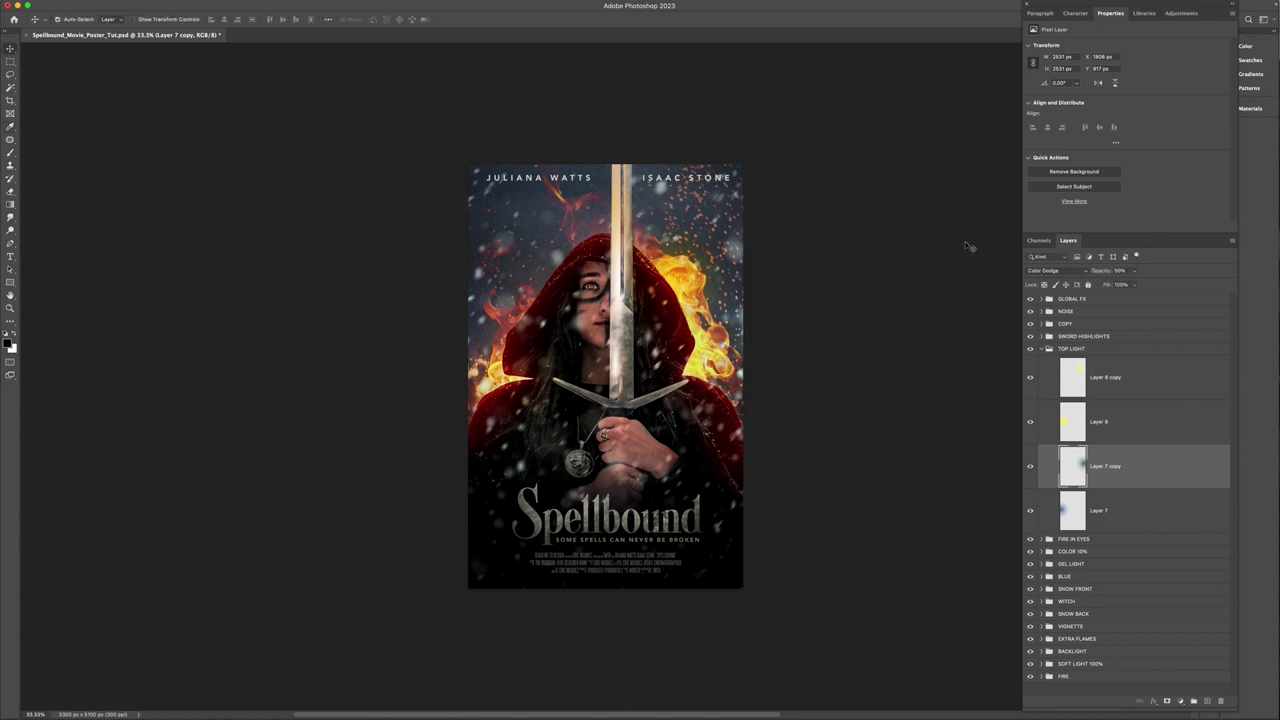
# Shift Layer 7's hue to a bluer 239 and collapse the TOP LIGHT group
pyautogui.click(1138, 516)
pyautogui.press('alt+super+u')
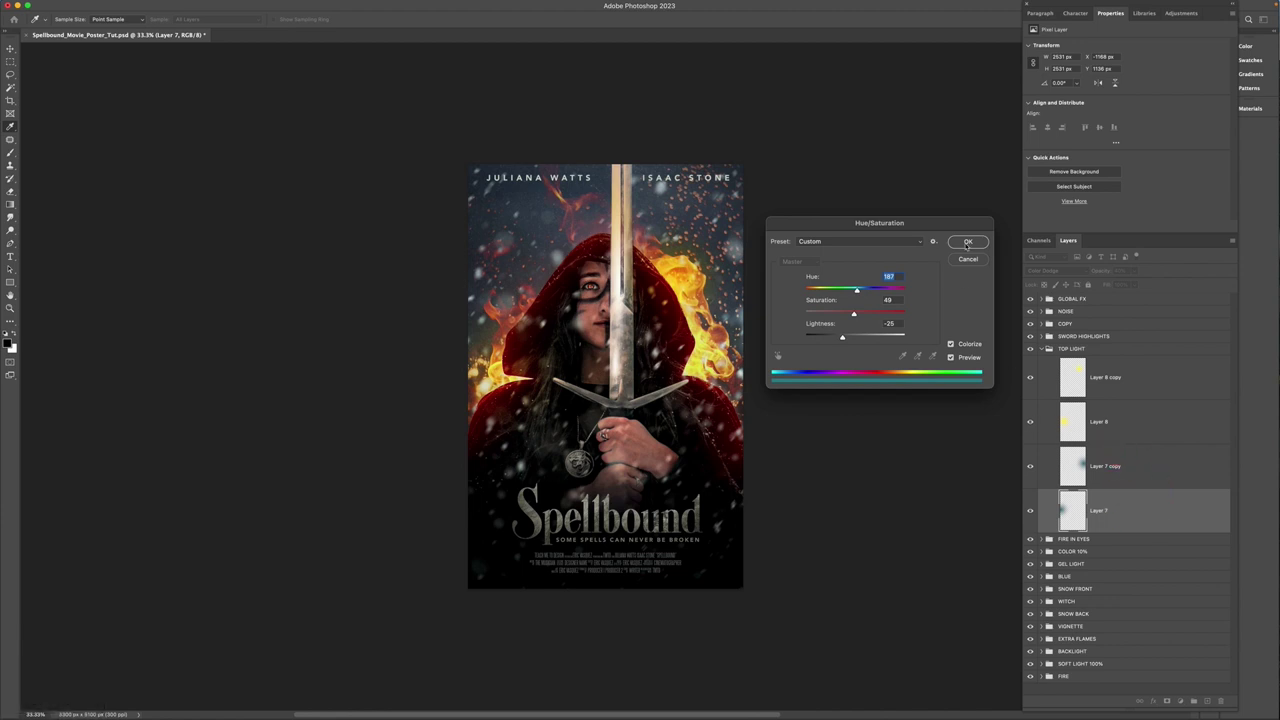
pyautogui.moveTo(860, 290); pyautogui.dragTo(873, 290)
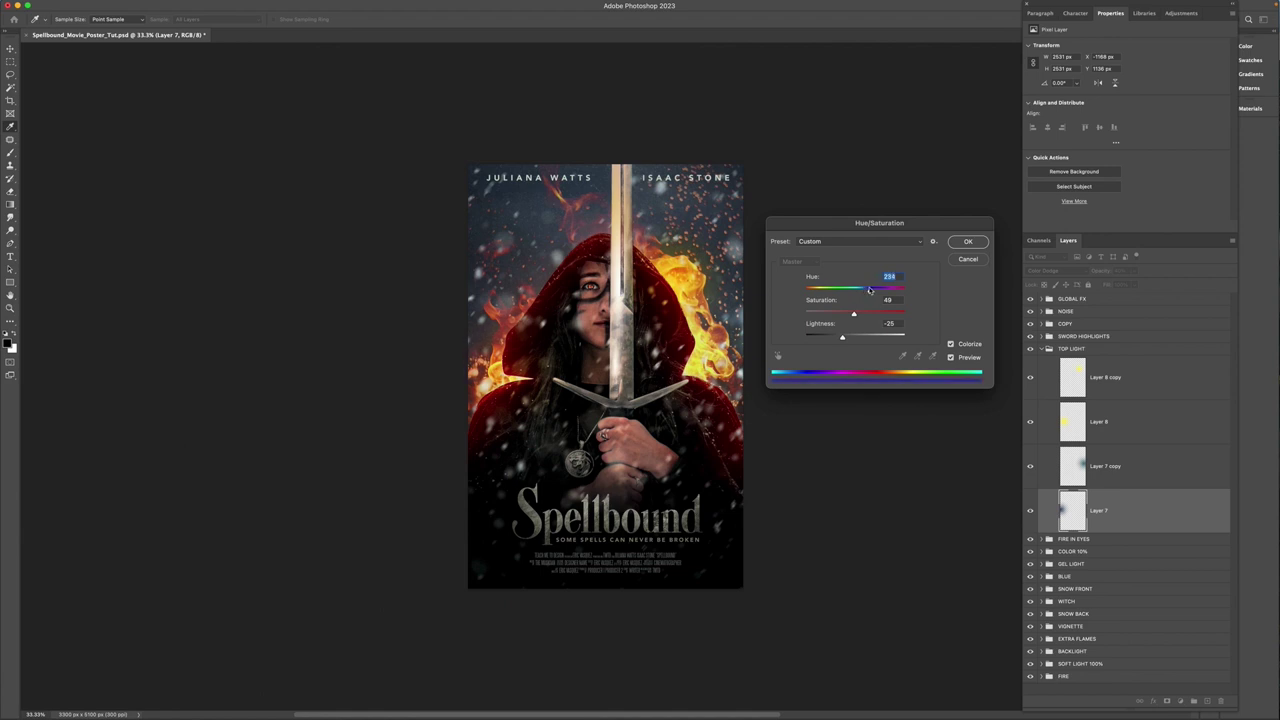
pyautogui.click(967, 242)
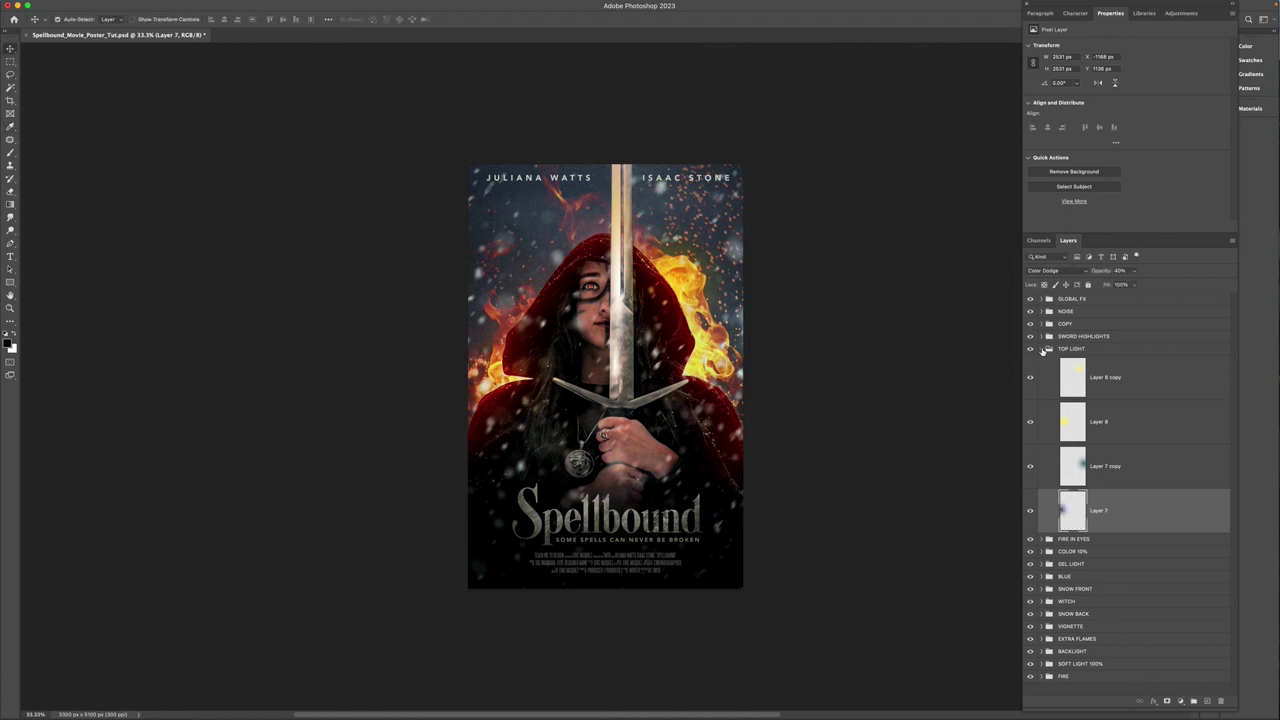
pyautogui.click(1042, 350)
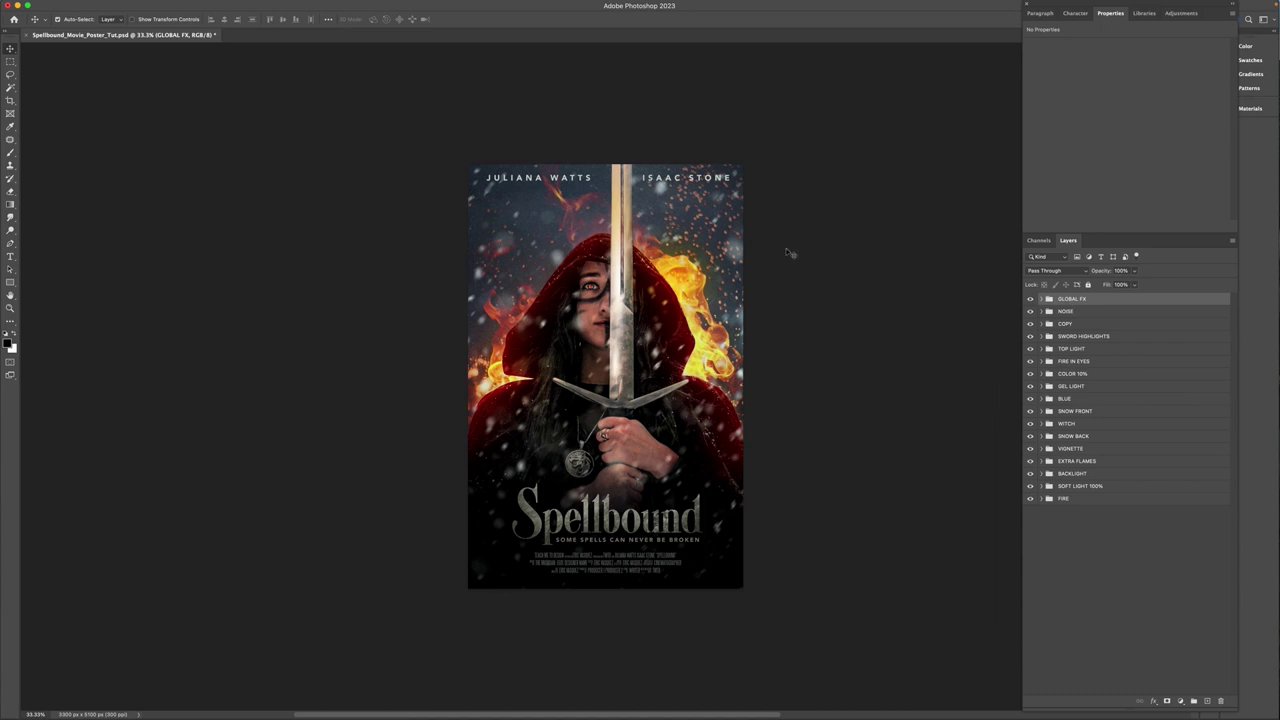
pyautogui.click(790, 368)
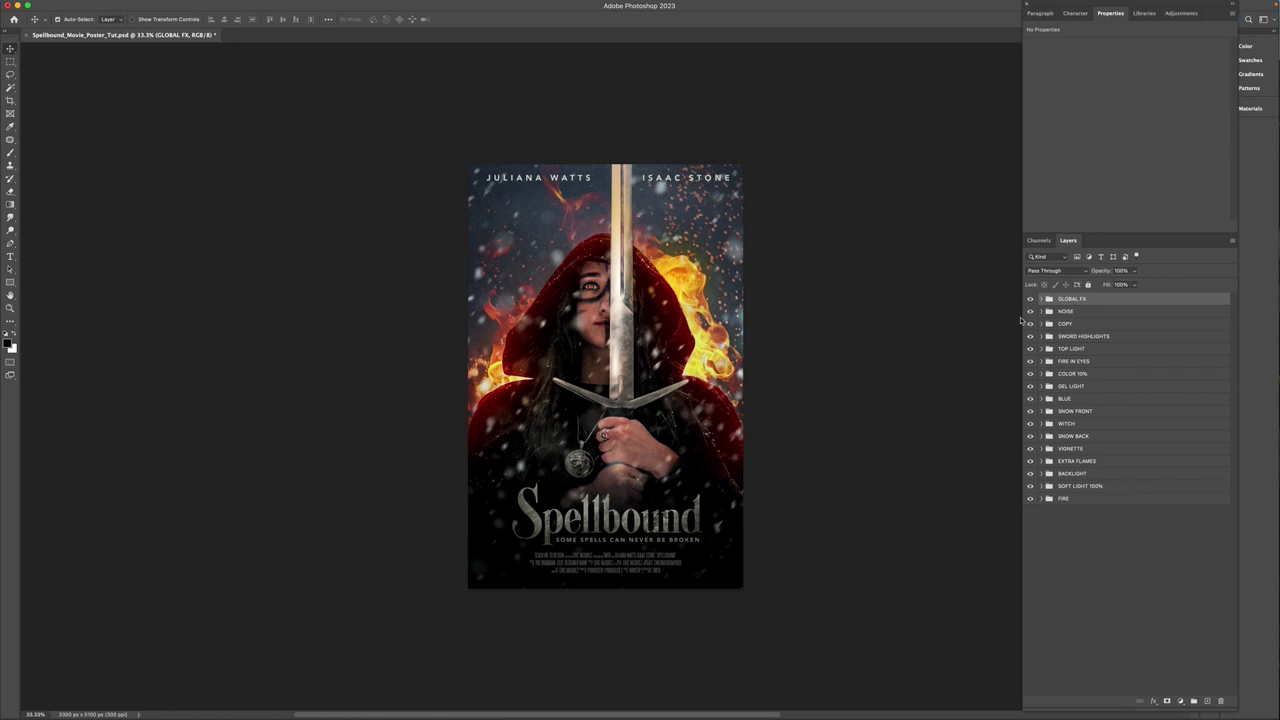
# Stamp all visible layers into Layer 12, convert it to a smart object, and rename it CAMERA RAW
pyautogui.press('alt+shift+super+e')
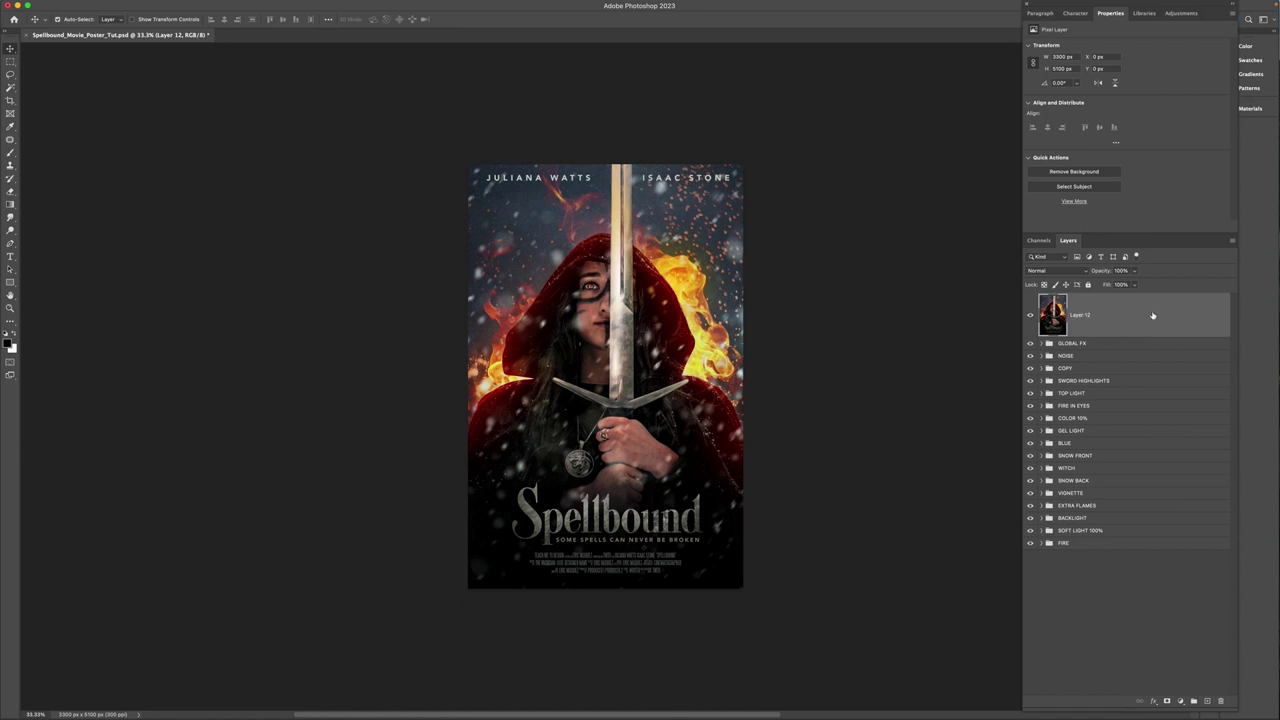
pyautogui.rightClick(1152, 316)
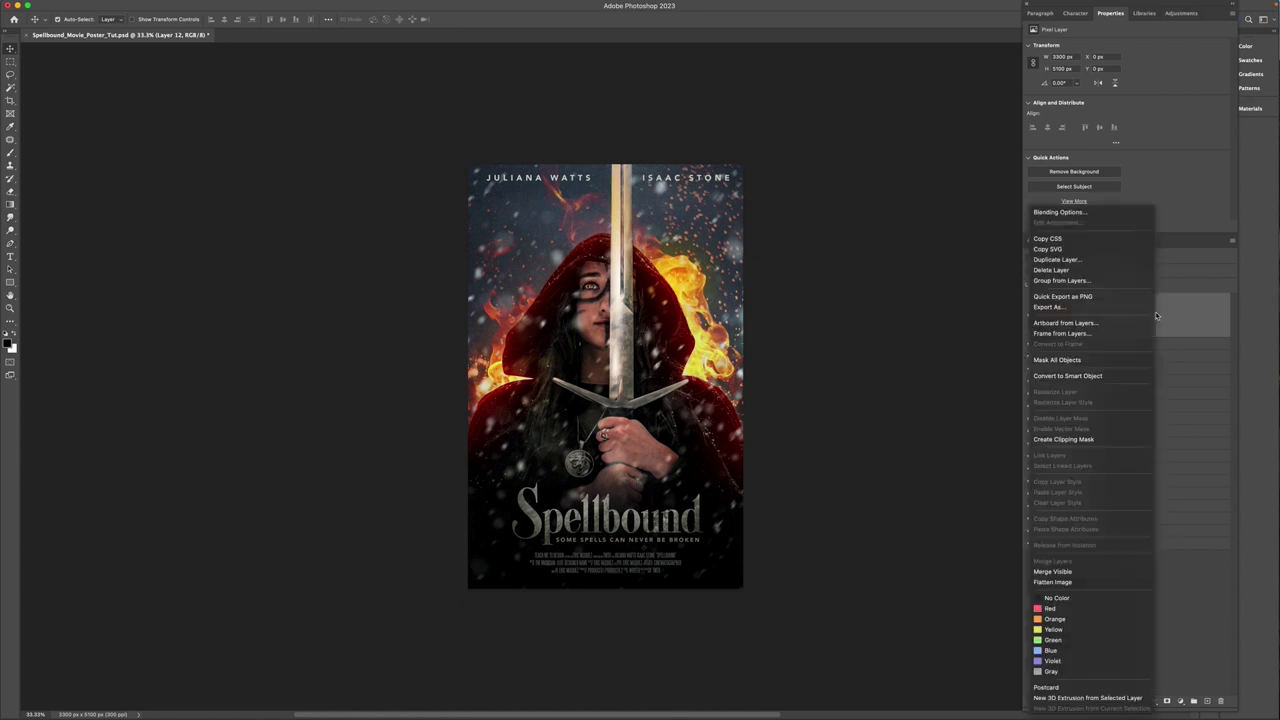
pyautogui.click(1080, 376)
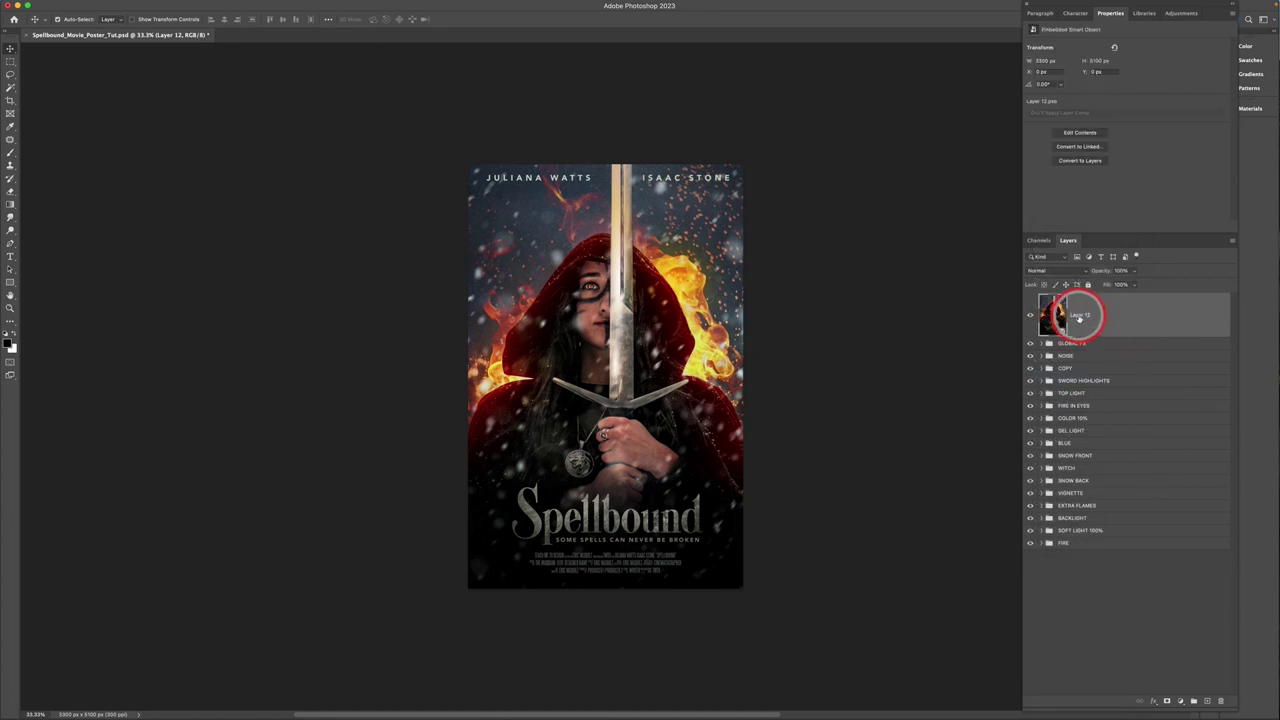
pyautogui.doubleClick(1079, 316)
pyautogui.write('CAM')
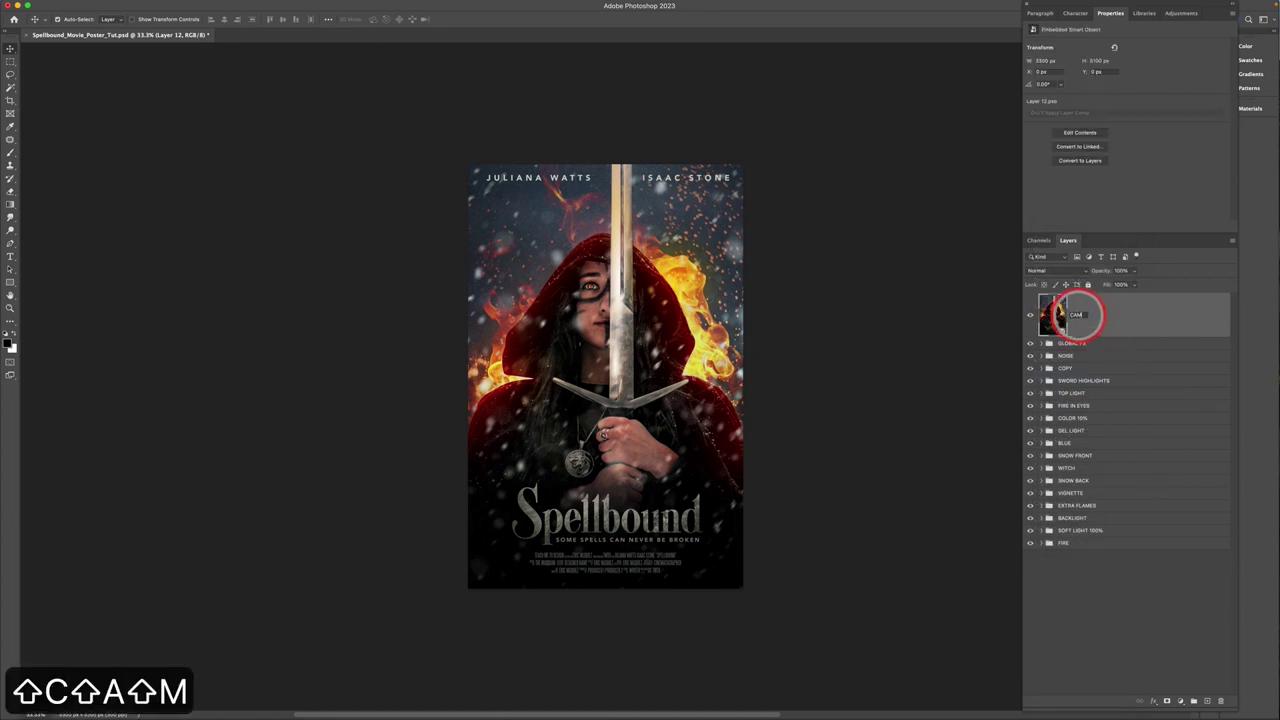
pyautogui.write('ERA RAW')
pyautogui.press('Return')
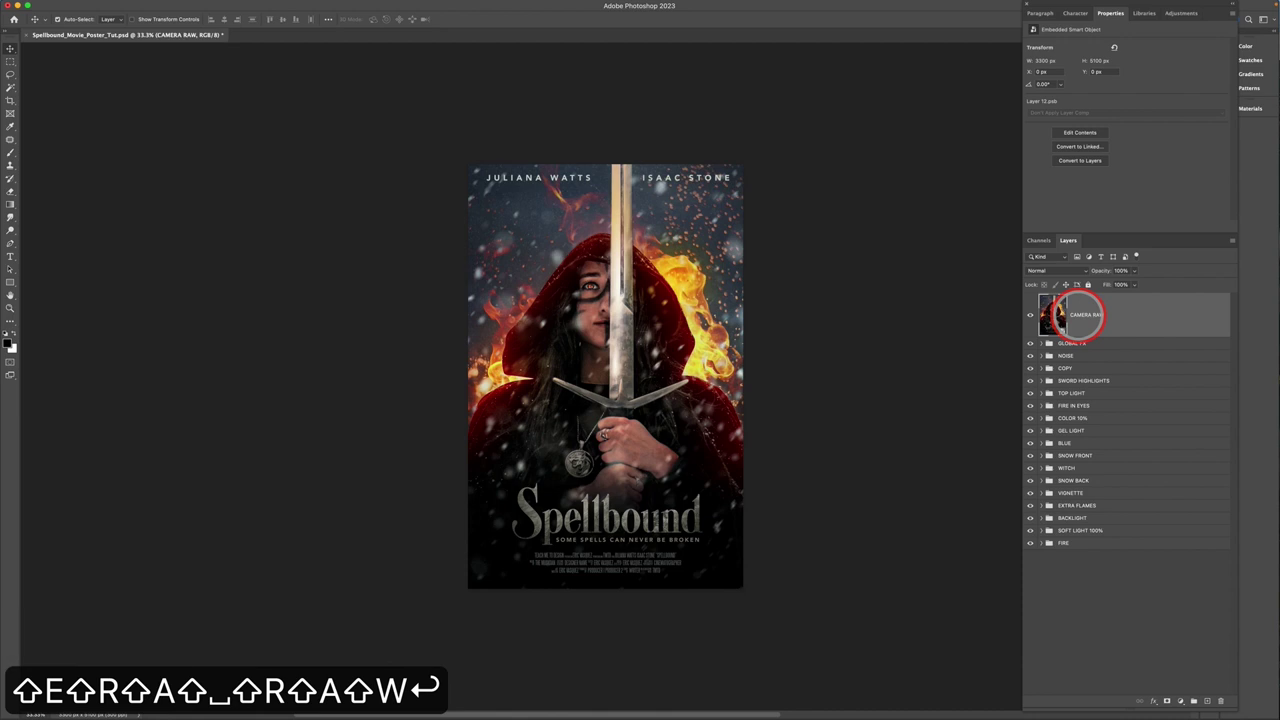
# Open the Camera Raw Filter on the CAMERA RAW layer
pyautogui.press('v')
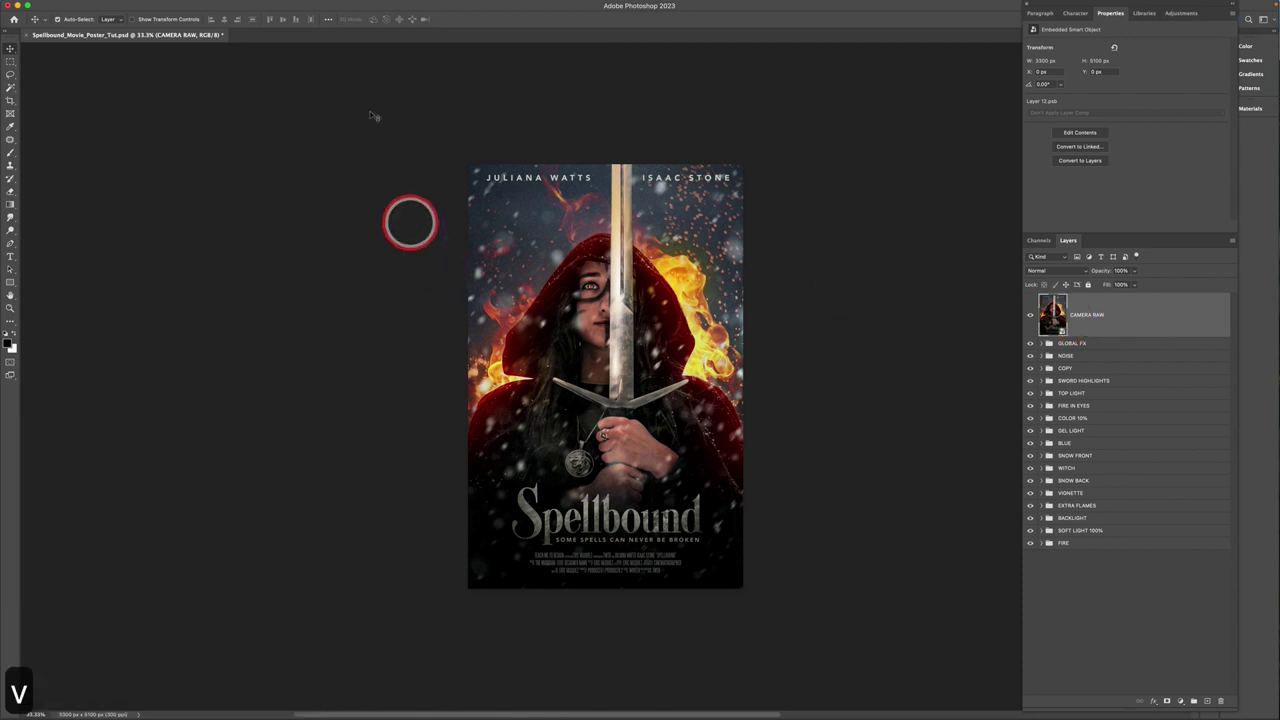
pyautogui.moveTo(305, 6)
pyautogui.click(226, 7)
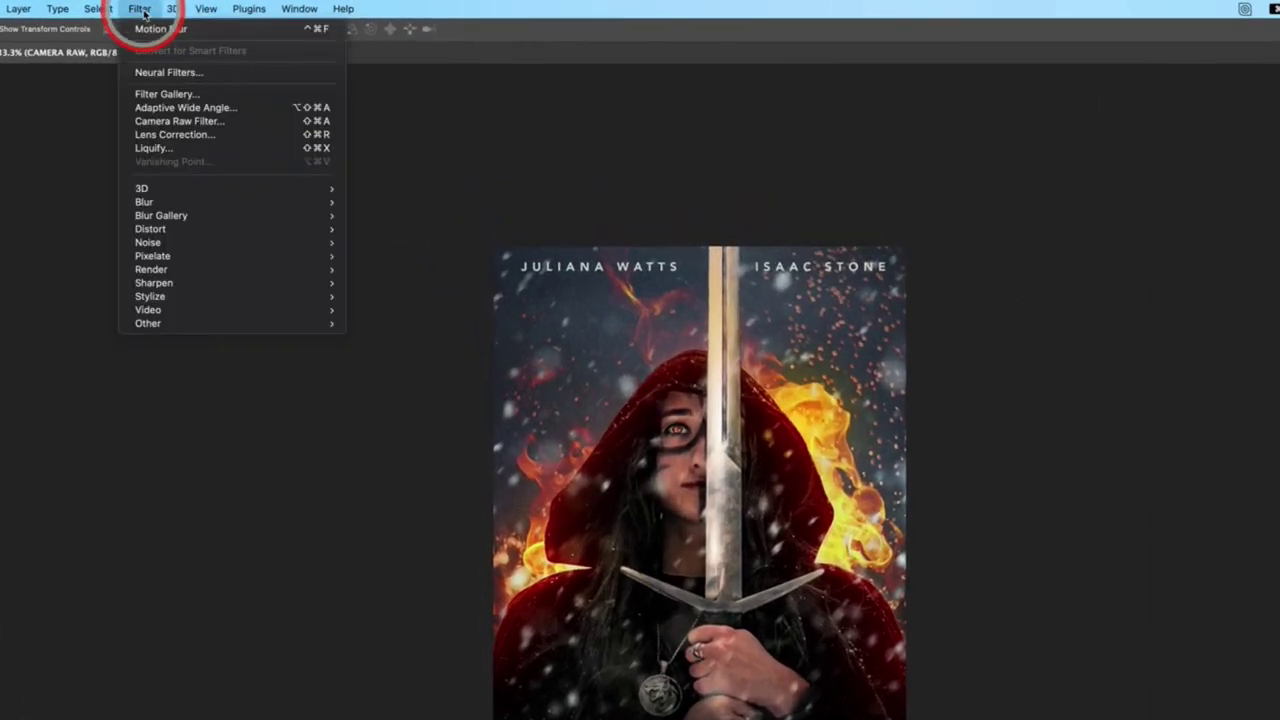
pyautogui.click(210, 121)
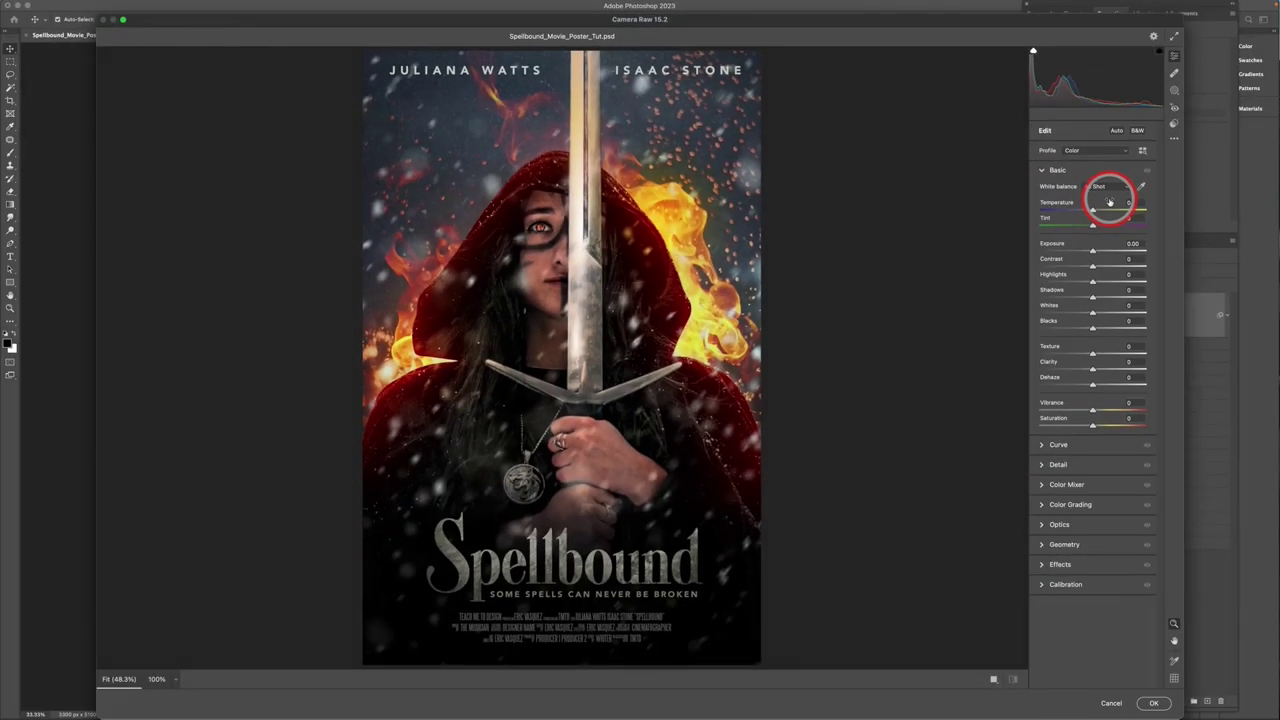
# Set Temperature -12, Tint -5 and Contrast +20
pyautogui.moveTo(1109, 202)
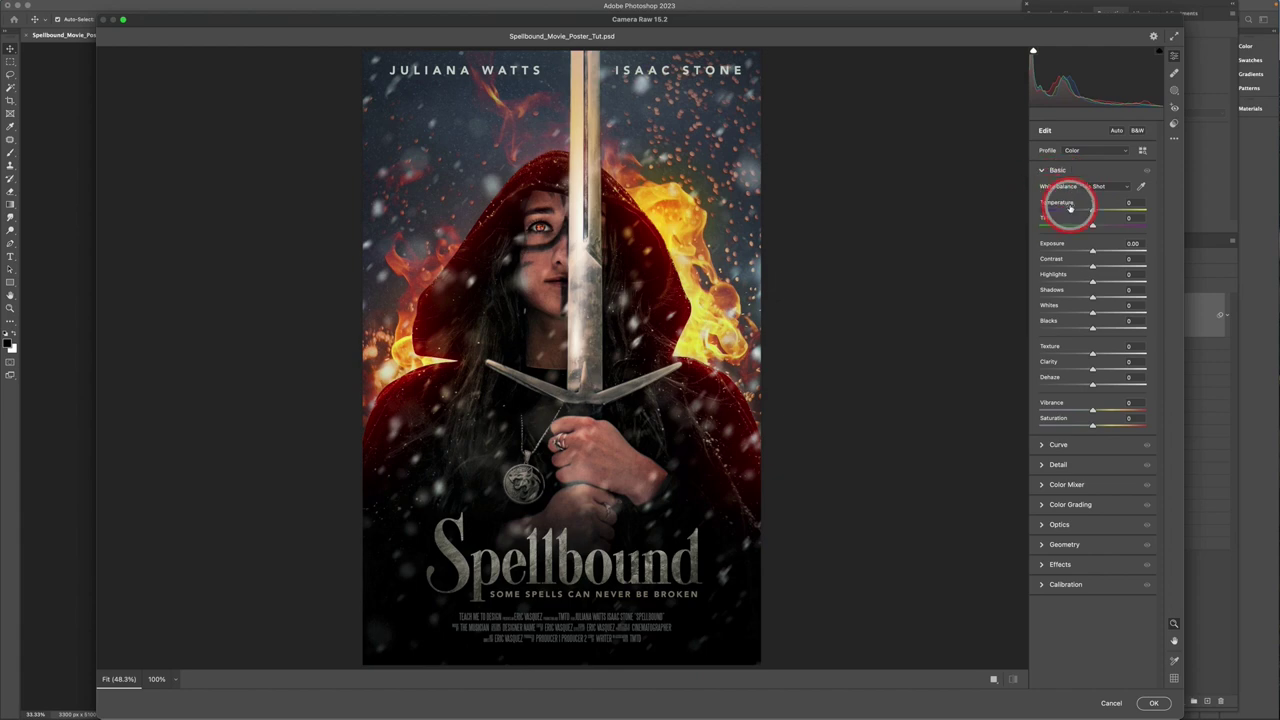
pyautogui.moveTo(1070, 207)
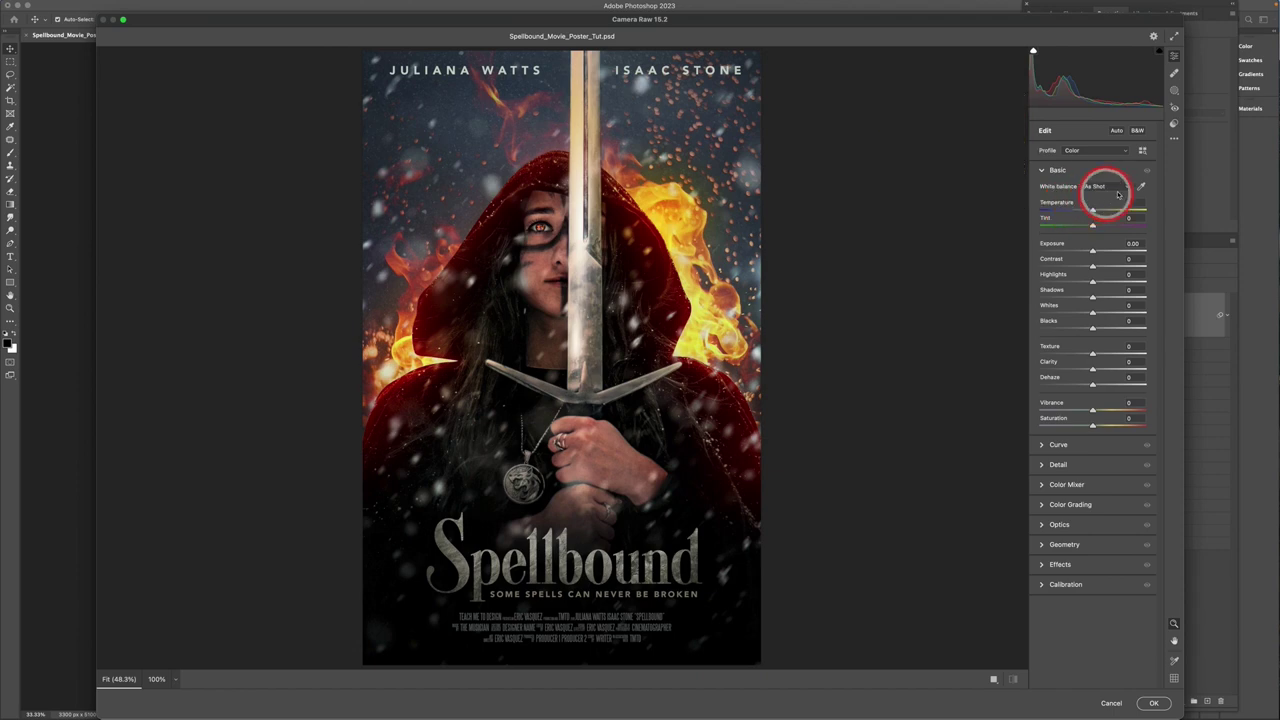
pyautogui.moveTo(1093, 210); pyautogui.dragTo(1087, 212)
pyautogui.moveTo(1092, 225); pyautogui.dragTo(1090, 227)
pyautogui.moveTo(1092, 266); pyautogui.dragTo(1103, 268)
pyautogui.moveTo(1097, 297)
pyautogui.mouseDown()
pyautogui.moveTo(1141, 297)
pyautogui.moveTo(1017, 297)
pyautogui.moveTo(1116, 296)
pyautogui.mouseUp()
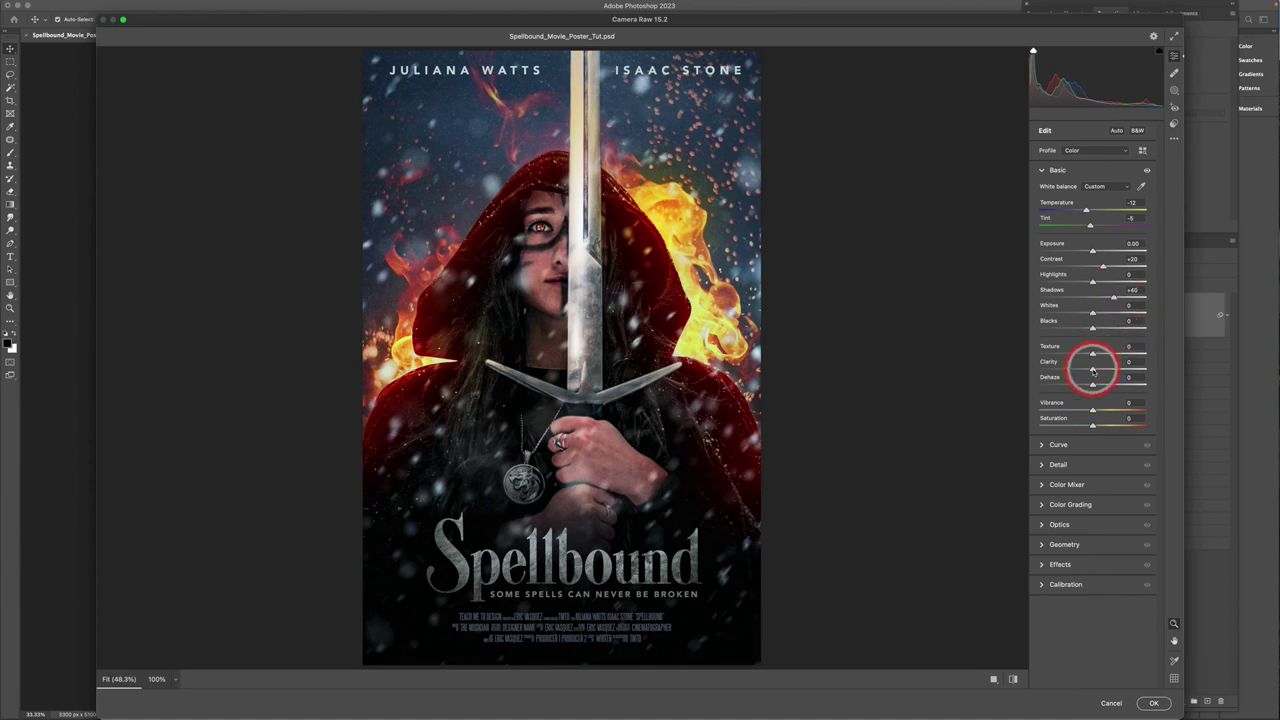
# Set Clarity +12, lower Dehaze, set Saturation -7, and apply the filter
pyautogui.moveTo(1092, 370); pyautogui.dragTo(1098, 371)
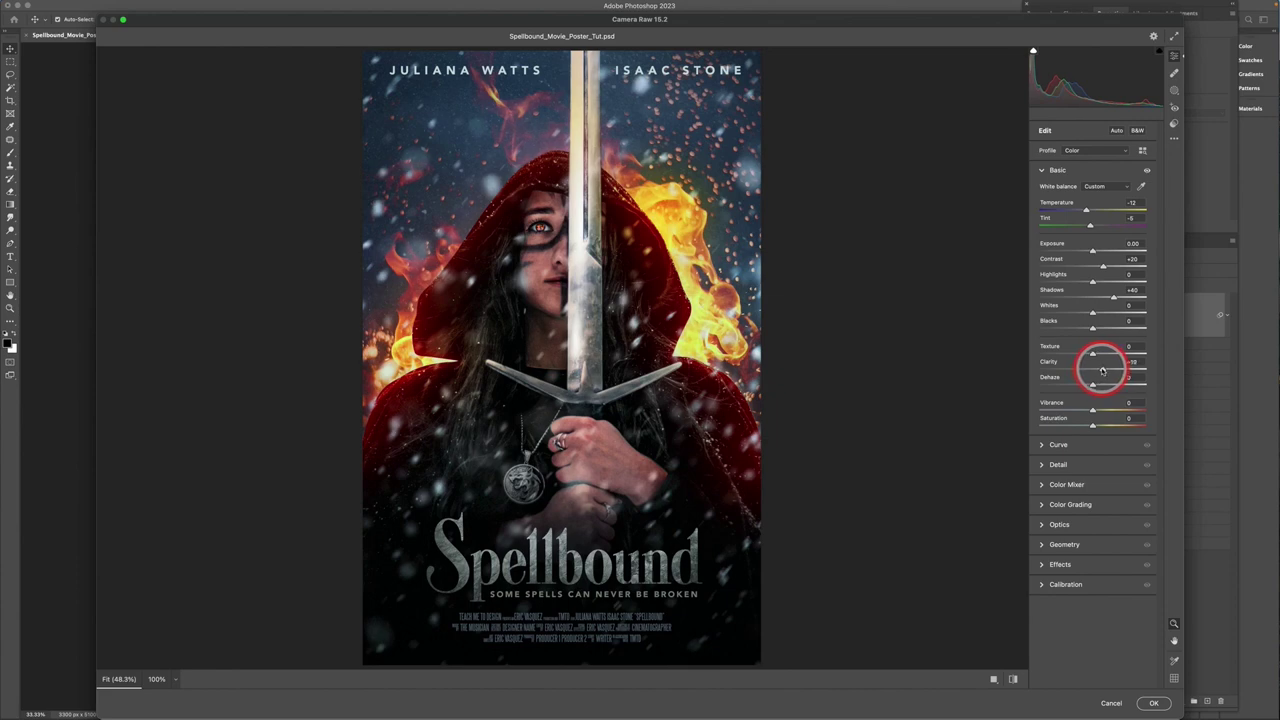
pyautogui.moveTo(1102, 371); pyautogui.dragTo(1099, 370)
pyautogui.moveTo(1100, 370); pyautogui.dragTo(1089, 427)
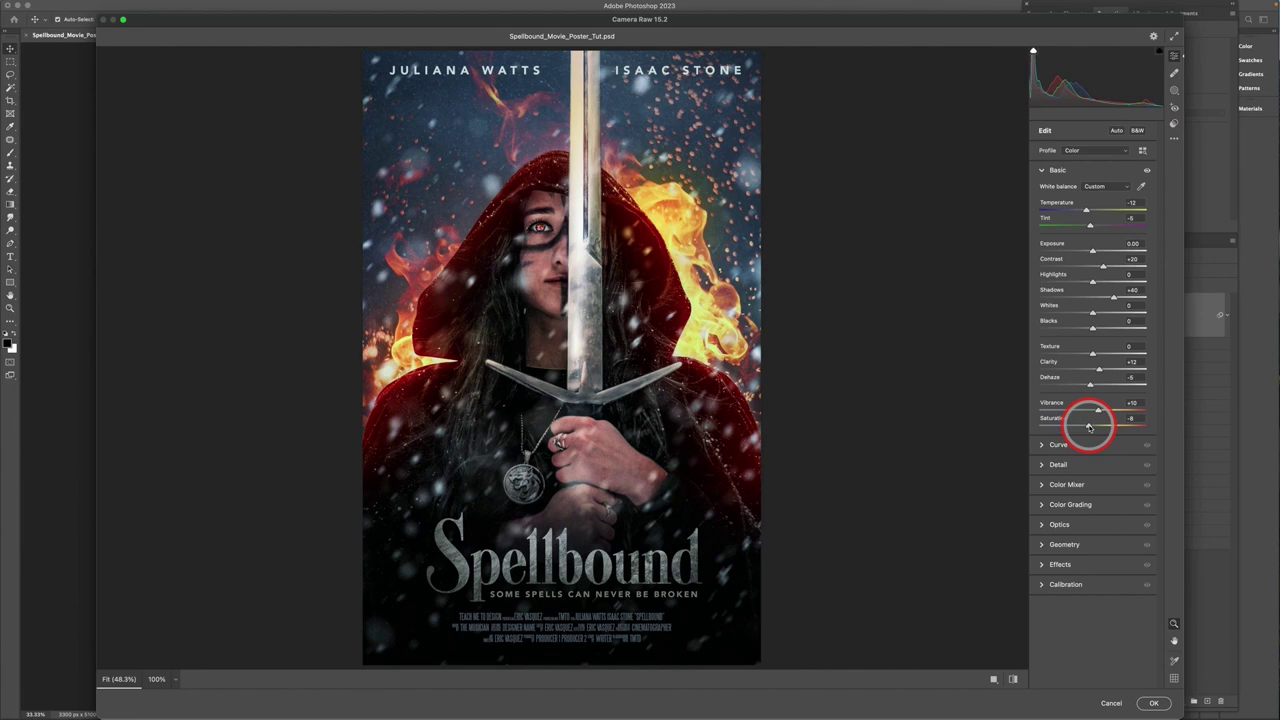
pyautogui.moveTo(1090, 427); pyautogui.dragTo(1092, 425)
pyautogui.click(1153, 703)
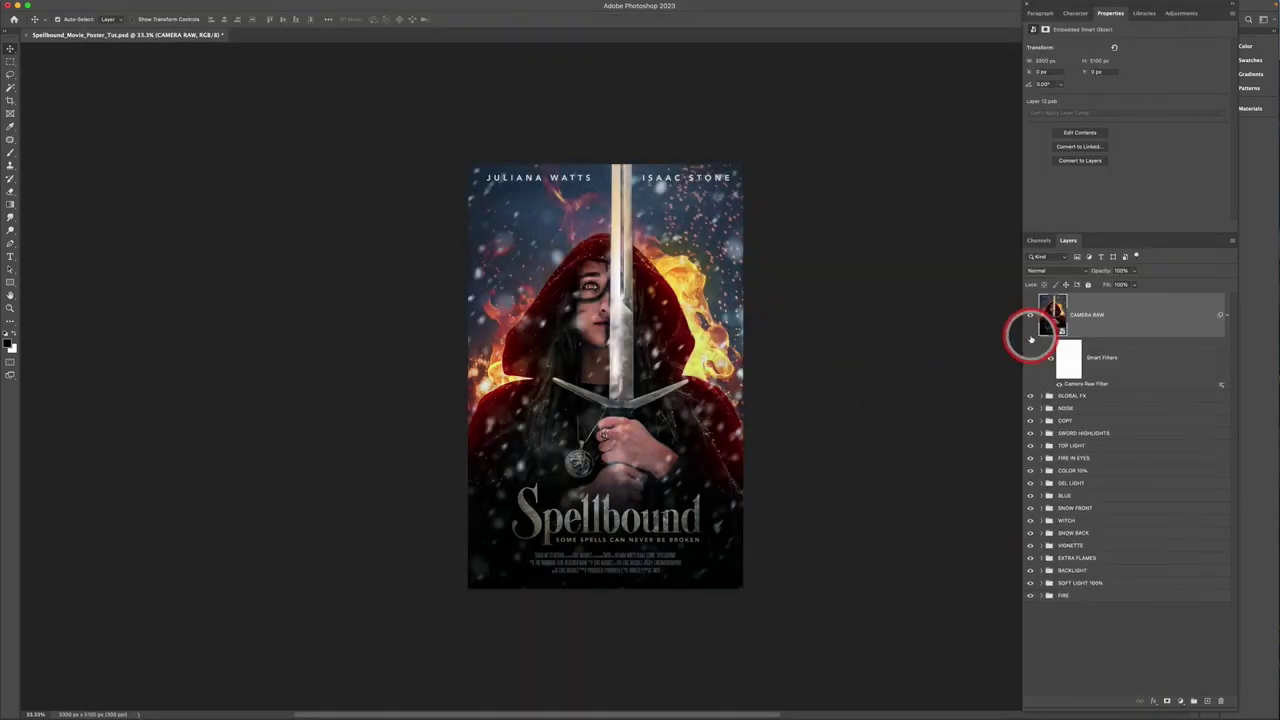
# Compare before and after, collapse the Smart Filters, and set CAMERA RAW opacity to 80%
pyautogui.click(1029, 316)
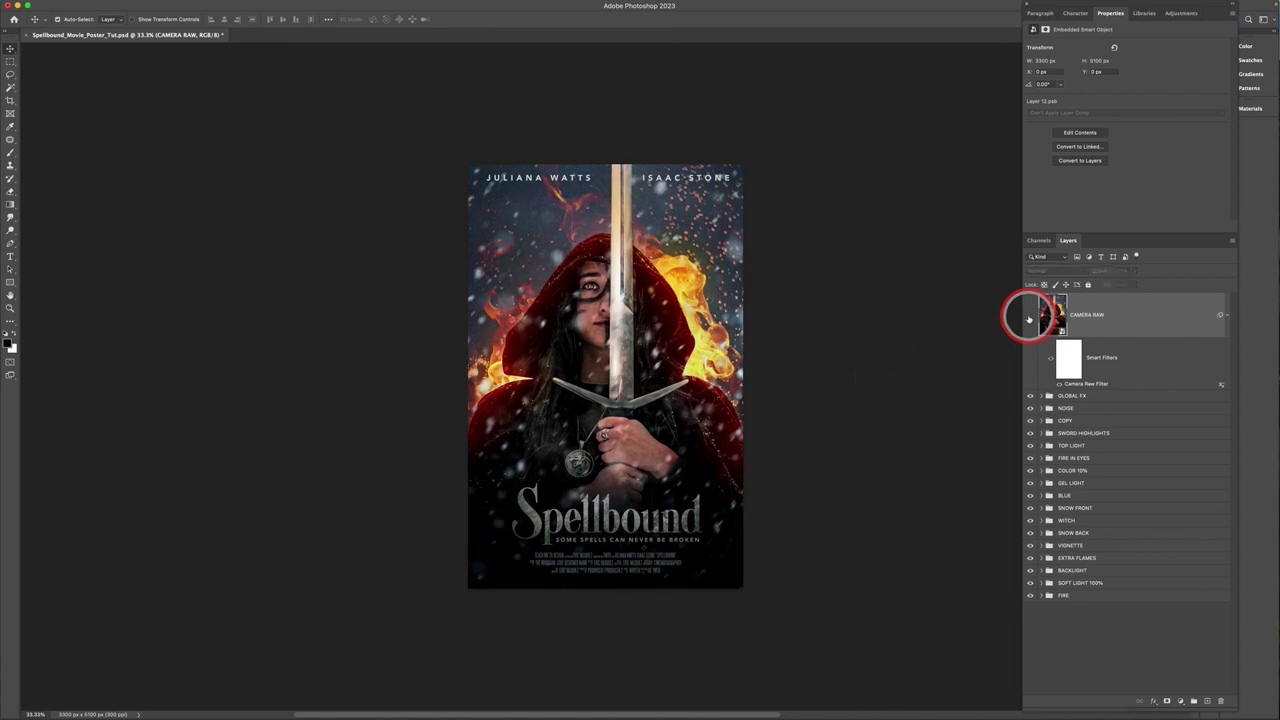
pyautogui.click(1029, 318)
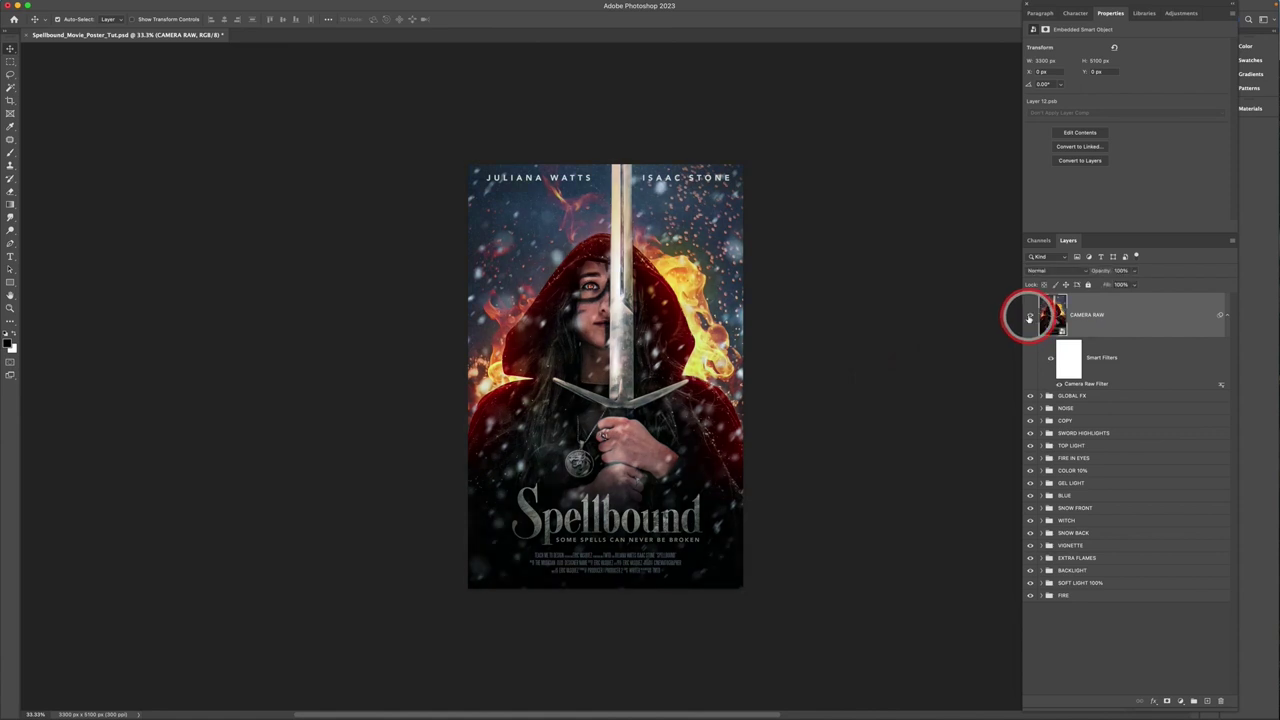
pyautogui.click(1226, 316)
pyautogui.click(1135, 271)
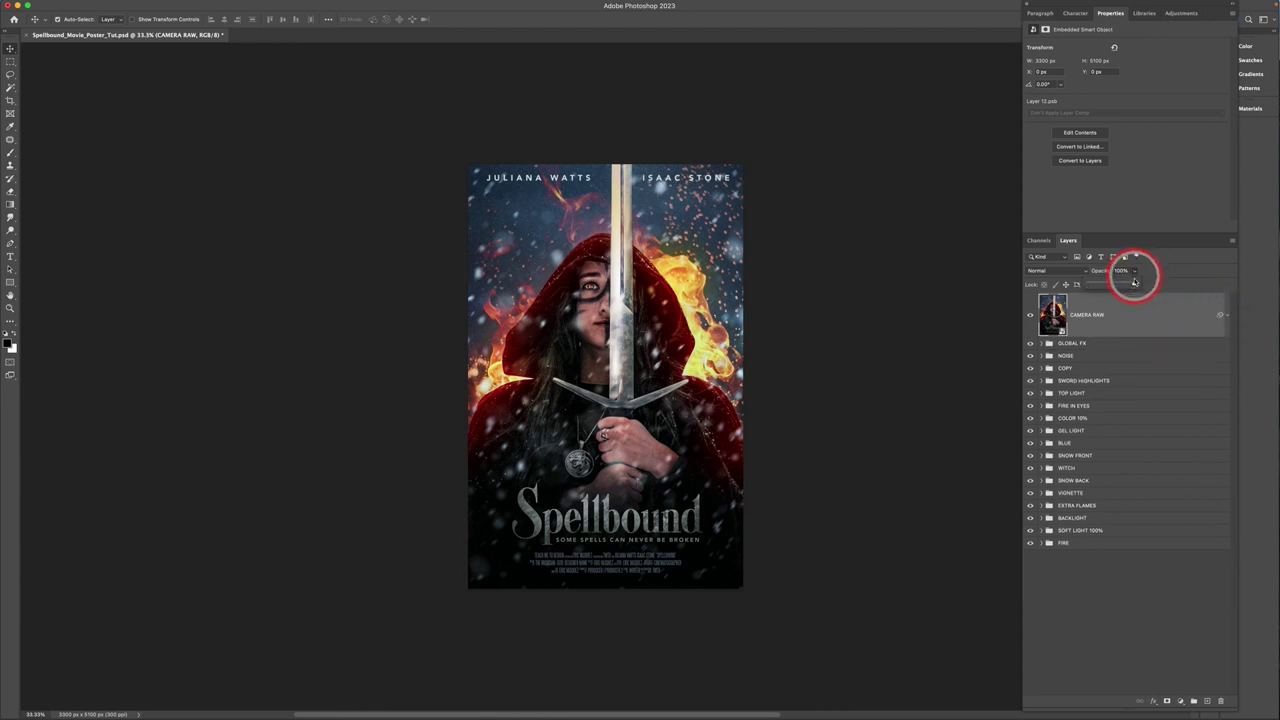
pyautogui.moveTo(1133, 285); pyautogui.dragTo(1116, 284)
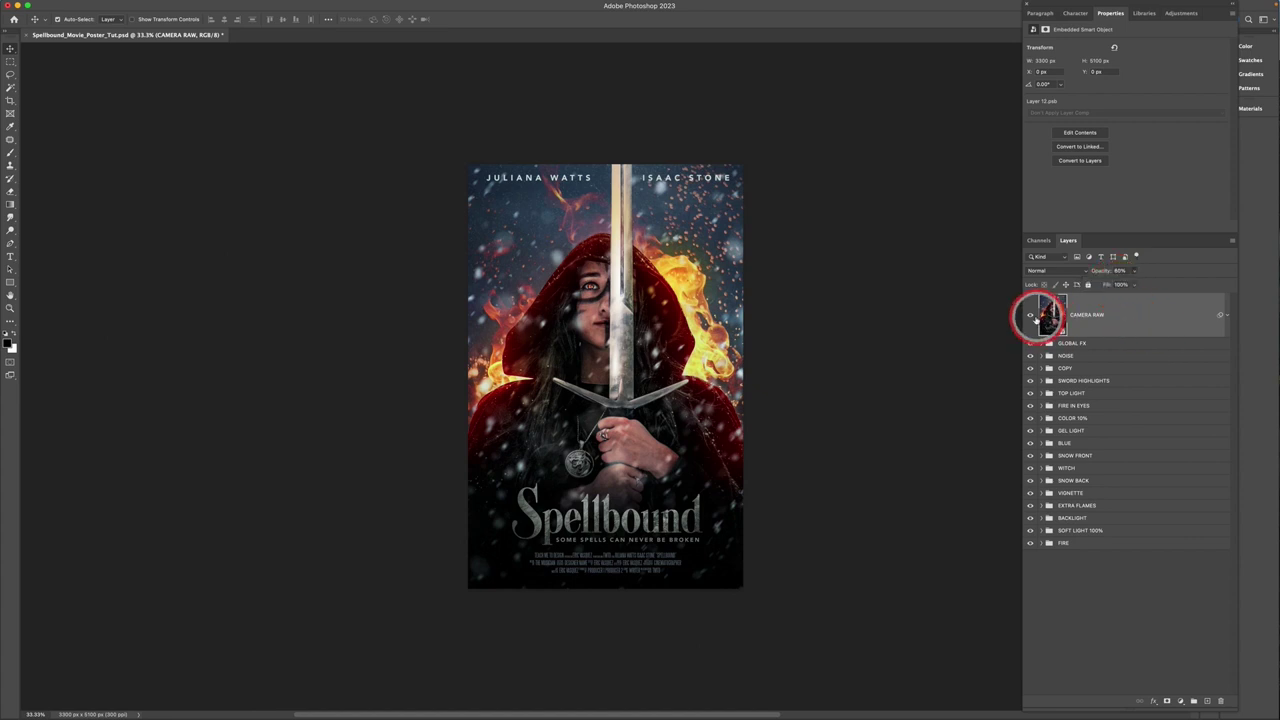
# Toggle the CAMERA RAW layer's visibility to compare the softened grade
pyautogui.click(1032, 317)
pyautogui.click(1032, 317)
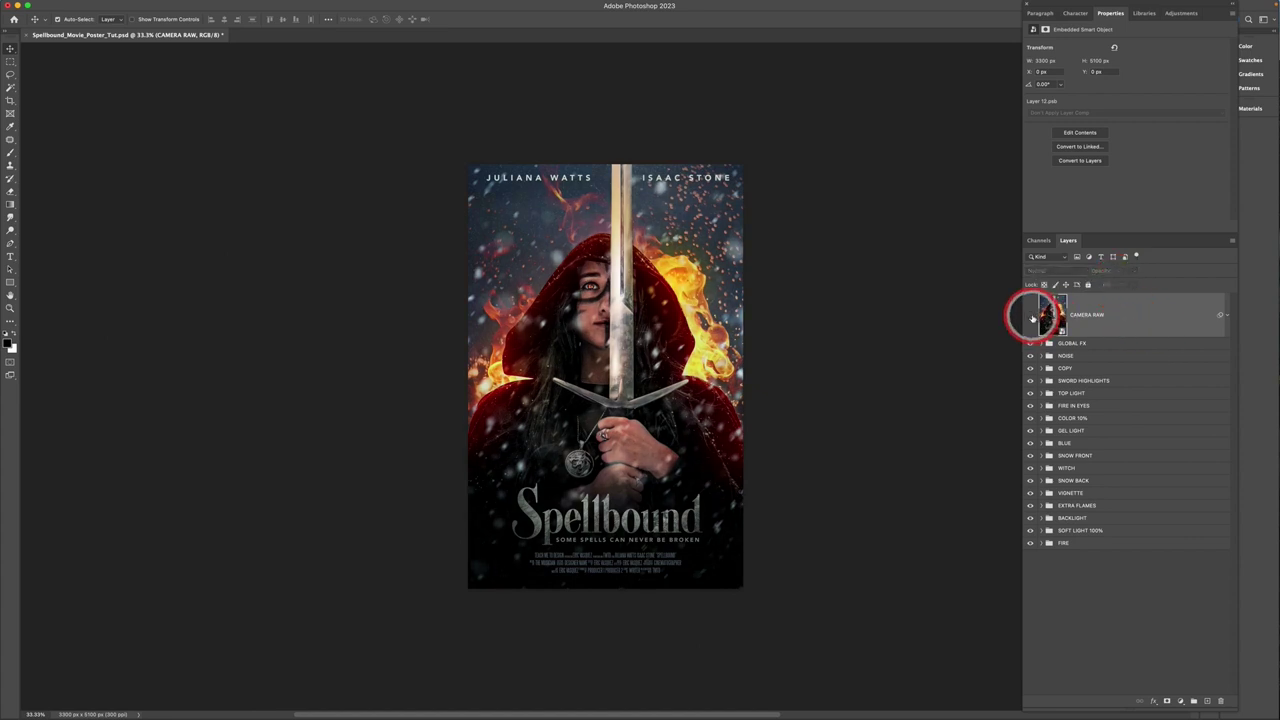
pyautogui.click(1032, 317)
pyautogui.click(1032, 317)
pyautogui.click(1032, 317)
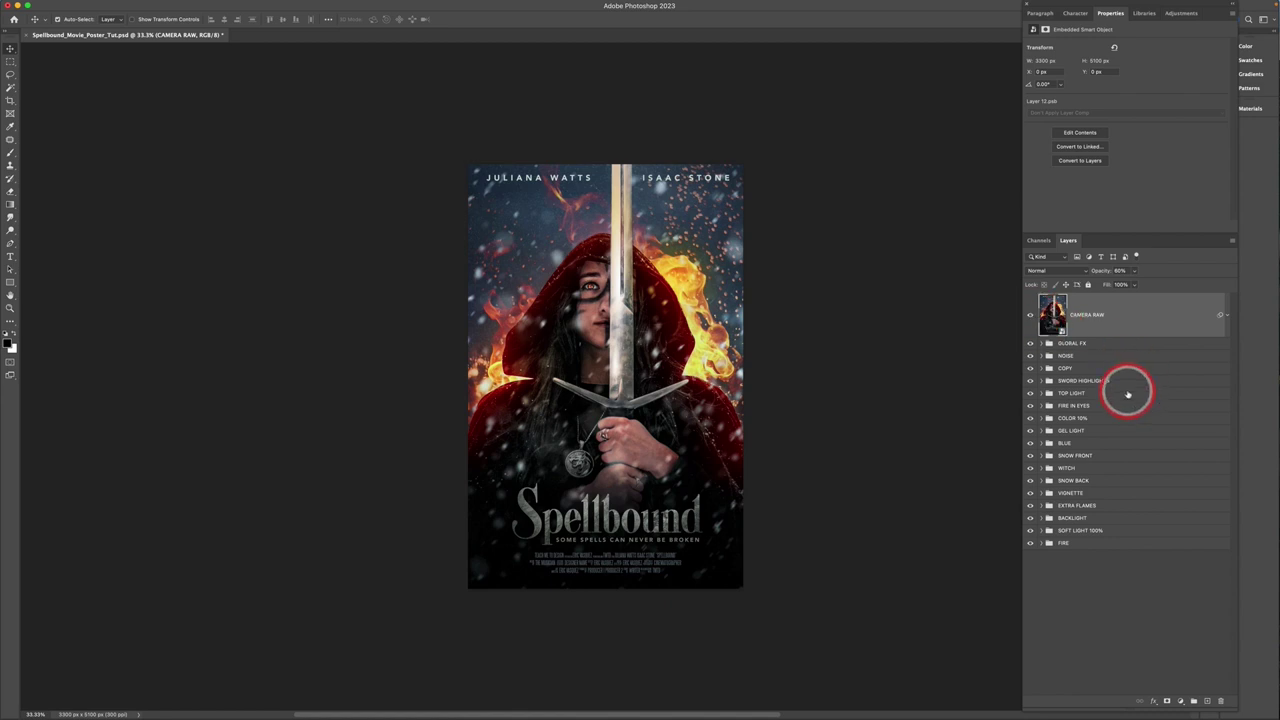
# Group all layers from CAMERA RAW down to FIRE as ARTWORK, fit the poster on screen, and save
pyautogui.keyDown('shift'); pyautogui.click(1097, 543); pyautogui.keyUp('shift')
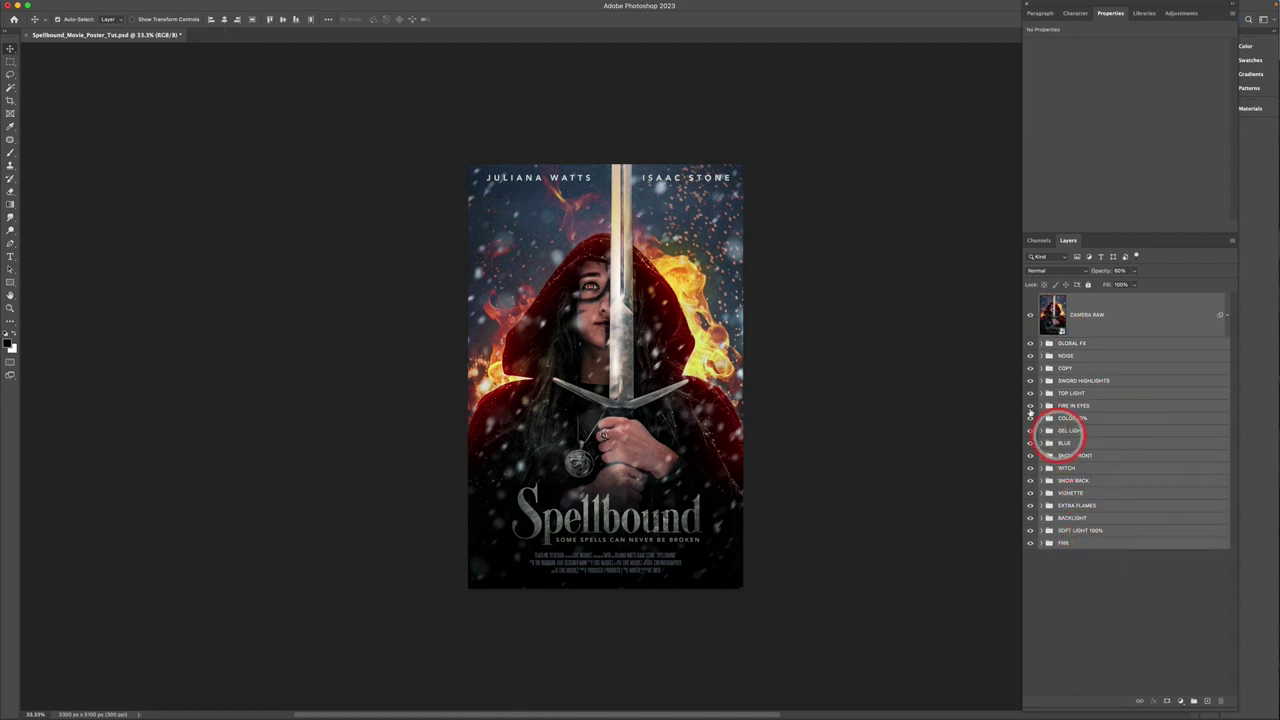
pyautogui.press('super+g')
pyautogui.doubleClick(1066, 299)
pyautogui.write('ARTWORK')
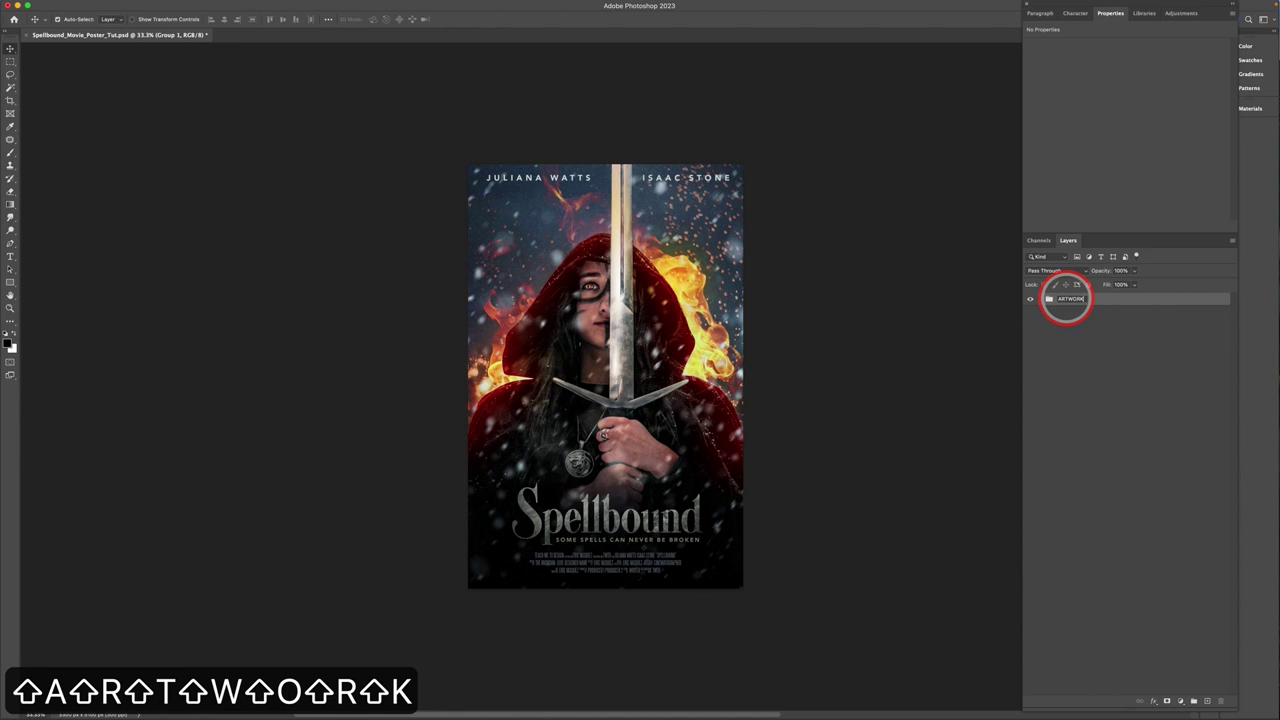
pyautogui.press('Return')
pyautogui.press('super+0')
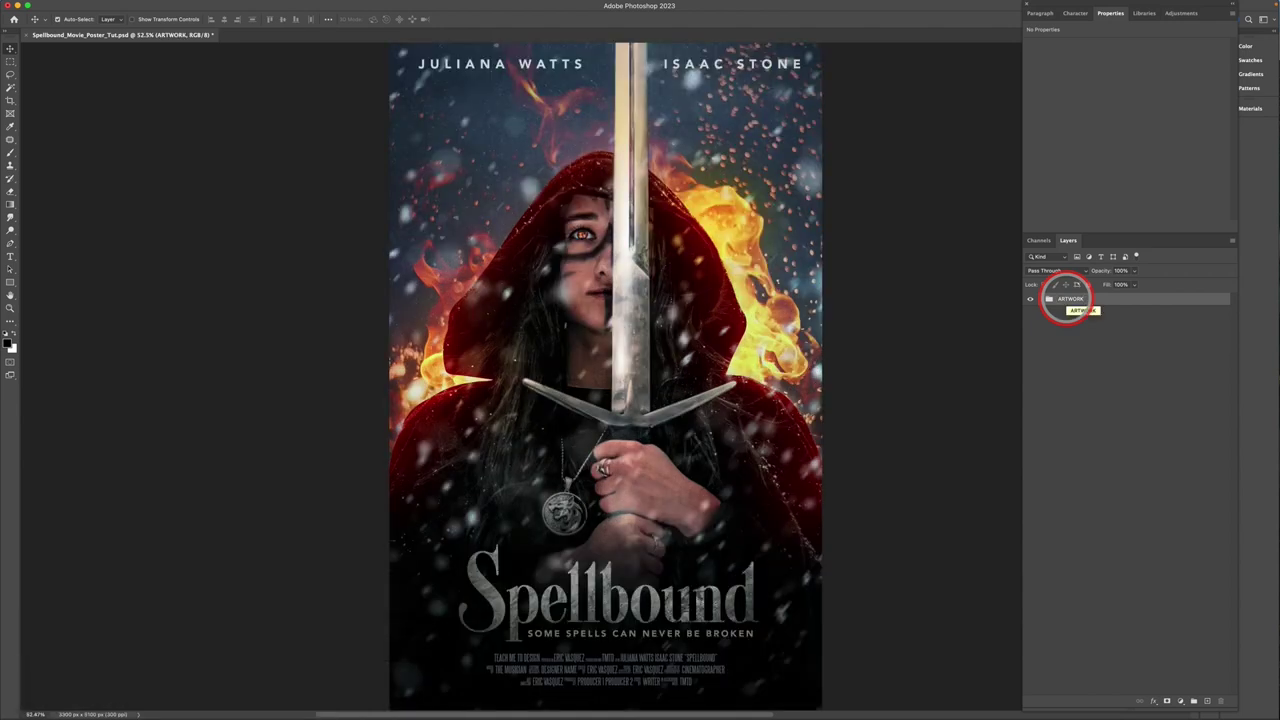
pyautogui.press('super+s')
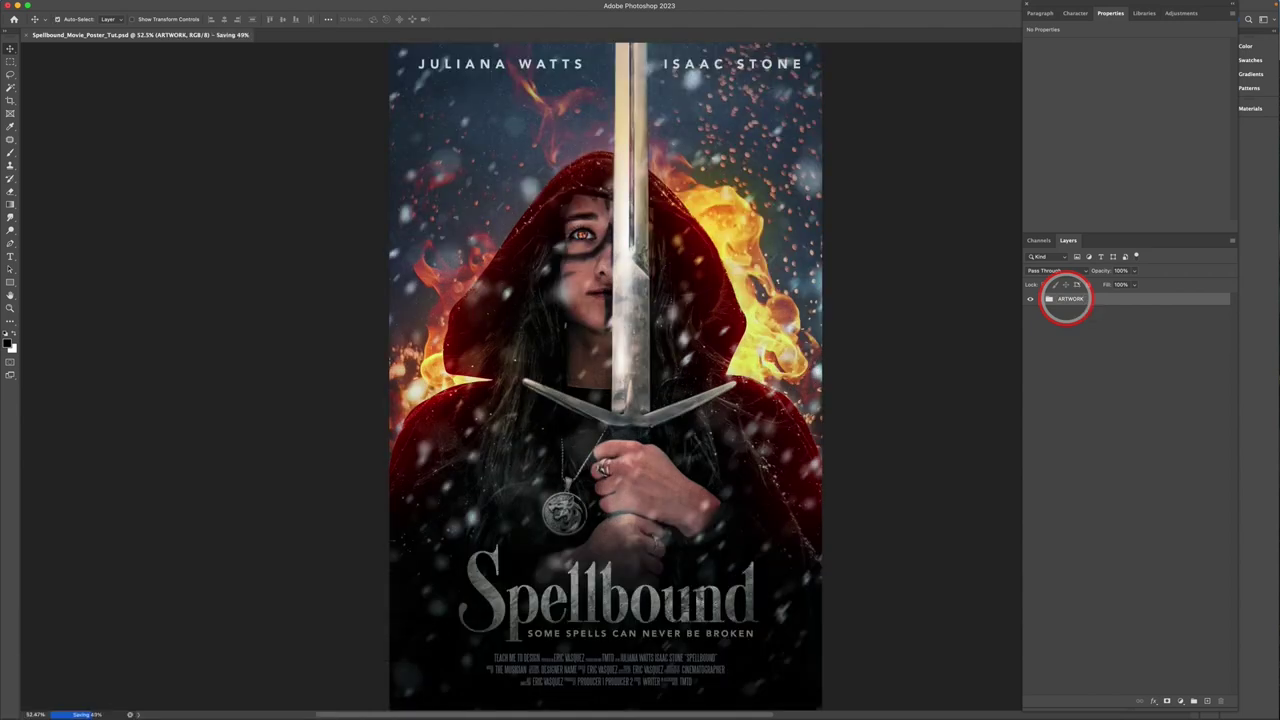